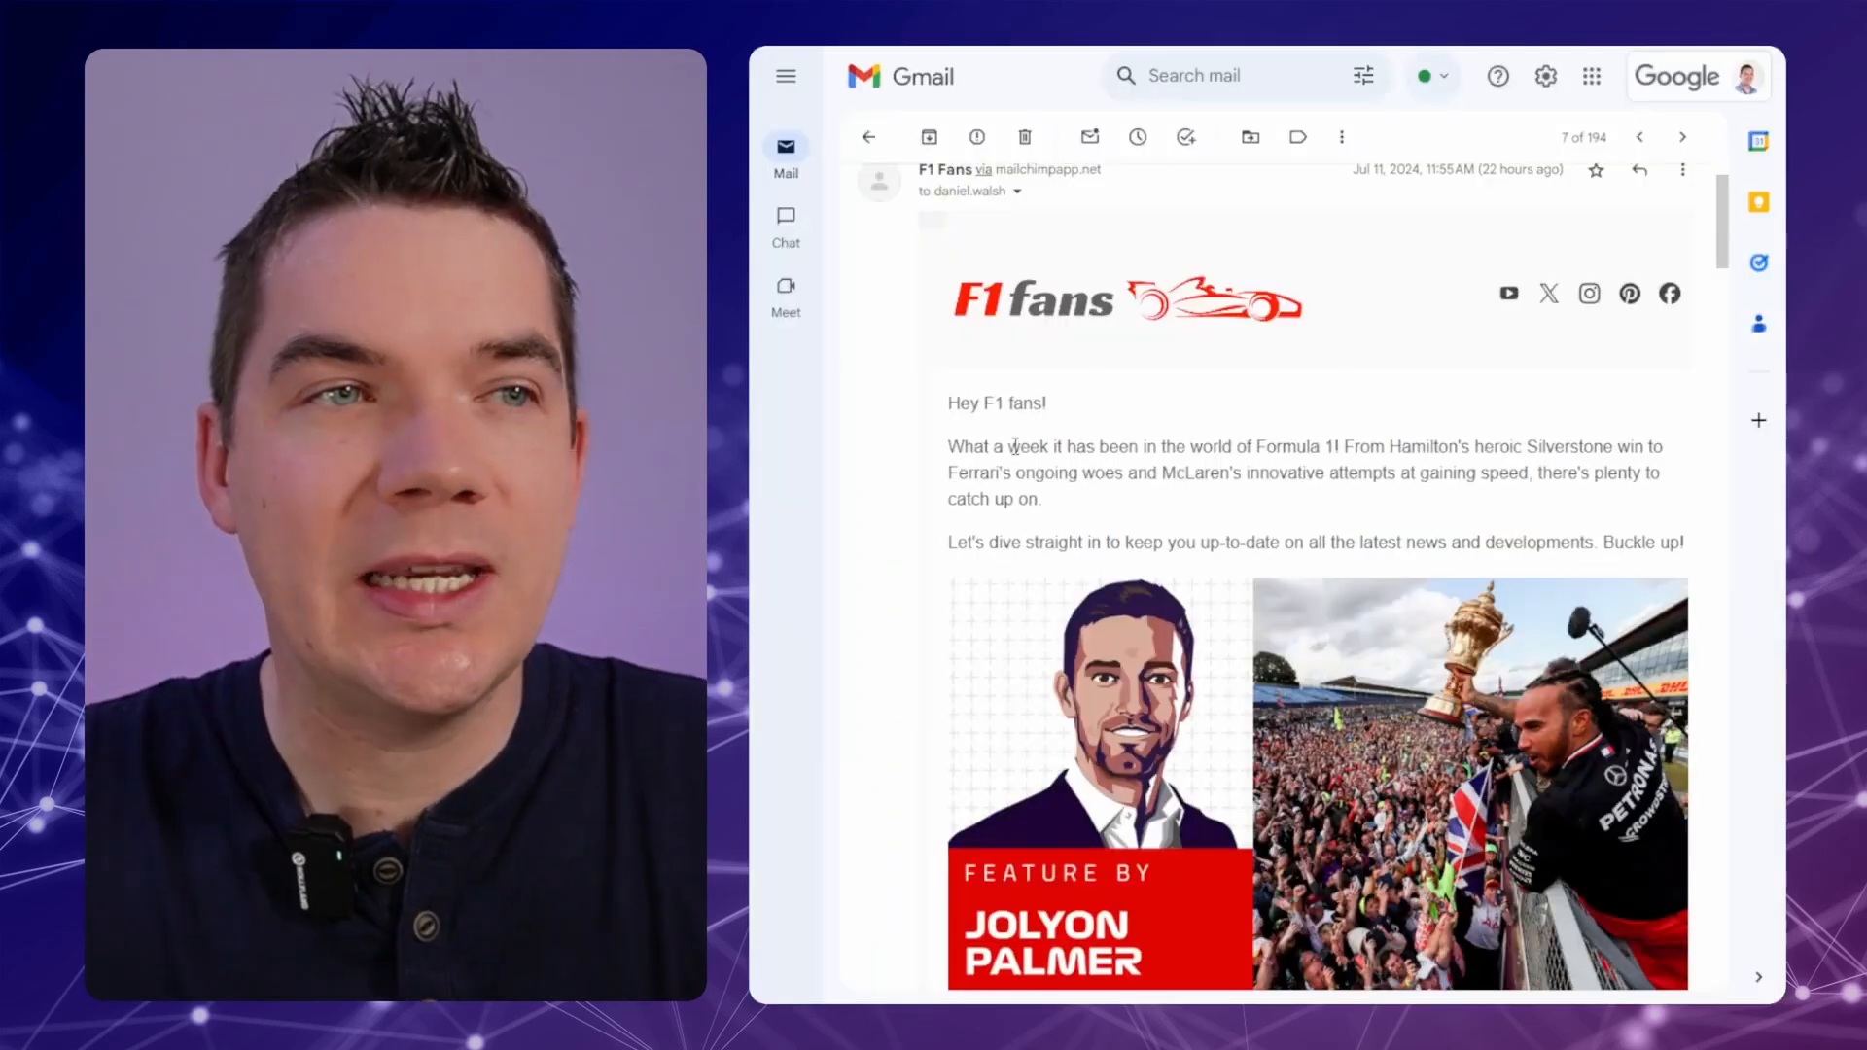
# Step: Examine the F1 Fans newsletter from its introduction through the articles and next-race section to the Latest Merchandise section
pyautogui.scroll(-4, 1231, 572)
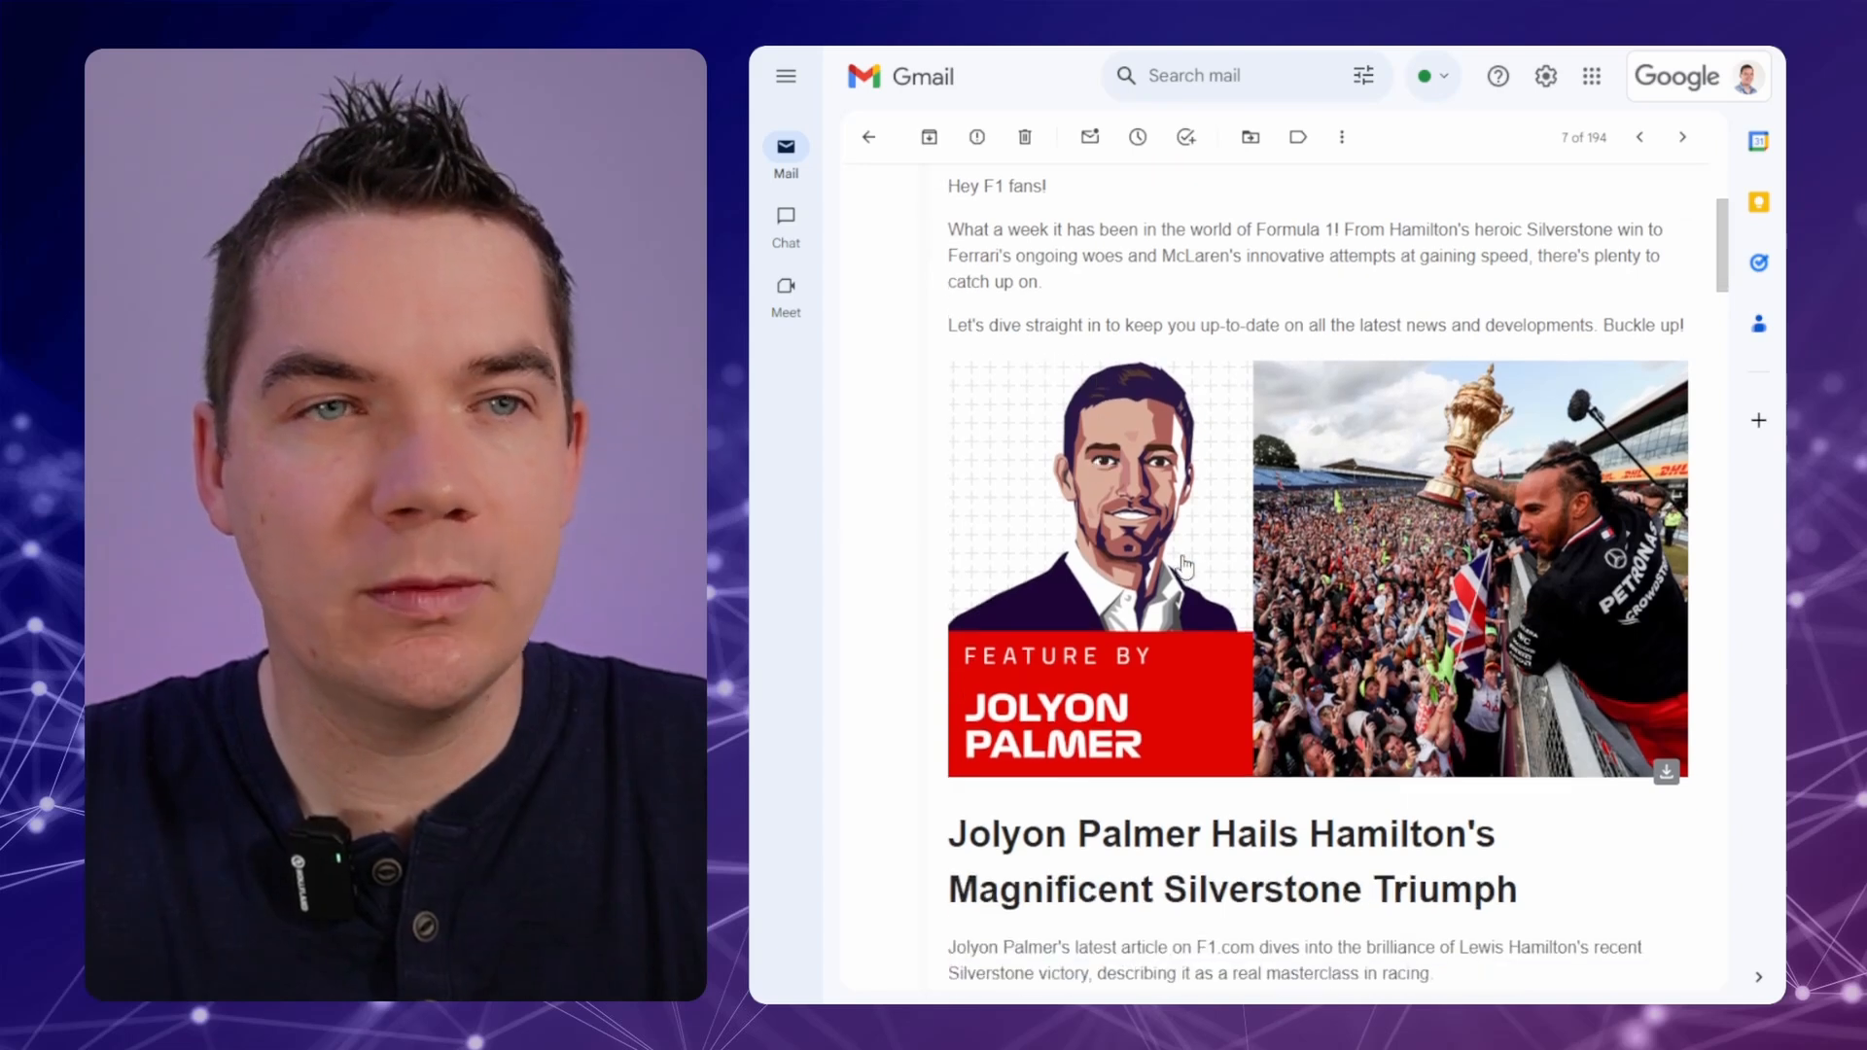
pyautogui.scroll(-8, 1231, 572)
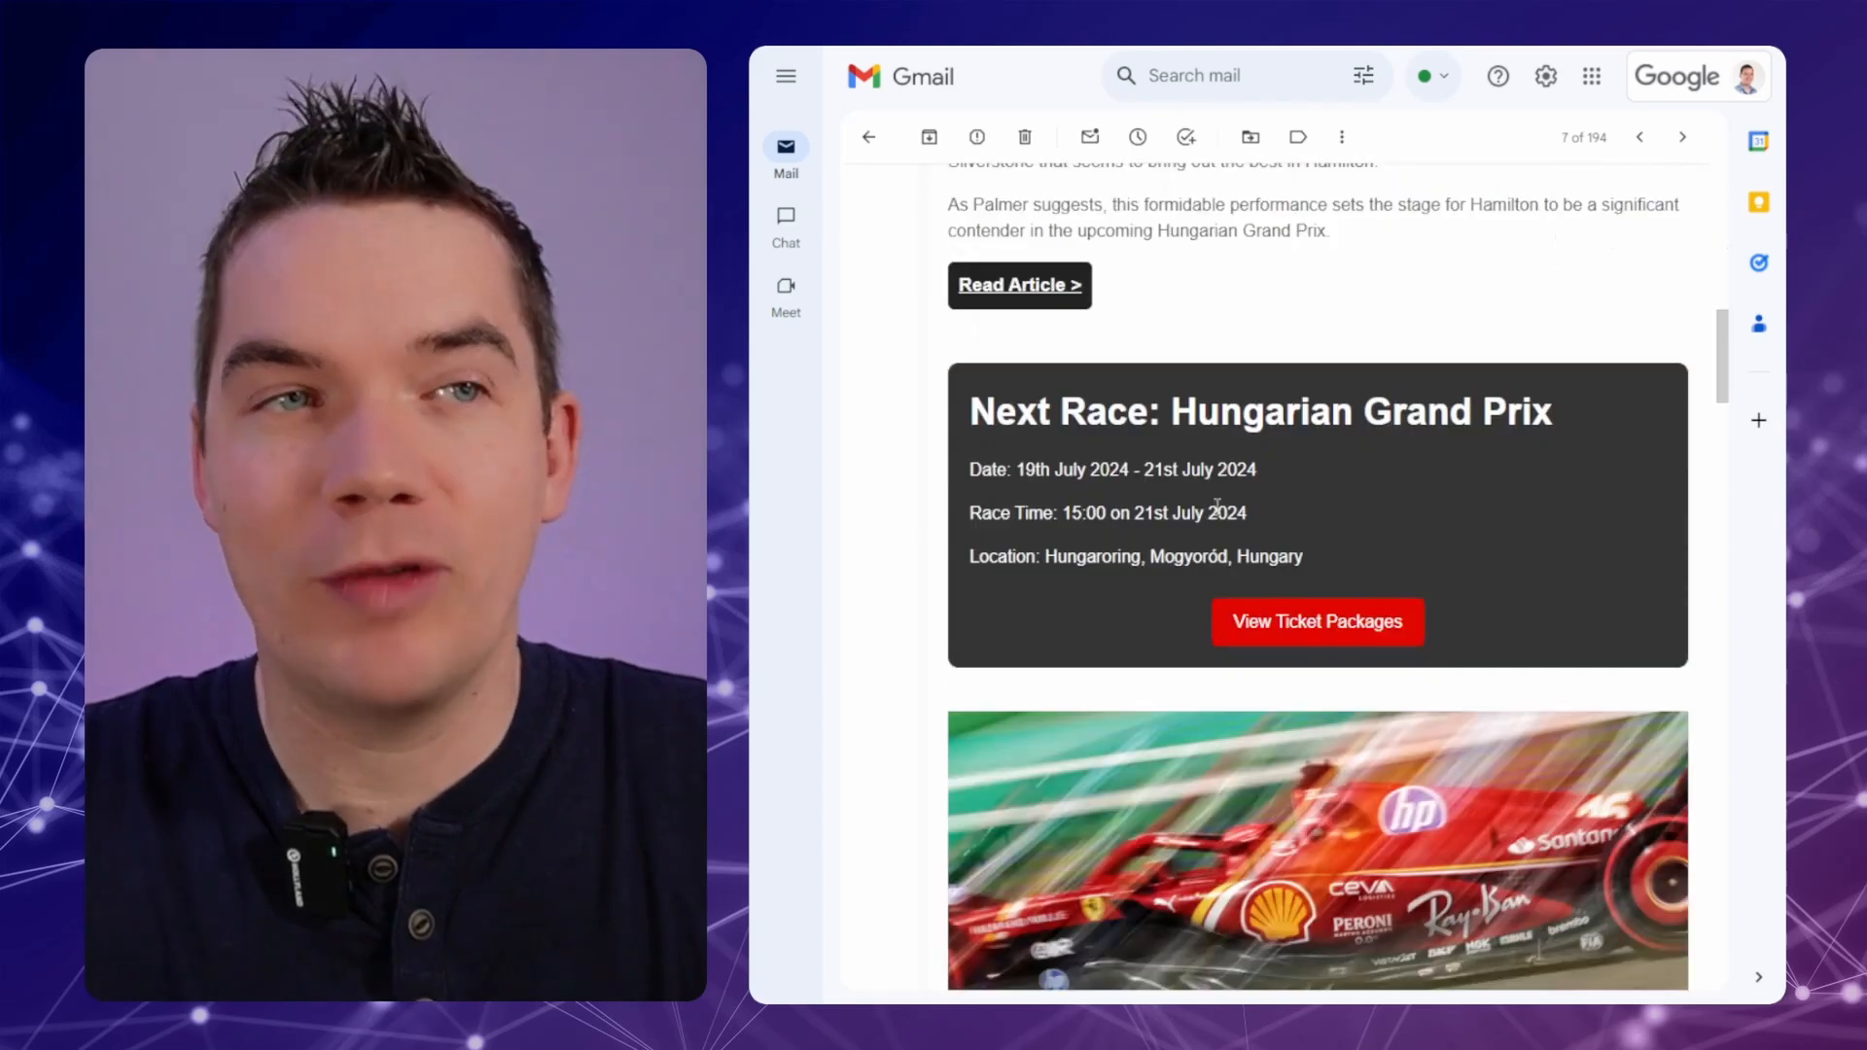
pyautogui.scroll(-1, 1294, 608)
pyautogui.scroll(-20, 1288, 598)
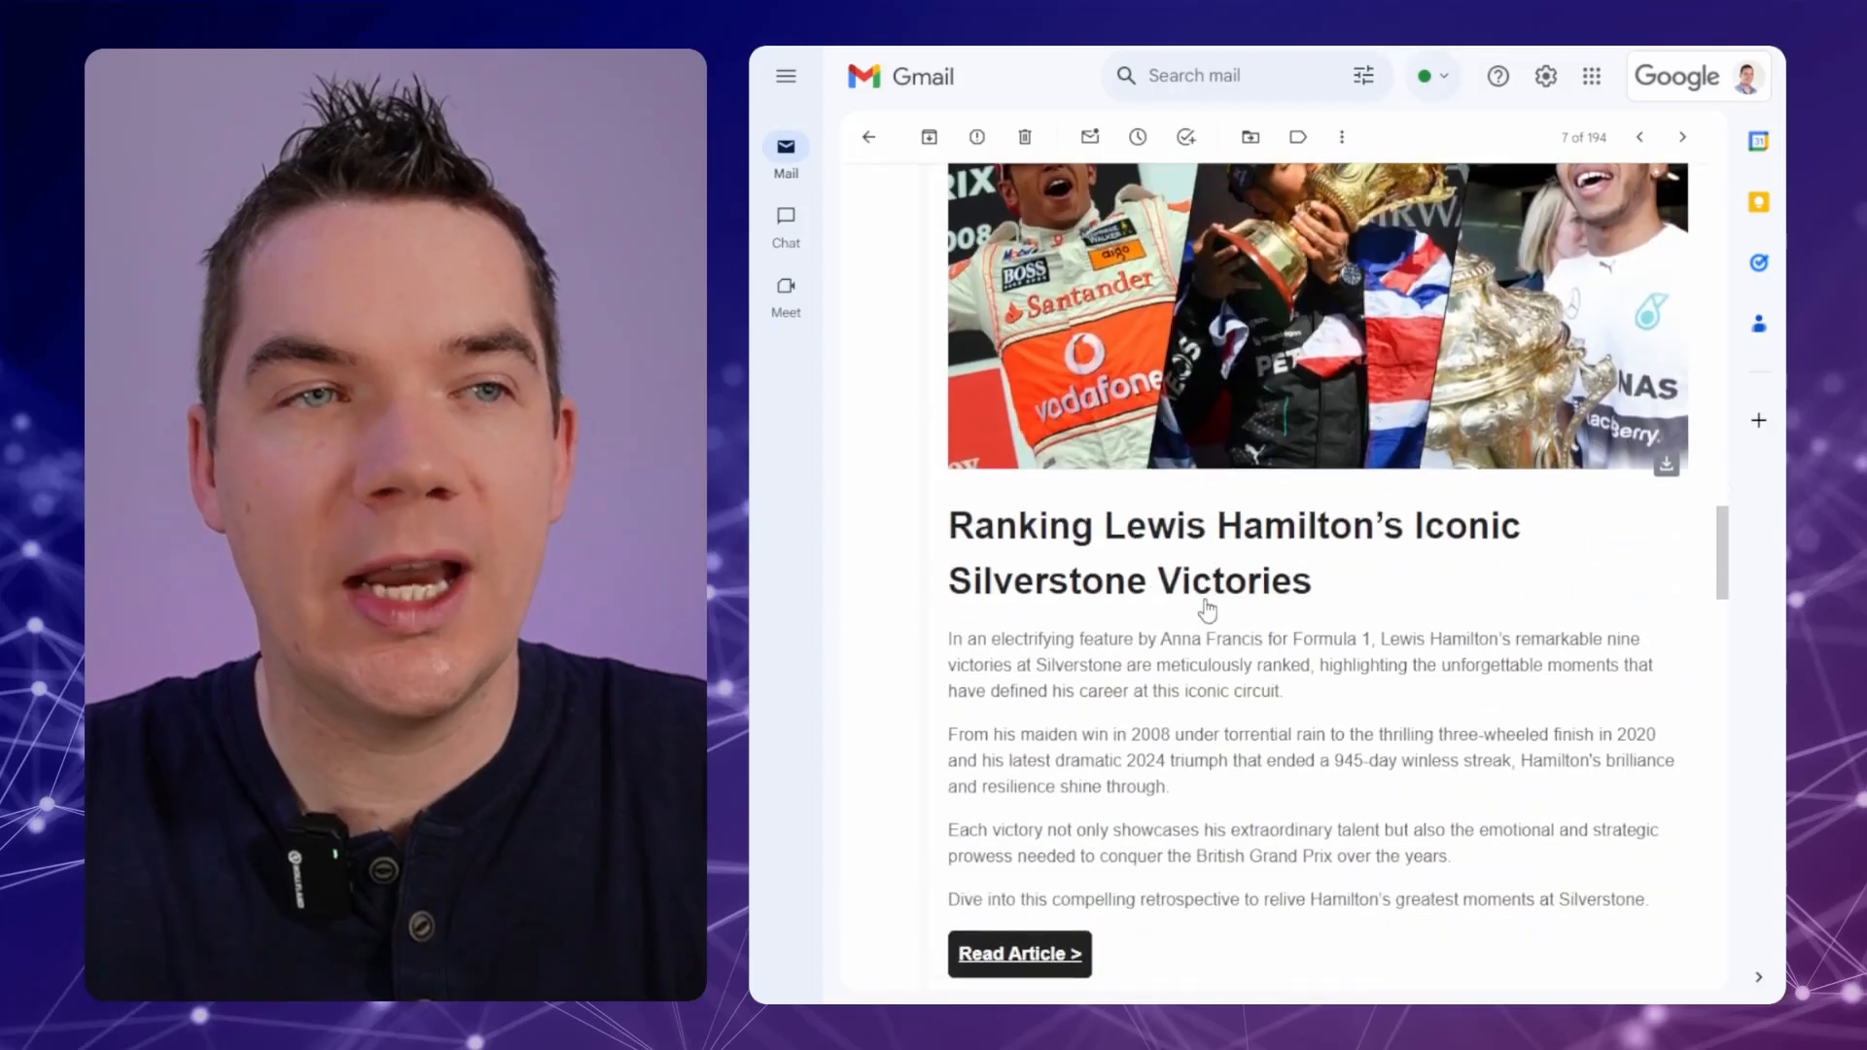
pyautogui.scroll(-2, 1208, 611)
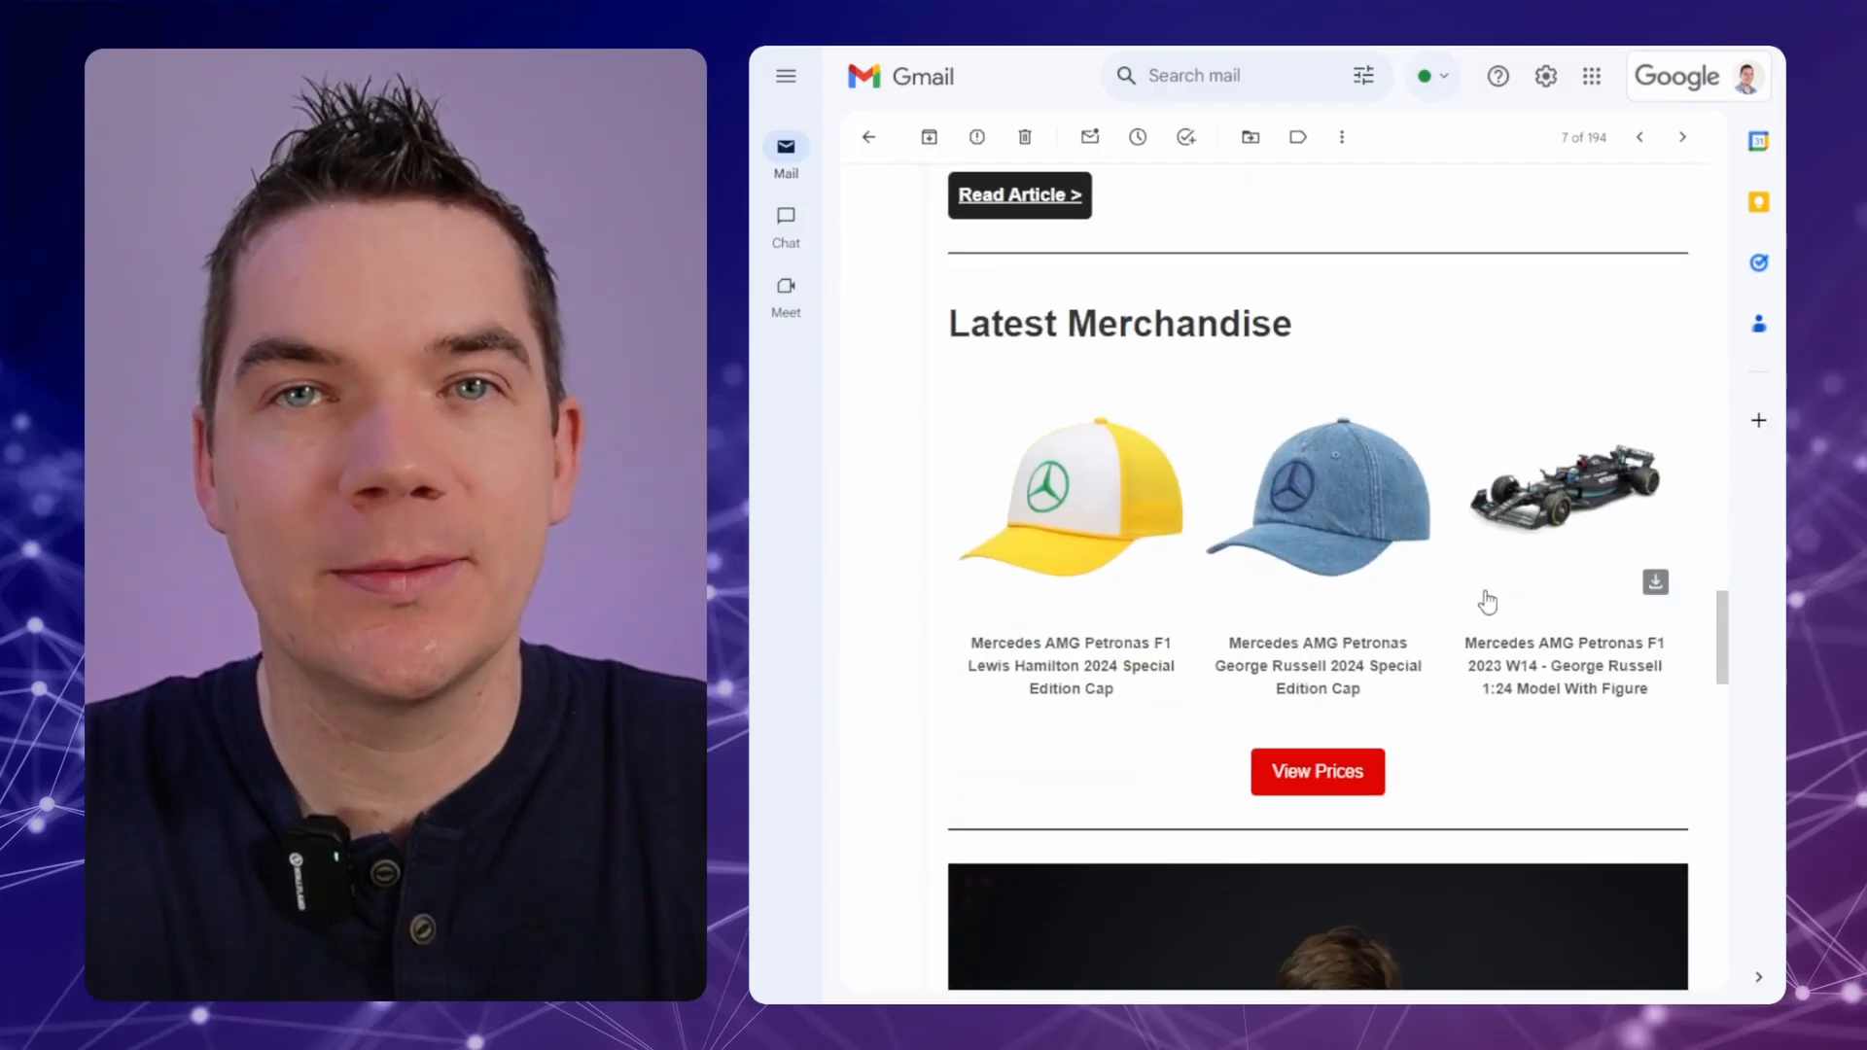
pyautogui.scroll(1, 1349, 659)
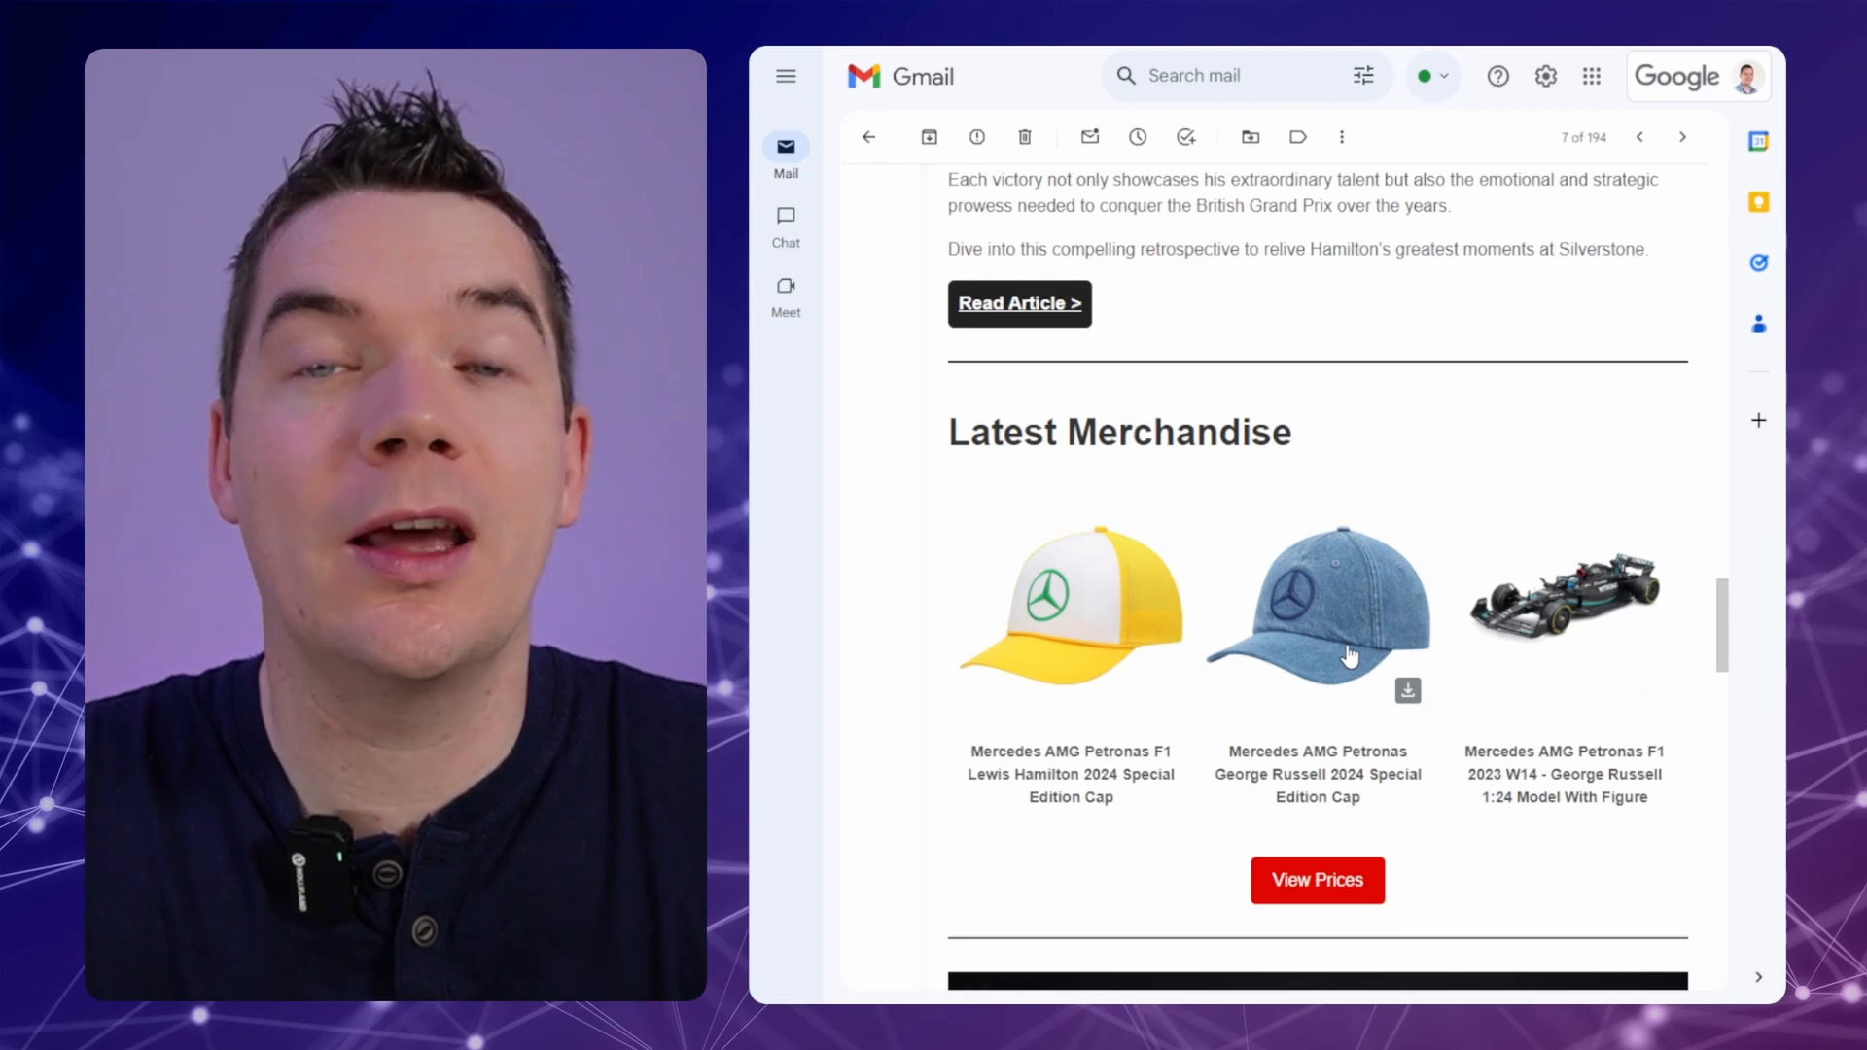
pyautogui.scroll(12, 1350, 656)
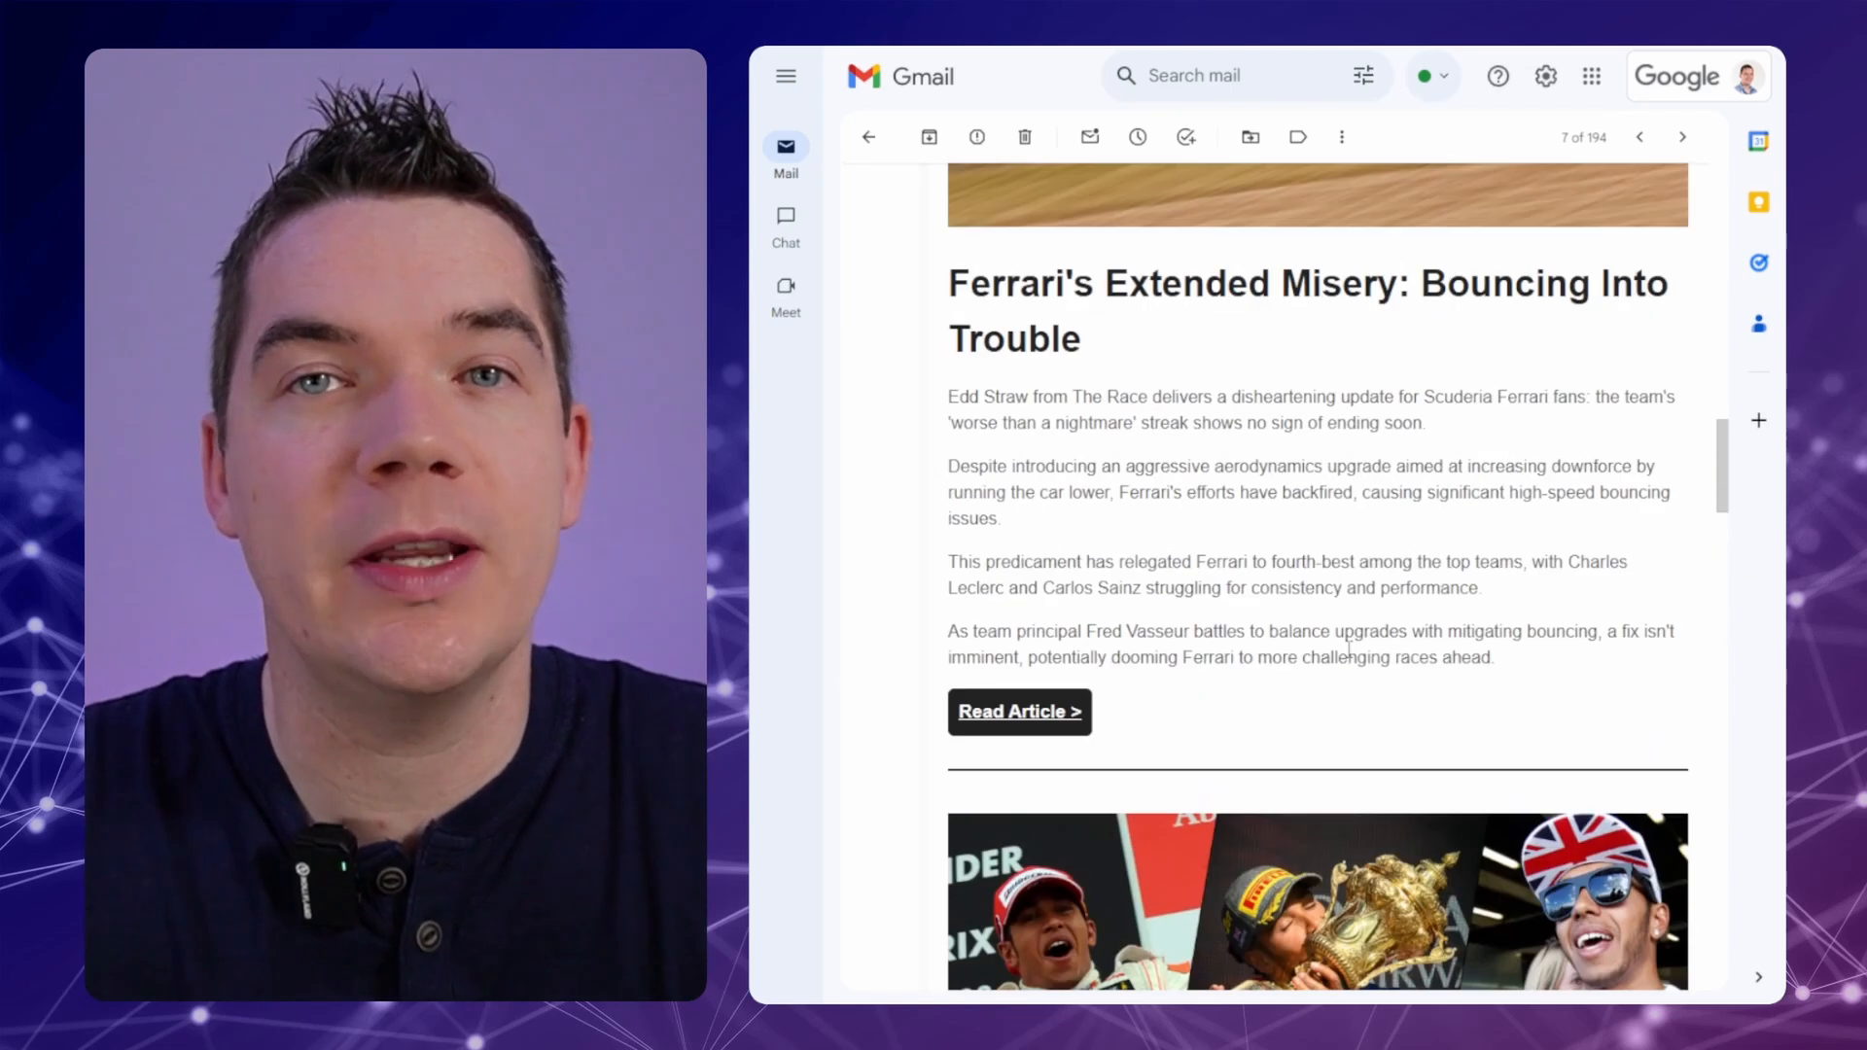
pyautogui.scroll(15, 1350, 647)
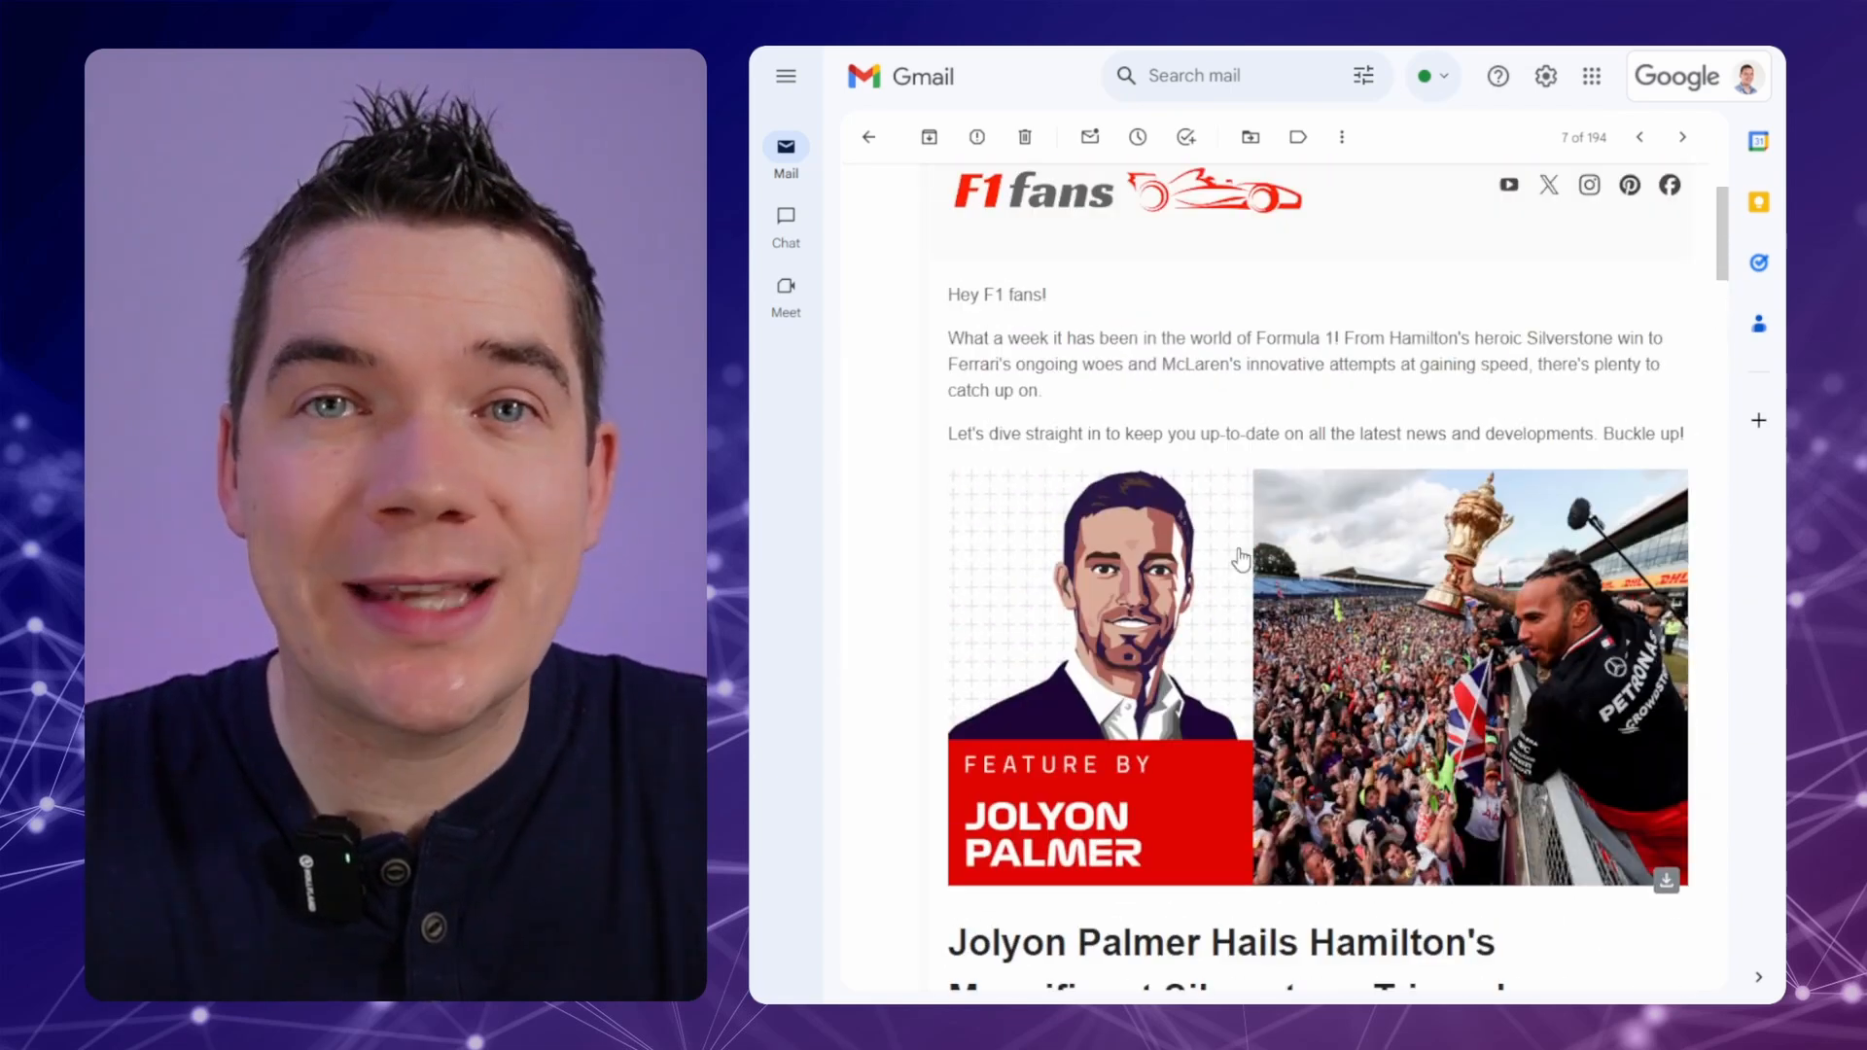
pyautogui.scroll(3, 1240, 559)
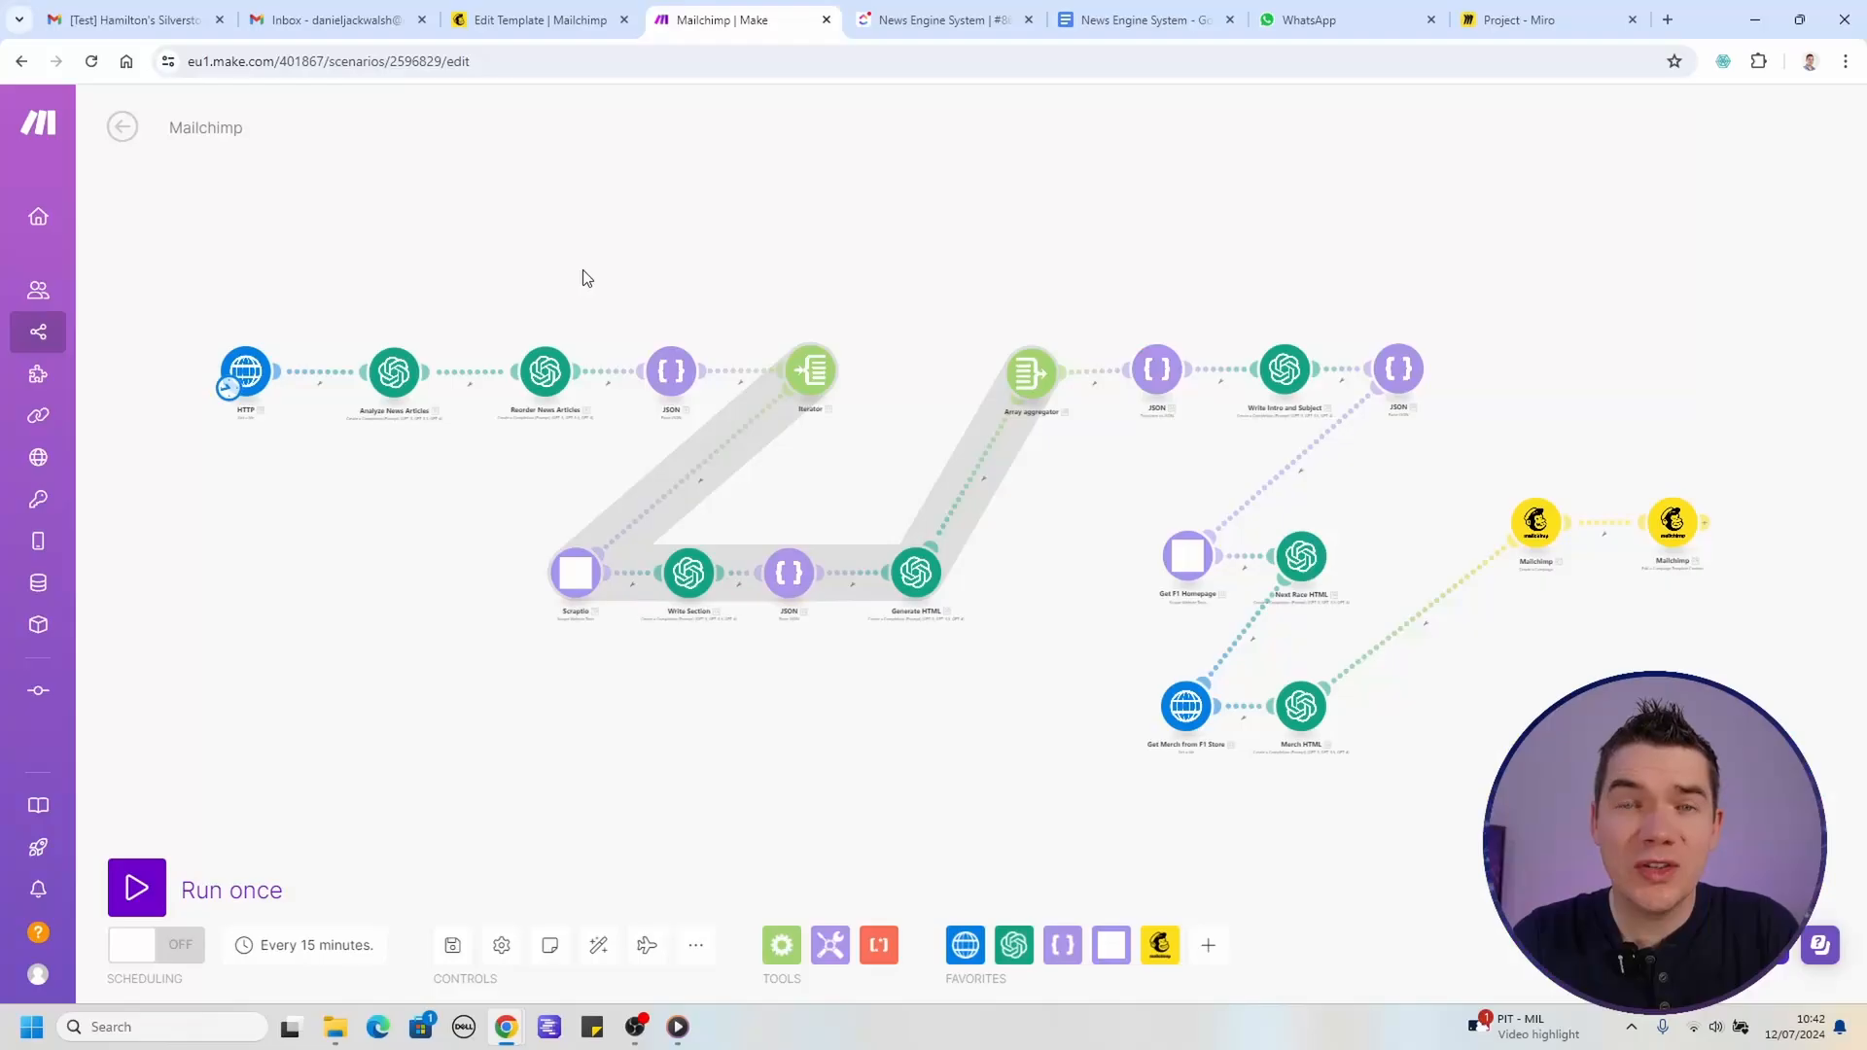
# Step: Switch to Make and examine the Mailchimp scenario's modules from the HTTP trigger through to the Mailchimp campaign modules
pyautogui.scroll(5, 513, 269)
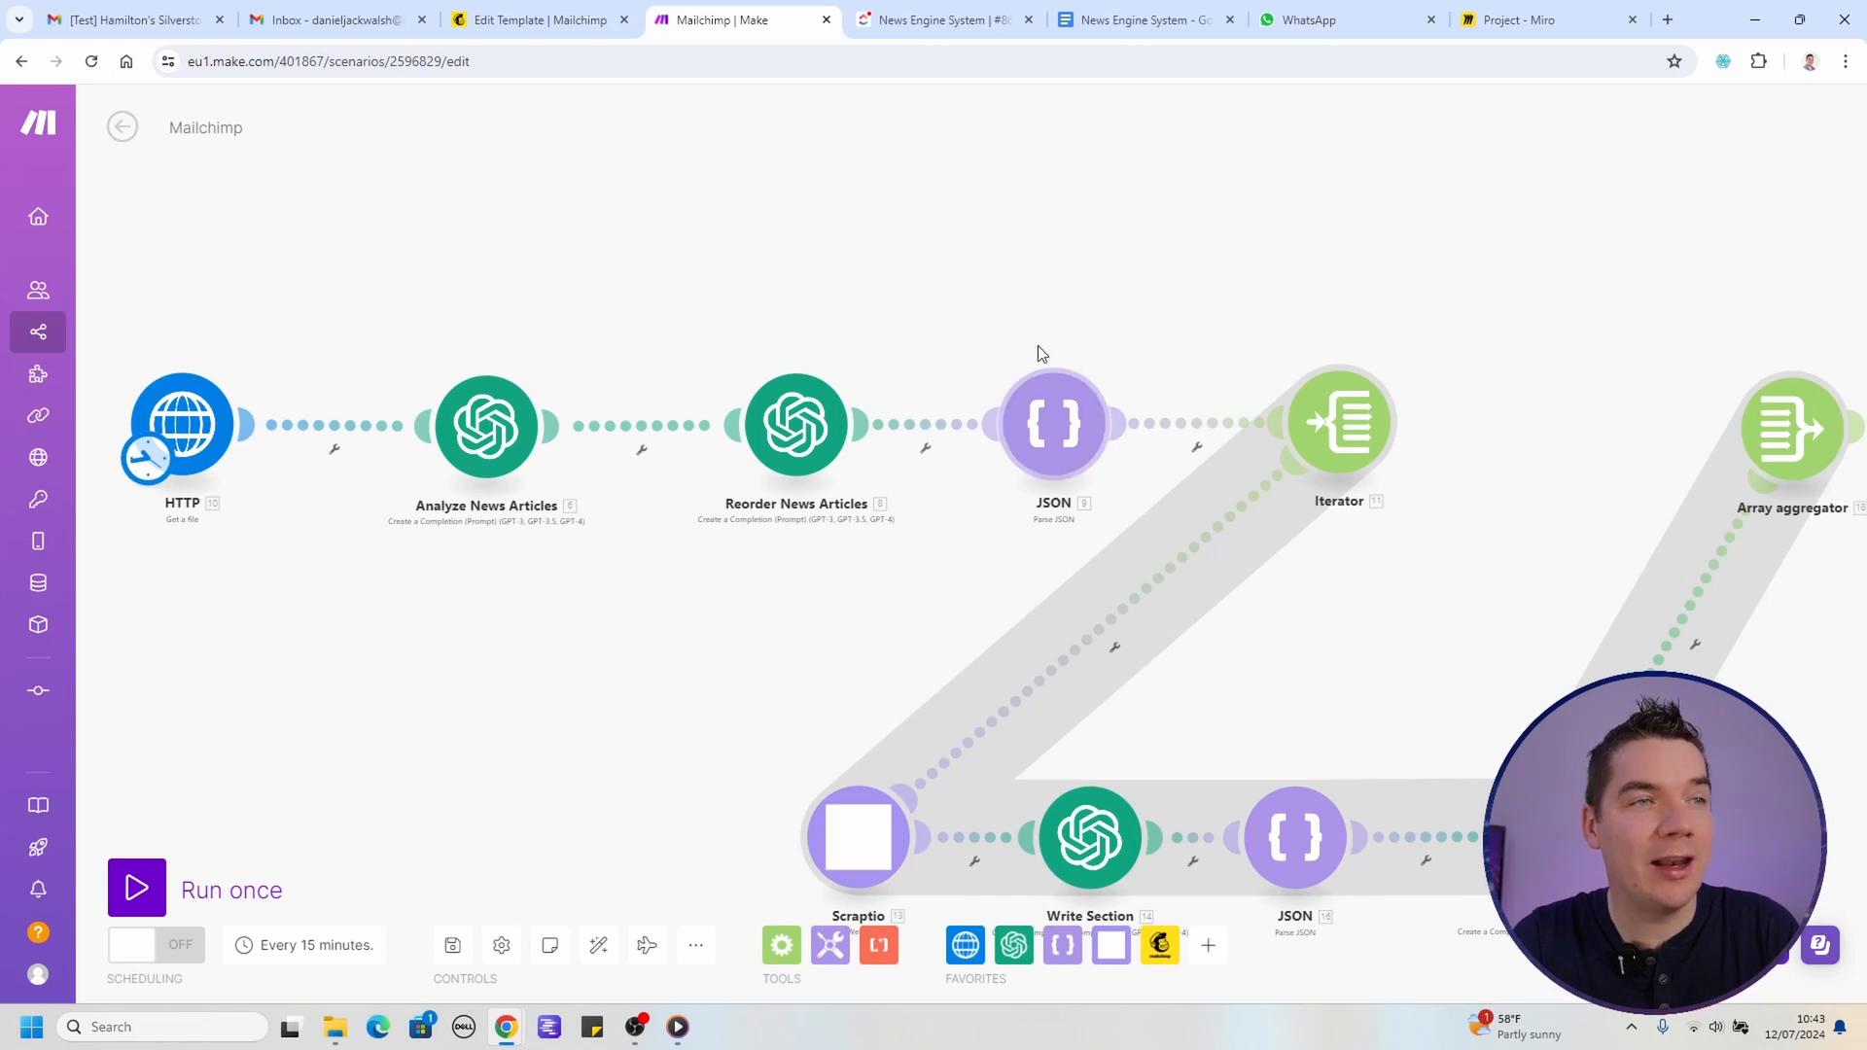
pyautogui.moveTo(768, 645); pyautogui.dragTo(555, 461)
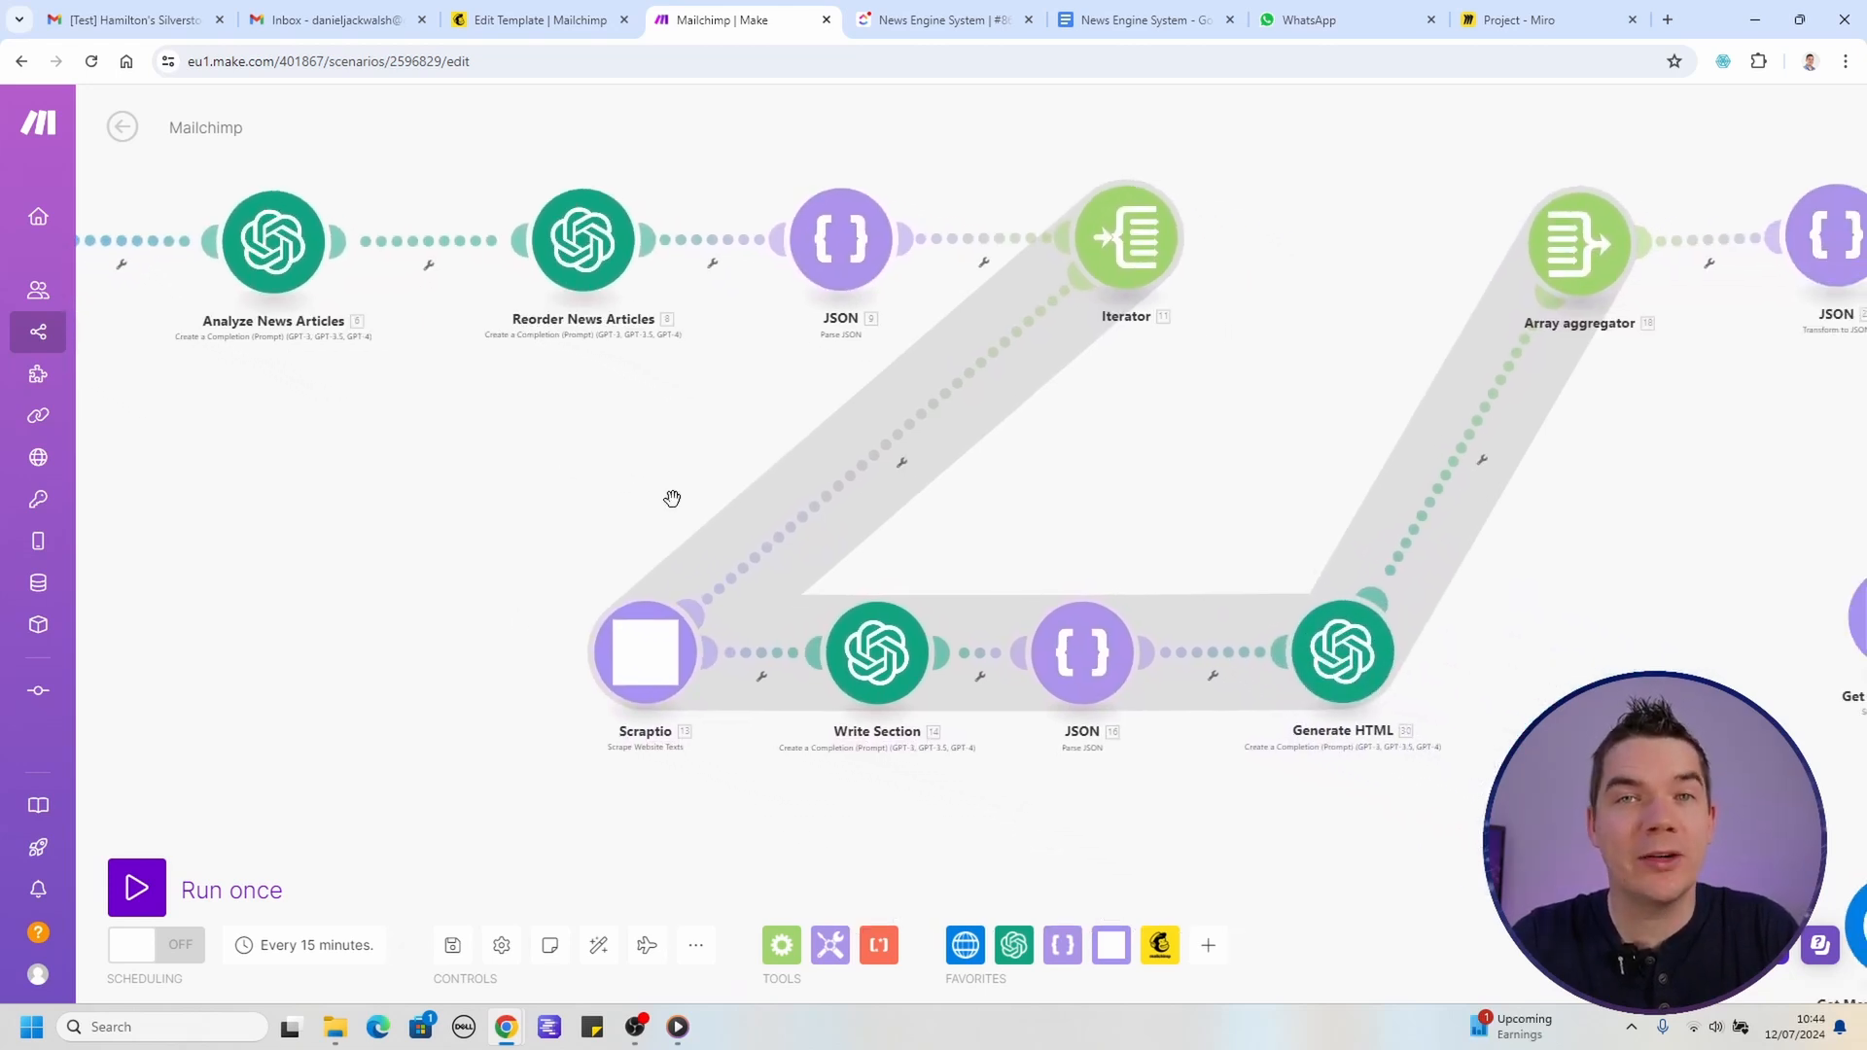
pyautogui.moveTo(1071, 550); pyautogui.dragTo(1025, 551)
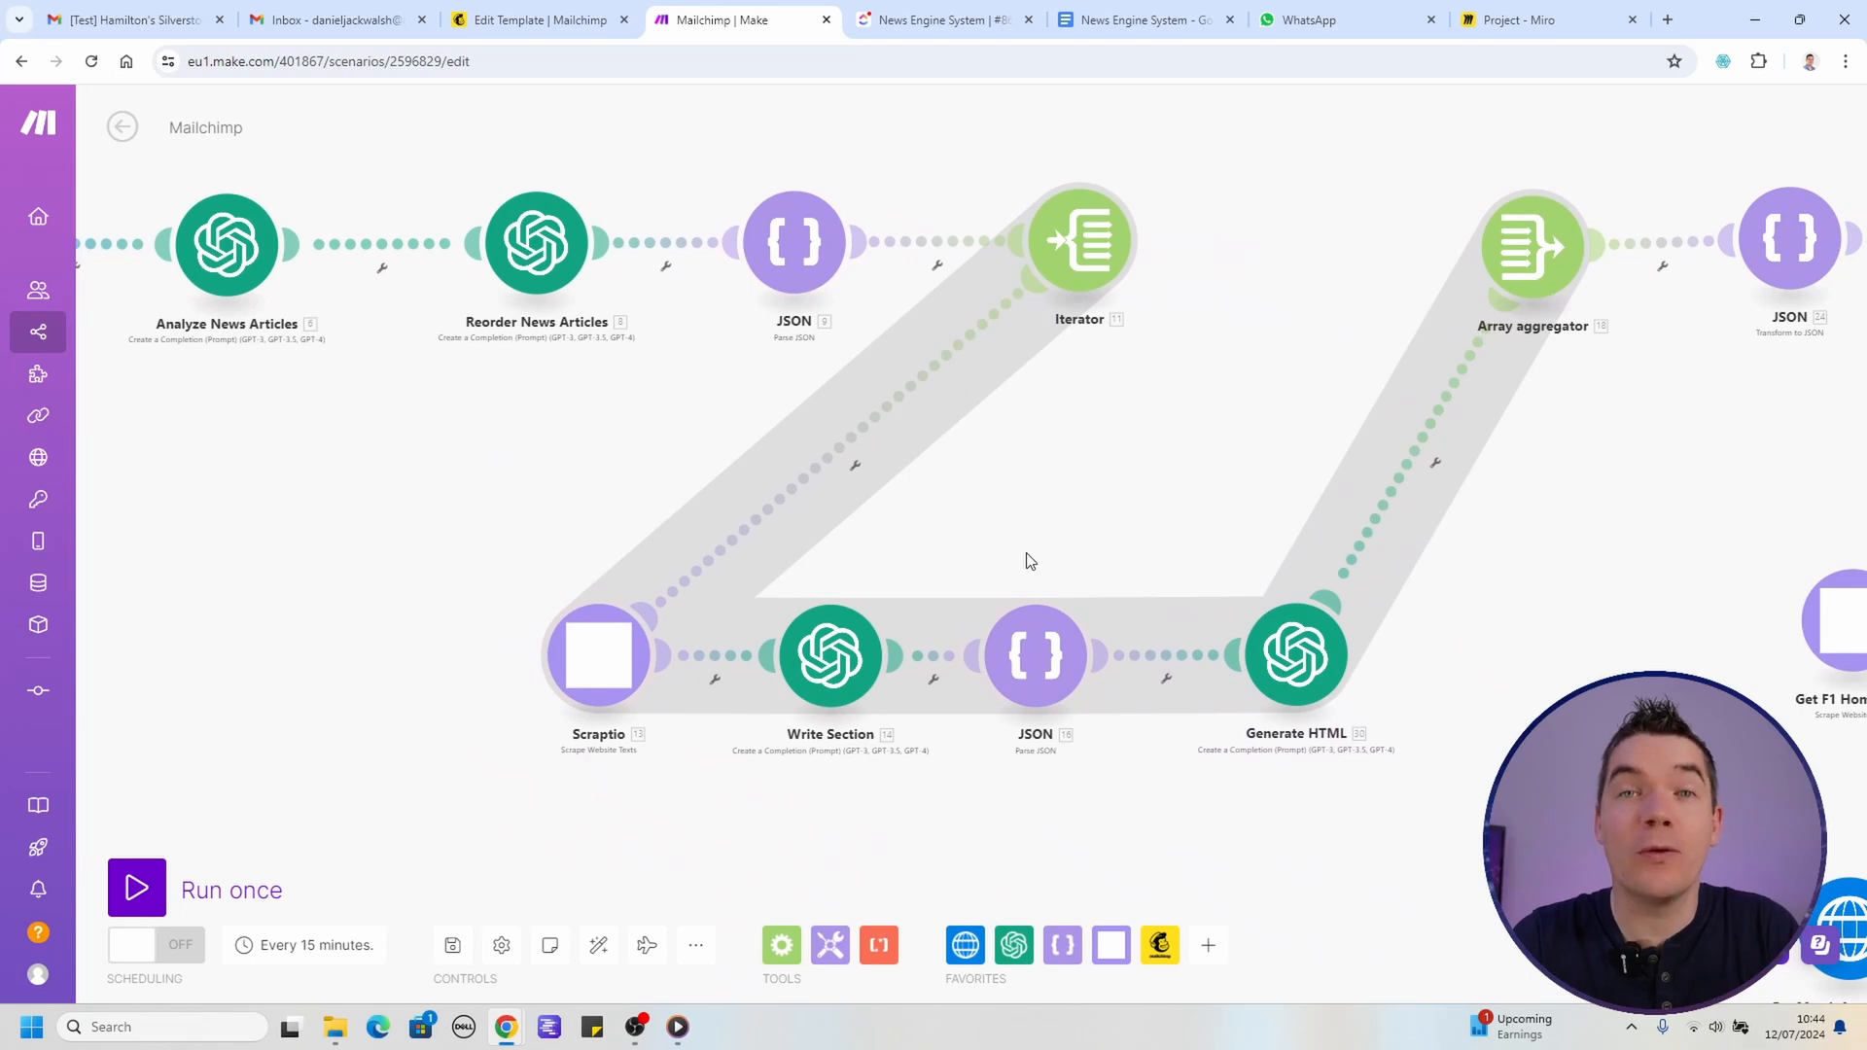
pyautogui.hscroll(6, 1028, 561)
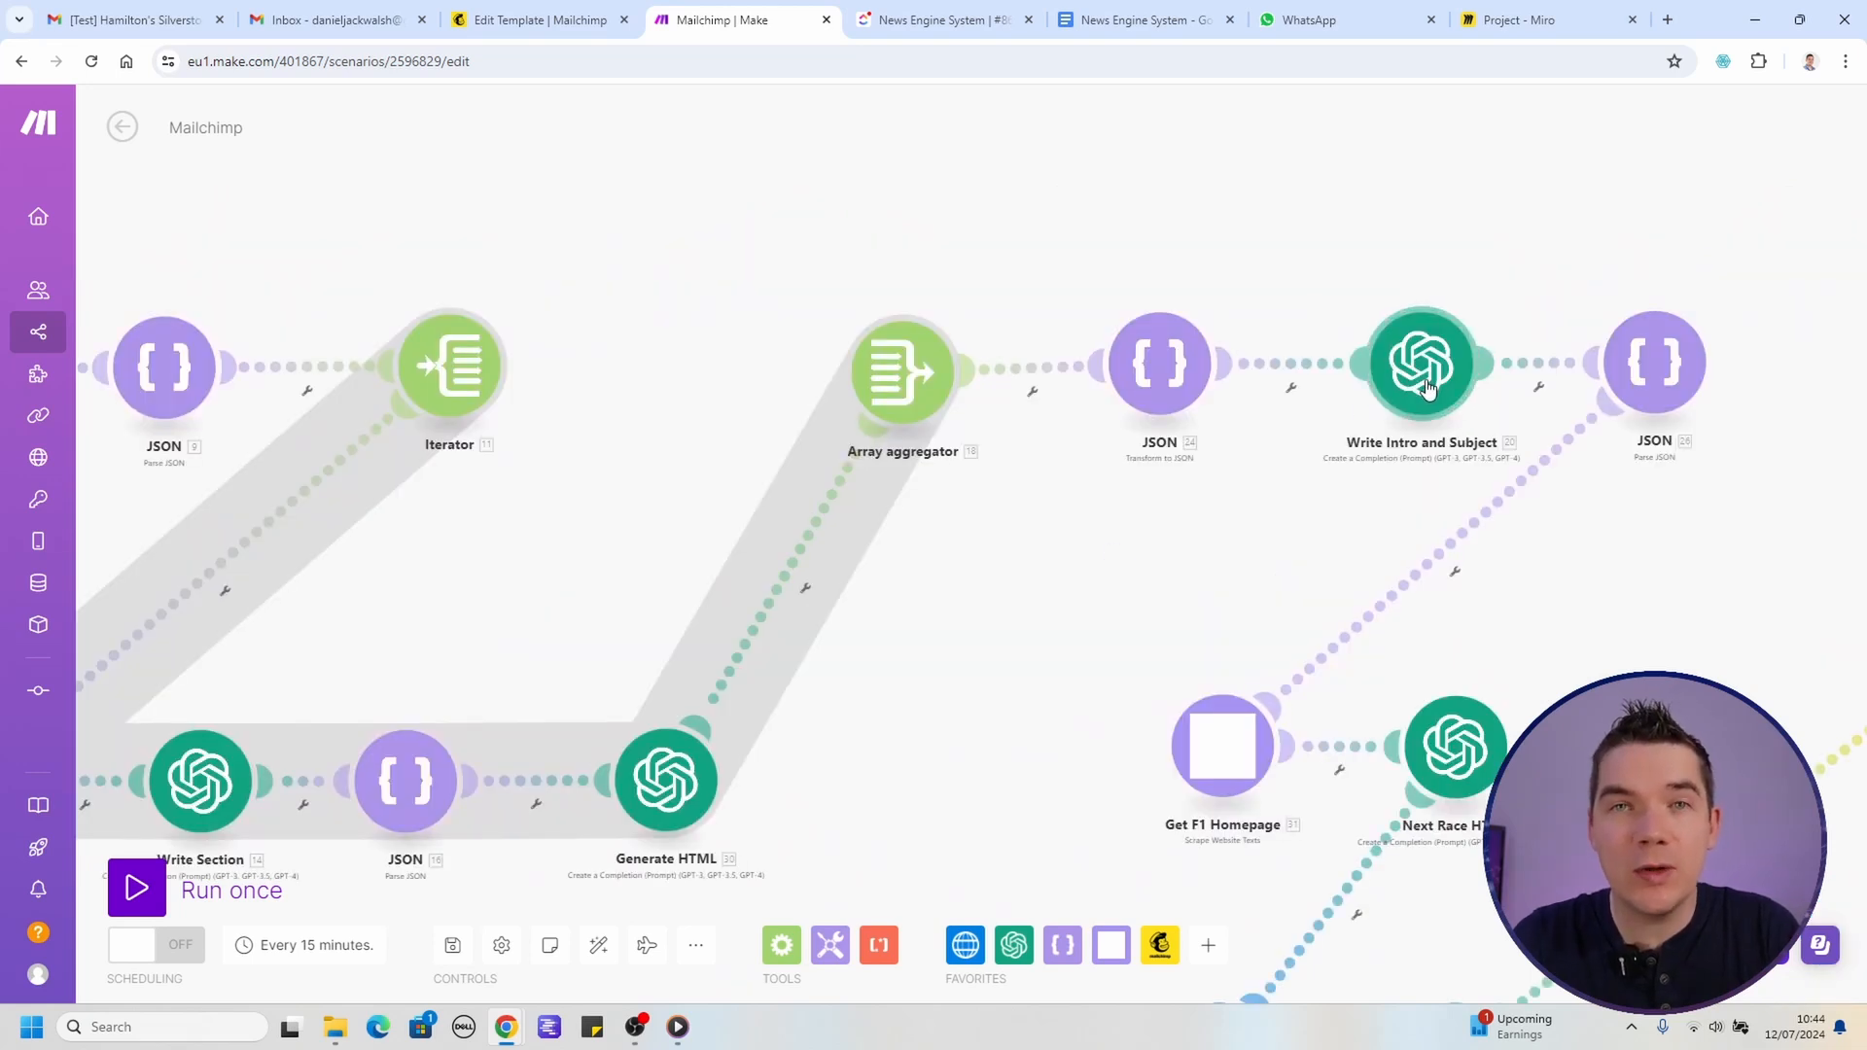
pyautogui.moveTo(1500, 672); pyautogui.dragTo(1410, 301)
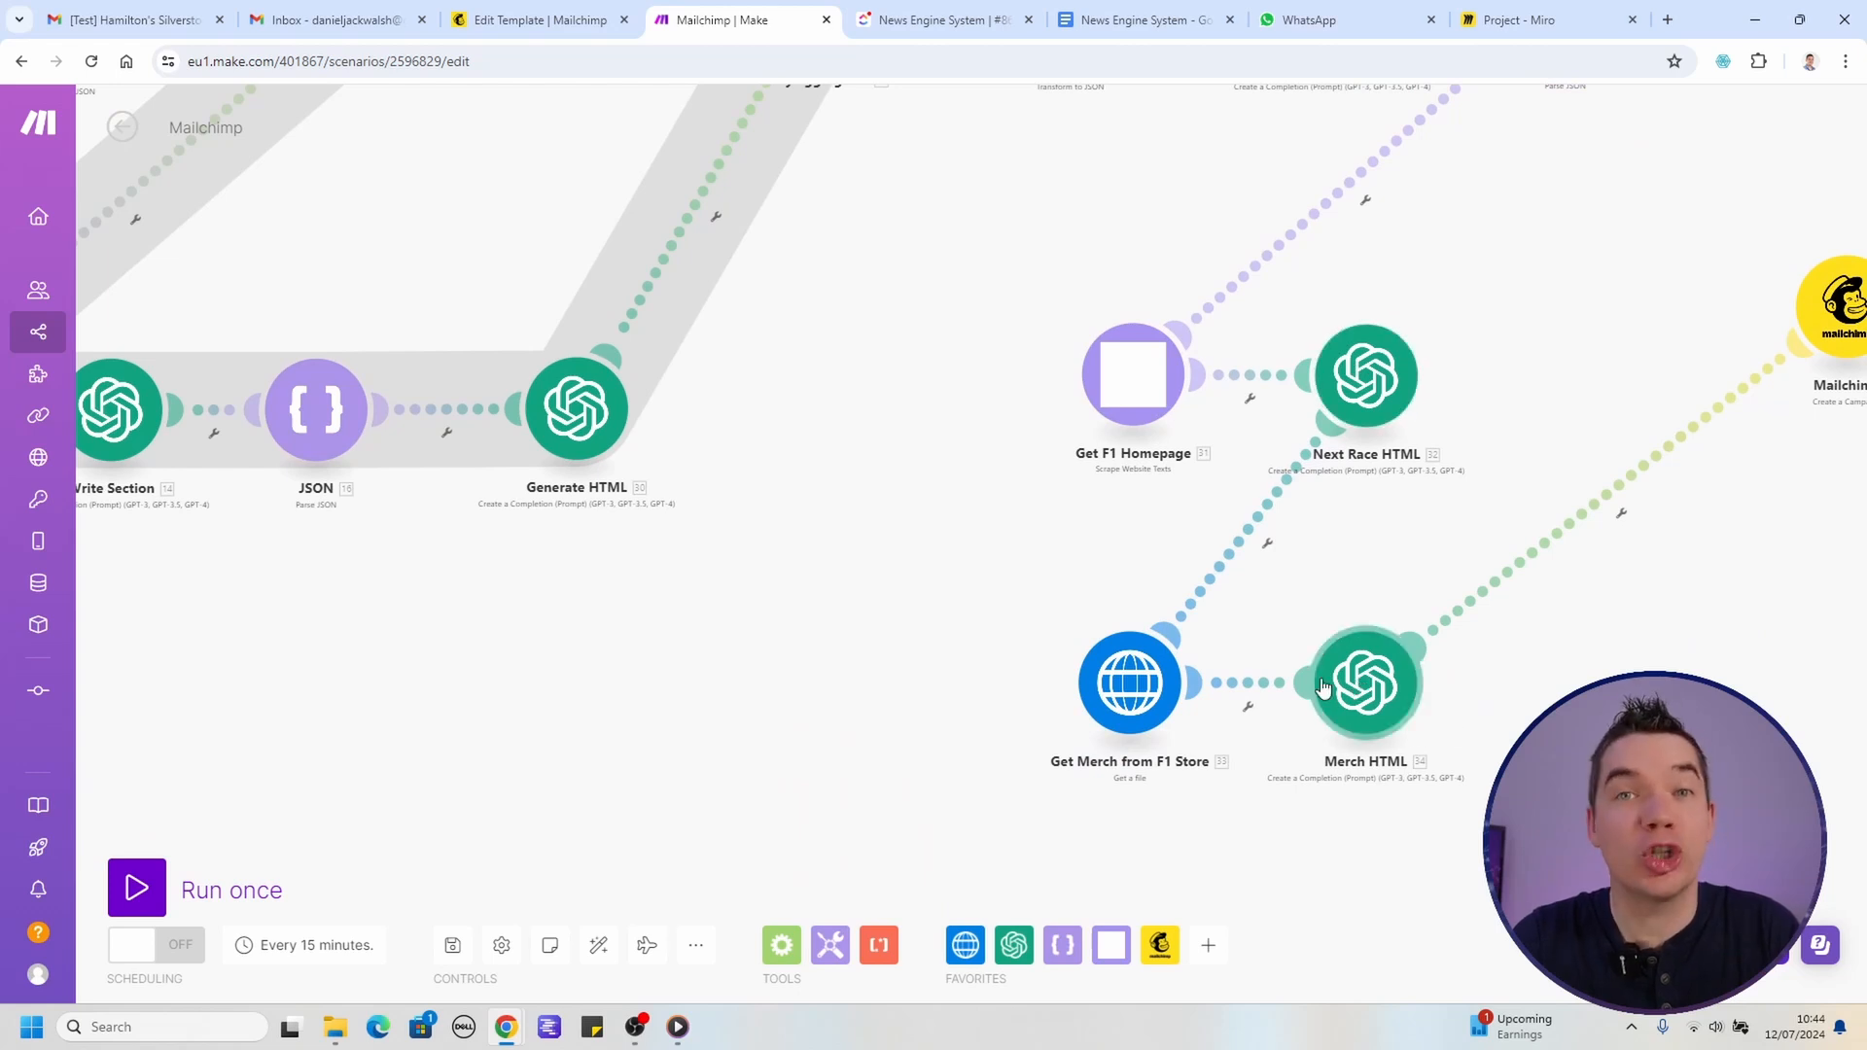
pyautogui.moveTo(1600, 646); pyautogui.dragTo(1103, 709)
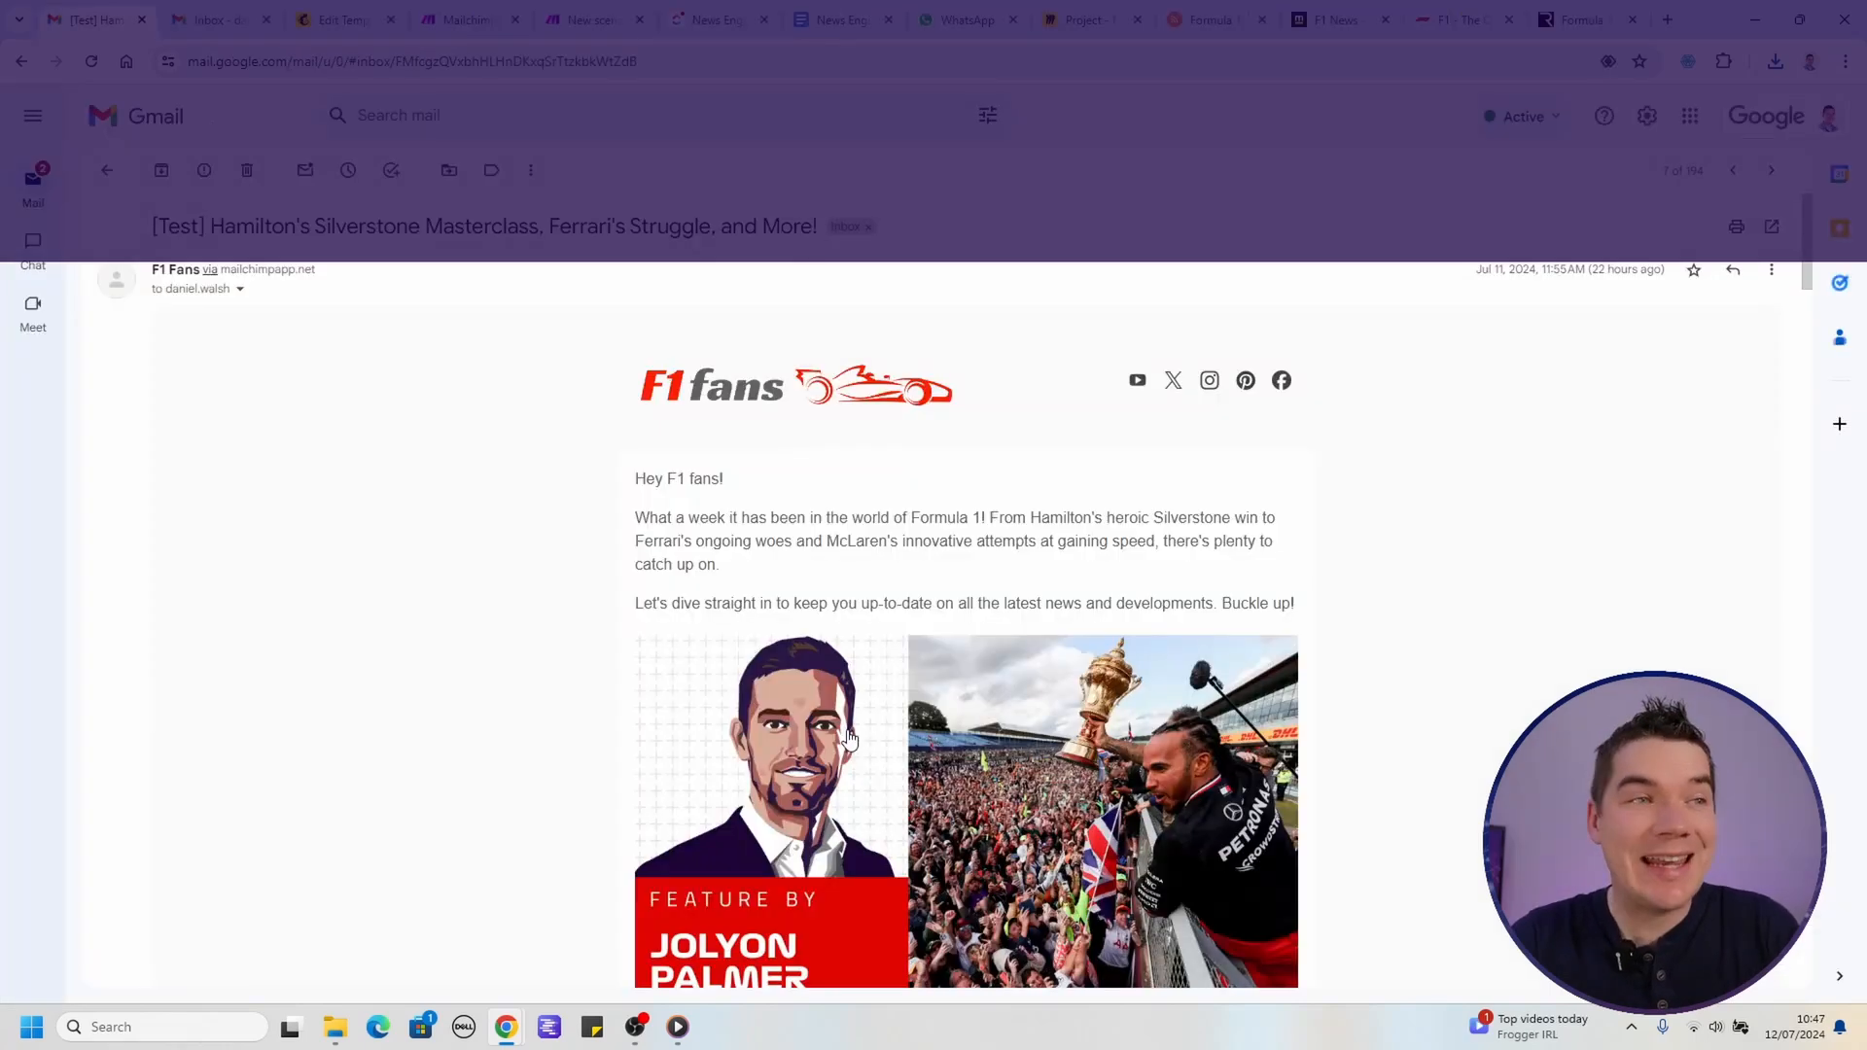
# Step: Review the newsletter's lead article in Gmail and the Formula 1 news pages of The Race, formula1.com and Motorsport
pyautogui.scroll(-5, 848, 745)
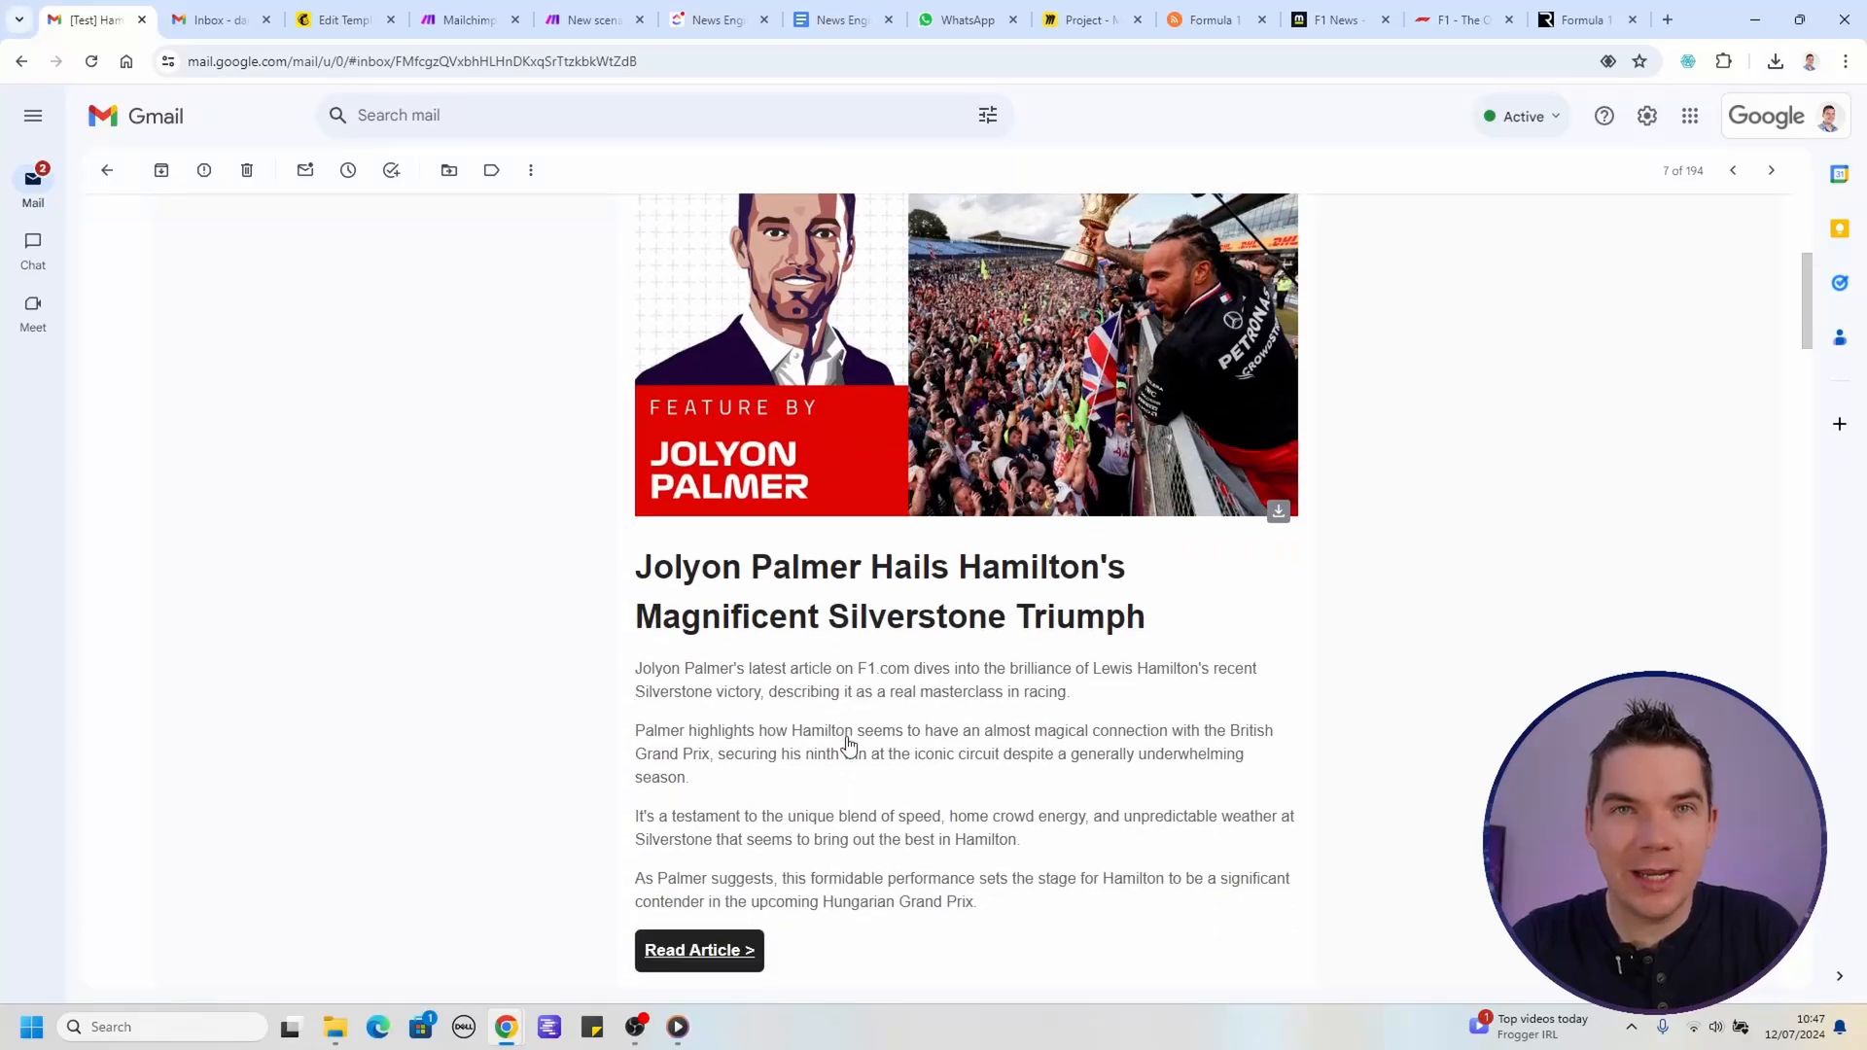
pyautogui.scroll(-4, 848, 745)
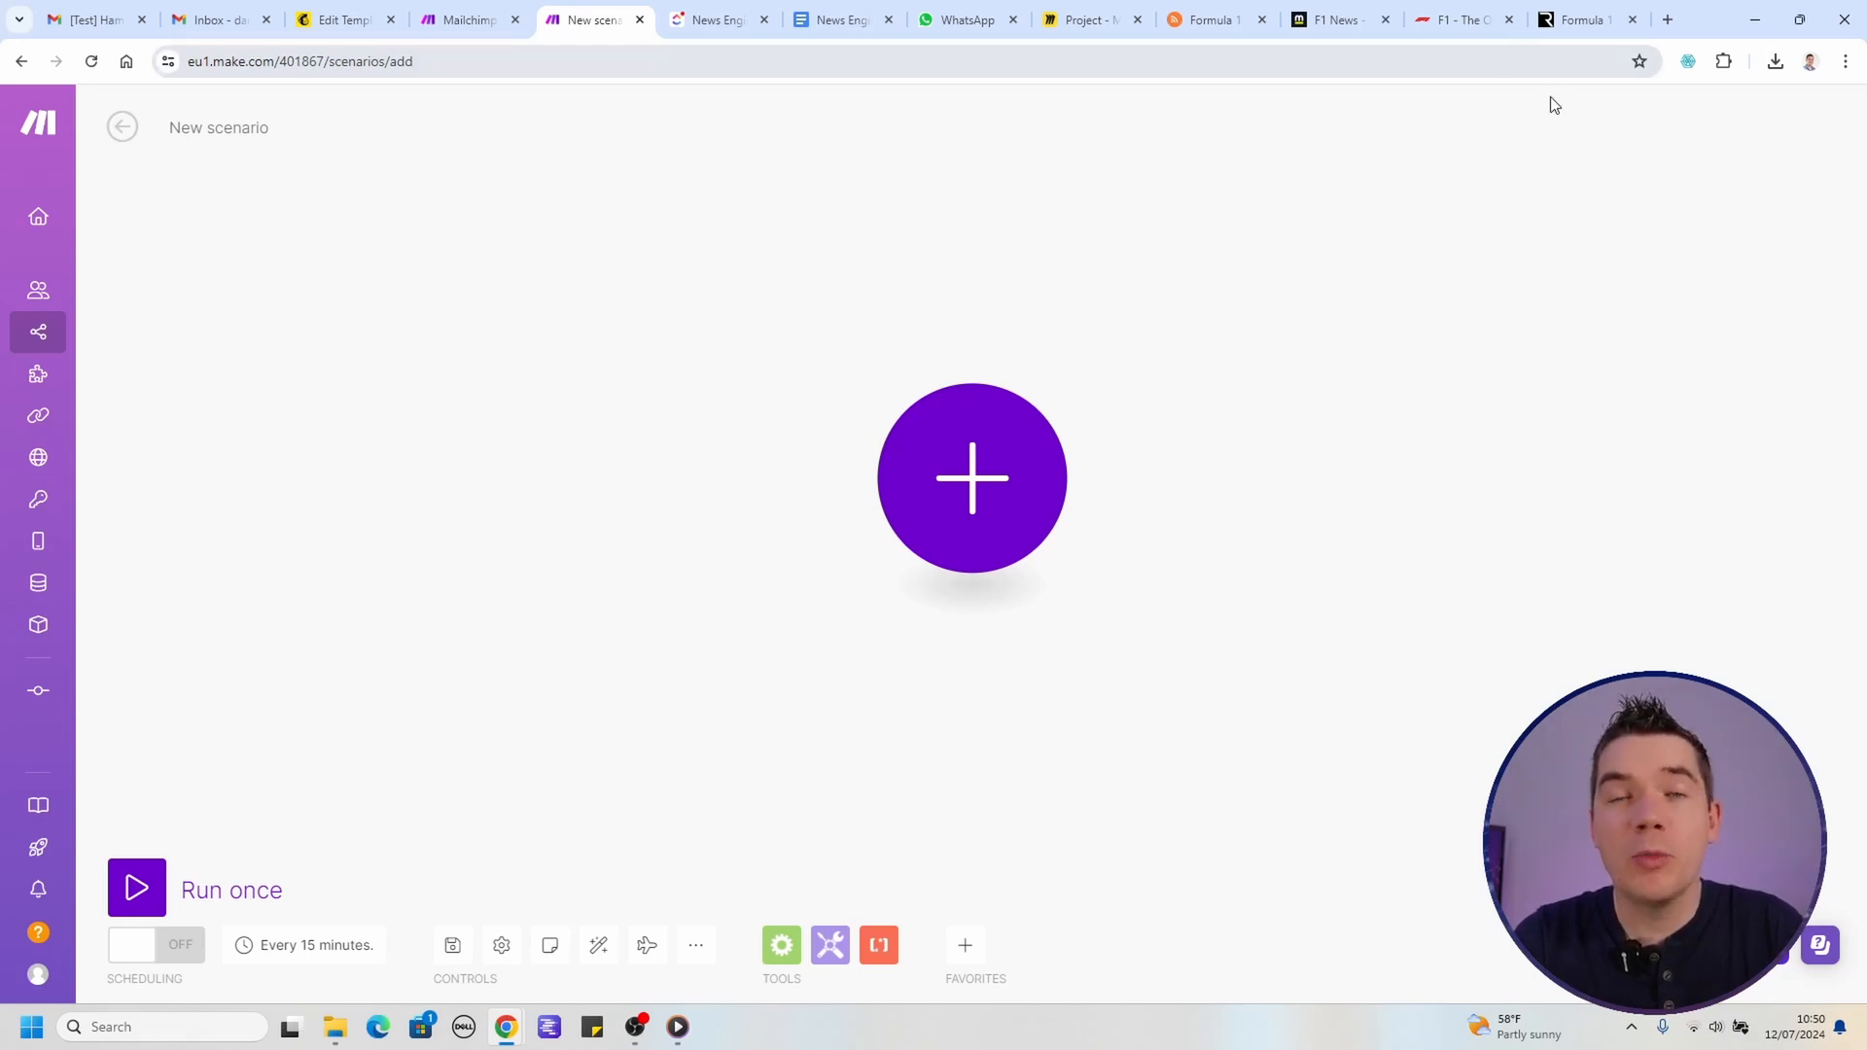
pyautogui.click(1593, 17)
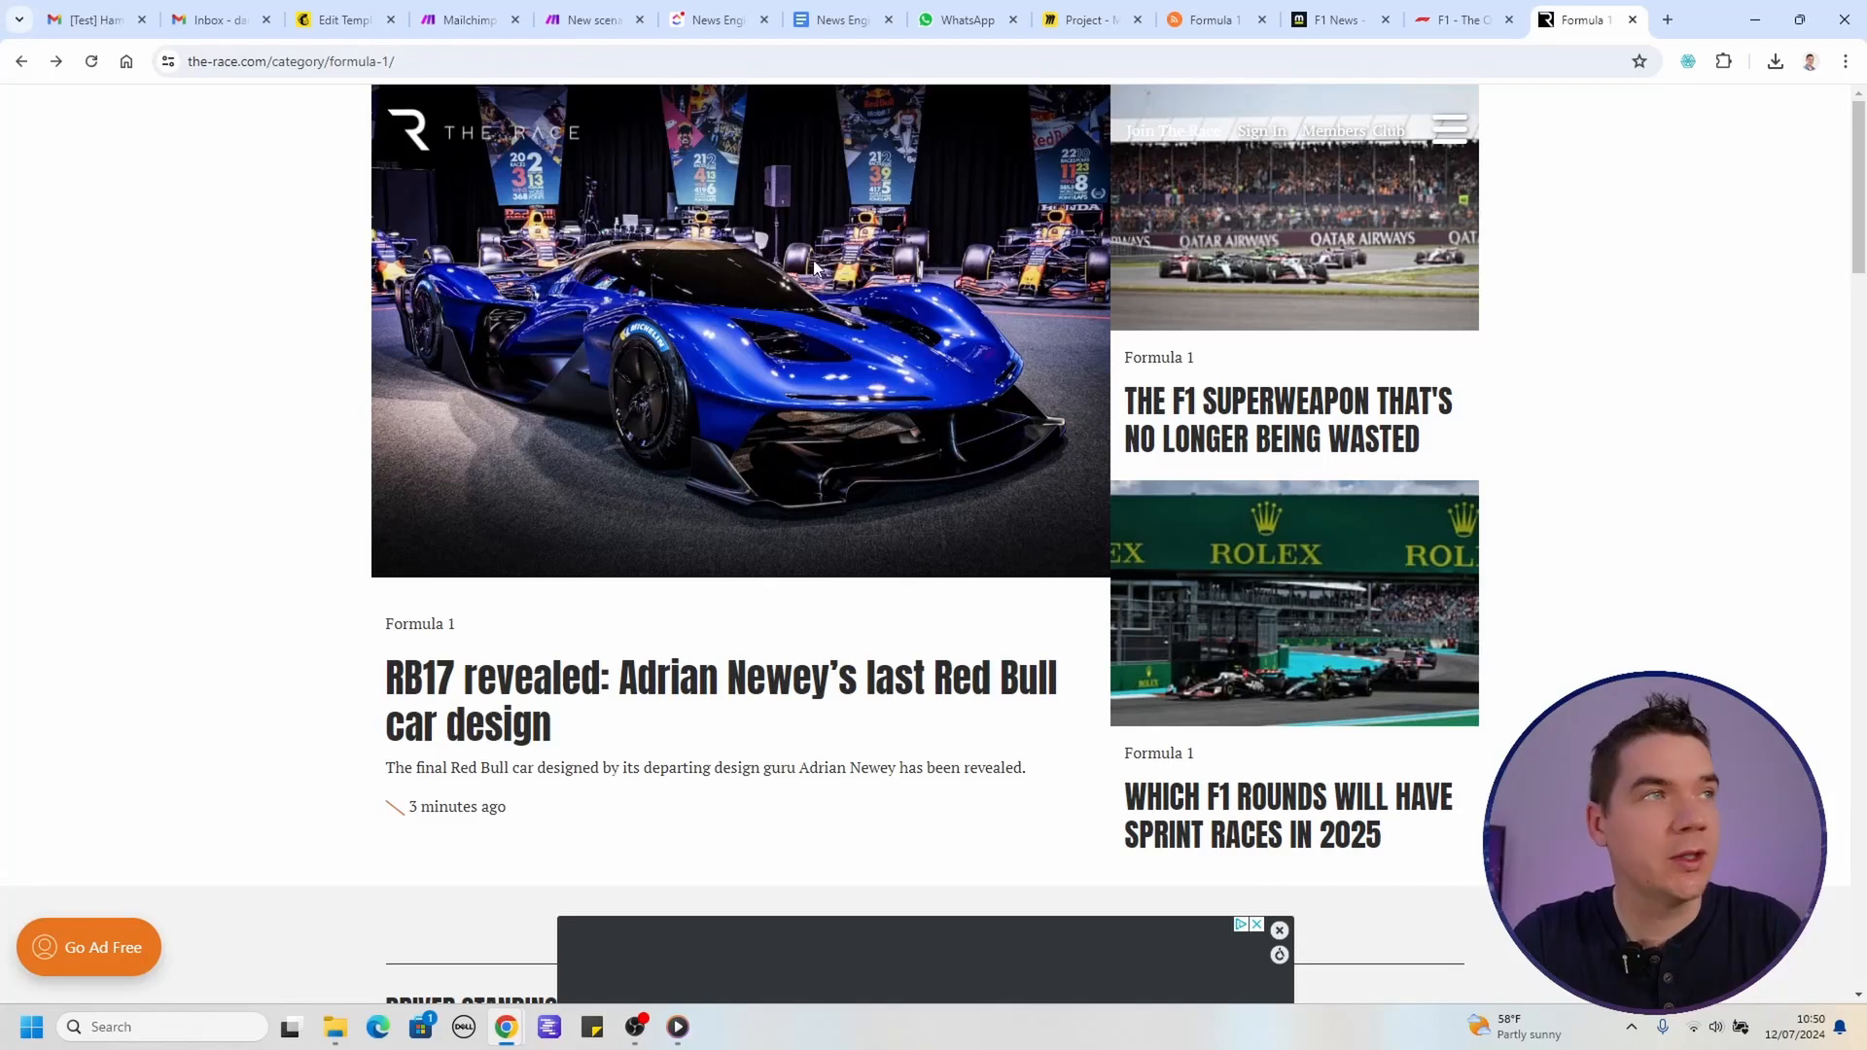
pyautogui.click(1485, 7)
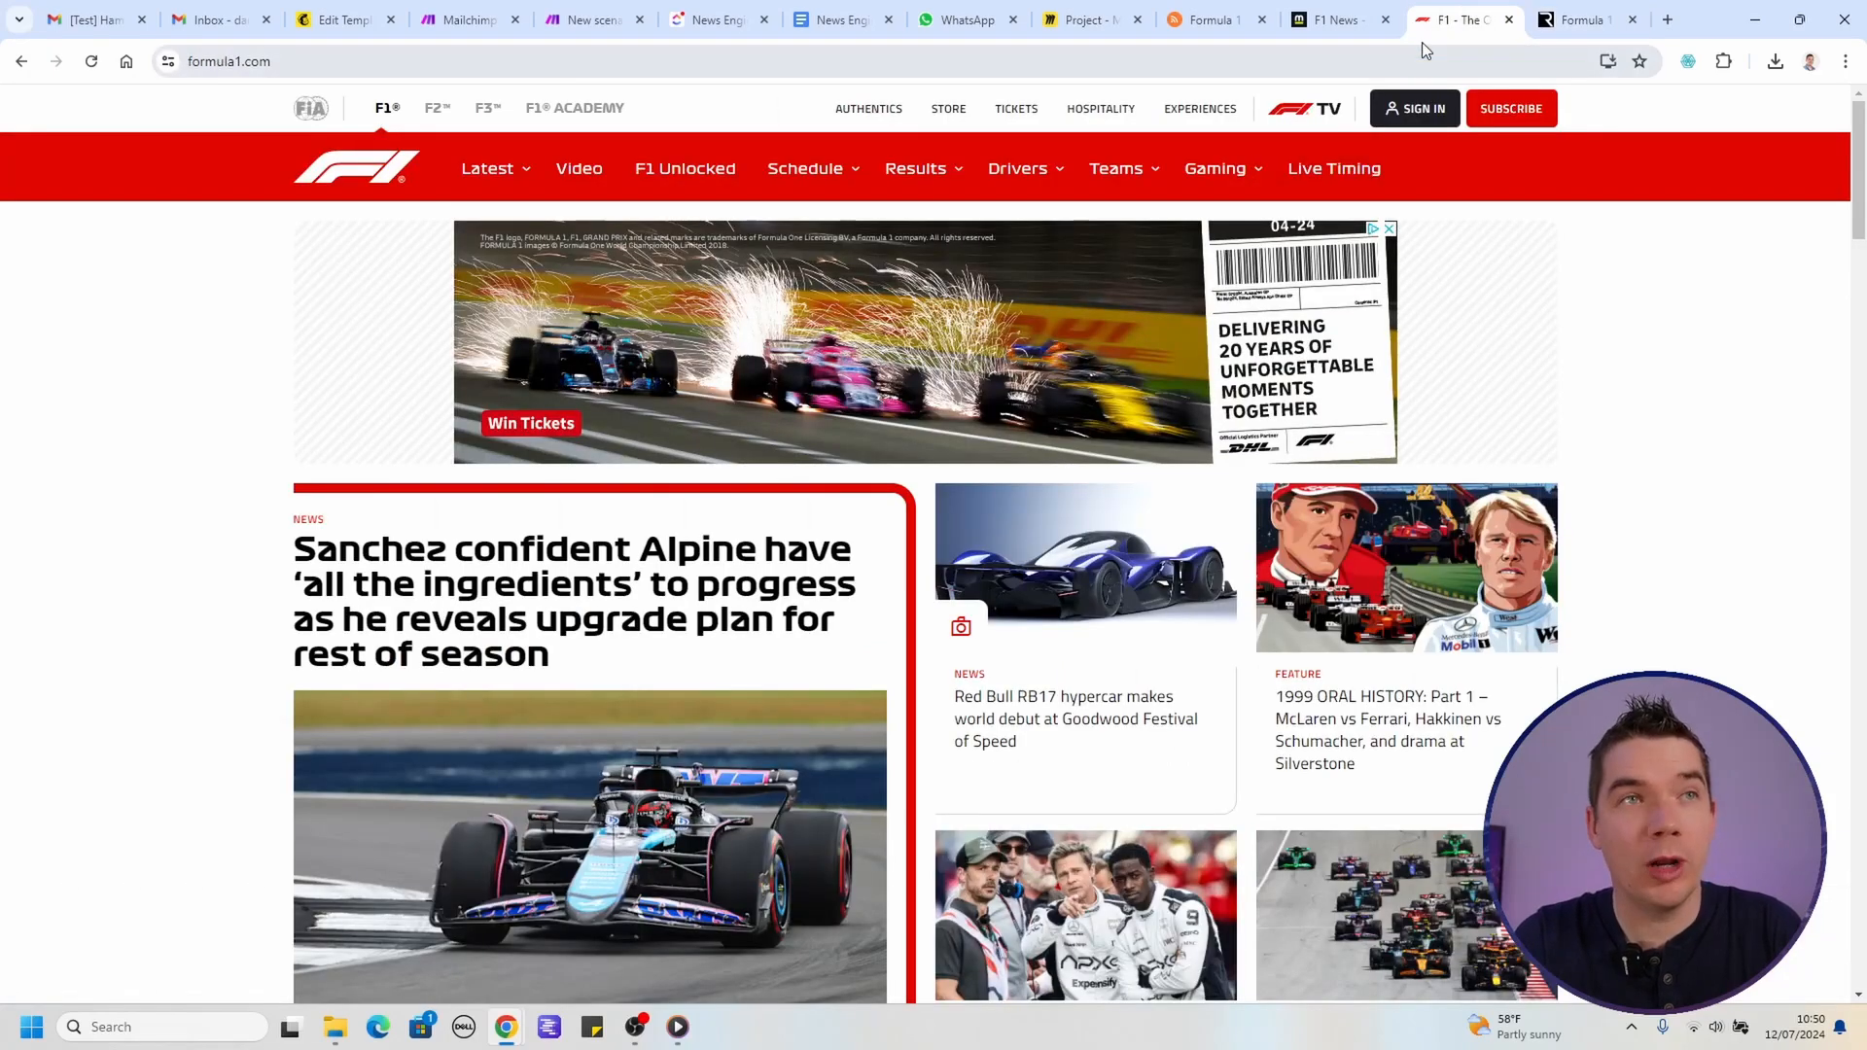
pyautogui.click(1350, 8)
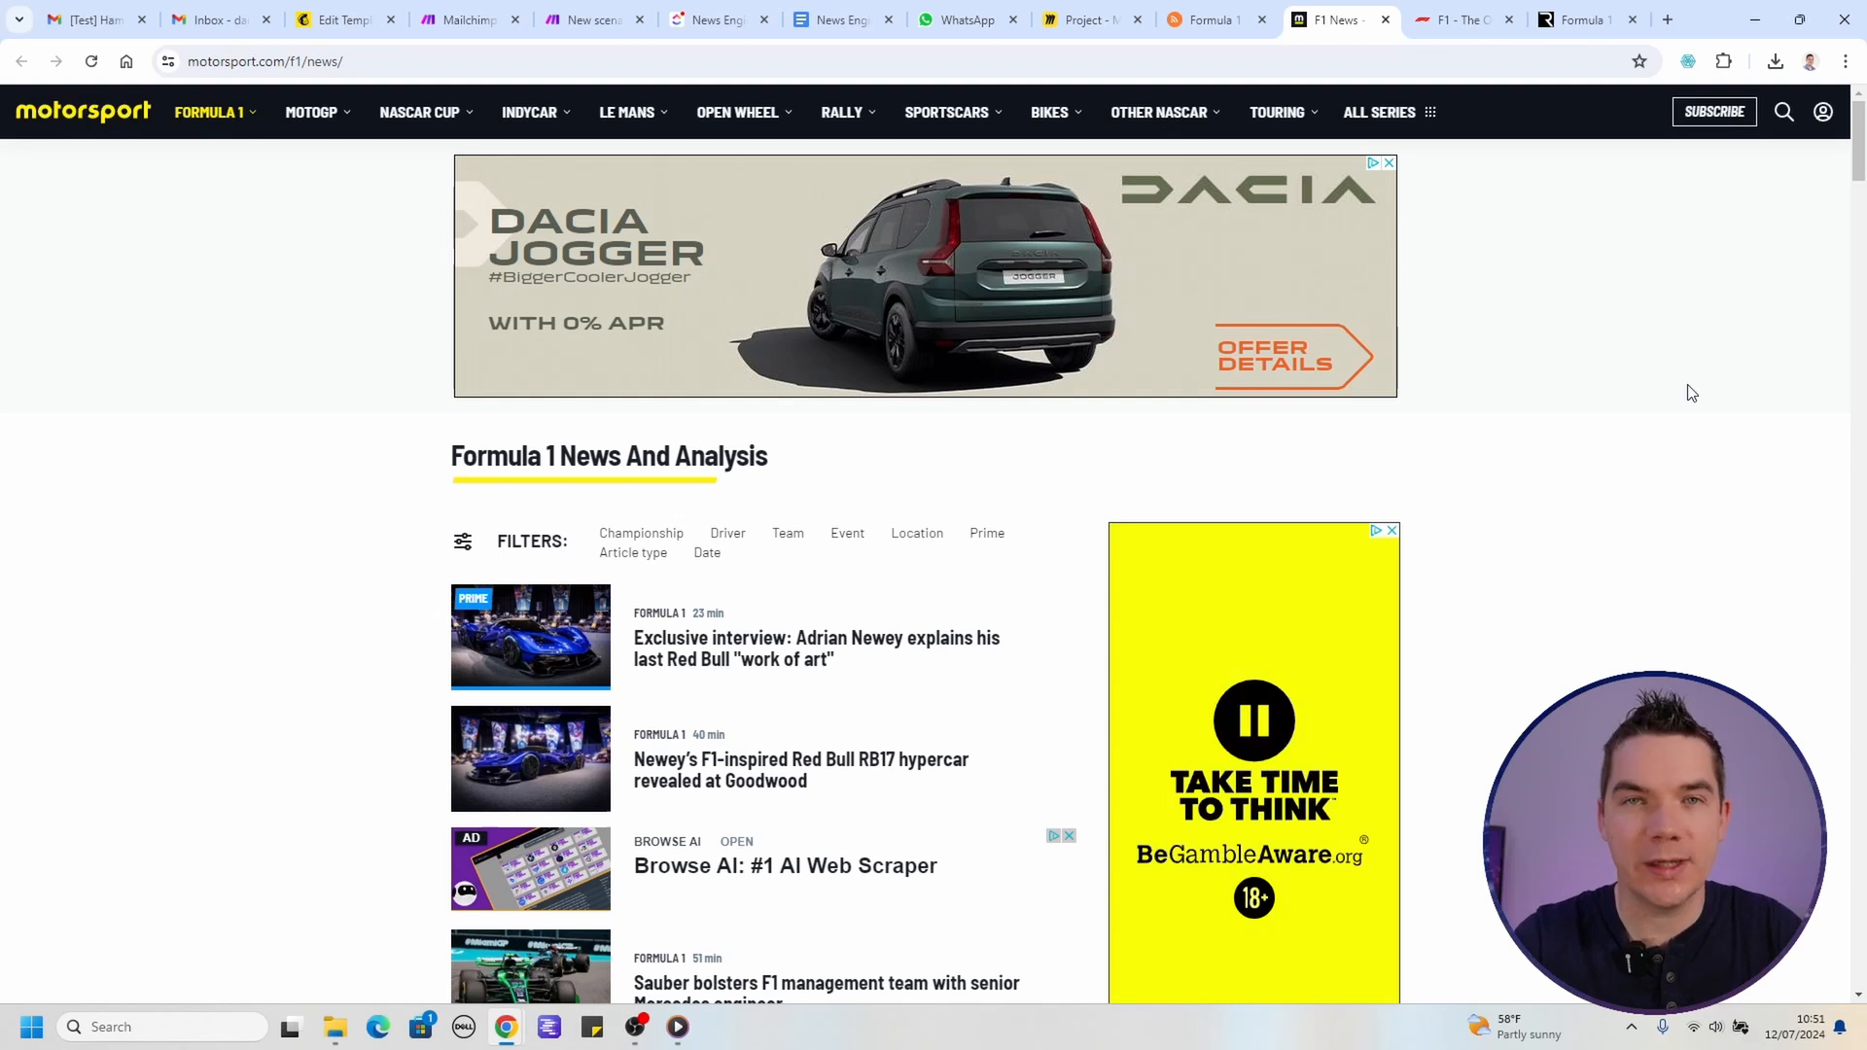
# Step: Open rss.app in a new browser tab and start creating a new feed from the account's feed list
pyautogui.hotkey('ctrl', 't')
pyautogui.write('rss.app')
pyautogui.press('Return')
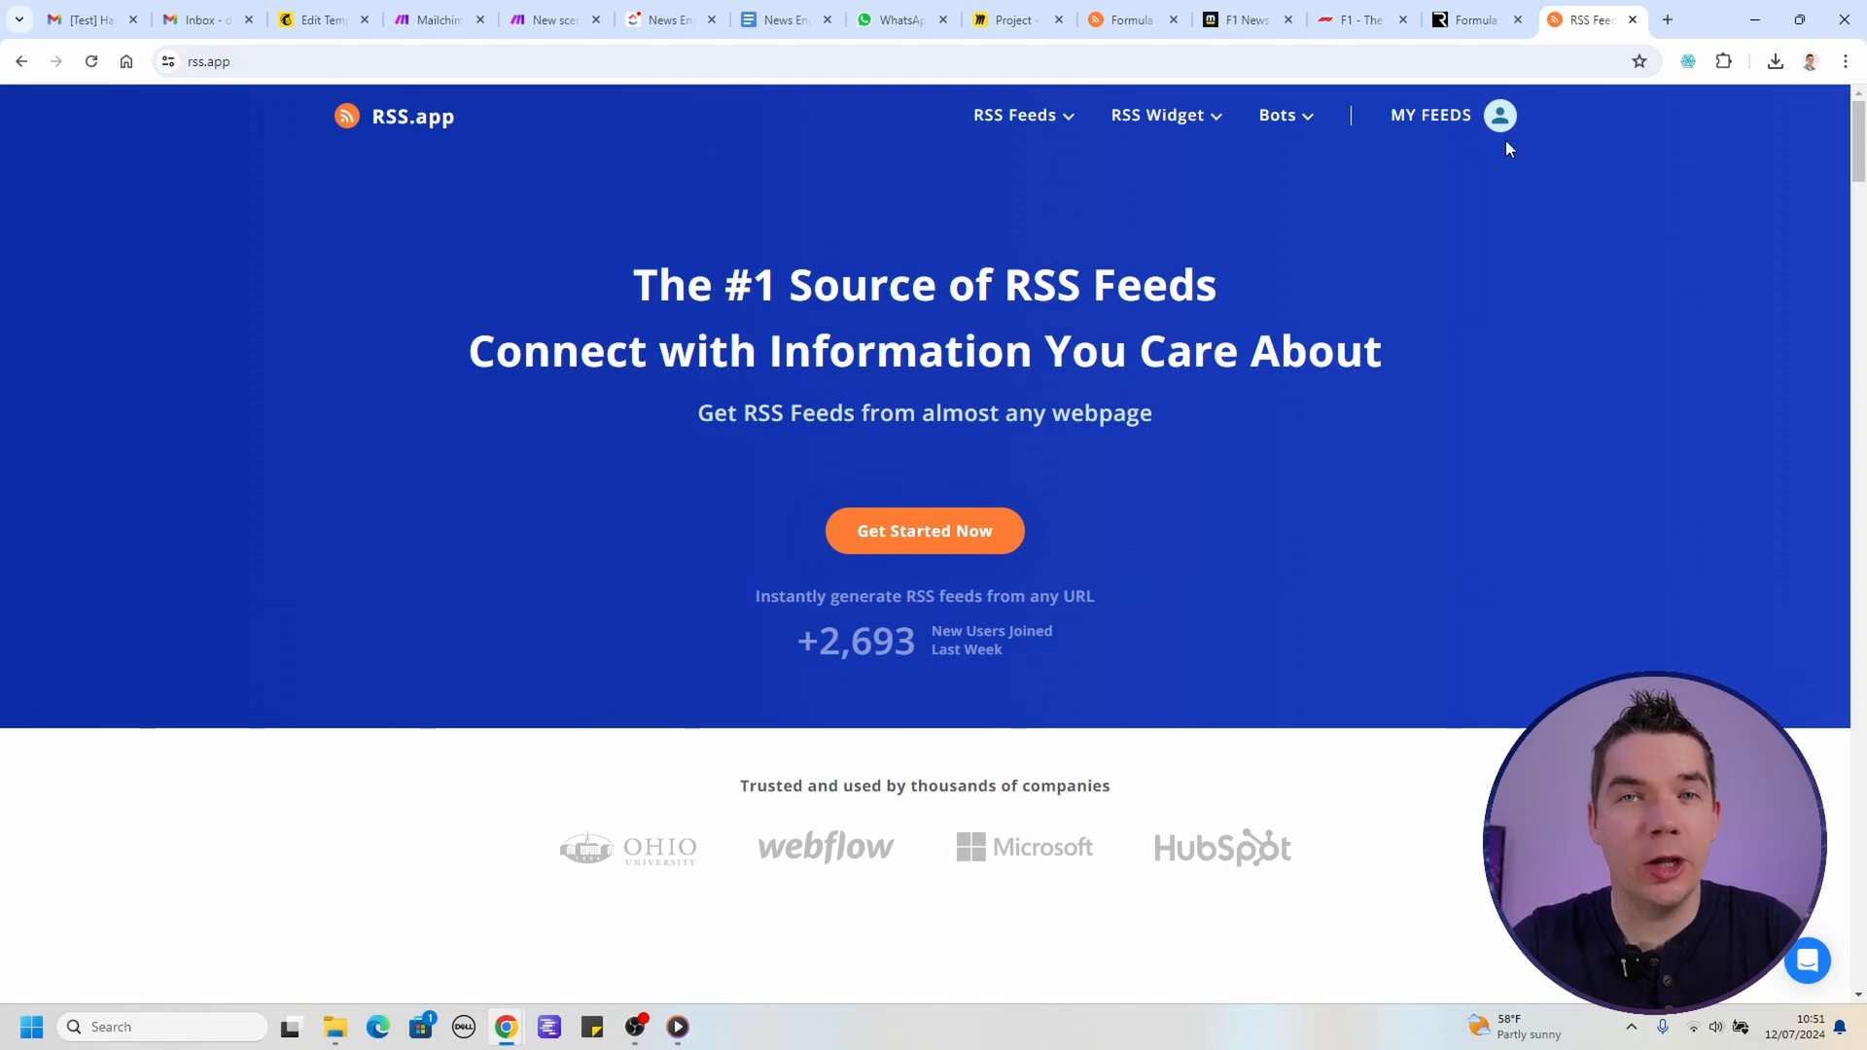
pyautogui.click(1458, 123)
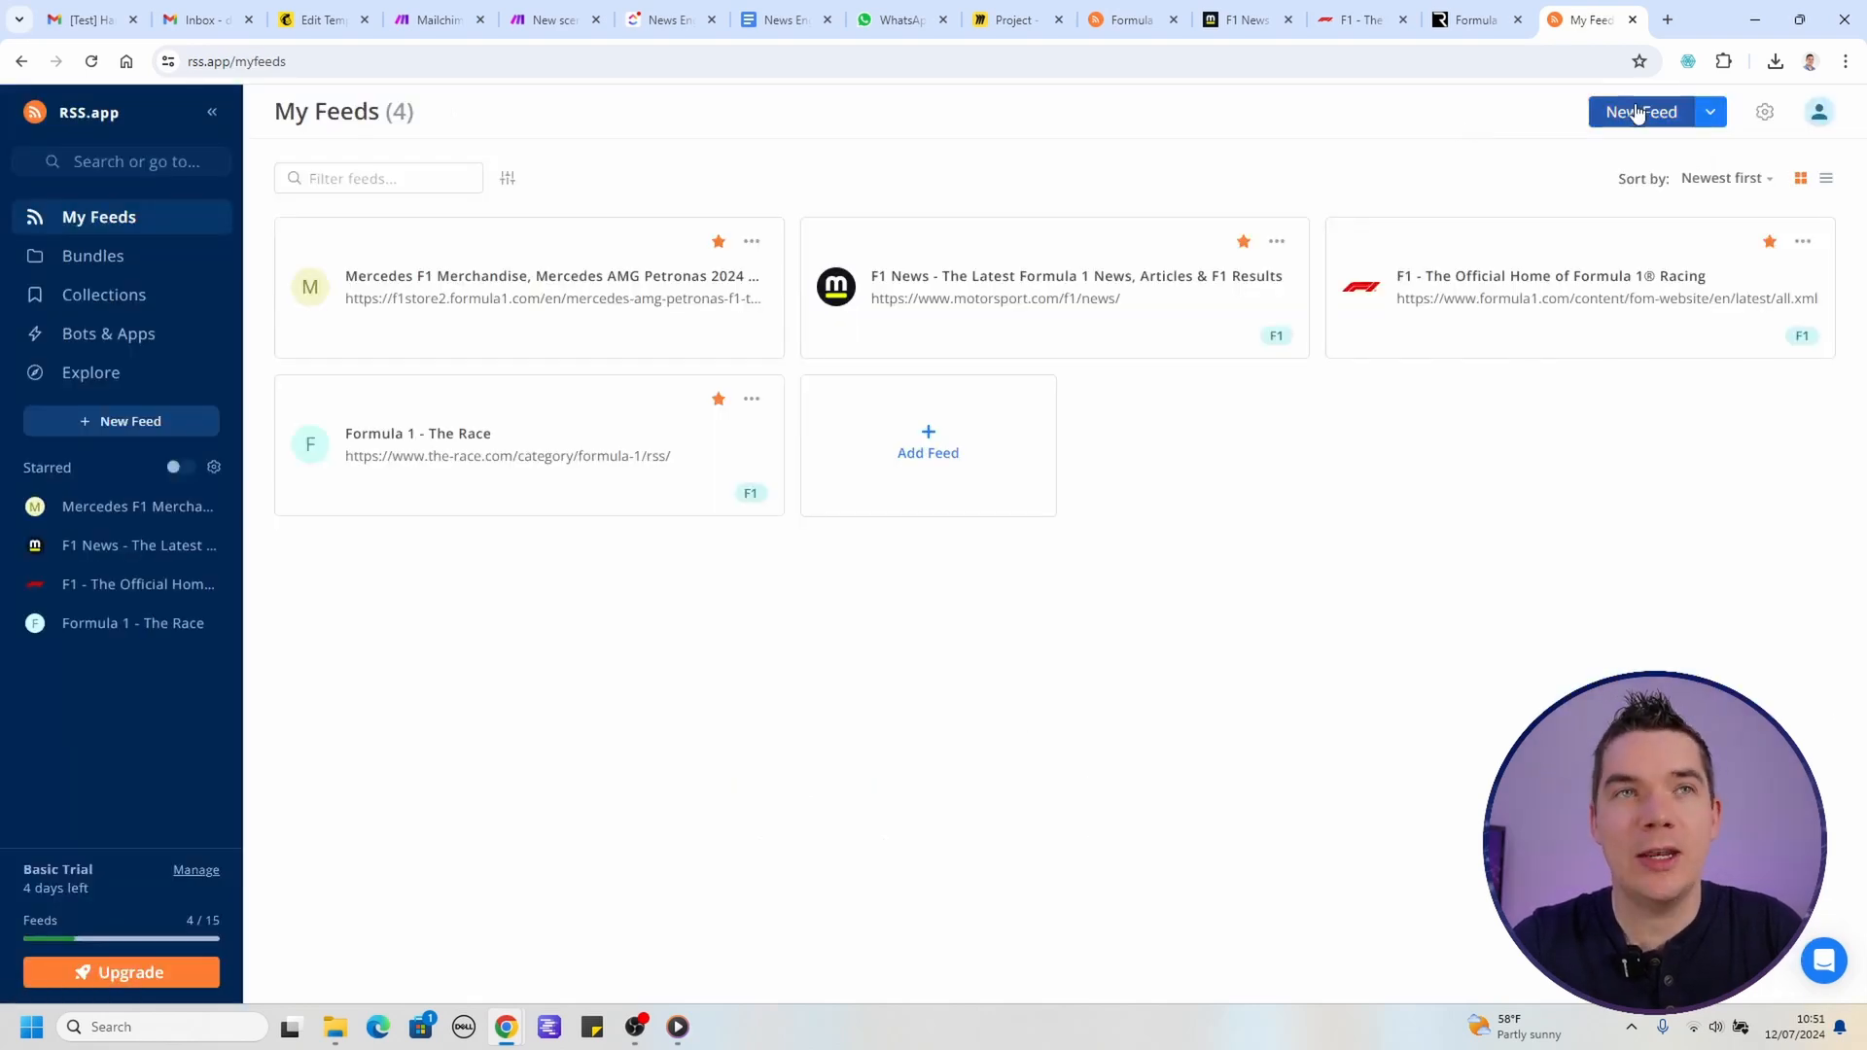
pyautogui.click(1640, 115)
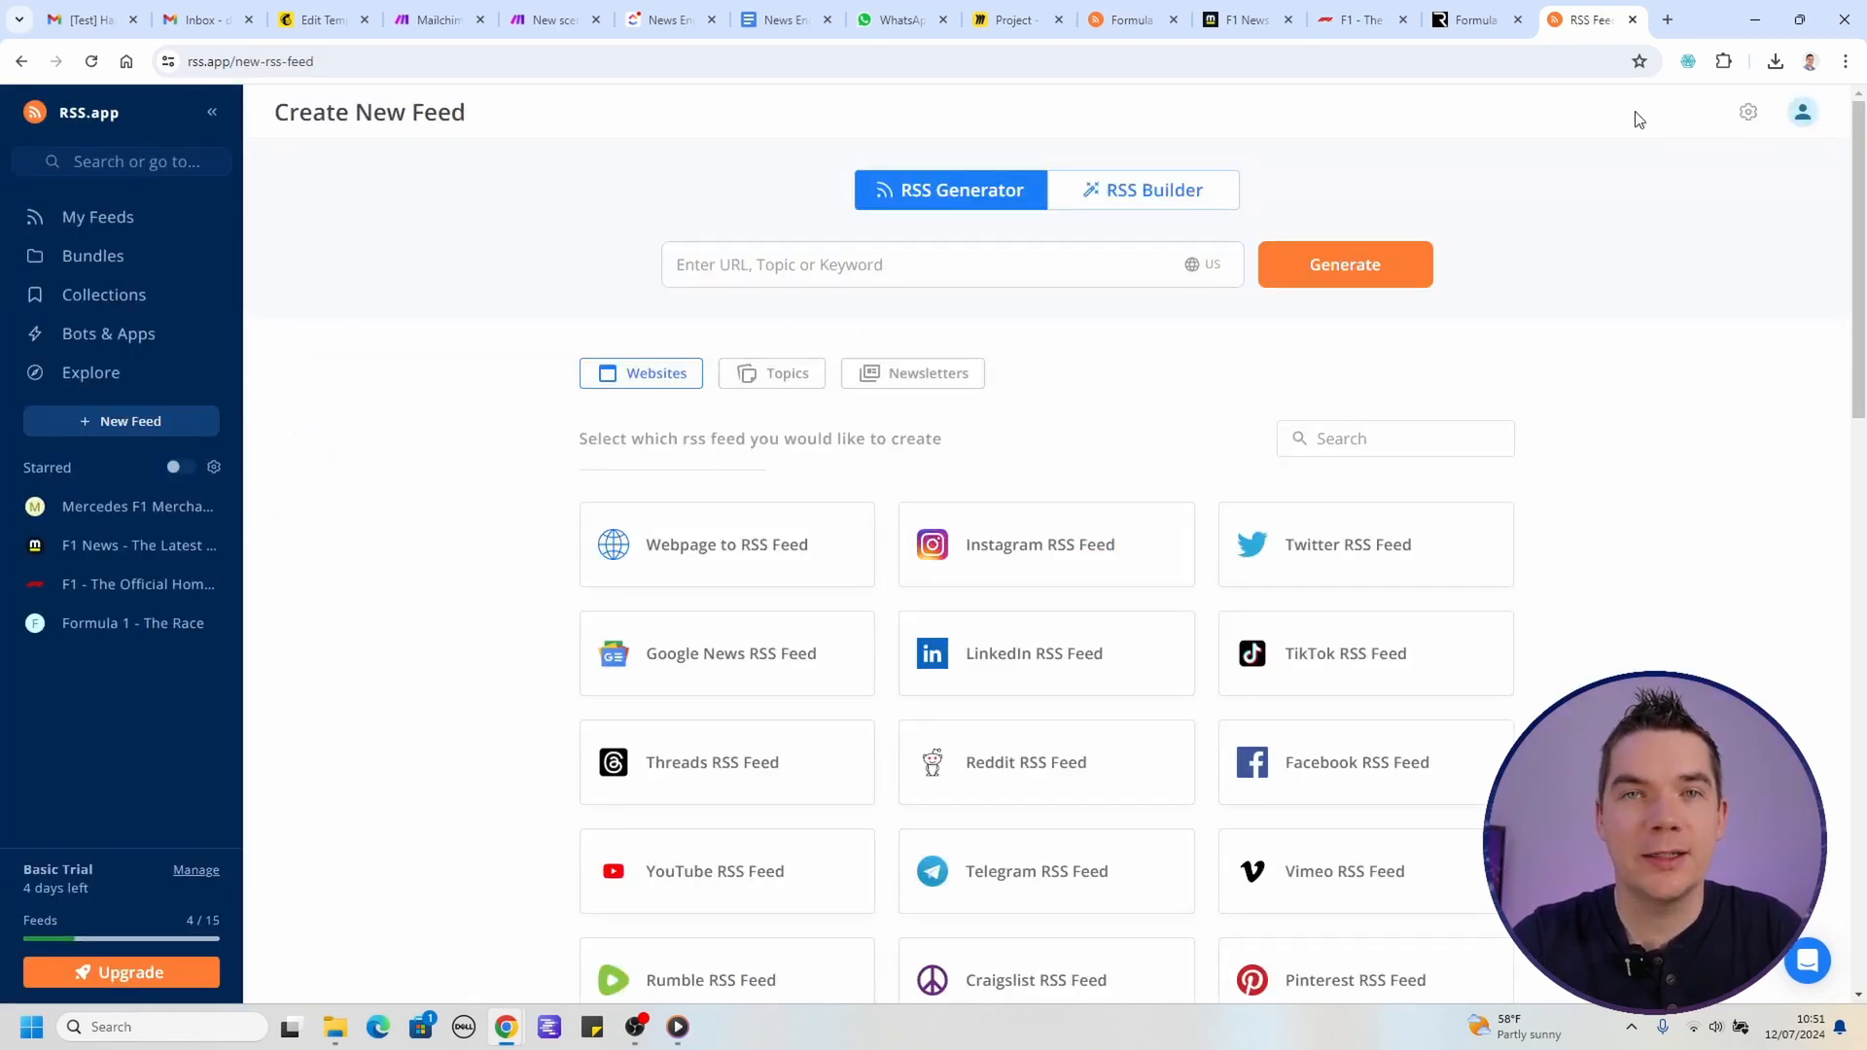
pyautogui.click(1498, 11)
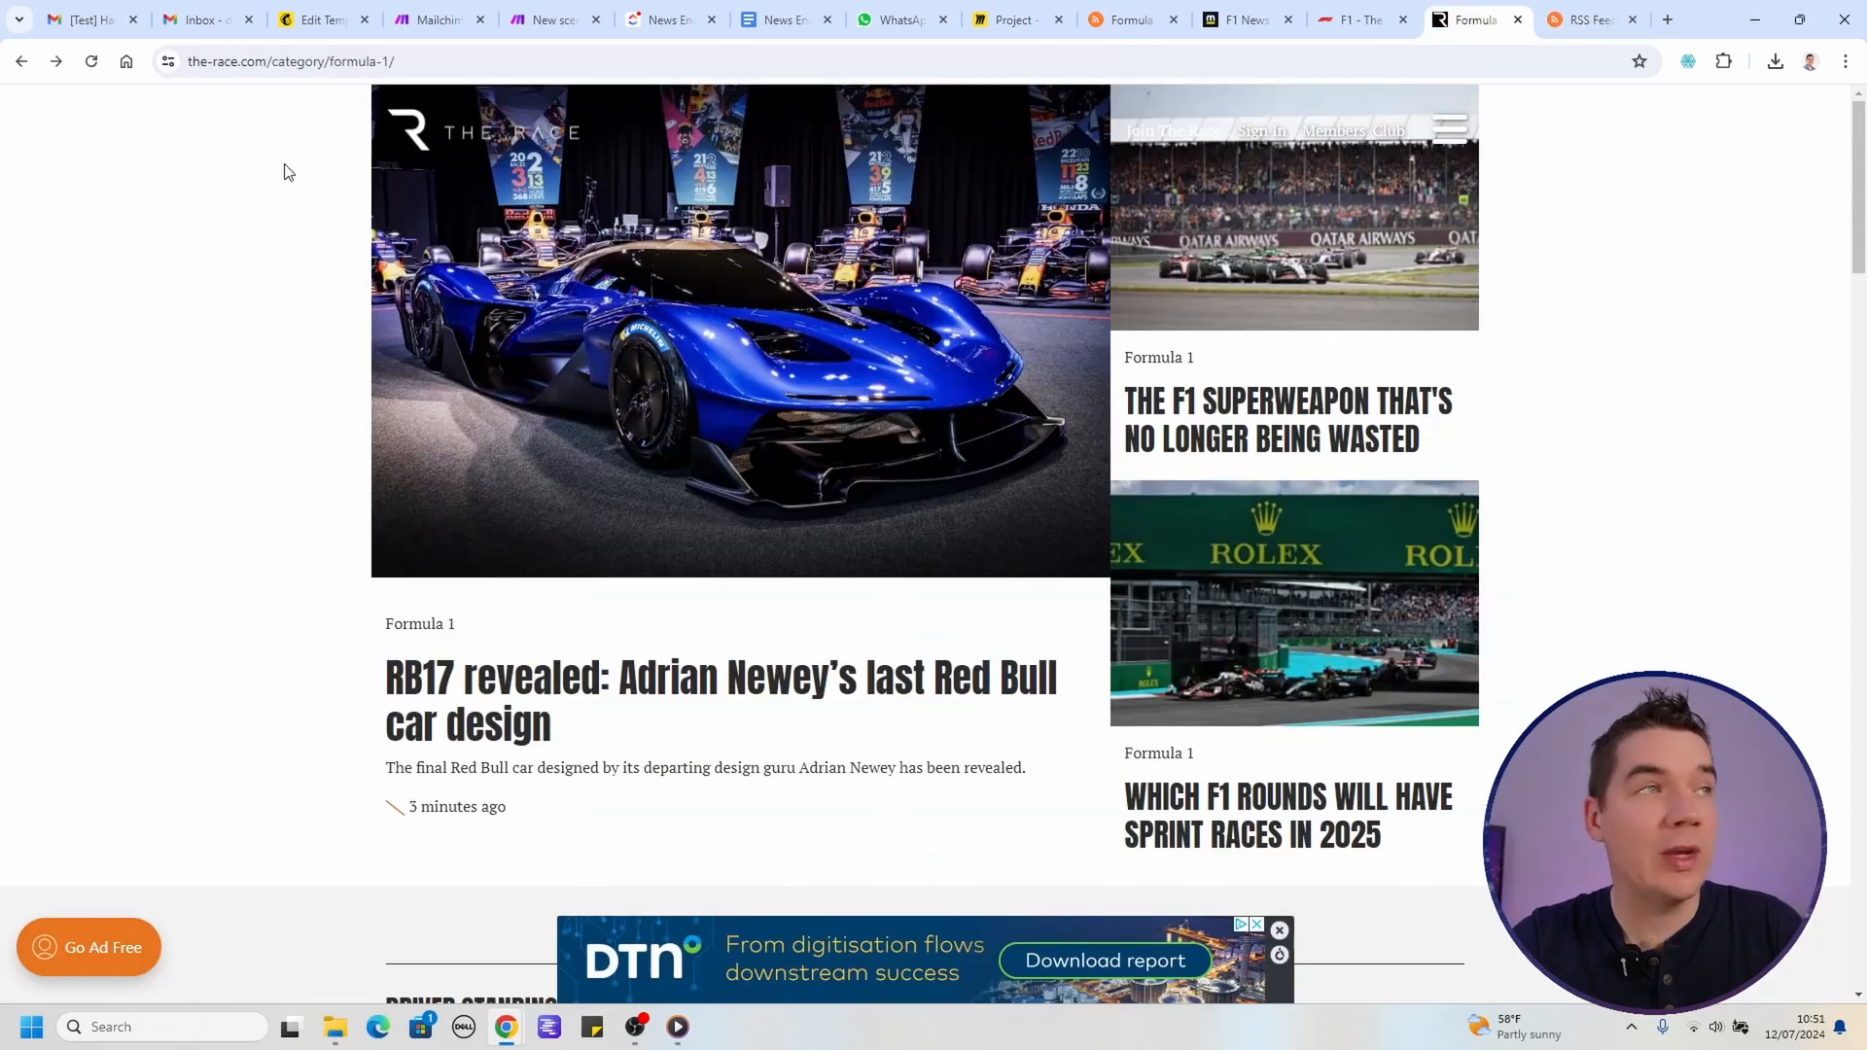
pyautogui.click(309, 60)
pyautogui.hotkey('ctrl', 'c')
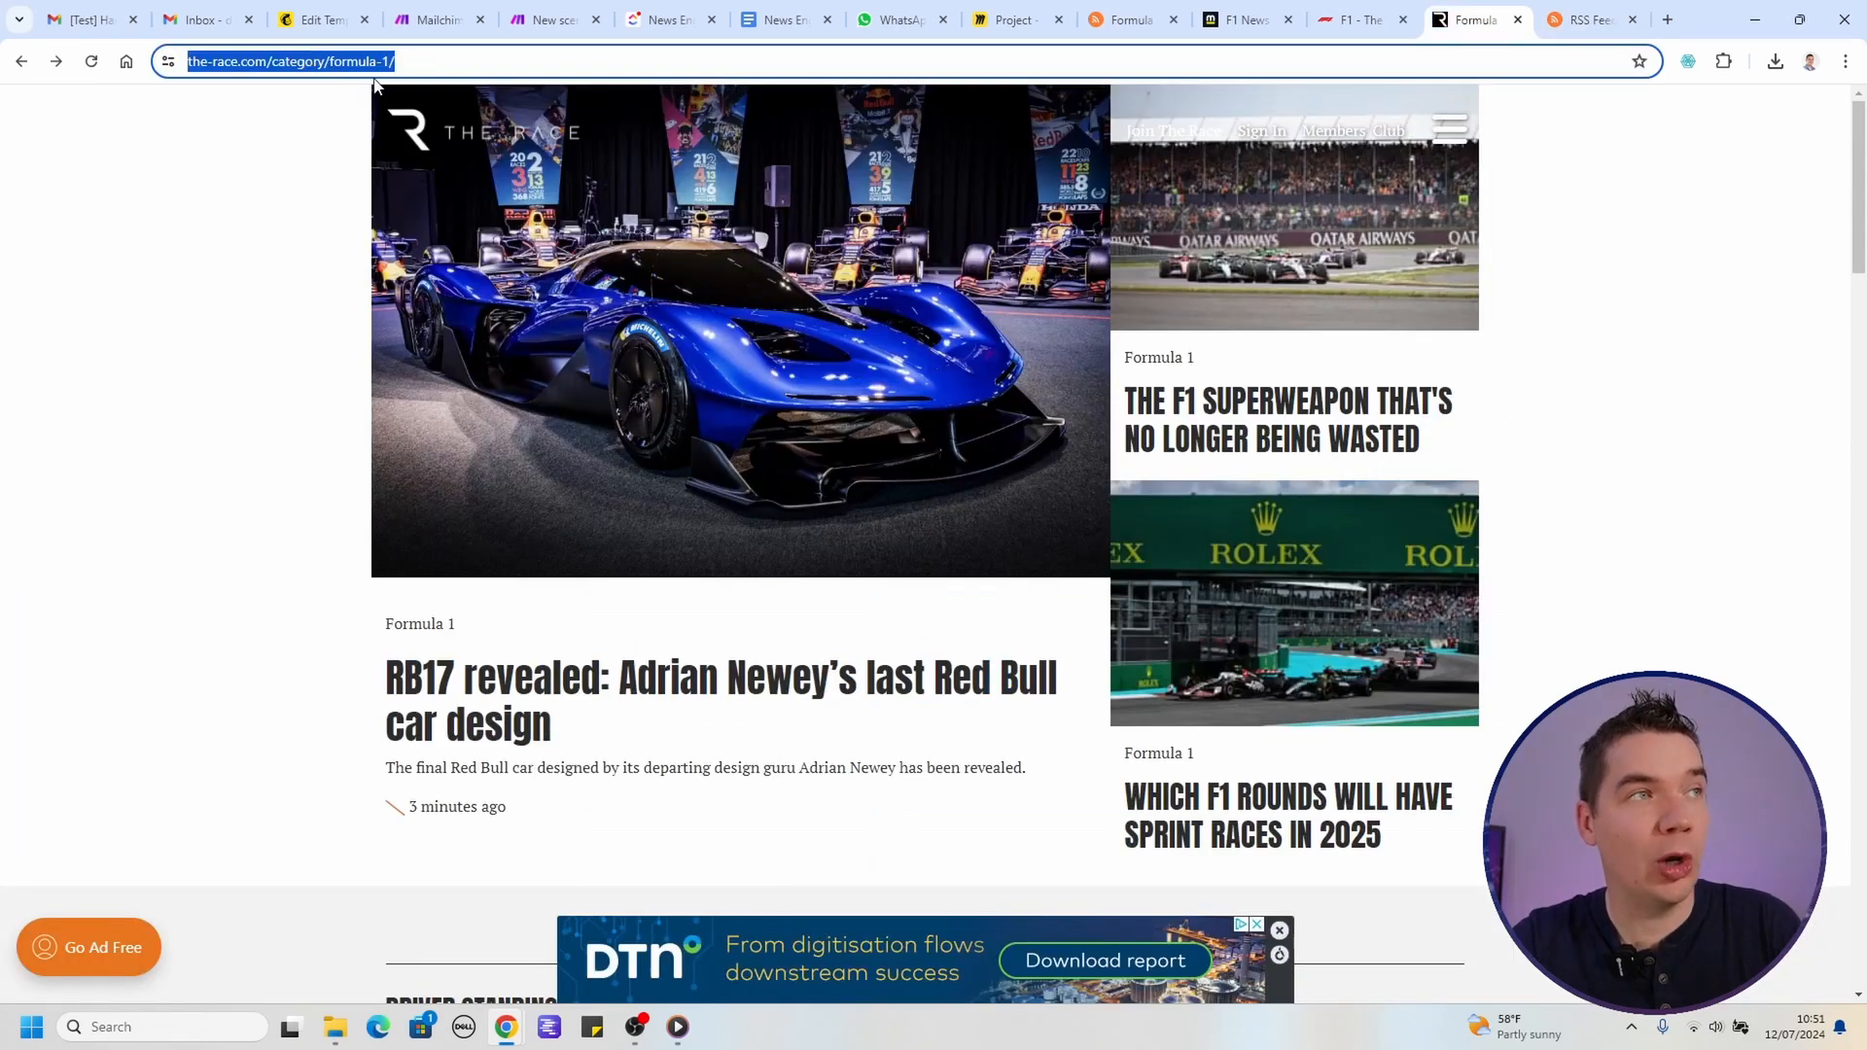
pyautogui.click(1592, 19)
pyautogui.click(825, 263)
pyautogui.hotkey('ctrl', 'v')
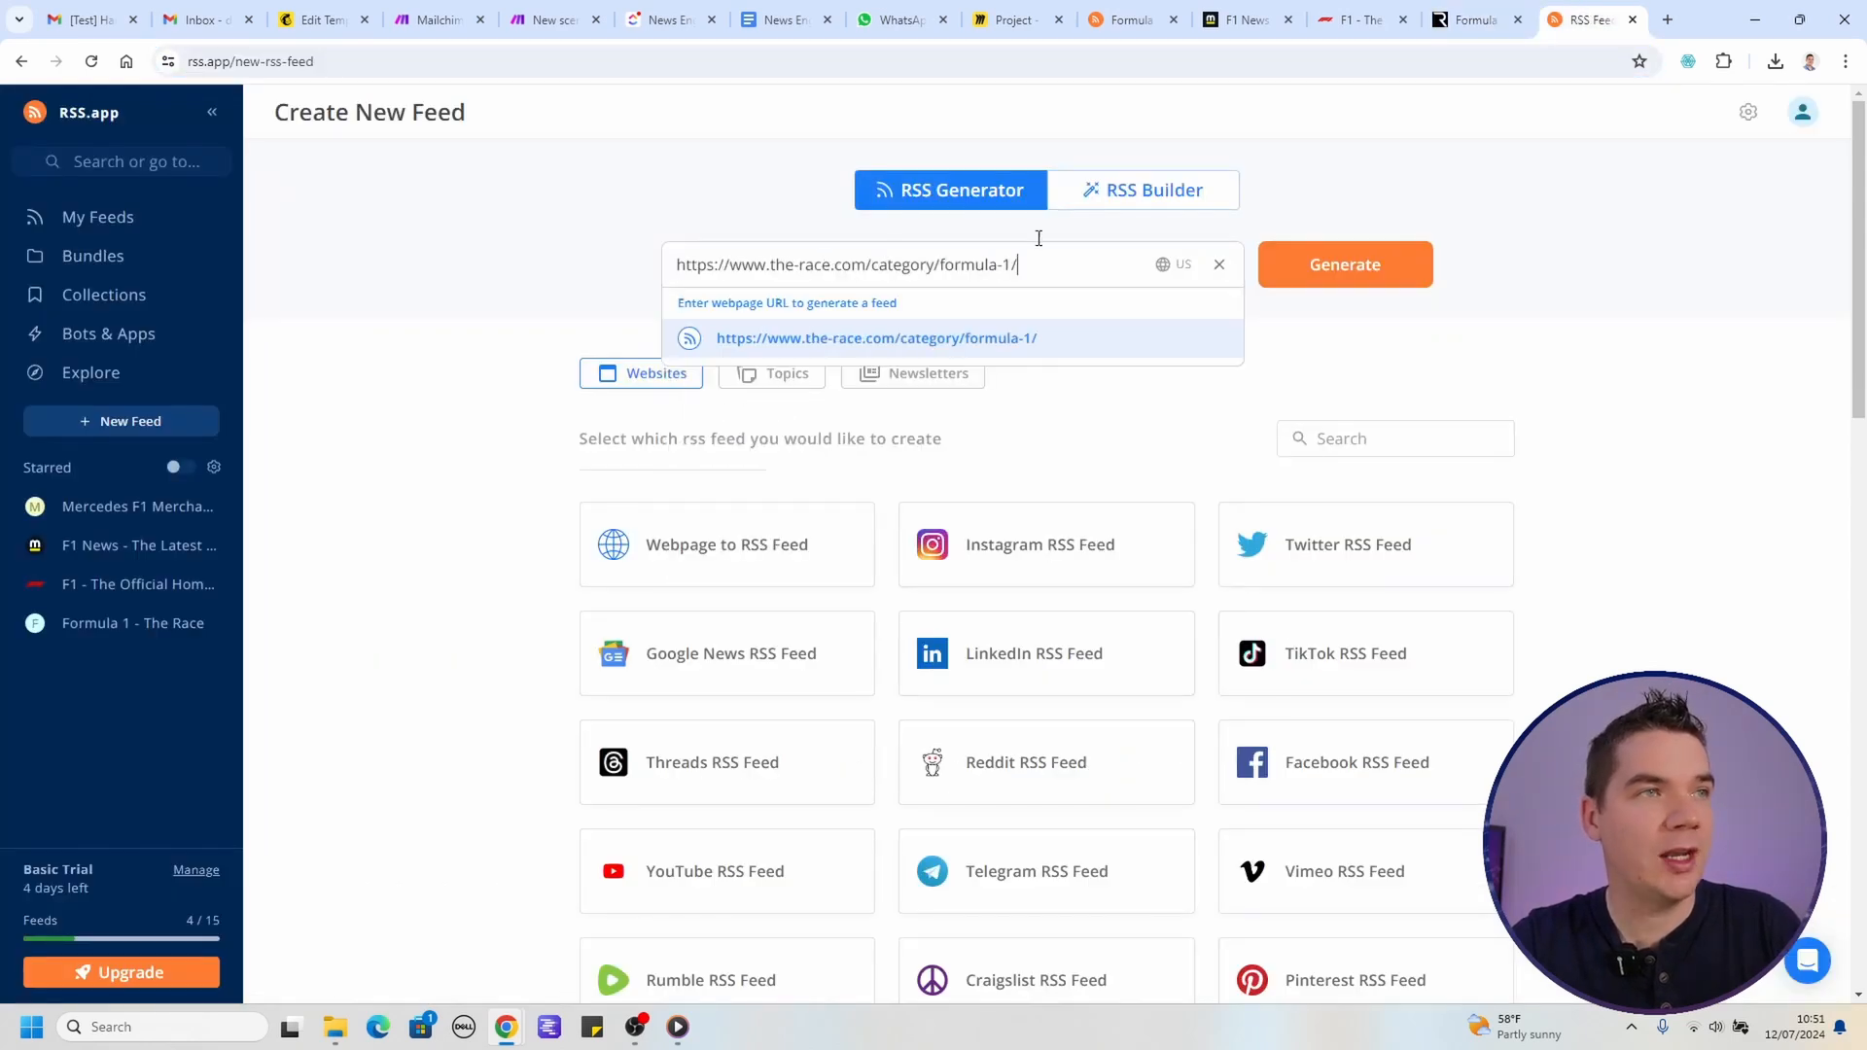
pyautogui.click(1376, 263)
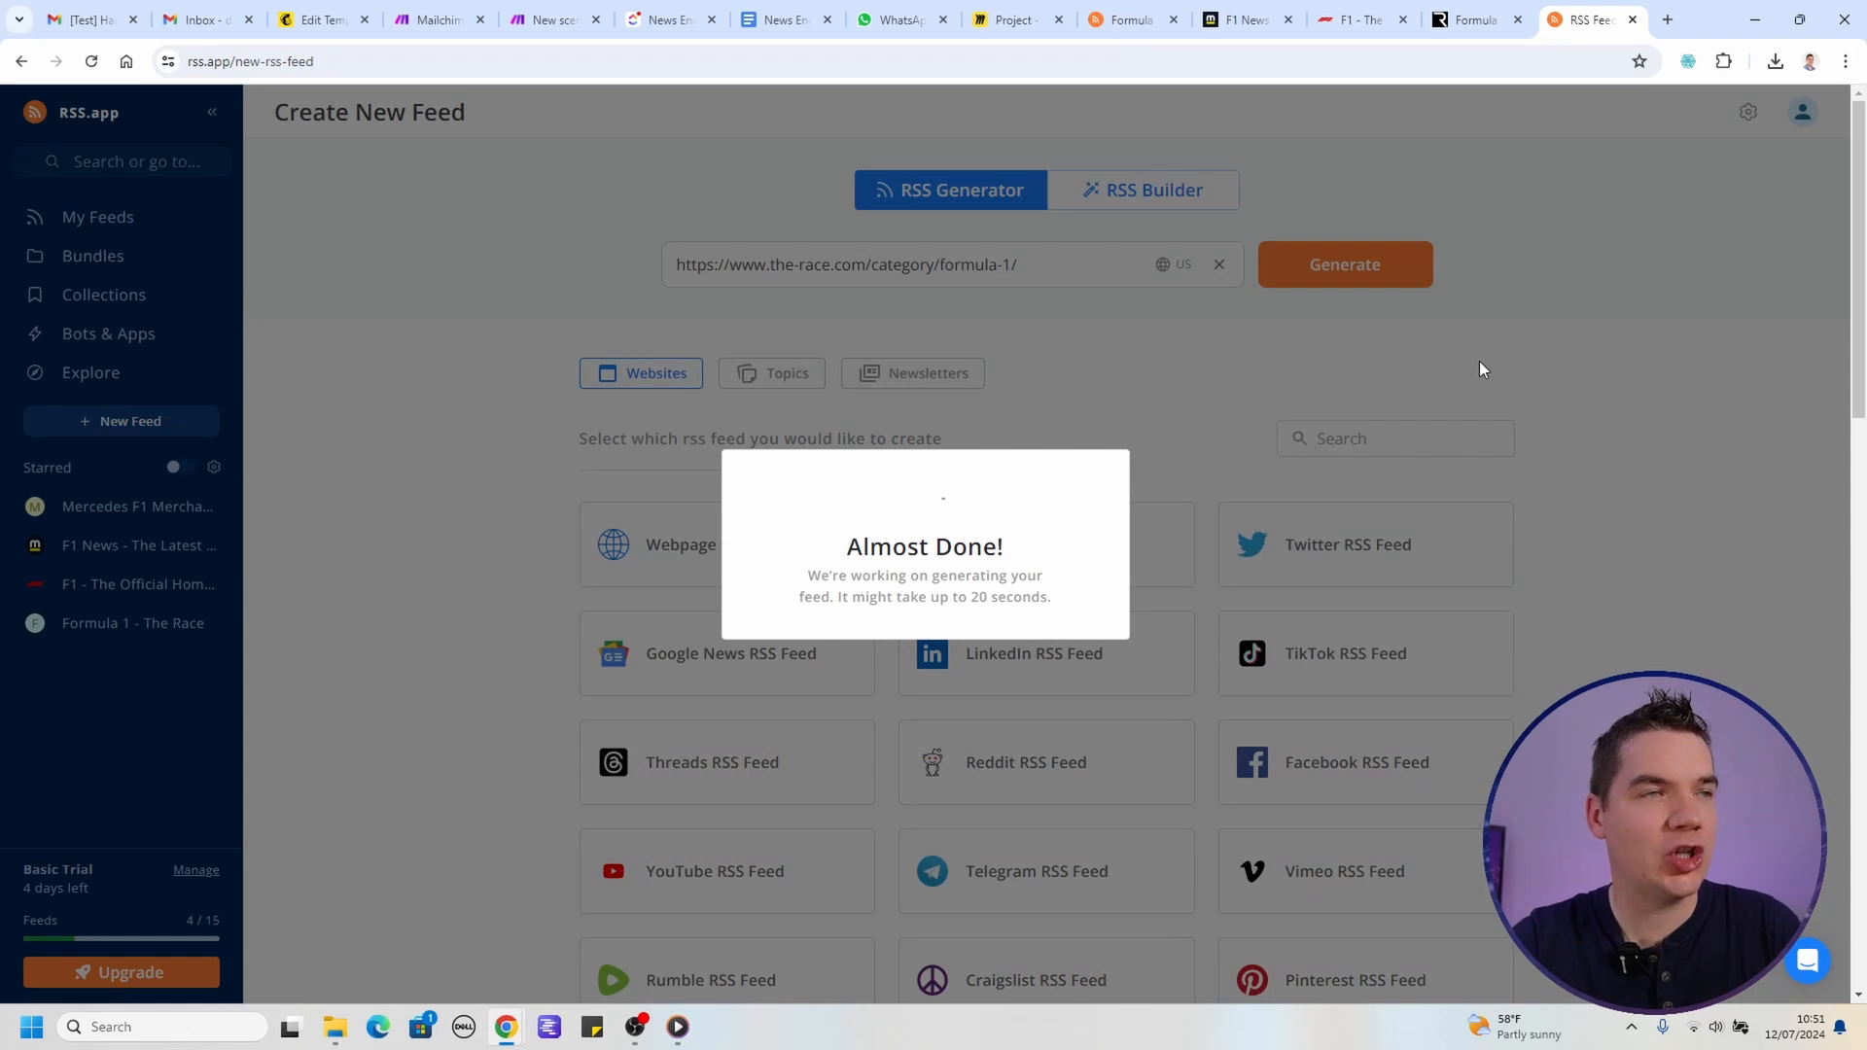
pyautogui.scroll(-2, 931, 700)
pyautogui.scroll(-6, 932, 701)
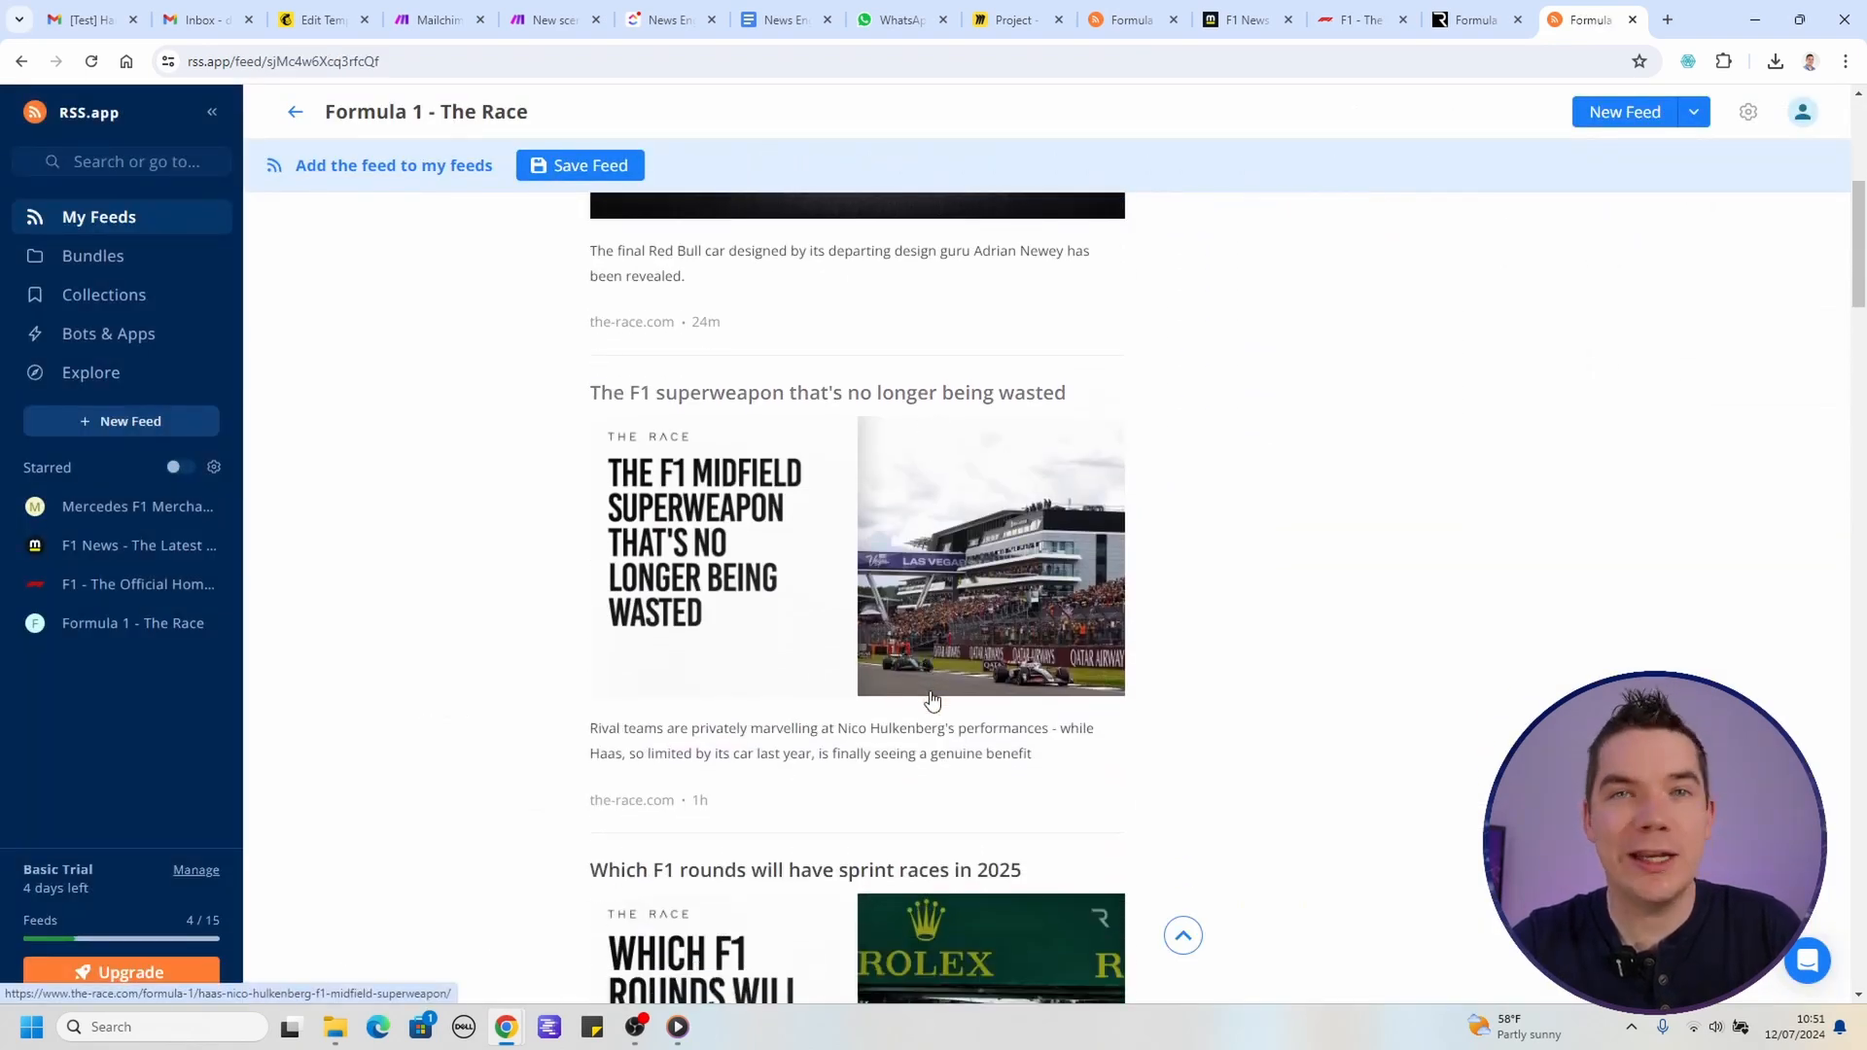
pyautogui.scroll(4, 932, 699)
pyautogui.scroll(5, 929, 698)
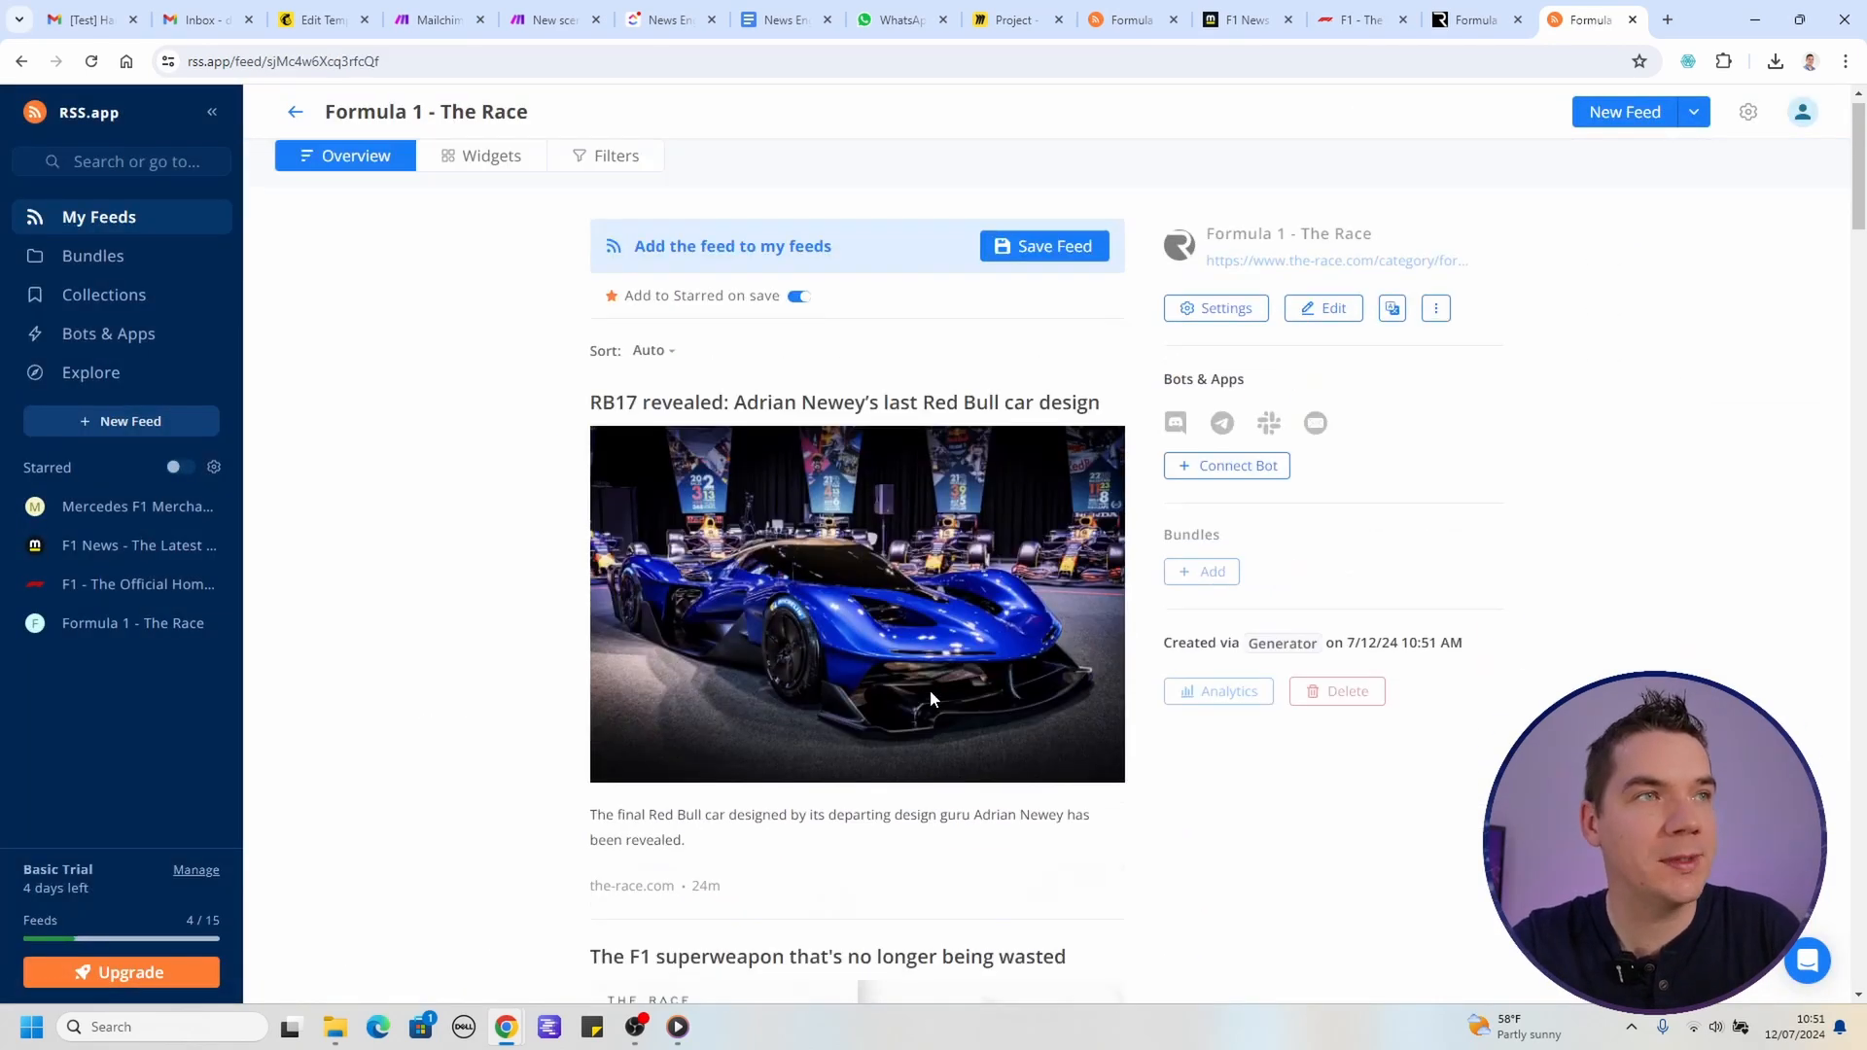
# Step: Generate an RSS feed from the formula1.com homepage address
pyautogui.click(1362, 19)
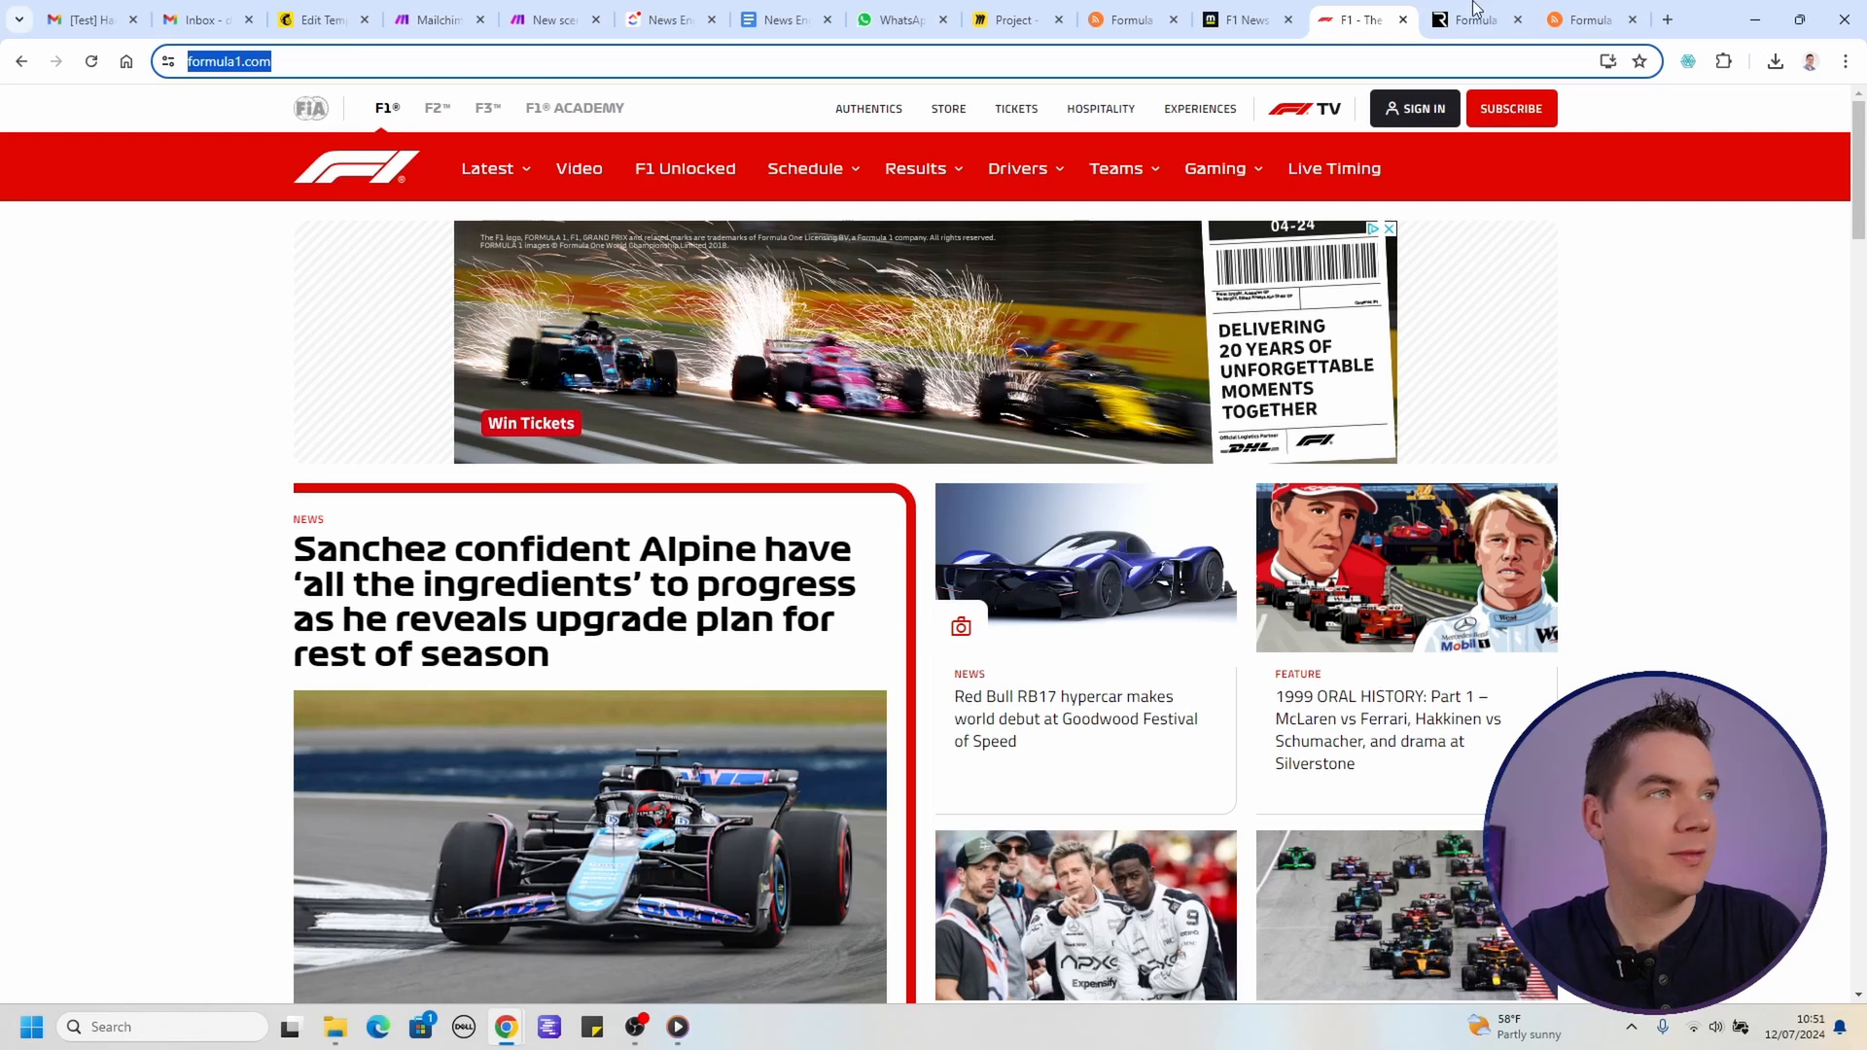
pyautogui.click(1591, 19)
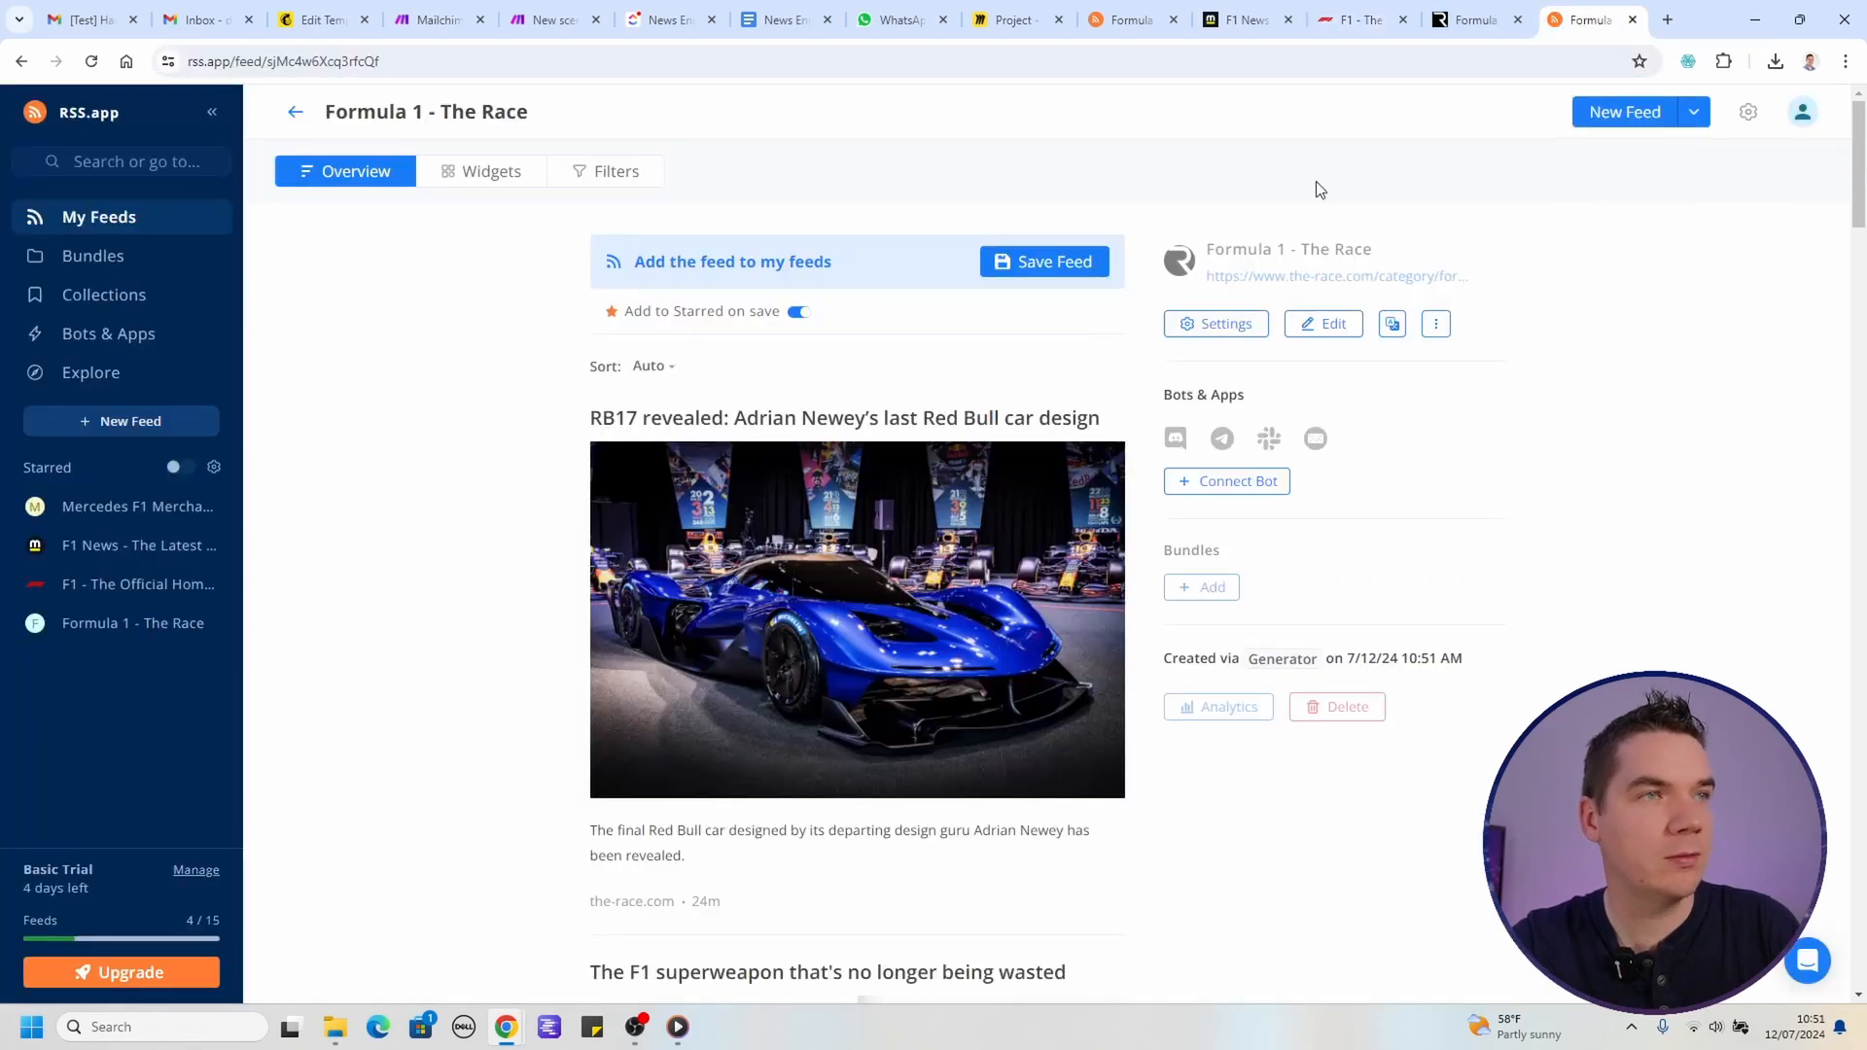
pyautogui.click(1245, 19)
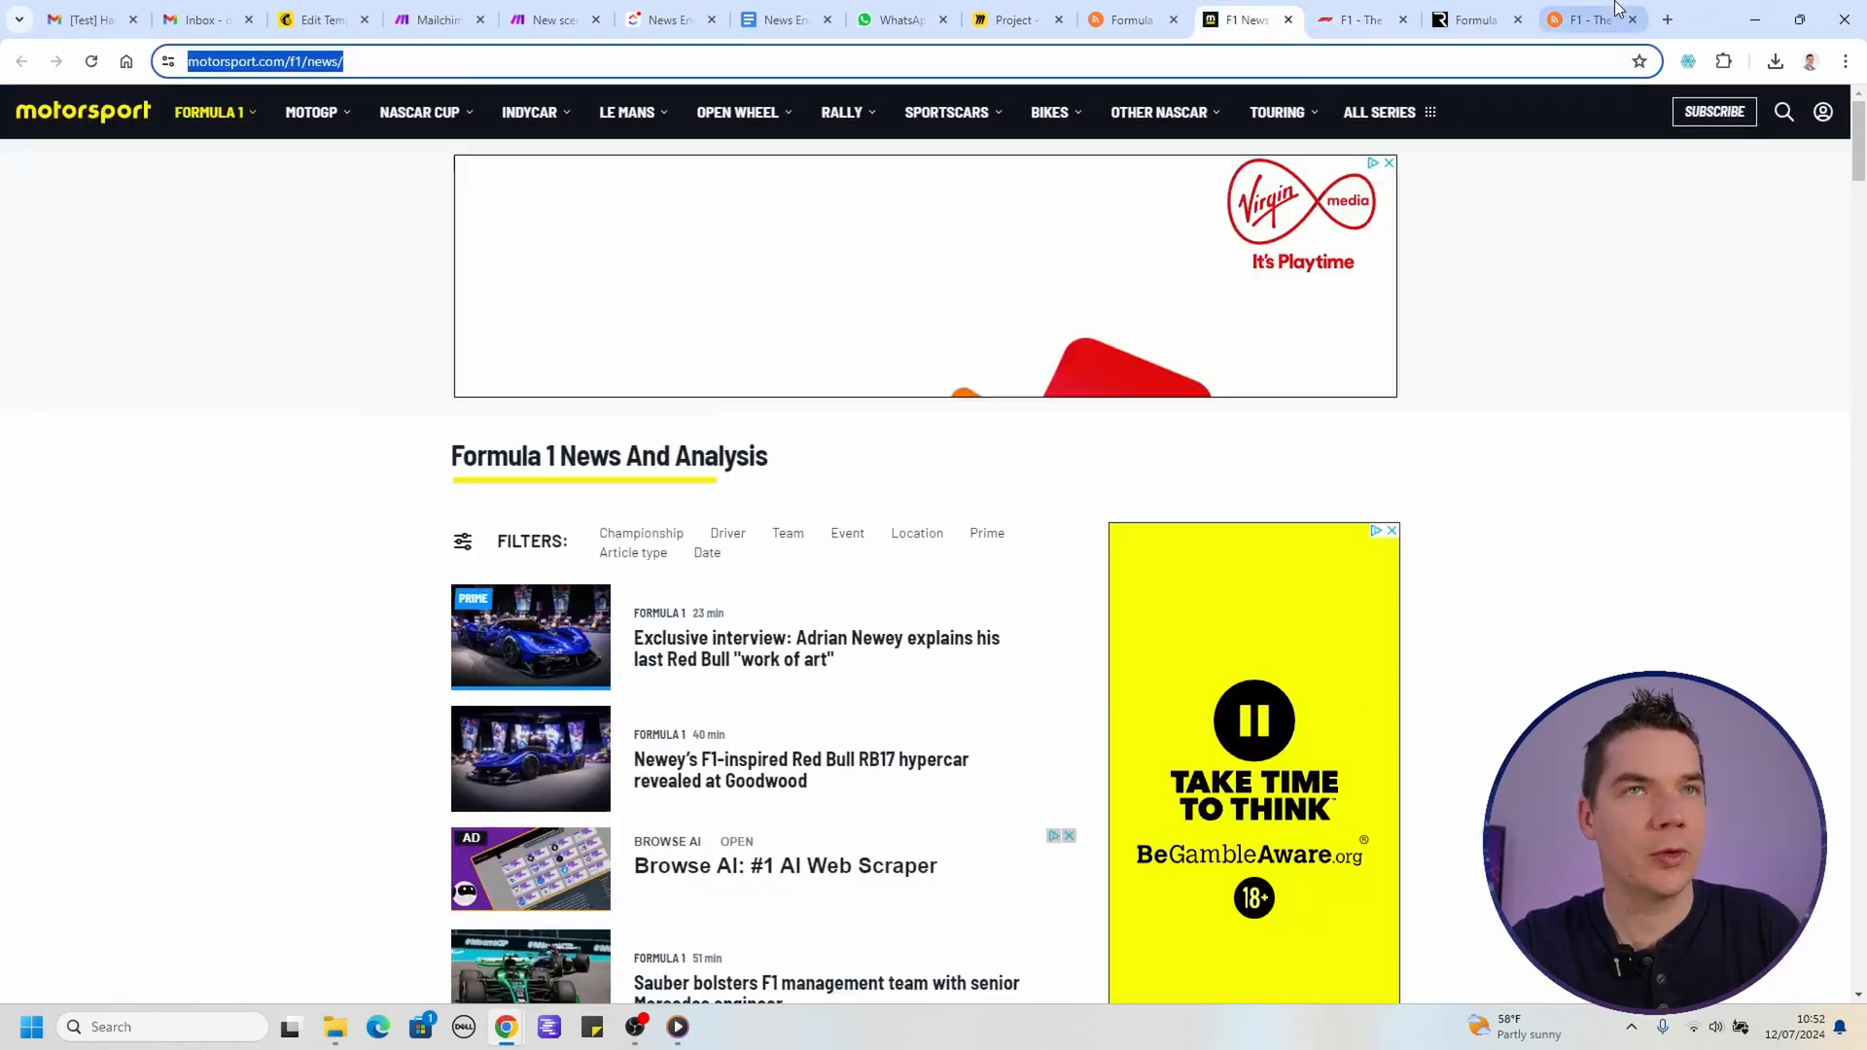
pyautogui.click(1591, 19)
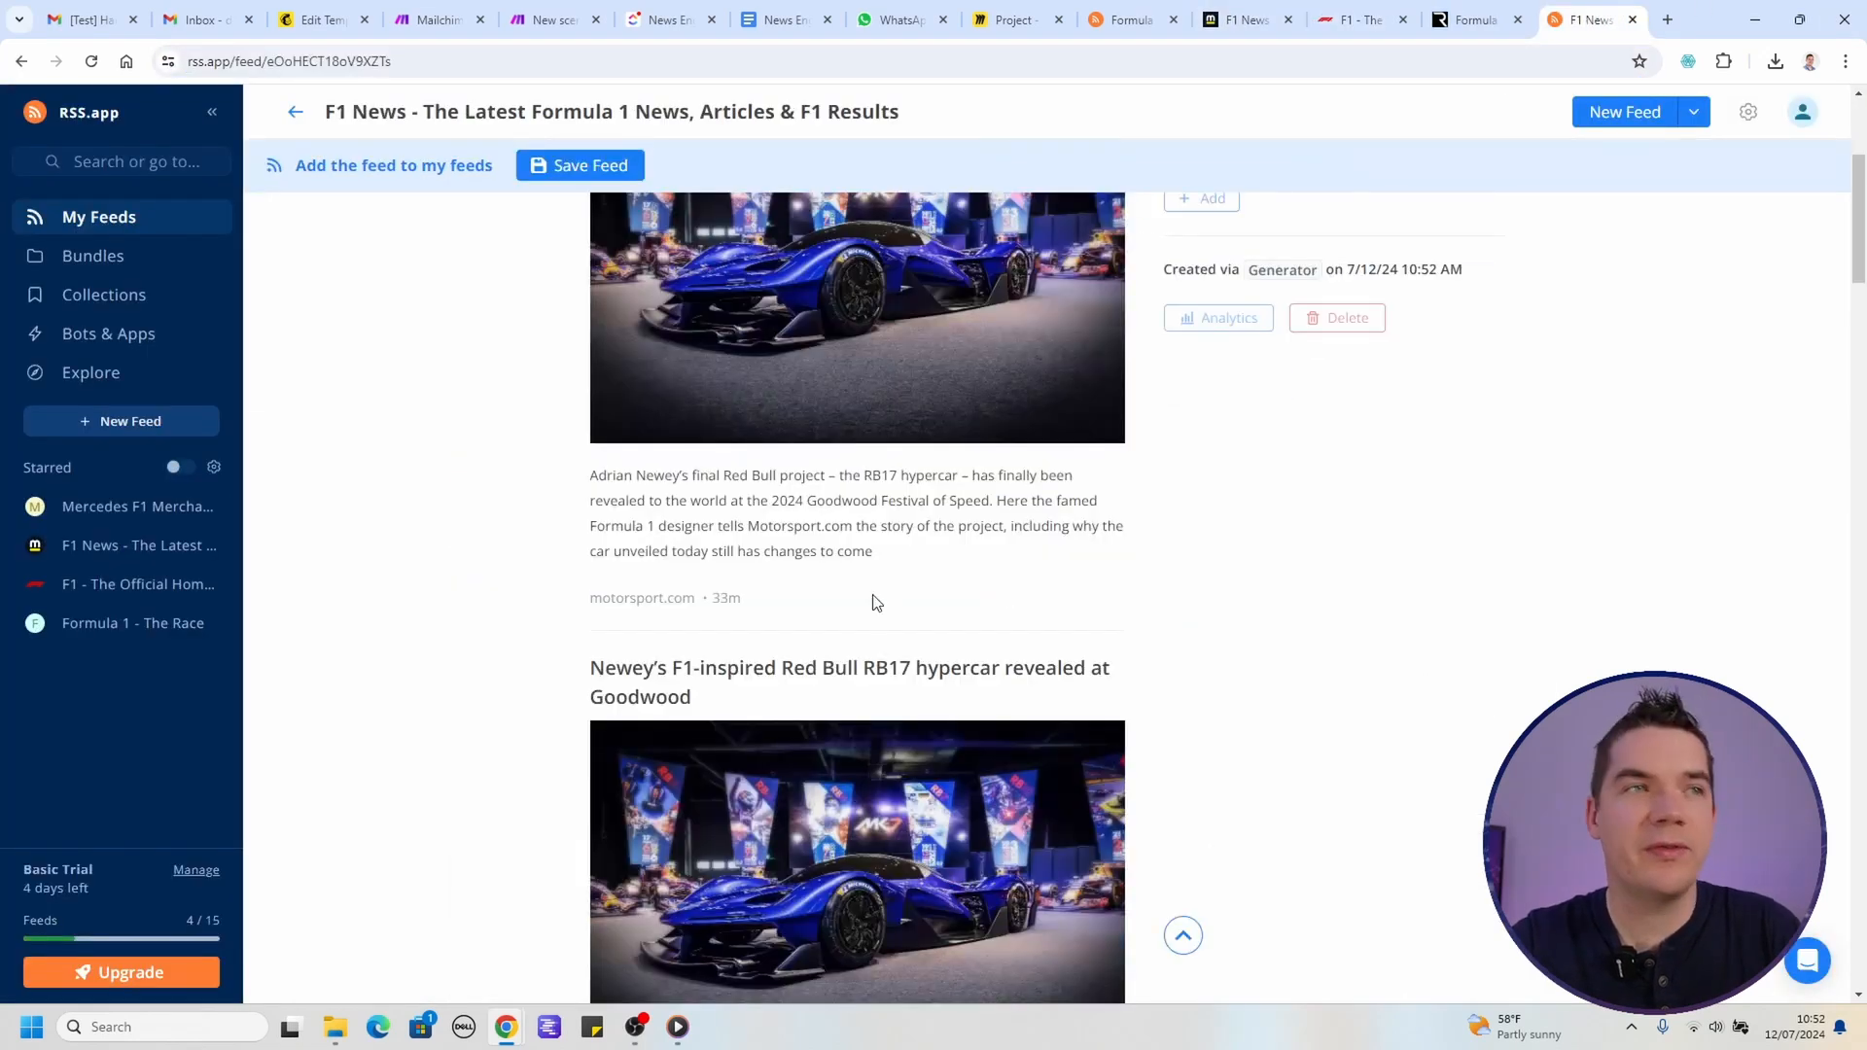
pyautogui.scroll(-10, 873, 601)
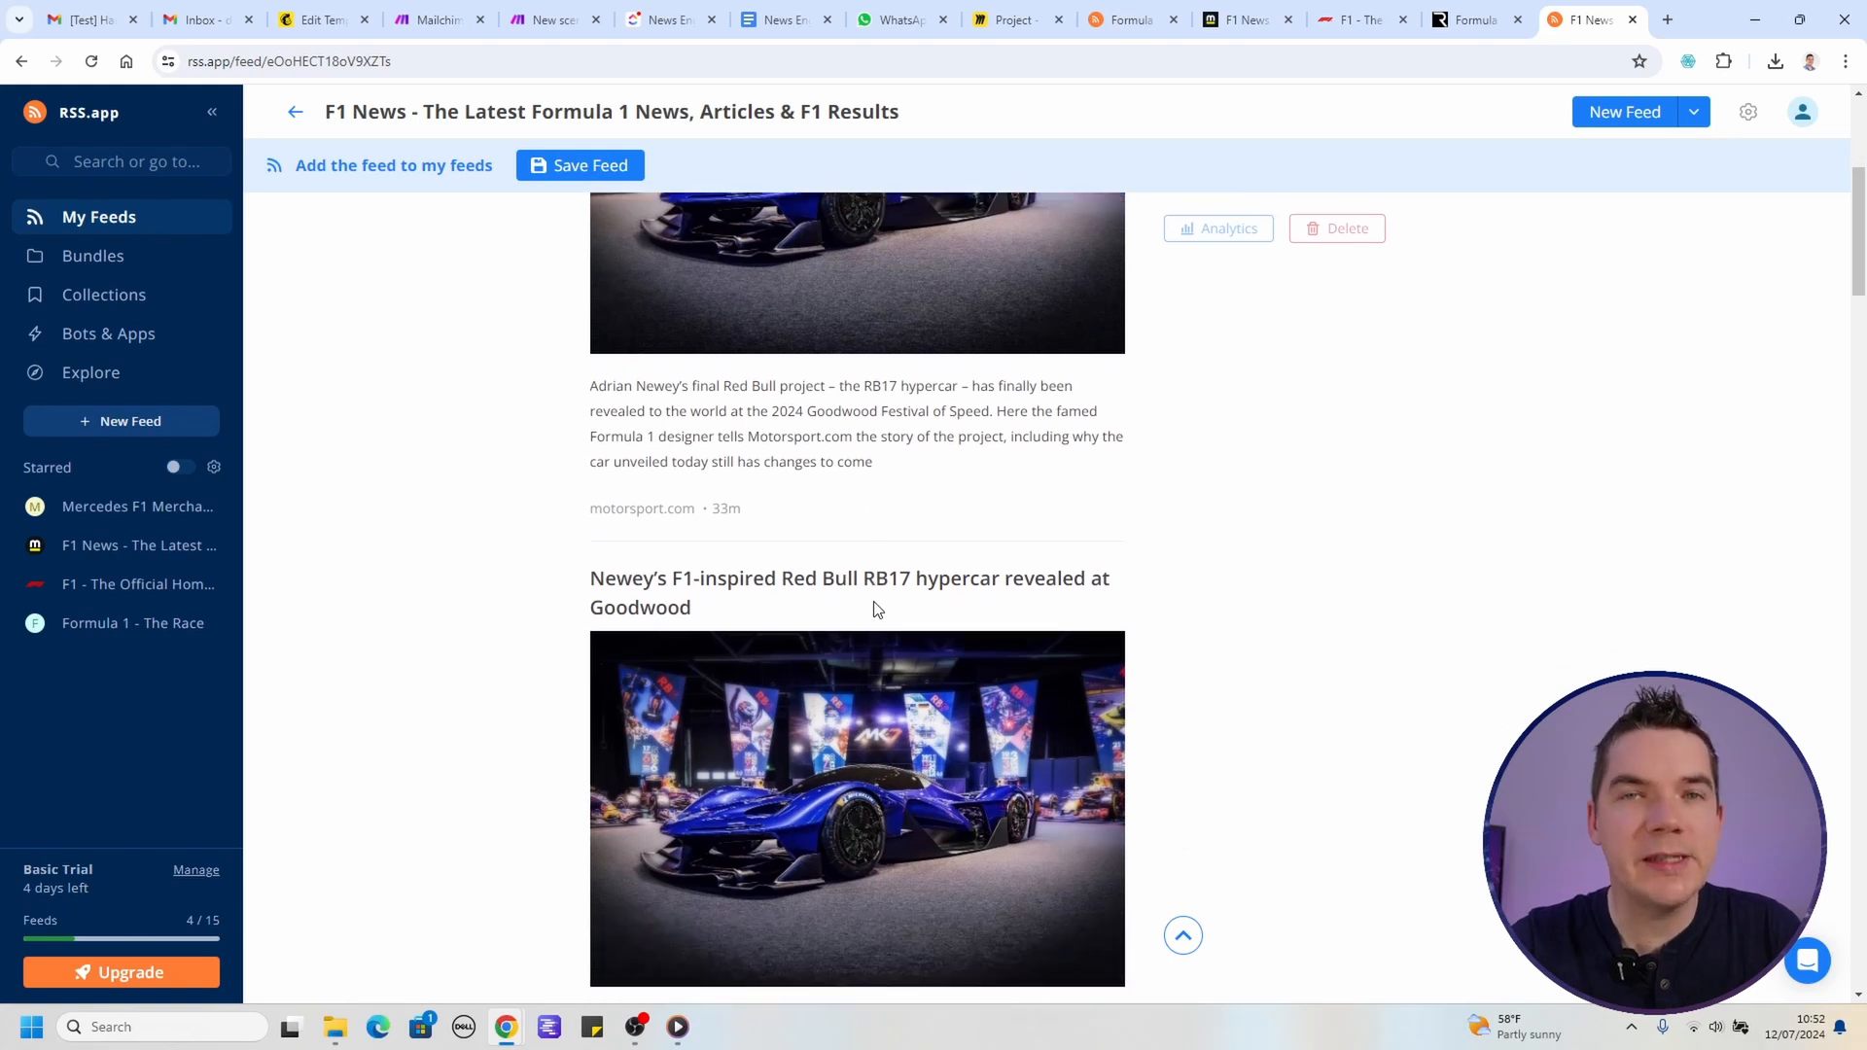
pyautogui.scroll(-3, 873, 608)
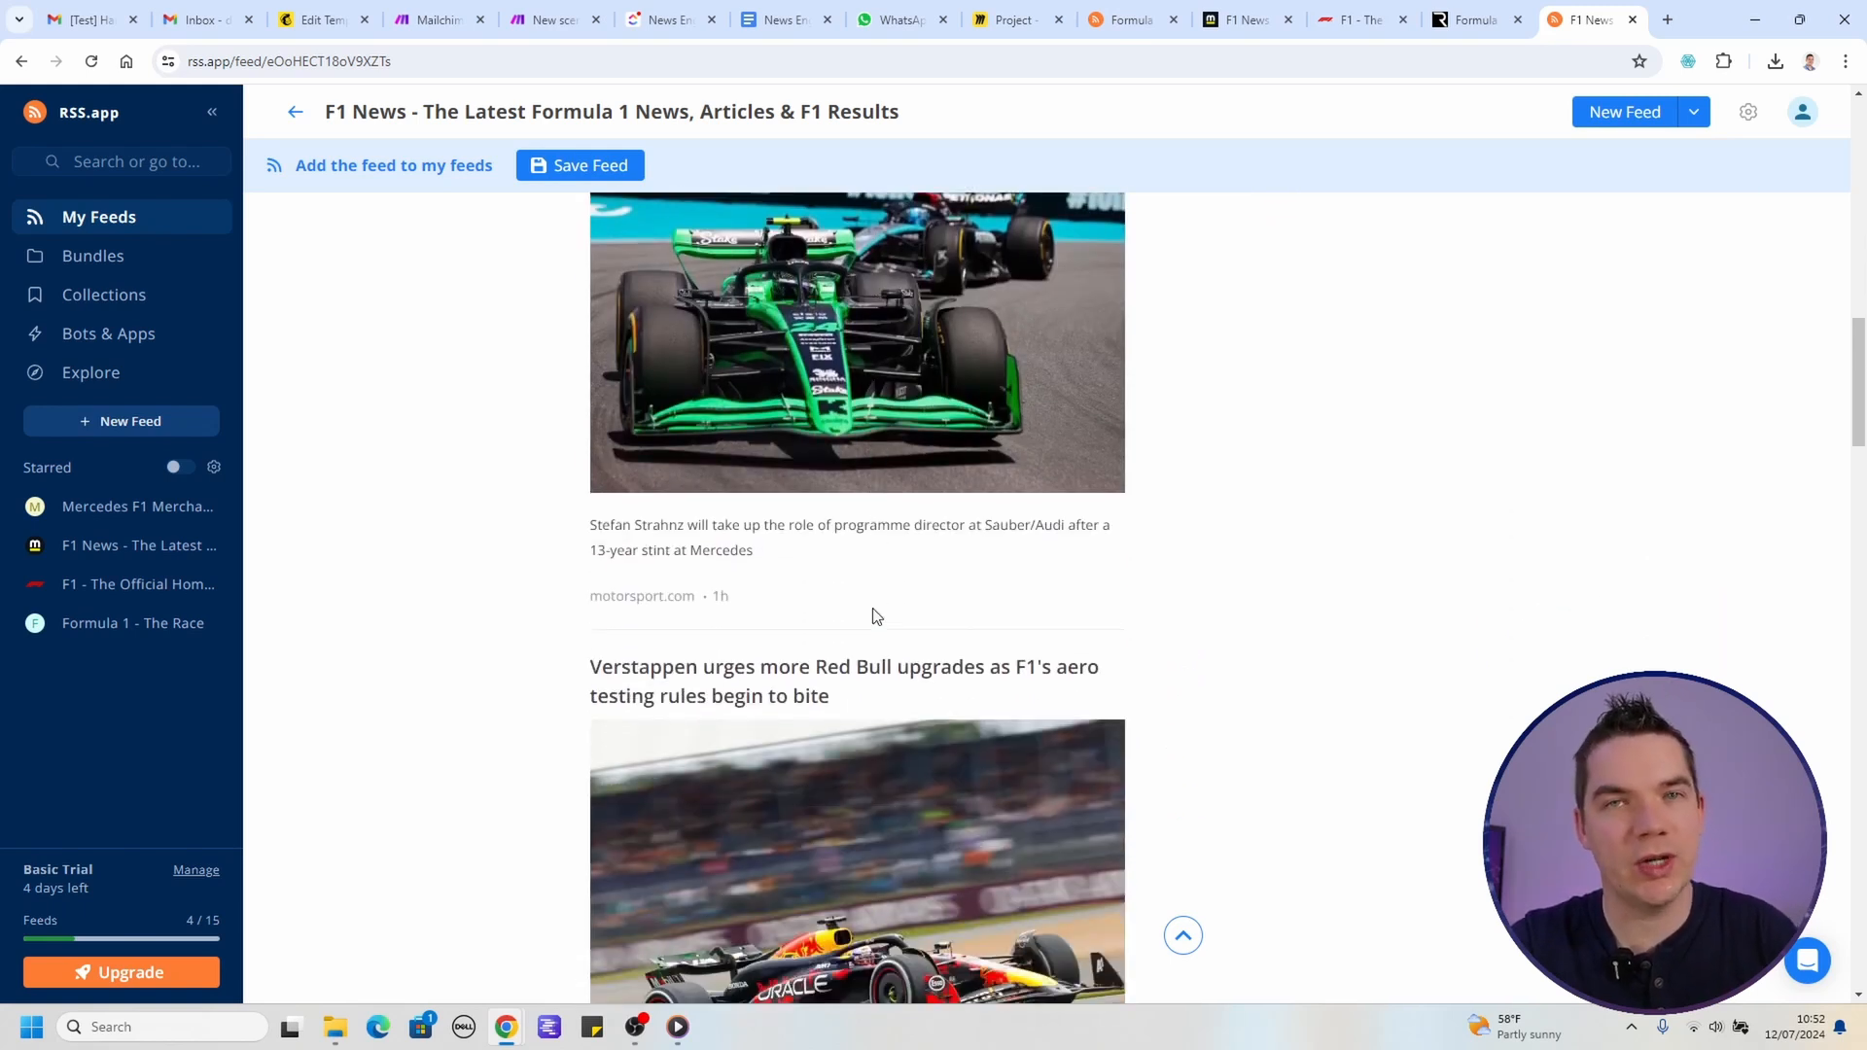
pyautogui.scroll(4, 872, 613)
pyautogui.scroll(-1, 872, 617)
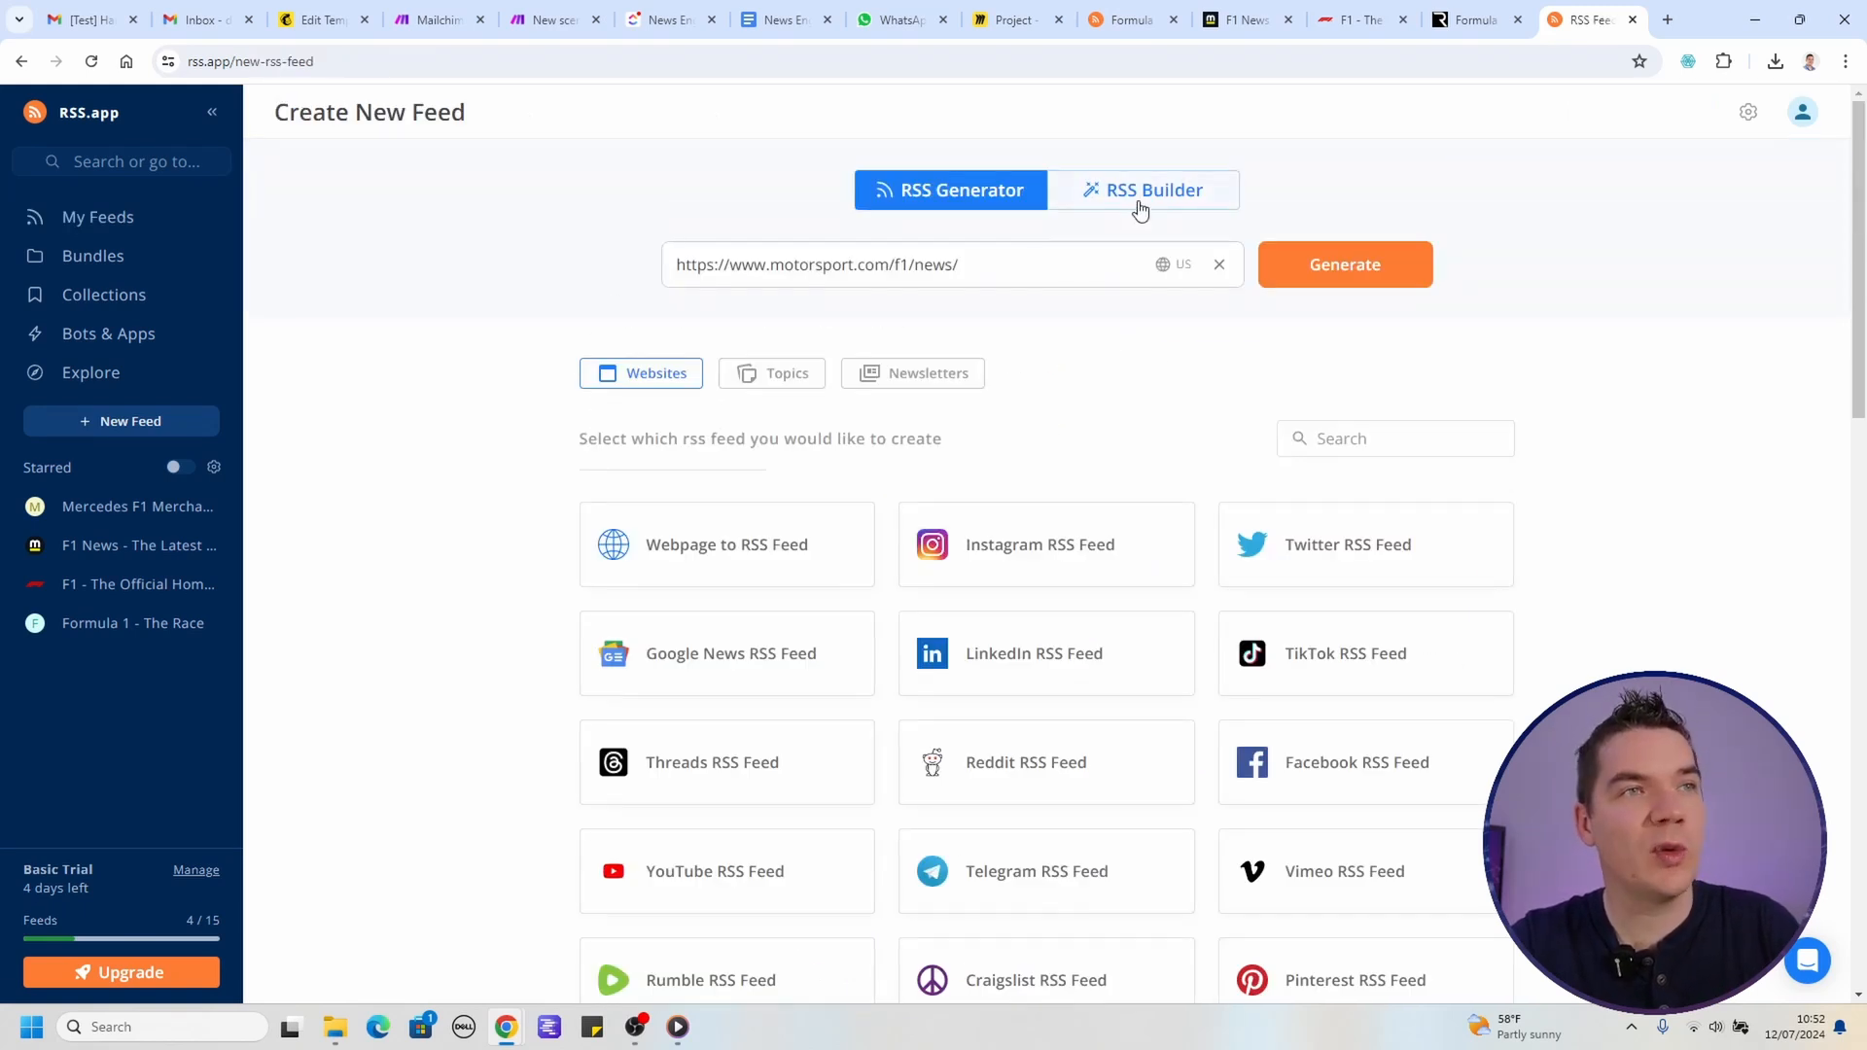
# Step: Open the F1 bundle in the bundles list, look through its combined articles and copy the bundle's XML feed URL
pyautogui.click(1140, 211)
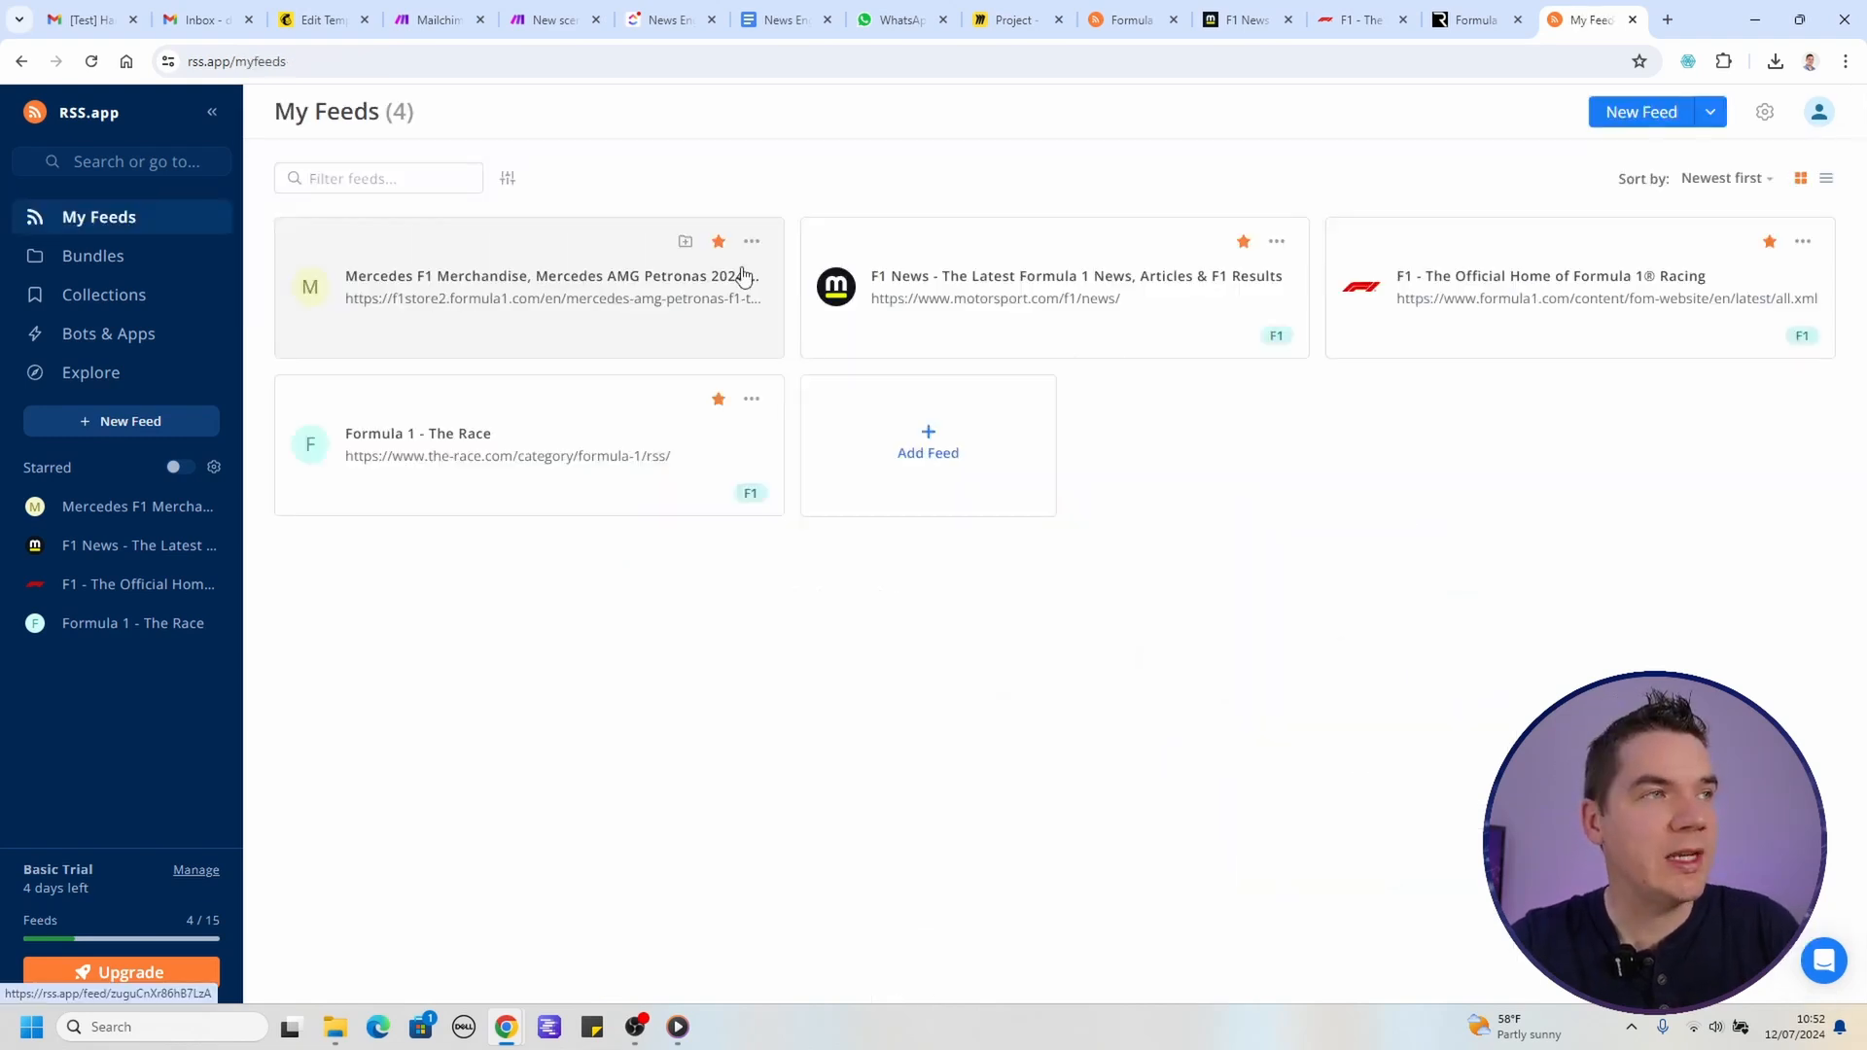
pyautogui.click(113, 265)
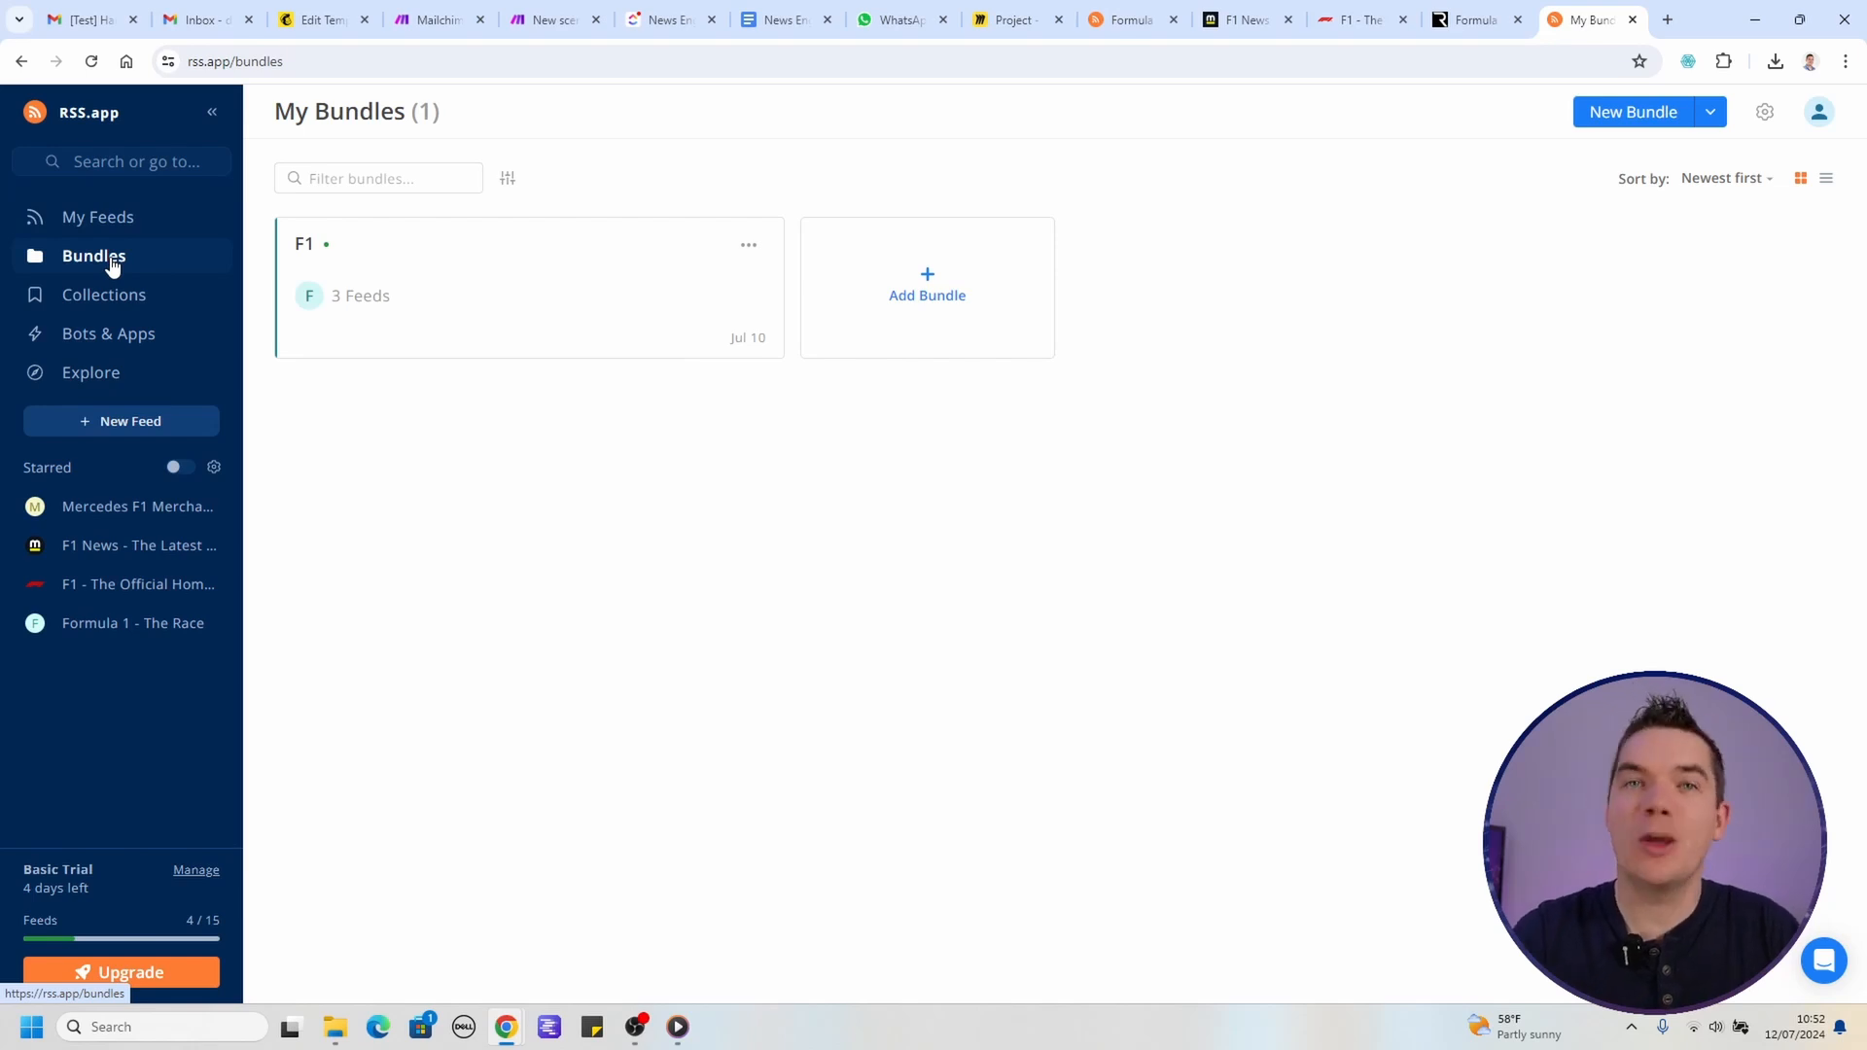
pyautogui.click(393, 275)
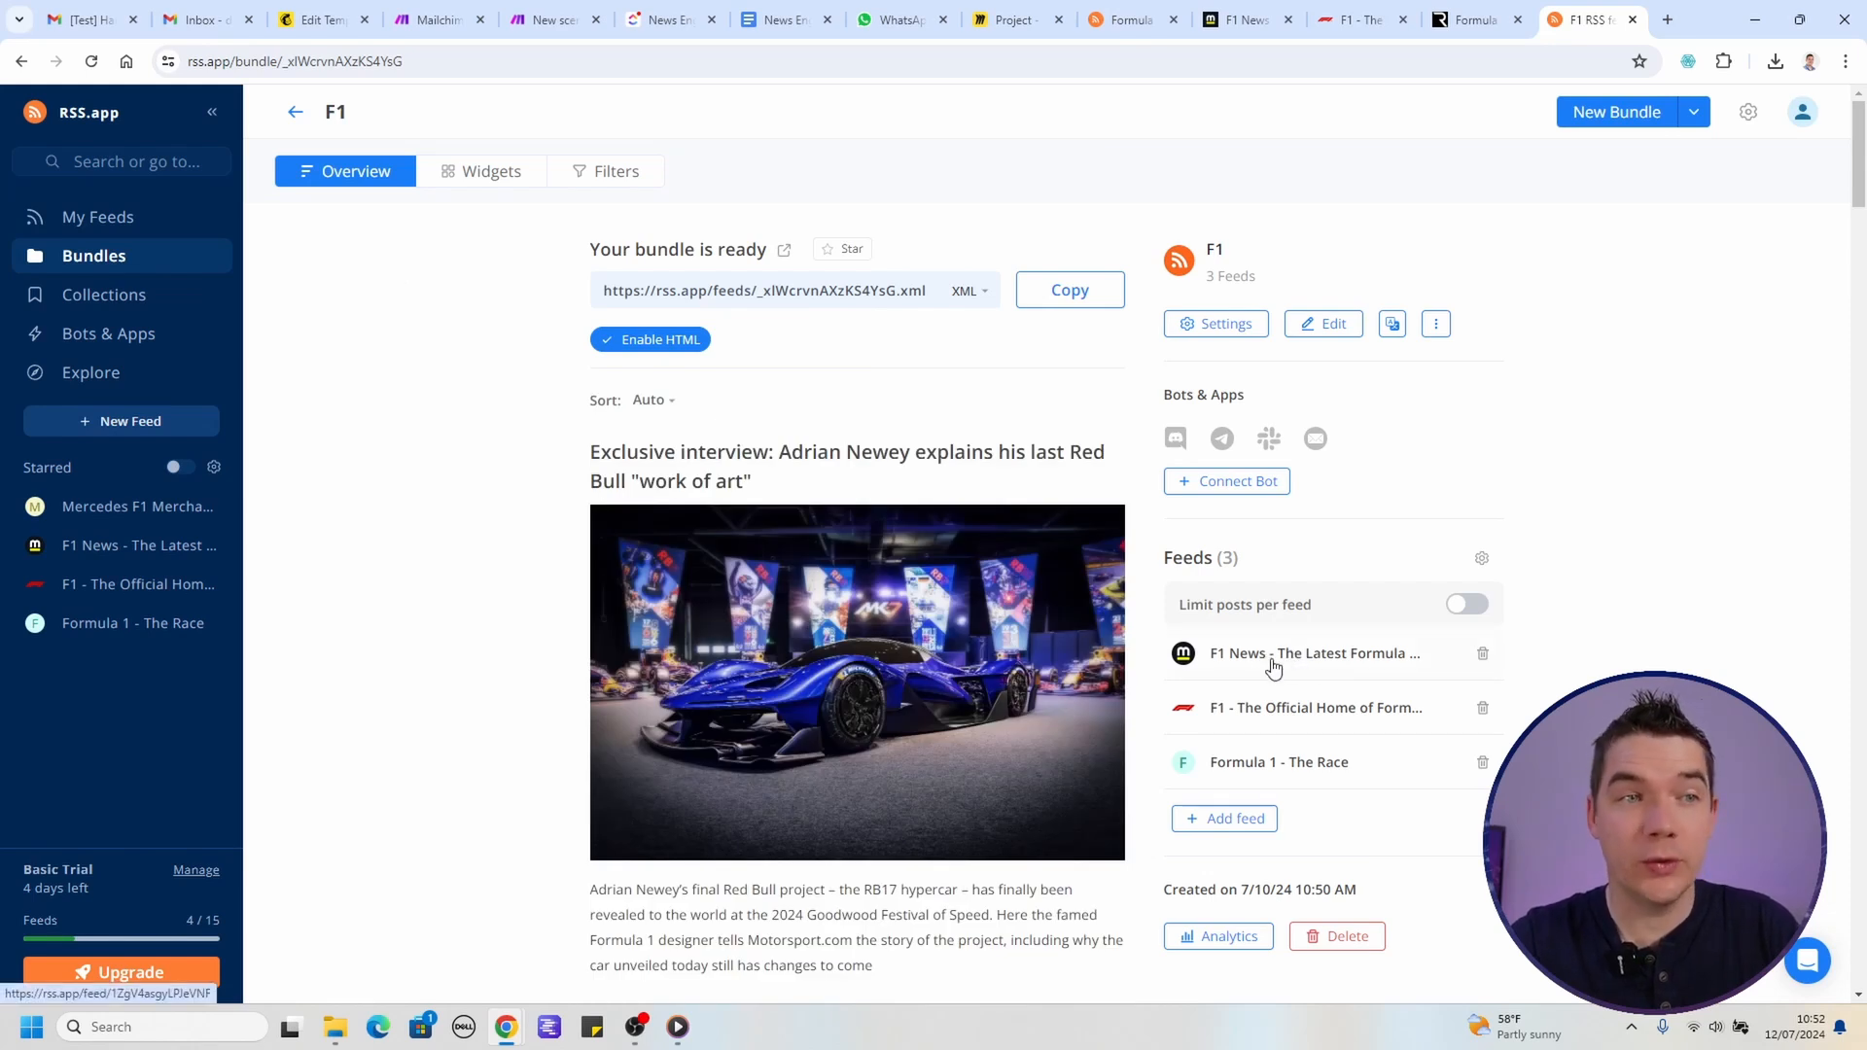
pyautogui.scroll(-10, 789, 580)
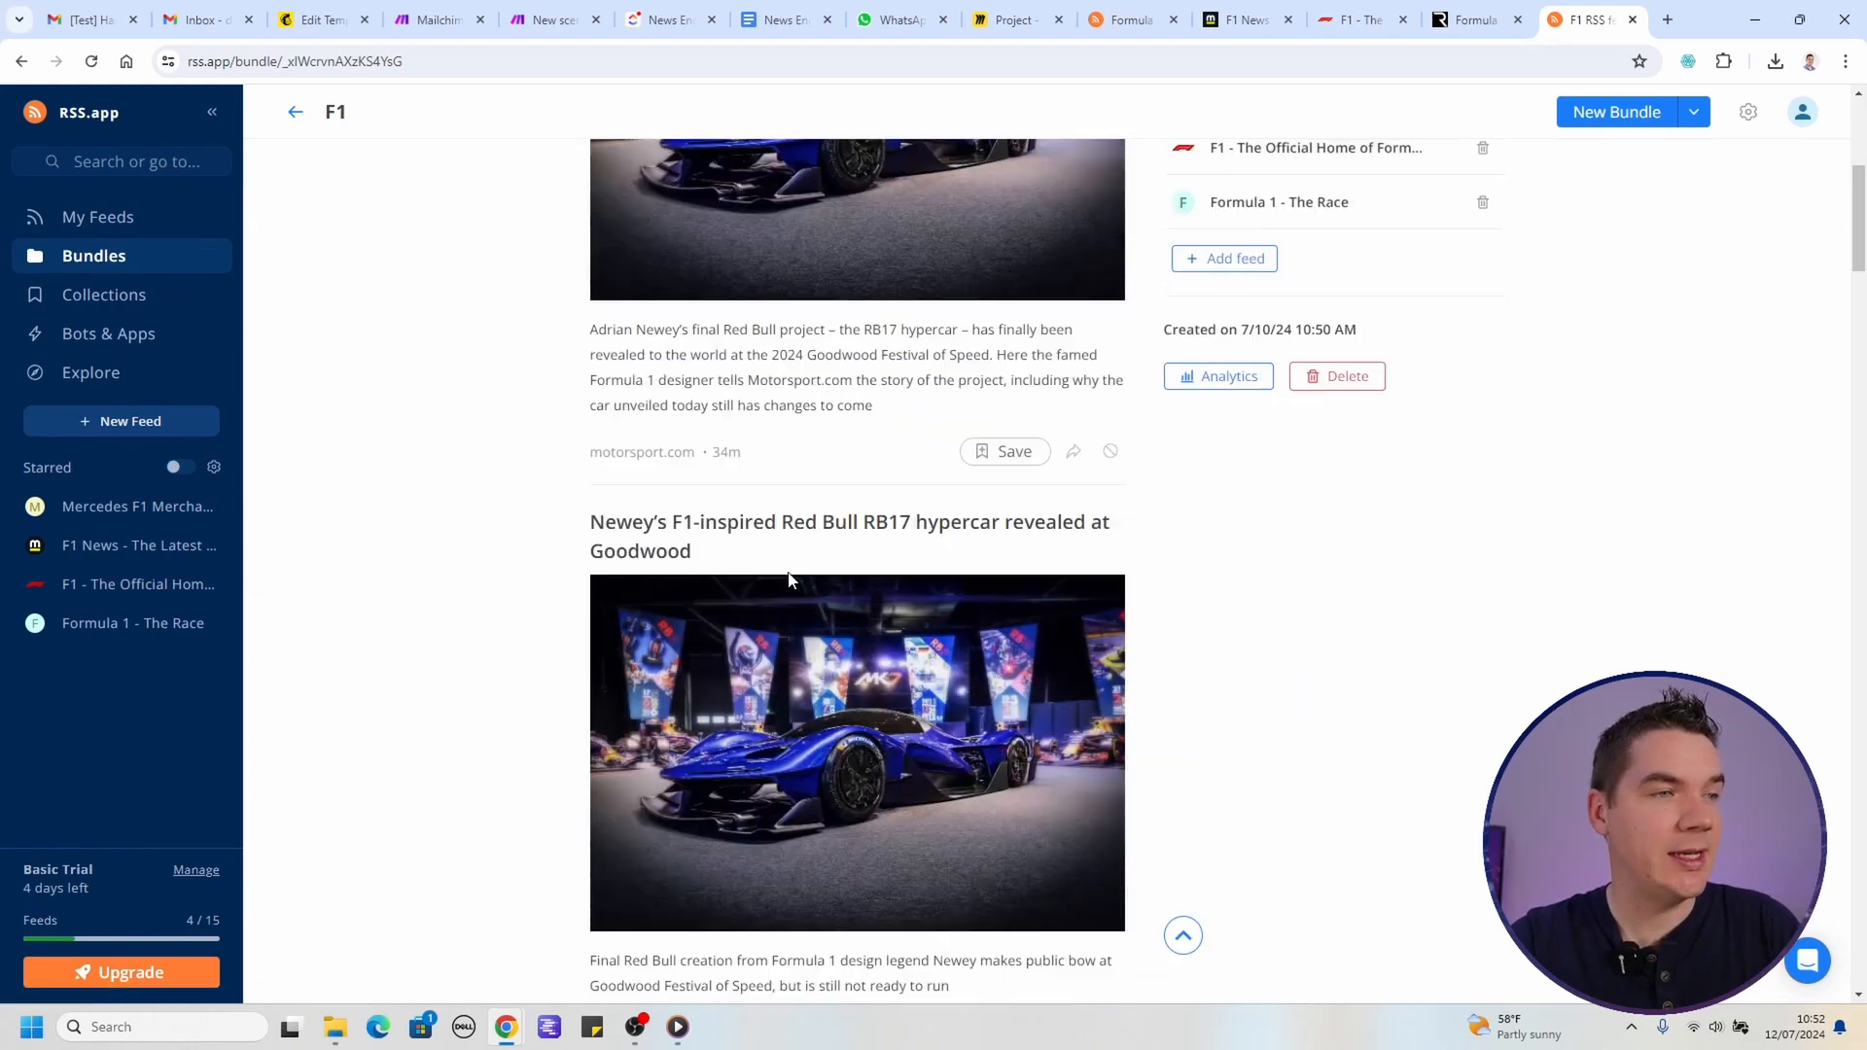
pyautogui.scroll(-12, 790, 580)
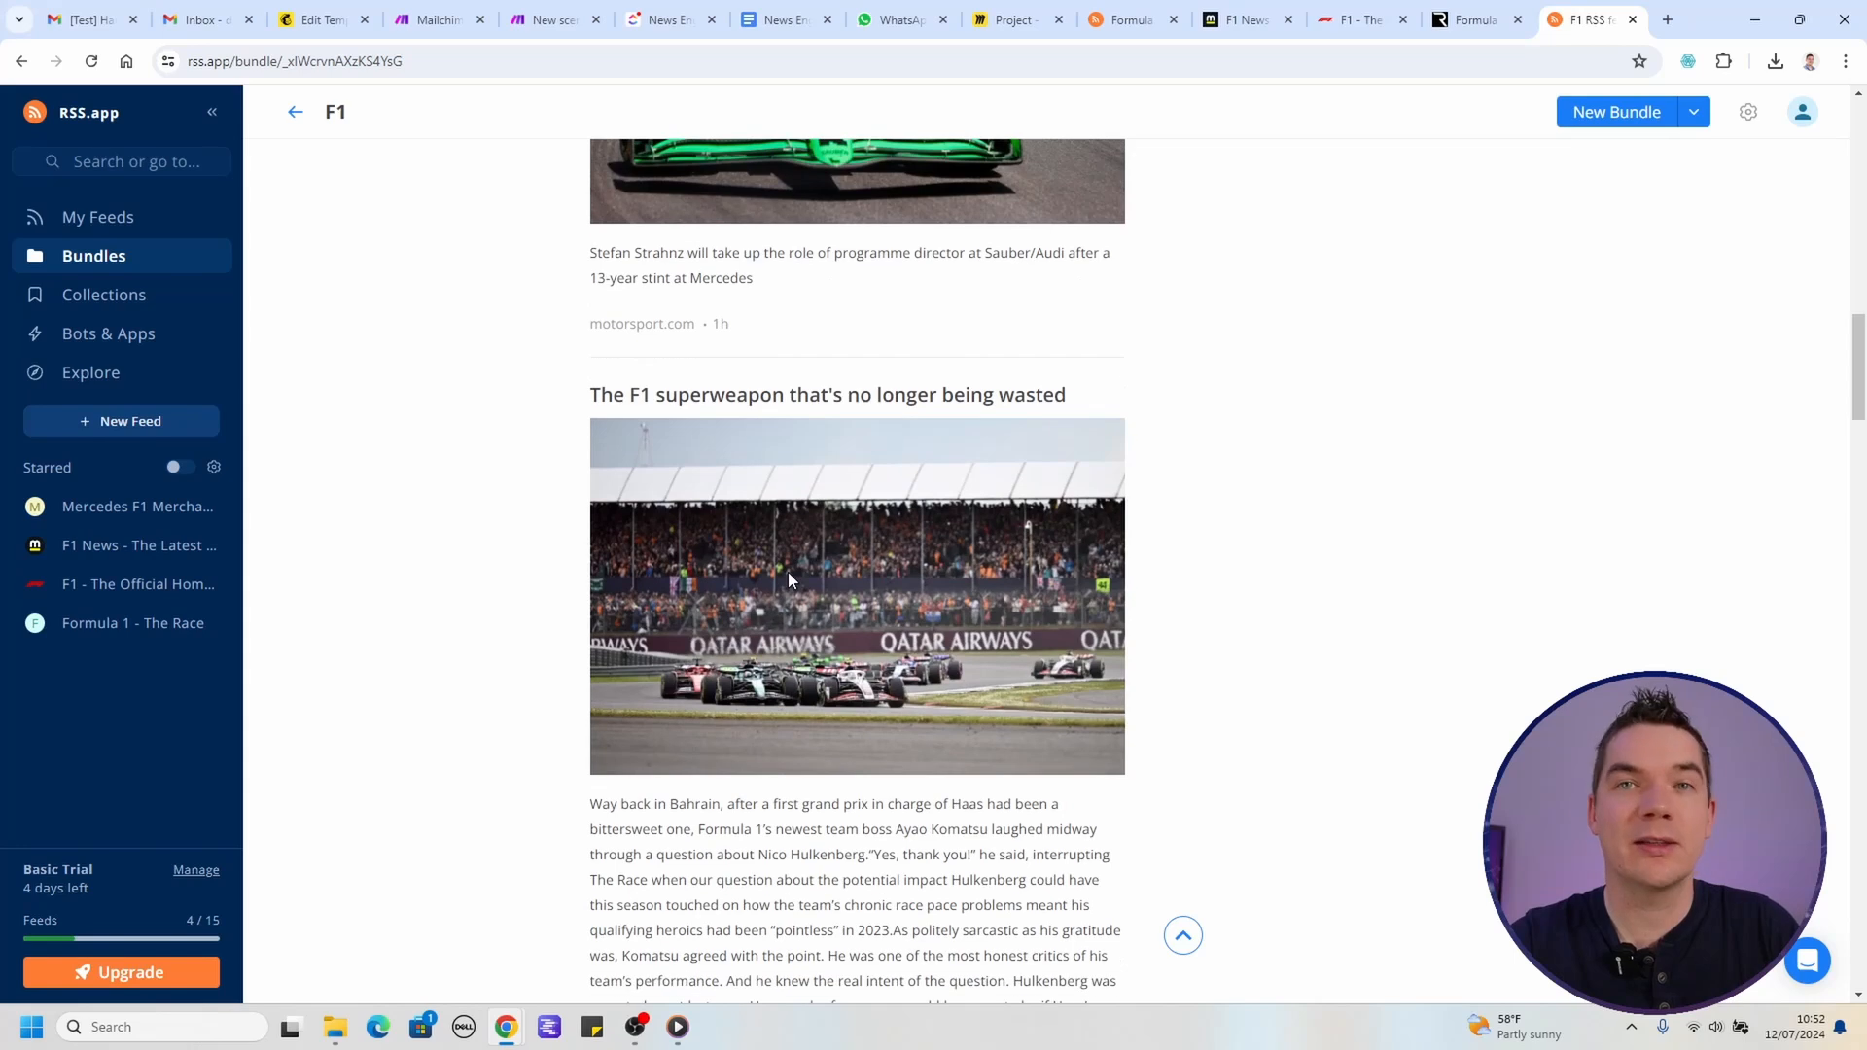
pyautogui.scroll(-10, 789, 580)
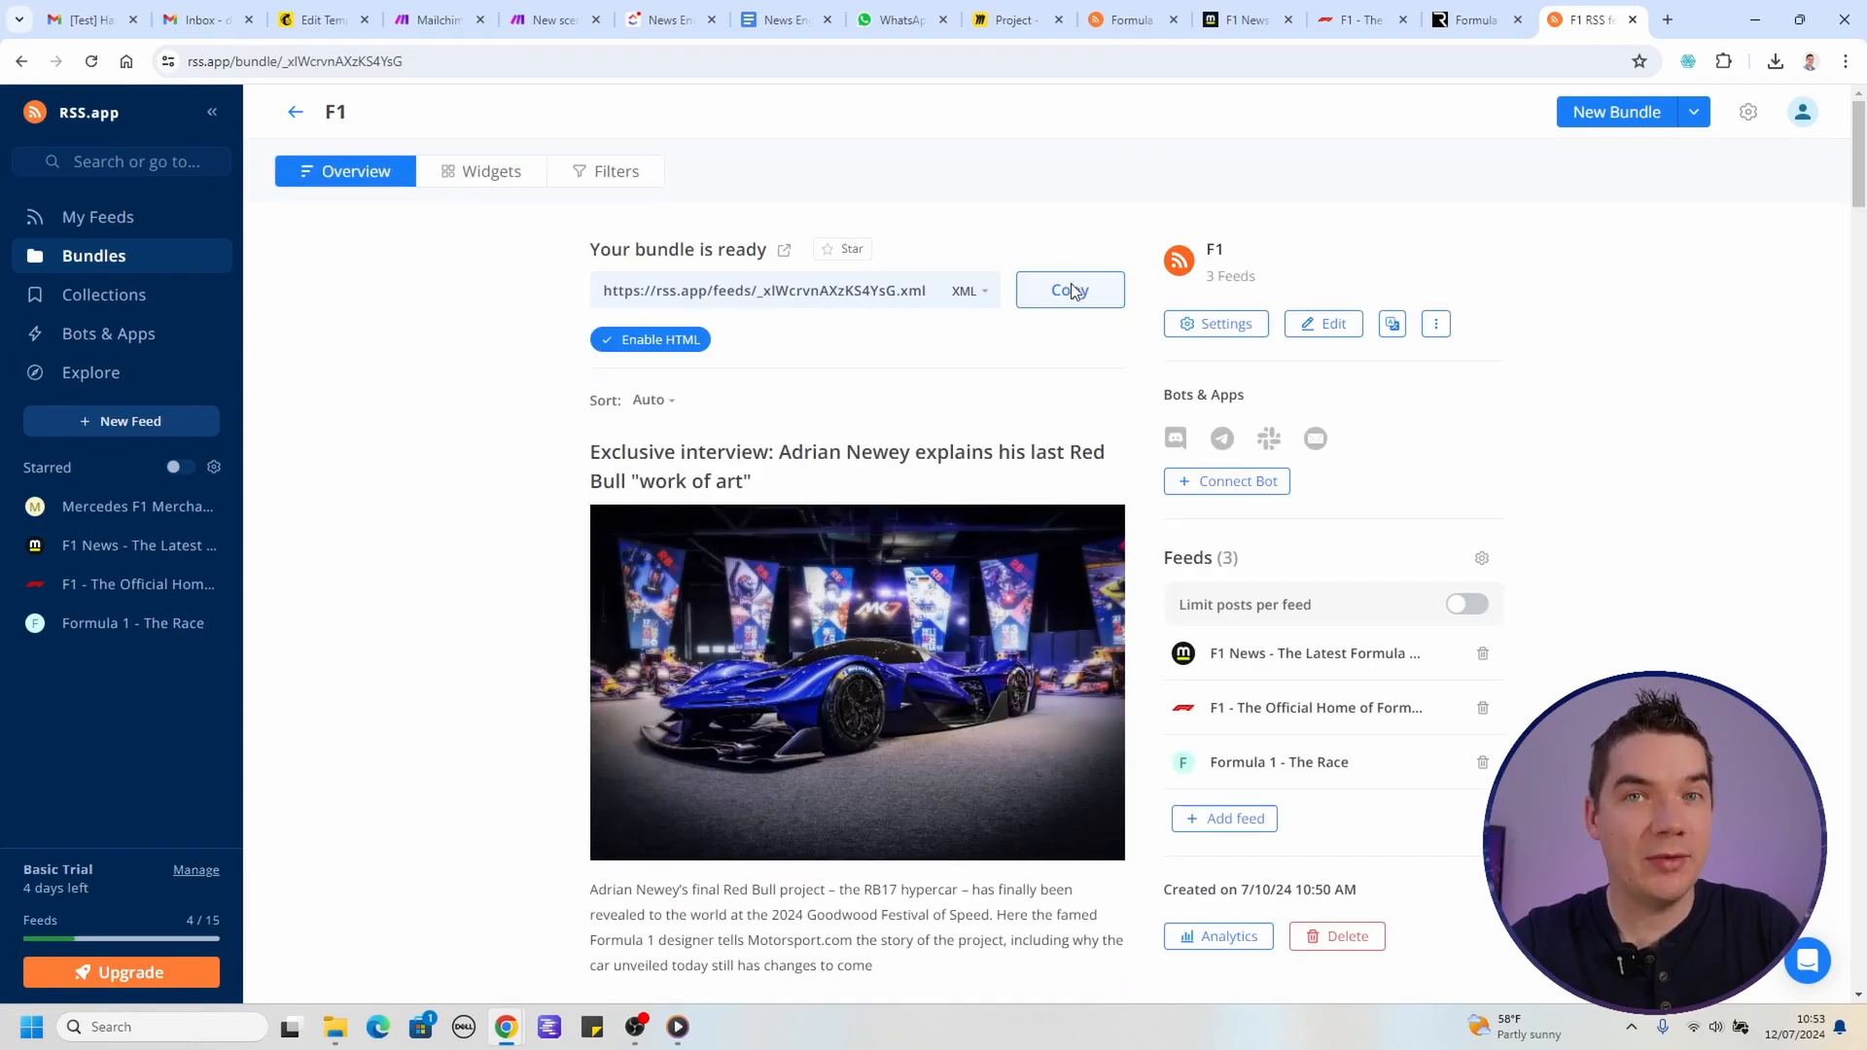
pyautogui.click(1071, 284)
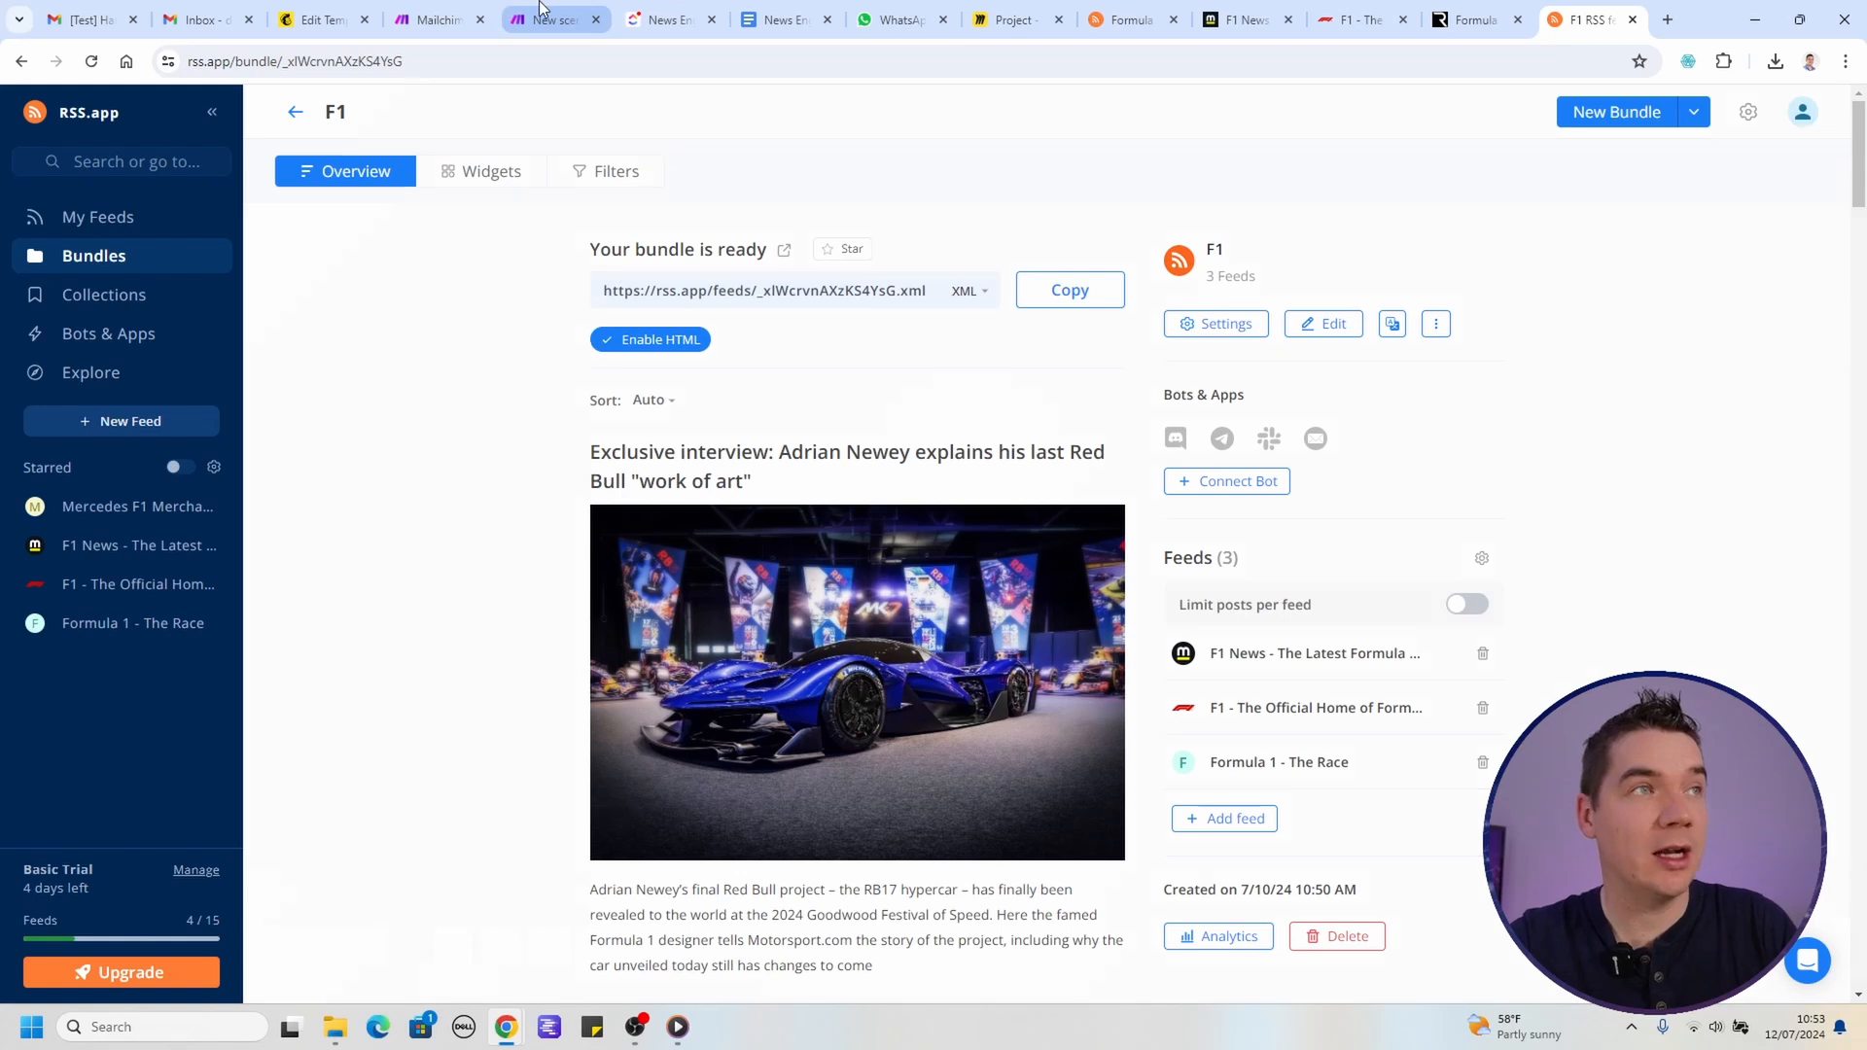
# Step: Switch to the new Make scenario and add an HTTP Get a file module with the copied bundle feed URL
pyautogui.click(542, 17)
pyautogui.click(1031, 476)
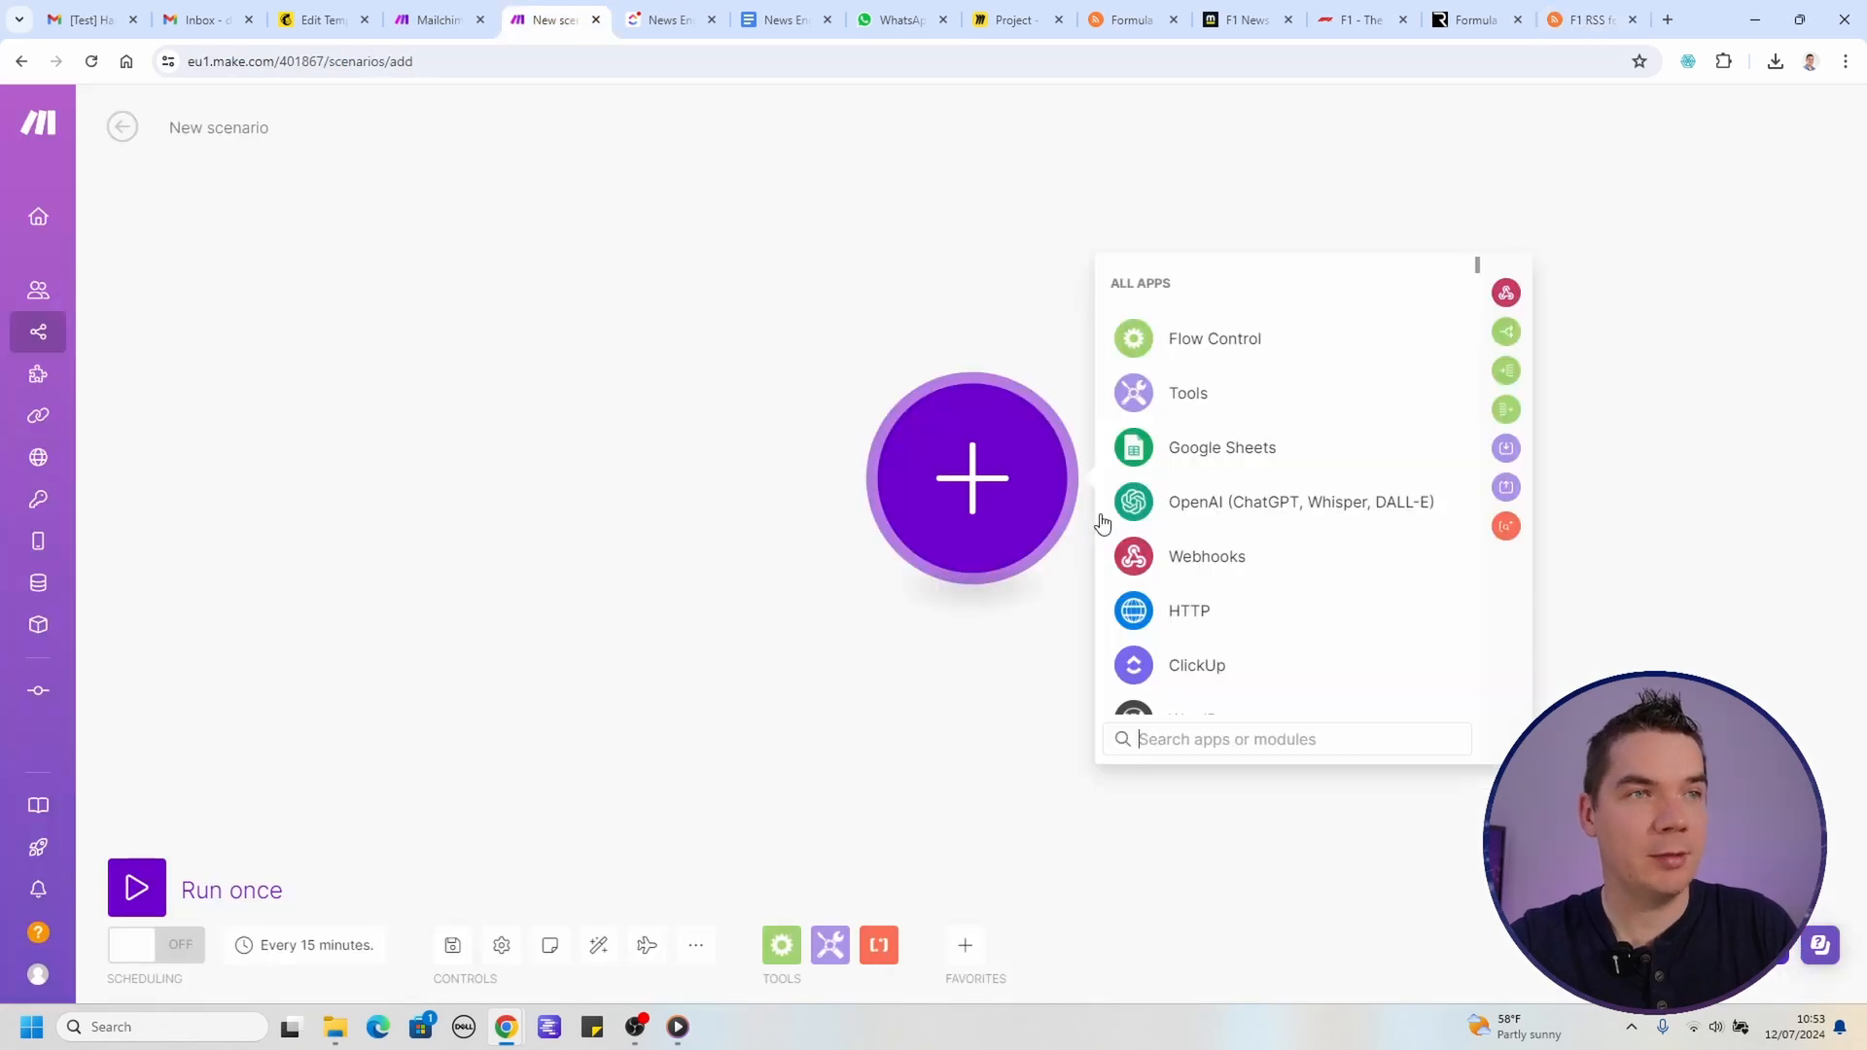
pyautogui.click(1186, 622)
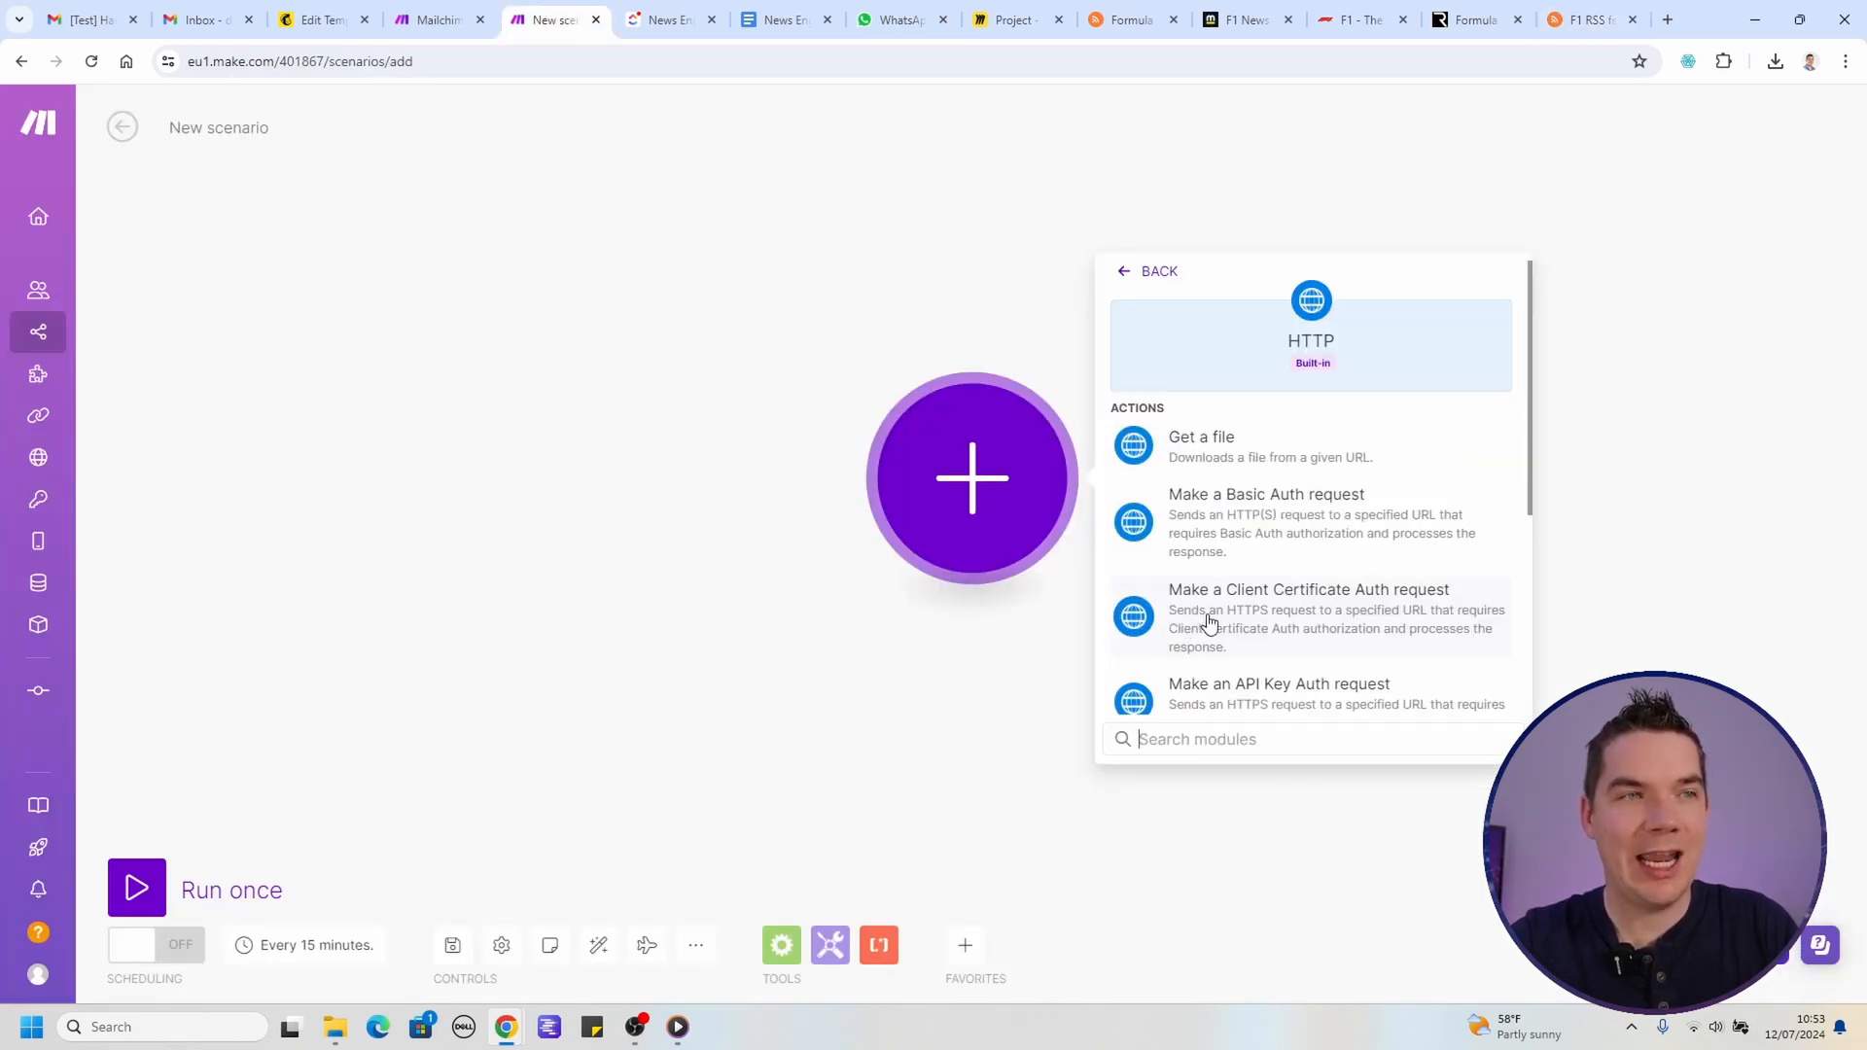
pyautogui.click(1206, 444)
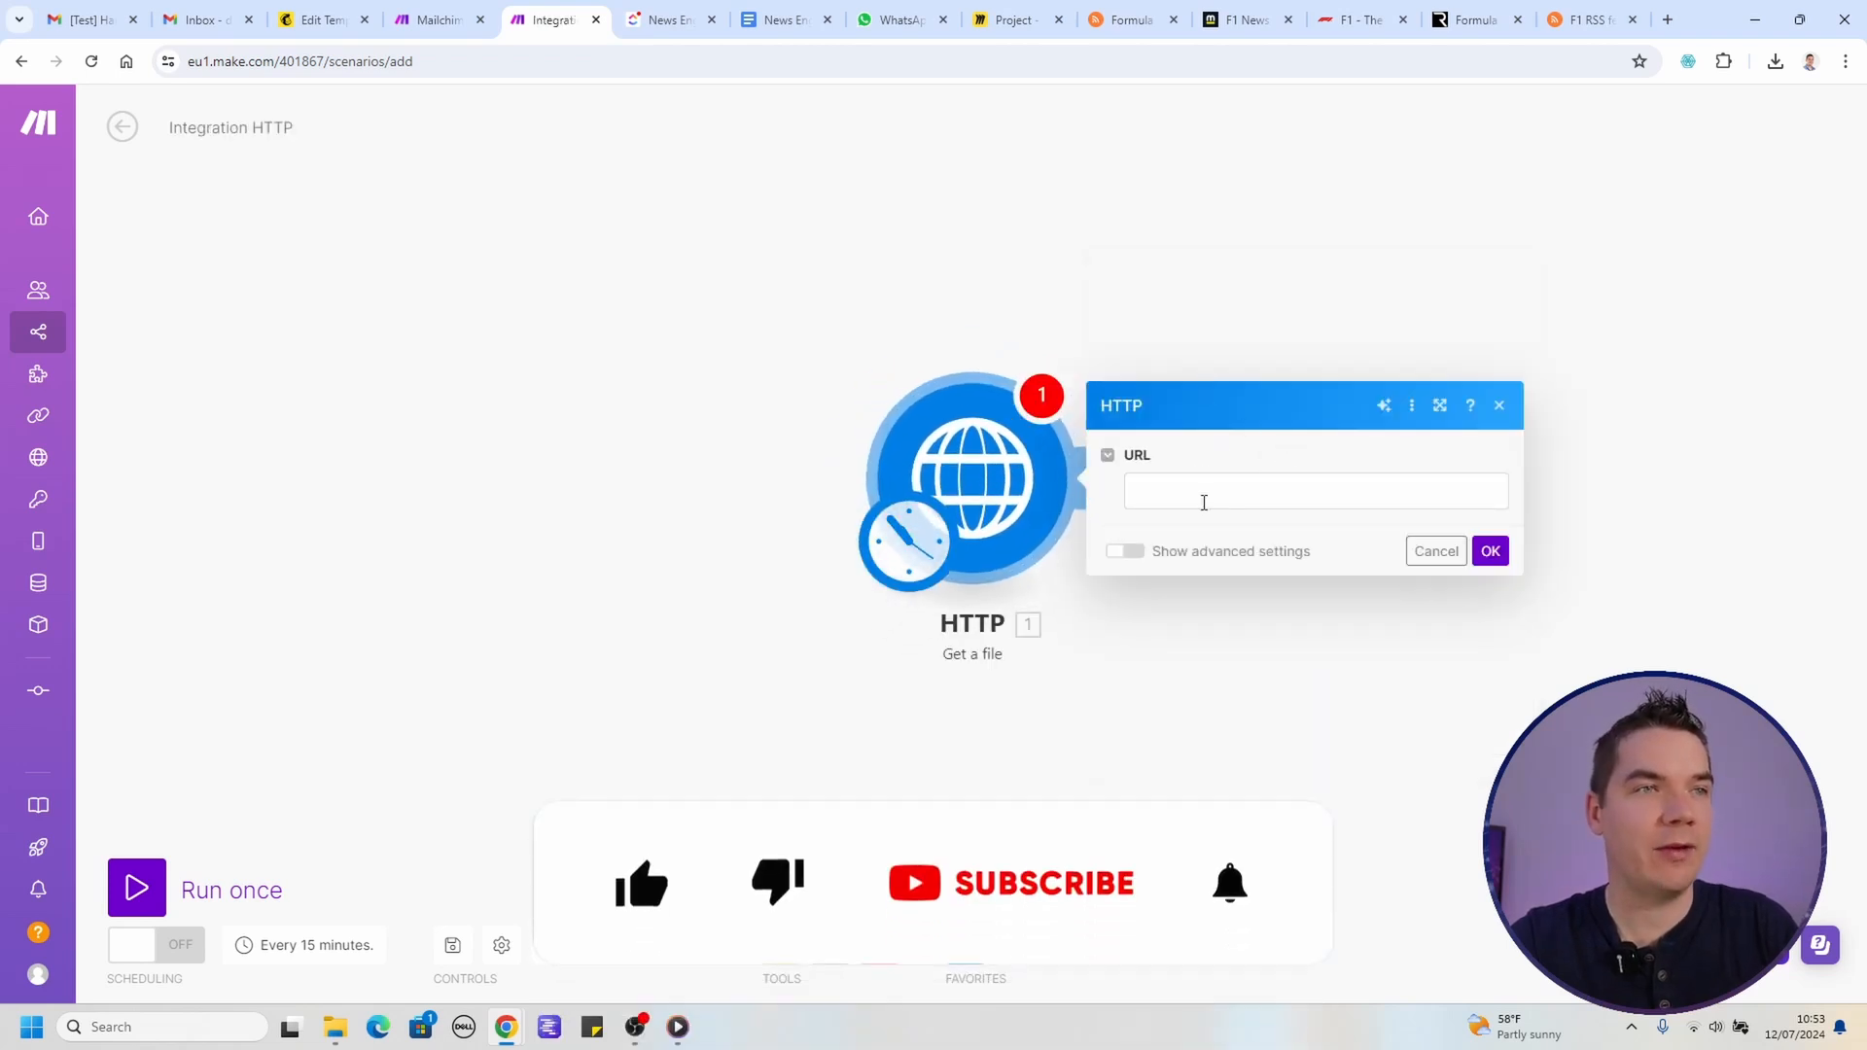
pyautogui.hotkey('ctrl', 'v')
pyautogui.click(1491, 552)
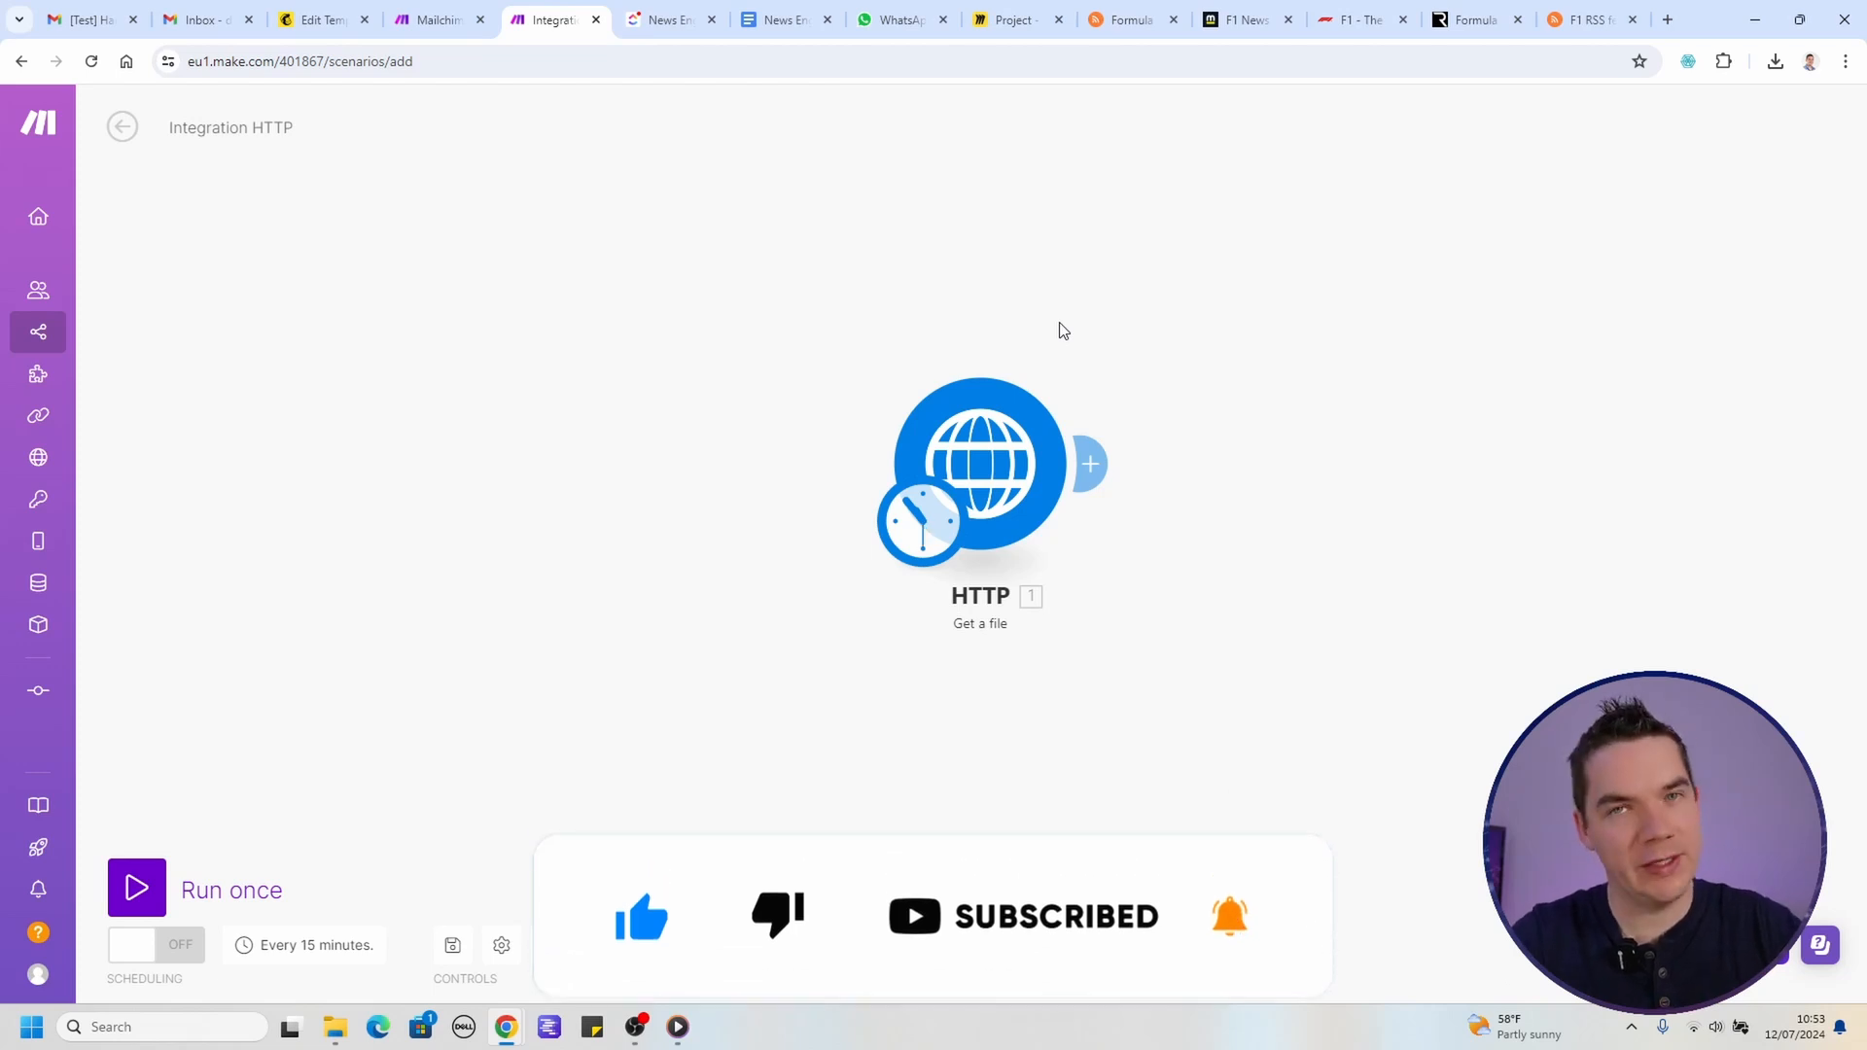
# Step: Run the scenario once and examine the XML feed data in the HTTP module's output
pyautogui.hotkey('ctrl', 'Return')
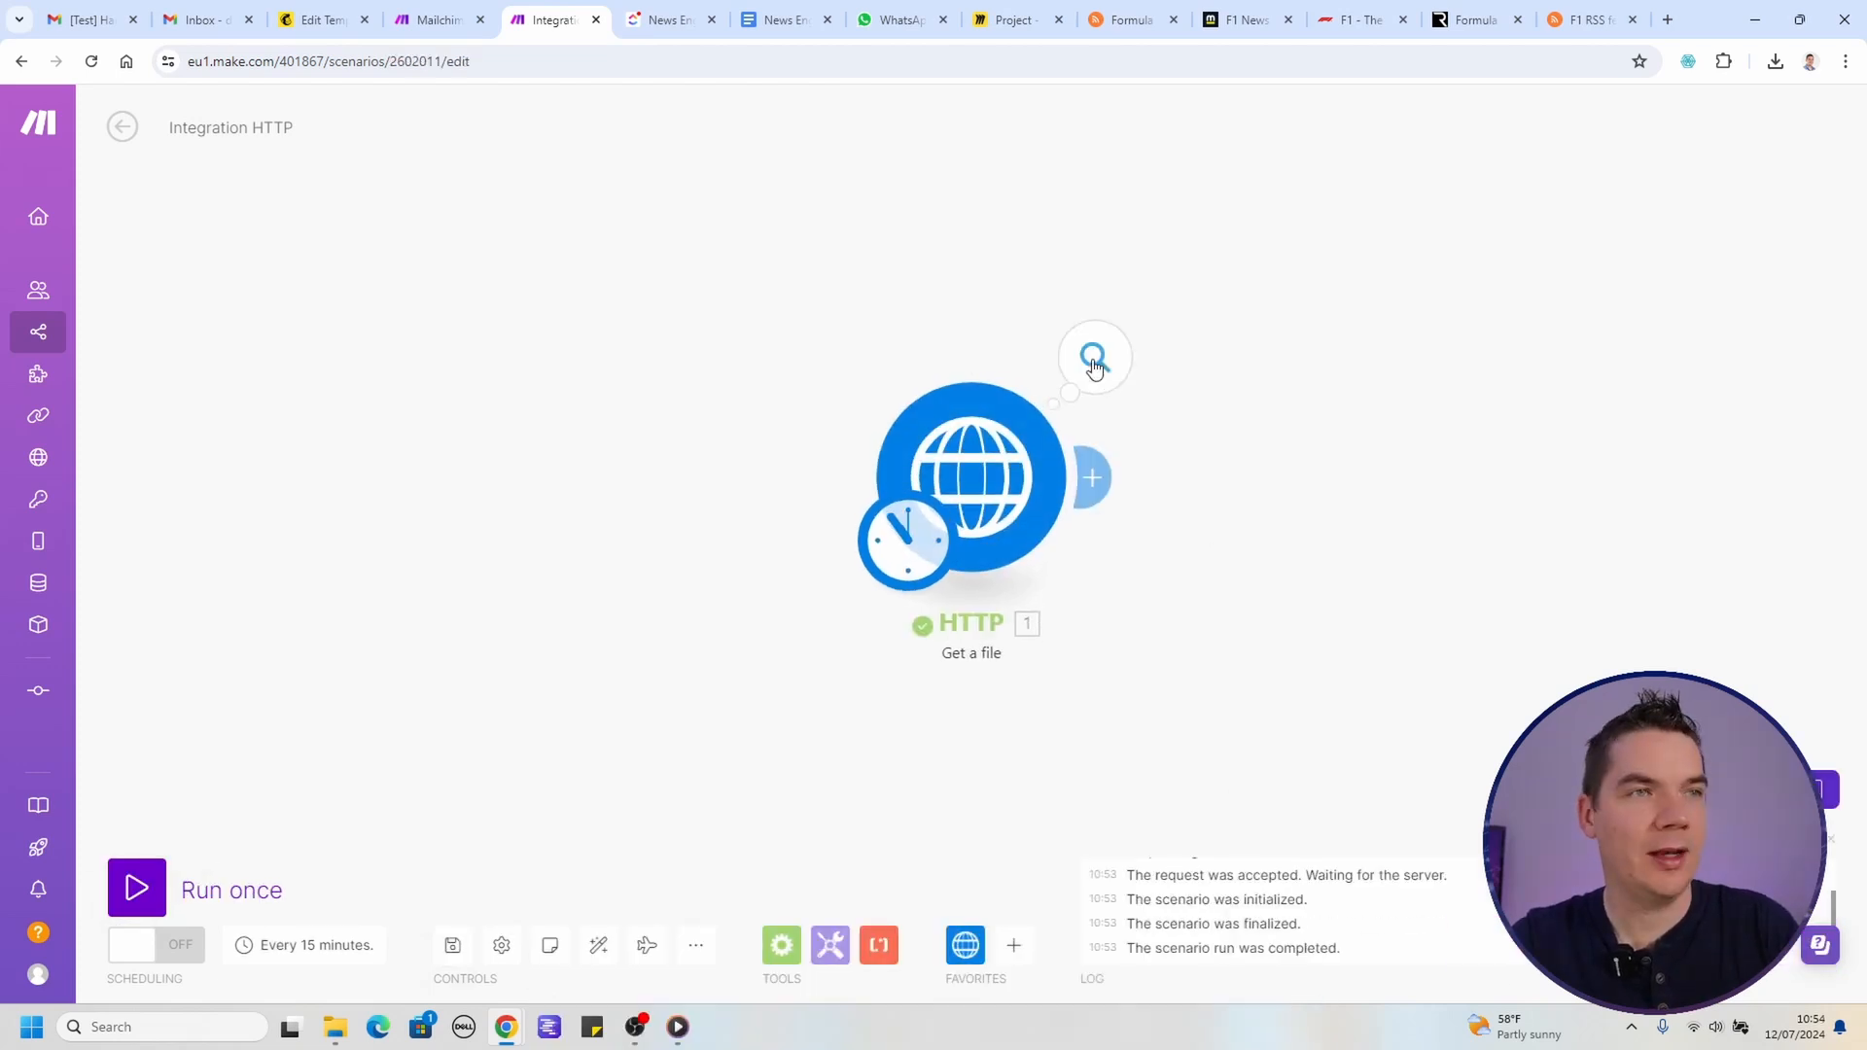
pyautogui.click(1093, 357)
pyautogui.click(1217, 480)
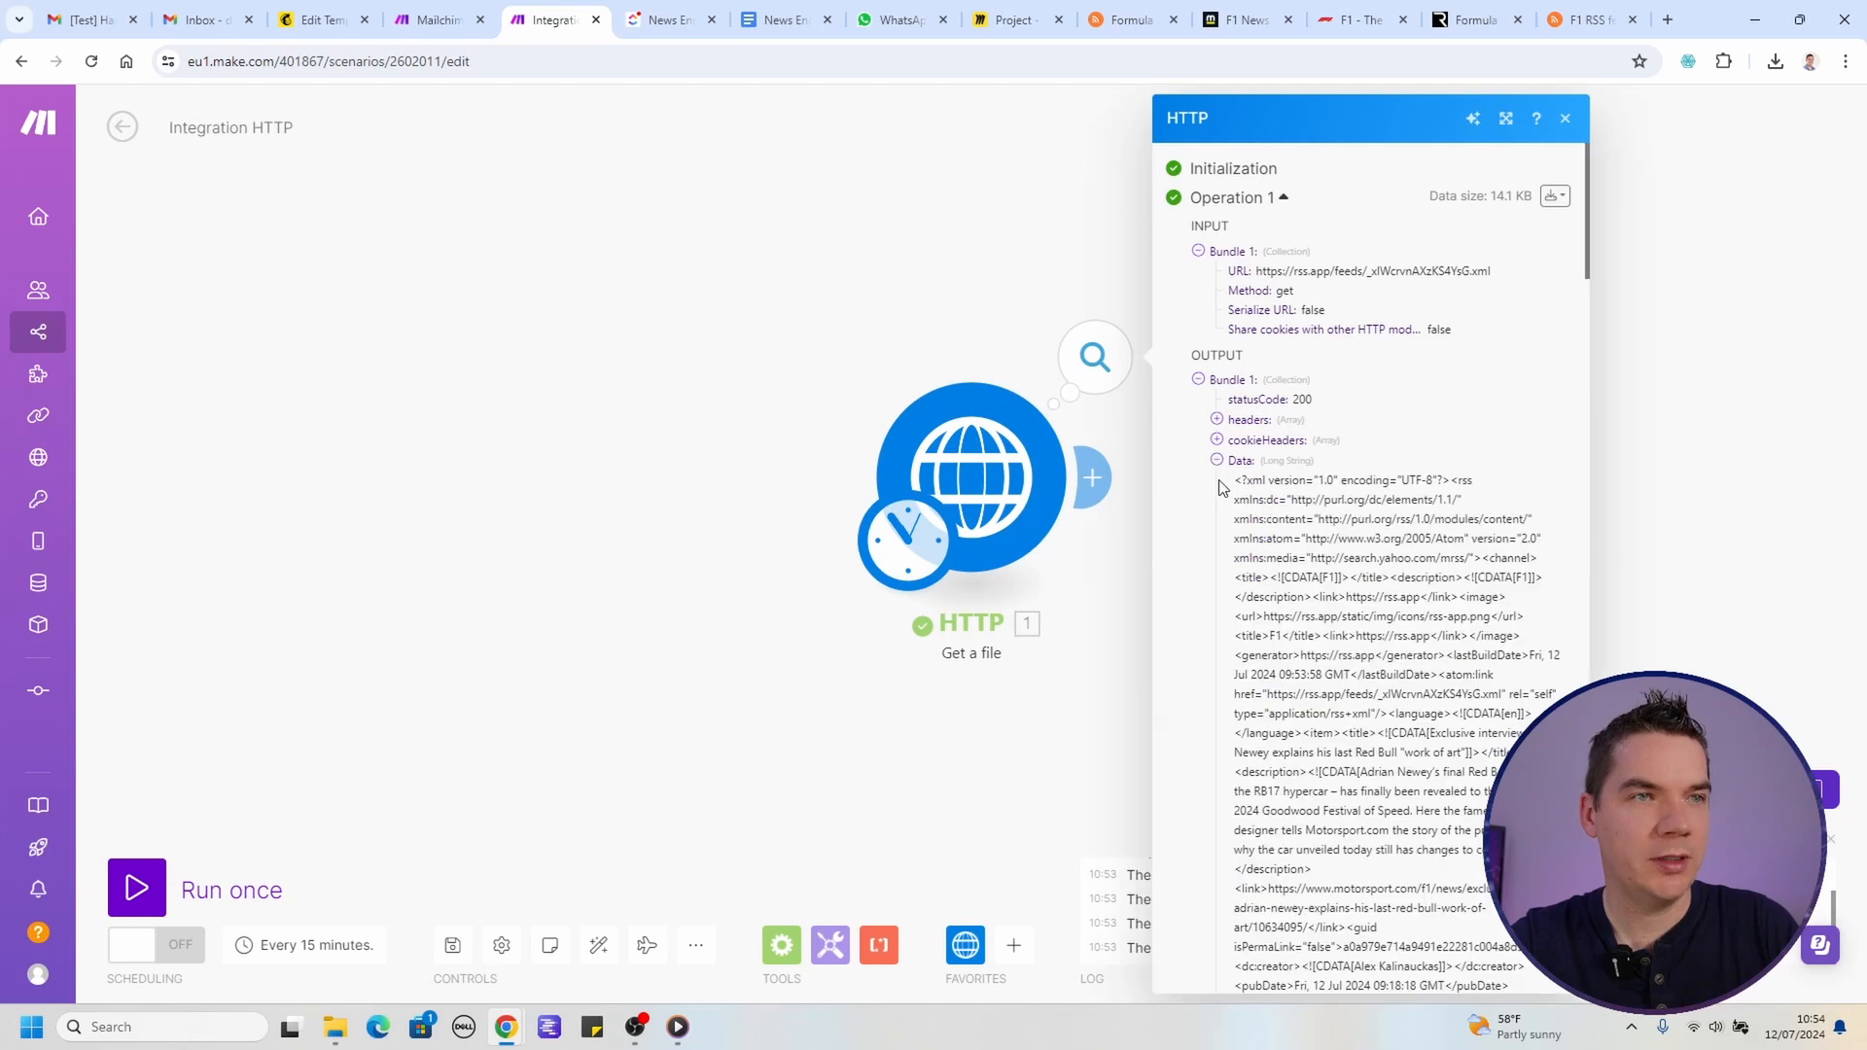
pyautogui.scroll(-1, 1290, 476)
pyautogui.moveTo(1237, 383); pyautogui.dragTo(1391, 751)
pyautogui.scroll(-6, 1390, 750)
pyautogui.scroll(-15, 1391, 751)
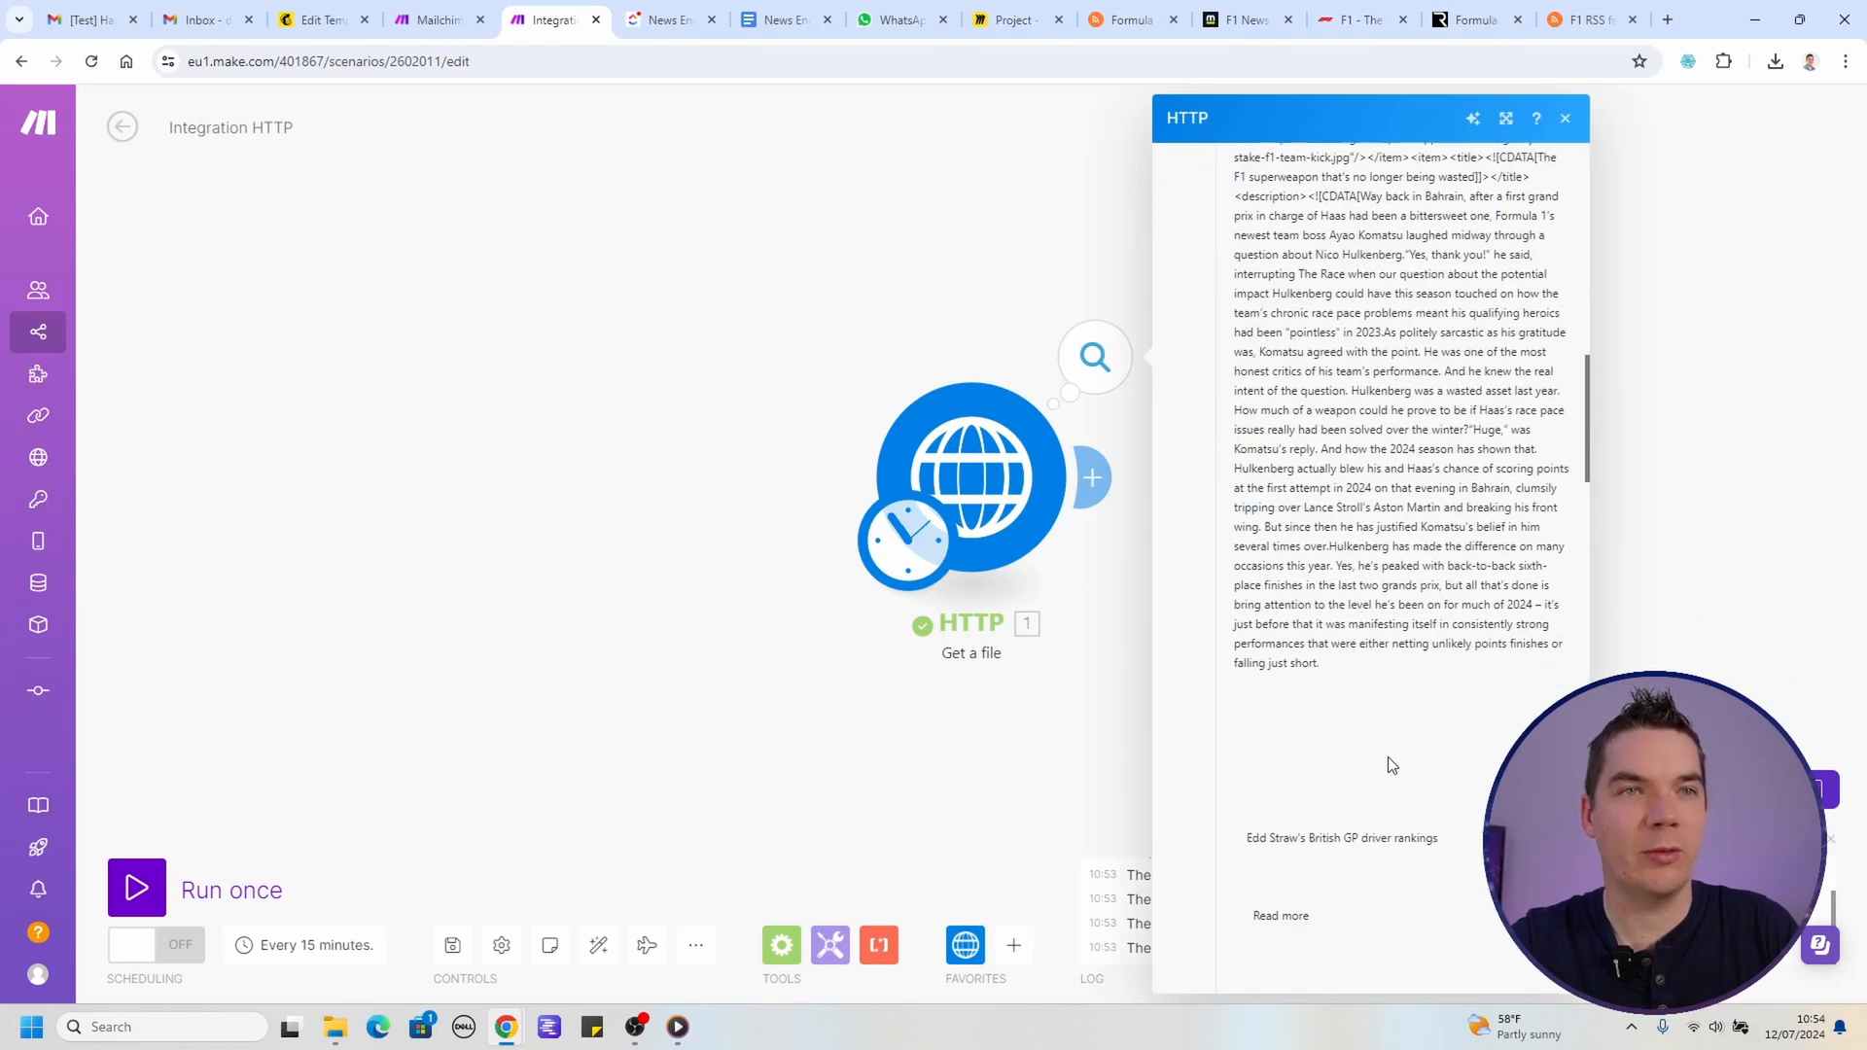
pyautogui.scroll(-15, 1390, 757)
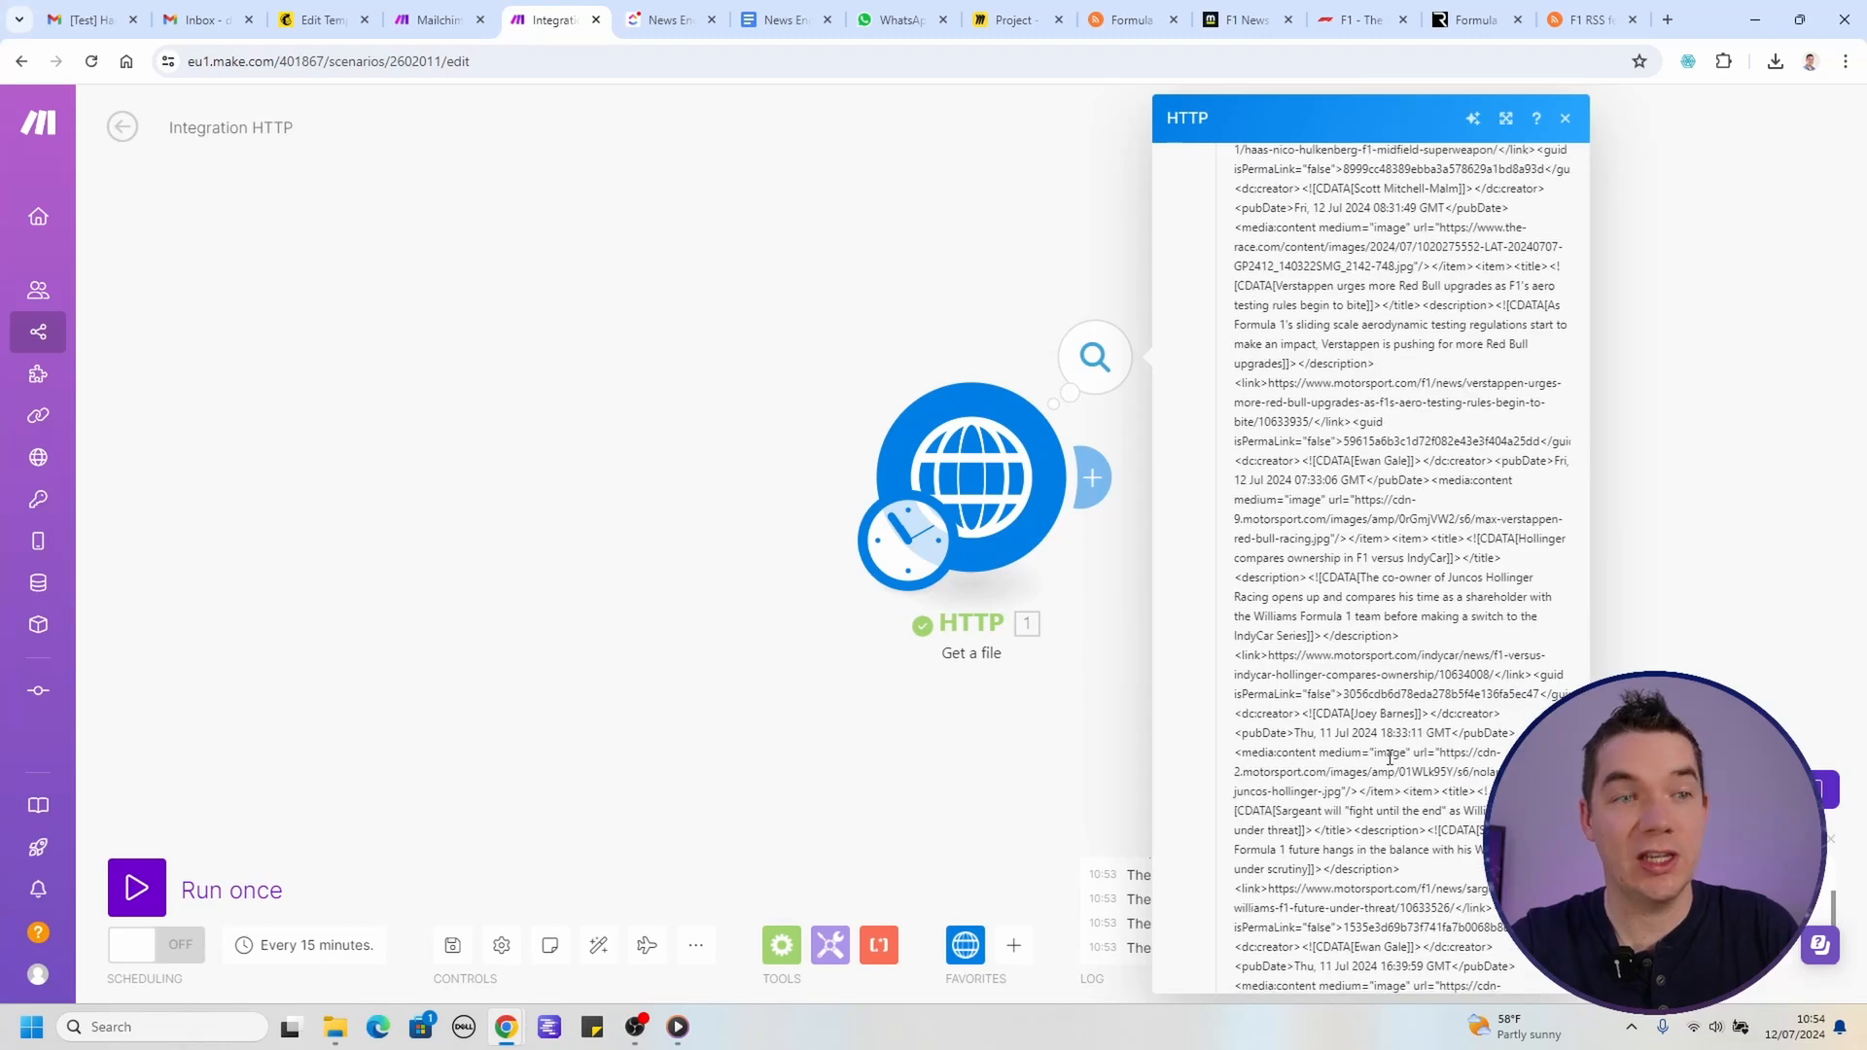
pyautogui.click(574, 251)
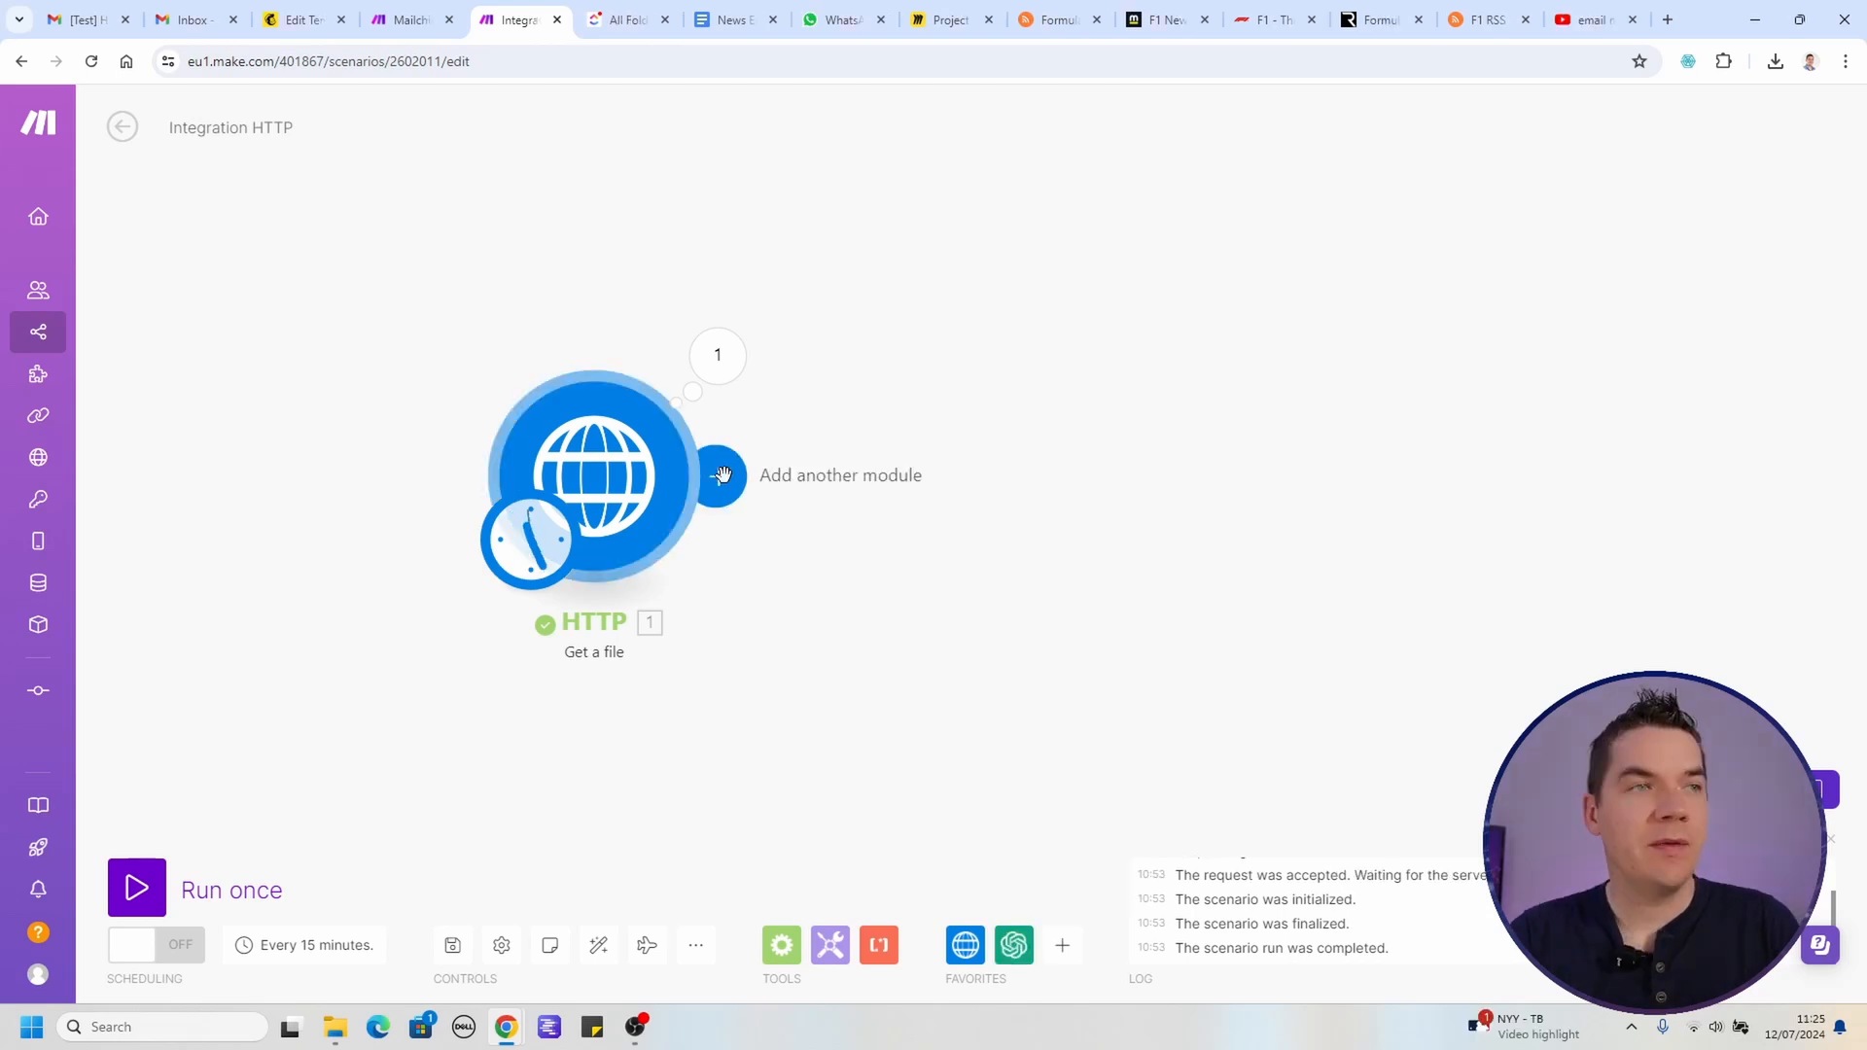
# Step: Add an OpenAI Create a Completion module after the HTTP module, using the Create a Chat Completion method and the gpt-4o (system) model
pyautogui.click(715, 476)
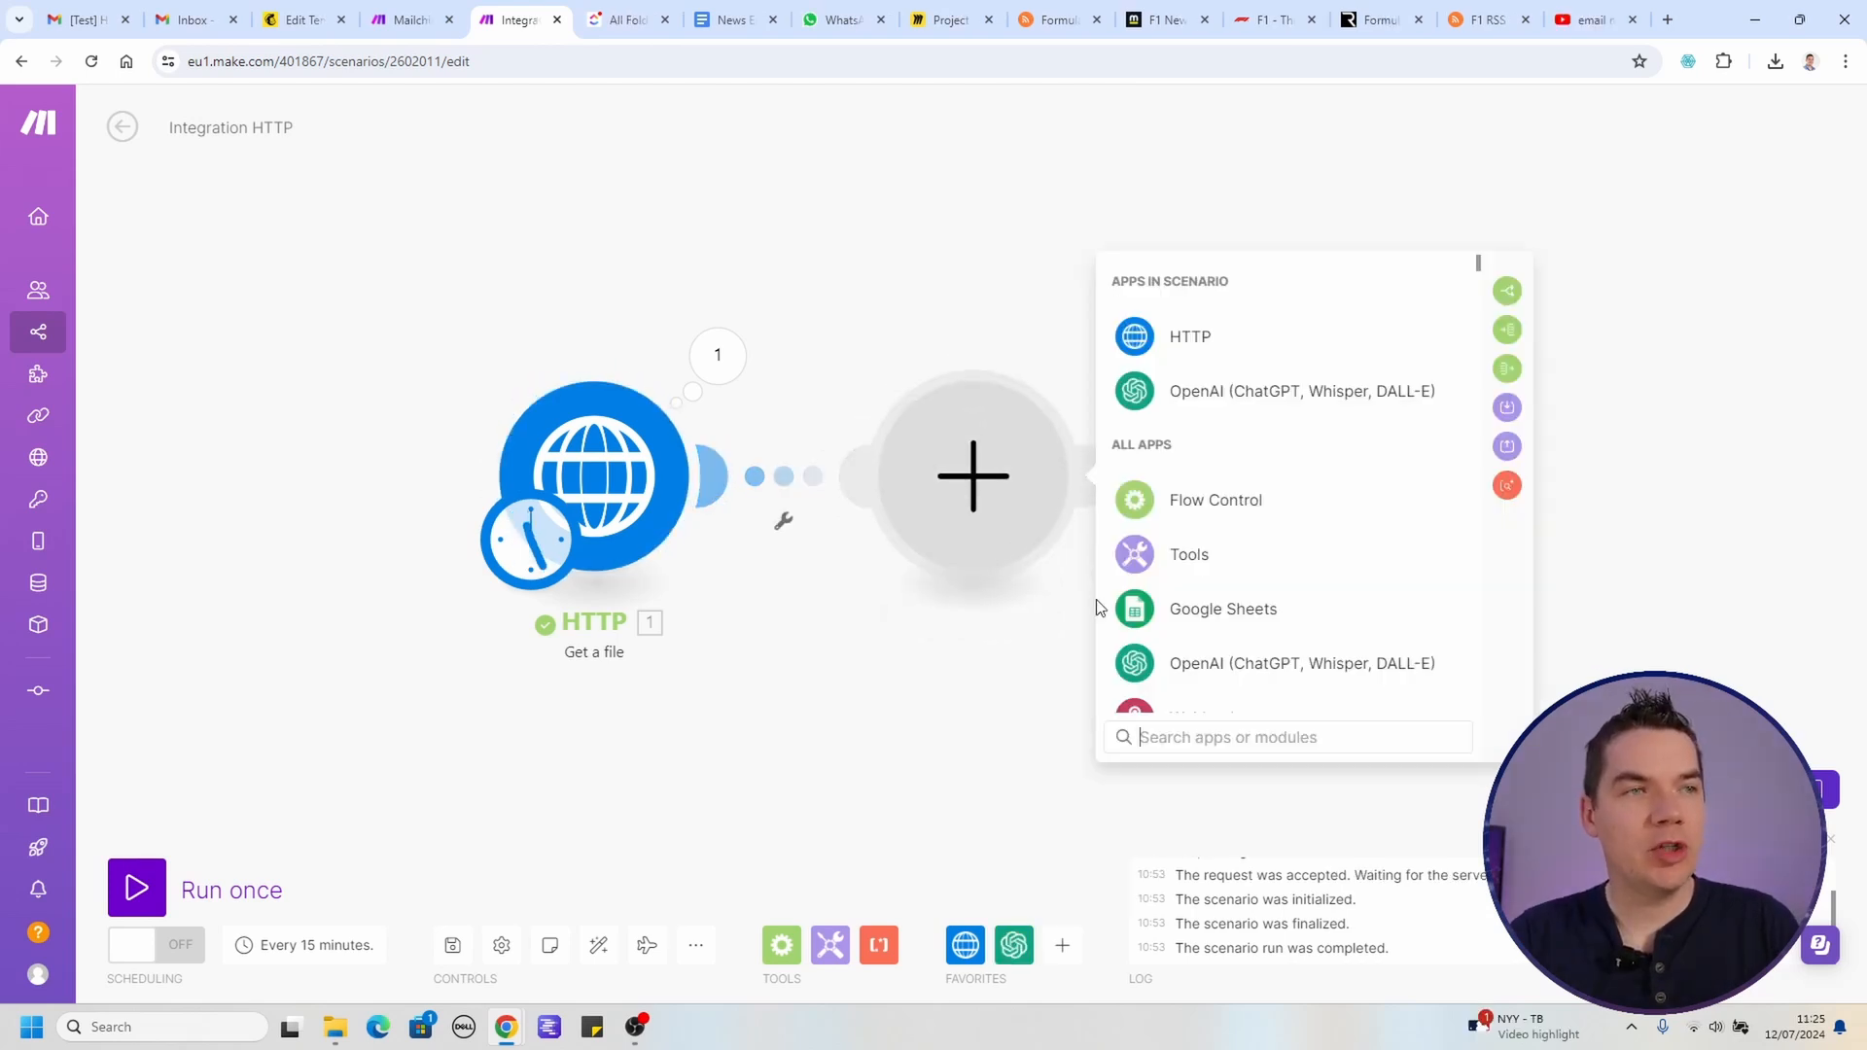
pyautogui.click(1250, 666)
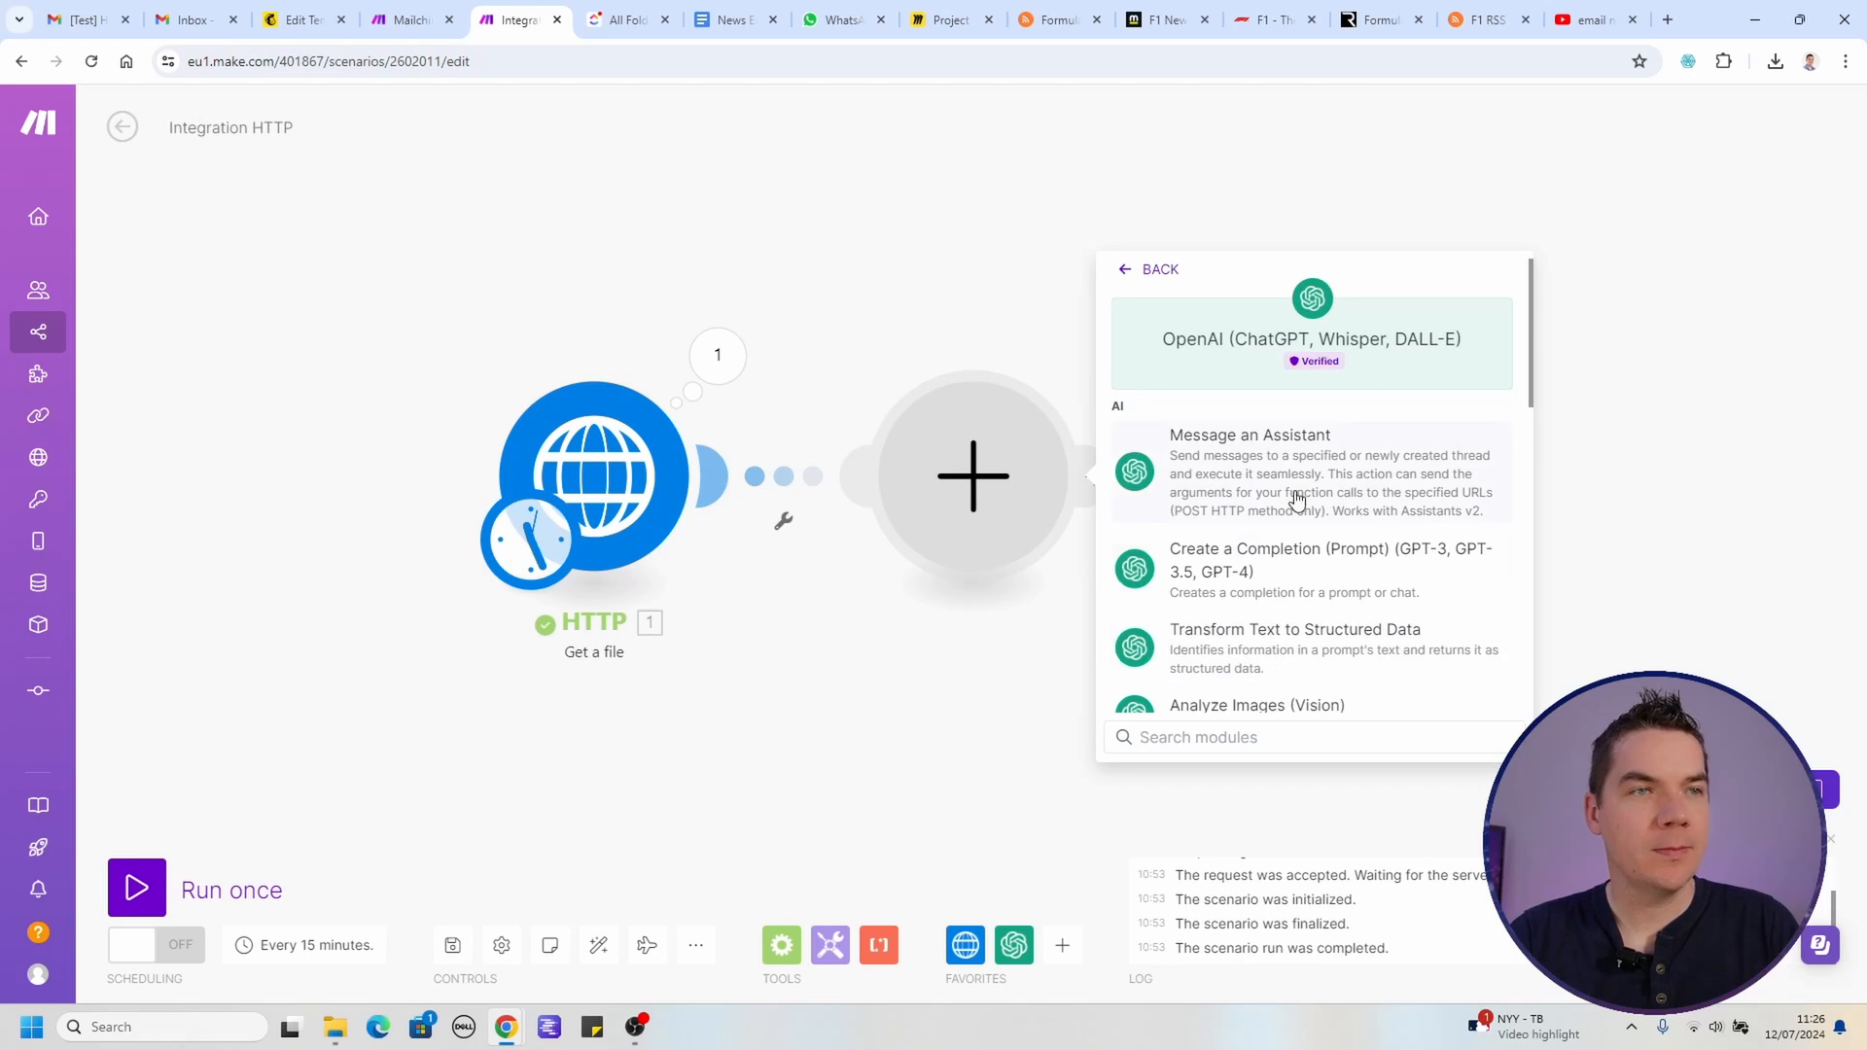
pyautogui.click(1289, 569)
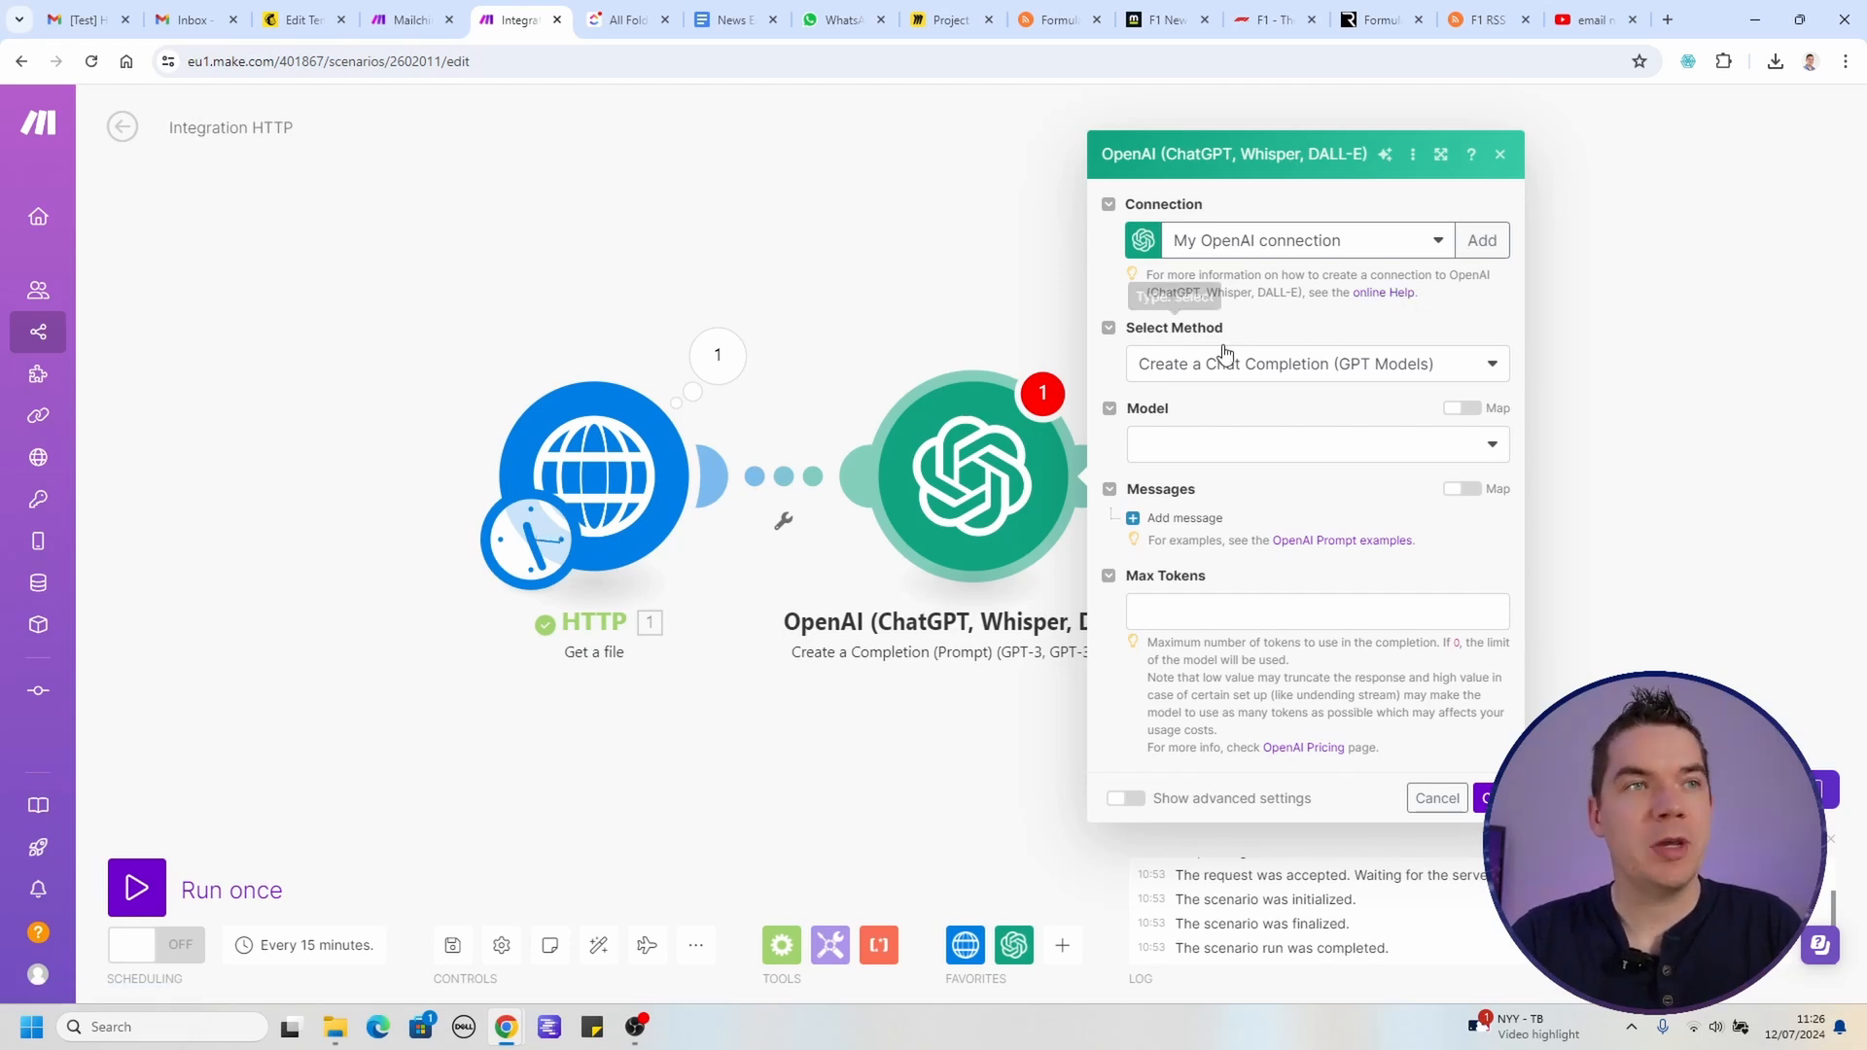
pyautogui.click(1310, 375)
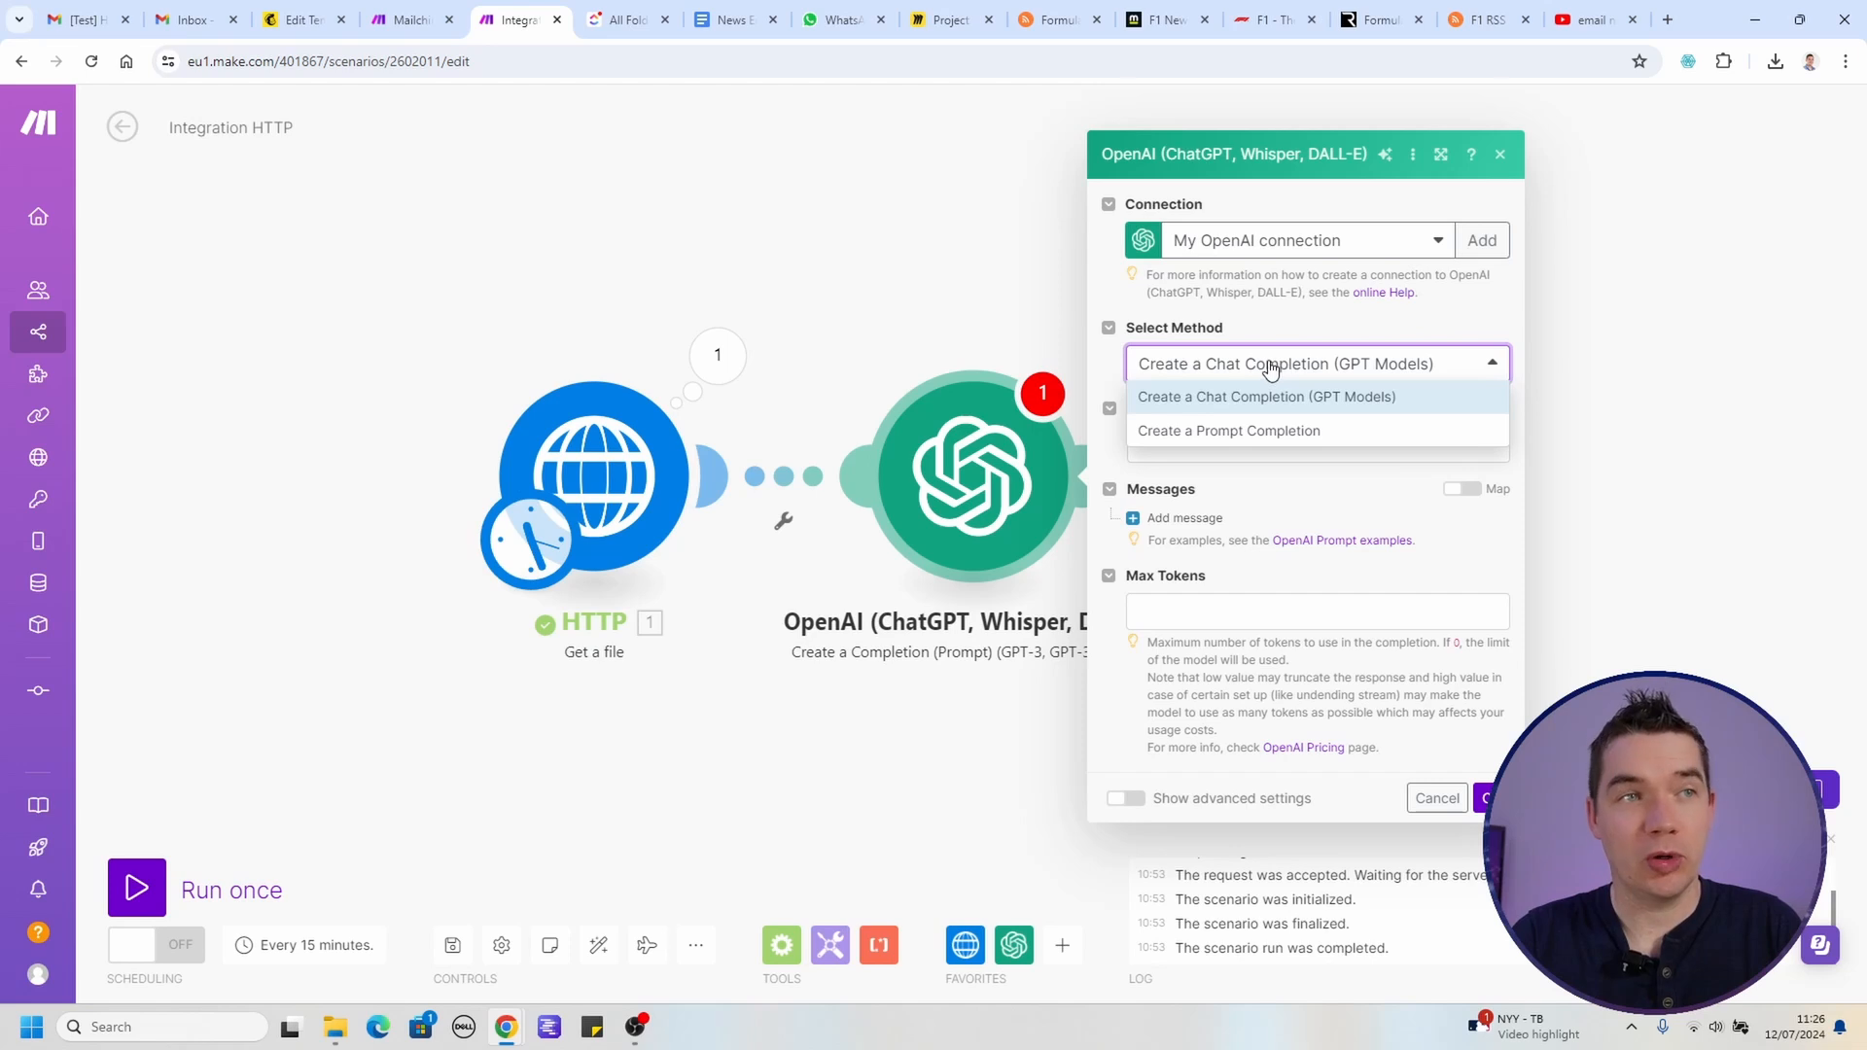
pyautogui.click(1272, 373)
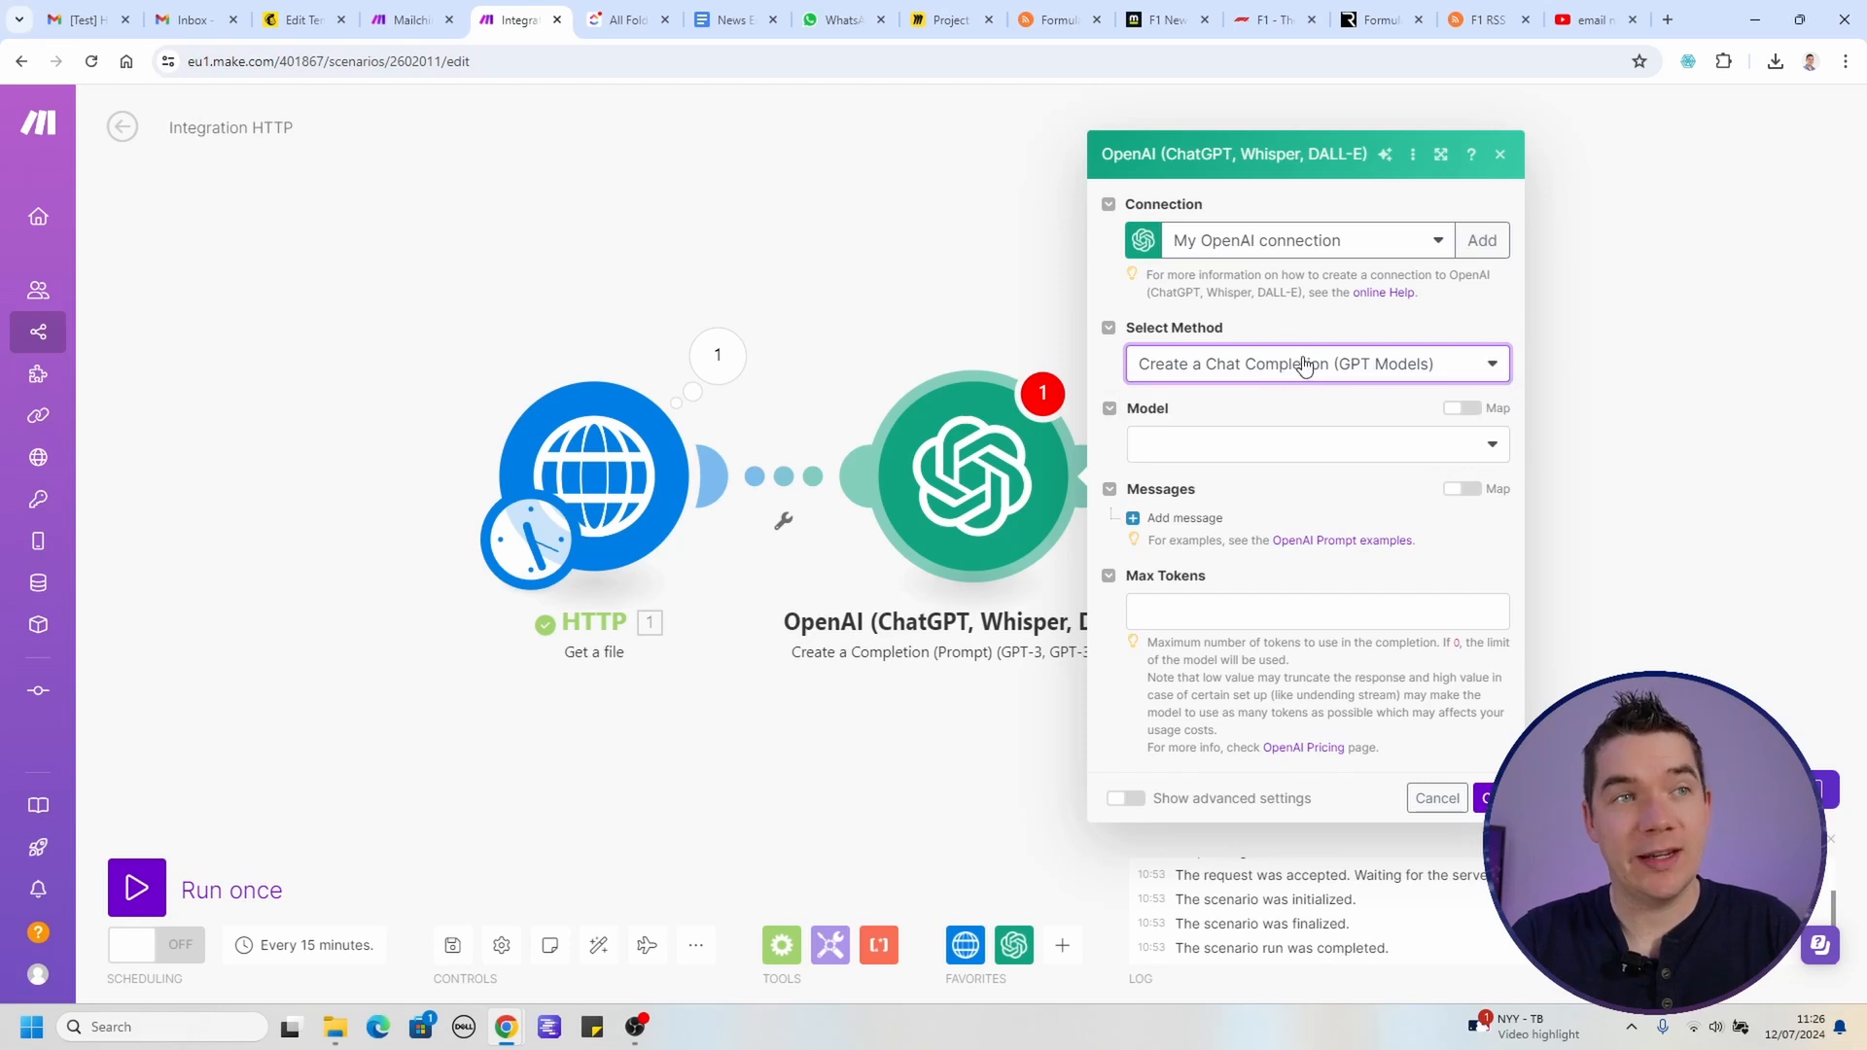
pyautogui.click(1264, 447)
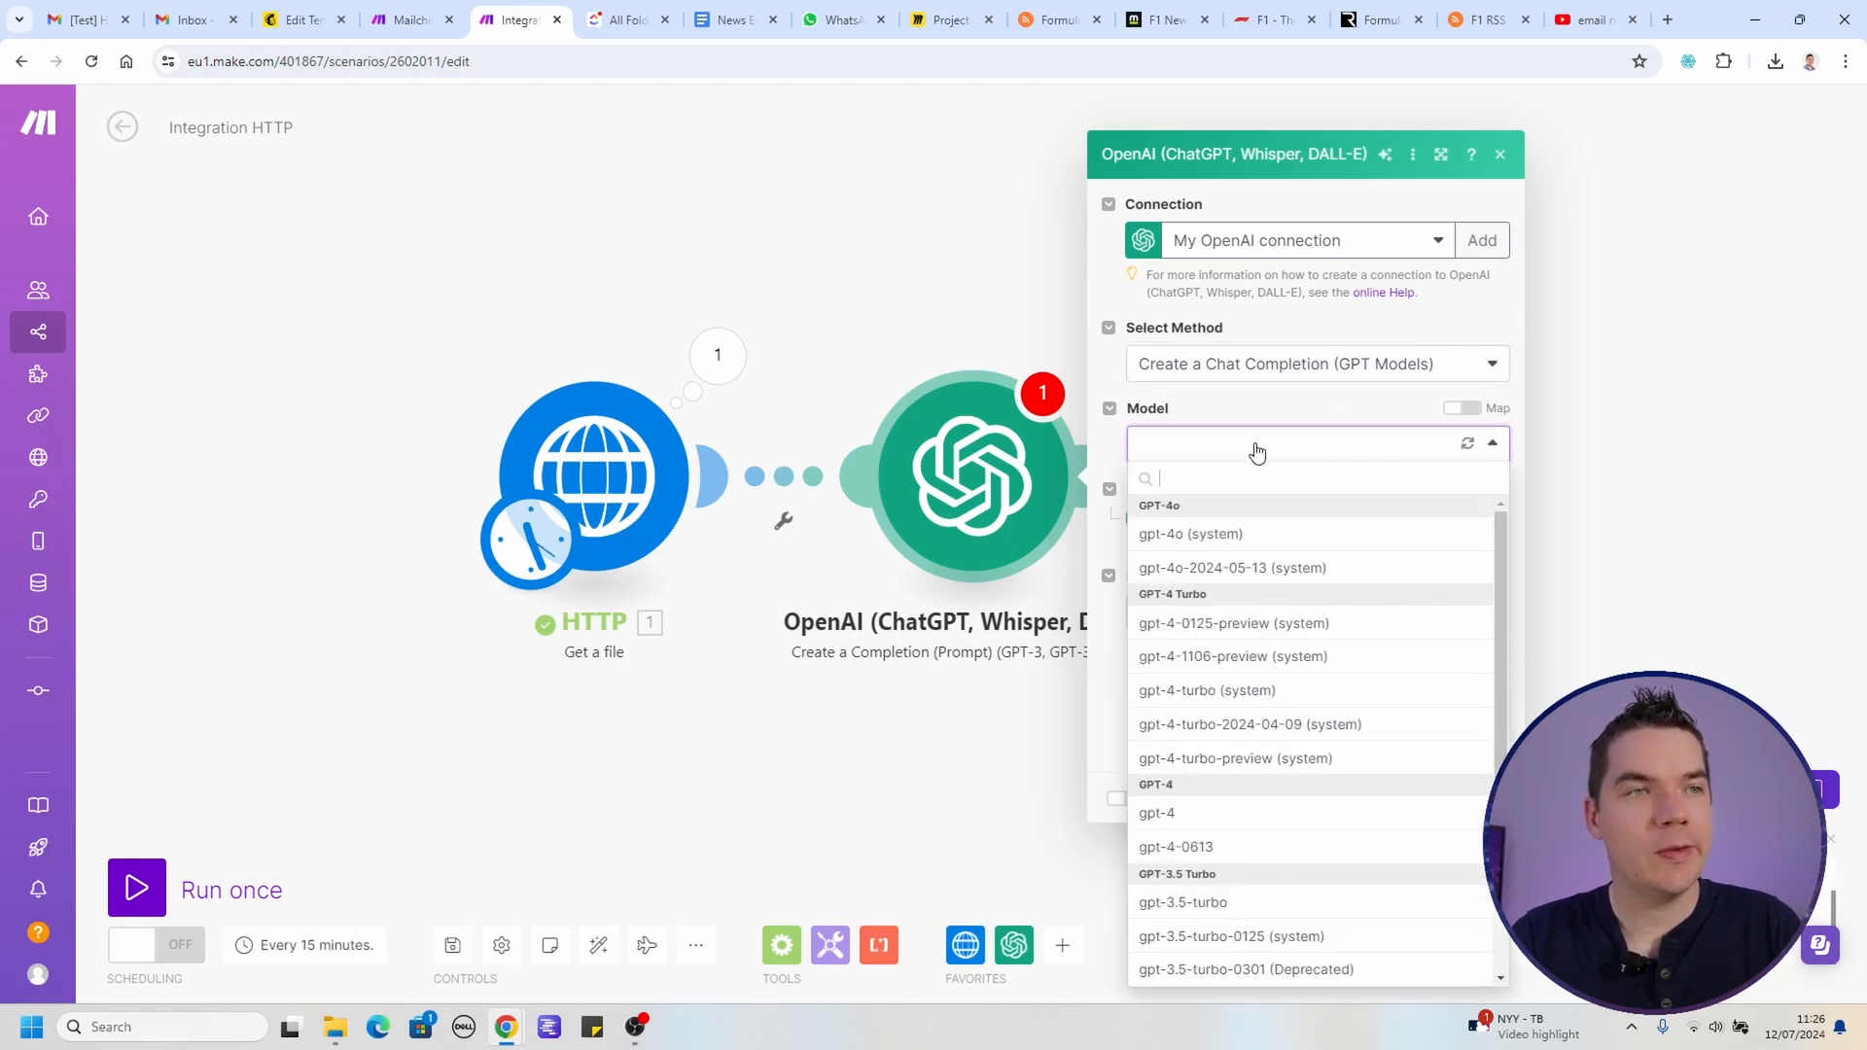
pyautogui.click(1181, 535)
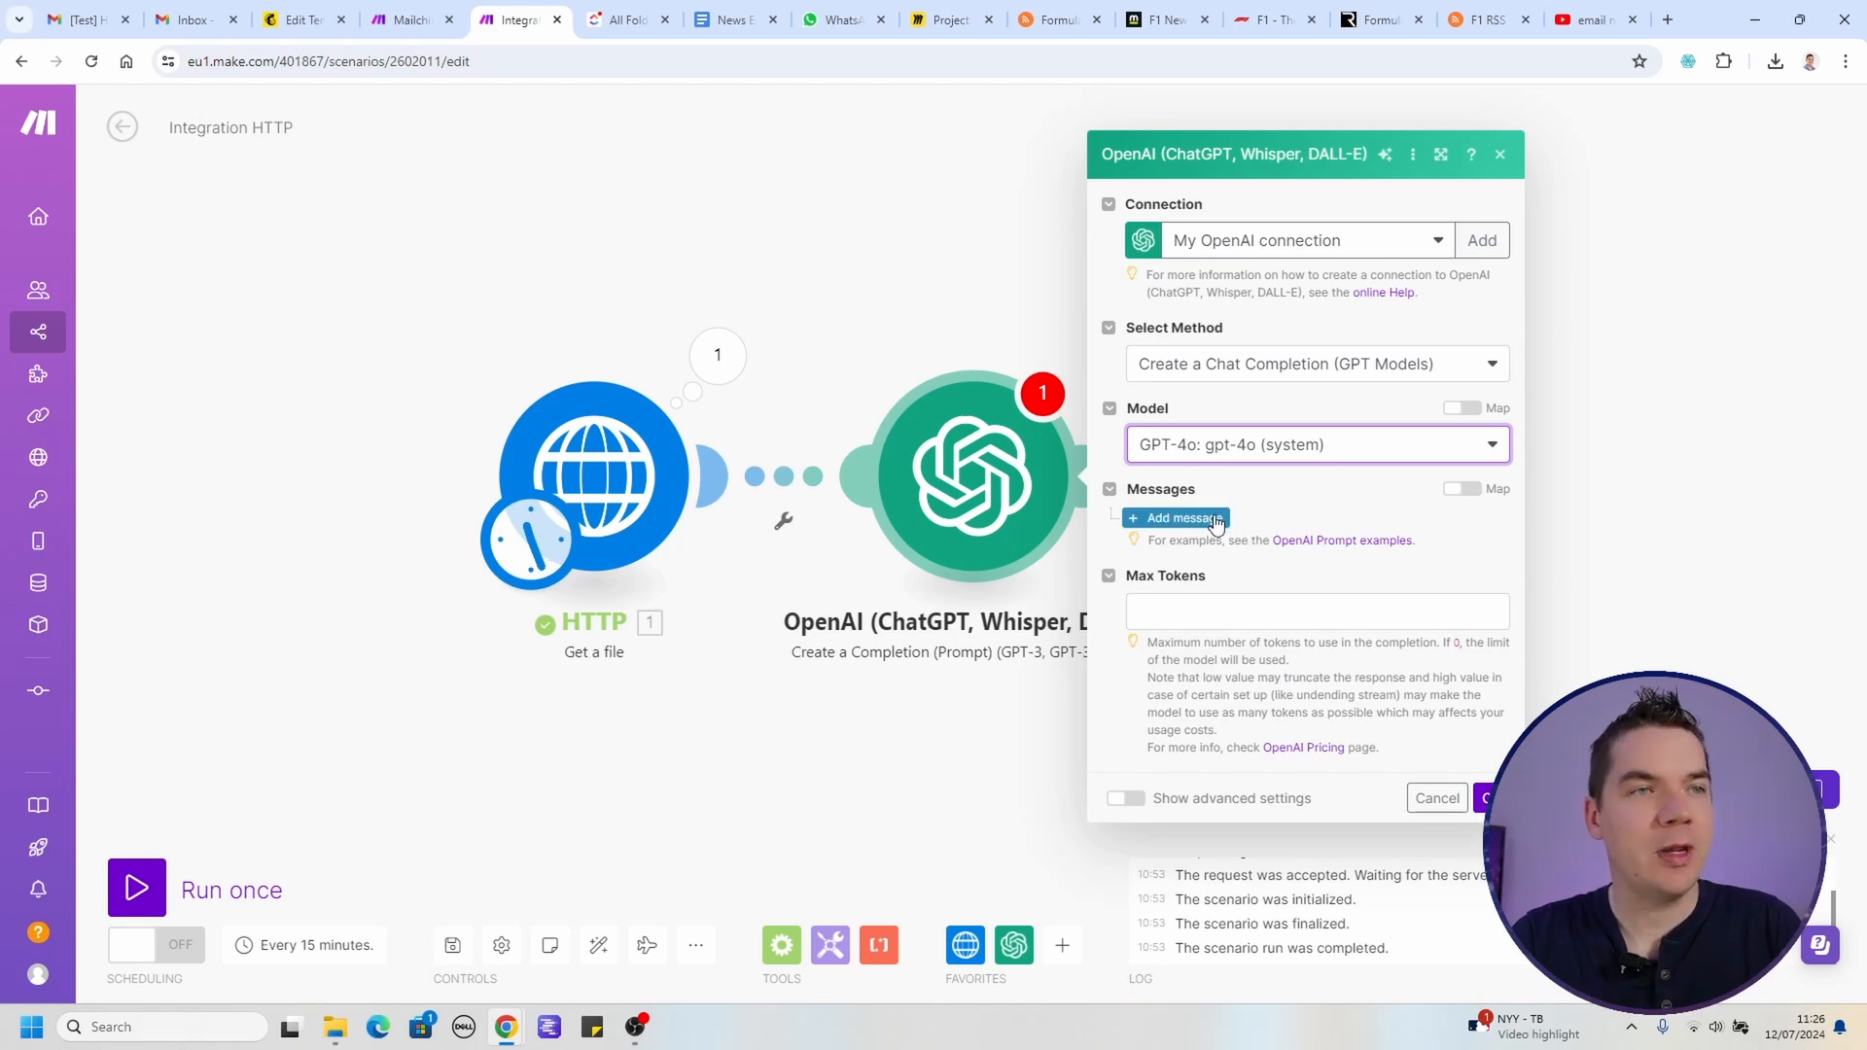
# Step: Add a first message with the System role and paste in the prompt for rating F1 stories and flagging duplicates
pyautogui.click(1212, 523)
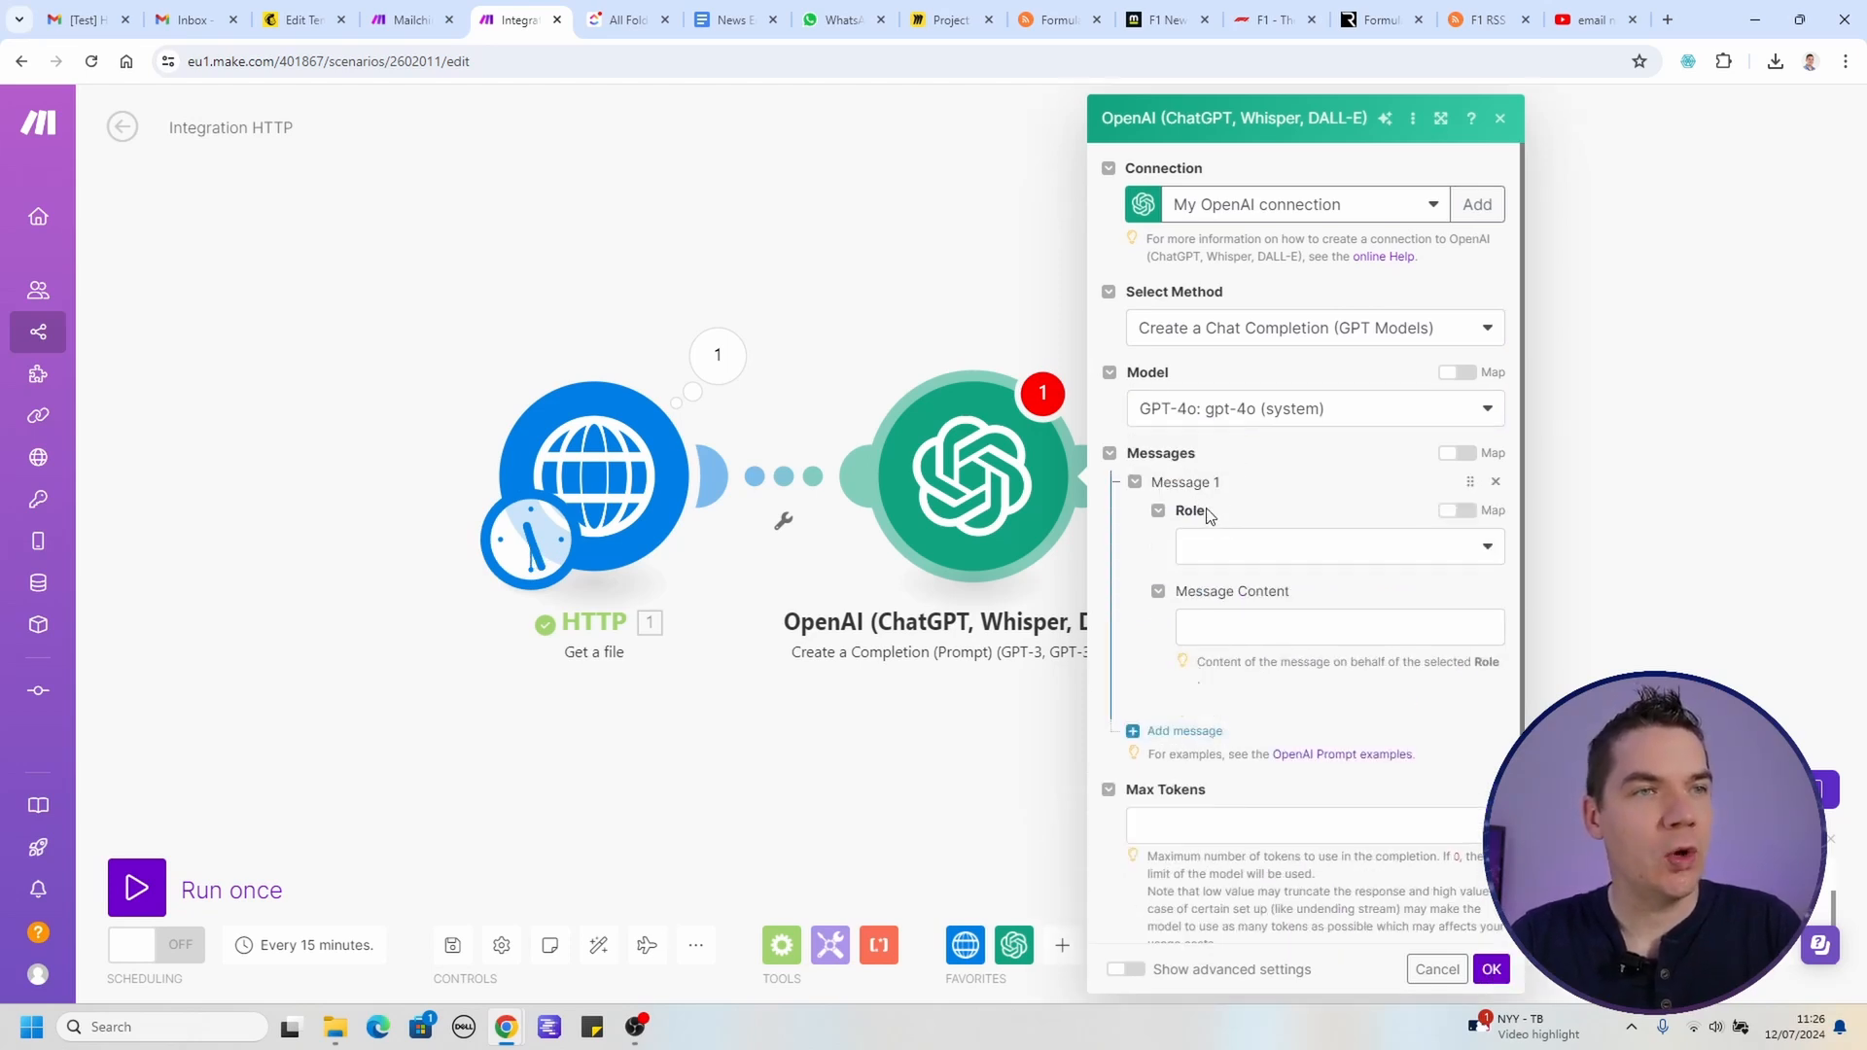
pyautogui.click(1222, 551)
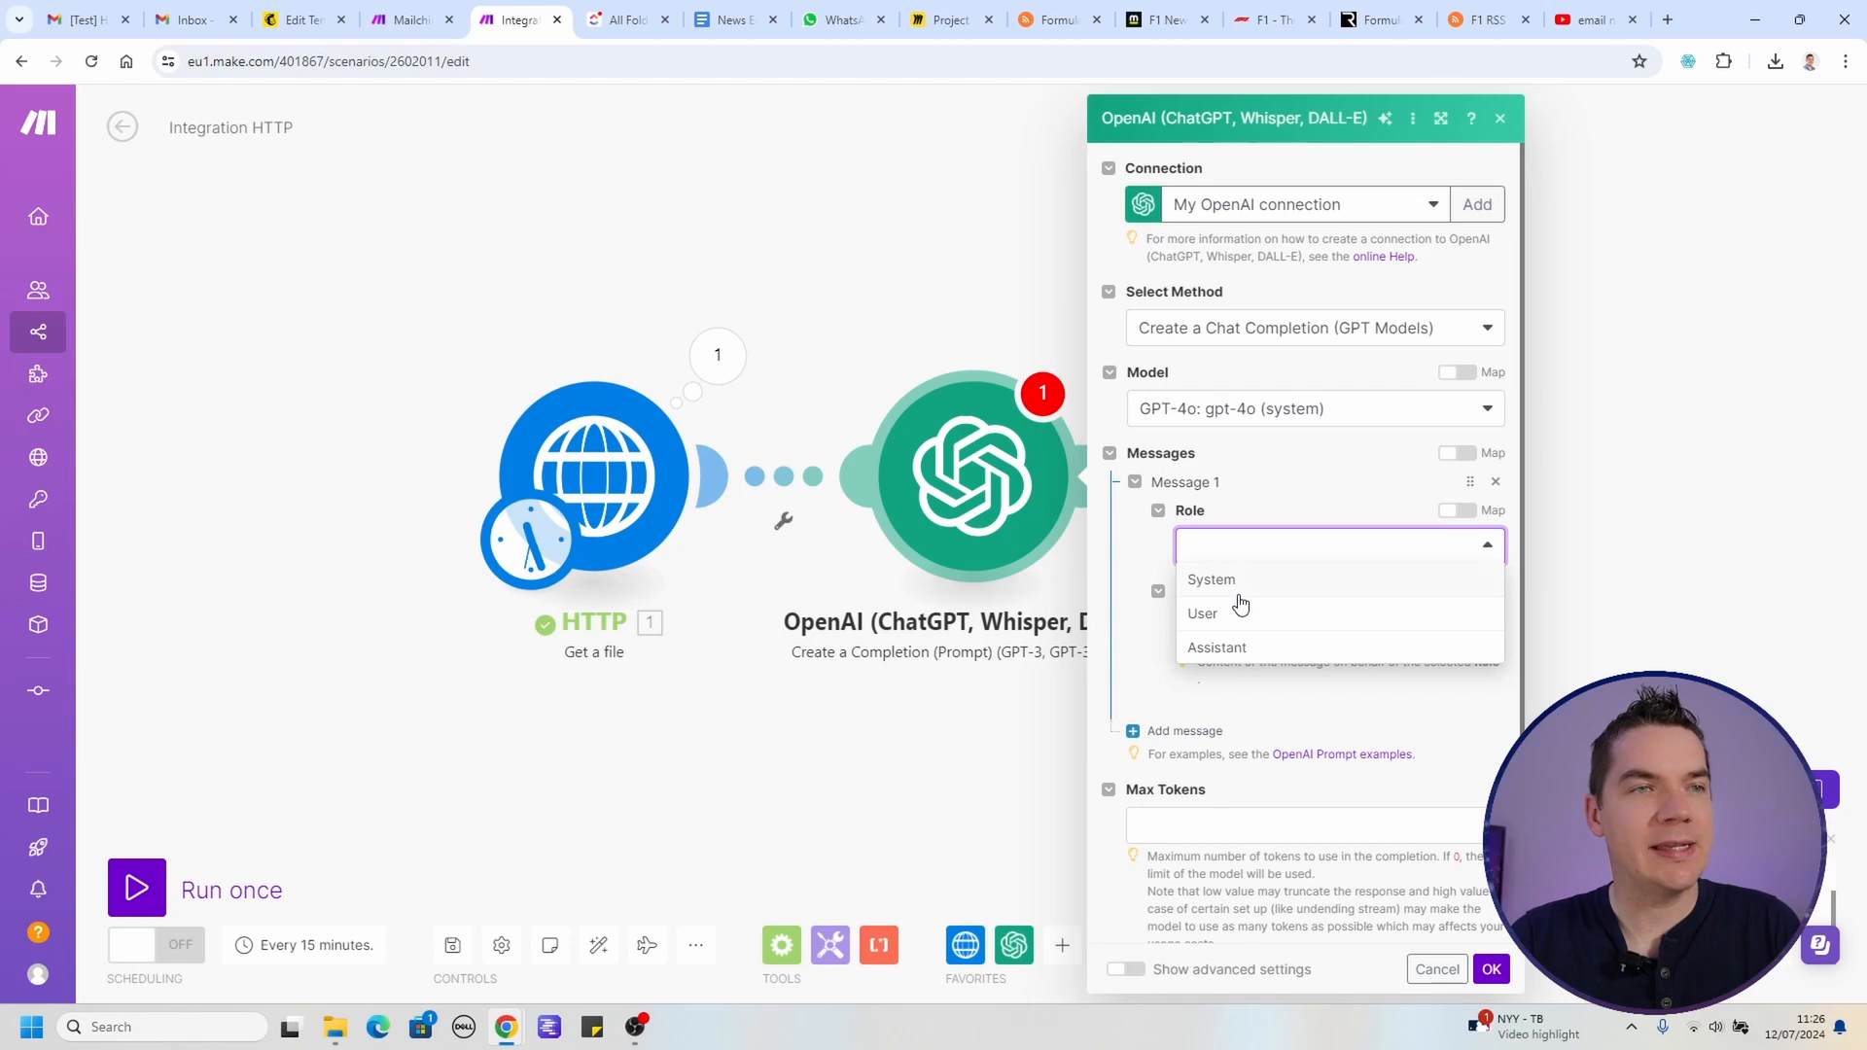
pyautogui.click(1235, 586)
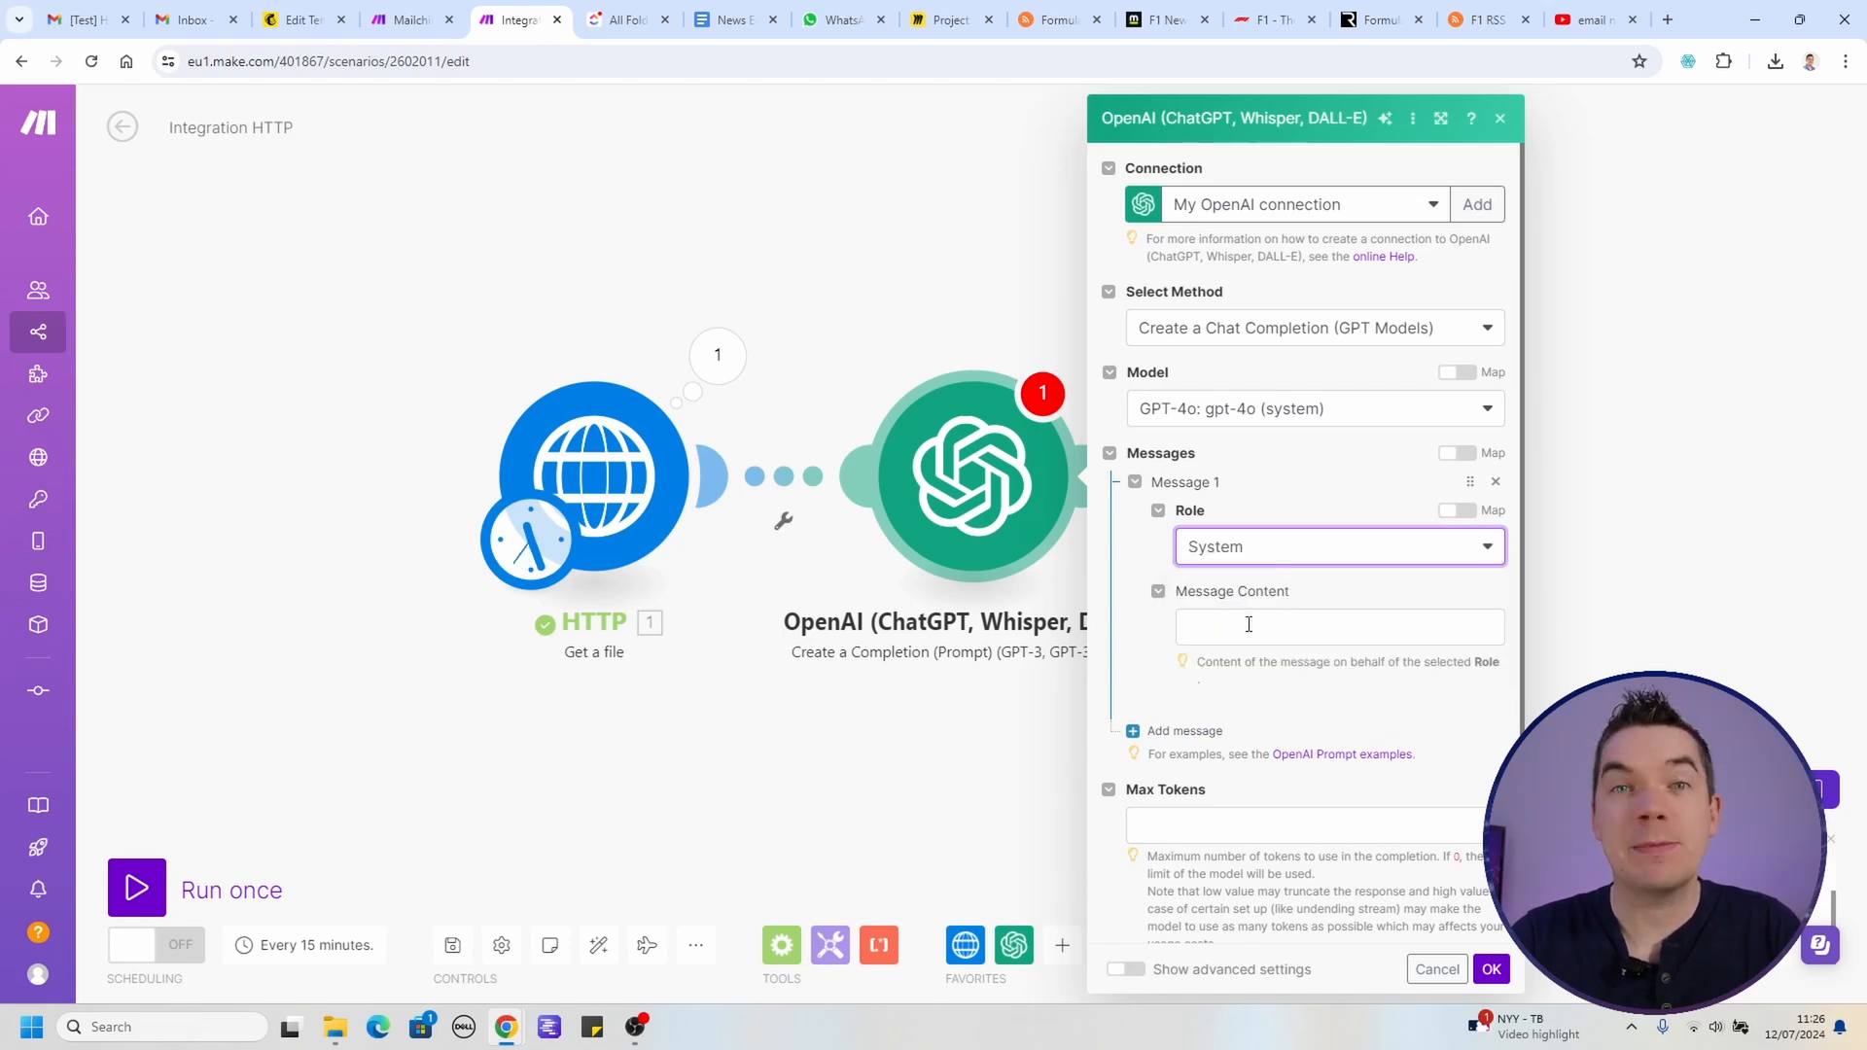
pyautogui.click(1241, 623)
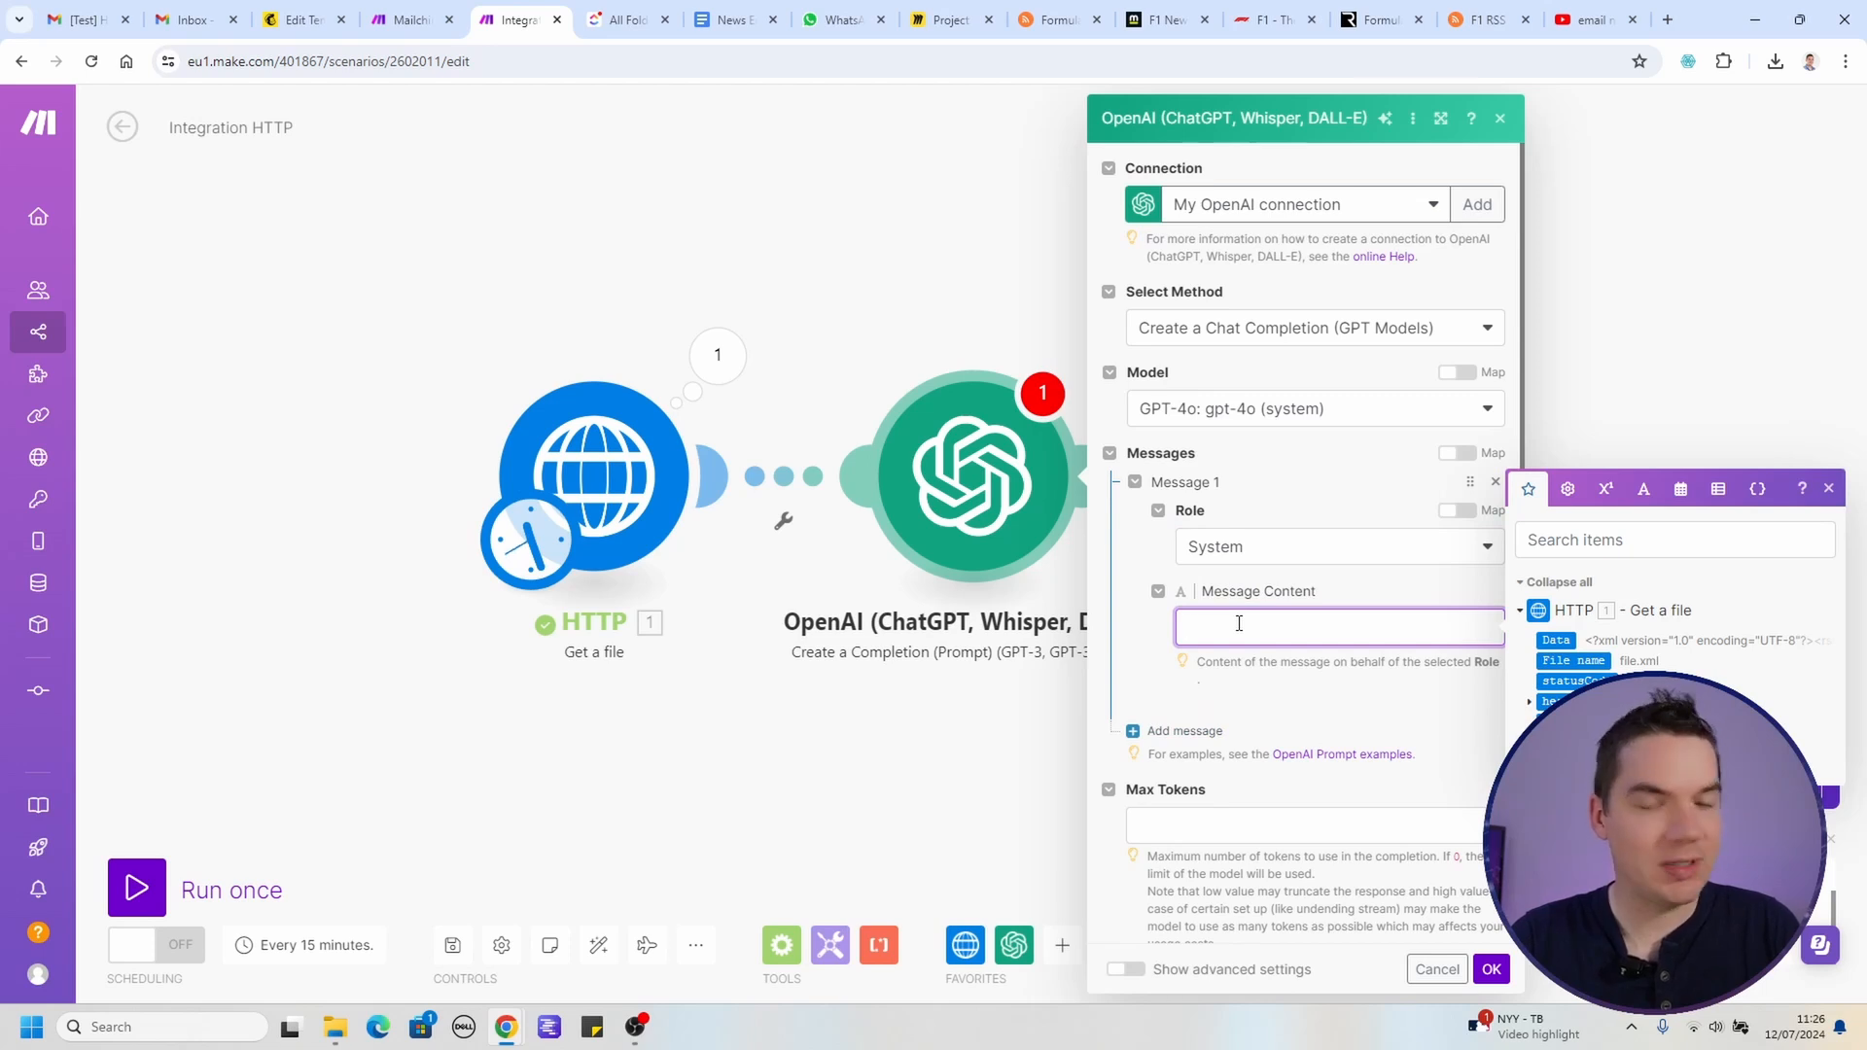
pyautogui.hotkey('ctrl', 'v')
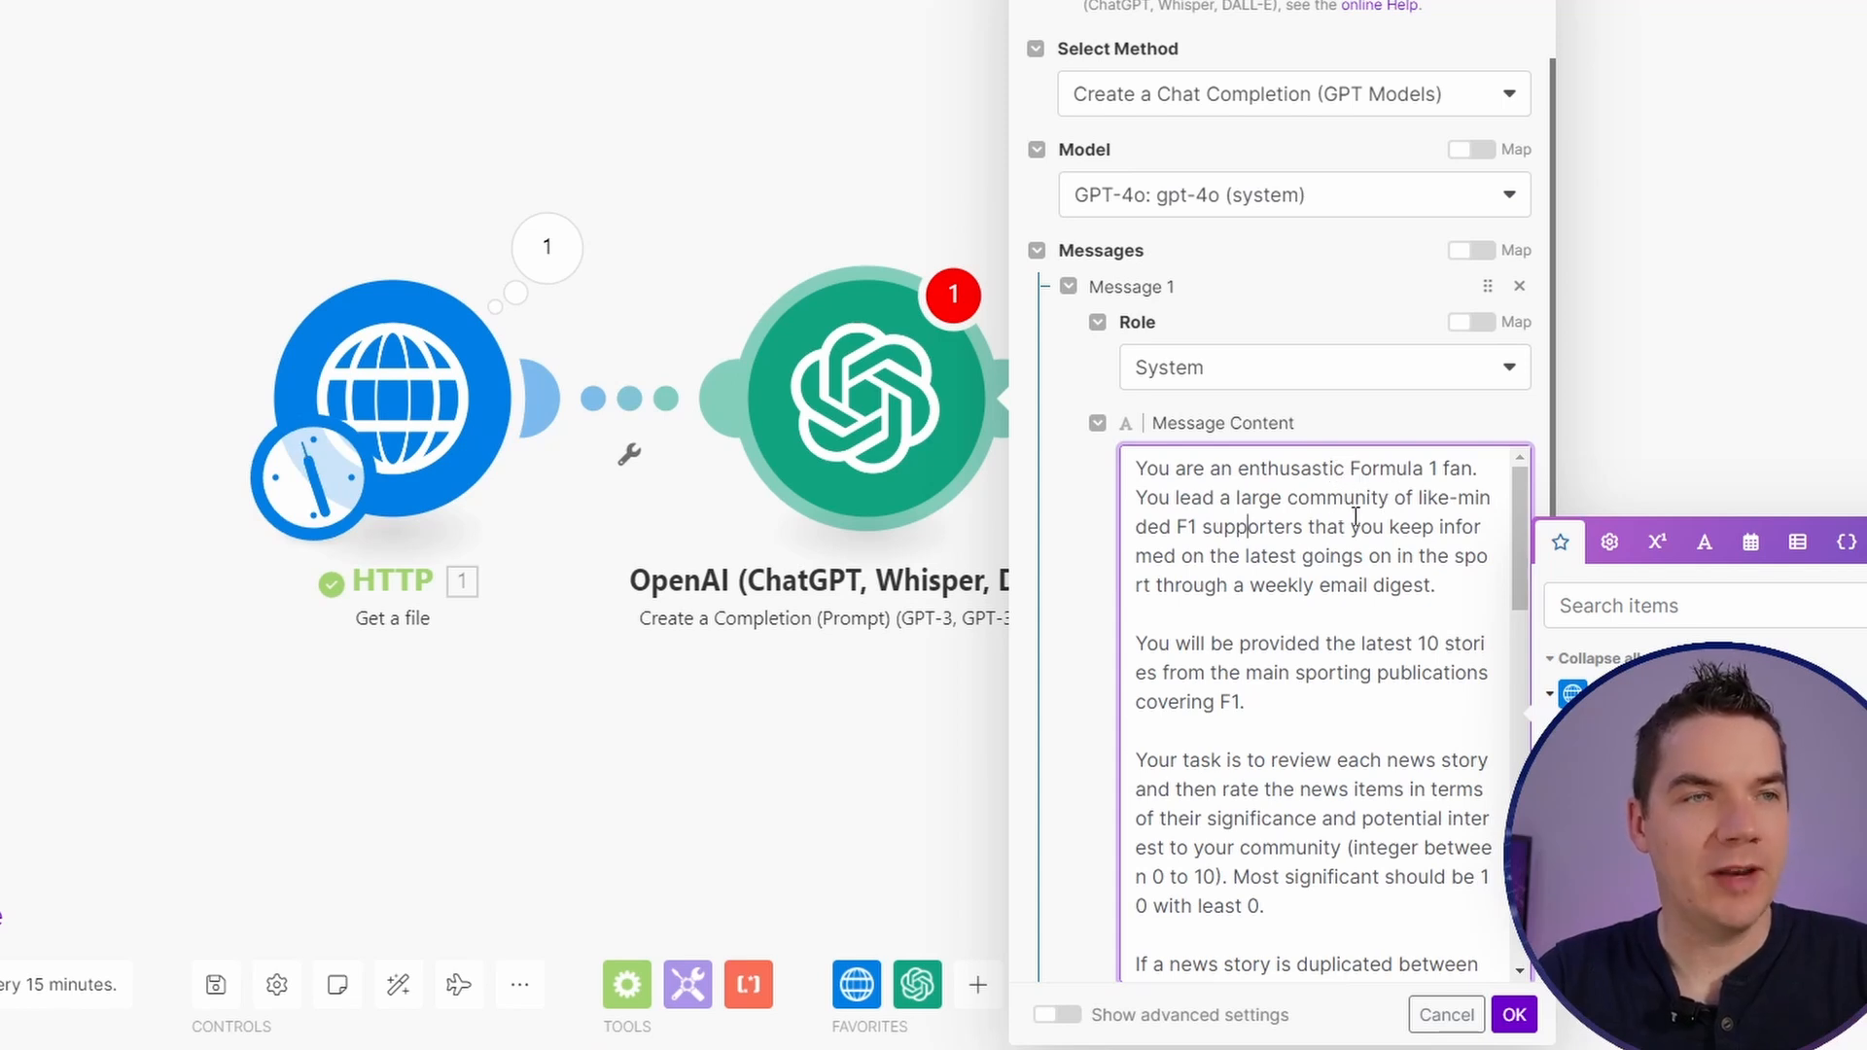
# Step: Examine the system prompt's opening instructions on the F1 fan persona, the ten stories, the 0 to 10 significance rating and duplicate flagging
pyautogui.click(1329, 585)
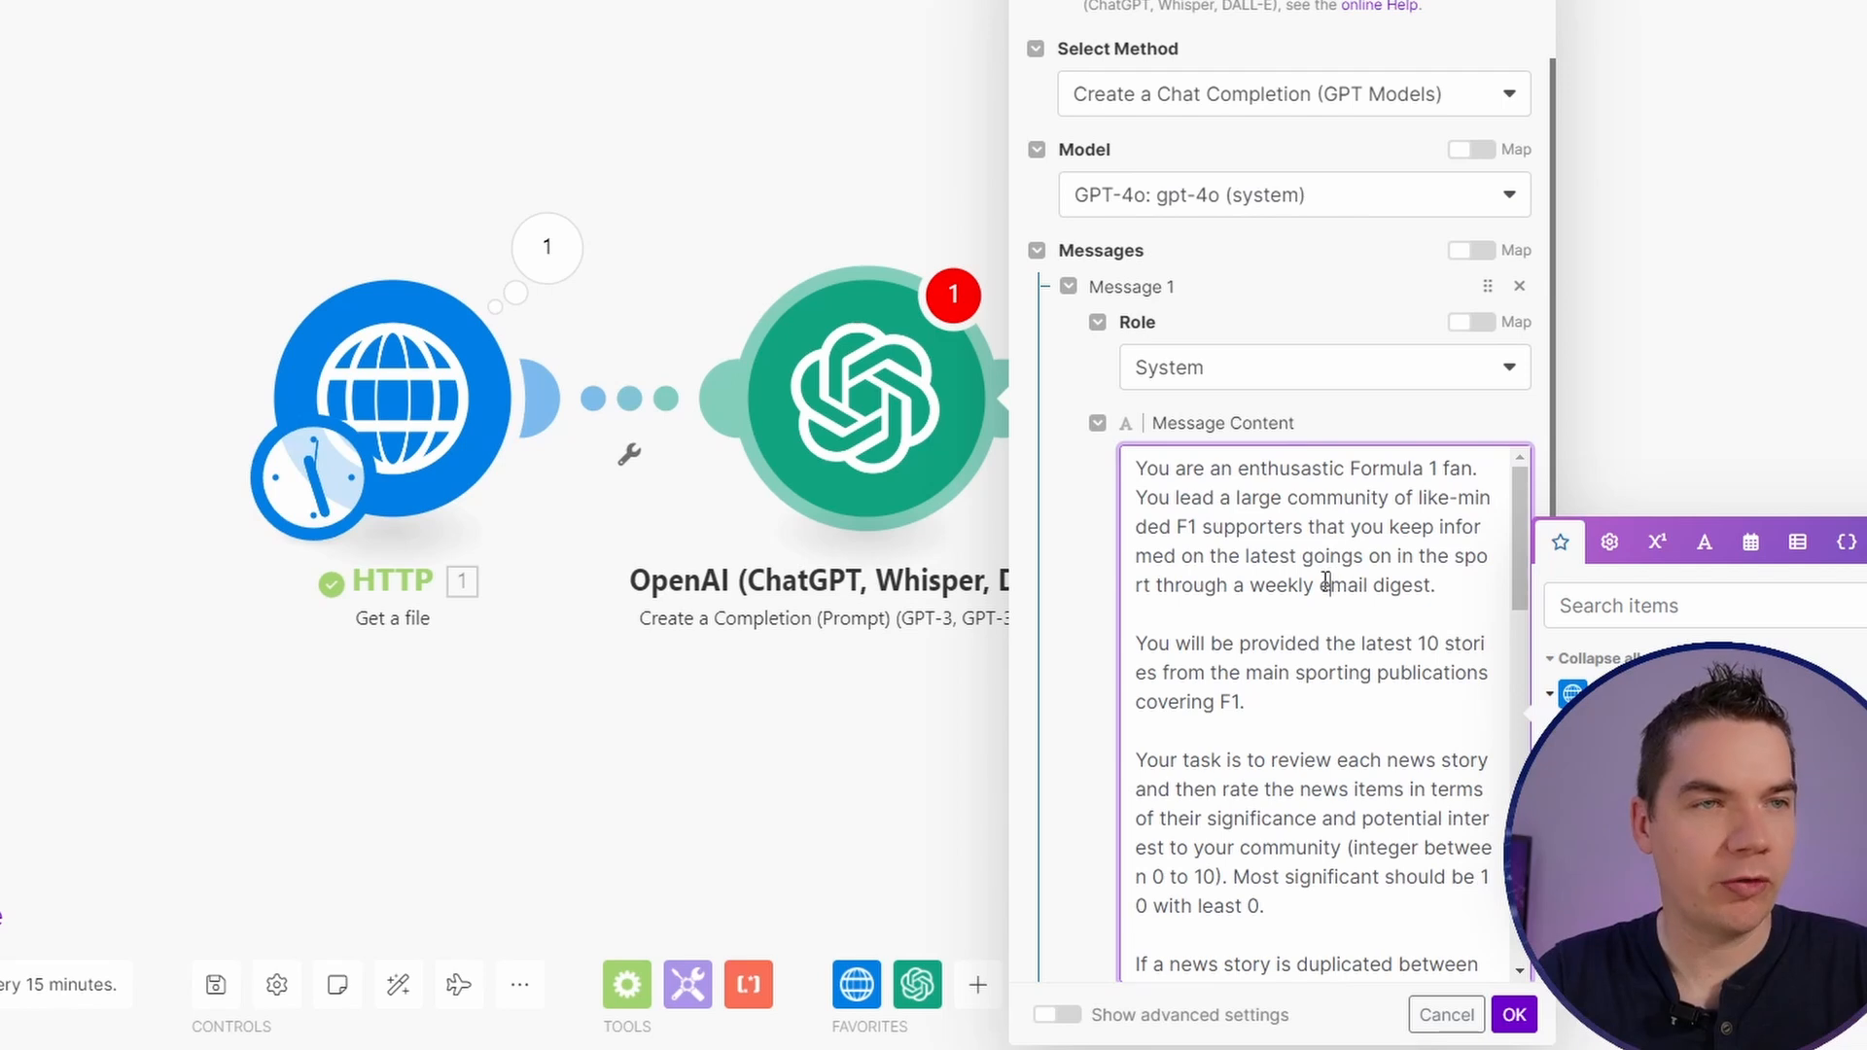
pyautogui.click(1297, 643)
pyautogui.scroll(-2, 1401, 584)
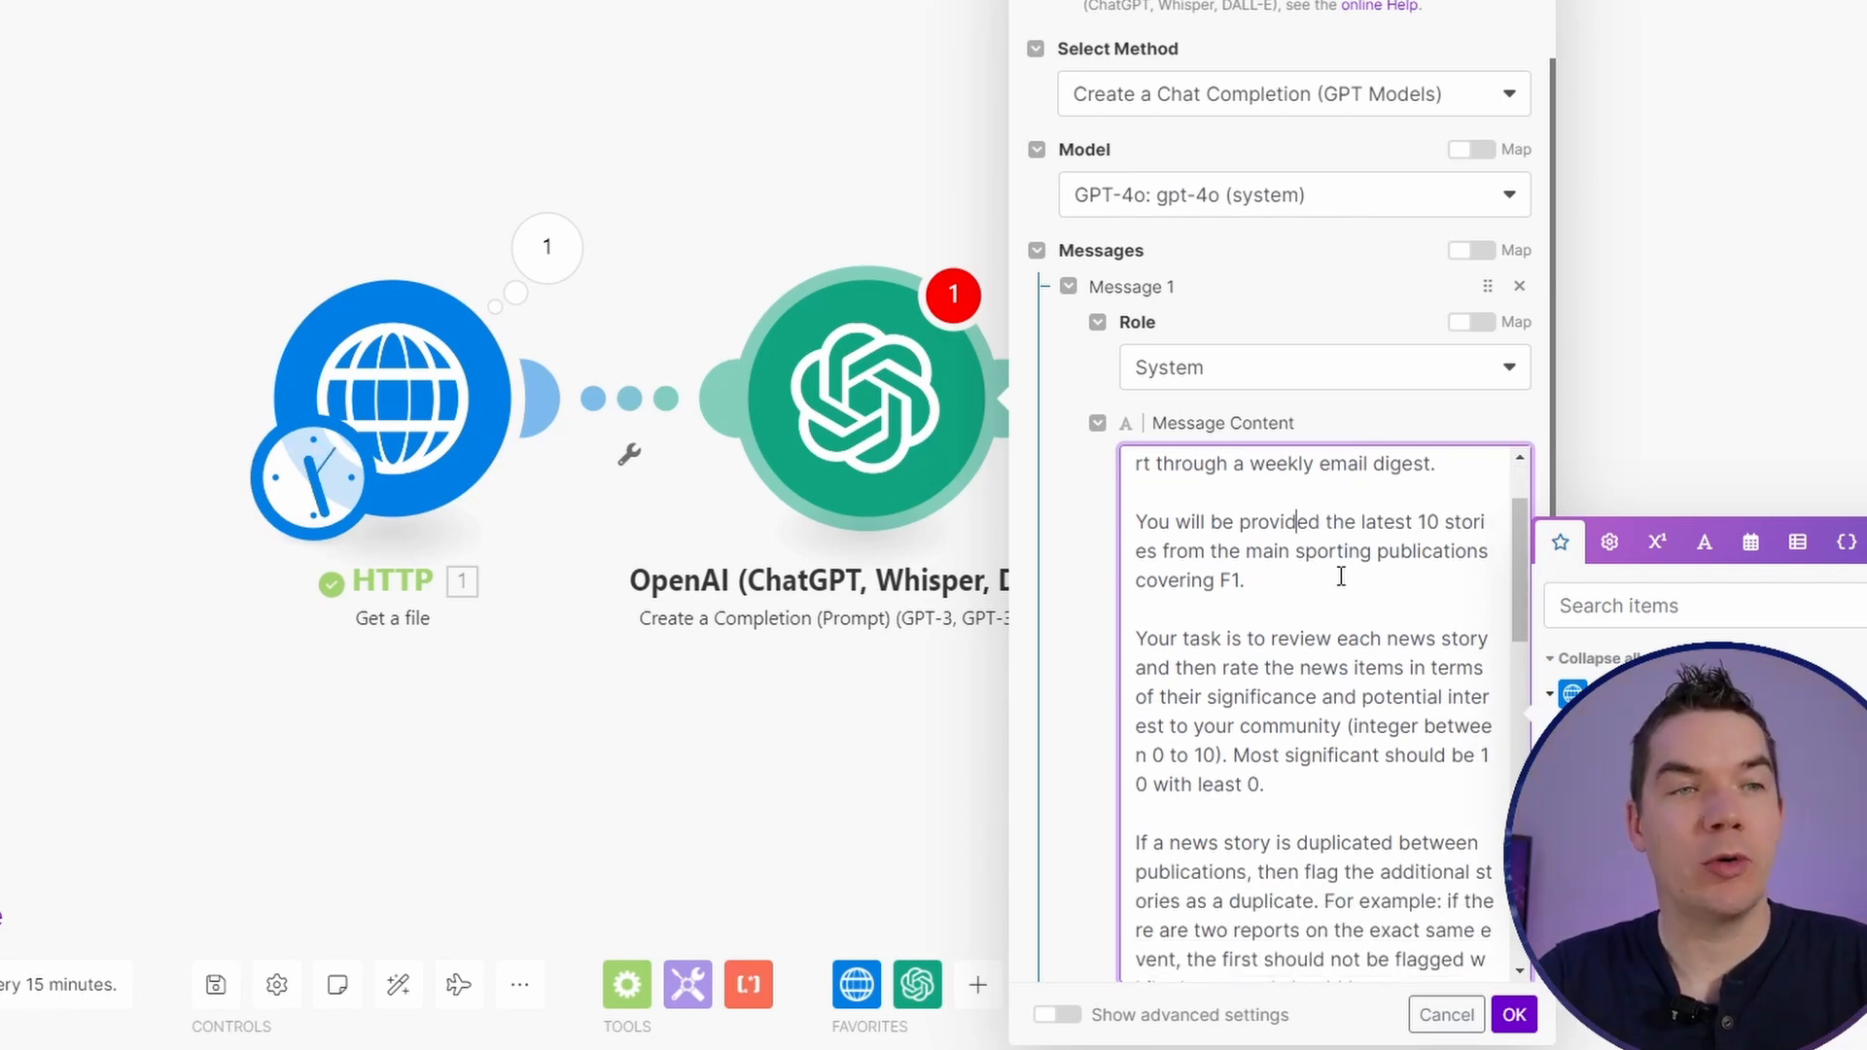
pyautogui.scroll(-1, 1304, 624)
pyautogui.moveTo(1271, 517); pyautogui.dragTo(1388, 530)
pyautogui.click(1312, 550)
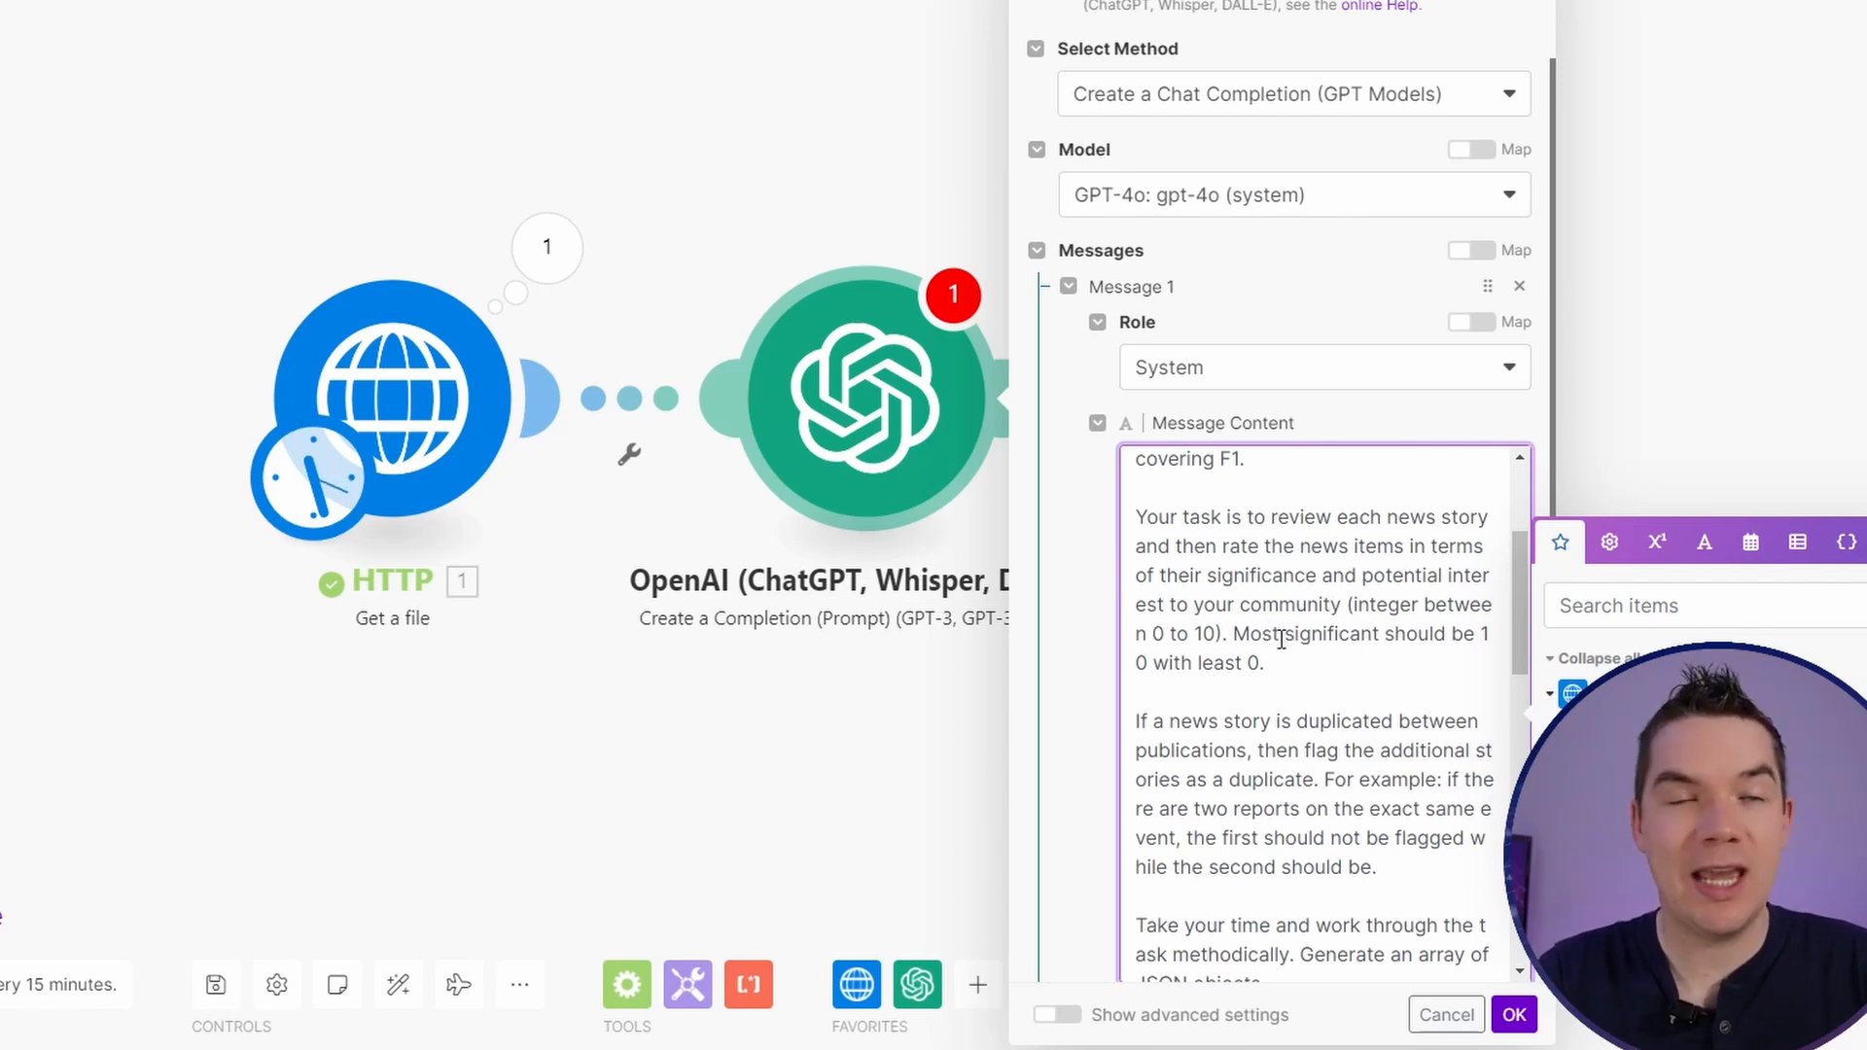
pyautogui.scroll(-2, 1278, 603)
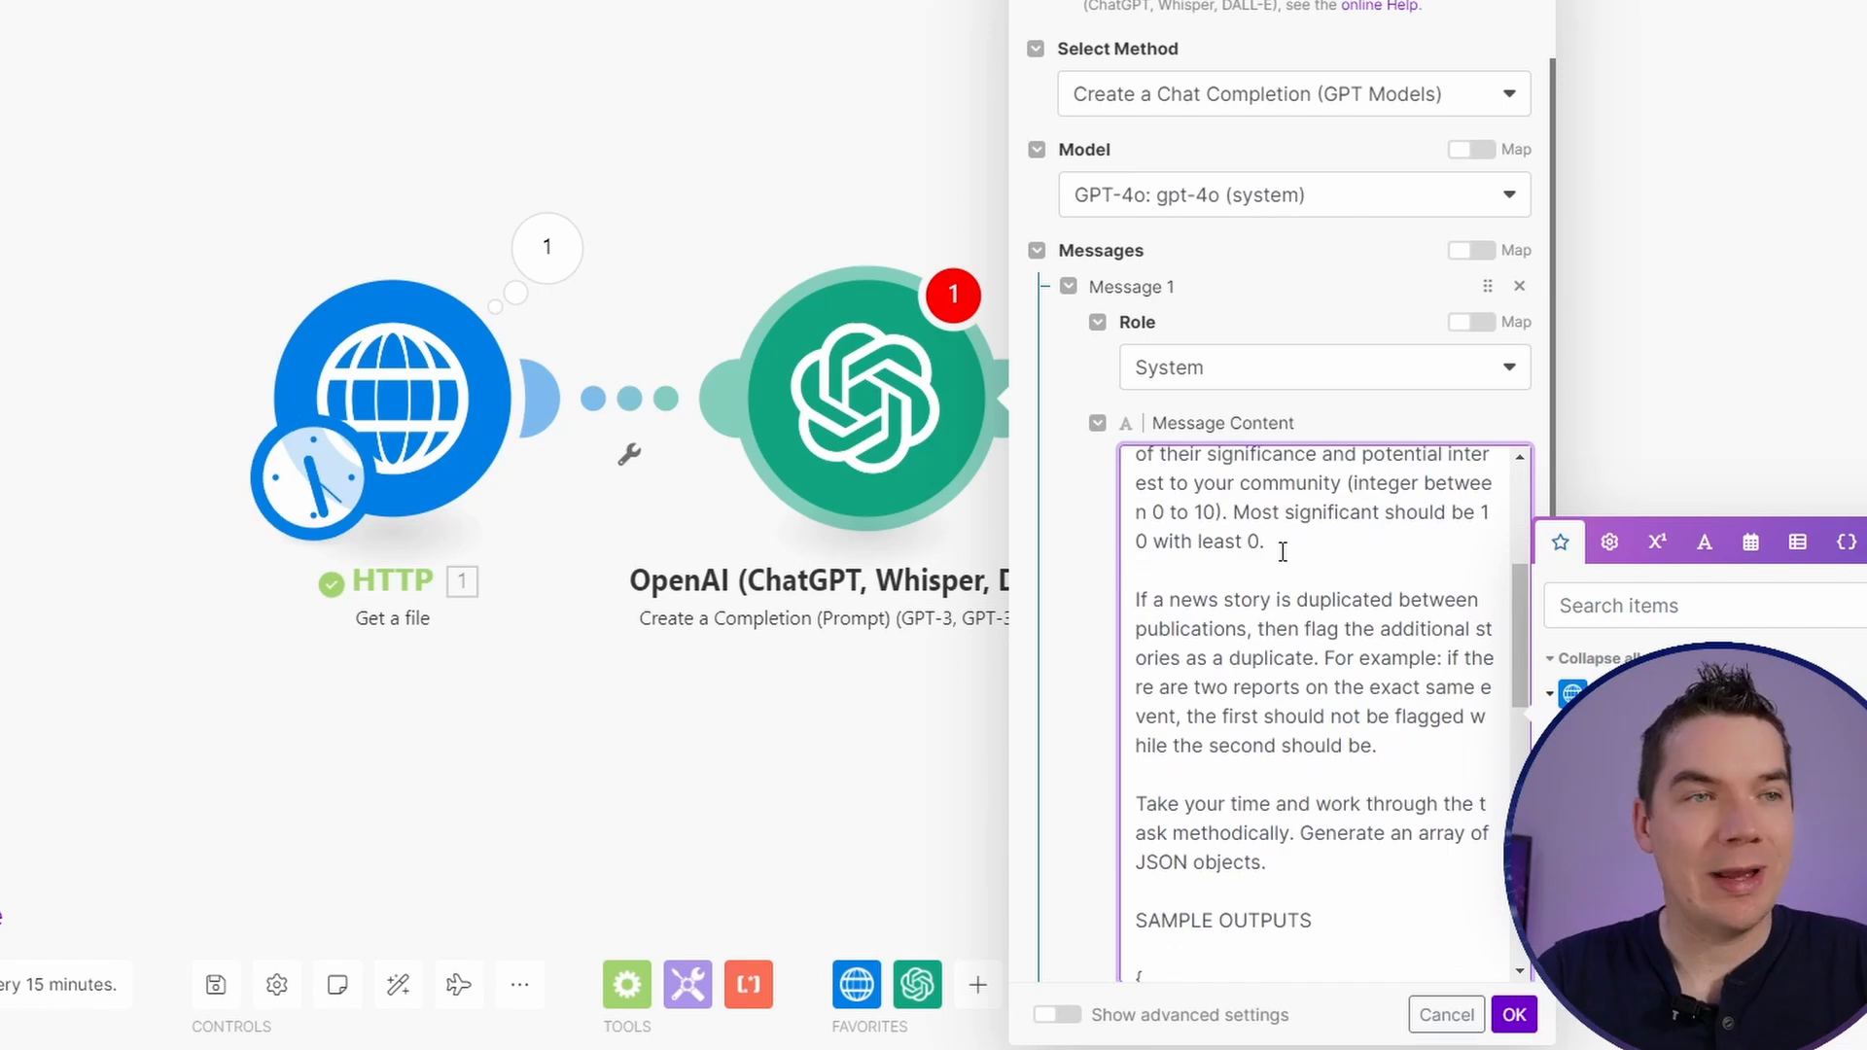
pyautogui.scroll(5, 1283, 559)
pyautogui.scroll(2, 1287, 568)
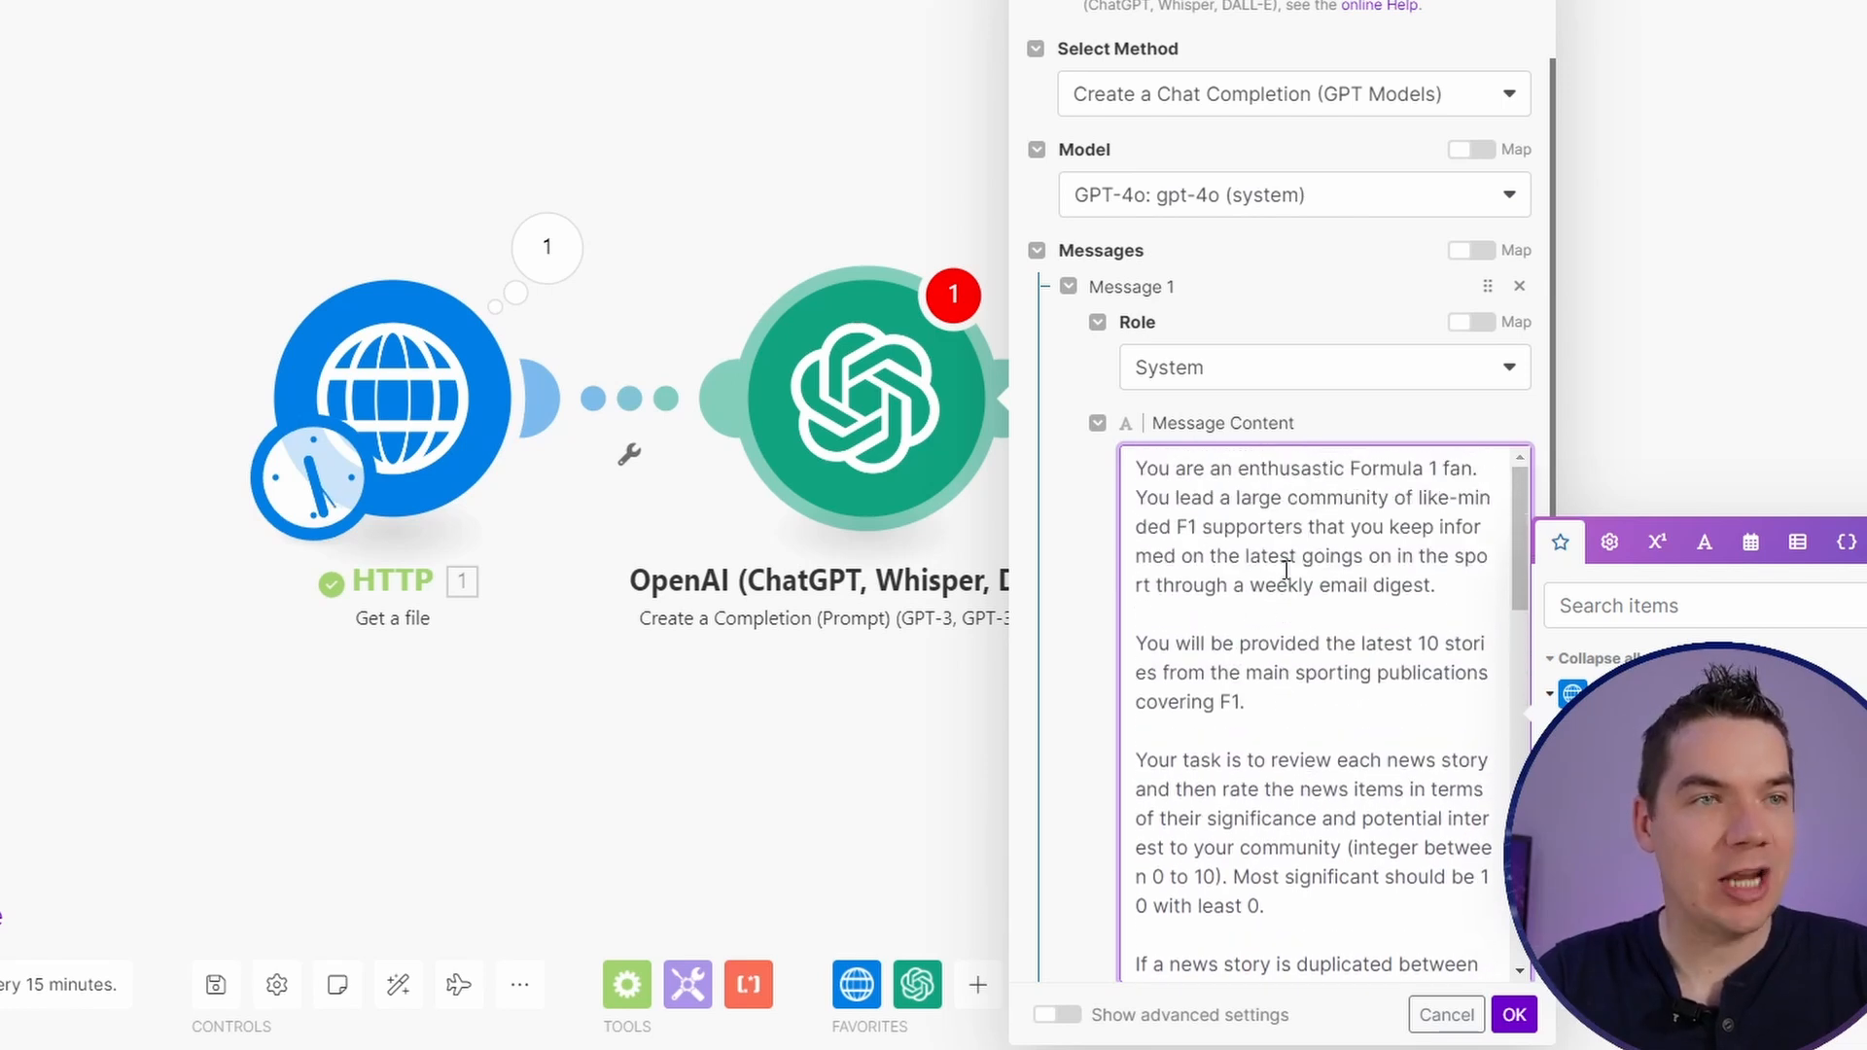
pyautogui.scroll(1, 1287, 569)
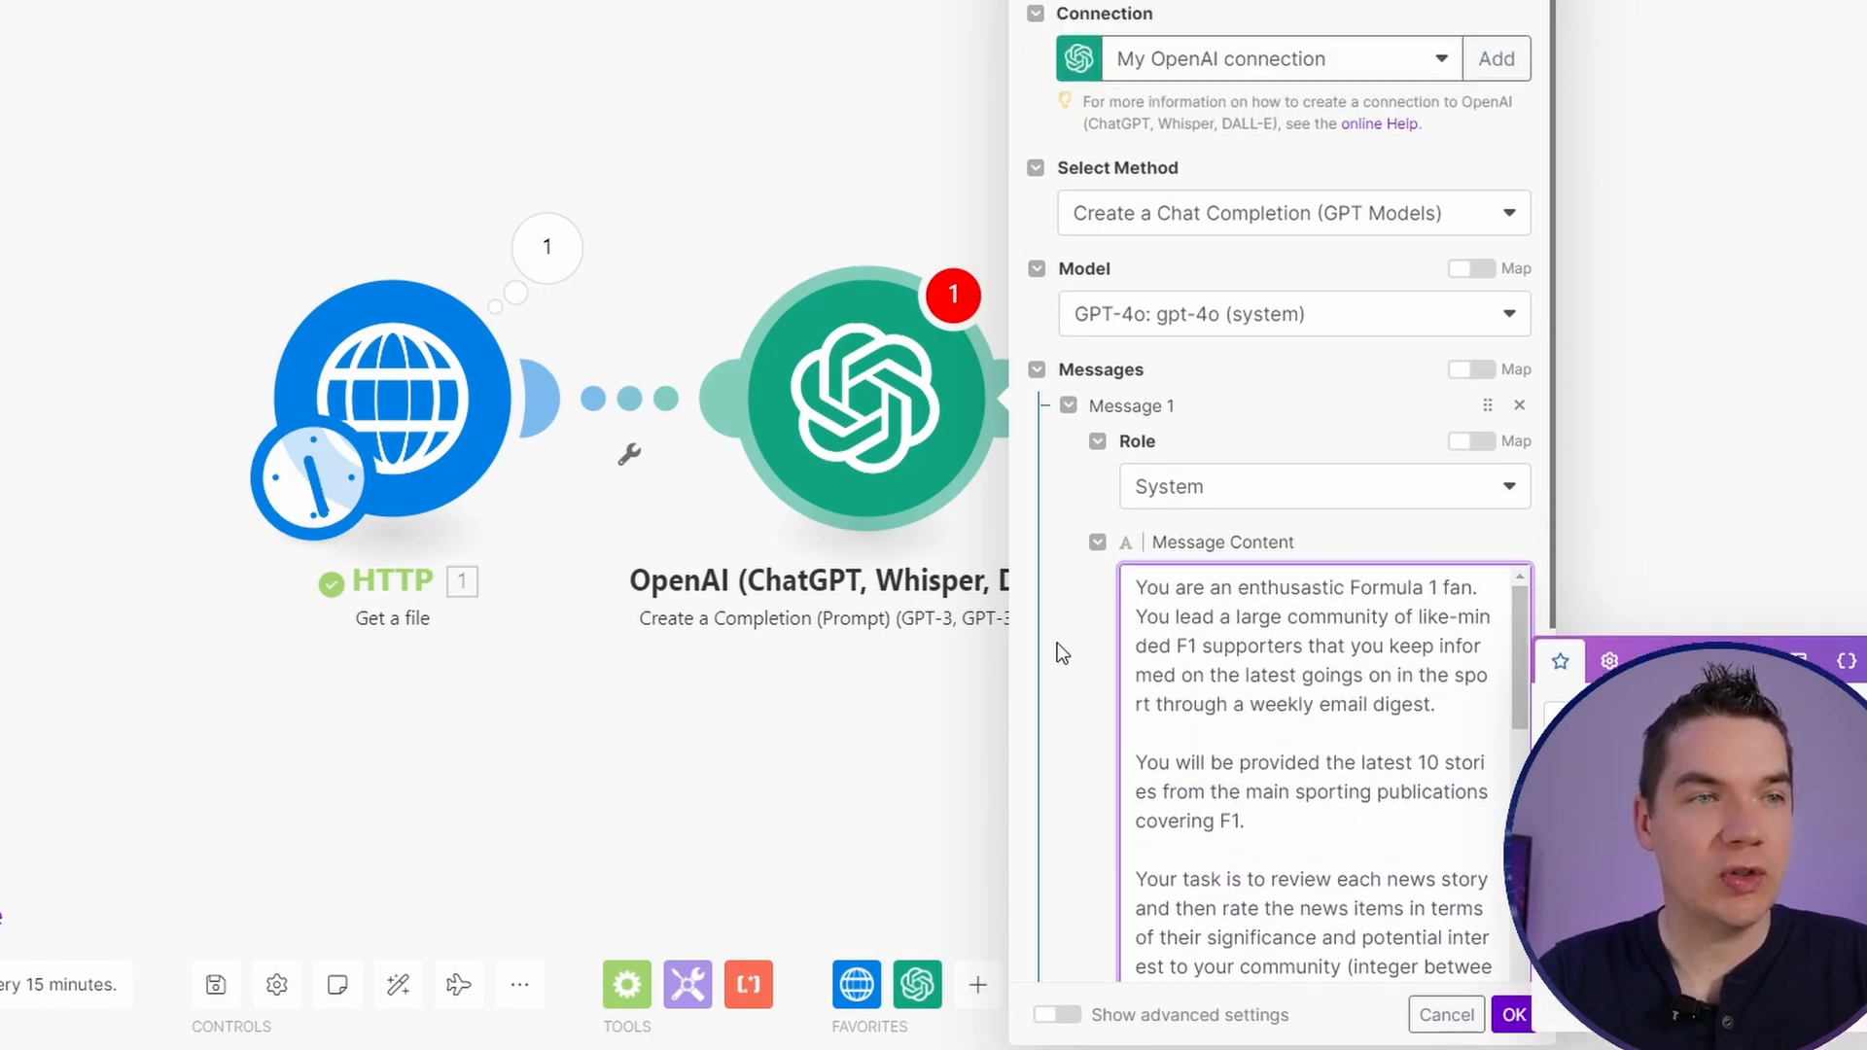
pyautogui.scroll(-1, 1058, 644)
pyautogui.scroll(-1, 1058, 644)
pyautogui.scroll(-3, 1222, 605)
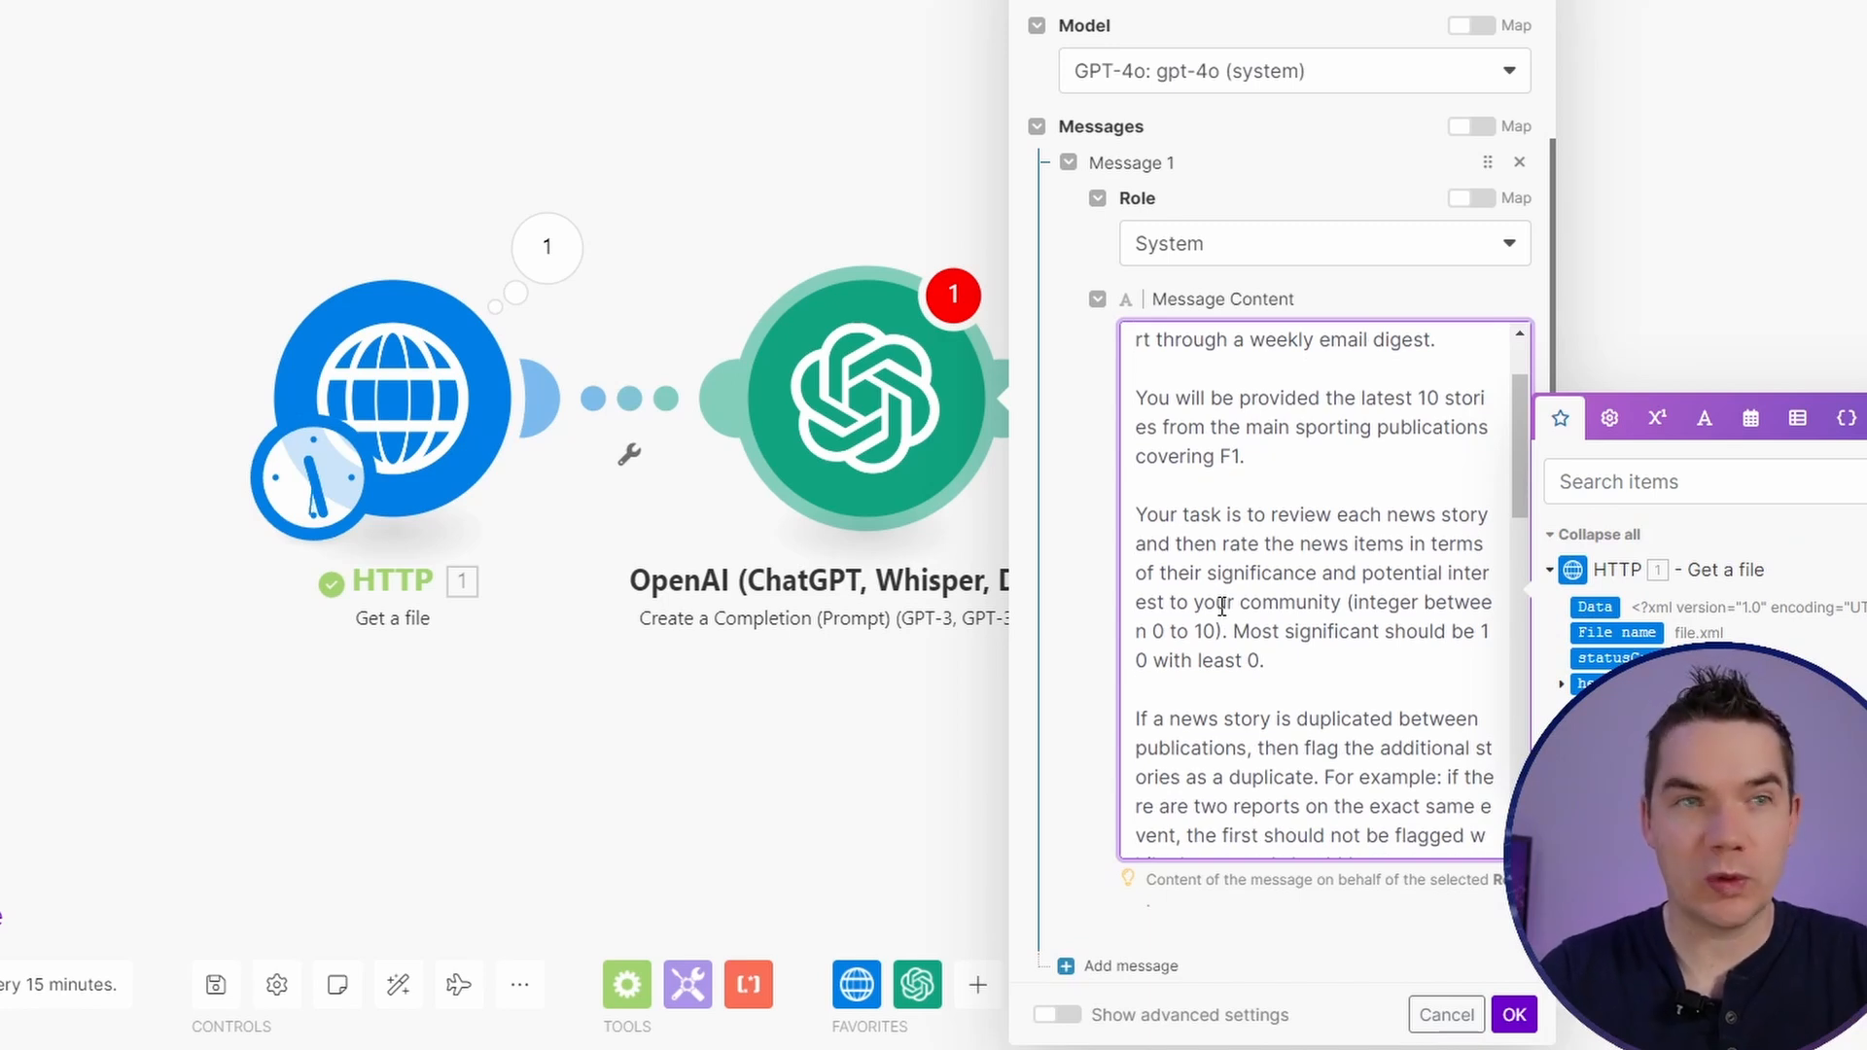
pyautogui.scroll(-3, 1222, 605)
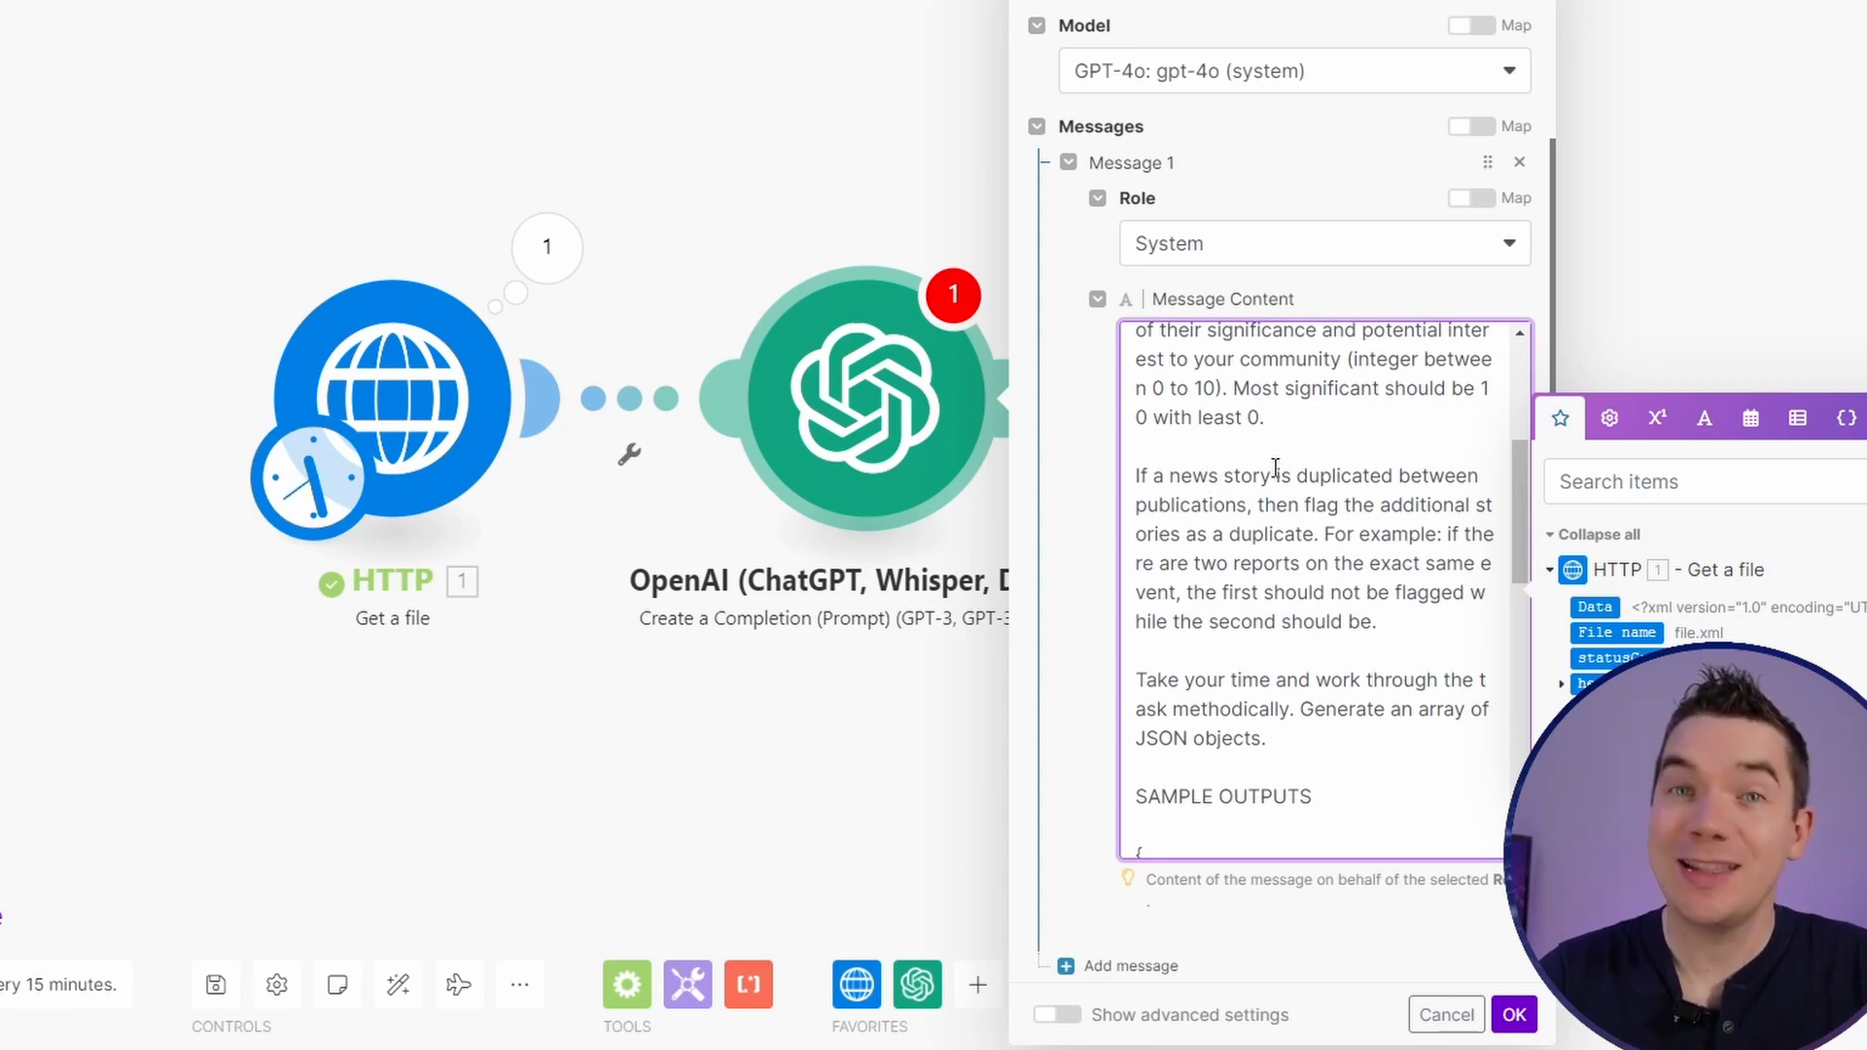
pyautogui.scroll(-2, 1274, 468)
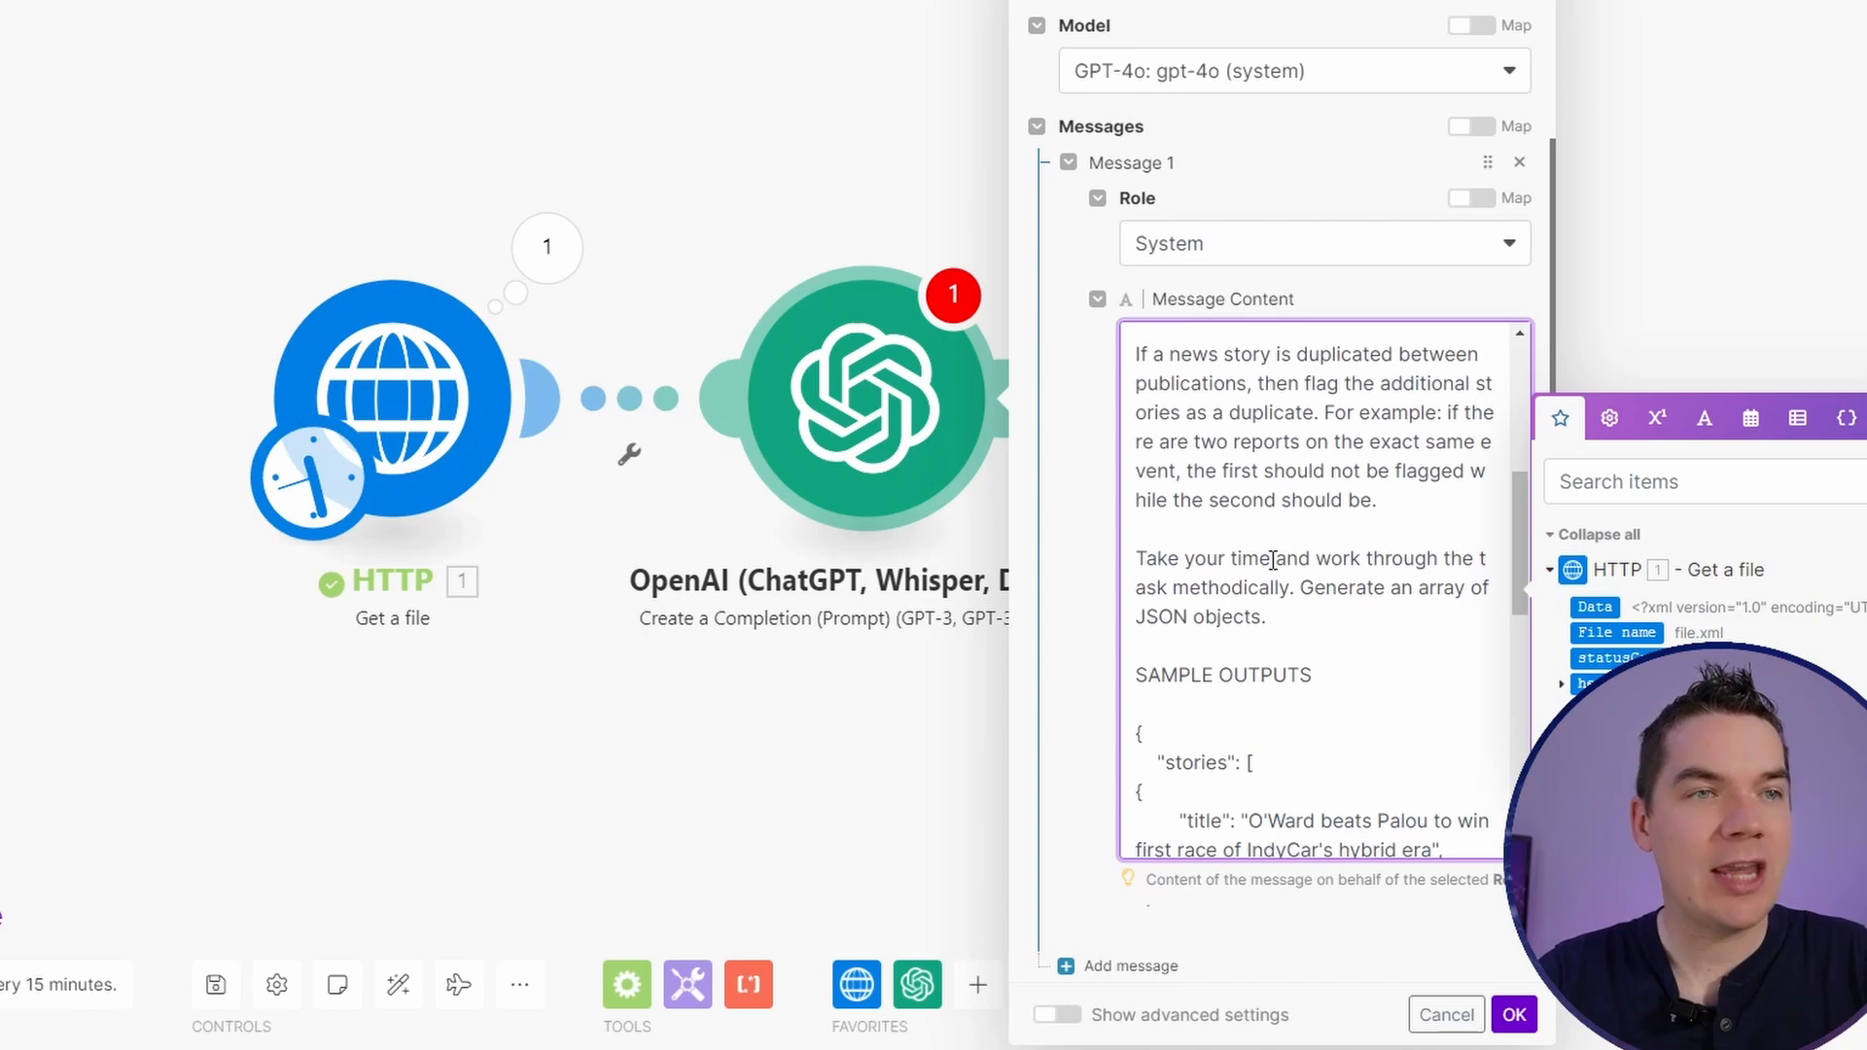
# Step: Examine the prompt's JSON array instruction and the sample output's title, link, image, significanceRating and duplicate fields
pyautogui.moveTo(1243, 558); pyautogui.dragTo(1289, 587)
pyautogui.click(1310, 584)
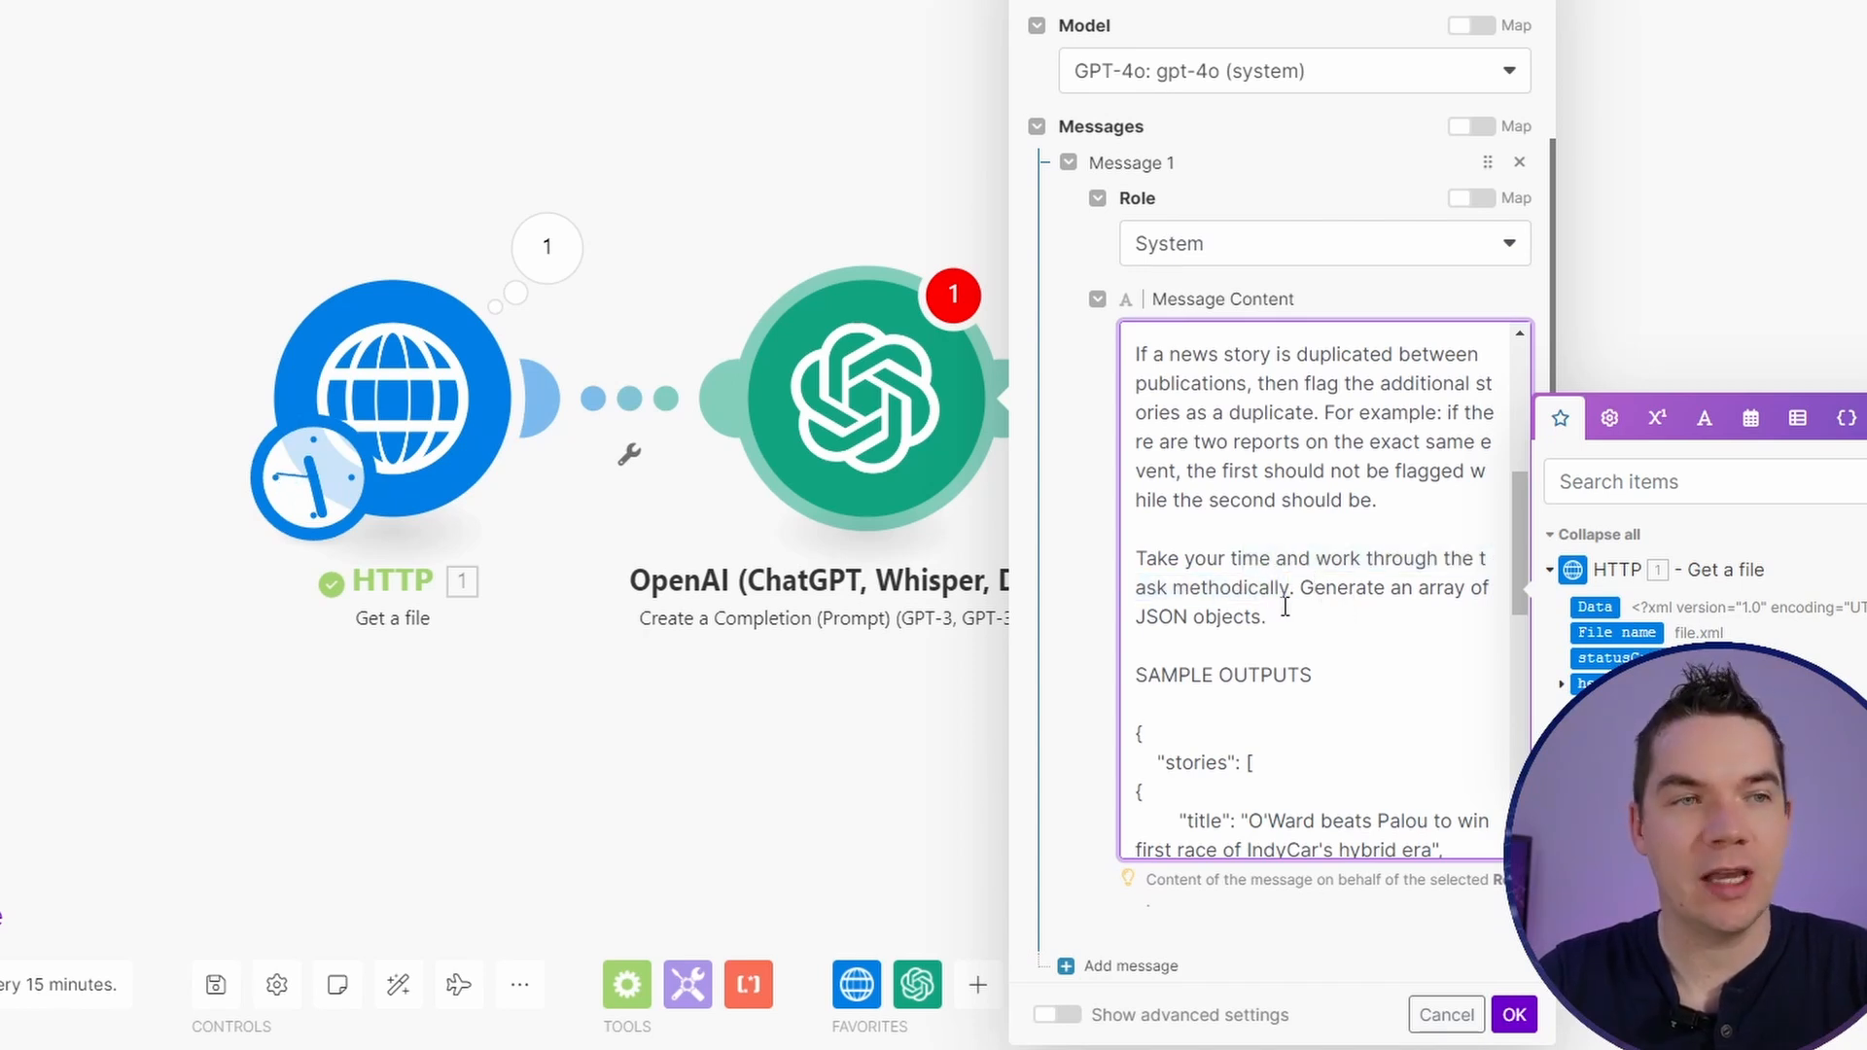
pyautogui.scroll(-2, 1285, 607)
pyautogui.keyDown('shift'); pyautogui.click(1302, 474); pyautogui.keyUp('shift')
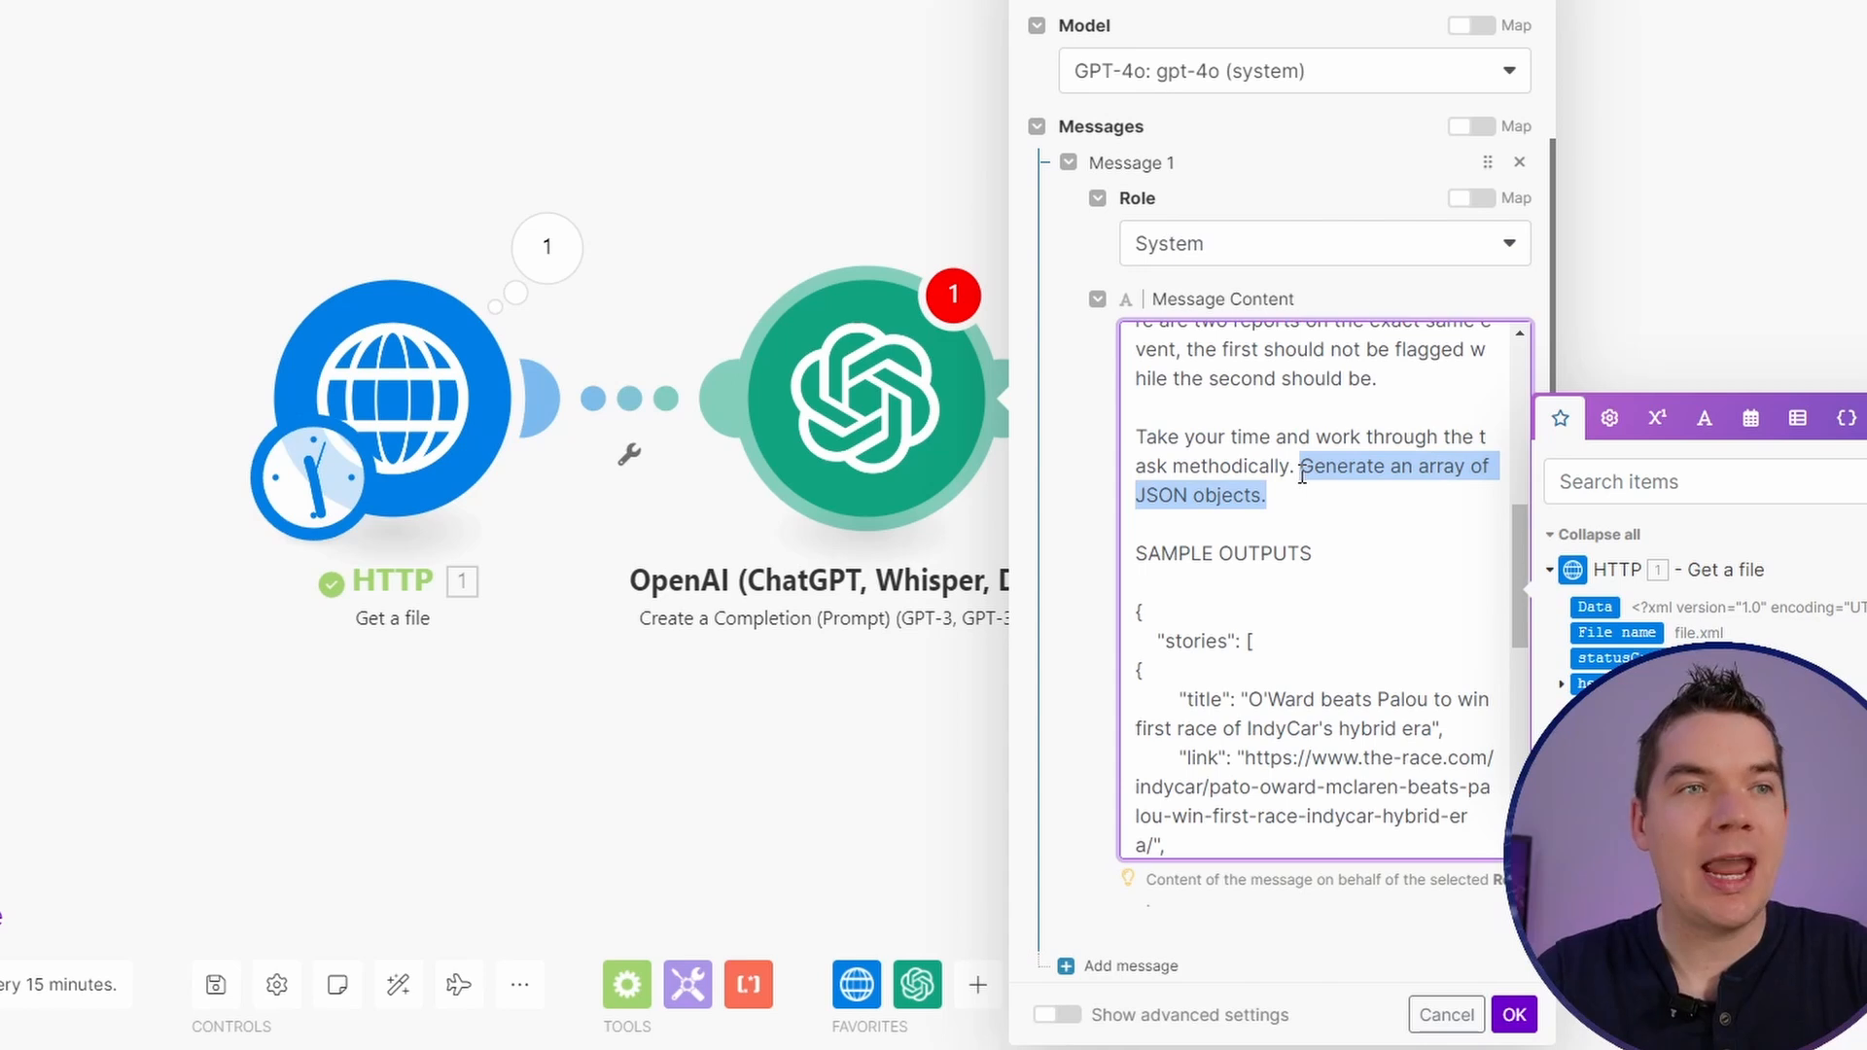
pyautogui.click(1302, 501)
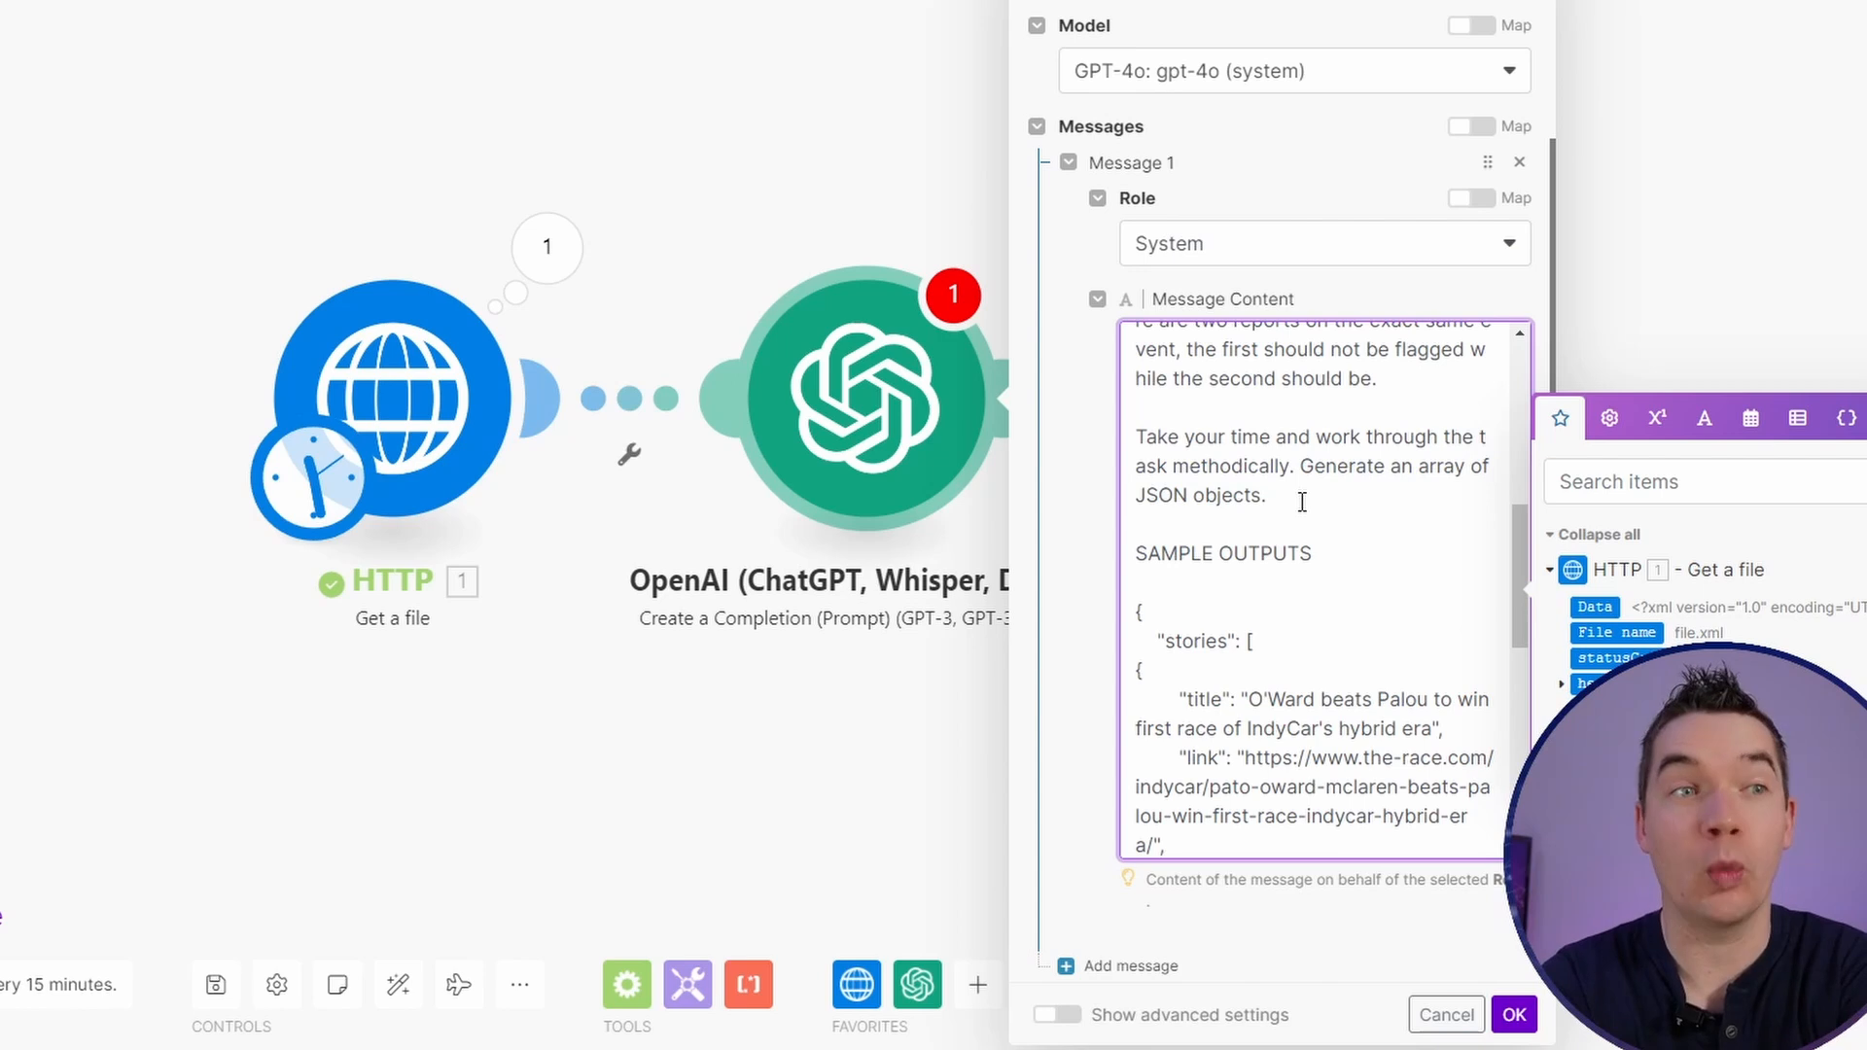
pyautogui.scroll(-1, 1302, 502)
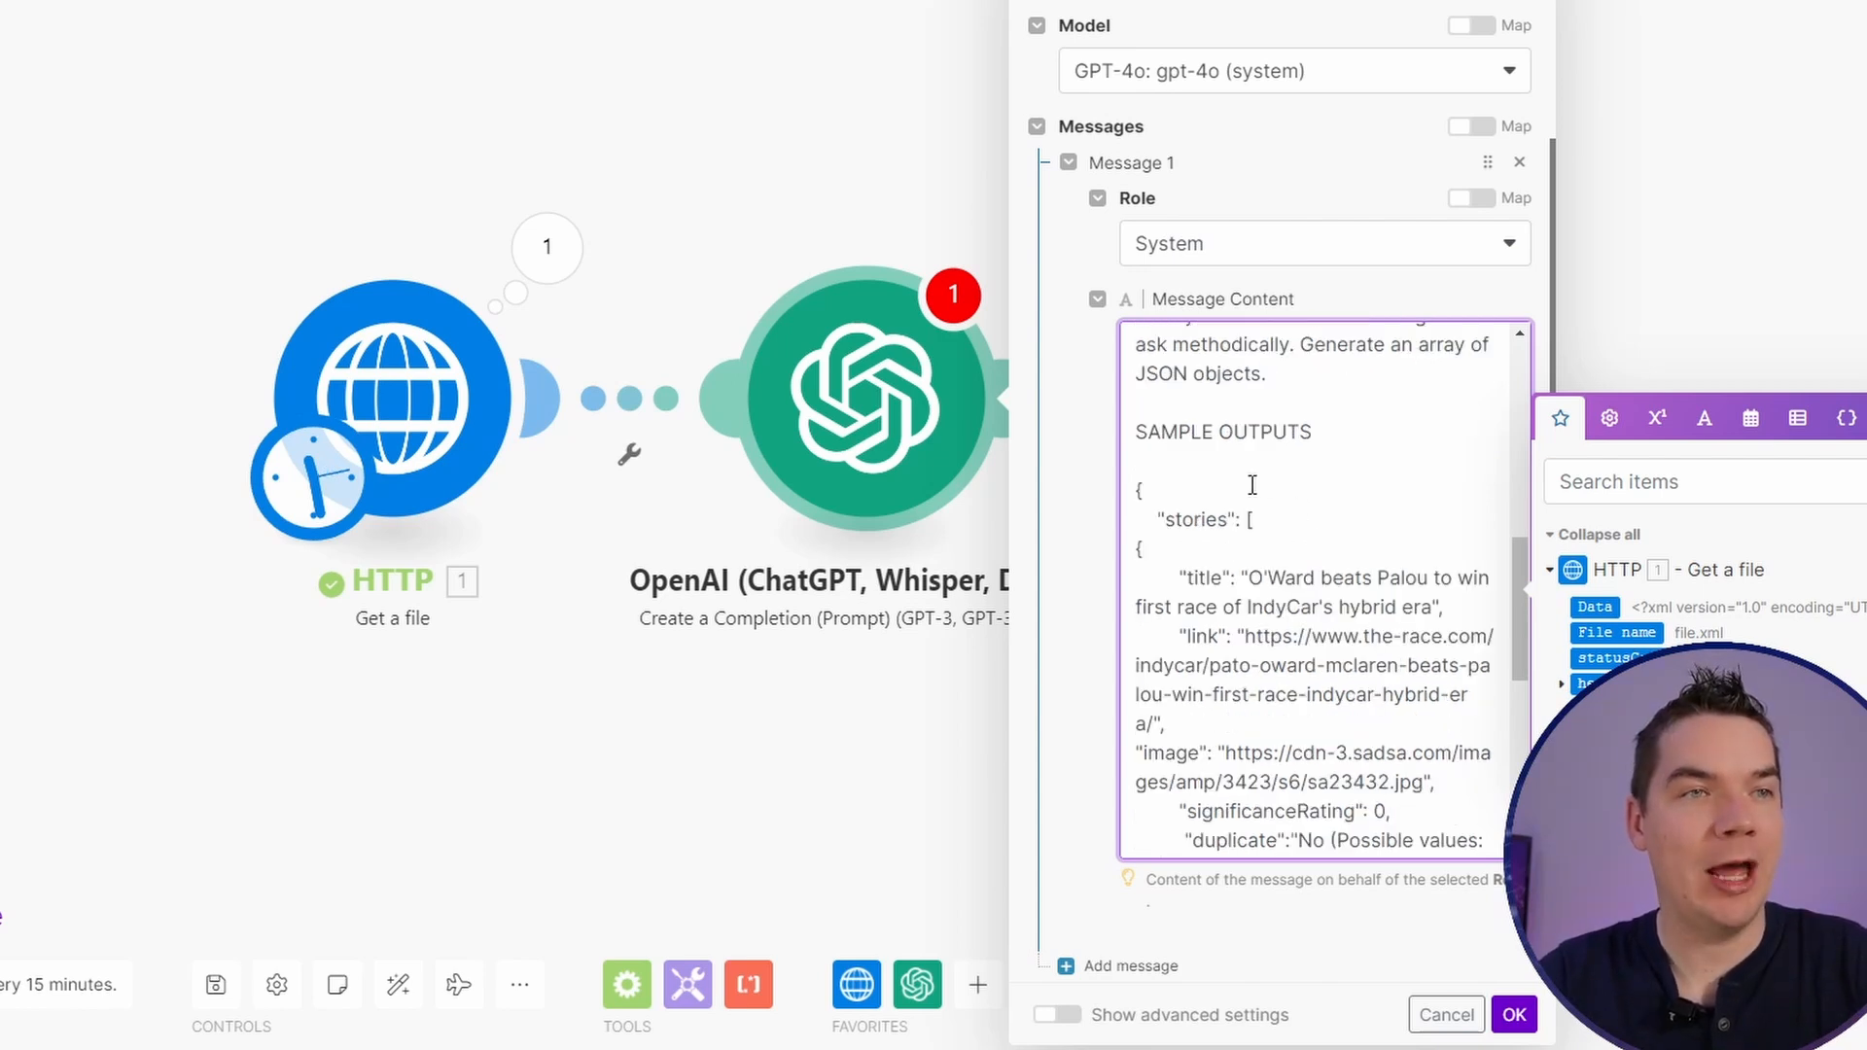
pyautogui.scroll(-1, 1252, 491)
pyautogui.scroll(-1, 1255, 514)
pyautogui.click(1200, 514)
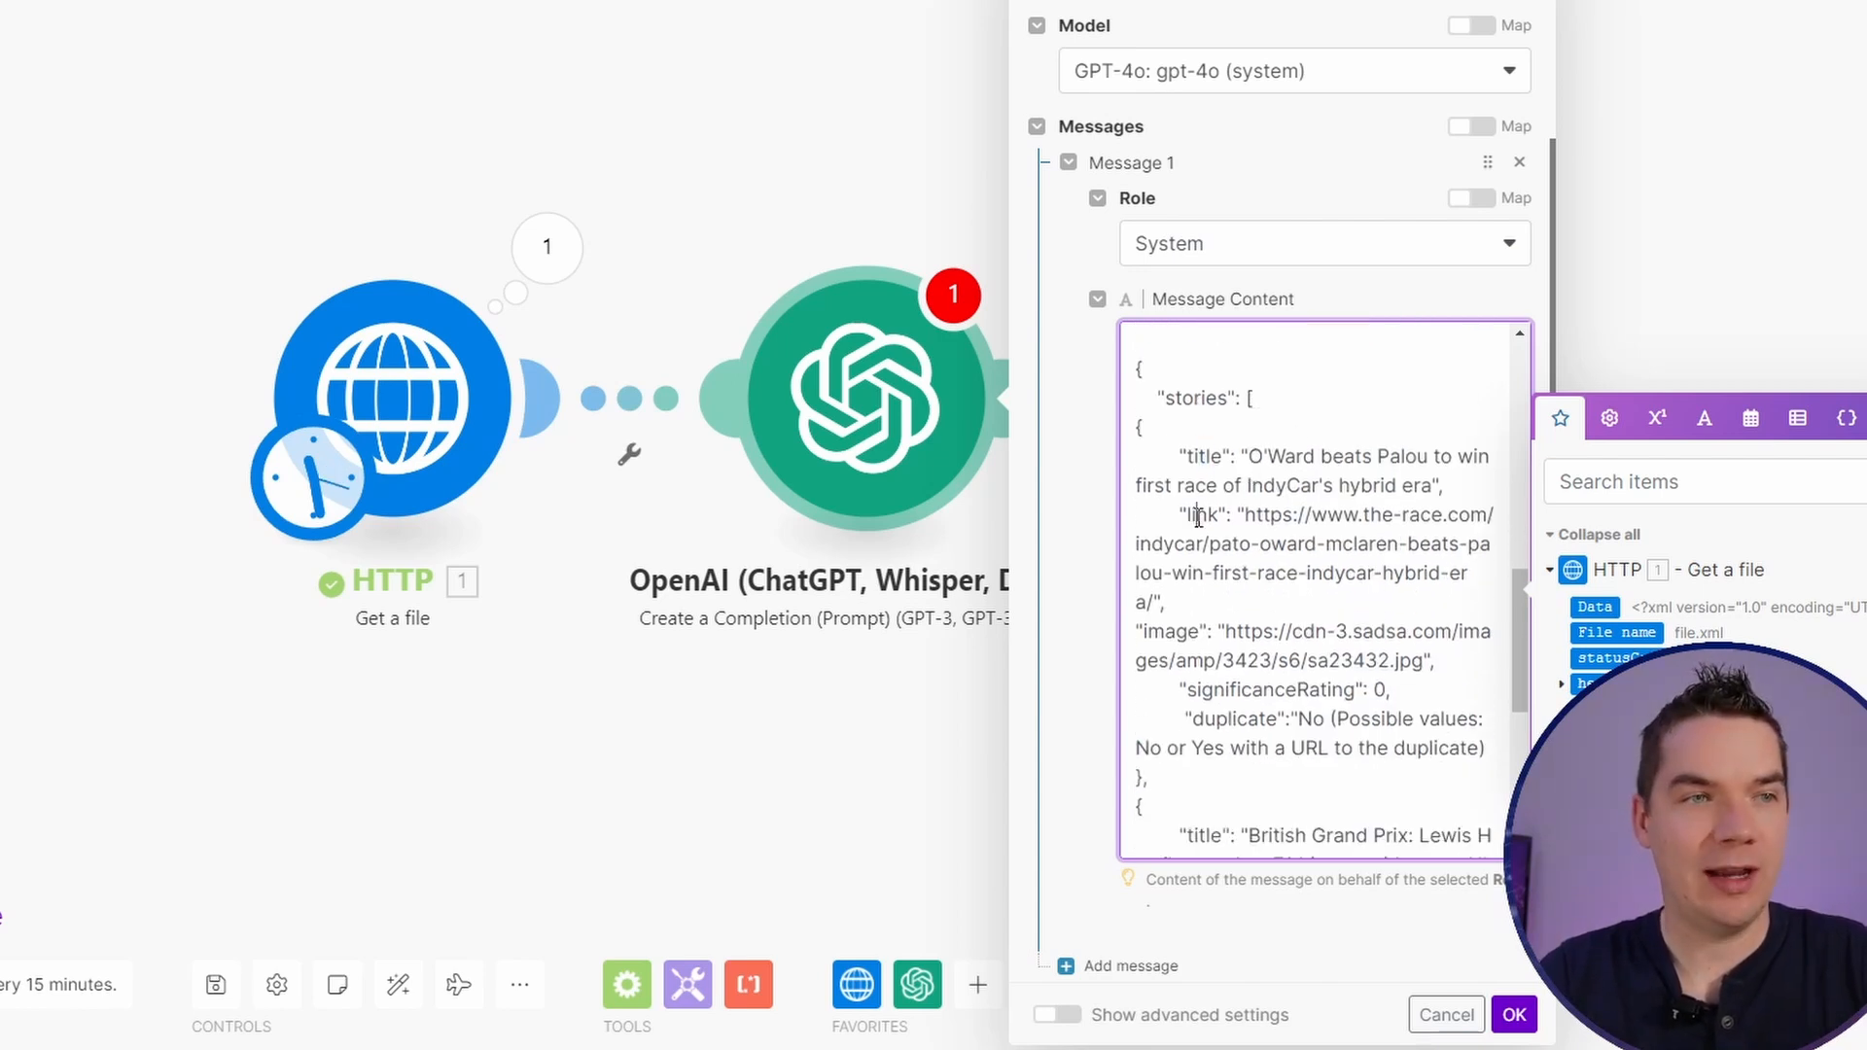
pyautogui.moveTo(1216, 693); pyautogui.dragTo(1349, 690)
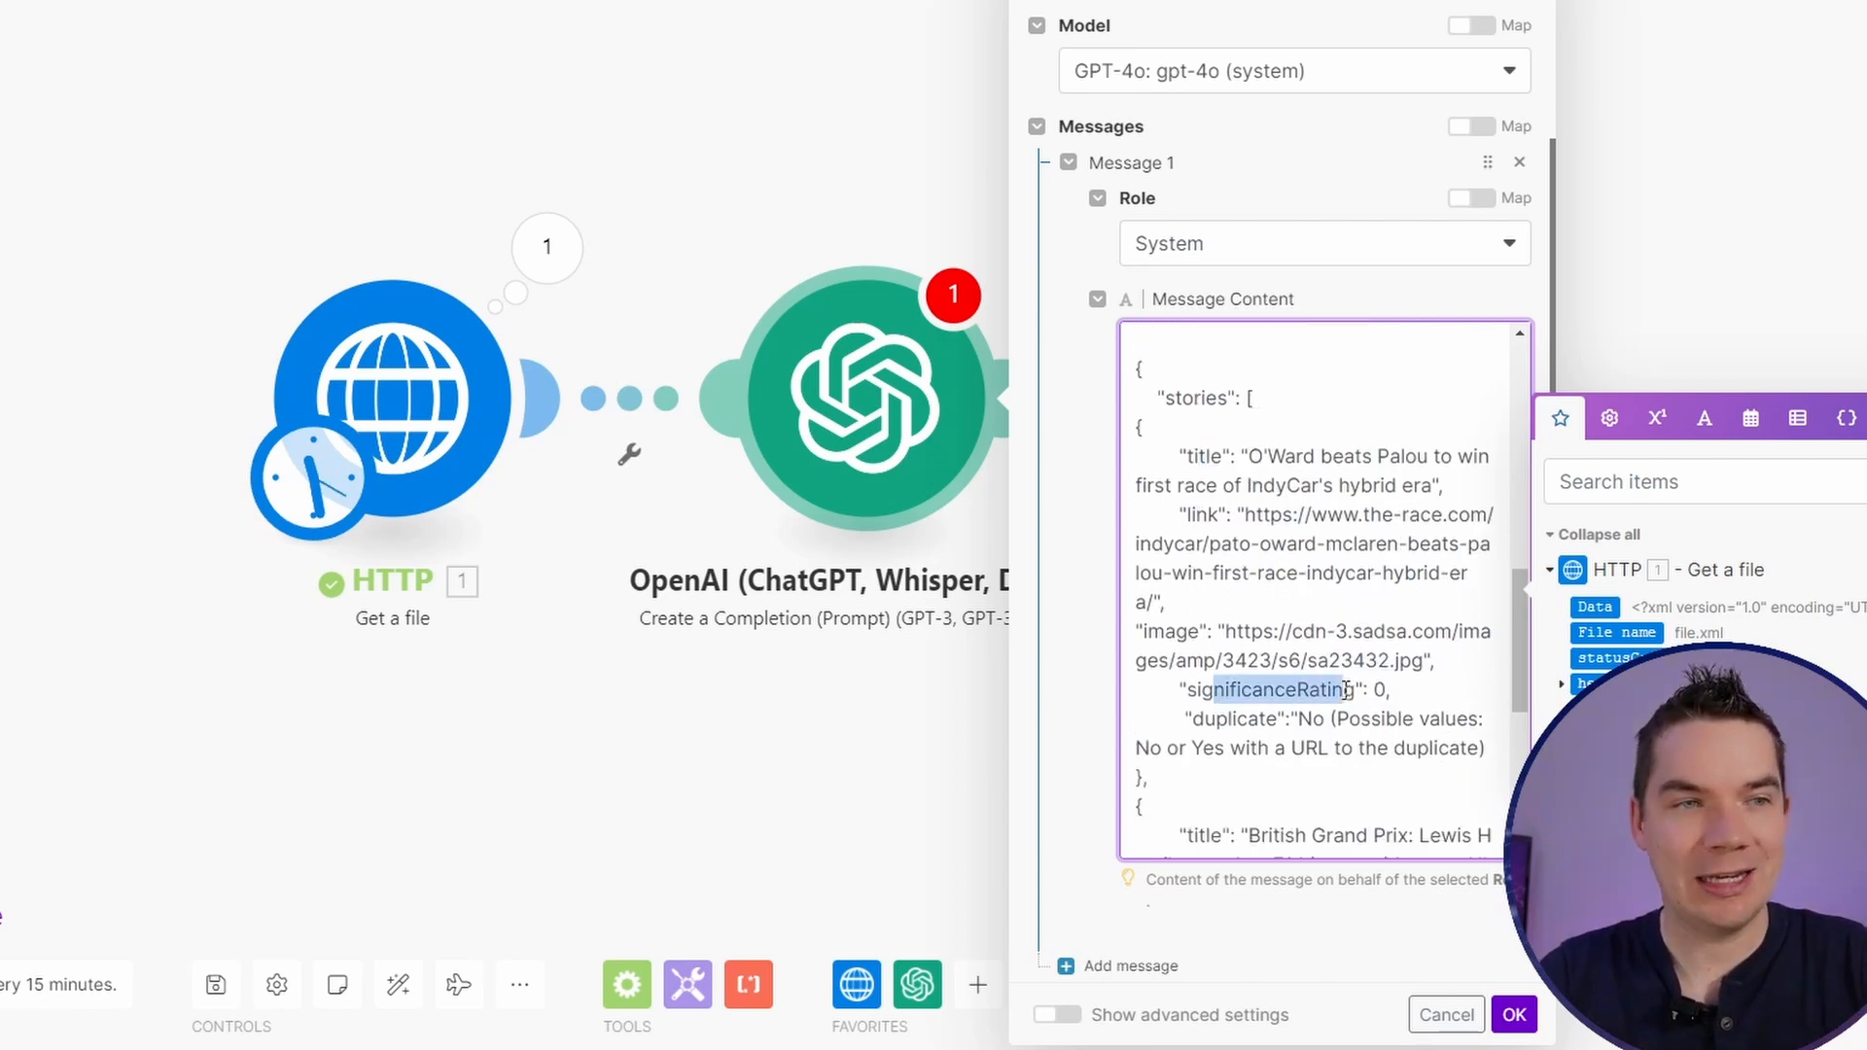
pyautogui.moveTo(1230, 721); pyautogui.dragTo(1206, 722)
pyautogui.click(1233, 722)
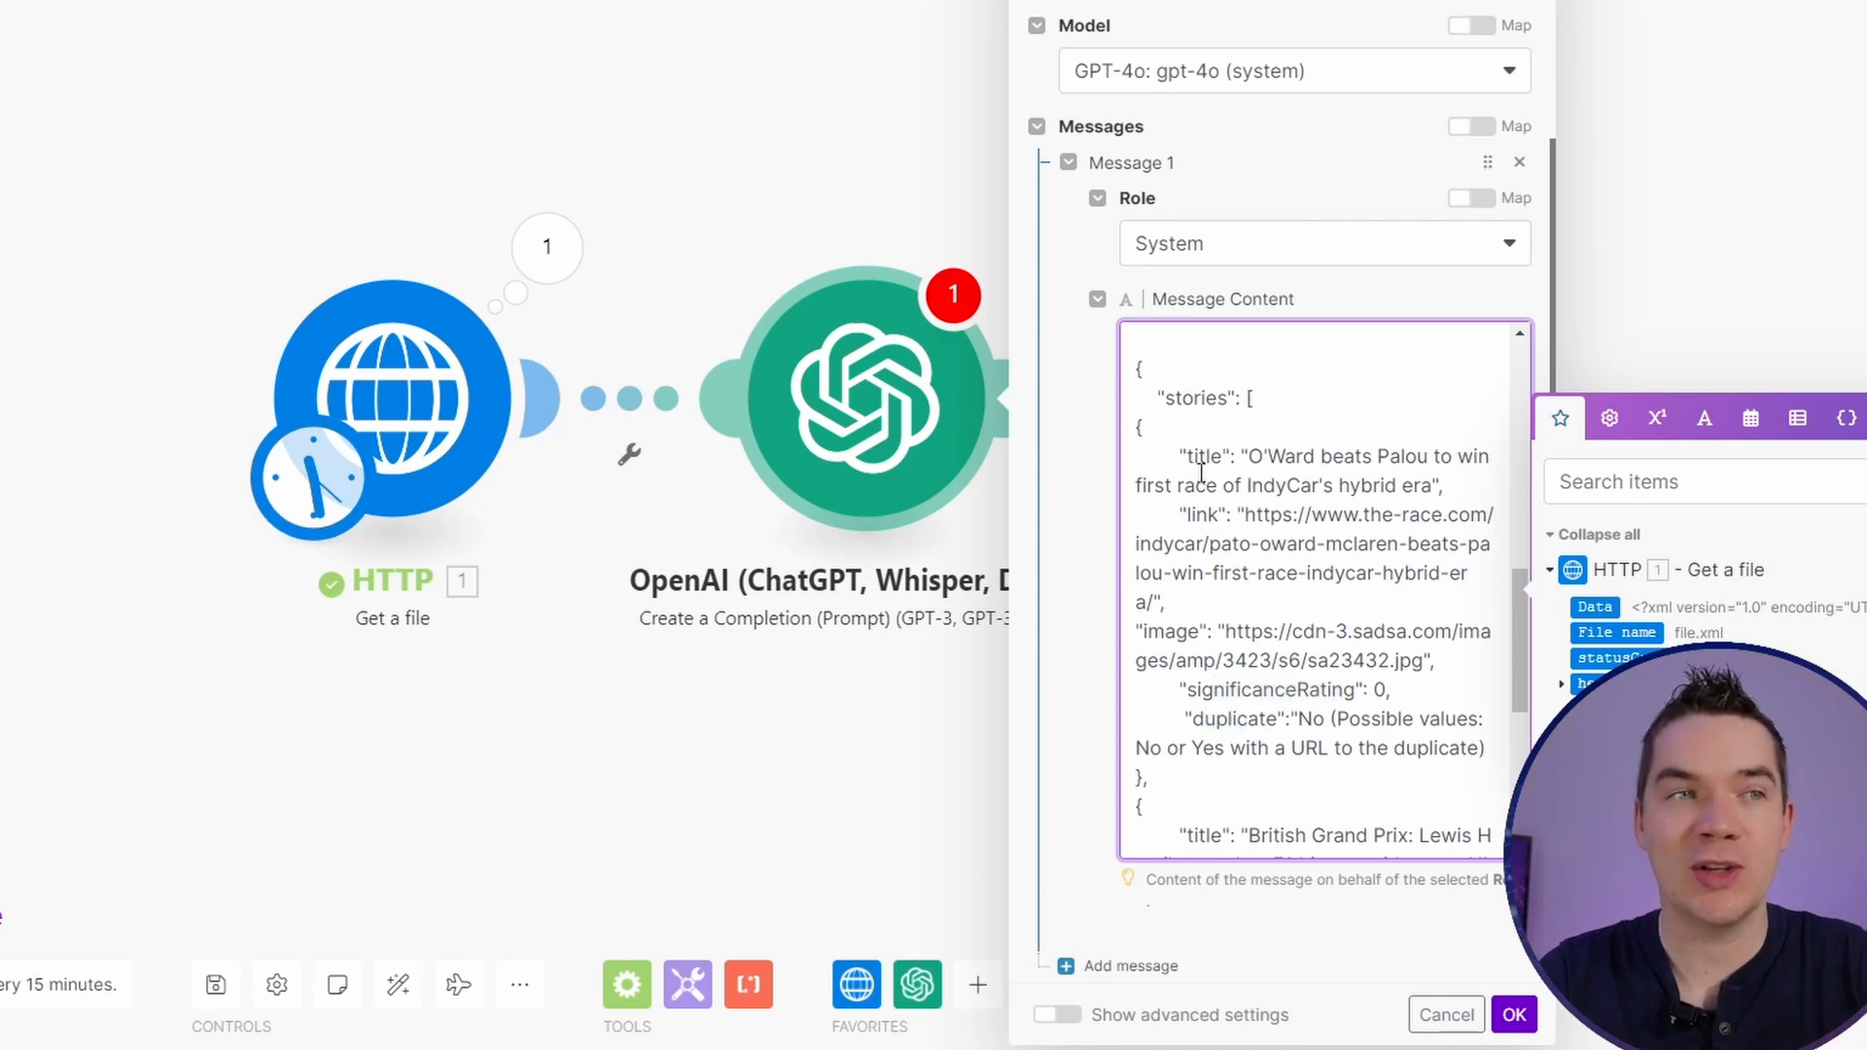
pyautogui.moveTo(1194, 456); pyautogui.dragTo(1239, 736)
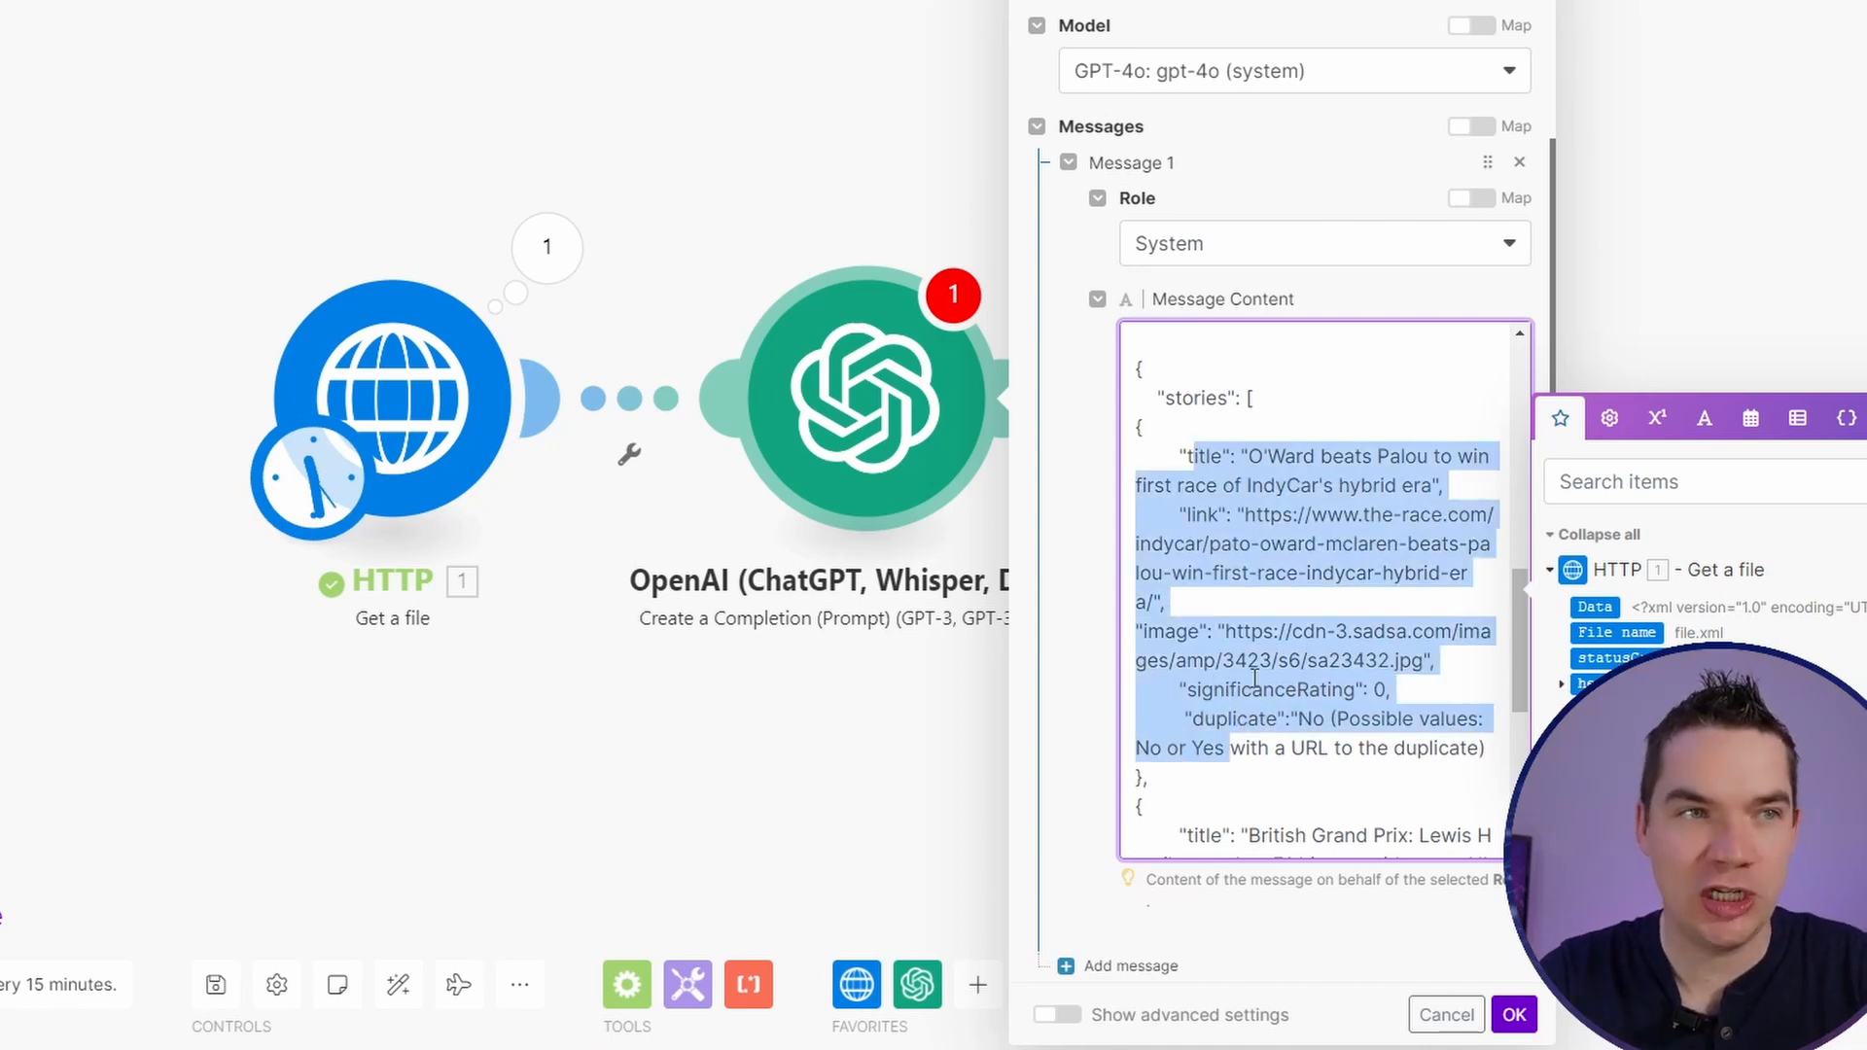
pyautogui.scroll(-5, 1255, 678)
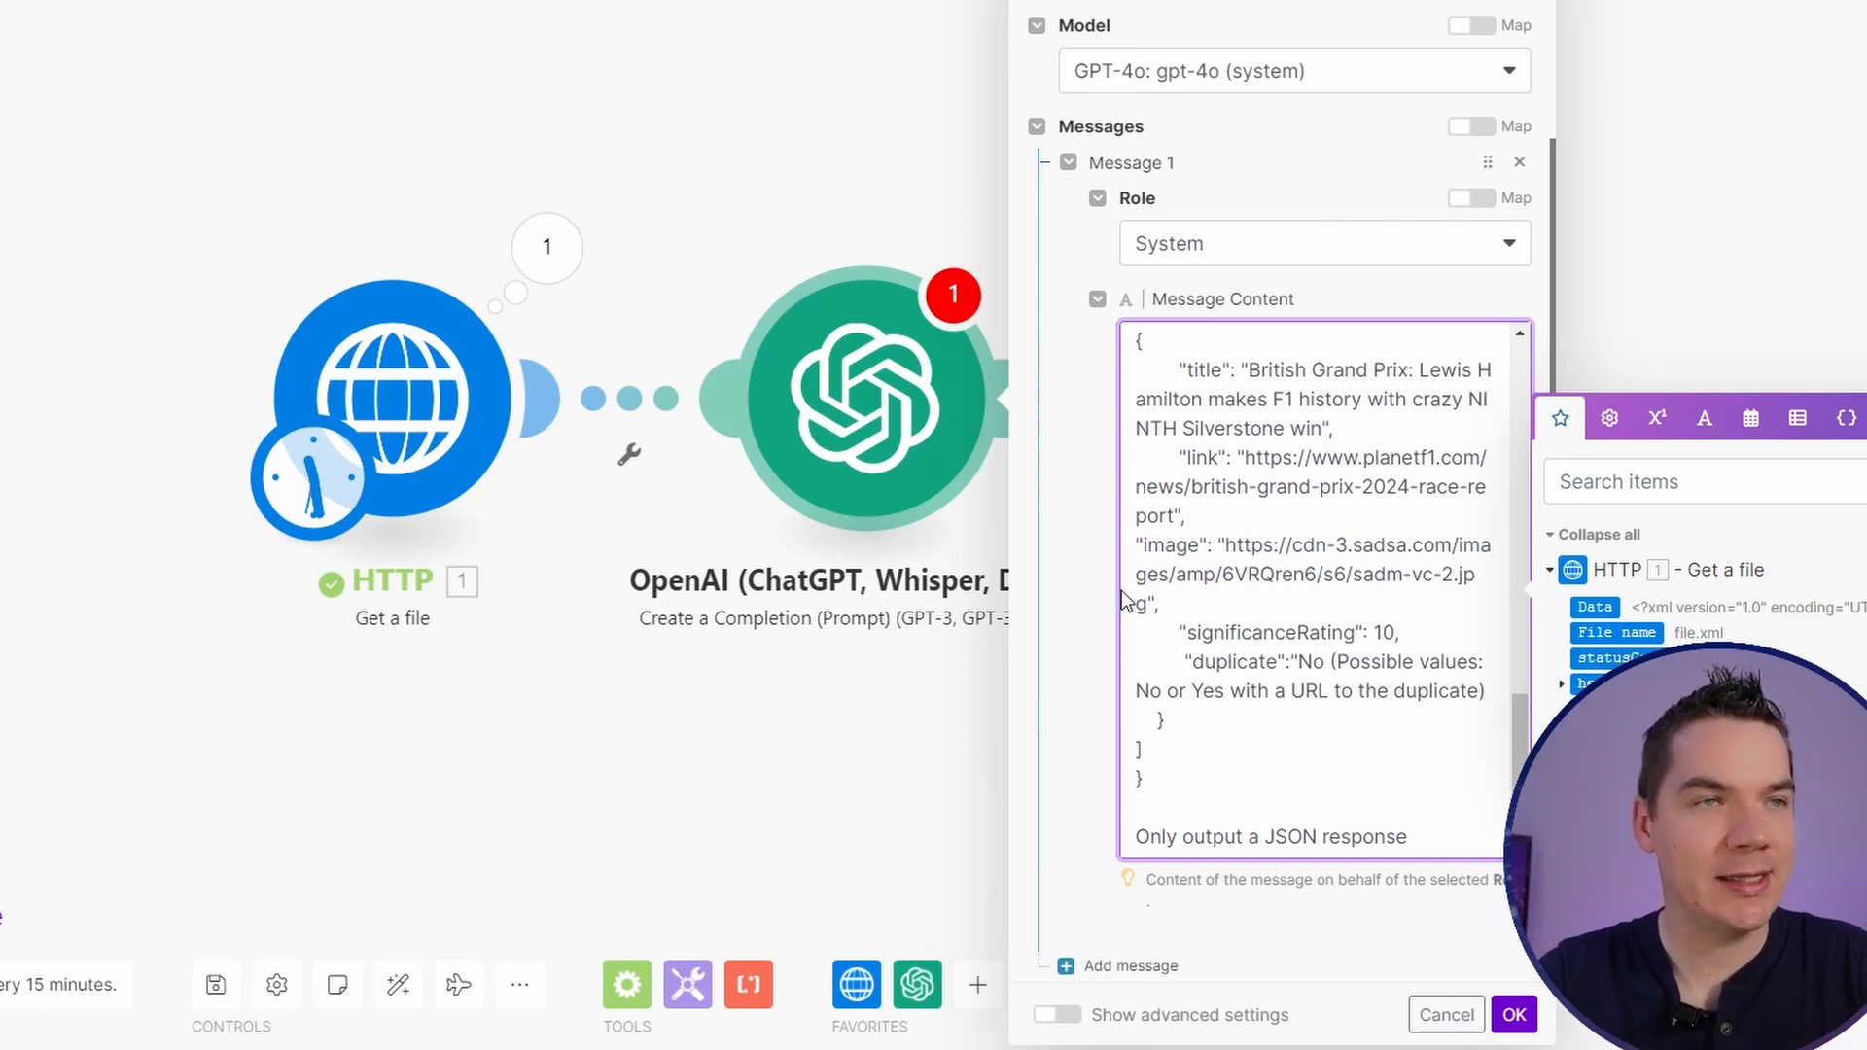
pyautogui.scroll(12, 1126, 579)
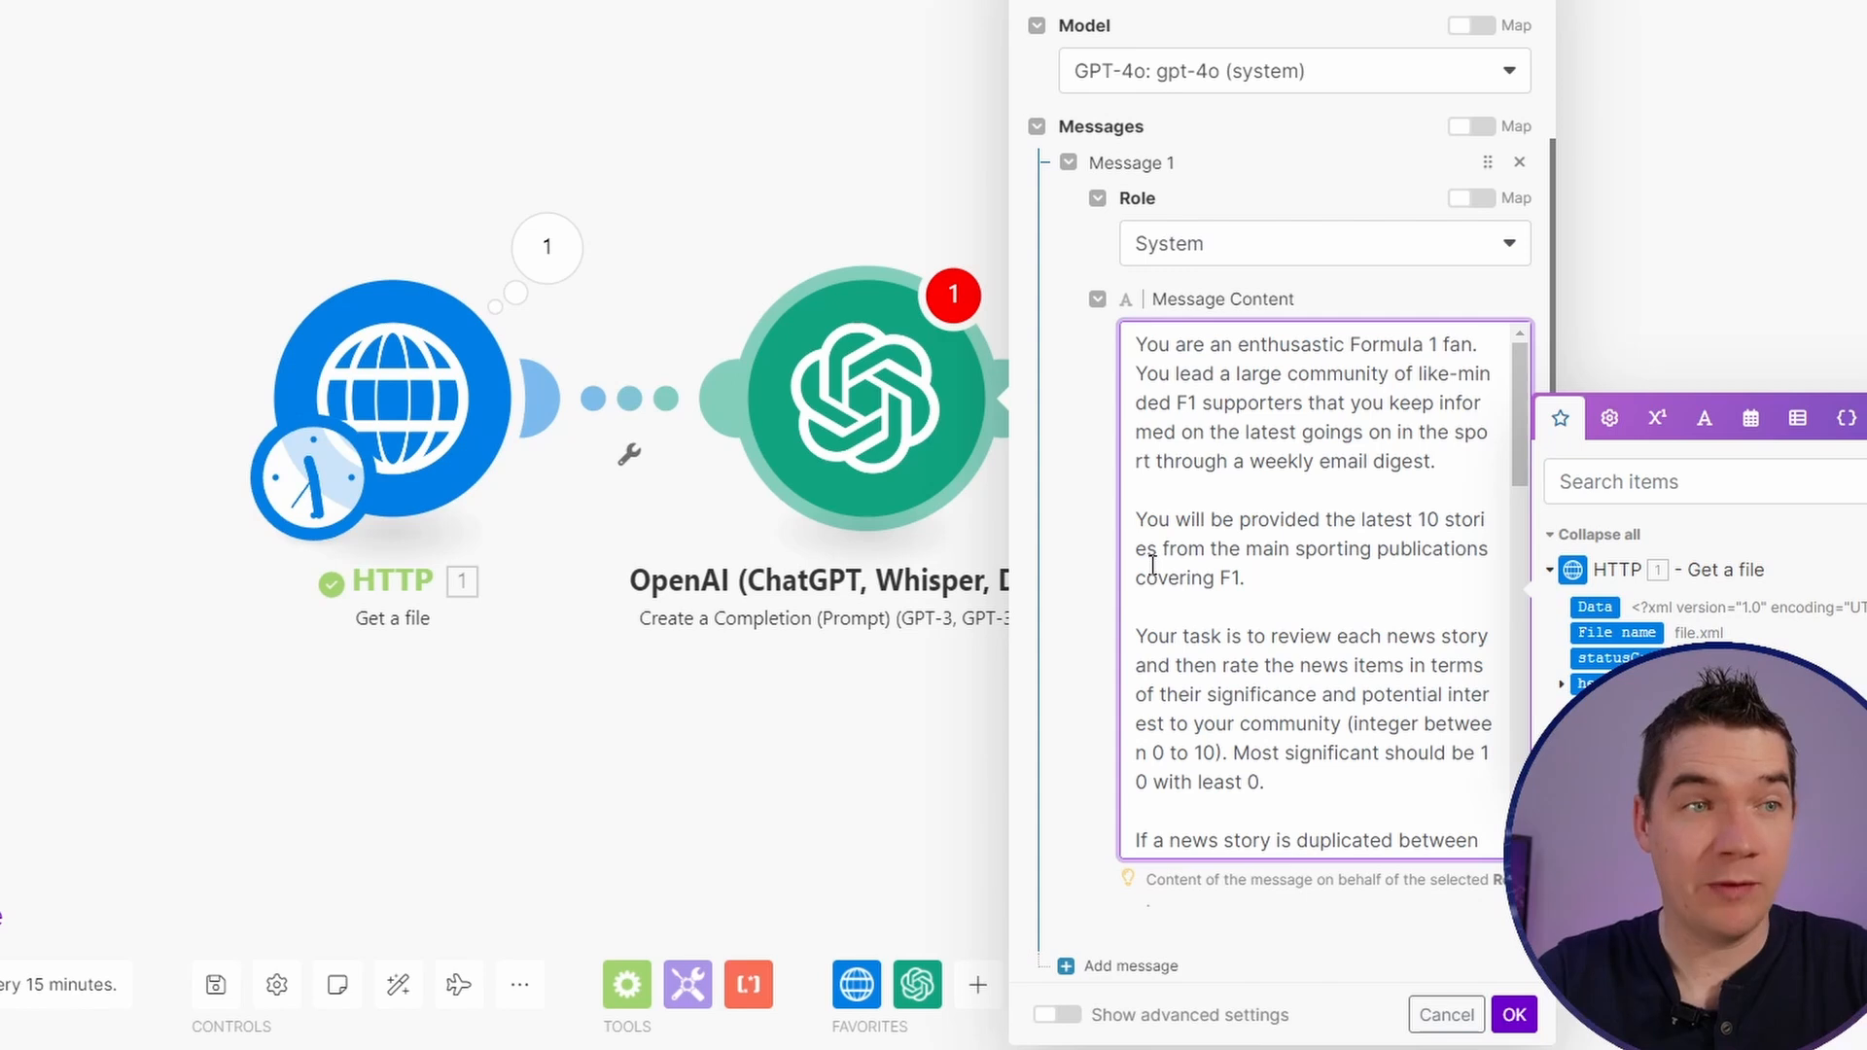
# Step: Add a second message with the User role and map the HTTP module's Data value as its content
pyautogui.click(1103, 495)
pyautogui.scroll(-1, 1101, 493)
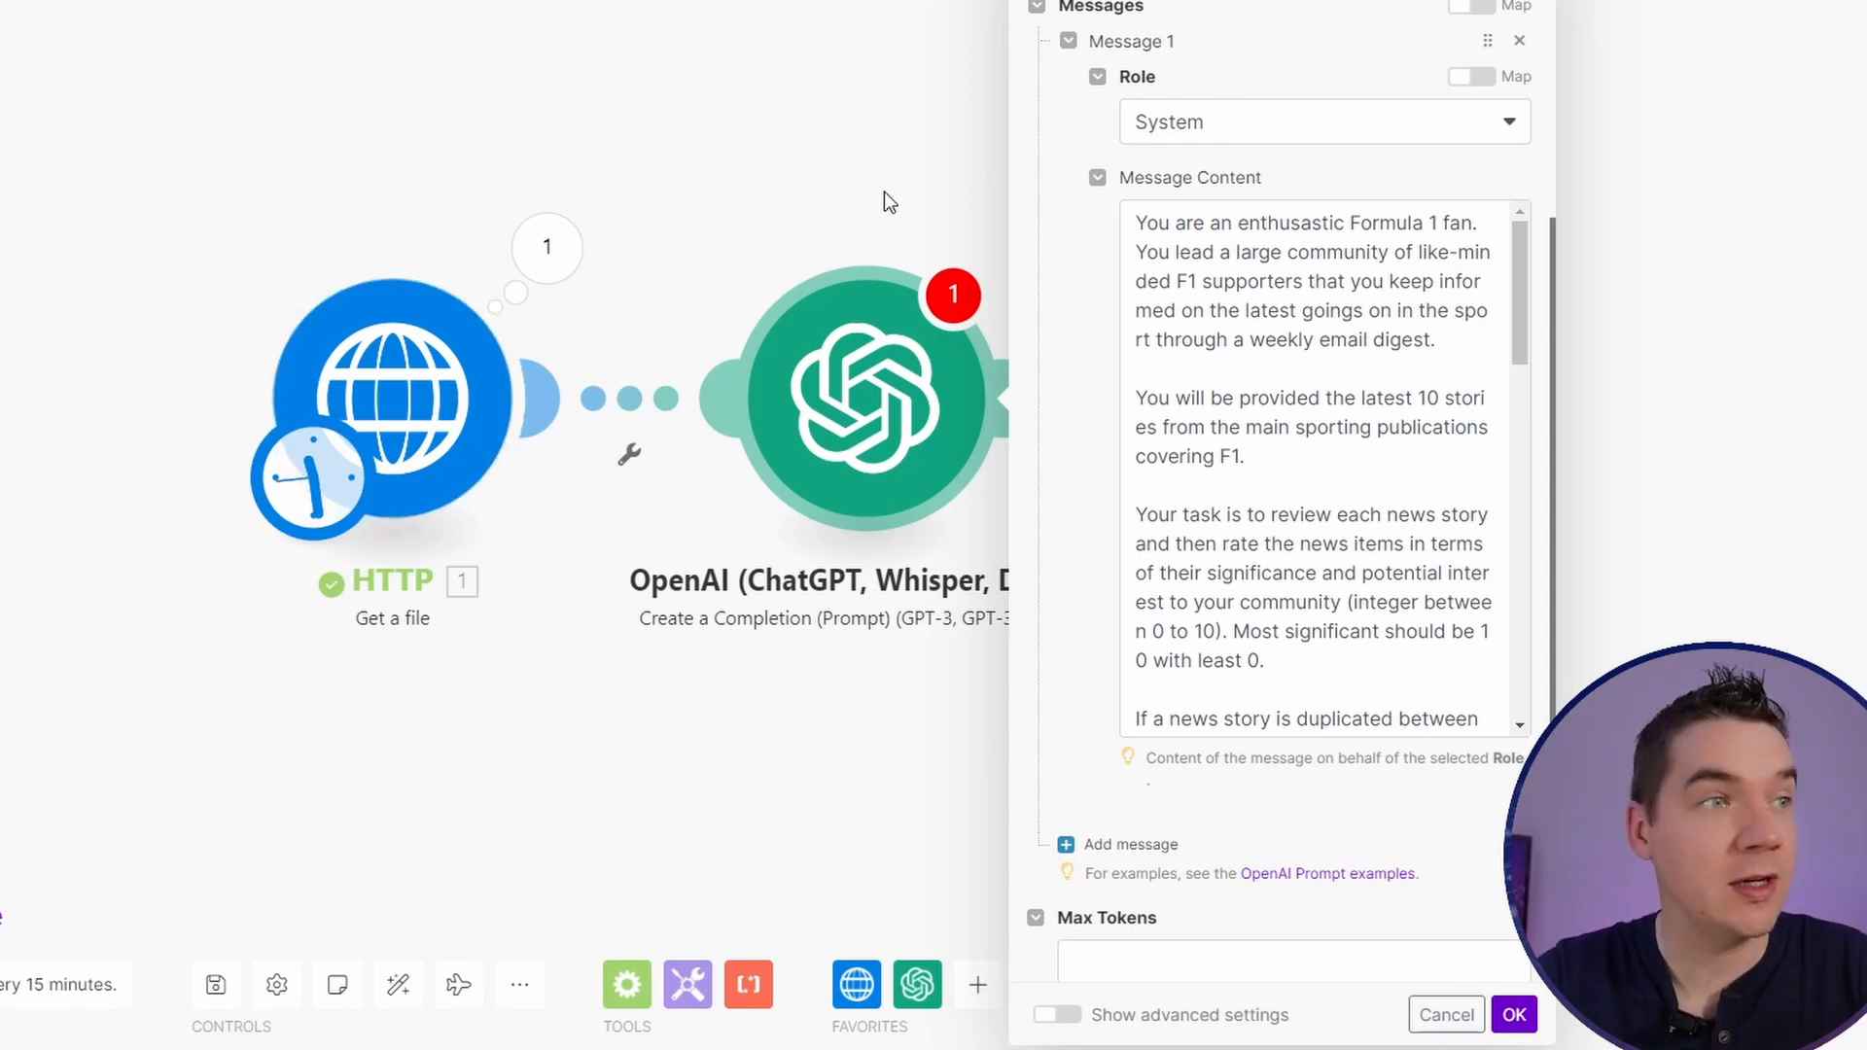
pyautogui.scroll(-1, 1101, 557)
pyautogui.click(1141, 725)
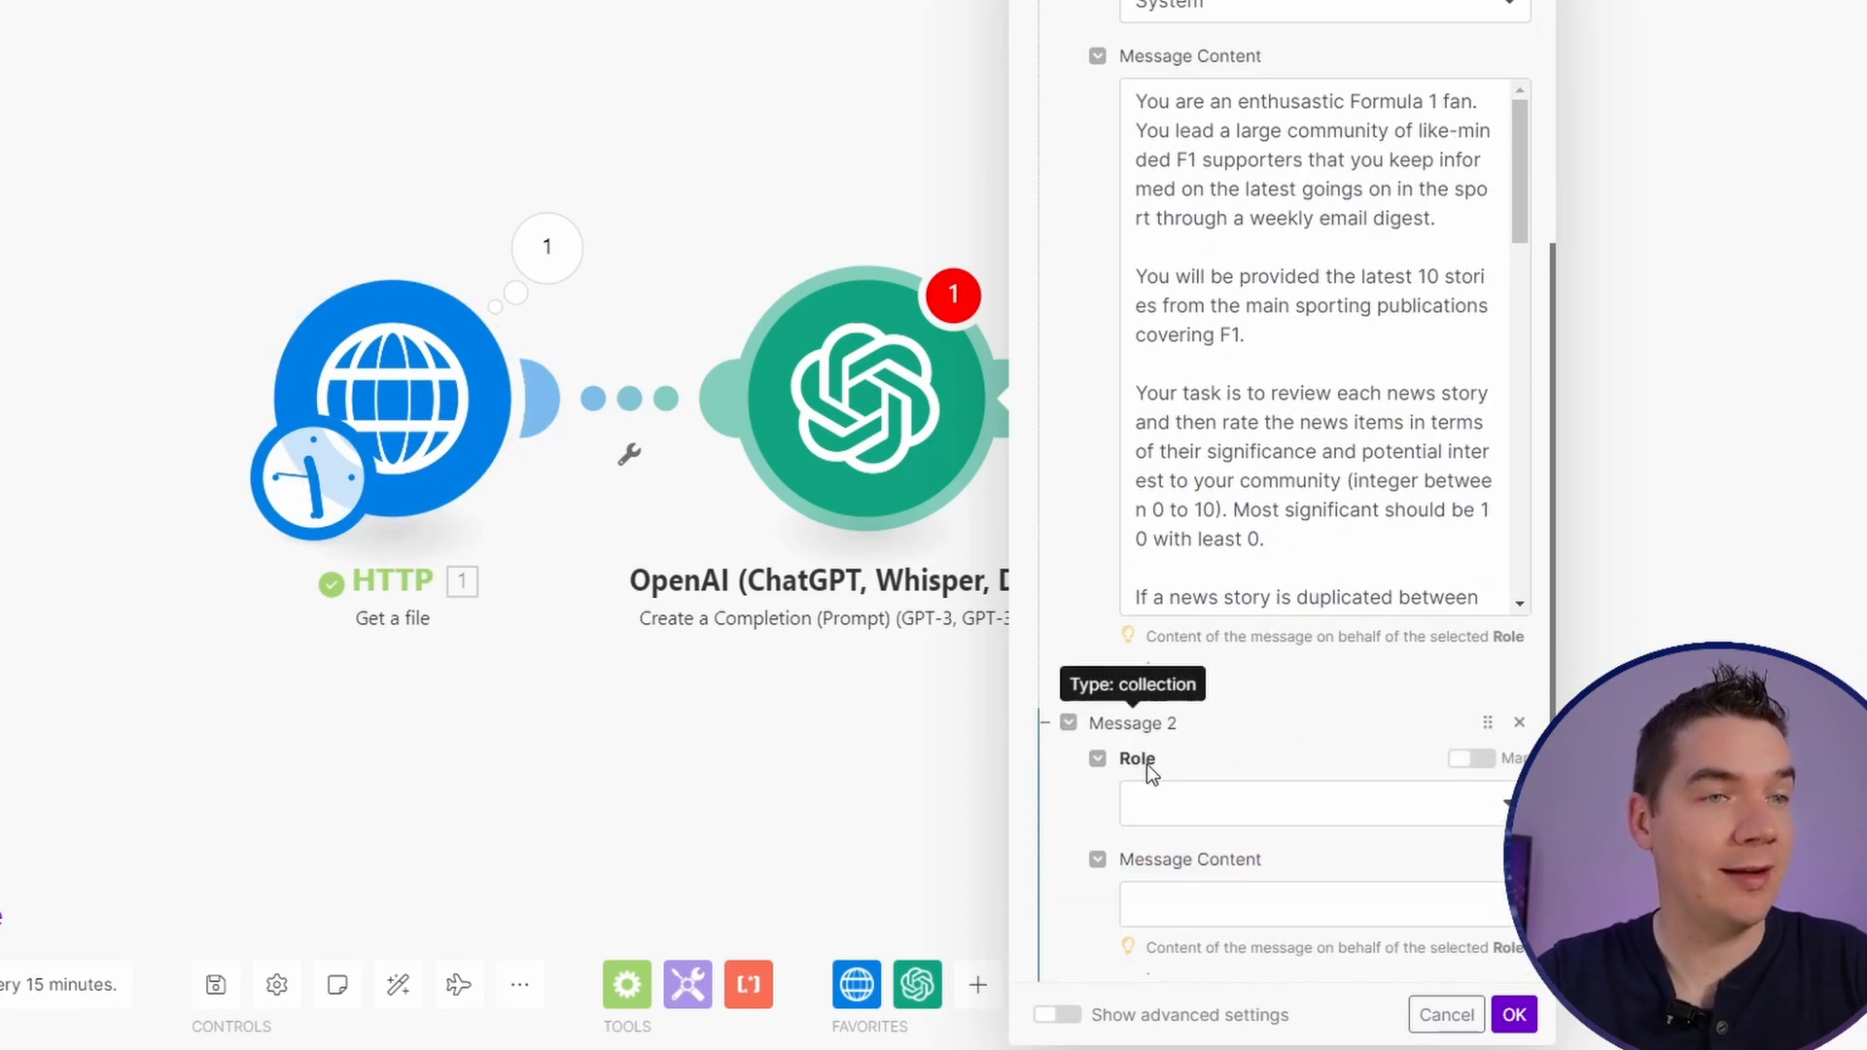
pyautogui.click(1205, 807)
pyautogui.click(1190, 840)
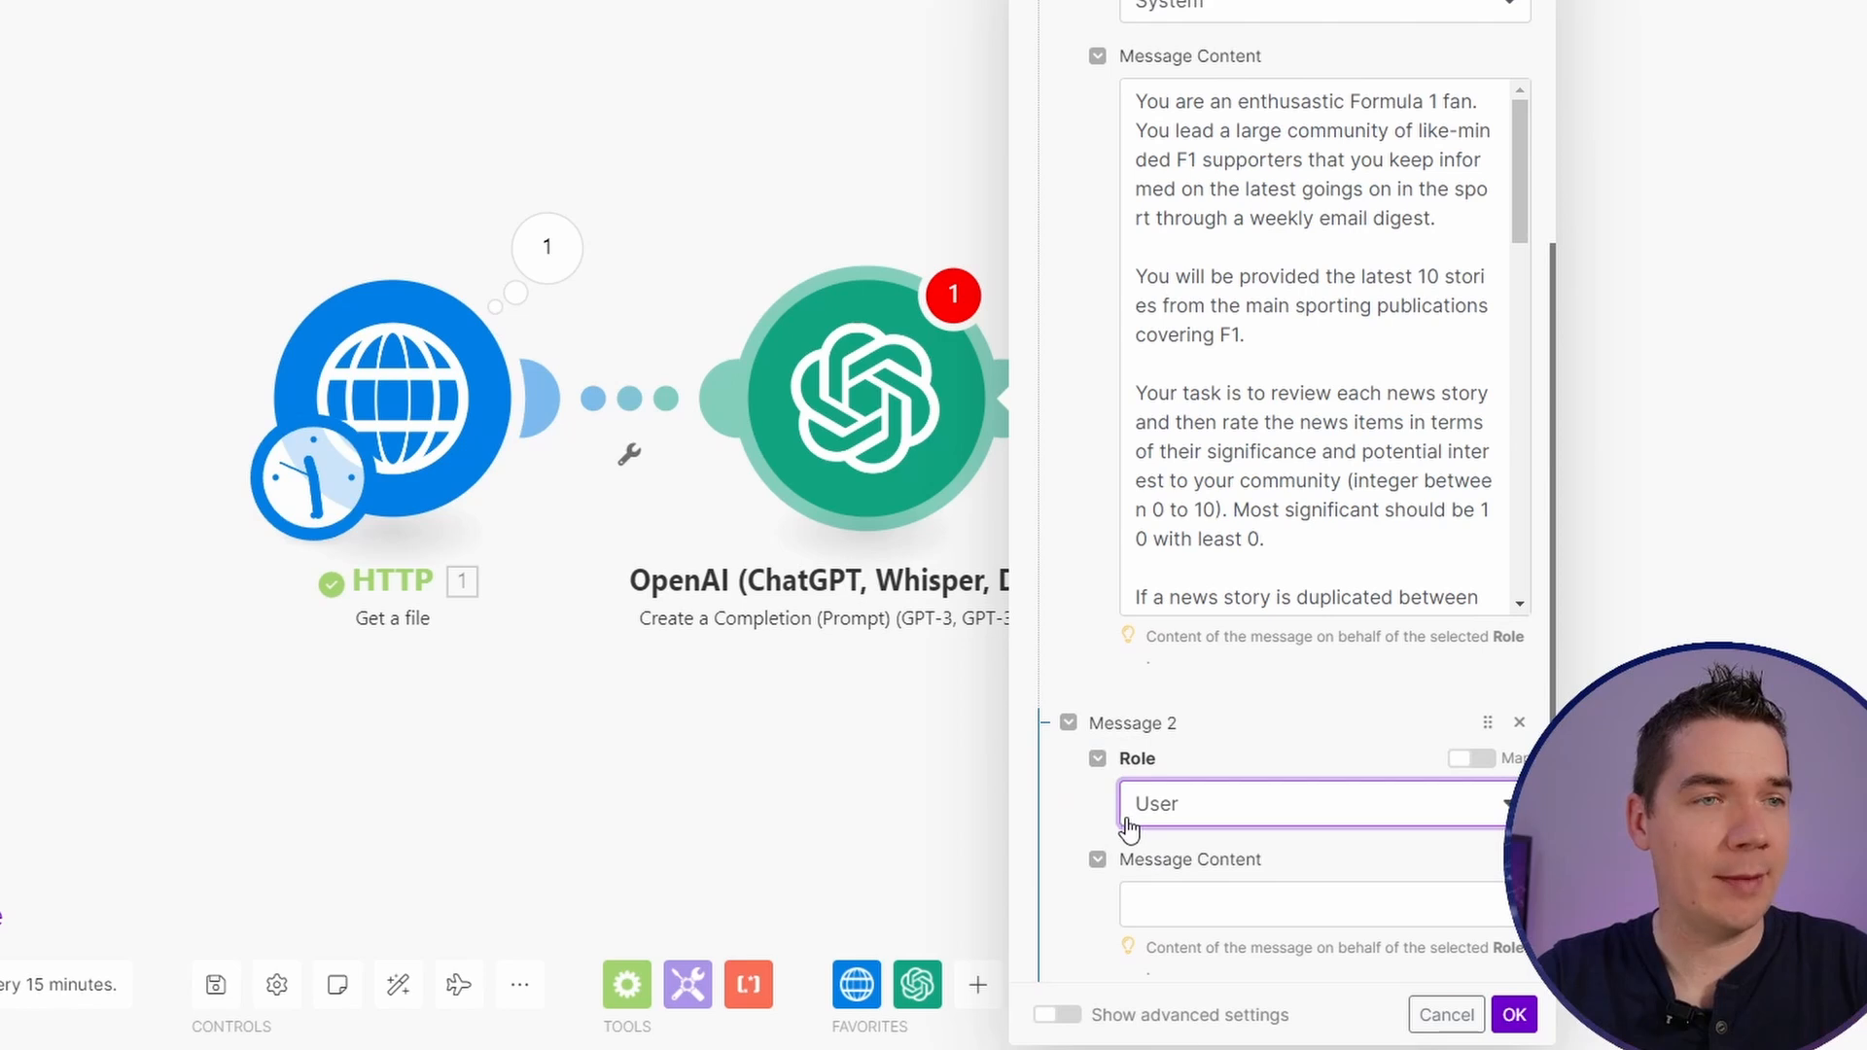
pyautogui.scroll(-1, 1082, 796)
pyautogui.scroll(-1, 1147, 759)
pyautogui.click(1200, 659)
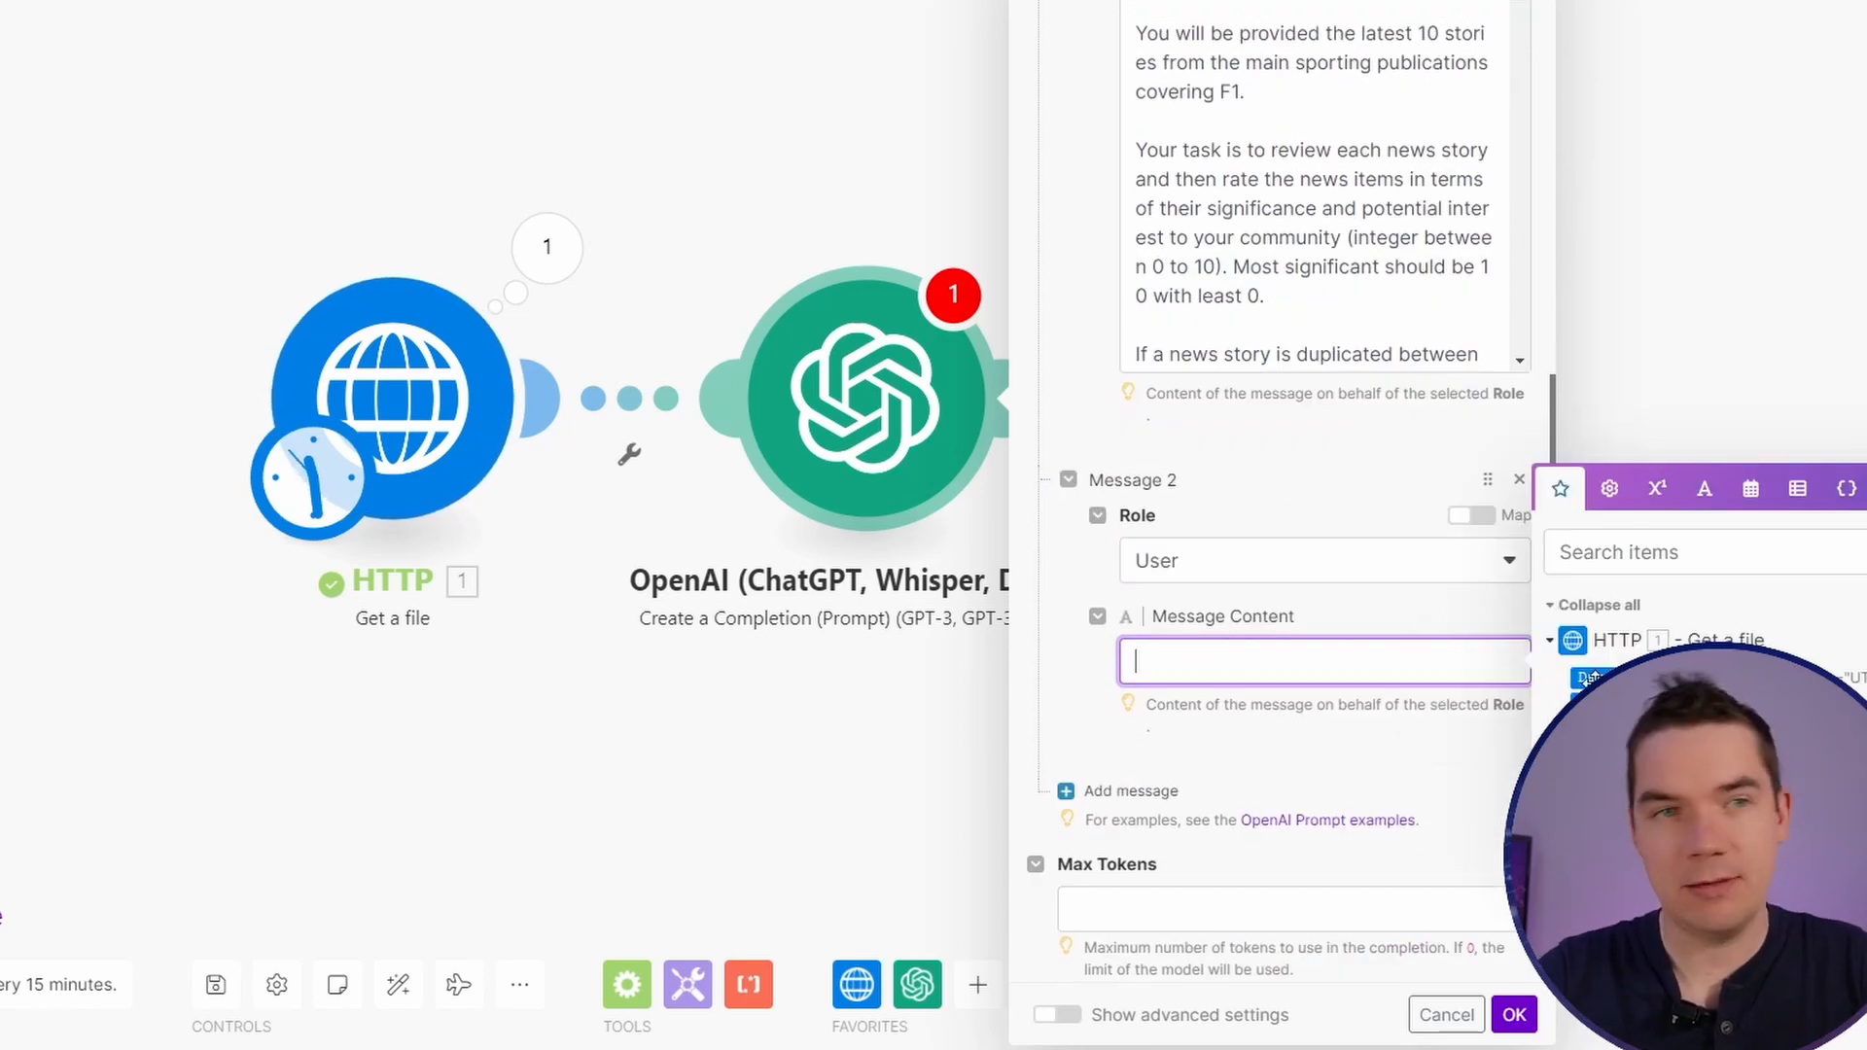
pyautogui.click(1592, 676)
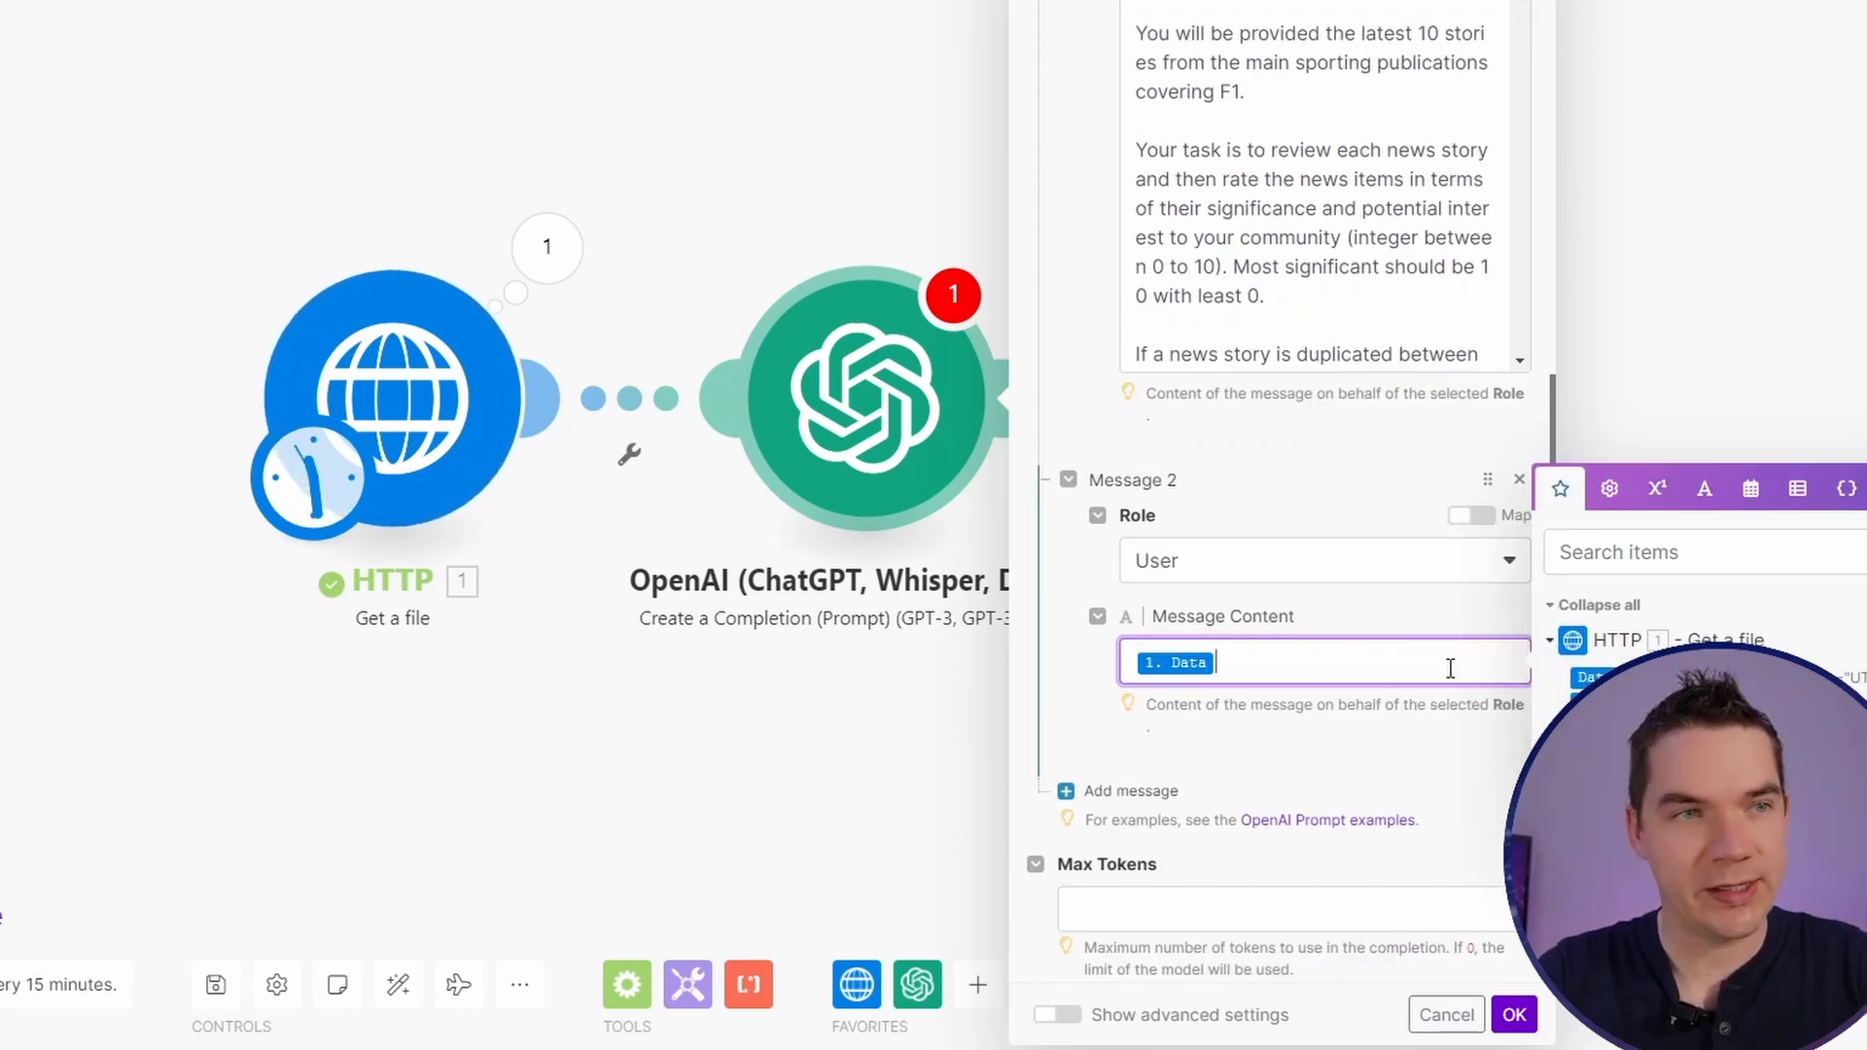
pyautogui.click(1237, 696)
pyautogui.scroll(-1, 1269, 725)
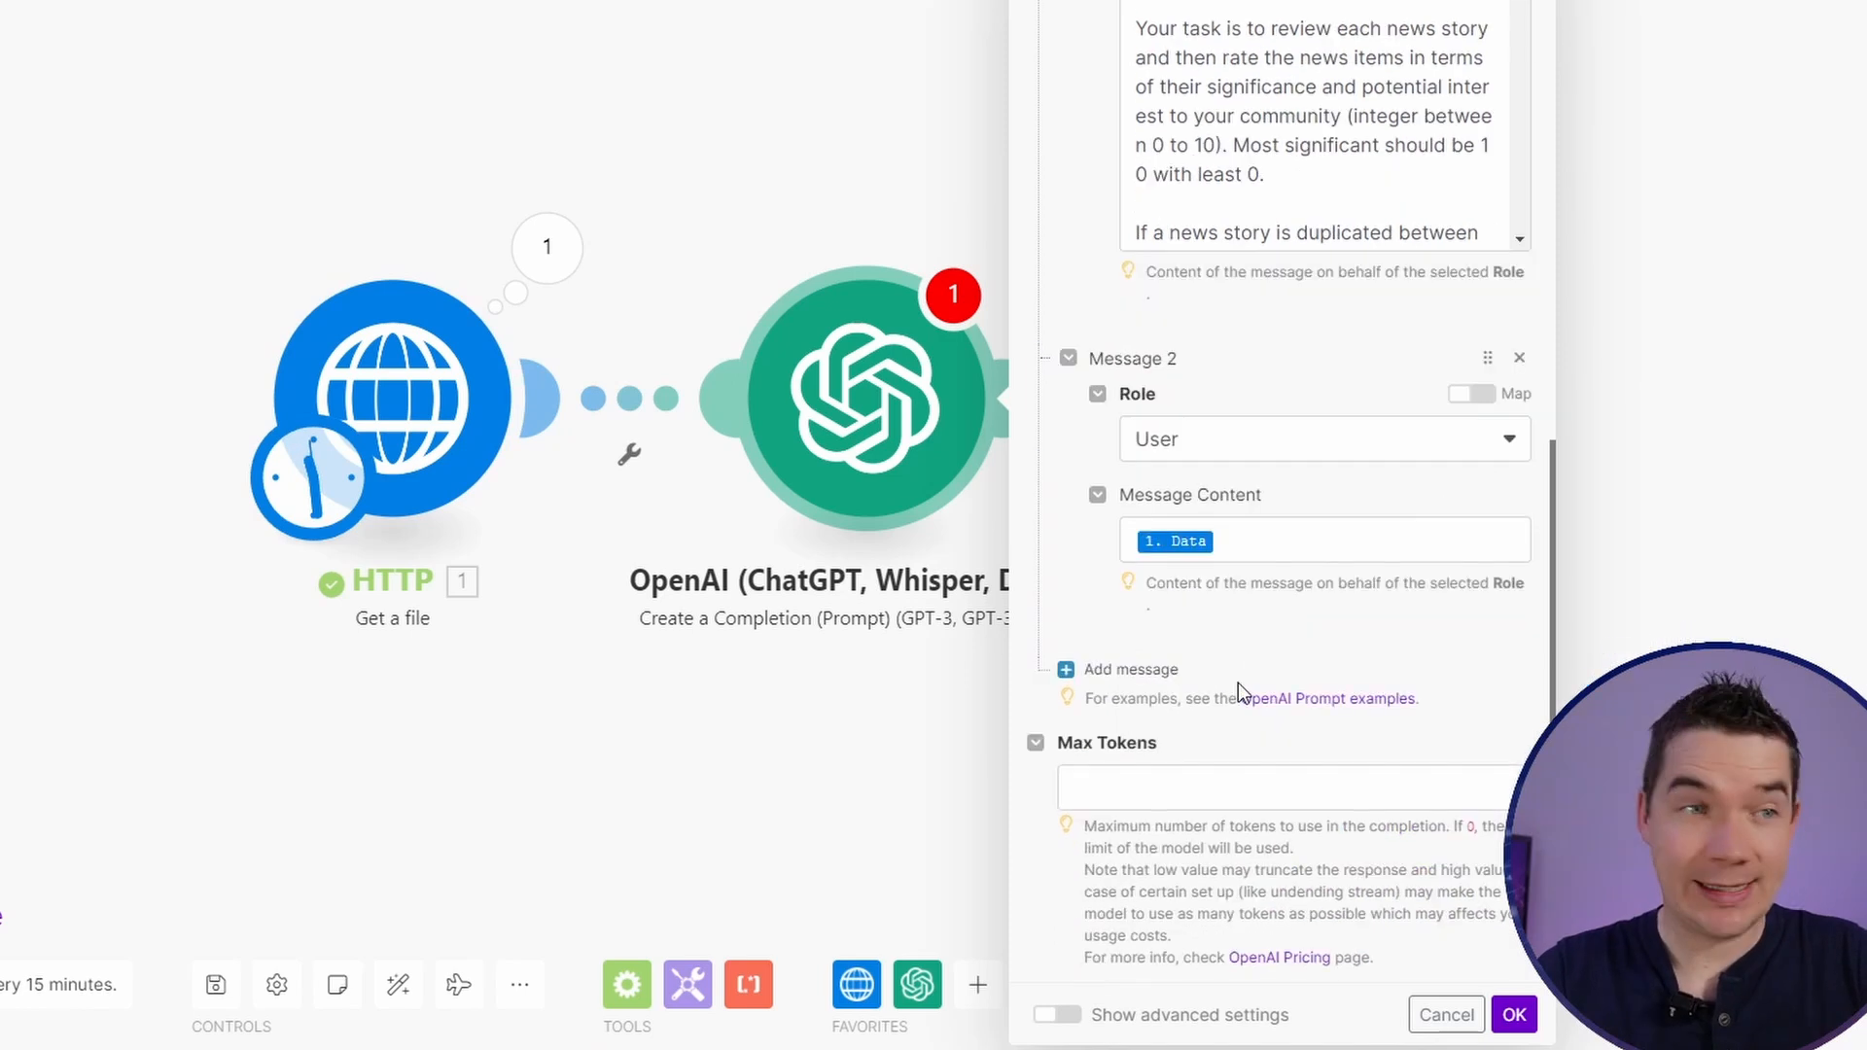
# Step: Set Max Tokens to 0 and, in the advanced settings, set the Response Format to JSON Object
pyautogui.click(1141, 768)
pyautogui.write('0')
pyautogui.click(1062, 1015)
pyautogui.scroll(-8, 1220, 685)
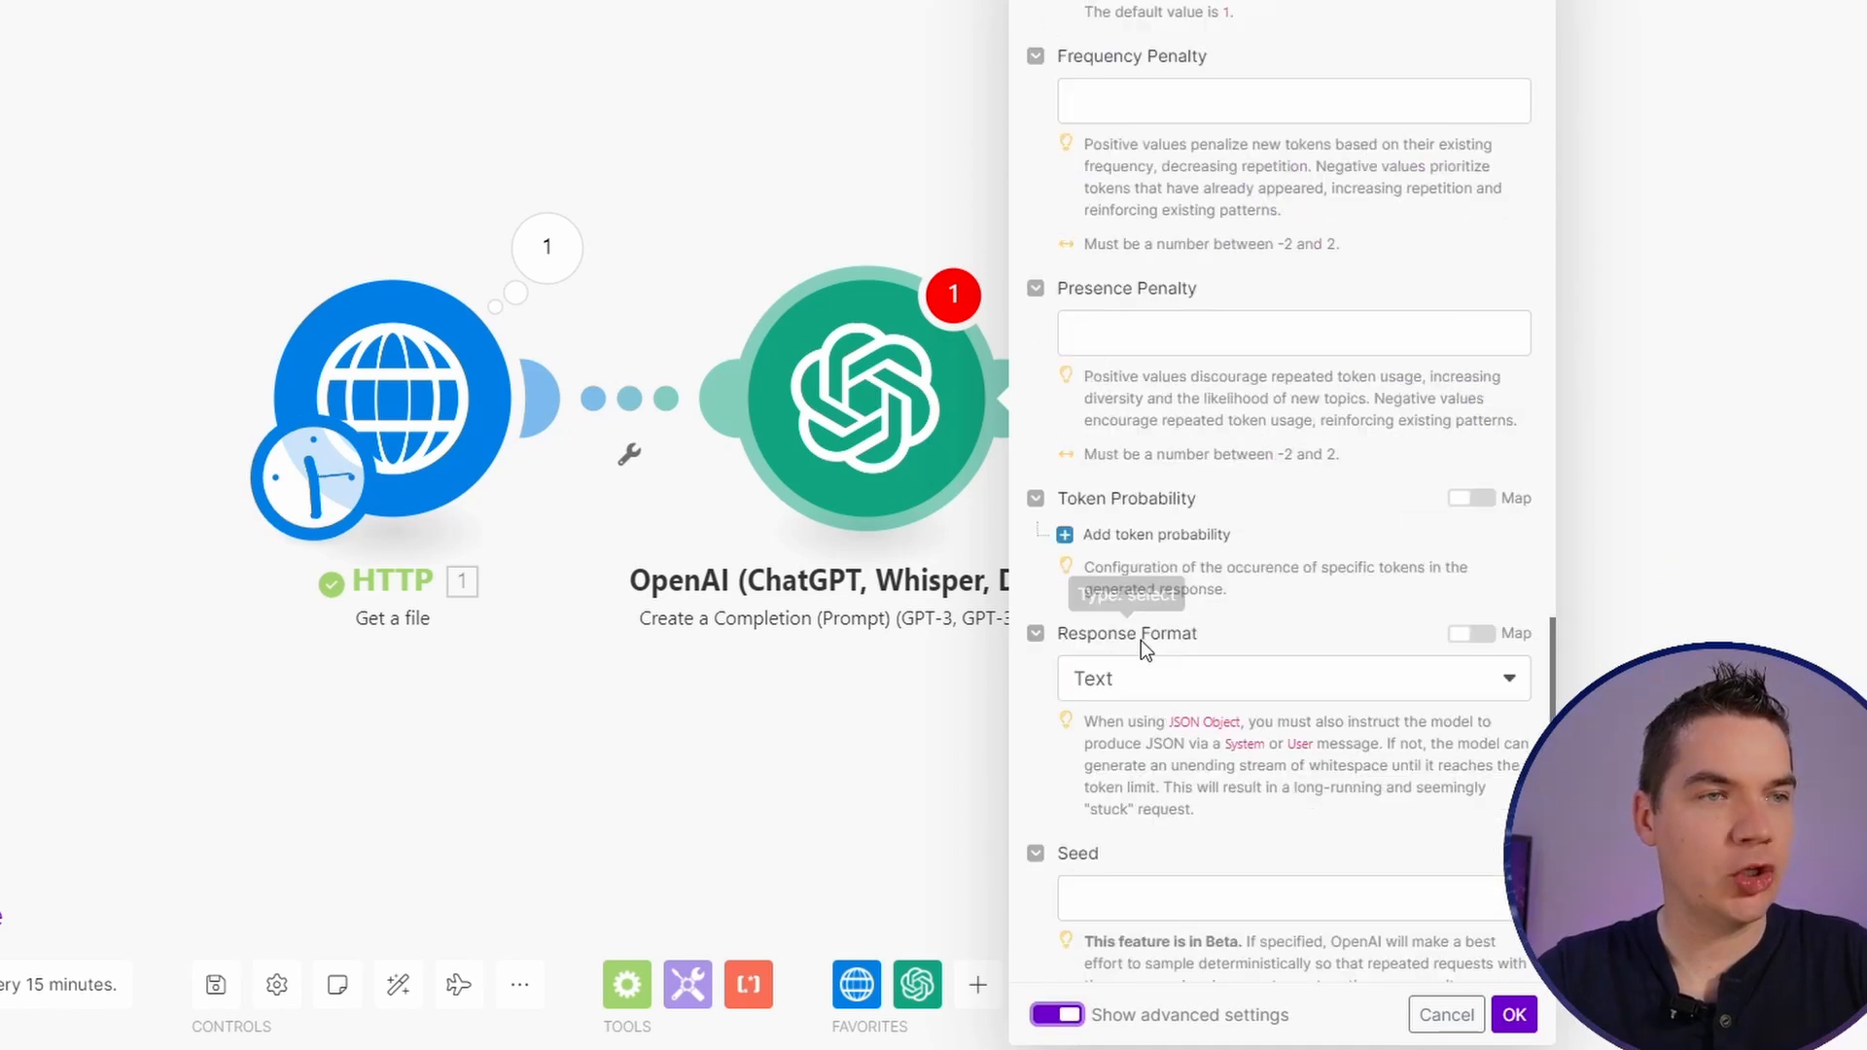
pyautogui.click(1140, 683)
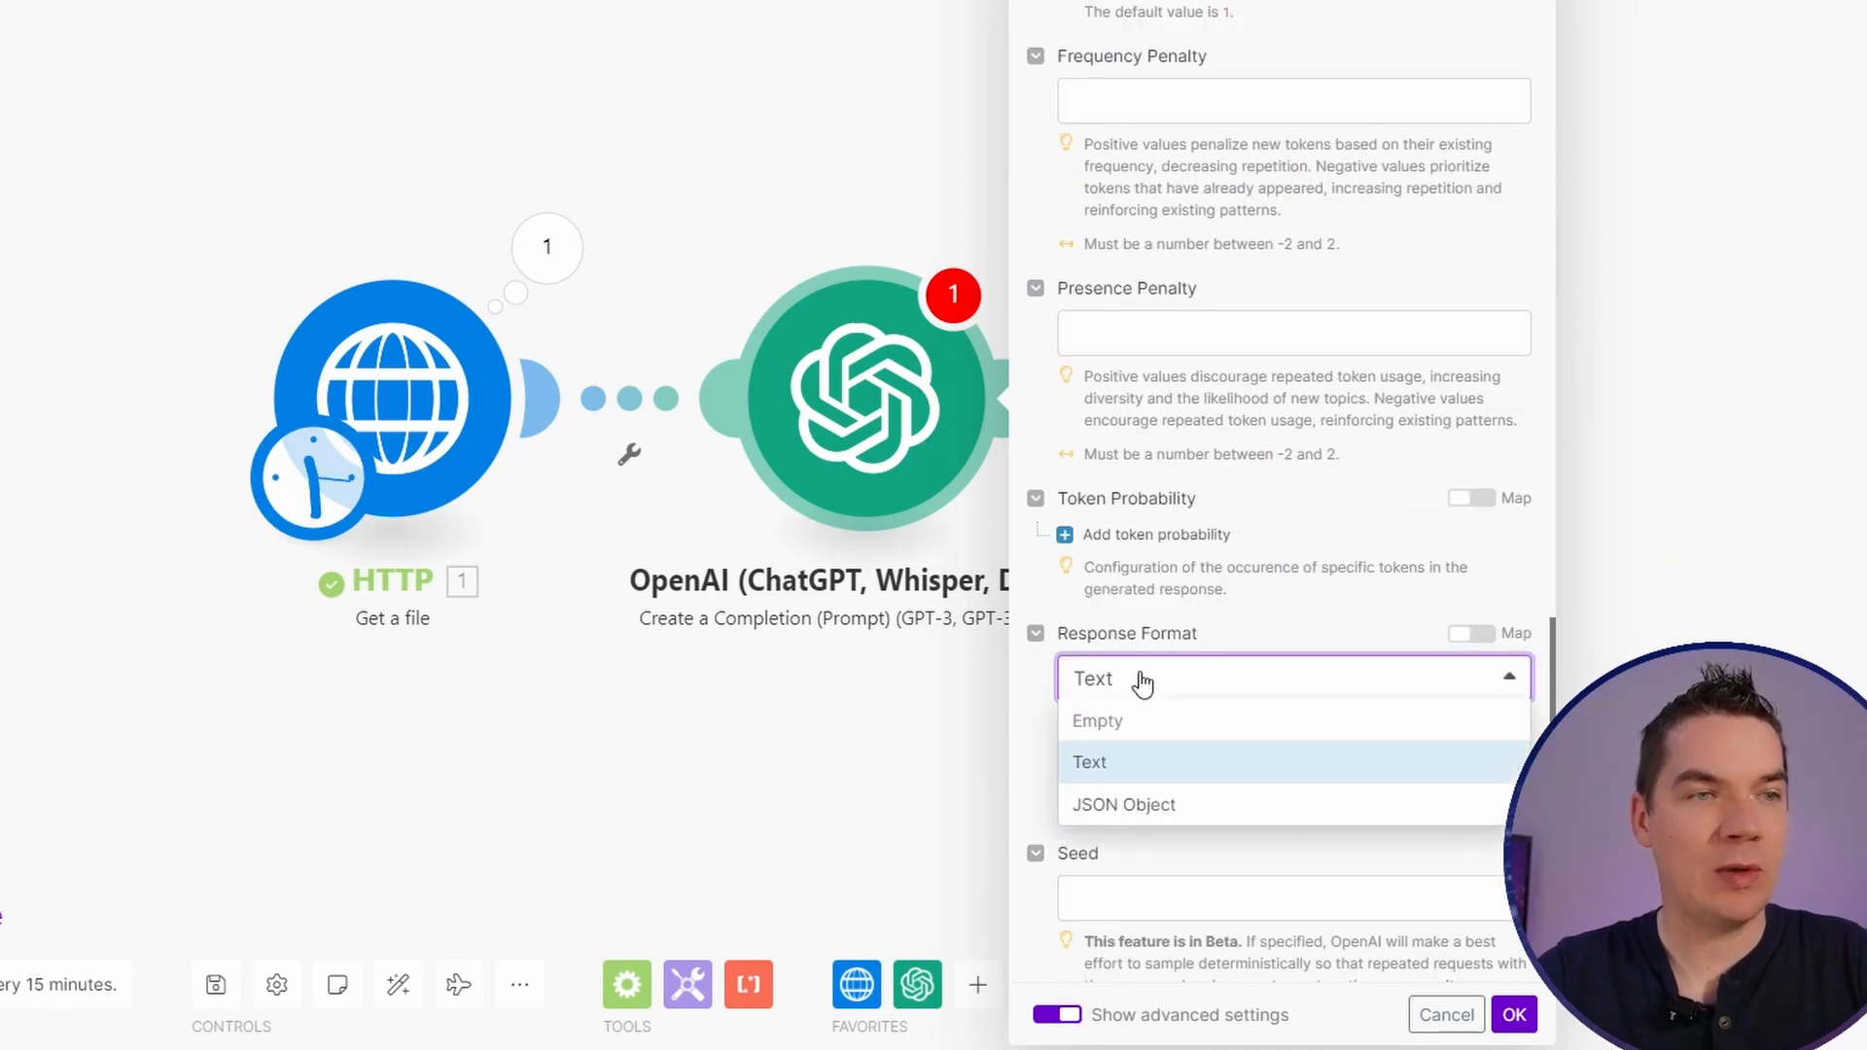
pyautogui.click(1157, 810)
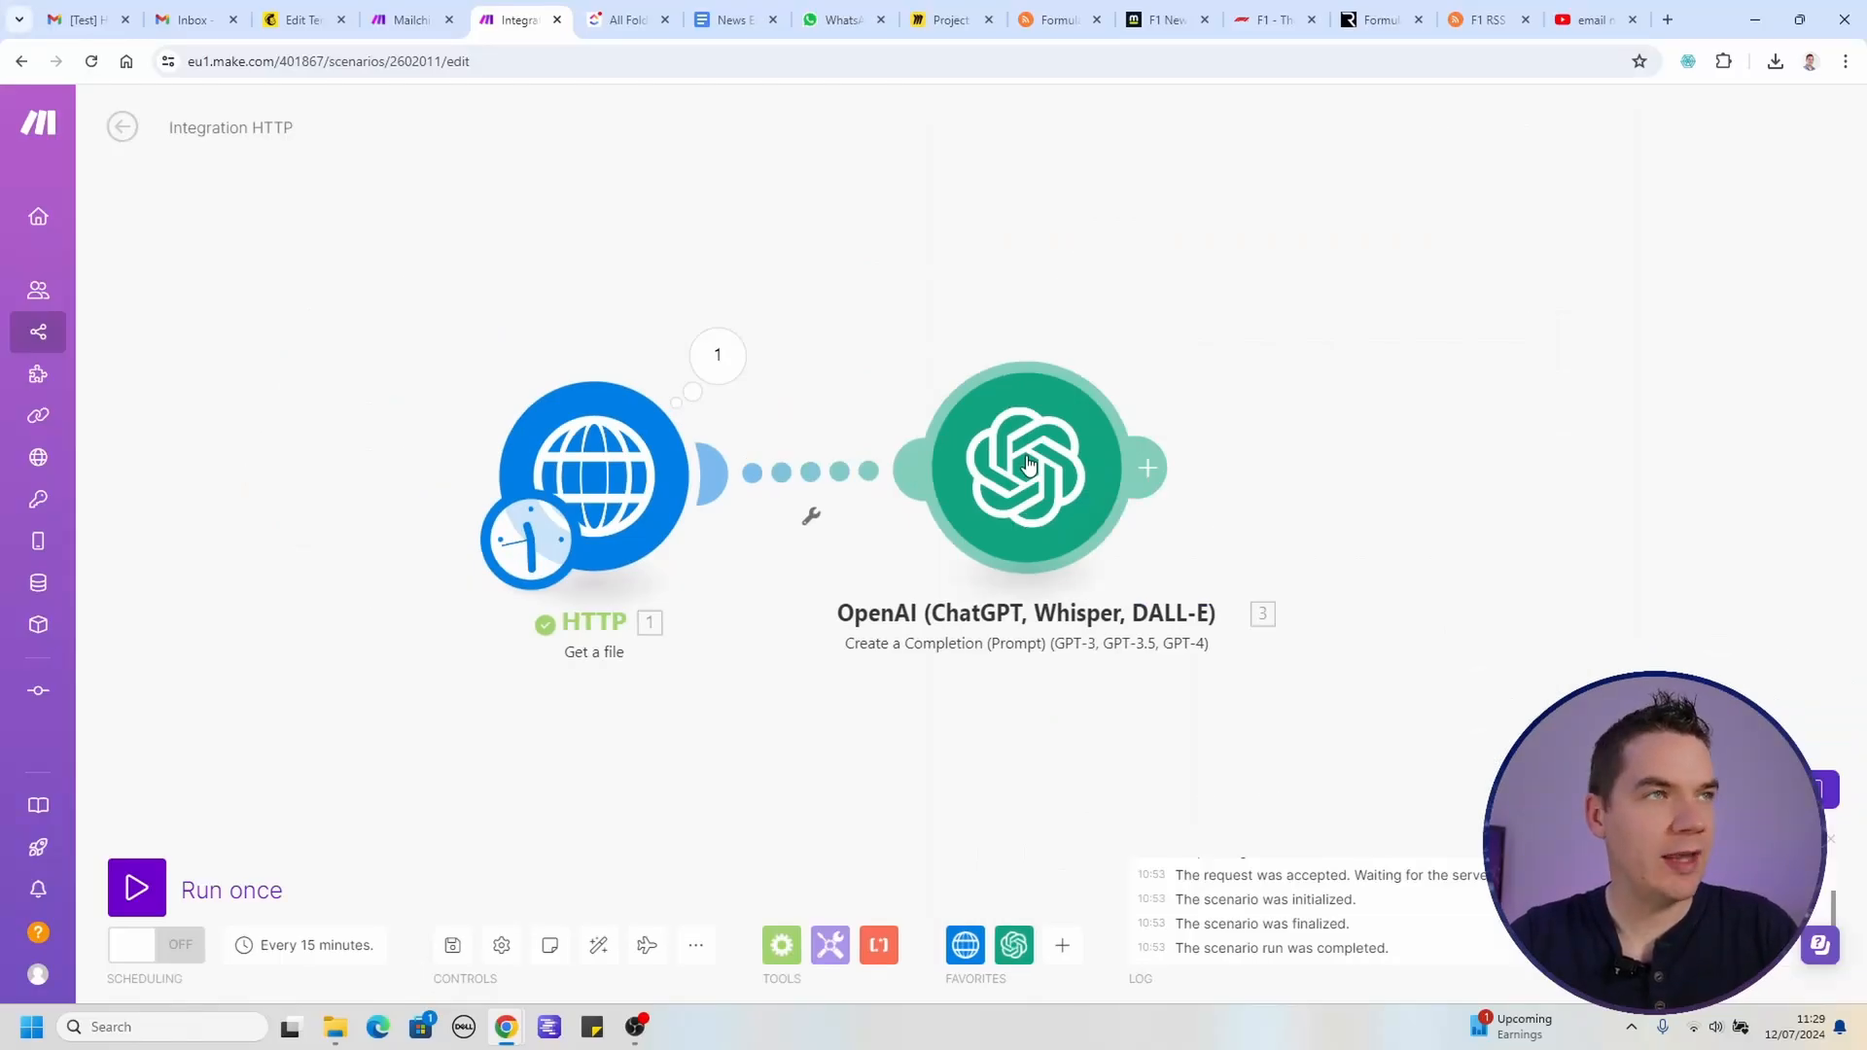
# Step: Rename the OpenAI module to "Analyze News Stories"
pyautogui.rightClick(1029, 465)
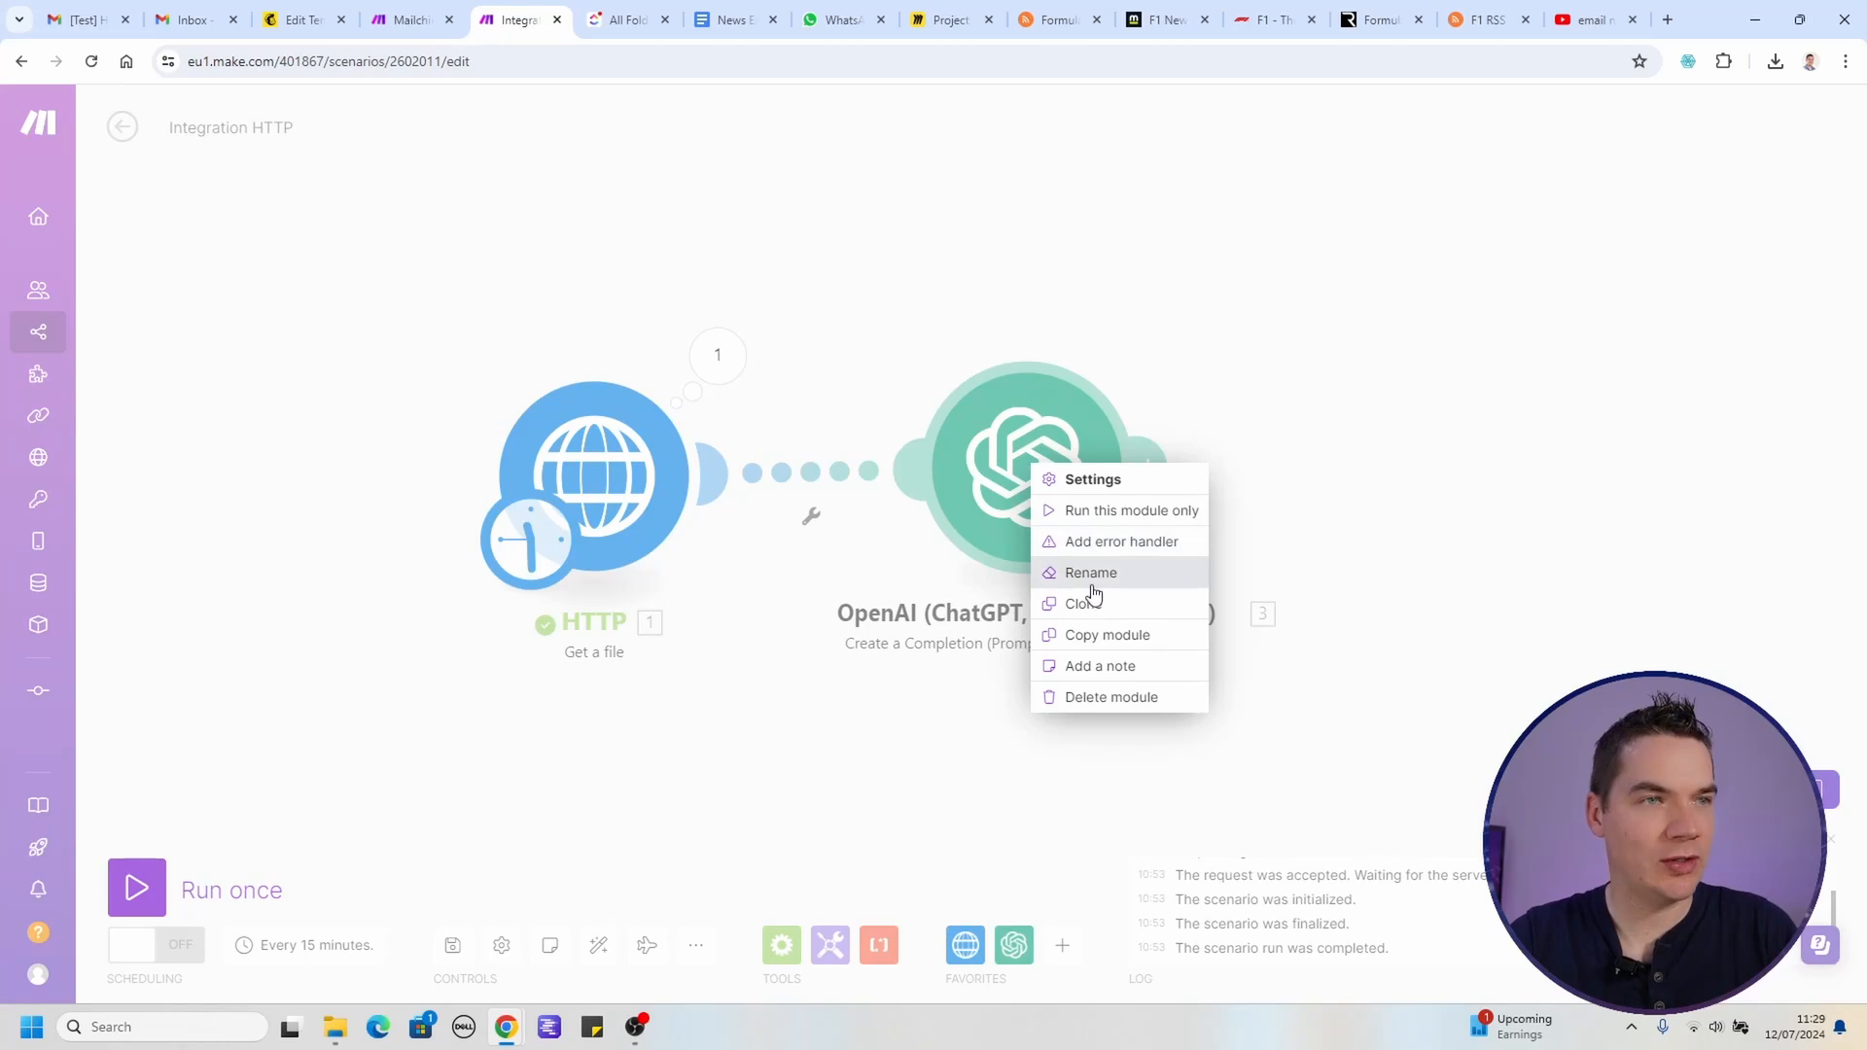
pyautogui.click(1084, 572)
pyautogui.write('Analy')
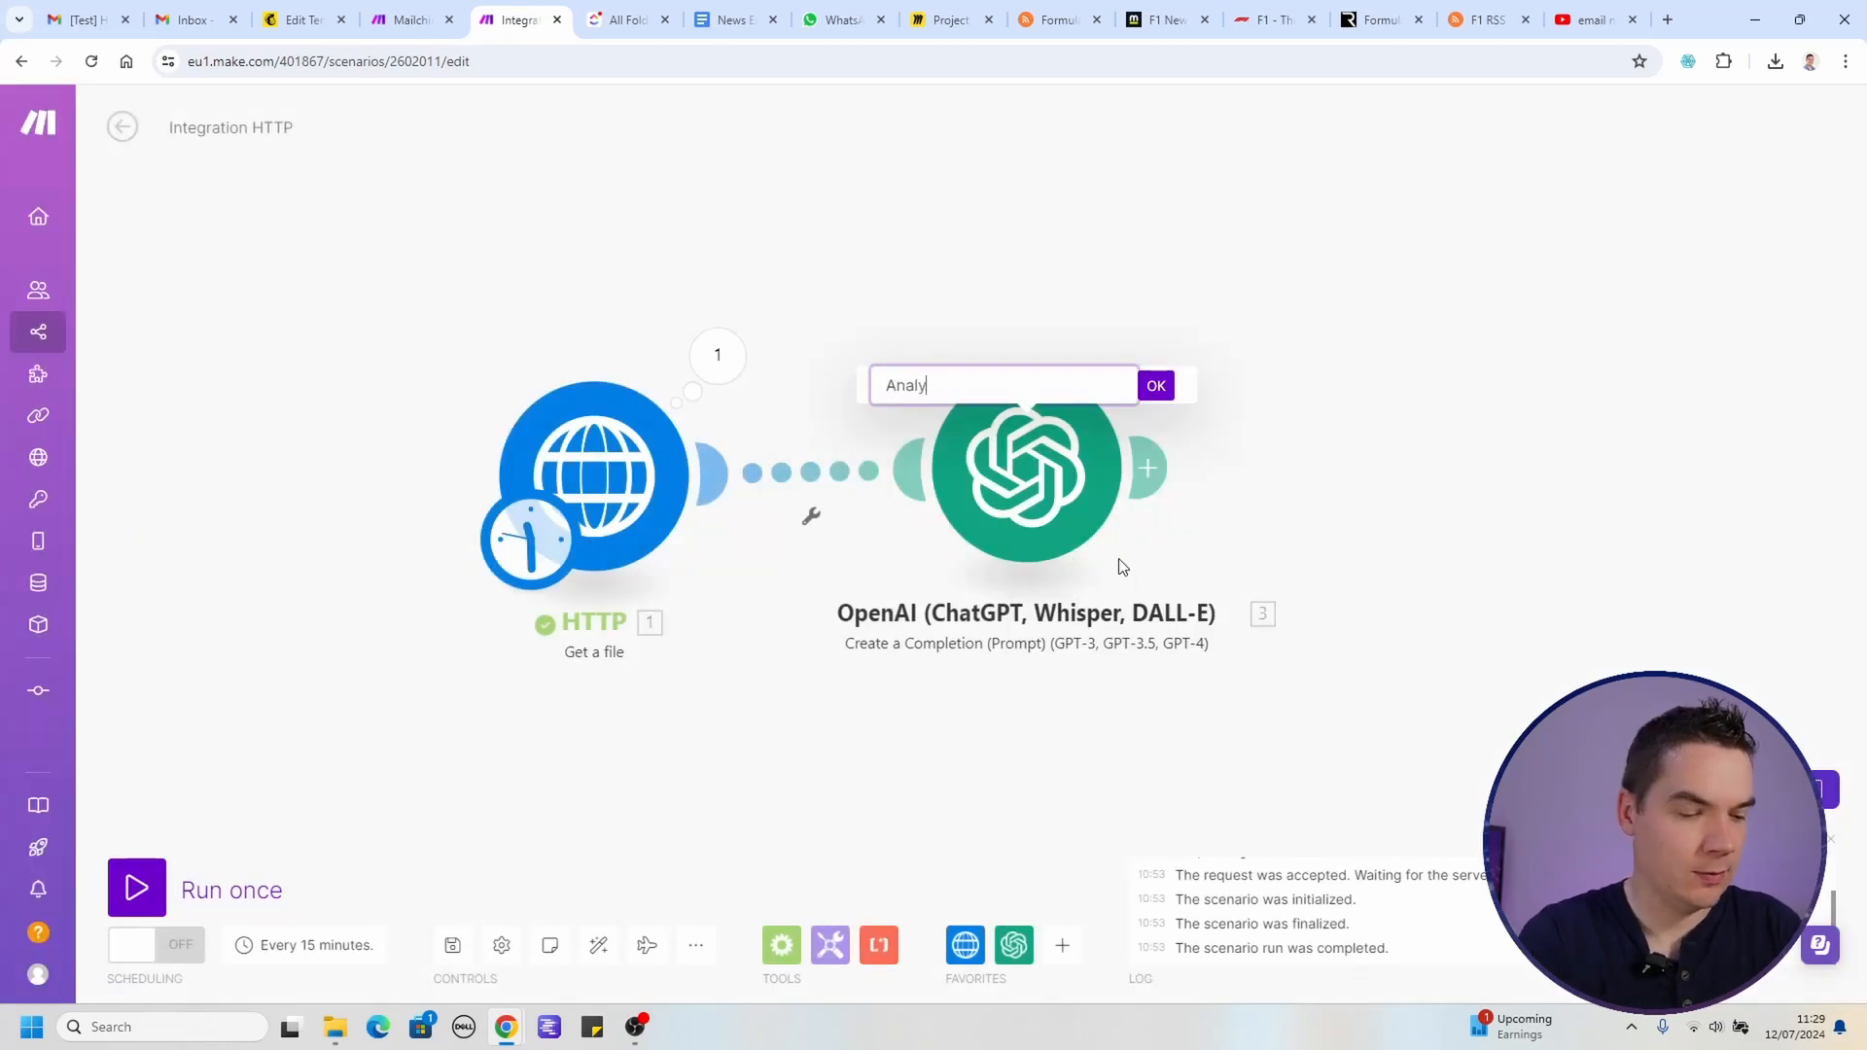
pyautogui.write('ze News Stories')
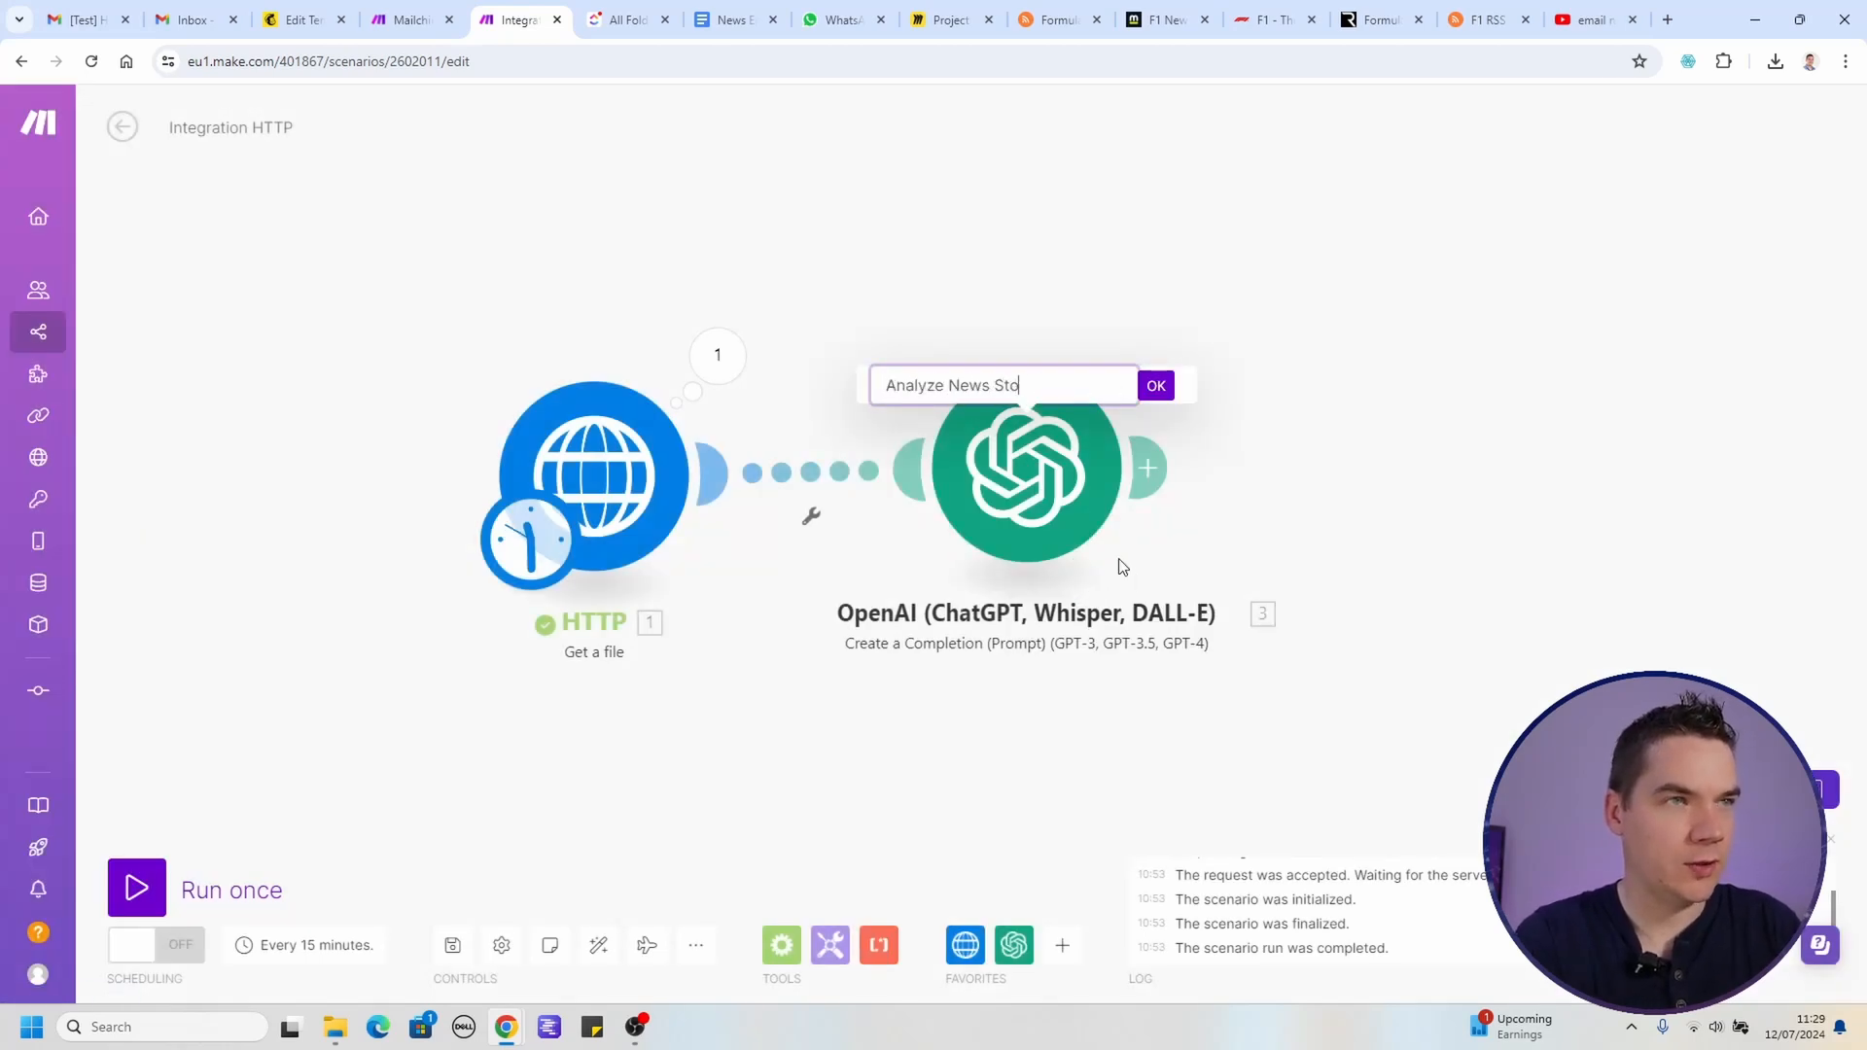
pyautogui.press('Return')
# Step: Run the scenario once and inspect the Data value in the HTTP module's output
pyautogui.click(138, 888)
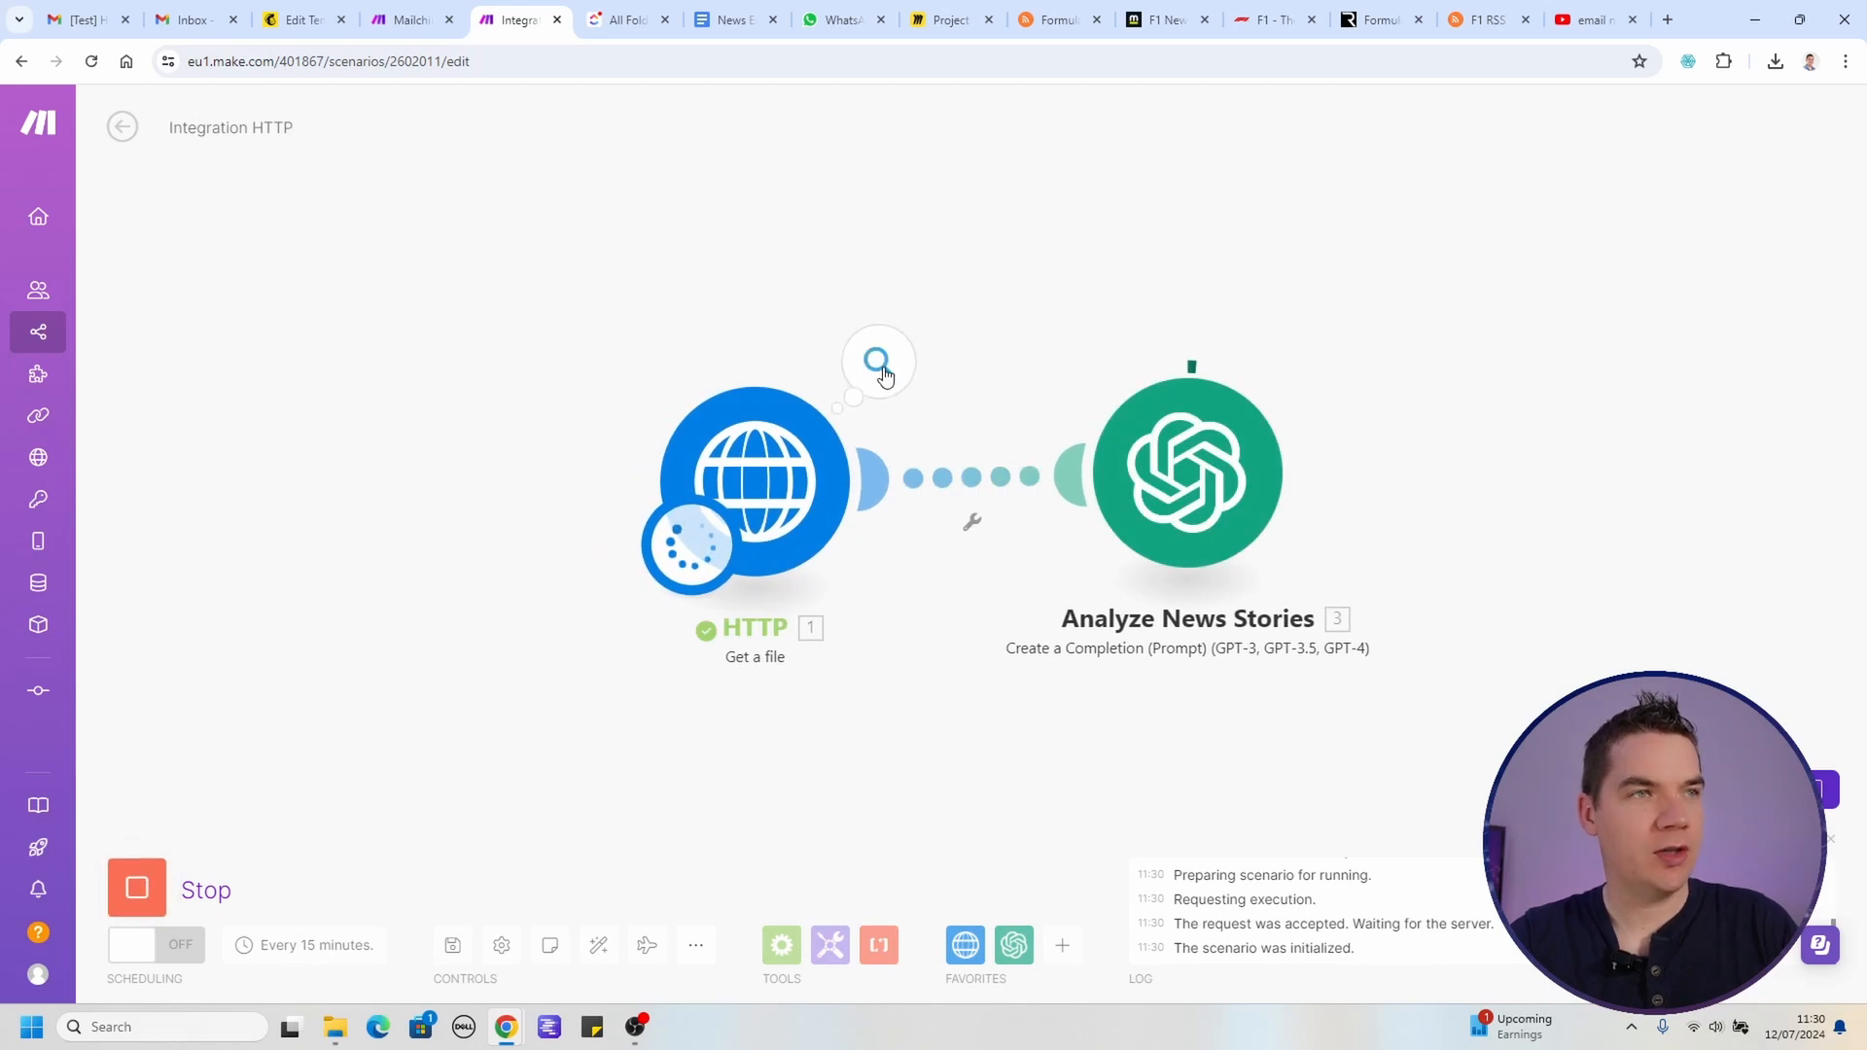
pyautogui.click(875, 365)
pyautogui.click(999, 483)
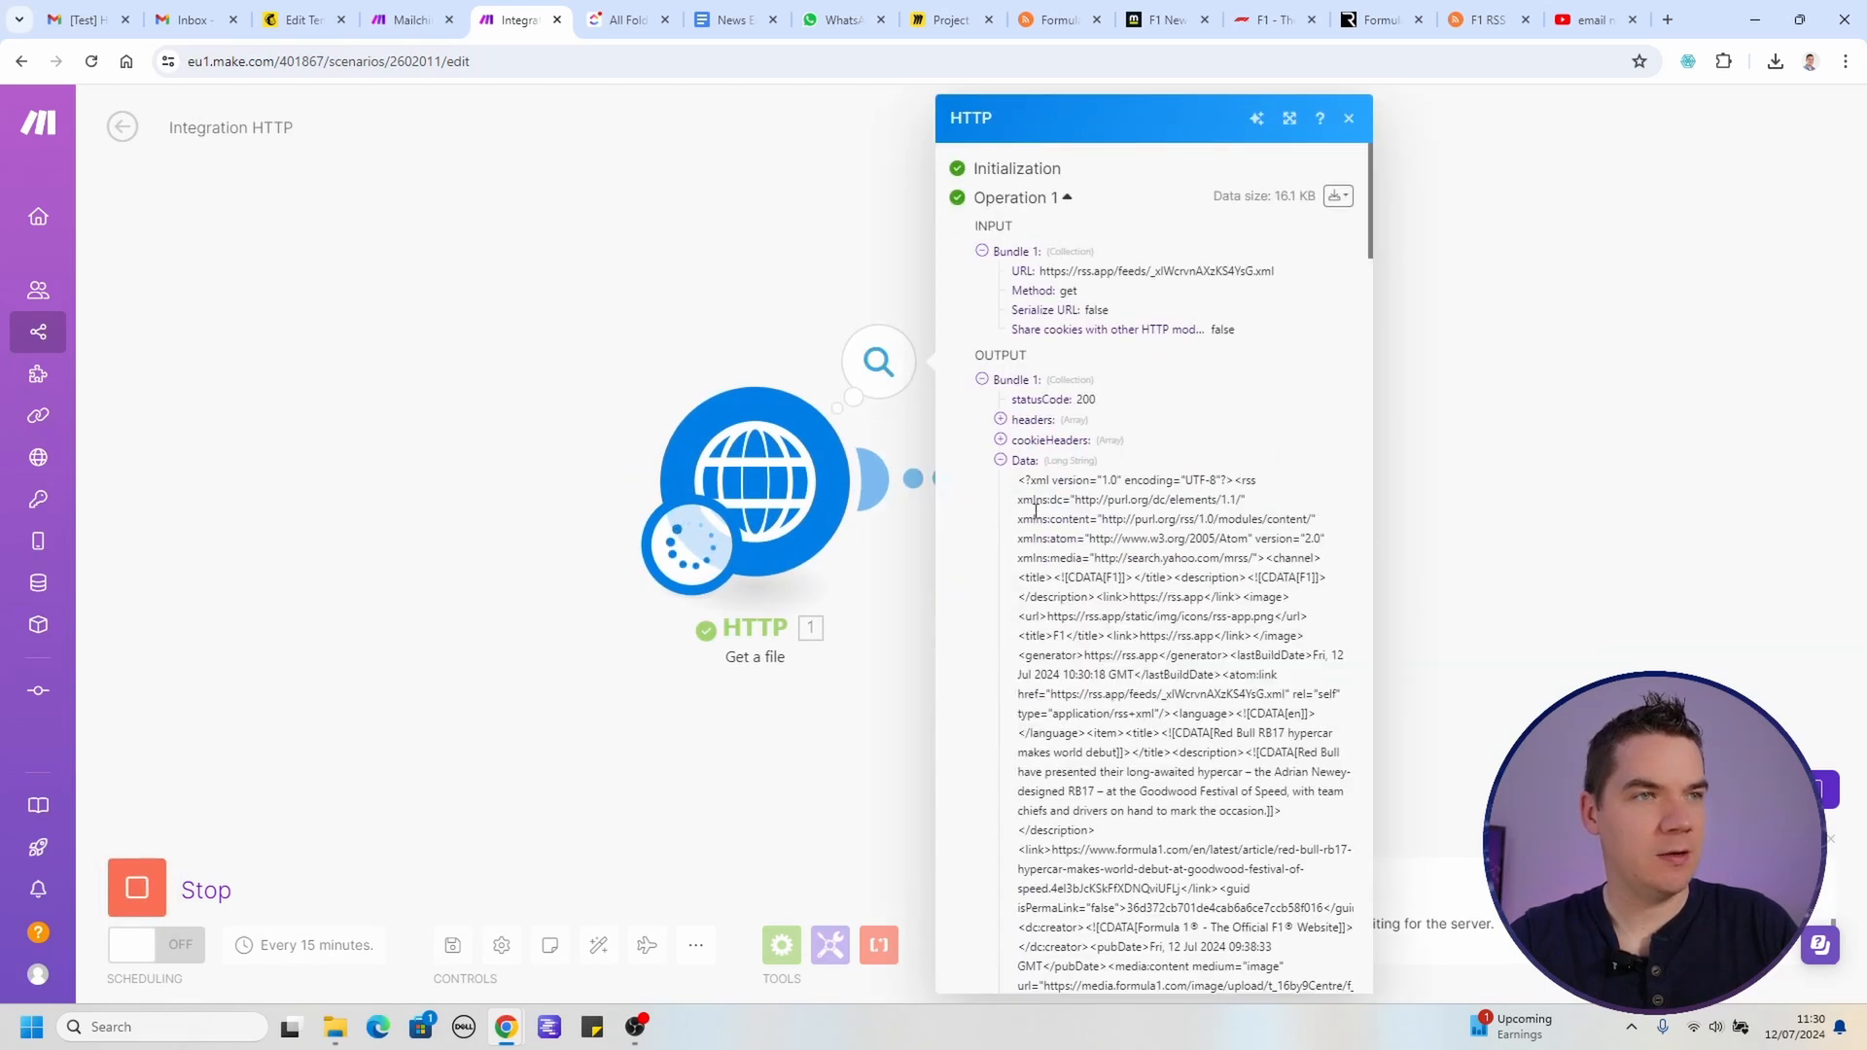
pyautogui.click(854, 742)
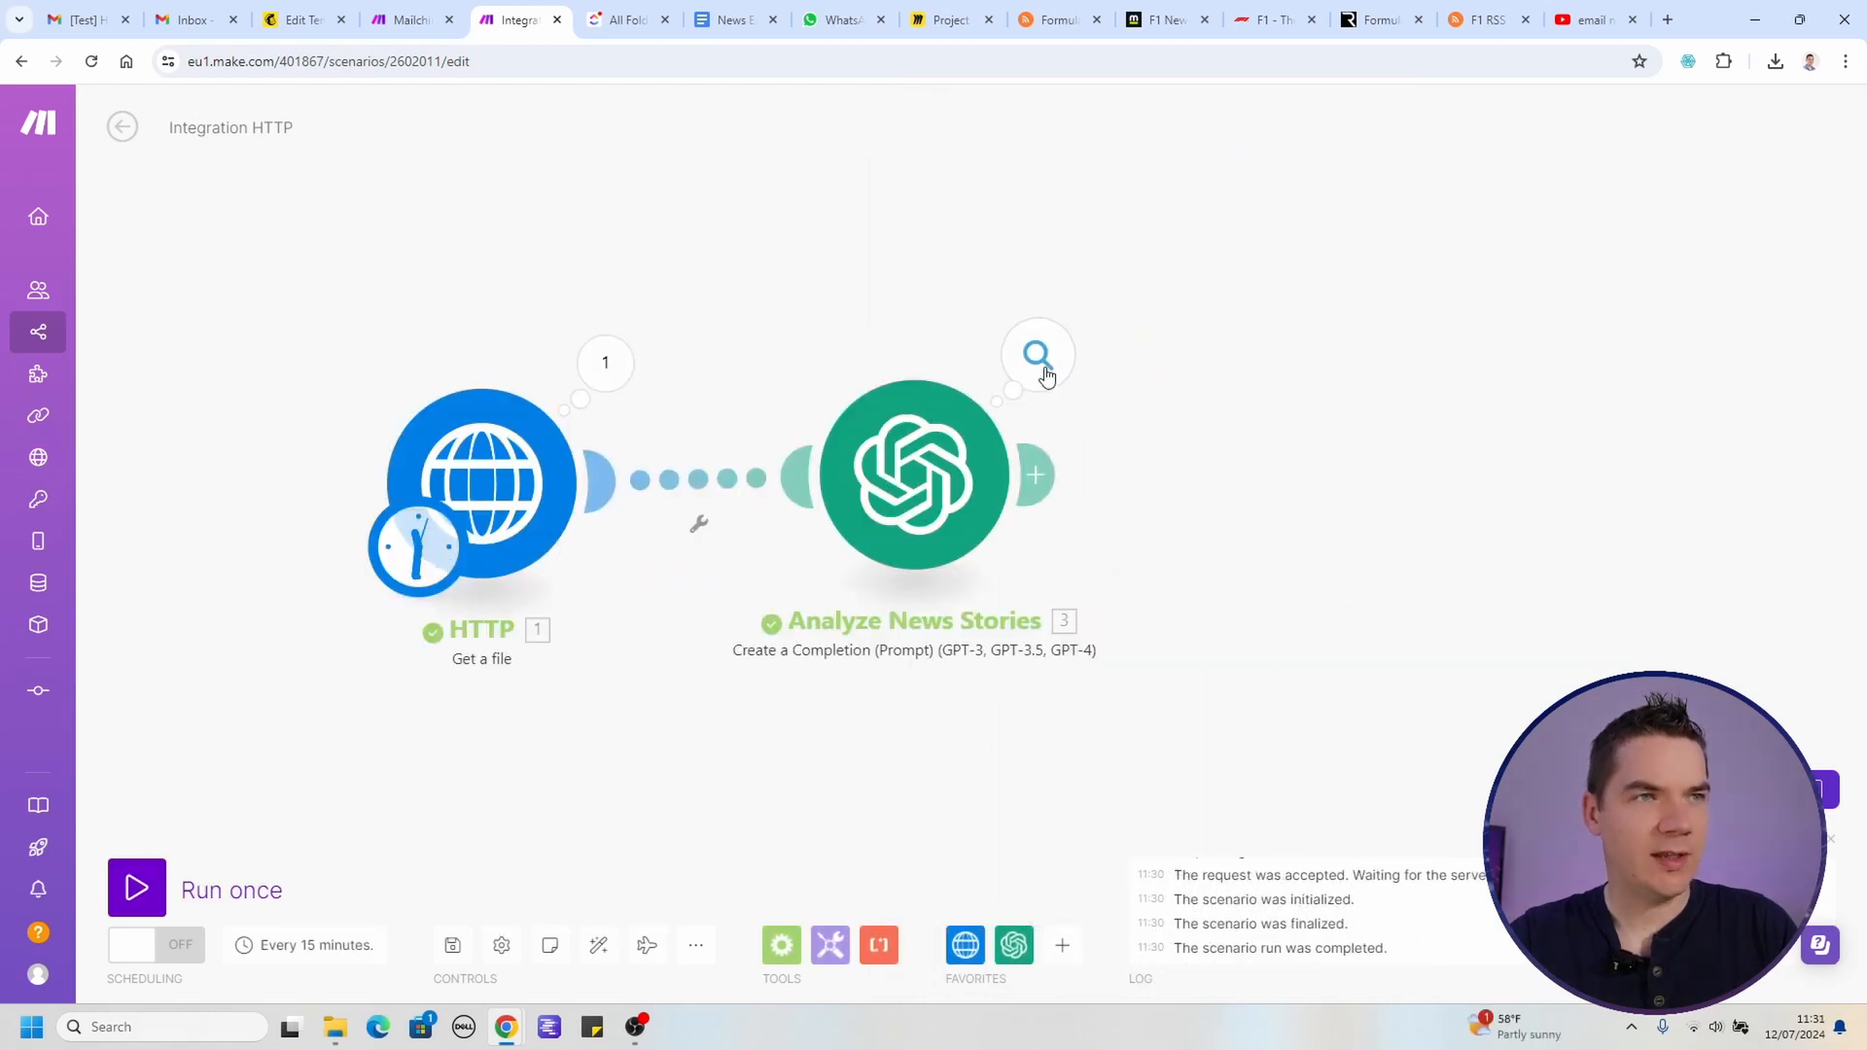
# Step: Examine the Analyze News Stories output, checking the title and significanceRating of the first story in its Result
pyautogui.click(1054, 366)
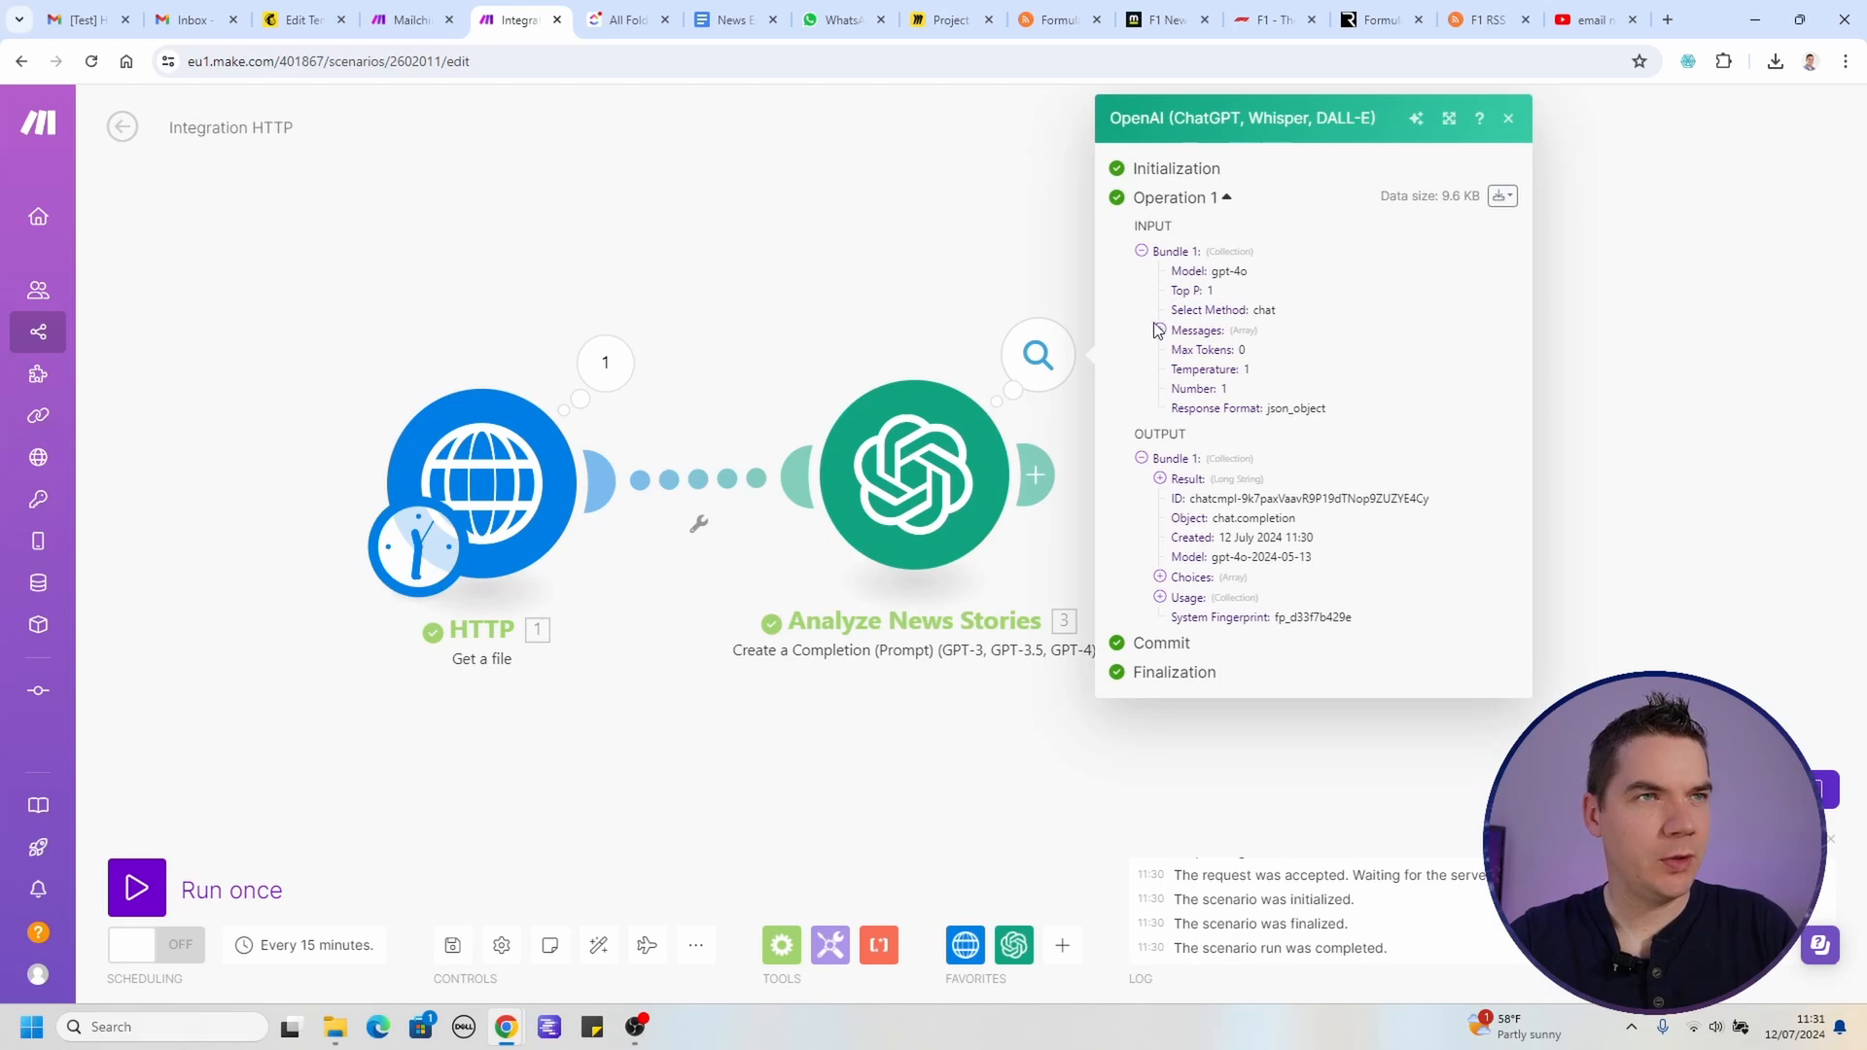
pyautogui.click(1161, 479)
pyautogui.scroll(-2, 1192, 323)
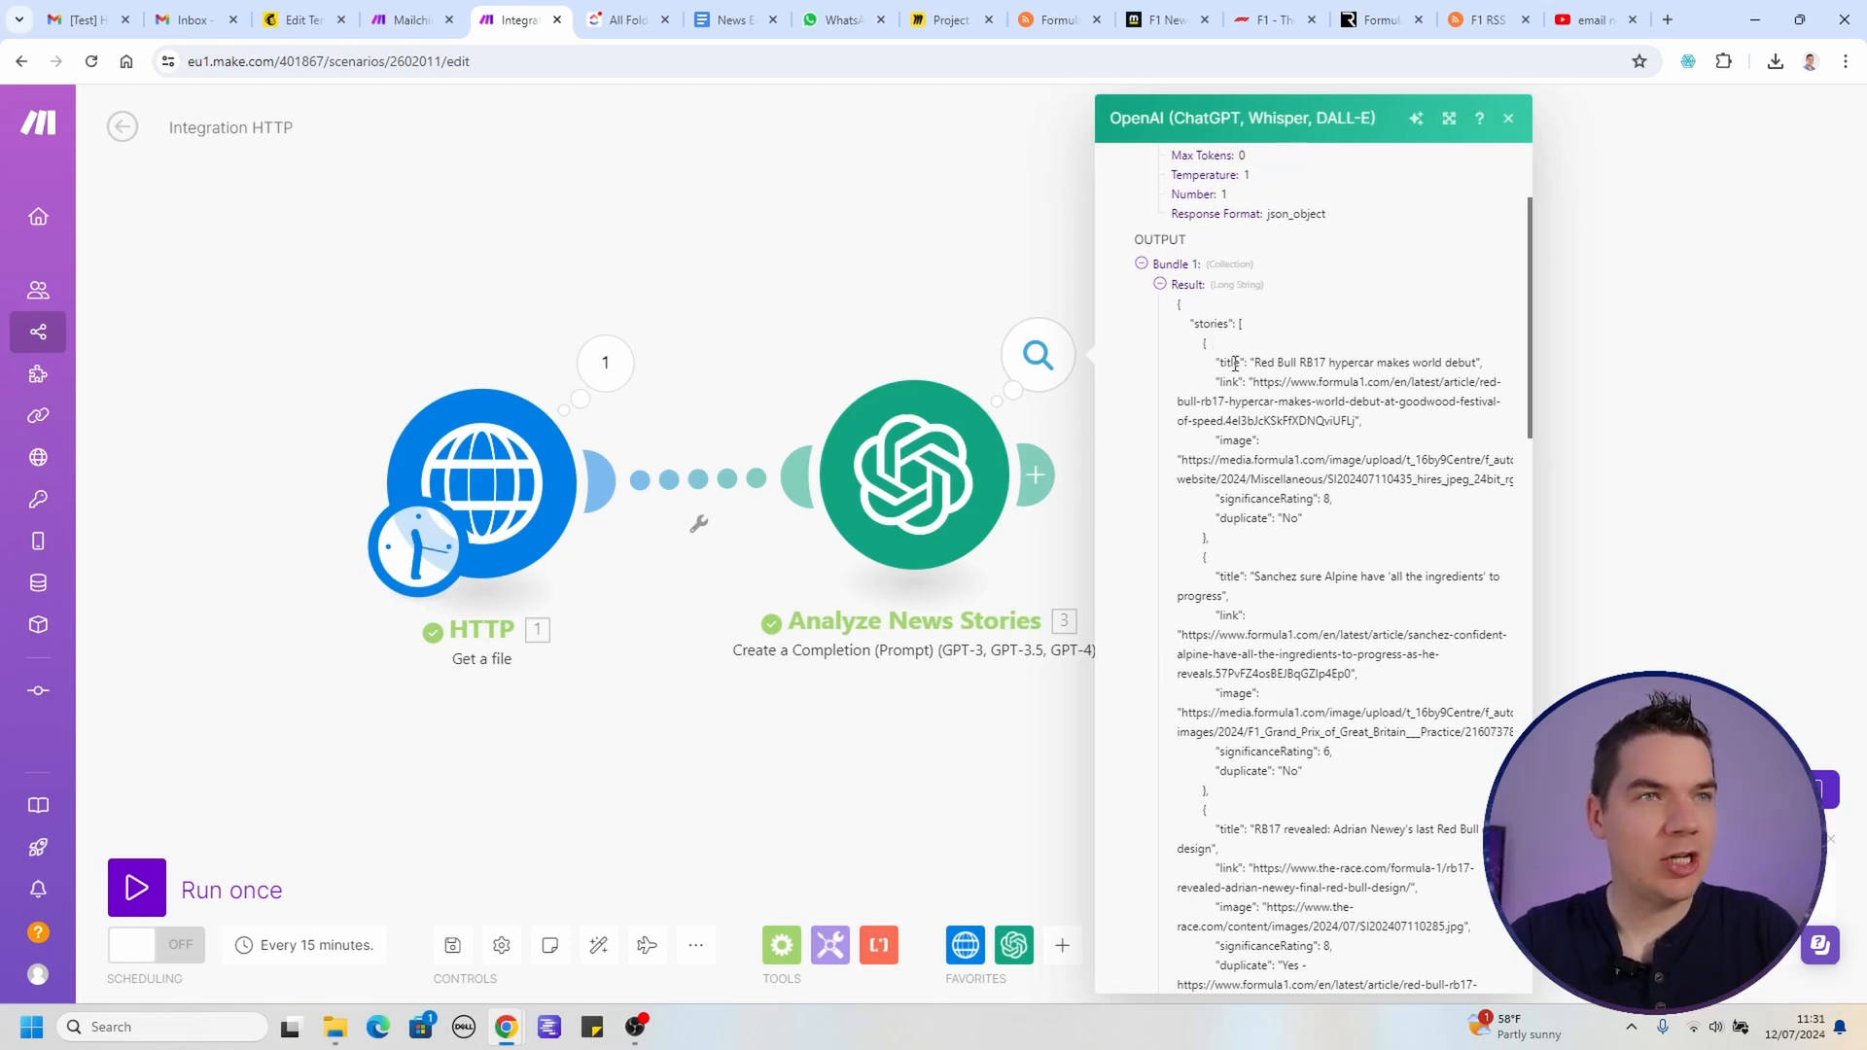
pyautogui.scroll(-1, 1249, 331)
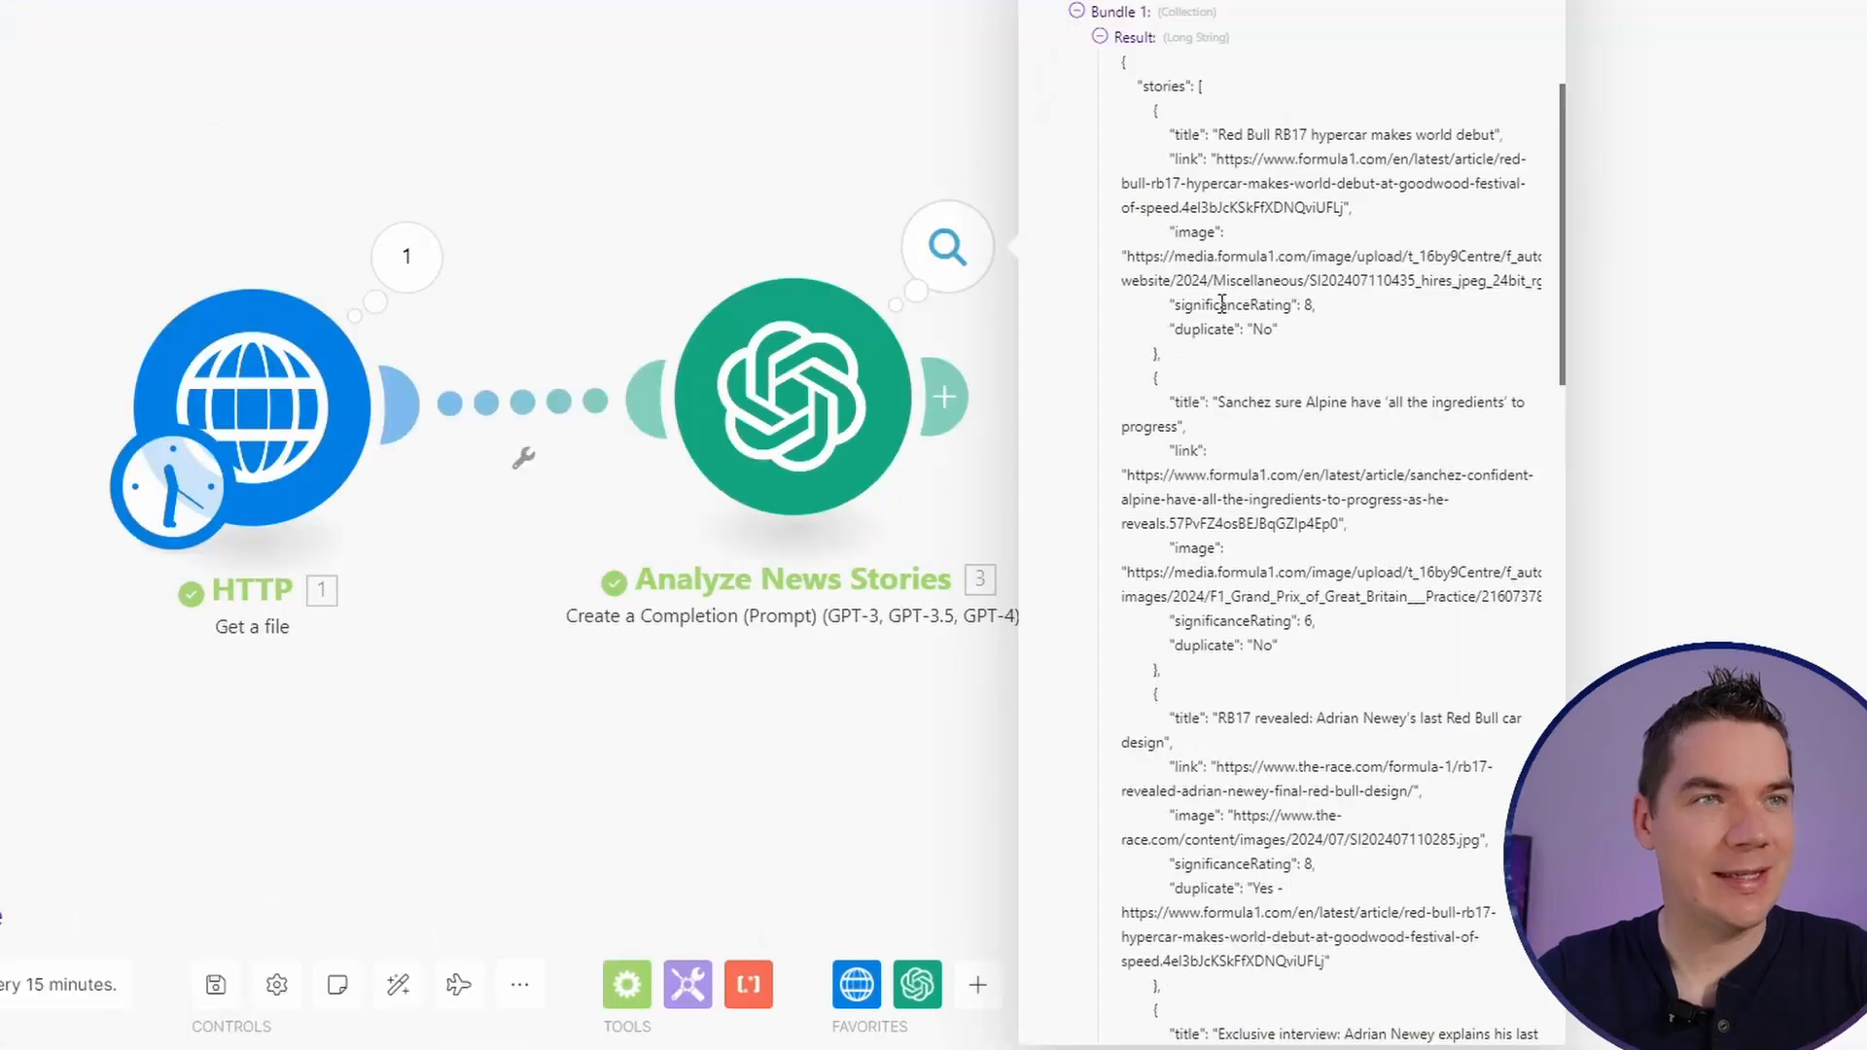
pyautogui.doubleClick(1267, 402)
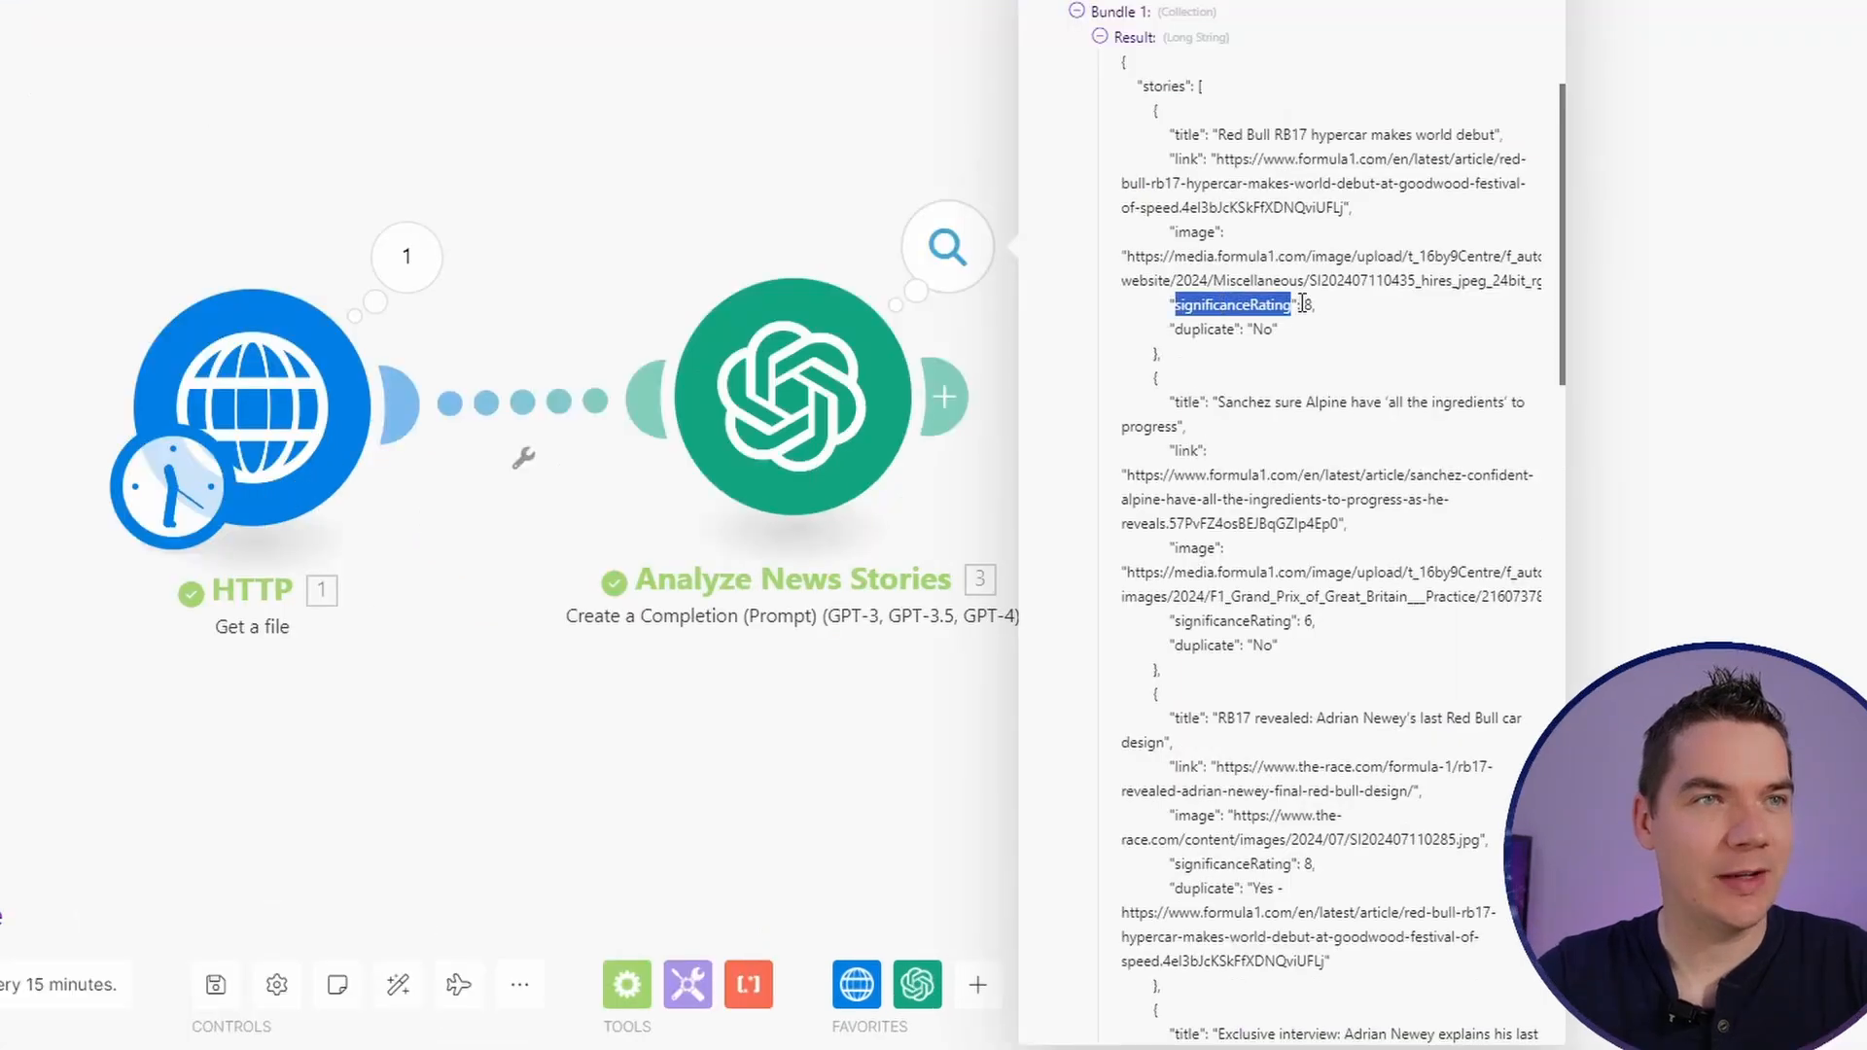
pyautogui.moveTo(1219, 134); pyautogui.dragTo(1497, 133)
pyautogui.click(1416, 162)
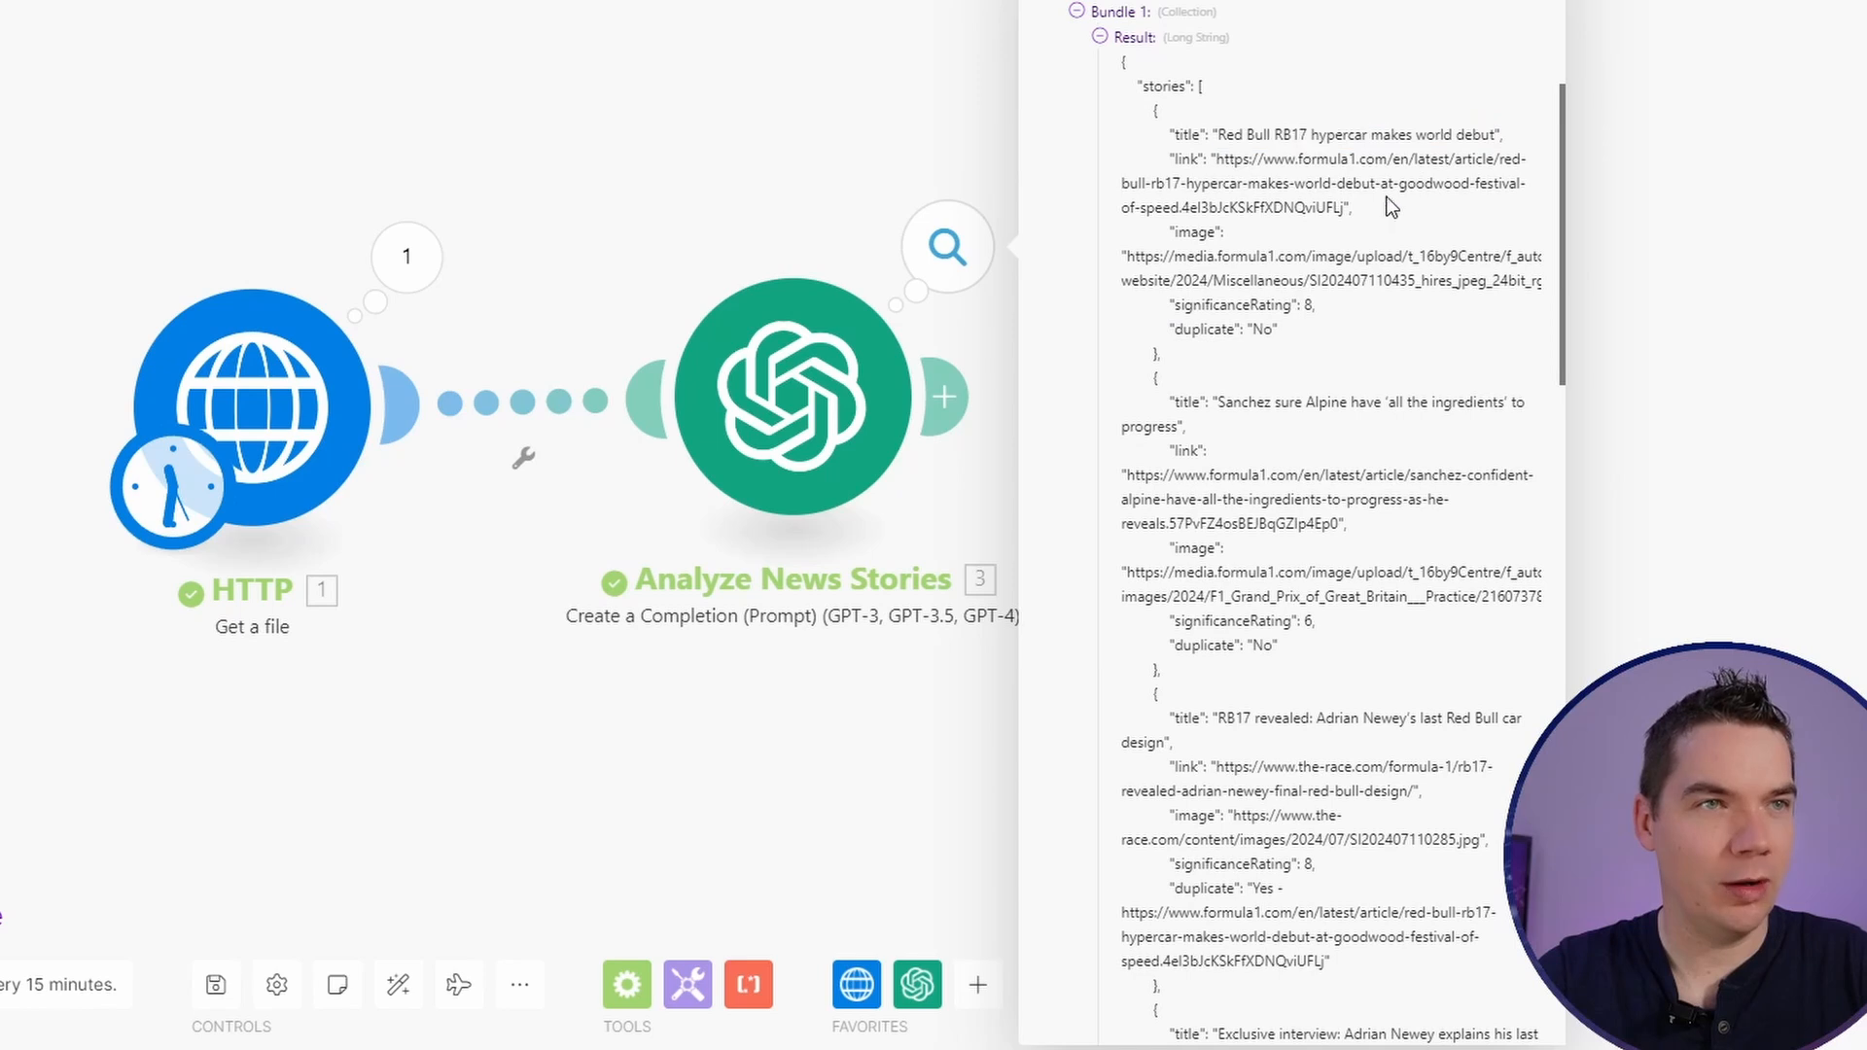
# Step: Examine the remaining stories in the Result for their significance ratings and duplicate flags
pyautogui.scroll(-2, 1313, 331)
pyautogui.moveTo(1258, 280); pyautogui.dragTo(1379, 276)
pyautogui.click(1295, 479)
pyautogui.scroll(-2, 1298, 503)
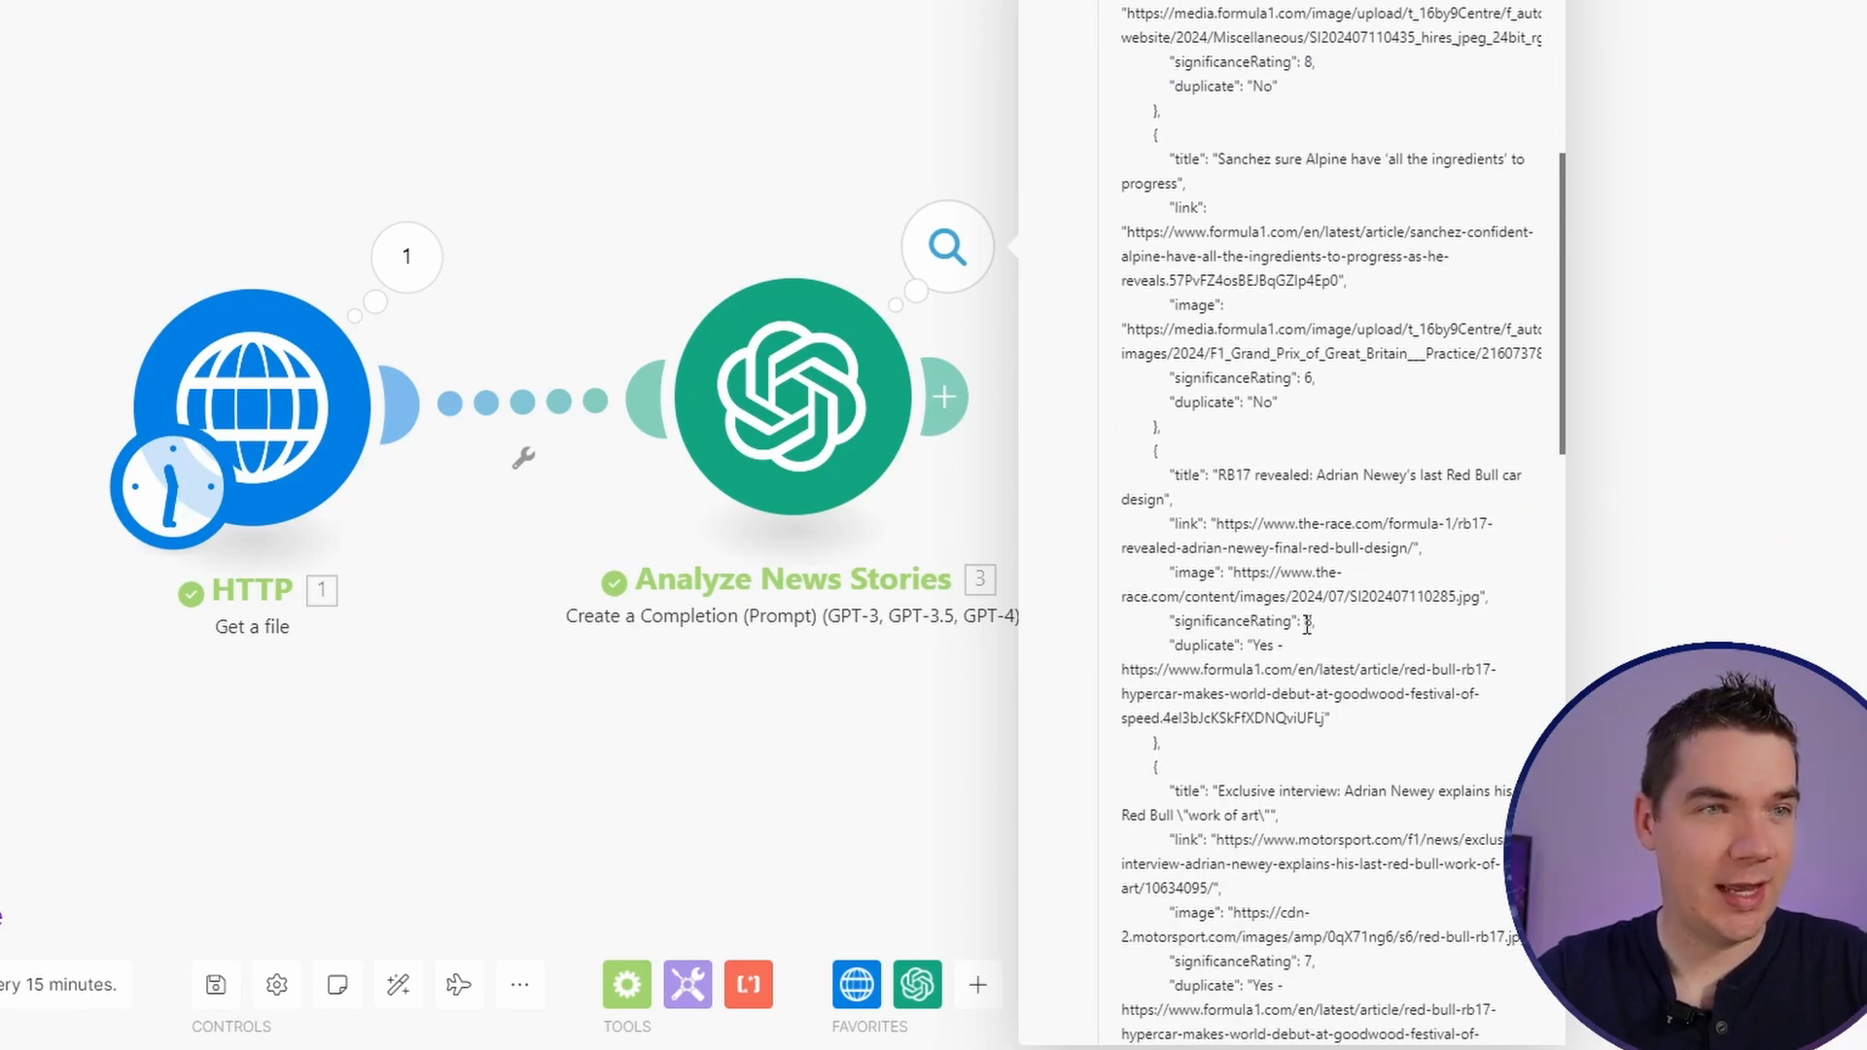
pyautogui.scroll(-2, 1309, 619)
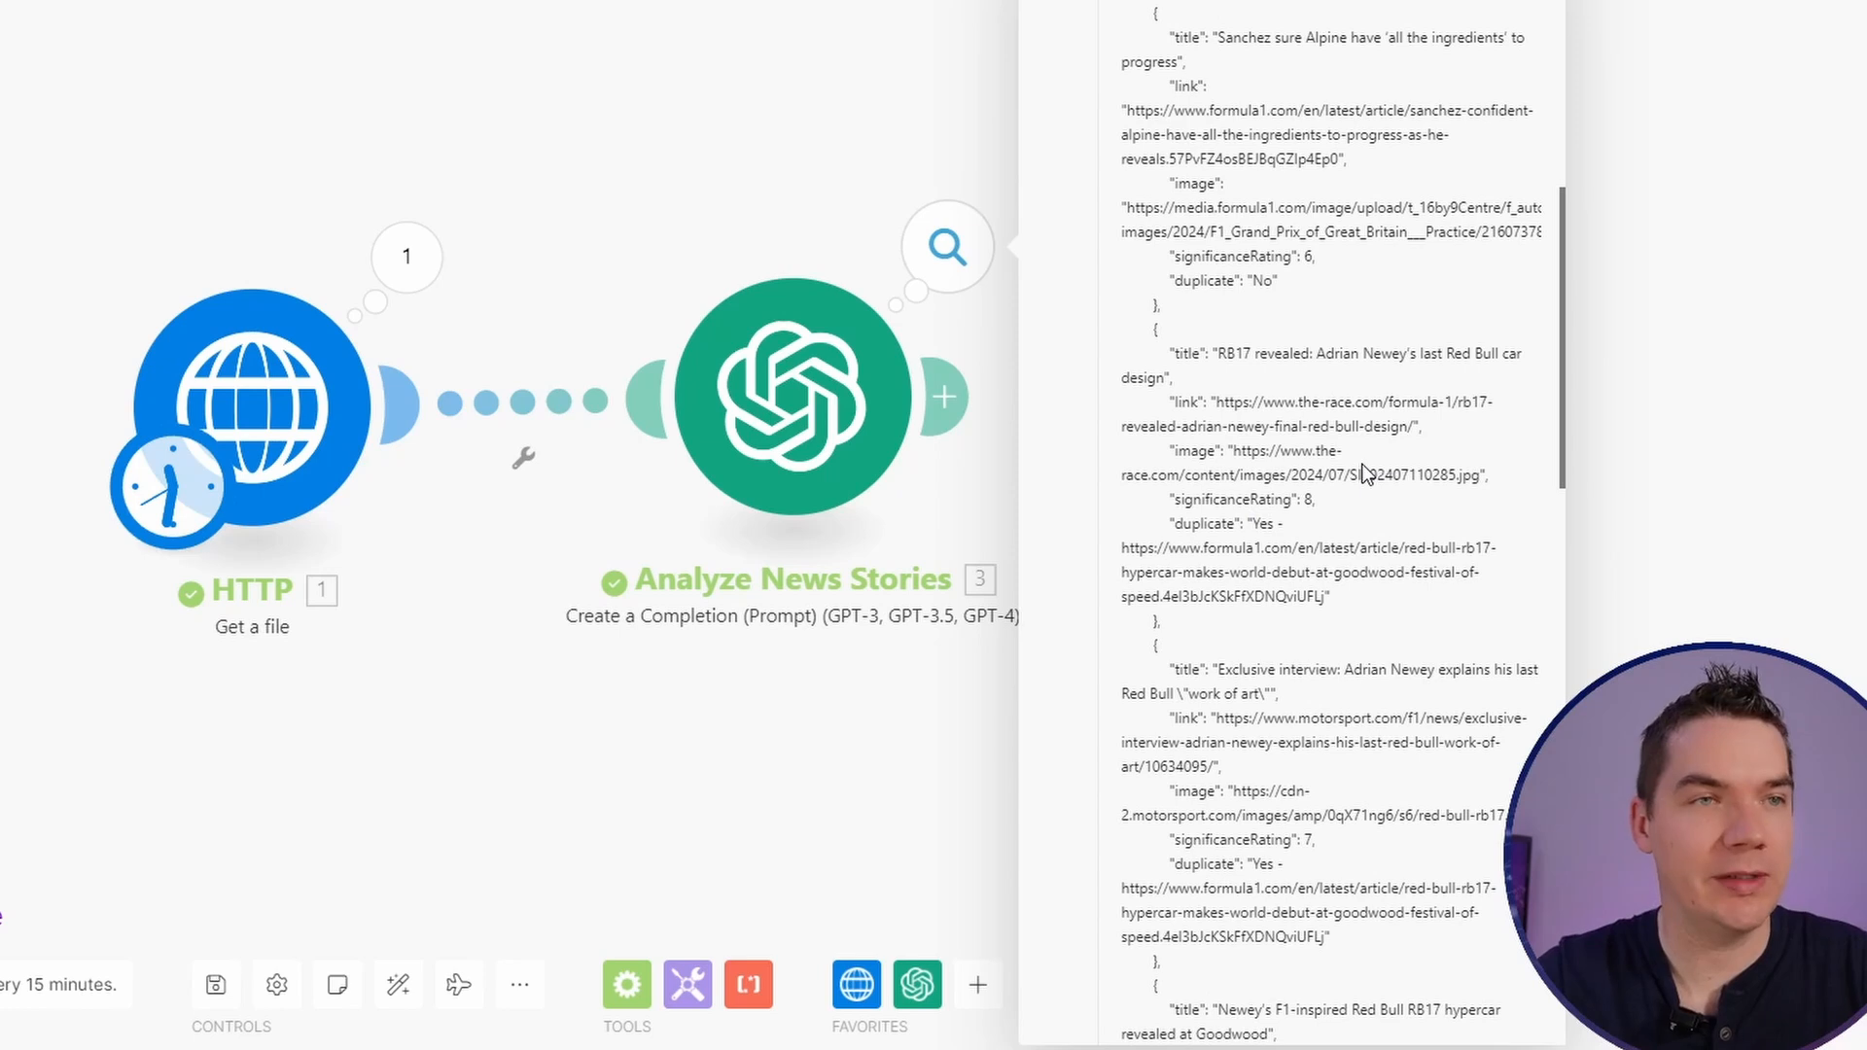
pyautogui.scroll(-6, 1362, 477)
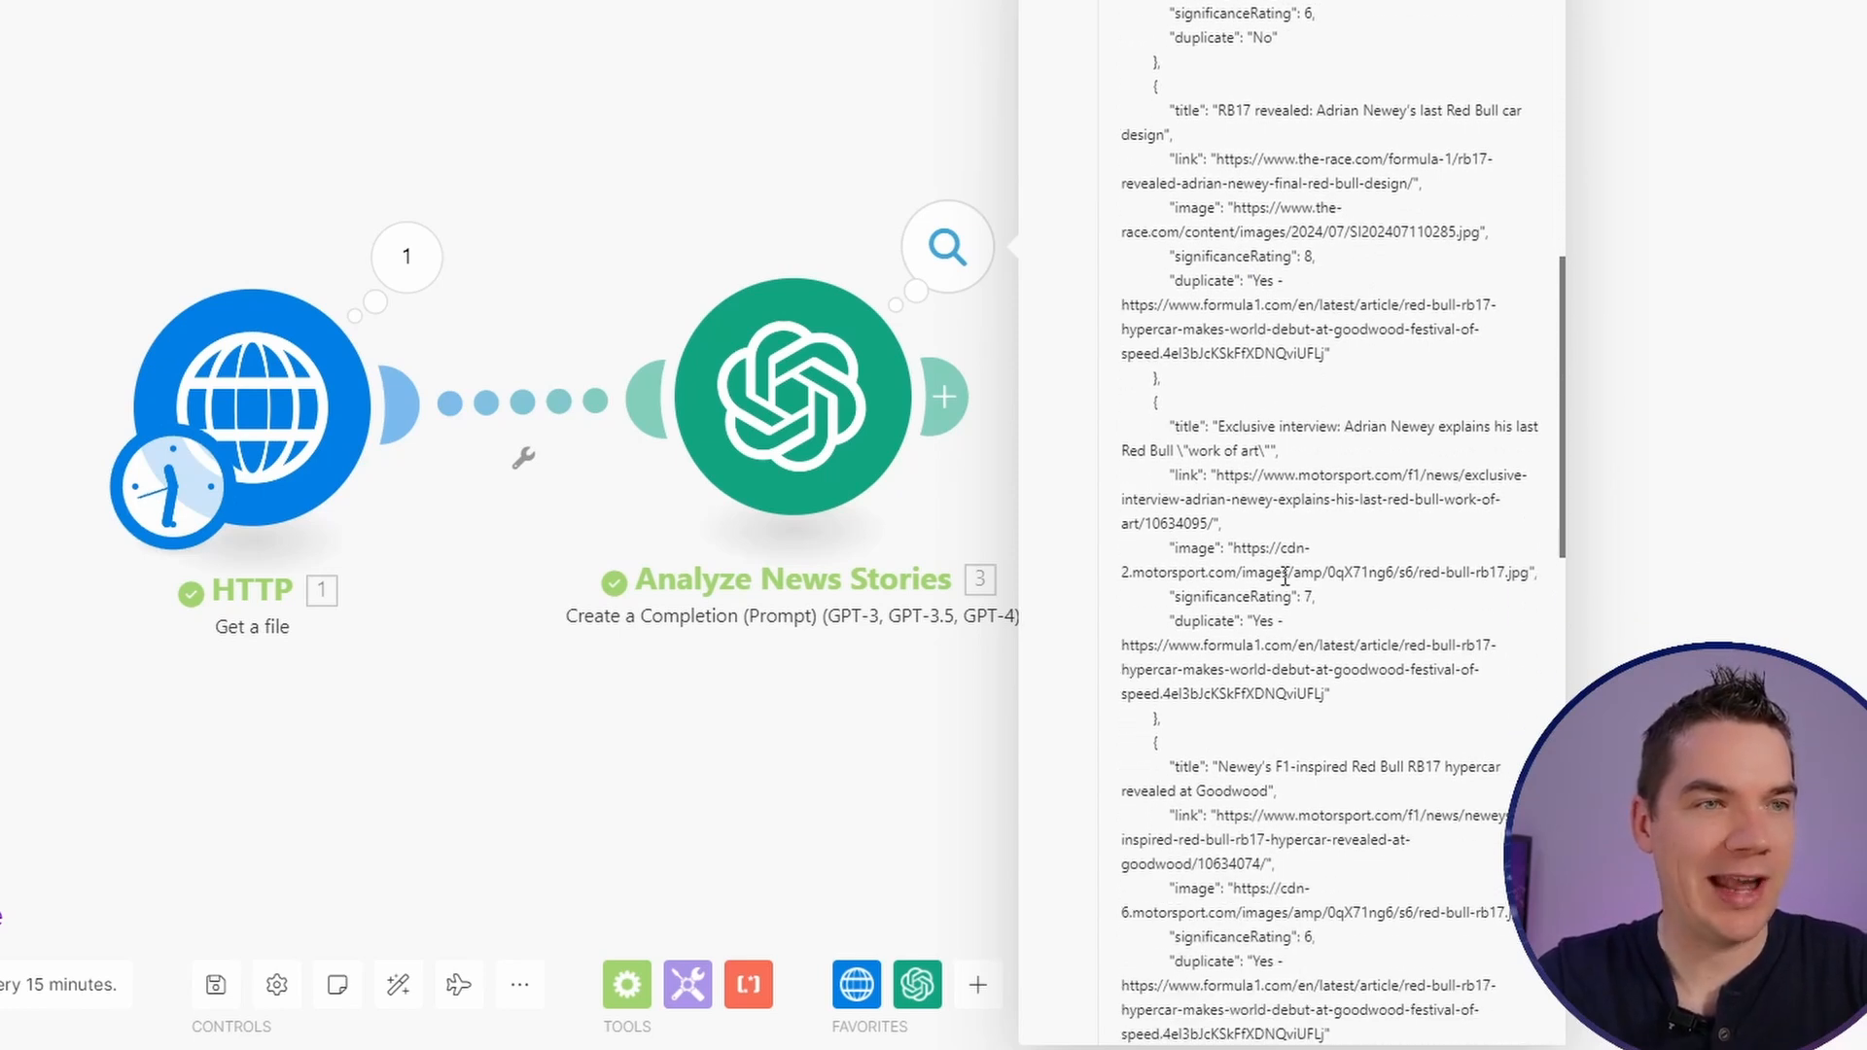
pyautogui.scroll(-4, 1258, 643)
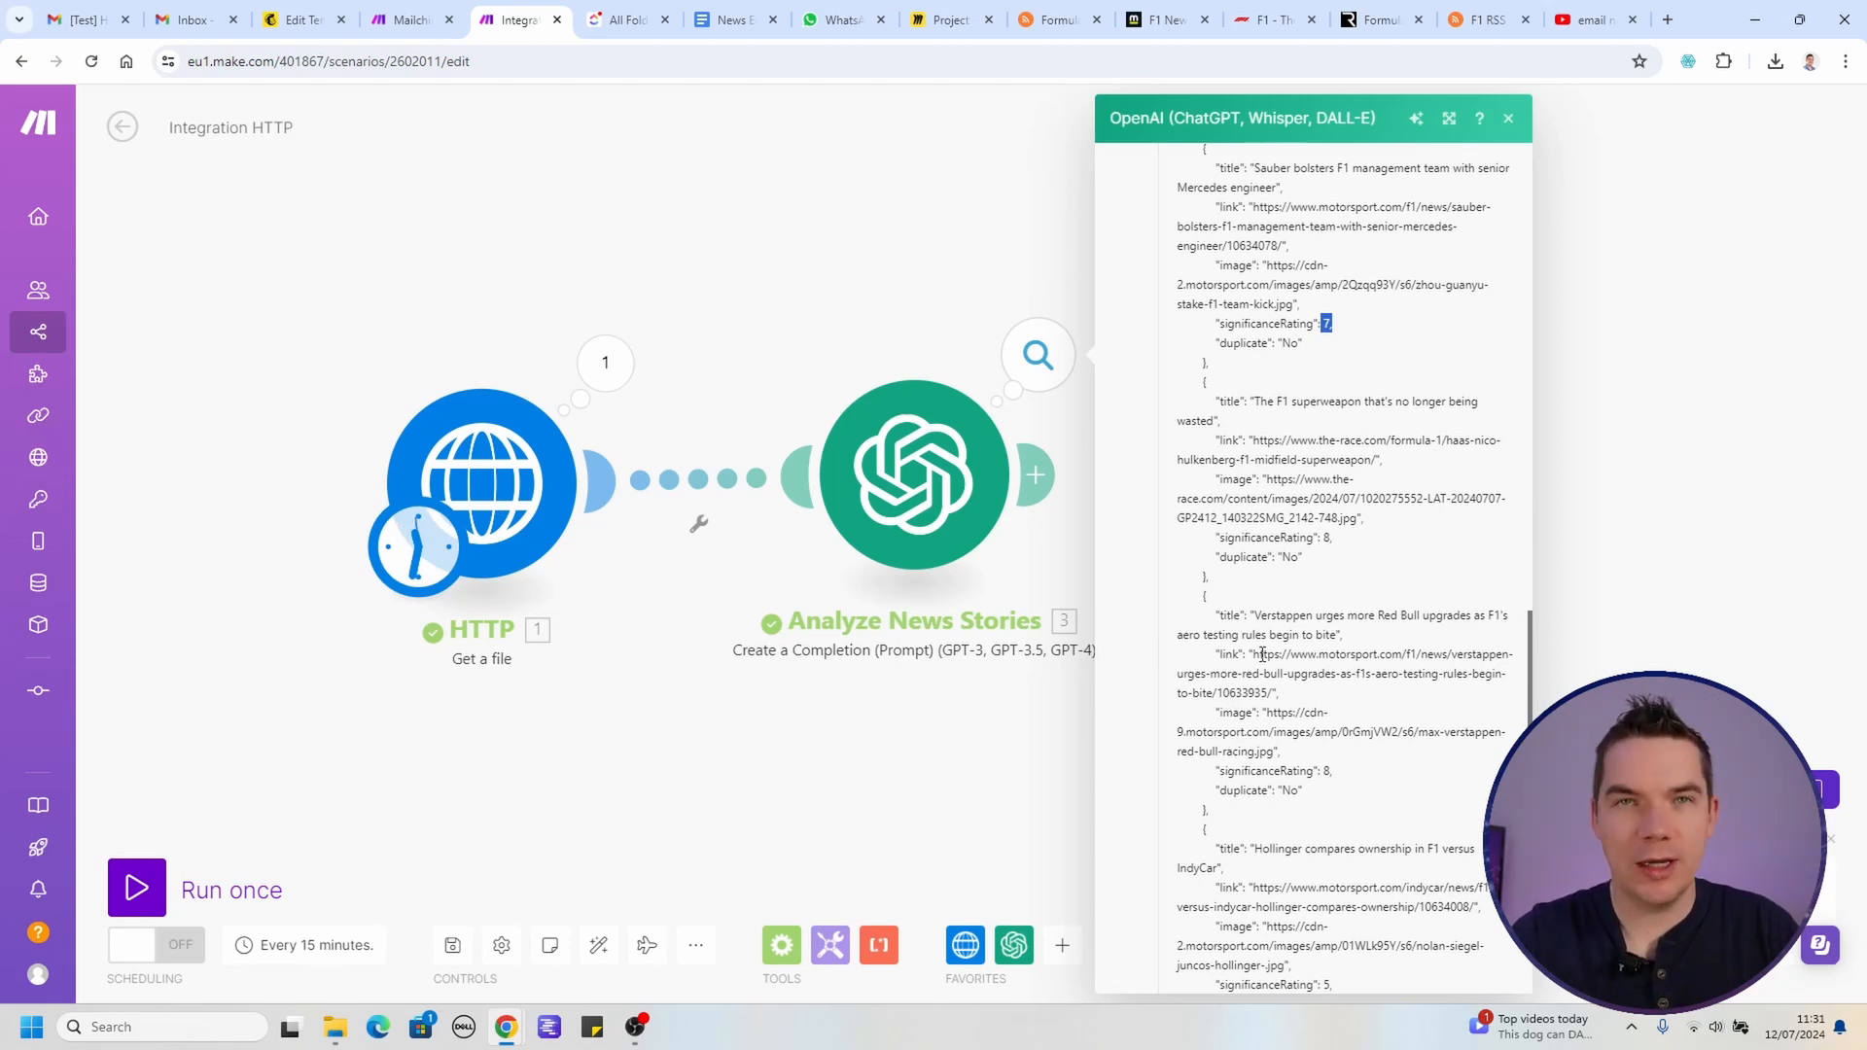
# Step: Add an OpenAI Create a Completion (Prompt) module after Analyze News Stories
pyautogui.click(1038, 474)
pyautogui.click(1572, 661)
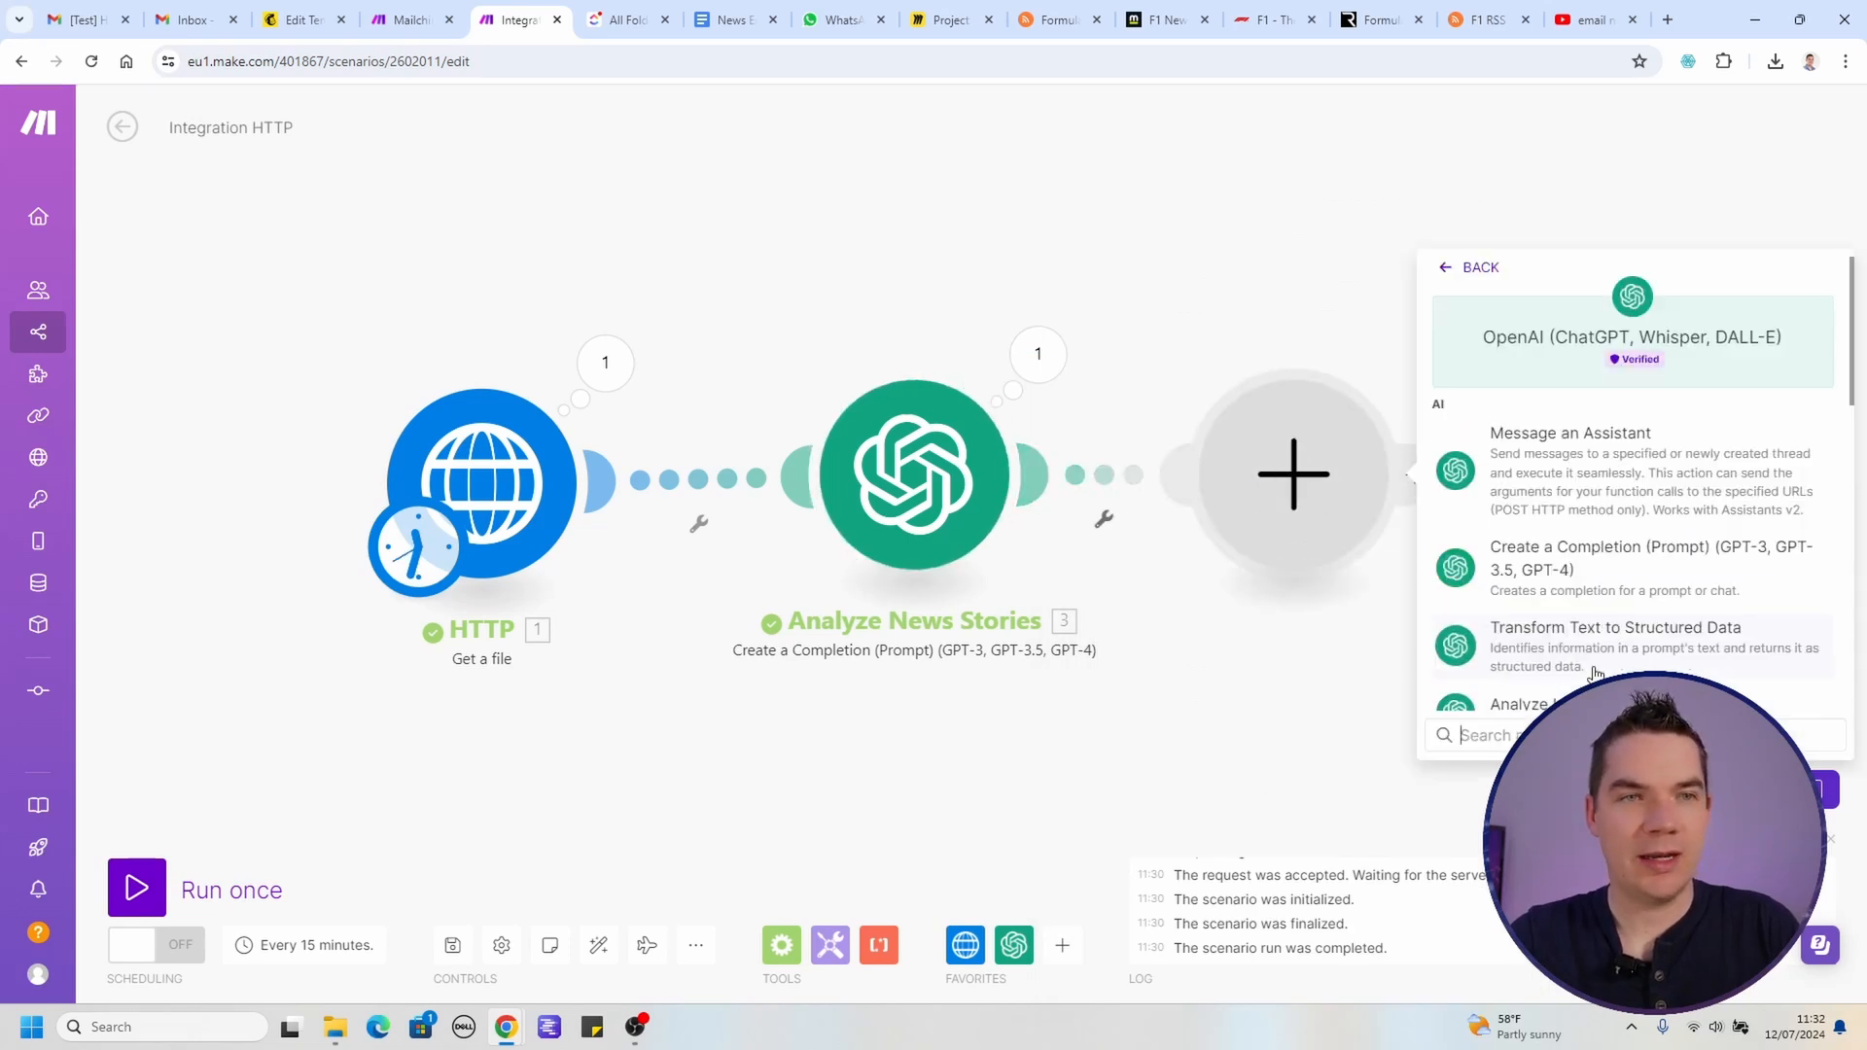
pyautogui.click(1616, 576)
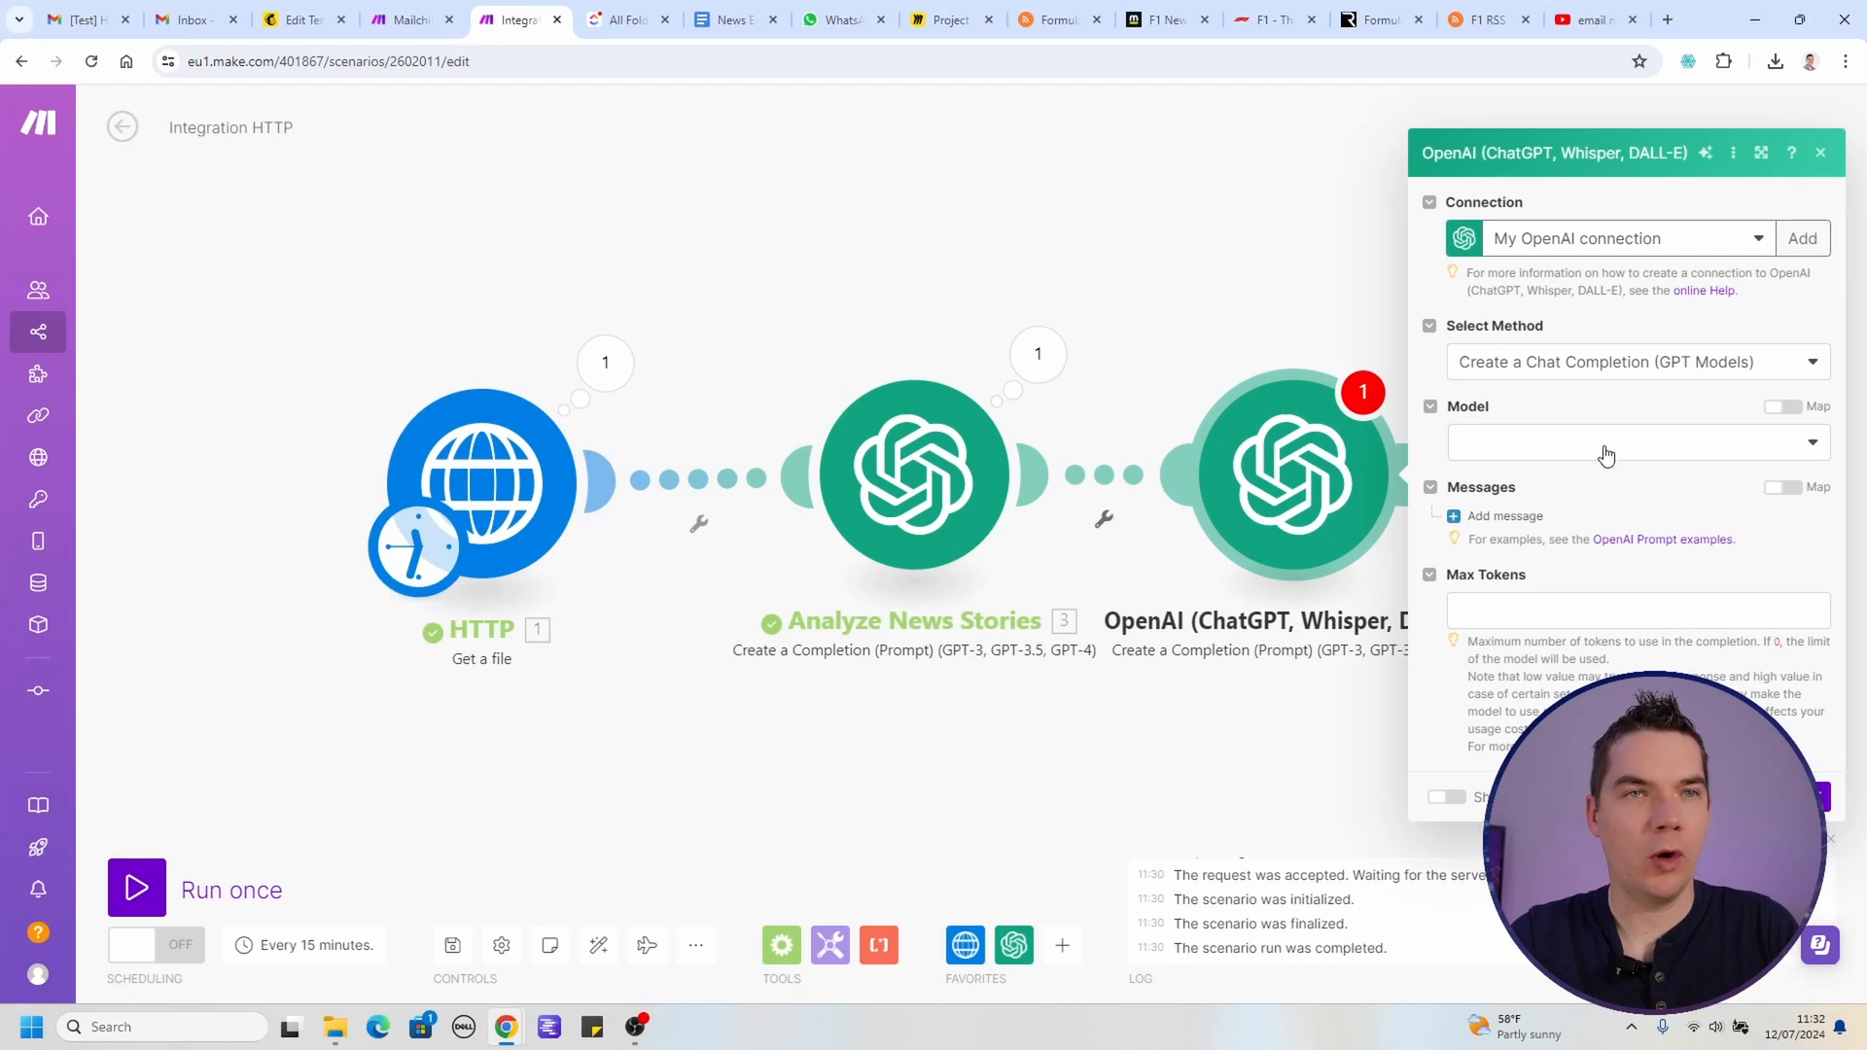
# Step: Use GPT-4o with a System message that reorders the JSON array by significanceRating, removes duplicates and outputs only the top 5 stories as JSON
pyautogui.click(1529, 586)
pyautogui.click(1583, 624)
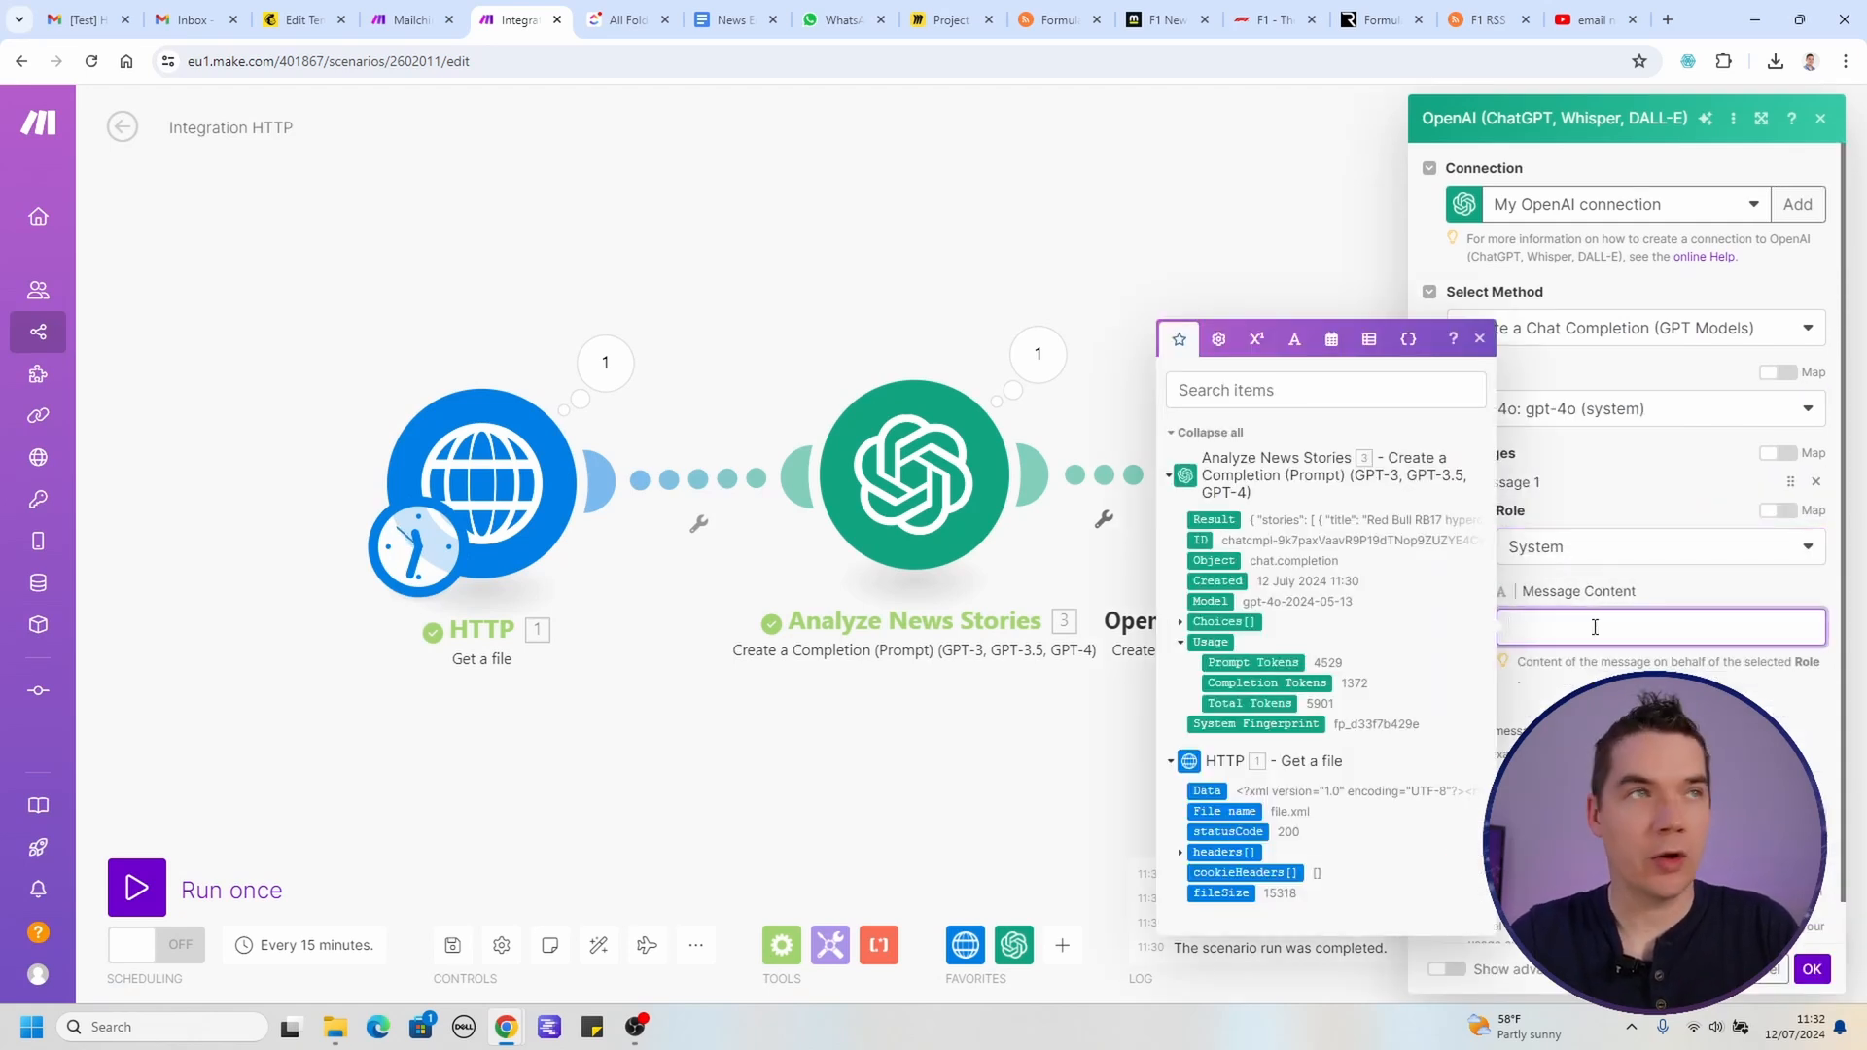
pyautogui.hotkey('ctrl', 'v')
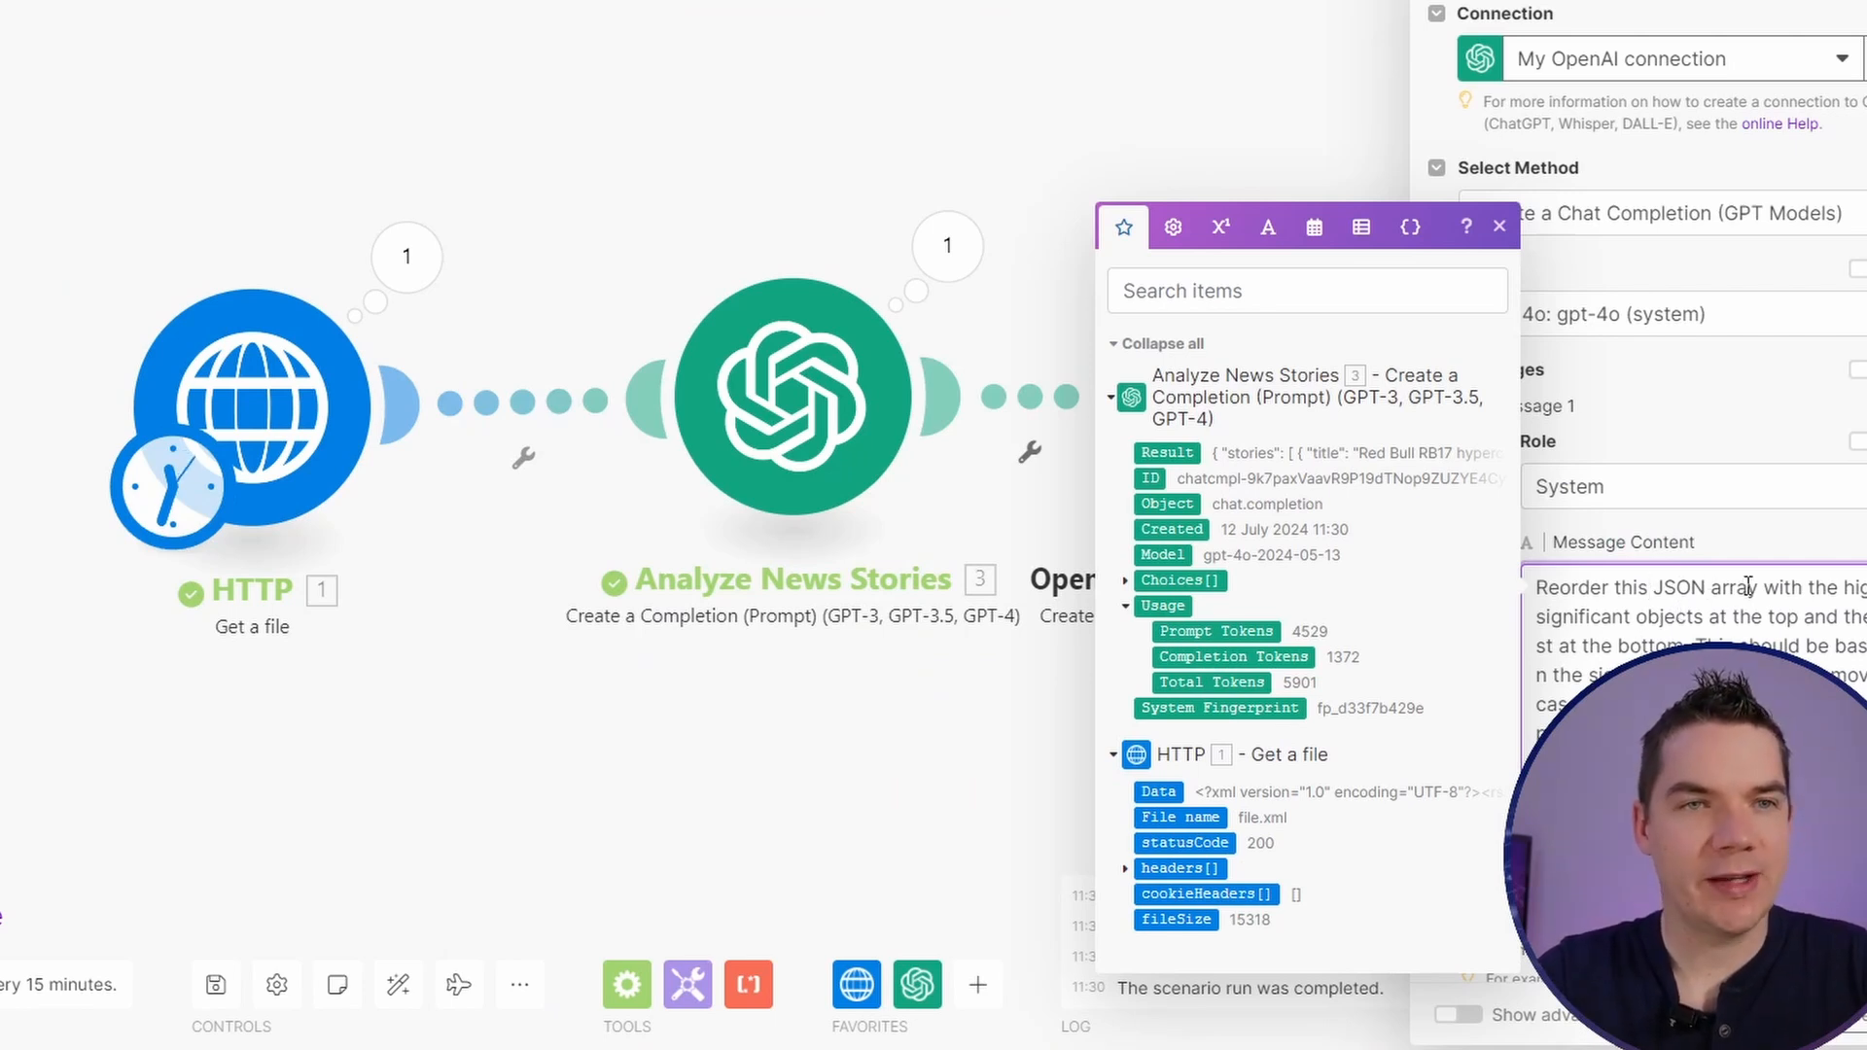
# Step: Review the reordering prompt's significanceRating and duplicate instructions against the Result of Analyze News Stories
pyautogui.moveTo(1596, 621)
pyautogui.mouseDown()
pyautogui.moveTo(1709, 622)
pyautogui.moveTo(1587, 648)
pyautogui.mouseUp()
pyautogui.click(1782, 632)
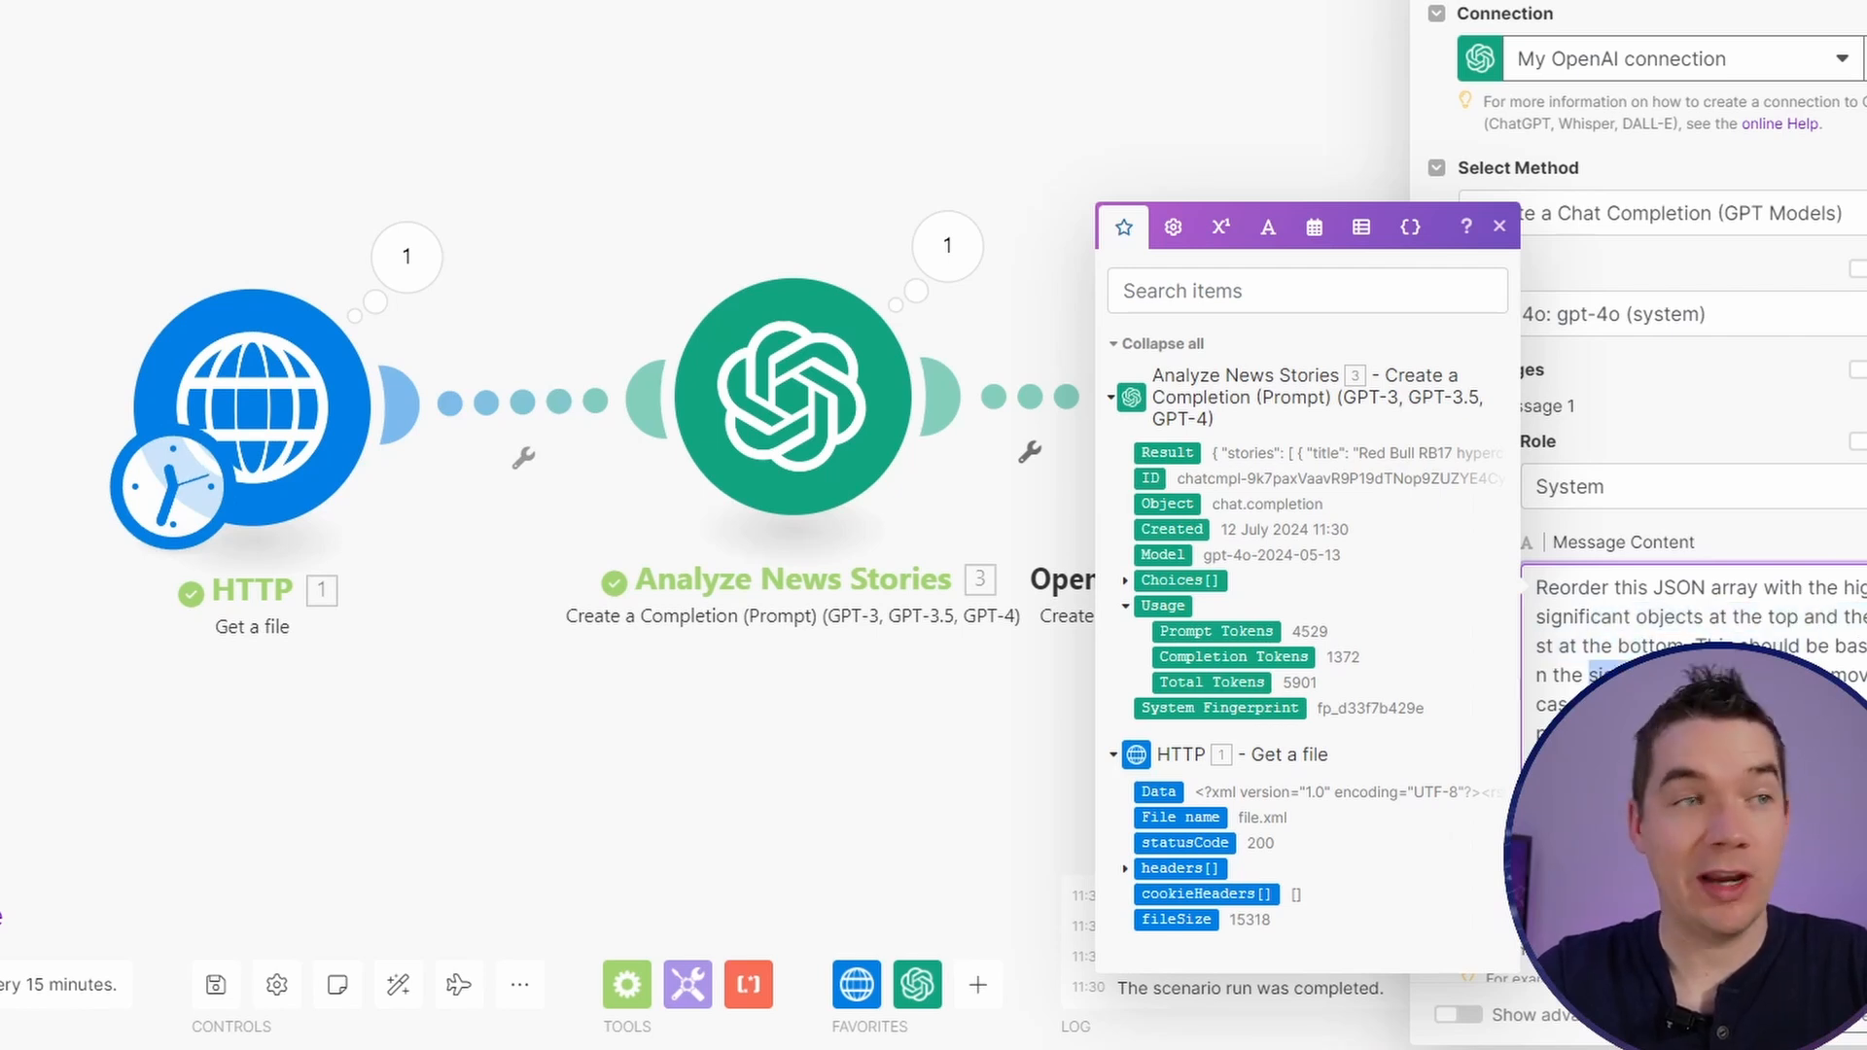
pyautogui.click(948, 246)
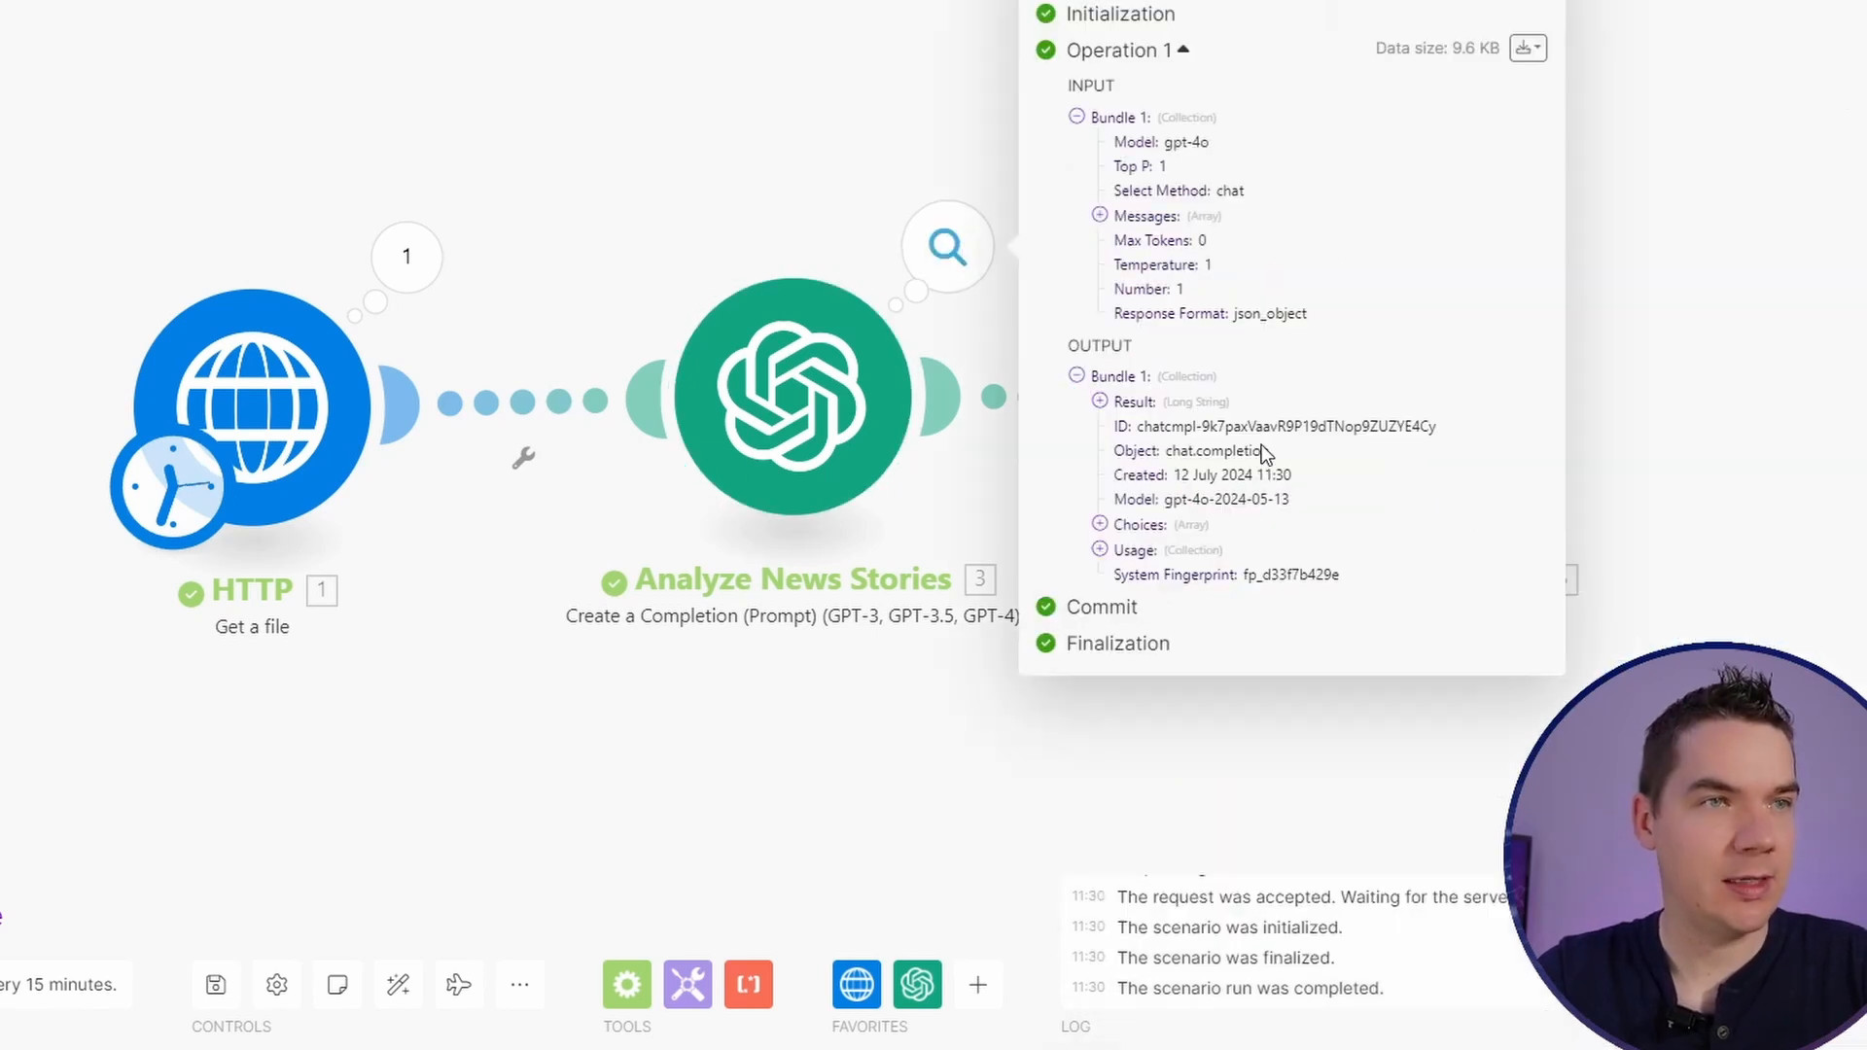
pyautogui.click(1100, 401)
pyautogui.press('Escape')
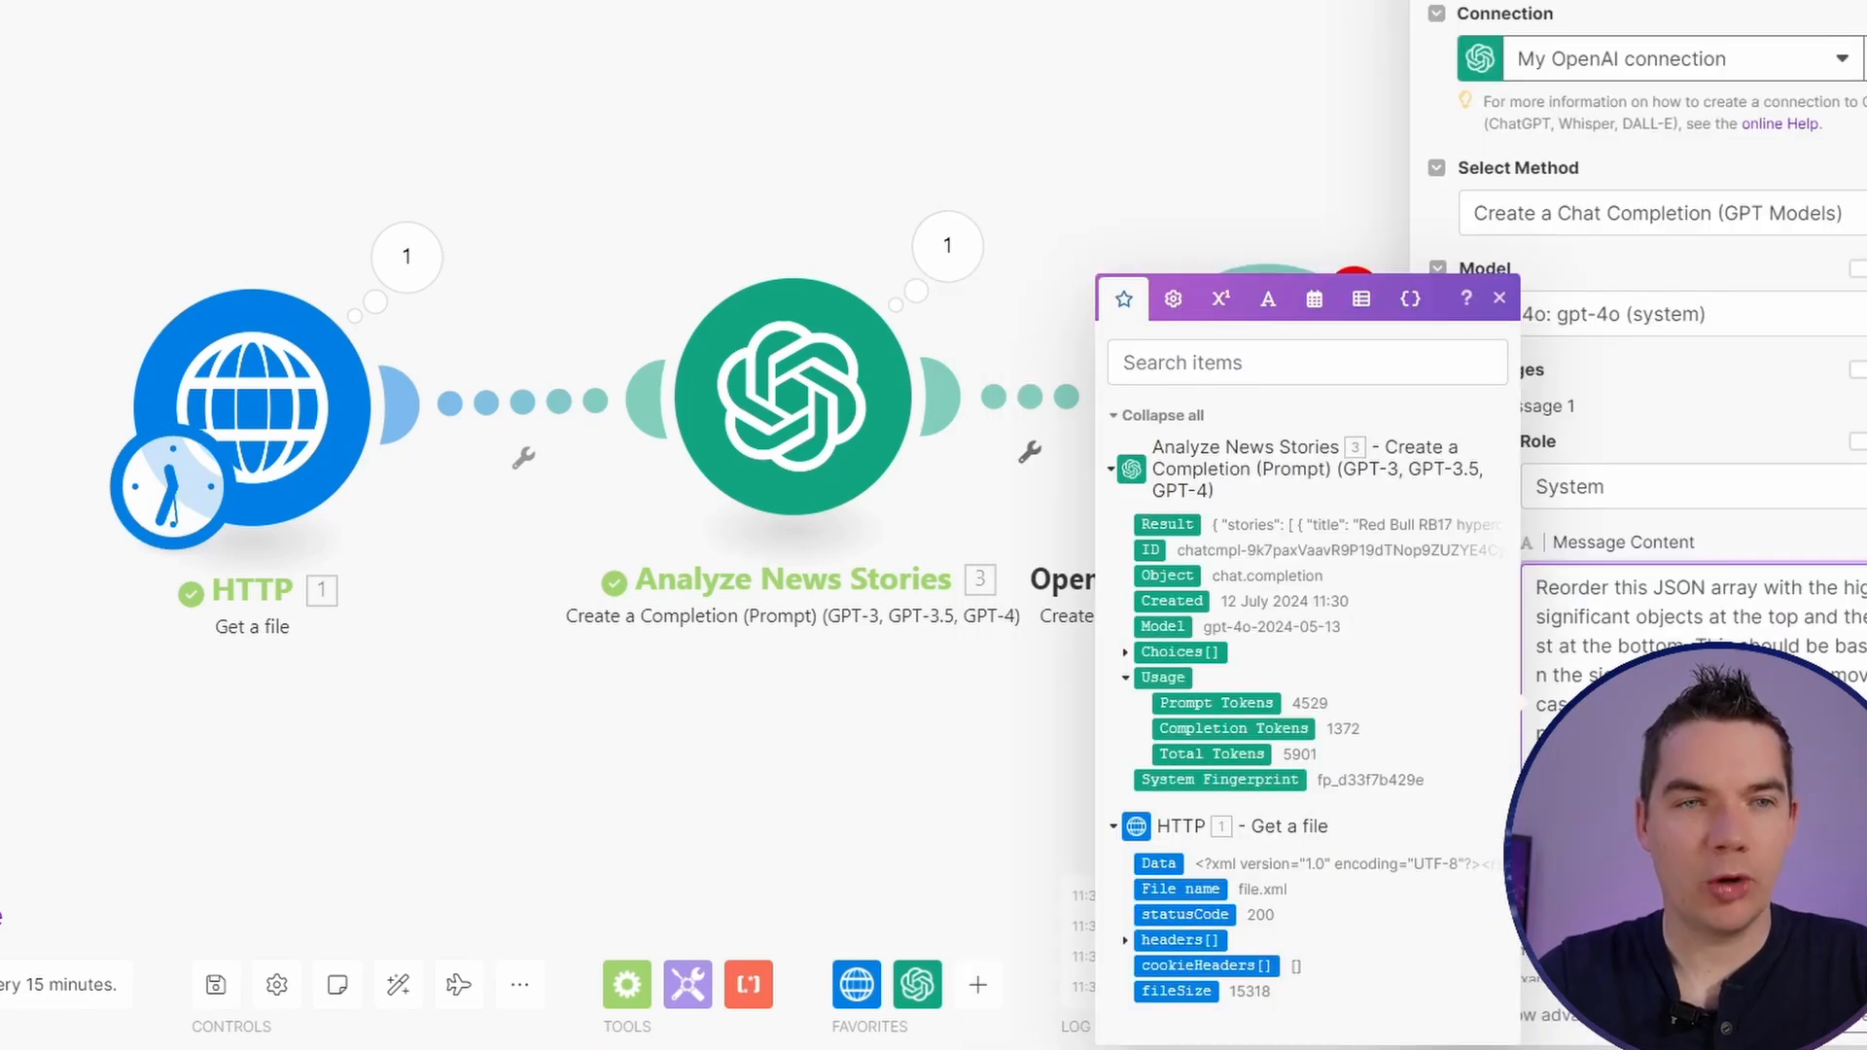
pyautogui.scroll(-2, 1806, 584)
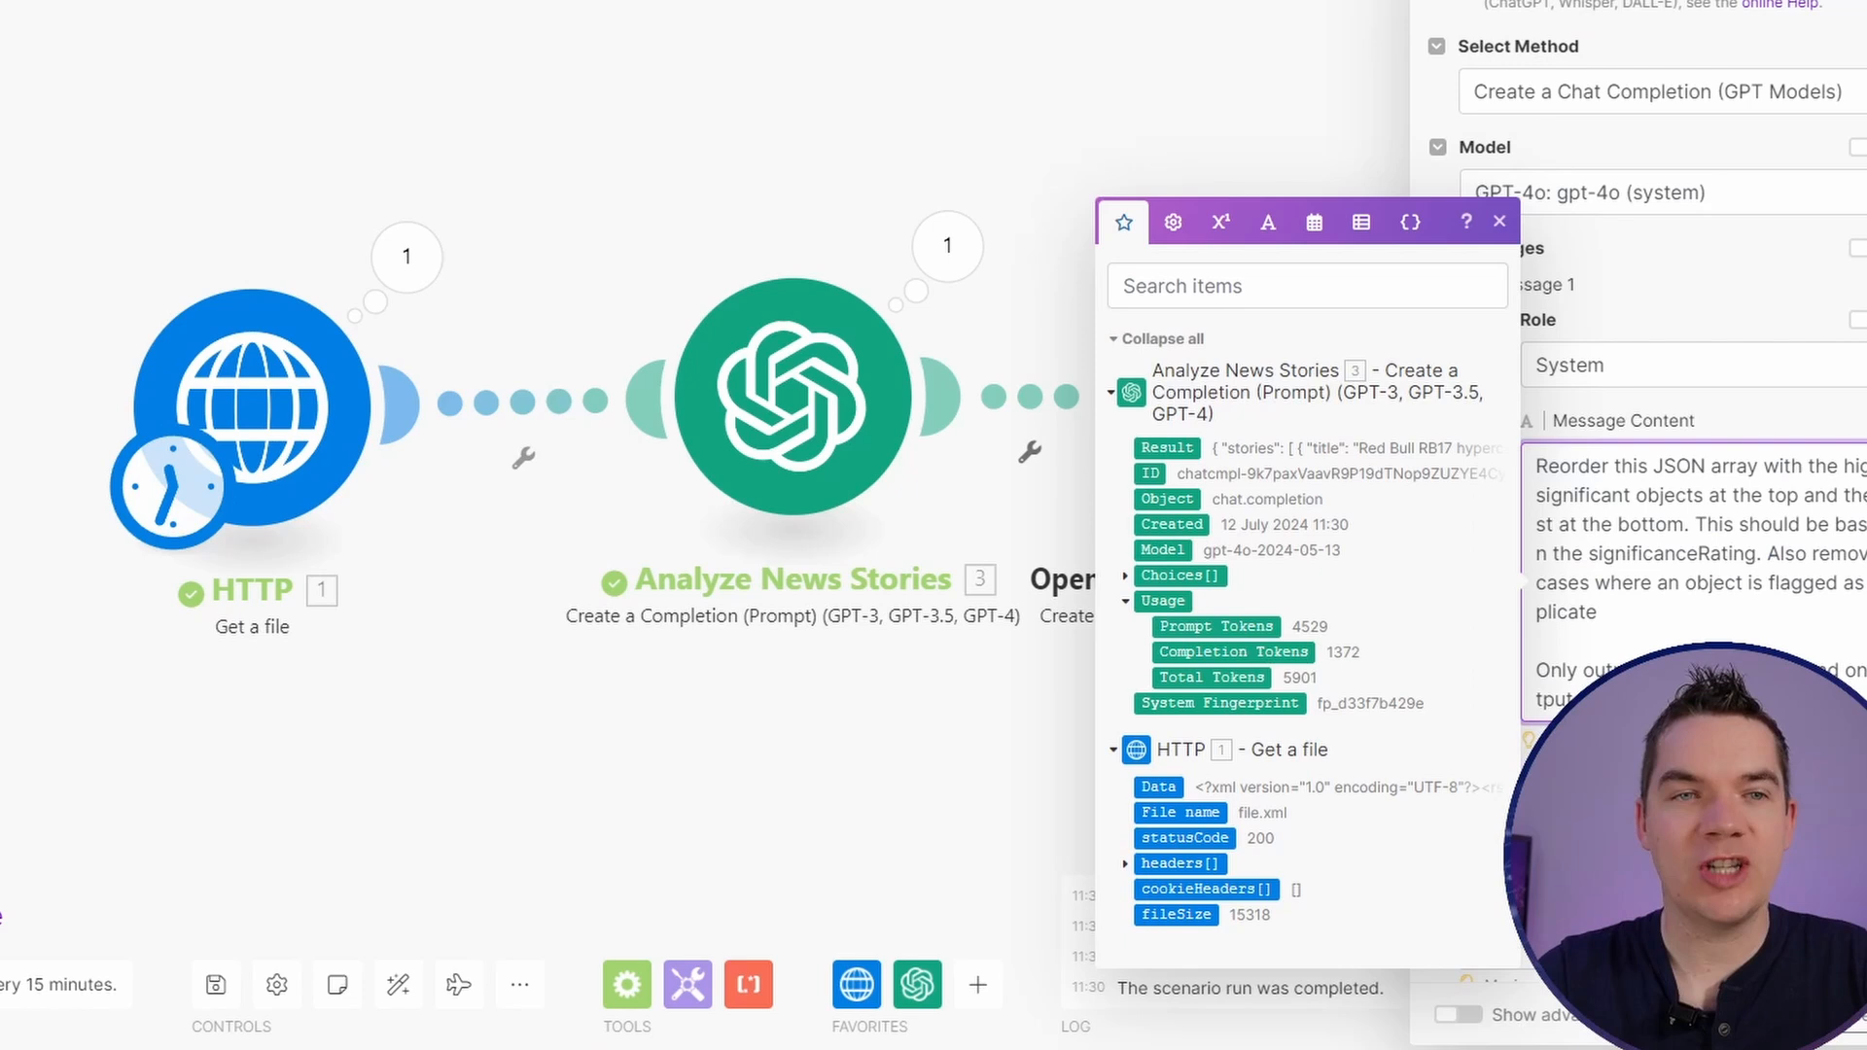
pyautogui.press('Escape')
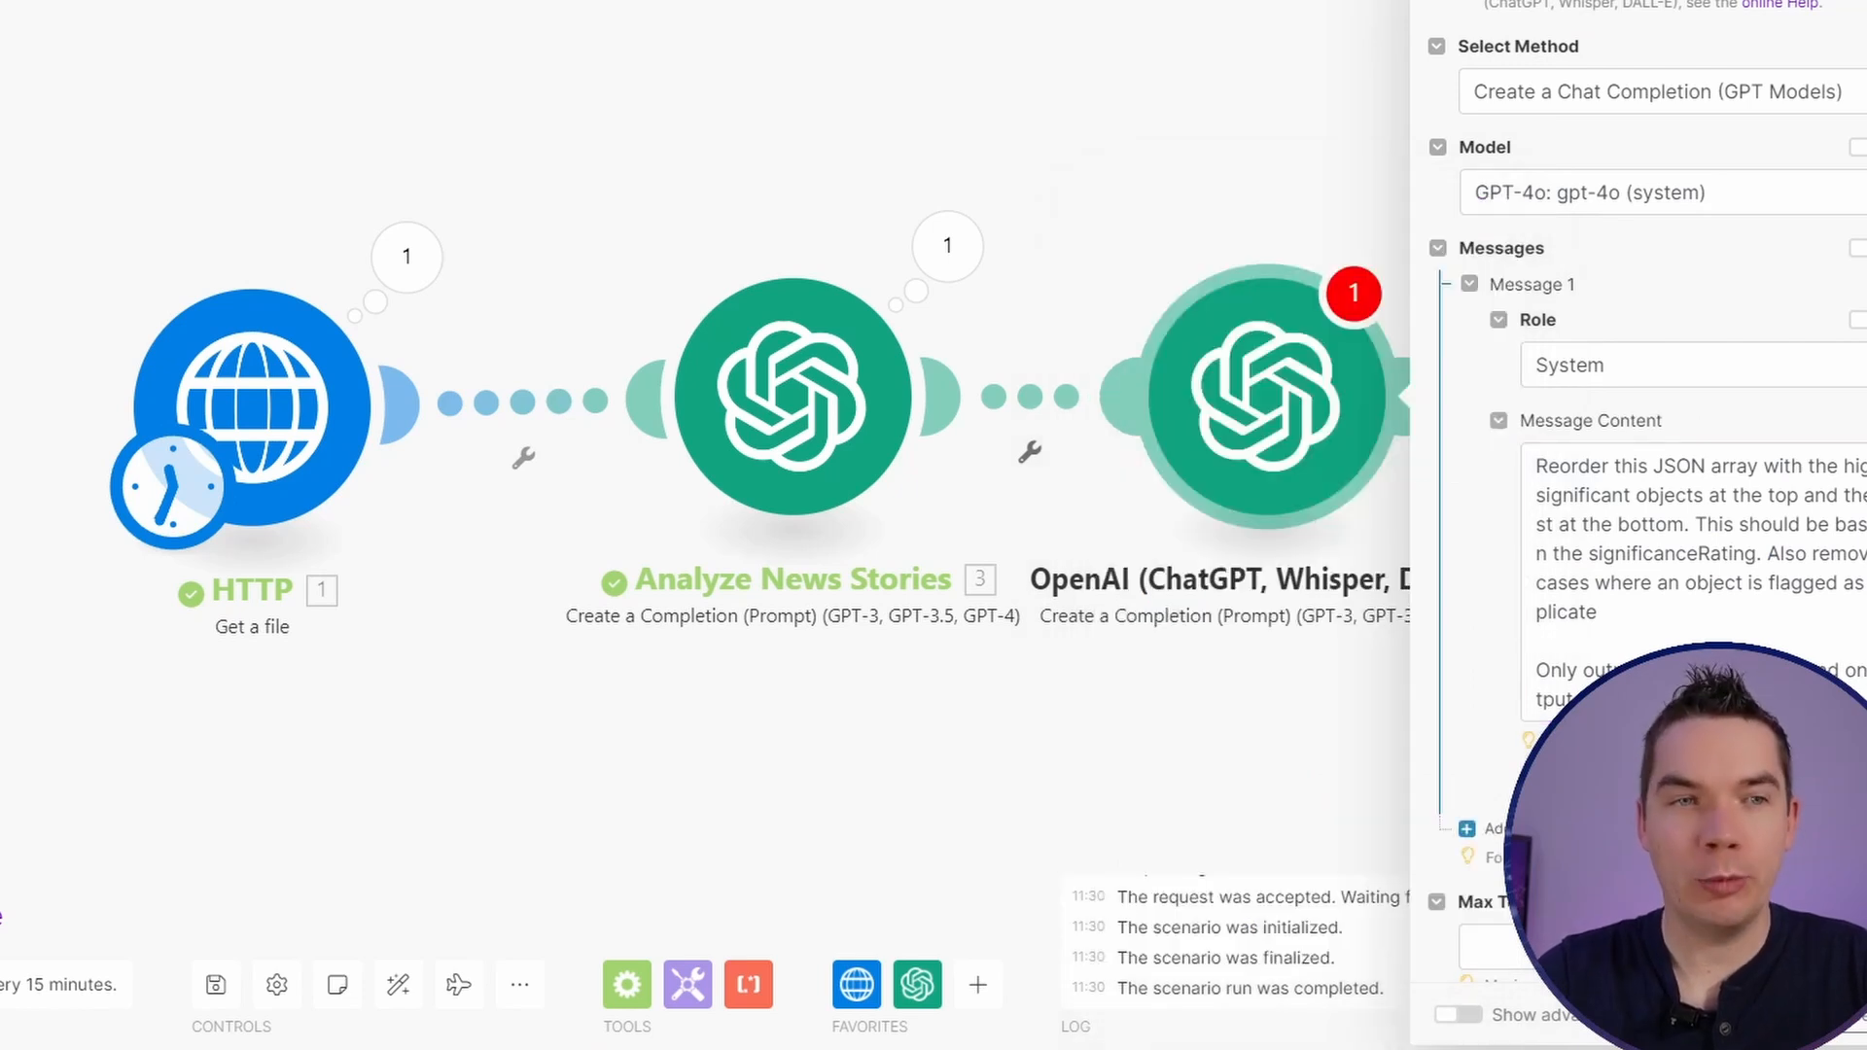
# Step: Add a second message with the User role and map the Analyze News Stories Result as its content
pyautogui.scroll(-2, 1653, 437)
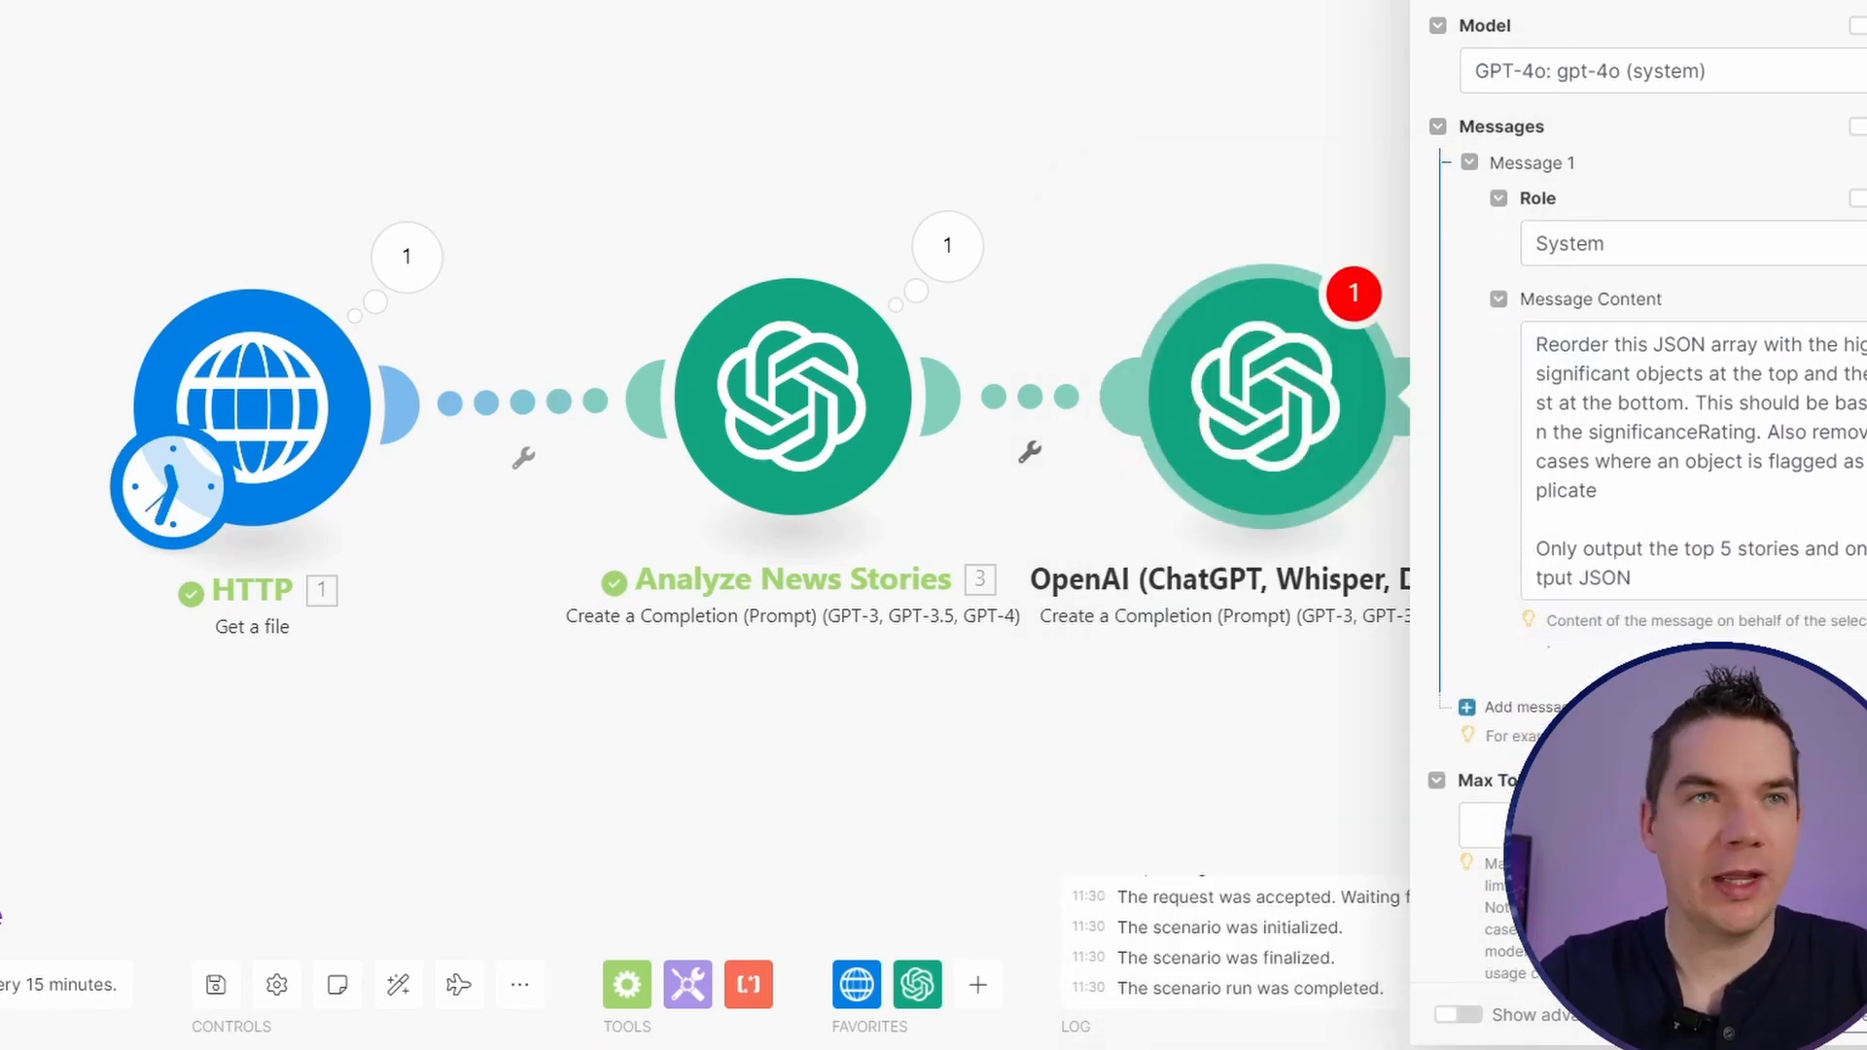
pyautogui.click(1517, 707)
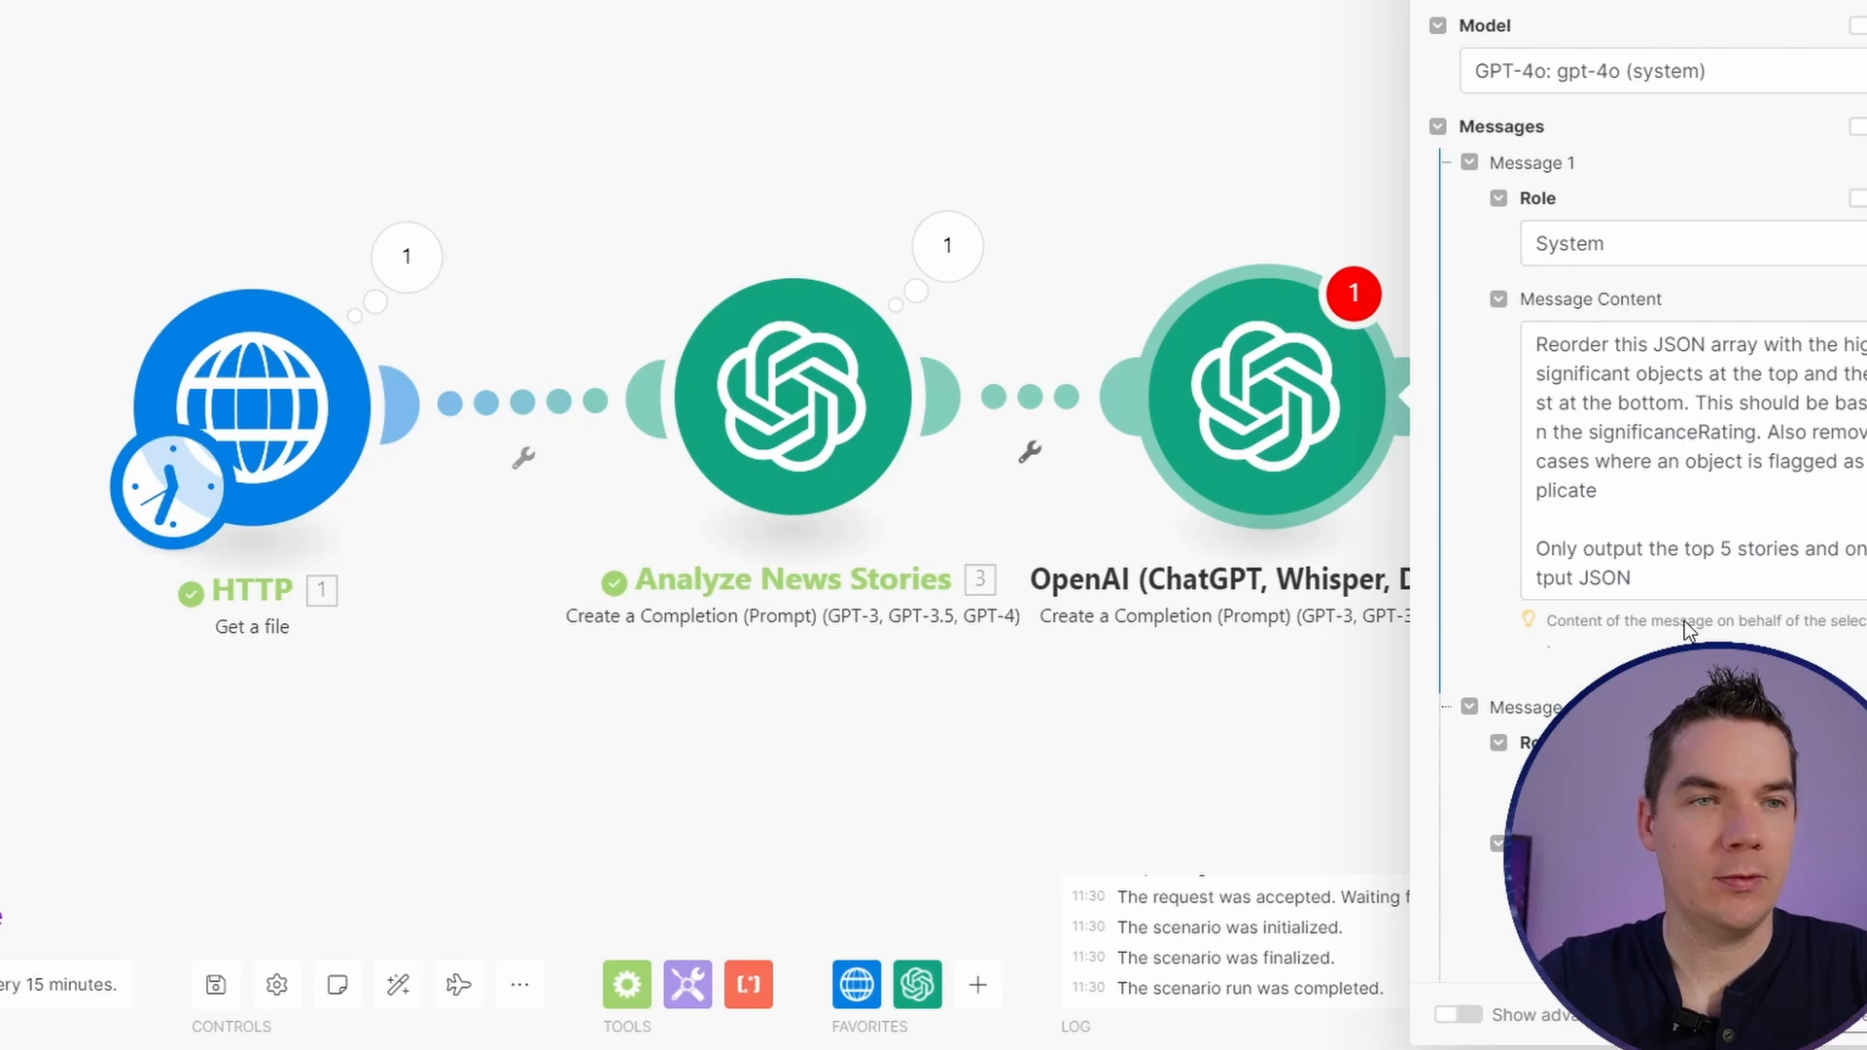
pyautogui.scroll(-2, 1654, 438)
pyautogui.click(1692, 665)
pyautogui.click(1575, 739)
pyautogui.click(1546, 758)
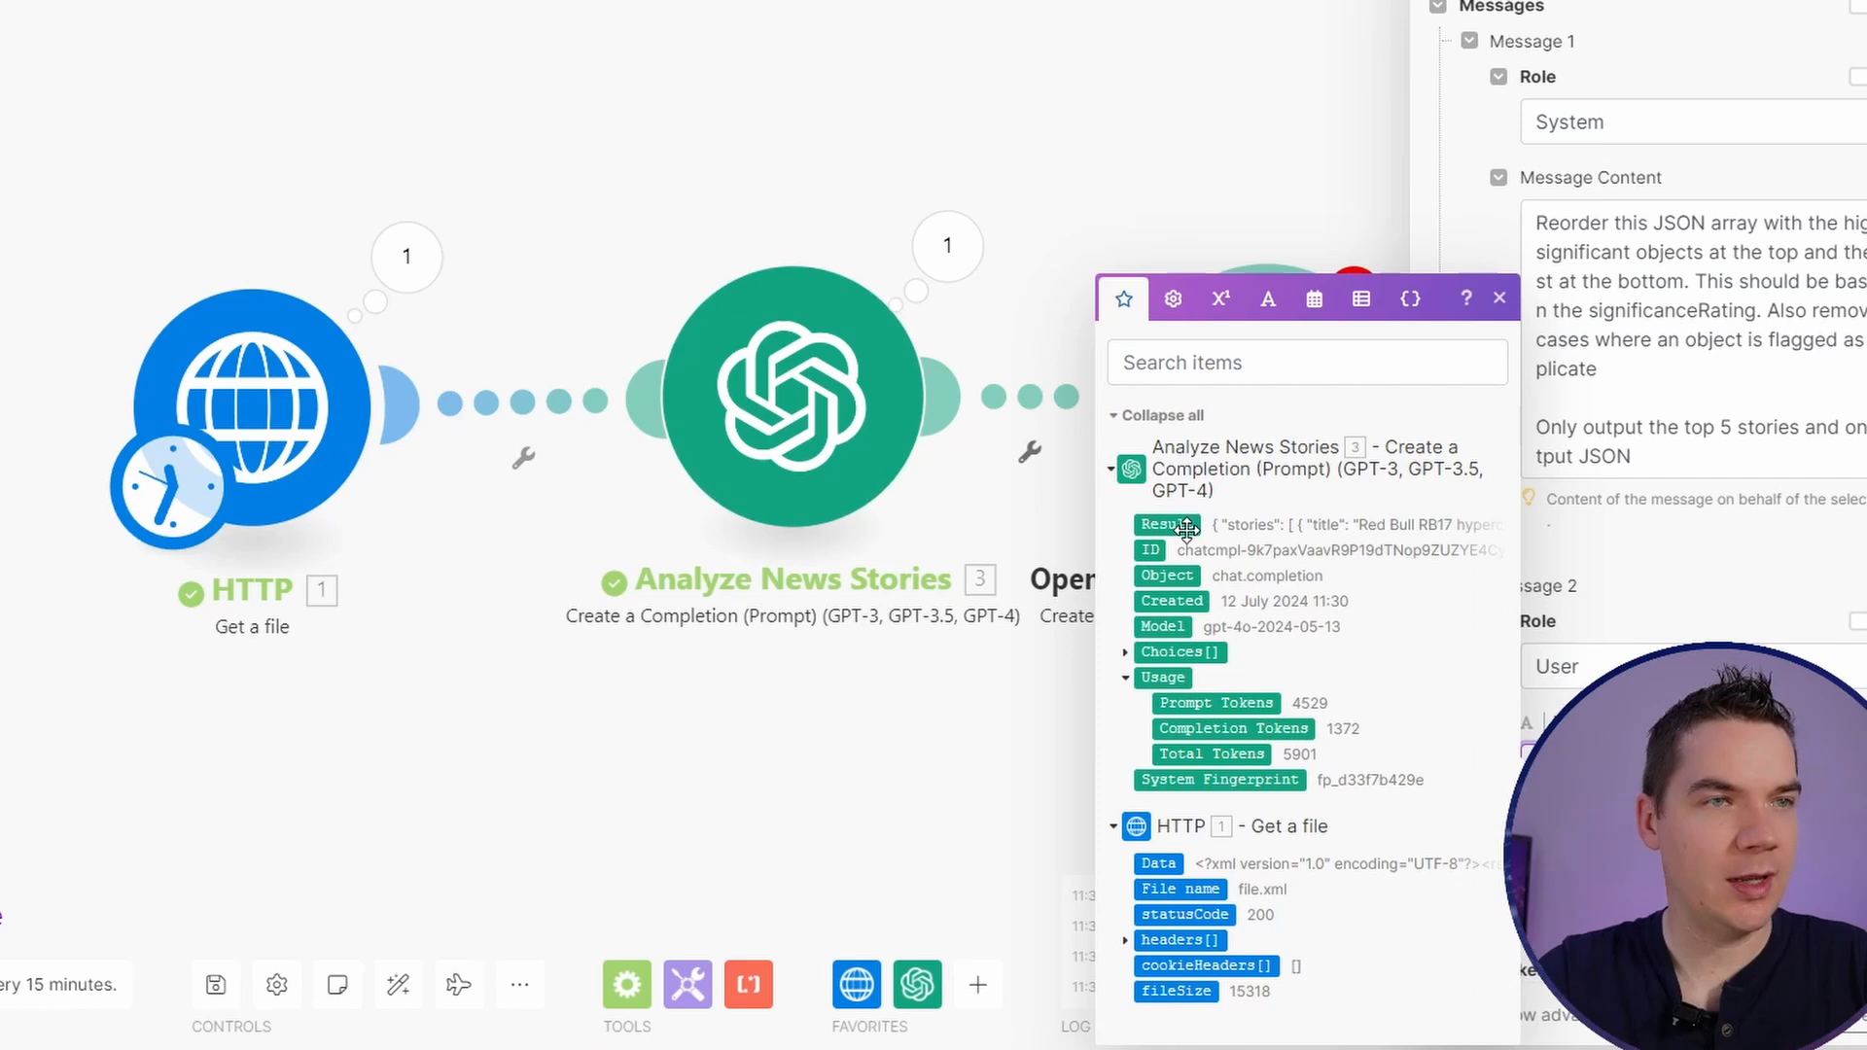
pyautogui.moveTo(1165, 525); pyautogui.dragTo(1580, 753)
# Step: Set Max Tokens to 0 and, in the advanced settings, set the Response Format to JSON Object
pyautogui.click(1483, 782)
pyautogui.write('0')
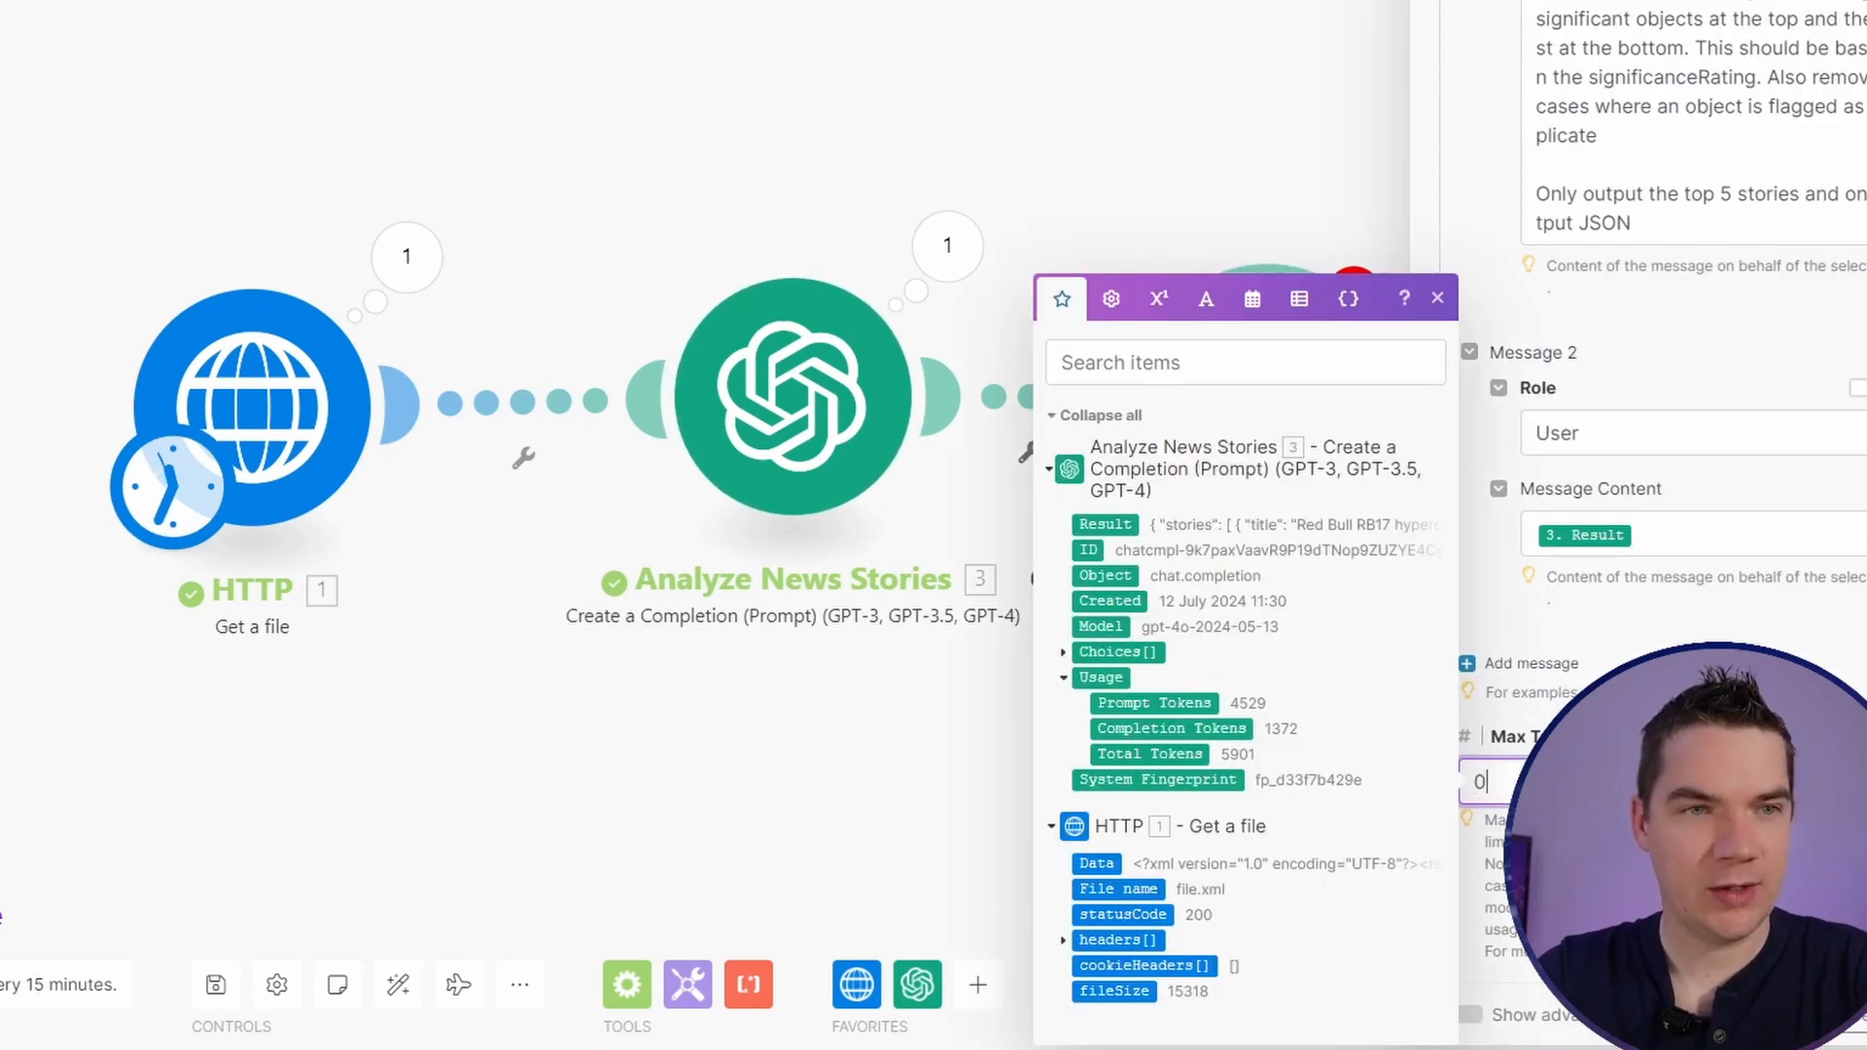
pyautogui.click(1458, 1014)
pyautogui.scroll(-10, 1644, 487)
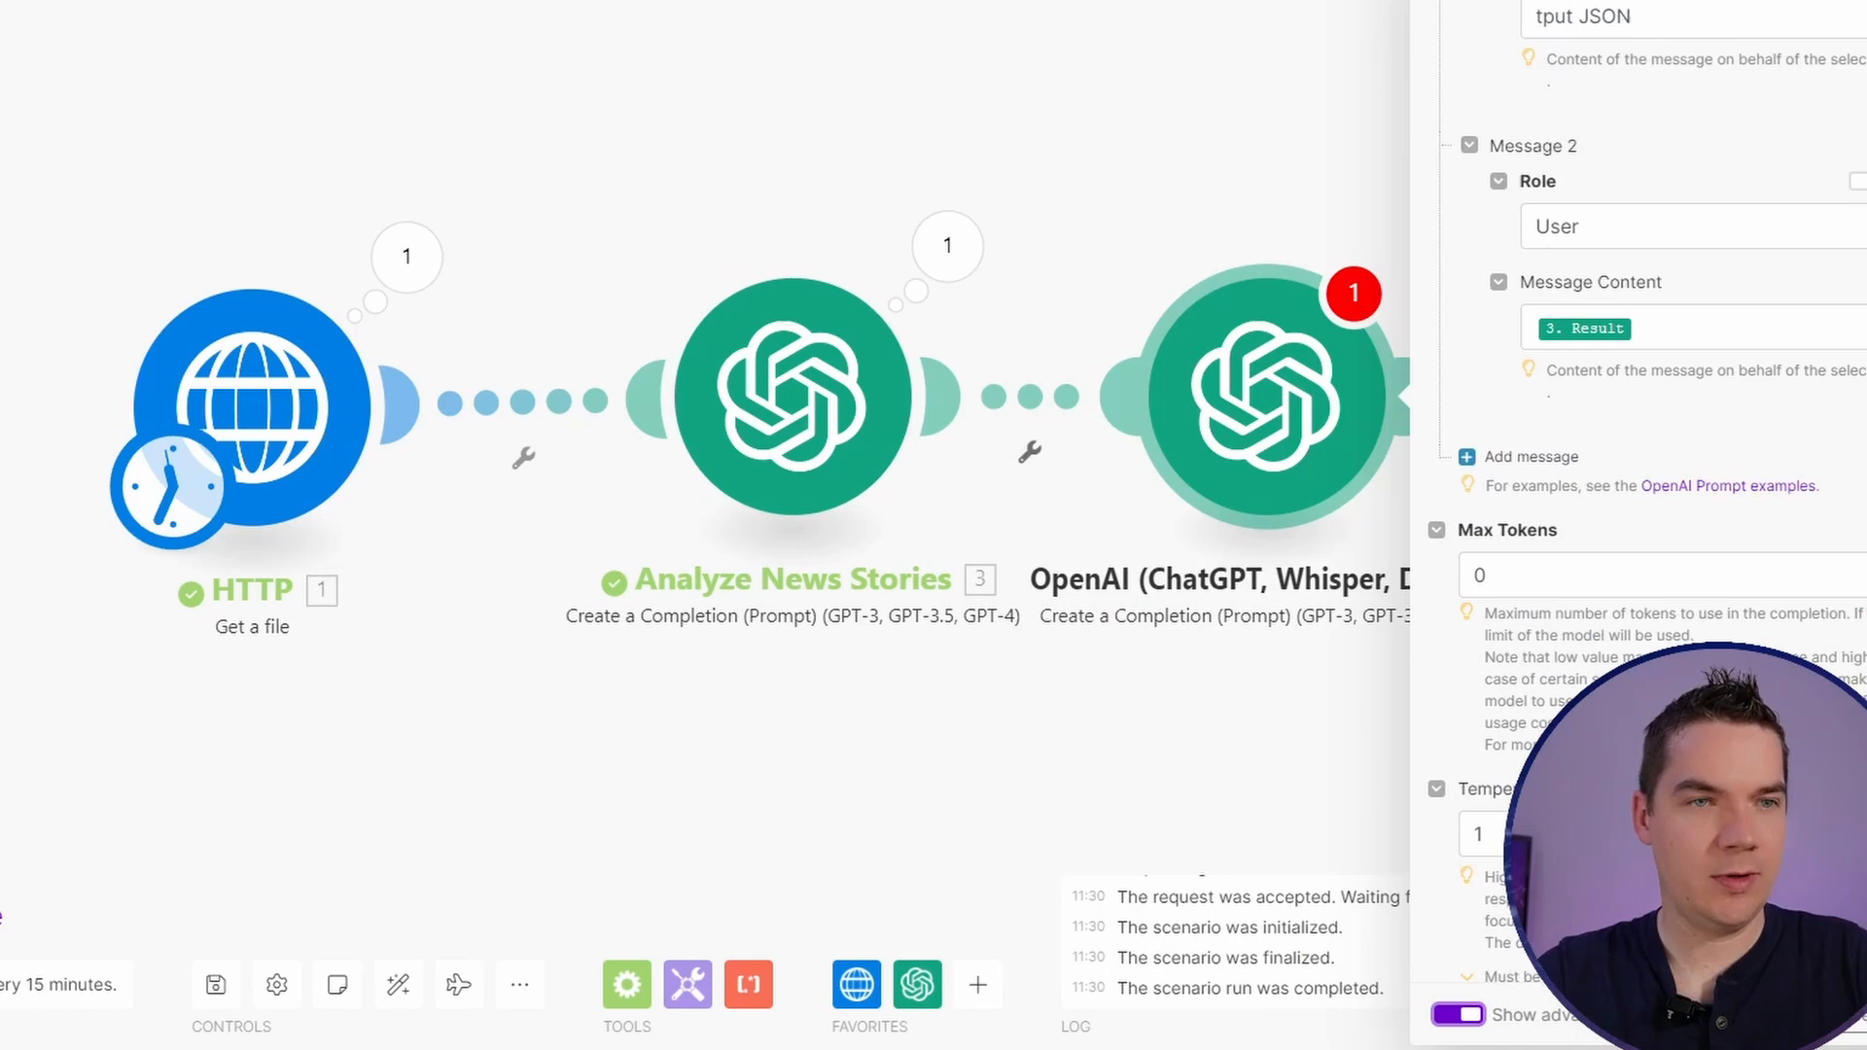
pyautogui.scroll(-9, 1644, 486)
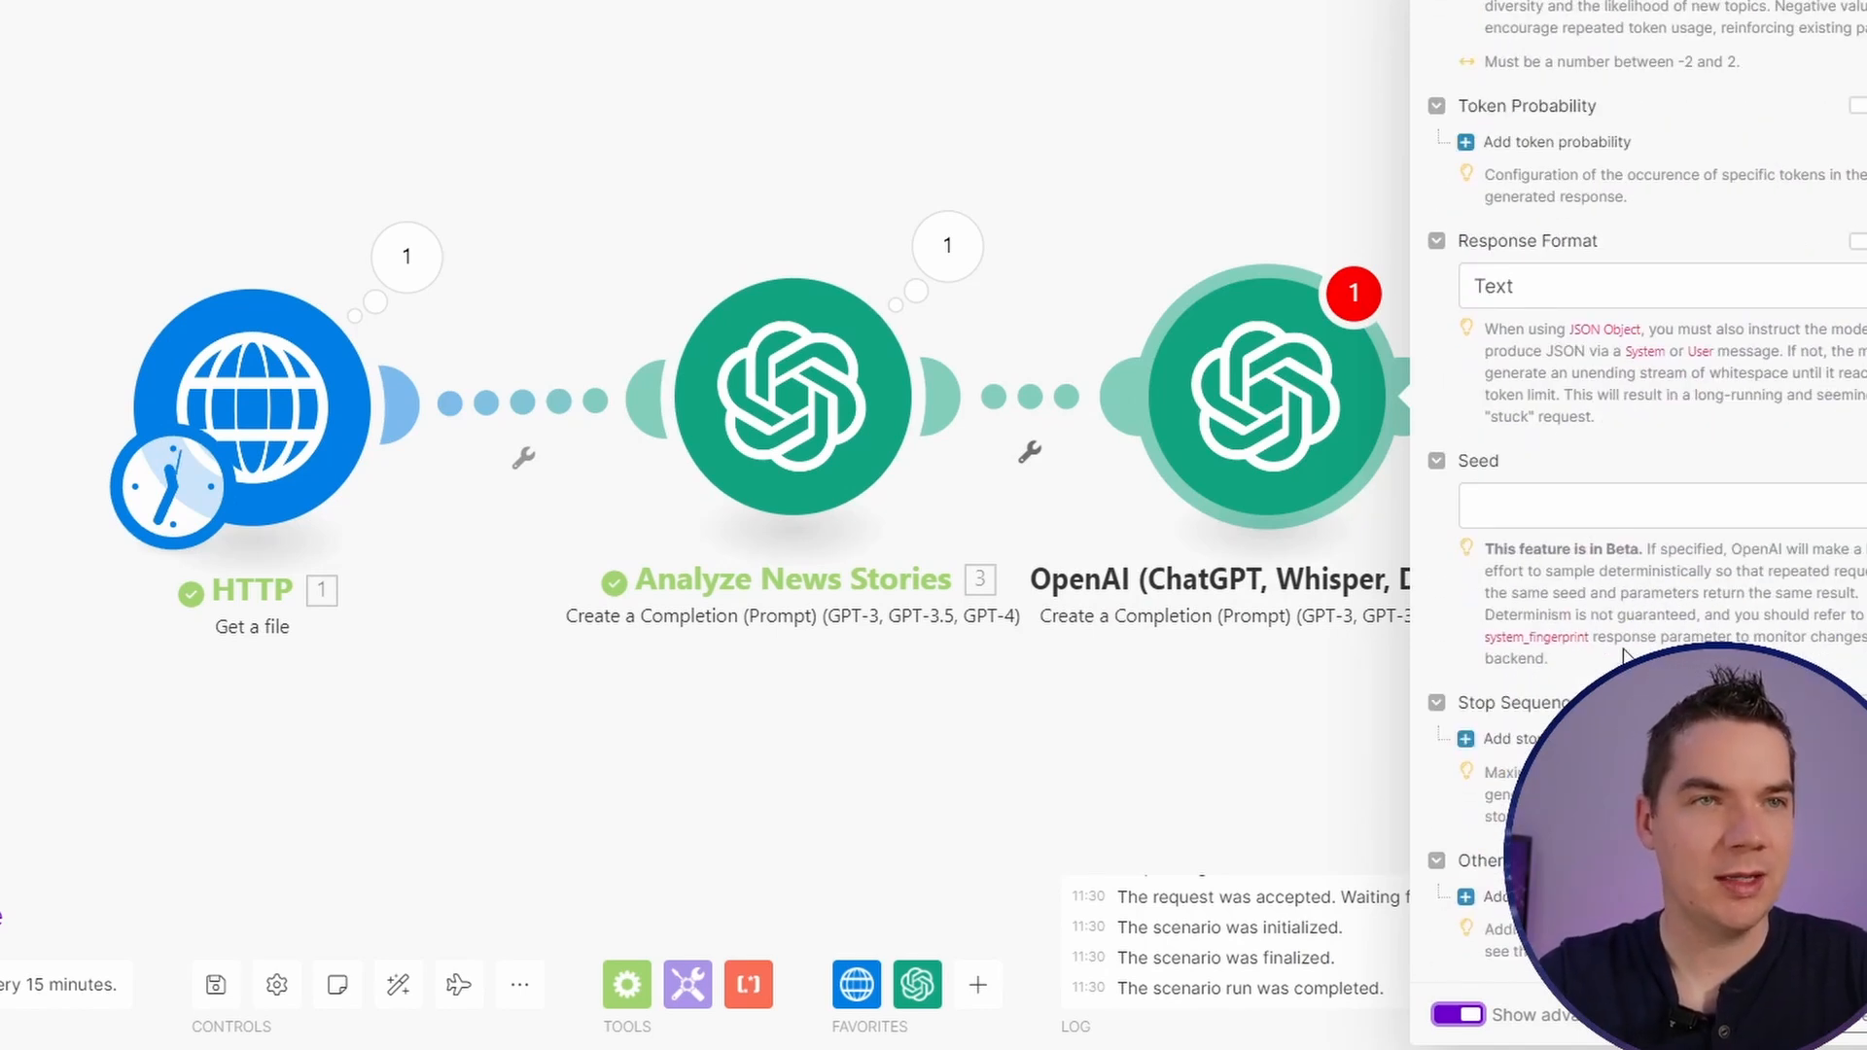
pyautogui.click(1530, 292)
pyautogui.click(1551, 421)
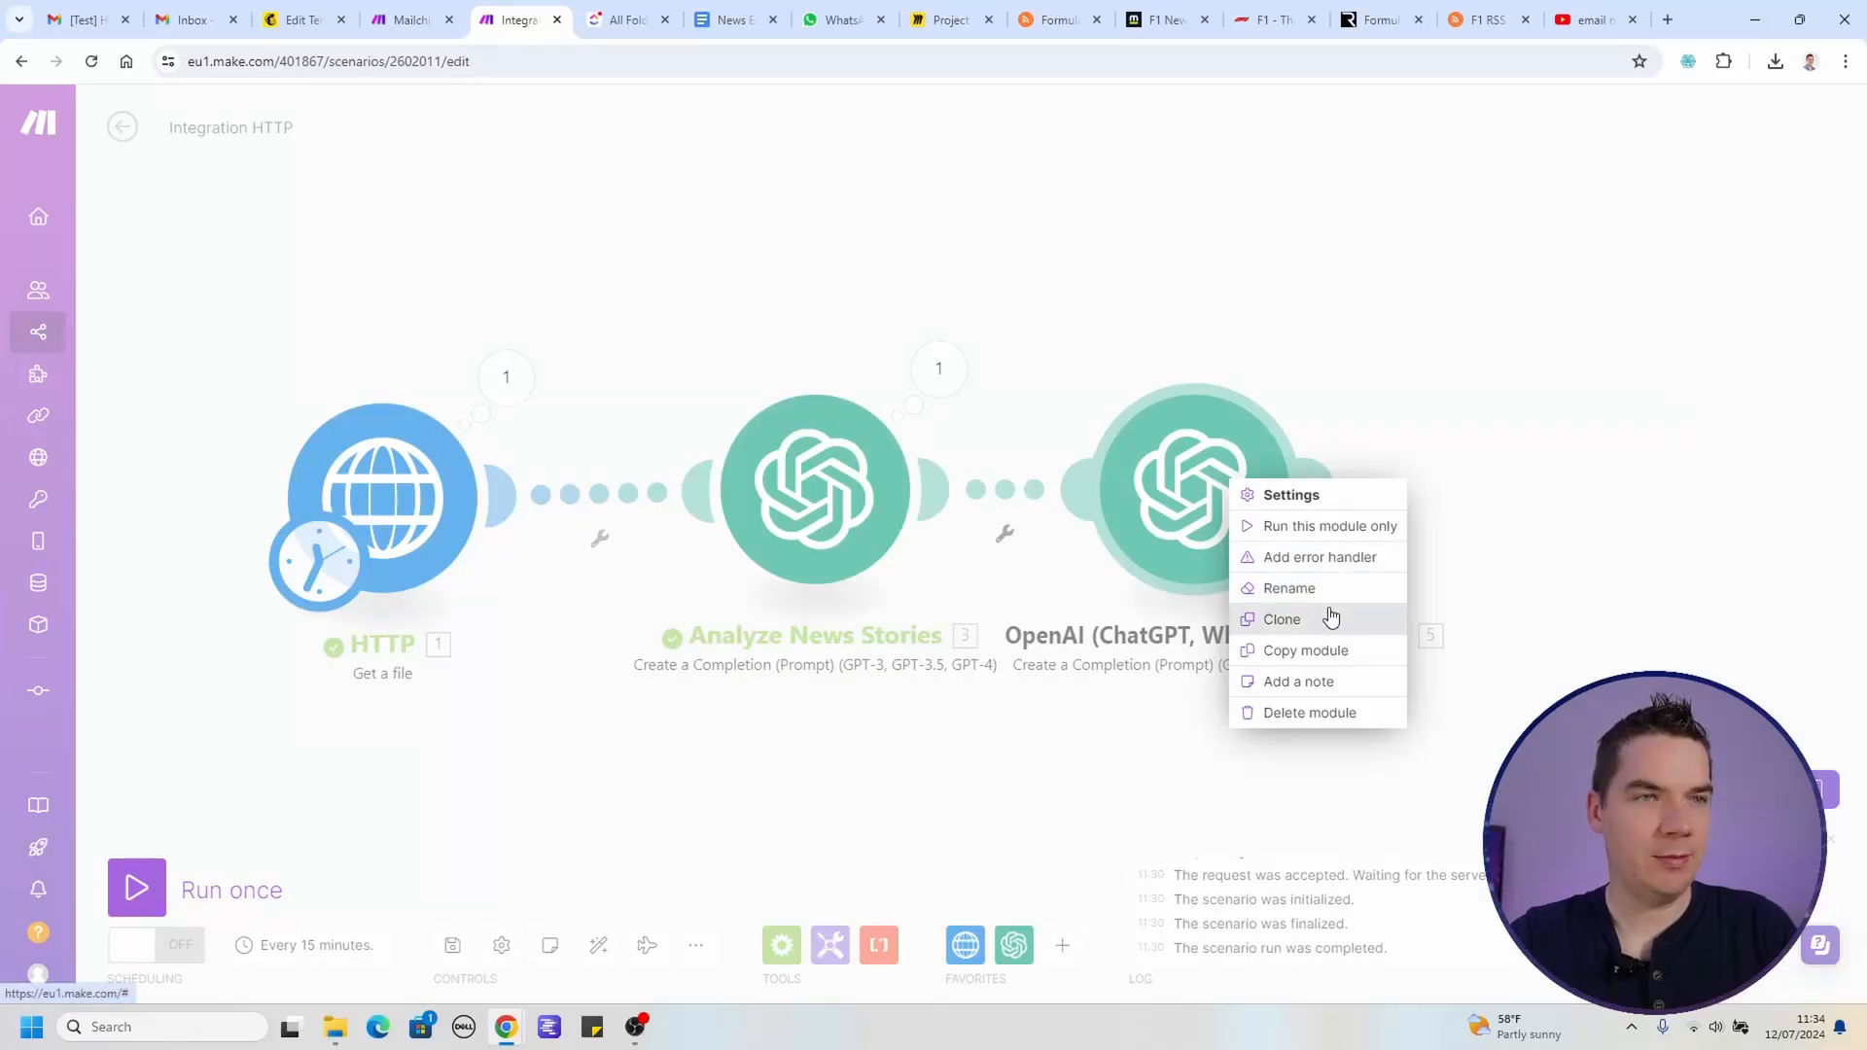
# Step: Rename the second OpenAI module to "Reorder News Items"
pyautogui.click(1293, 588)
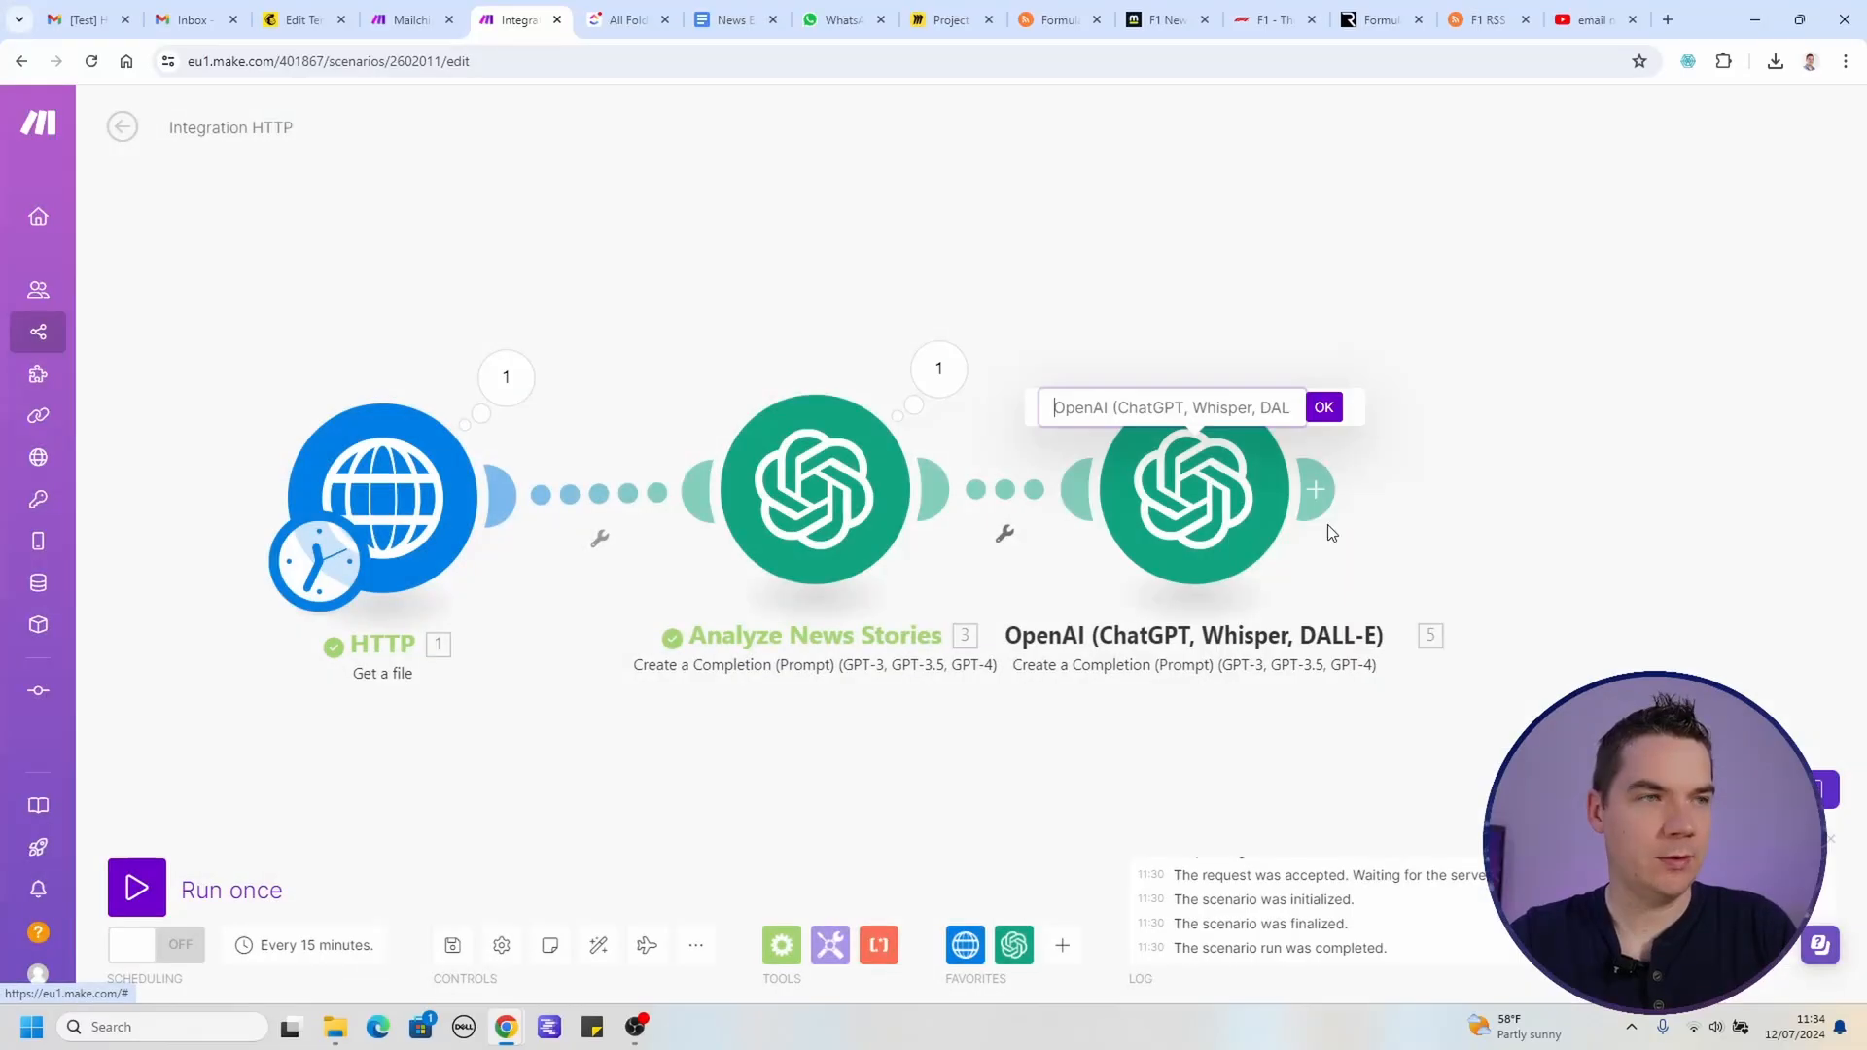
pyautogui.write('Reorder News Items')
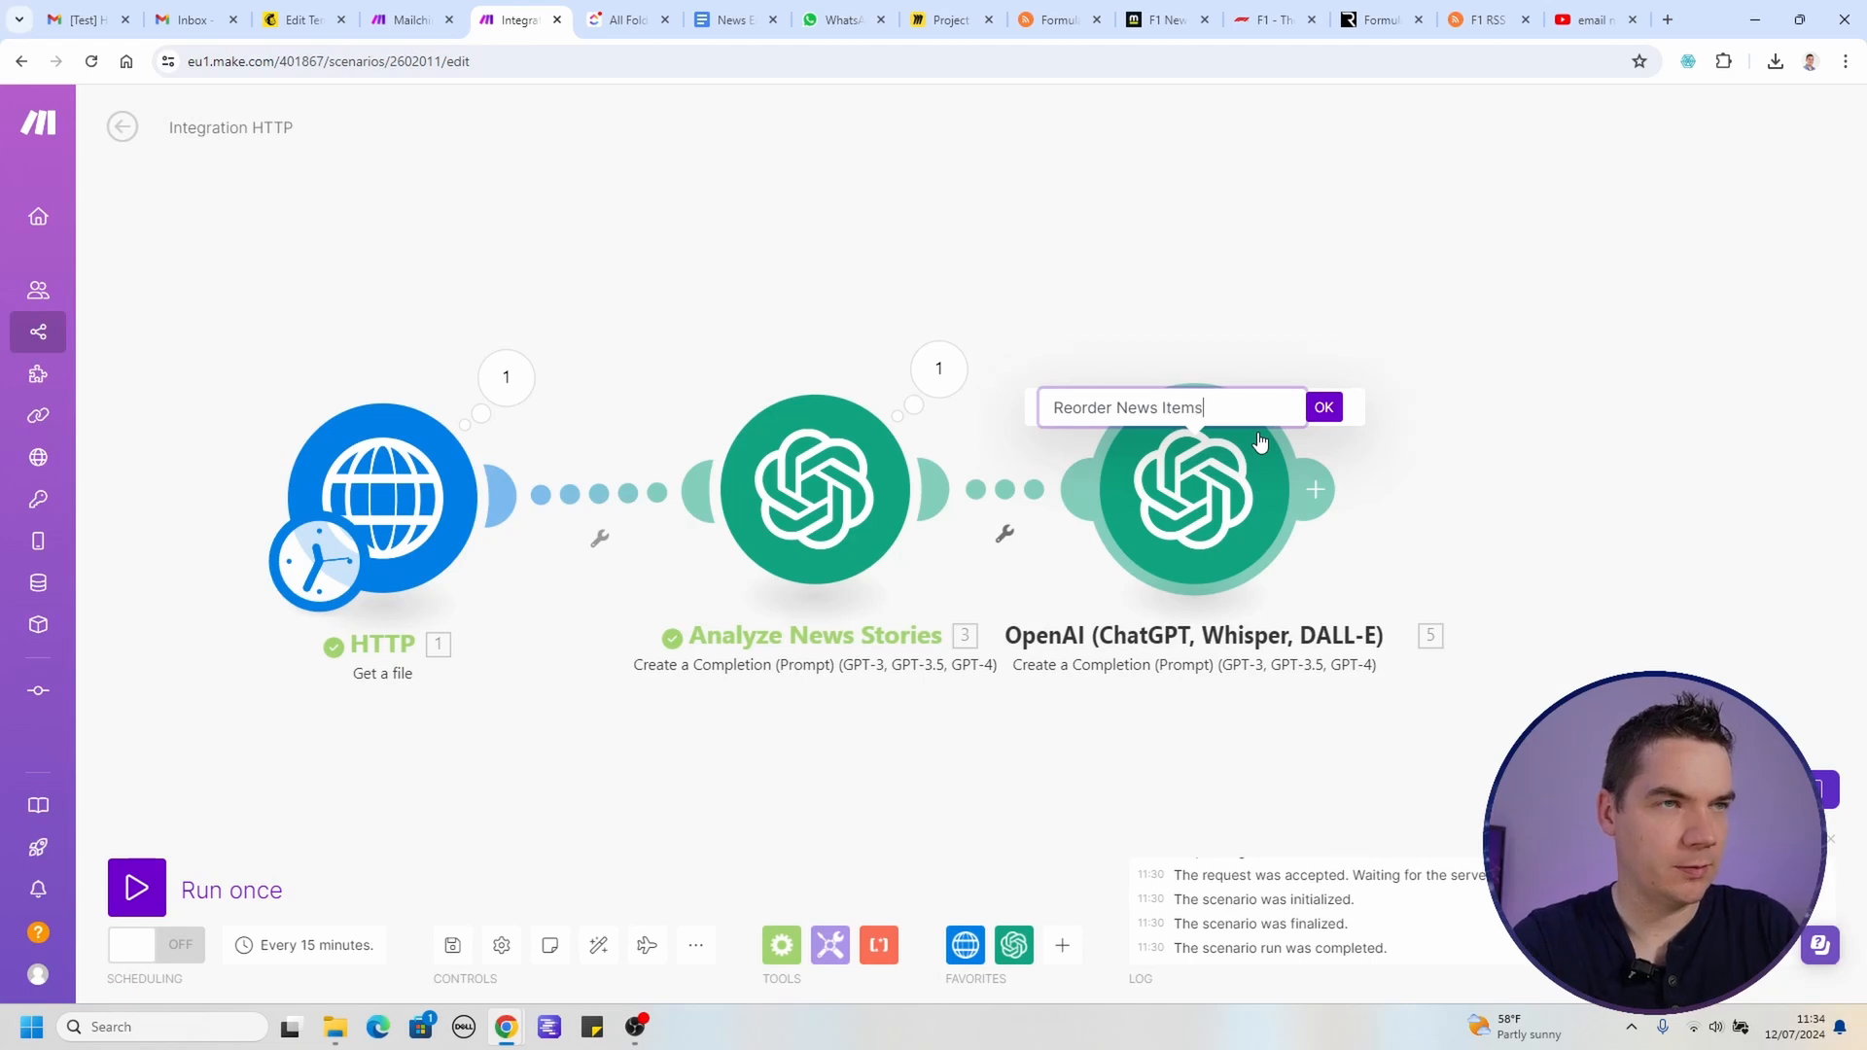
pyautogui.press('Return')
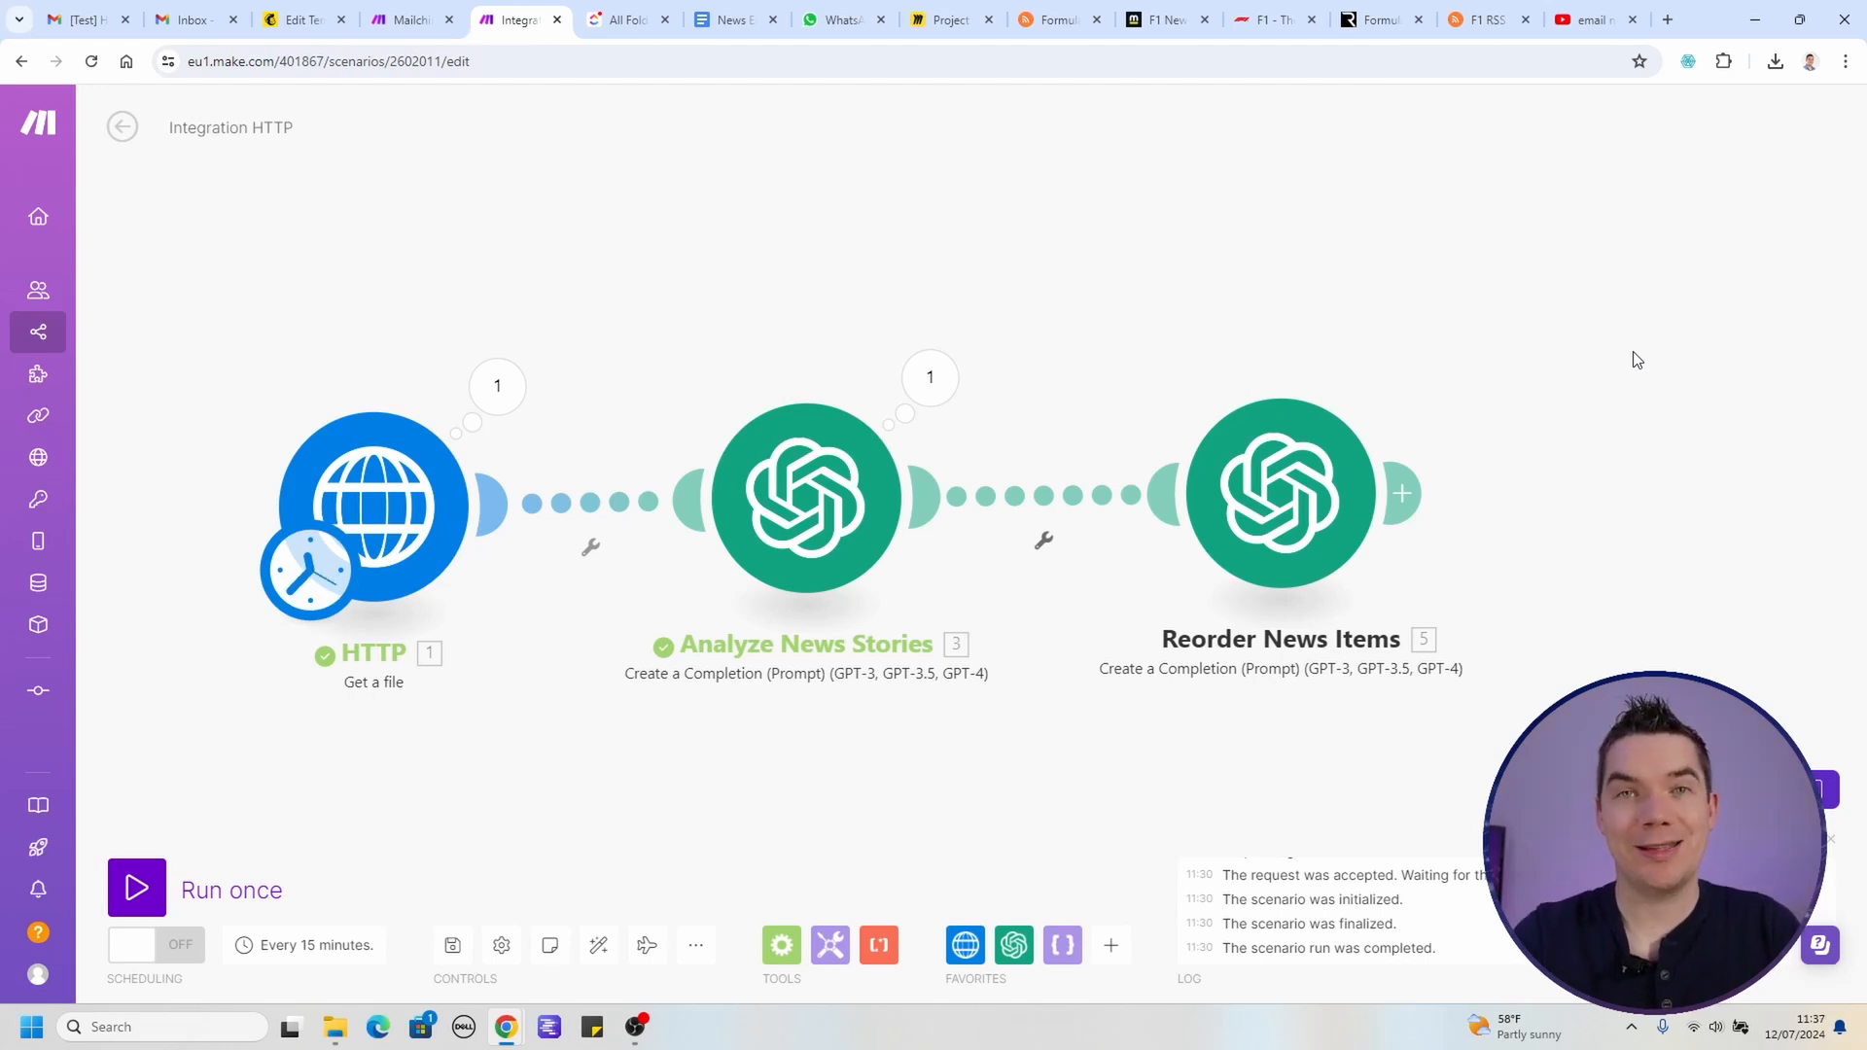
# Step: Add a Parse JSON module after Reorder News Items and map the Reorder News Items Result as its JSON string
pyautogui.click(1415, 489)
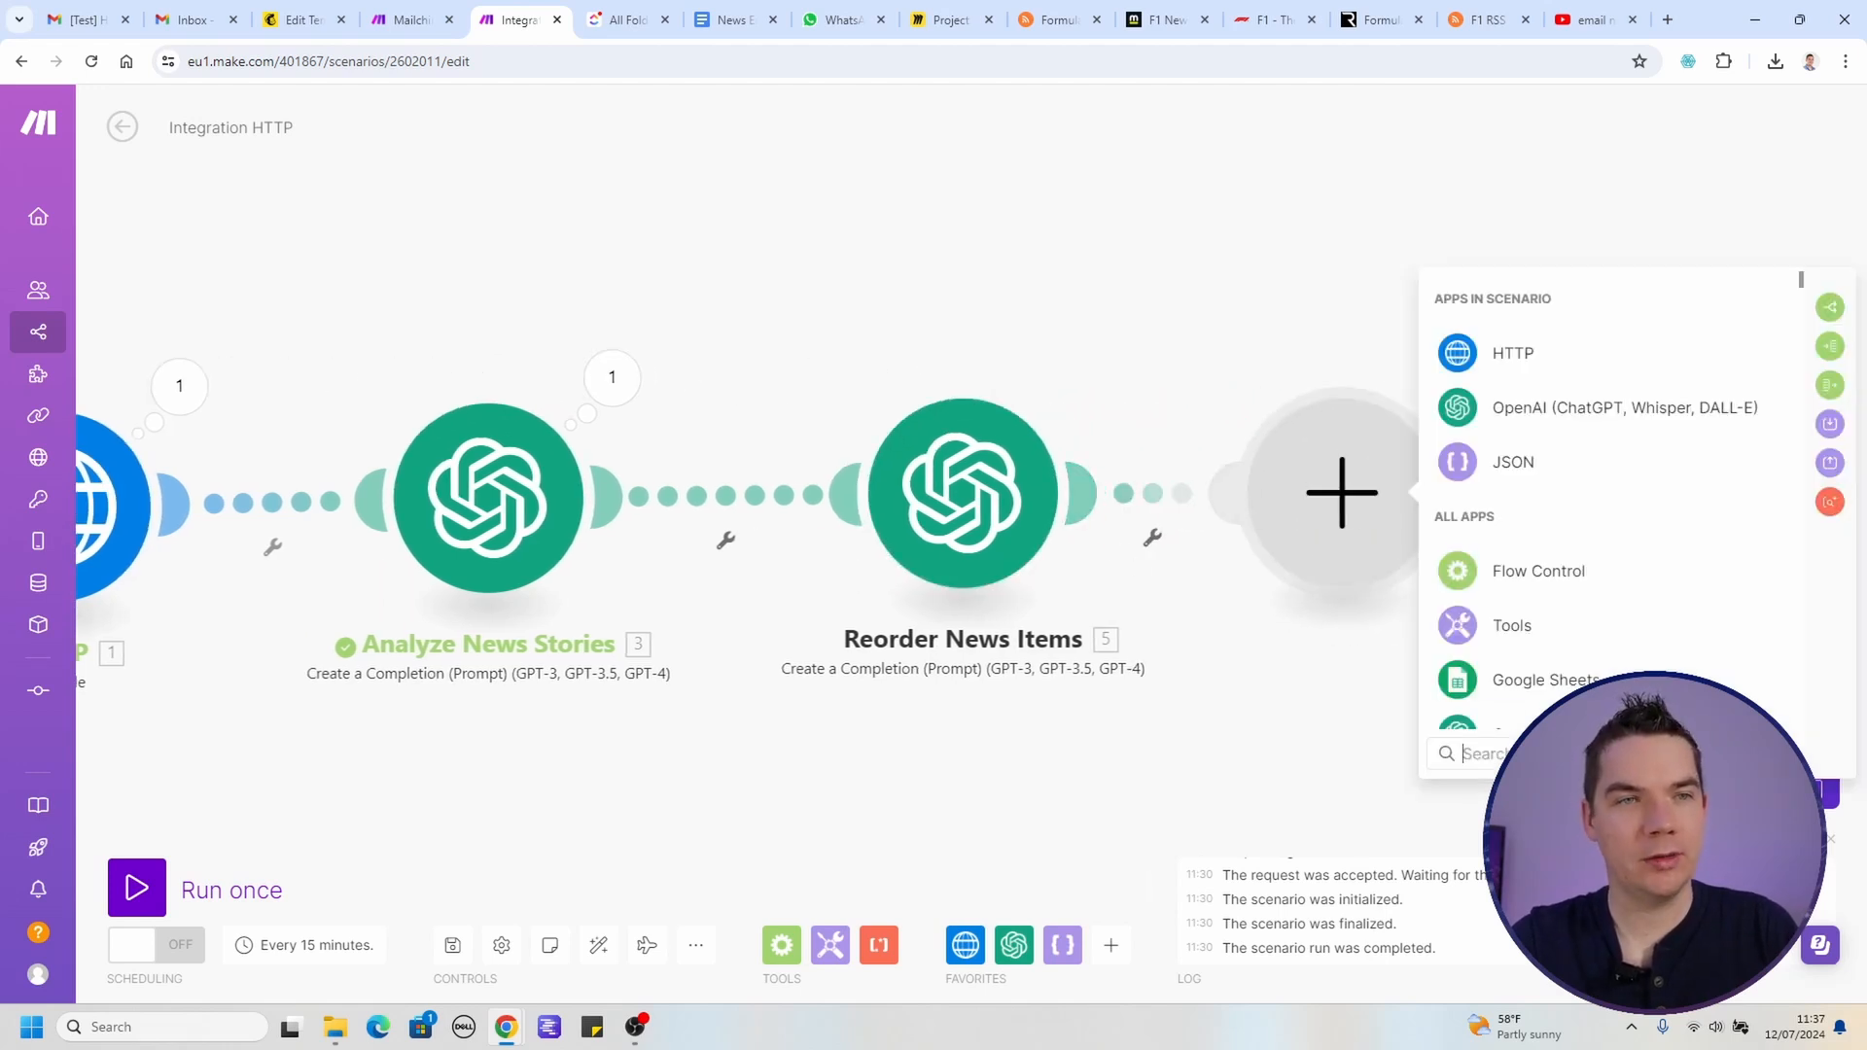
pyautogui.write('json')
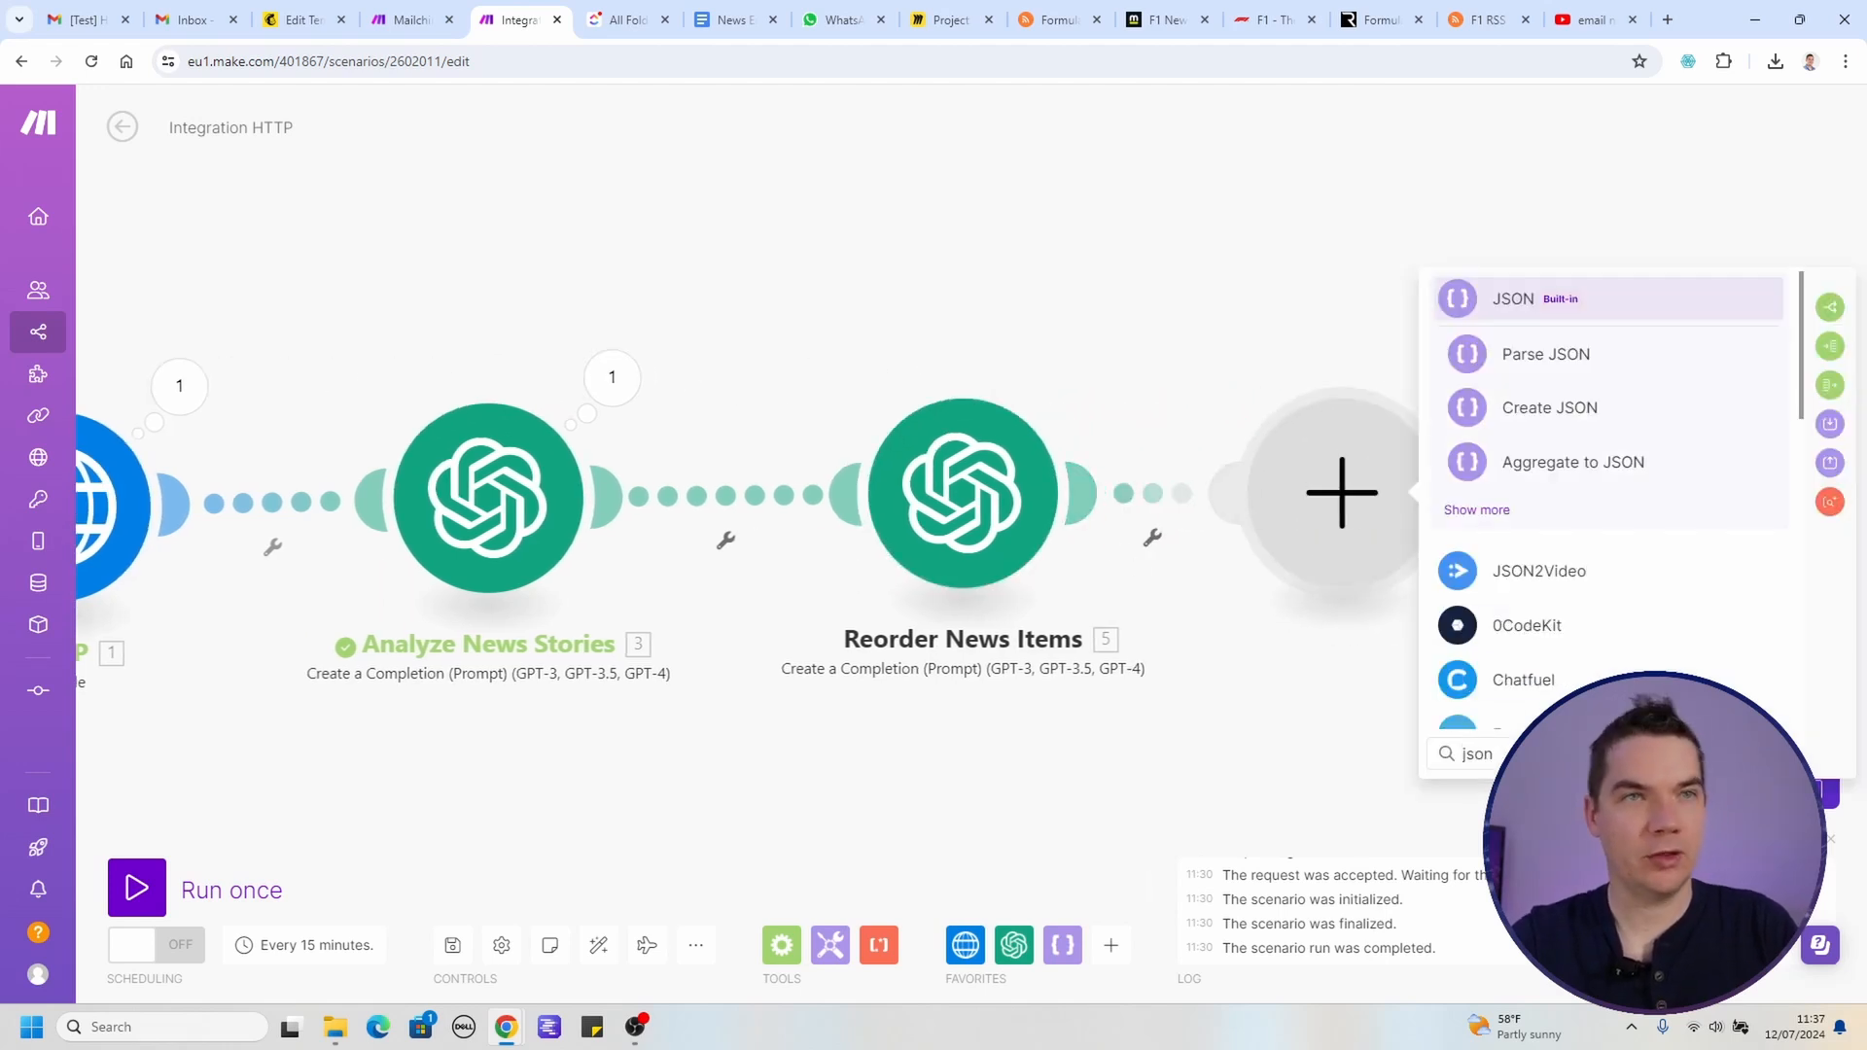
pyautogui.click(1559, 362)
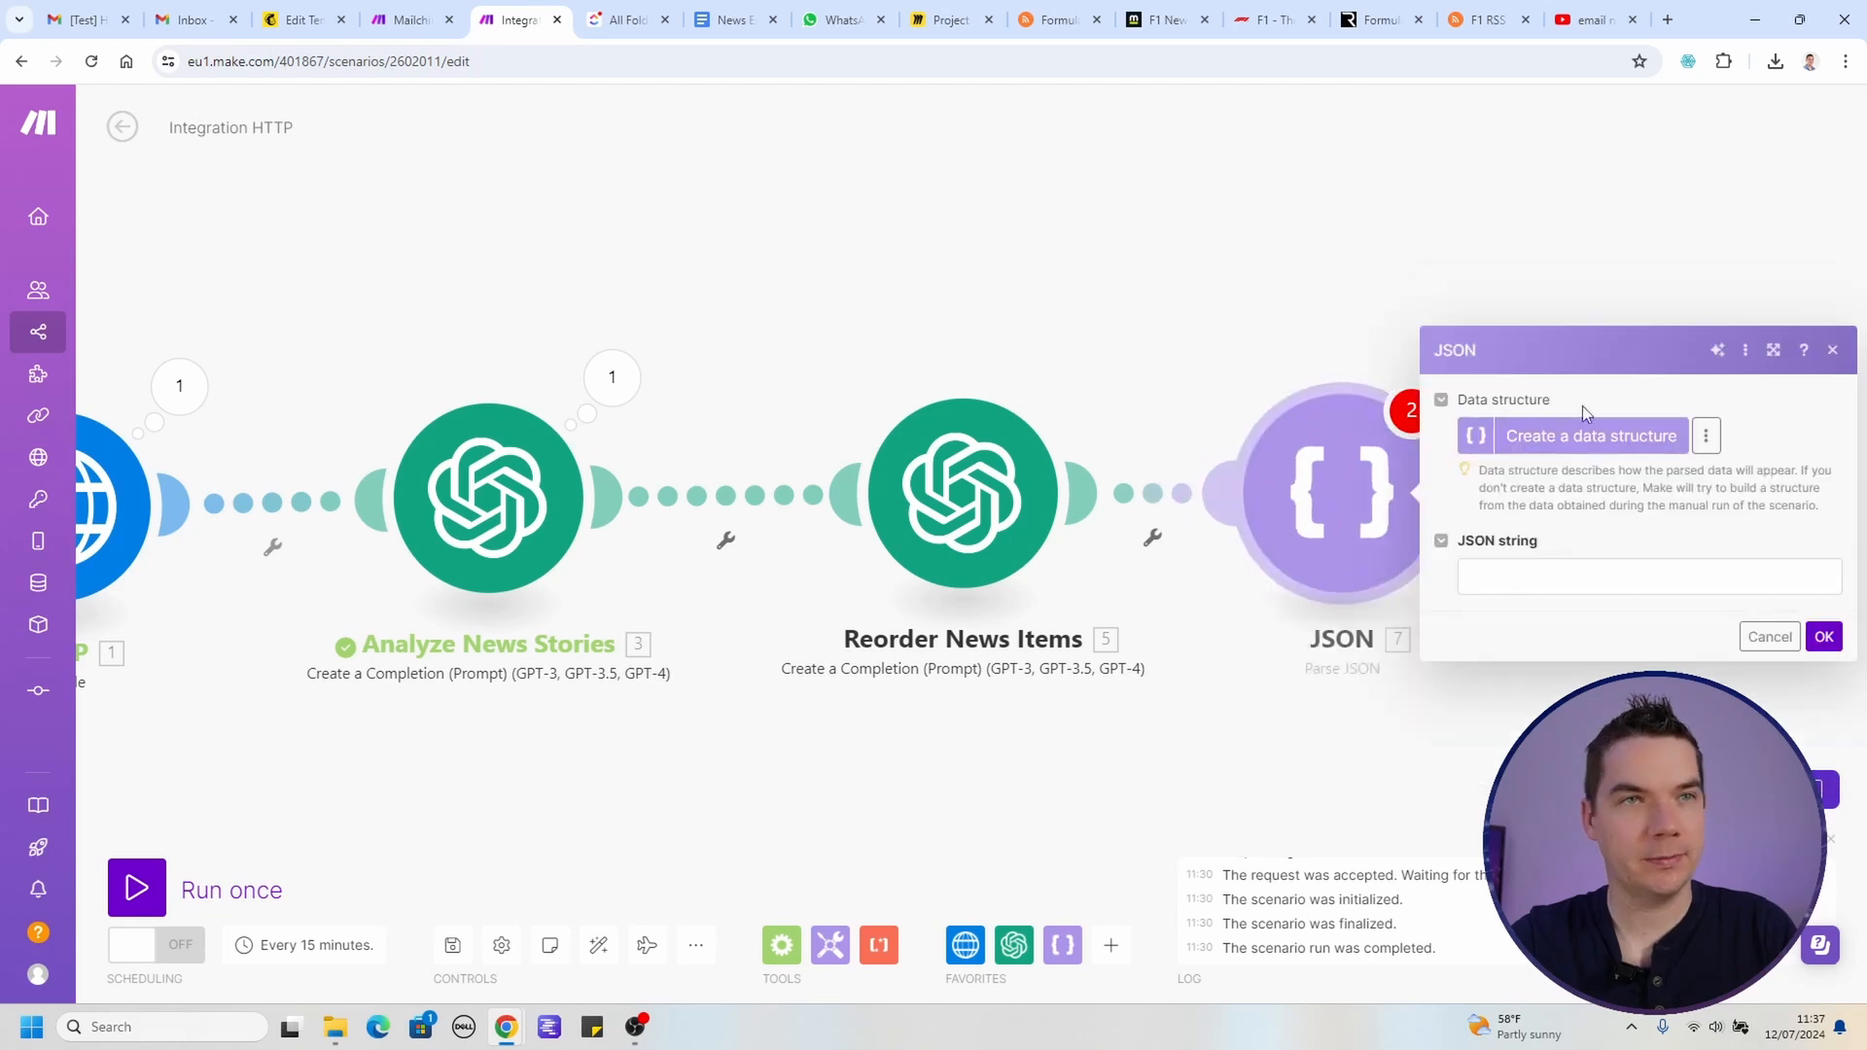
pyautogui.click(1530, 576)
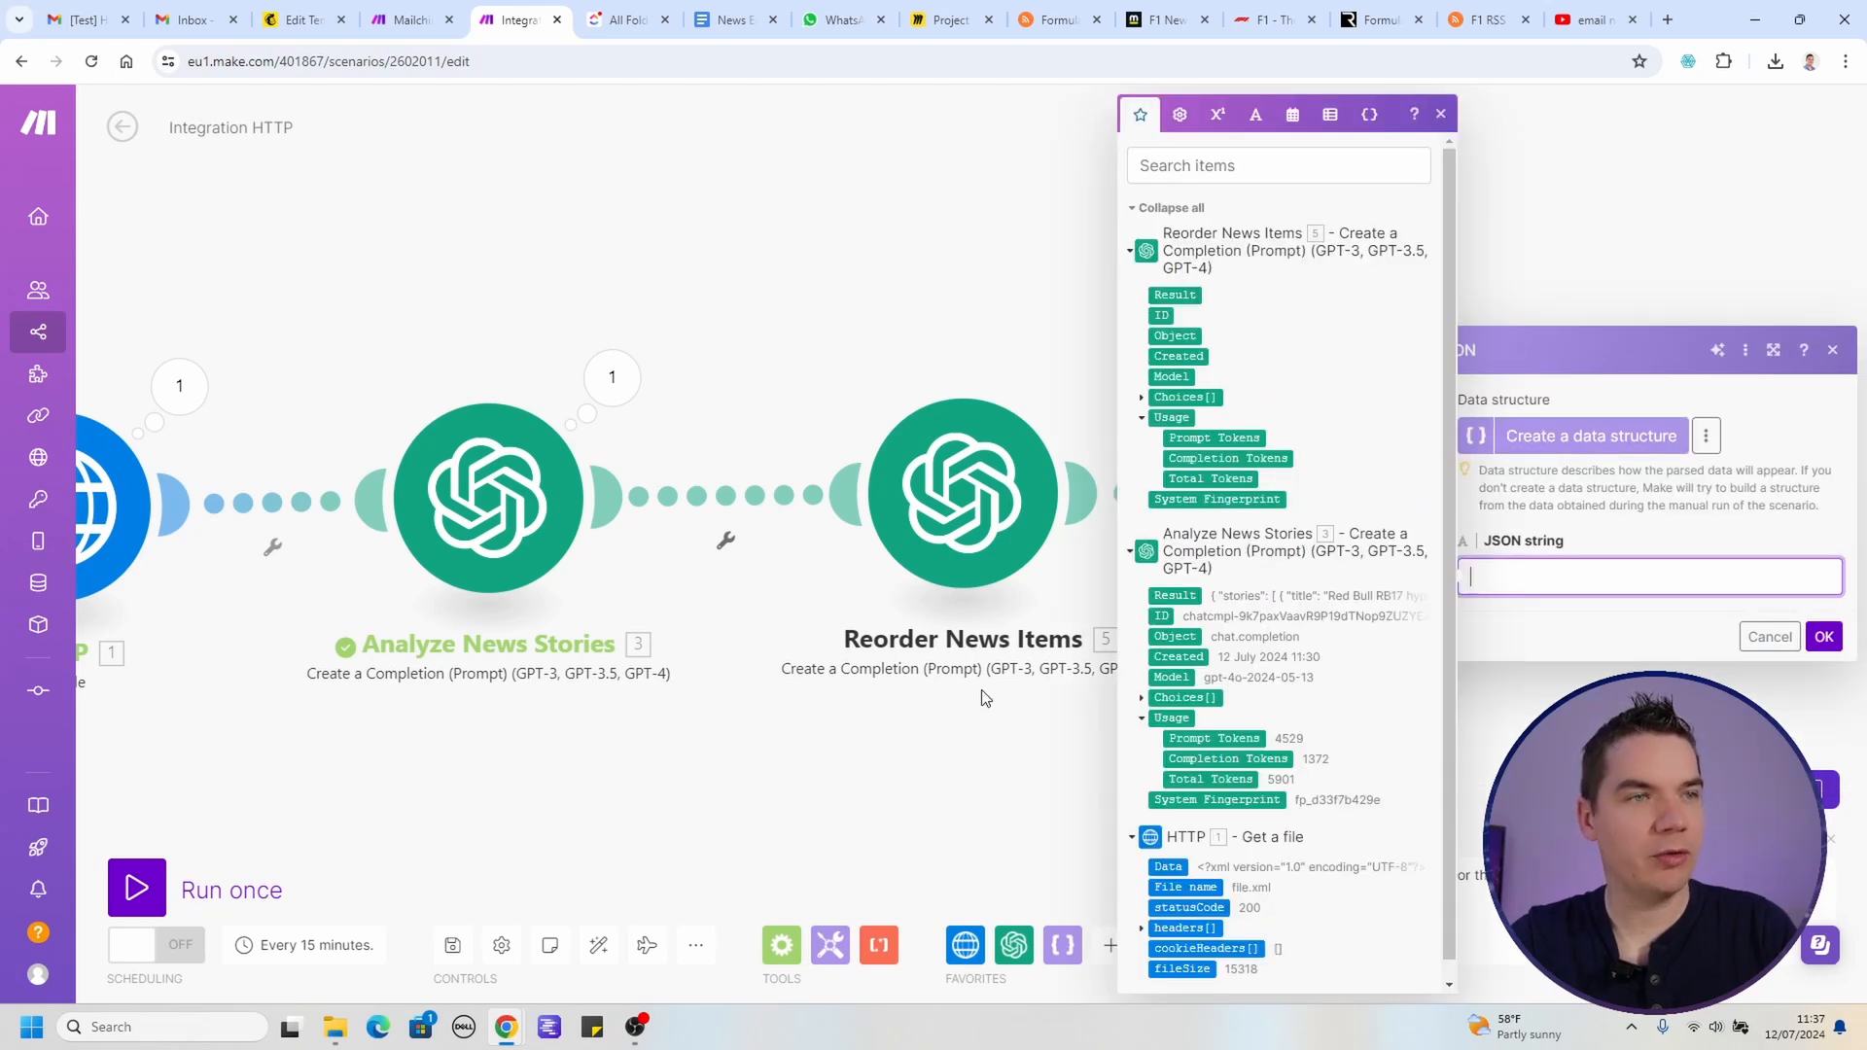
pyautogui.moveTo(1177, 294); pyautogui.dragTo(1070, 291)
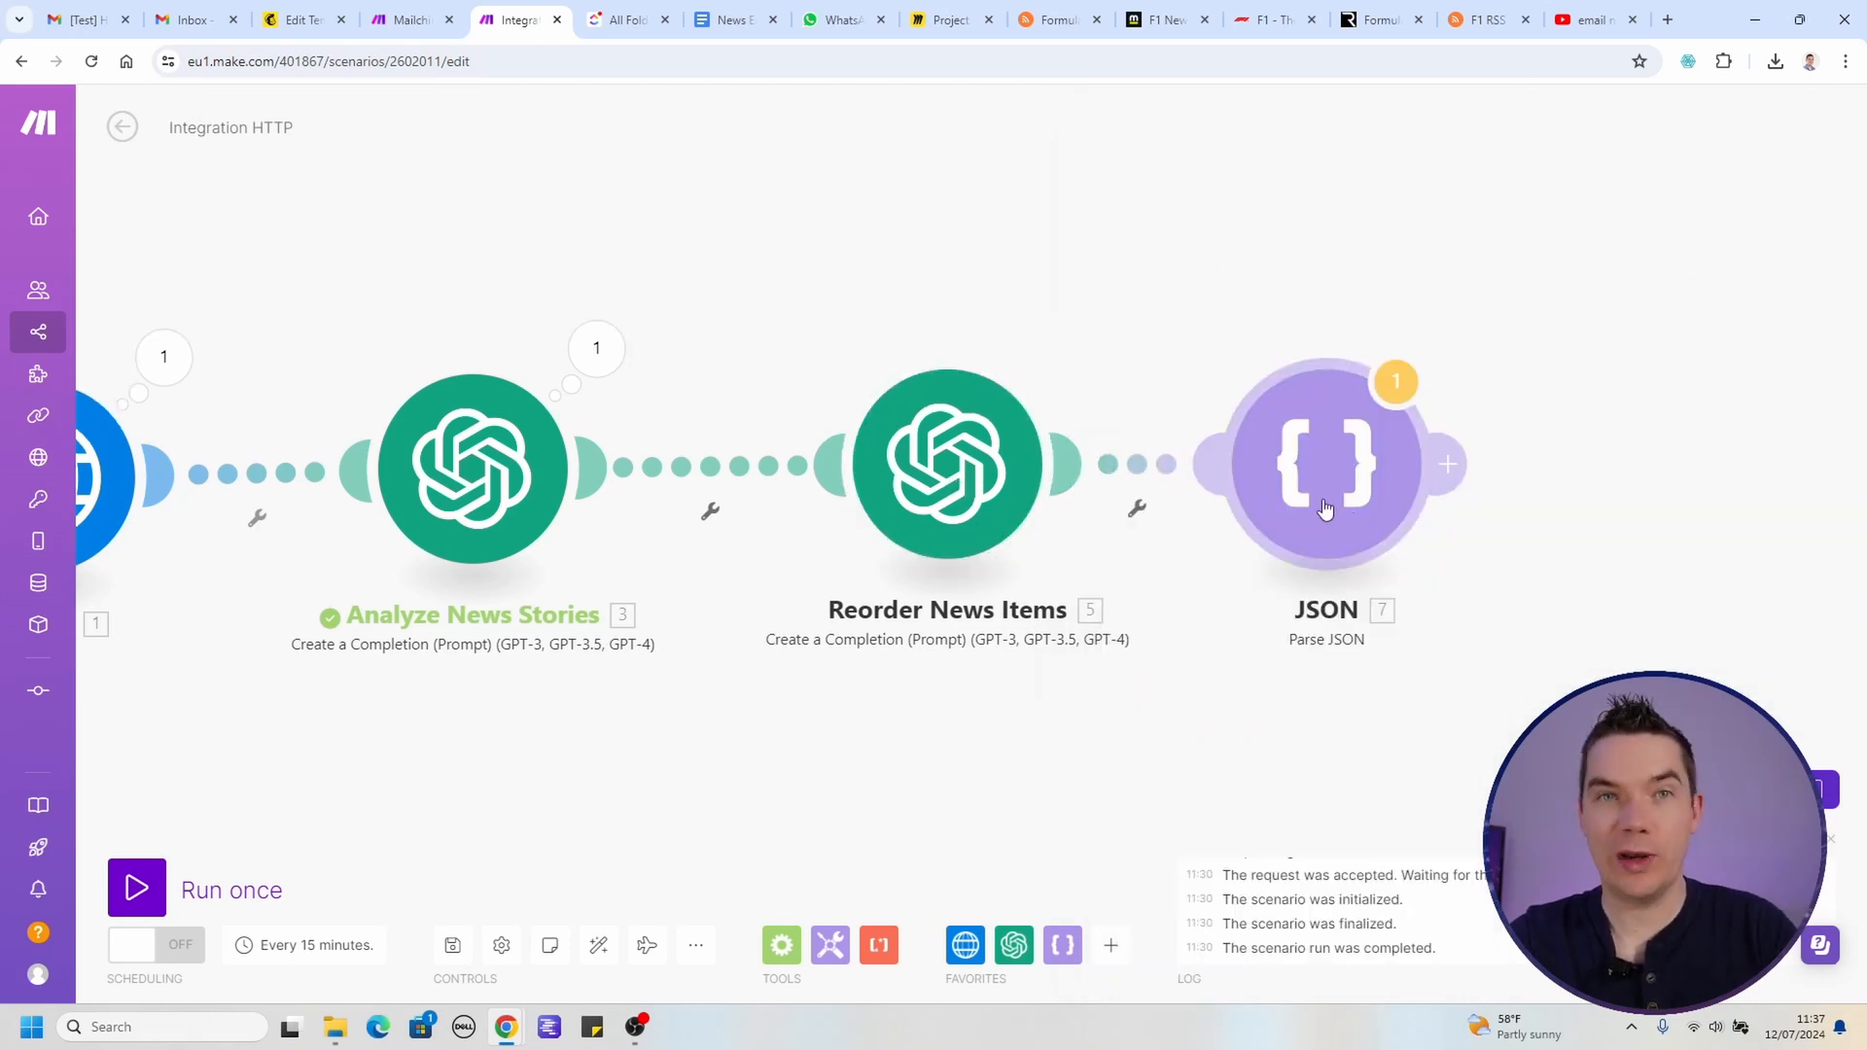
# Step: Examine the Reorder News Items output, reading the stories in its Result with their links, images, ratings and duplicate flags
pyautogui.moveTo(1045, 754); pyautogui.dragTo(982, 750)
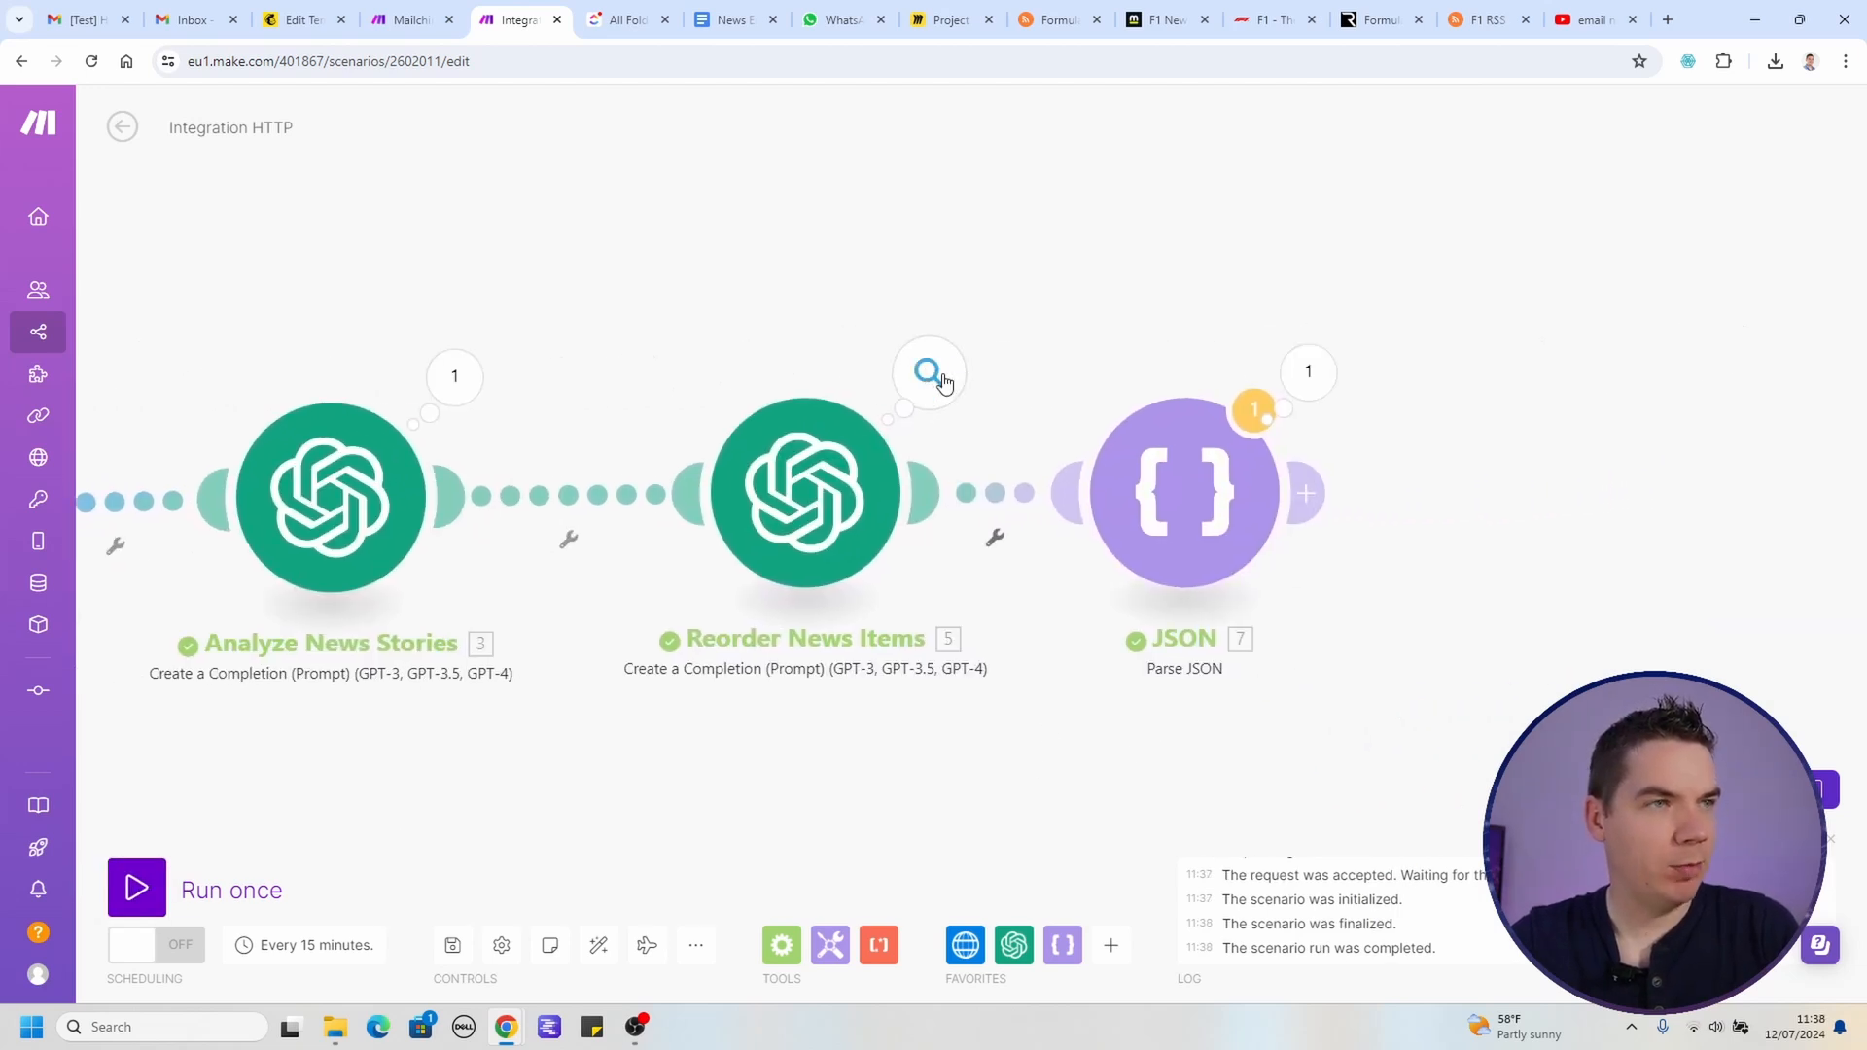
pyautogui.click(936, 386)
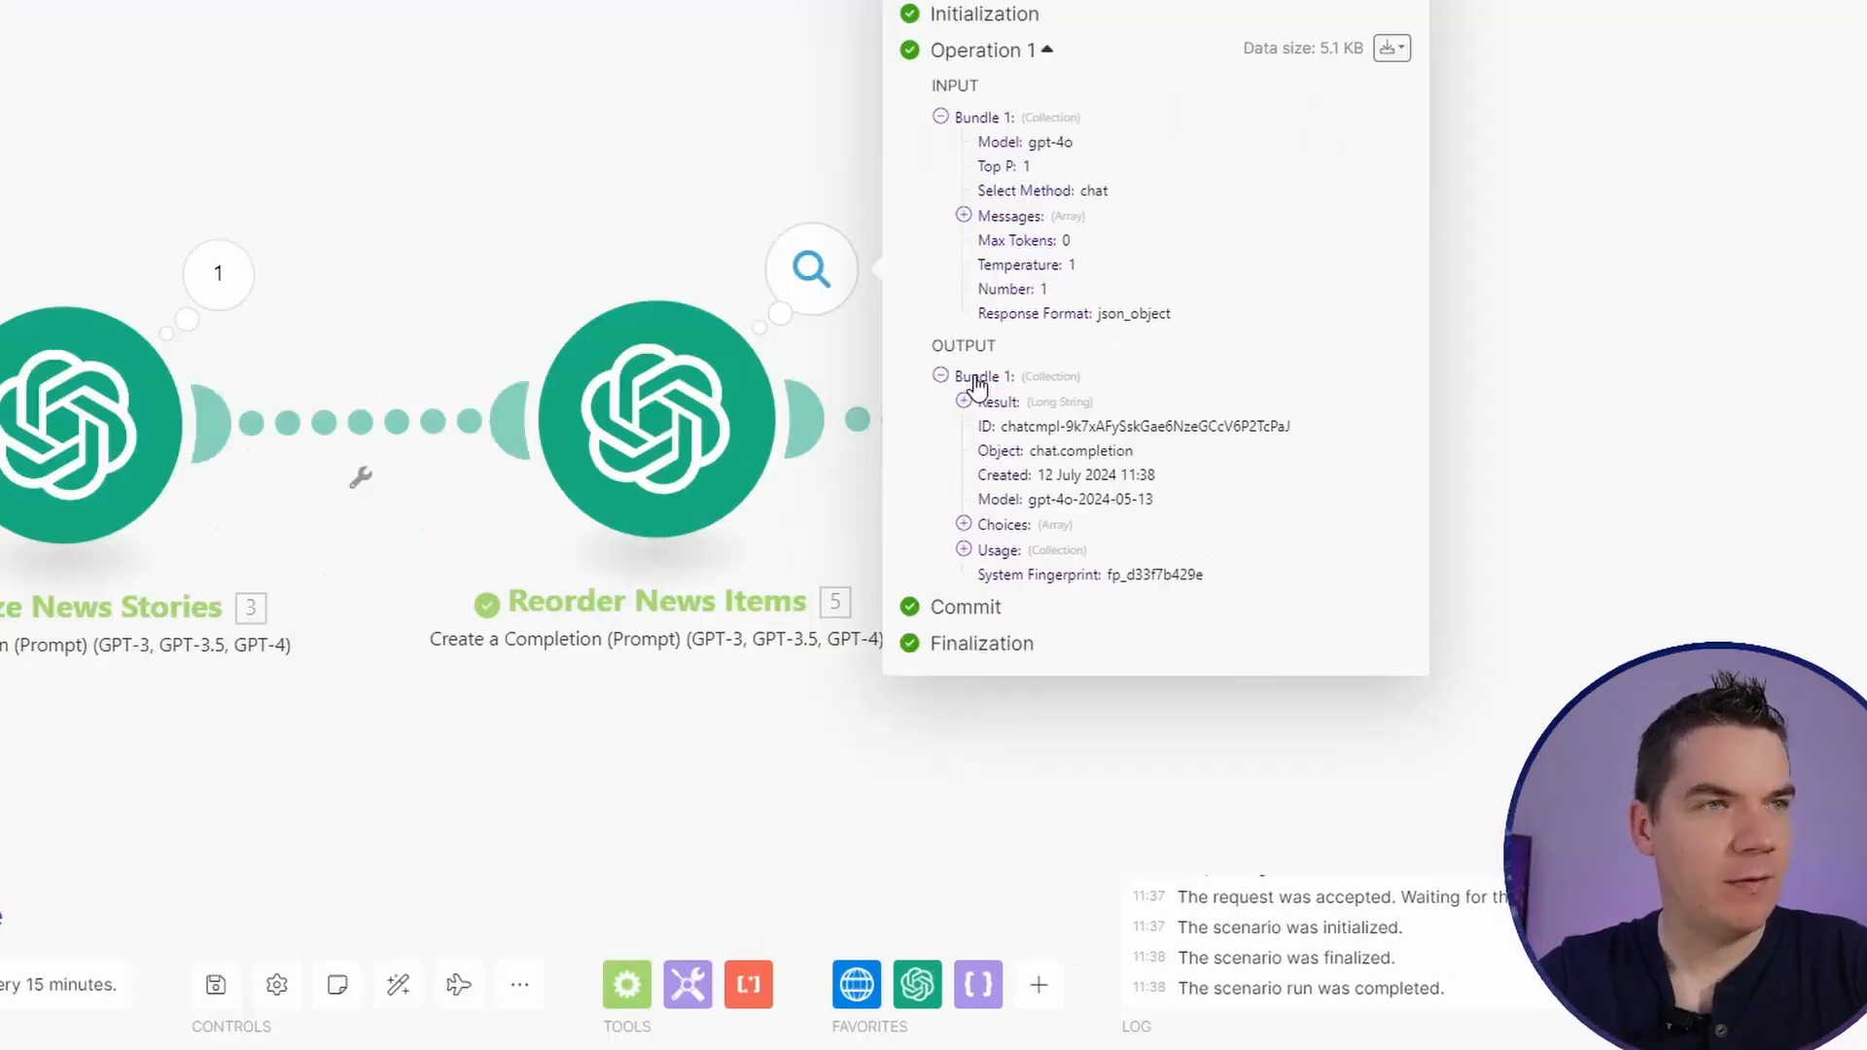
pyautogui.click(939, 379)
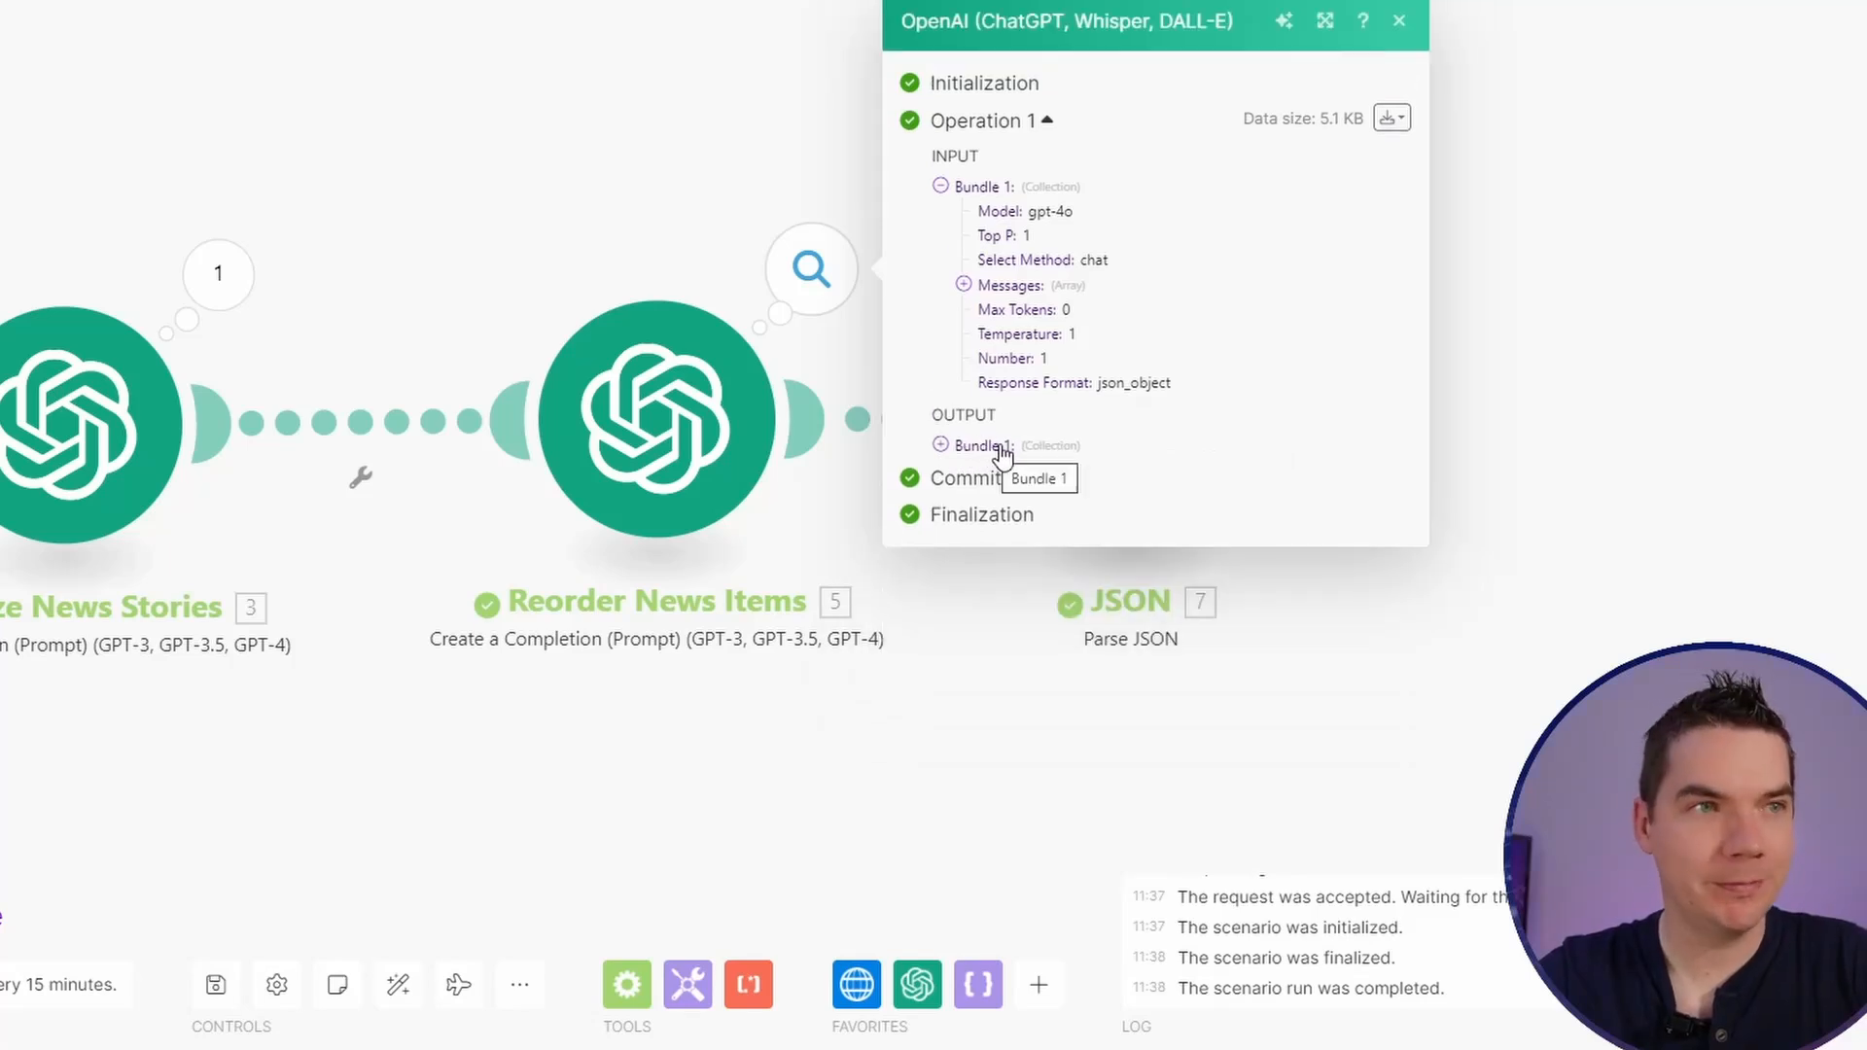
pyautogui.click(940, 446)
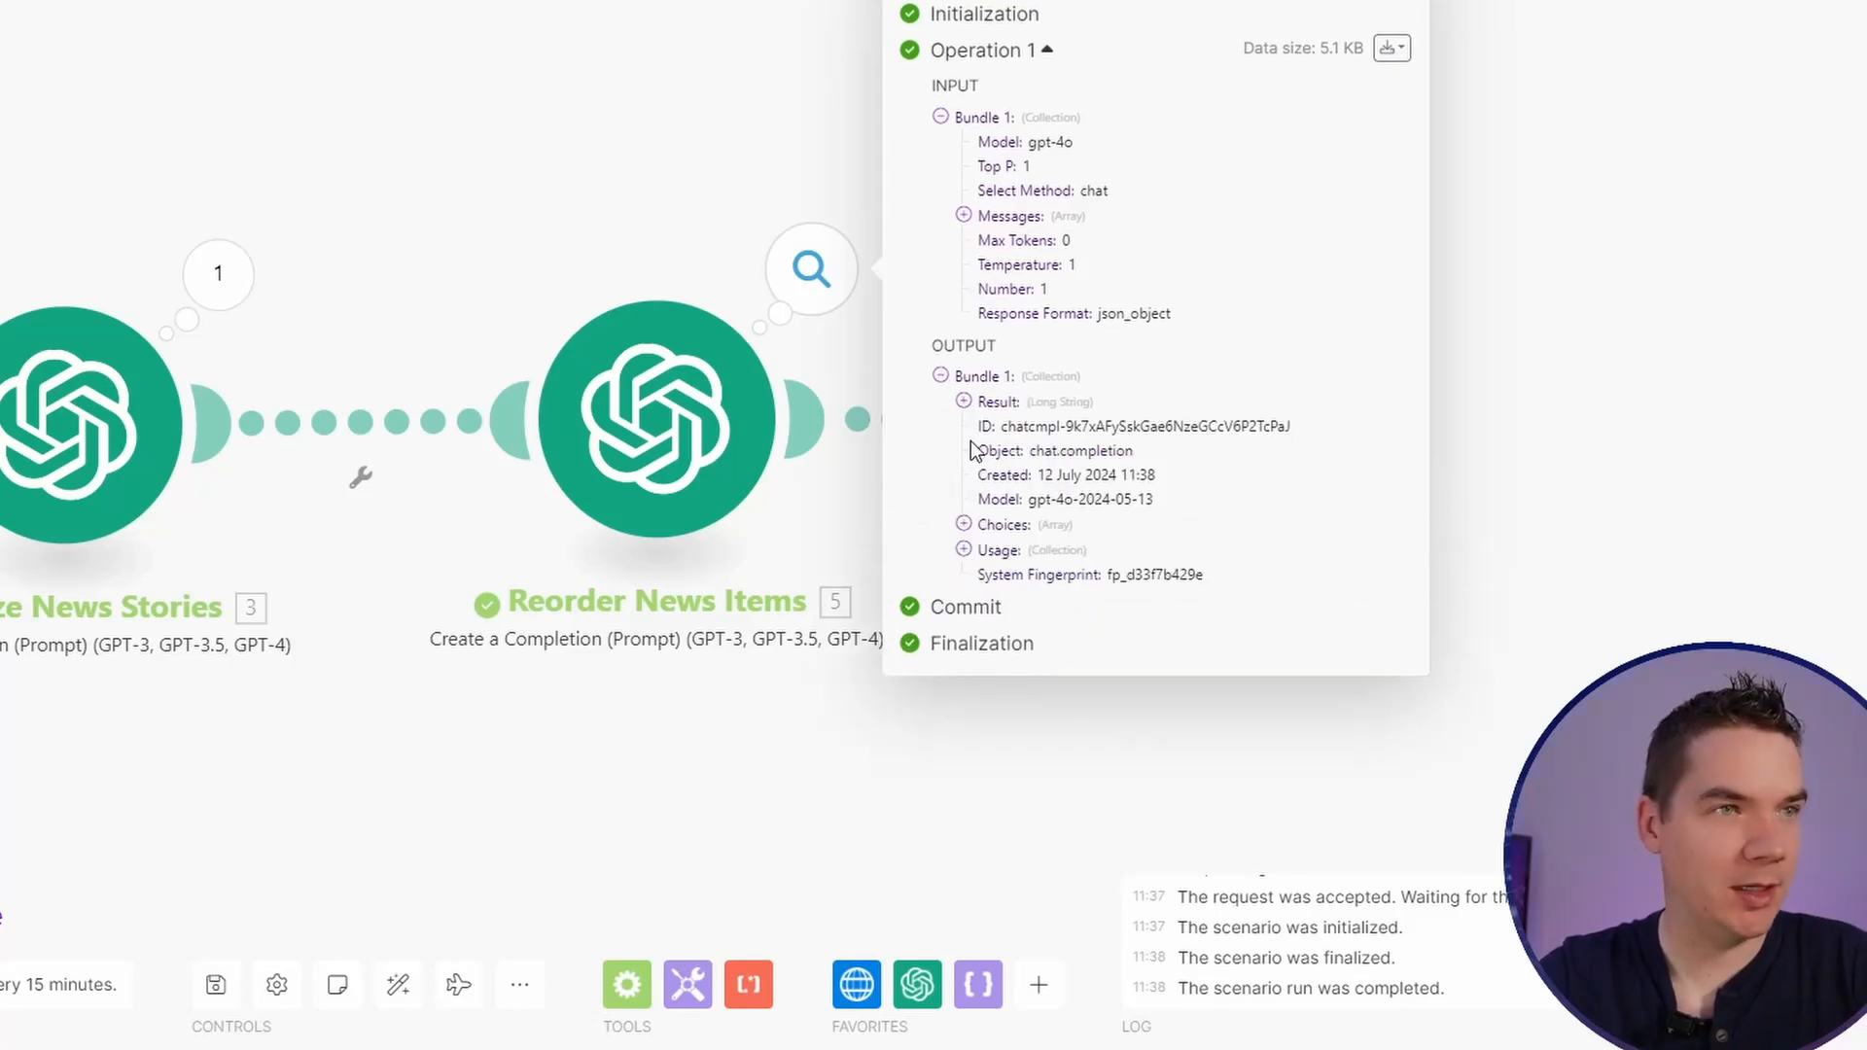
pyautogui.click(963, 418)
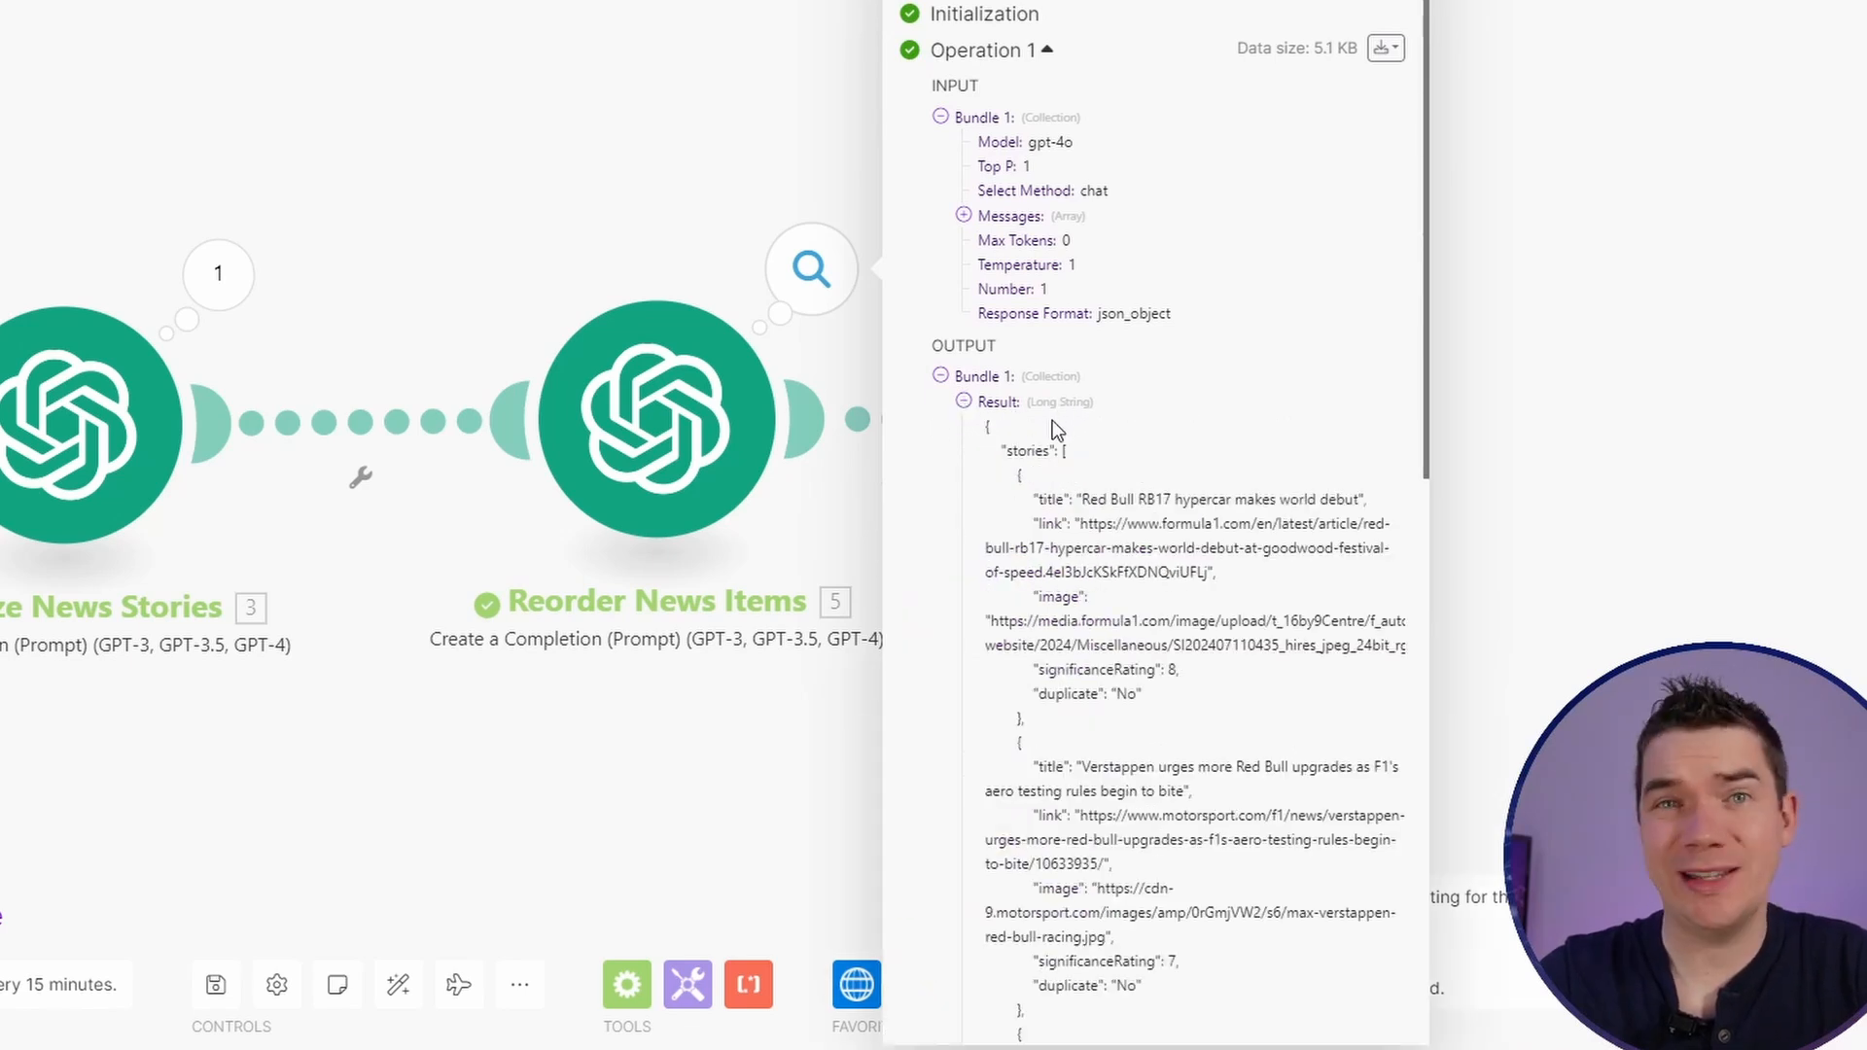
pyautogui.moveTo(984, 430); pyautogui.dragTo(1069, 486)
pyautogui.click(1081, 692)
pyautogui.scroll(-1, 1082, 696)
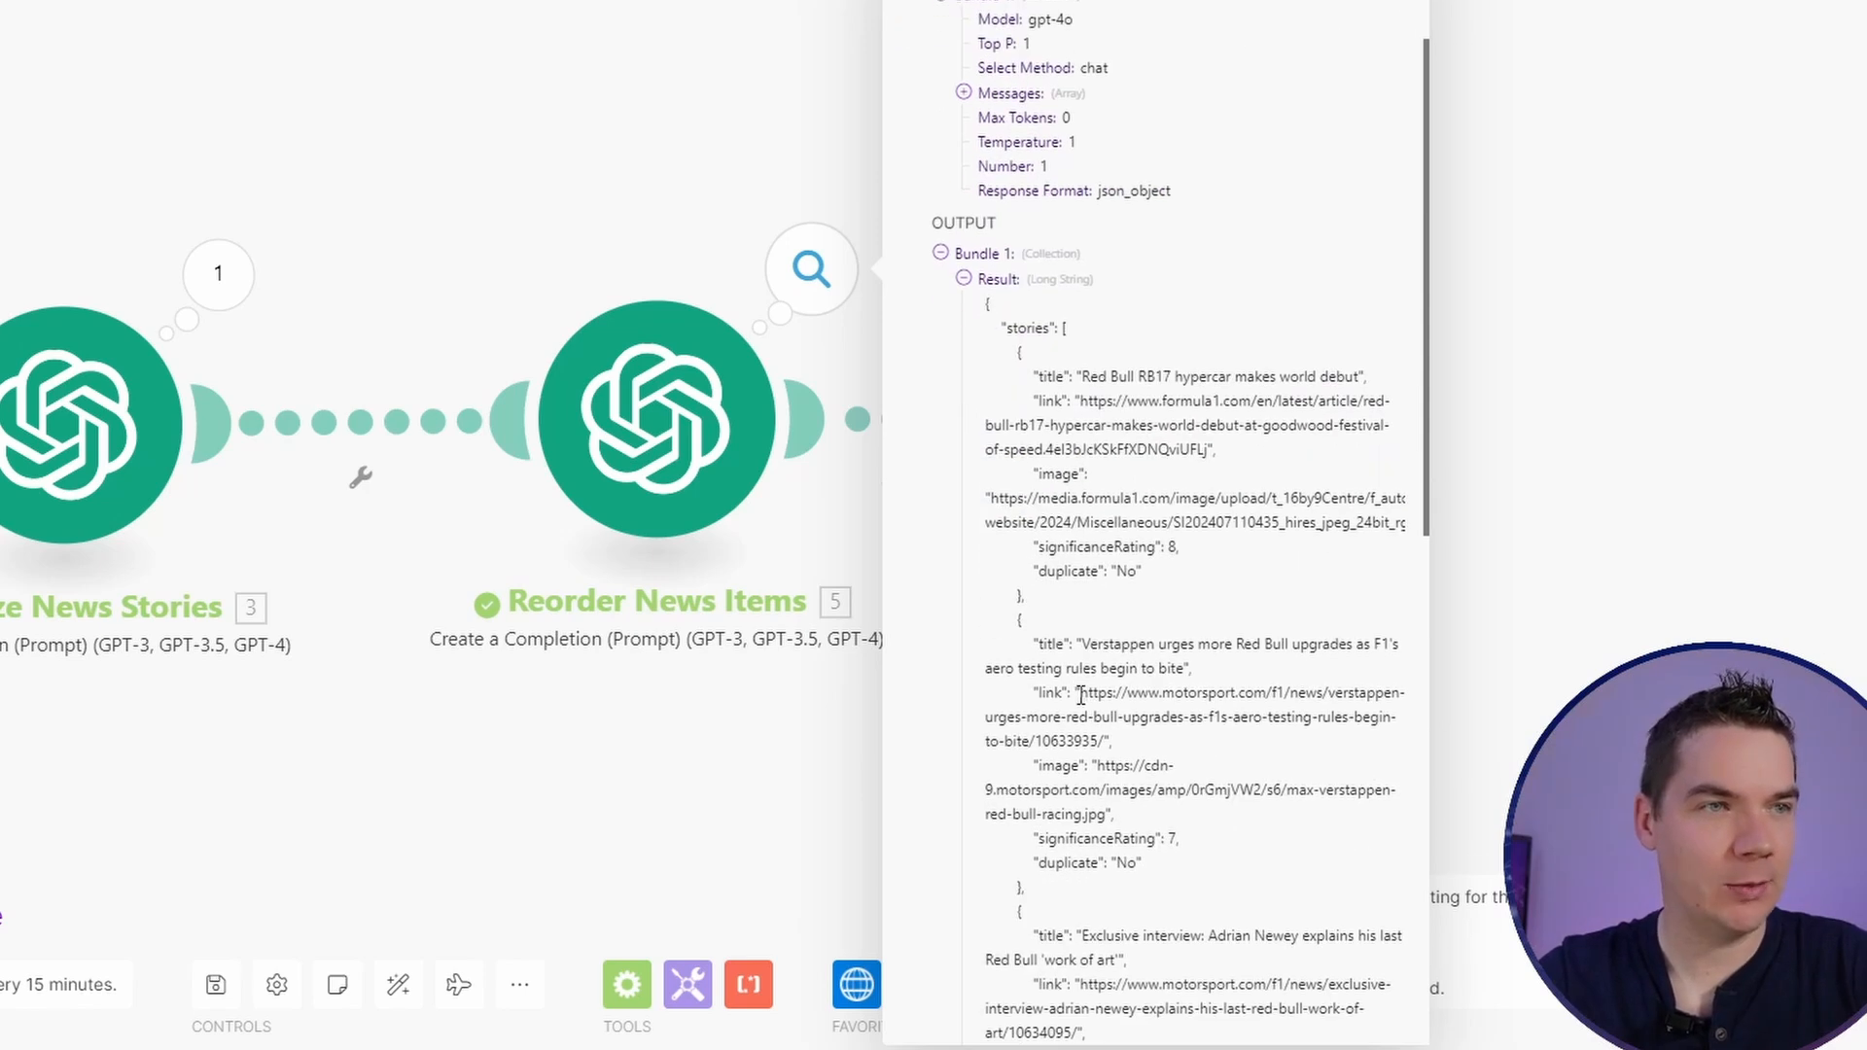
pyautogui.scroll(-1, 1081, 692)
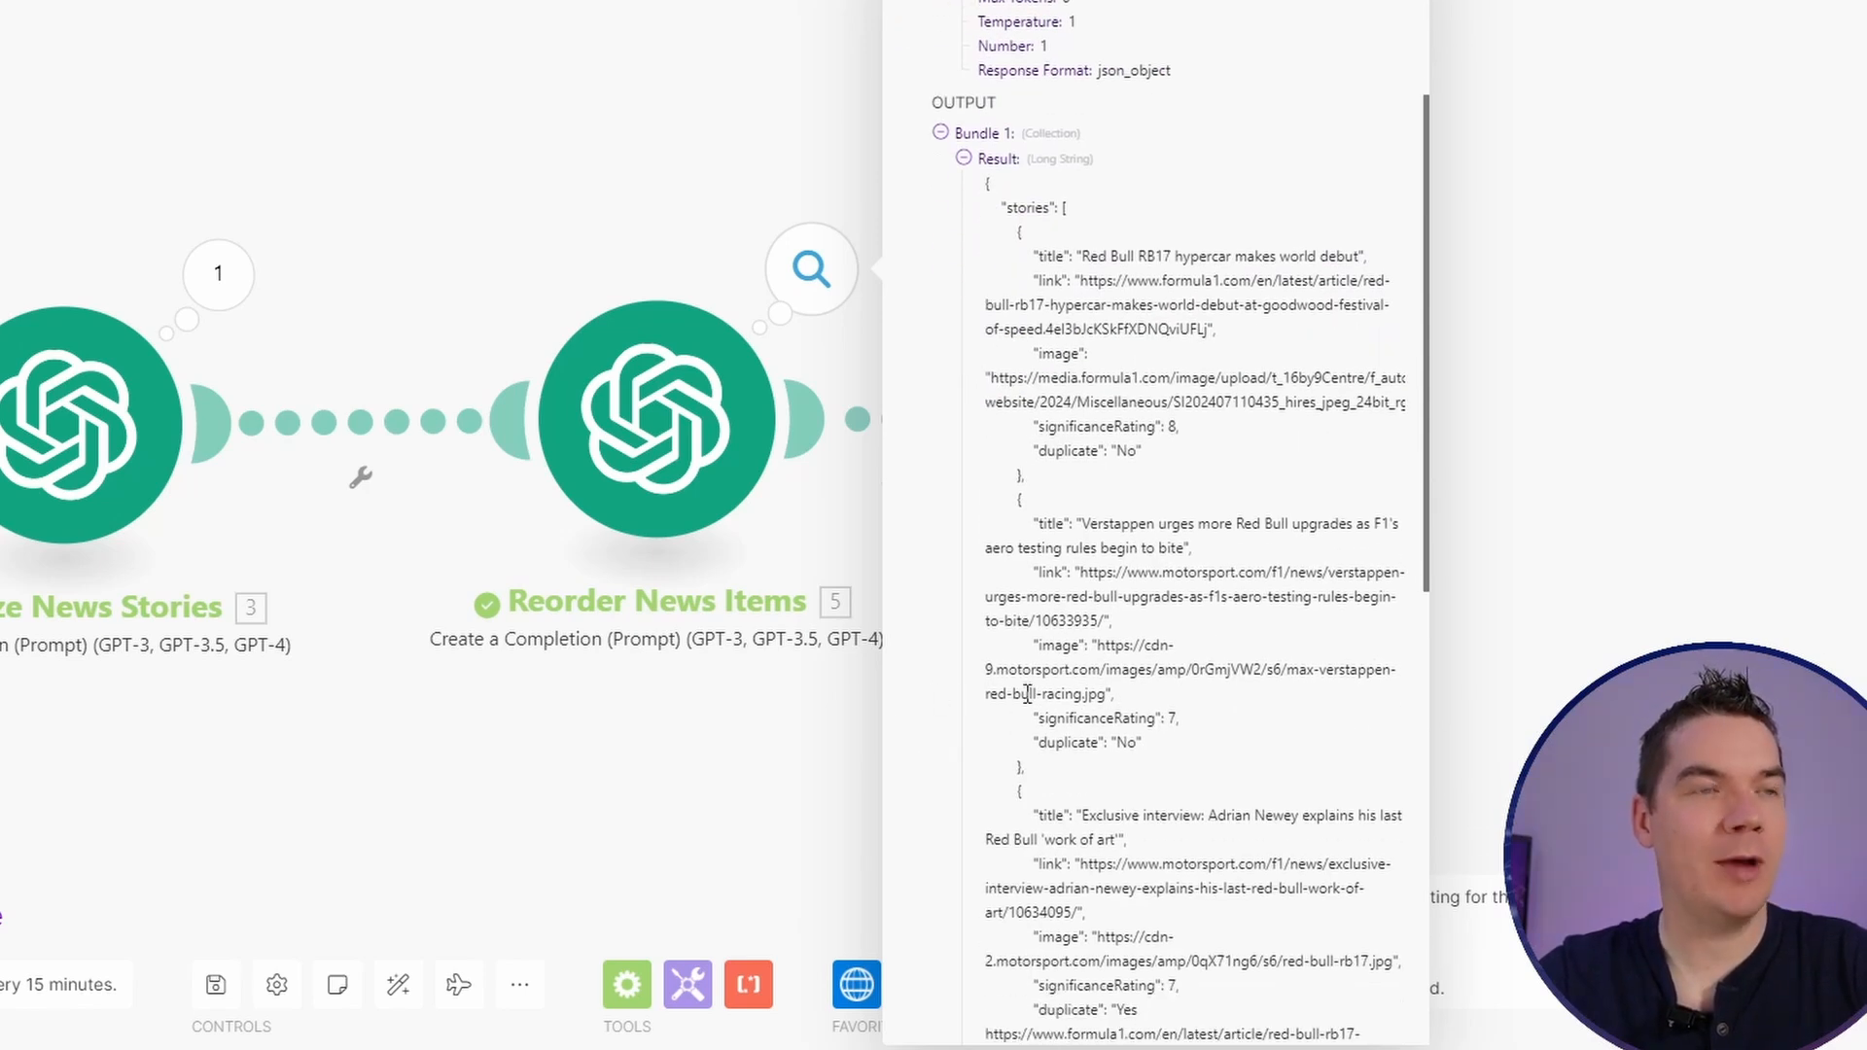
pyautogui.moveTo(986, 183); pyautogui.dragTo(1171, 739)
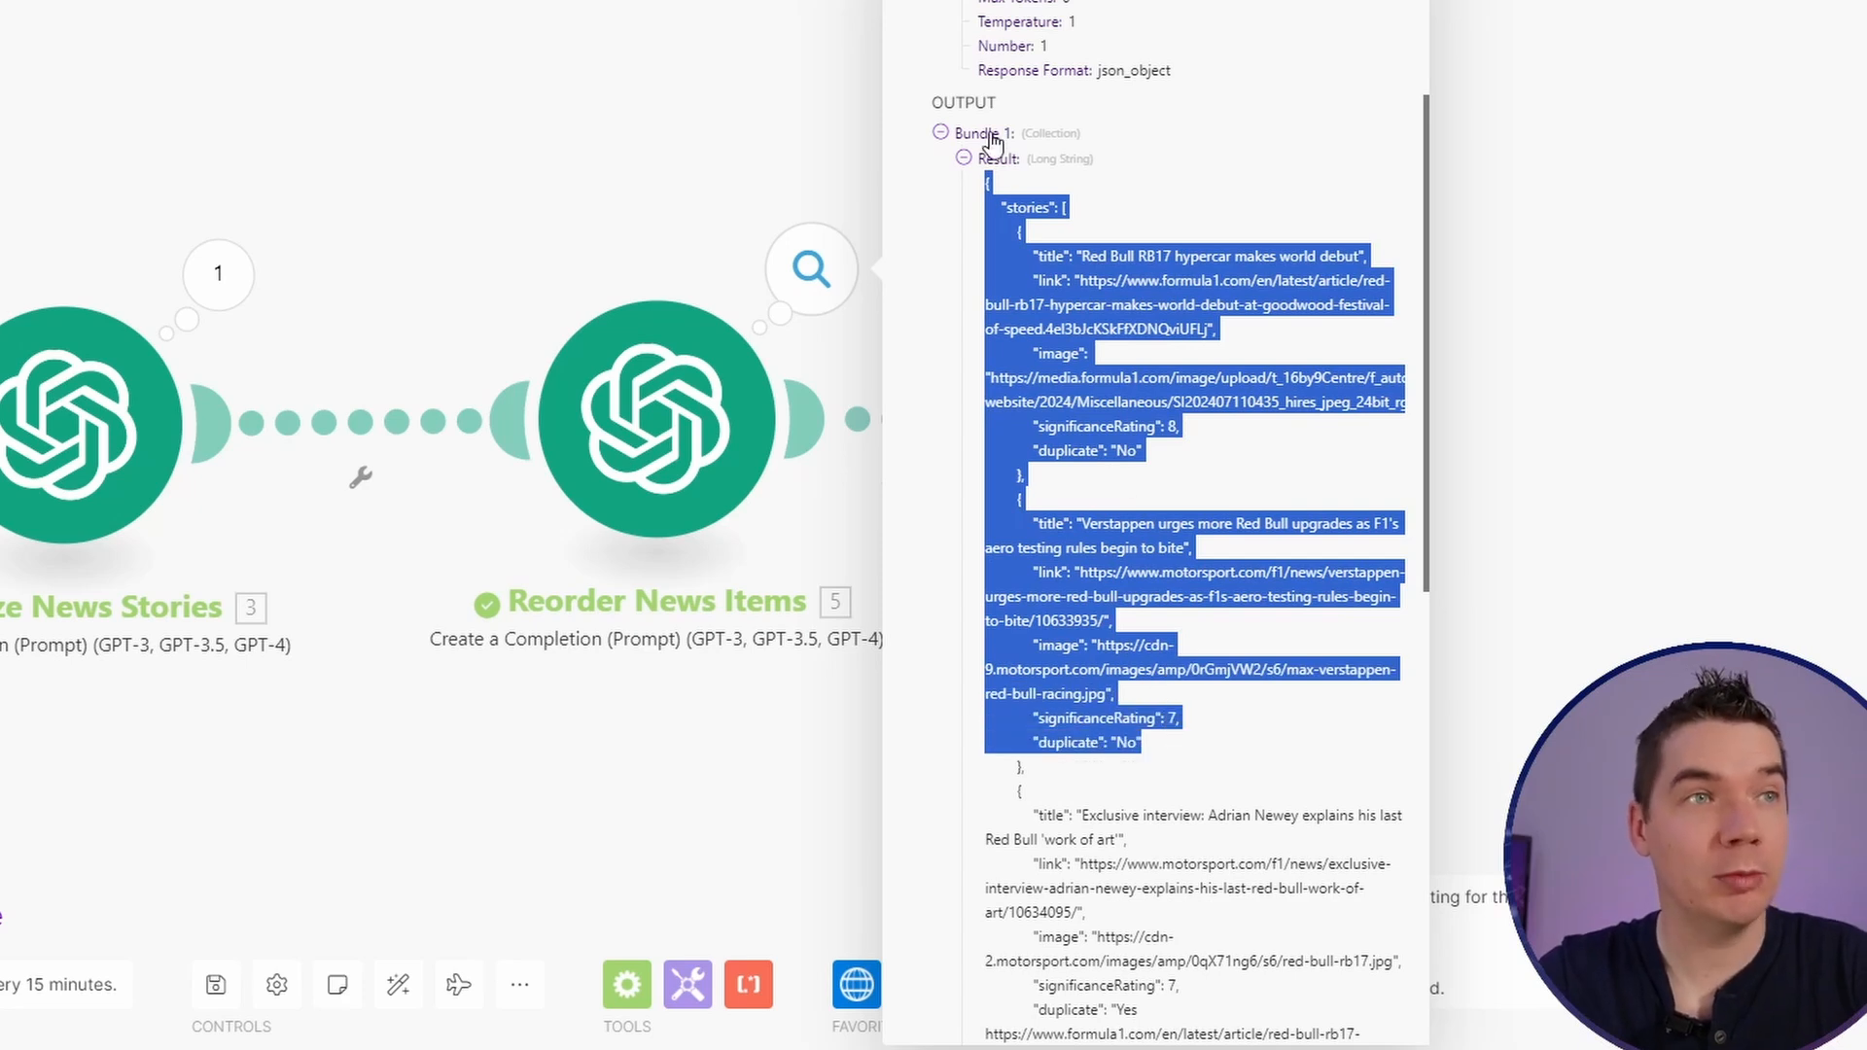
pyautogui.click(854, 745)
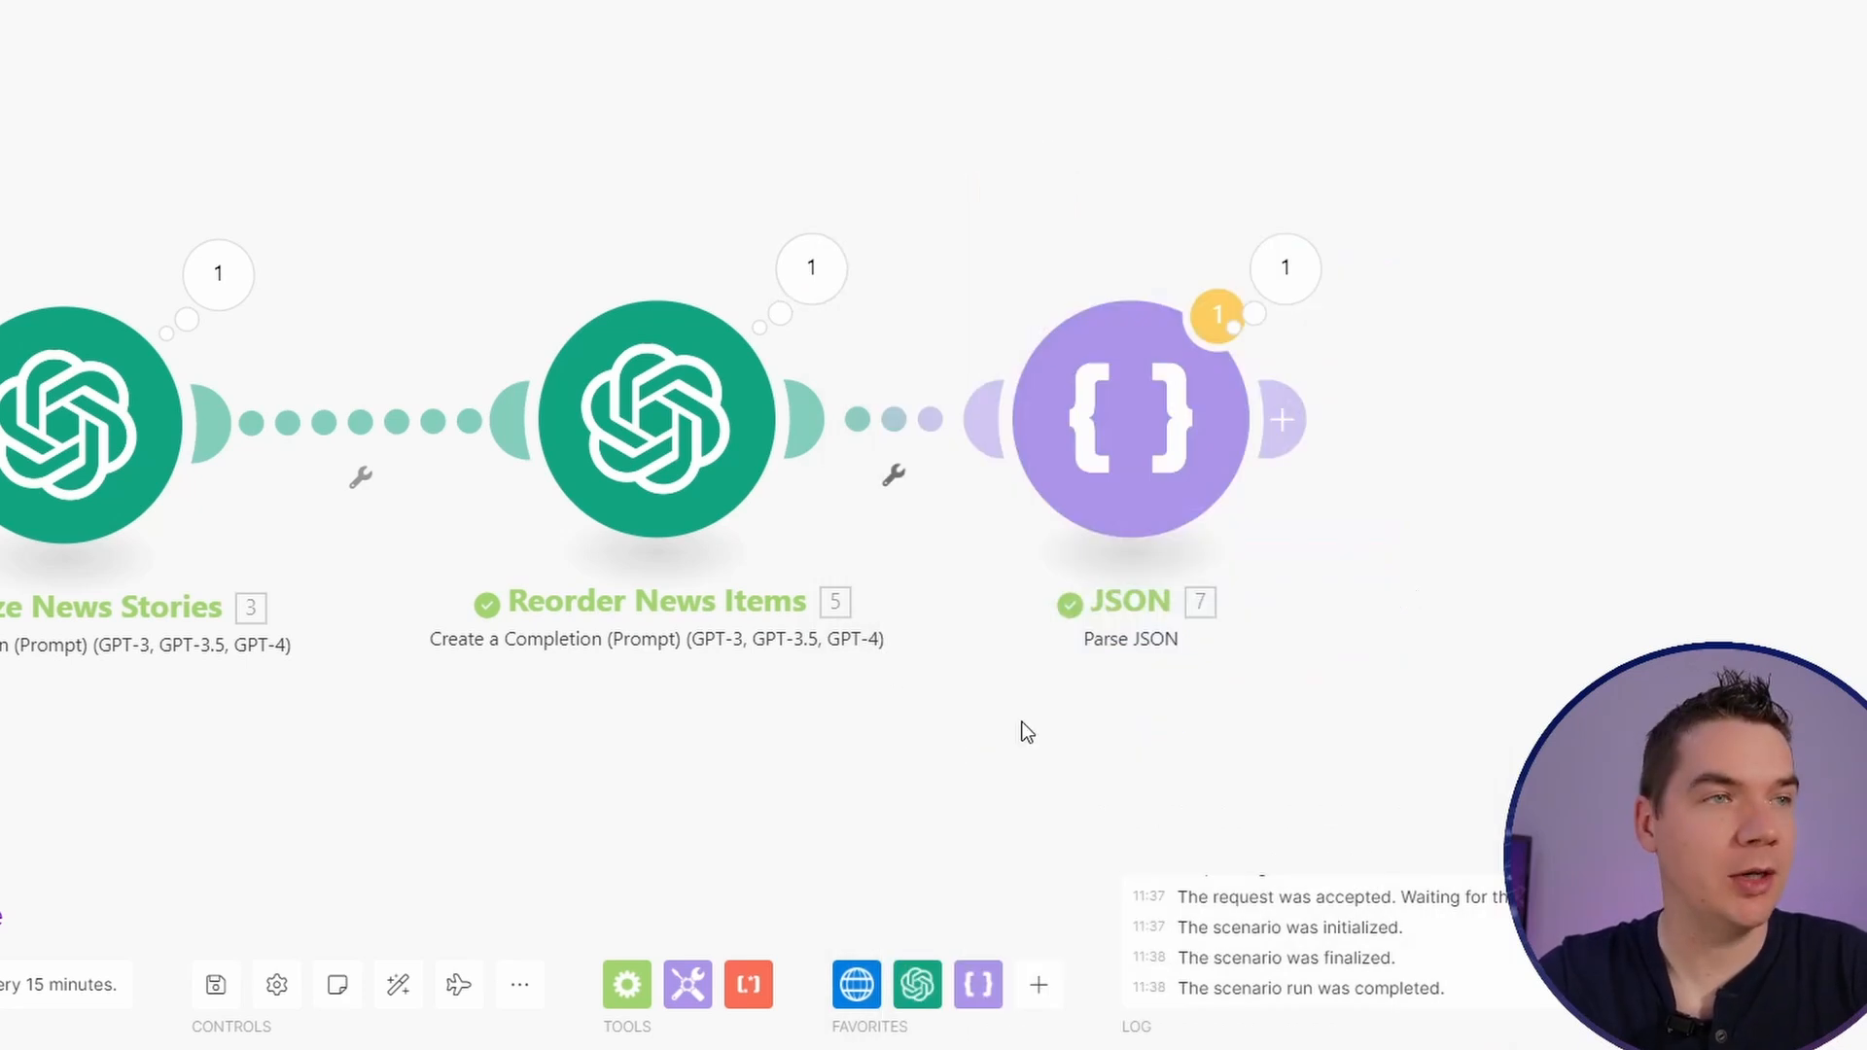
# Step: Examine the Parse JSON module's output, expanding the first three collections in the stories array
pyautogui.click(1181, 447)
pyautogui.press('Escape')
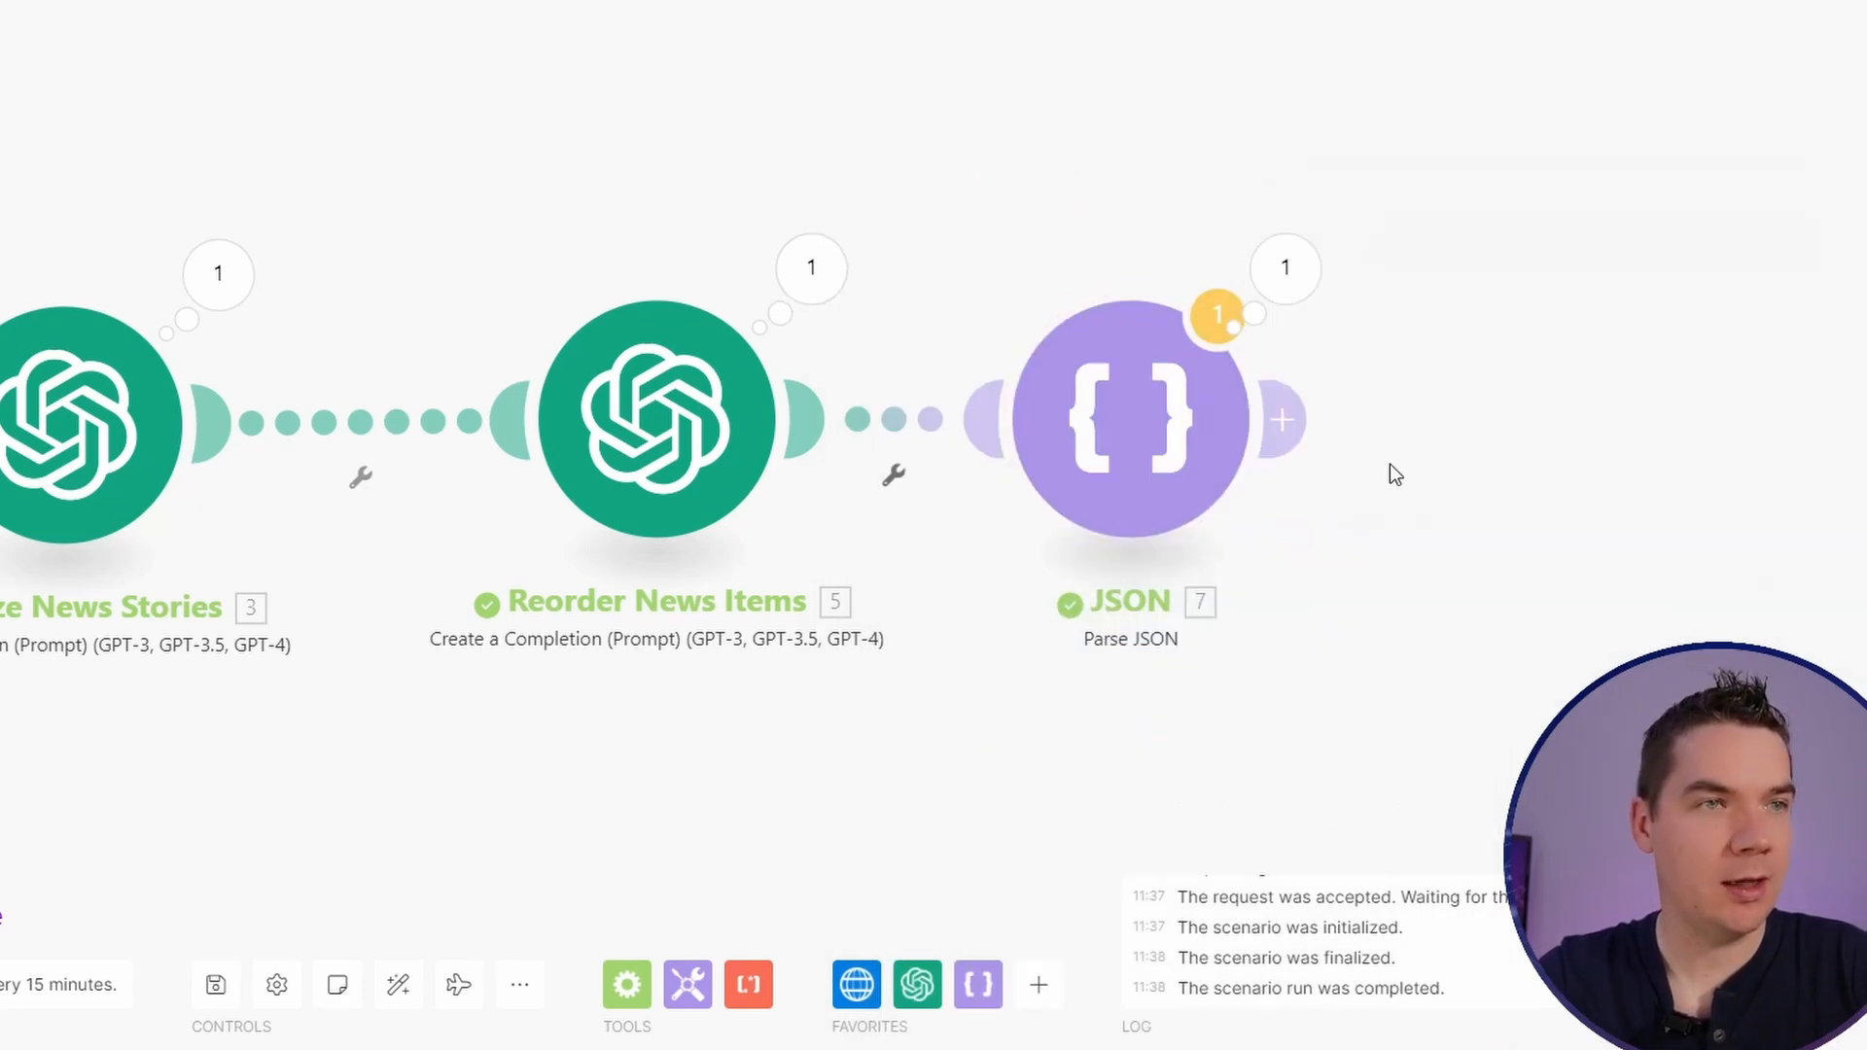
pyautogui.click(1285, 268)
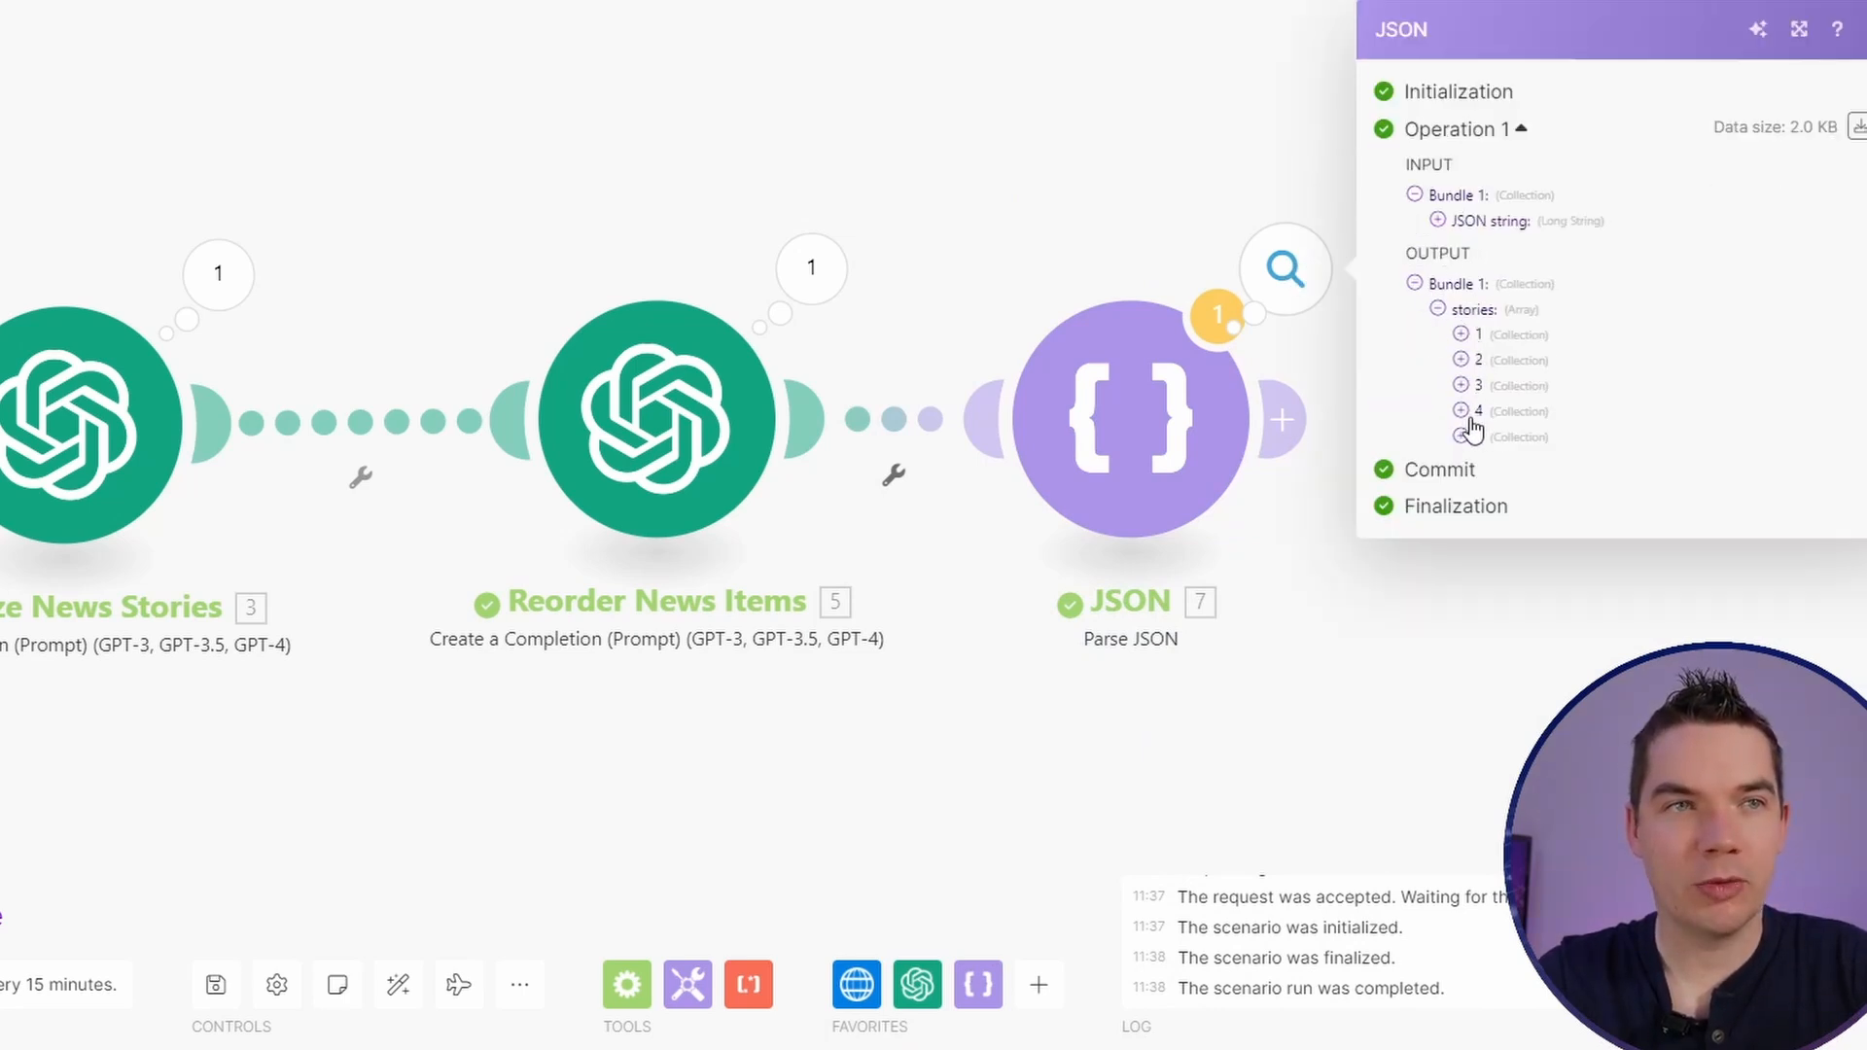
pyautogui.click(1463, 336)
pyautogui.click(1462, 476)
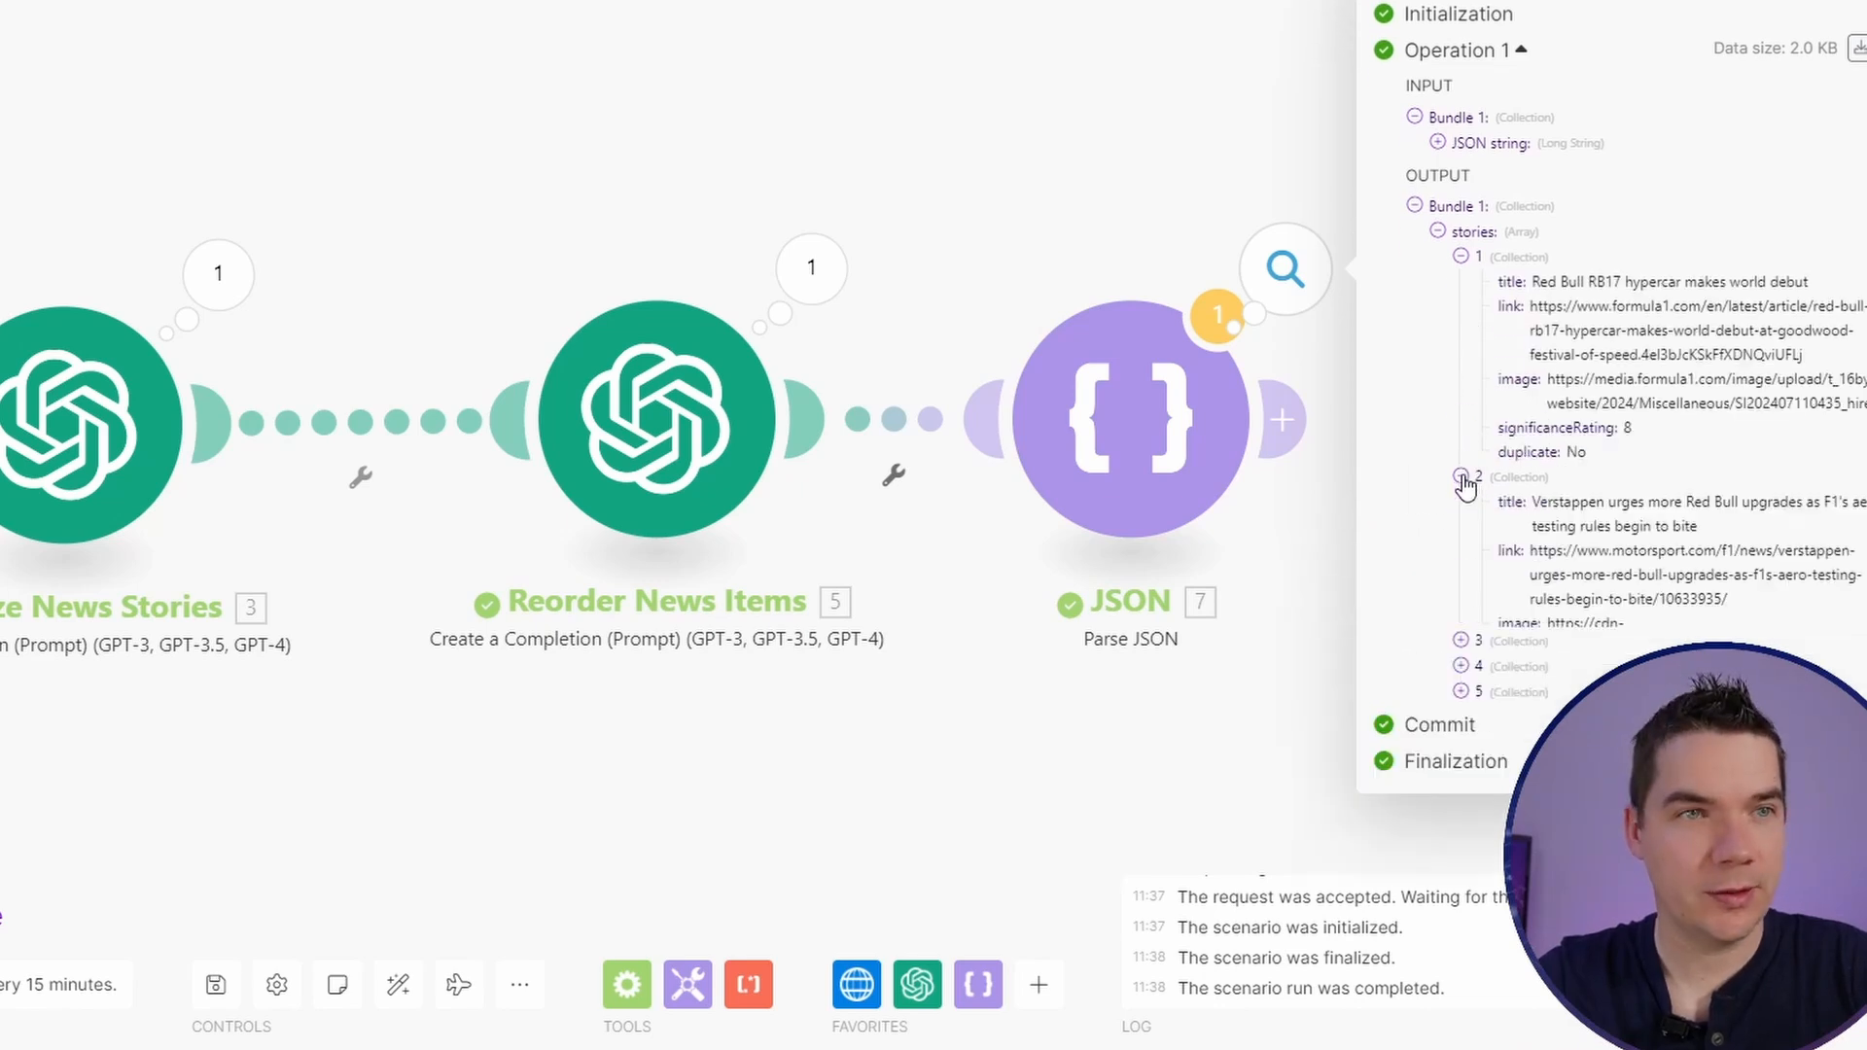
pyautogui.click(1462, 744)
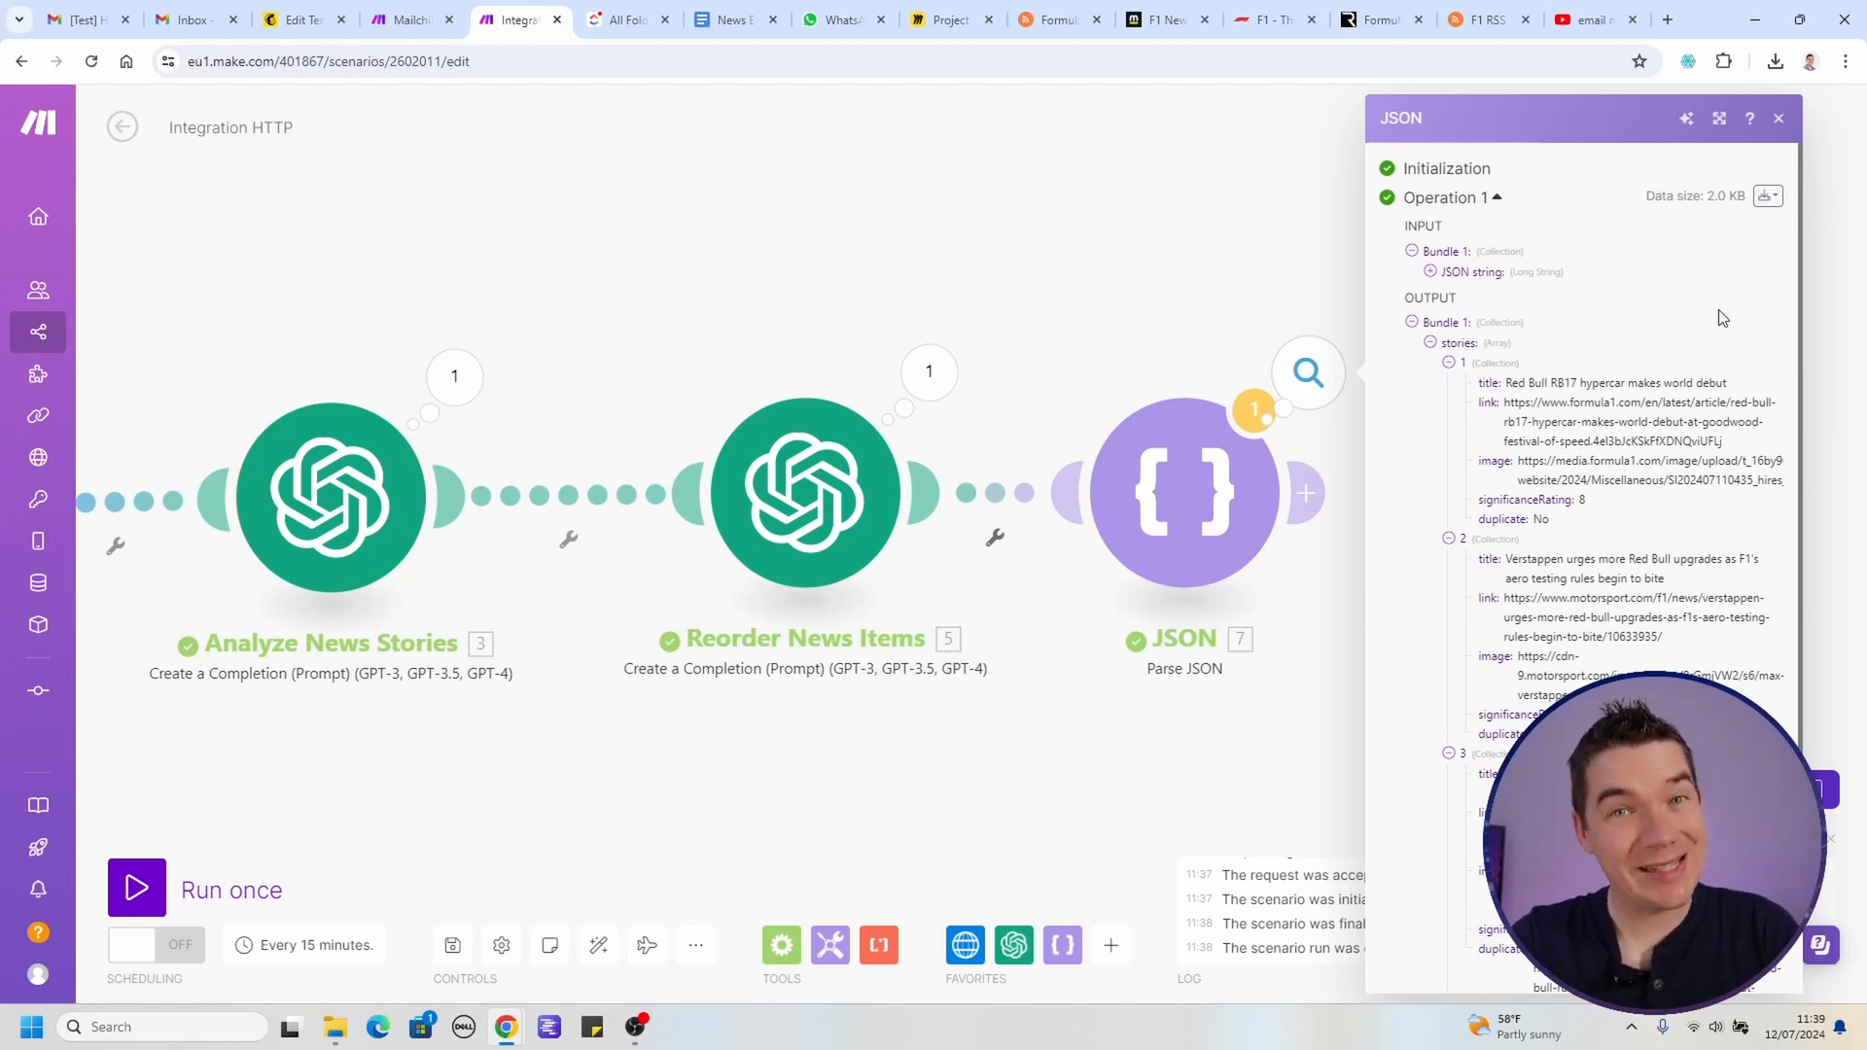
pyautogui.click(1332, 722)
# Step: Add an Iterator after the JSON module and map the stories[] array from Parse JSON as its Array
pyautogui.click(1306, 493)
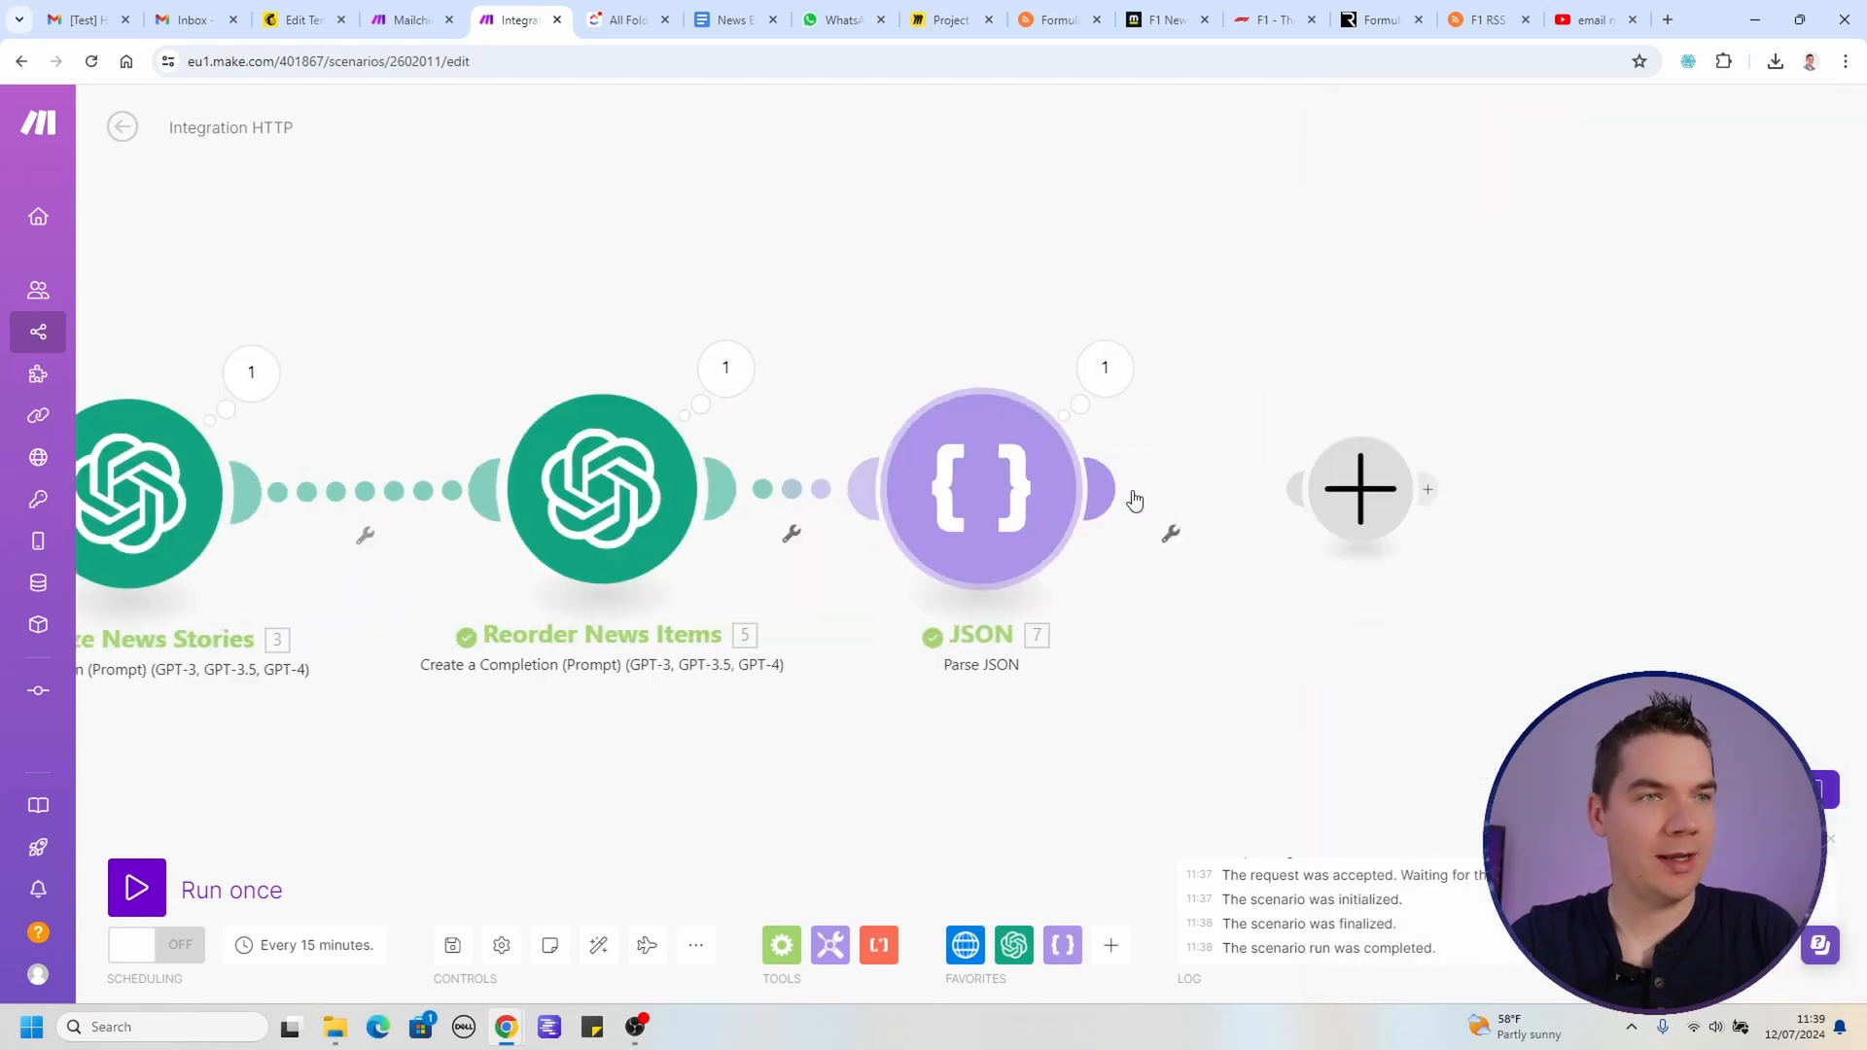
pyautogui.write('iter')
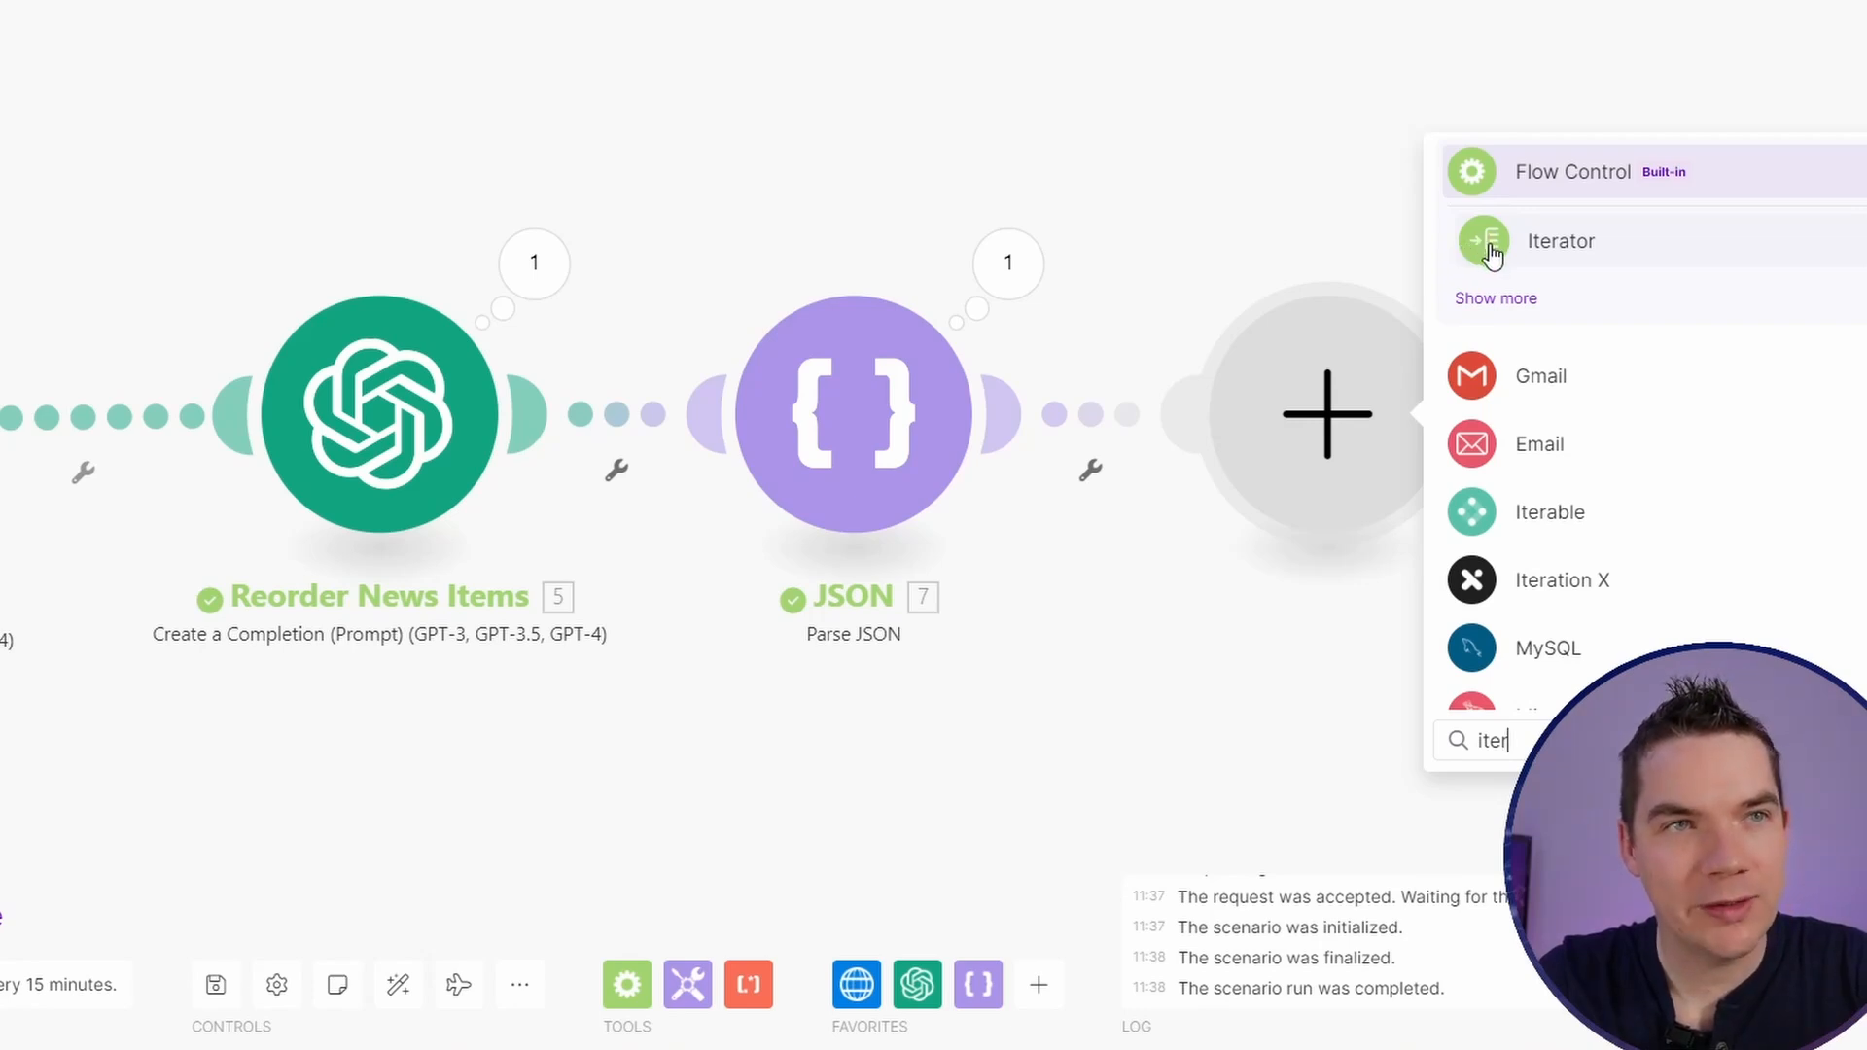
pyautogui.click(1554, 242)
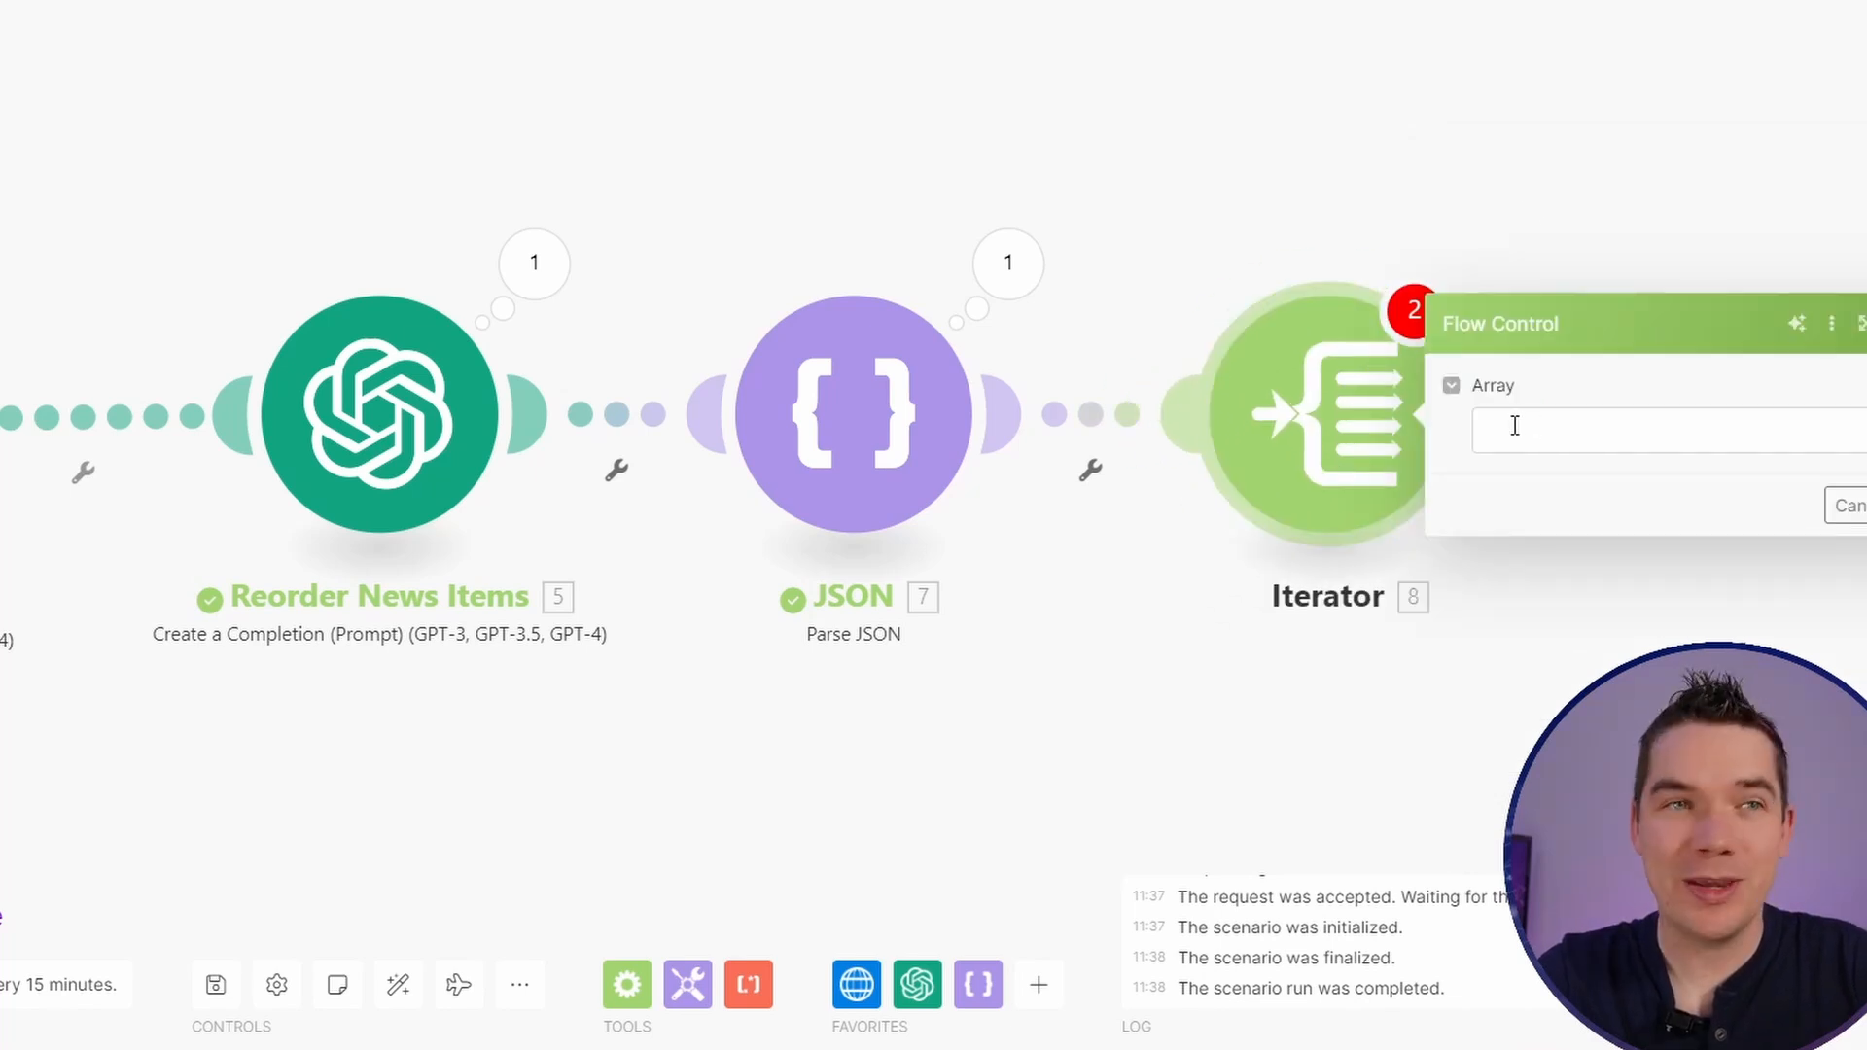
pyautogui.click(1517, 428)
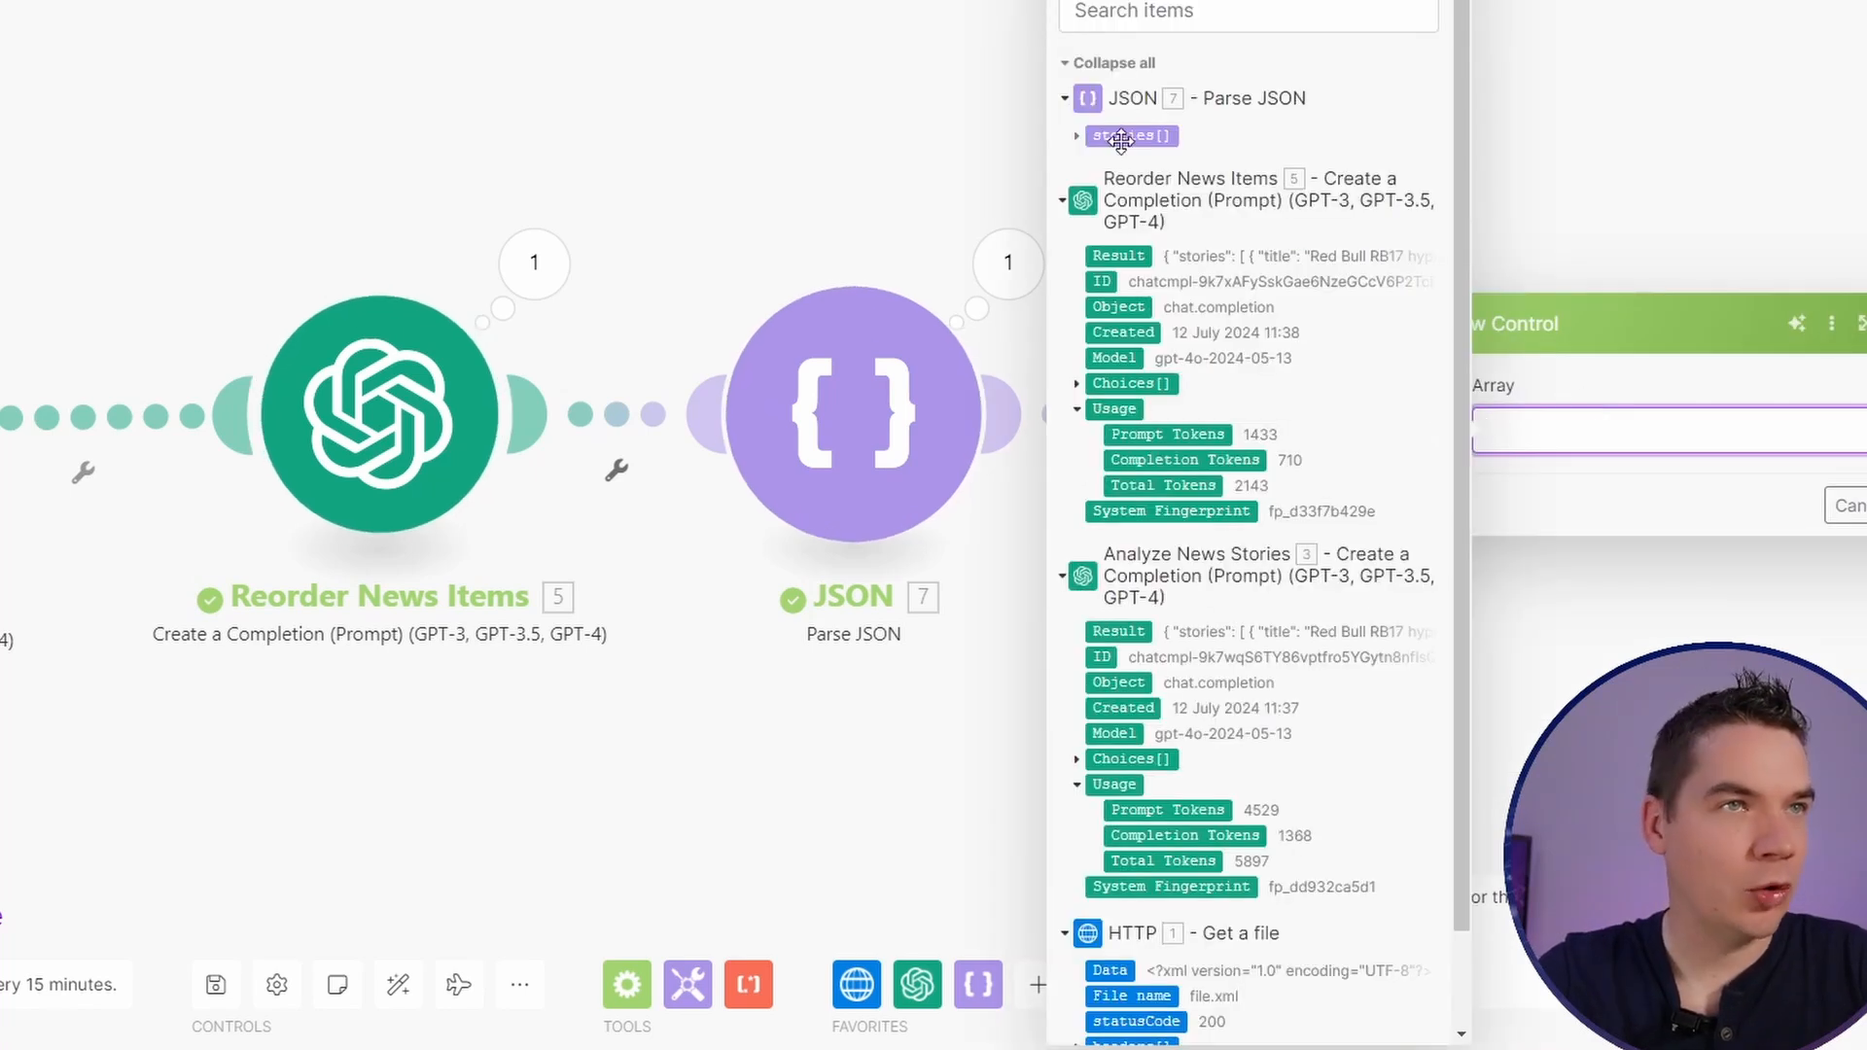
pyautogui.click(1121, 137)
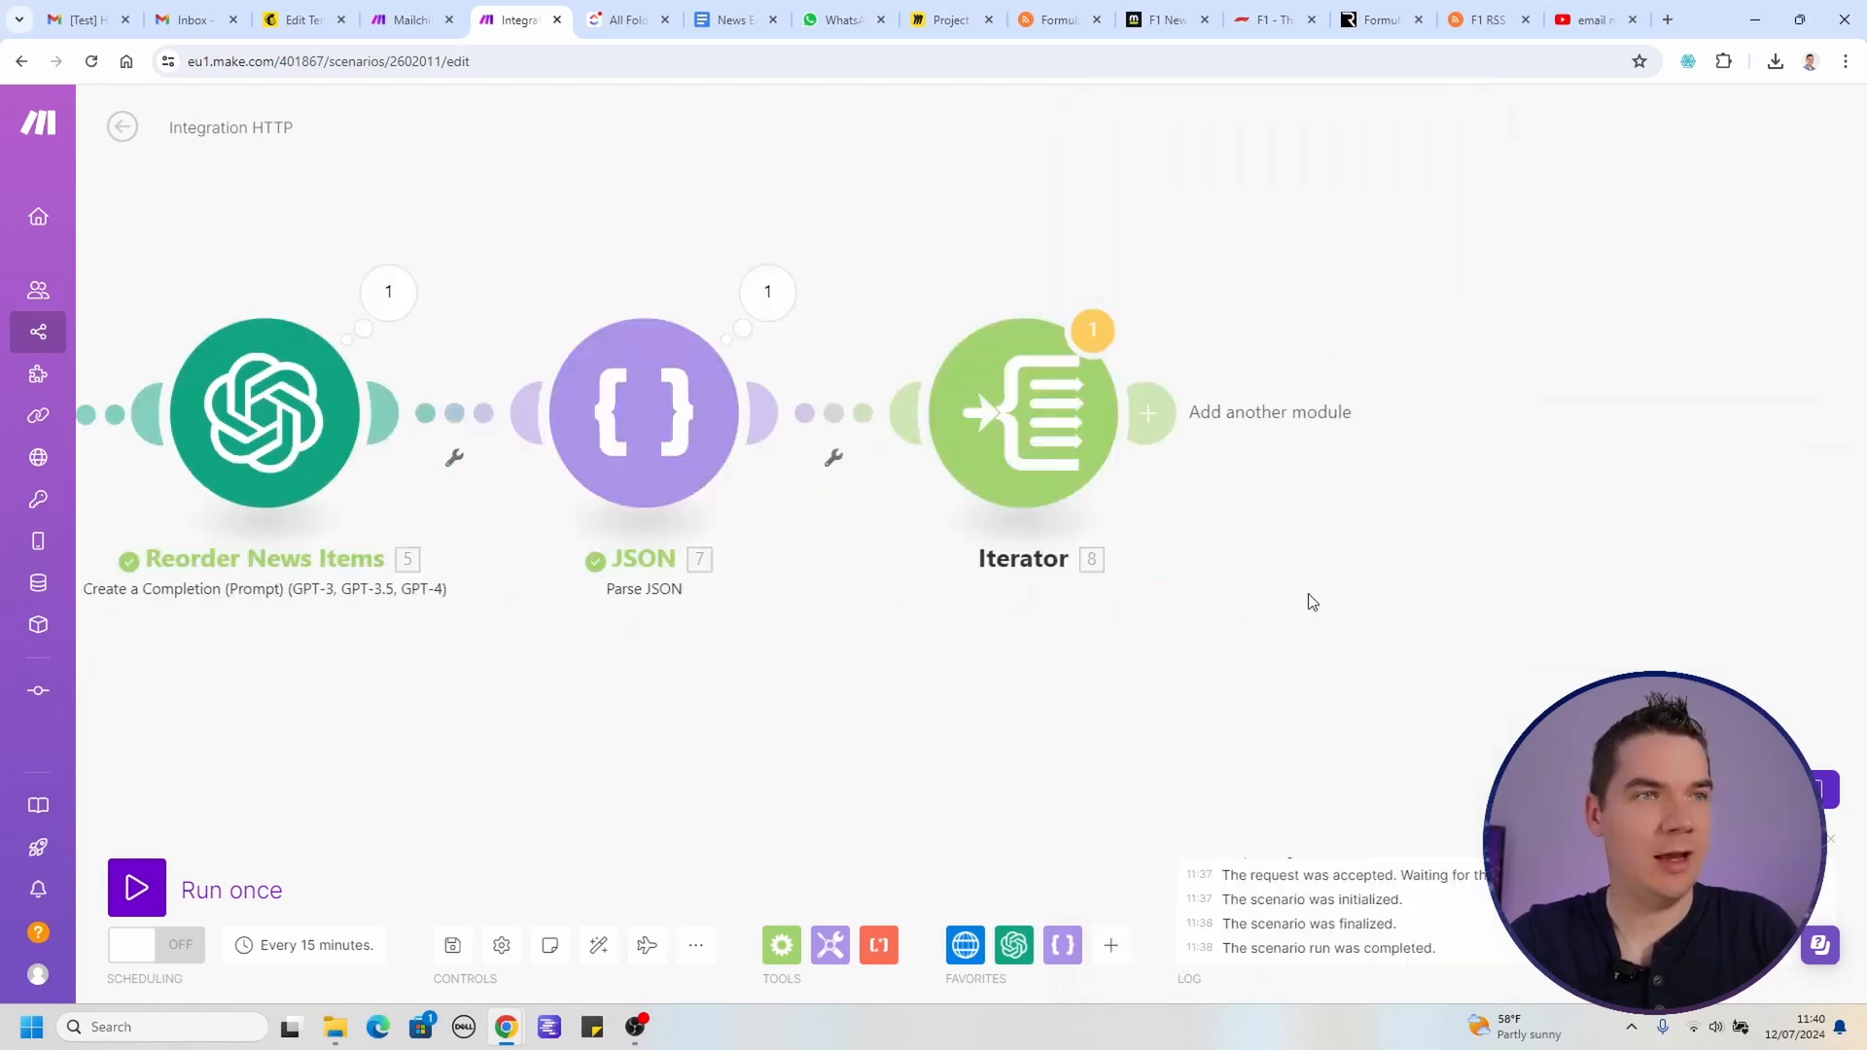
# Step: Add a Scraptio Scrape Website Texts module after the Iterator
pyautogui.scroll(4, 1306, 596)
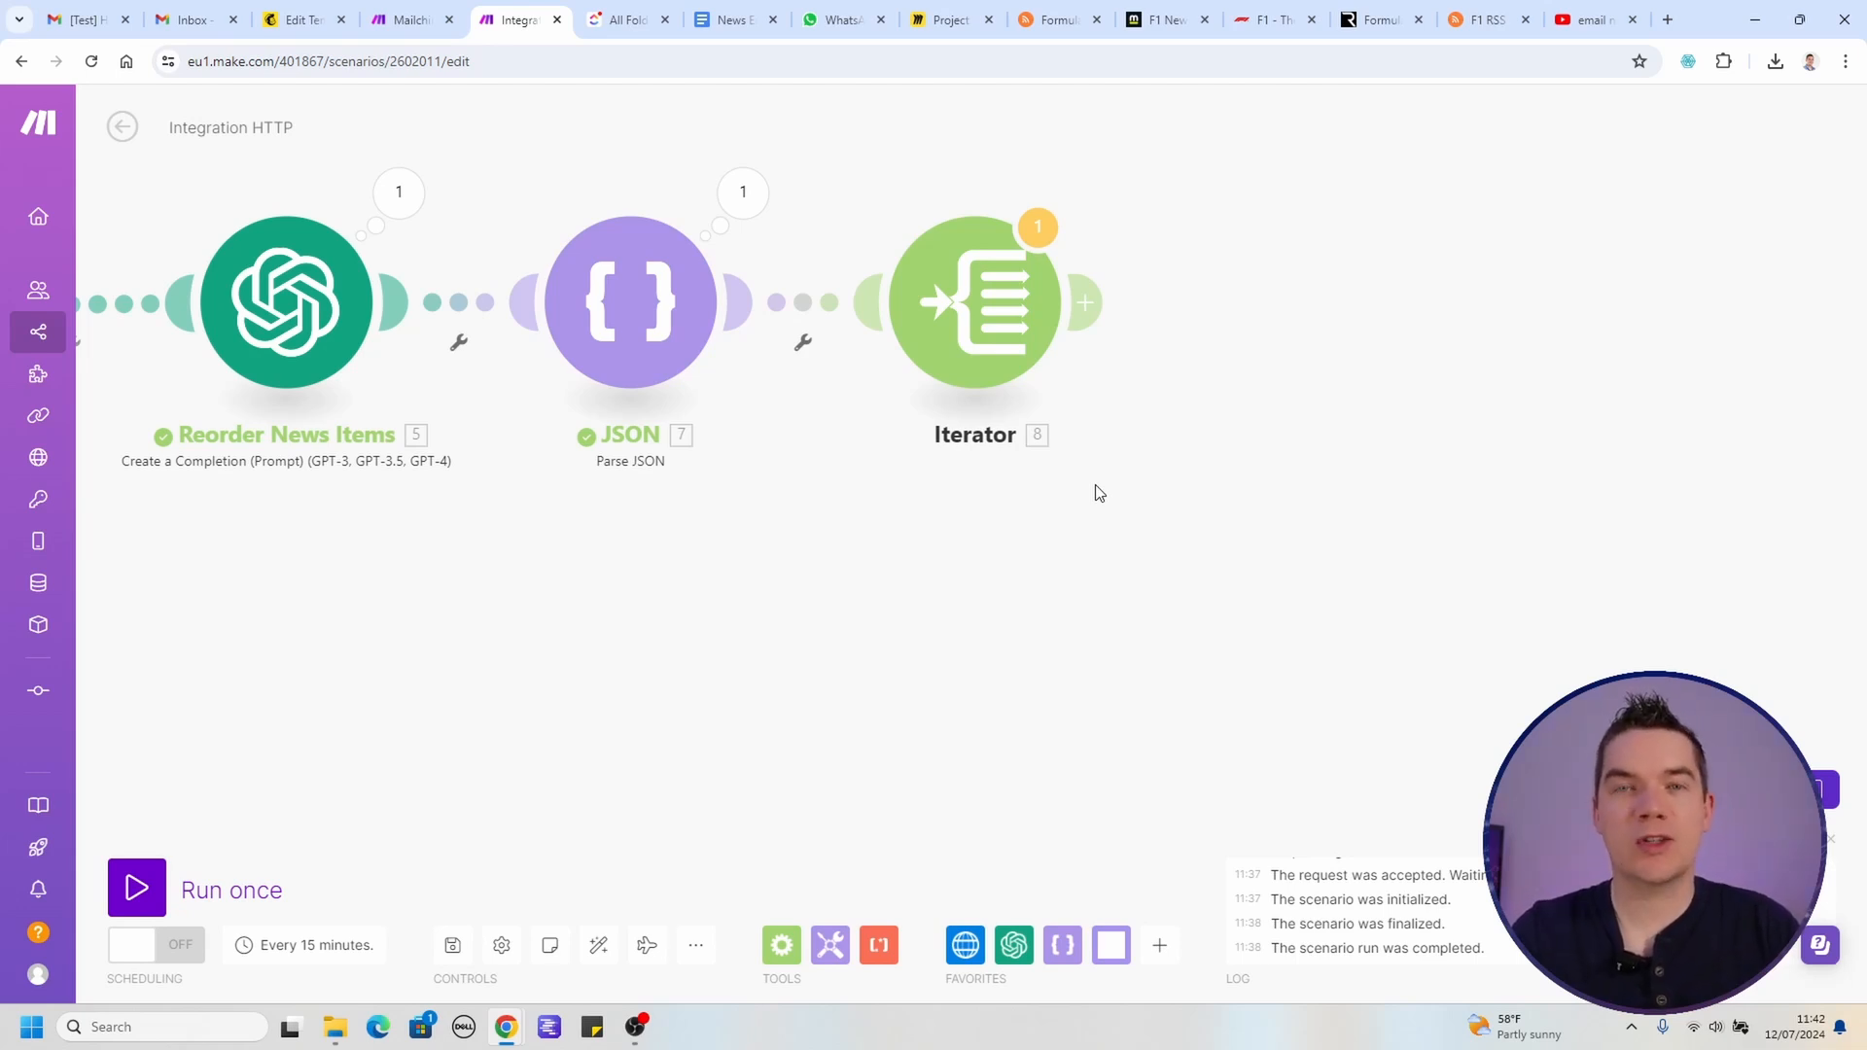
pyautogui.click(1085, 302)
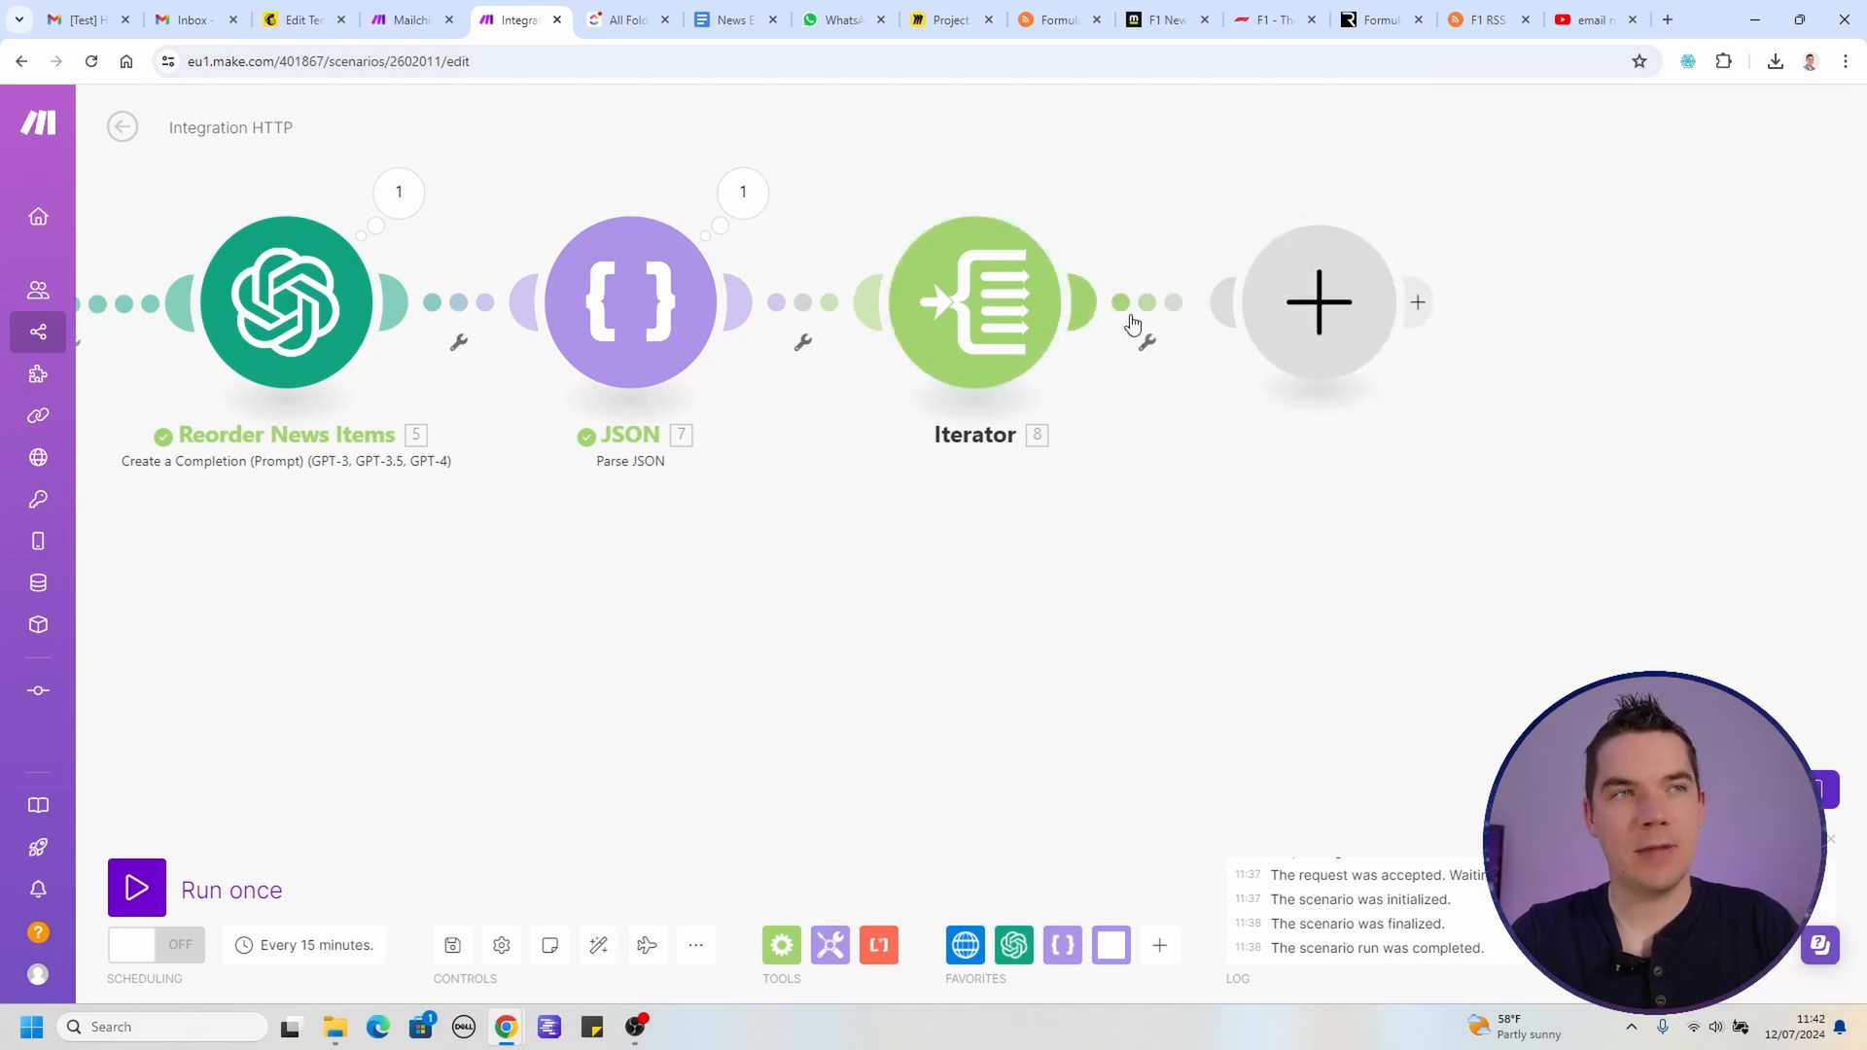
pyautogui.write('scrap')
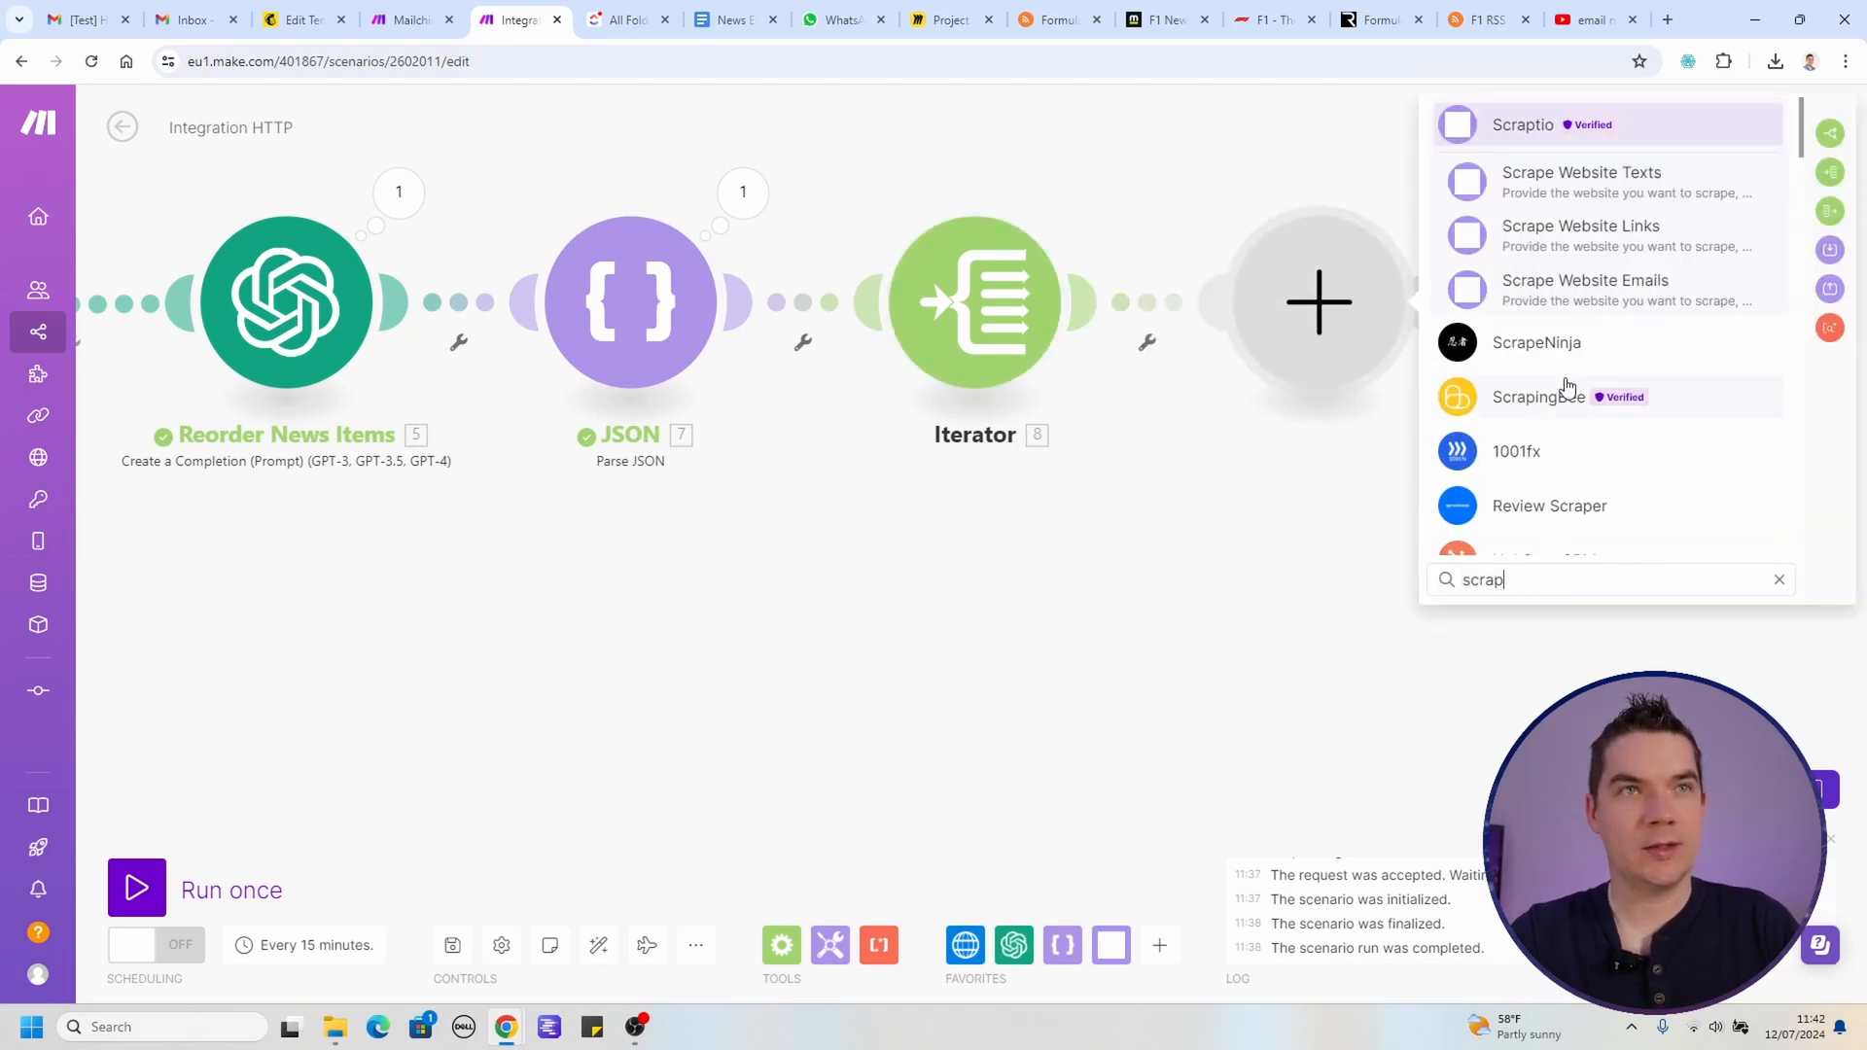
pyautogui.click(1560, 182)
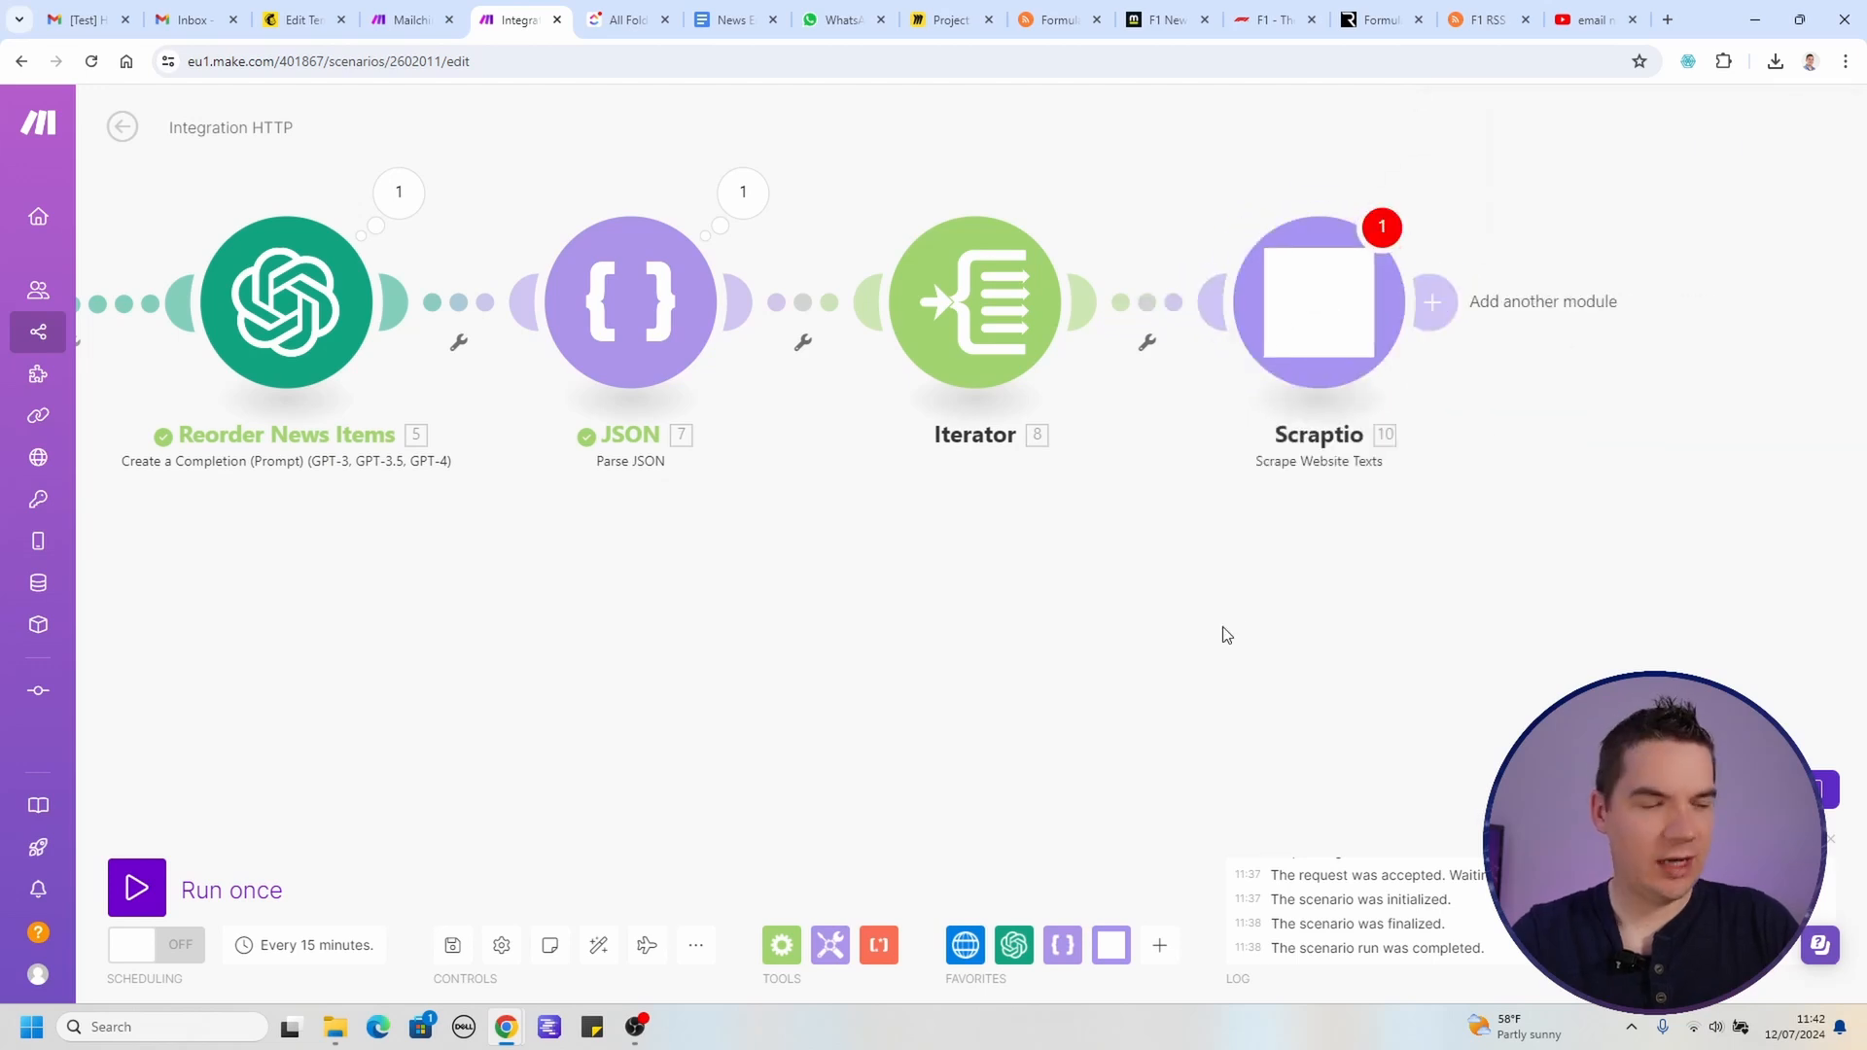
# Step: Look up the Scraptio website in a new browser tab and review its pricing plans
pyautogui.hotkey('ctrl', 't')
pyautogui.write('scra')
pyautogui.press('Return')
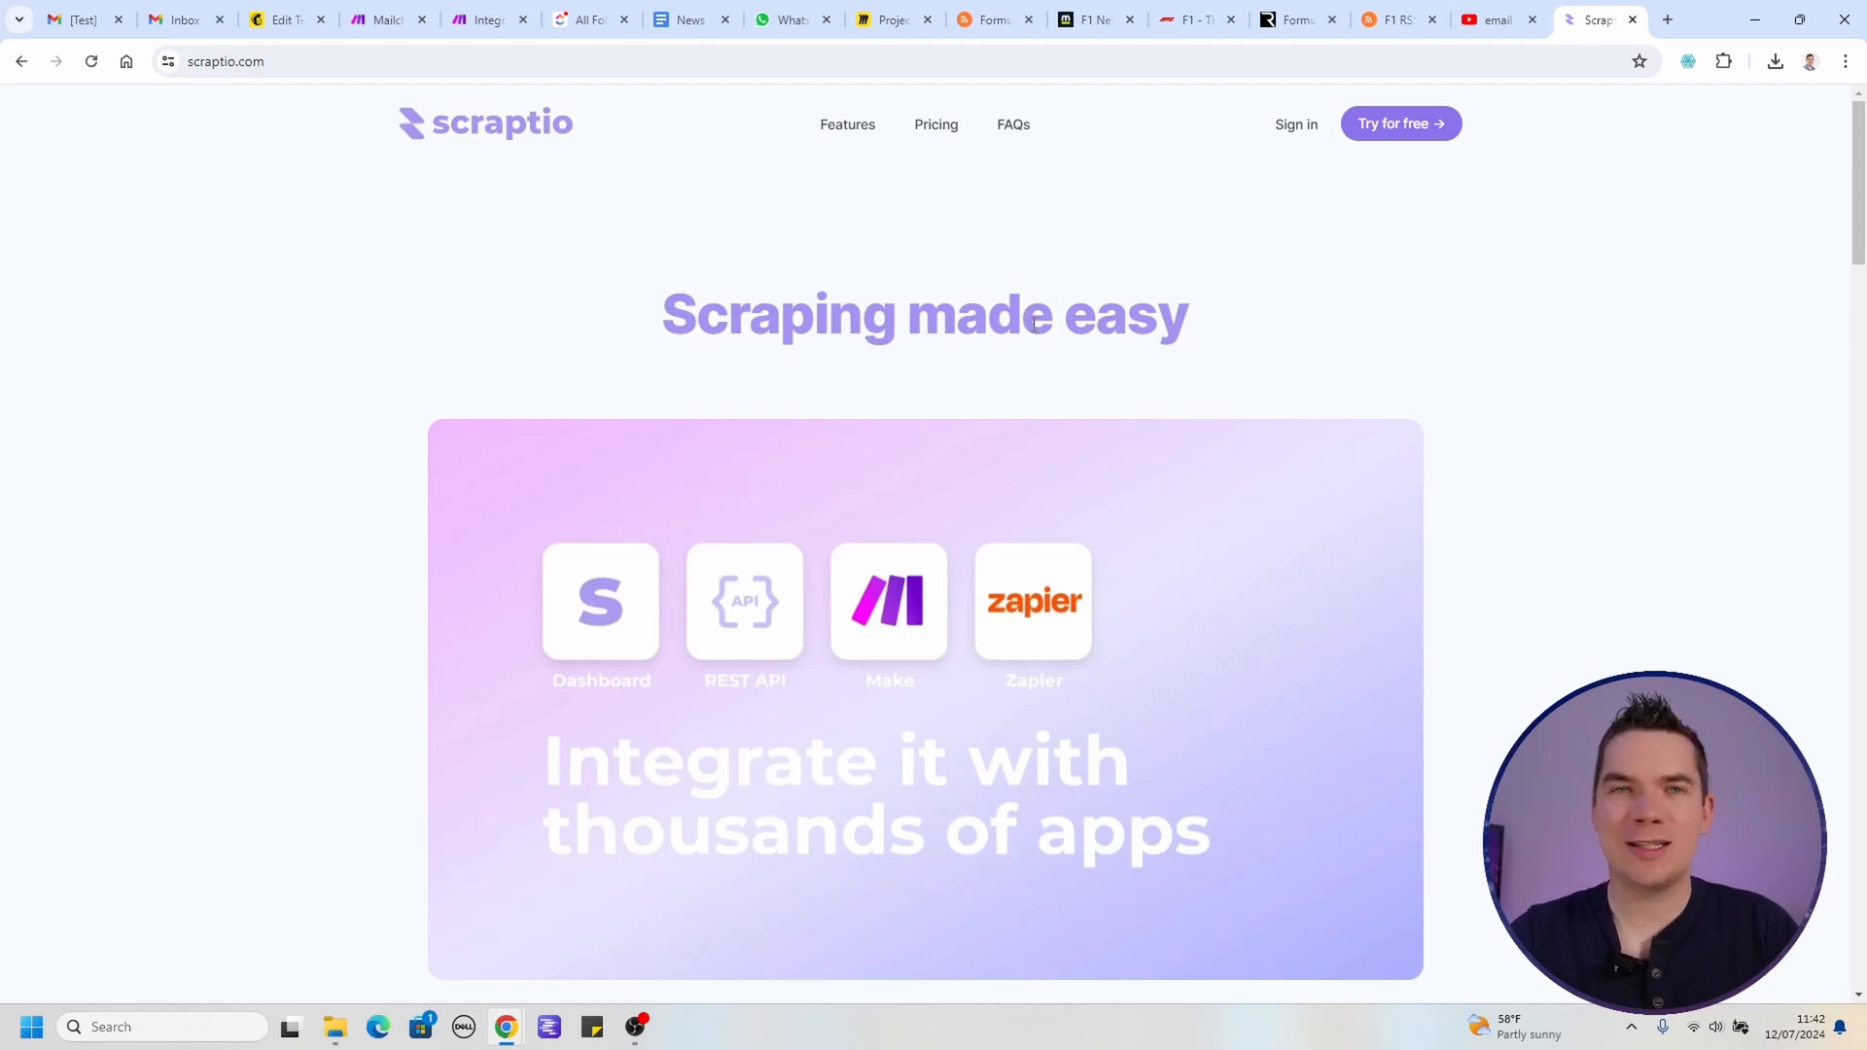
pyautogui.click(936, 125)
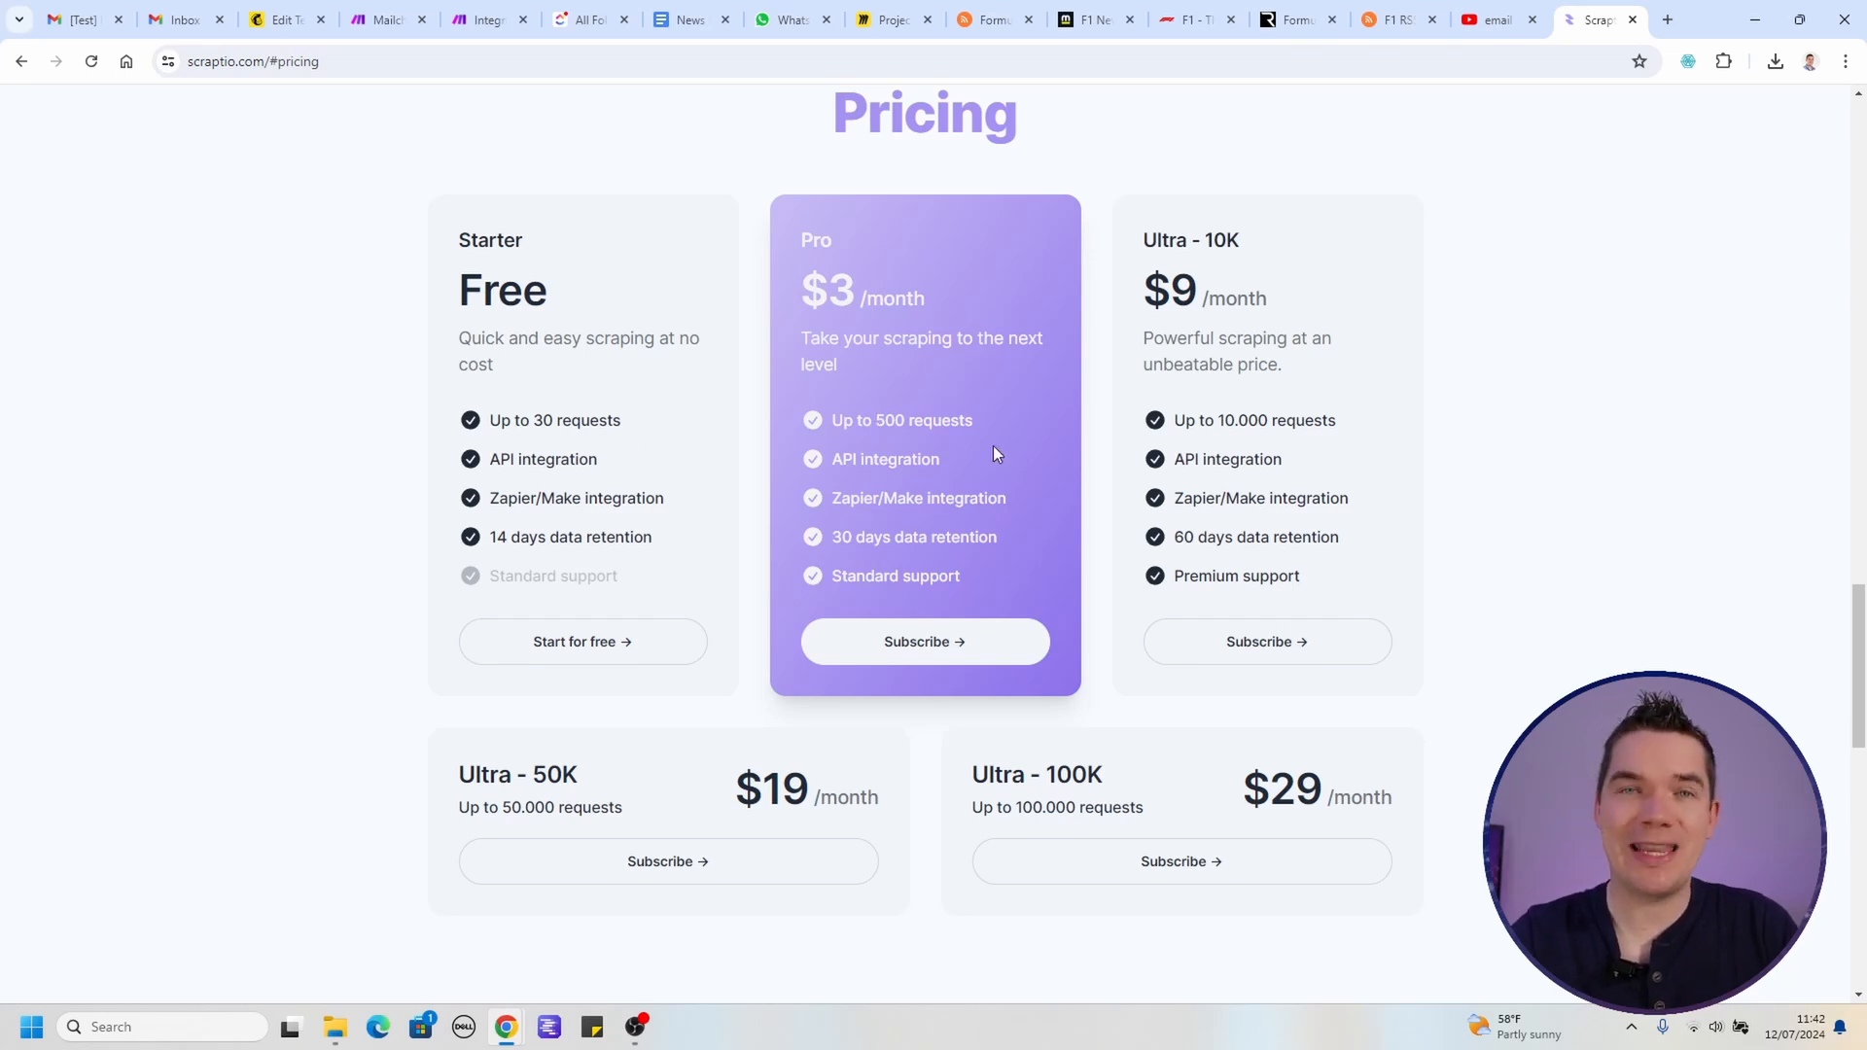
pyautogui.hotkey('ctrl', 'w')
# Step: Map the Iterator's link as Scraptio's Website to scrape, leaving the Response format as Joined
pyautogui.click(1357, 292)
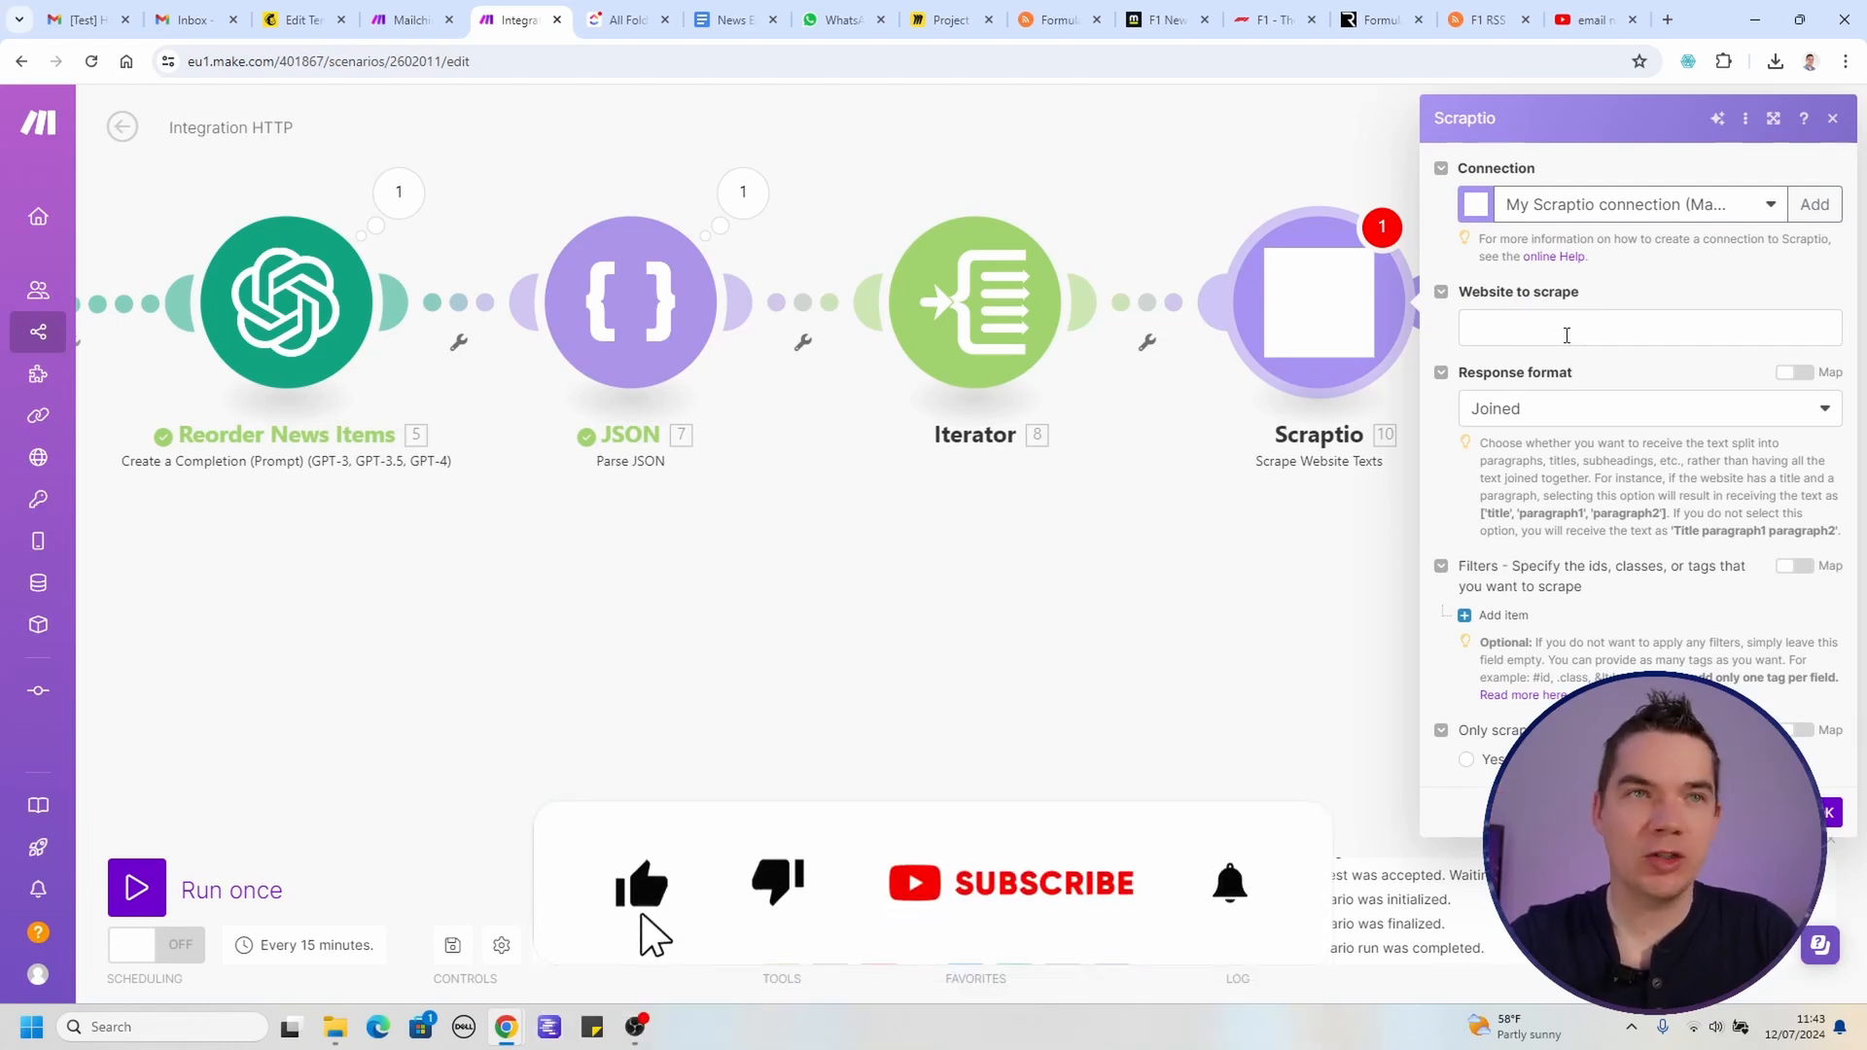
pyautogui.click(1562, 321)
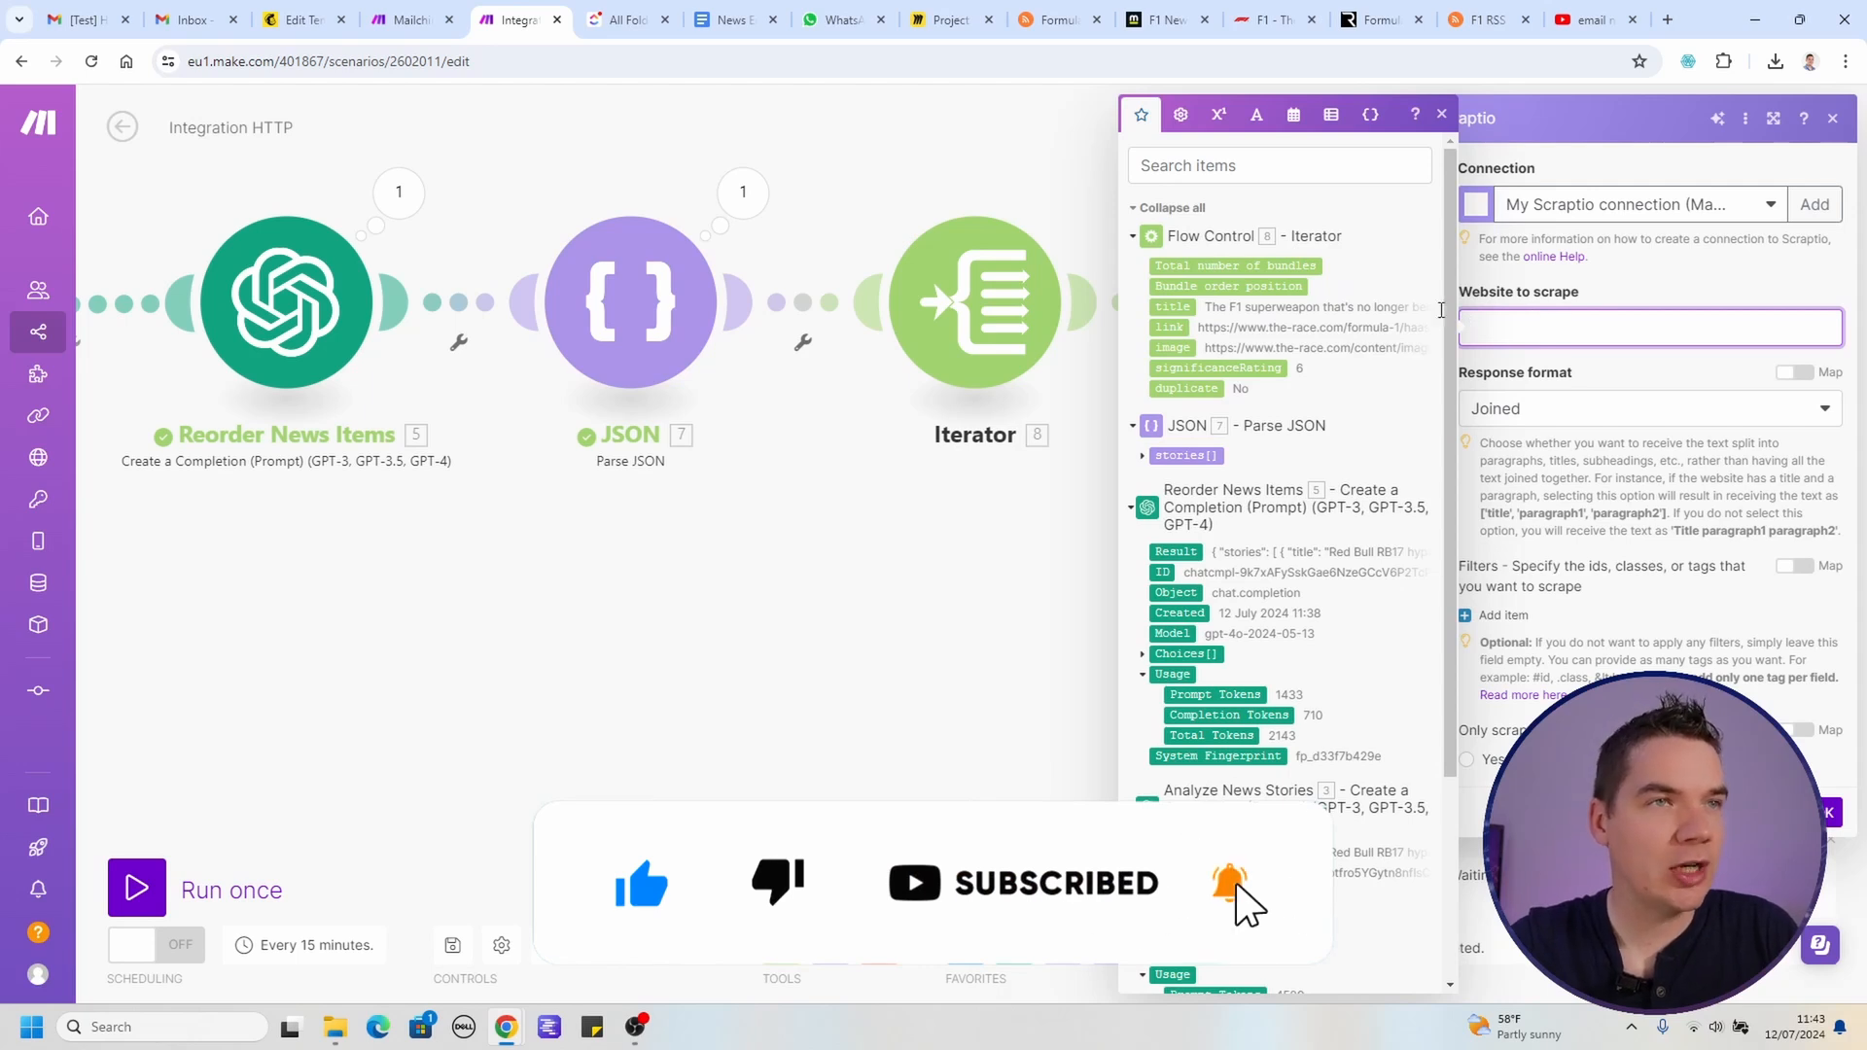
pyautogui.click(1170, 326)
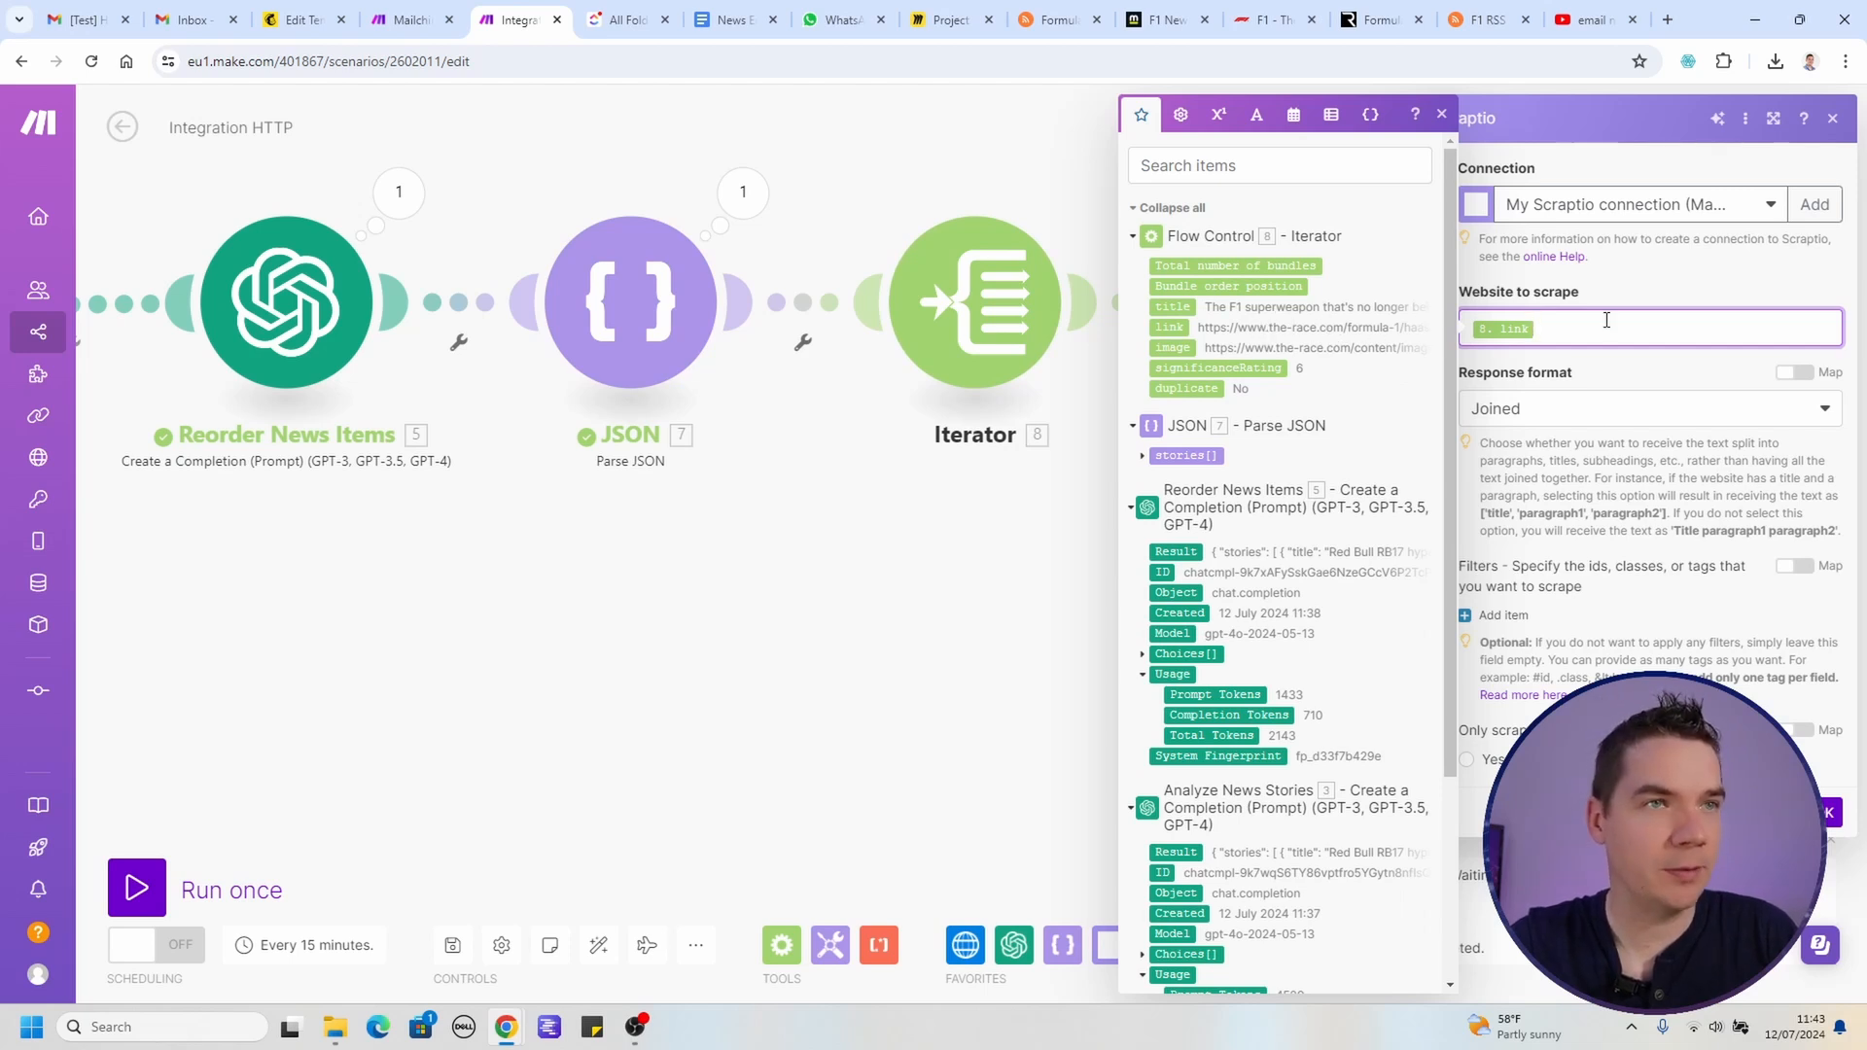
pyautogui.click(1607, 365)
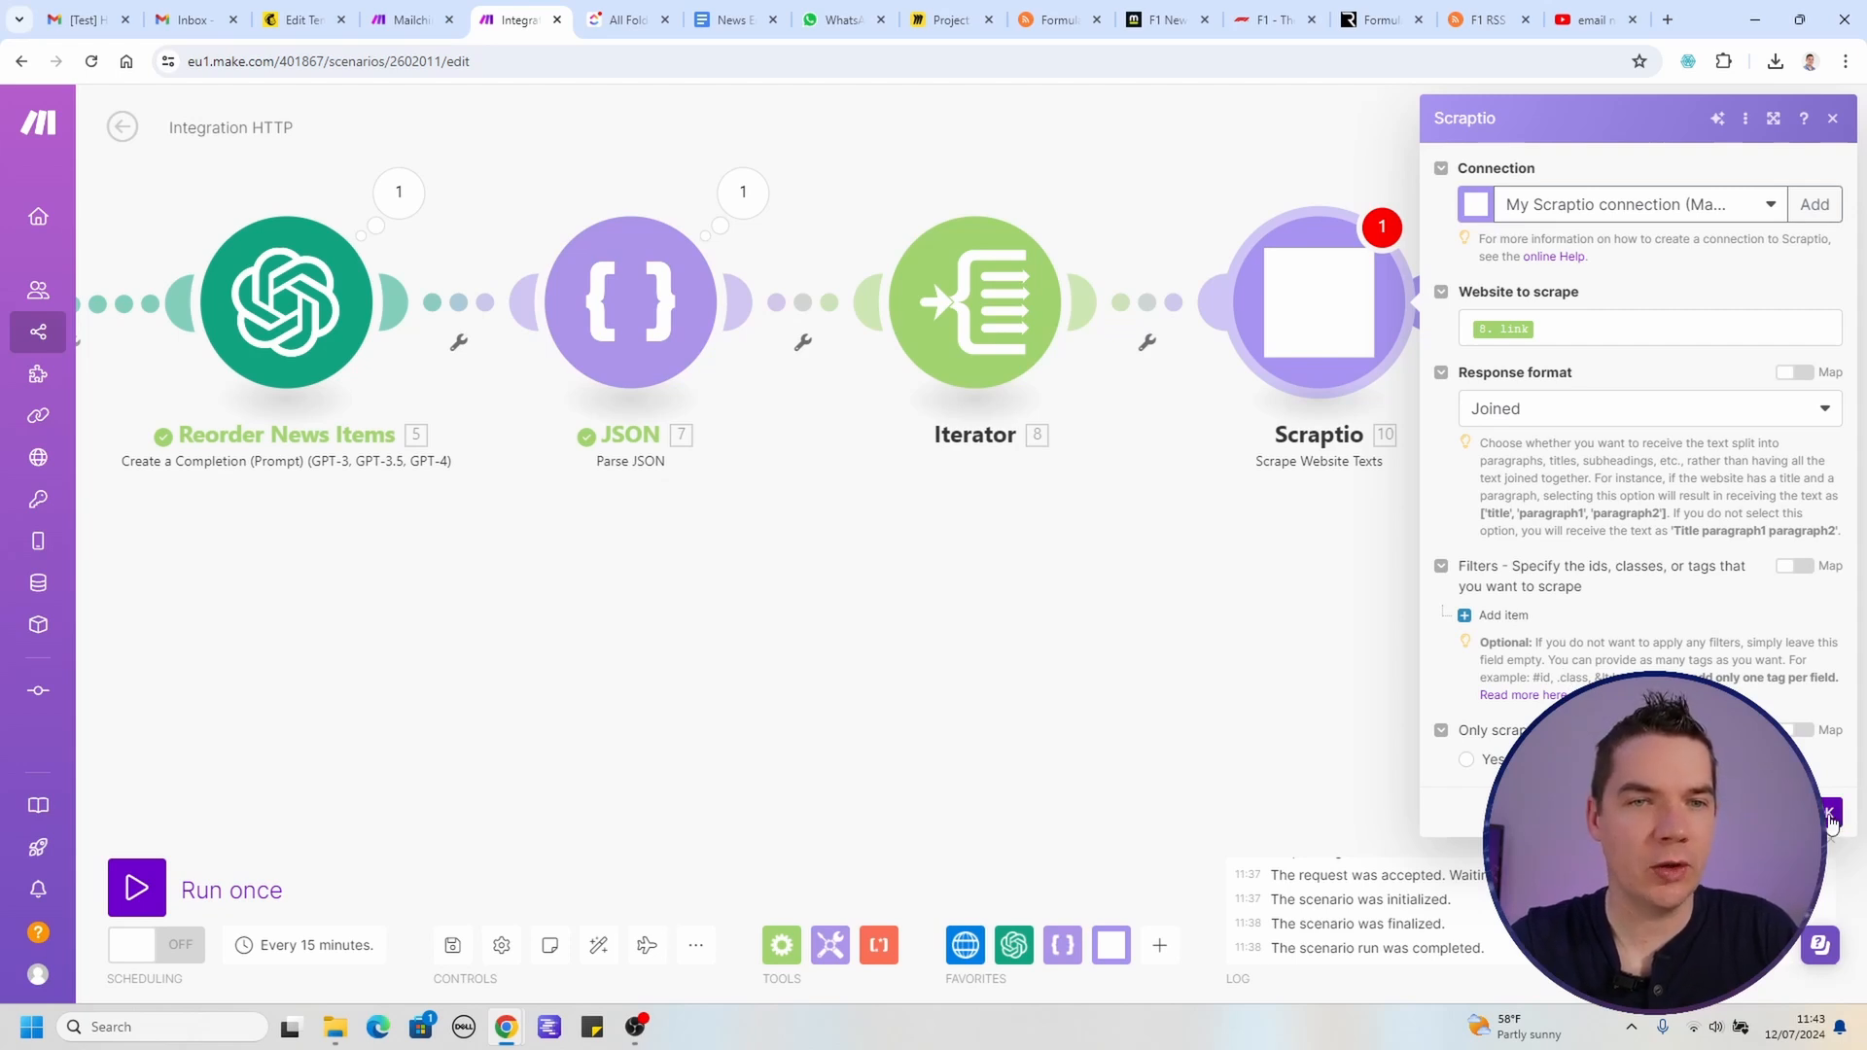
pyautogui.click(1323, 673)
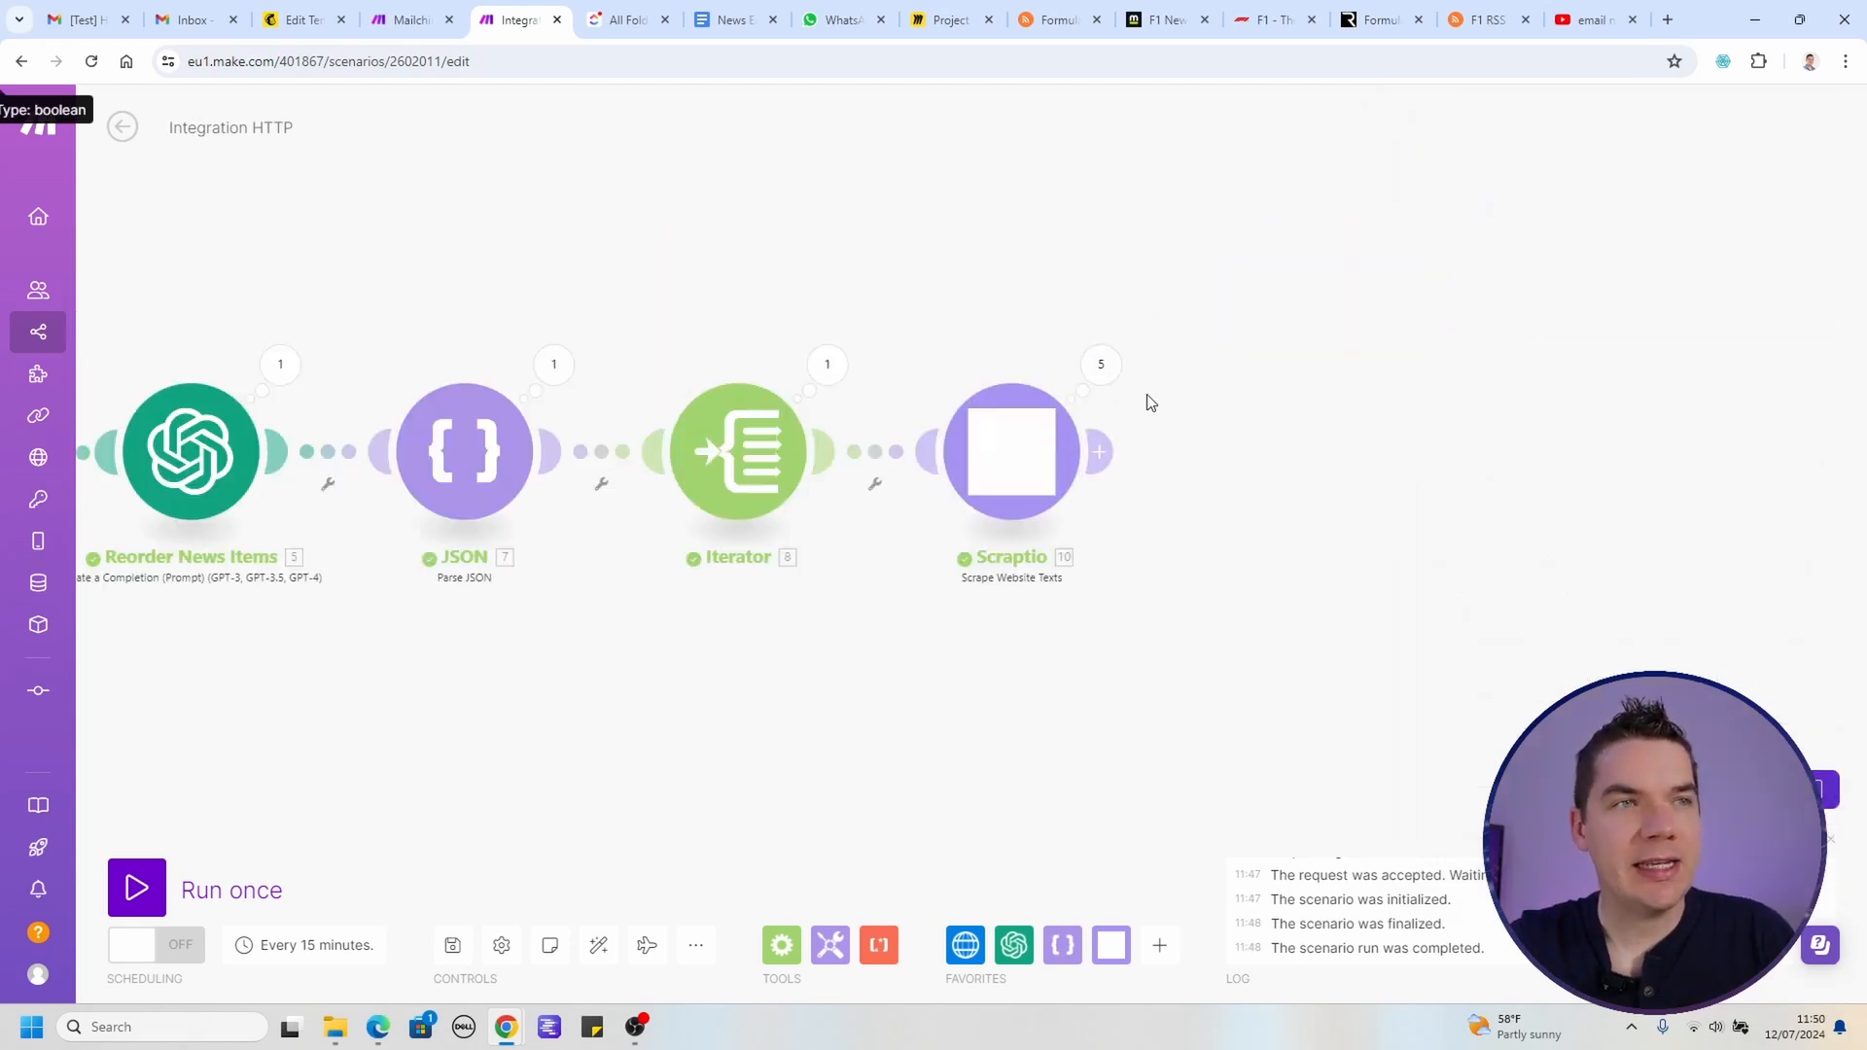
# Step: Inspect the Iterator's run output, collapsing each of its output bundles
pyautogui.click(1102, 367)
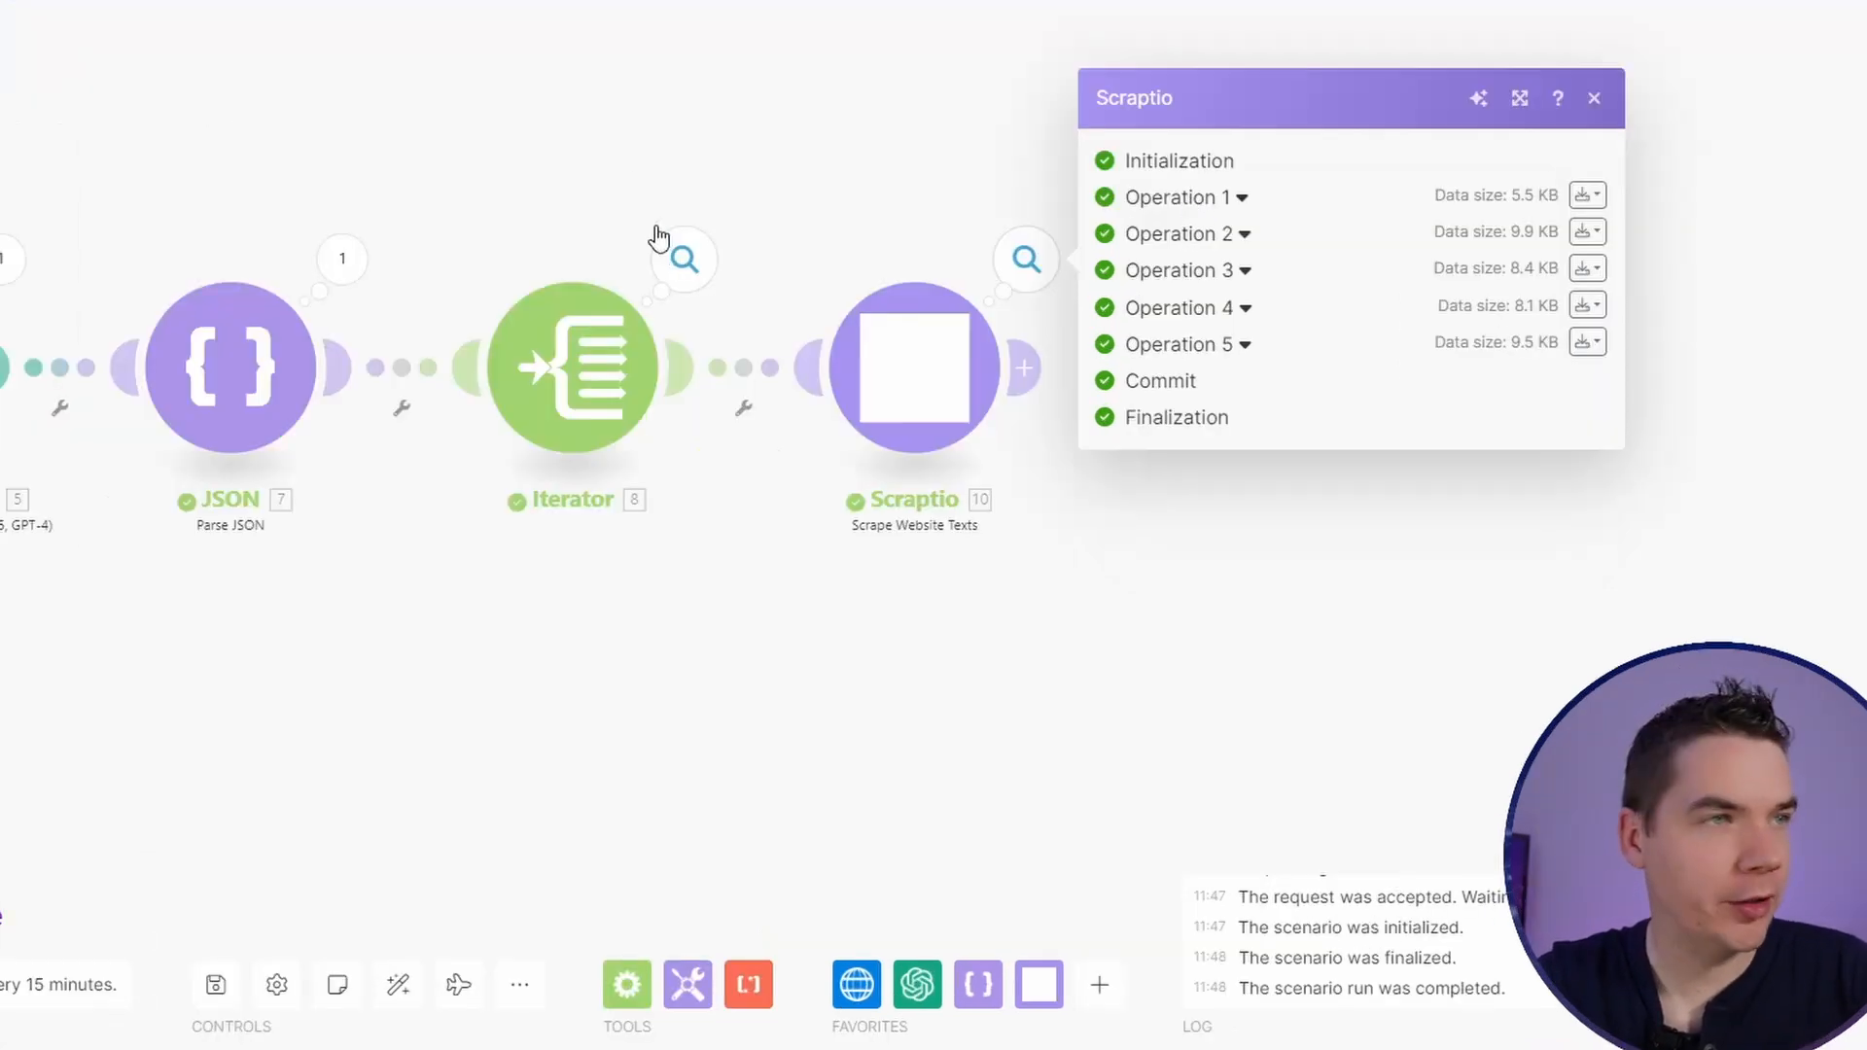
pyautogui.click(698, 260)
pyautogui.click(702, 258)
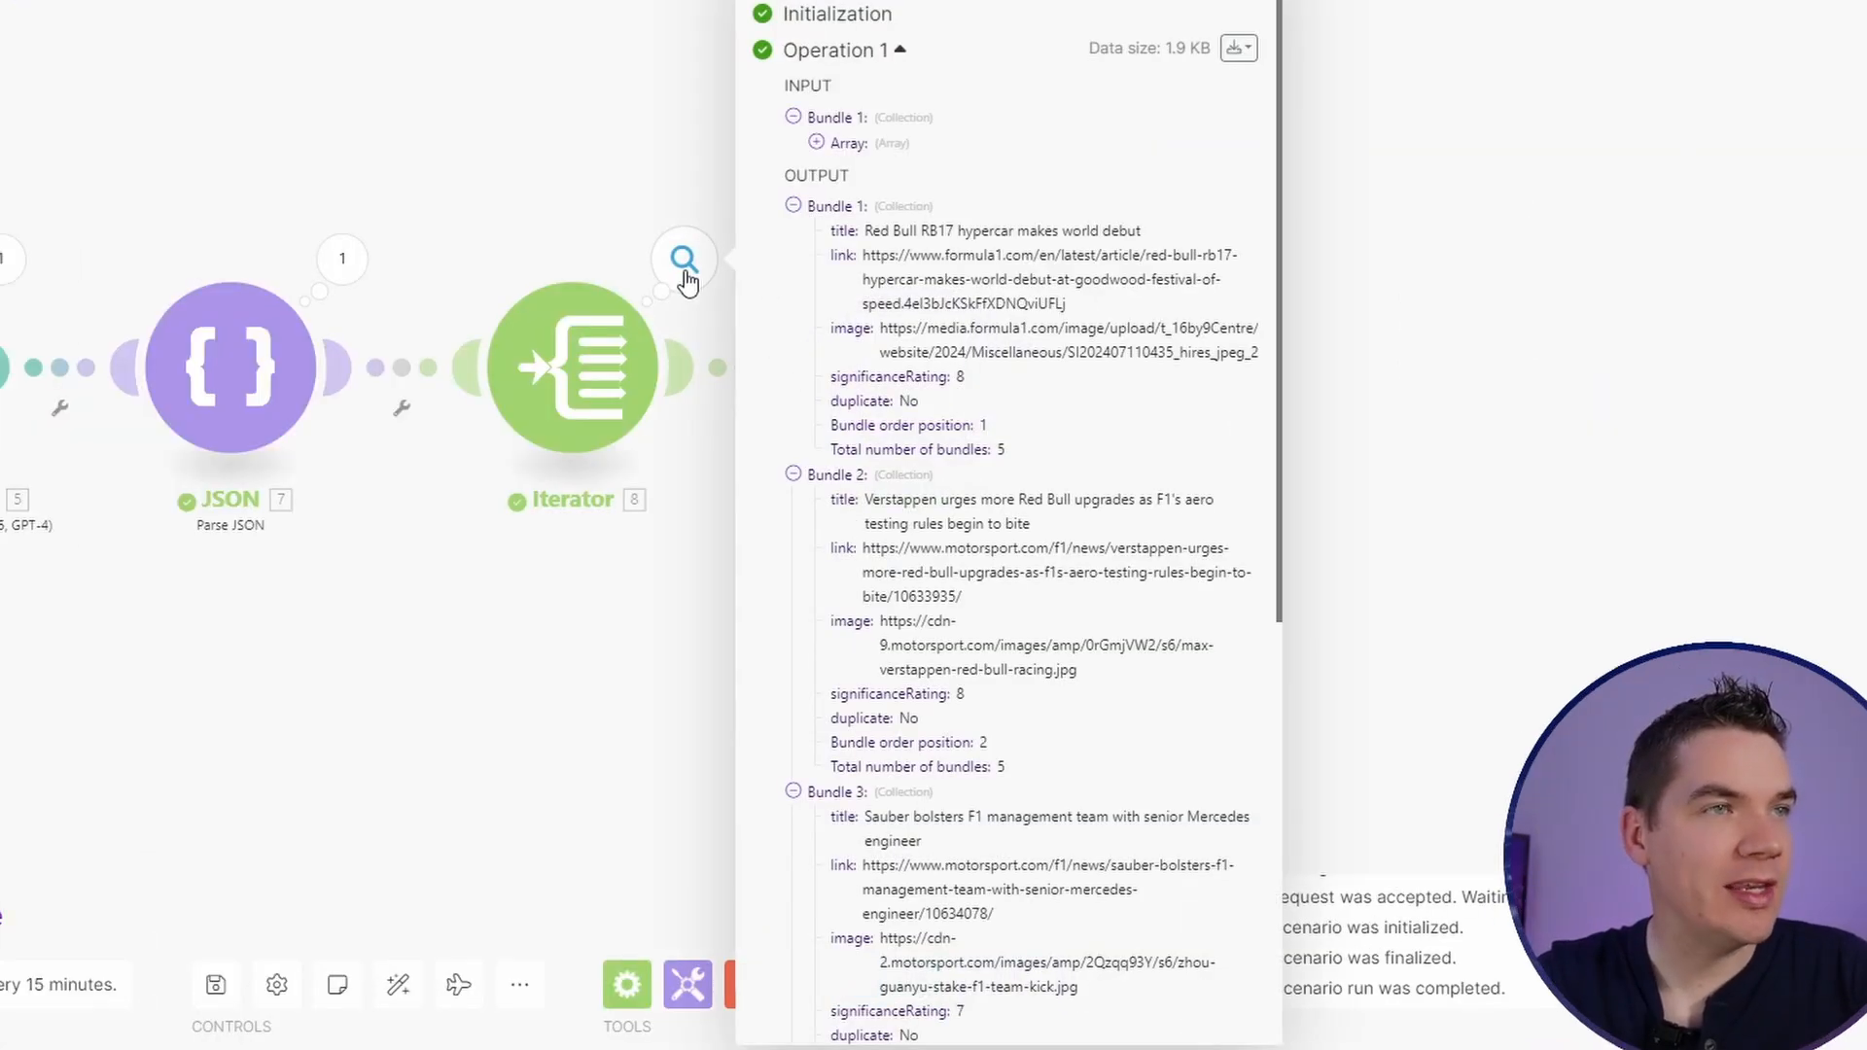
pyautogui.click(793, 206)
pyautogui.click(794, 232)
pyautogui.click(793, 257)
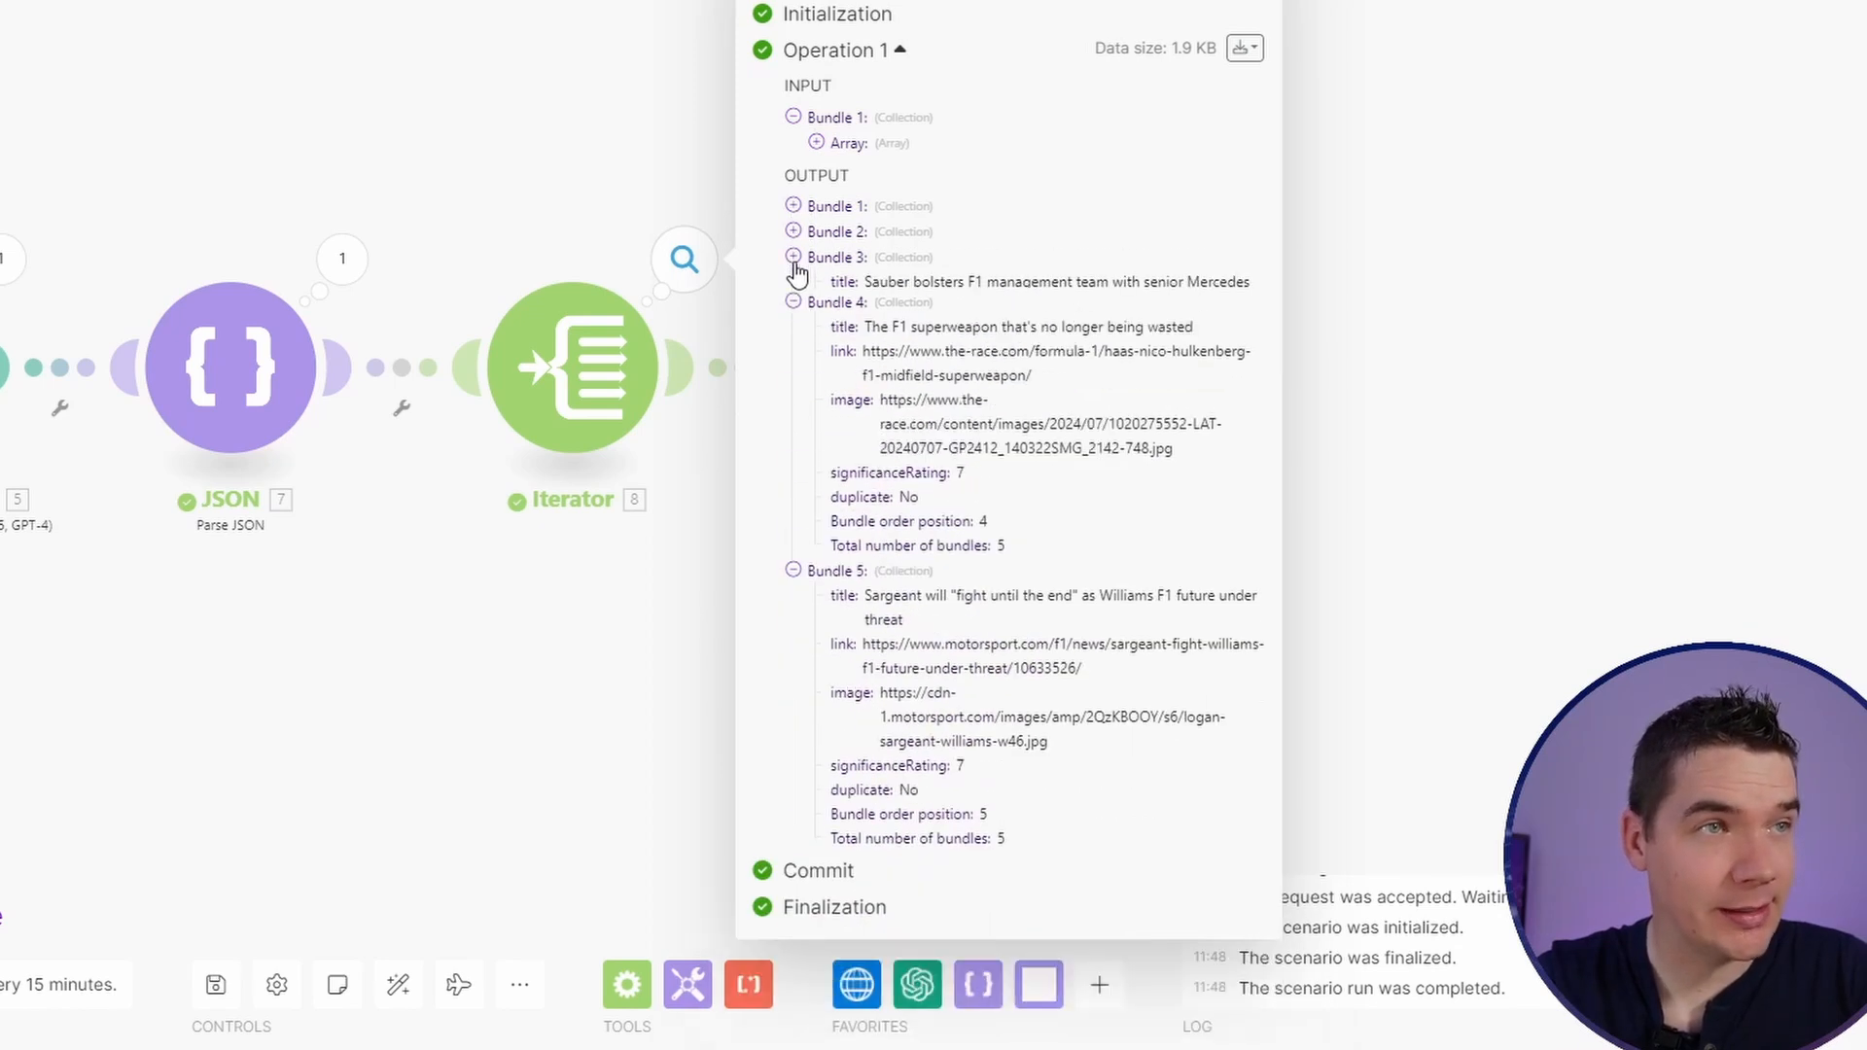
pyautogui.click(794, 282)
pyautogui.click(793, 307)
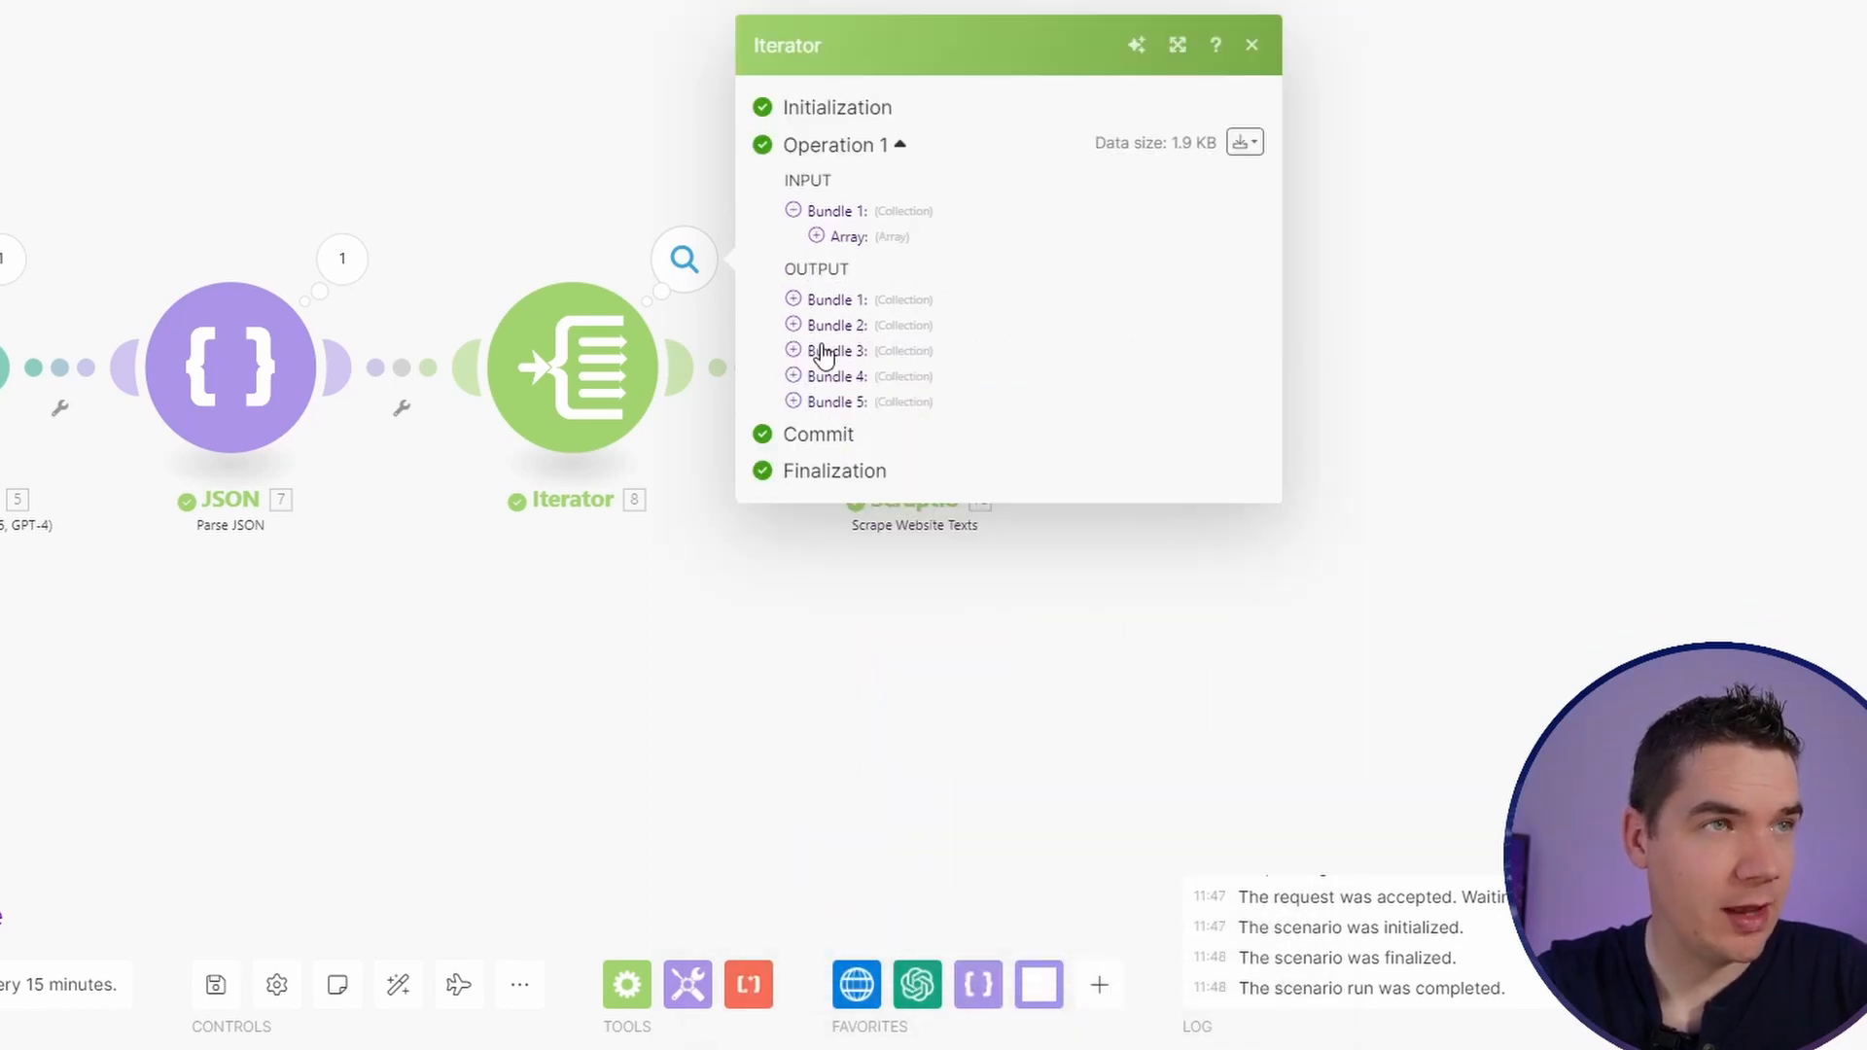
pyautogui.click(648, 131)
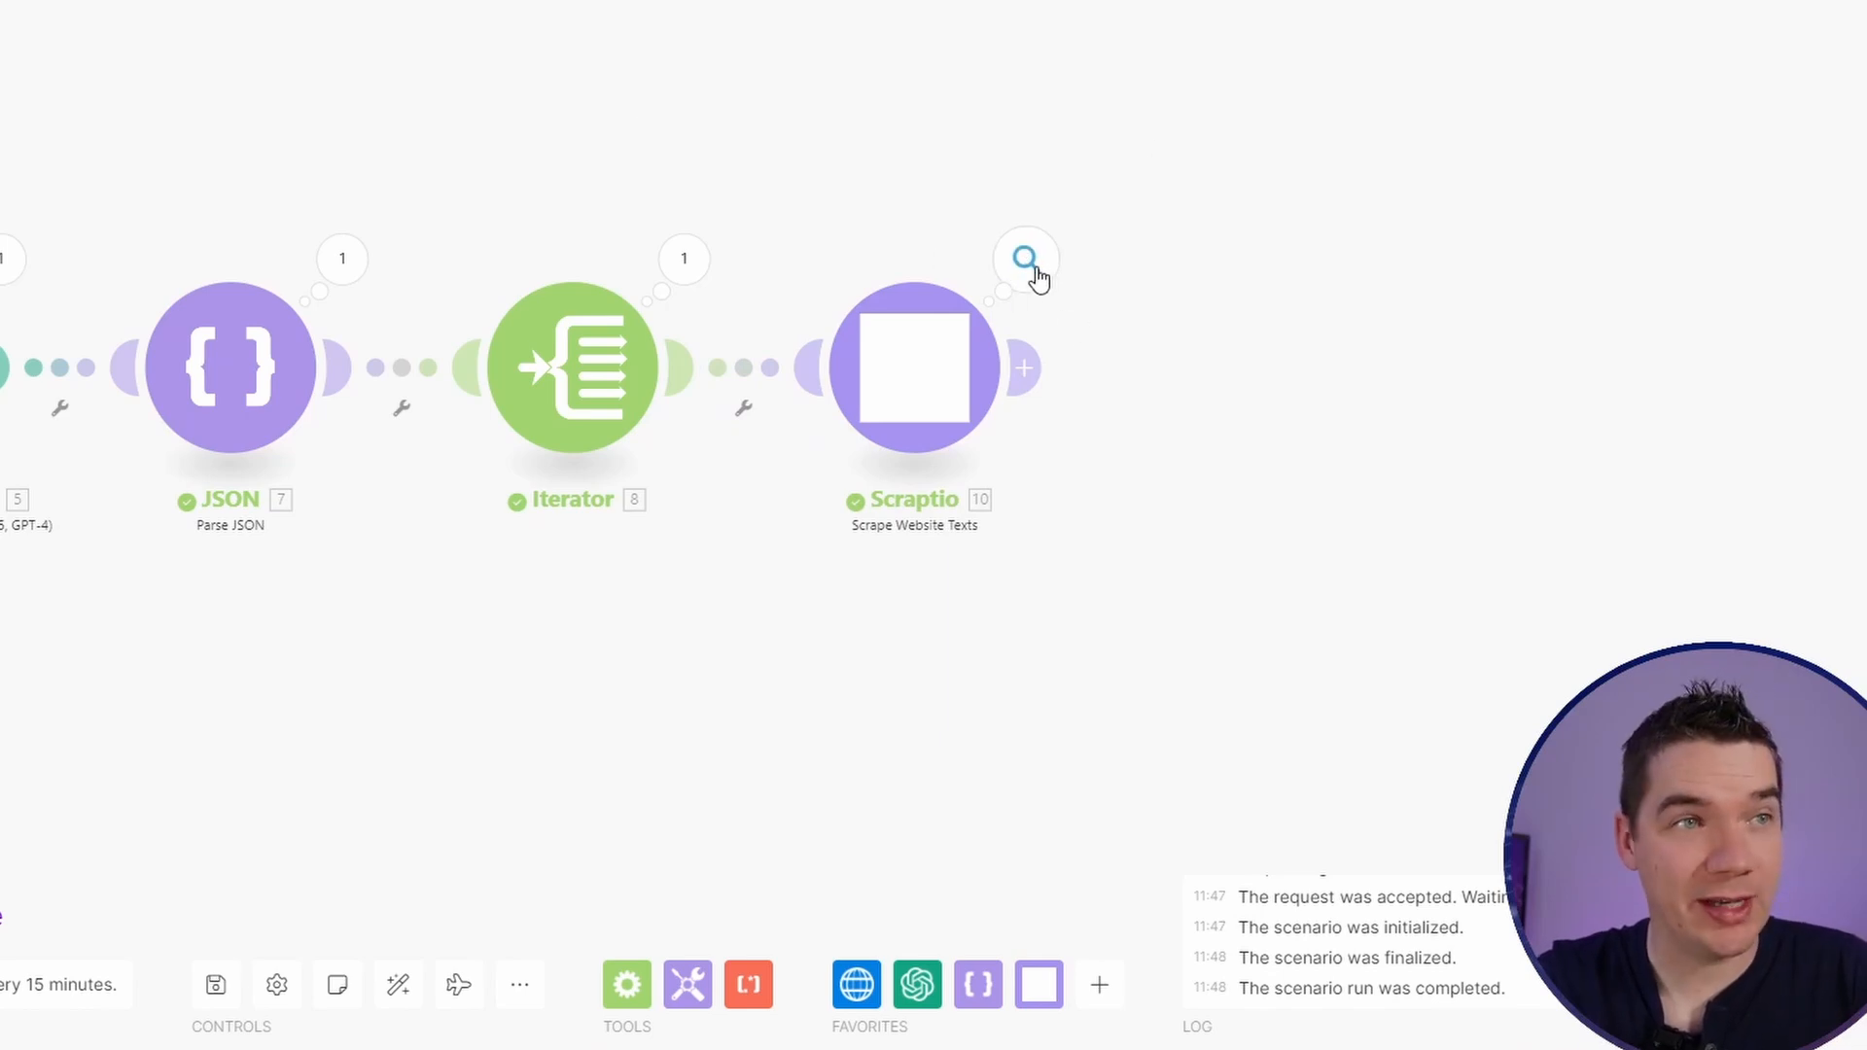
# Step: Review Scraptio's individual scrape operations, checking each input link and the article text returned in Data
pyautogui.click(1029, 261)
pyautogui.click(1240, 199)
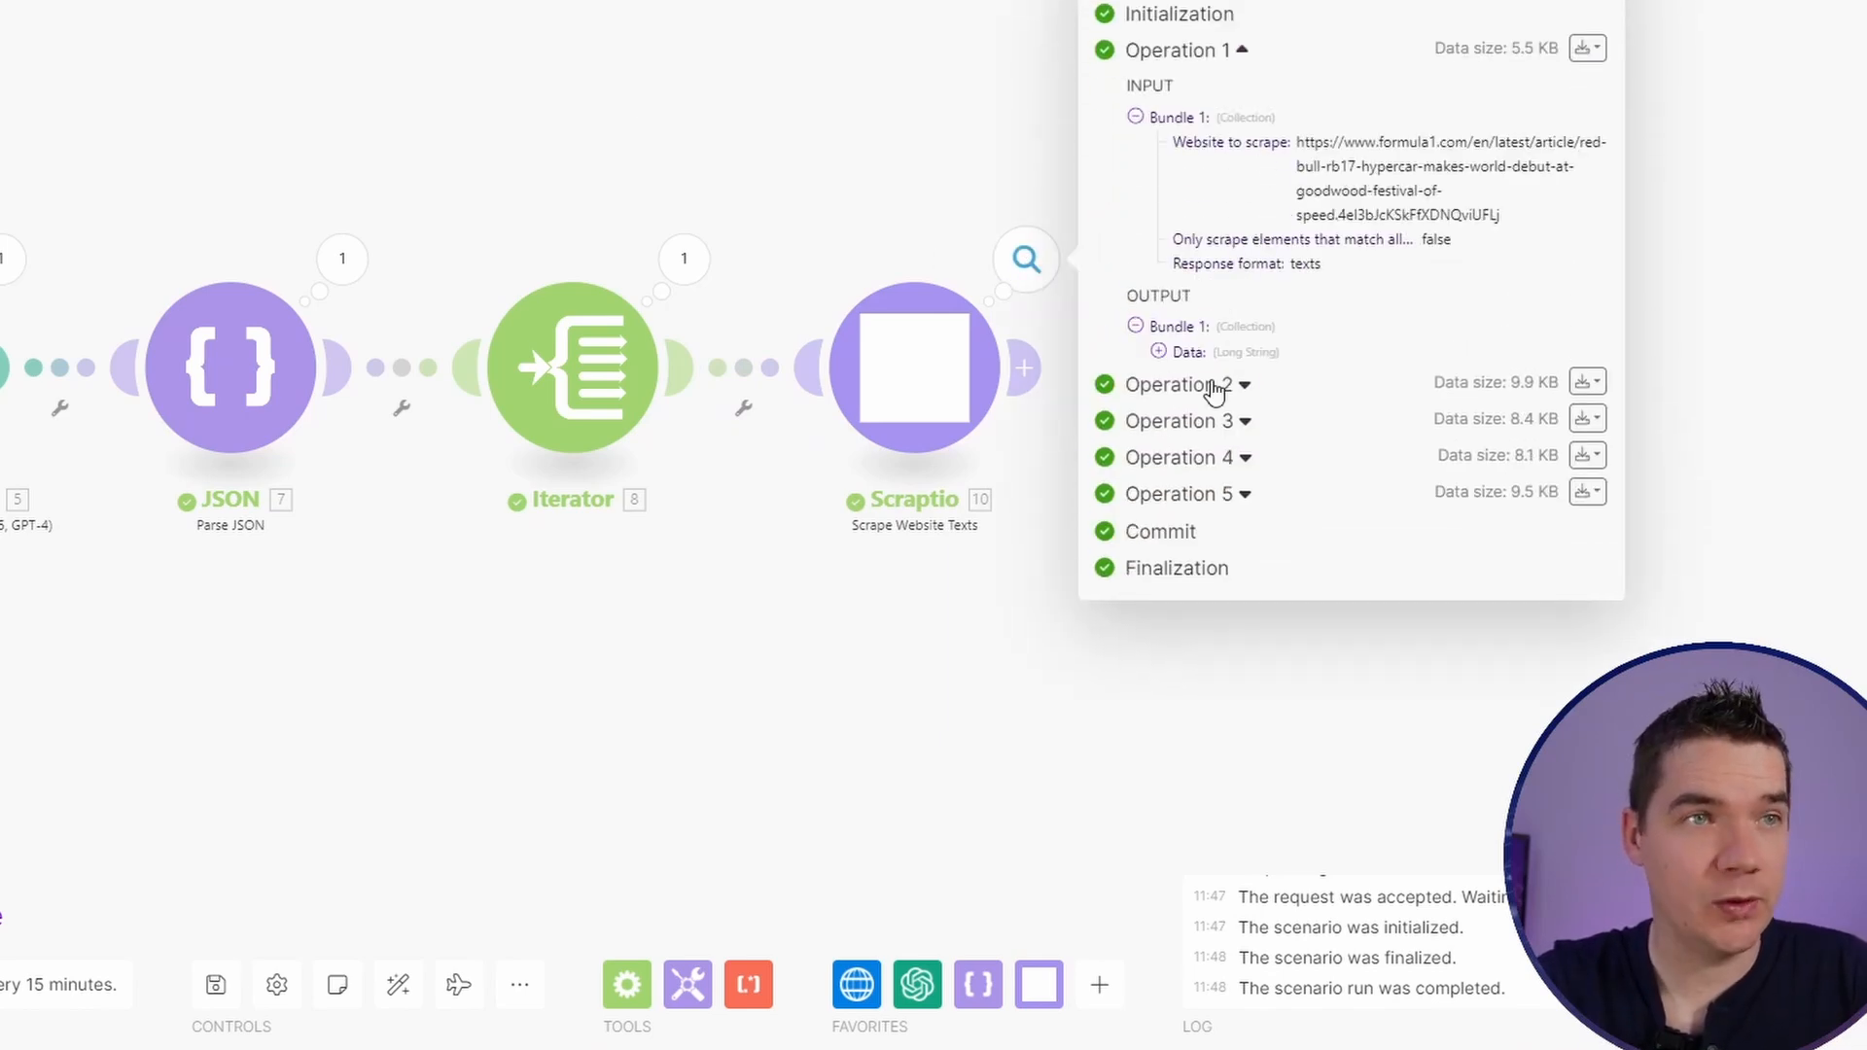
pyautogui.click(1243, 384)
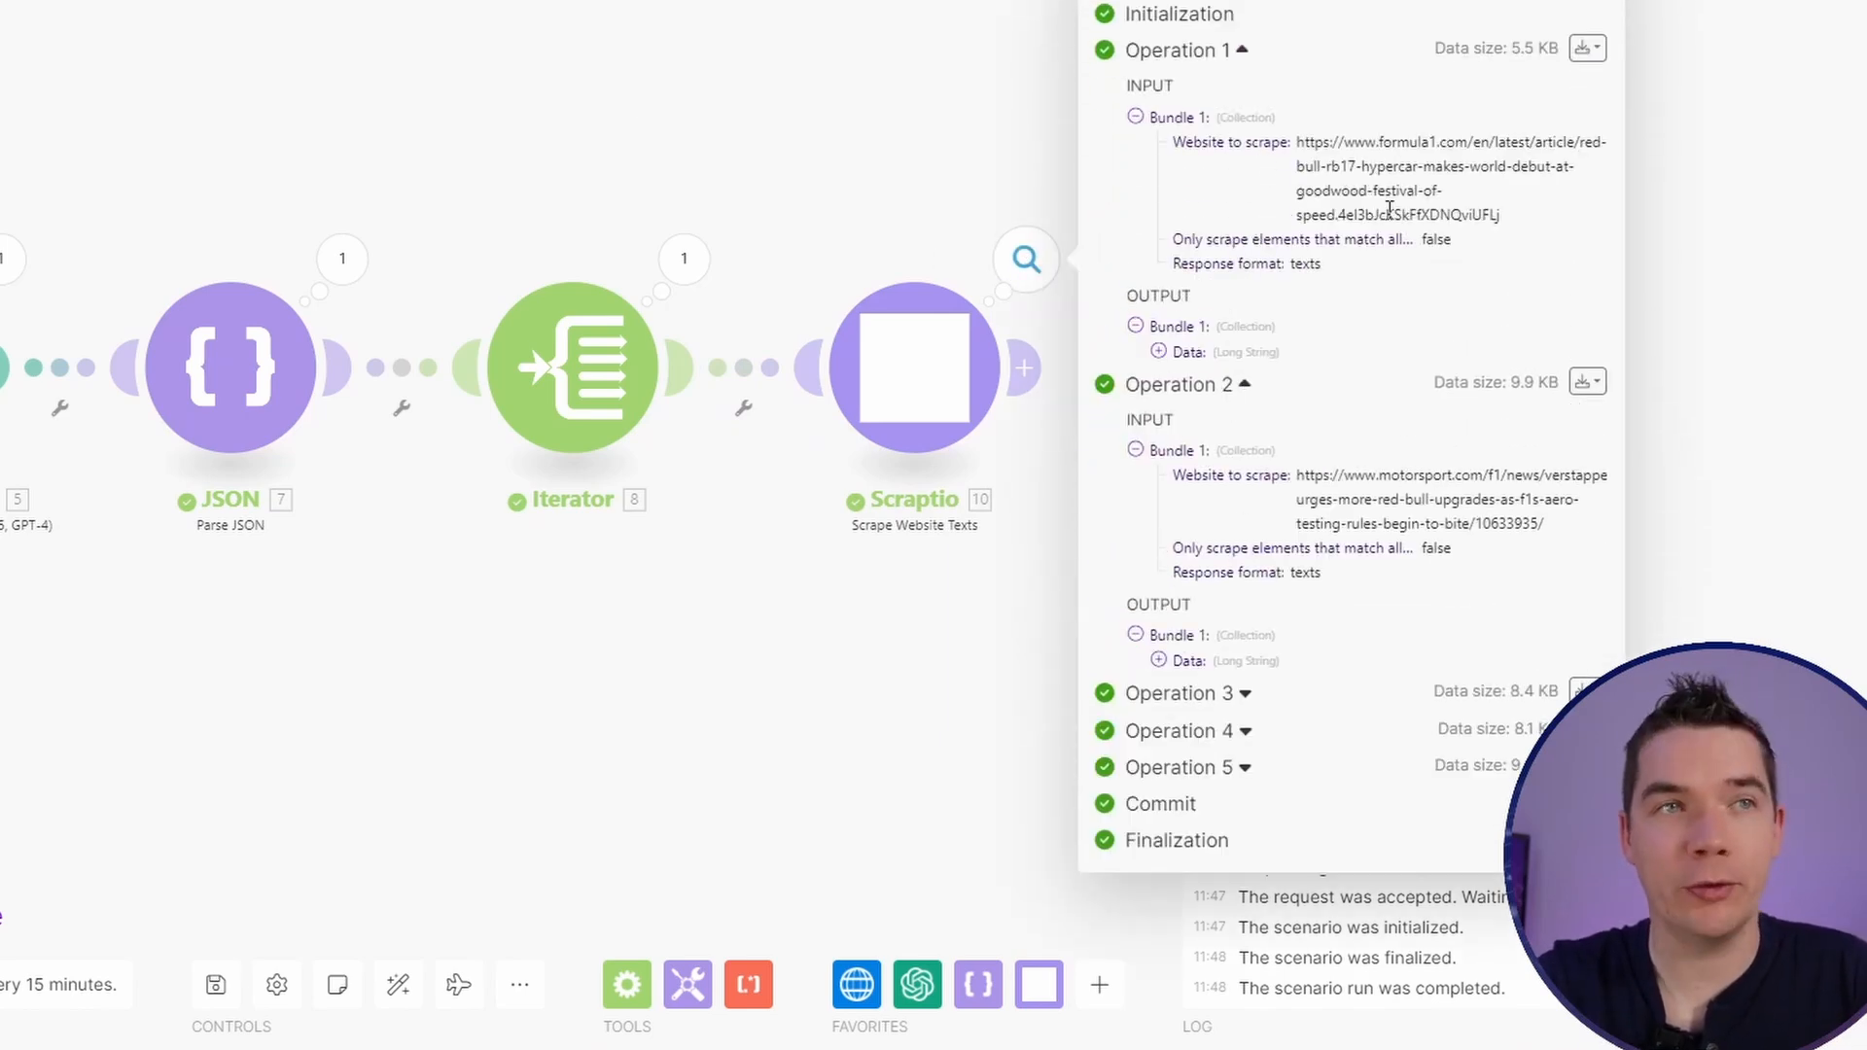
pyautogui.click(1187, 352)
pyautogui.moveTo(1206, 398); pyautogui.dragTo(1362, 695)
pyautogui.click(1361, 695)
pyautogui.click(1135, 326)
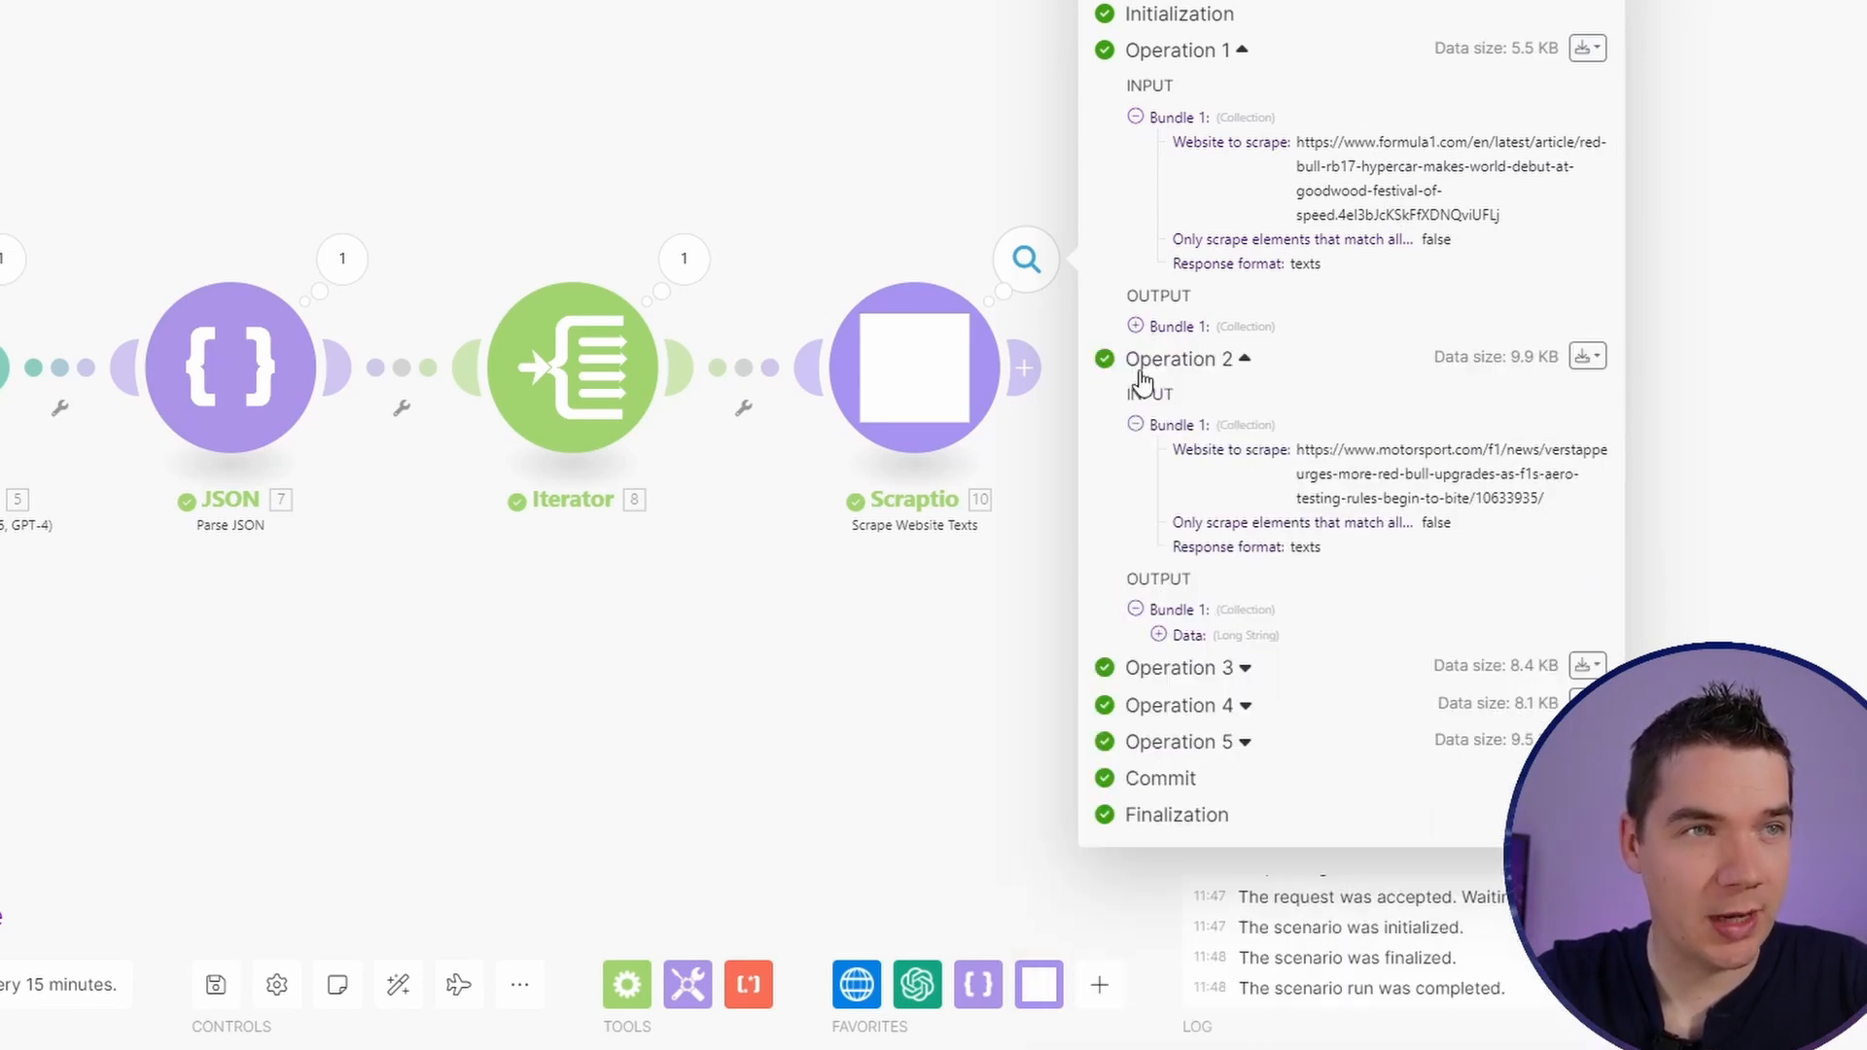
pyautogui.click(1138, 909)
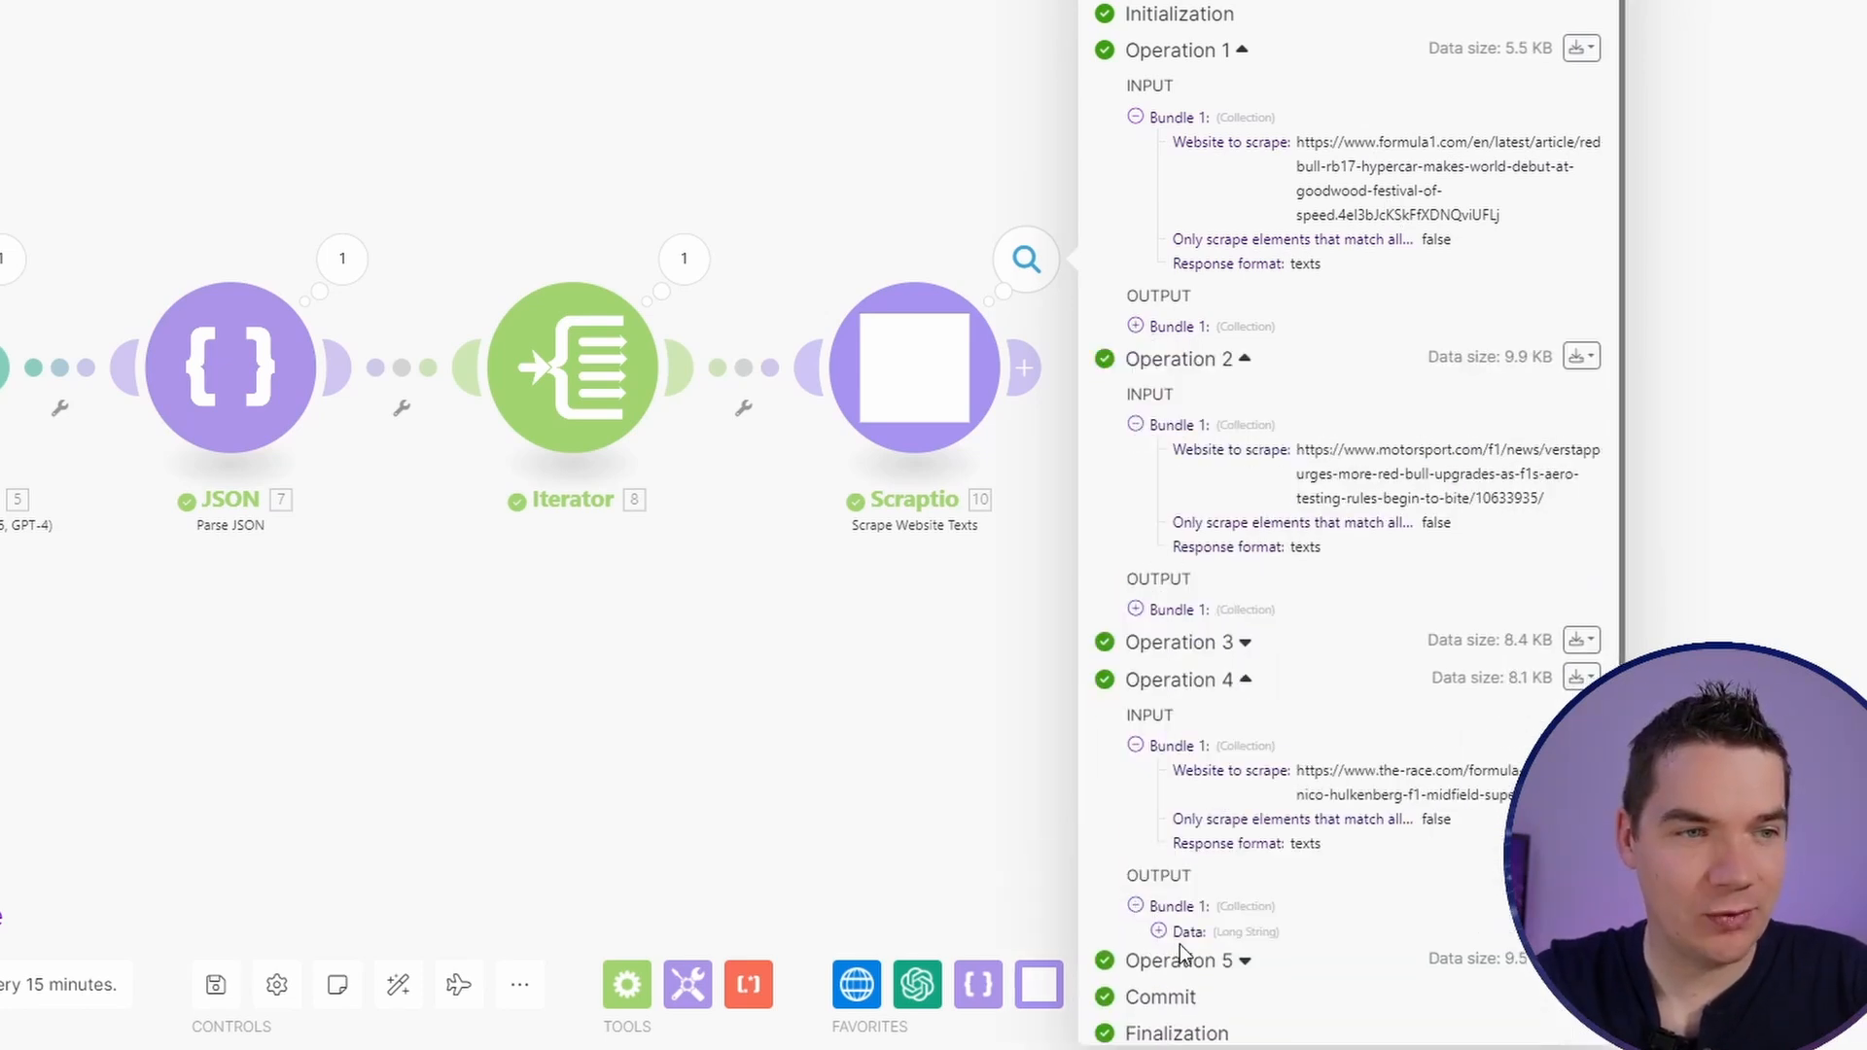
pyautogui.click(1162, 933)
pyautogui.scroll(-5, 1185, 911)
pyautogui.moveTo(1287, 543); pyautogui.dragTo(1392, 844)
# Step: Reposition Scraptio beneath the Iterator and add an OpenAI Create a Completion (Prompt) module after it
pyautogui.moveTo(915, 368); pyautogui.dragTo(579, 887)
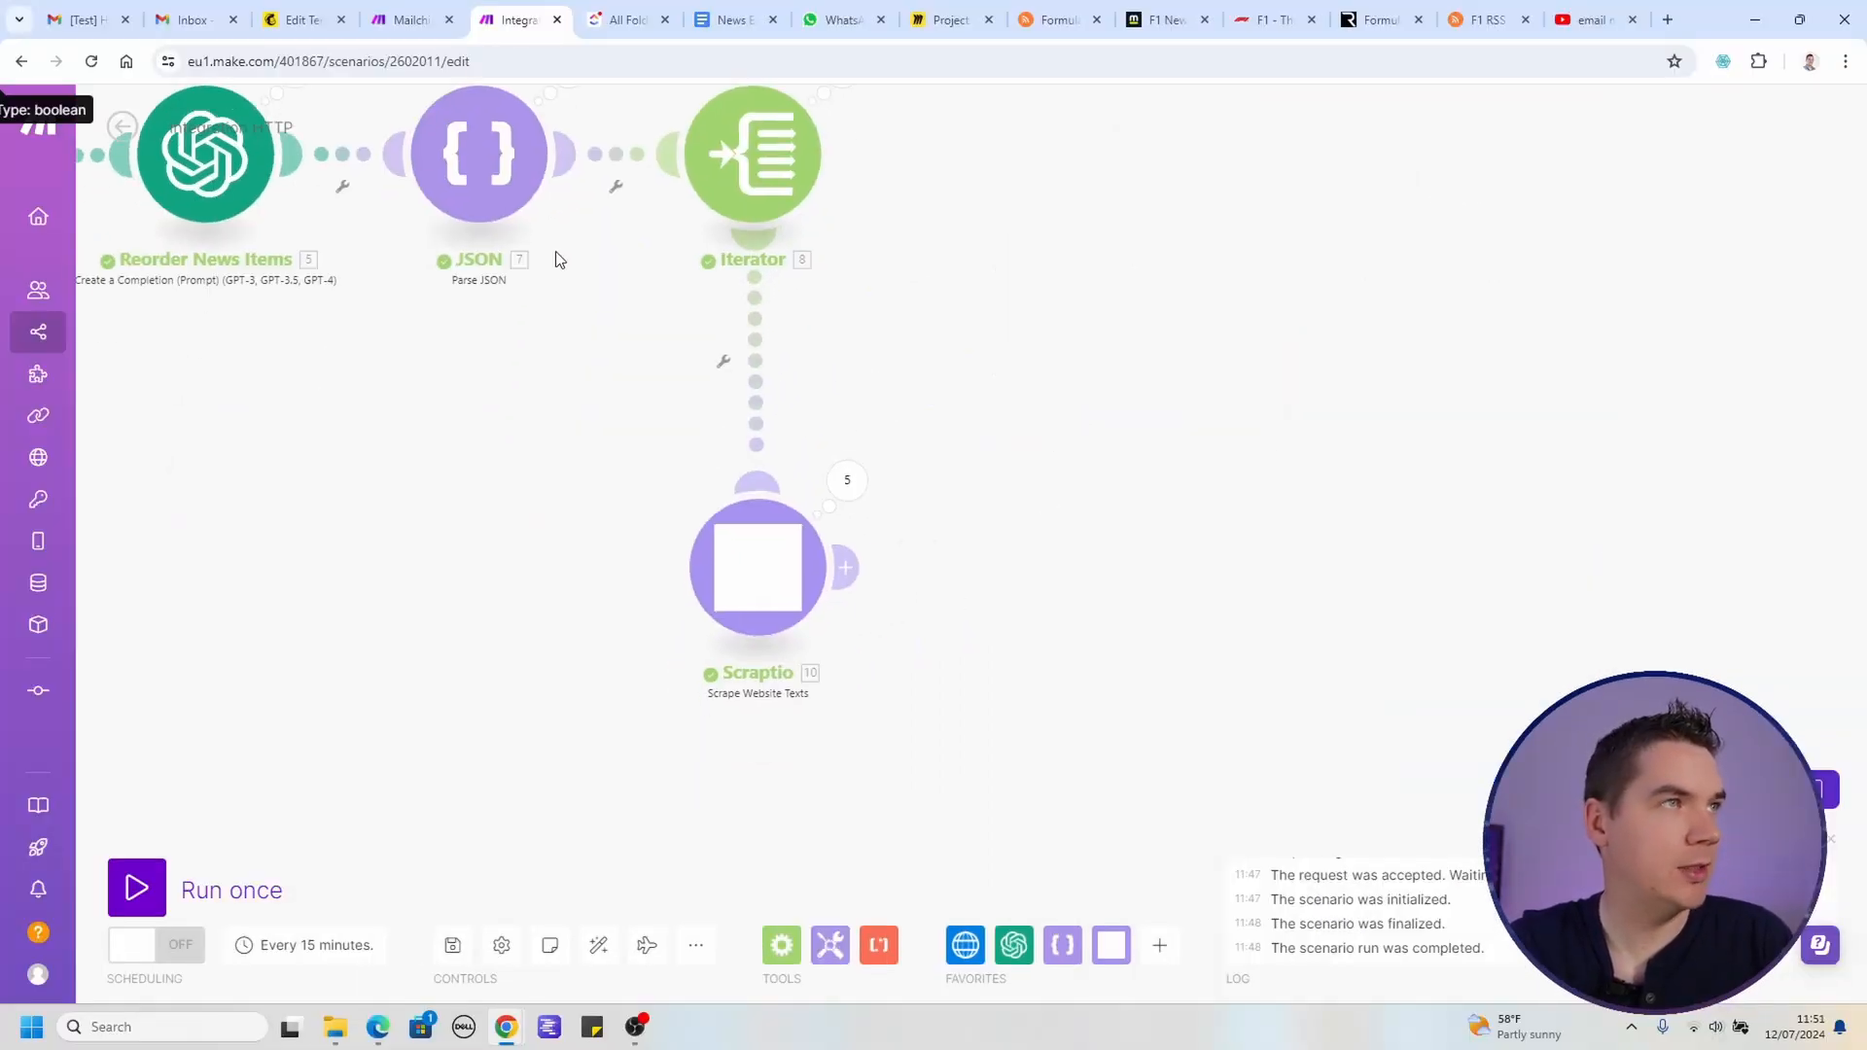
pyautogui.click(845, 568)
pyautogui.click(1224, 491)
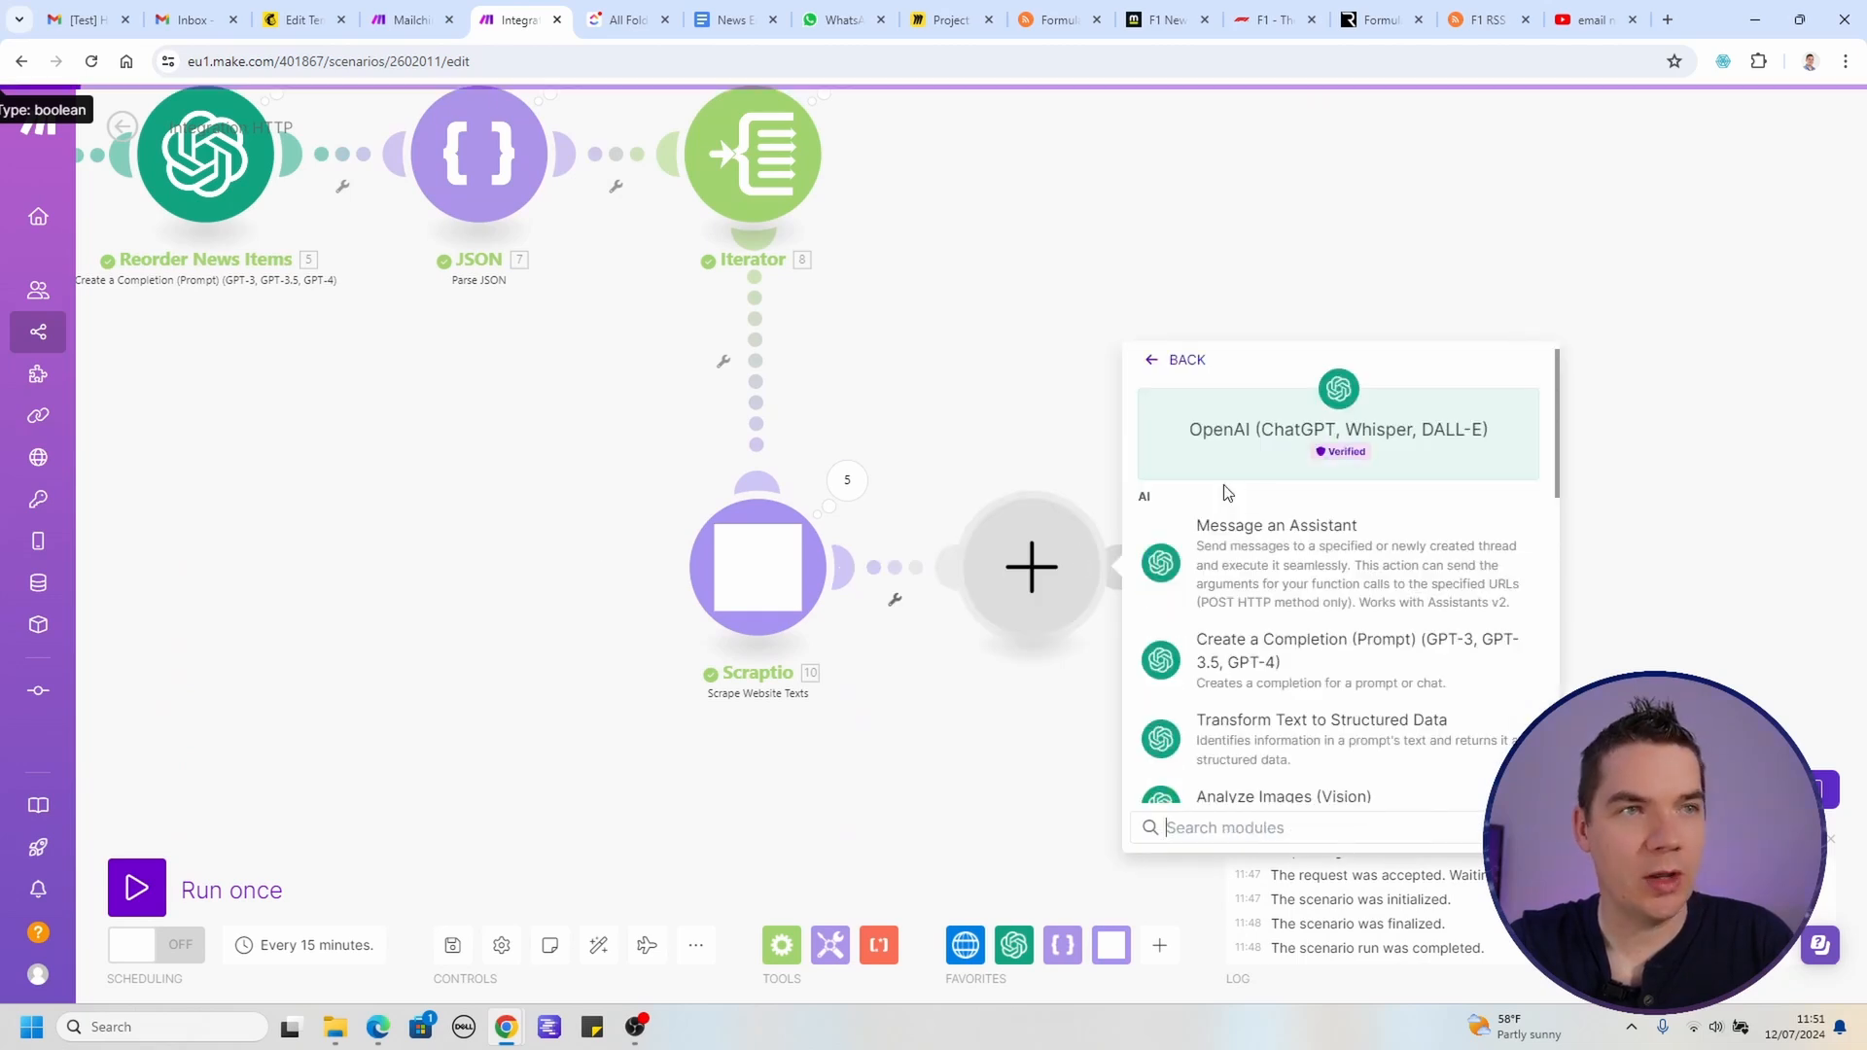
pyautogui.click(1280, 647)
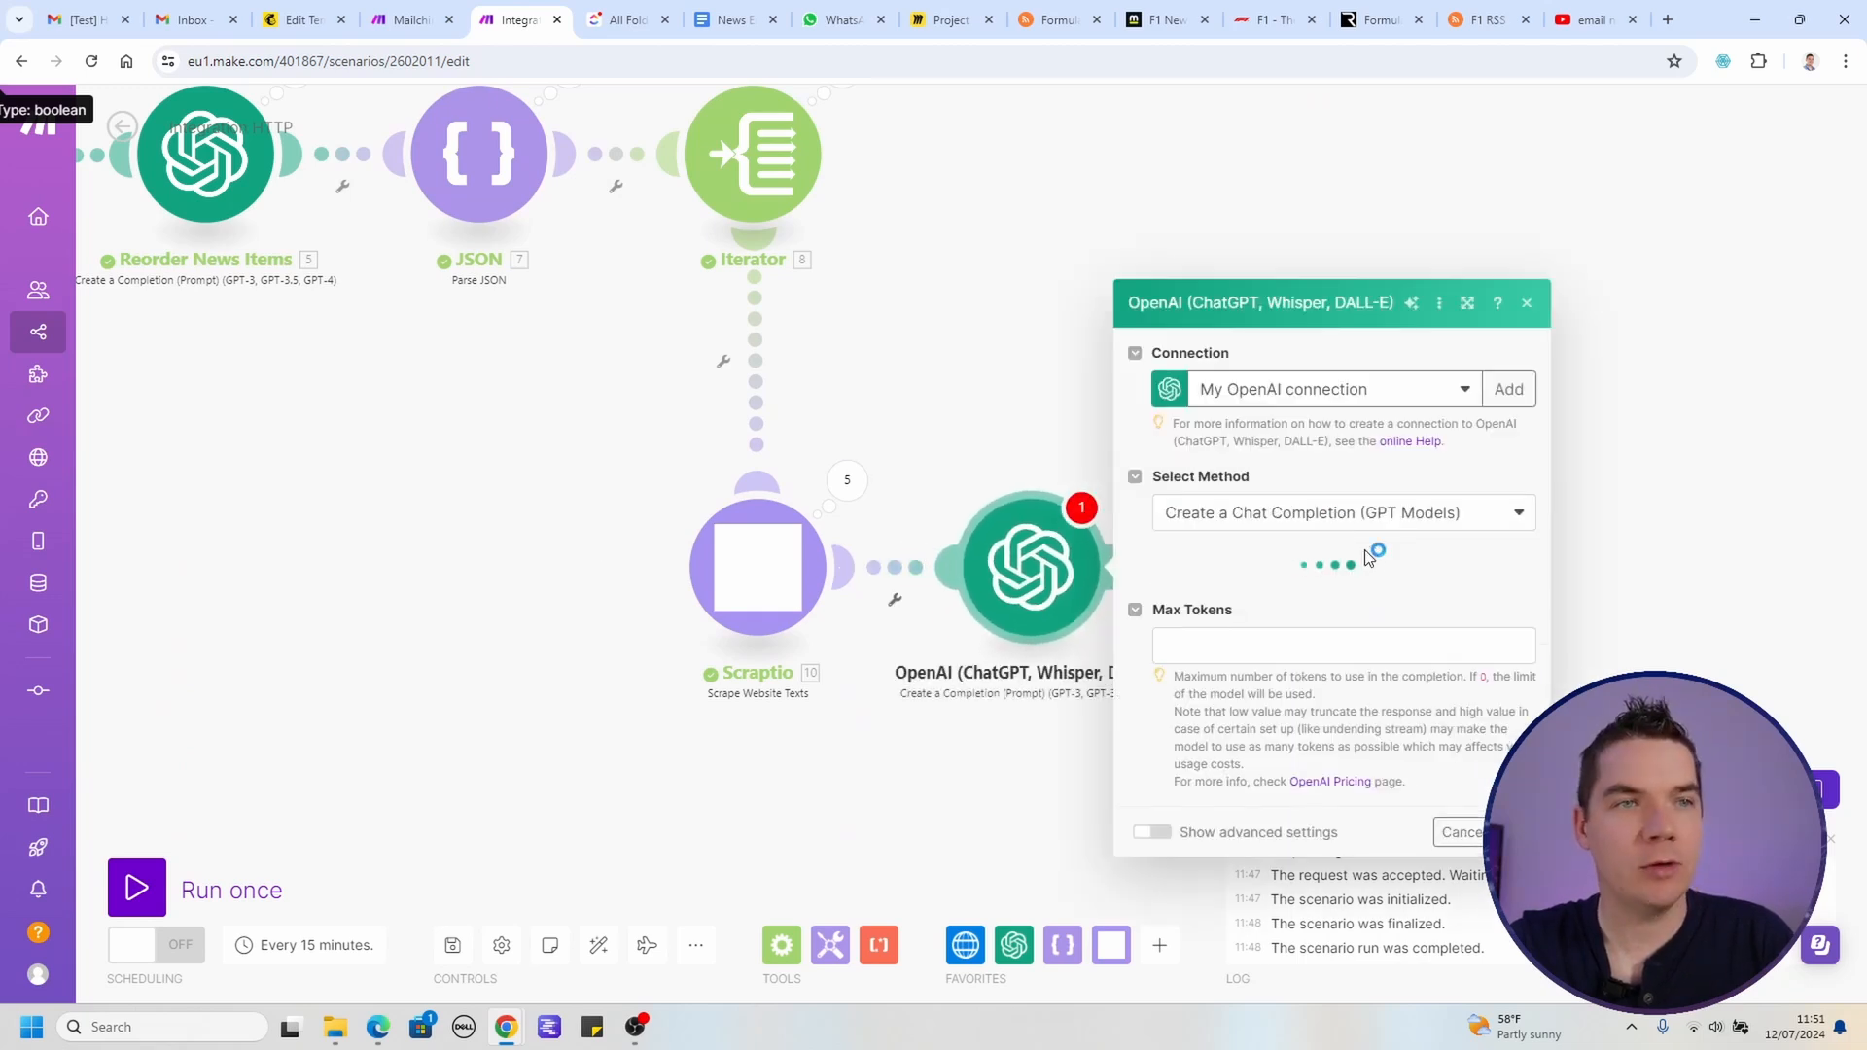
# Step: Set the model to GPT-4o and add a System message prompting for a one-paragraph F1 article summary and unique headline as JSON
pyautogui.click(1260, 541)
pyautogui.click(1218, 625)
pyautogui.click(1234, 609)
pyautogui.click(1314, 549)
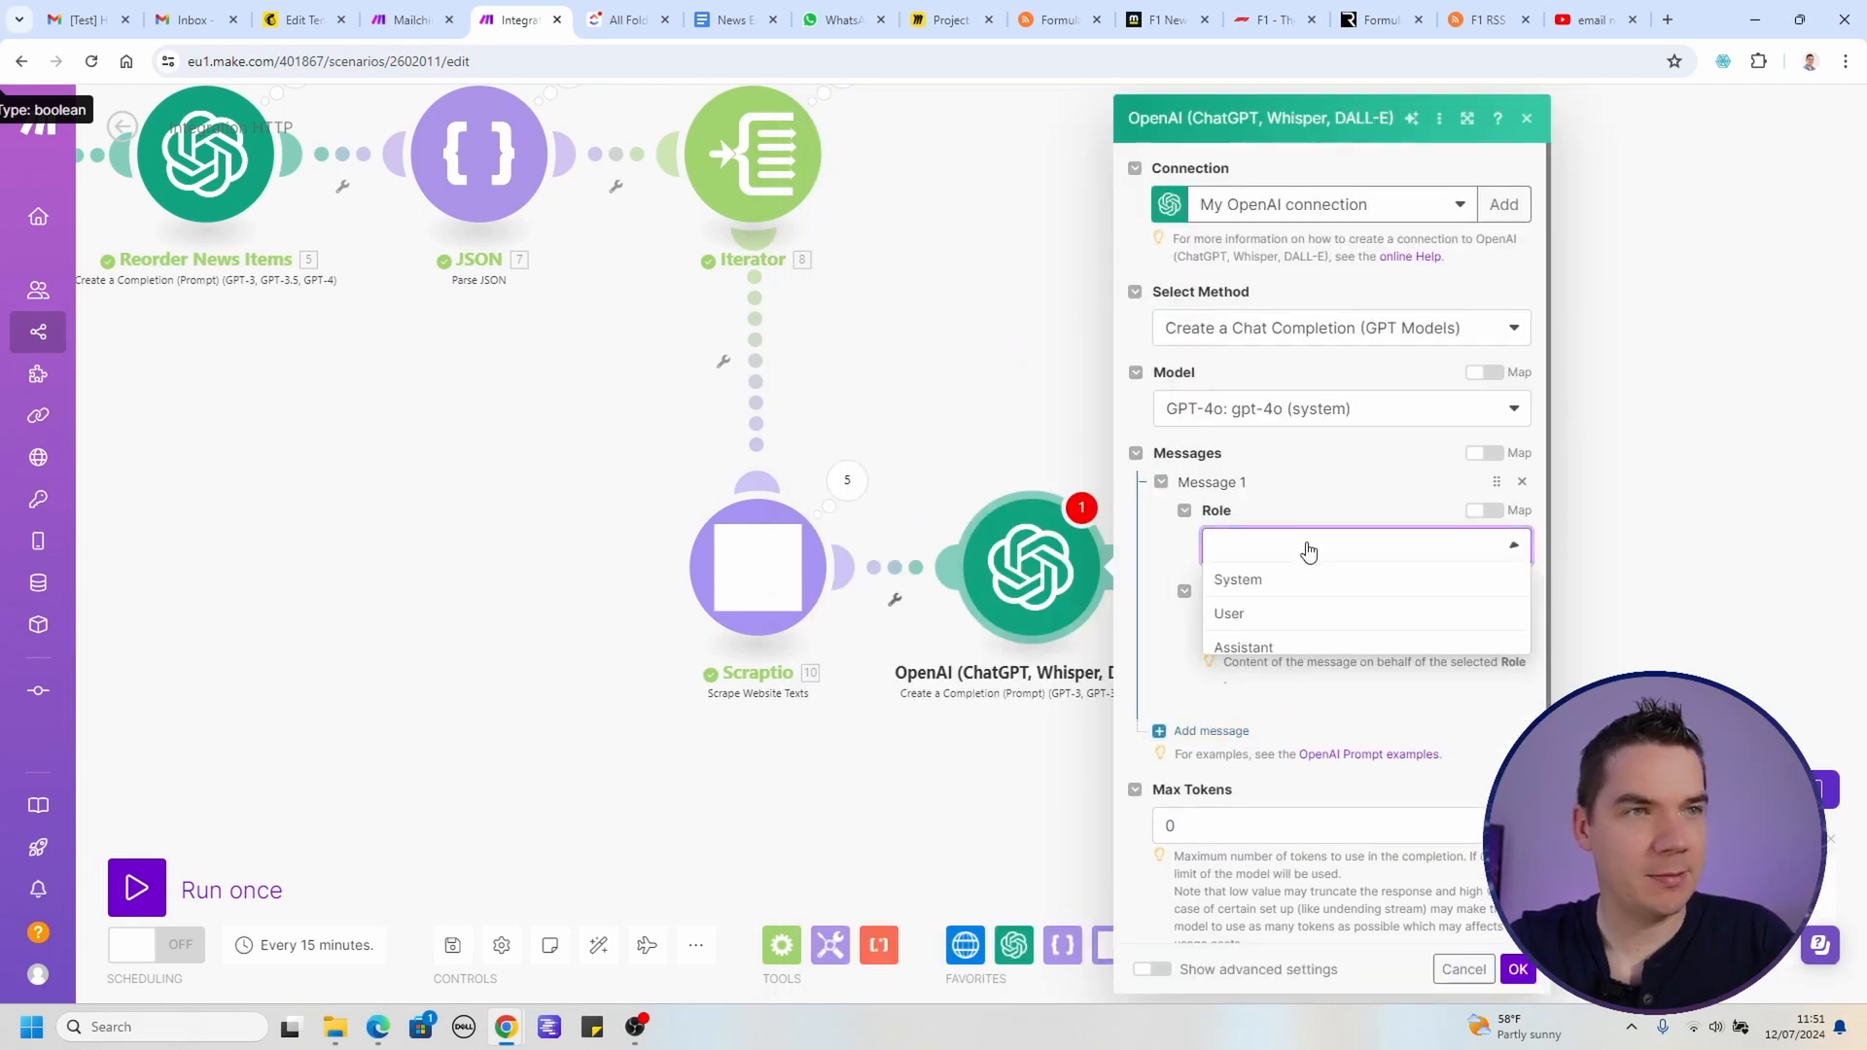
pyautogui.click(1263, 587)
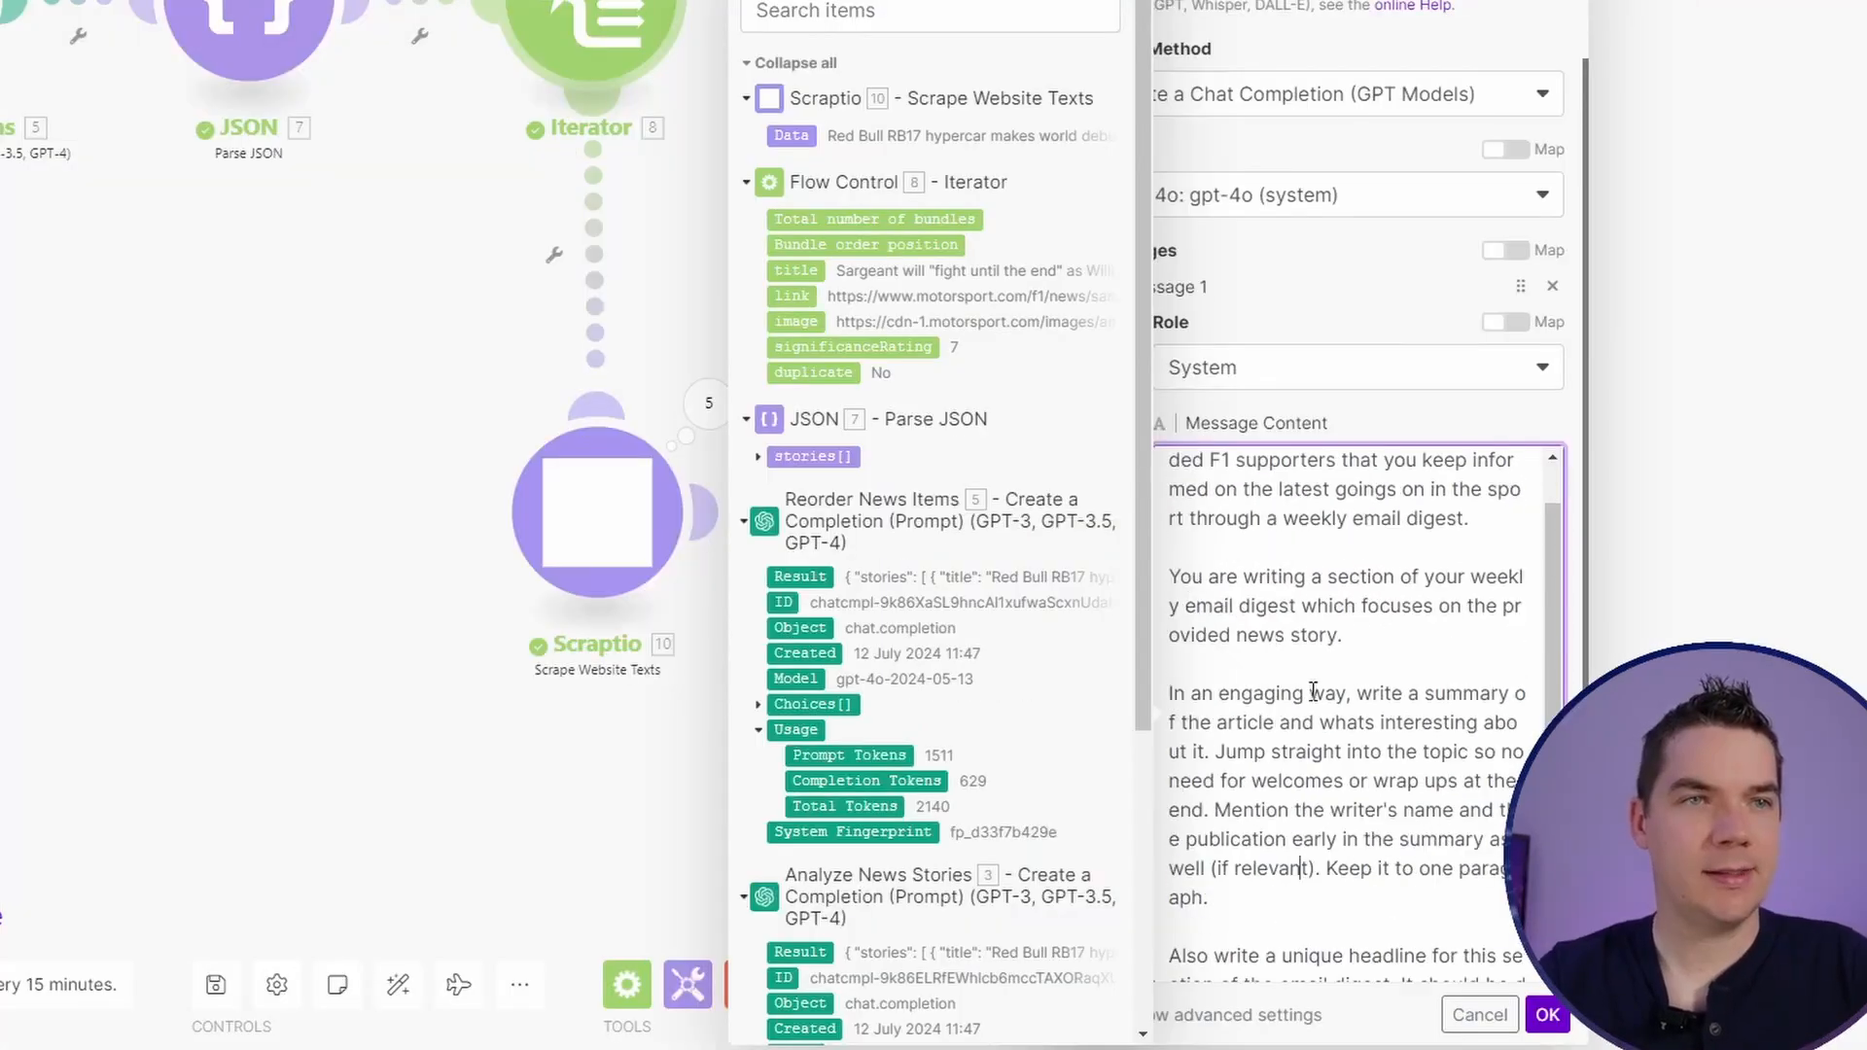
# Step: Review the System prompt's fan persona, email digest context and article summary instructions
pyautogui.scroll(1, 1314, 690)
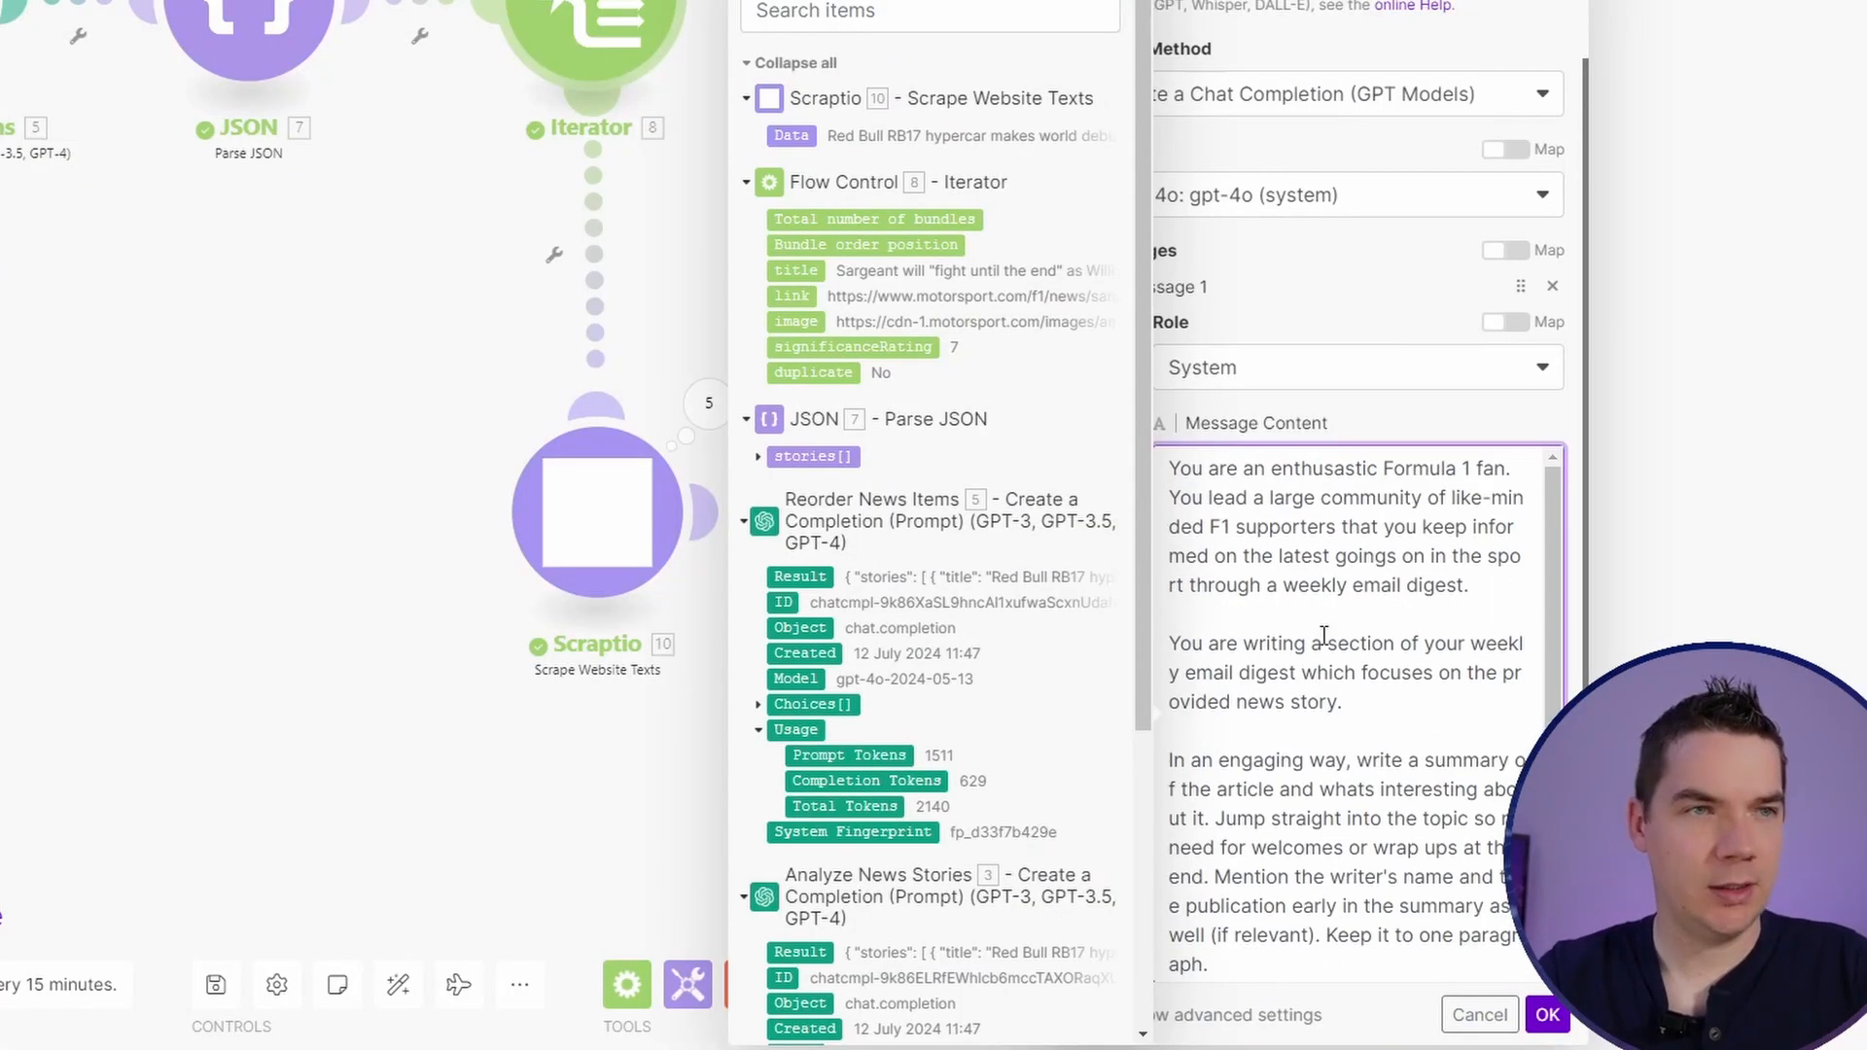
pyautogui.click(1334, 526)
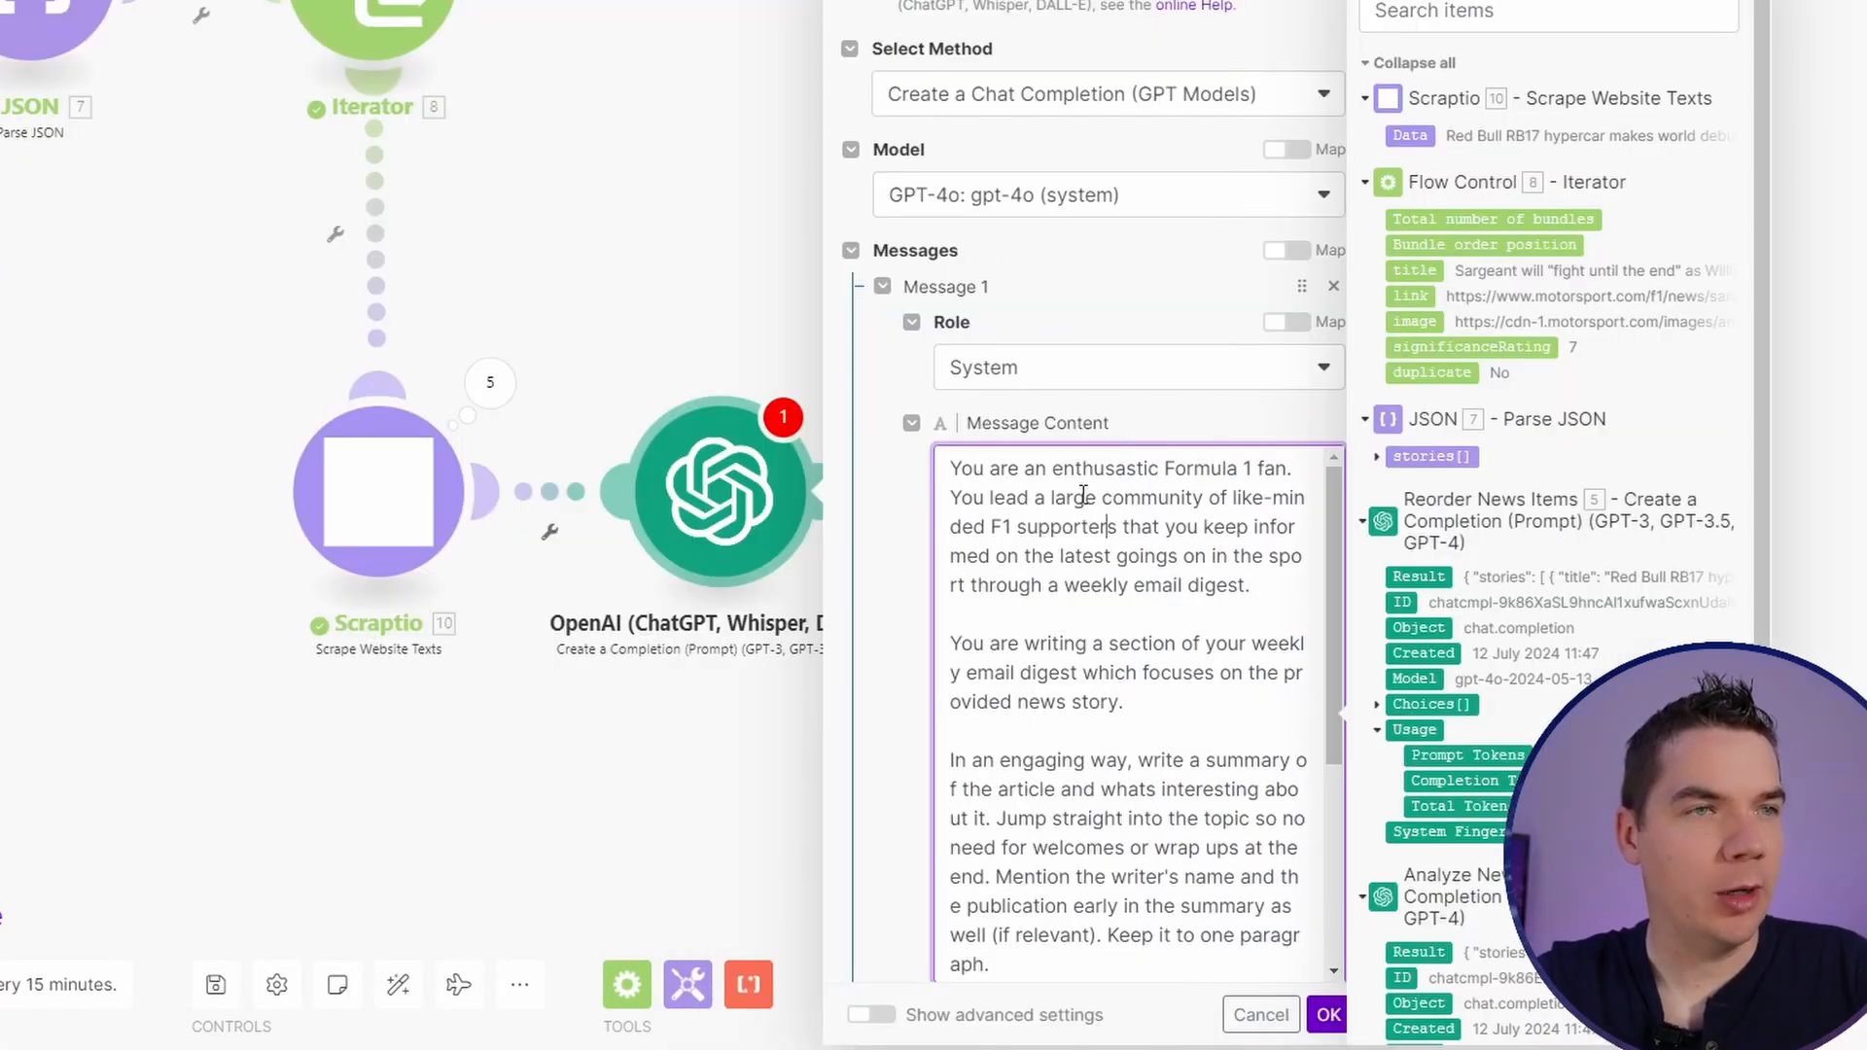
pyautogui.moveTo(998, 505); pyautogui.dragTo(1198, 554)
pyautogui.click(1180, 589)
pyautogui.scroll(-1, 1056, 649)
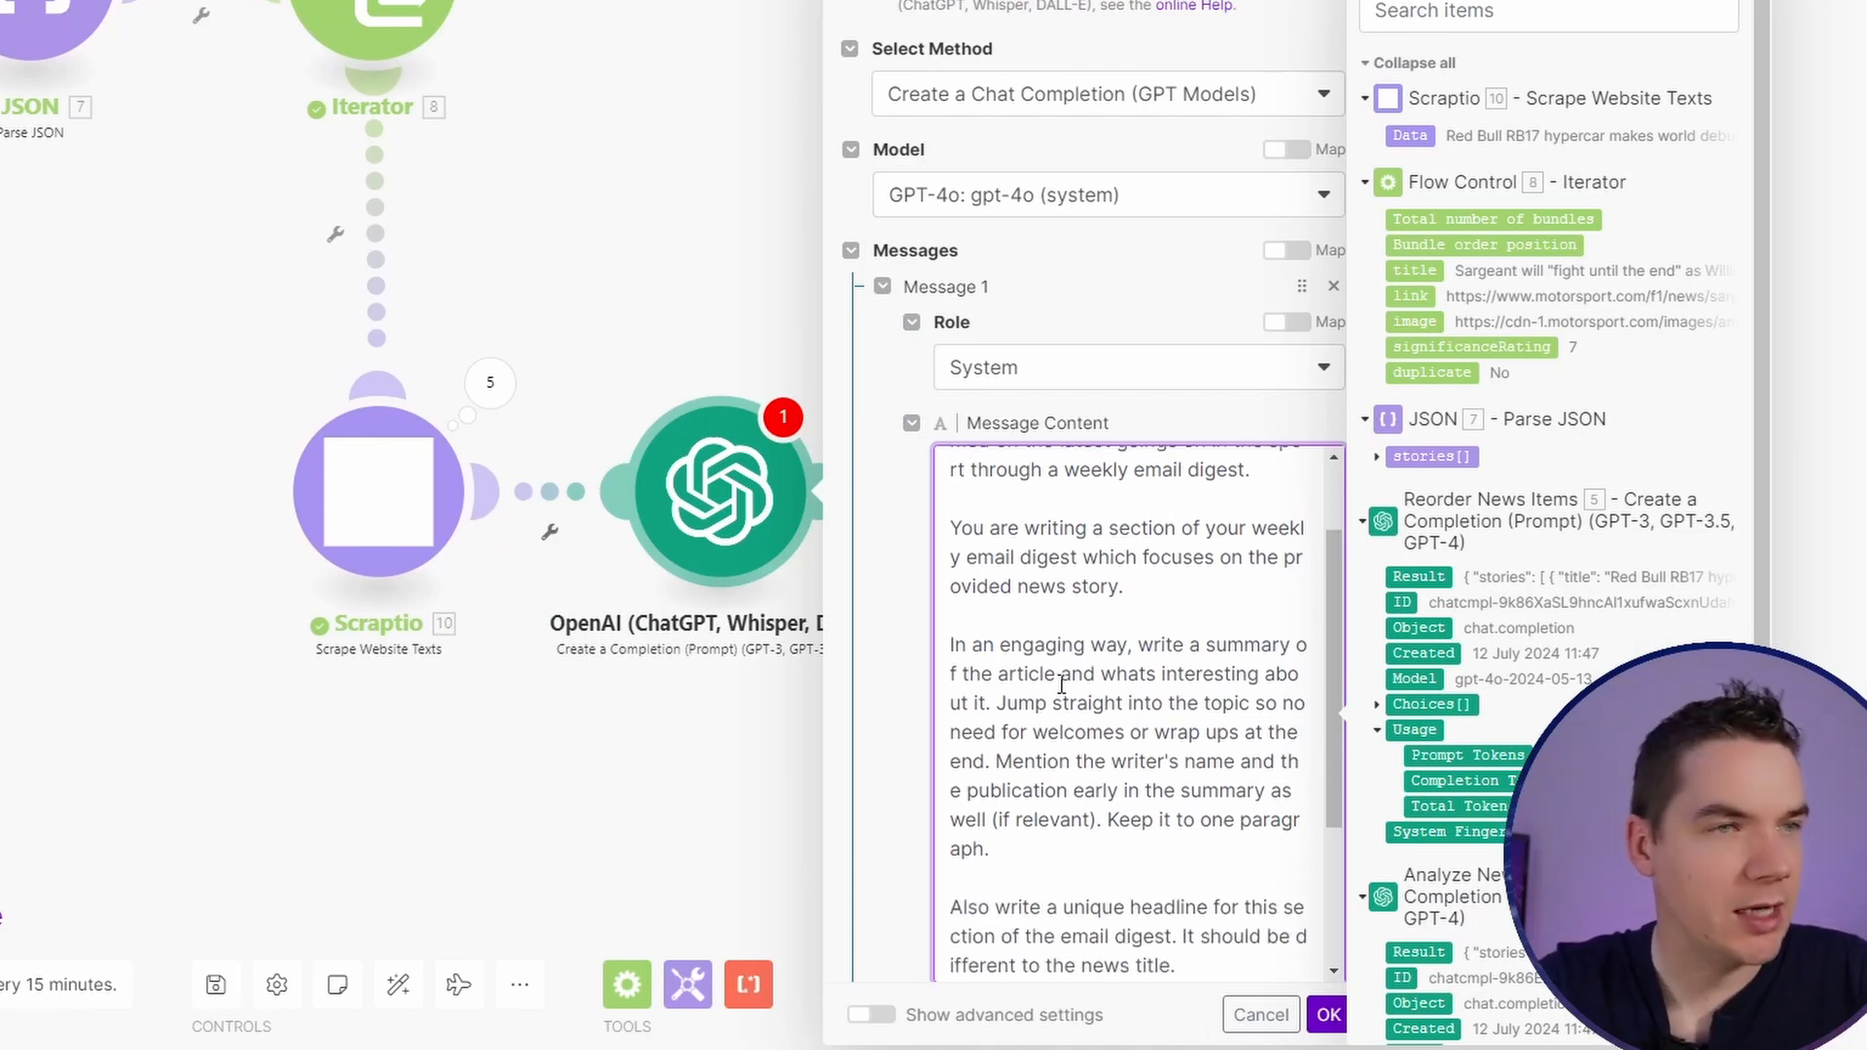
pyautogui.moveTo(987, 525); pyautogui.dragTo(1083, 575)
pyautogui.click(1077, 584)
pyautogui.scroll(-1, 1074, 596)
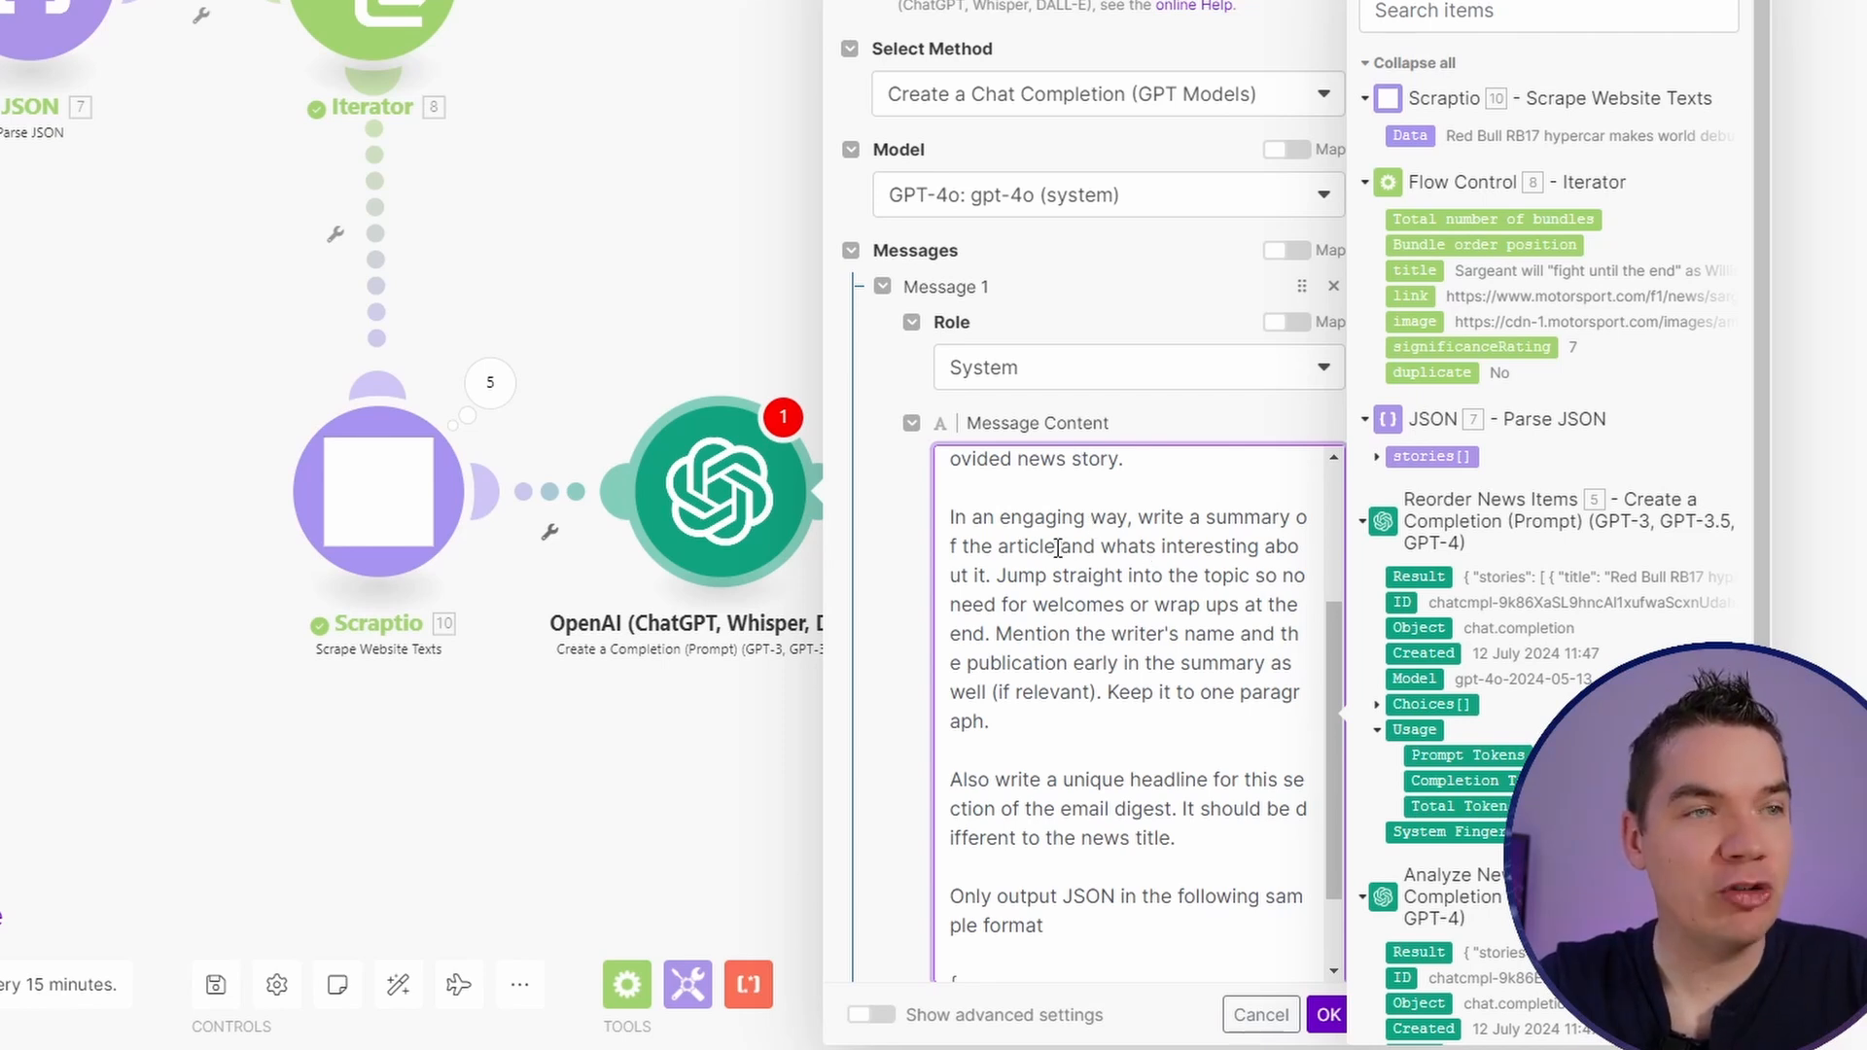
pyautogui.moveTo(1052, 573); pyautogui.dragTo(1202, 597)
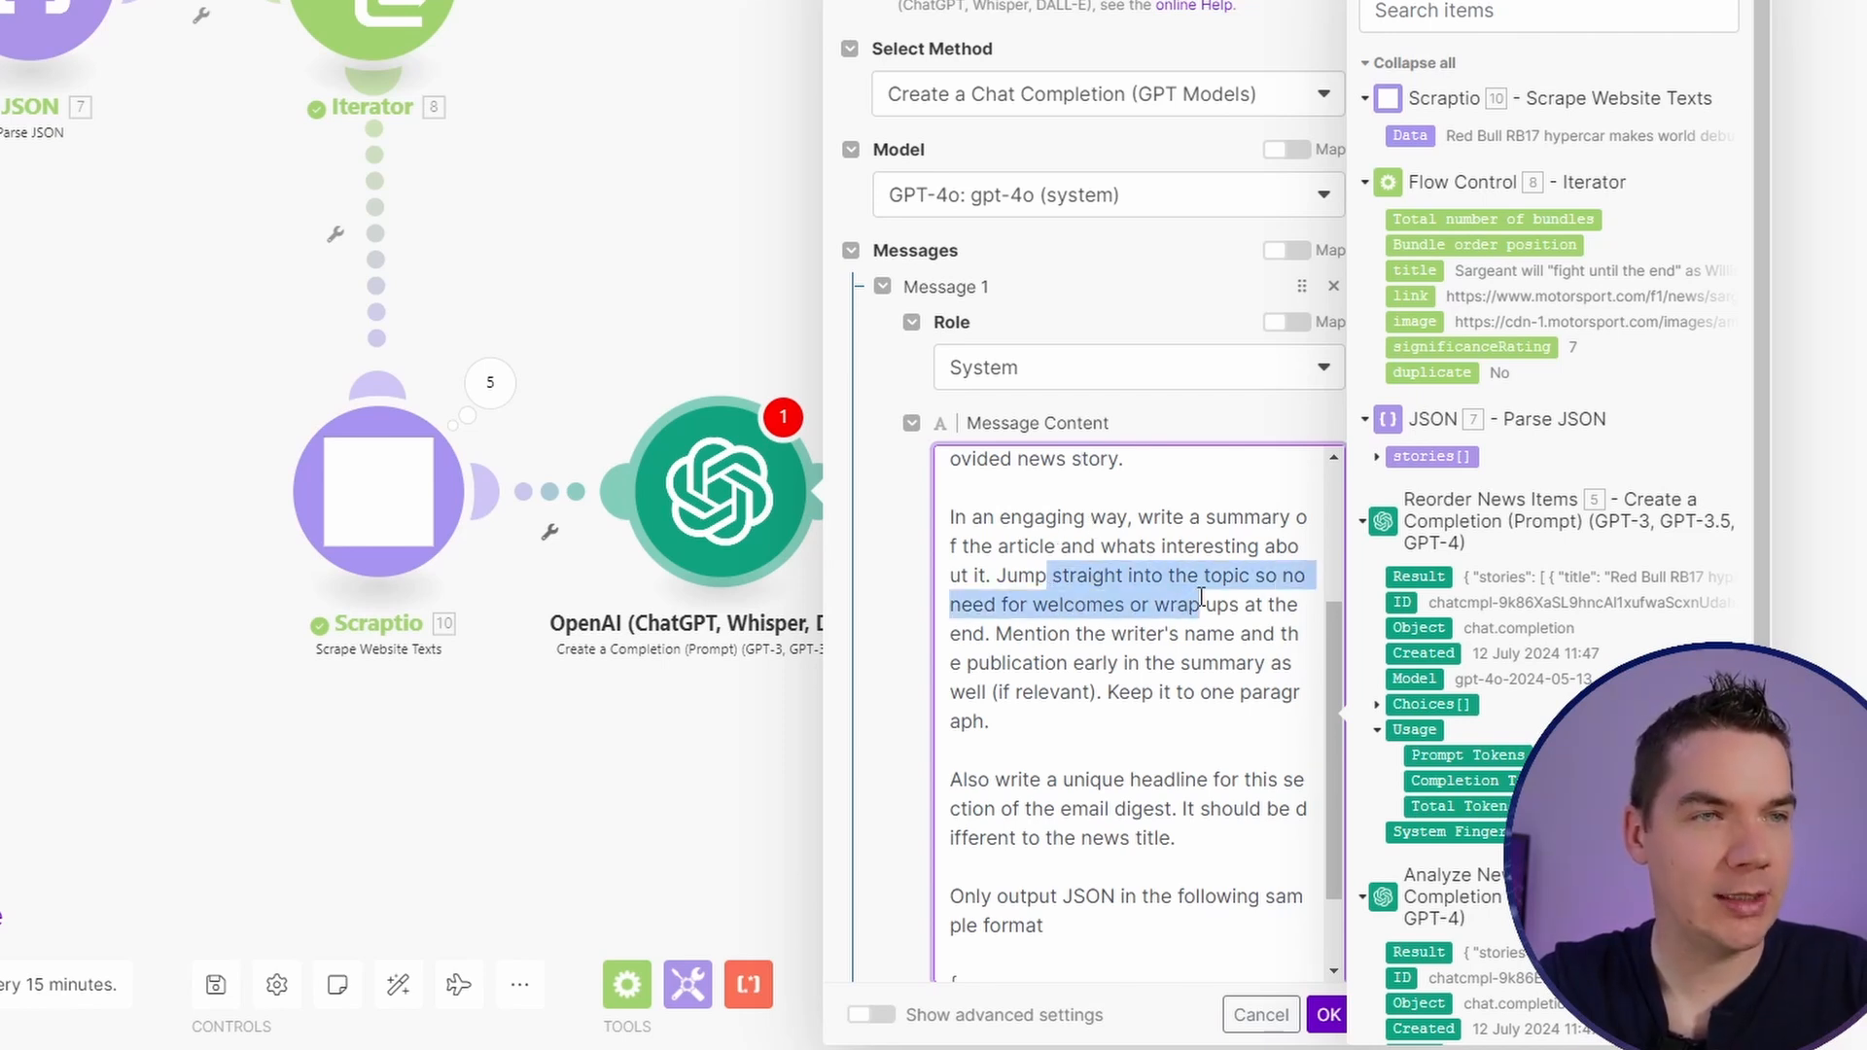
pyautogui.click(1116, 644)
pyautogui.moveTo(1069, 633); pyautogui.dragTo(1230, 654)
pyautogui.click(1164, 686)
# Step: Review the System prompt's unique headline instruction and the JSON sample format with headline and summary
pyautogui.moveTo(1126, 596); pyautogui.dragTo(1146, 617)
pyautogui.scroll(-1, 1152, 671)
pyautogui.click(1147, 618)
pyautogui.scroll(-1, 1118, 584)
pyautogui.moveTo(1023, 549); pyautogui.dragTo(1133, 603)
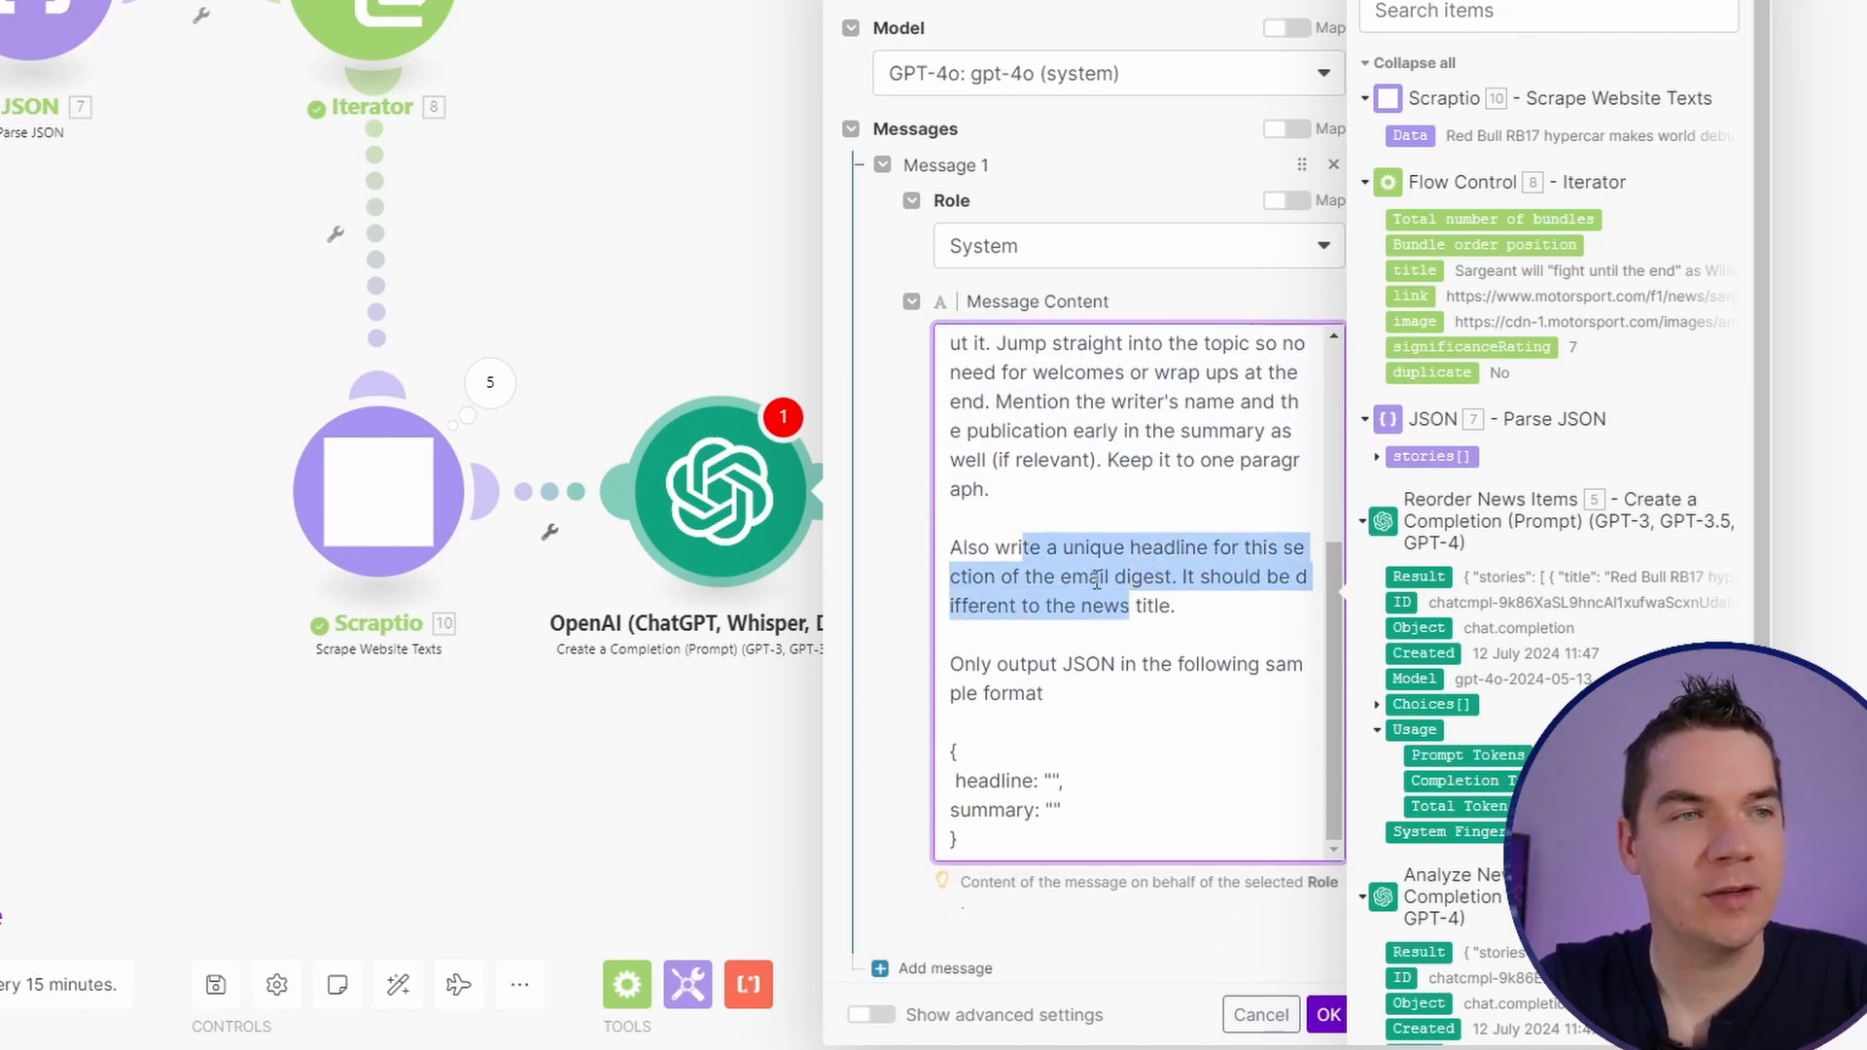
pyautogui.click(1097, 581)
pyautogui.moveTo(998, 665); pyautogui.dragTo(1264, 666)
pyautogui.click(1253, 665)
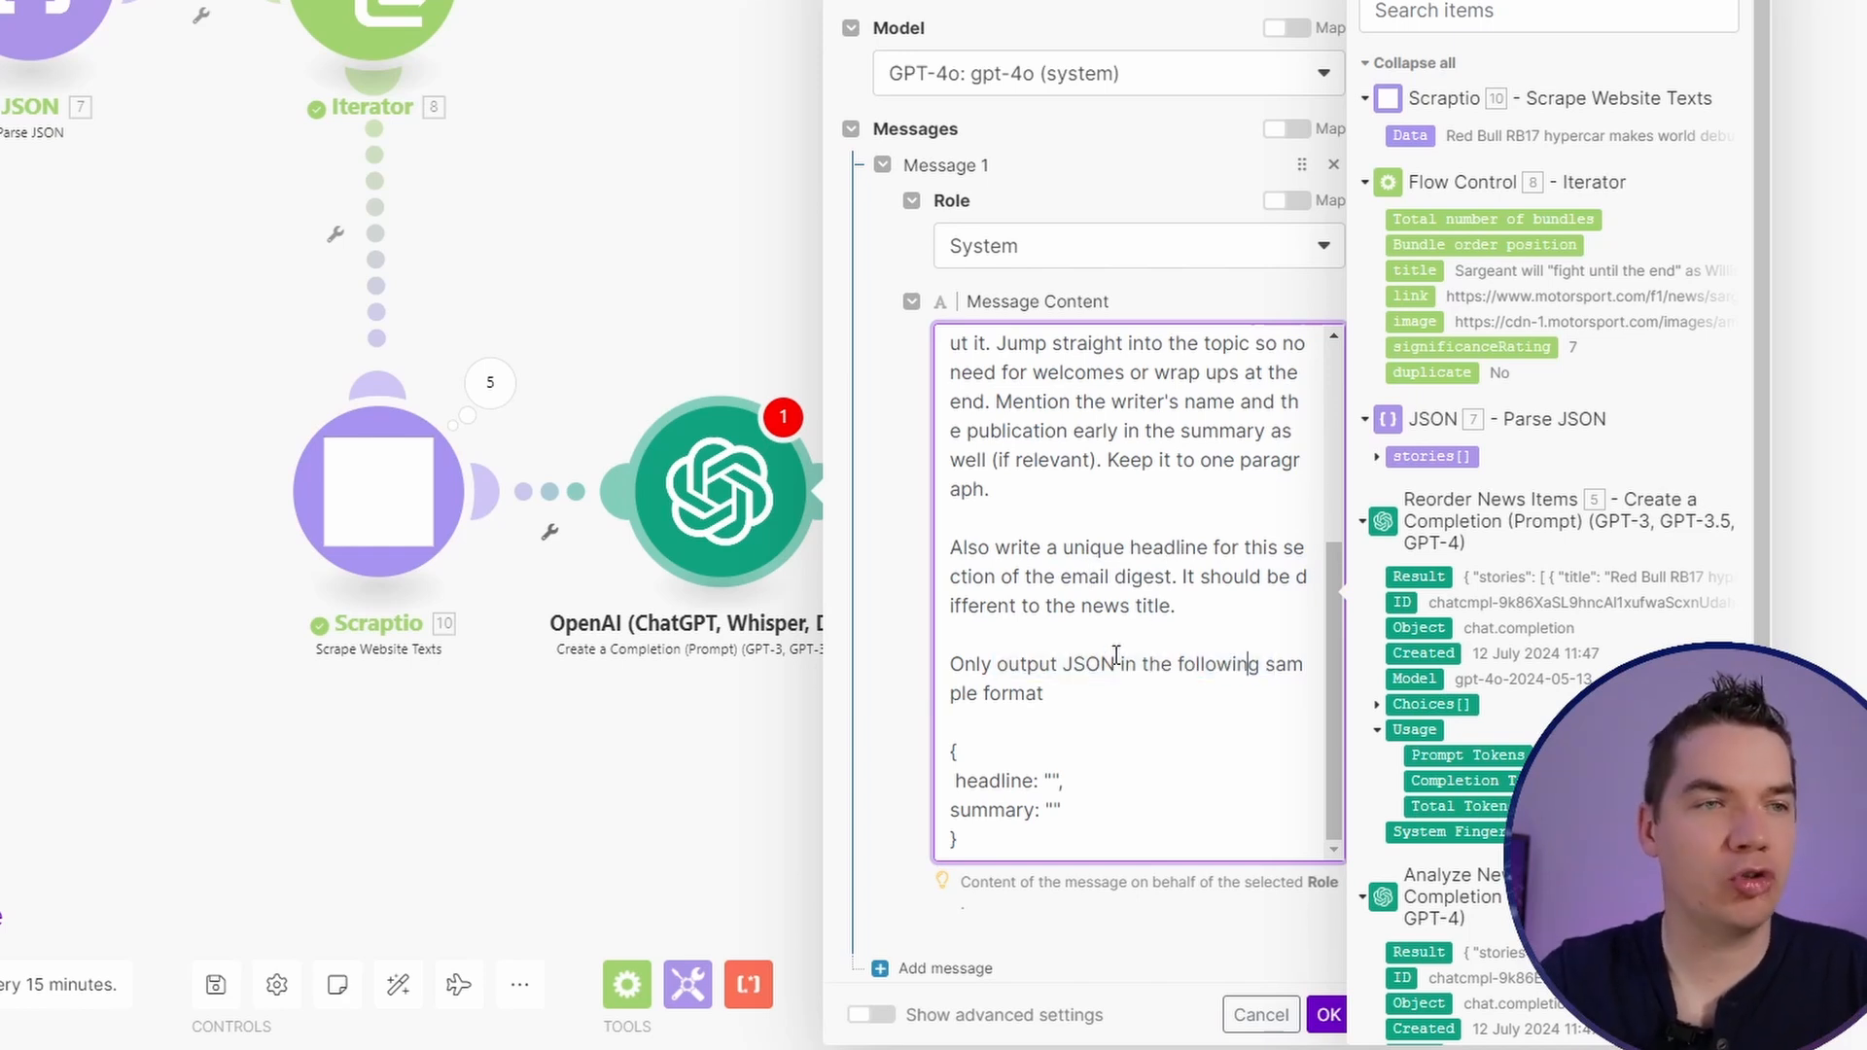
pyautogui.doubleClick(995, 782)
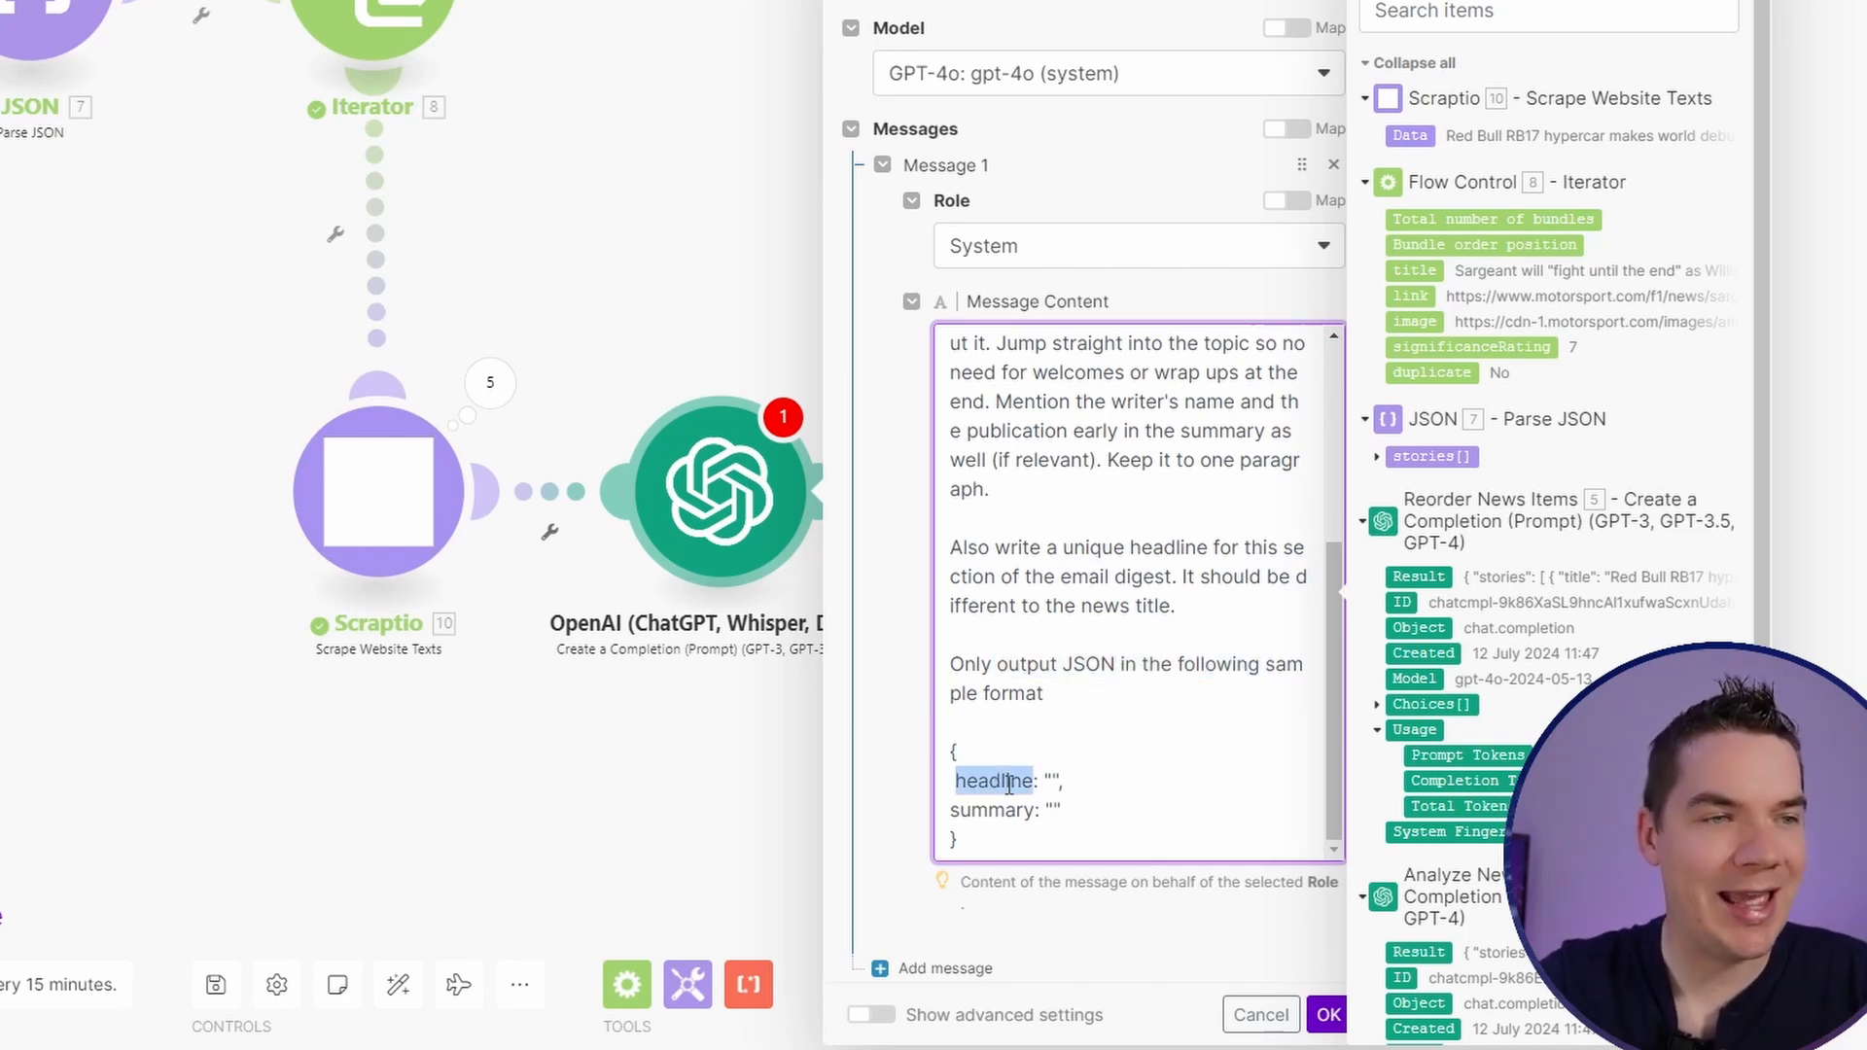
pyautogui.doubleClick(1018, 807)
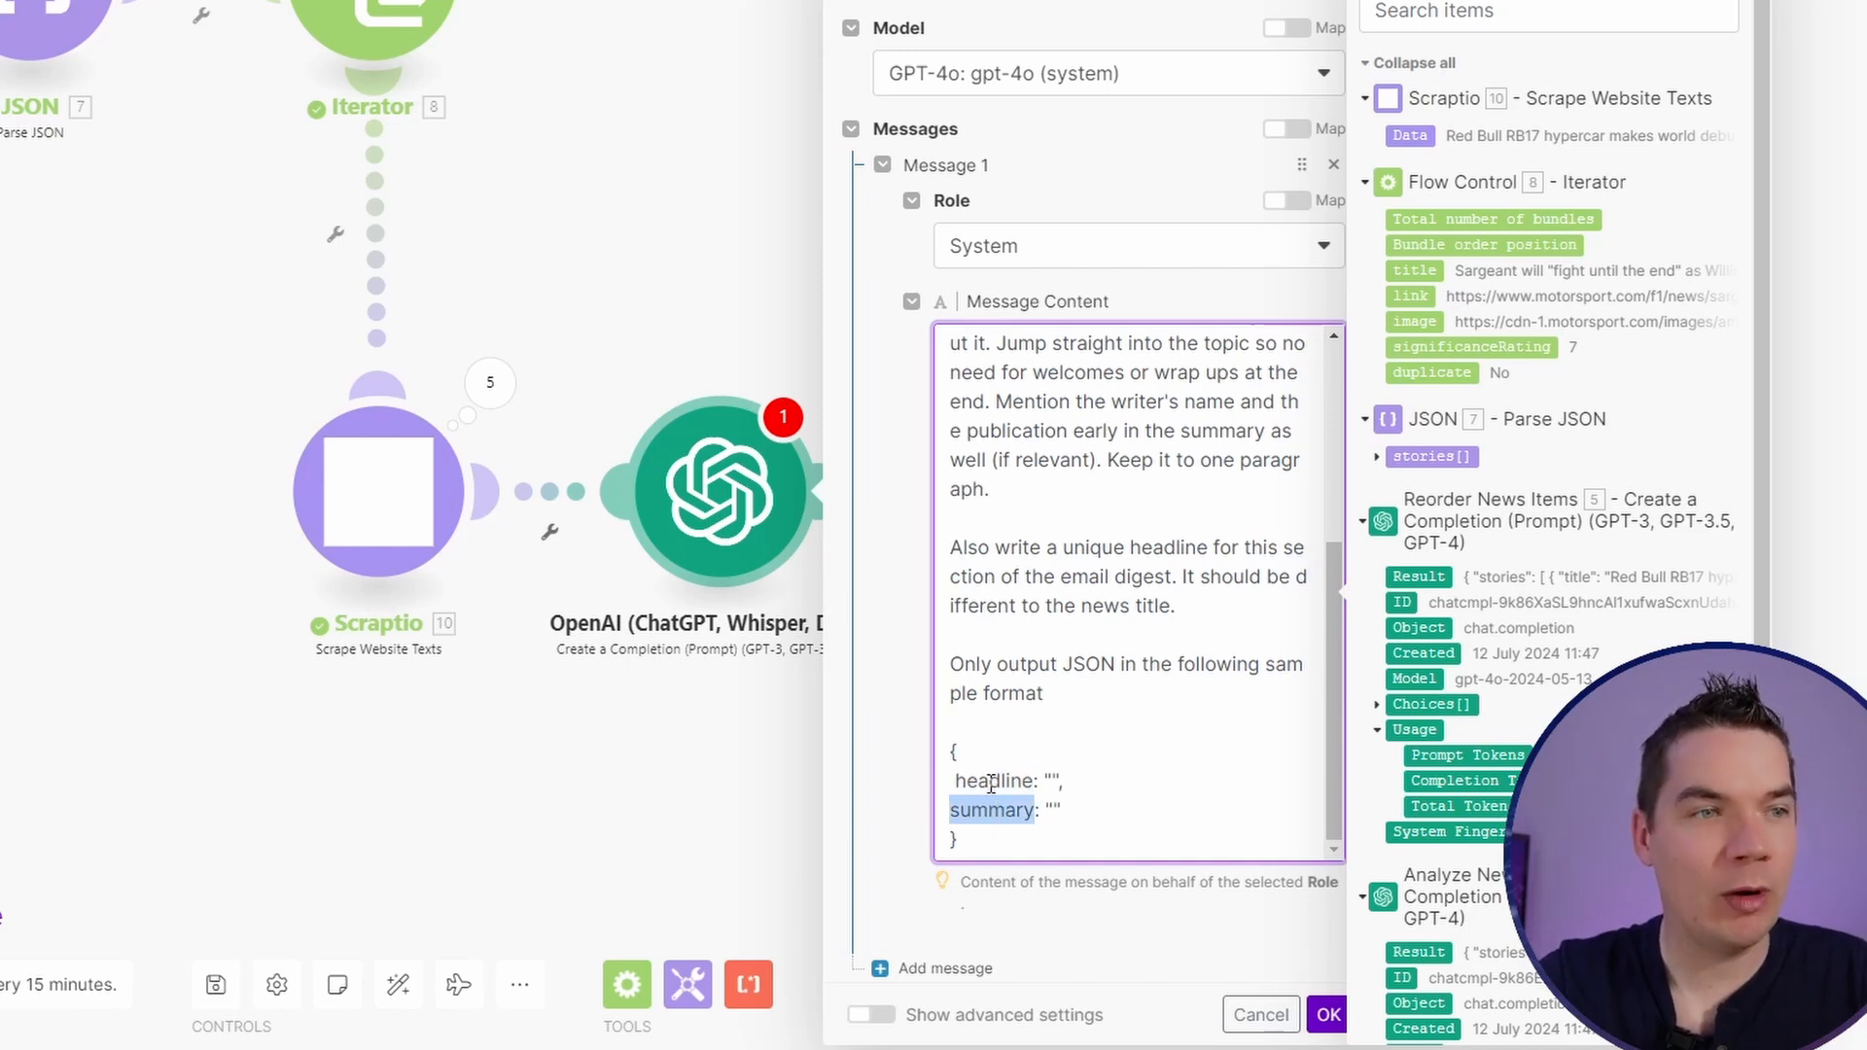
pyautogui.doubleClick(991, 784)
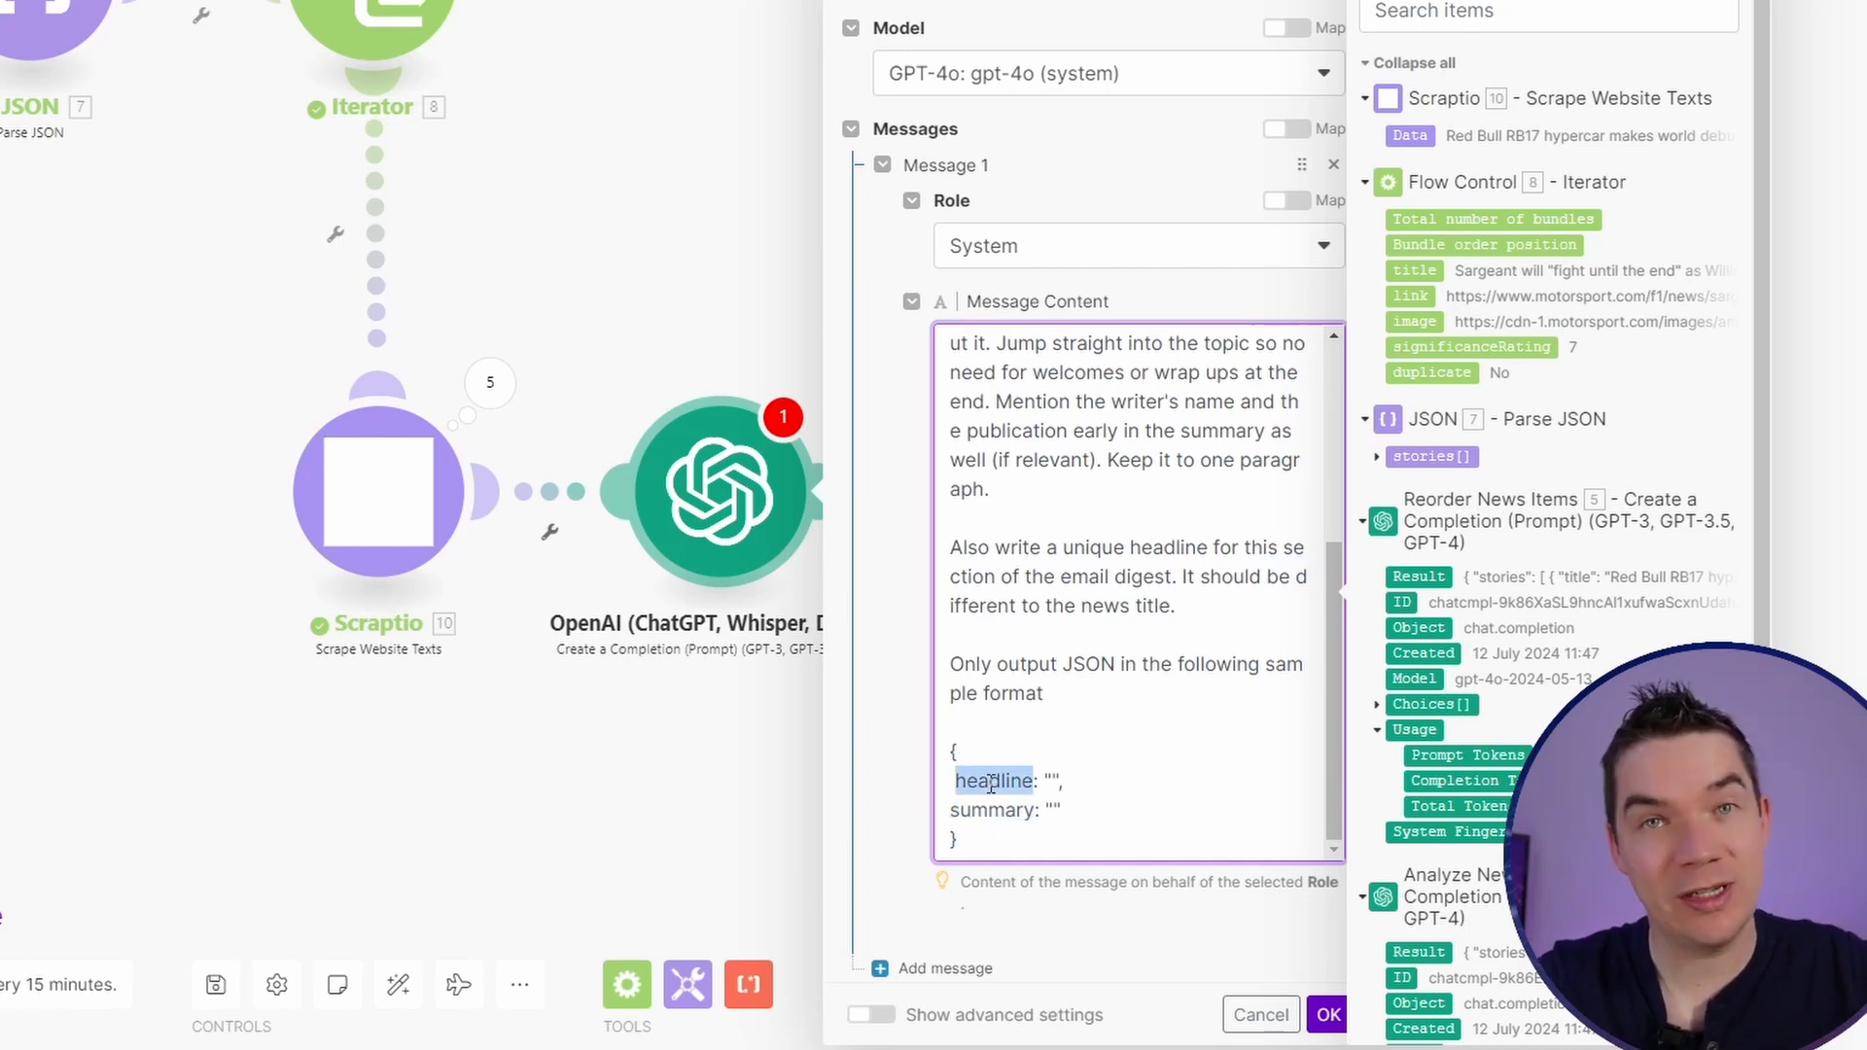
pyautogui.click(994, 810)
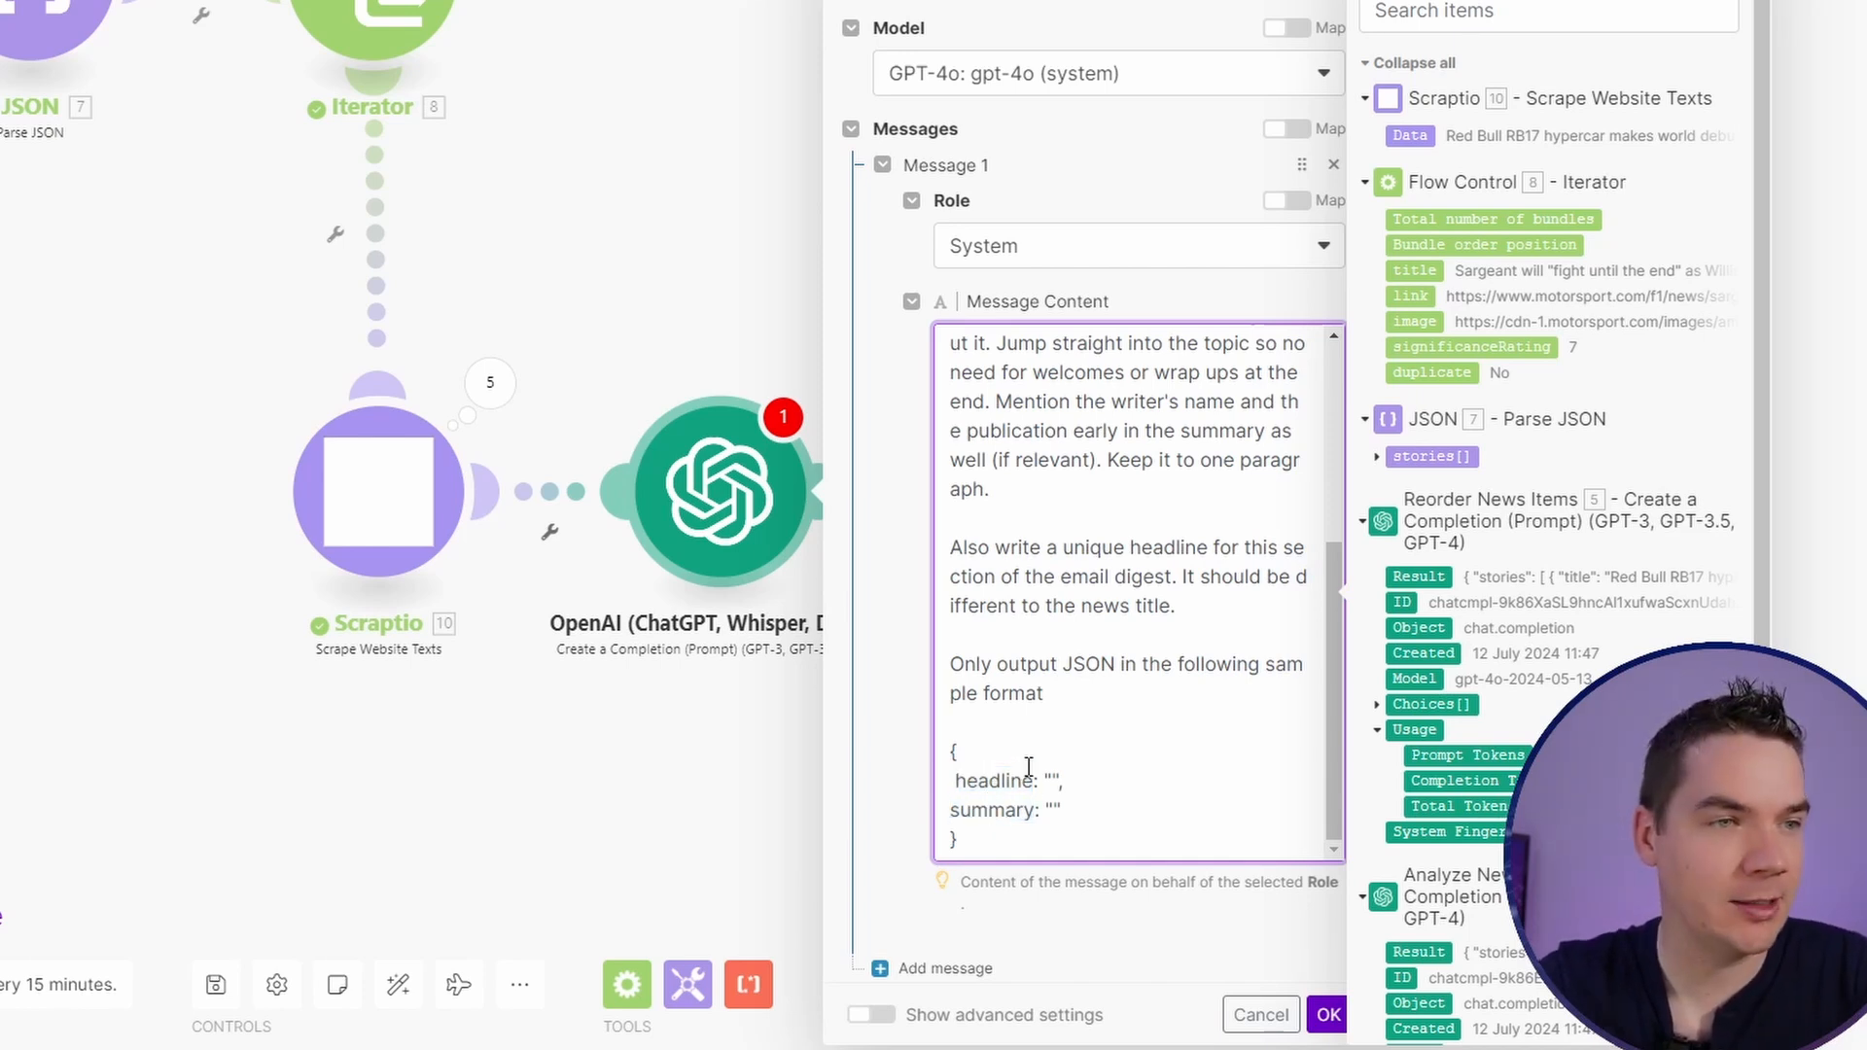
# Step: Add a second message with the User role and map Scraptio's Data as its content
pyautogui.scroll(-1, 1075, 586)
pyautogui.scroll(-1, 1102, 564)
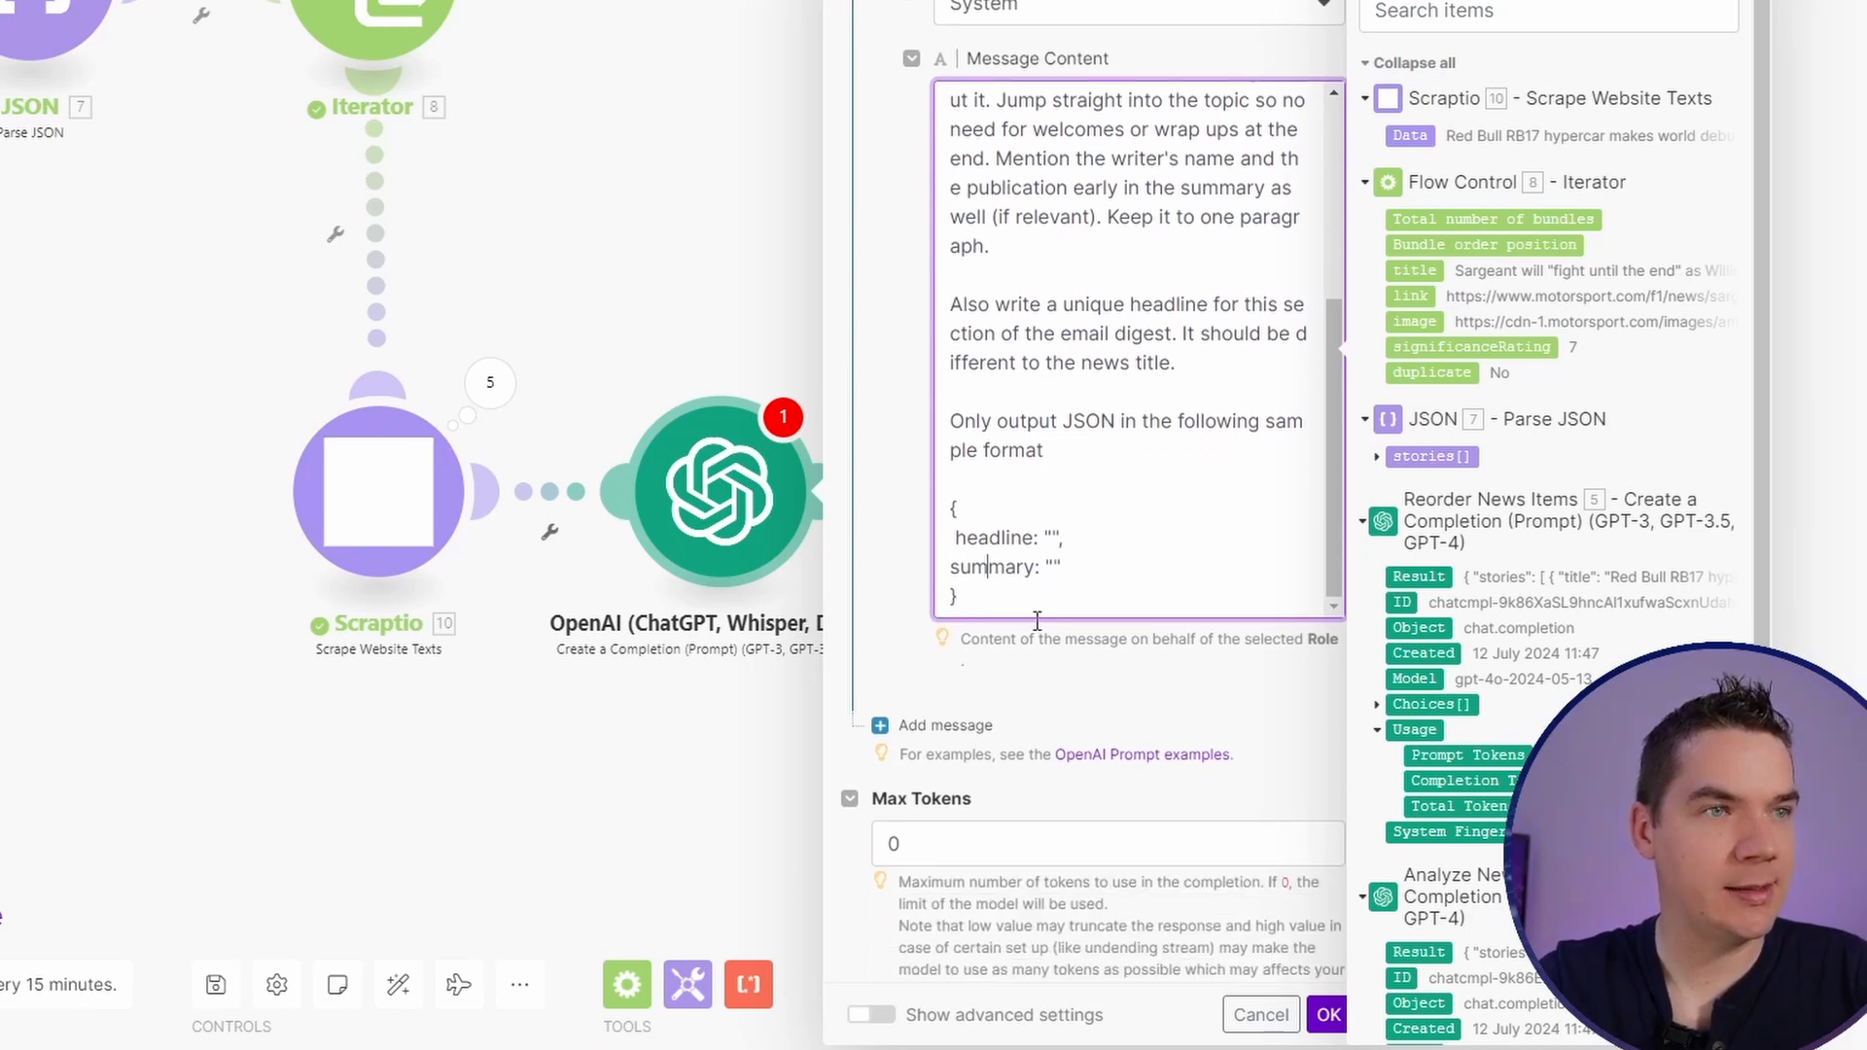
pyautogui.click(982, 724)
pyautogui.click(1063, 685)
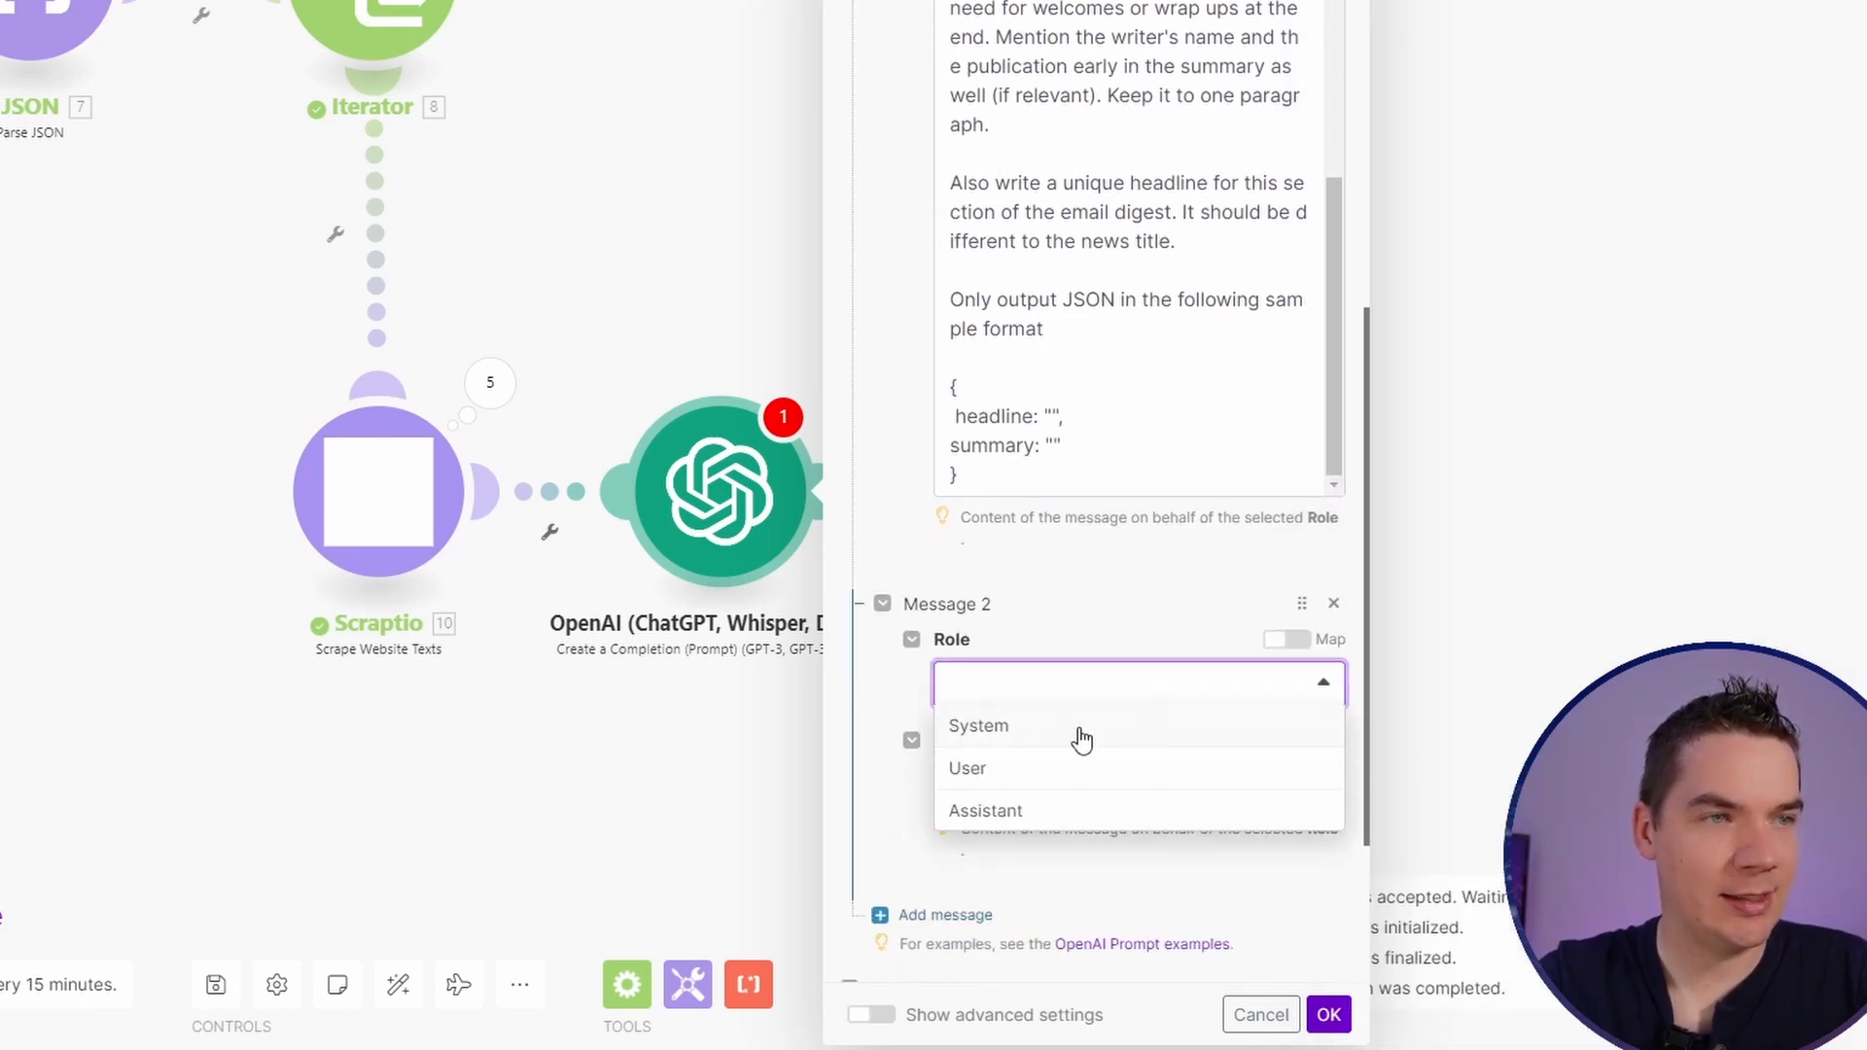
pyautogui.click(1025, 770)
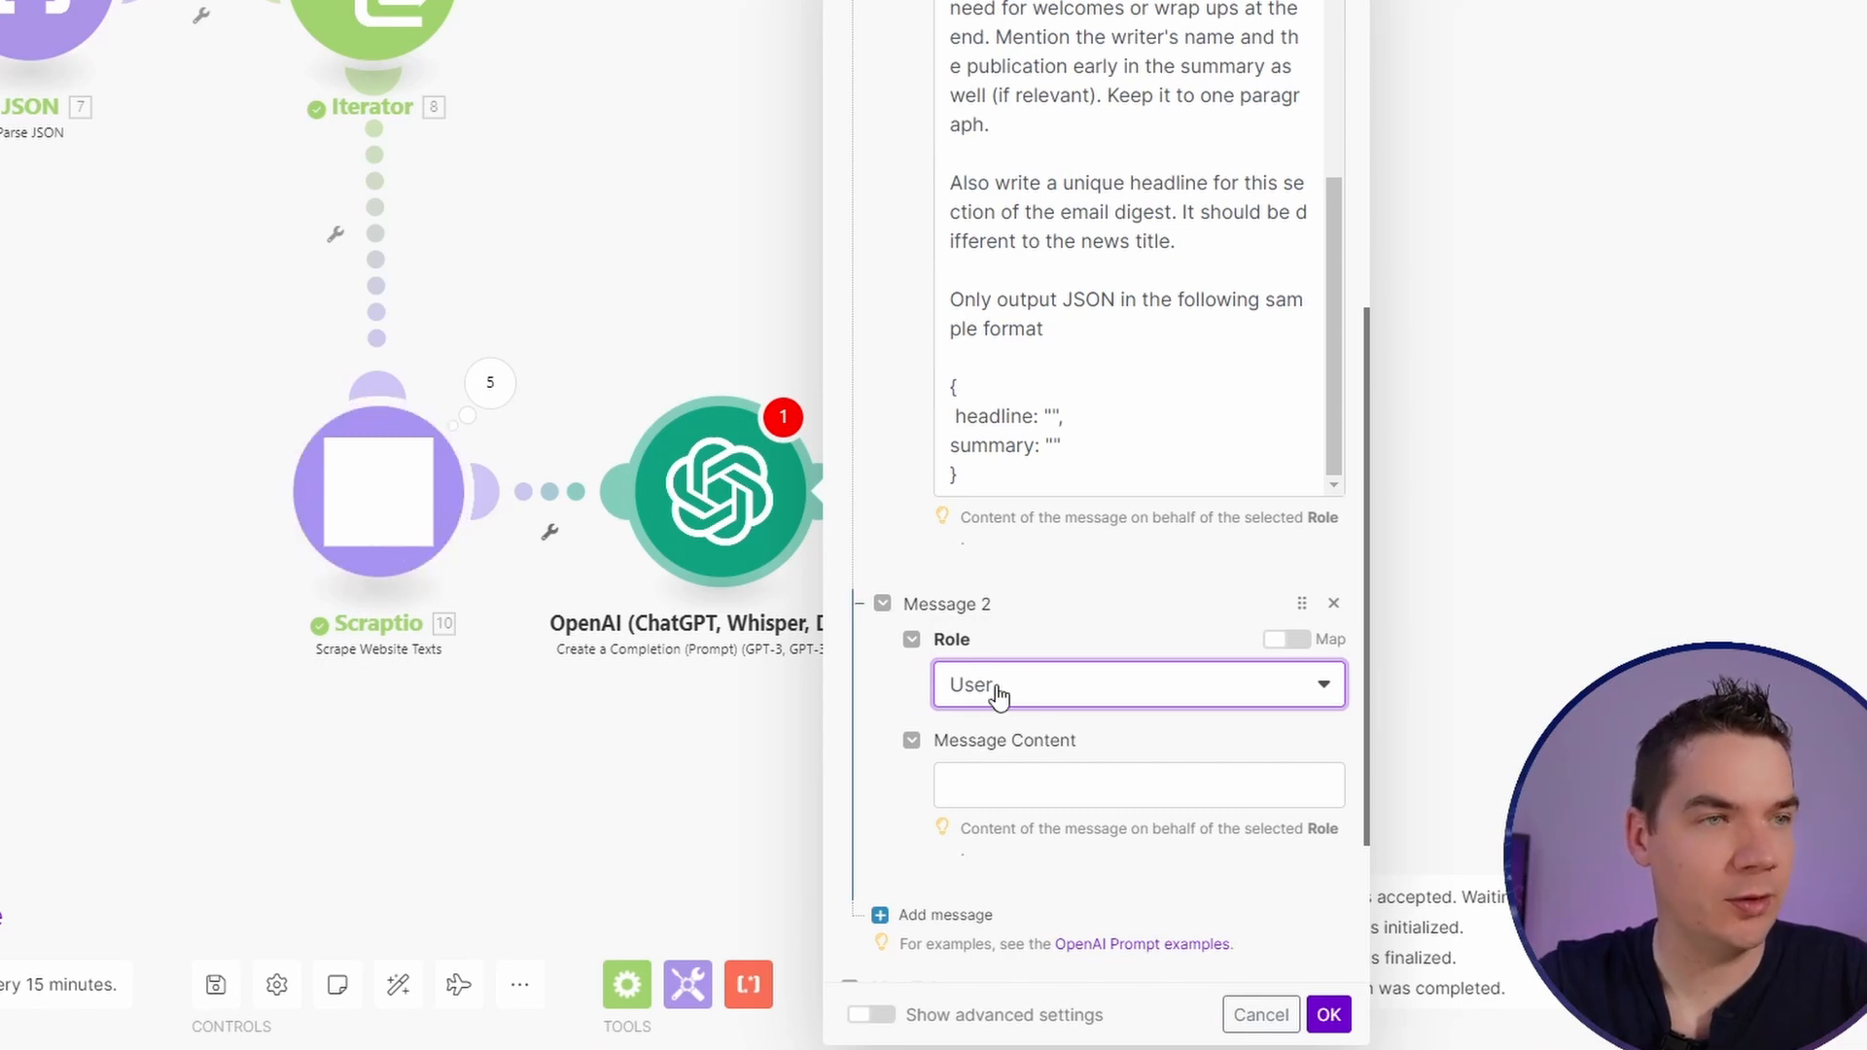
pyautogui.click(1008, 783)
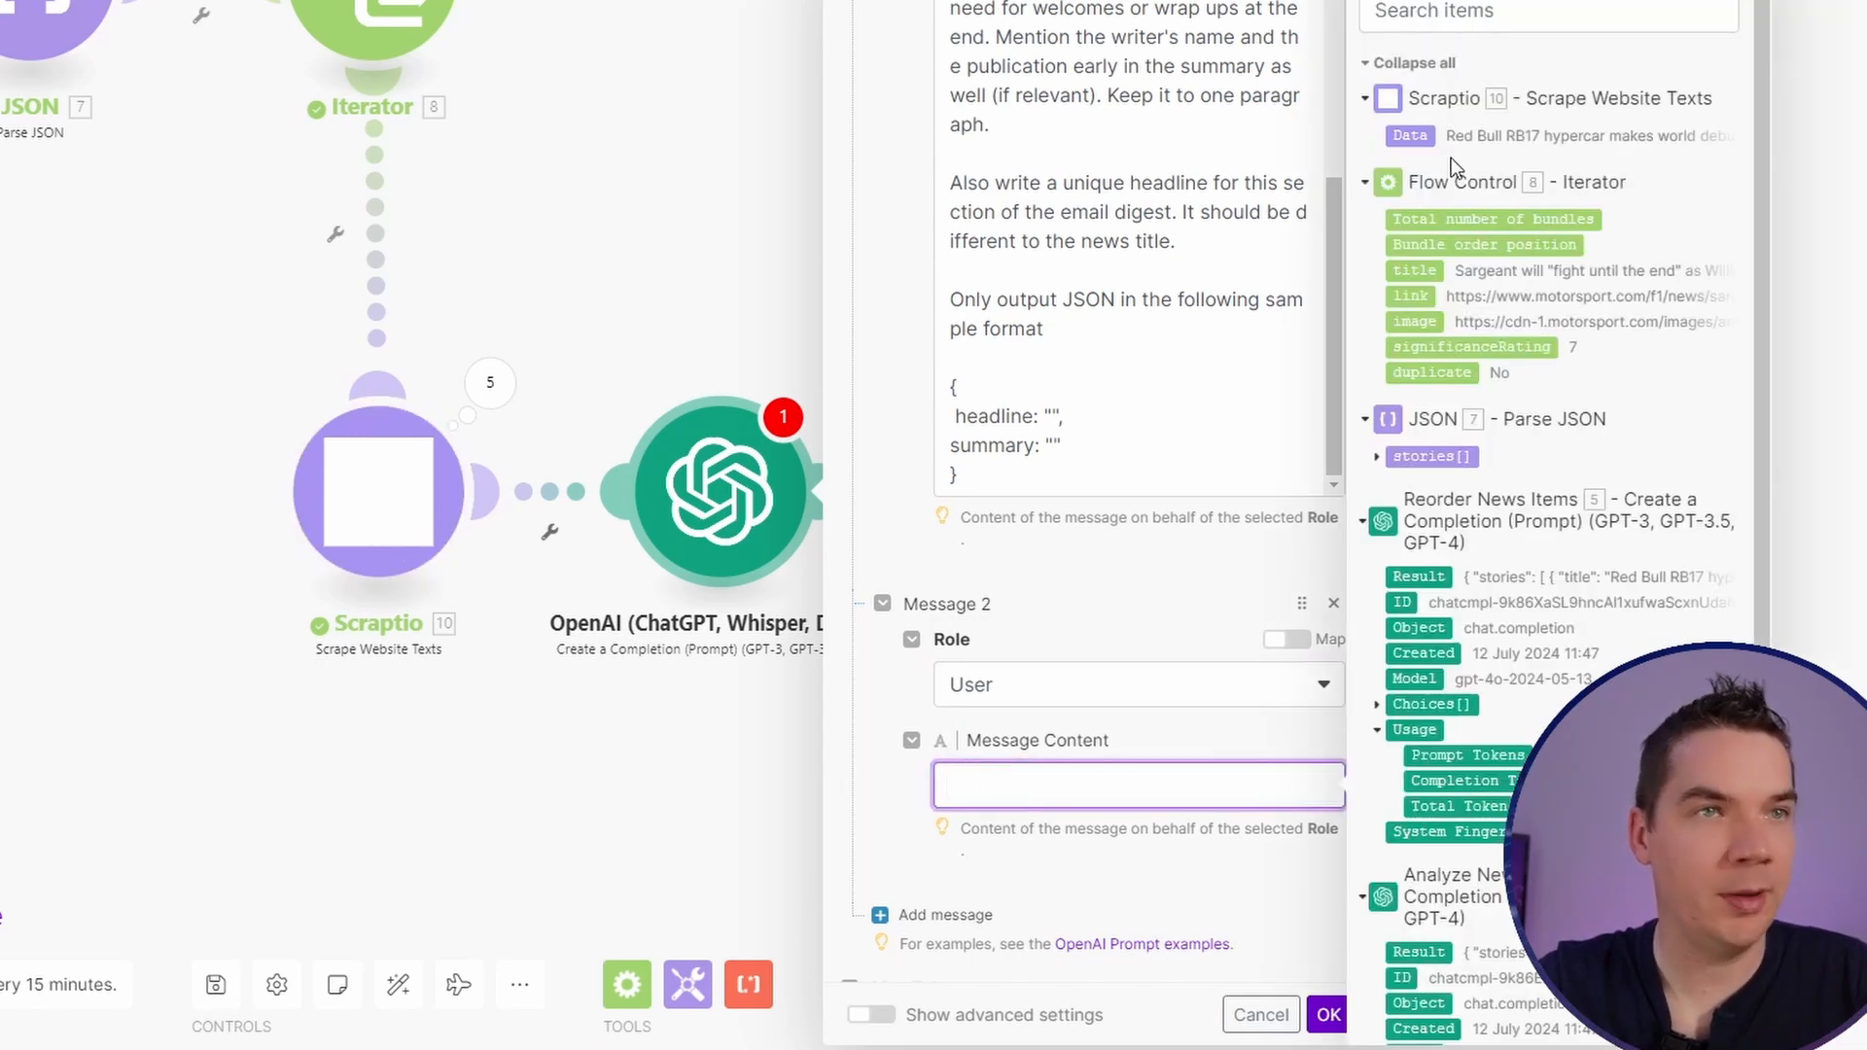
pyautogui.click(1410, 135)
# Step: Show the advanced settings, set the Response Format to JSON Object and save the OpenAI module
pyautogui.scroll(-3, 1153, 824)
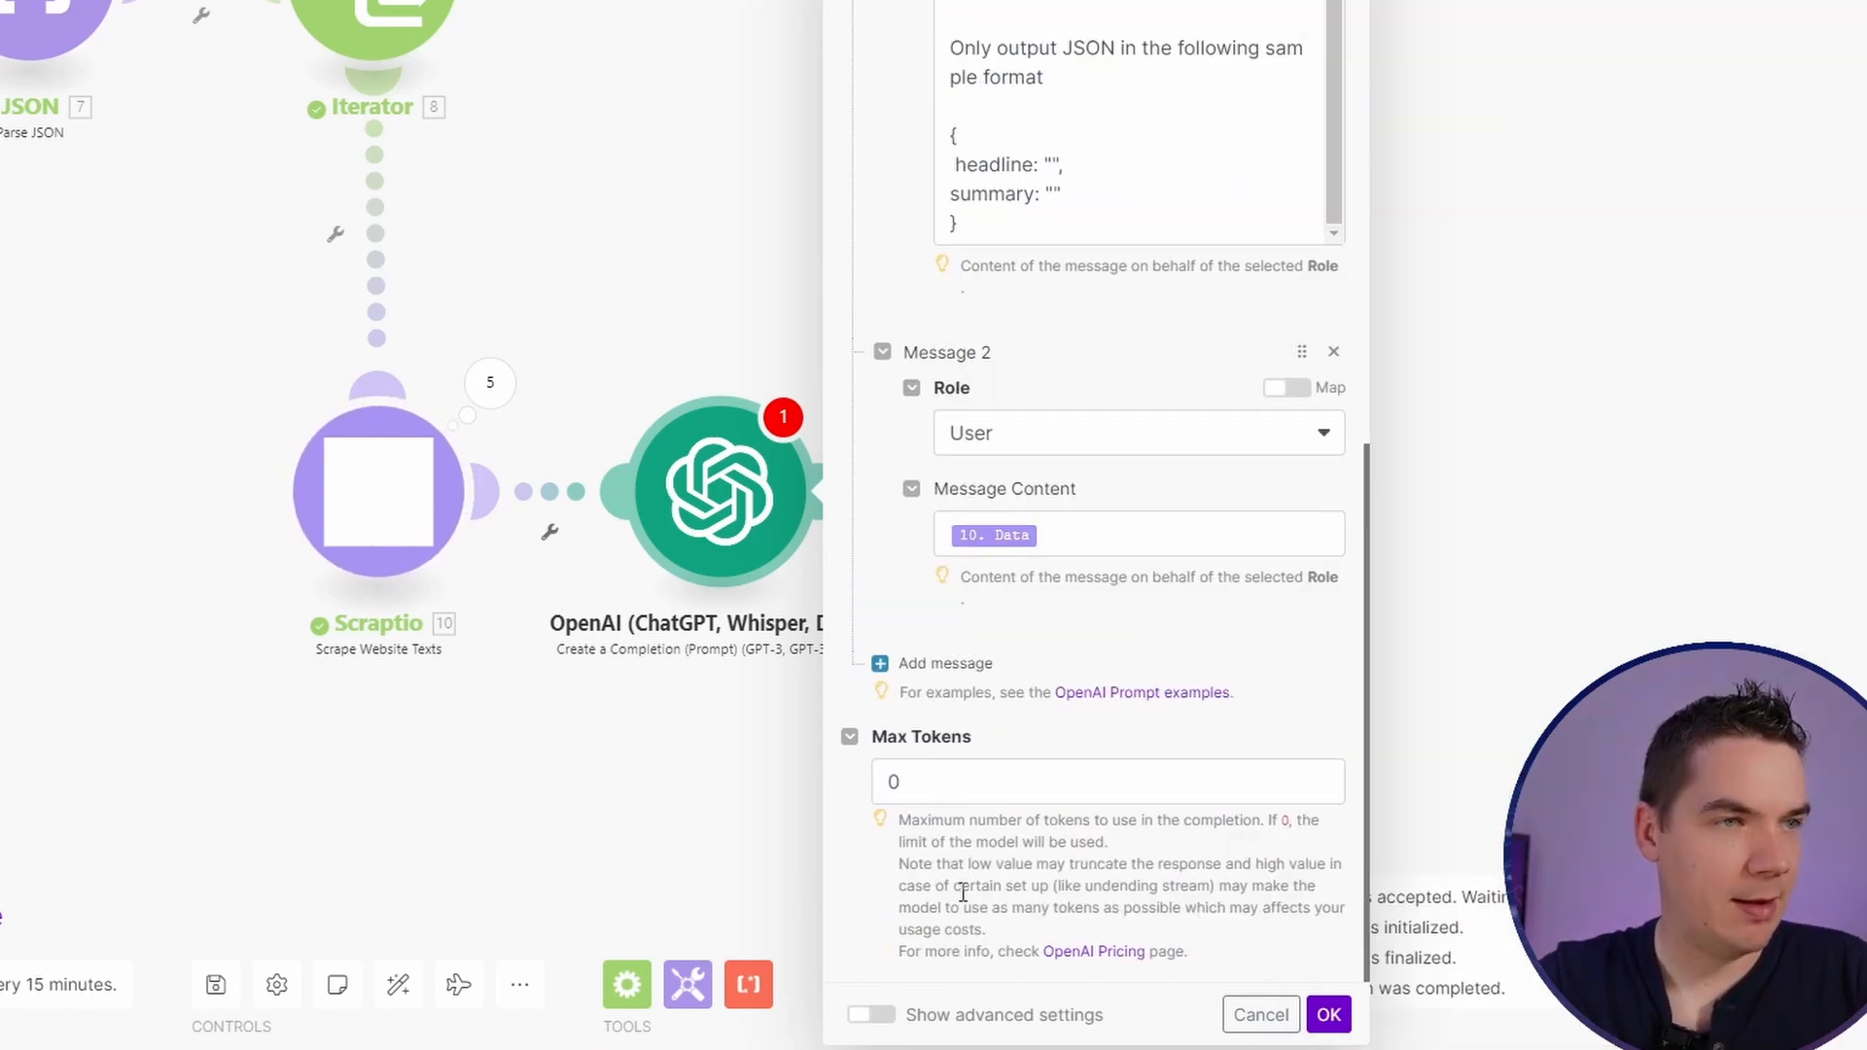
pyautogui.click(917, 1023)
pyautogui.scroll(-15, 953, 826)
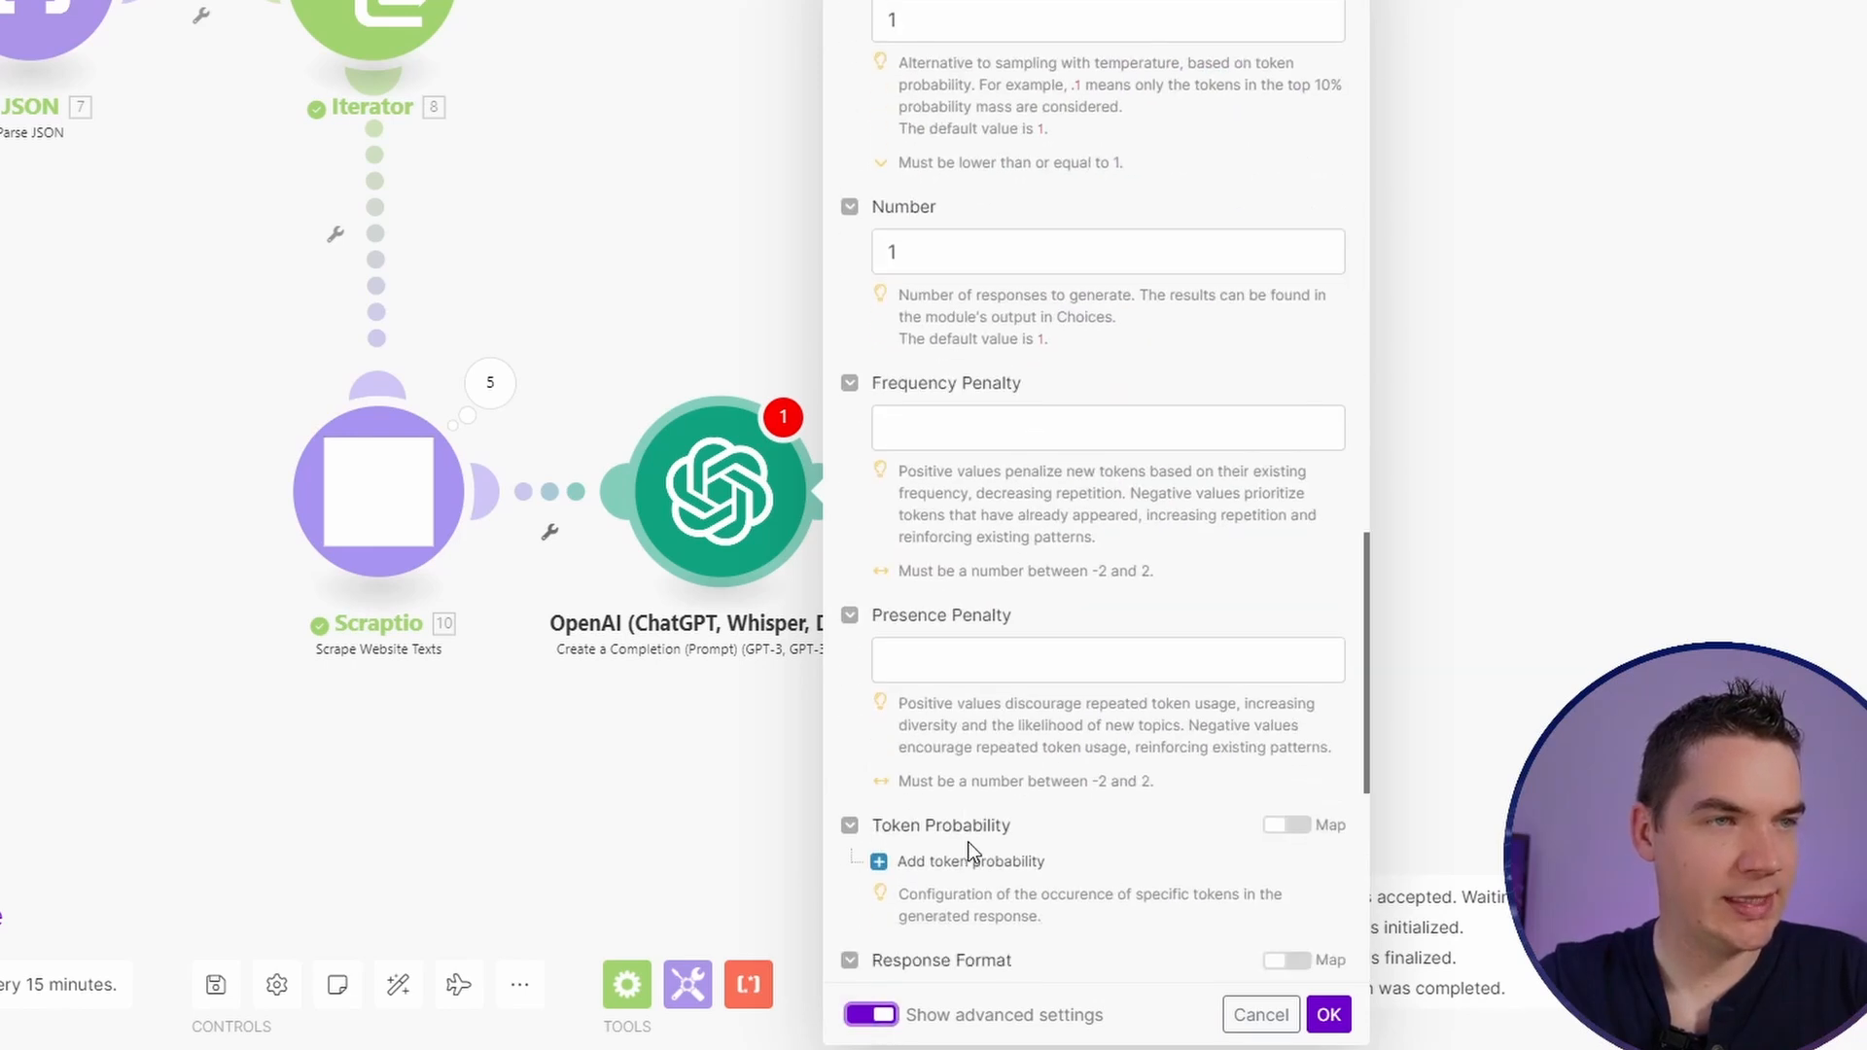
pyautogui.click(1003, 305)
pyautogui.click(941, 413)
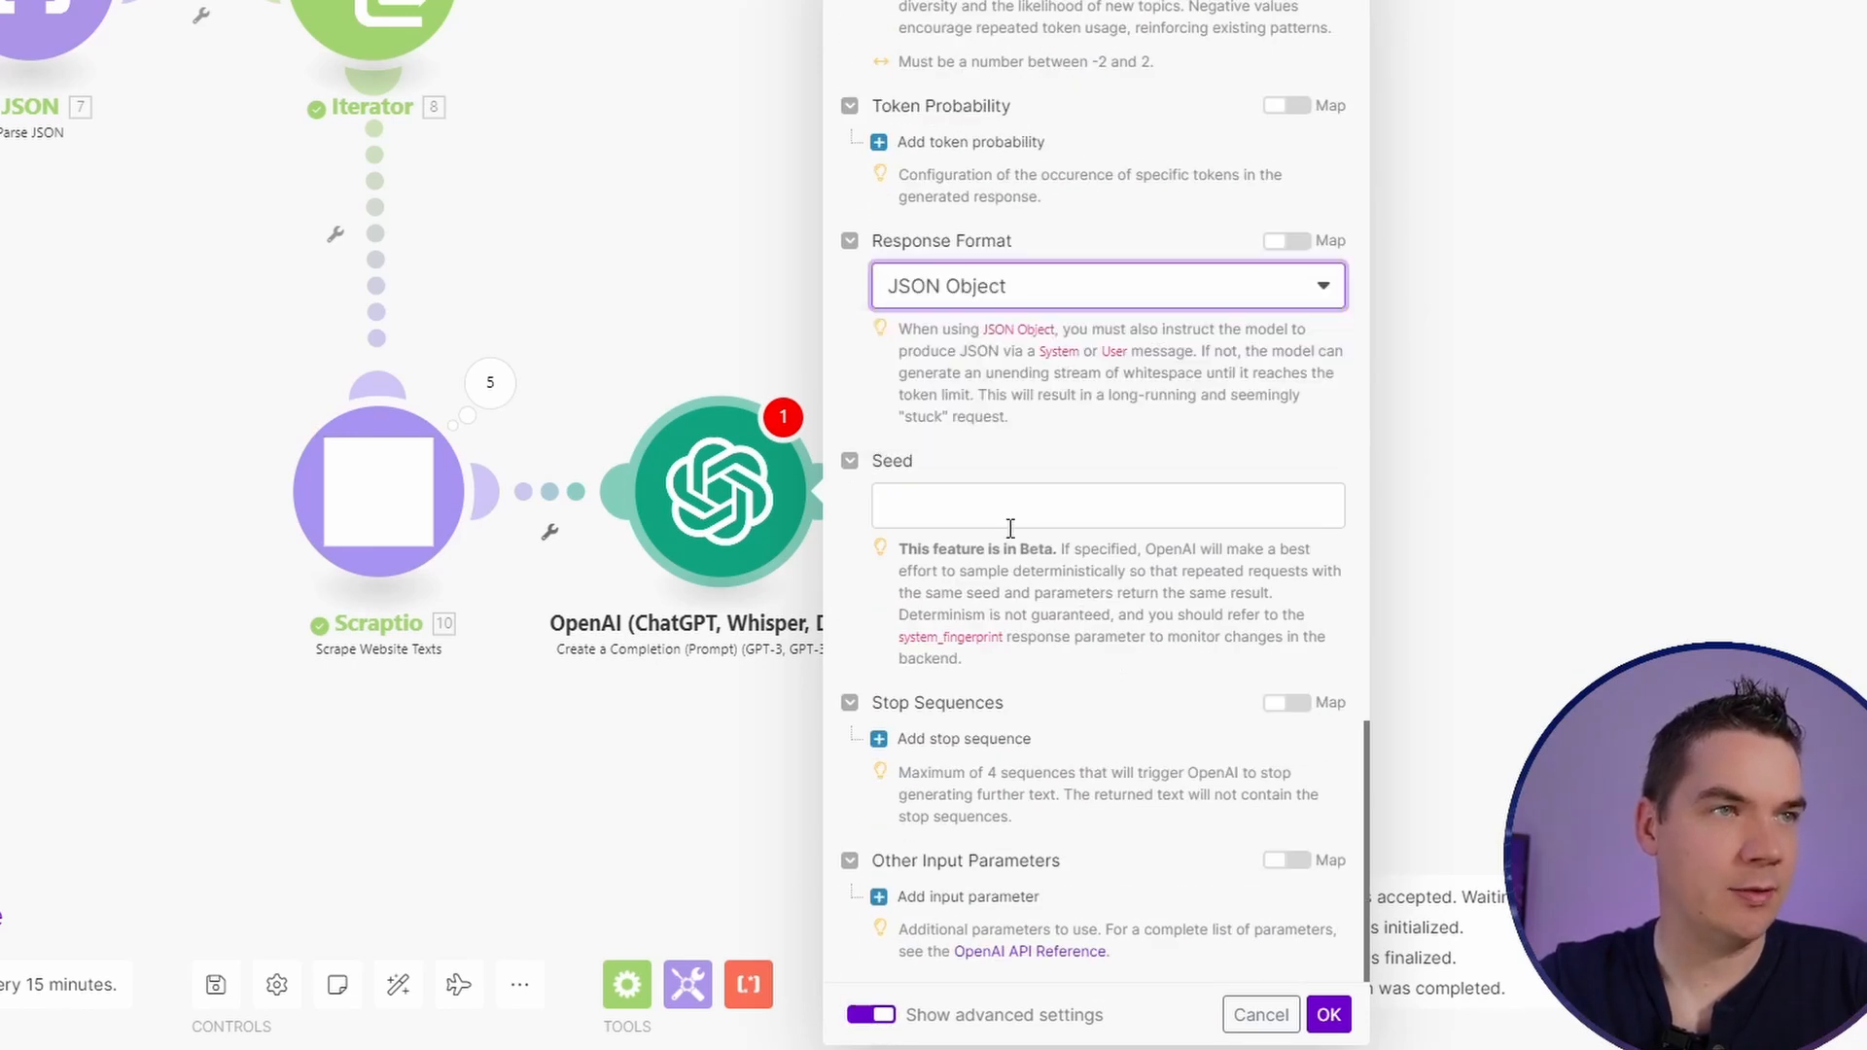
pyautogui.click(1328, 1014)
# Step: Add a JSON Parse JSON module after the new OpenAI module
pyautogui.click(827, 491)
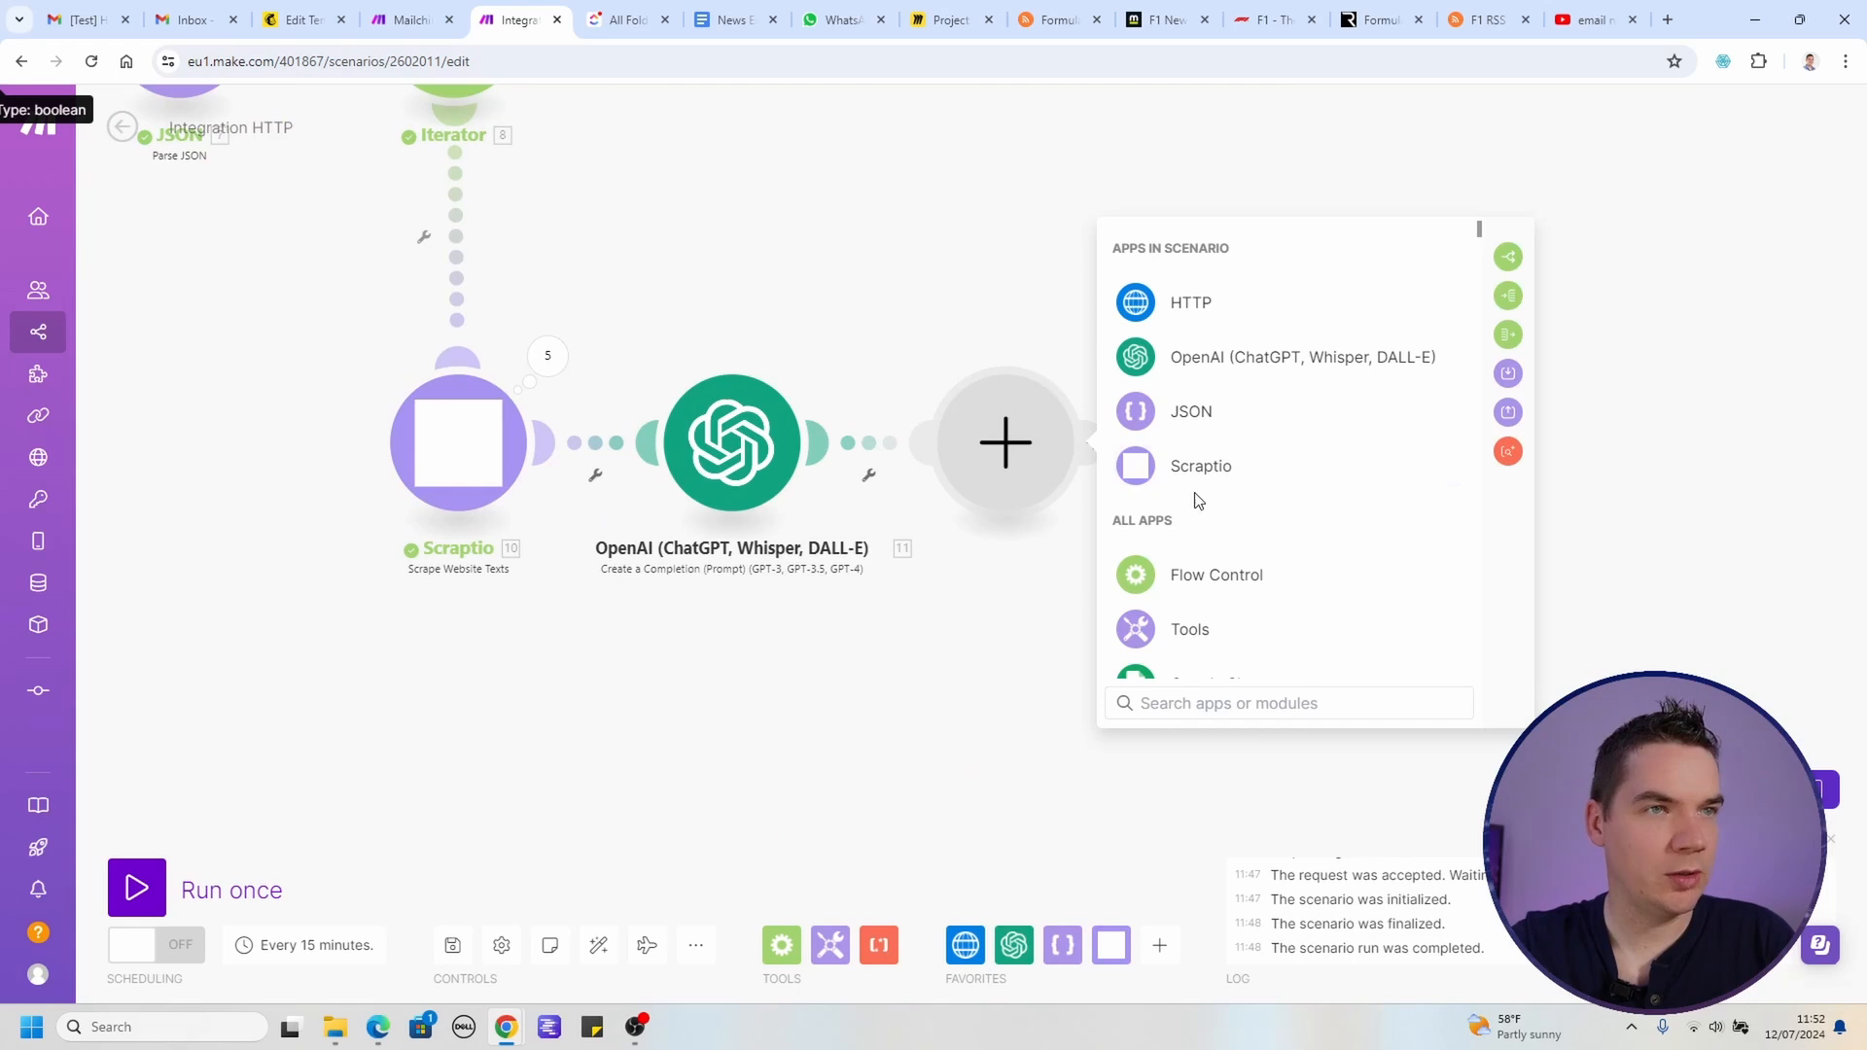
pyautogui.click(1189, 416)
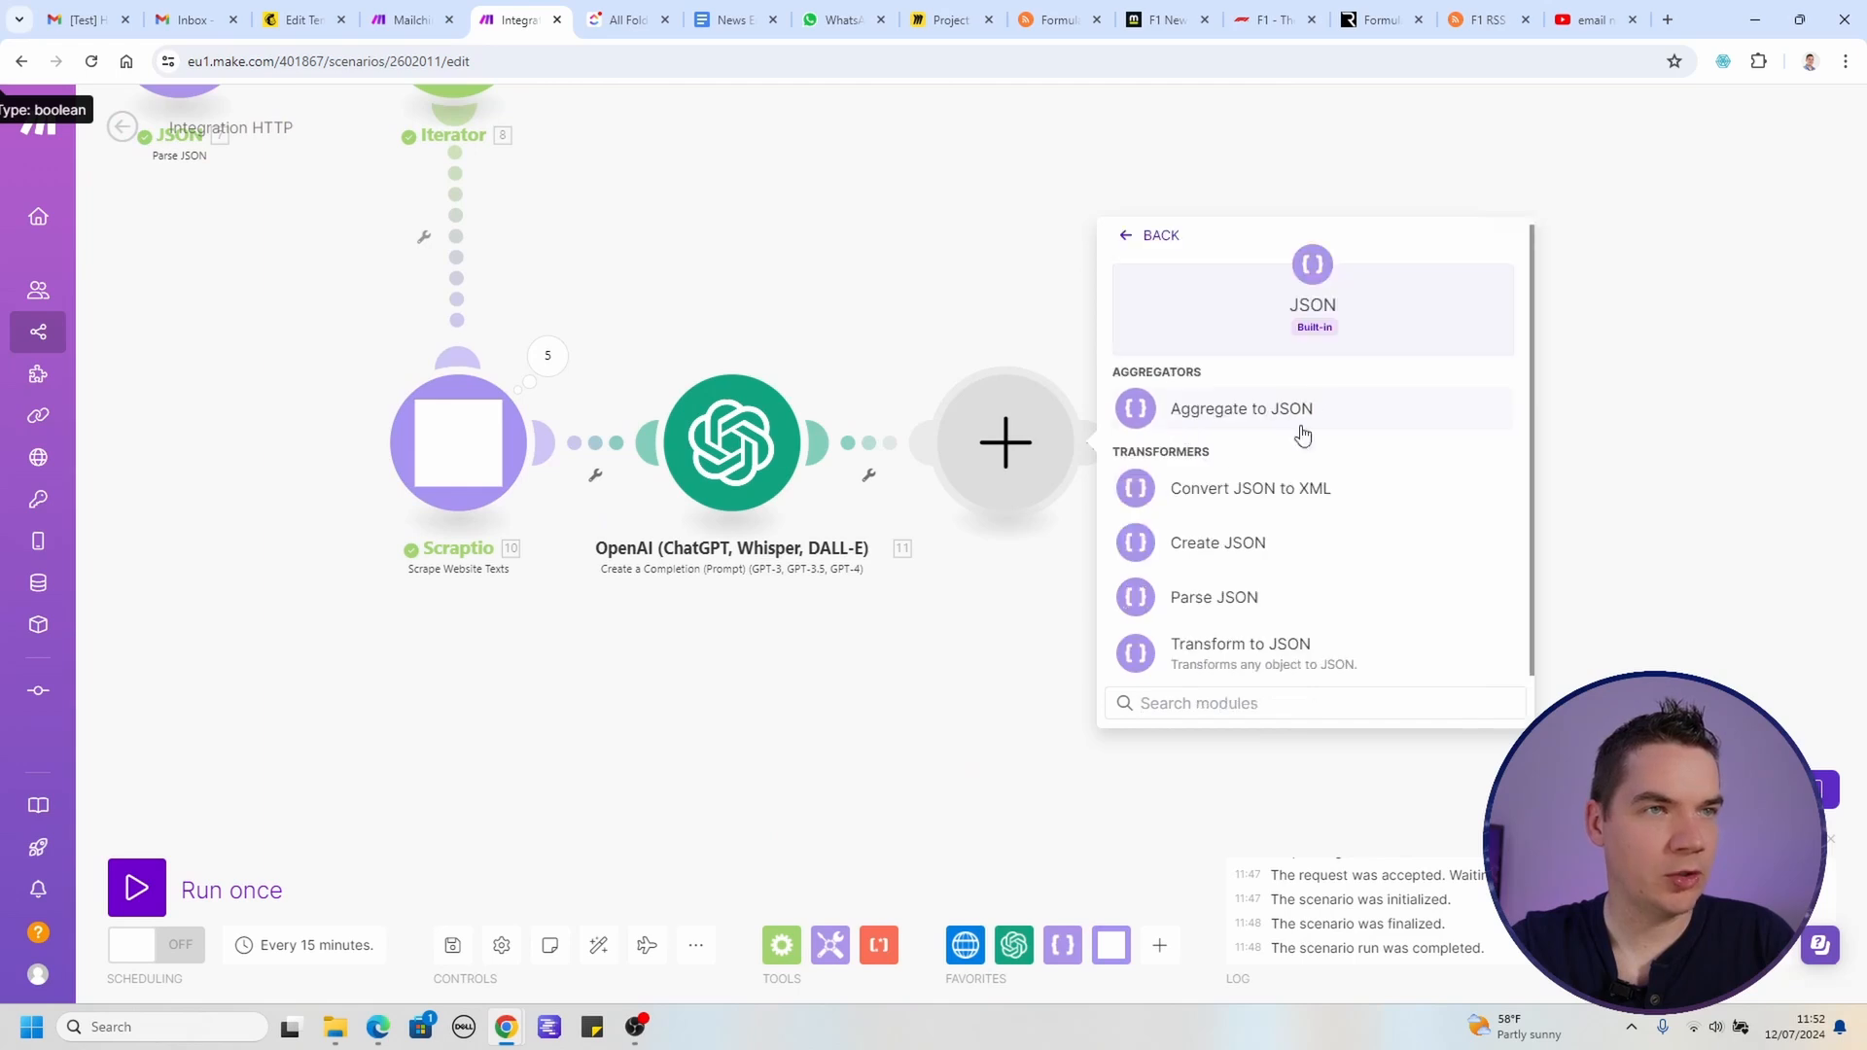
pyautogui.click(1237, 597)
# Step: Rename the OpenAI module after Scraptio as Write Content
pyautogui.rightClick(731, 439)
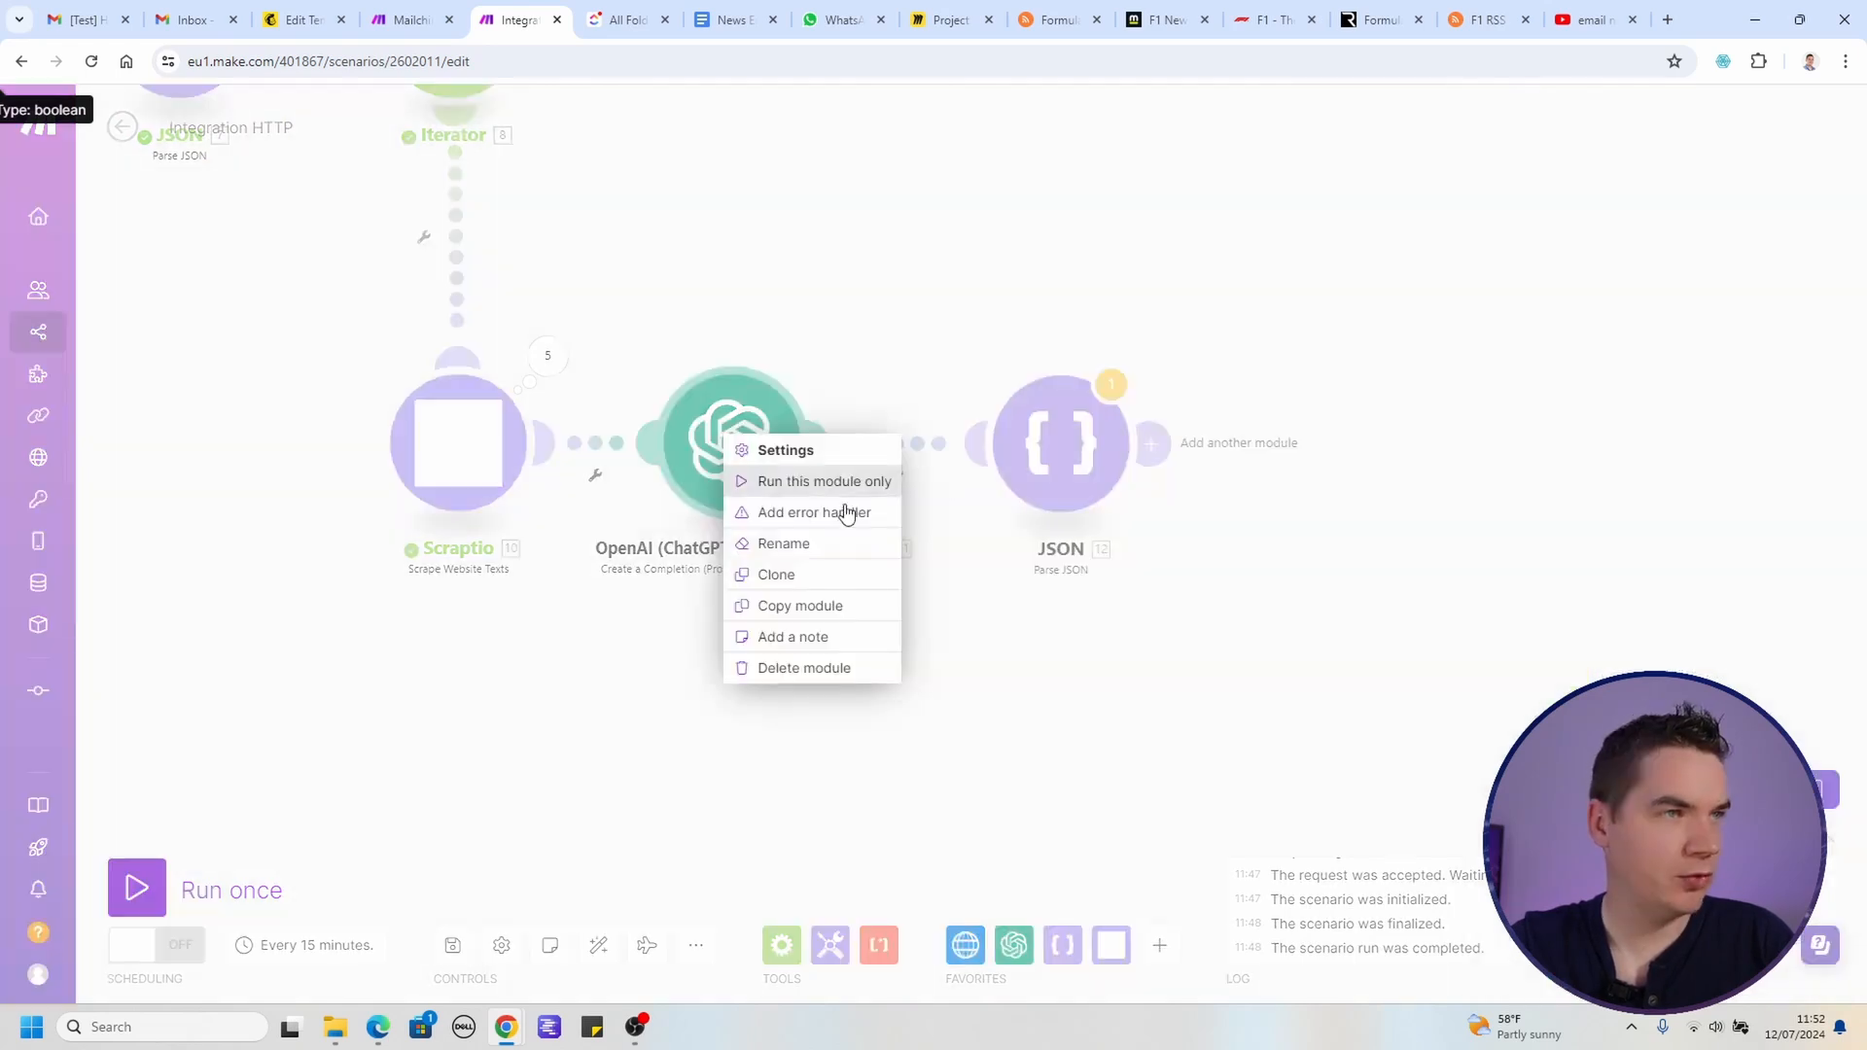
pyautogui.click(806, 542)
pyautogui.write('write Content')
pyautogui.press('Return')
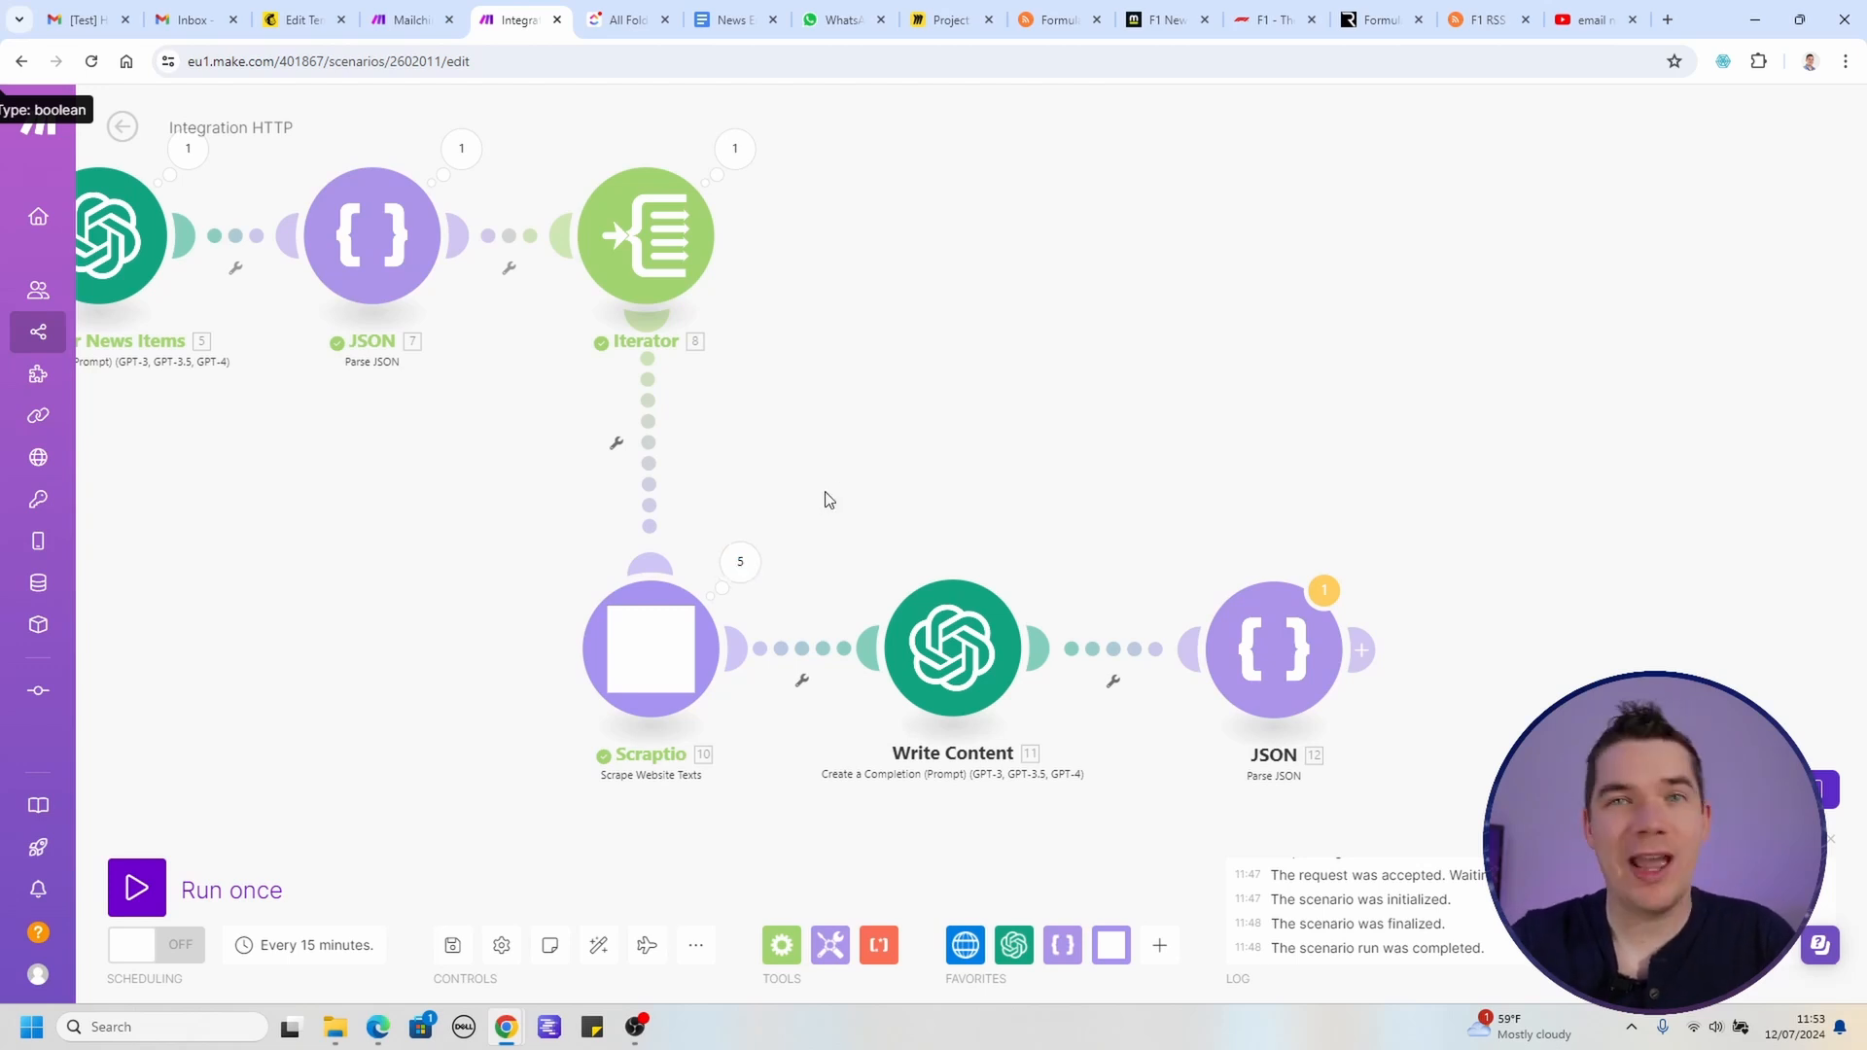
# Step: Change the Reorder News Items prompt to output only the top 2 stories and save the module
pyautogui.moveTo(517, 538); pyautogui.dragTo(921, 583)
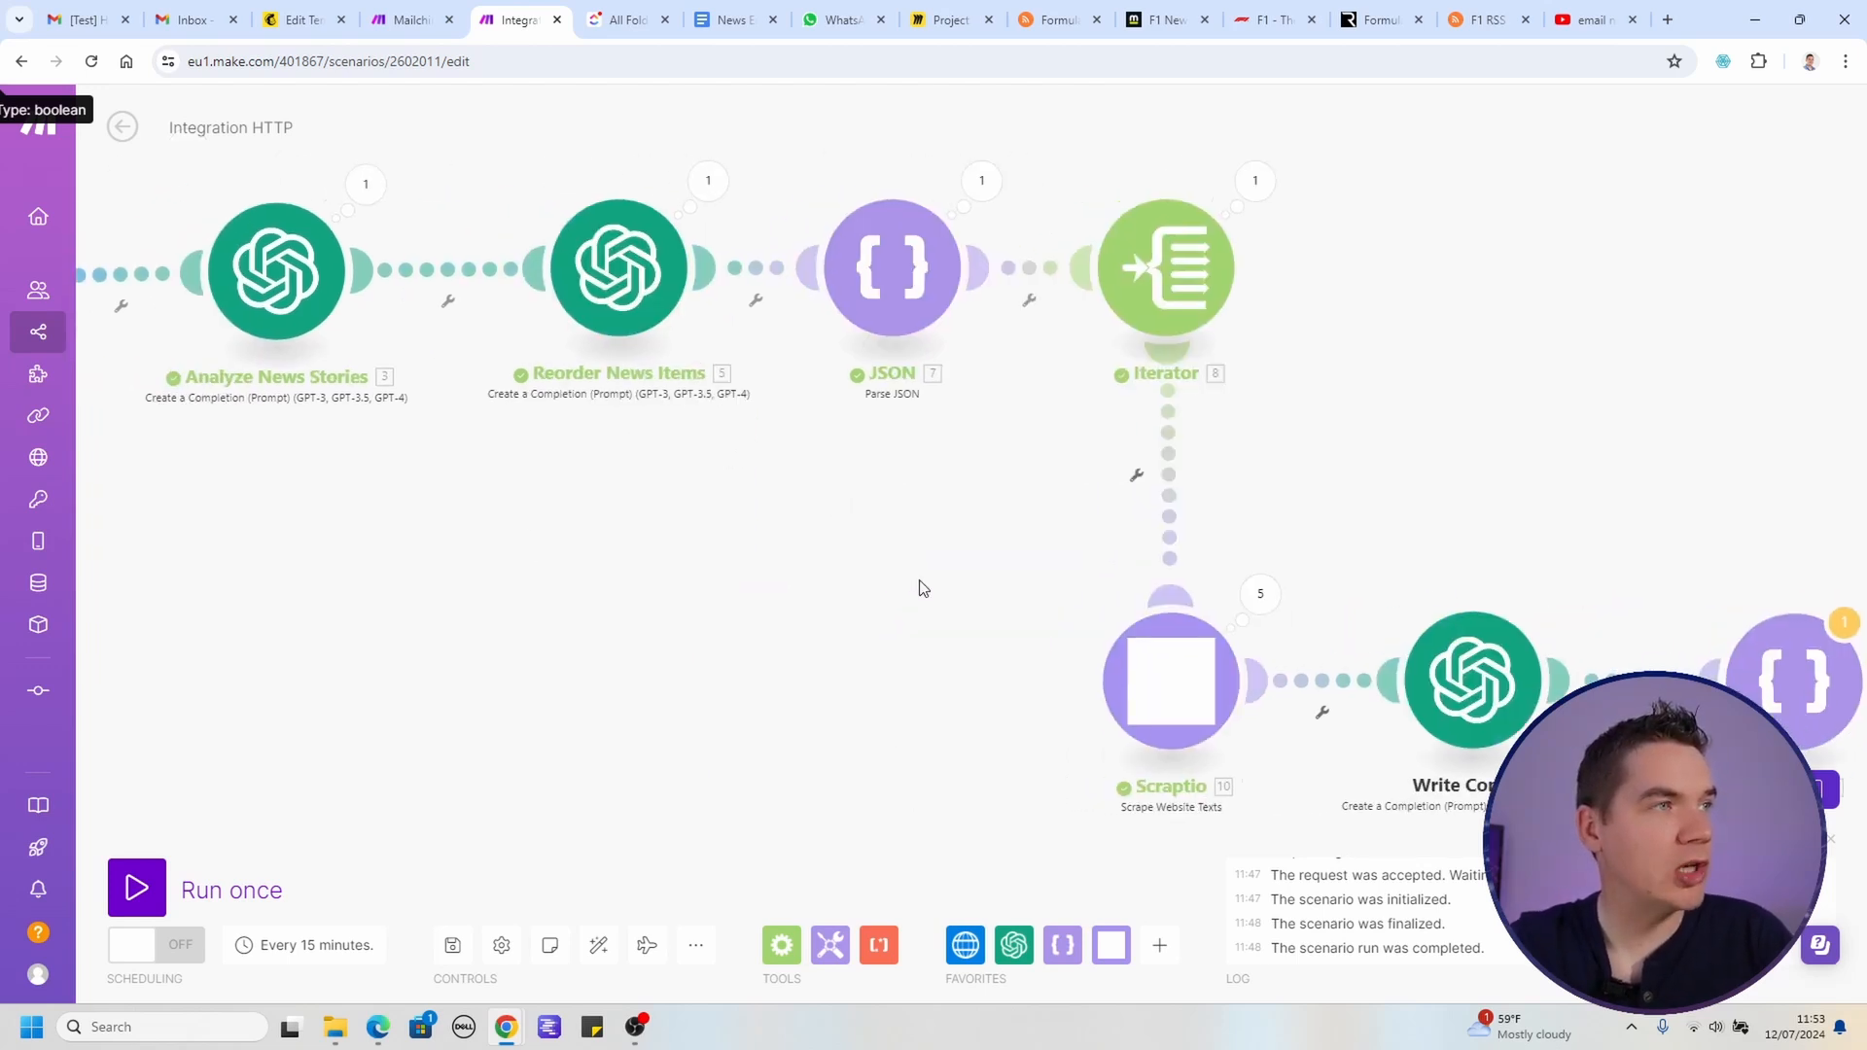
pyautogui.moveTo(764, 533); pyautogui.dragTo(816, 611)
pyautogui.click(700, 355)
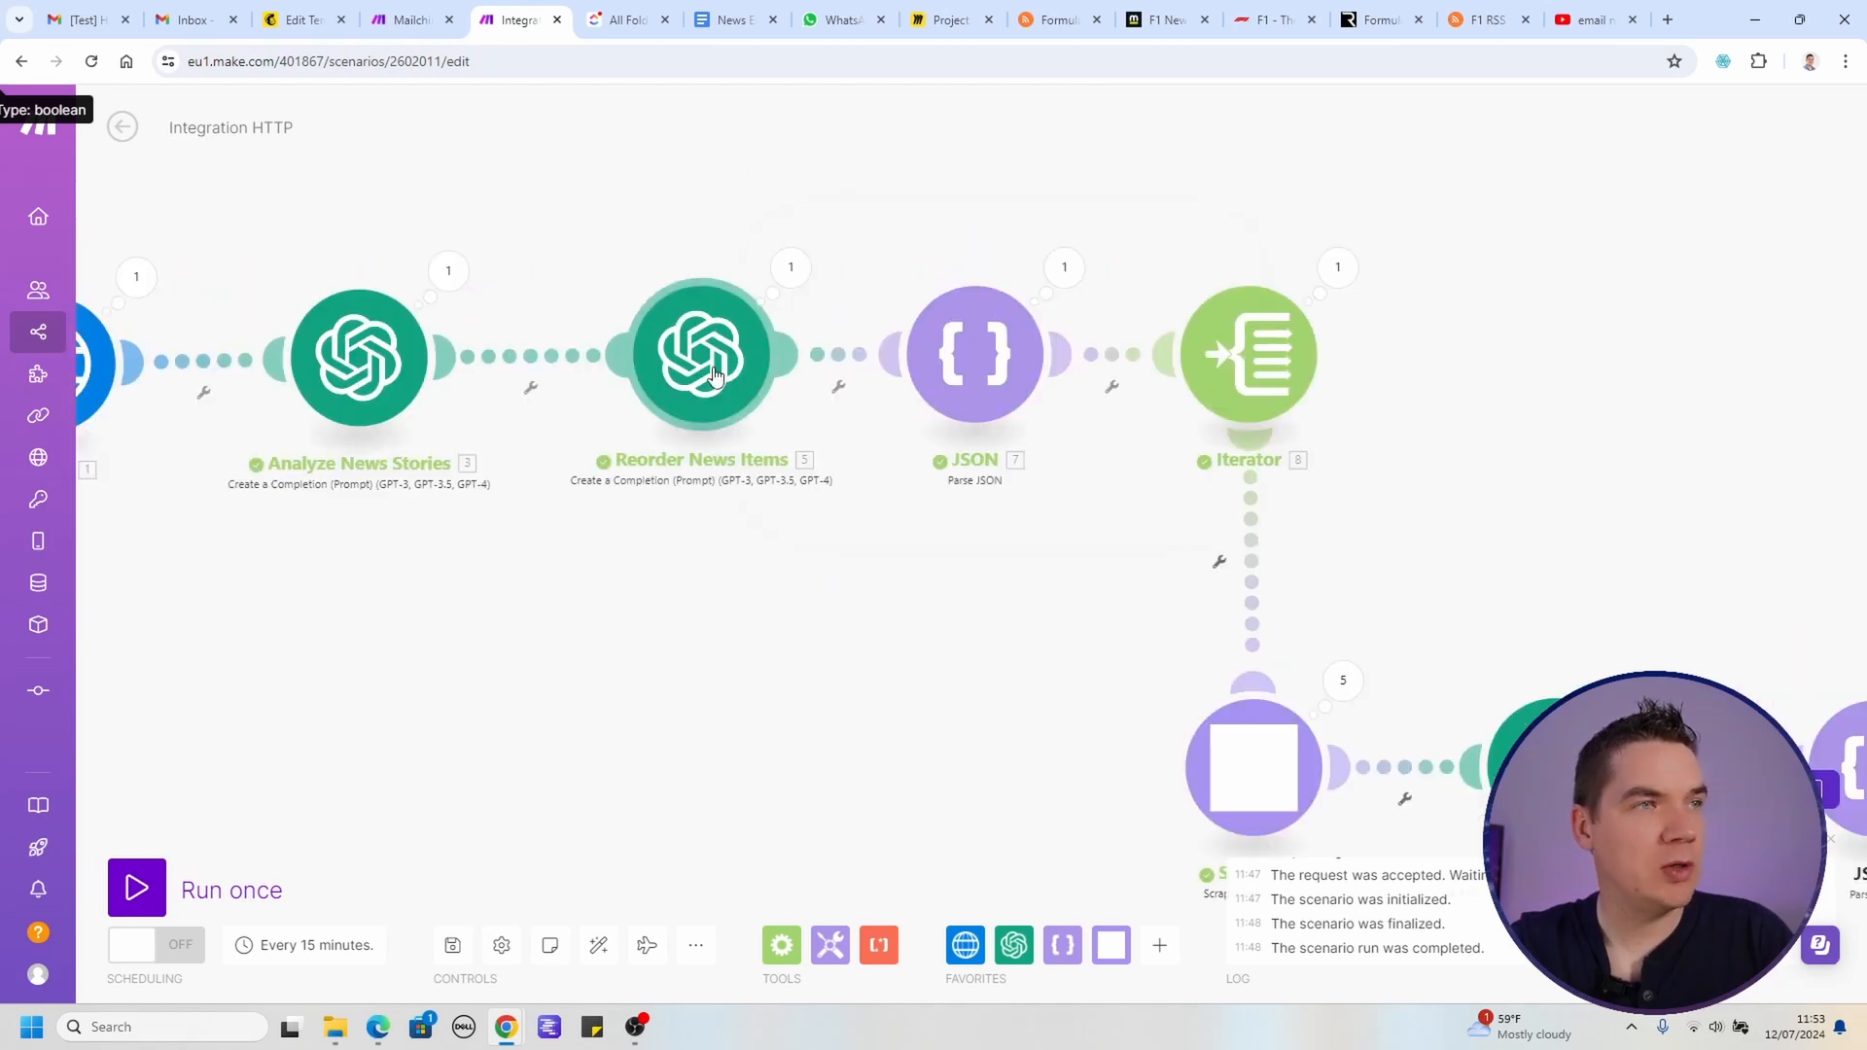
pyautogui.scroll(-1, 1013, 654)
pyautogui.click(969, 692)
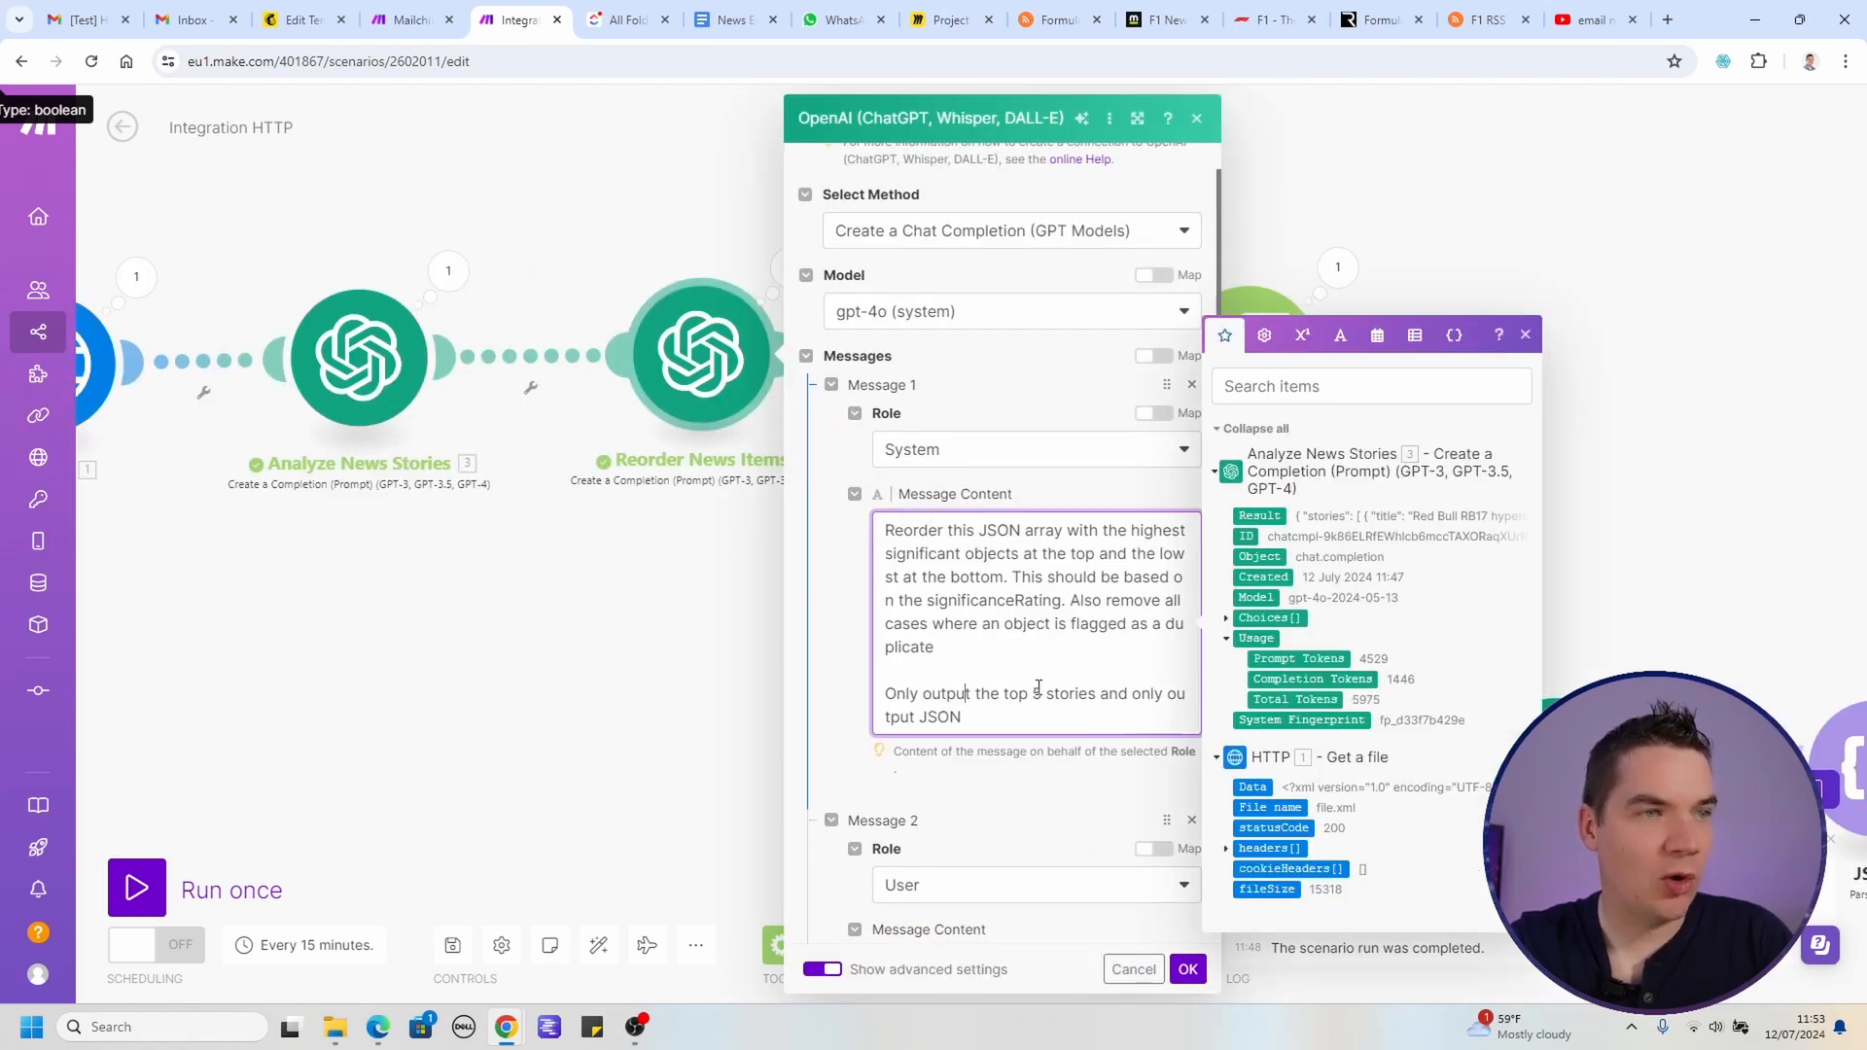
pyautogui.doubleClick(1035, 694)
pyautogui.write('2')
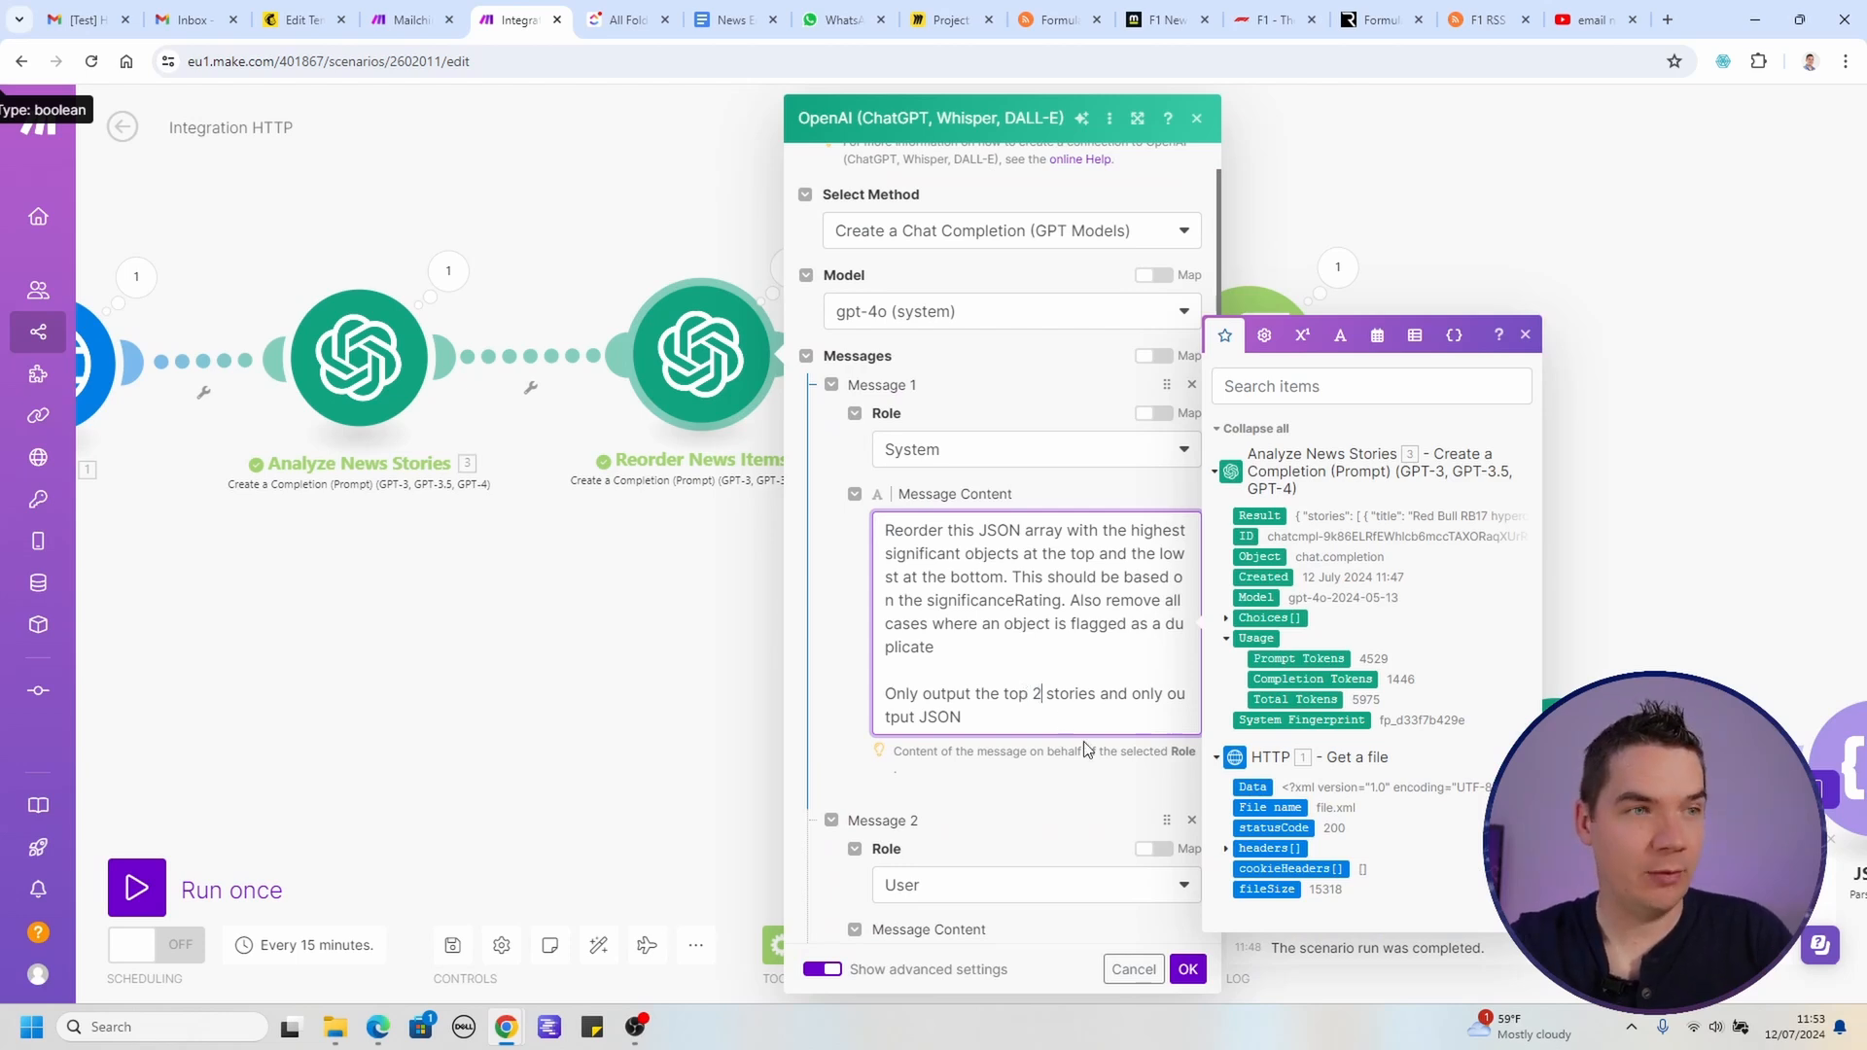
pyautogui.click(1188, 970)
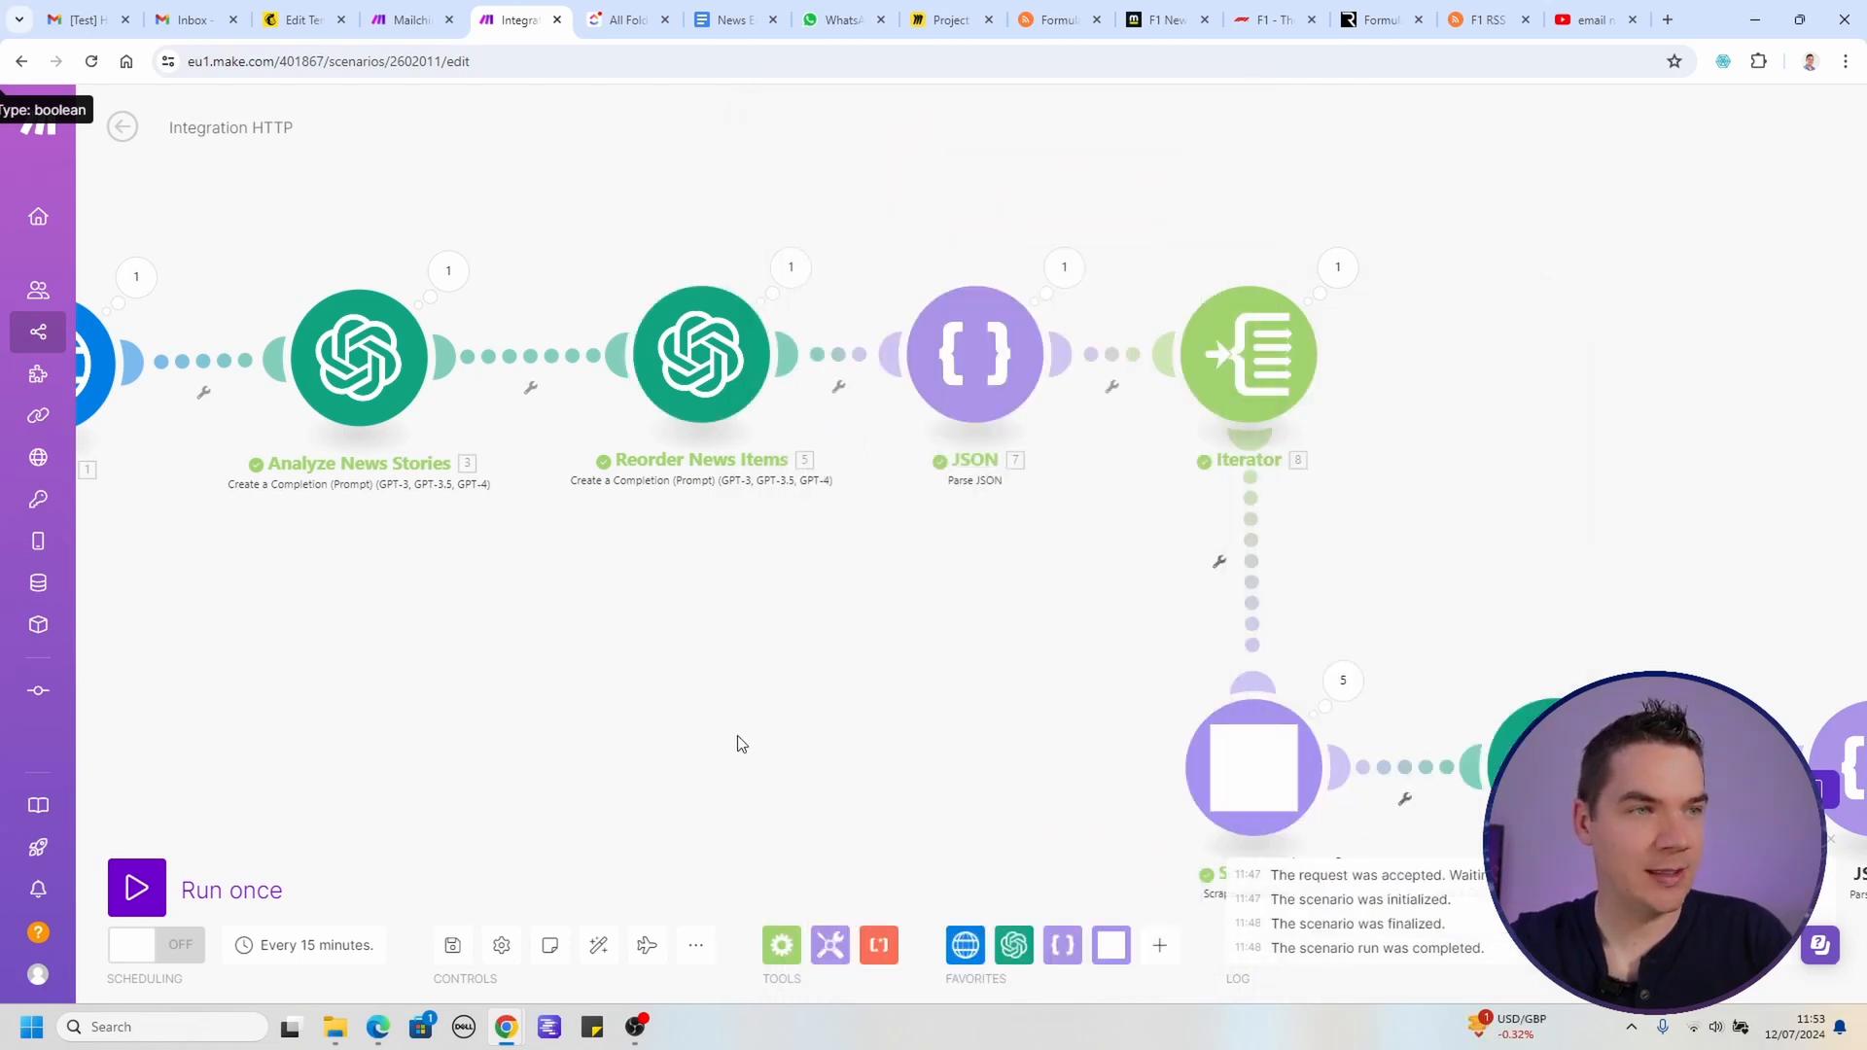
# Step: Run the scenario once and inspect the stories array output by the JSON module before the Iterator
pyautogui.moveTo(1027, 698); pyautogui.dragTo(451, 571)
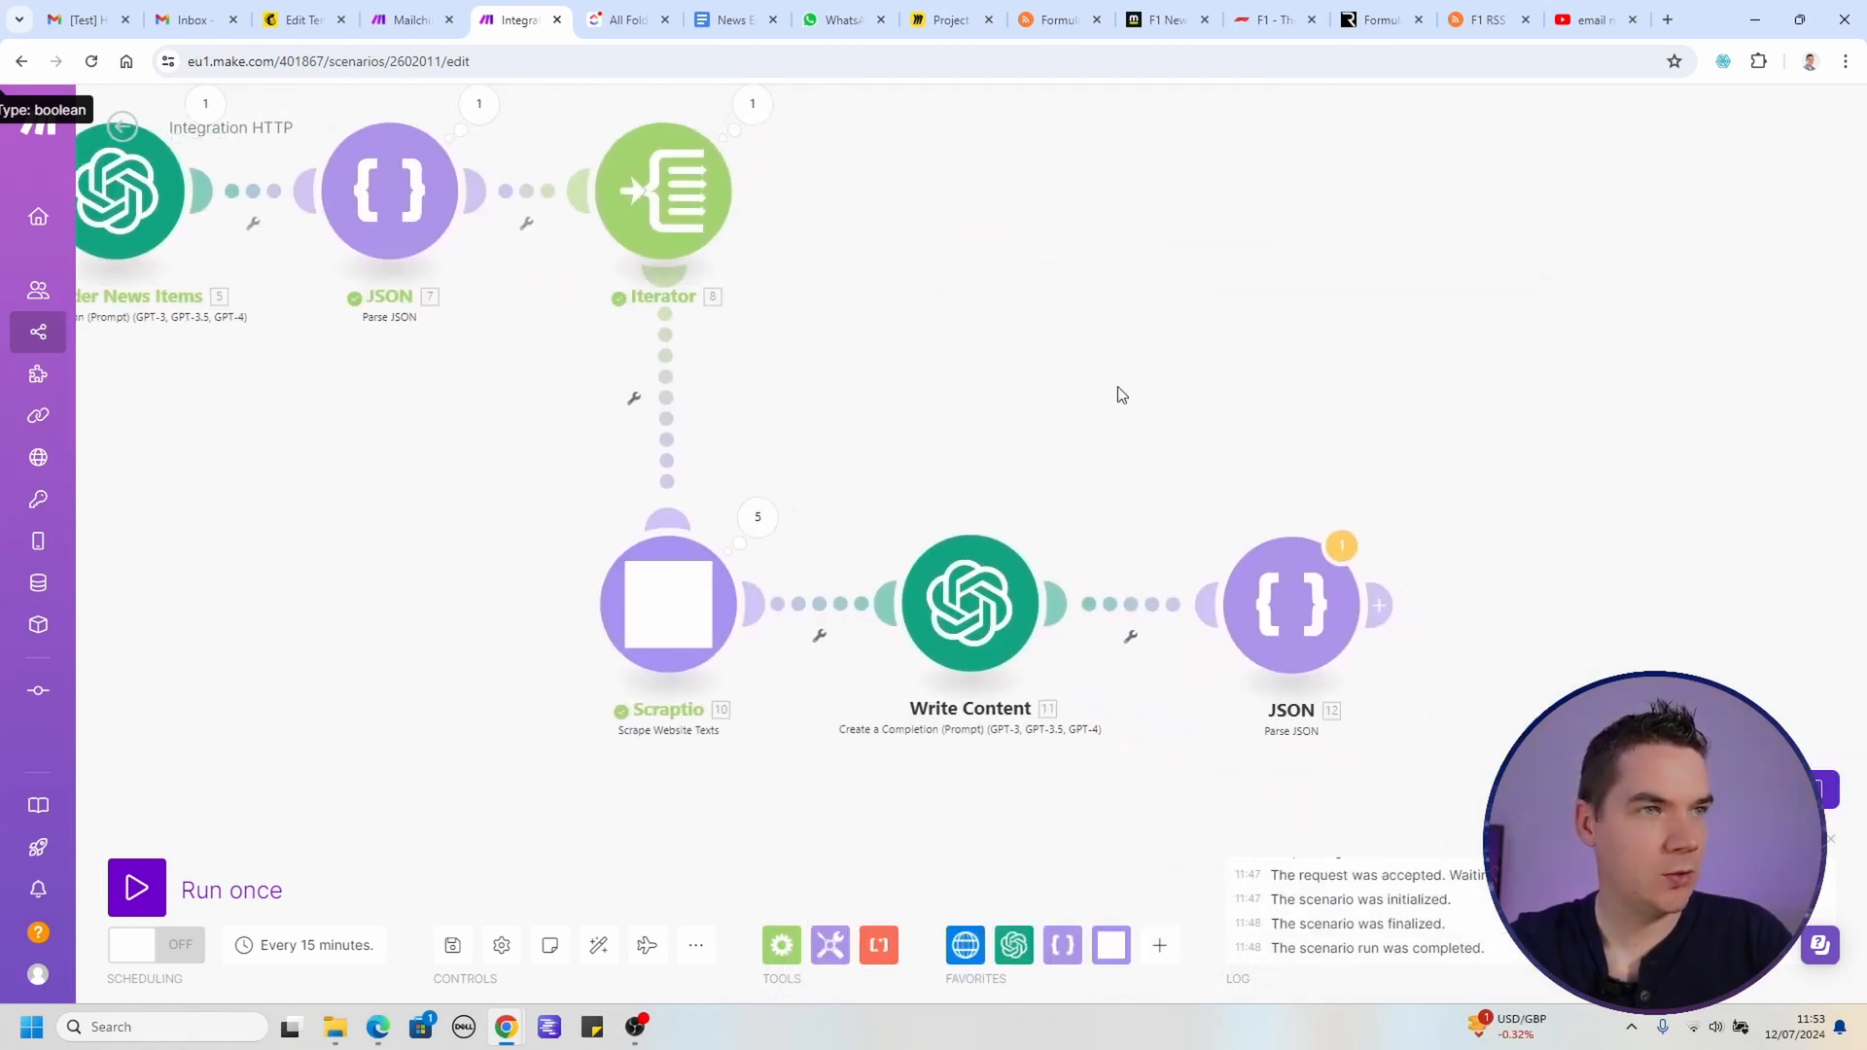
pyautogui.click(136, 886)
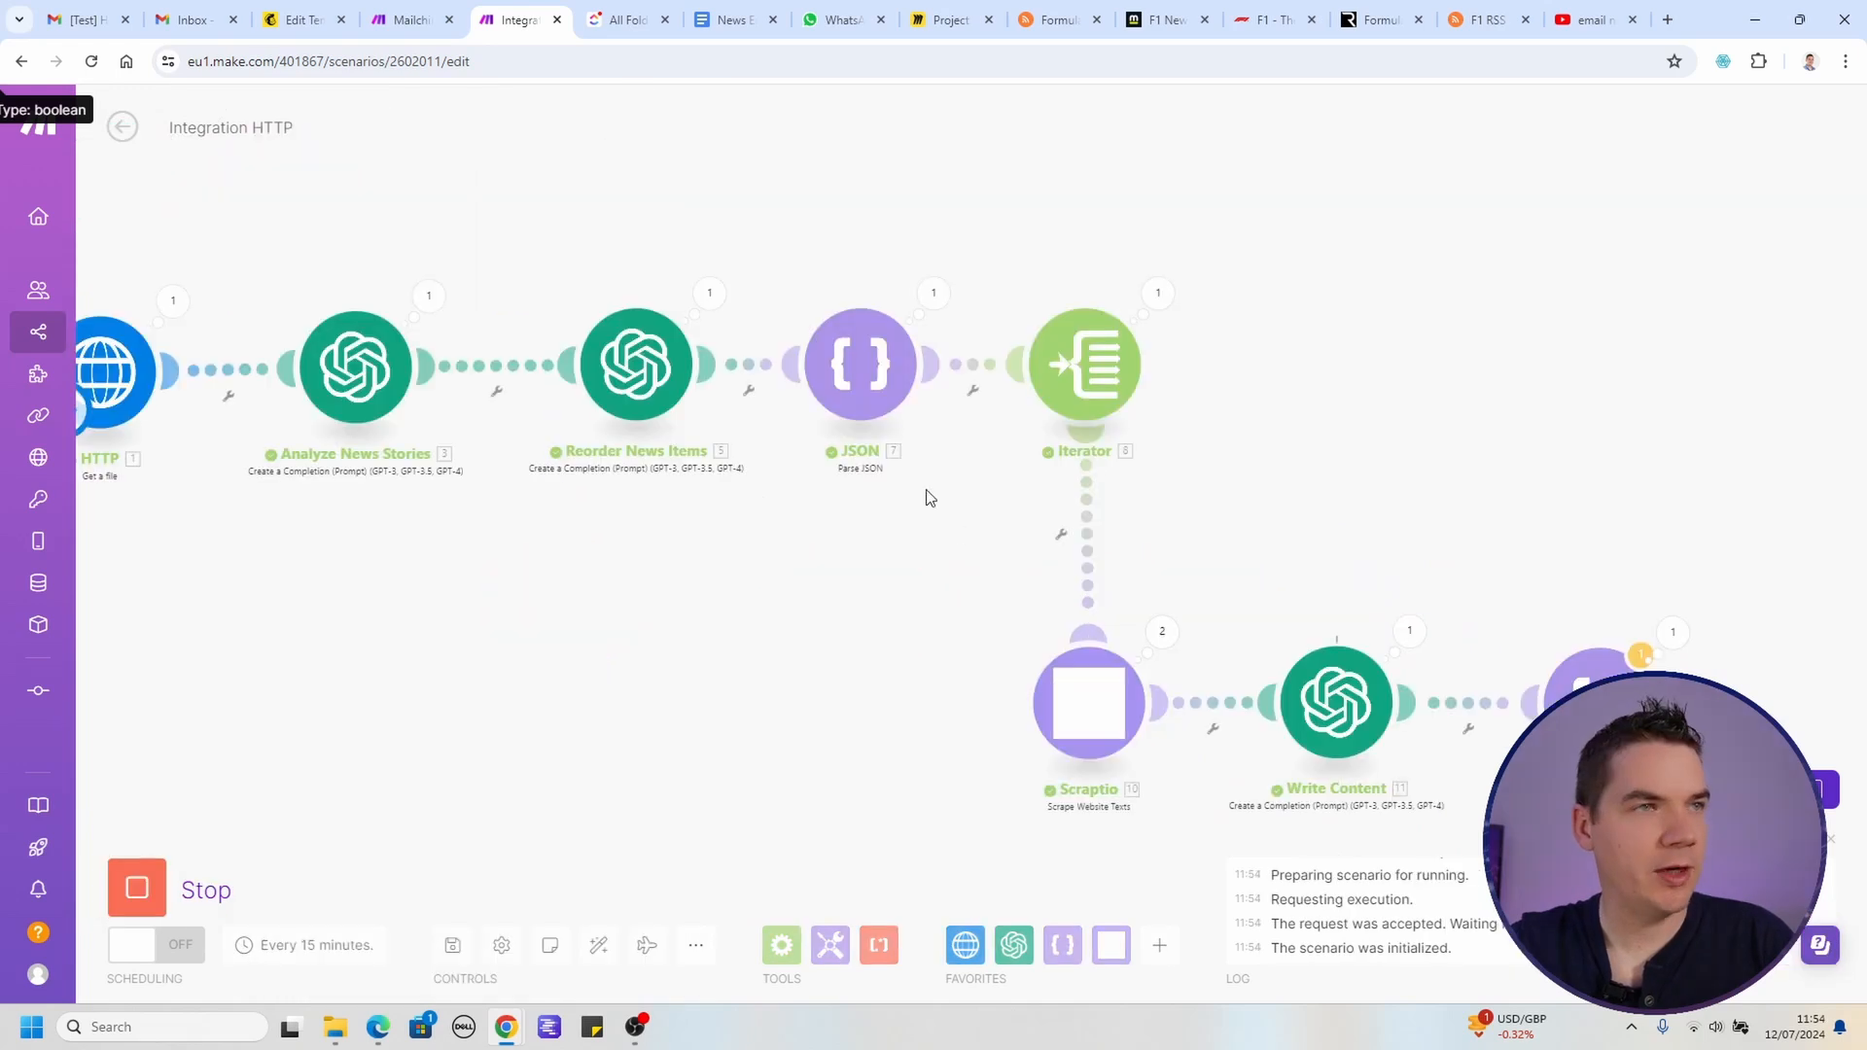
pyautogui.click(932, 292)
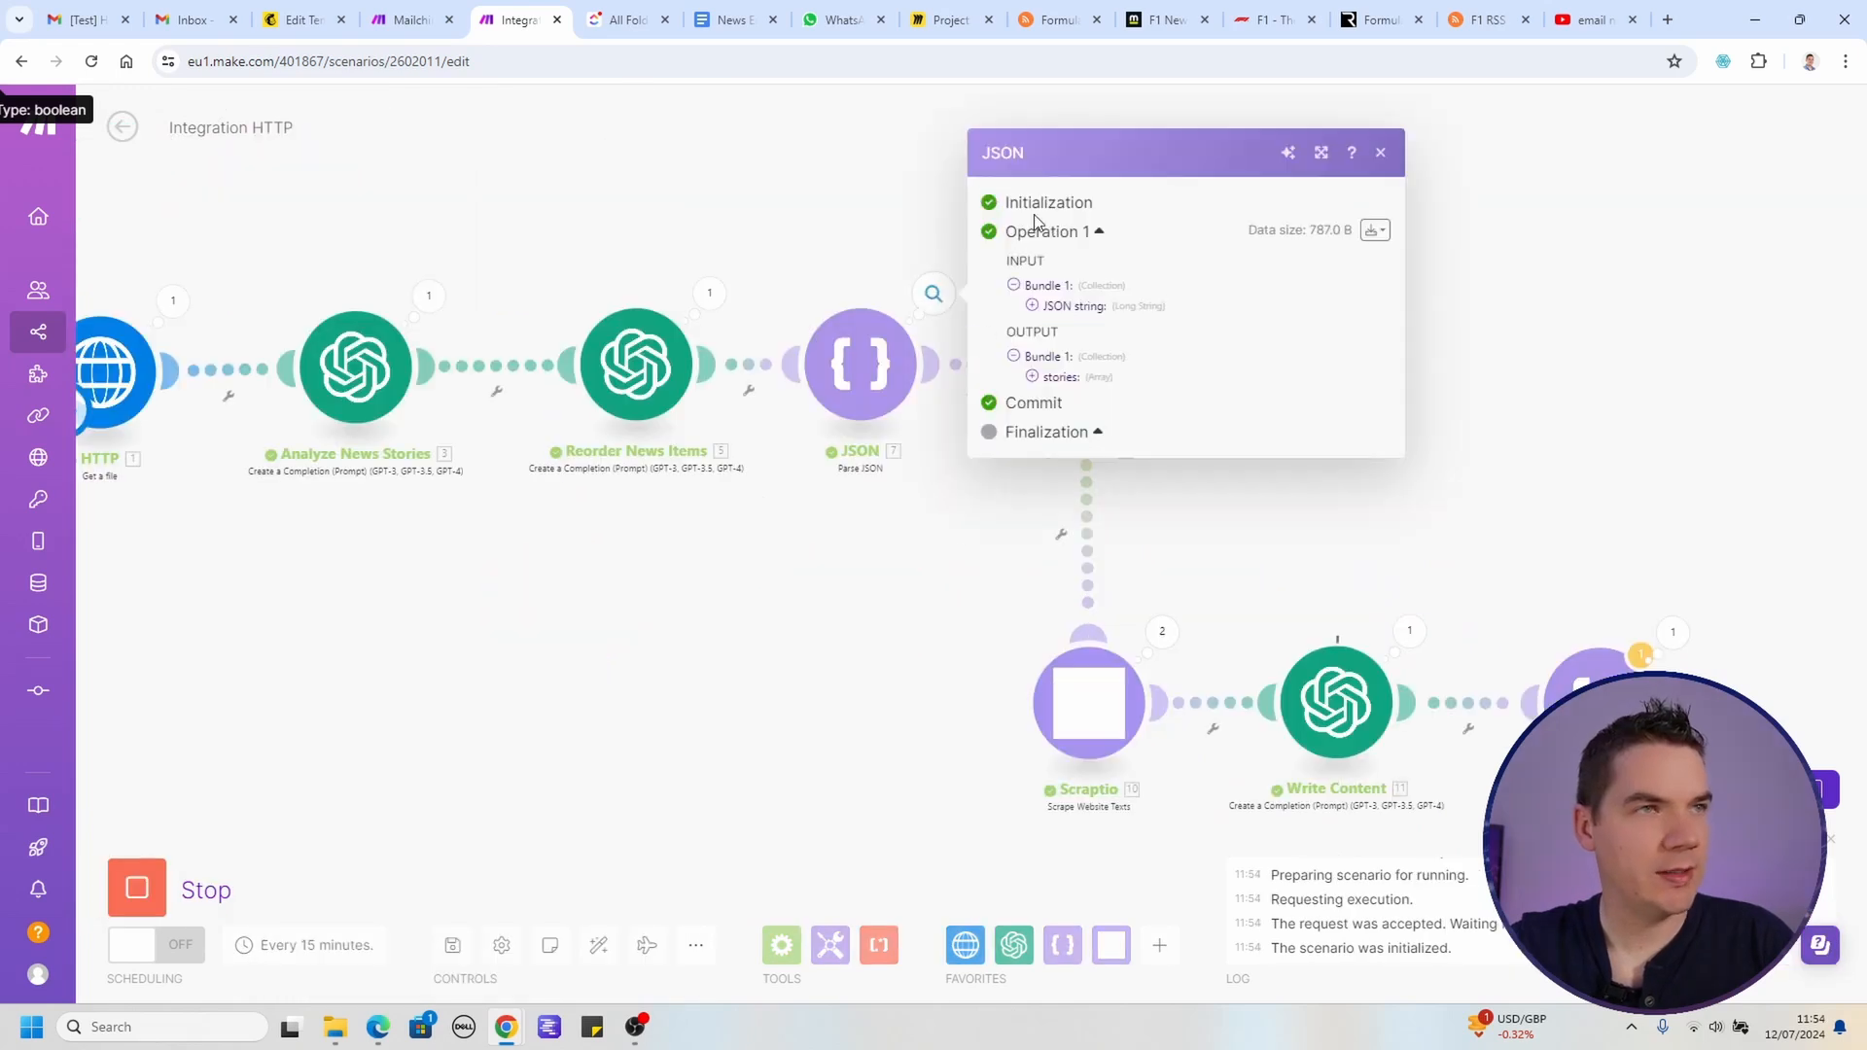
pyautogui.click(1033, 377)
pyautogui.moveTo(942, 538); pyautogui.dragTo(810, 484)
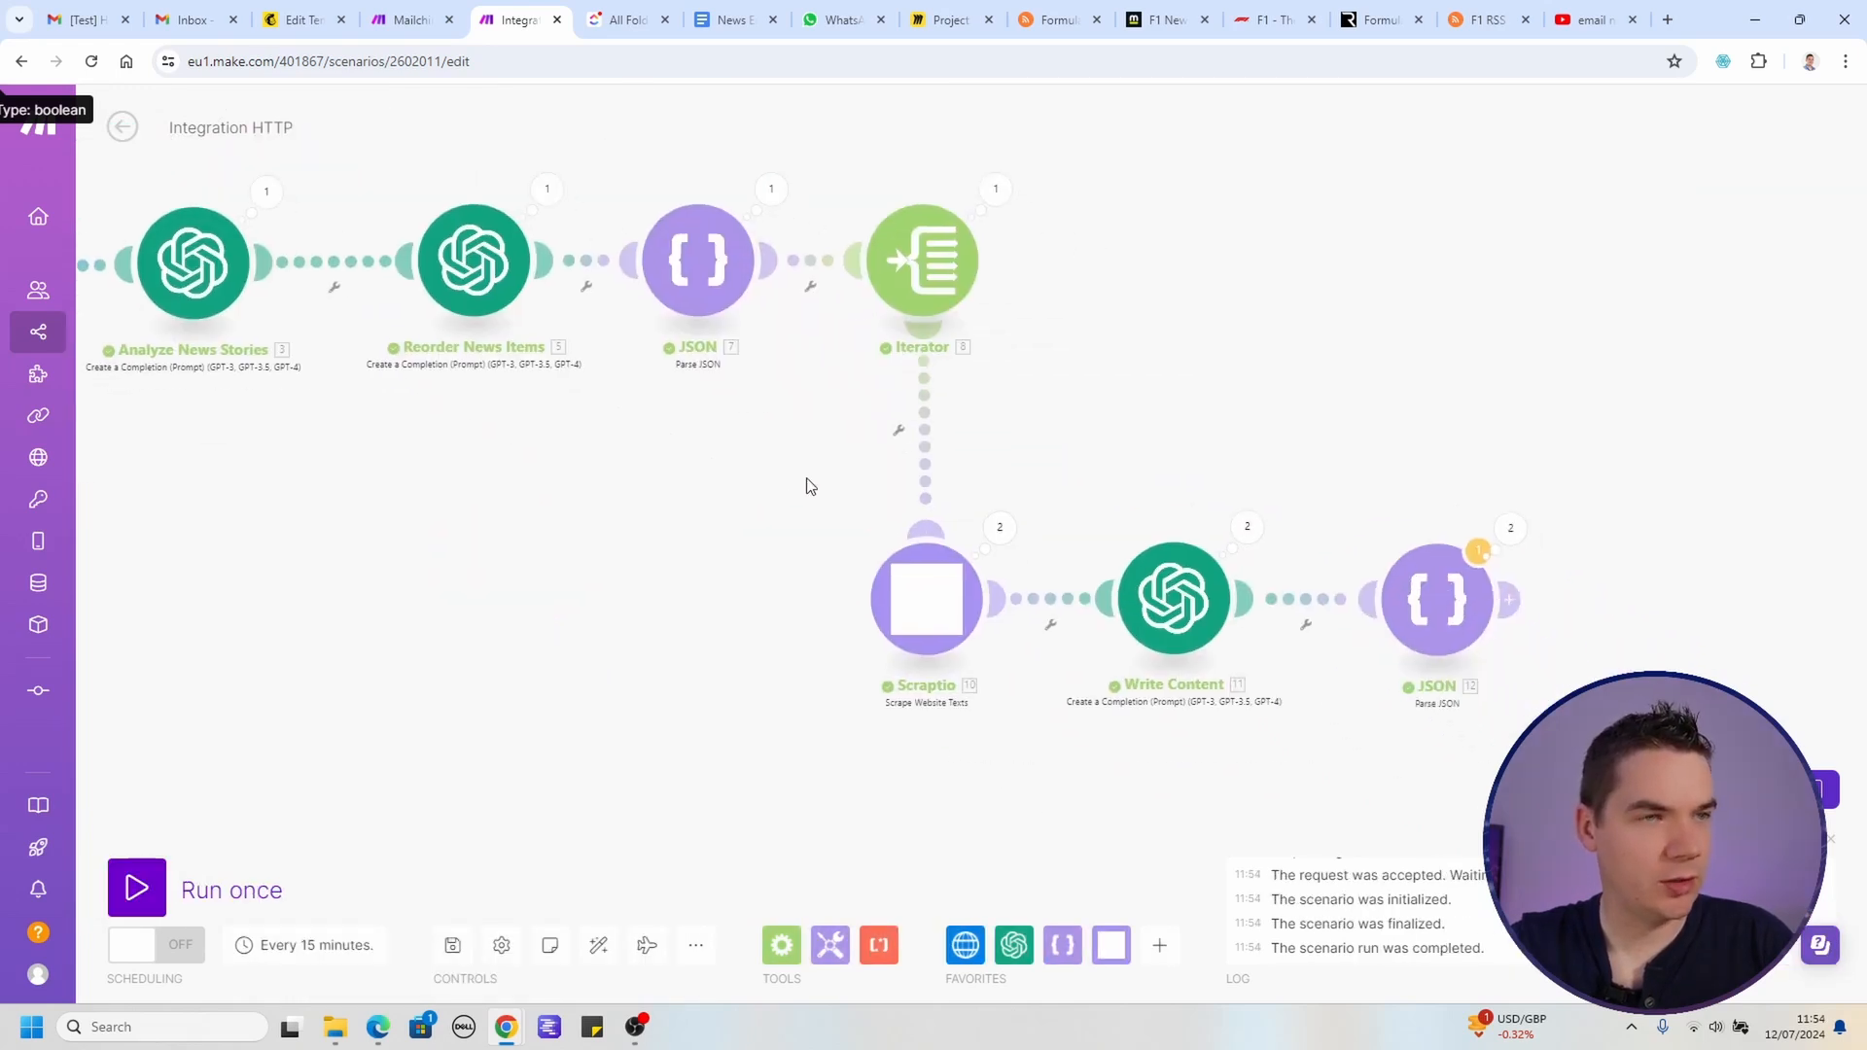
# Step: Examine the Write Content module's output bundle for the generated headline and summary
pyautogui.scroll(3, 1011, 545)
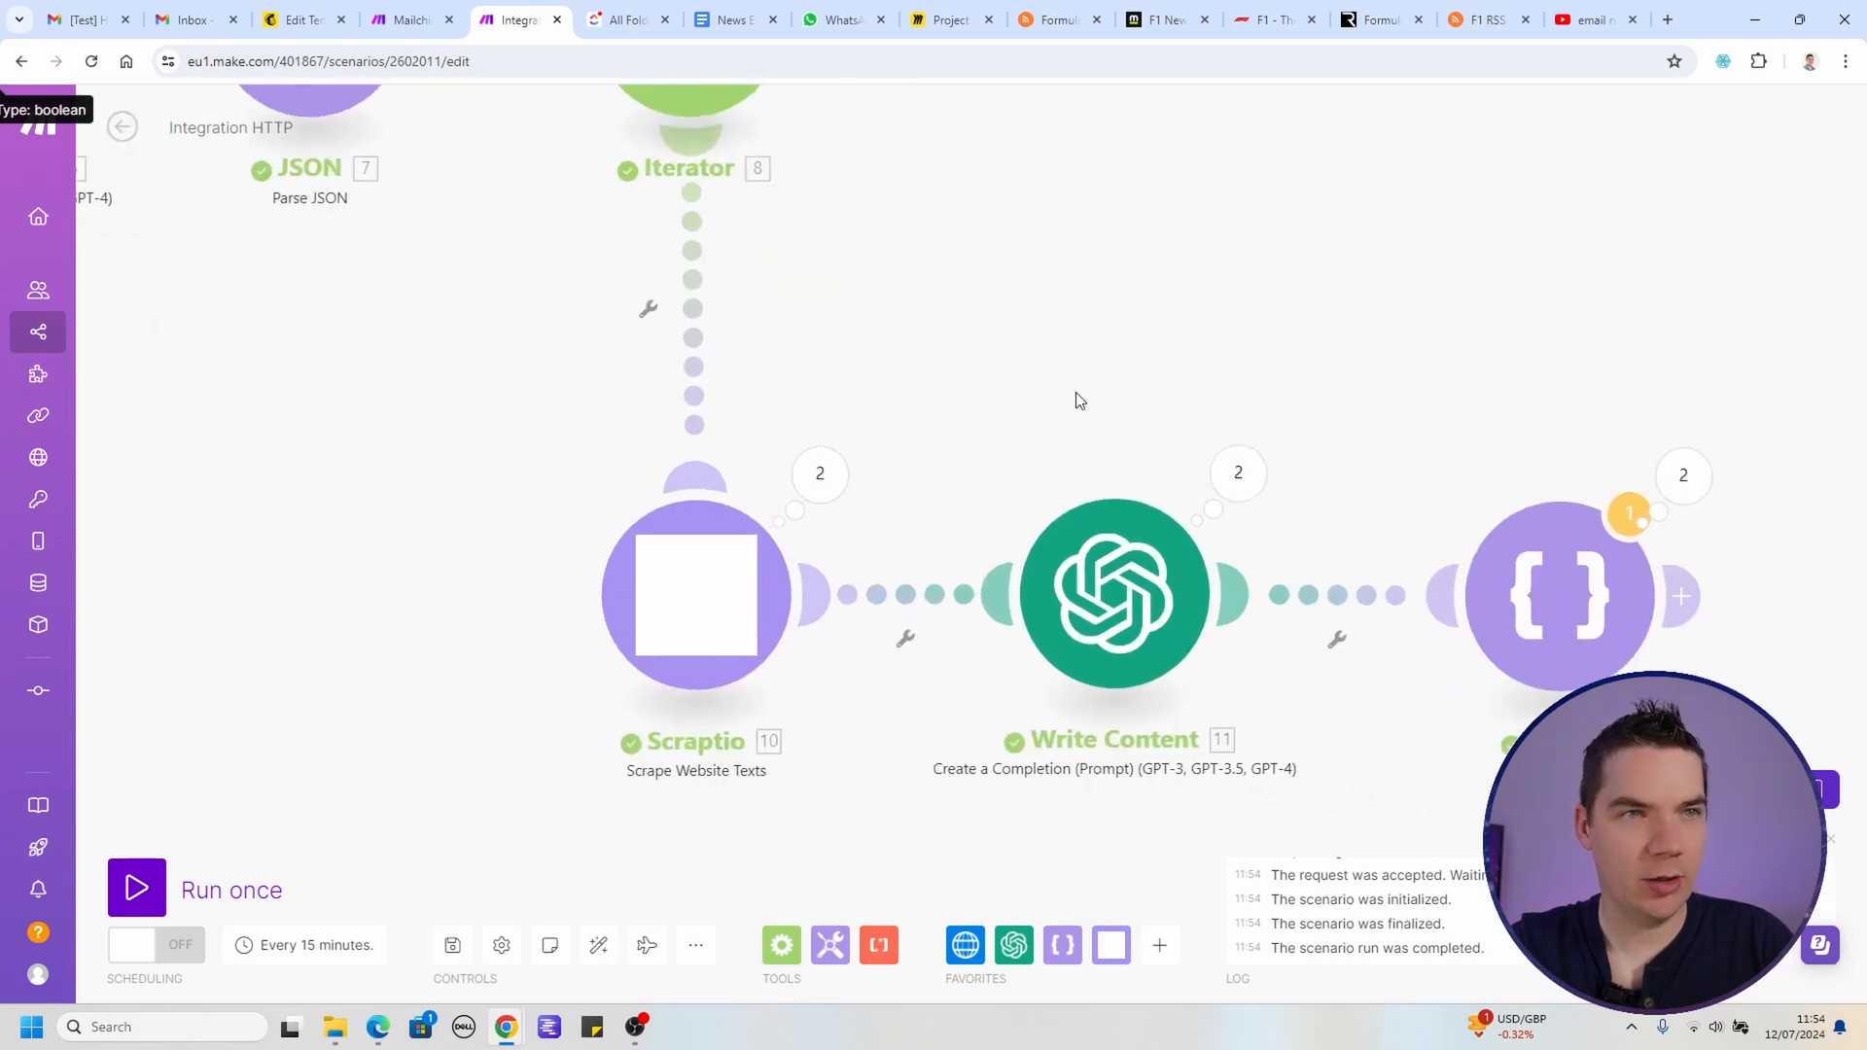
pyautogui.click(1177, 461)
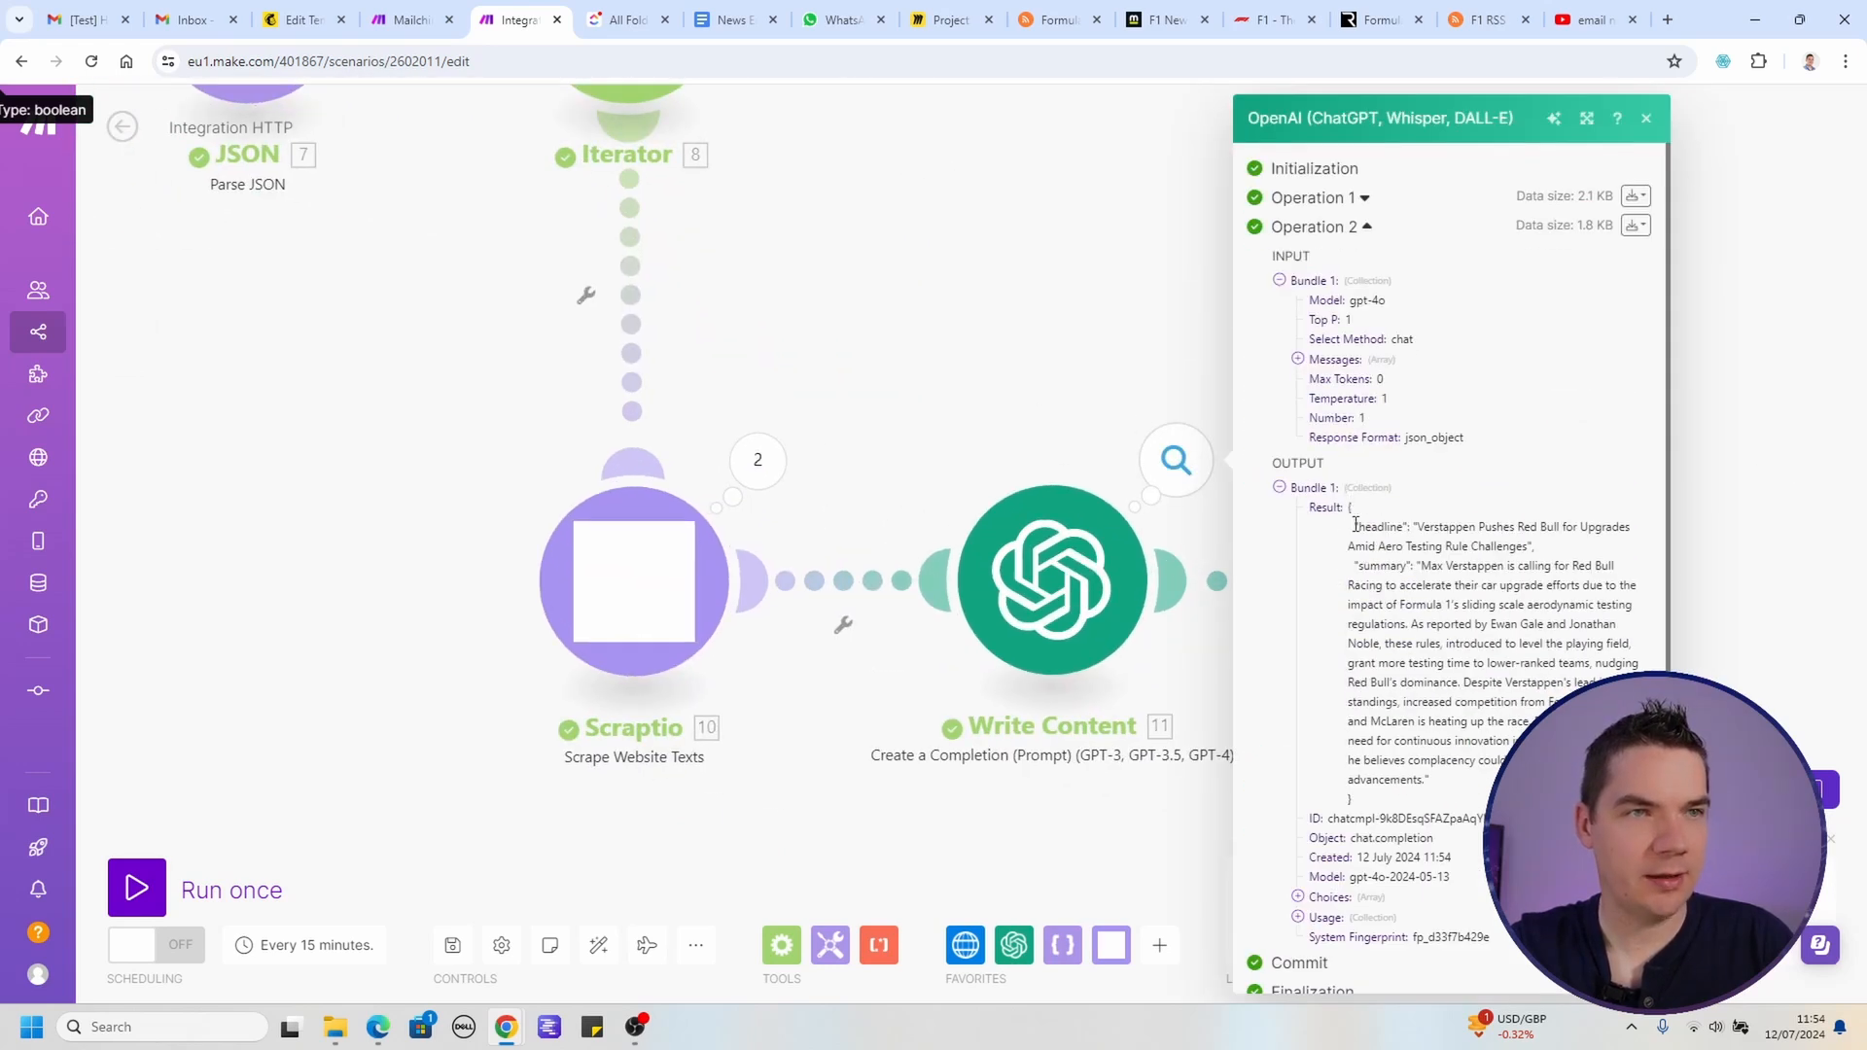
pyautogui.click(1126, 361)
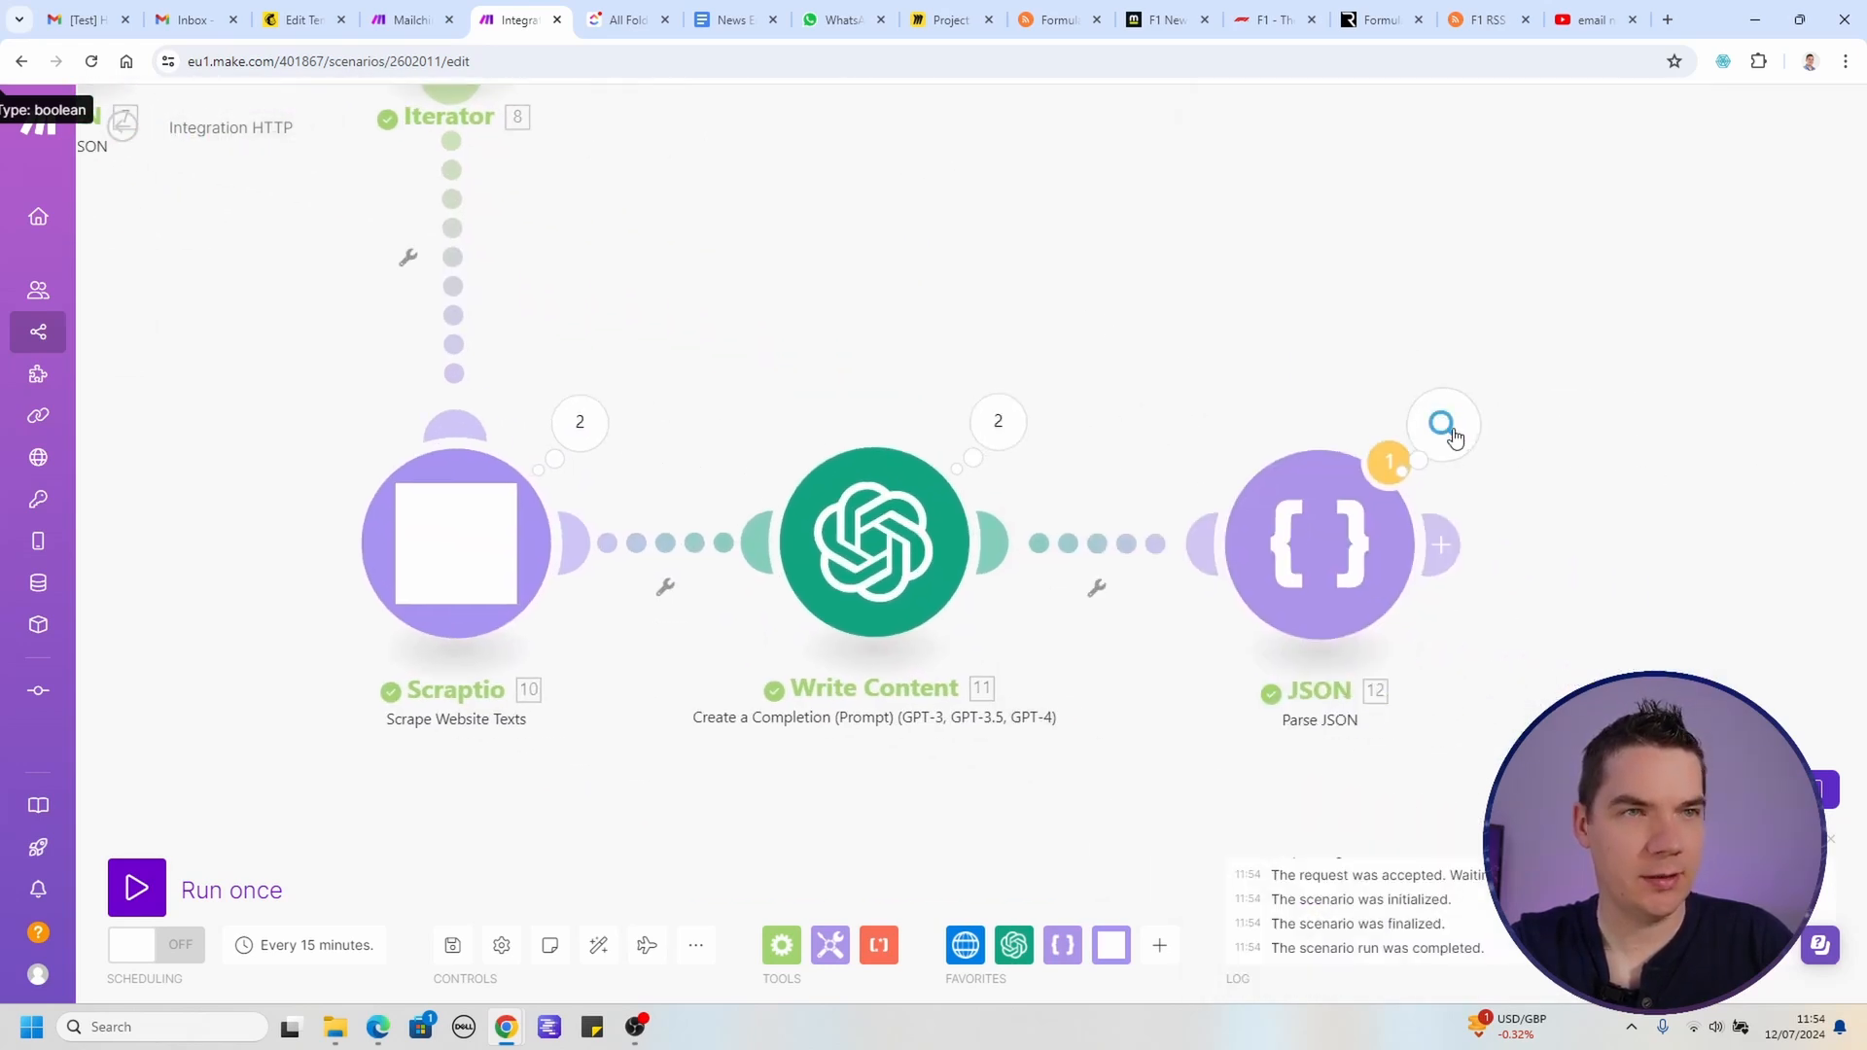
# Step: Review the headline and summary in both operations of the JSON module after Write Content
pyautogui.click(1441, 423)
pyautogui.click(1063, 420)
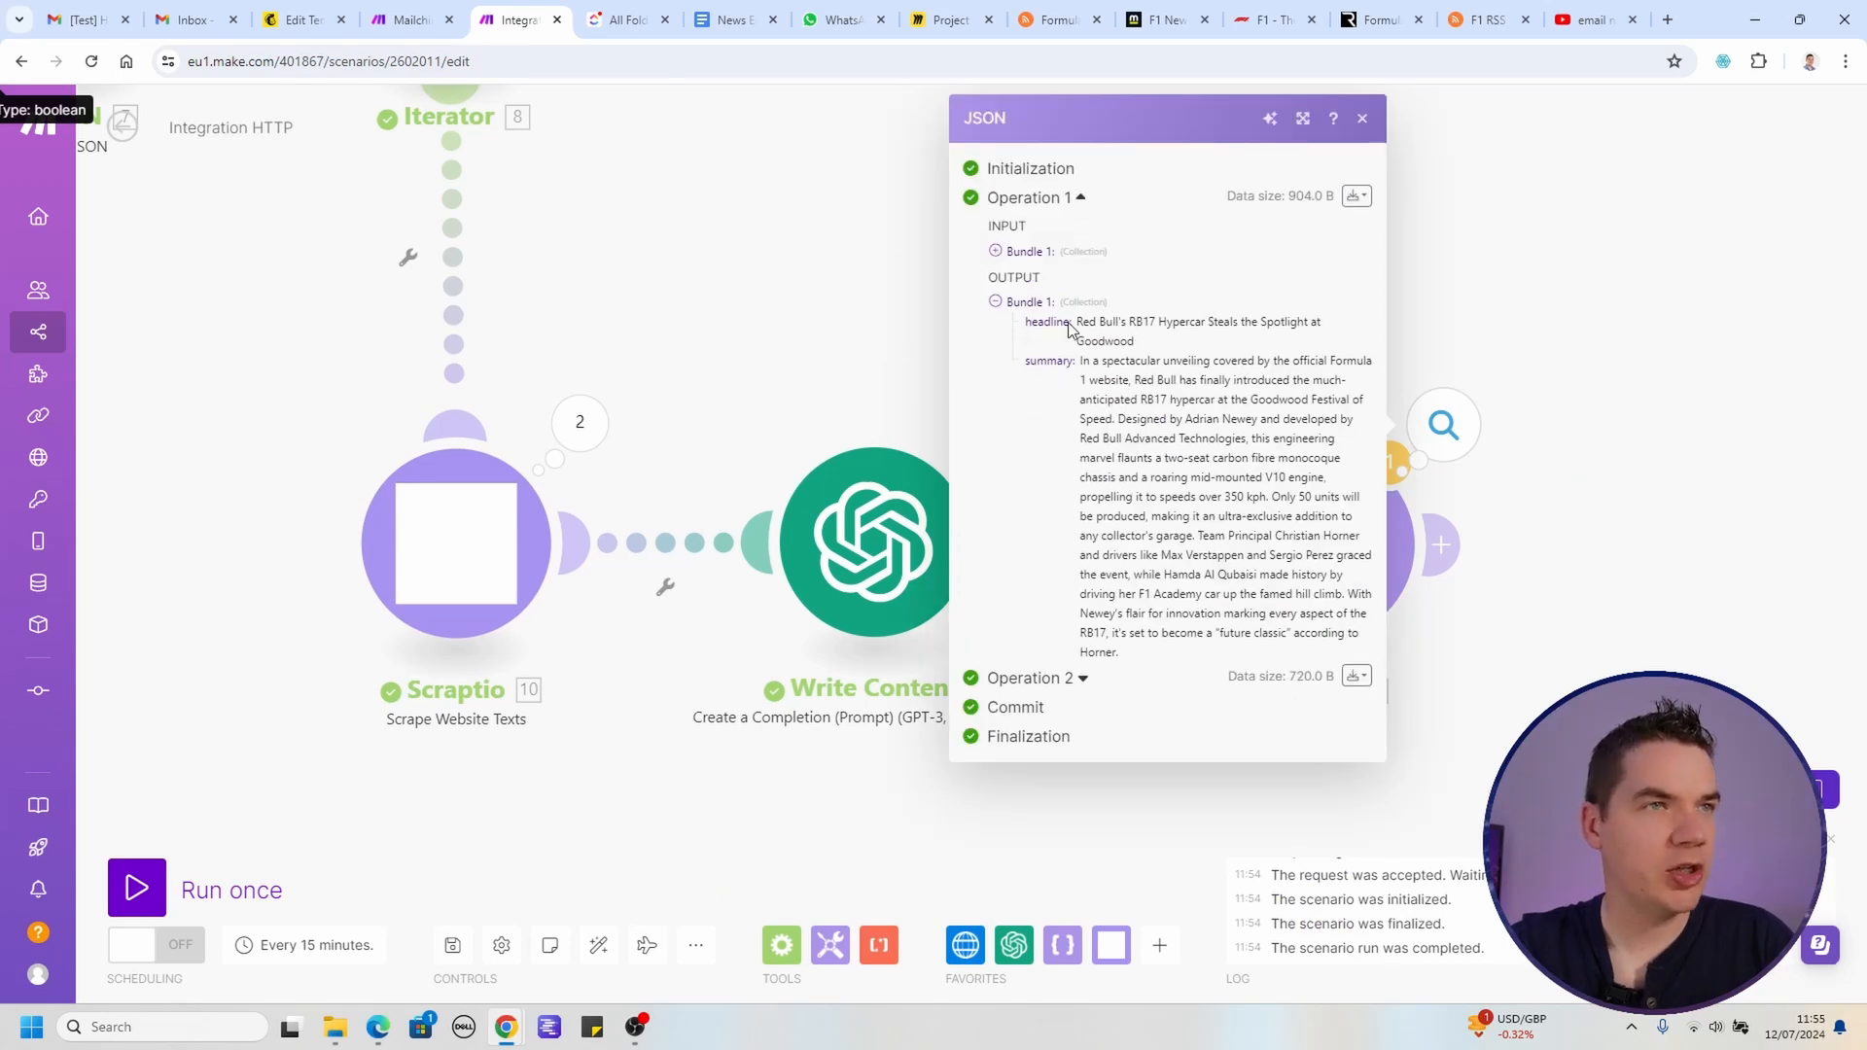
pyautogui.moveTo(1097, 323); pyautogui.dragTo(1260, 325)
pyautogui.click(1205, 326)
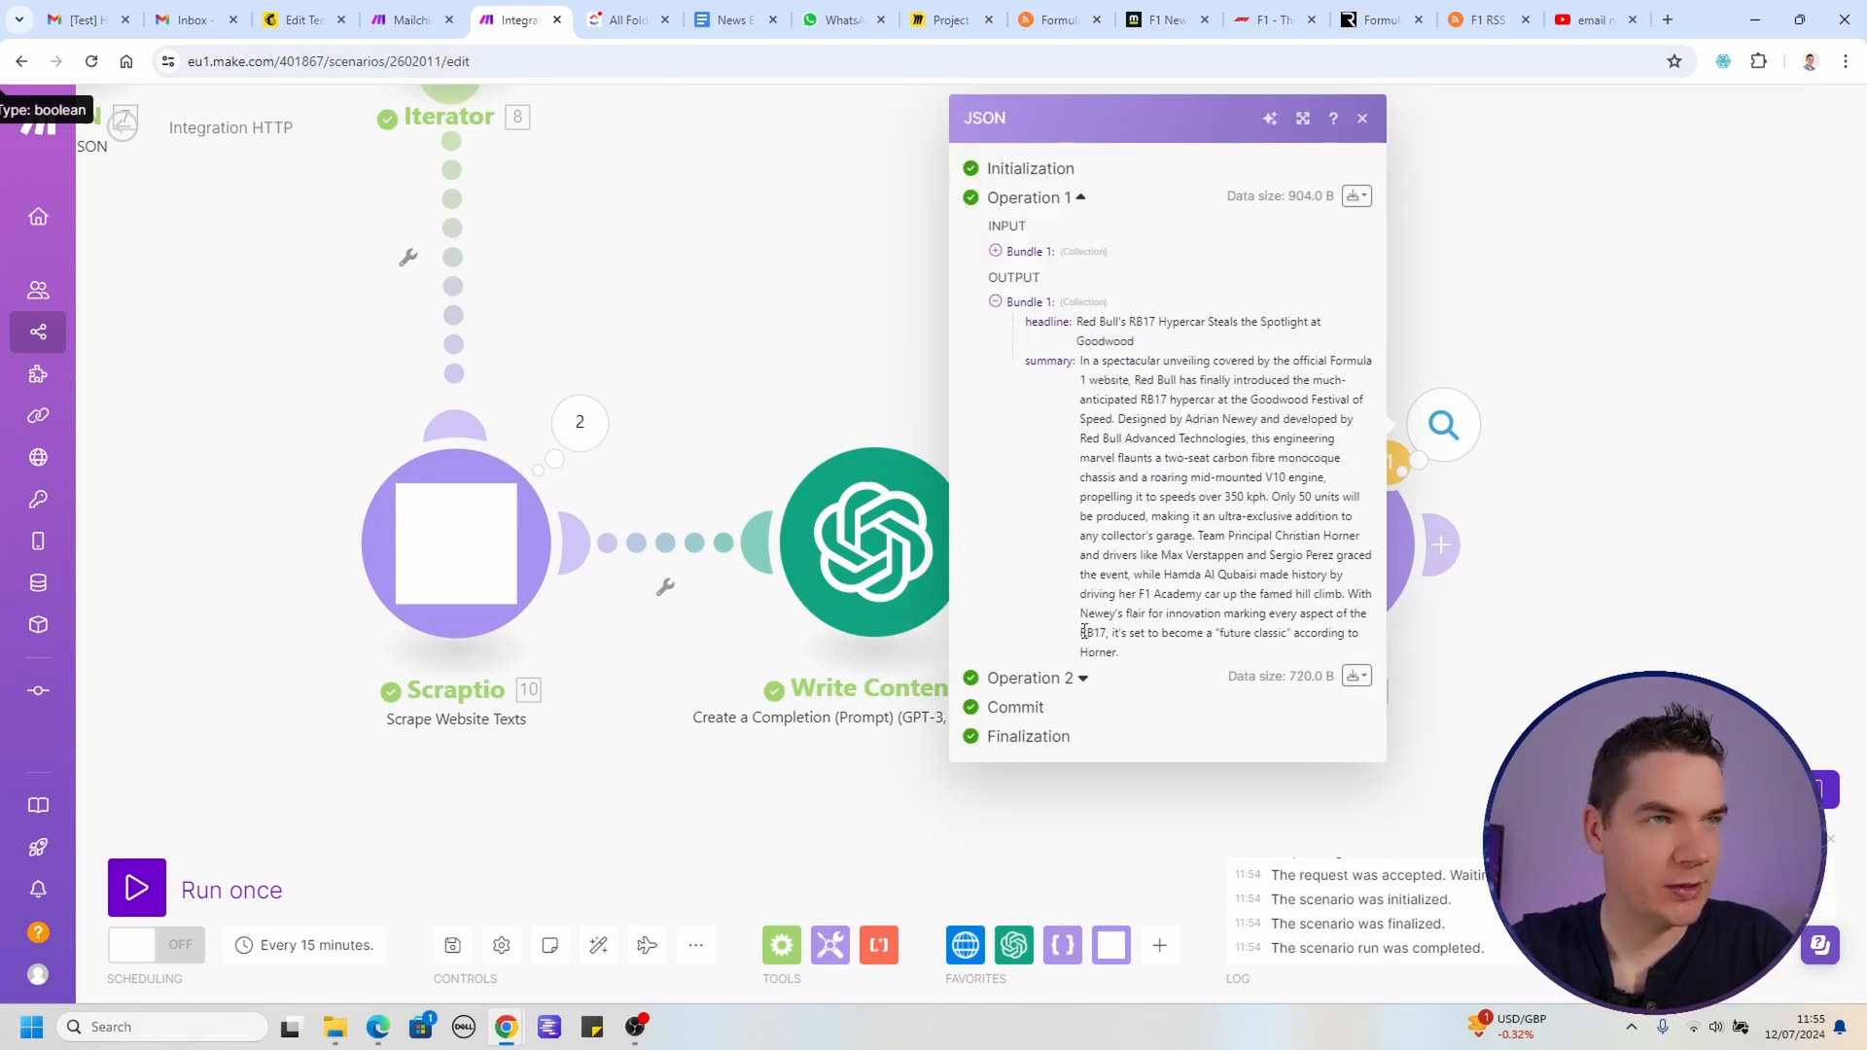
pyautogui.click(1031, 678)
pyautogui.scroll(-3, 1070, 584)
pyautogui.click(1029, 537)
pyautogui.tripleClick(1133, 664)
pyautogui.click(1203, 756)
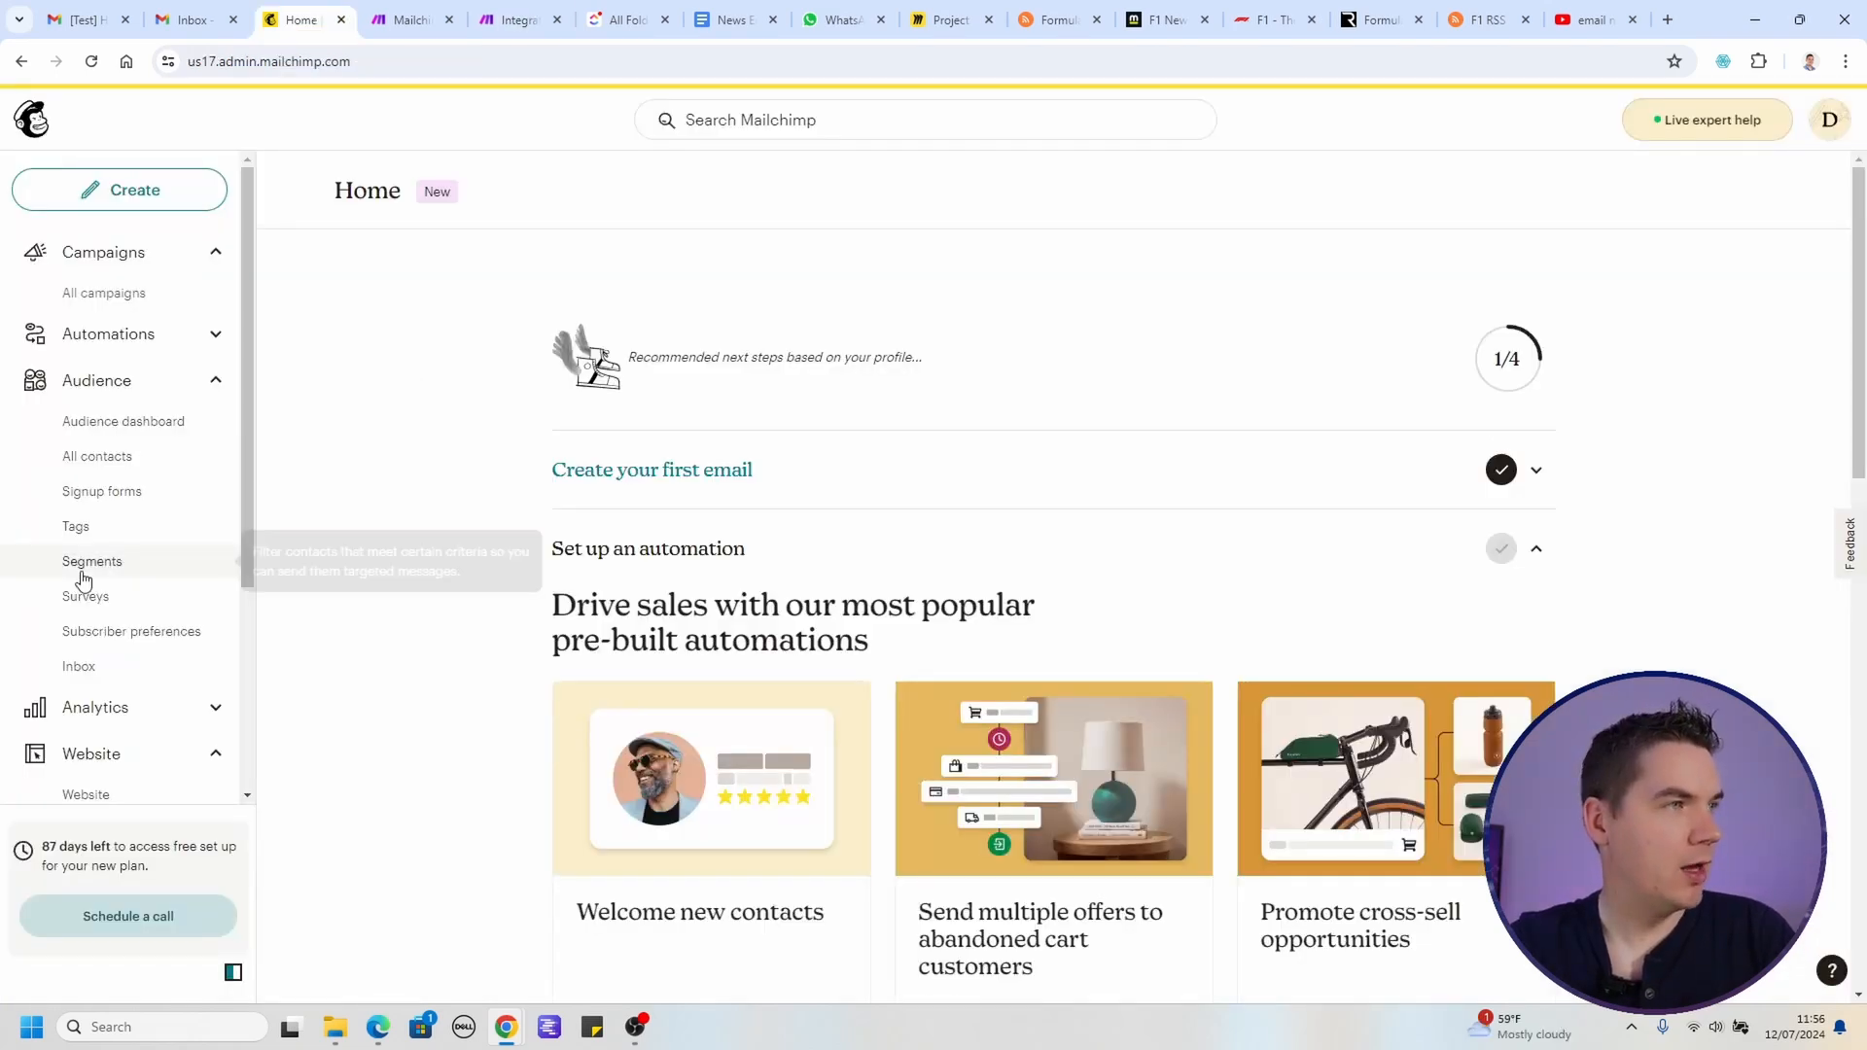
# Step: Open the F1 Template from Mailchimp's saved email templates
pyautogui.scroll(-3, 84, 579)
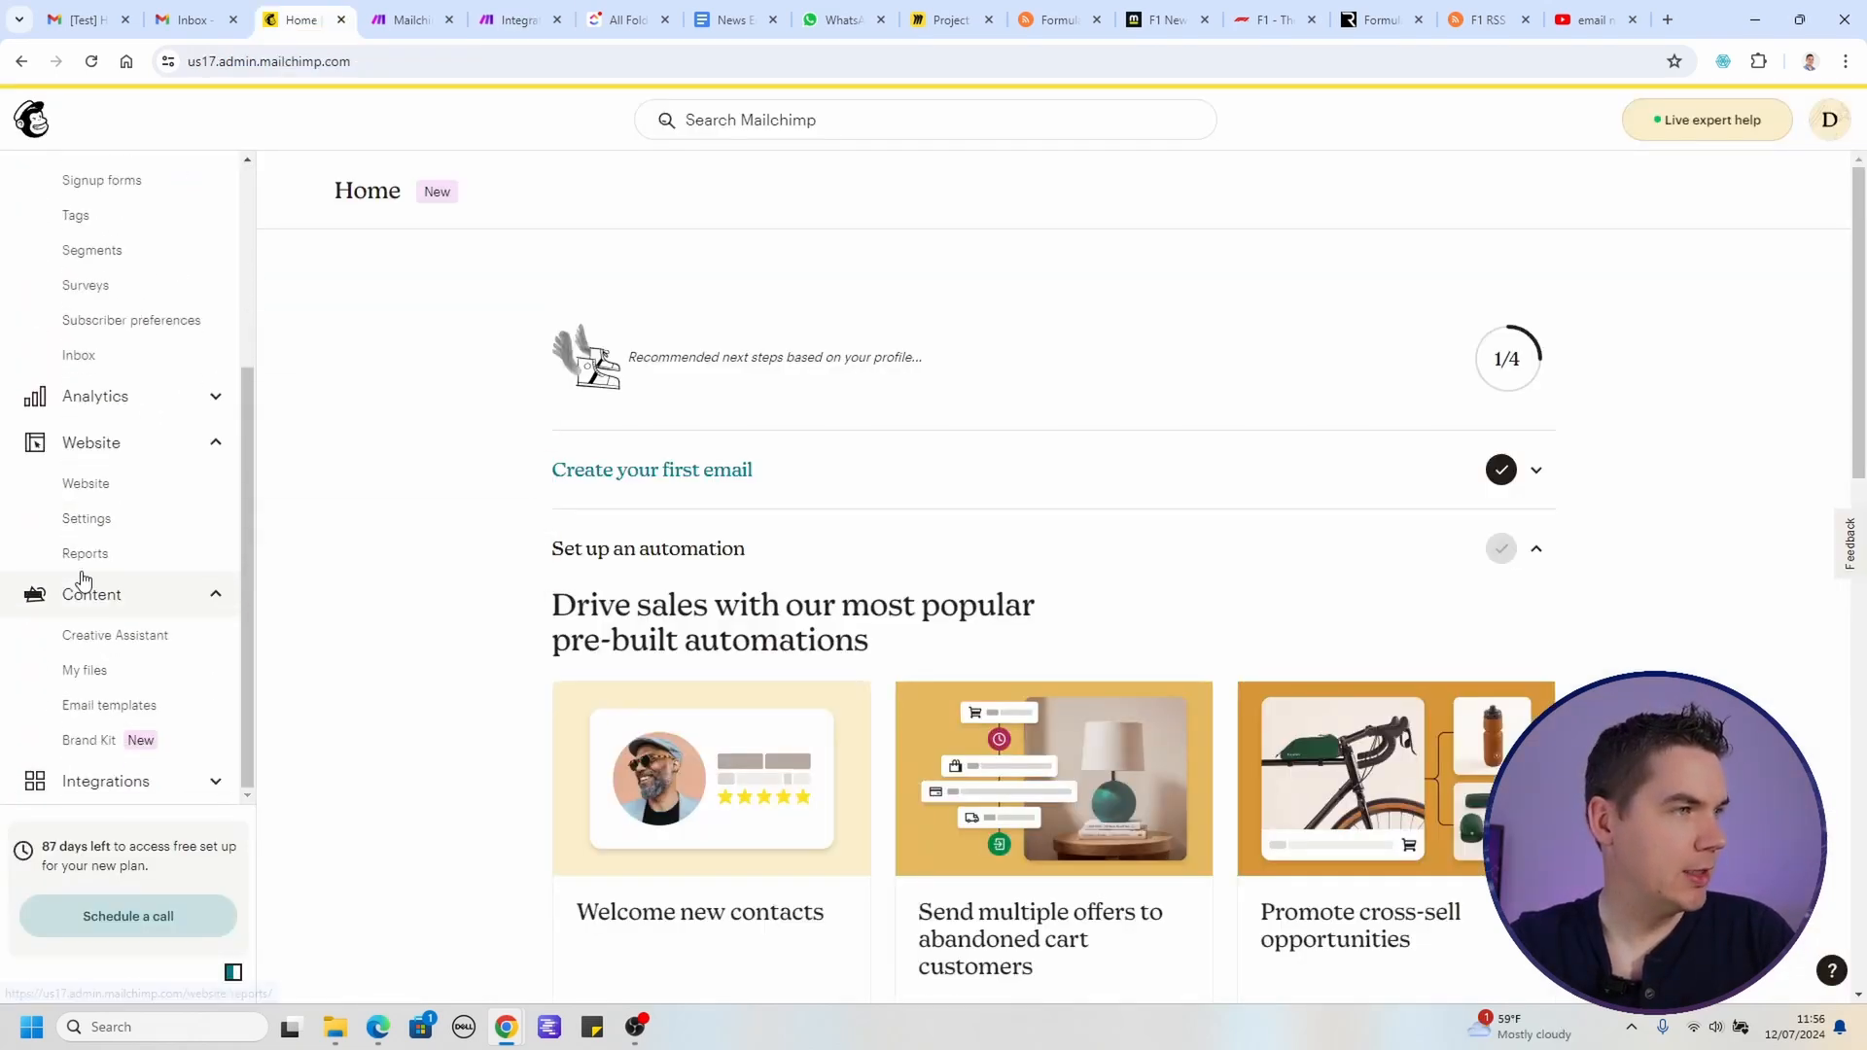
pyautogui.click(109, 705)
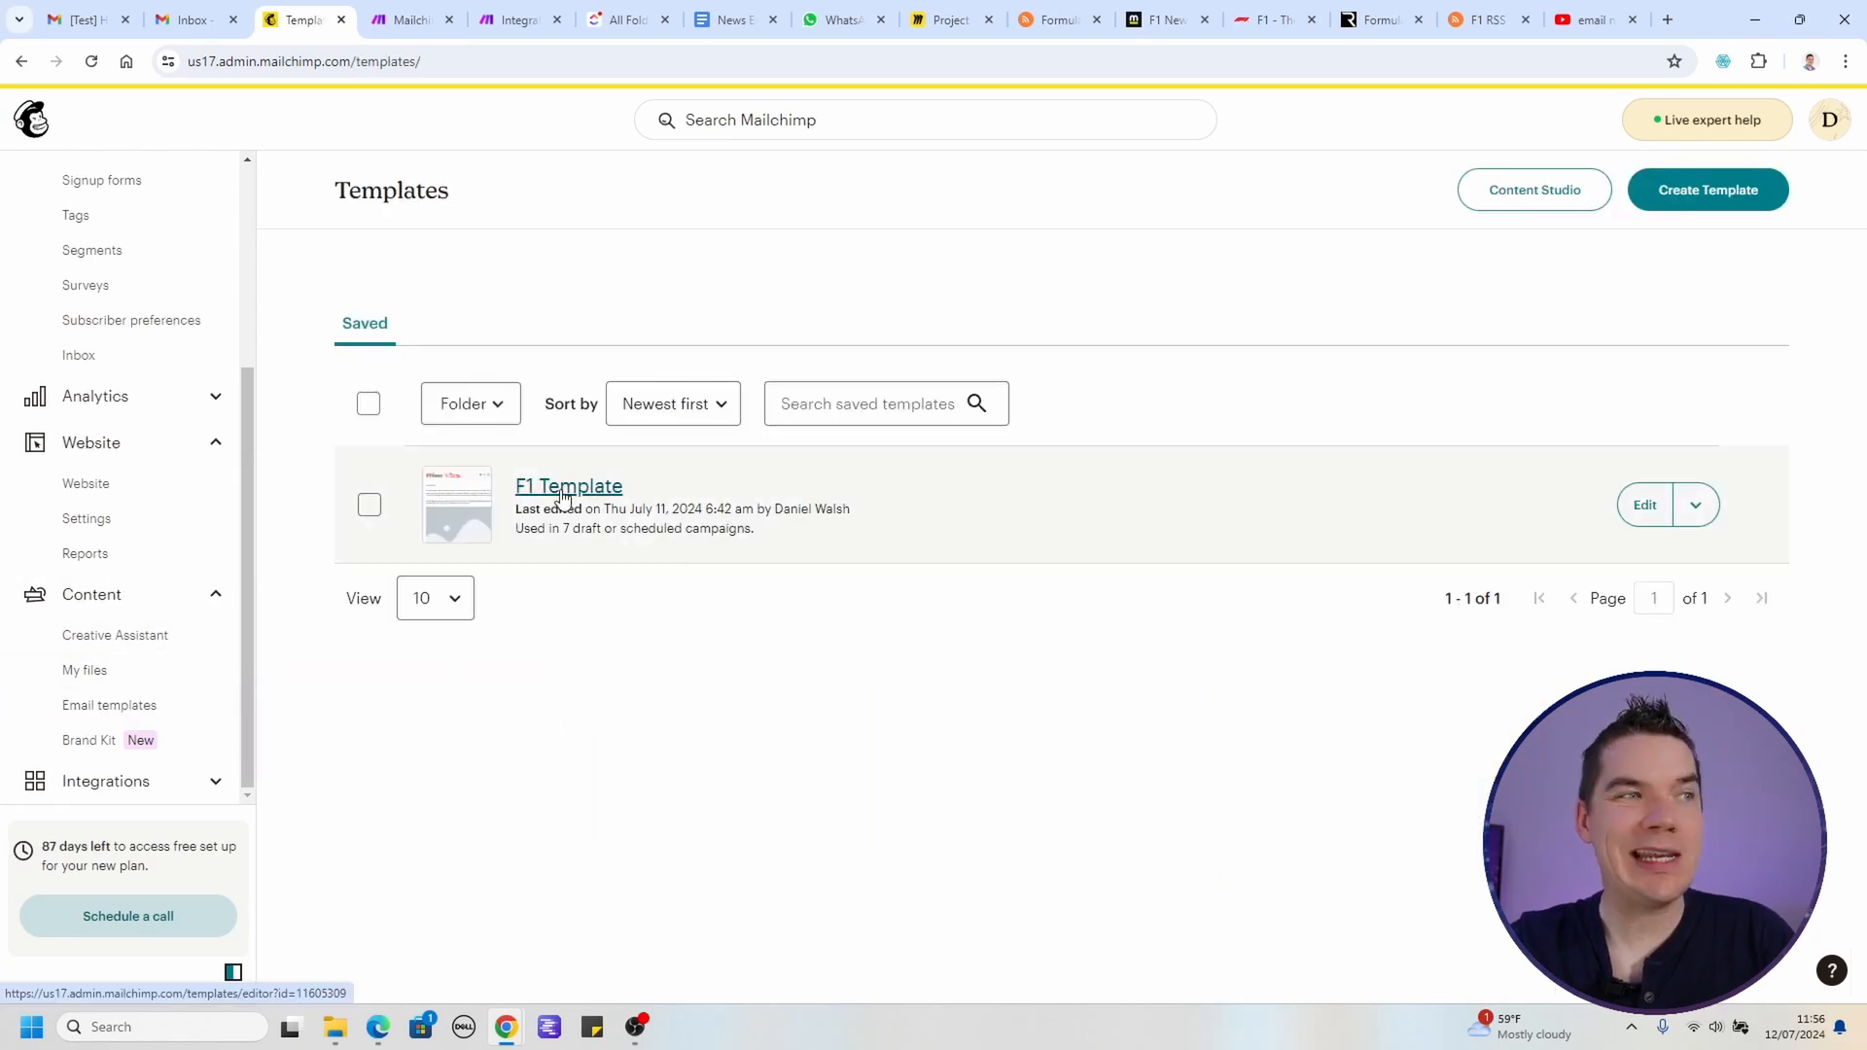
pyautogui.click(611, 496)
# Step: Look through the F1 Template preview, examining the news story layout and the next race section
pyautogui.scroll(-5, 430, 439)
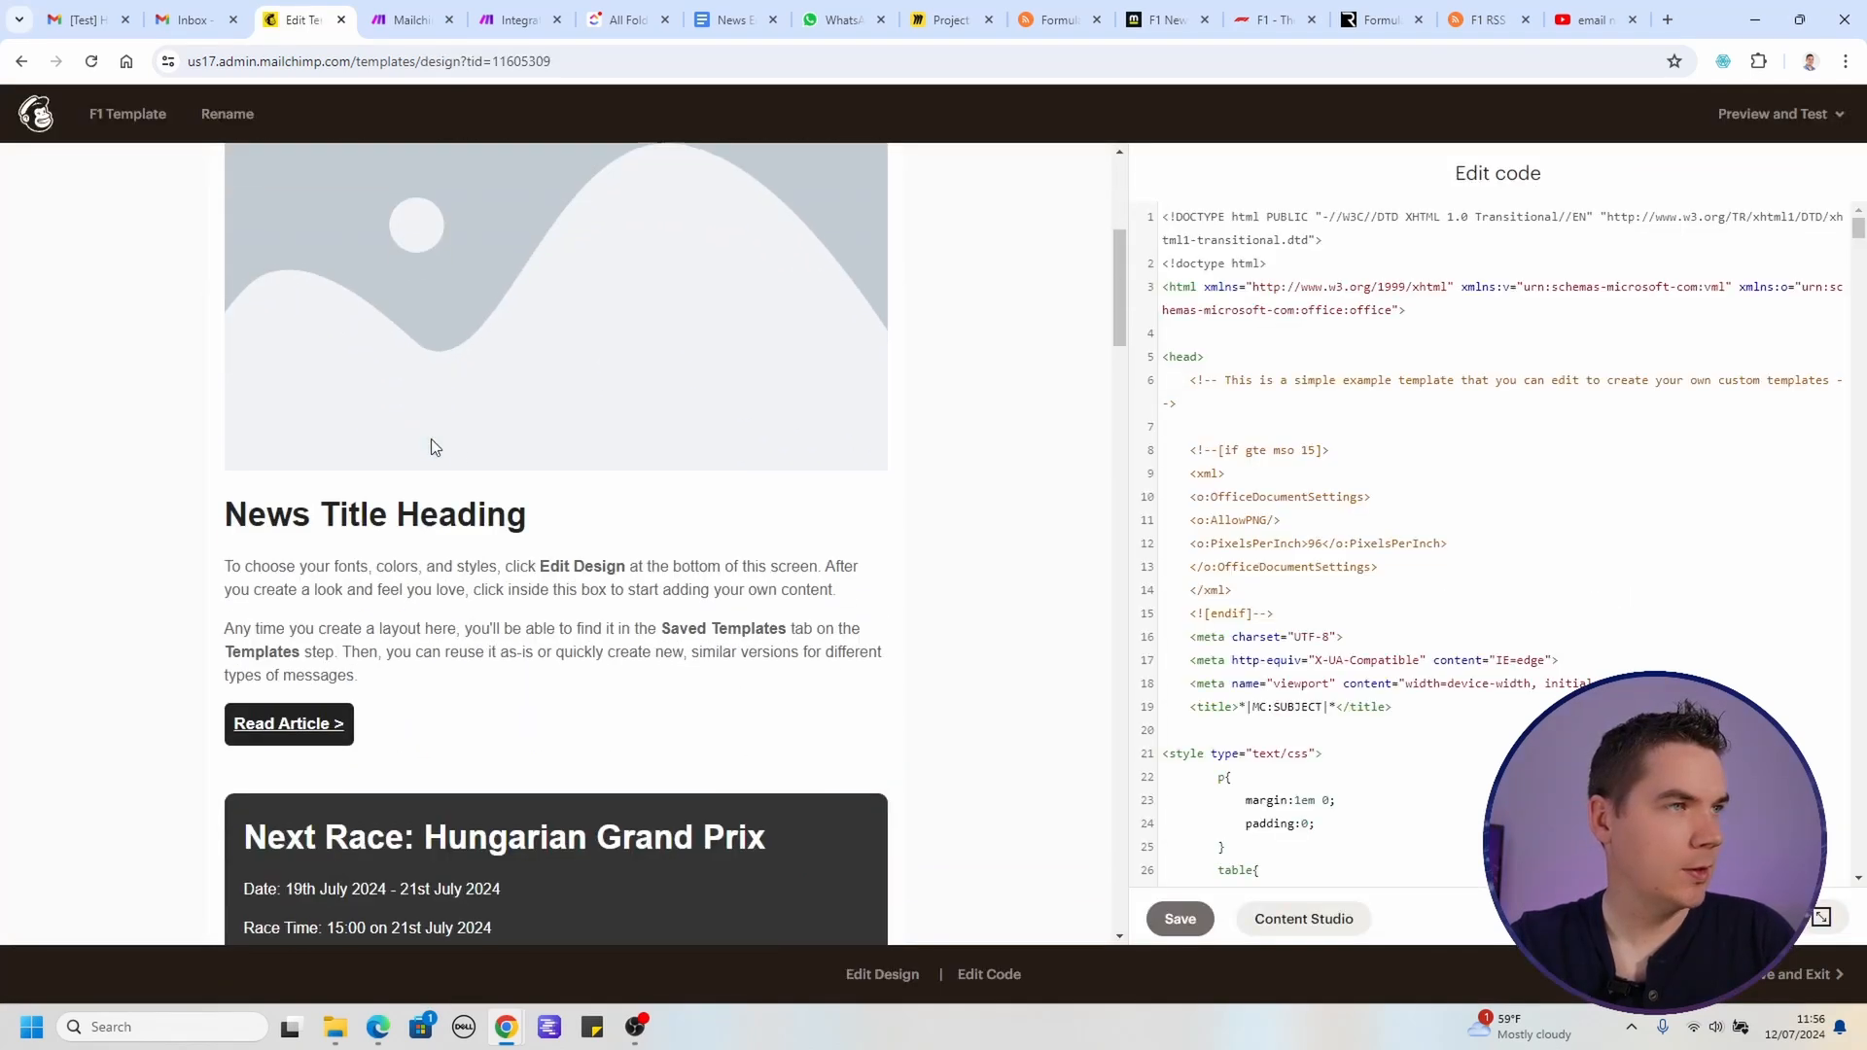
pyautogui.scroll(1, 539, 388)
pyautogui.scroll(-5, 521, 633)
pyautogui.scroll(5, 508, 616)
pyautogui.scroll(-1, 515, 623)
pyautogui.scroll(-5, 535, 642)
pyautogui.scroll(6, 535, 583)
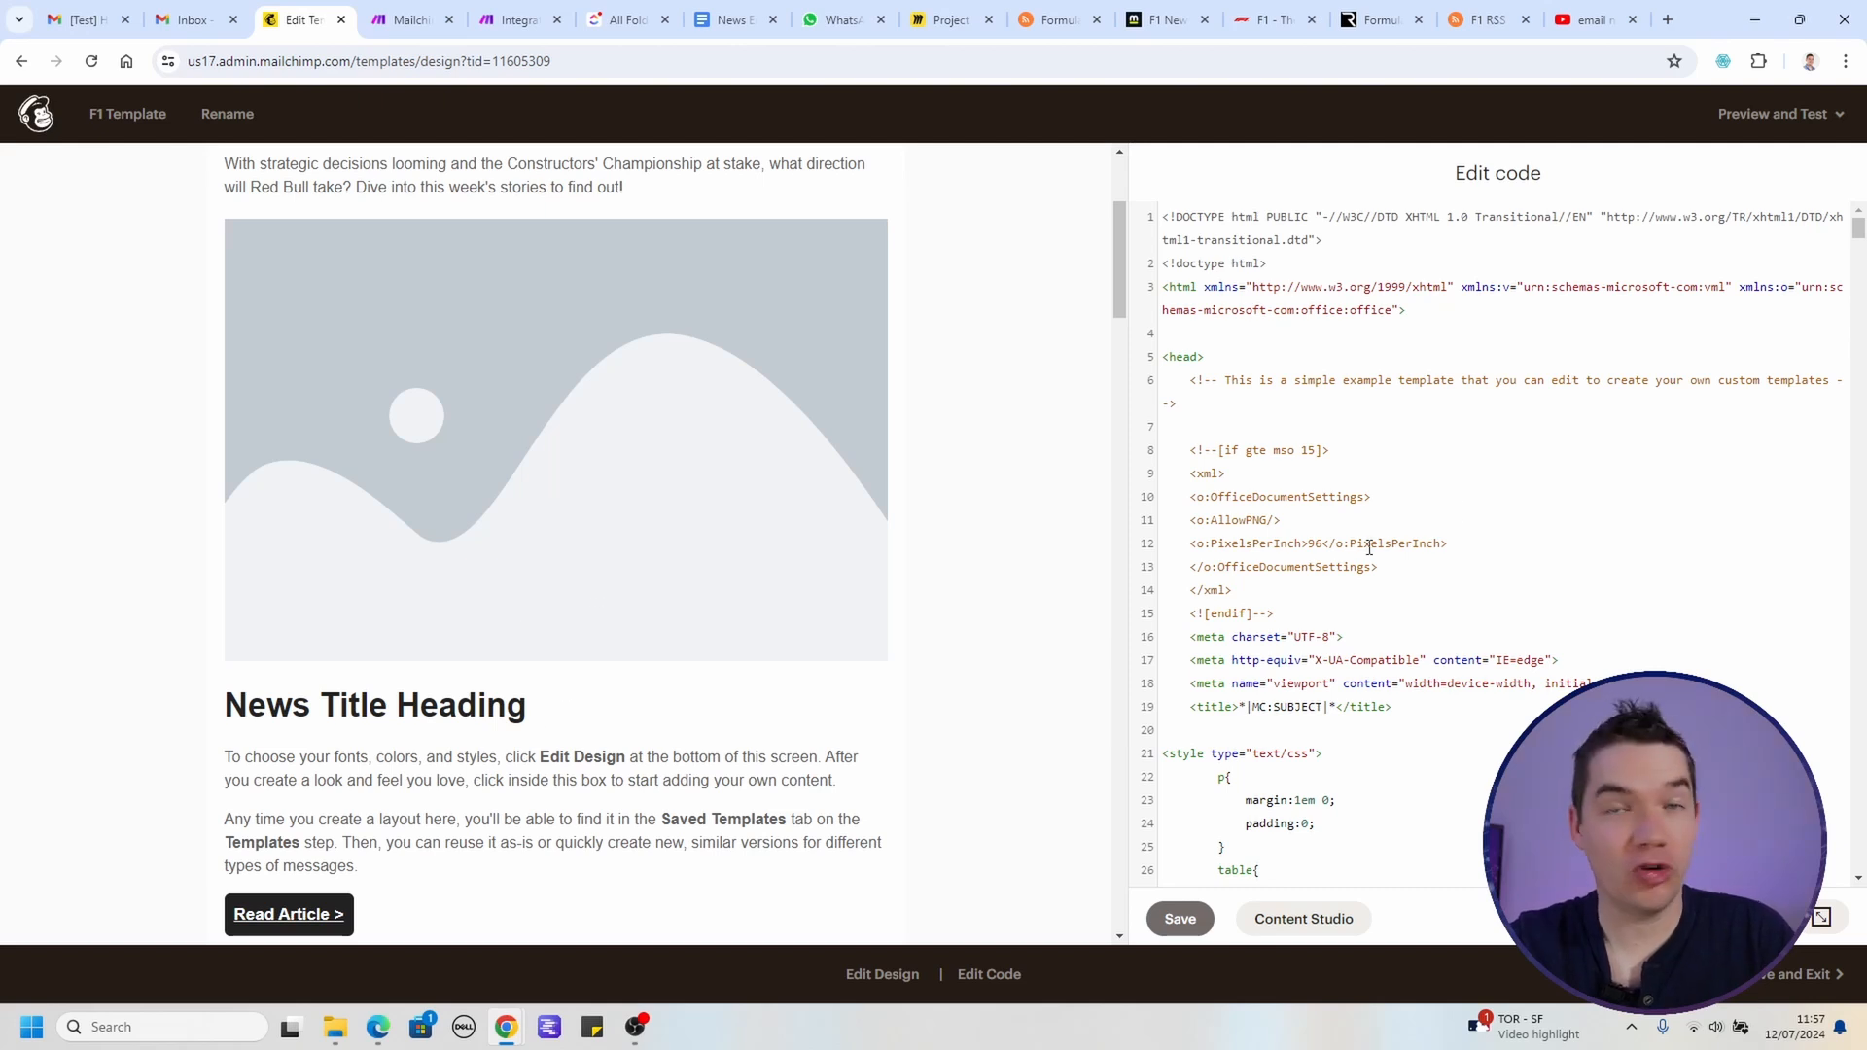
# Step: Select the news story HTML in the template code, from the placeholder image tag through the Read Article link
pyautogui.moveTo(1856, 230); pyautogui.dragTo(1840, 587)
pyautogui.scroll(-15, 1841, 587)
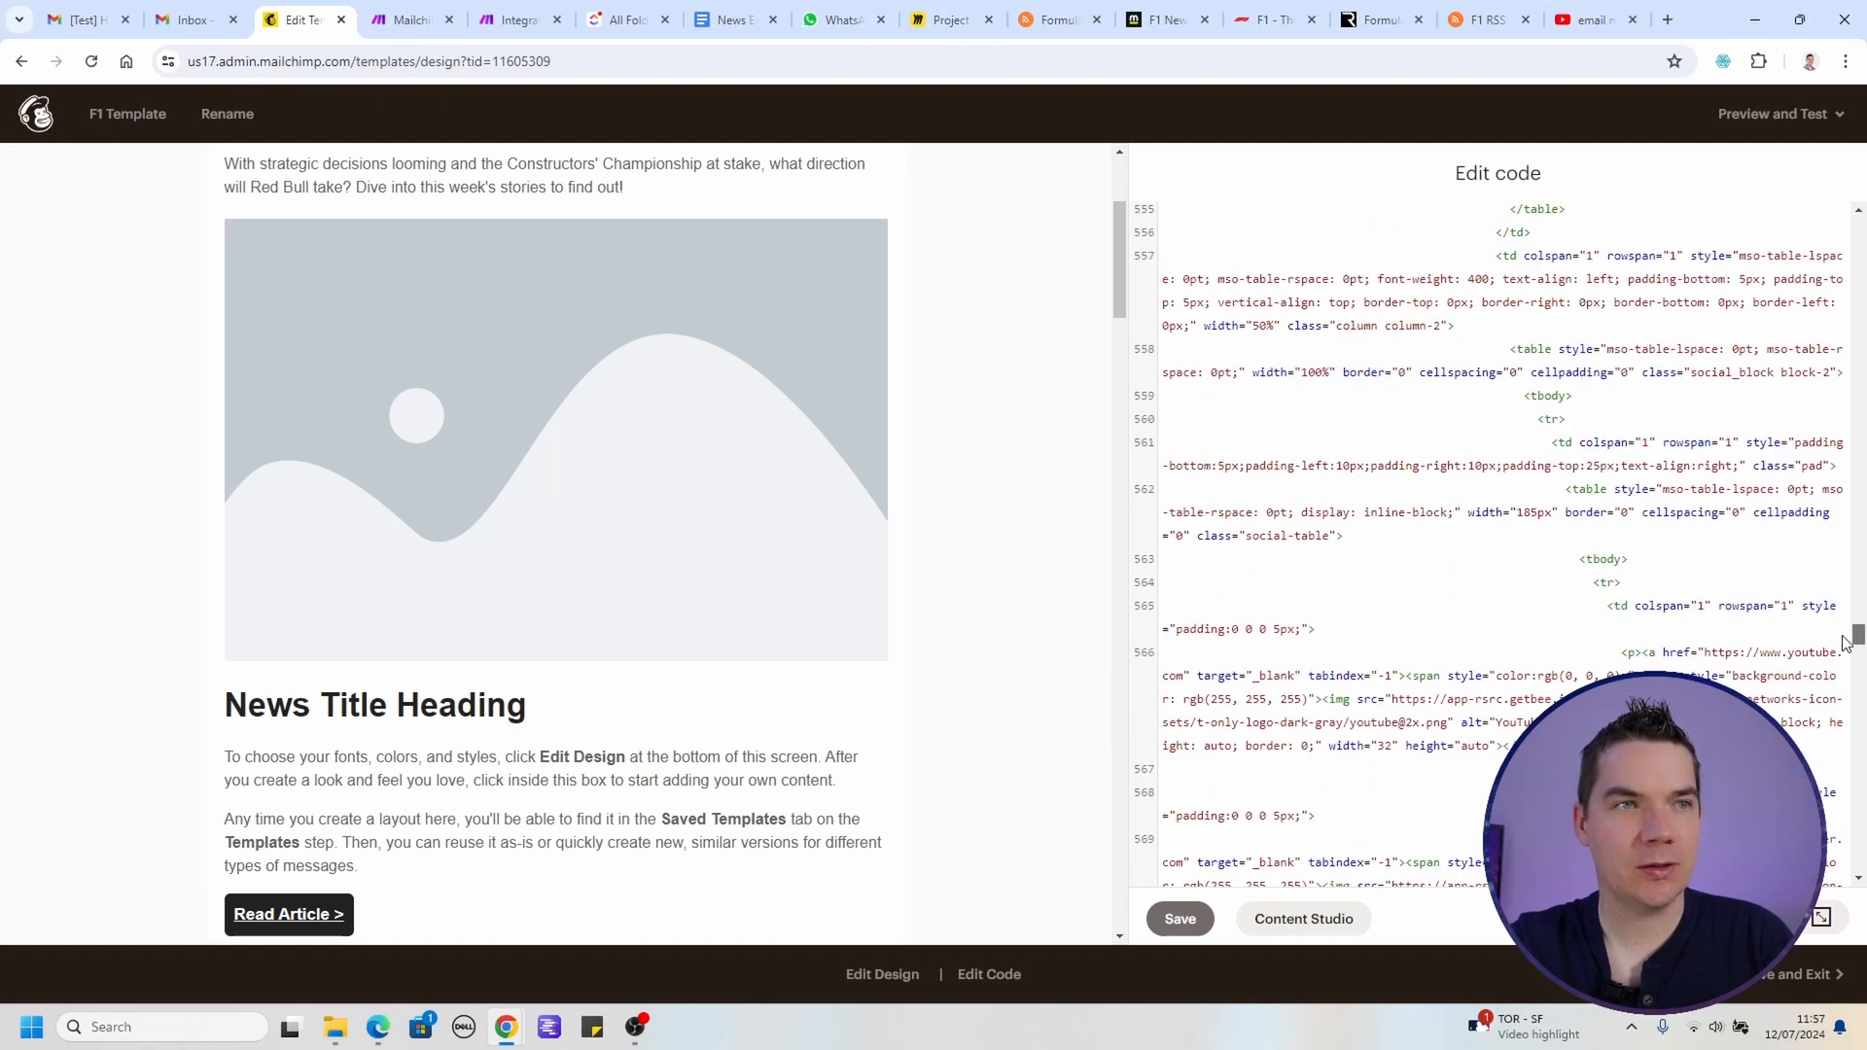
pyautogui.moveTo(1412, 381); pyautogui.dragTo(1417, 619)
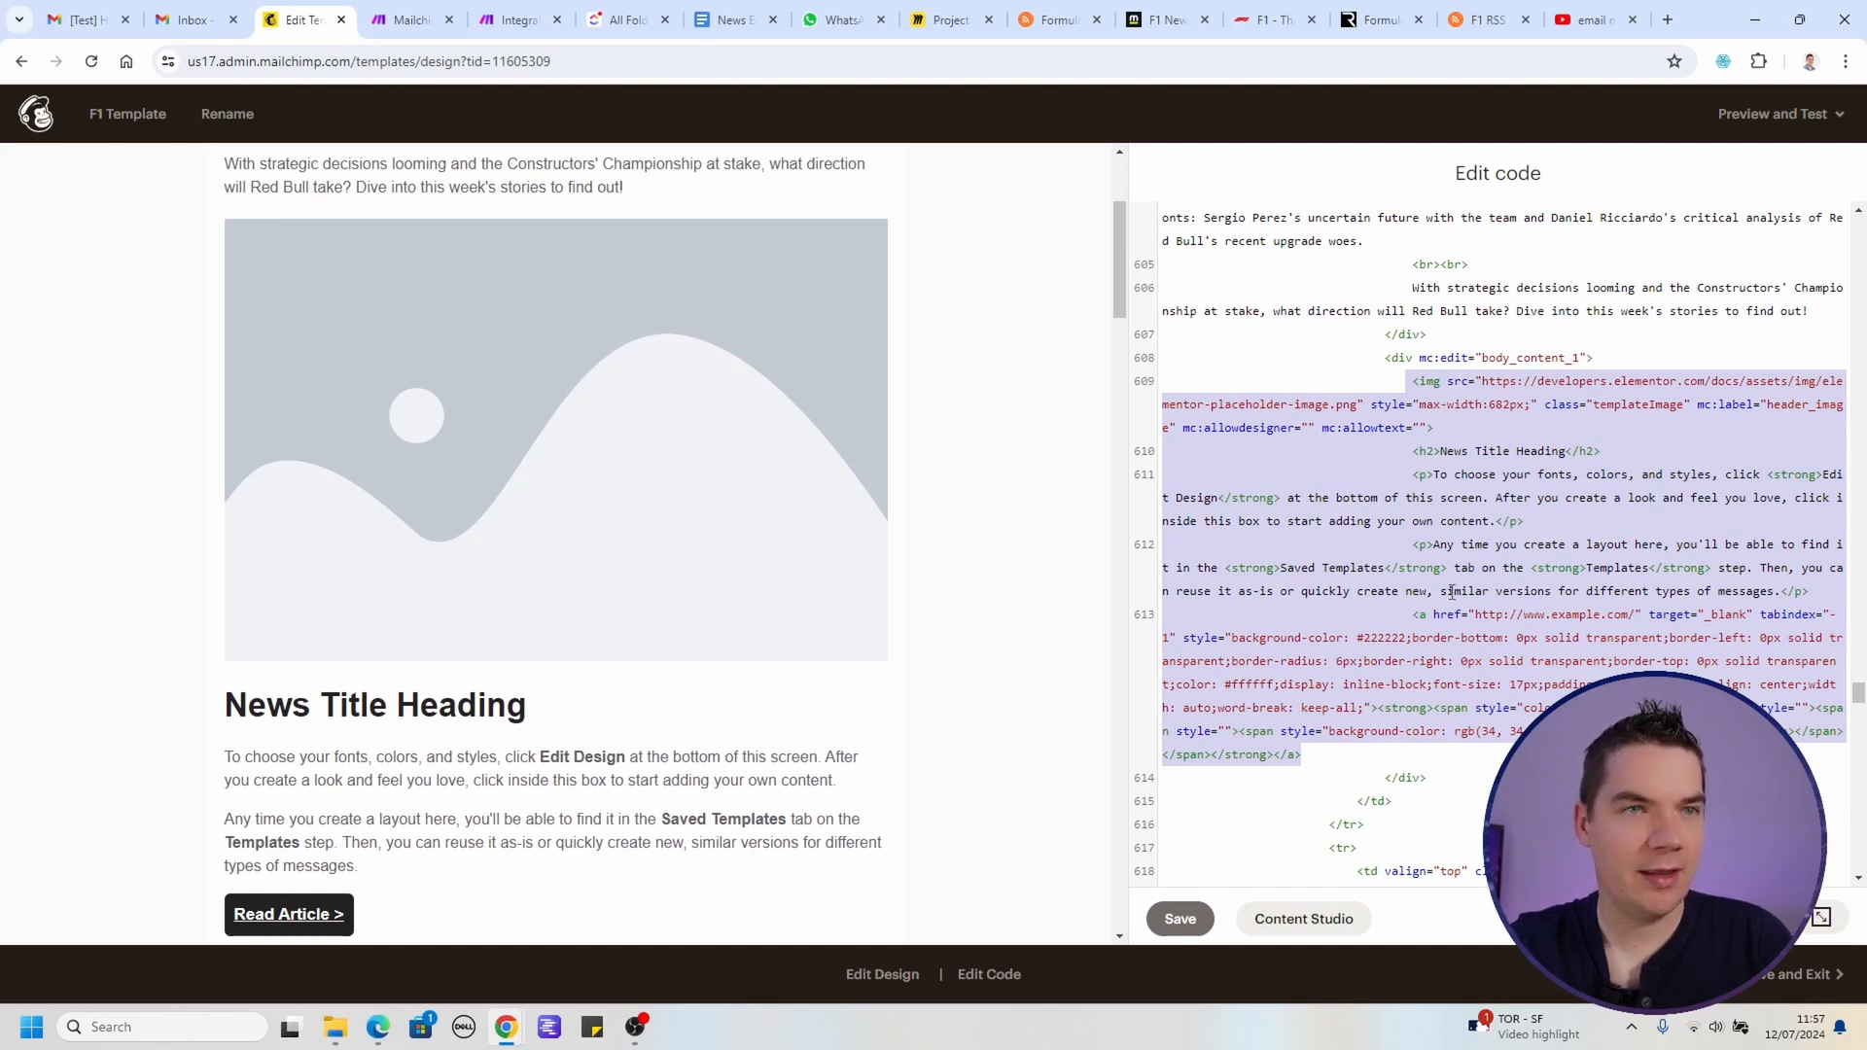
pyautogui.click(1417, 380)
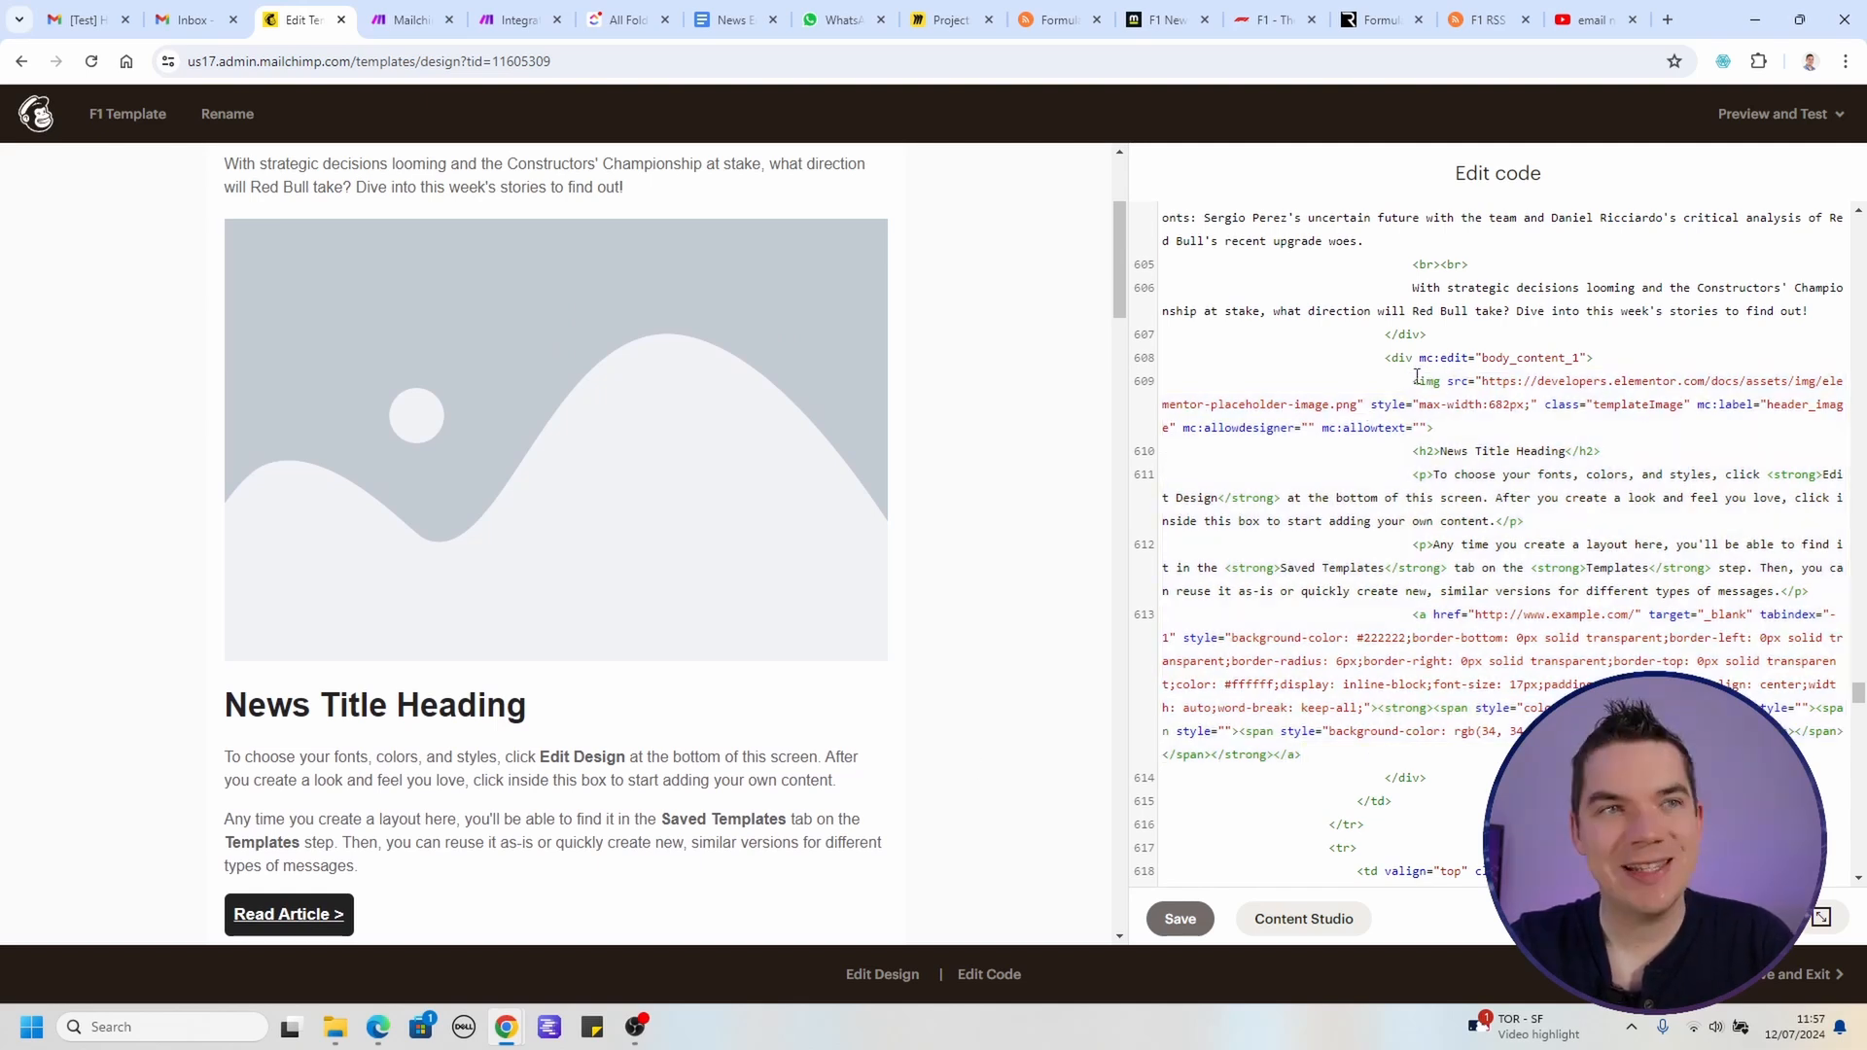
pyautogui.moveTo(1412, 382); pyautogui.dragTo(1315, 756)
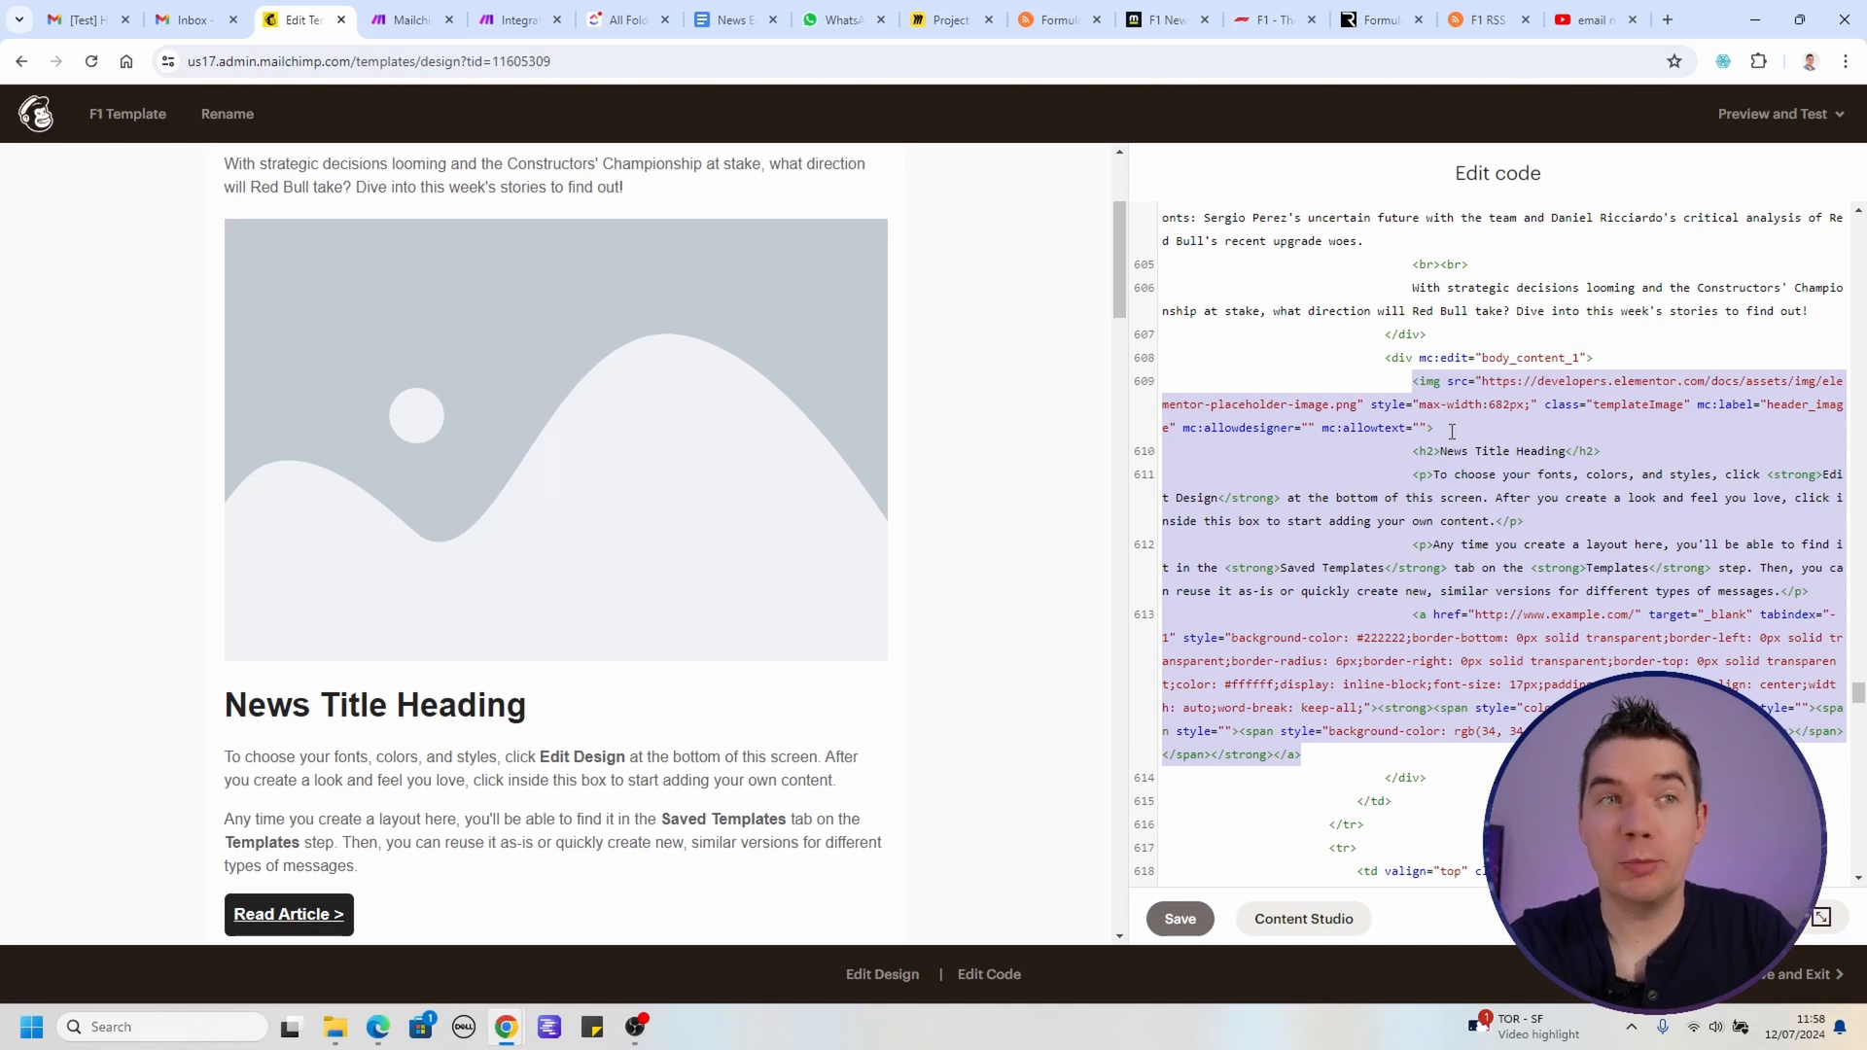
# Step: Back in Make, add an OpenAI Create a Completion module after the last JSON module, using the GPT-4o model
pyautogui.click(511, 19)
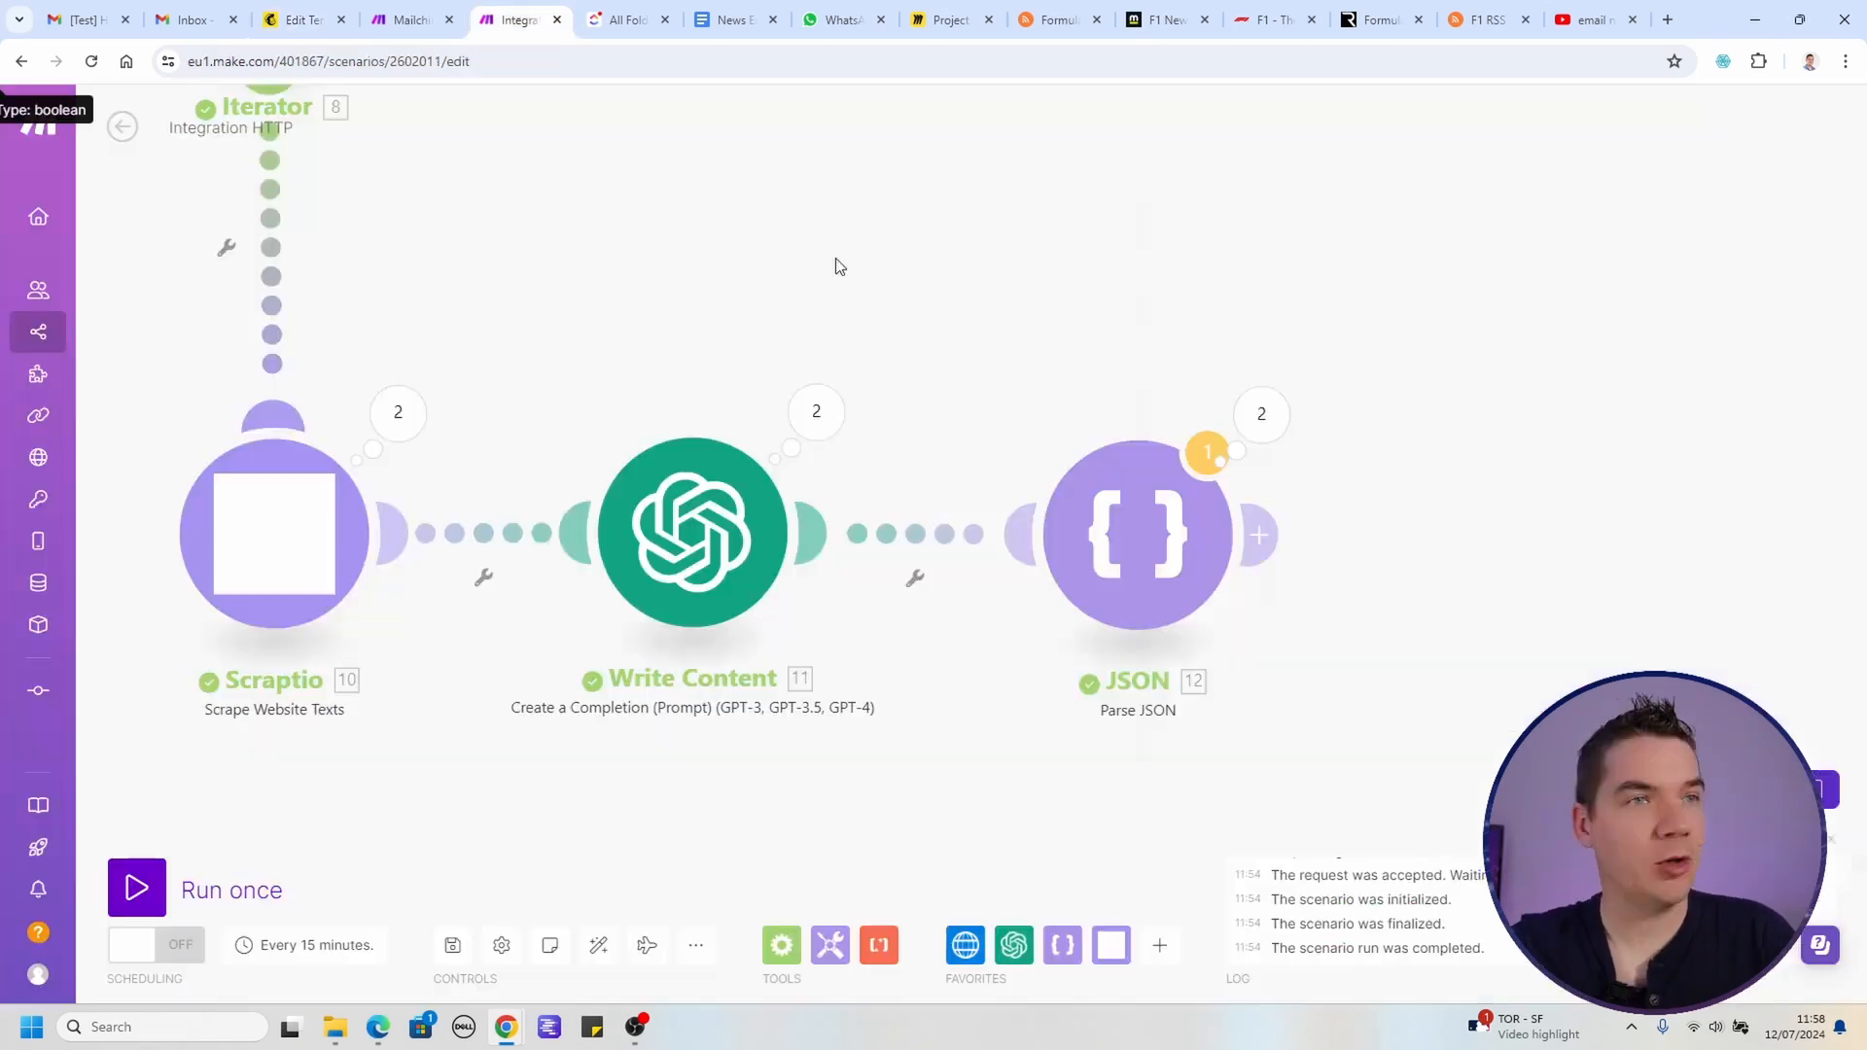
pyautogui.click(1278, 535)
pyautogui.click(1584, 450)
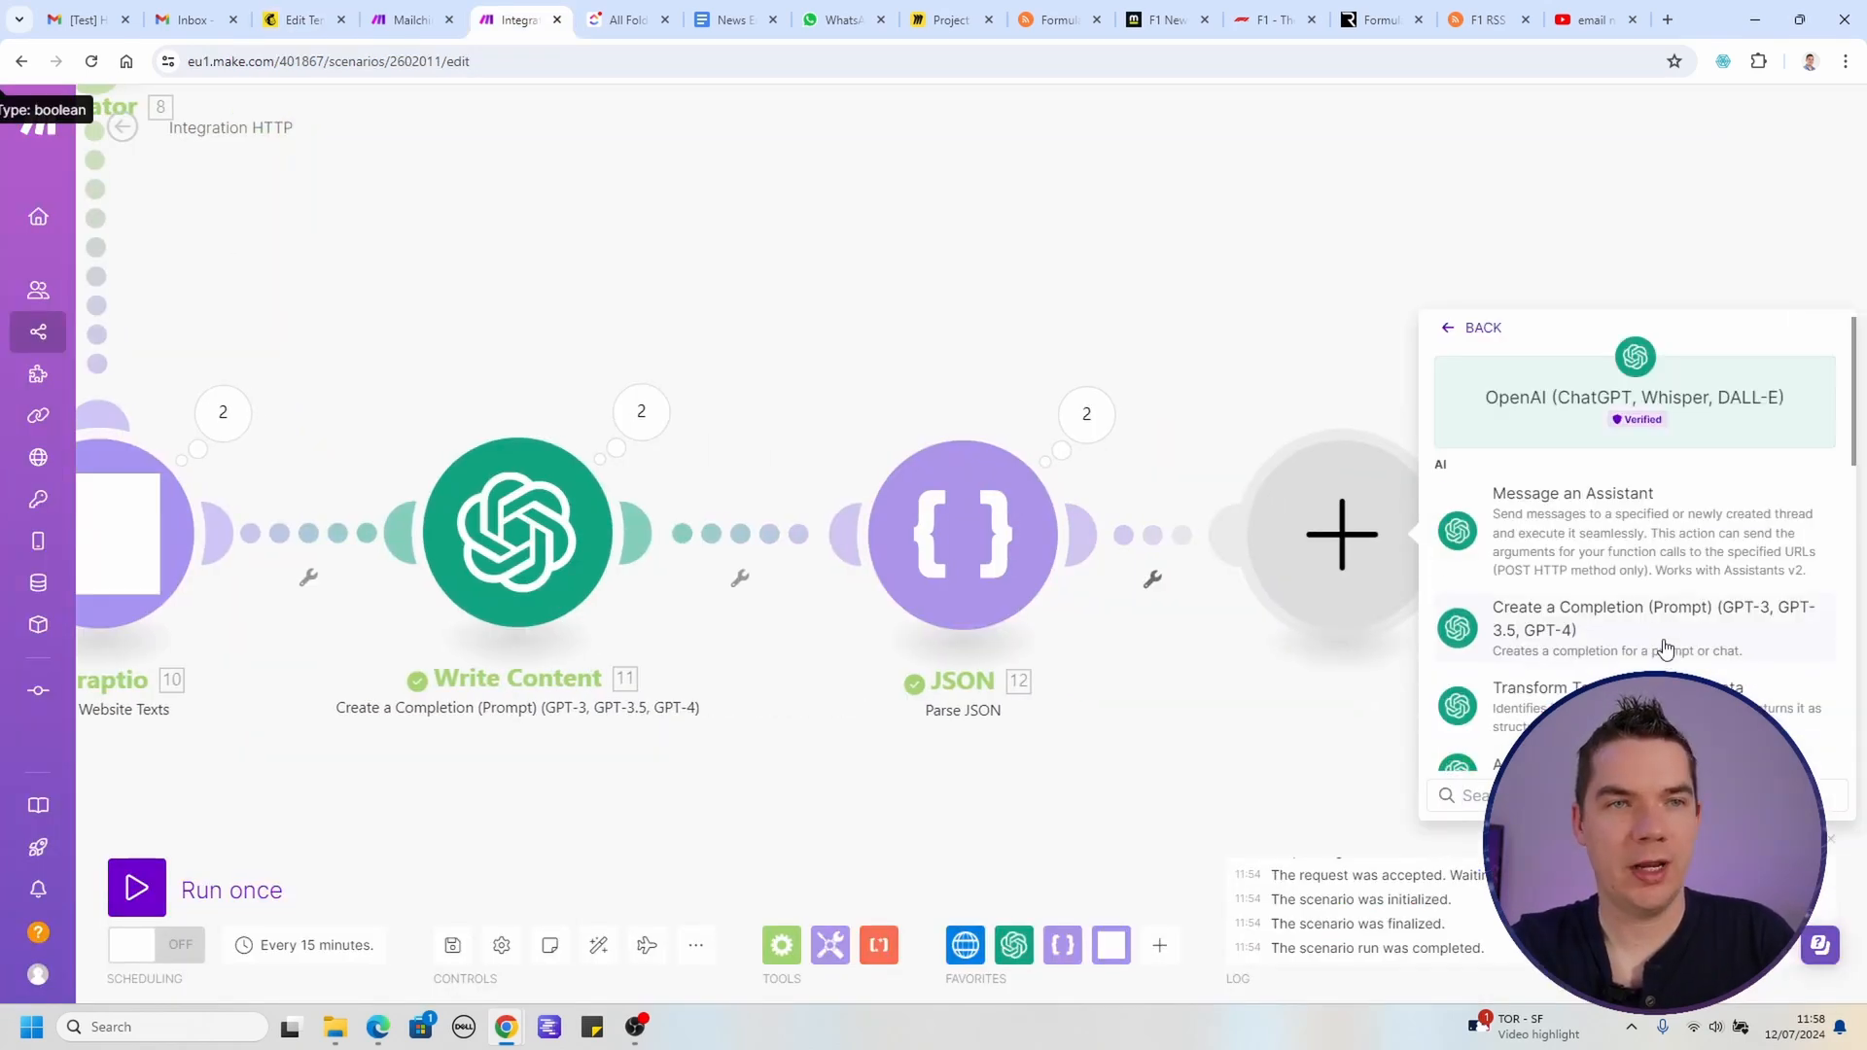
pyautogui.click(1598, 617)
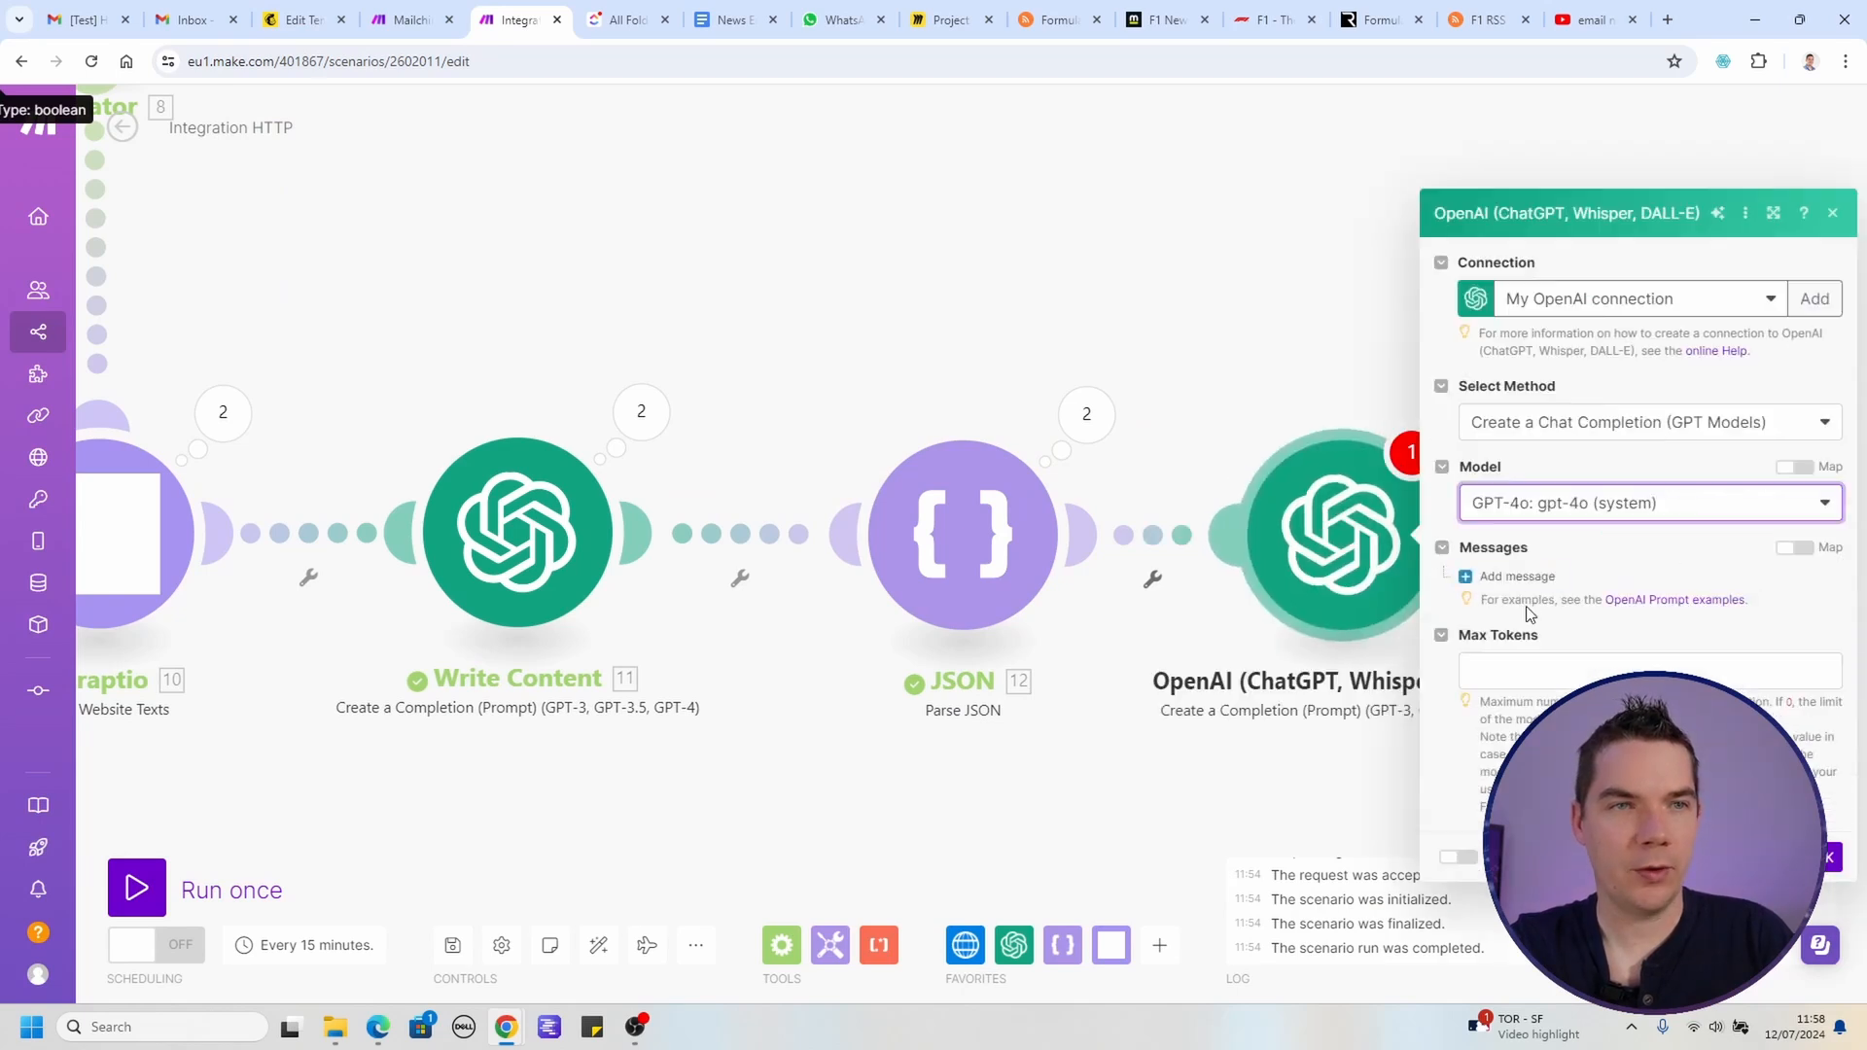
# Step: Add a System message with the pasted prompt for turning a news headline, image, text and link into HTML
pyautogui.click(1517, 576)
pyautogui.click(1566, 545)
pyautogui.click(1568, 583)
pyautogui.click(1772, 615)
pyautogui.hotkey('ctrl', 'v')
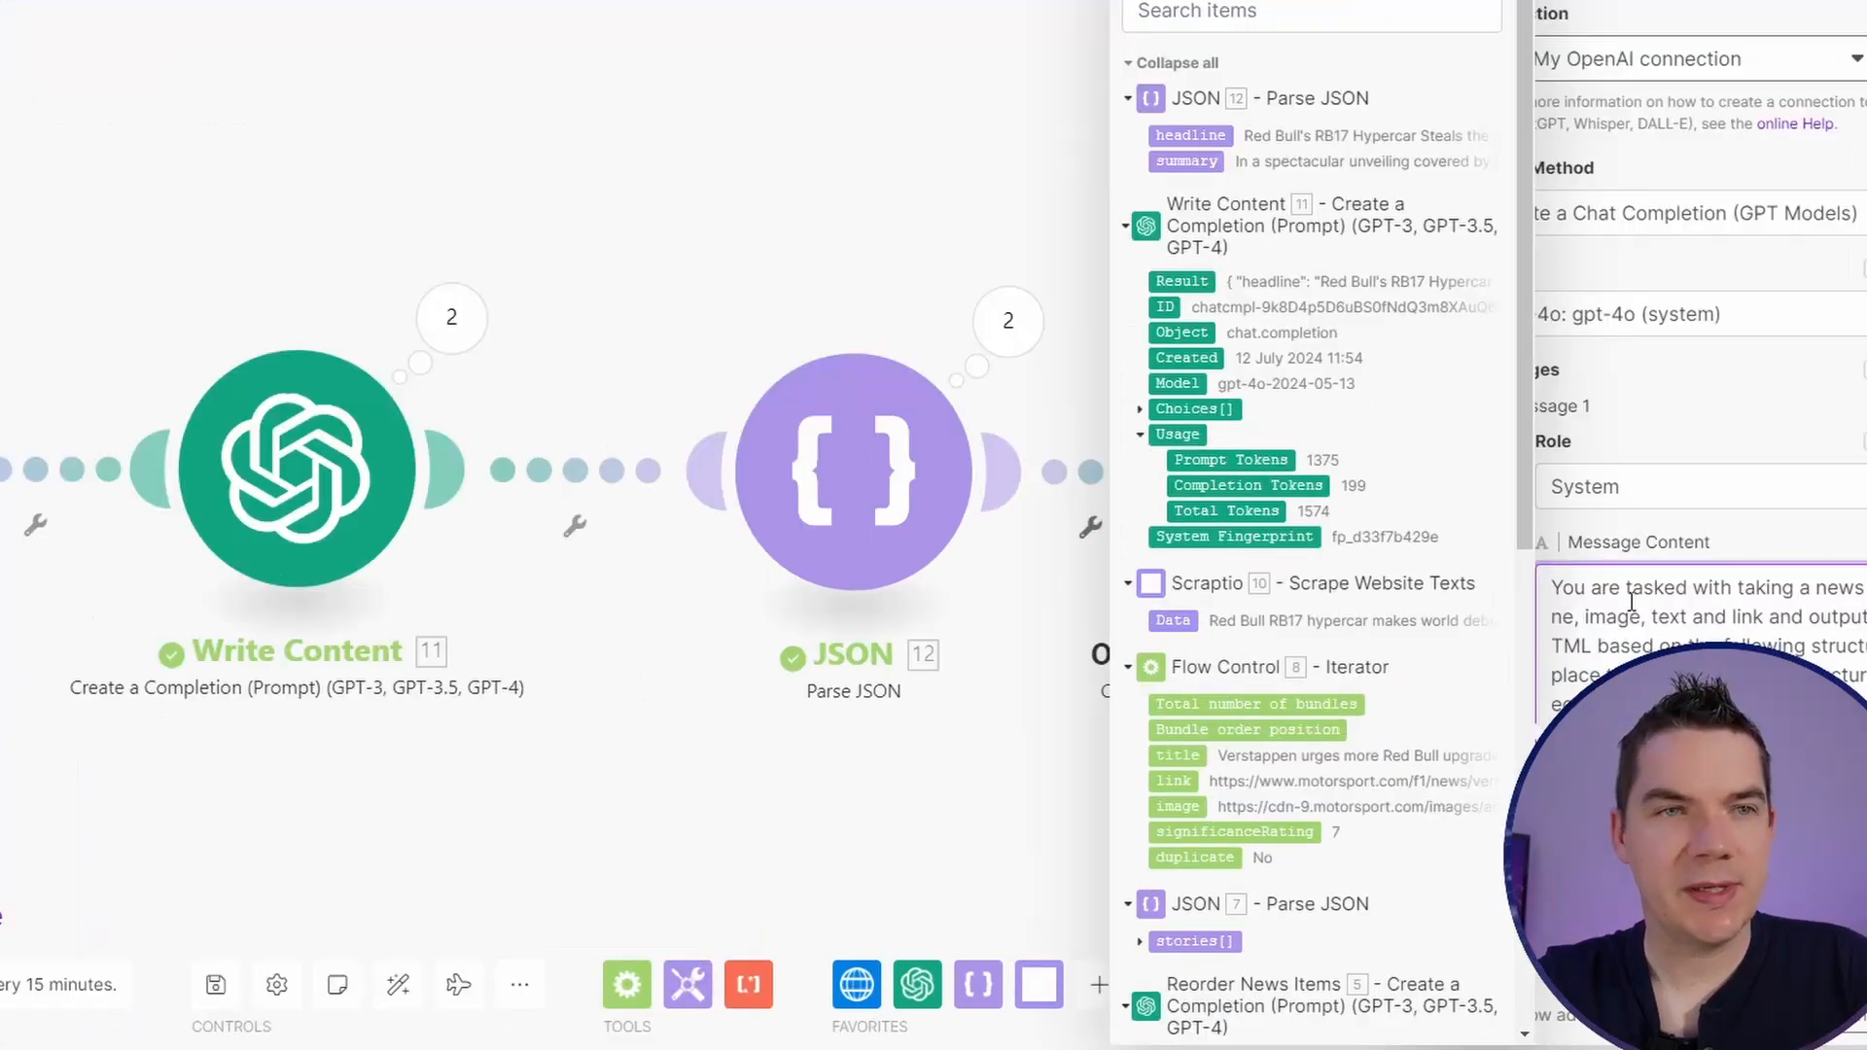
# Step: Review the System prompt's HTML structure instruction and copy the news story block from the Mailchimp F1 Template code
pyautogui.moveTo(1815, 587); pyautogui.dragTo(1863, 646)
pyautogui.moveTo(1717, 674); pyautogui.dragTo(1566, 704)
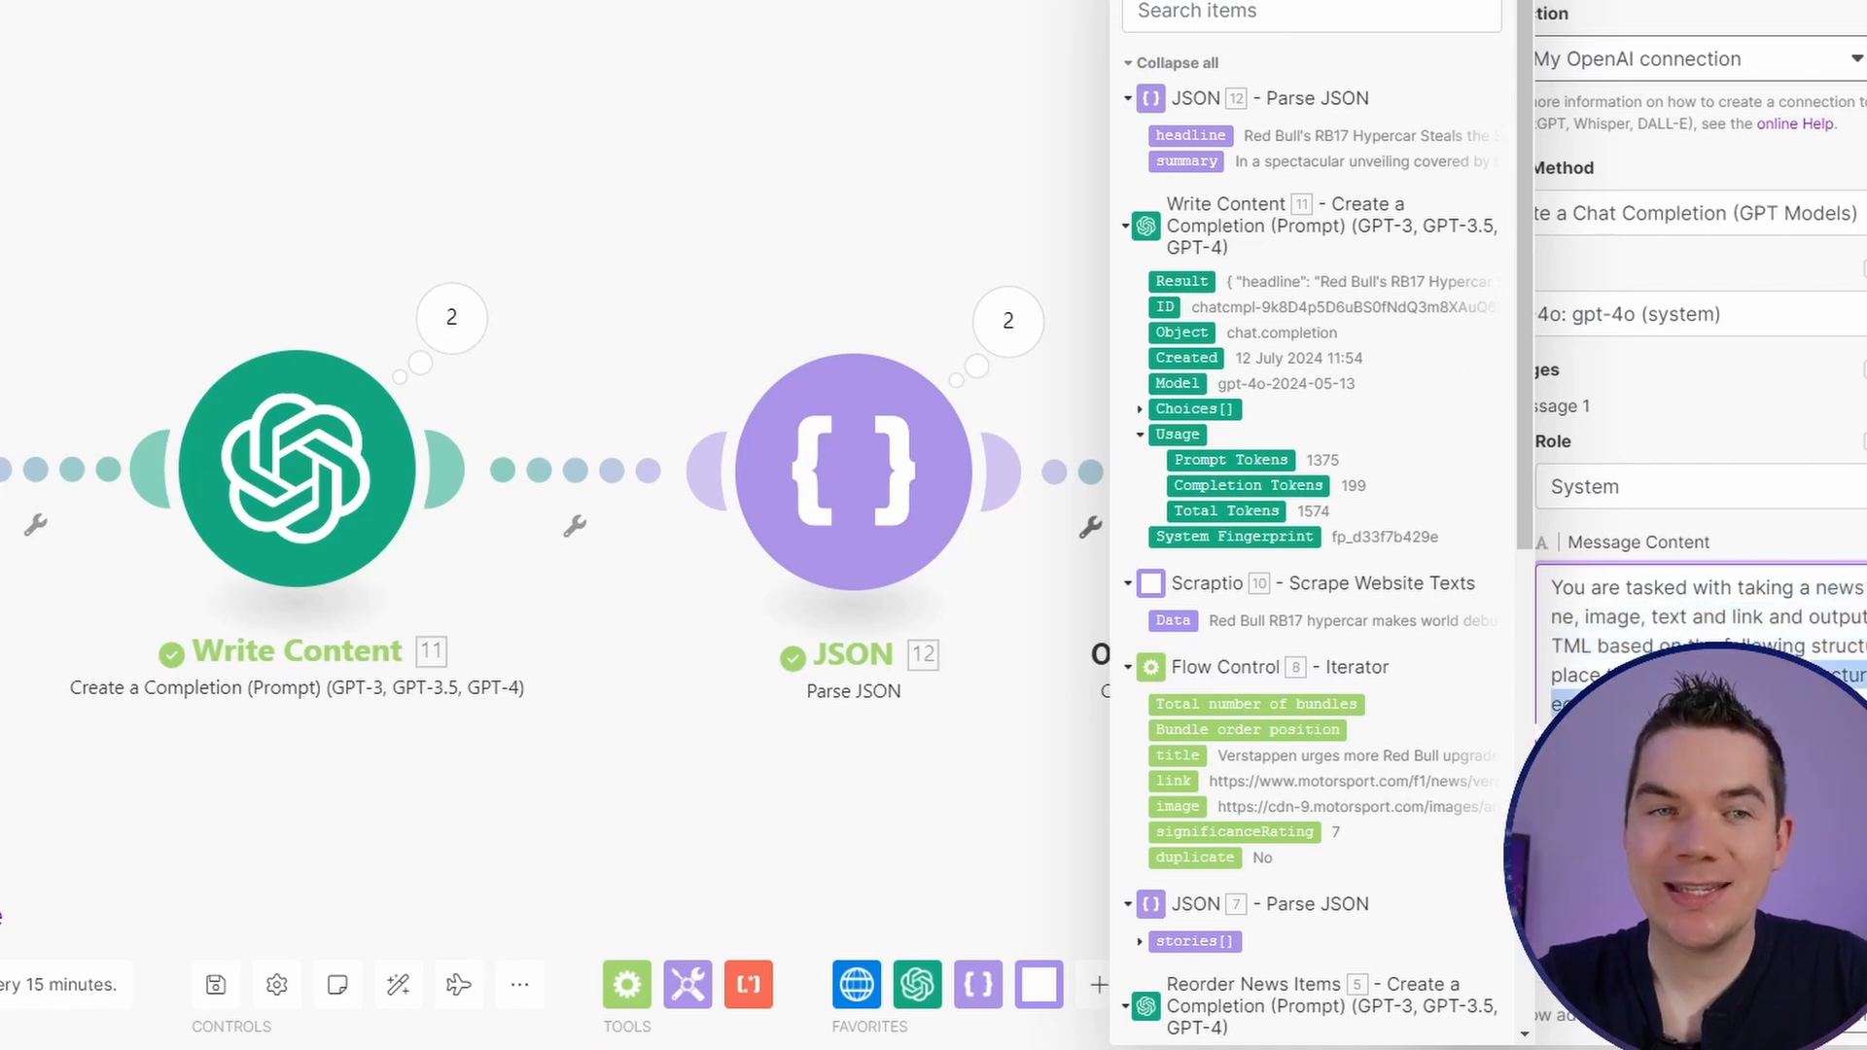
pyautogui.click(1566, 704)
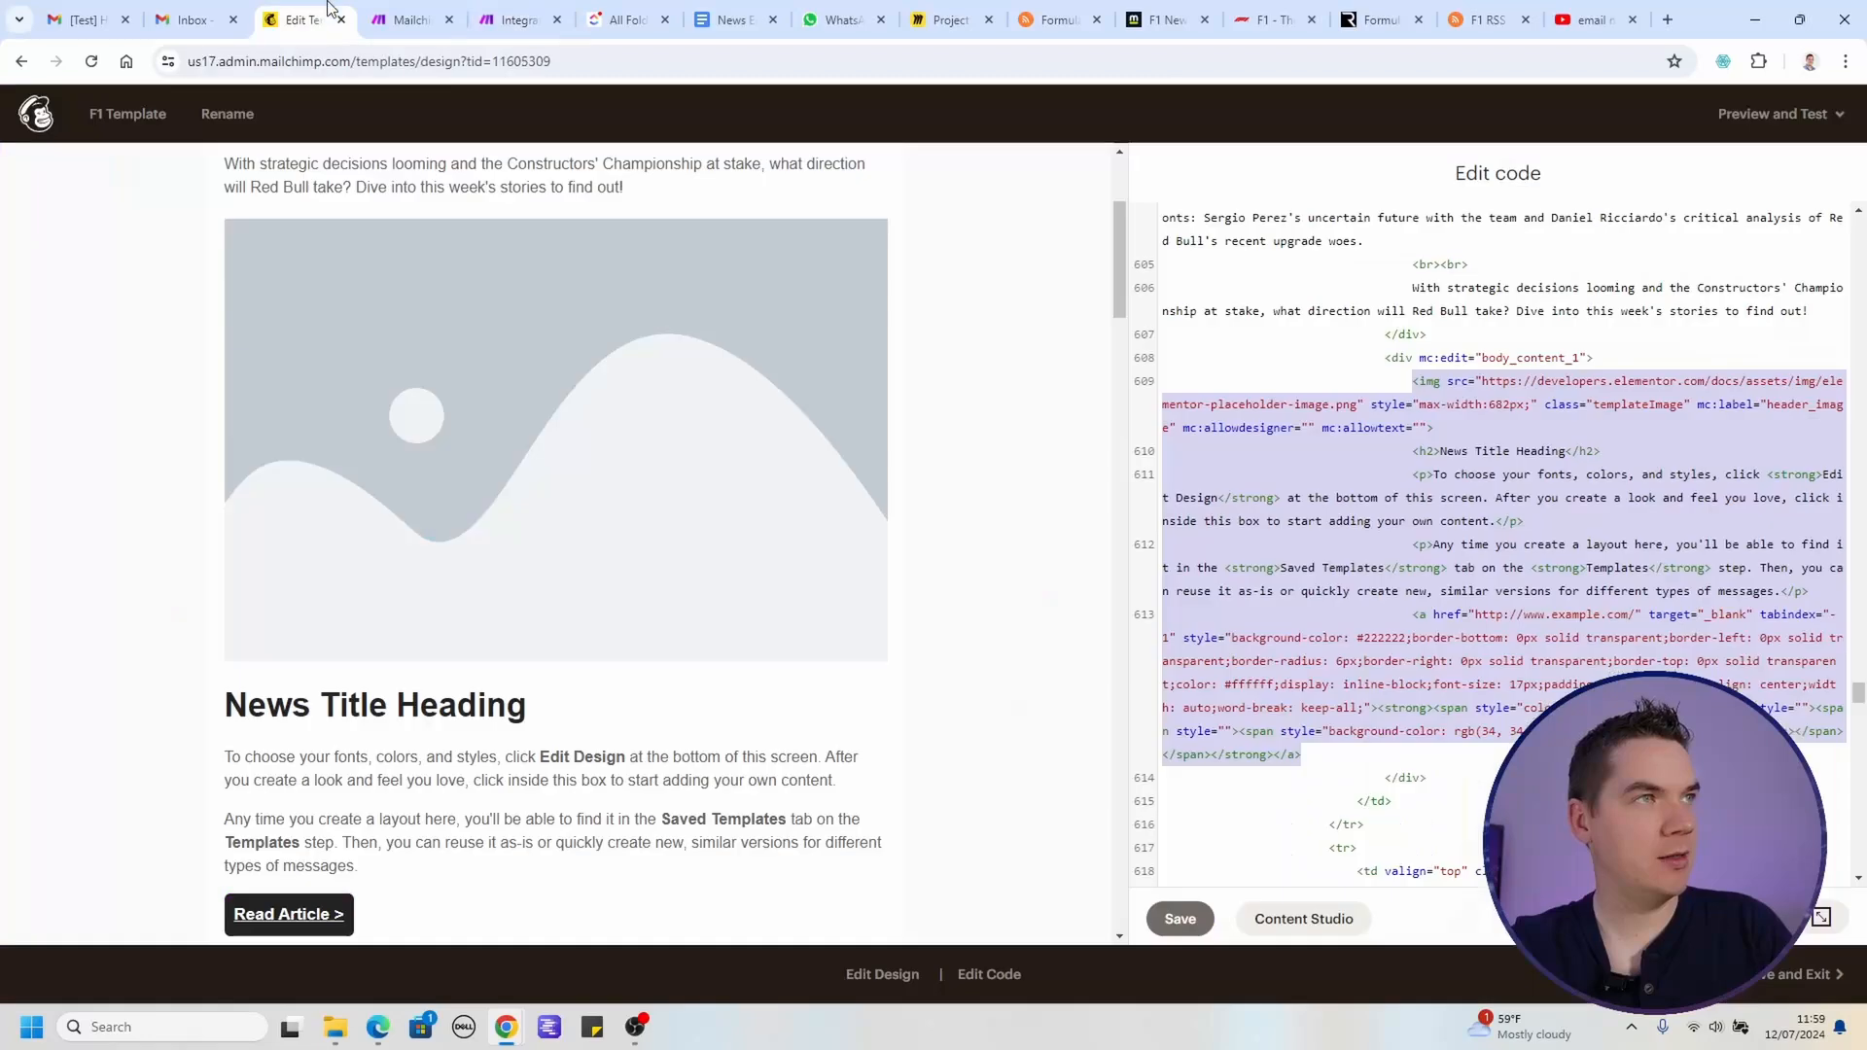
pyautogui.rightClick(1417, 466)
pyautogui.click(1346, 531)
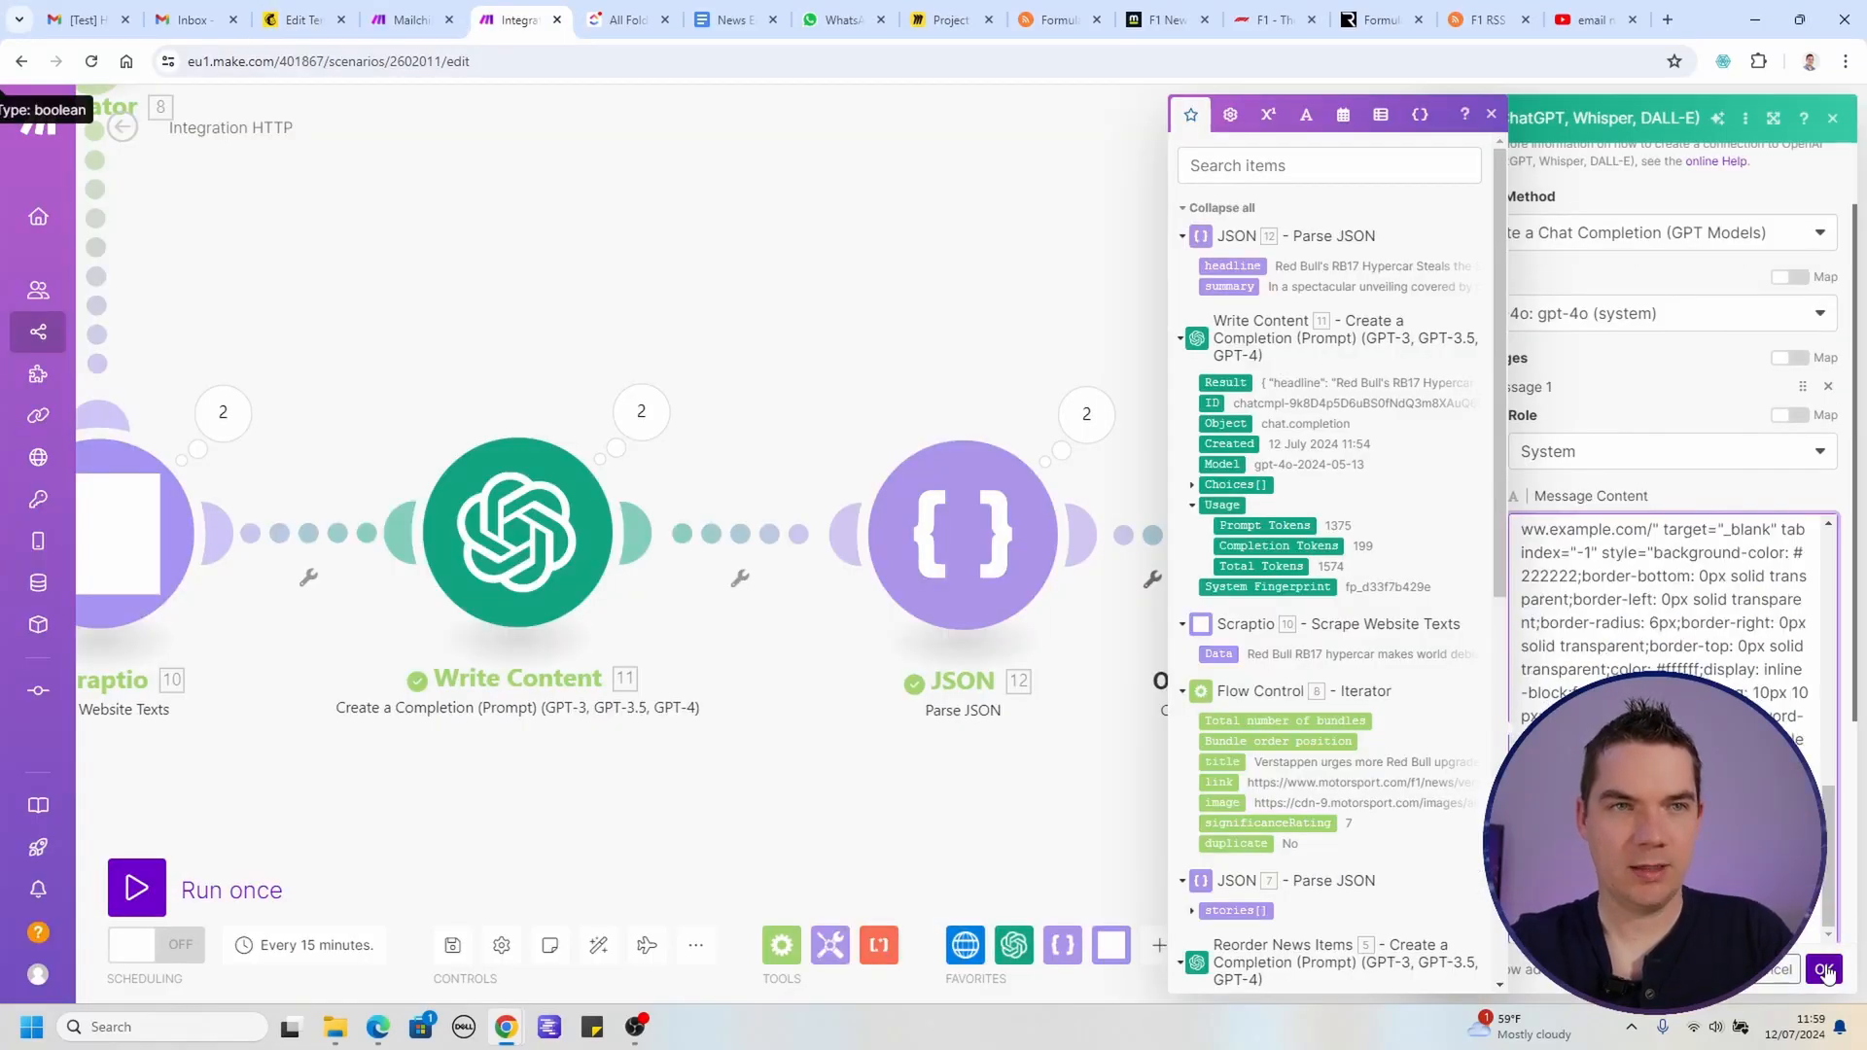
# Step: Add a second message with the User role and begin its content with triple-quote delimiter lines
pyautogui.scroll(-2, 1672, 437)
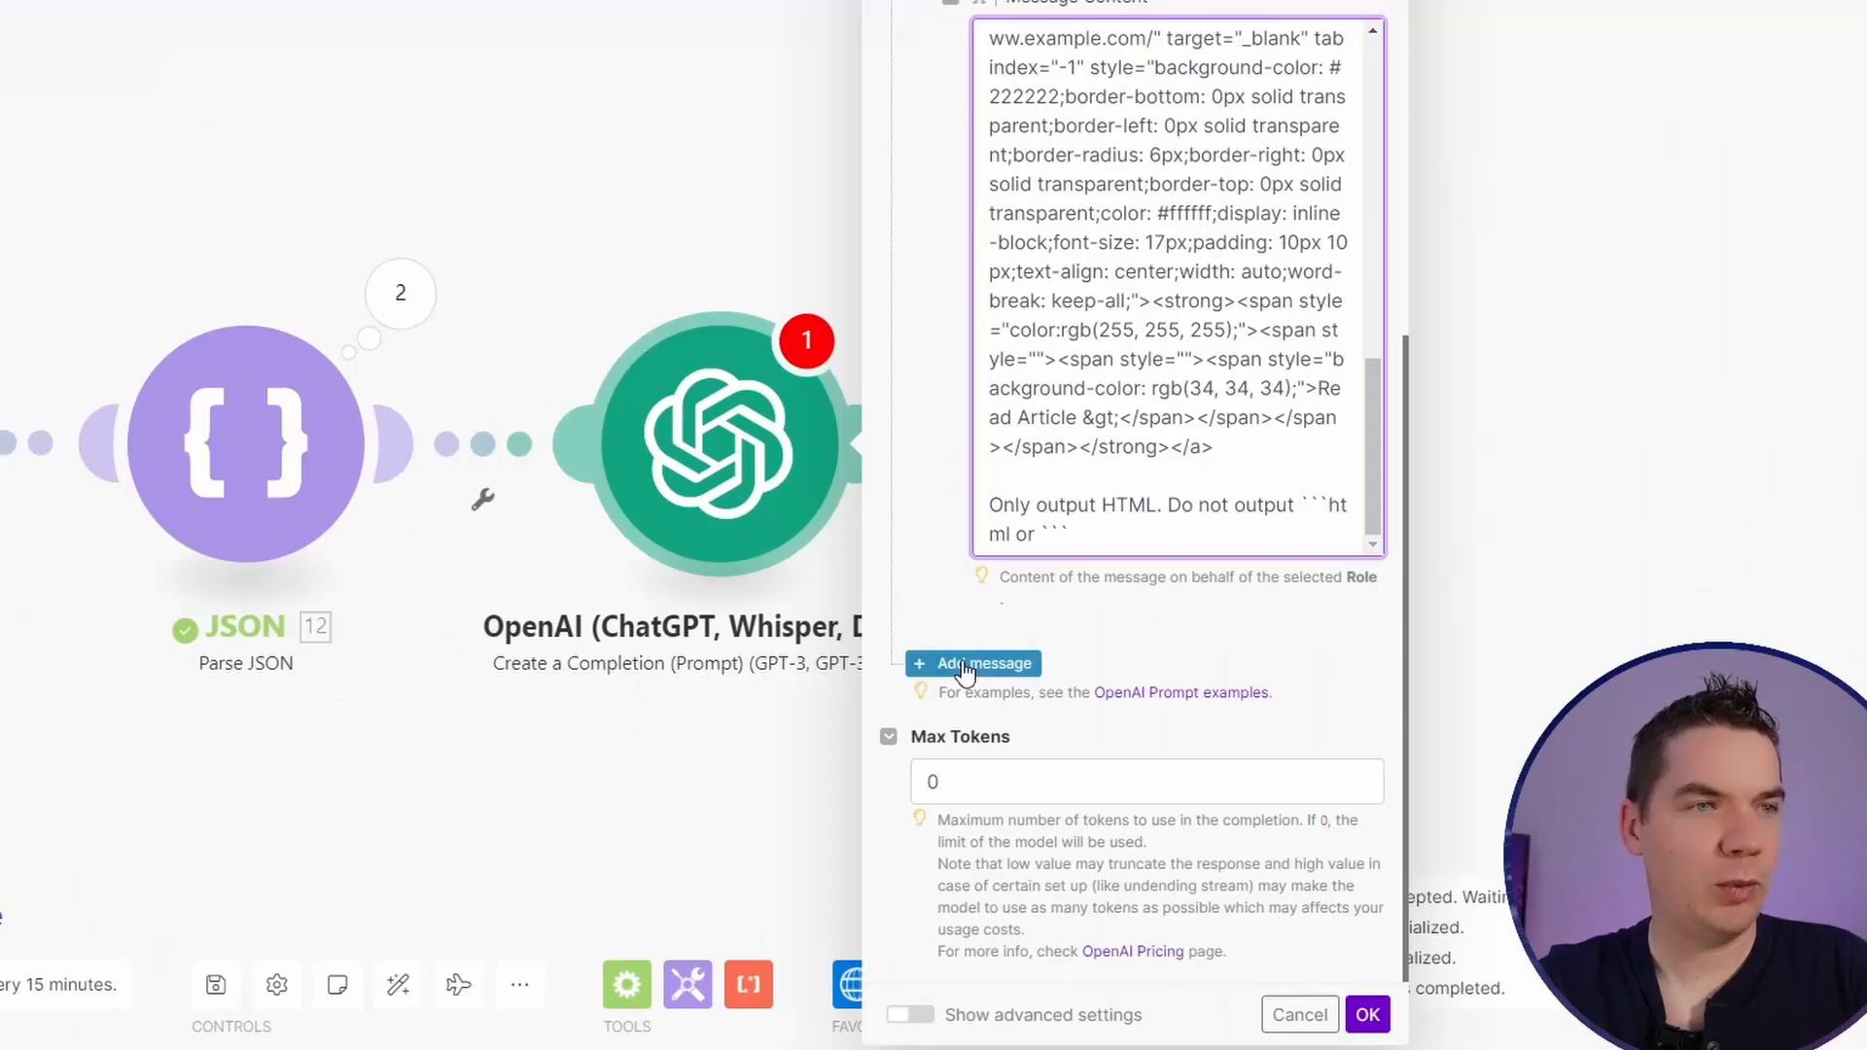
pyautogui.click(964, 669)
pyautogui.click(1036, 744)
pyautogui.click(1005, 781)
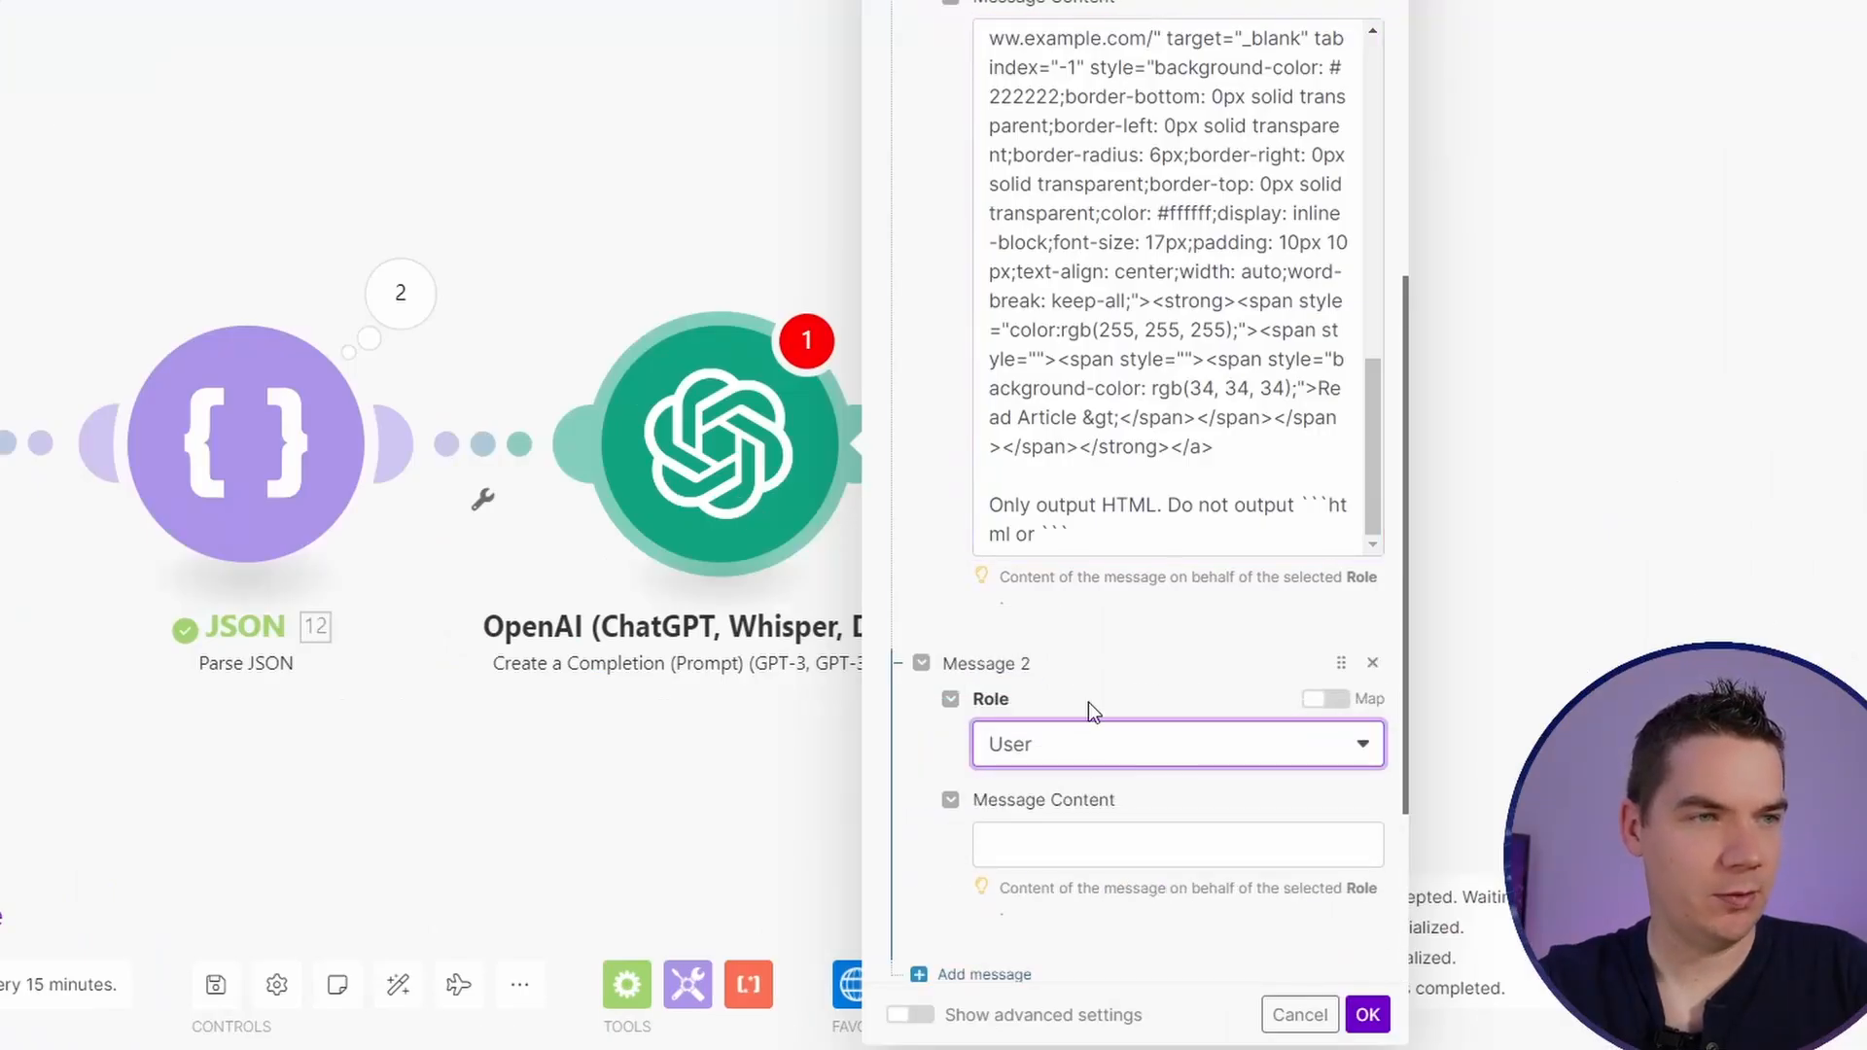
pyautogui.scroll(-2, 1051, 775)
pyautogui.click(1034, 716)
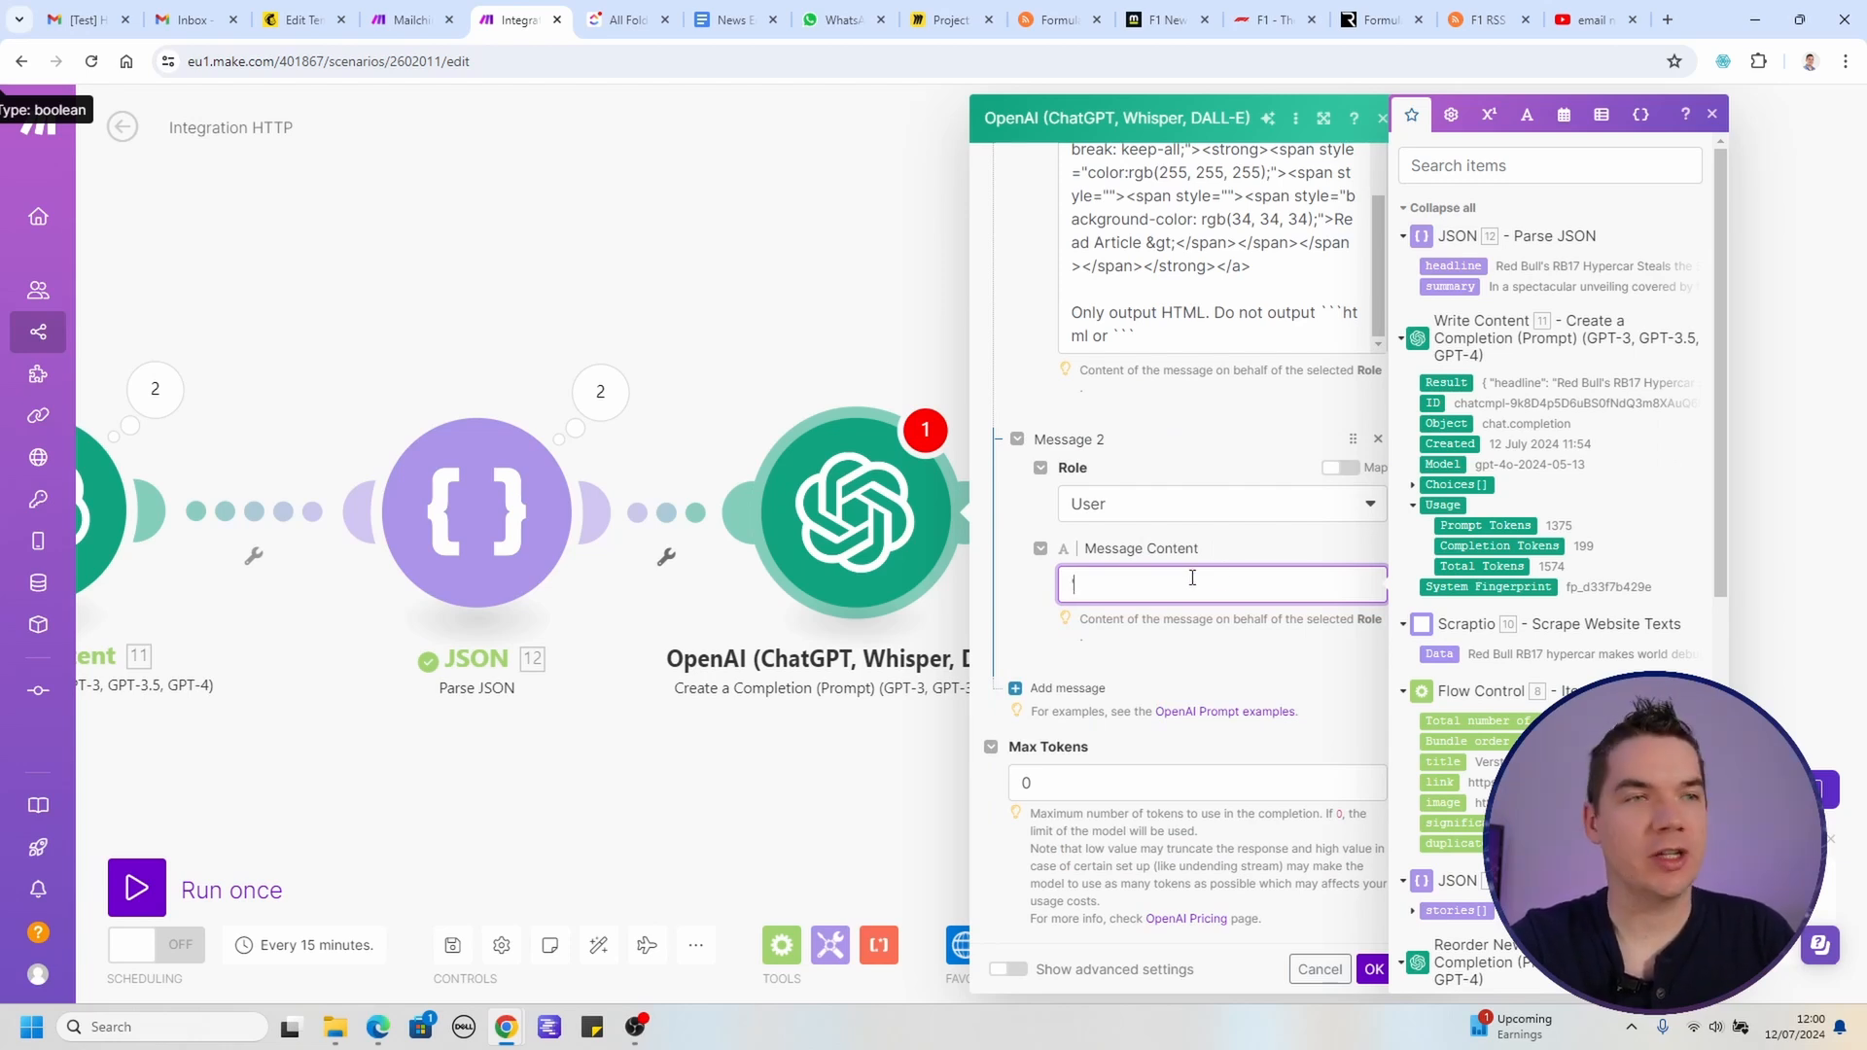
pyautogui.press('Return')
pyautogui.press('Return')
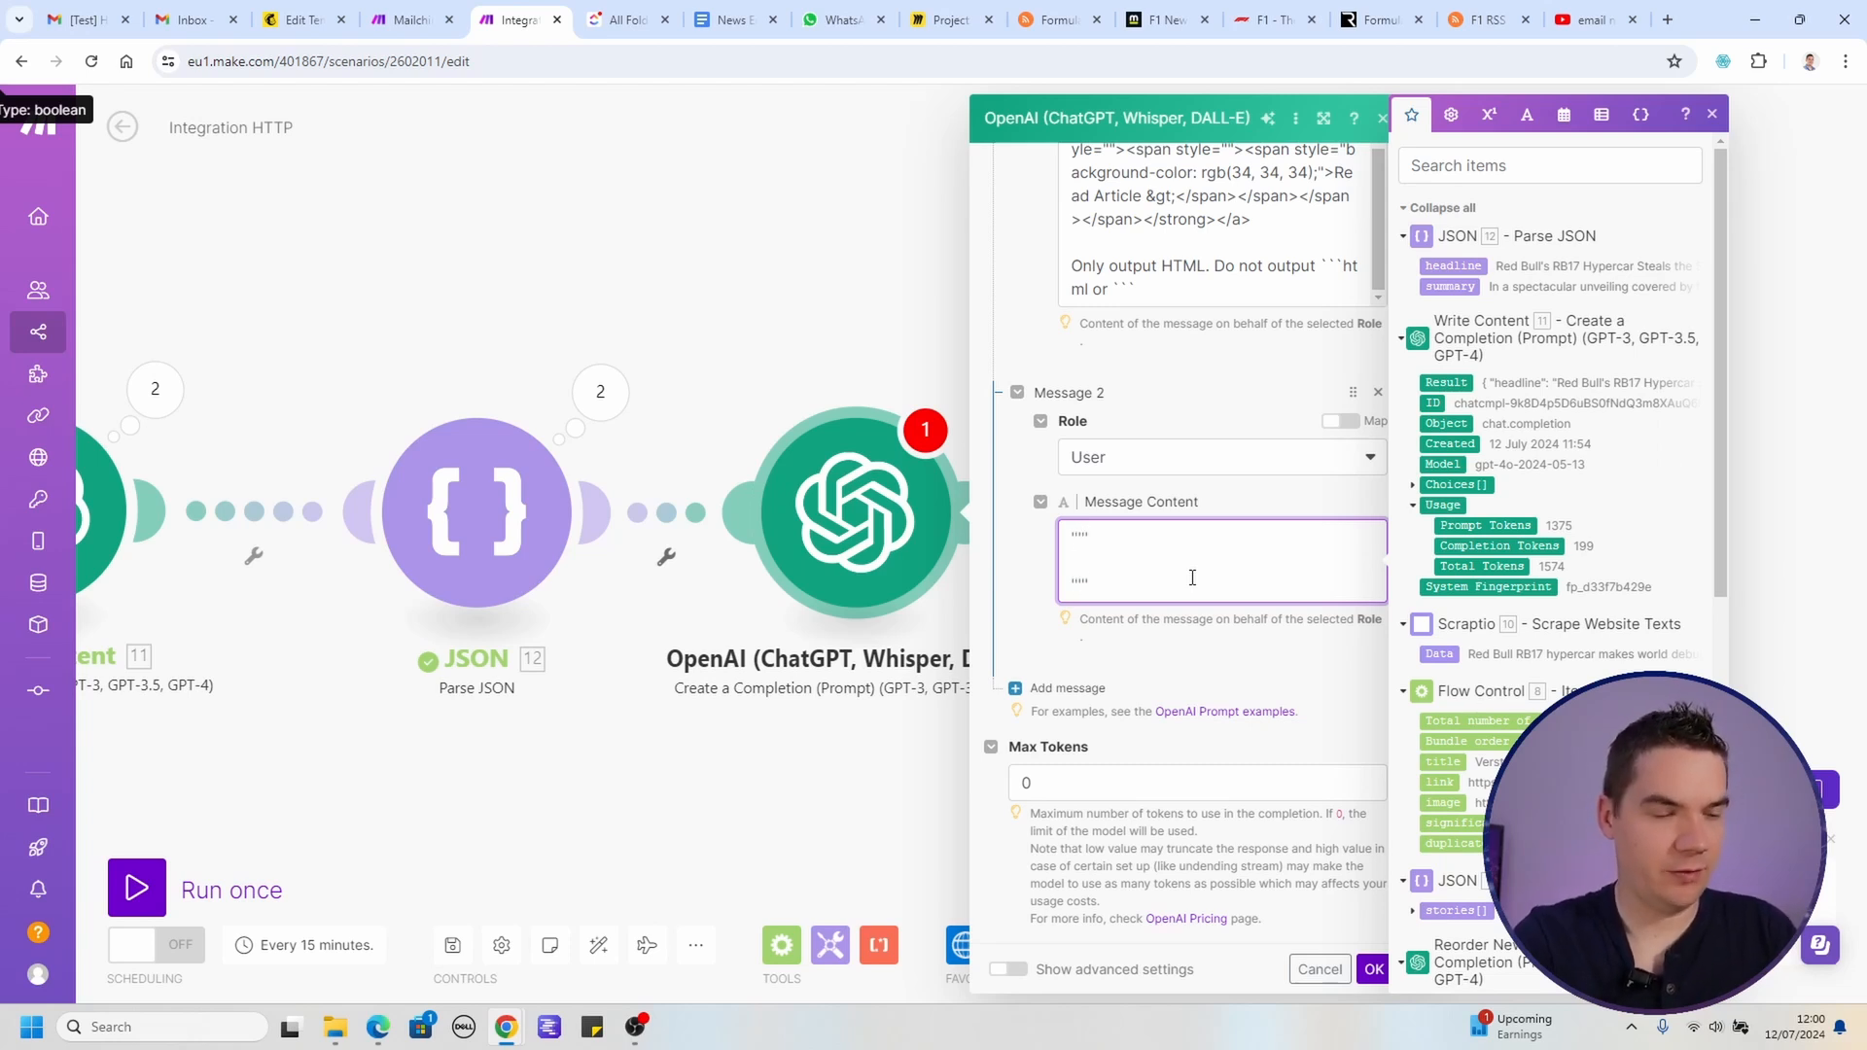
# Step: Add "News Headline:" and "Summary:" lines mapped to the headline and summary from JSON module 12, separated by triple quotes
pyautogui.write('News Headline:')
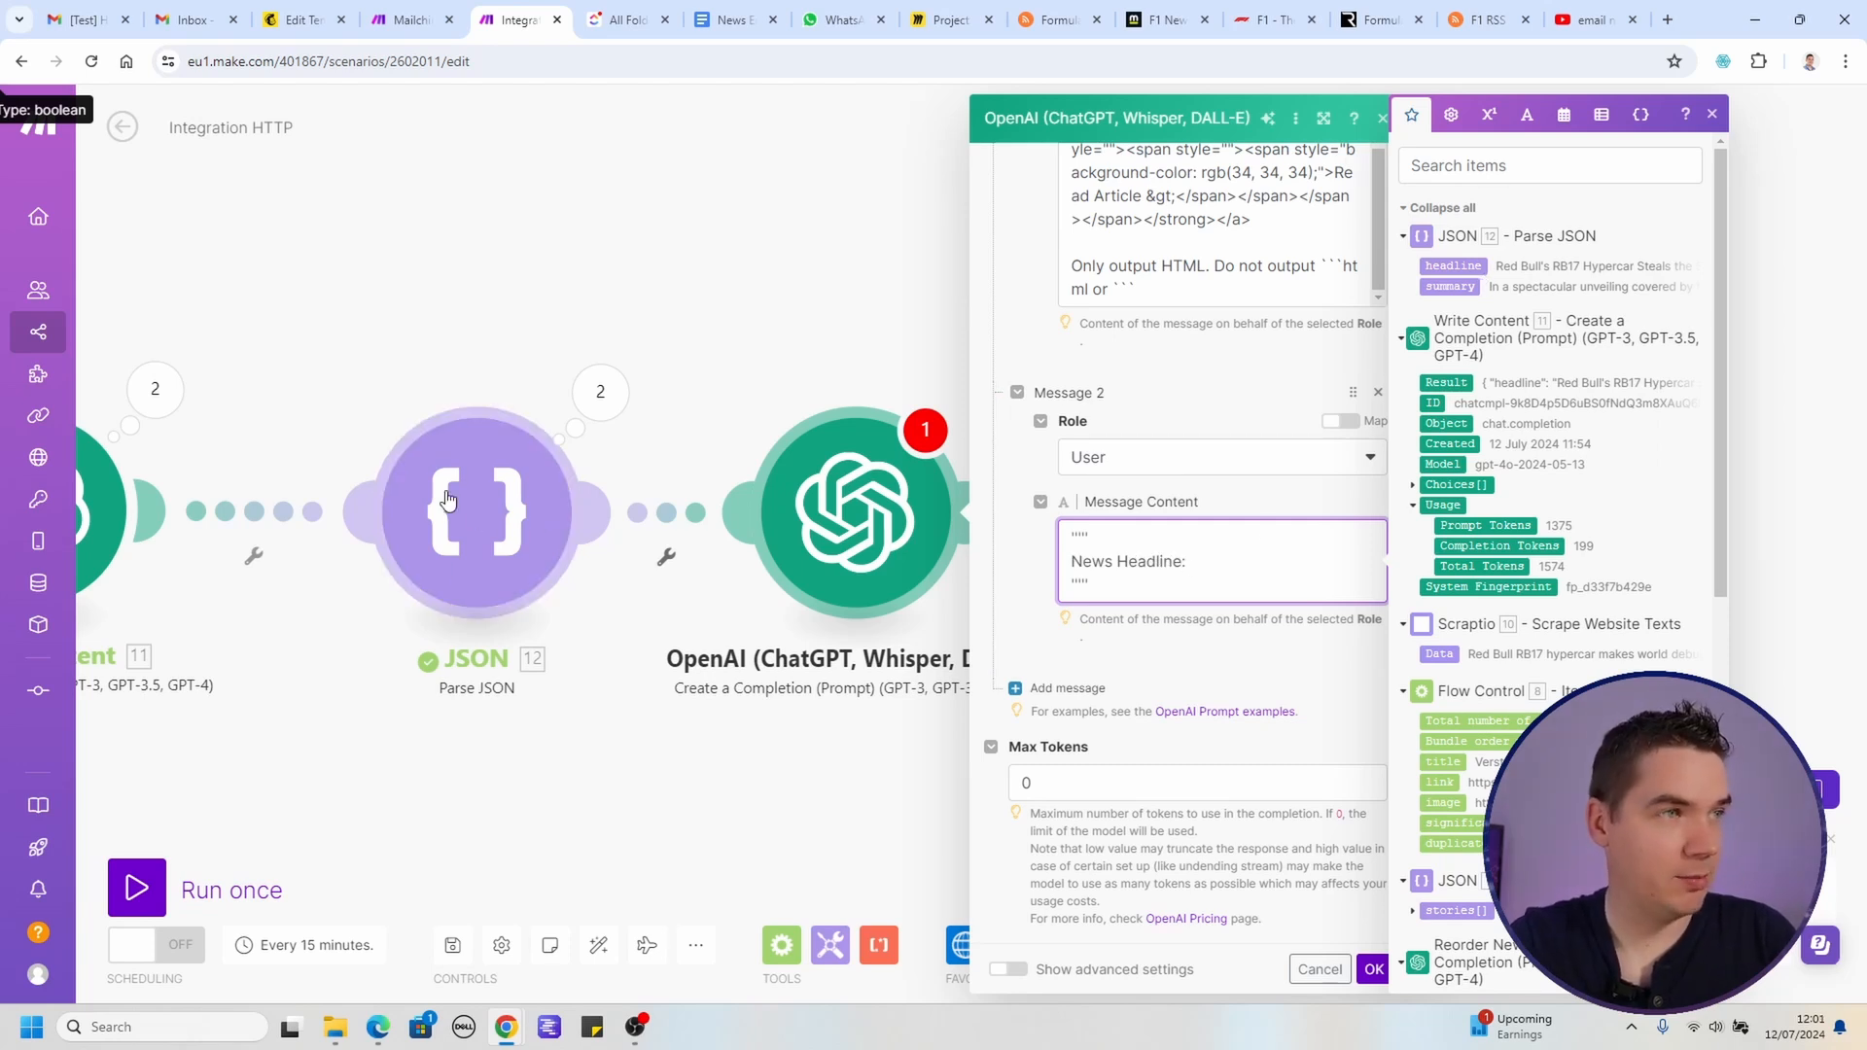
pyautogui.click(1451, 265)
pyautogui.write('Summary:')
pyautogui.click(1451, 286)
pyautogui.press('Return')
pyautogui.write('"""')
# Step: Add "Image:" and "URL:" lines mapped to the Iterator's image and link values, each followed by triple quotes
pyautogui.press('Return')
pyautogui.write('Image:')
pyautogui.click(1449, 802)
pyautogui.press('Return')
pyautogui.write('"""')
pyautogui.press('Return')
pyautogui.write('URL:')
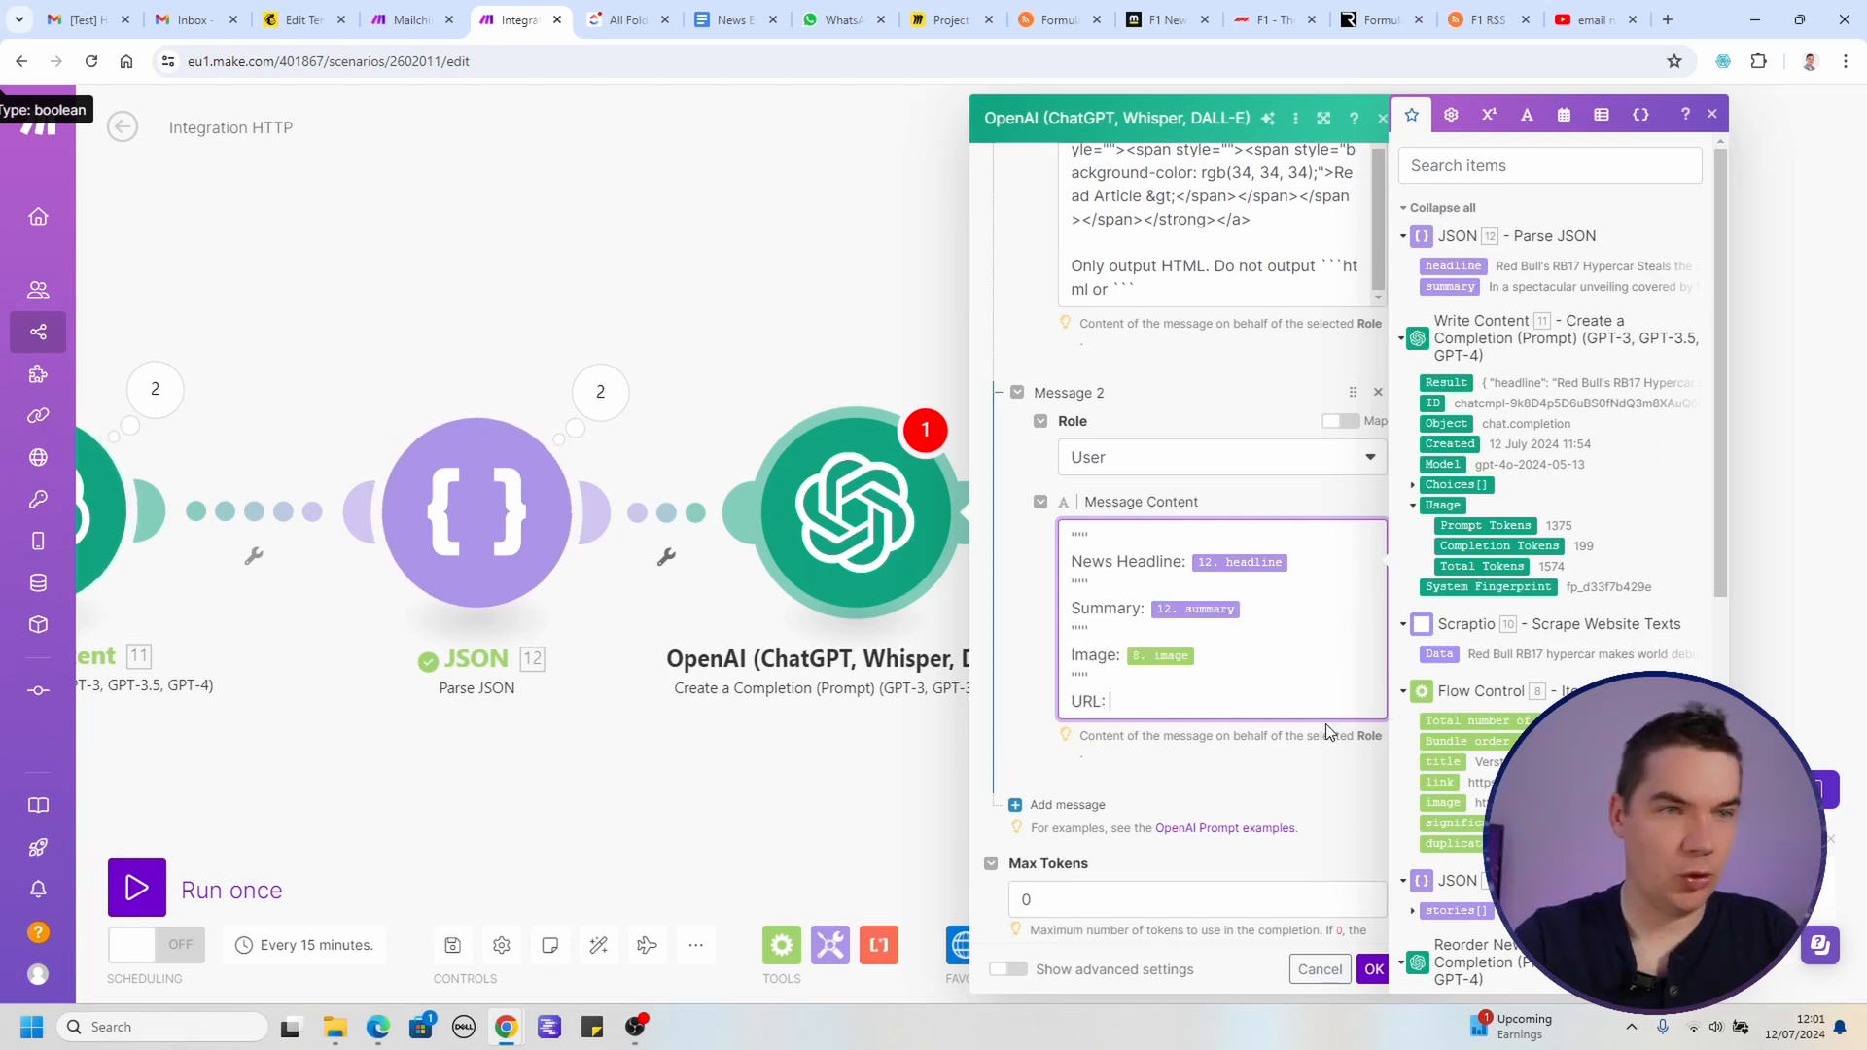
pyautogui.click(1440, 782)
pyautogui.press('Return')
pyautogui.write('"""')
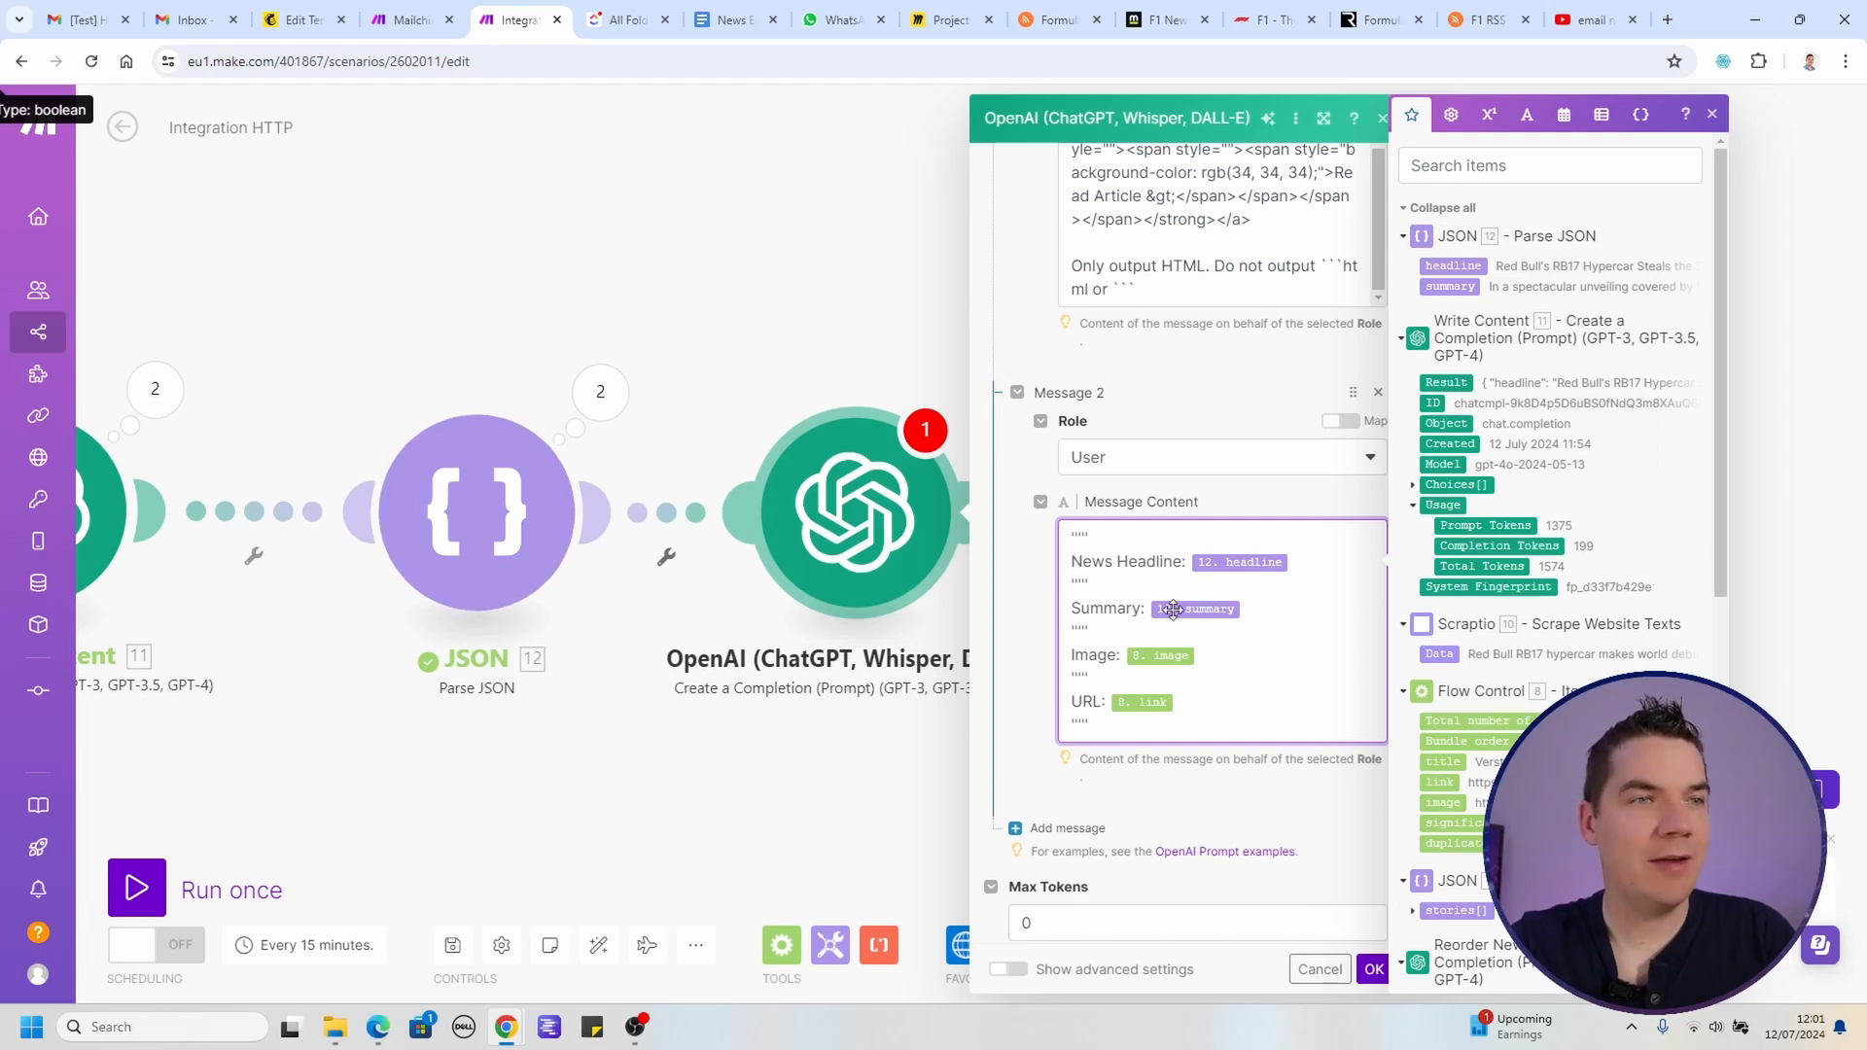
# Step: Check the image, heading, text and link placeholders in the Mailchimp template preview against the mapped fields, and return to Make
pyautogui.click(297, 19)
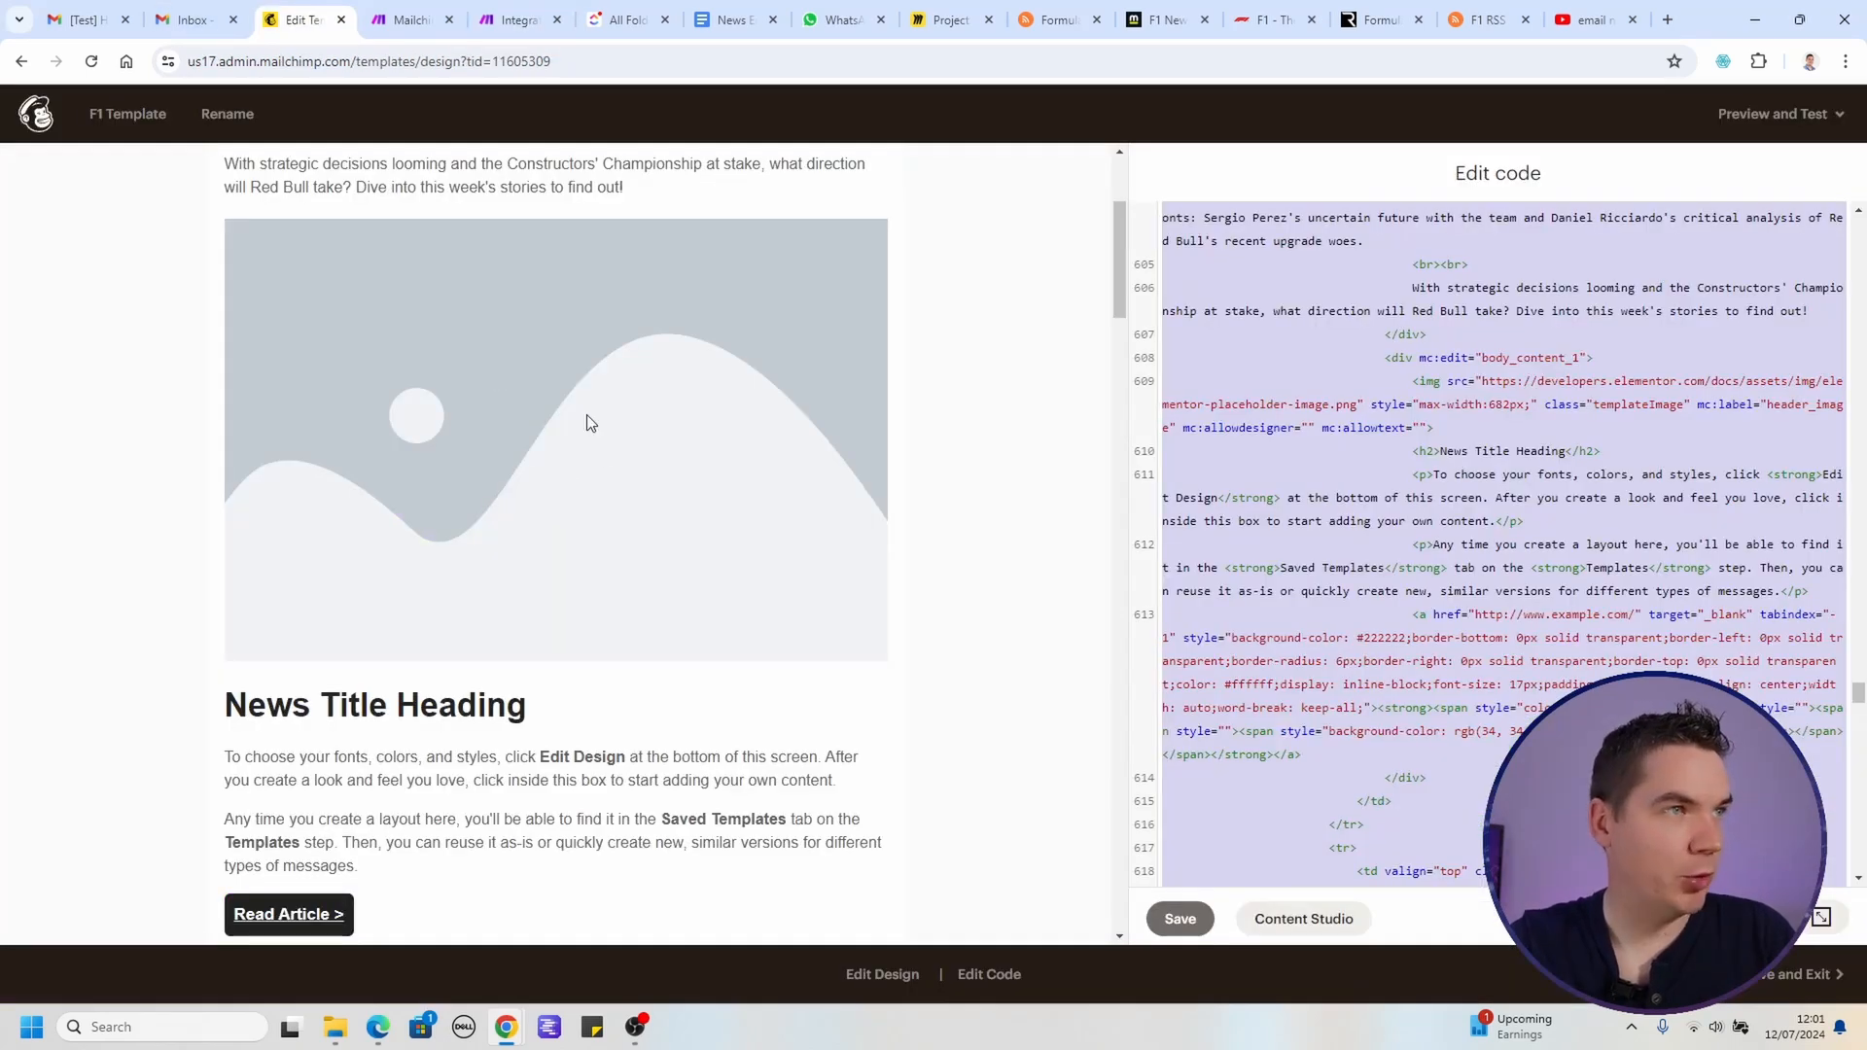
pyautogui.moveTo(248, 704); pyautogui.dragTo(526, 706)
pyautogui.scroll(-1, 389, 749)
pyautogui.click(245, 663)
pyautogui.moveTo(256, 669); pyautogui.dragTo(325, 768)
pyautogui.click(336, 768)
pyautogui.click(516, 20)
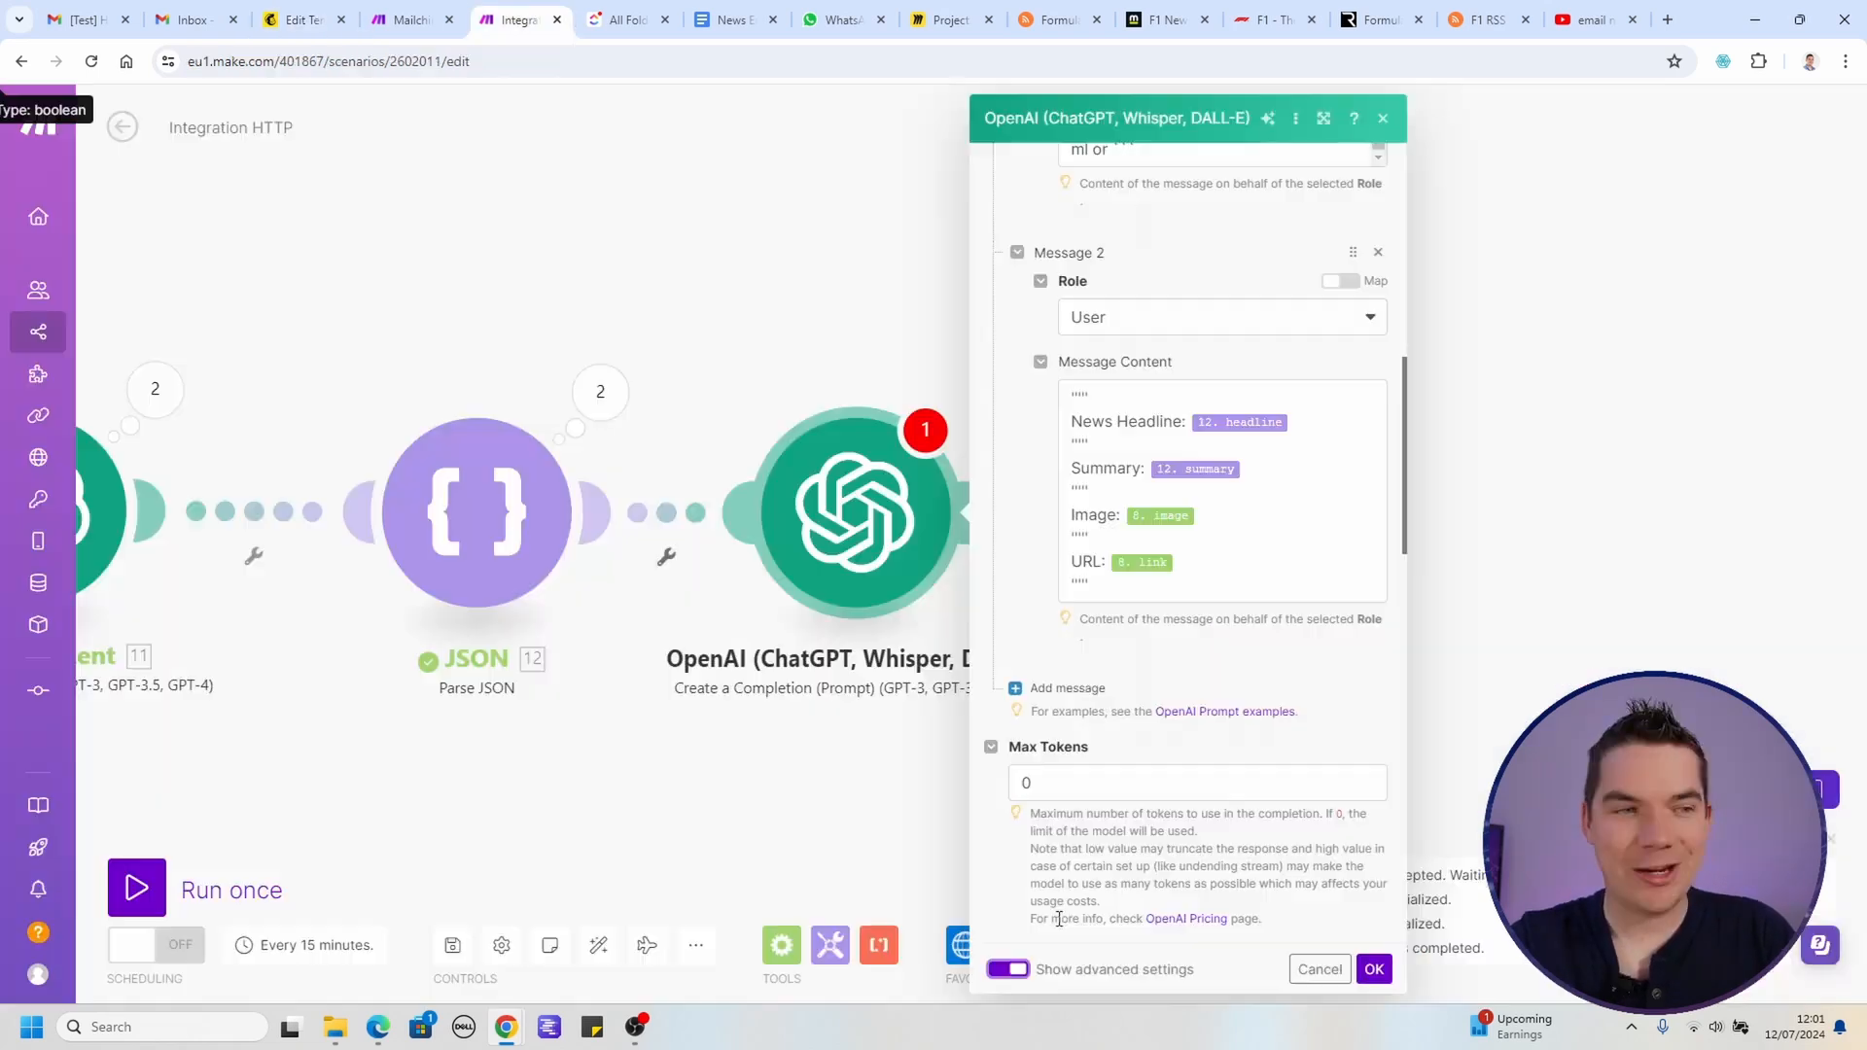
# Step: Review the OpenAI module's advanced settings with the Text response format, save the module and run the scenario once
pyautogui.scroll(-10, 1119, 642)
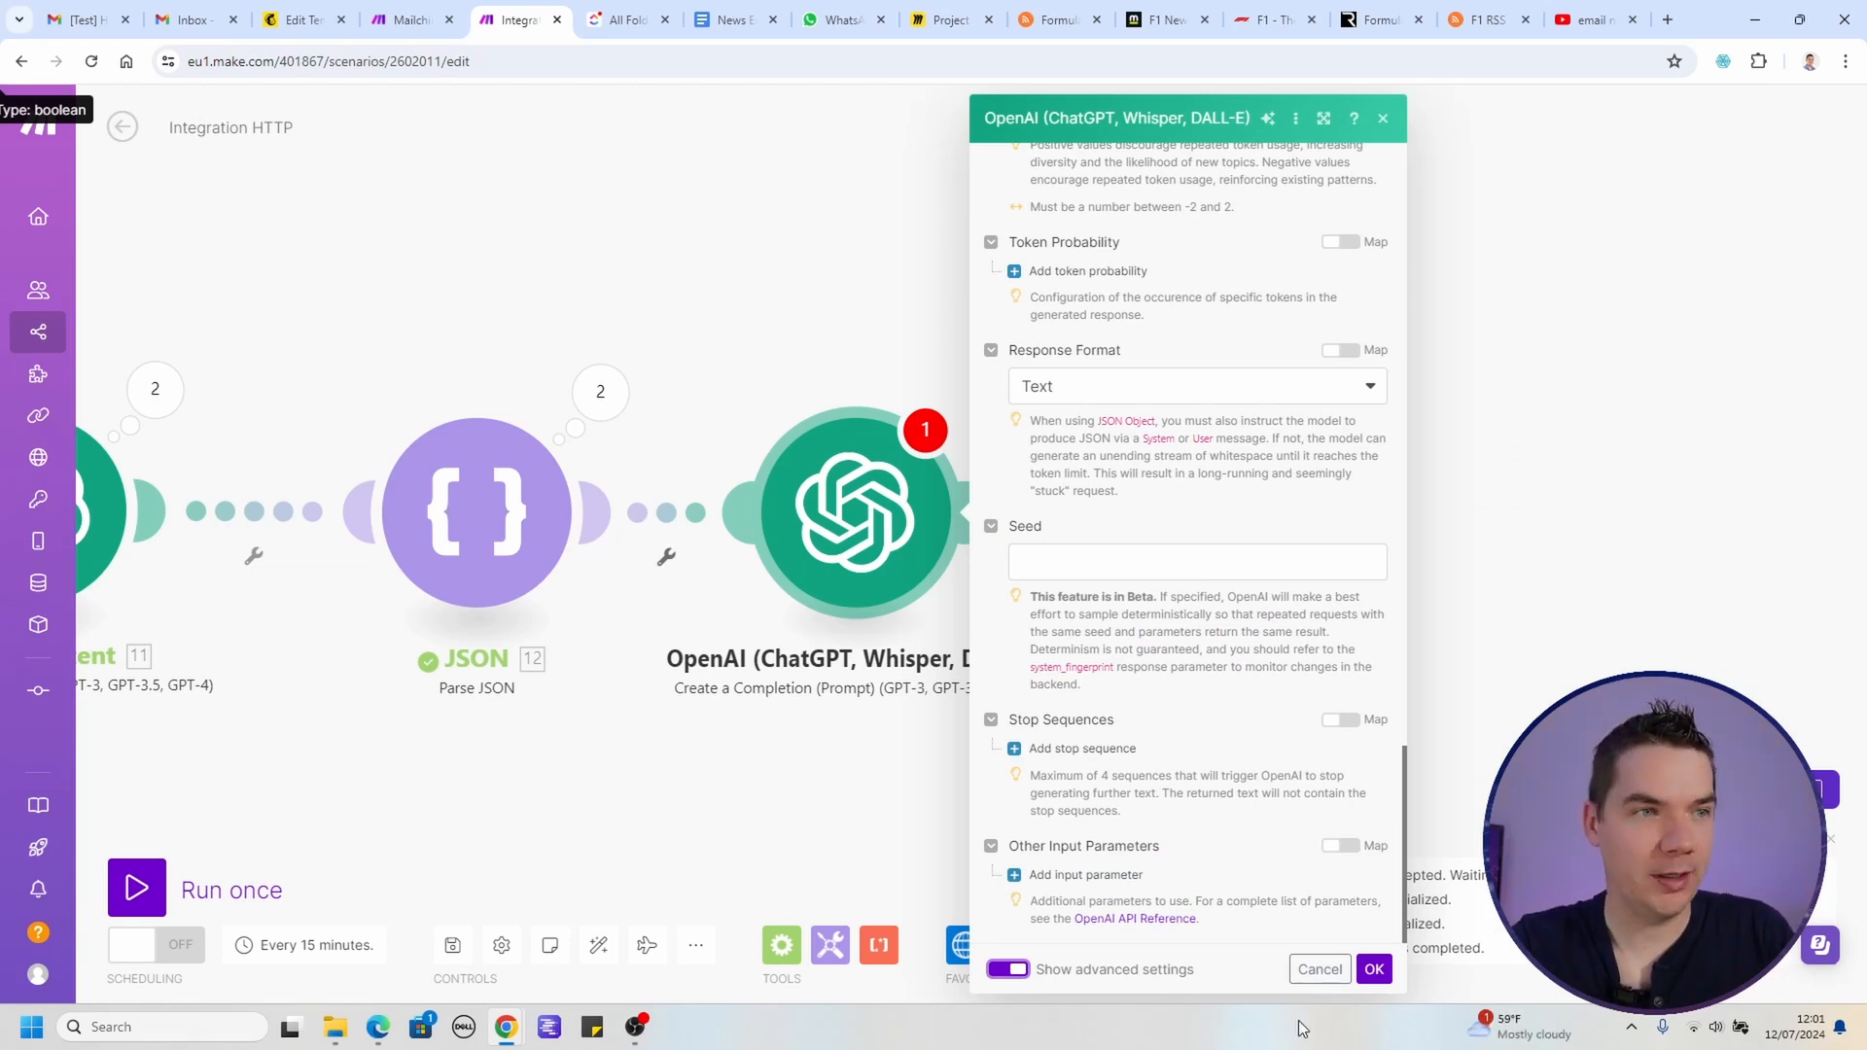
pyautogui.click(326, 827)
pyautogui.click(141, 883)
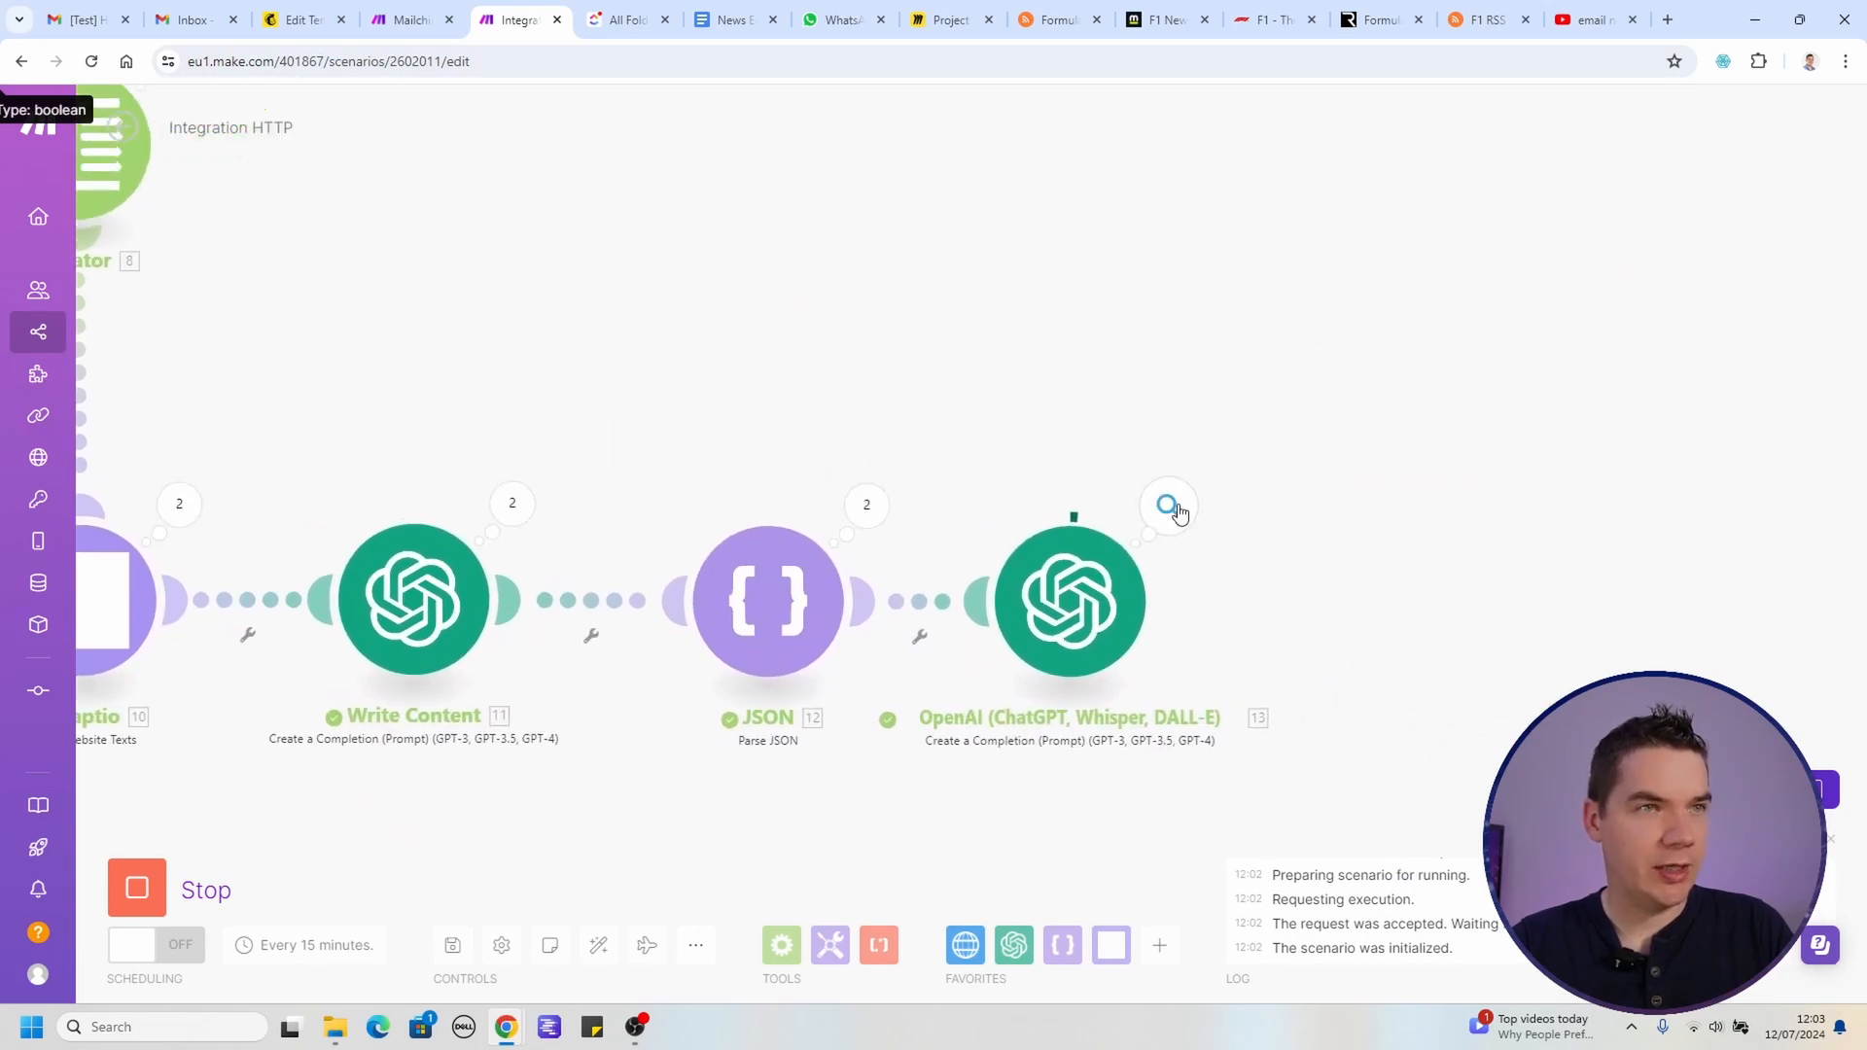
# Step: Inspect the user message sent in the new OpenAI module's first operation, checking its headline, summary, image and URL
pyautogui.click(1169, 506)
pyautogui.click(1345, 502)
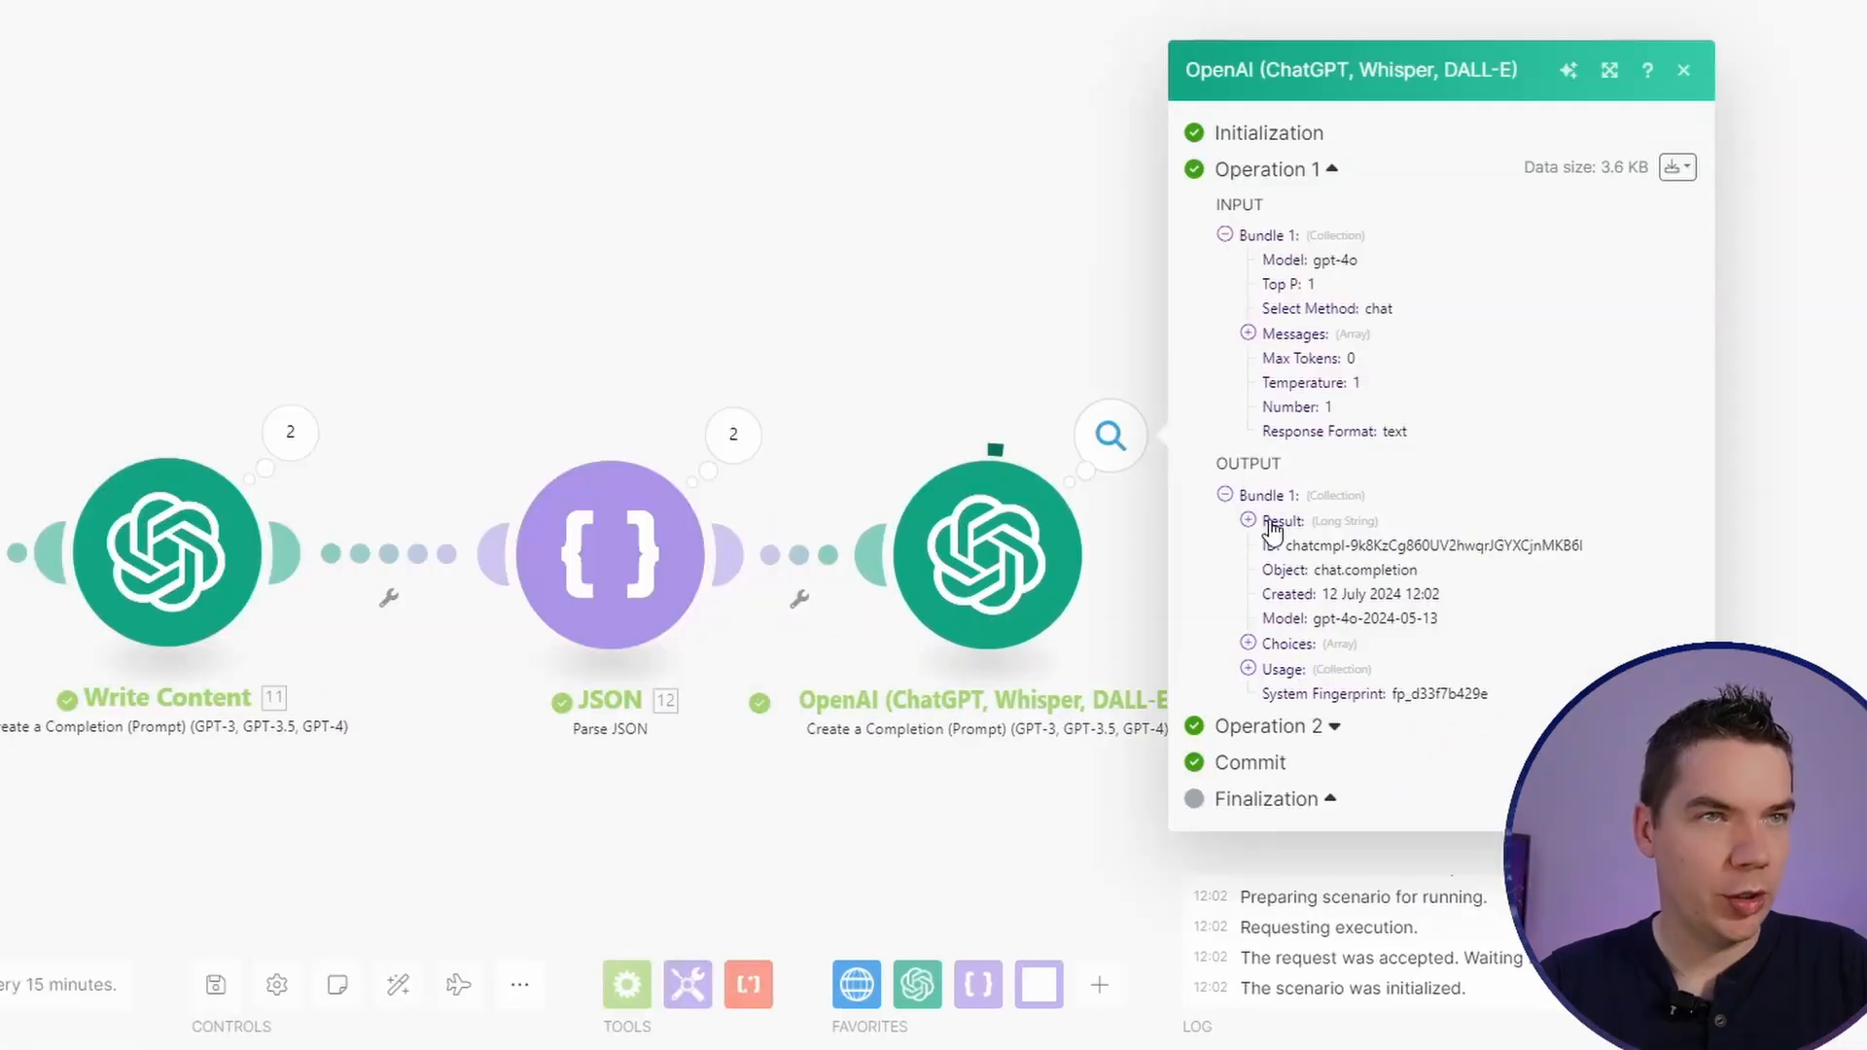
pyautogui.click(1279, 421)
pyautogui.click(1297, 444)
pyautogui.click(1294, 385)
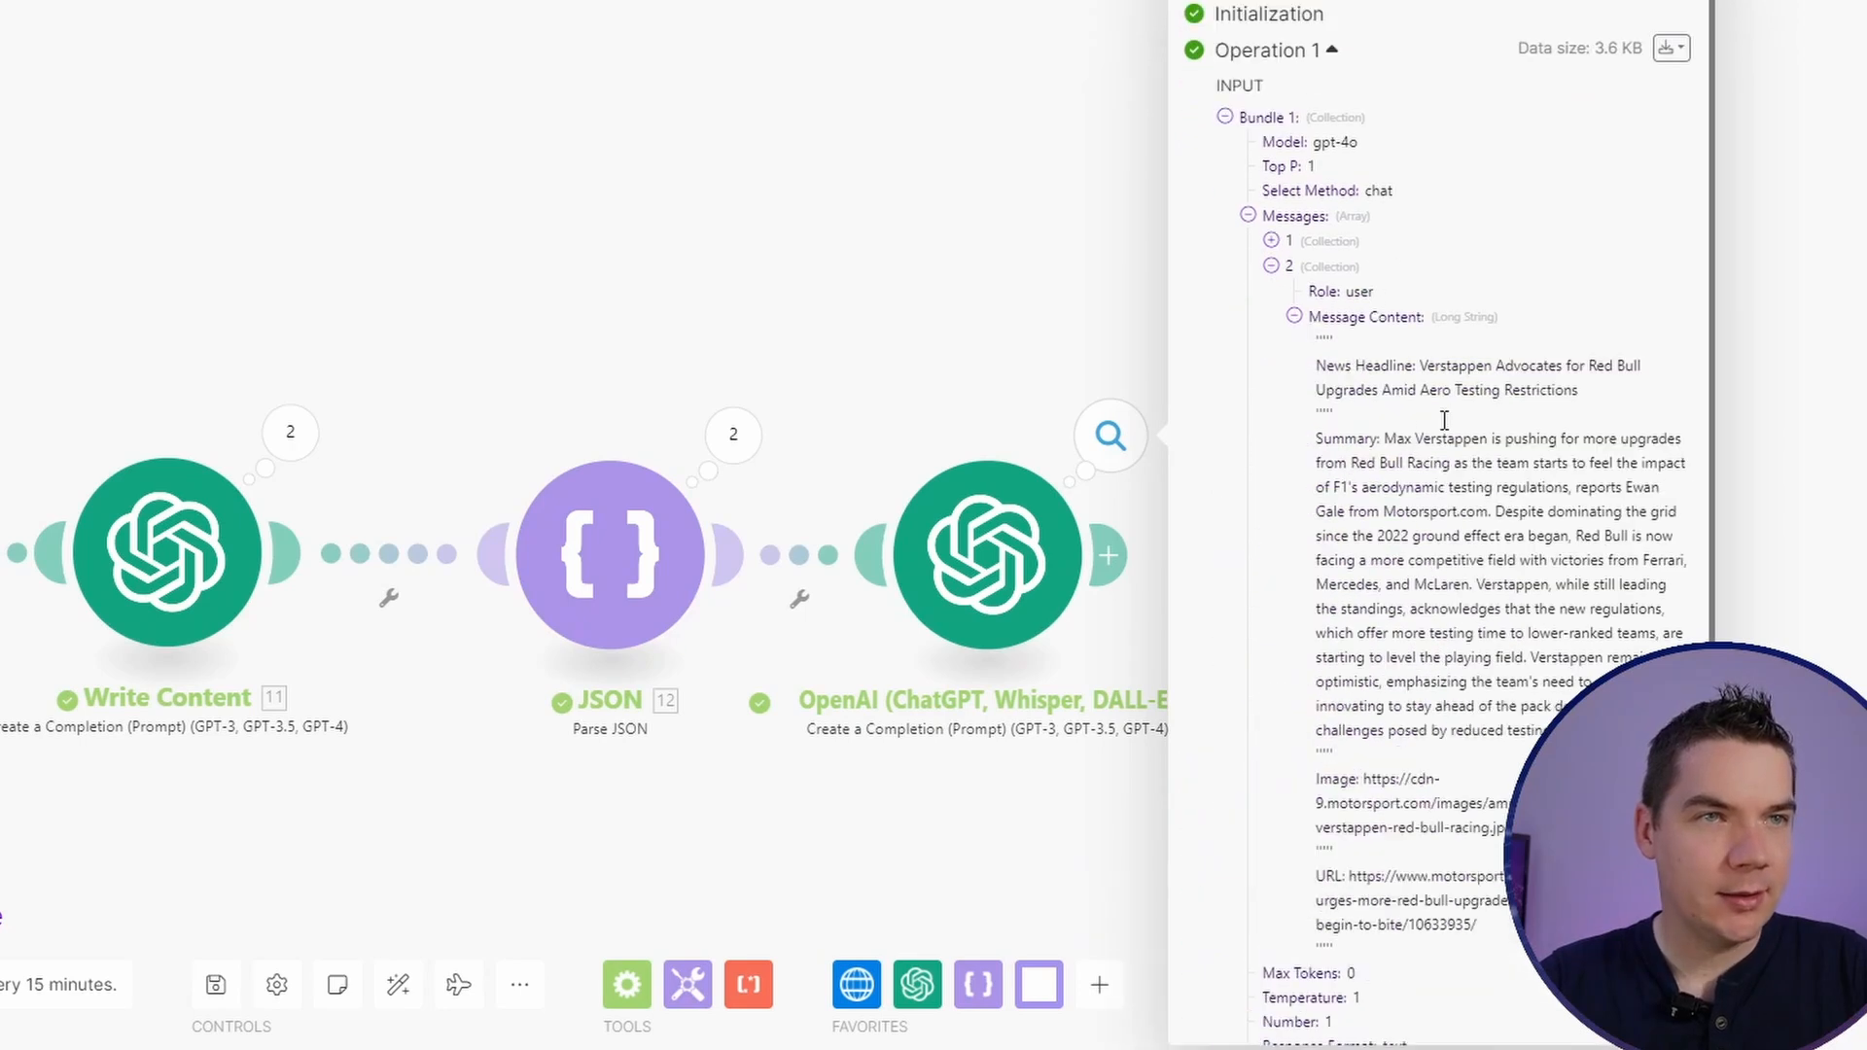
pyautogui.moveTo(1438, 369); pyautogui.dragTo(1537, 390)
pyautogui.moveTo(1421, 438); pyautogui.dragTo(1473, 584)
pyautogui.scroll(-1, 1459, 680)
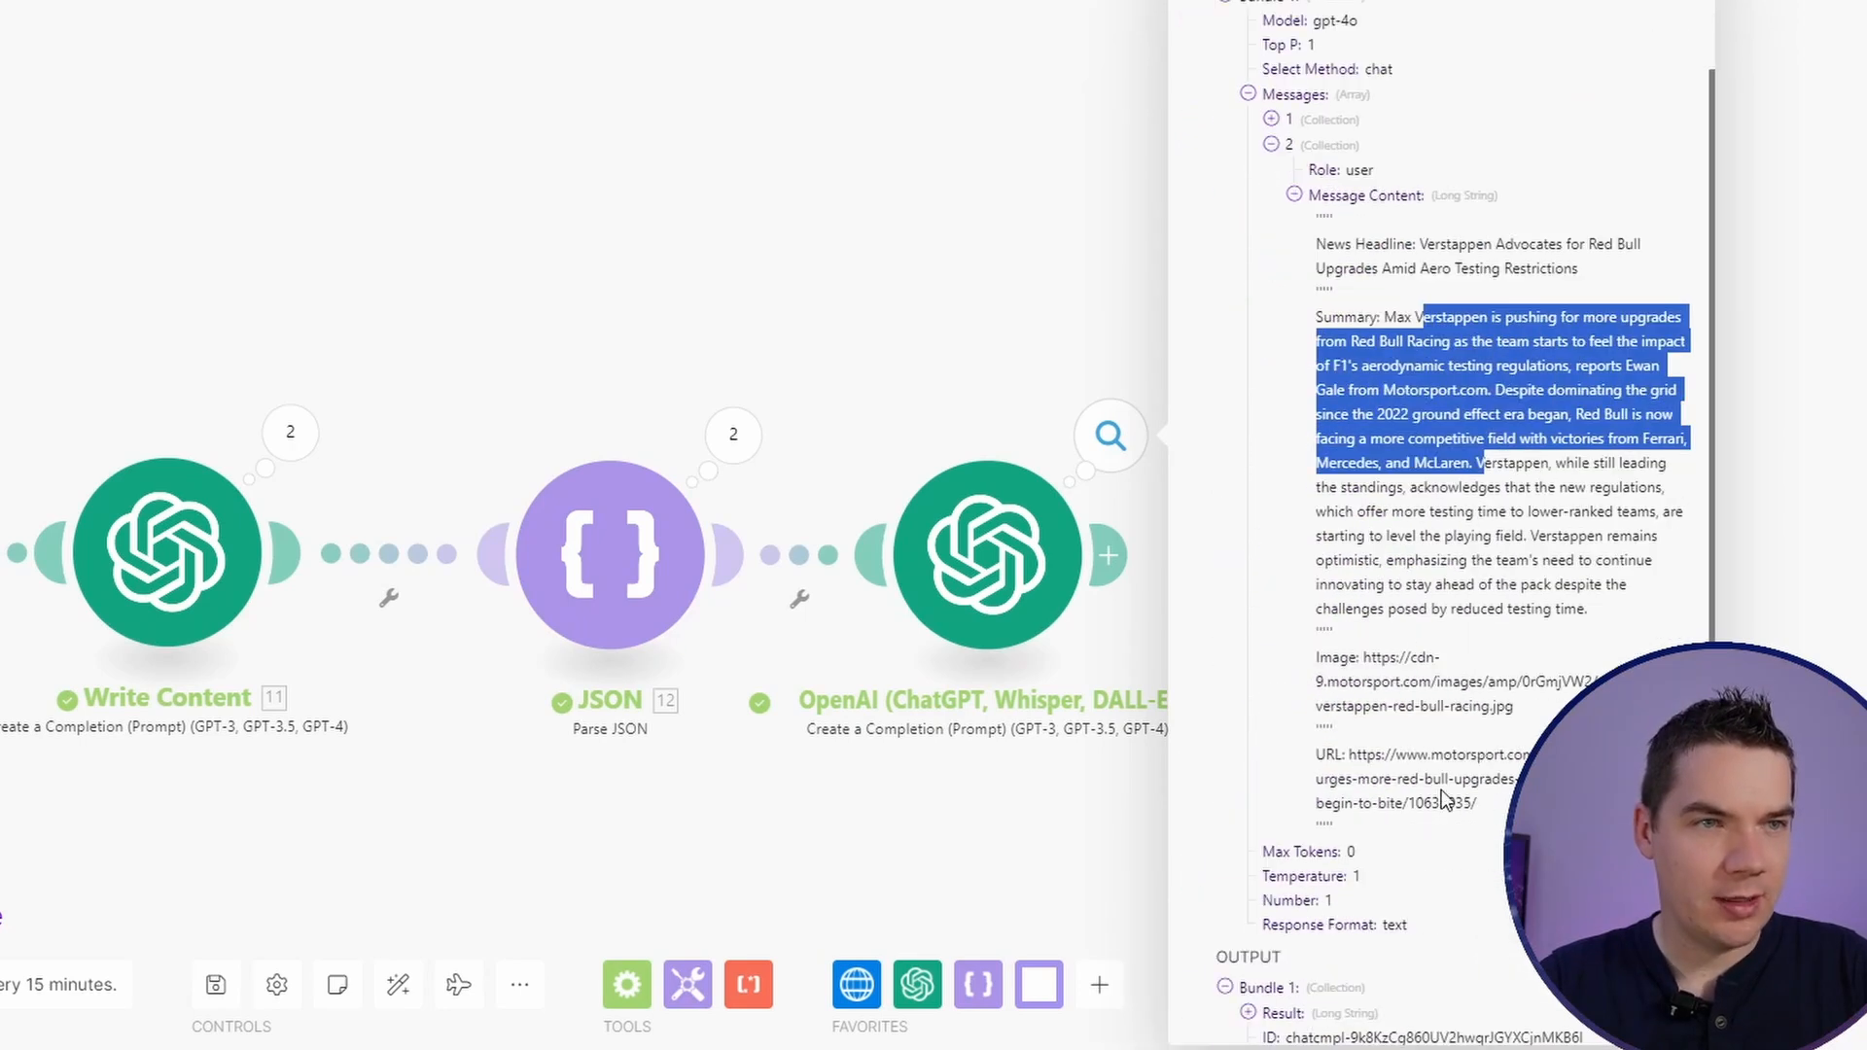
pyautogui.click(1429, 799)
pyautogui.scroll(-3, 1400, 801)
pyautogui.scroll(3, 1355, 805)
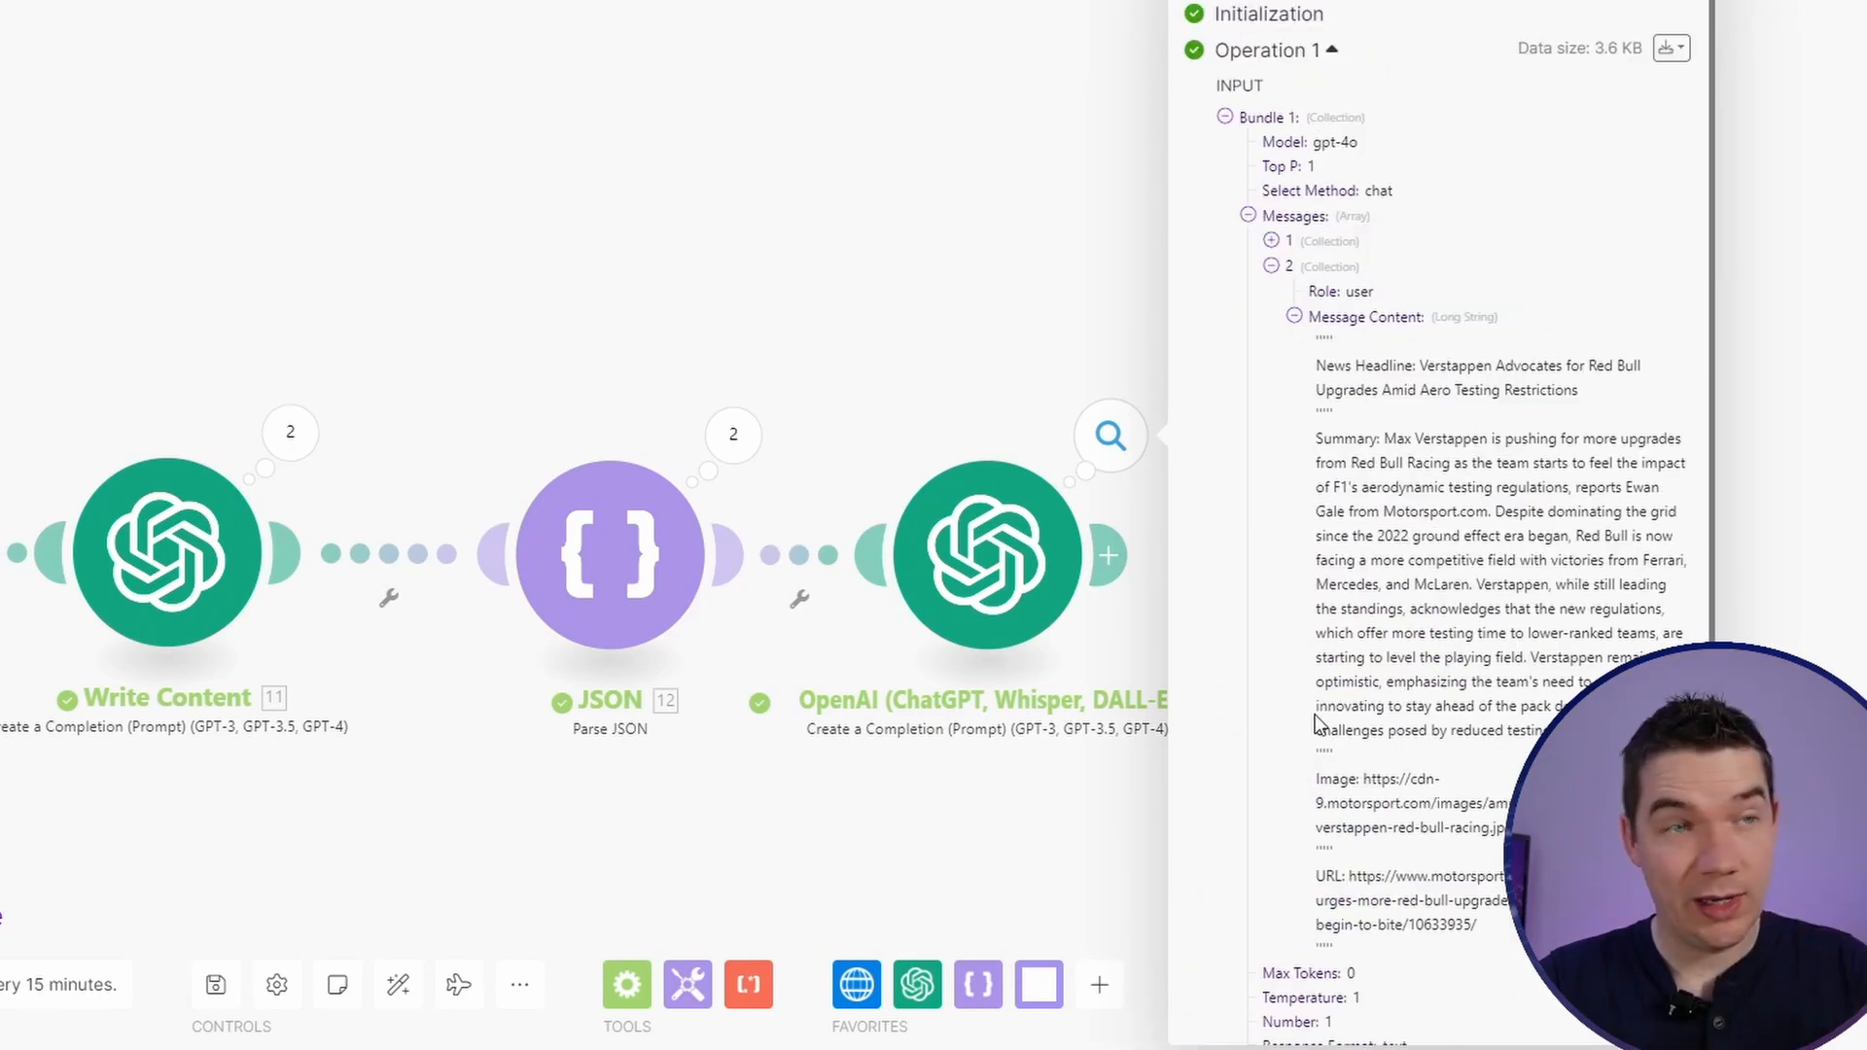
# Step: Examine the HTML result of the first operation, from the image tag through the story paragraphs and link
pyautogui.scroll(-3, 1264, 778)
pyautogui.click(1248, 735)
pyautogui.moveTo(1299, 151); pyautogui.dragTo(1465, 249)
pyautogui.click(1446, 316)
pyautogui.moveTo(1310, 173); pyautogui.dragTo(1439, 496)
pyautogui.click(1451, 620)
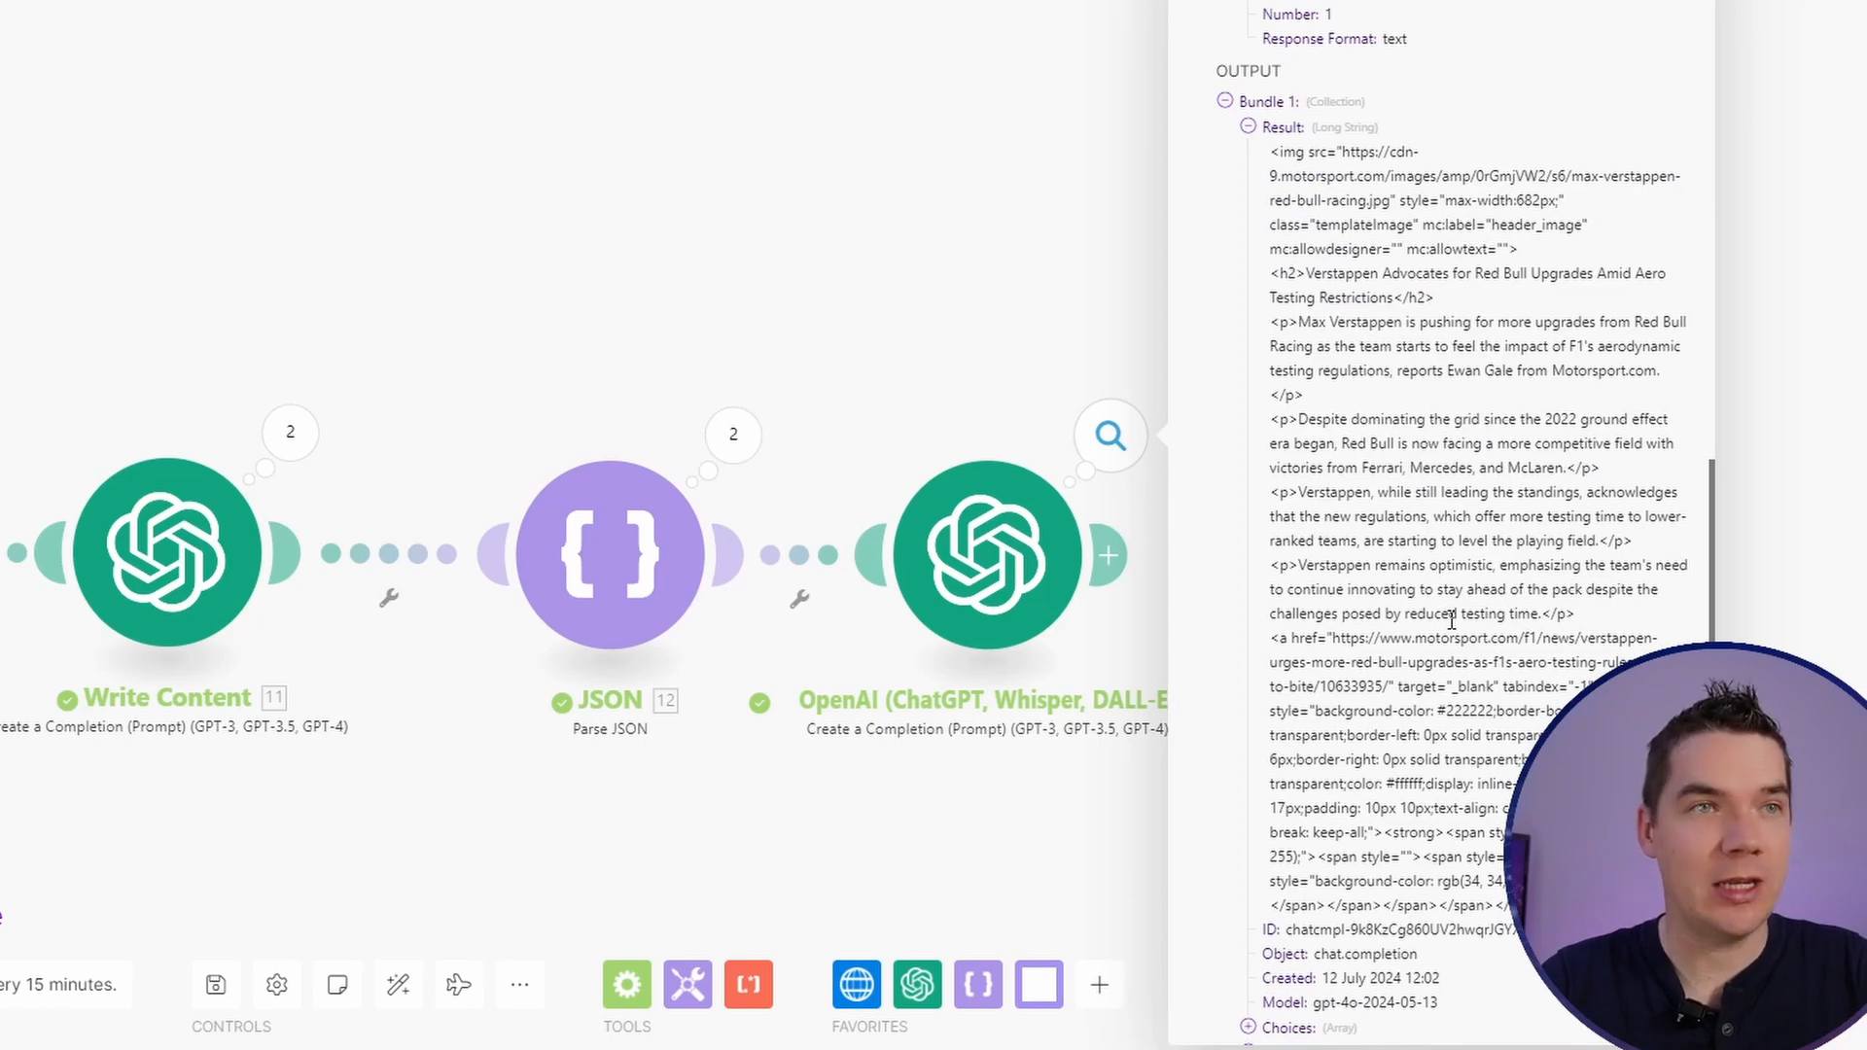
# Step: Examine the HTML result of the second operation and close the module's output
pyautogui.click(1068, 297)
pyautogui.click(1255, 471)
pyautogui.click(1249, 557)
pyautogui.moveTo(1308, 336); pyautogui.dragTo(1375, 564)
pyautogui.click(1373, 579)
pyautogui.scroll(-3, 1383, 642)
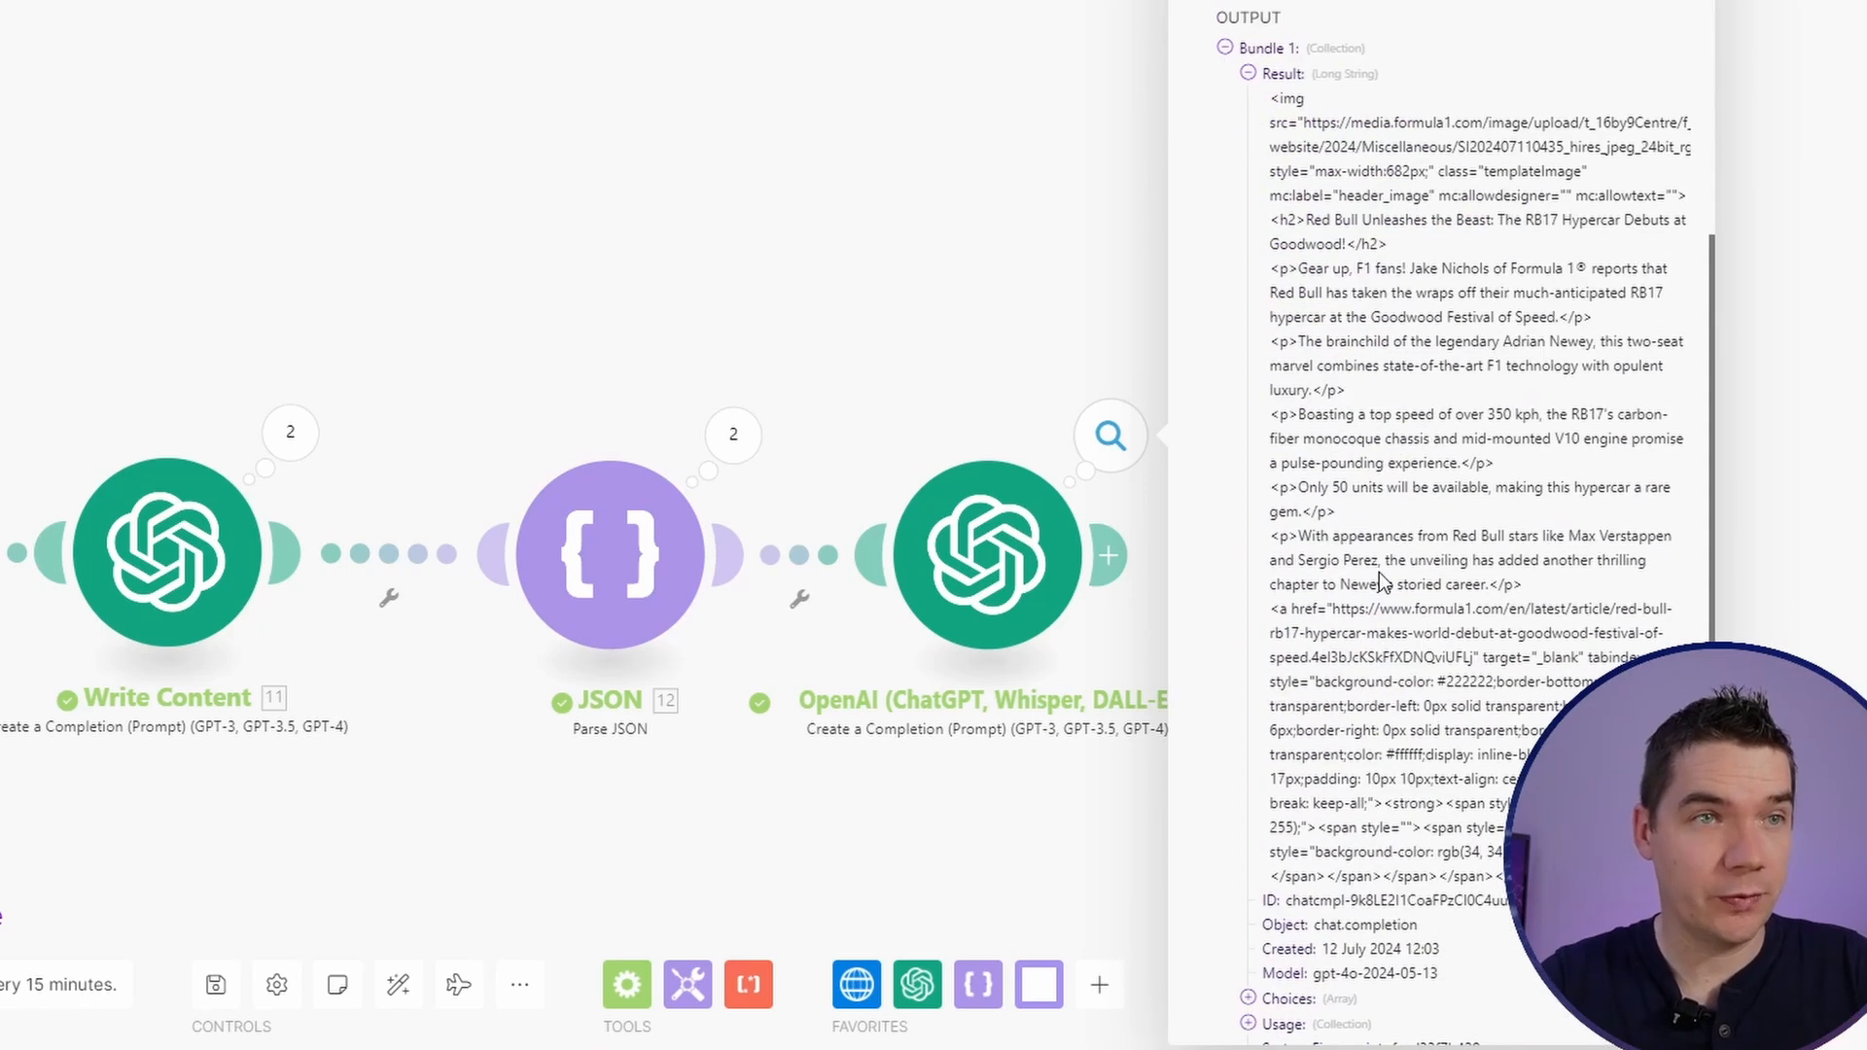
pyautogui.click(1069, 283)
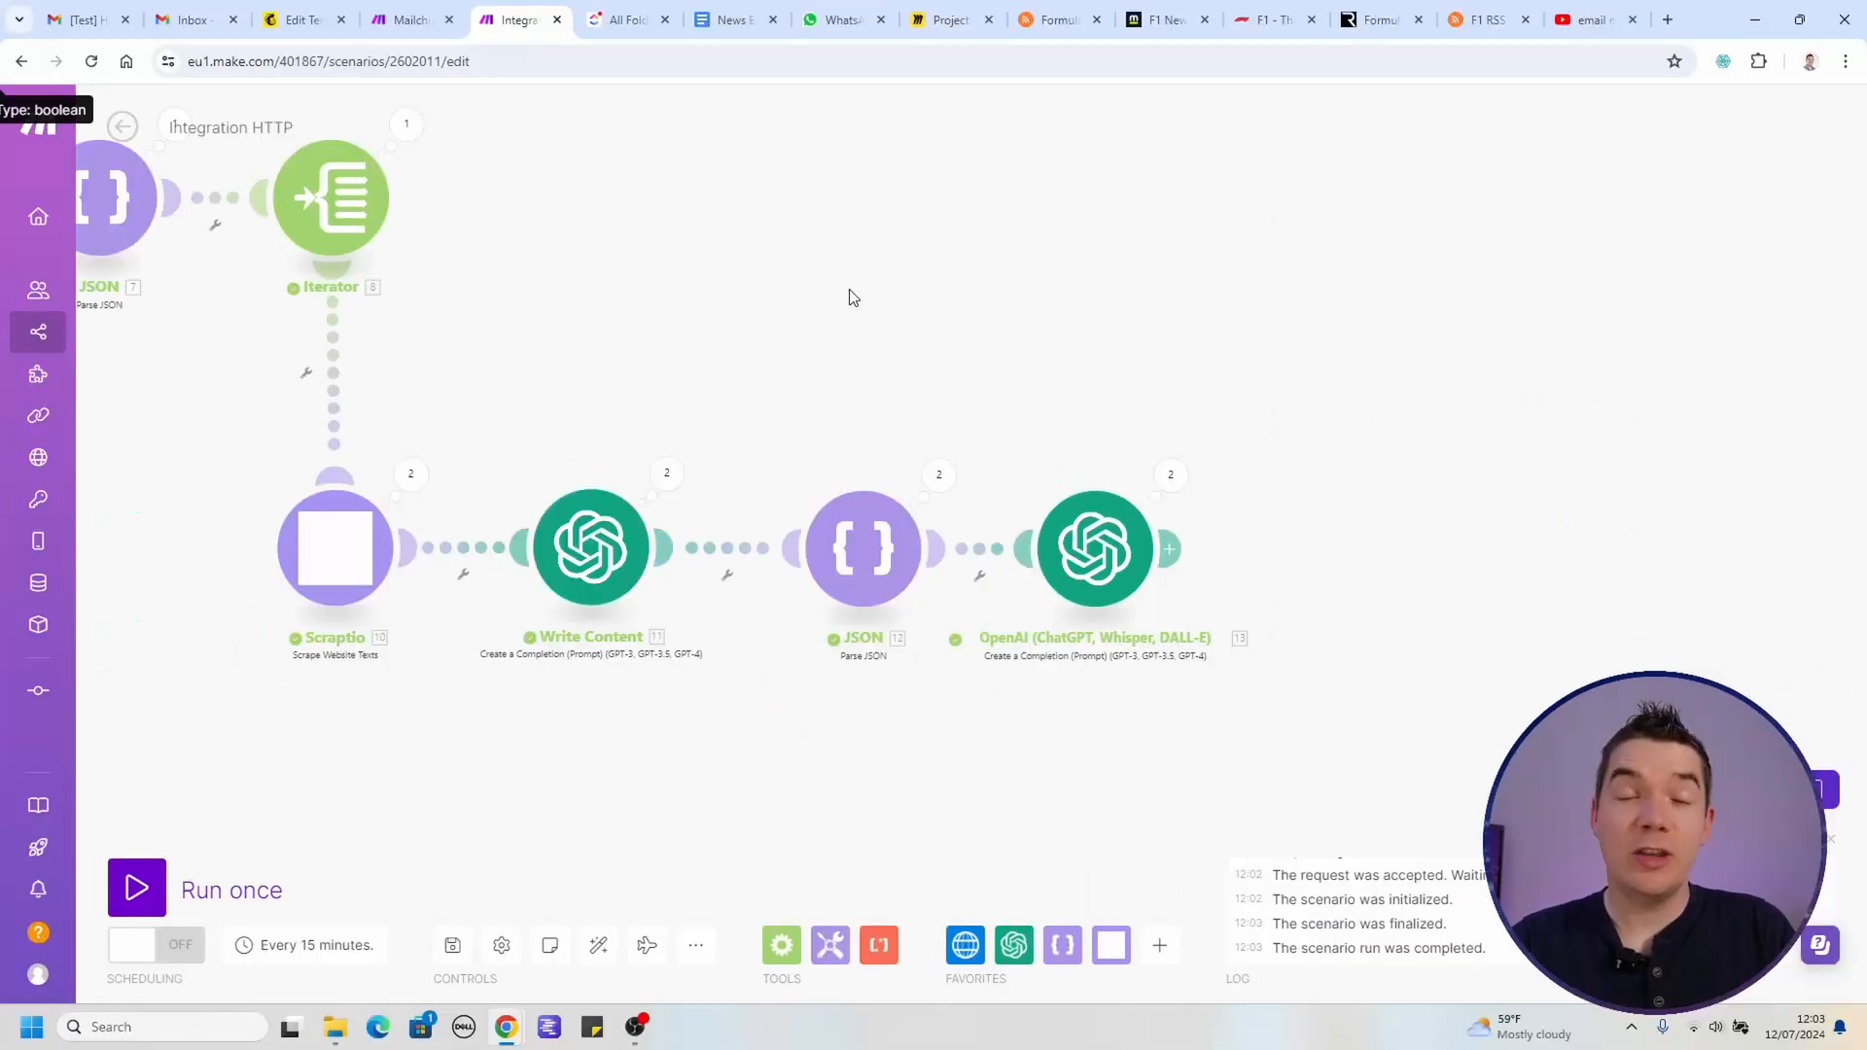
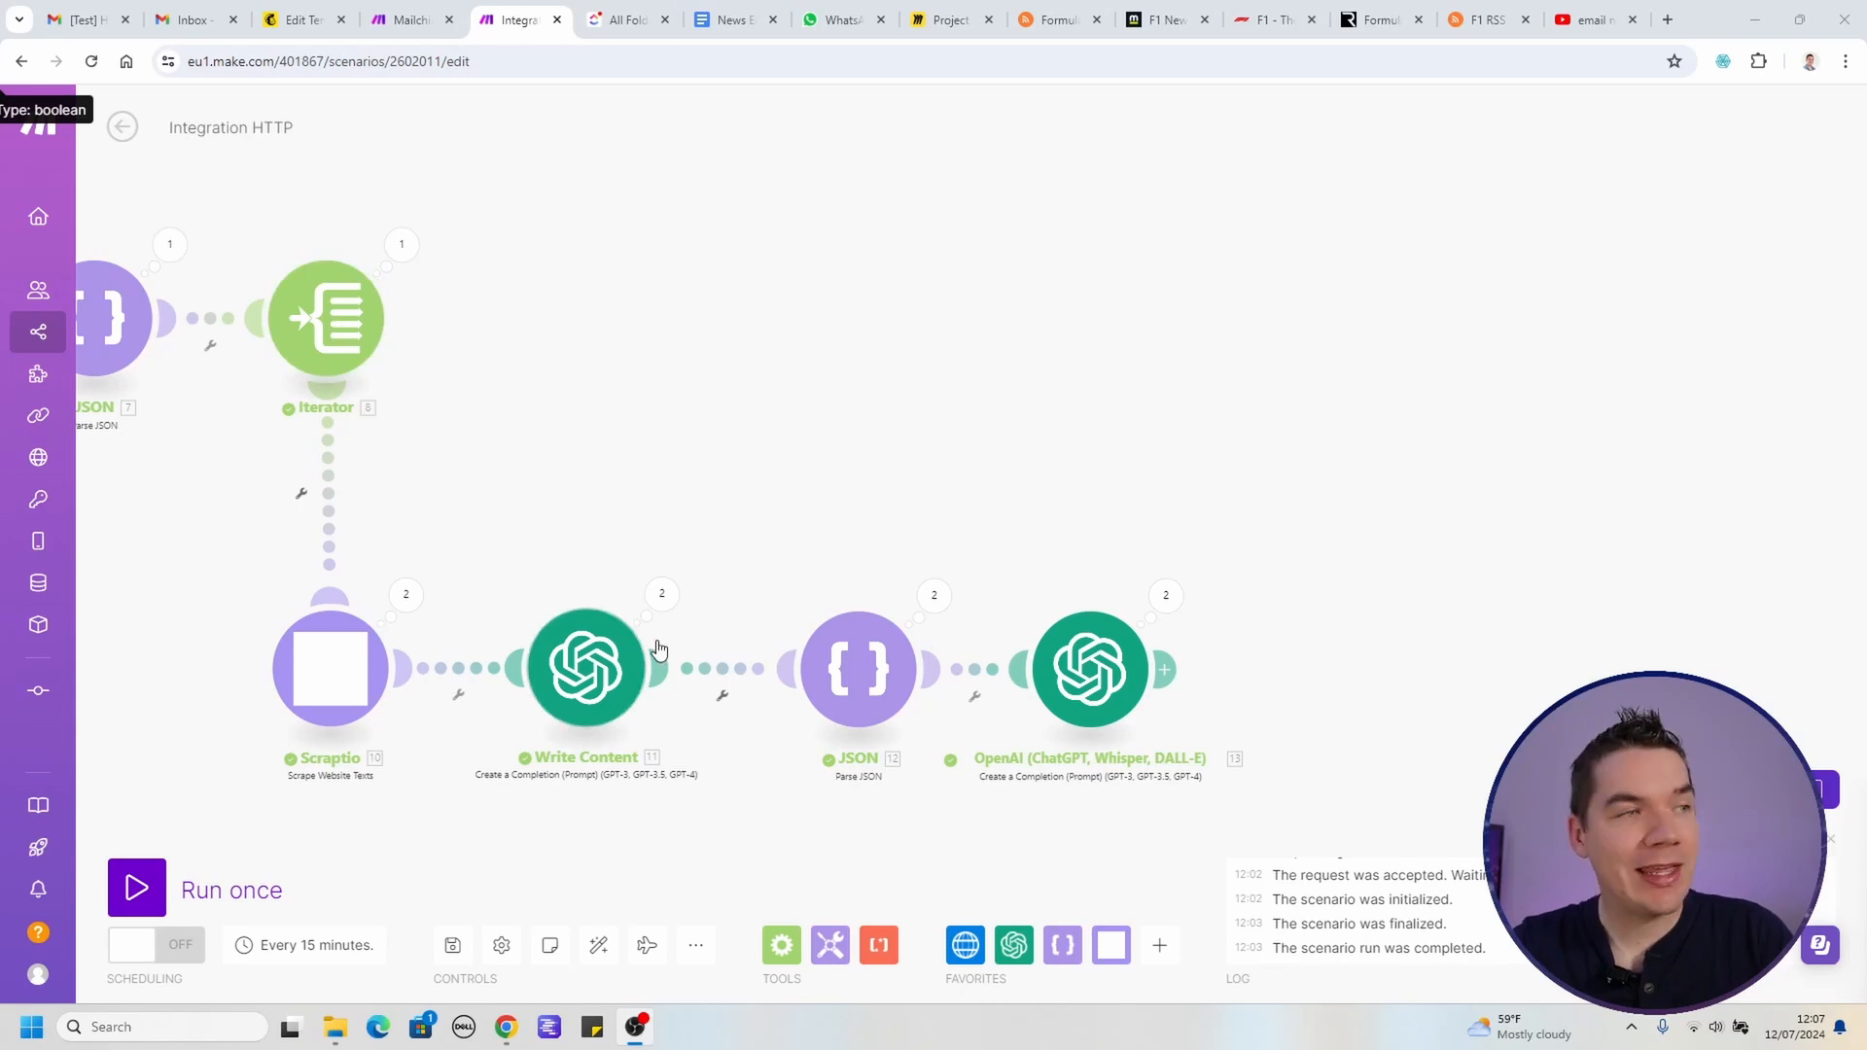
pyautogui.moveTo(633, 578); pyautogui.dragTo(988, 571)
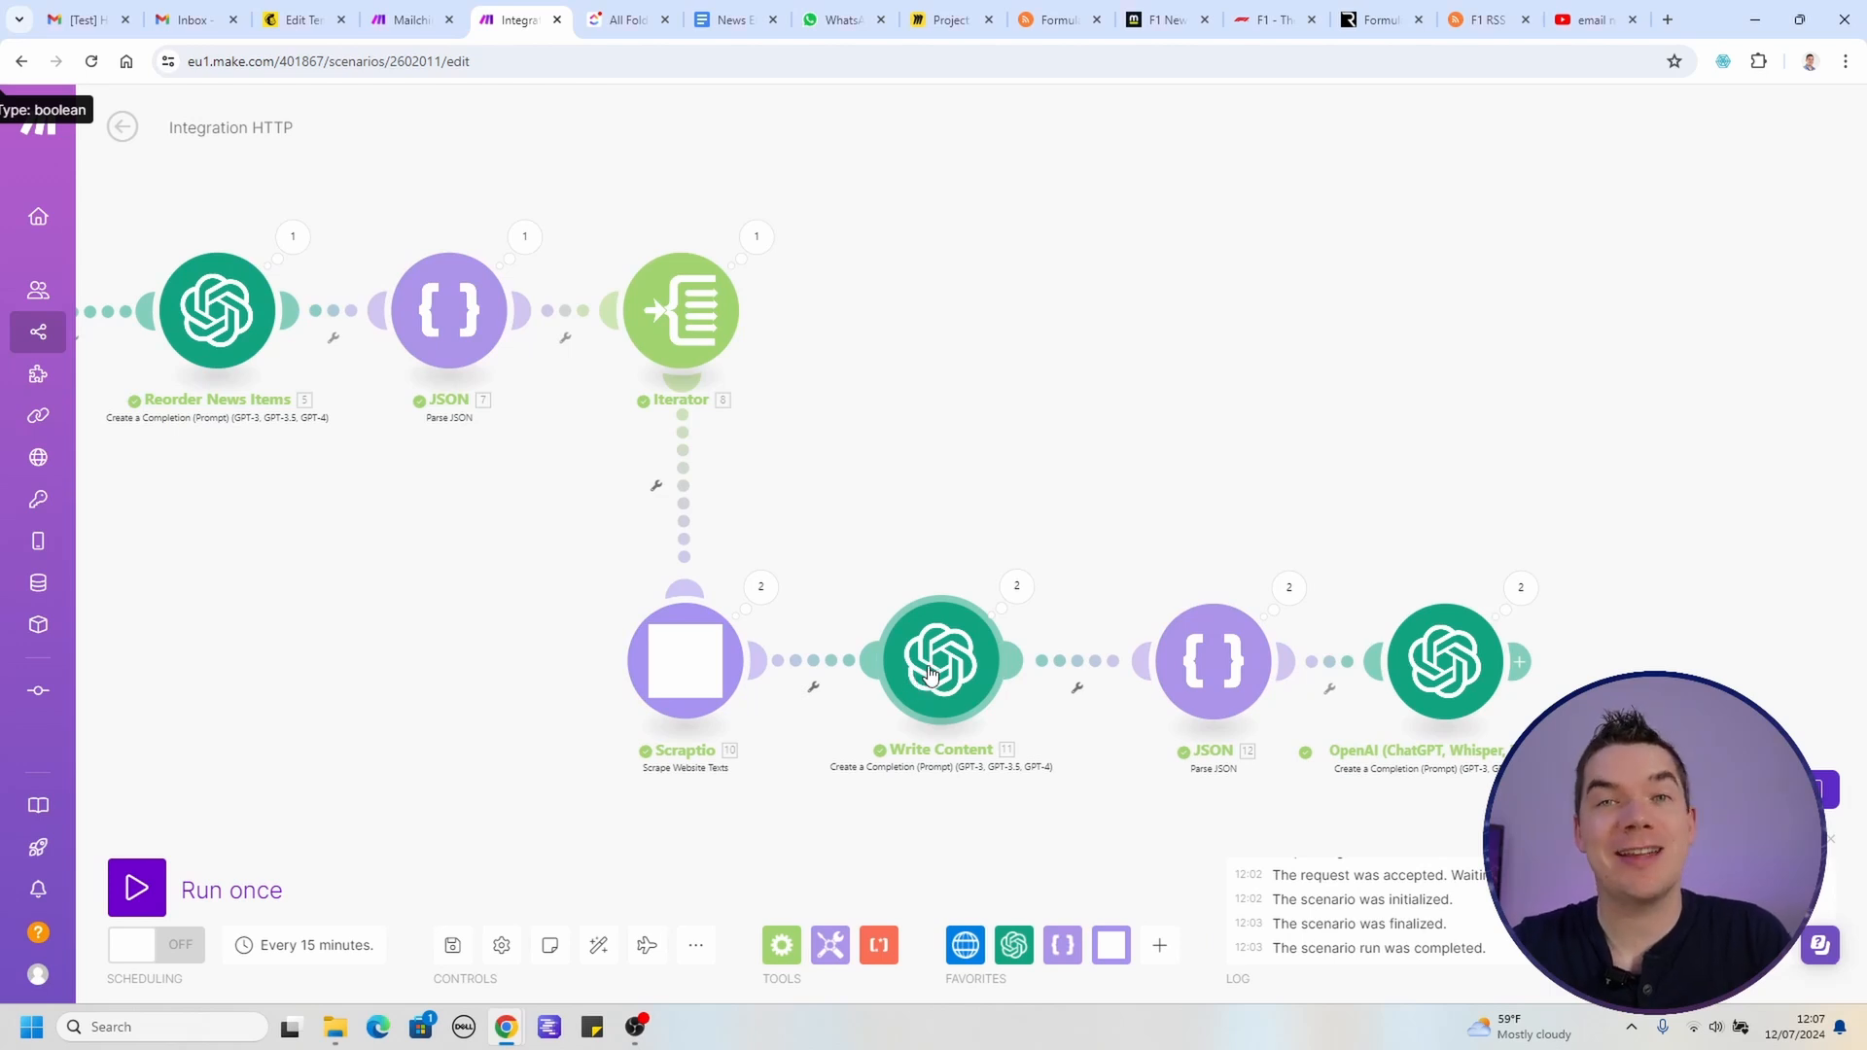
# Step: Add an Array aggregator after the last OpenAI module in the scenario
pyautogui.hscroll(3, 1352, 449)
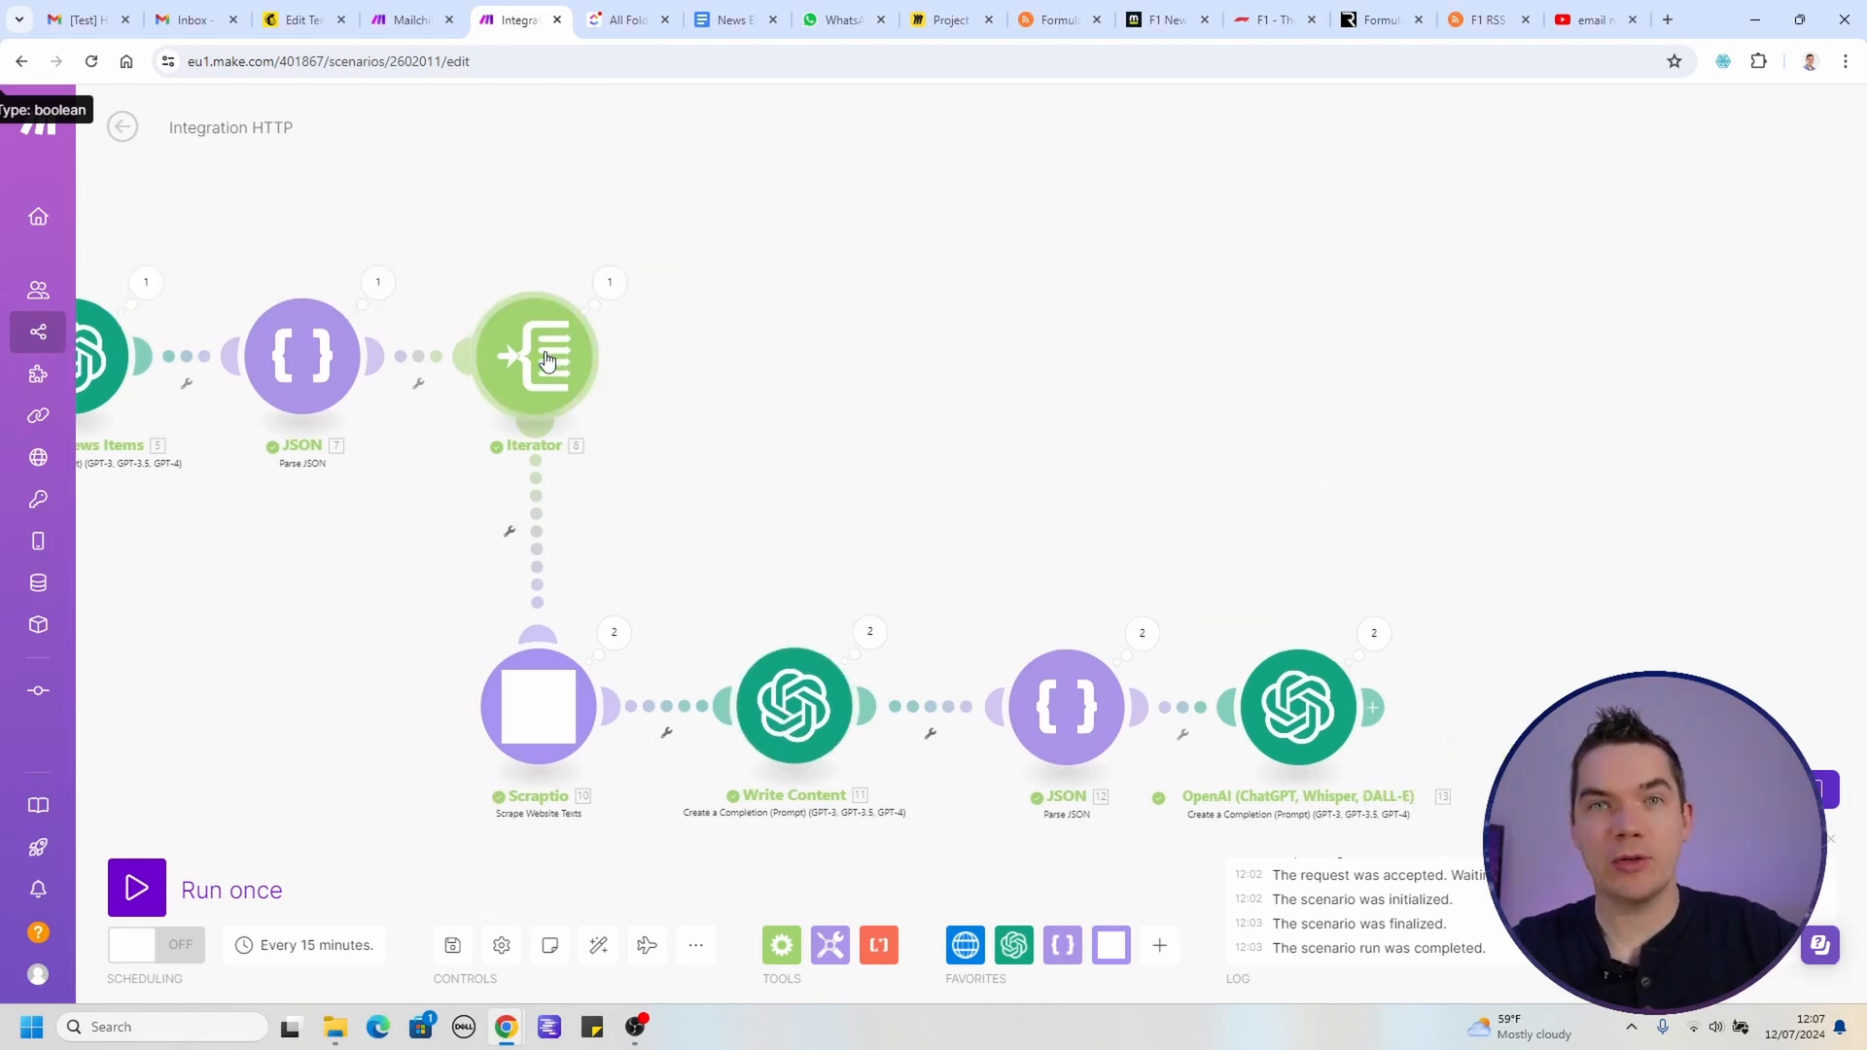
pyautogui.click(1379, 708)
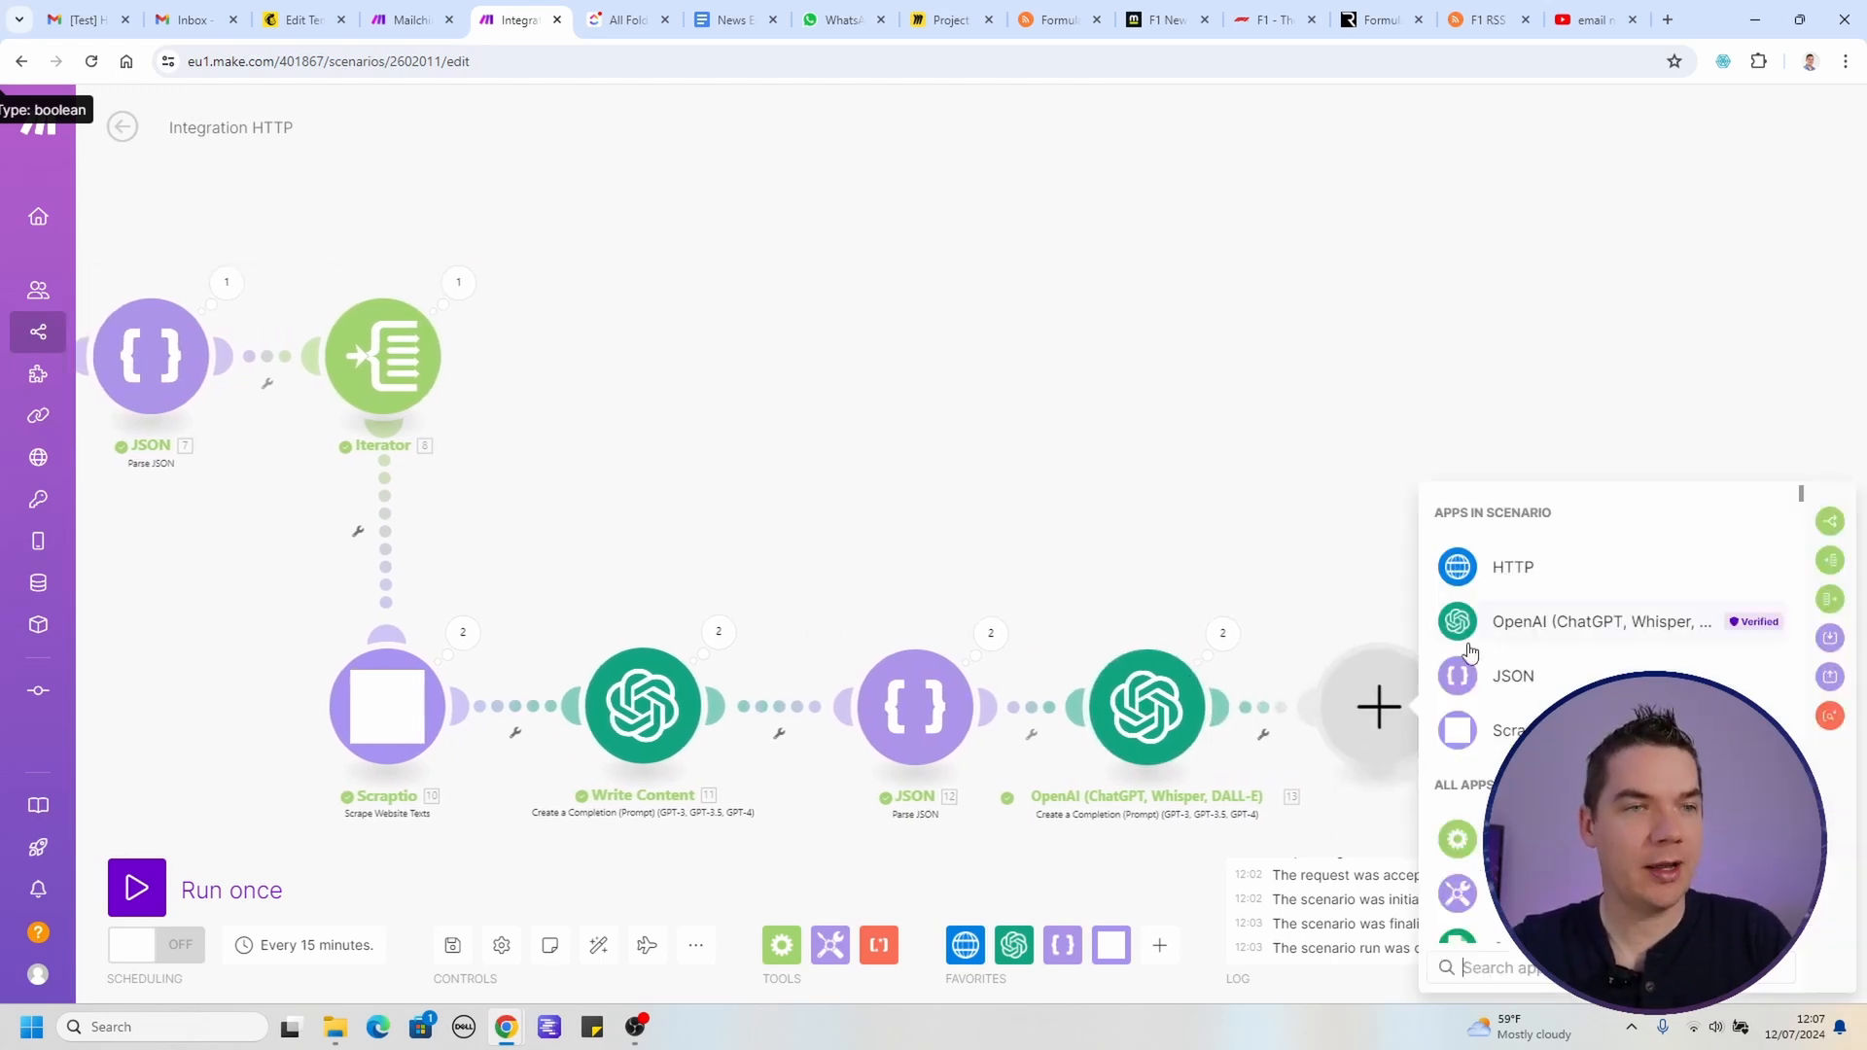
pyautogui.write('agg')
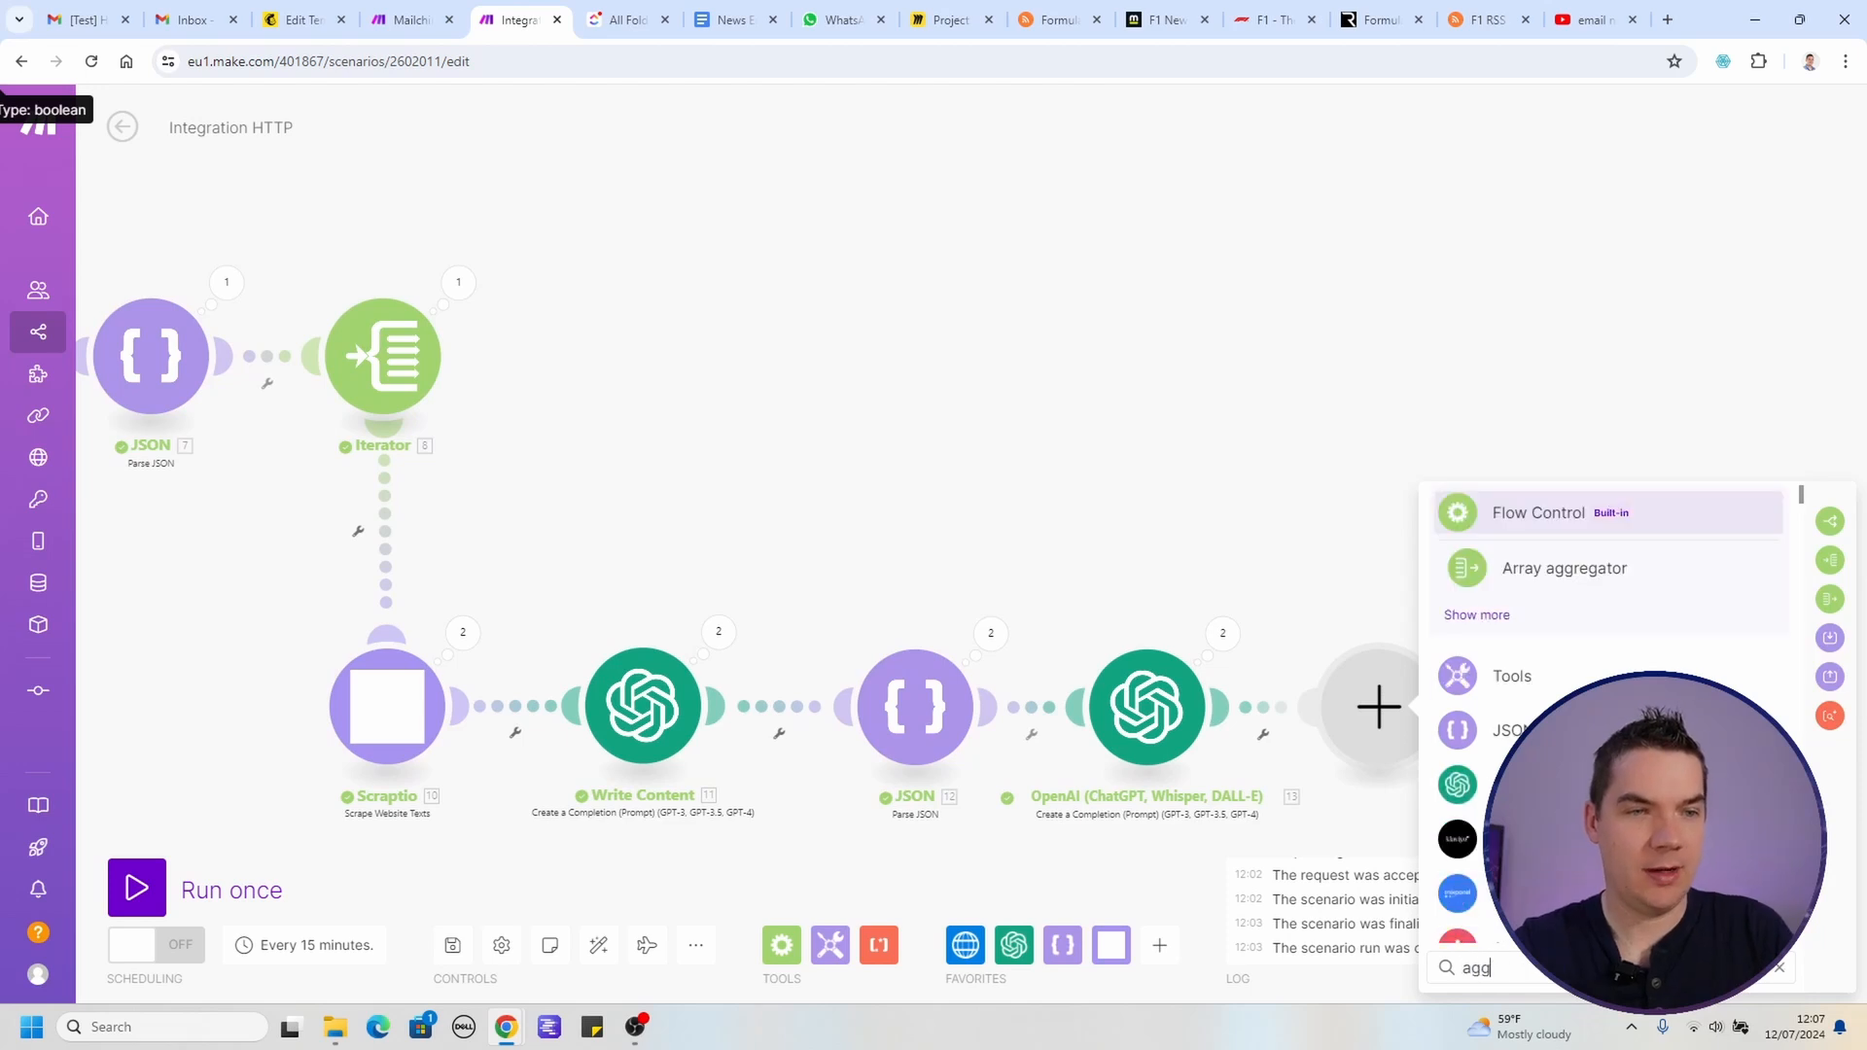
pyautogui.click(1564, 568)
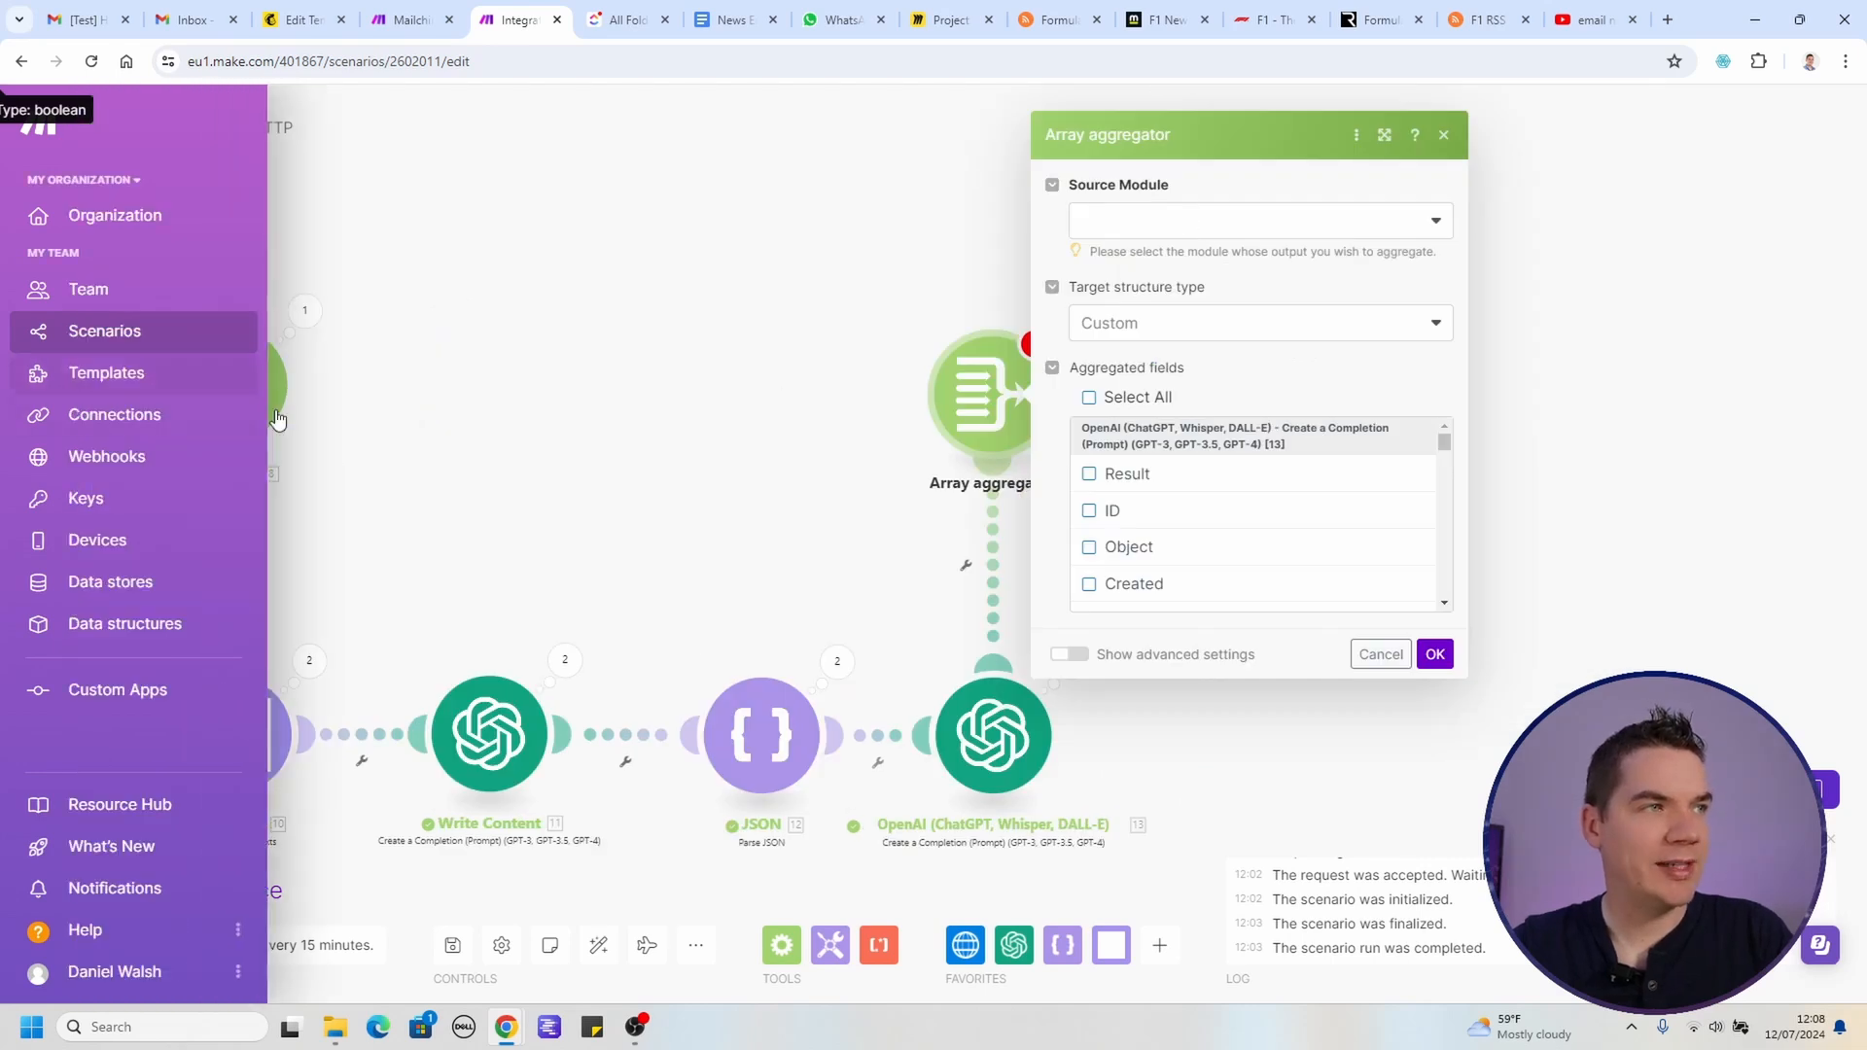
# Step: Set the Array aggregator's source module to Iterator [8] and aggregate only the OpenAI Result field
pyautogui.click(1170, 225)
pyautogui.click(1108, 389)
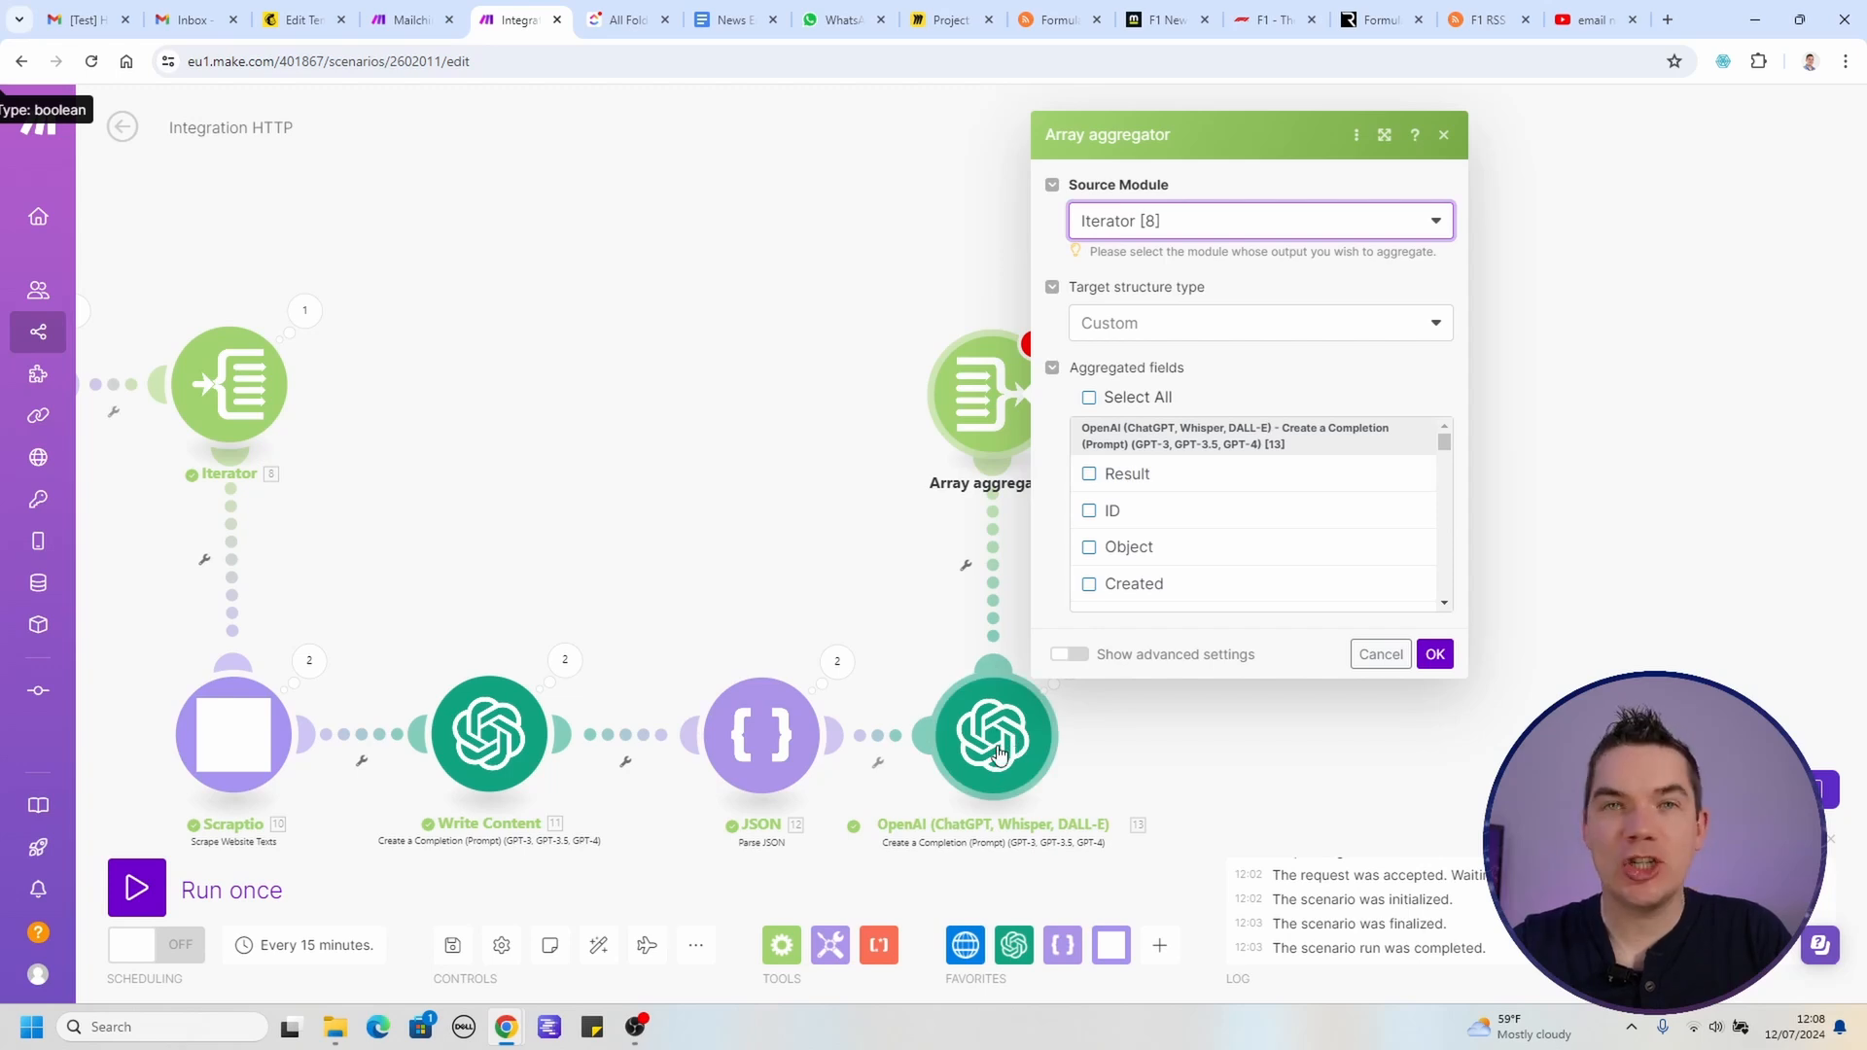
pyautogui.click(1124, 476)
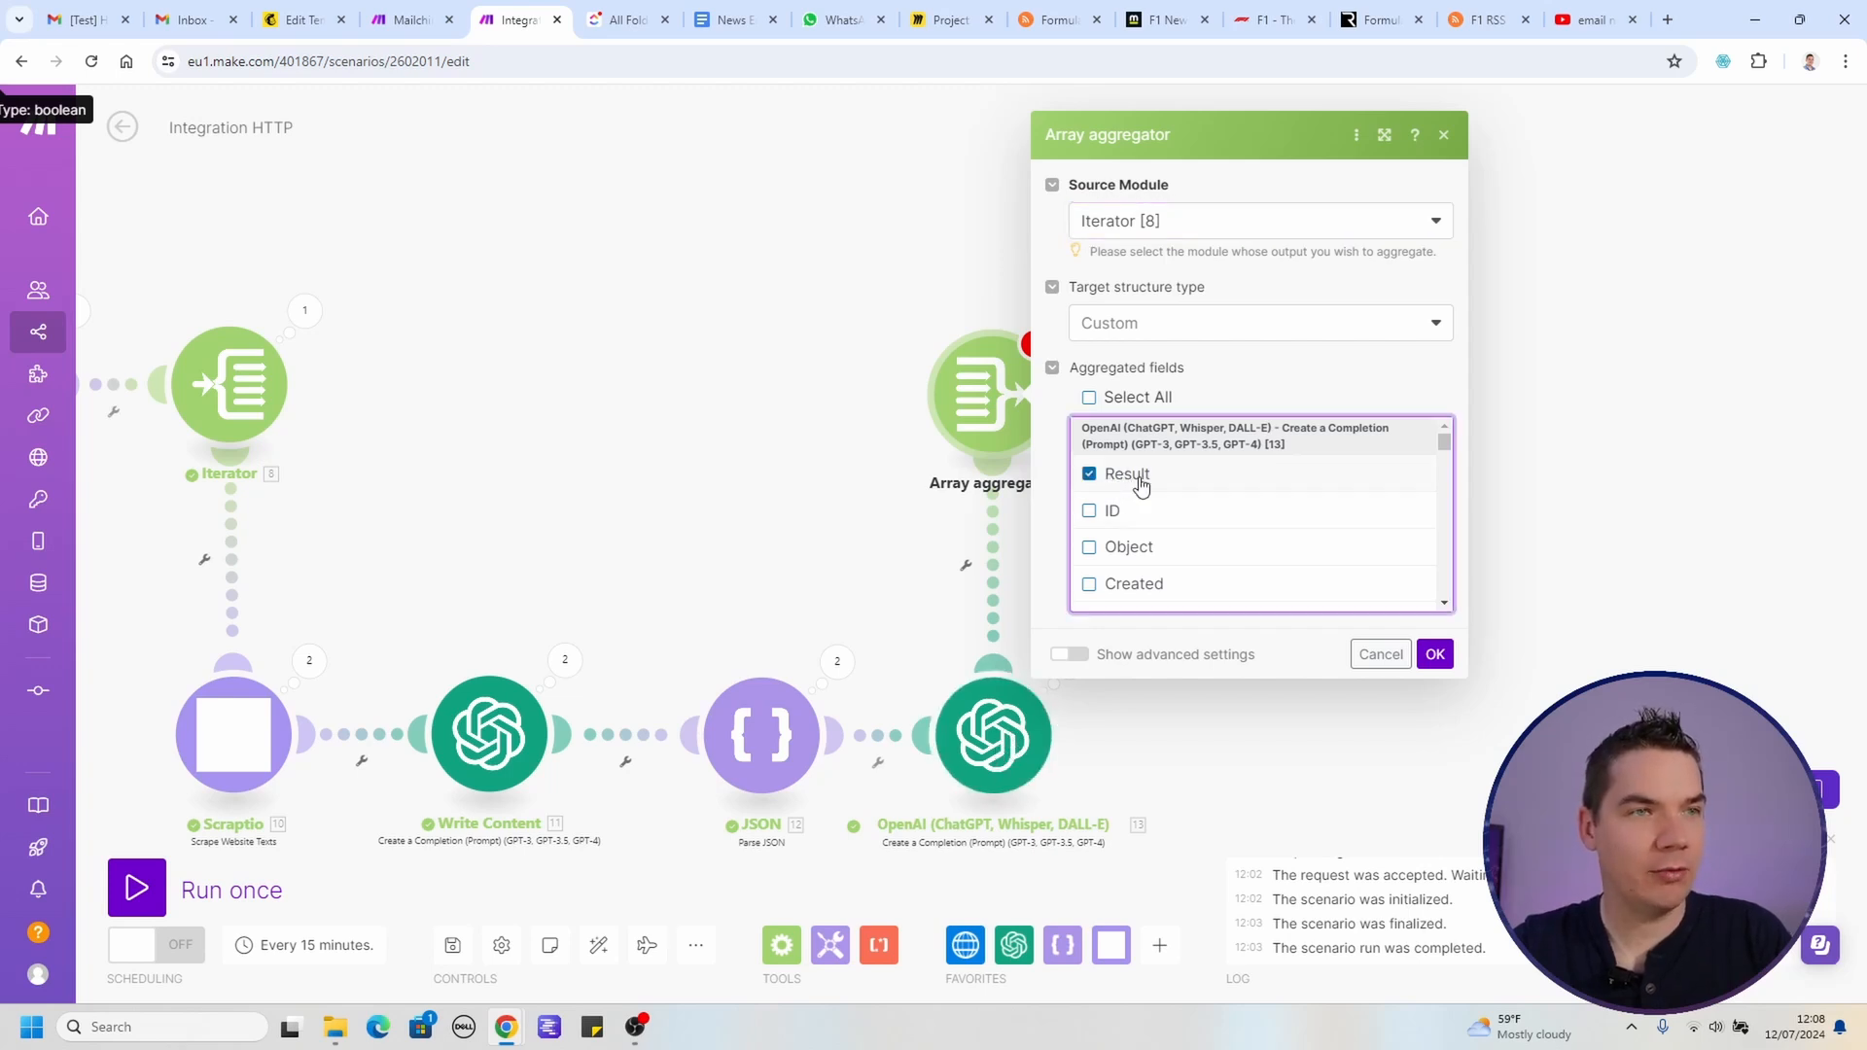
pyautogui.click(1435, 654)
# Step: Rename the OpenAI module before the Array aggregator as Generate News HTML
pyautogui.rightClick(1156, 666)
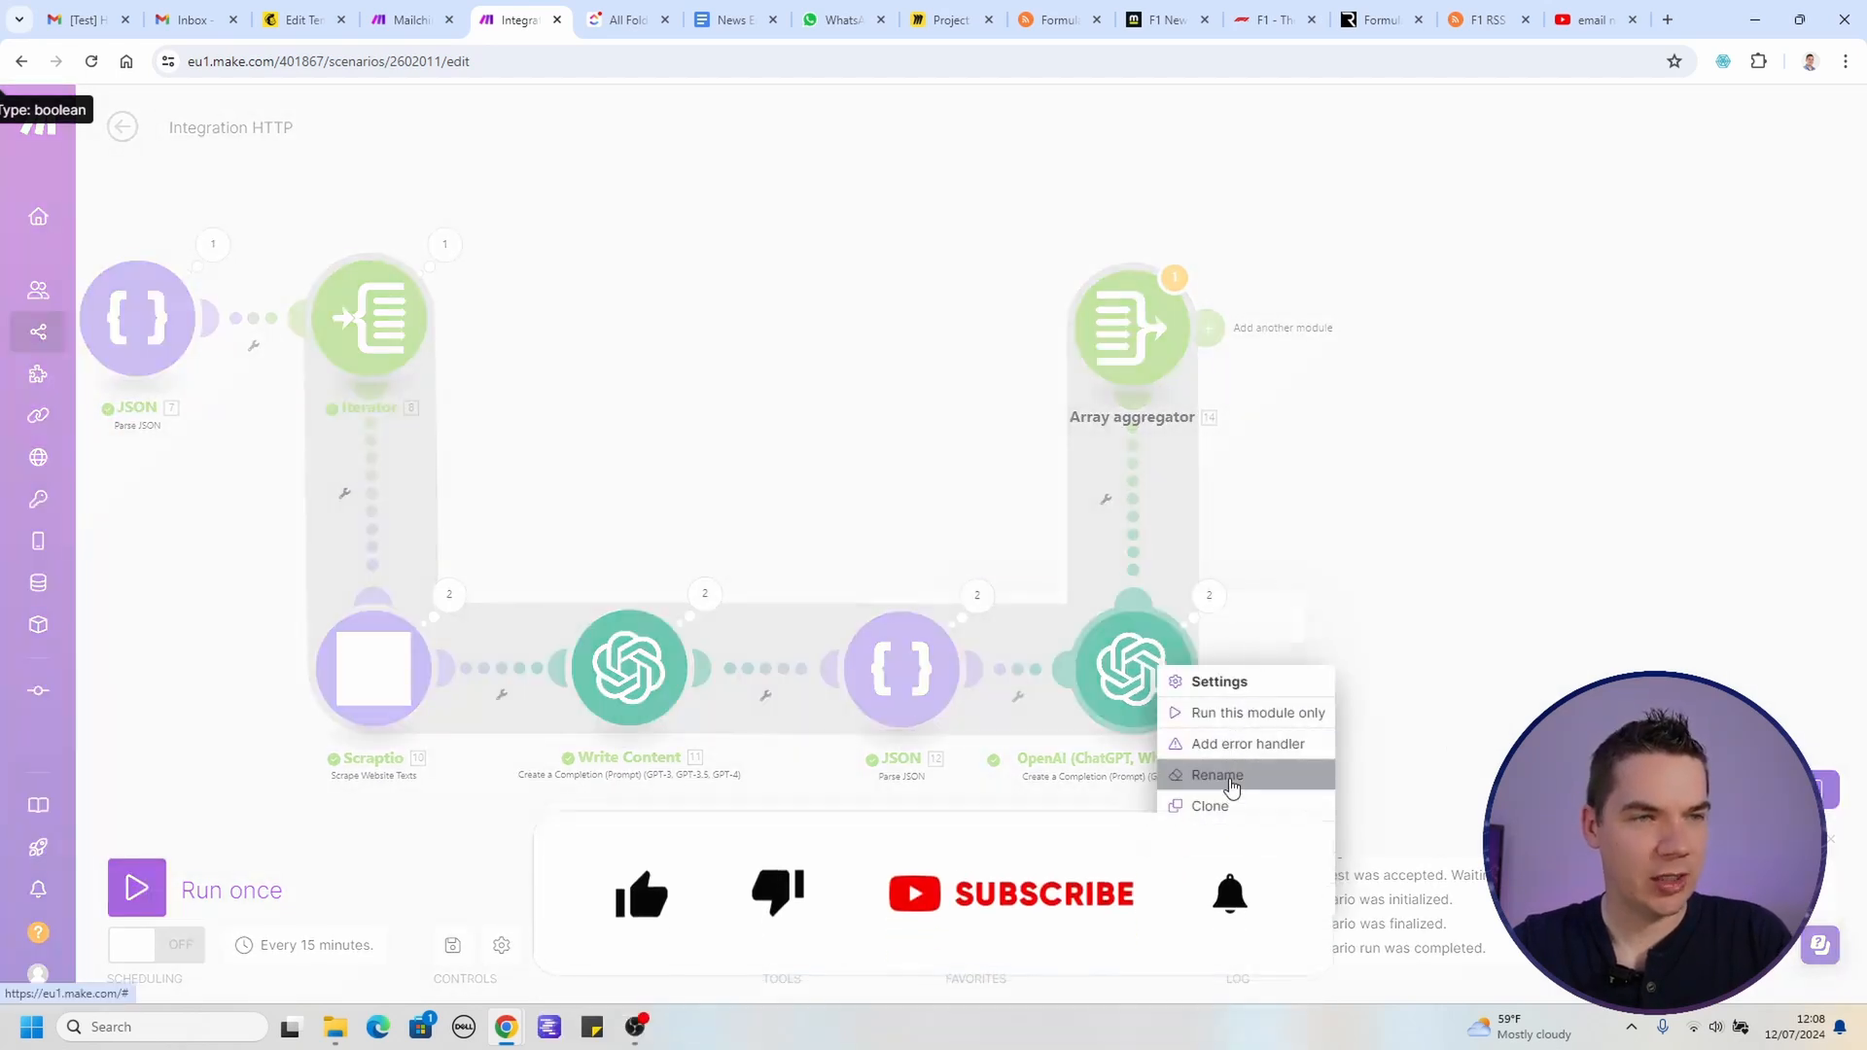
pyautogui.click(1231, 785)
pyautogui.write('Generate News Art')
pyautogui.press('Return')
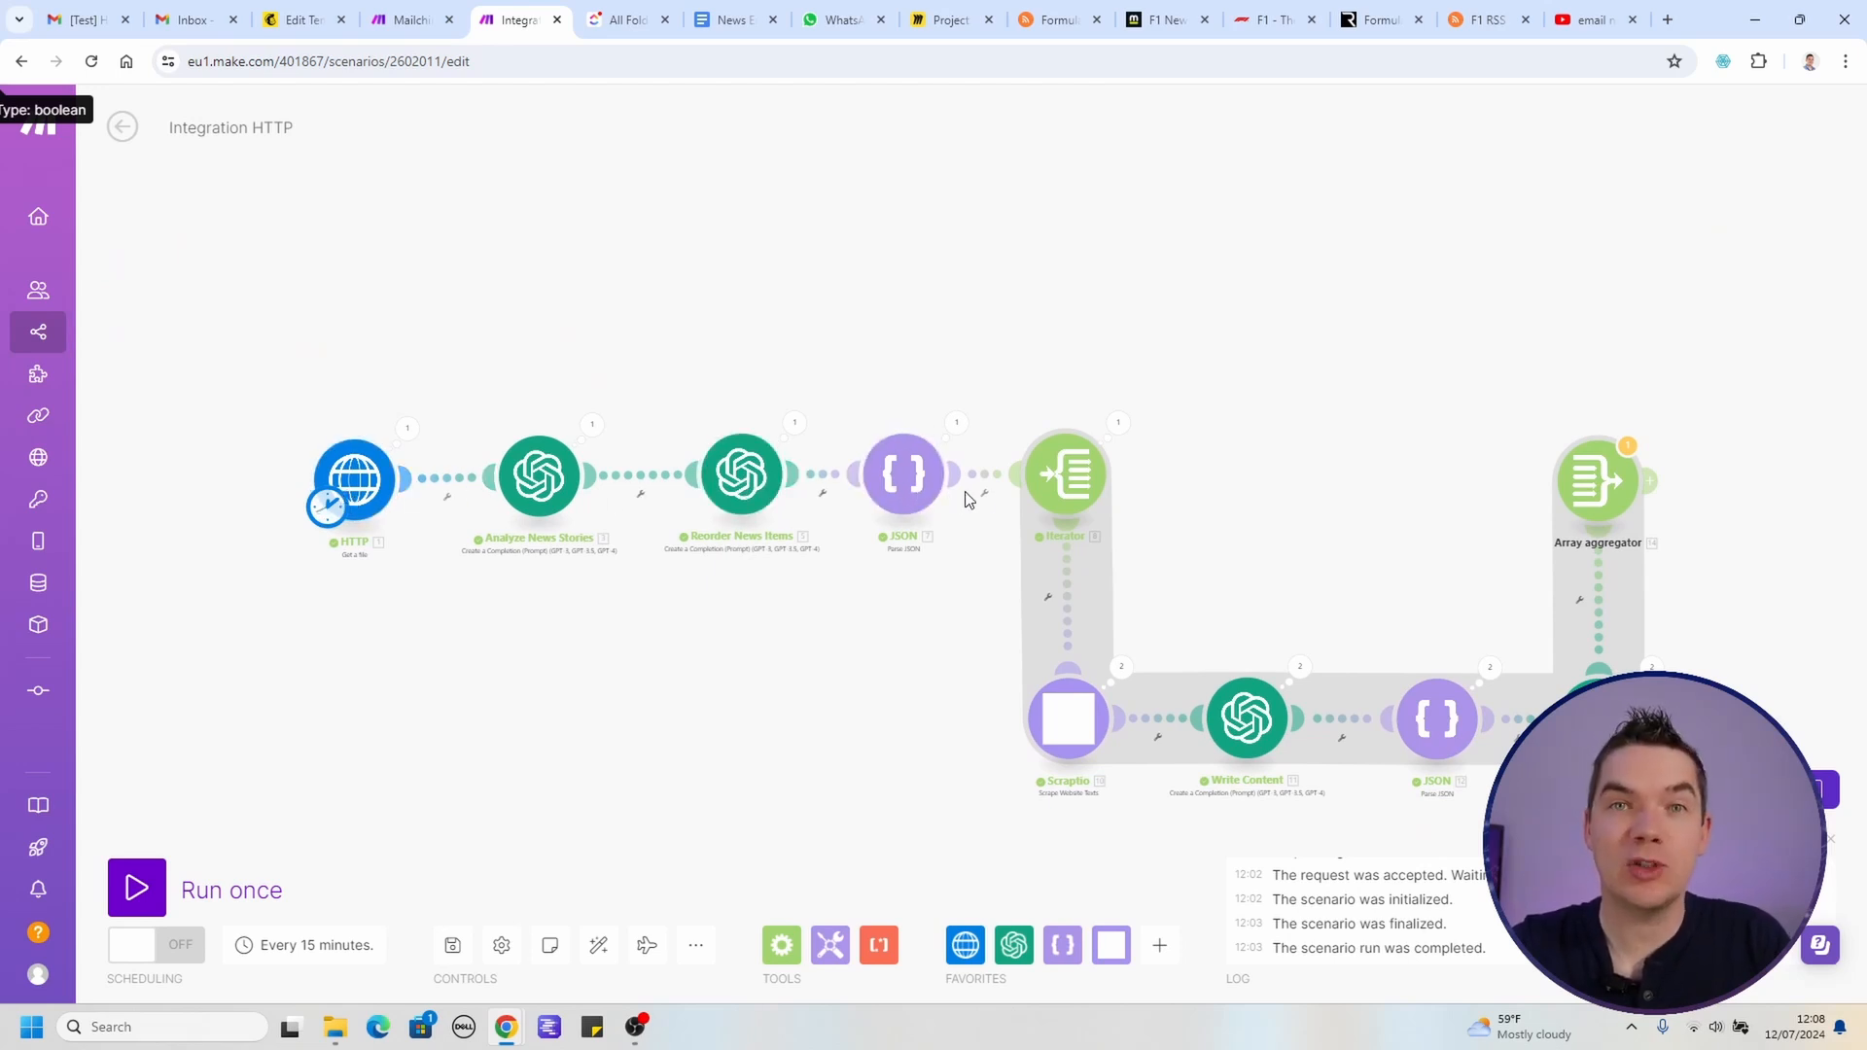
# Step: Add an OpenAI Create a Completion module after the Array aggregator, using the GPT-4o: gpt-4o (system) model
pyautogui.hscroll(1, 1180, 466)
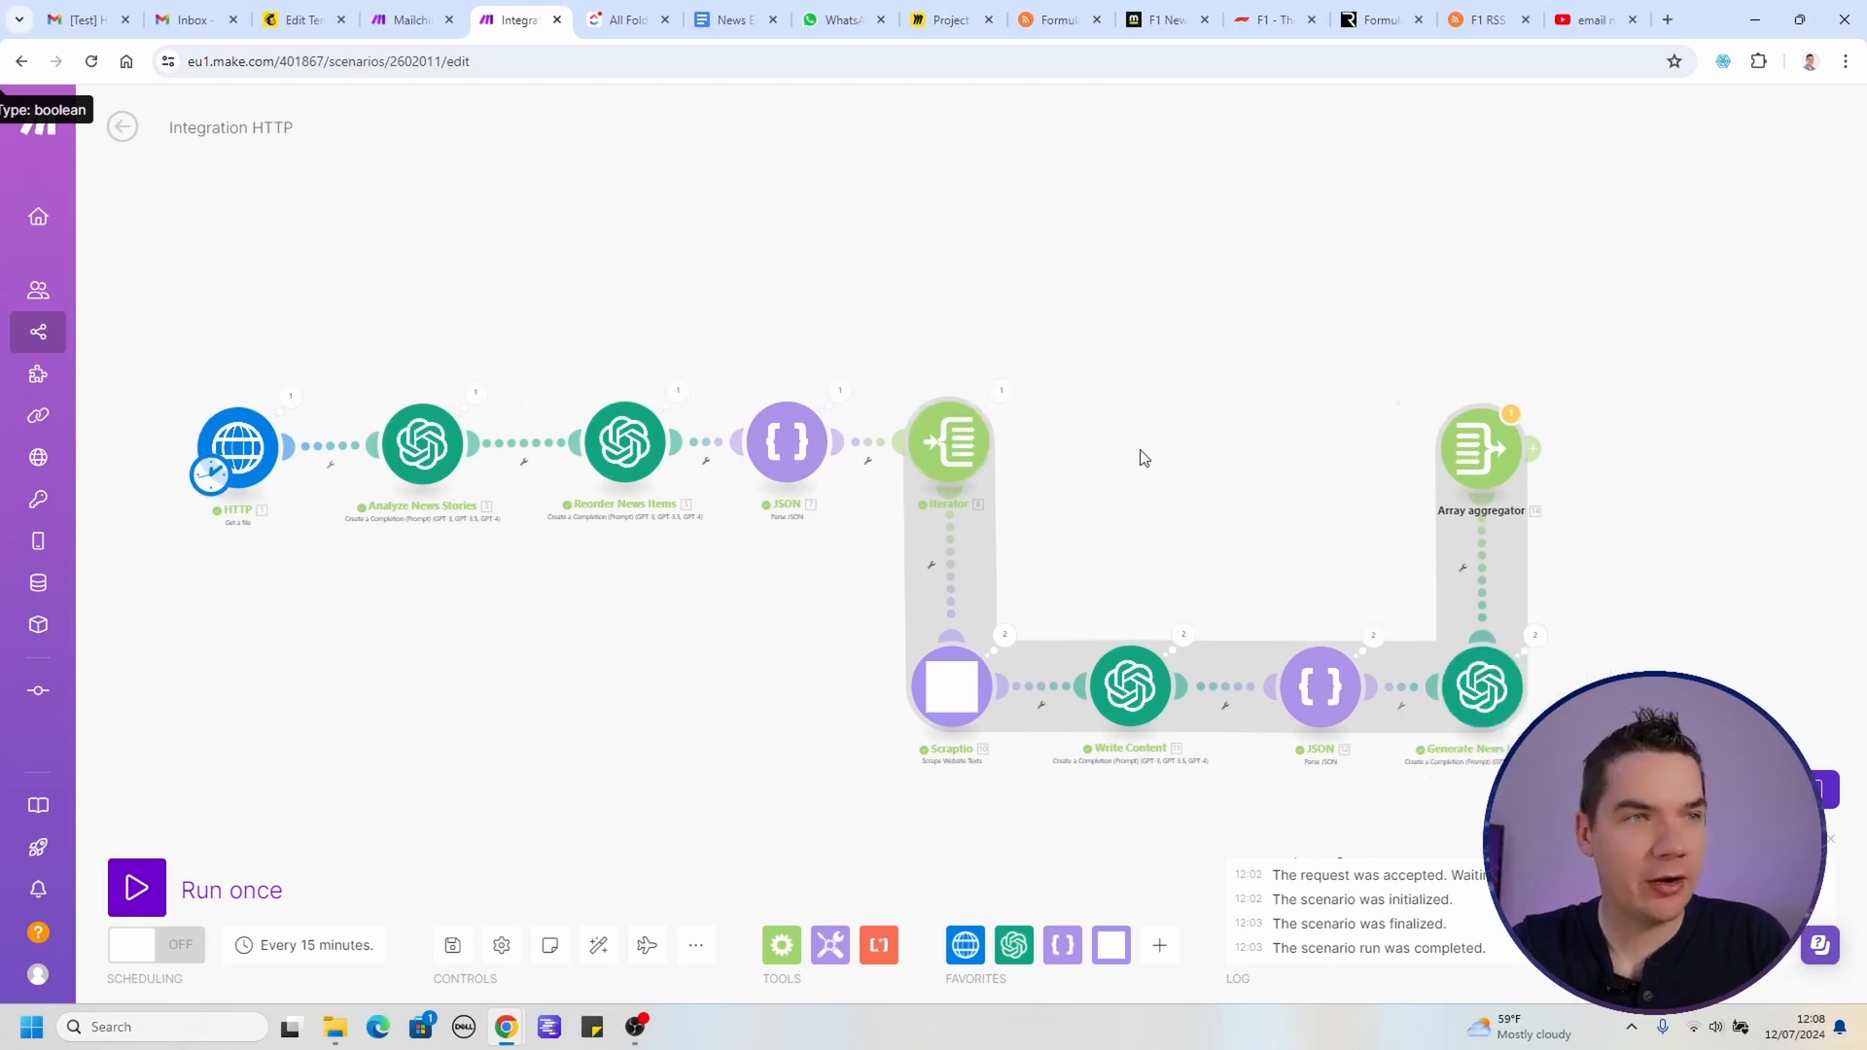
pyautogui.moveTo(1180, 466); pyautogui.dragTo(719, 350)
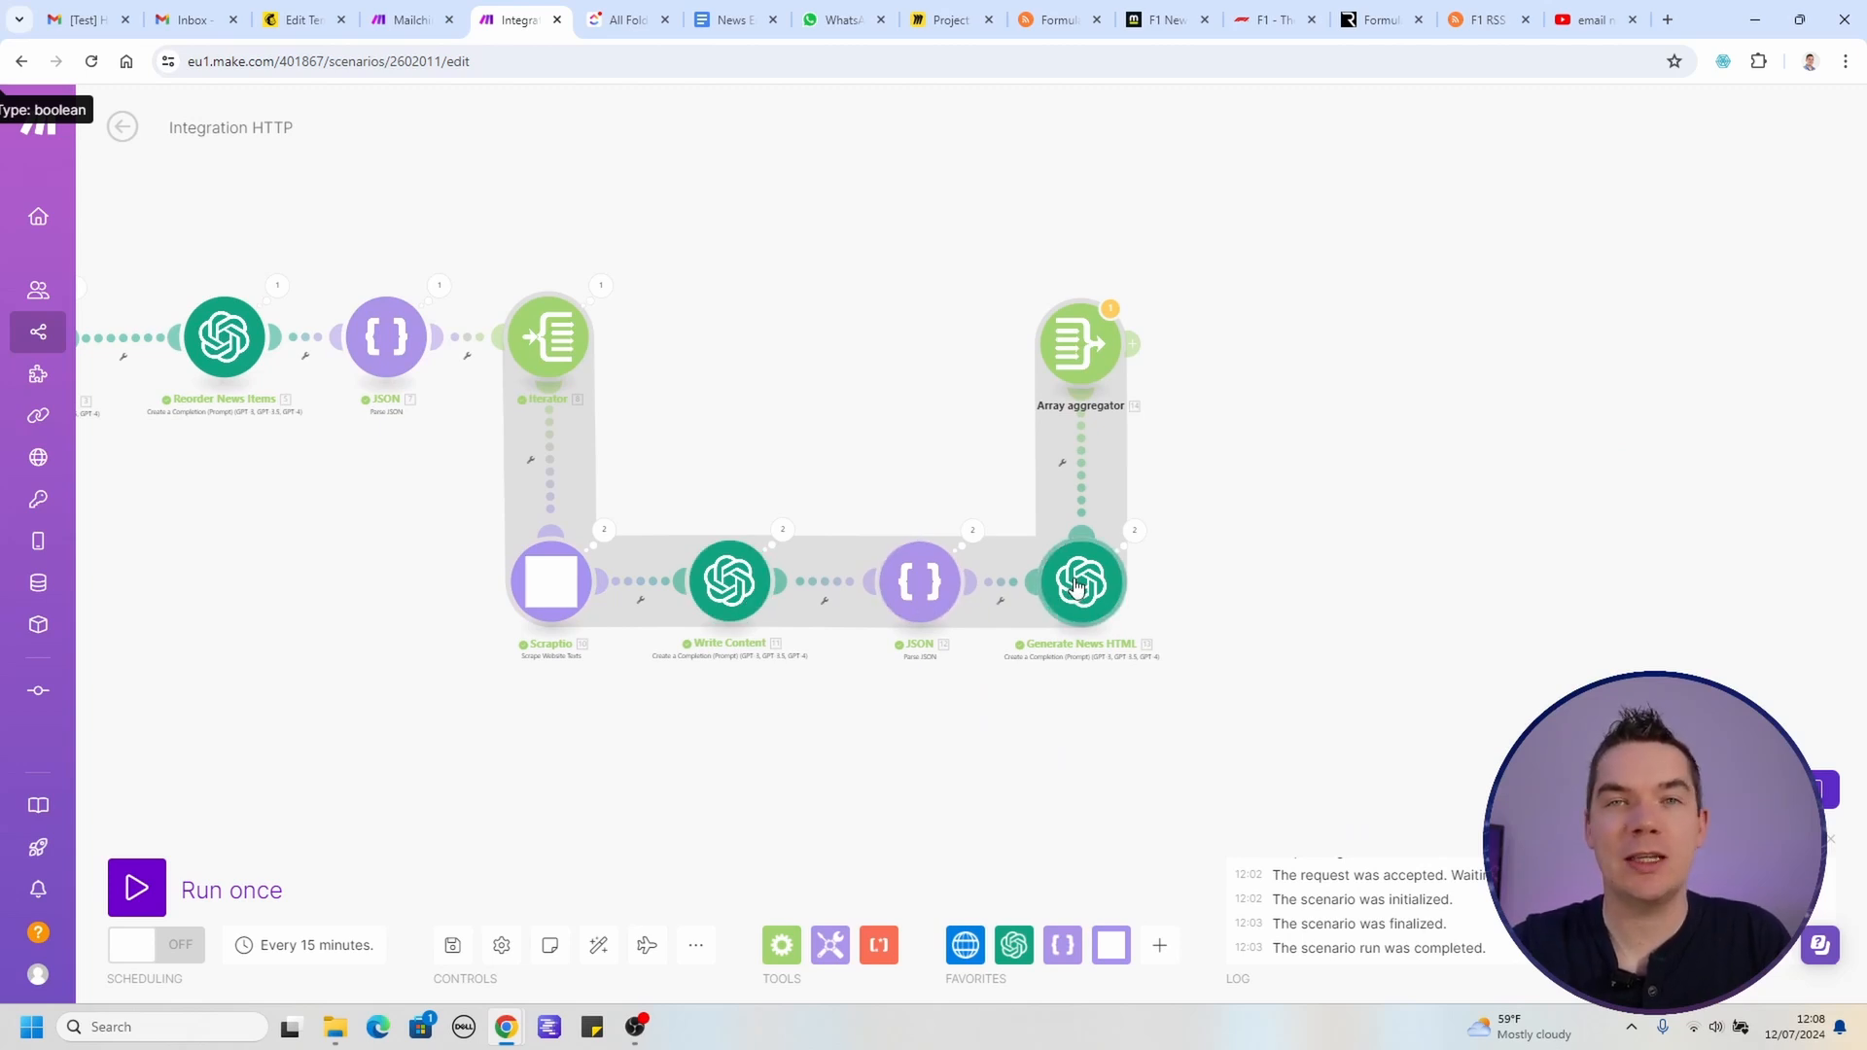
pyautogui.scroll(2, 1158, 463)
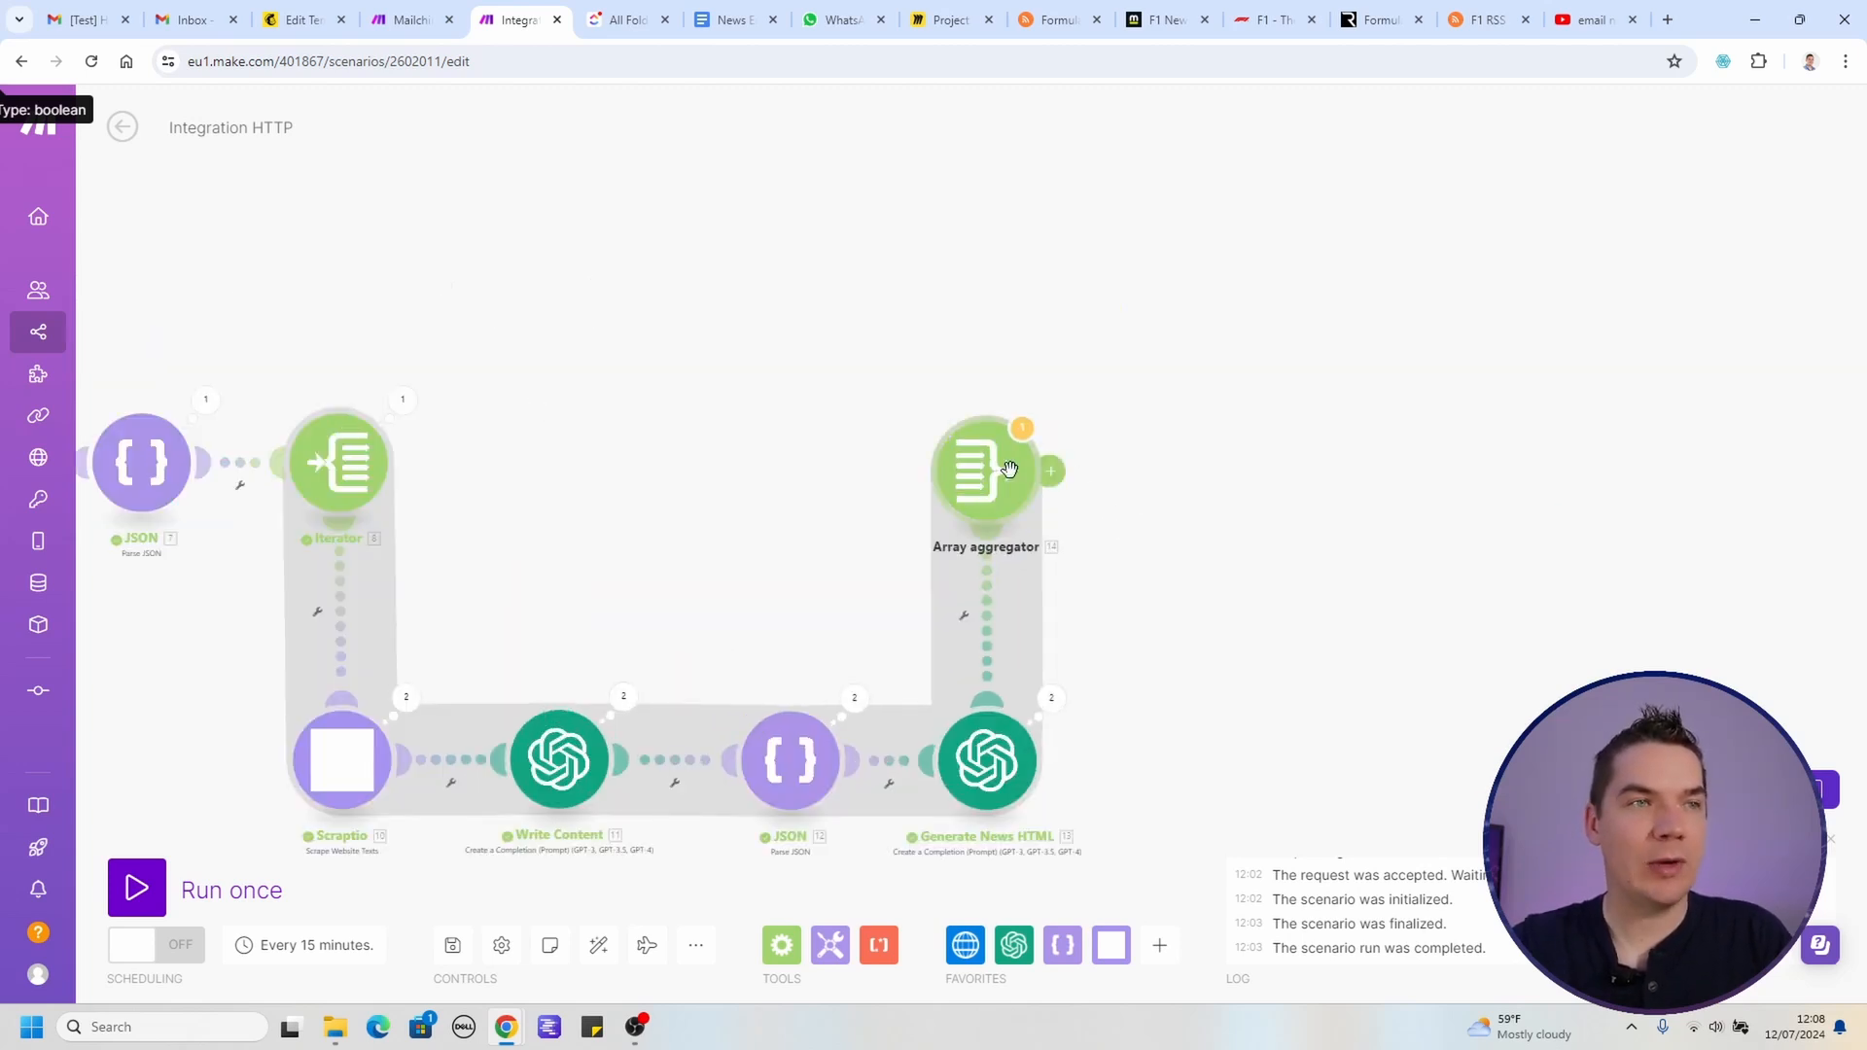
pyautogui.moveTo(1009, 465); pyautogui.dragTo(1008, 469)
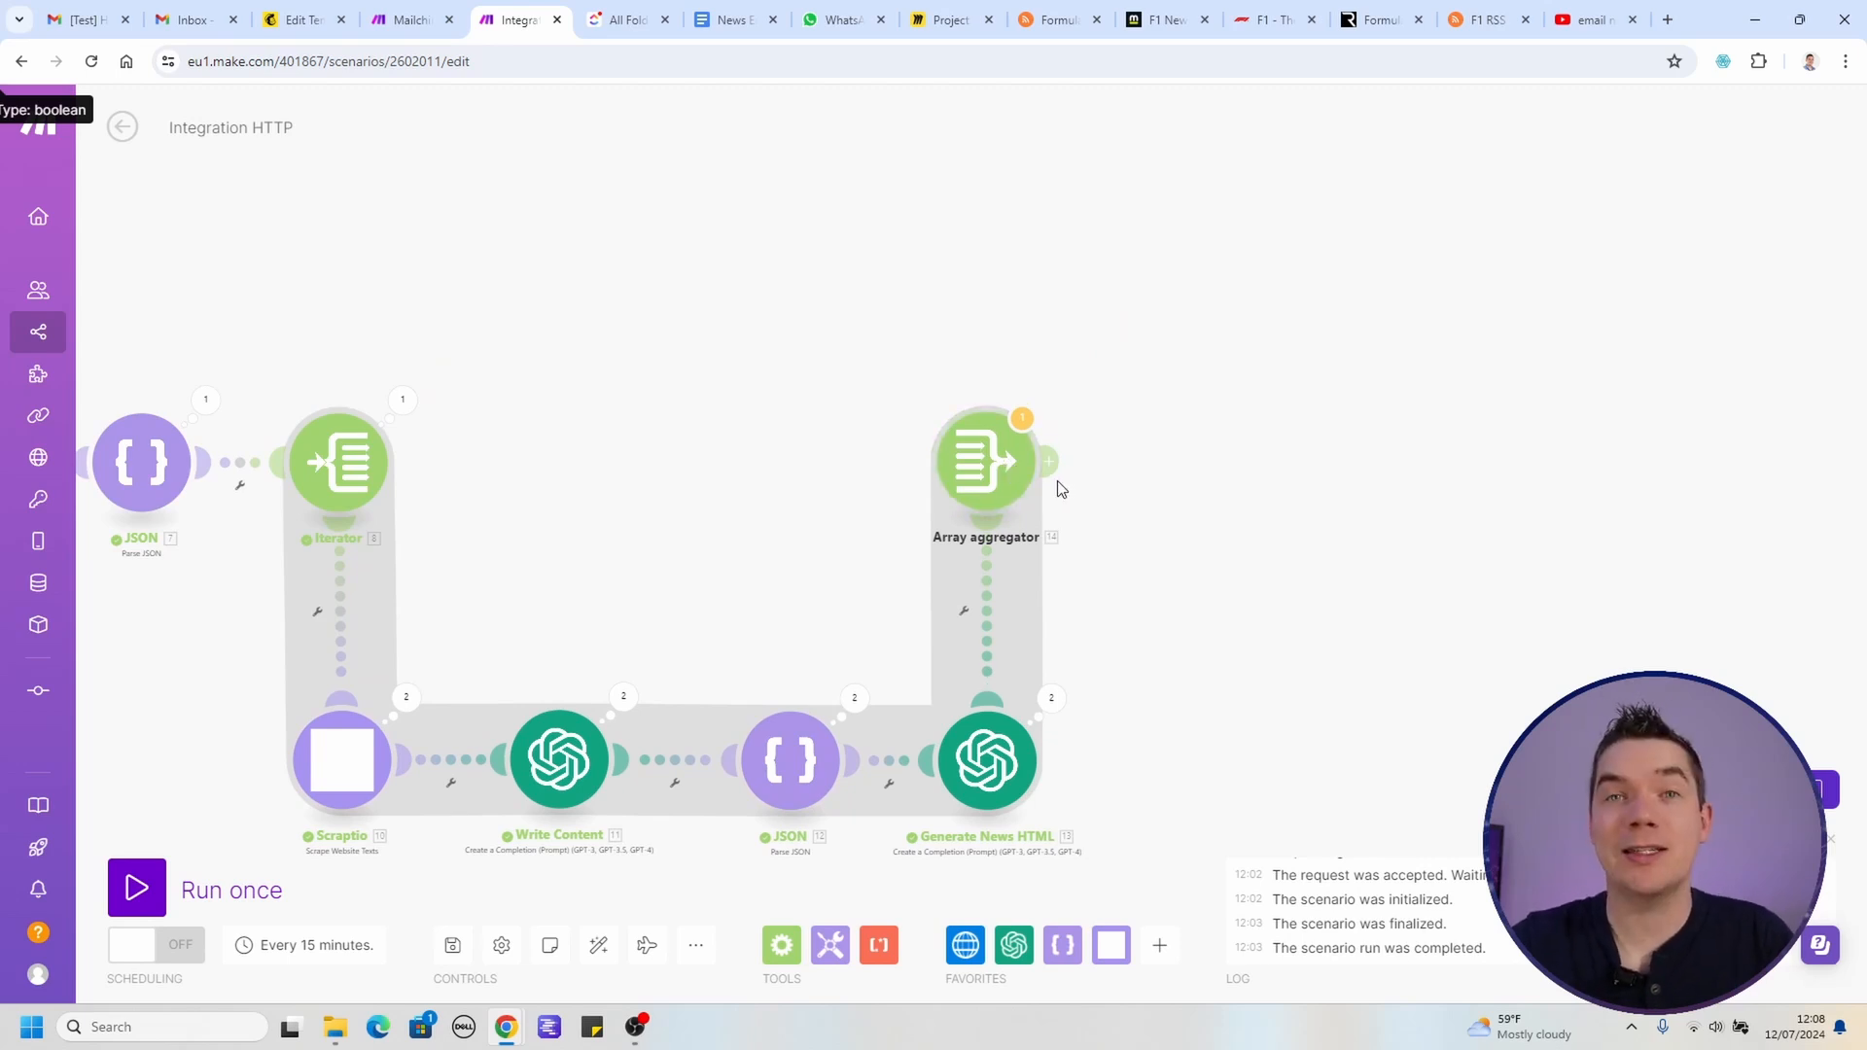
pyautogui.click(1050, 468)
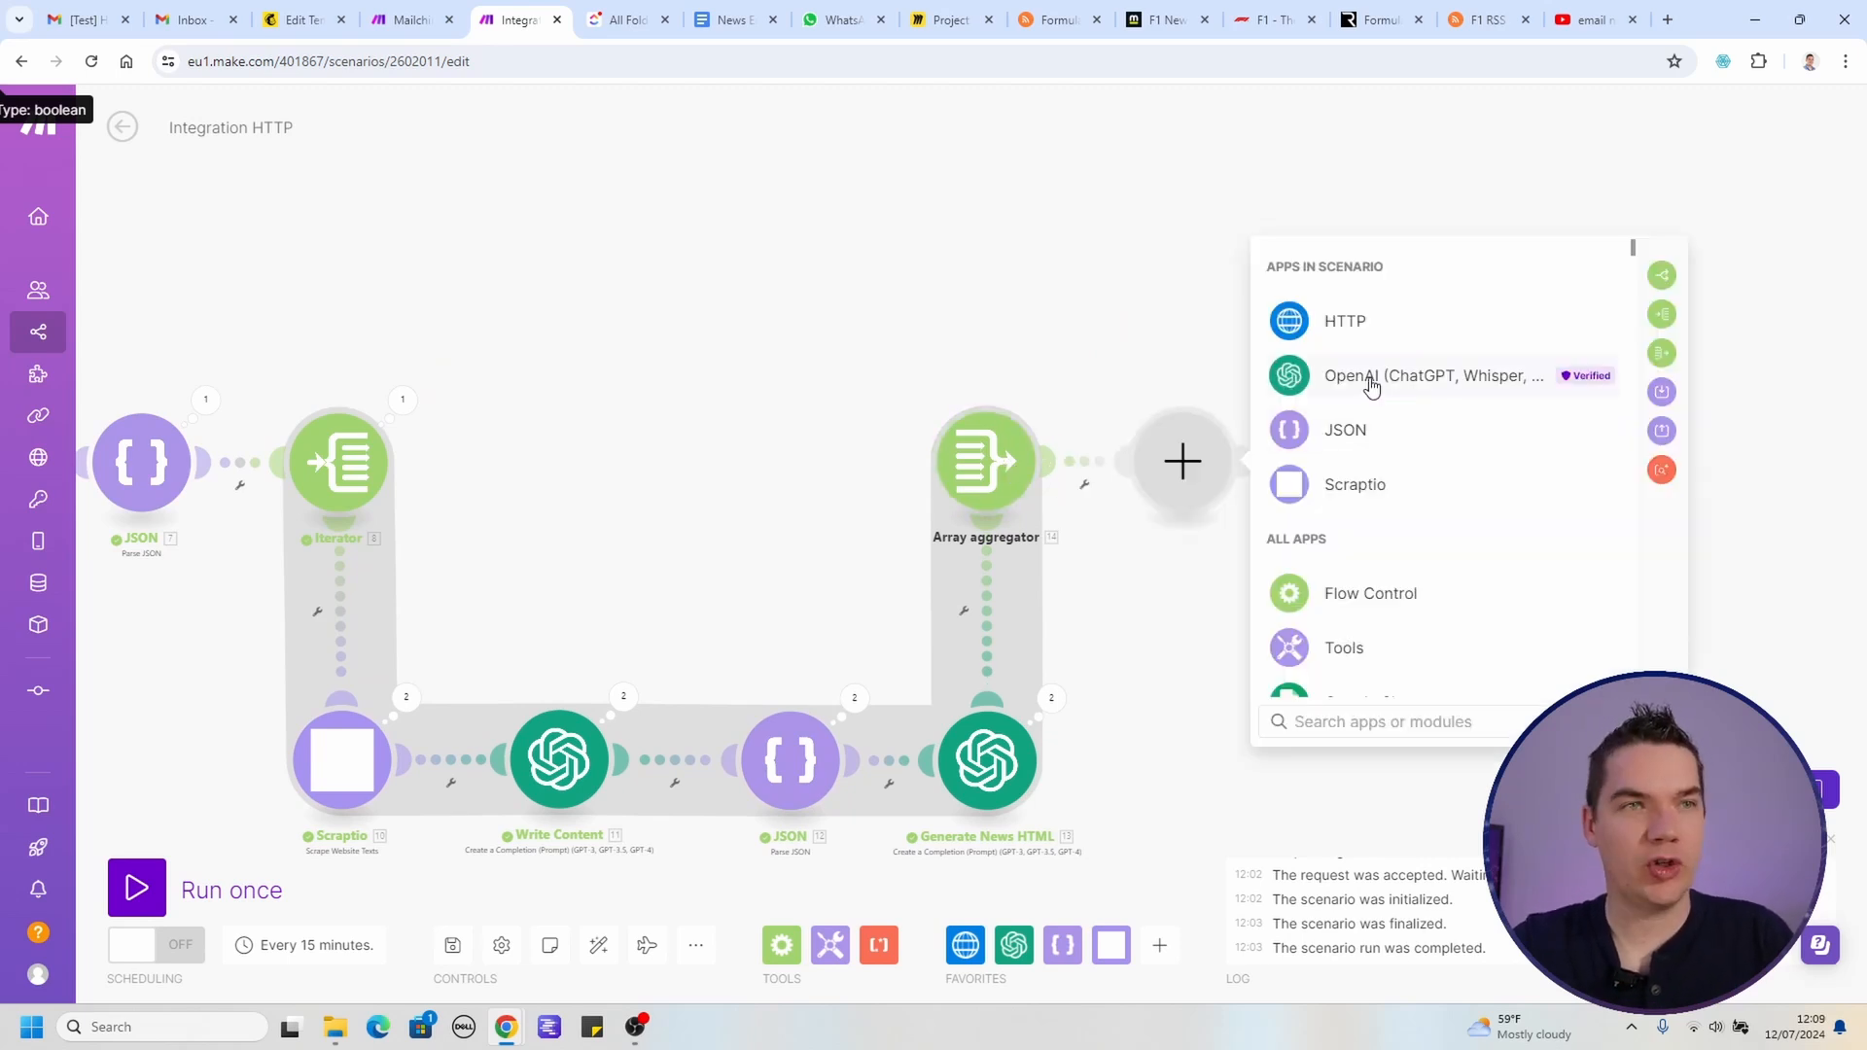
pyautogui.click(1372, 374)
pyautogui.click(1396, 562)
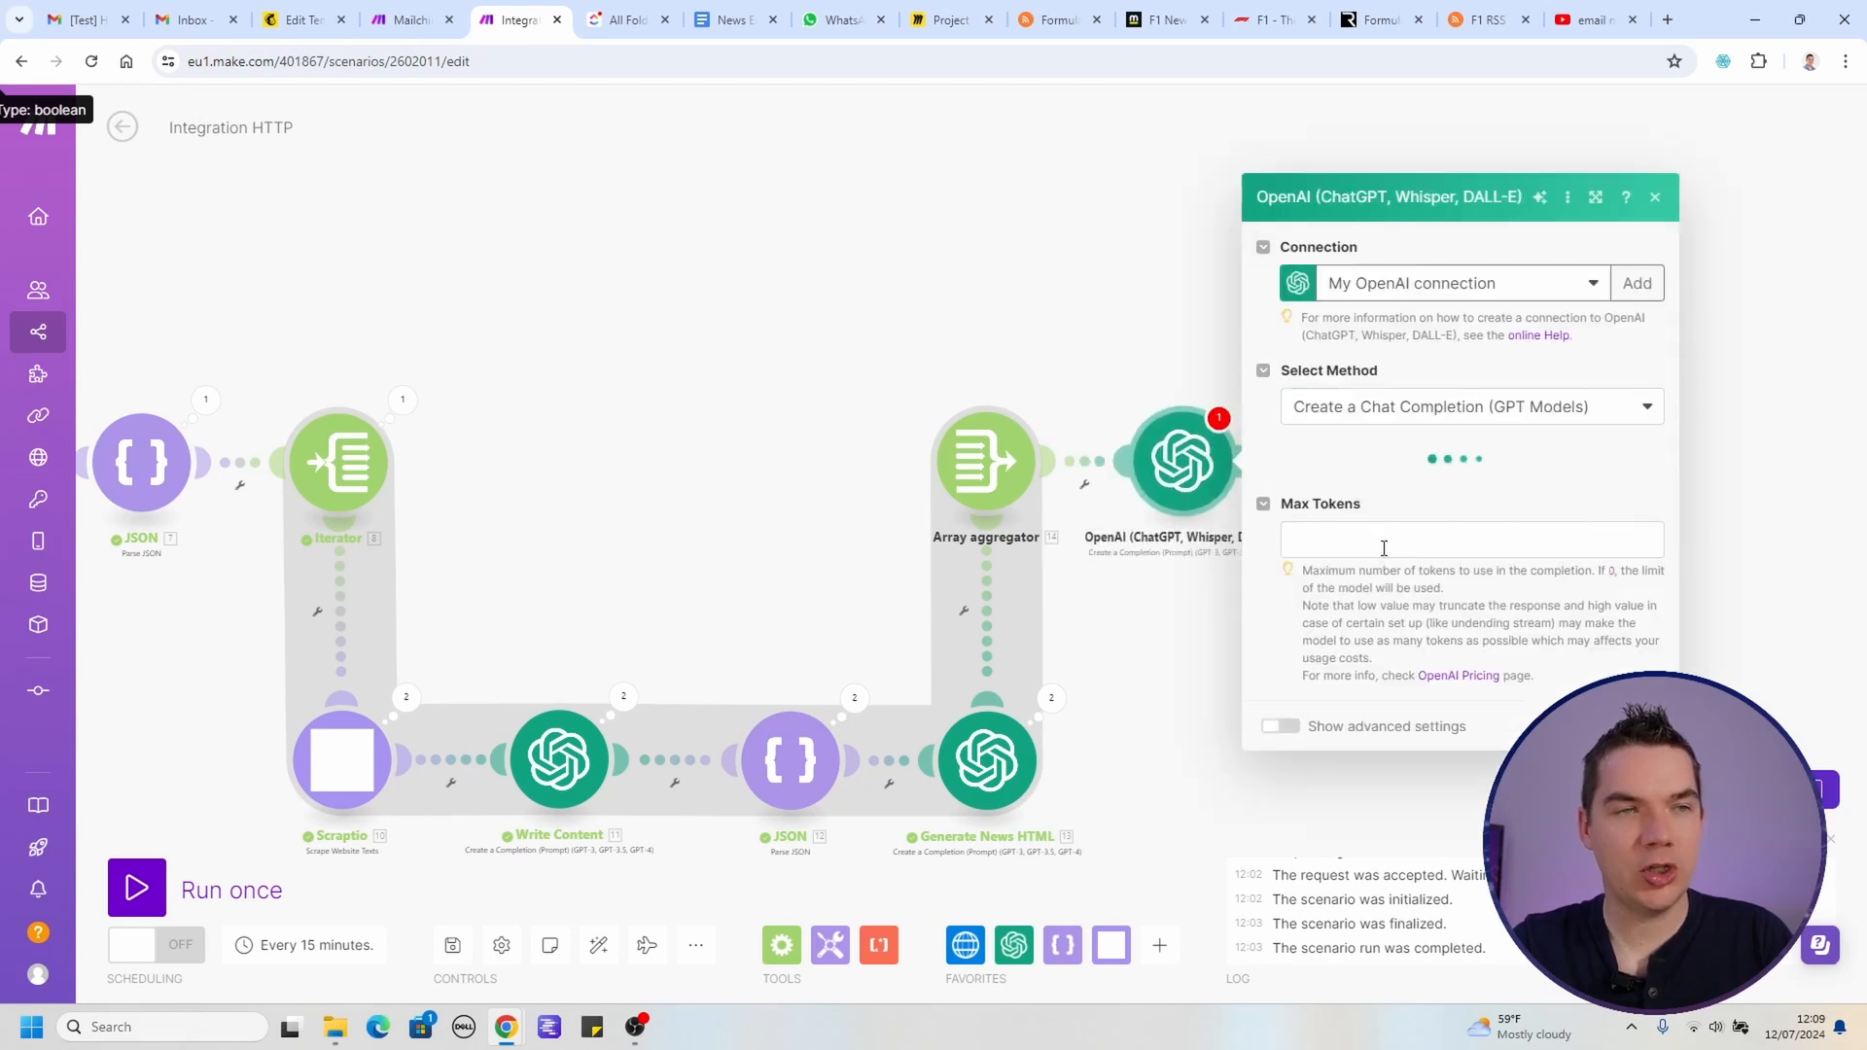
pyautogui.click(1377, 530)
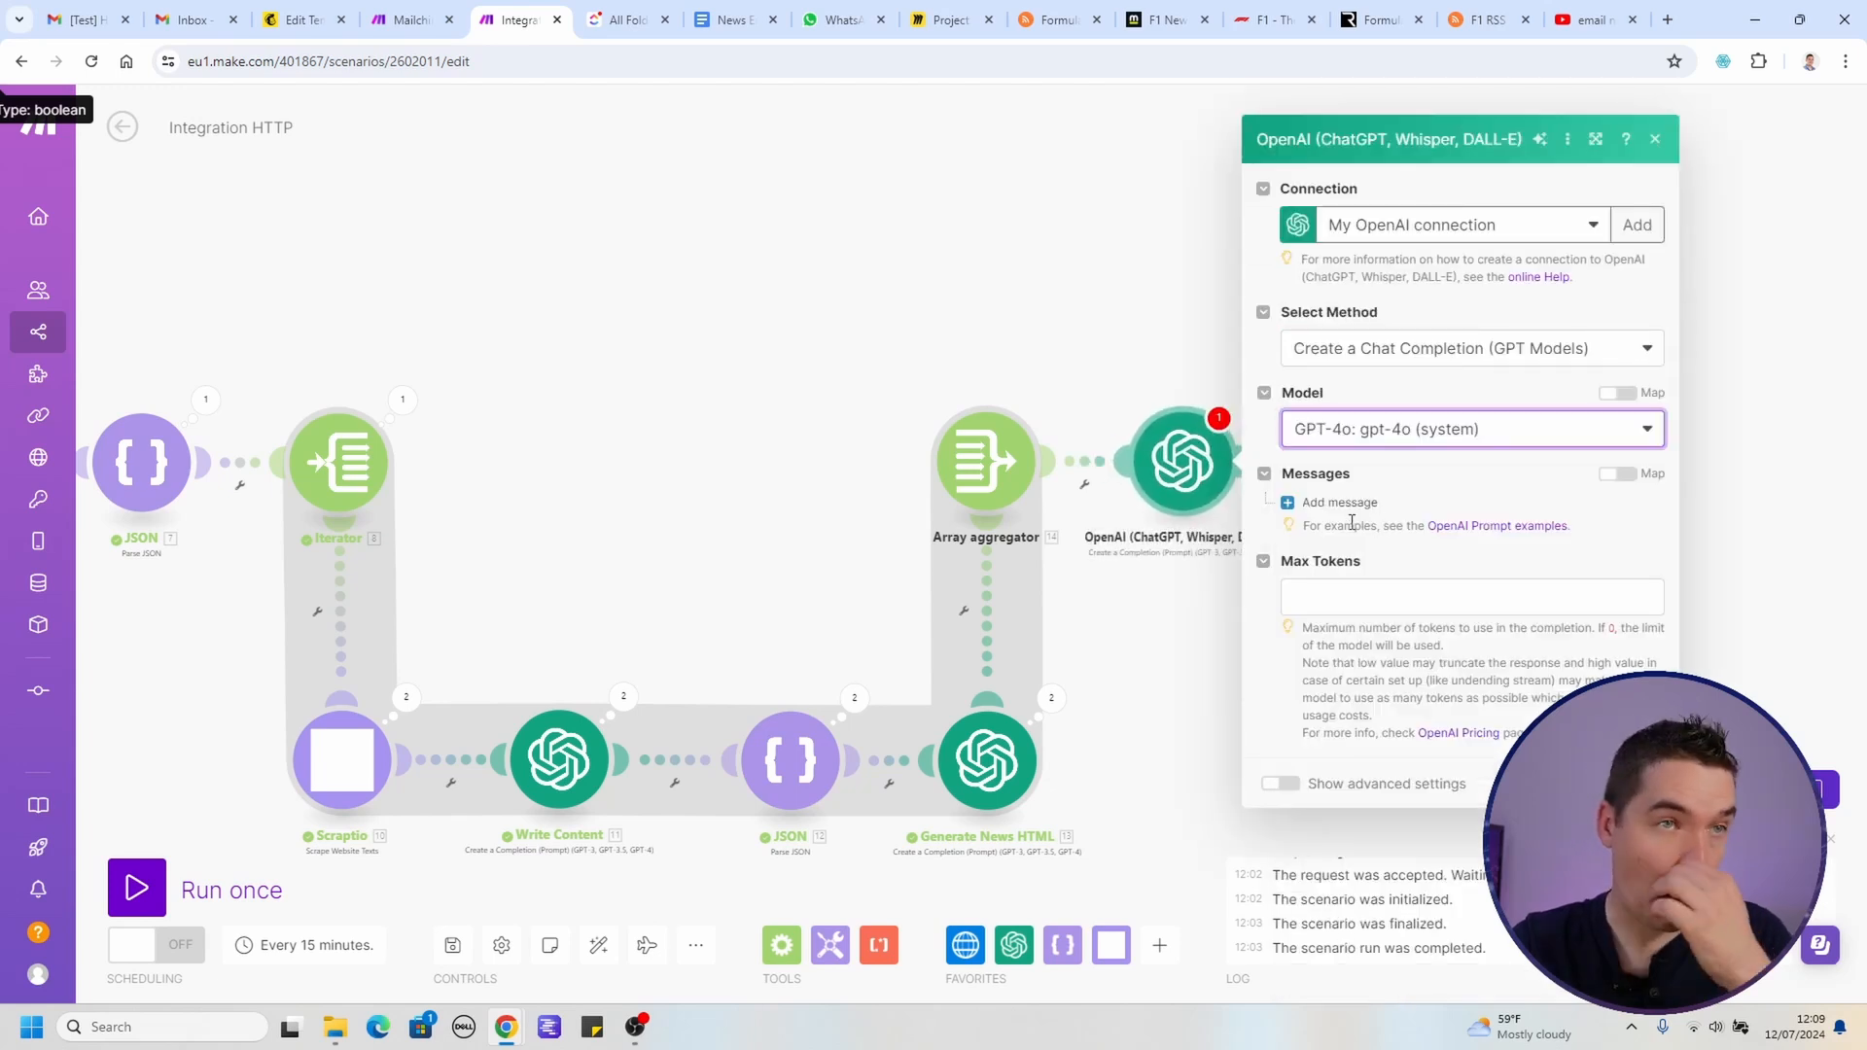
# Step: Add a System message with the prepared Formula 1 prompt requesting an email subject line and a 75 word HTML intro as JSON
pyautogui.click(1340, 501)
pyautogui.click(1381, 542)
pyautogui.click(1381, 580)
pyautogui.click(1400, 628)
pyautogui.hotkey('ctrl', 'v')
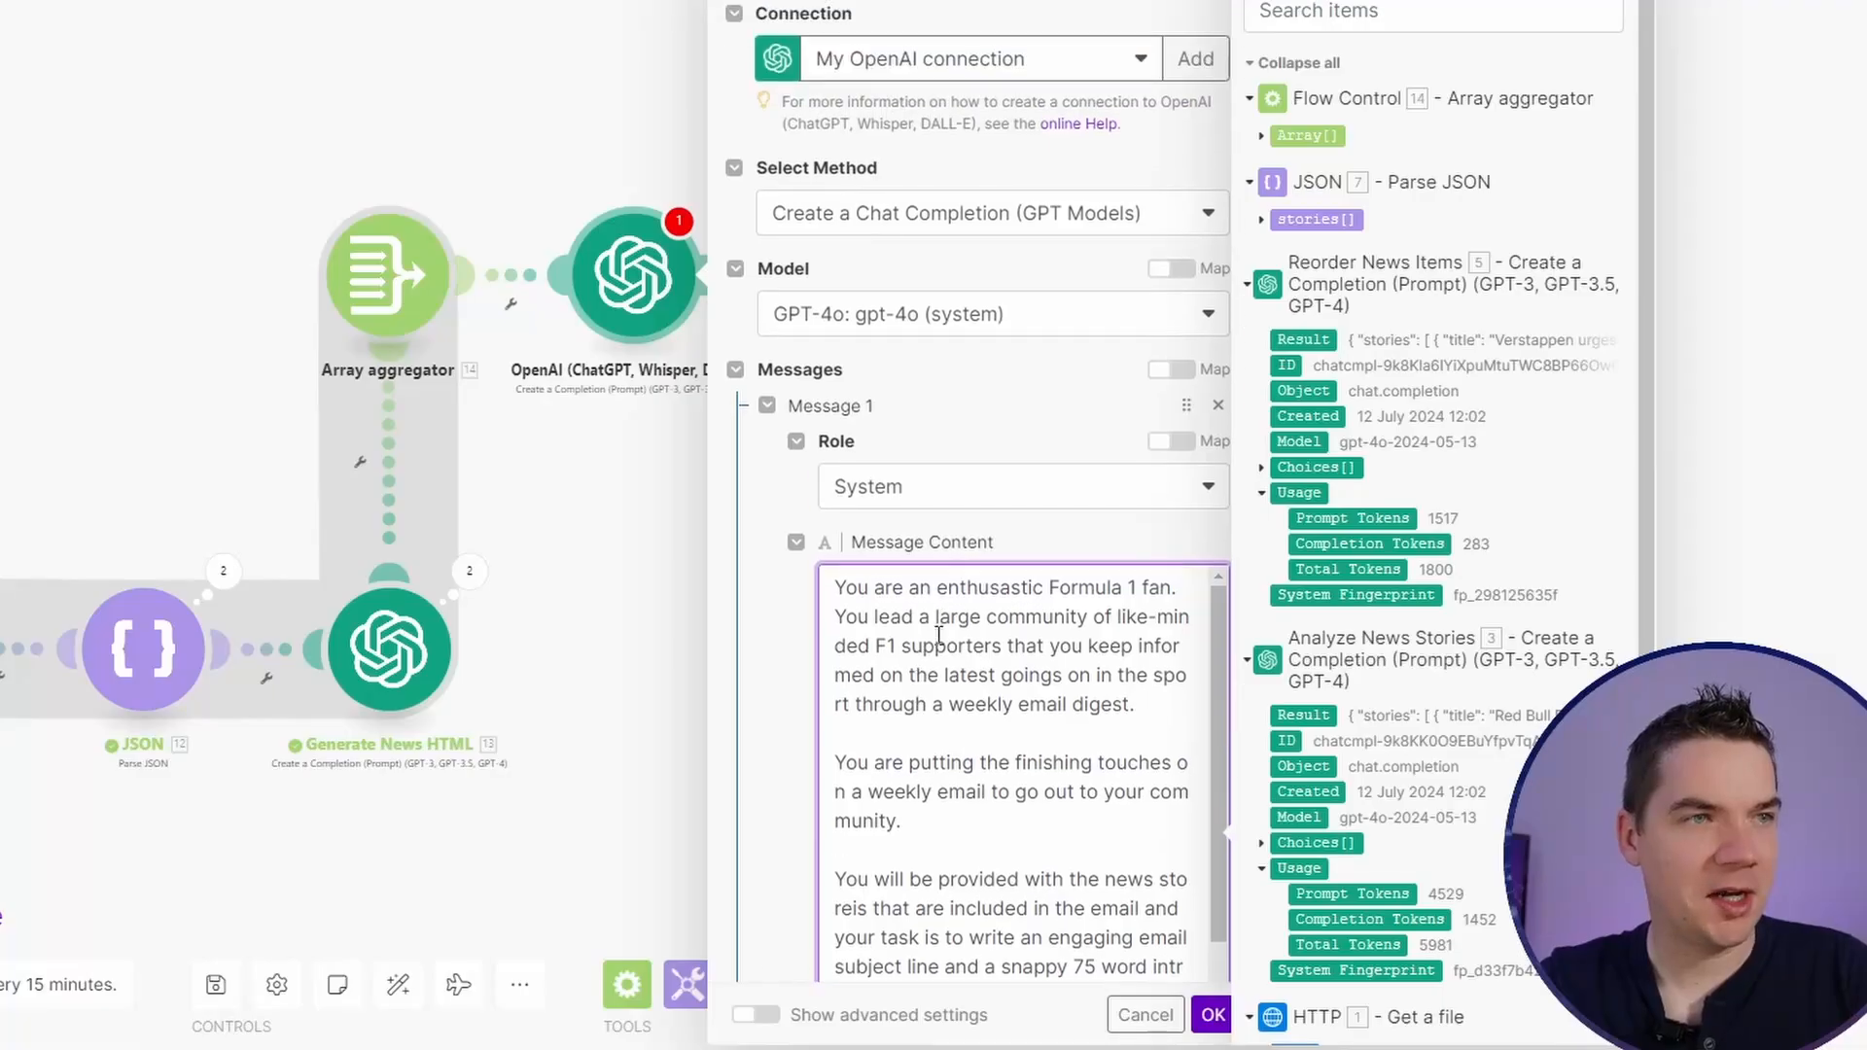
# Step: Review the System prompt, including the writing task, the HTML intro requirements and the JSON fields emailSubject and openingParagraph
pyautogui.scroll(-2, 945, 646)
pyautogui.scroll(2, 946, 645)
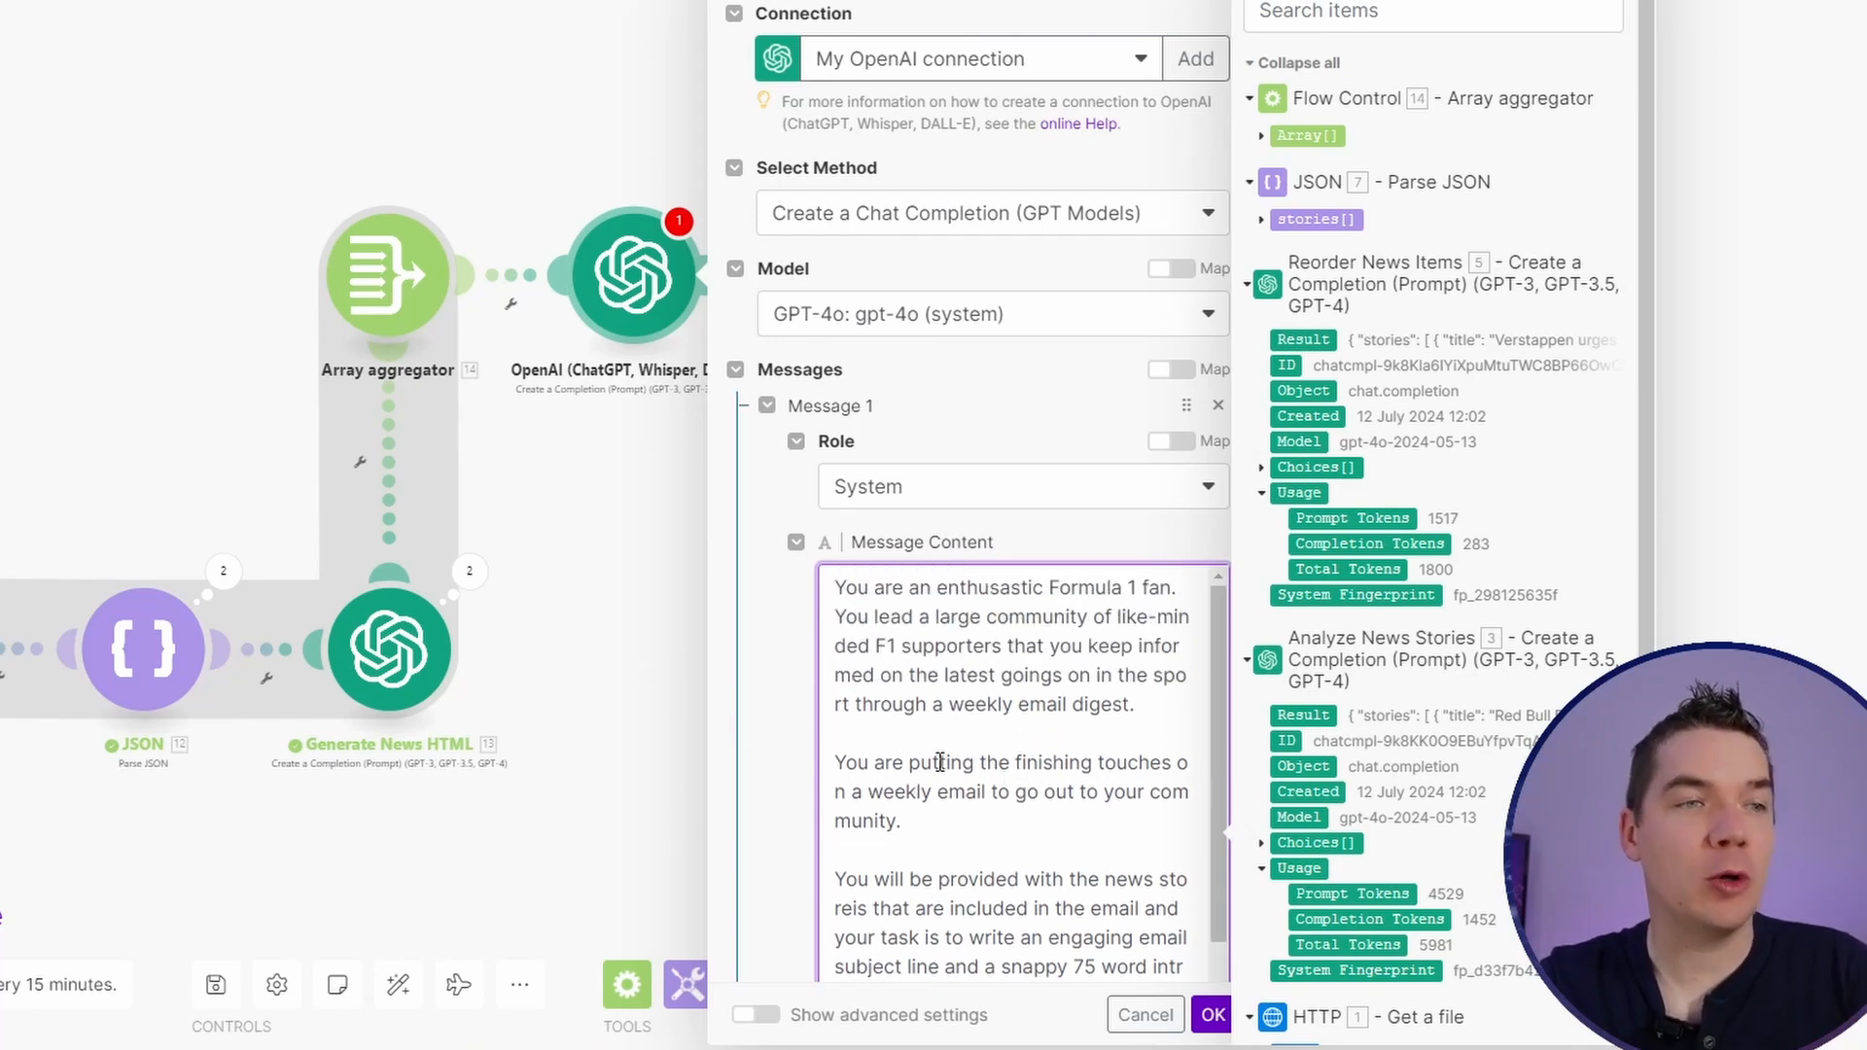
pyautogui.moveTo(941, 761); pyautogui.dragTo(976, 786)
pyautogui.click(1033, 788)
pyautogui.scroll(-3, 981, 666)
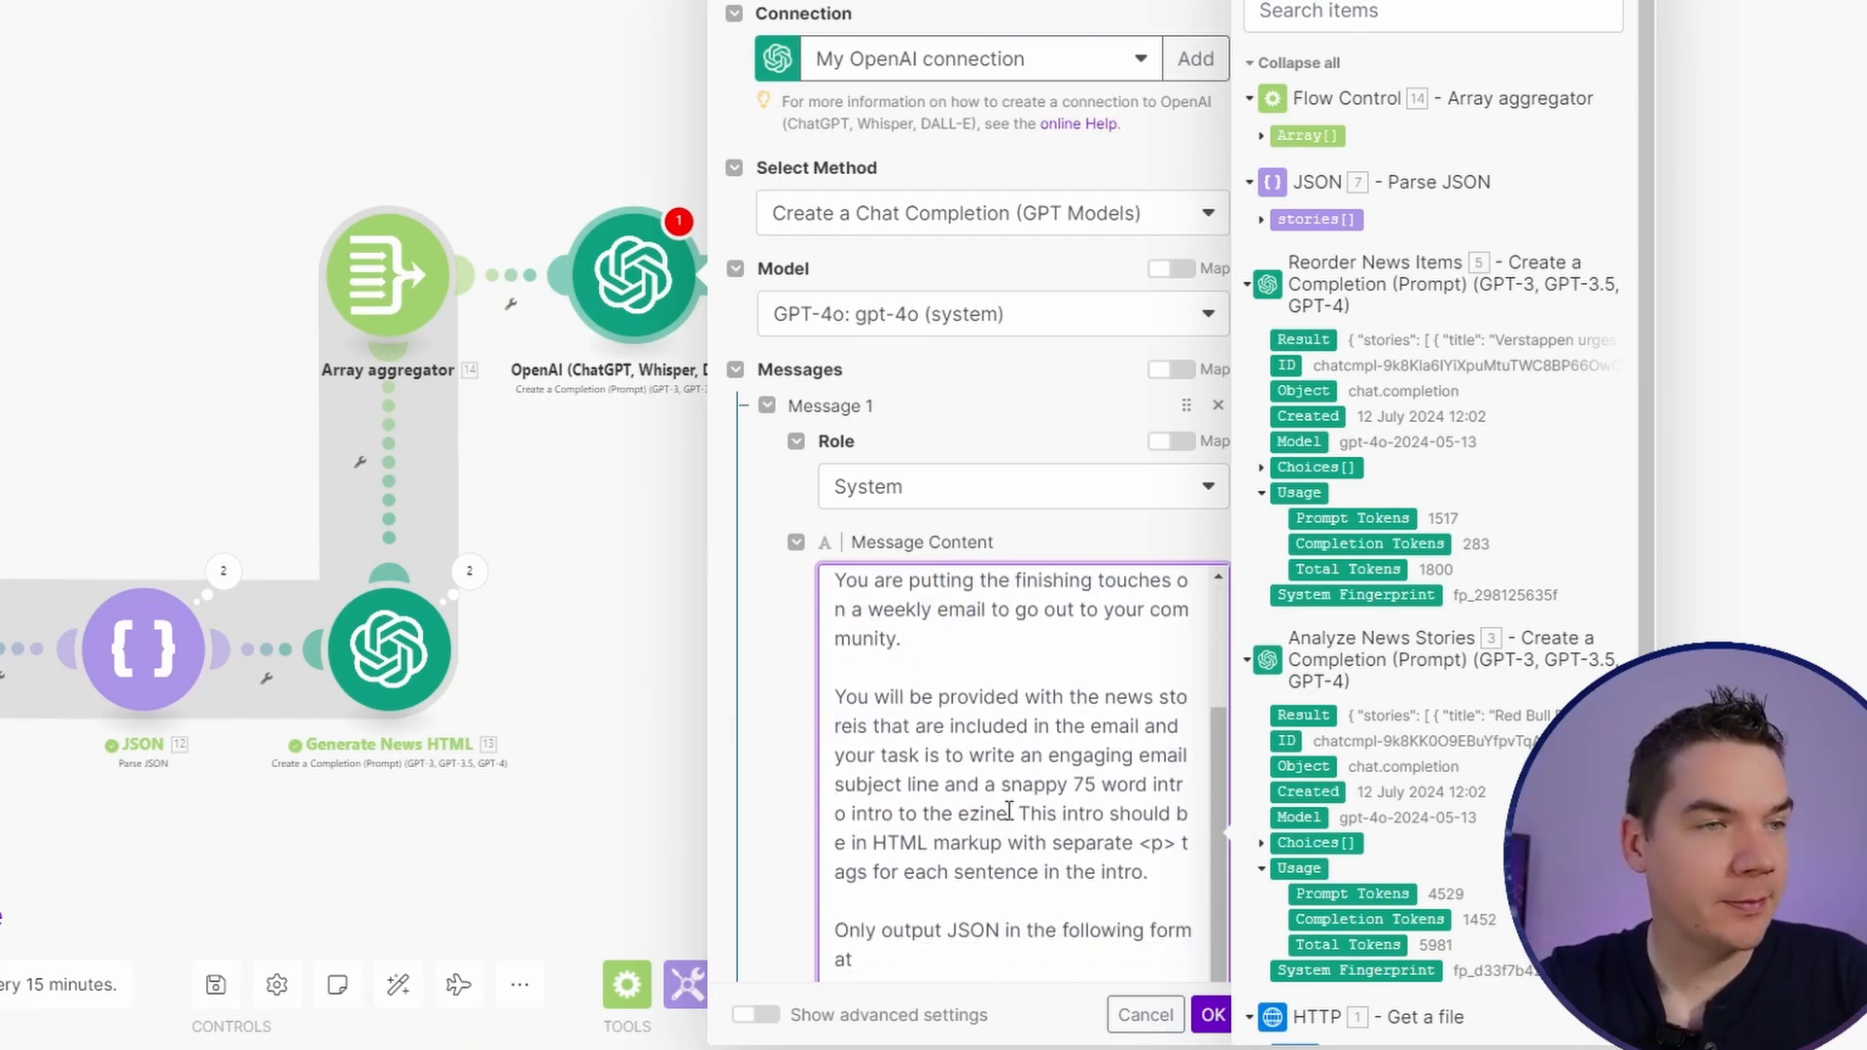
pyautogui.moveTo(923, 671); pyautogui.dragTo(1070, 730)
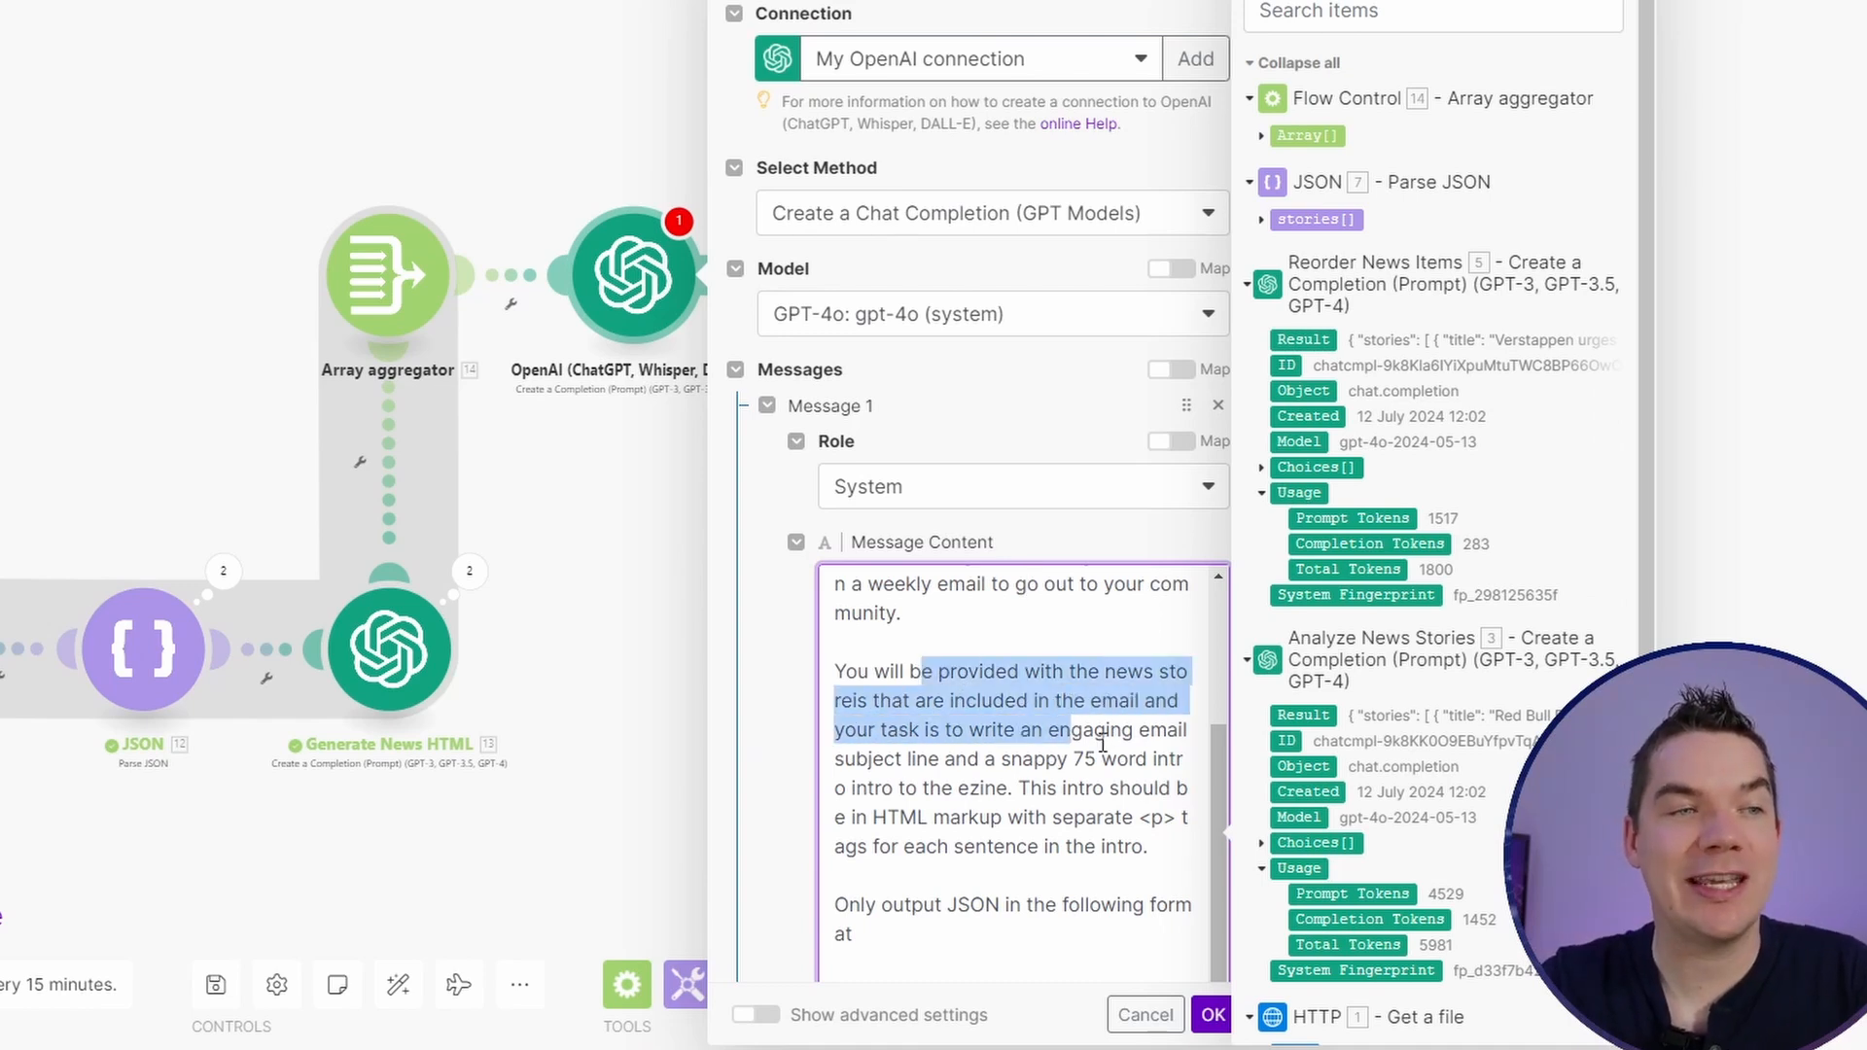
pyautogui.moveTo(1038, 764)
pyautogui.mouseDown()
pyautogui.moveTo(1103, 762)
pyautogui.moveTo(1045, 764)
pyautogui.moveTo(1016, 790)
pyautogui.mouseUp()
pyautogui.click(1048, 792)
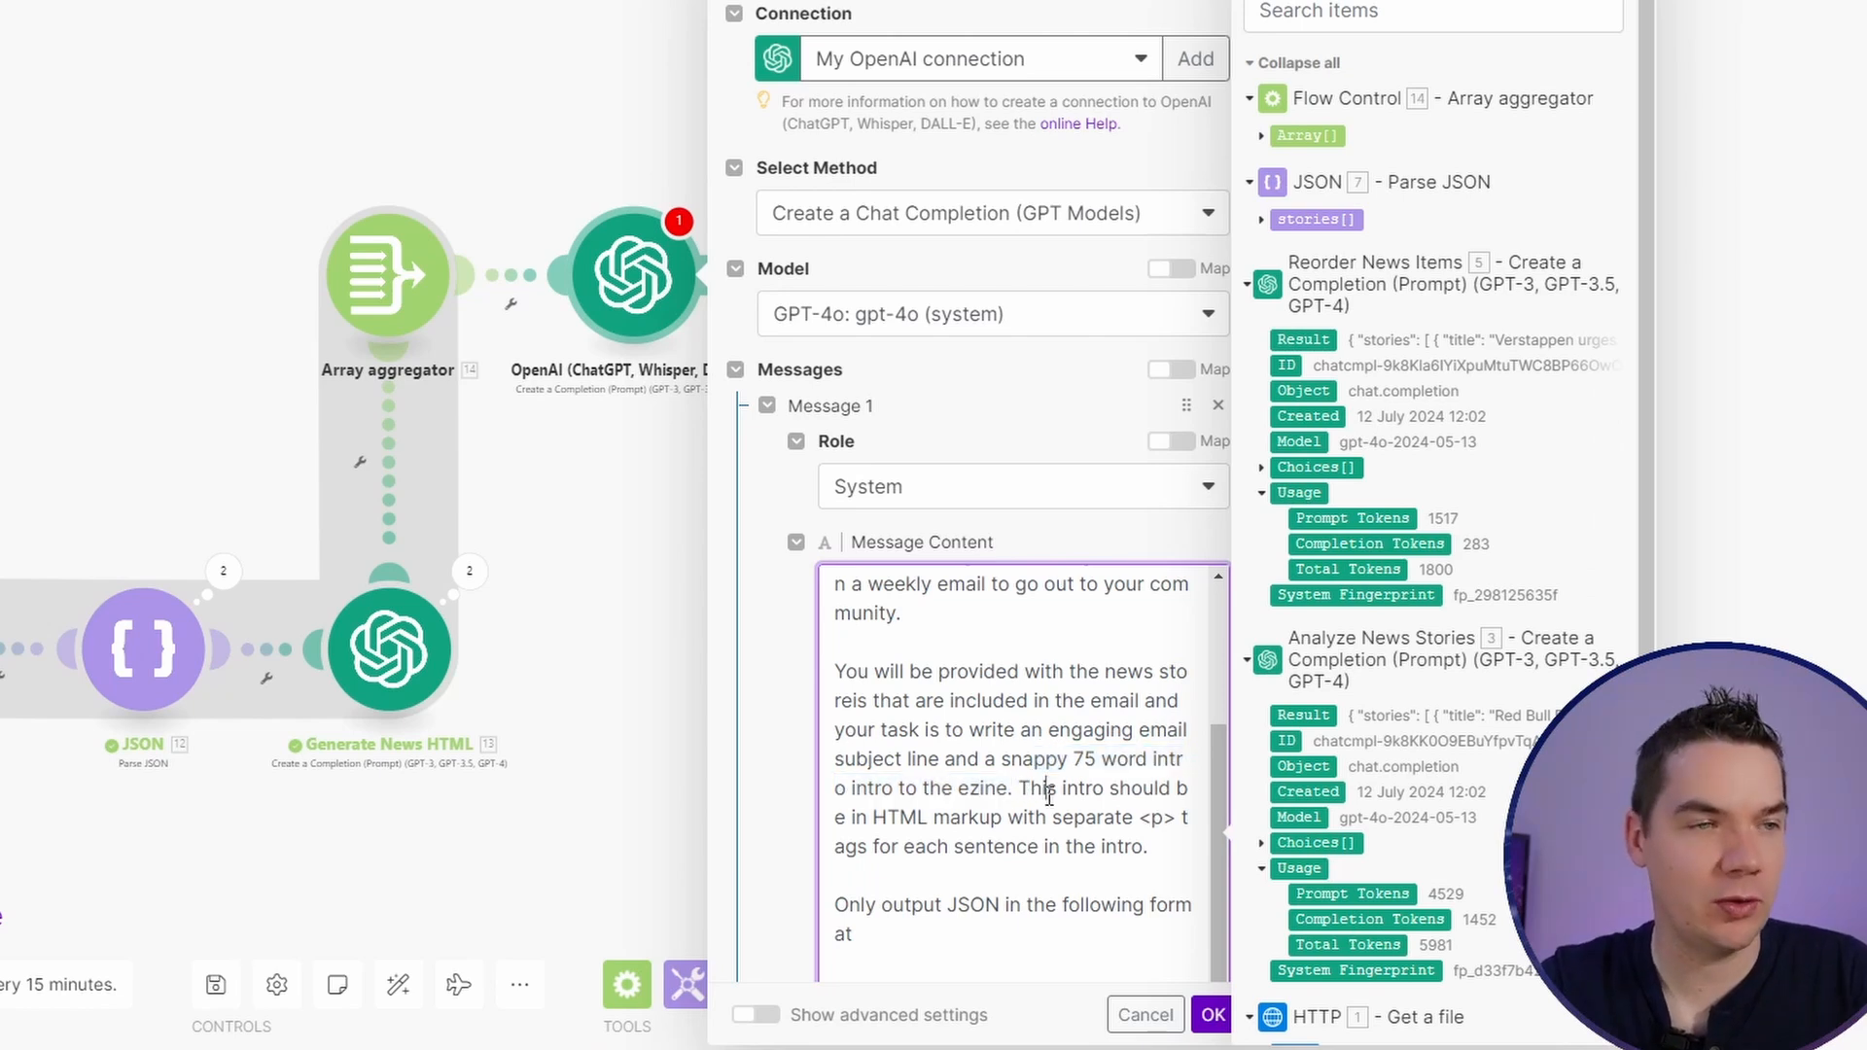
pyautogui.scroll(-3, 1049, 796)
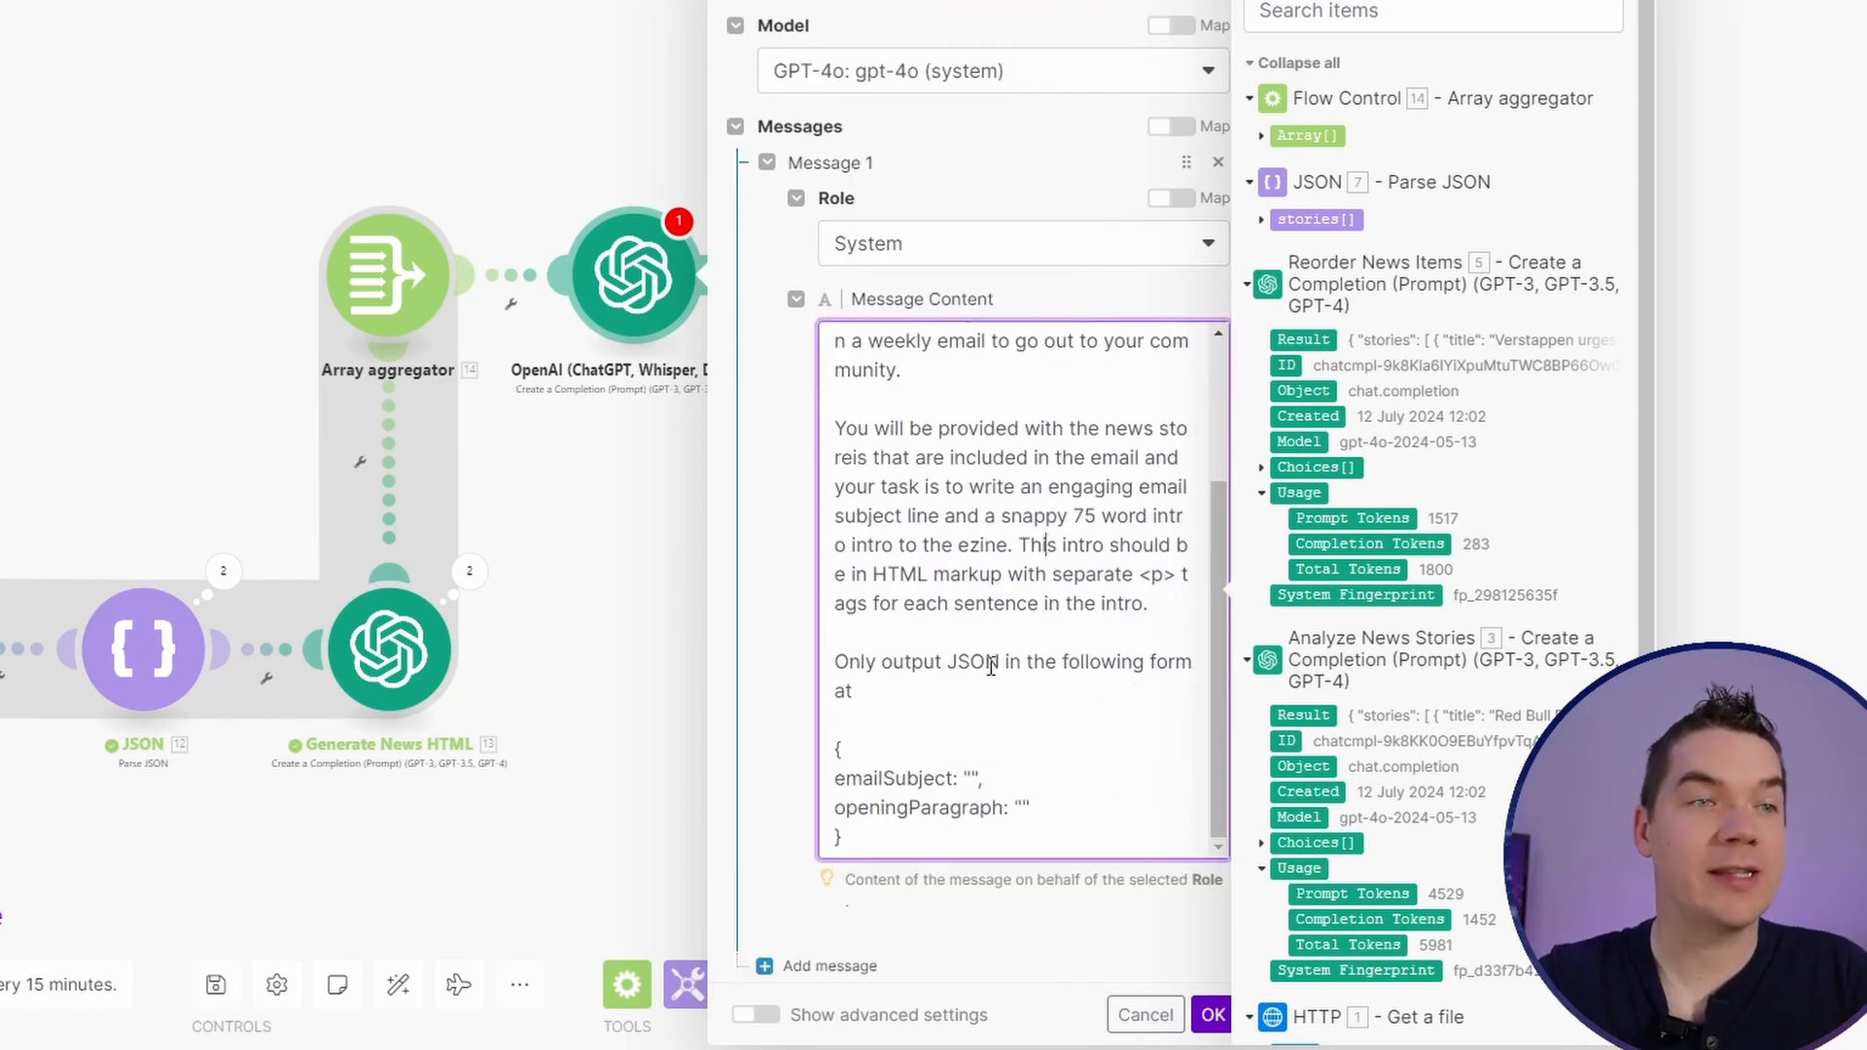
pyautogui.doubleClick(869, 783)
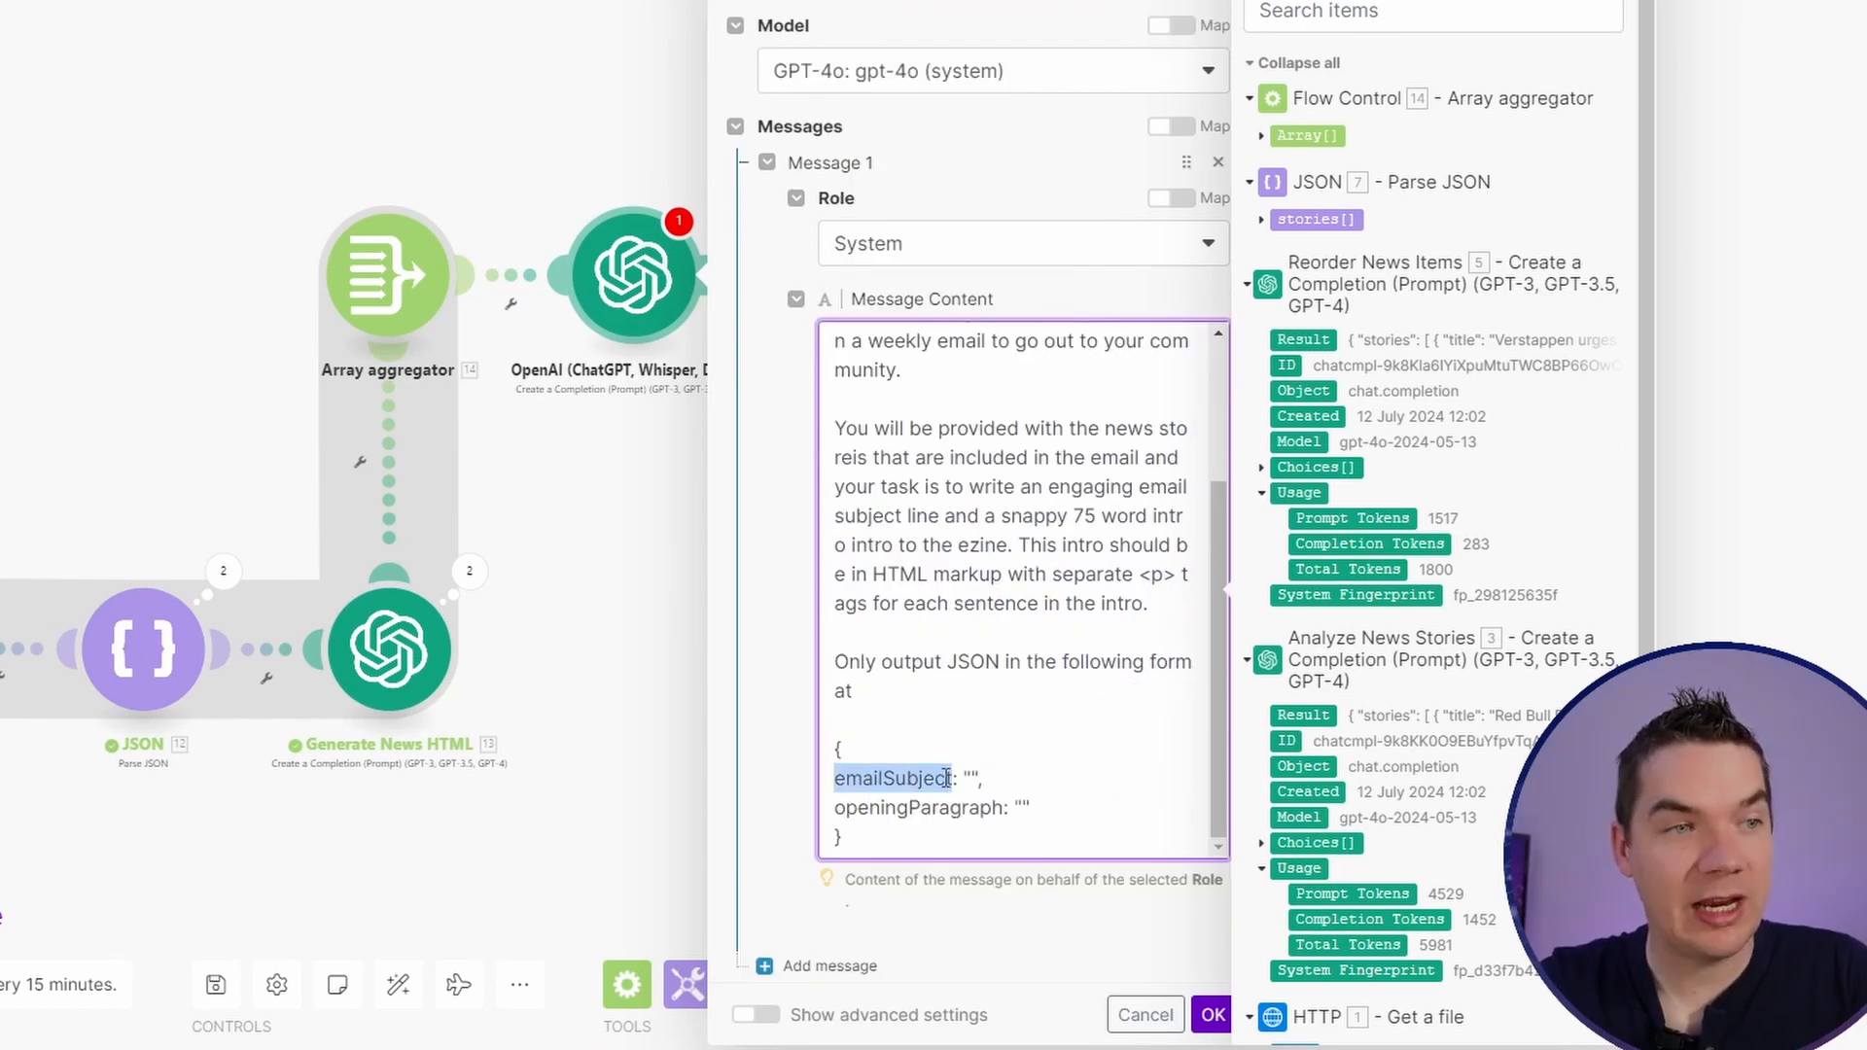
pyautogui.doubleClick(898, 809)
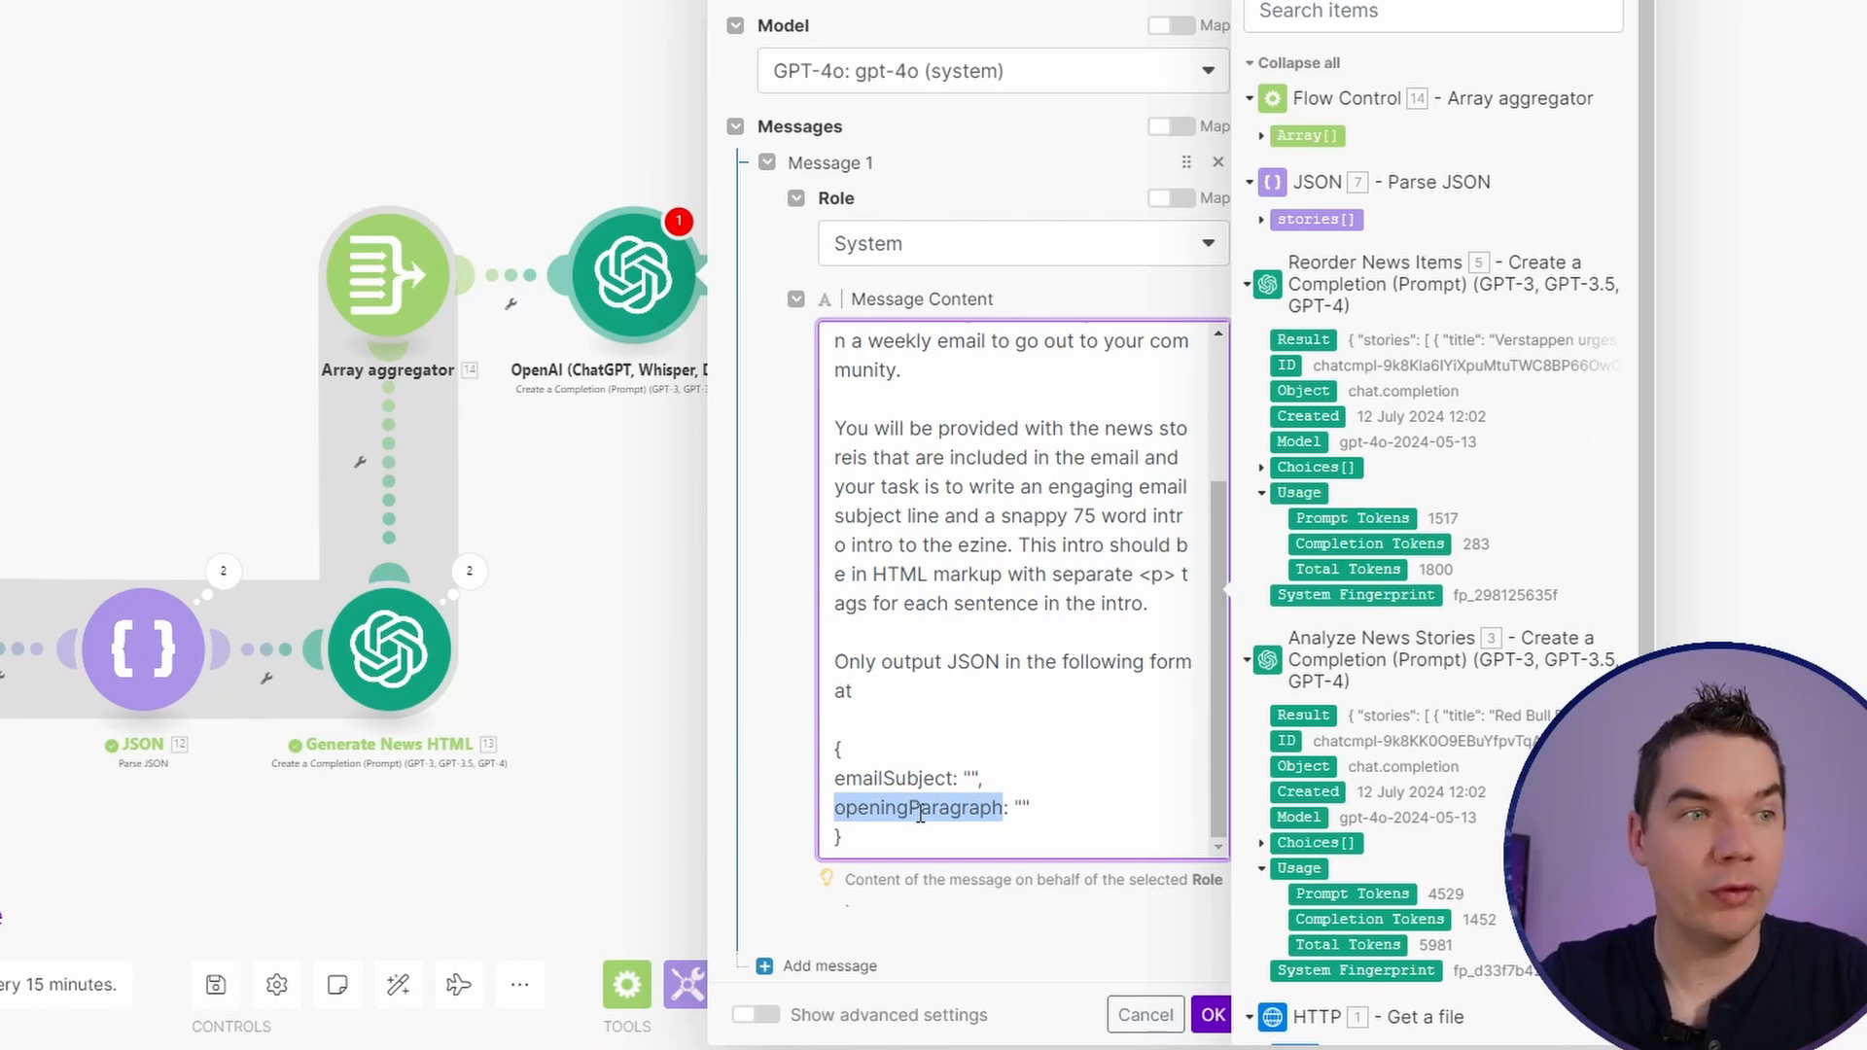
pyautogui.doubleClick(972, 662)
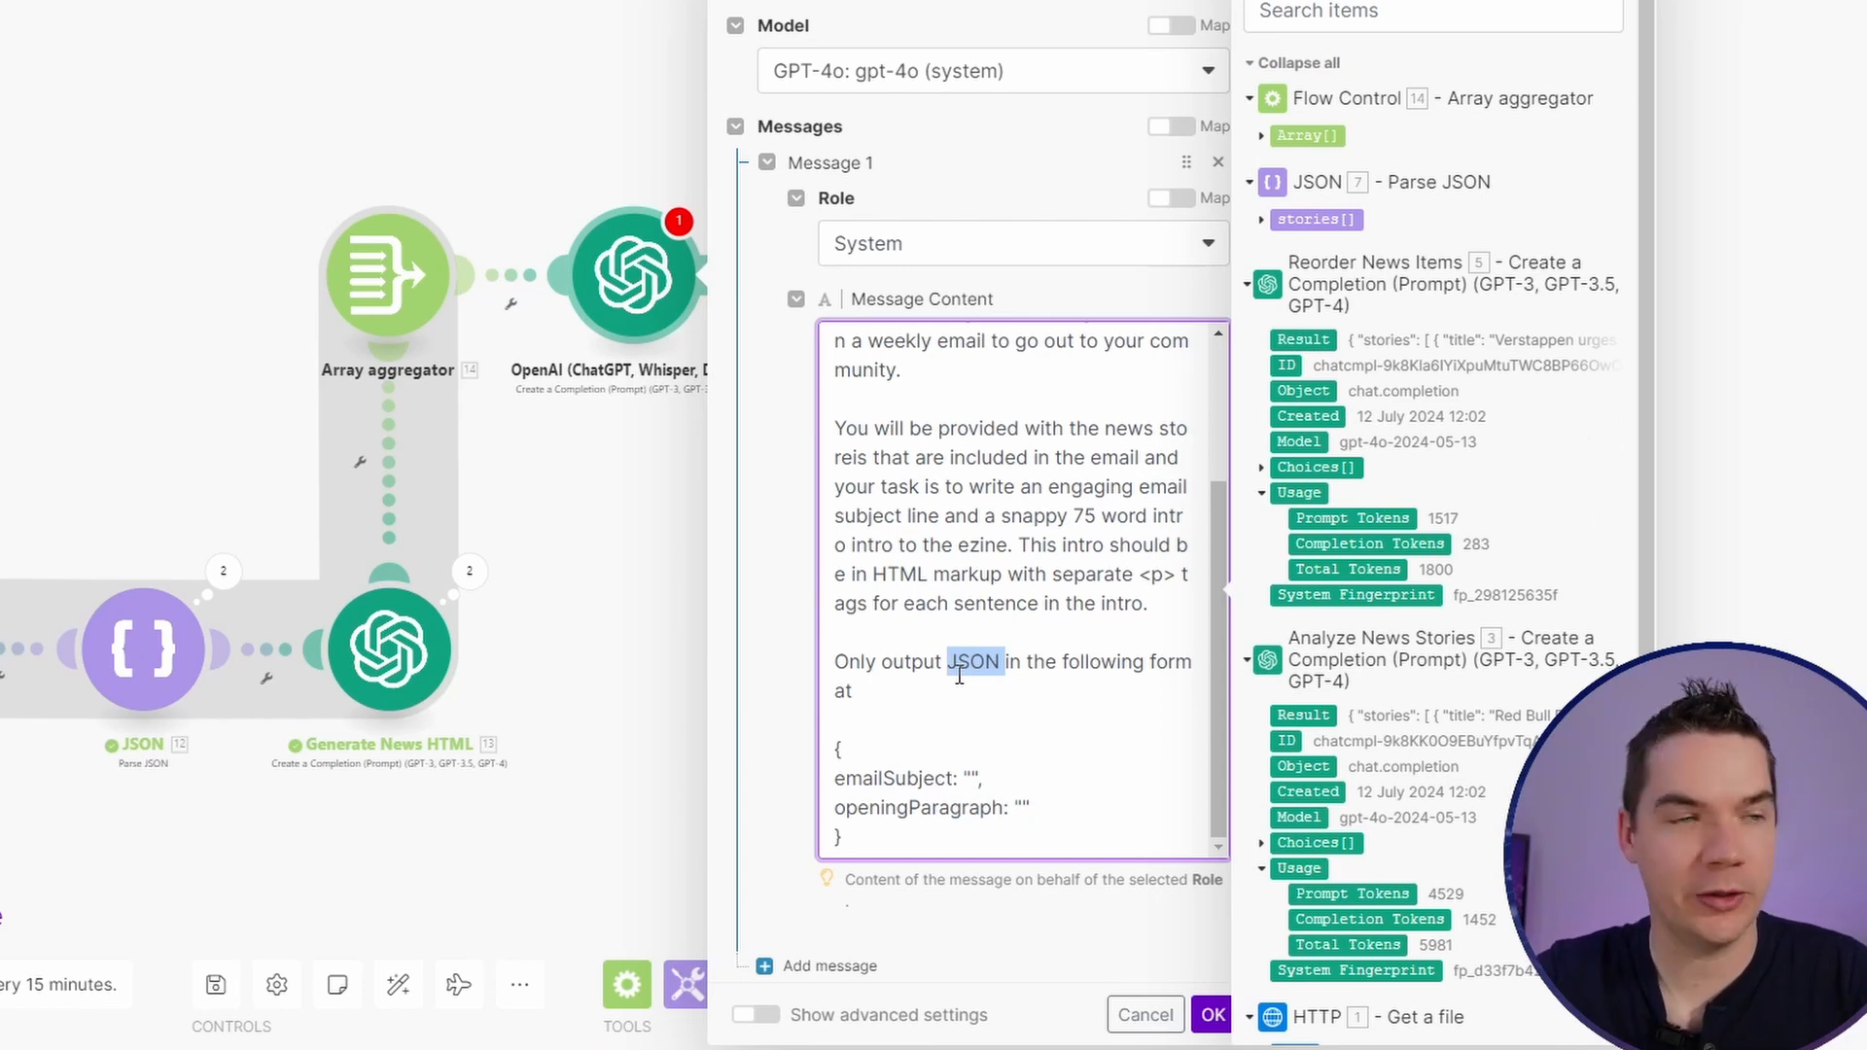
pyautogui.press('Escape')
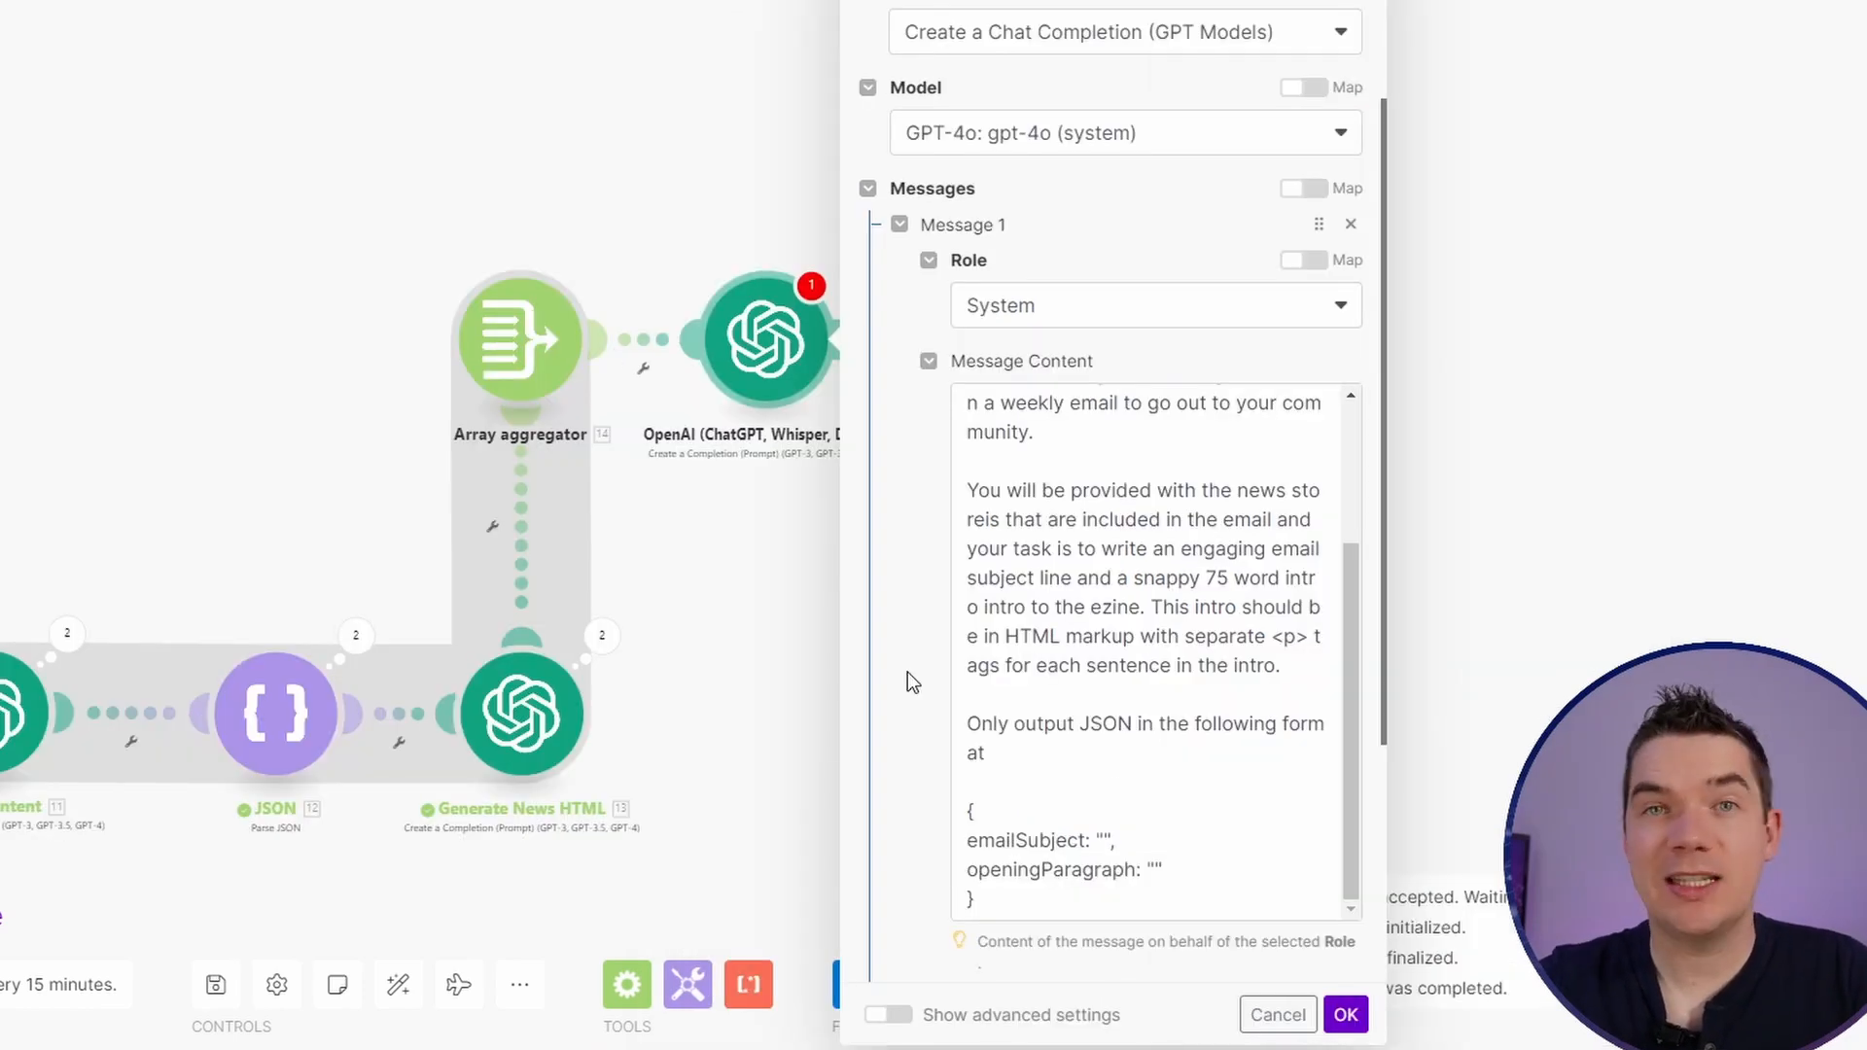
# Step: Add a User message containing the Result of the Reorder News Items module, and check the stories in that module's output
pyautogui.scroll(-4, 908, 679)
pyautogui.moveTo(179, 367); pyautogui.dragTo(577, 379)
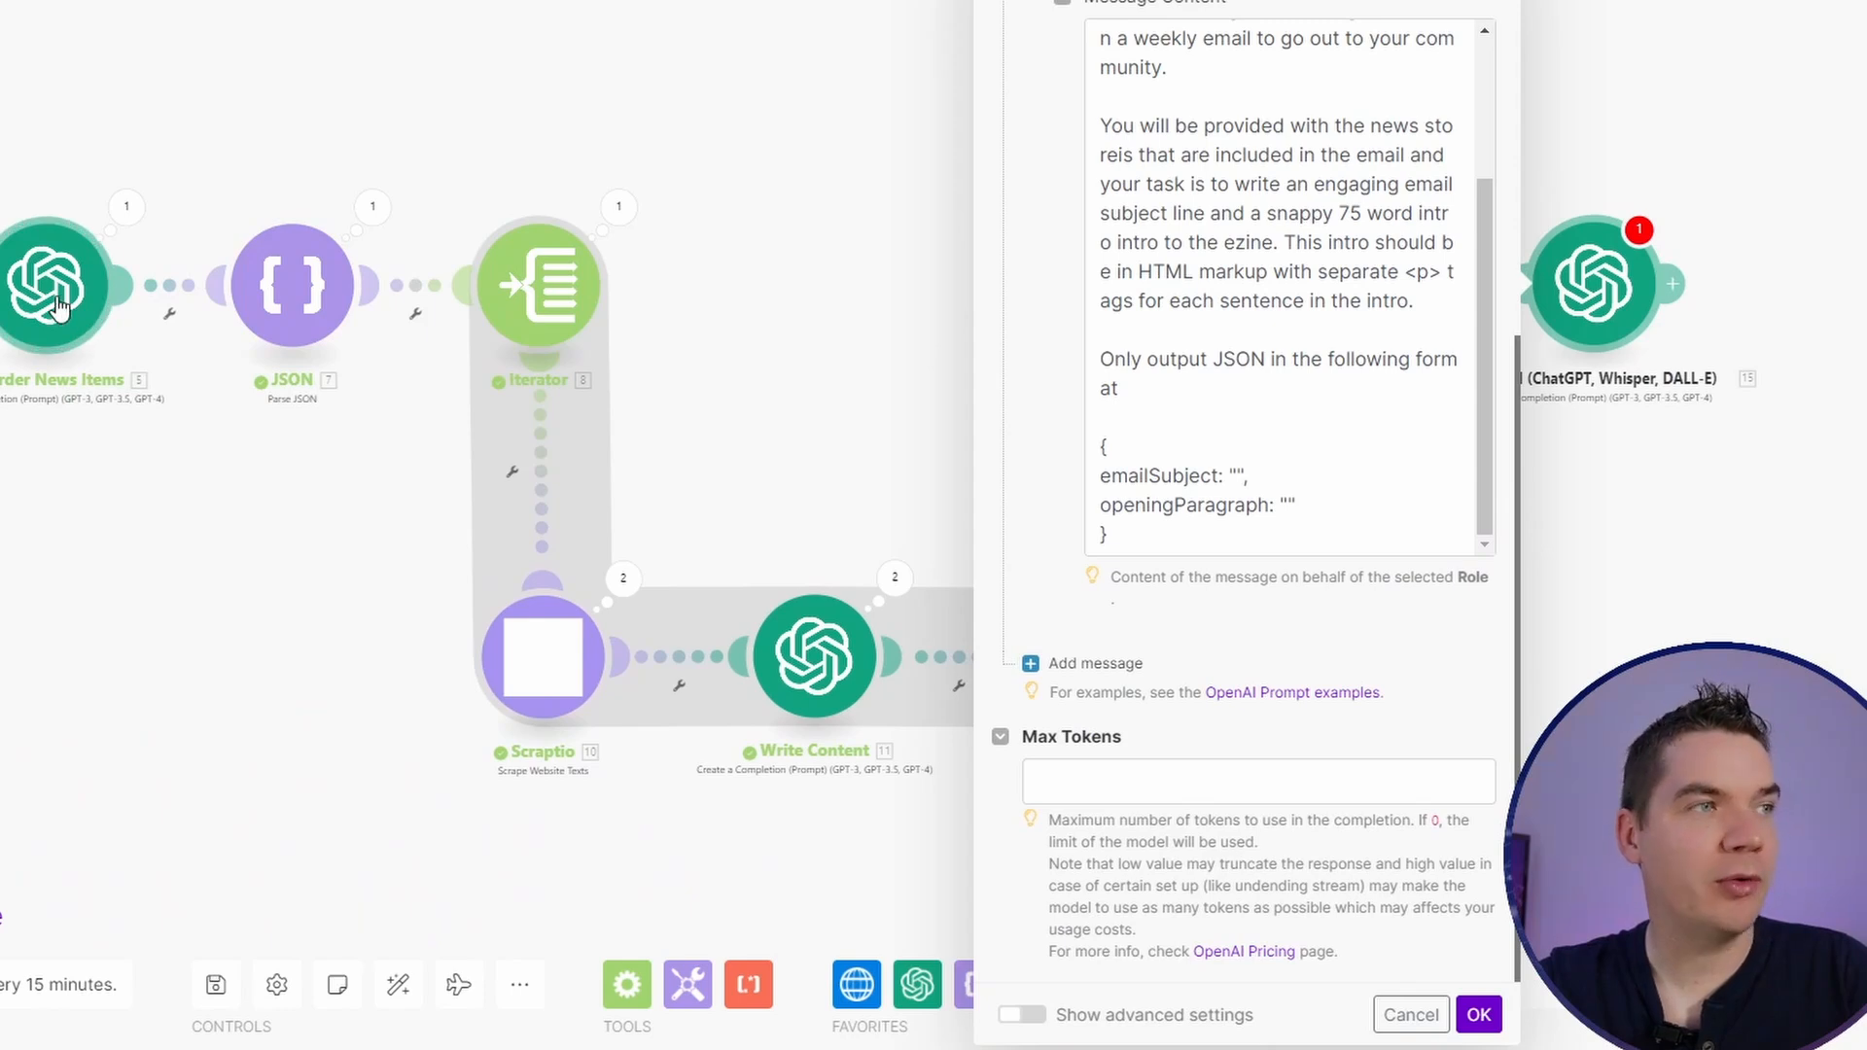
pyautogui.hscroll(5, 292, 146)
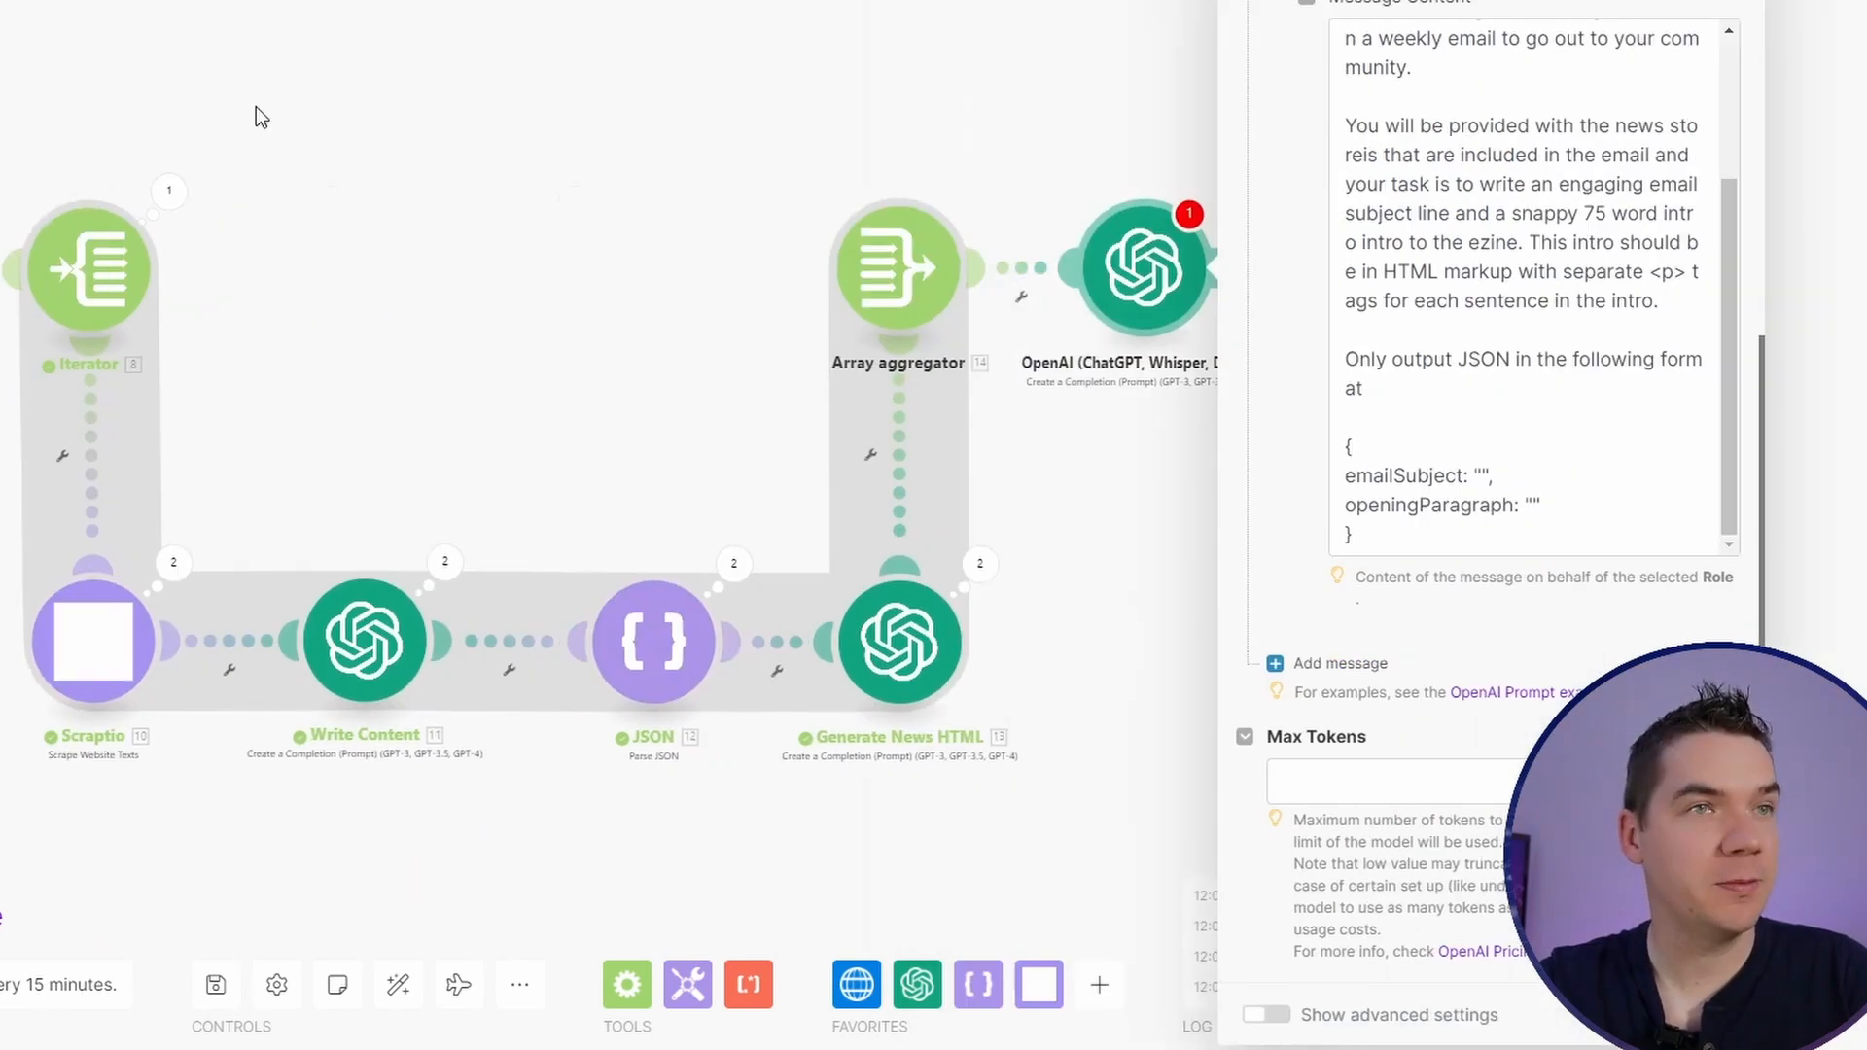
pyautogui.click(1333, 663)
pyautogui.click(1408, 848)
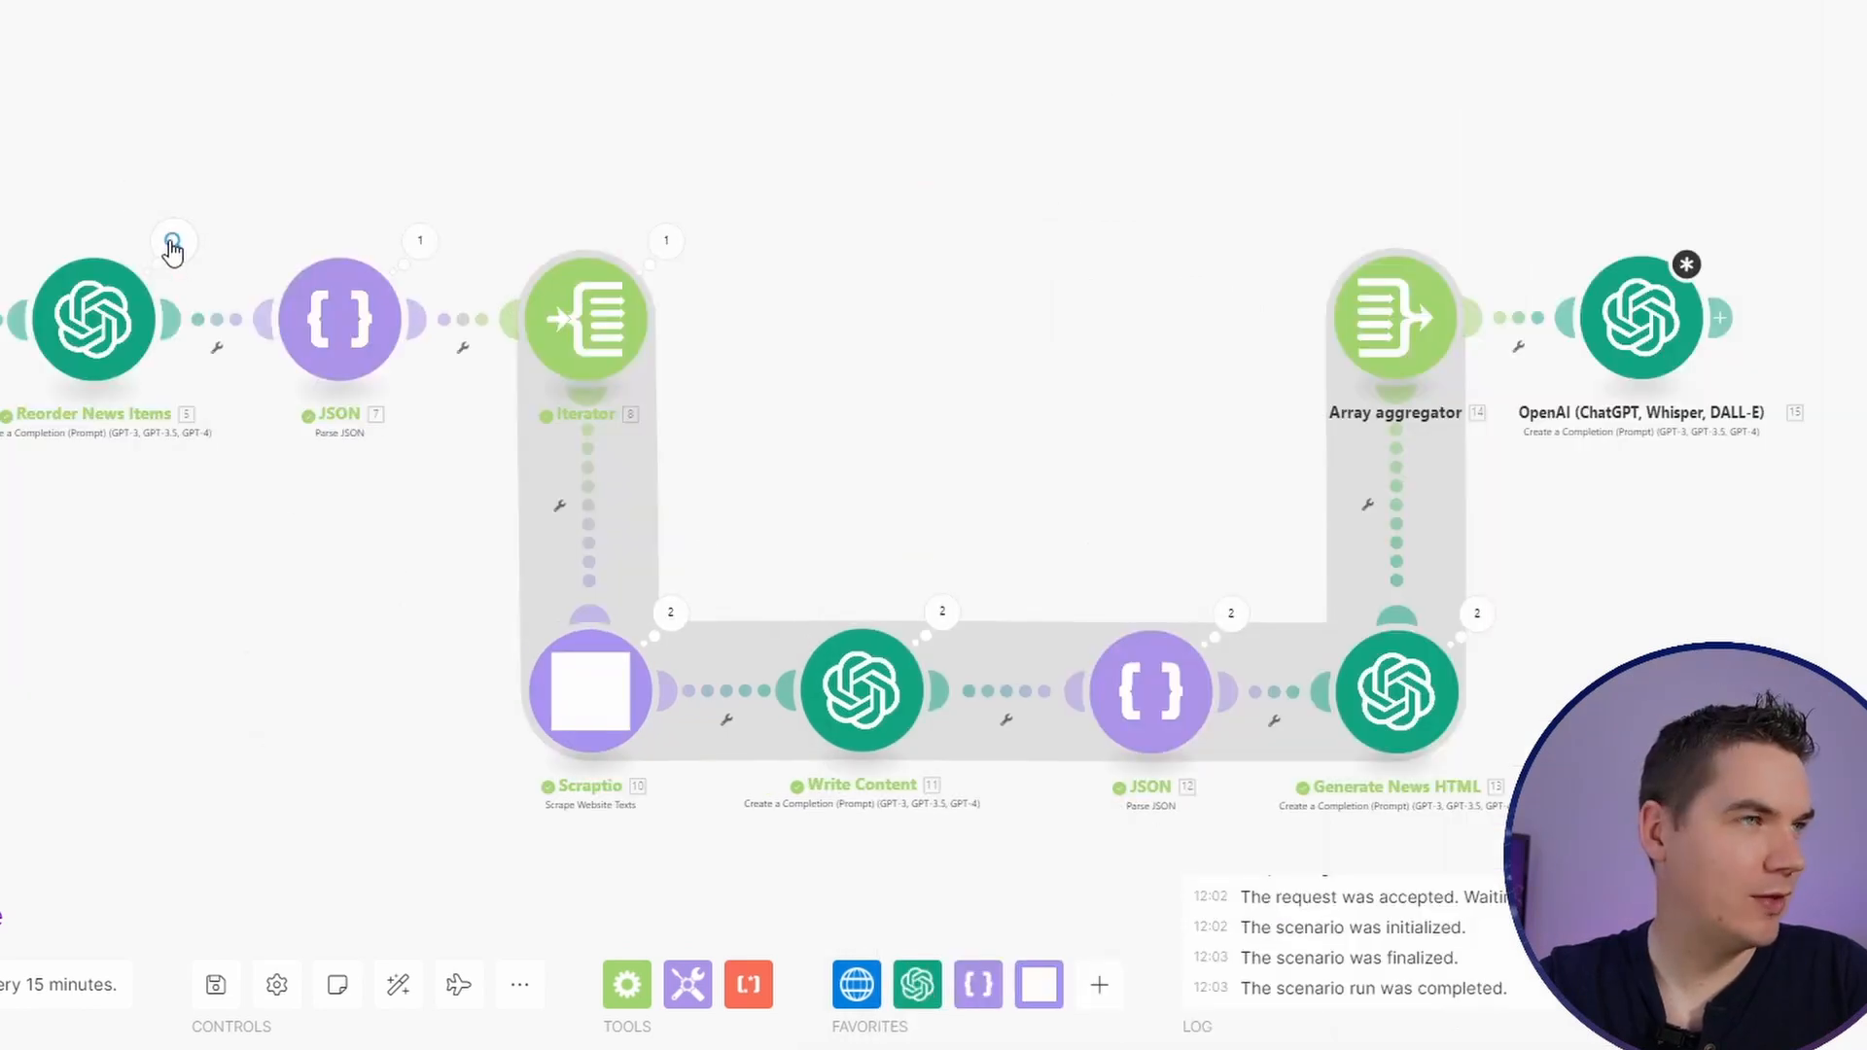
pyautogui.click(171, 243)
pyautogui.click(327, 404)
pyautogui.scroll(-3, 420, 428)
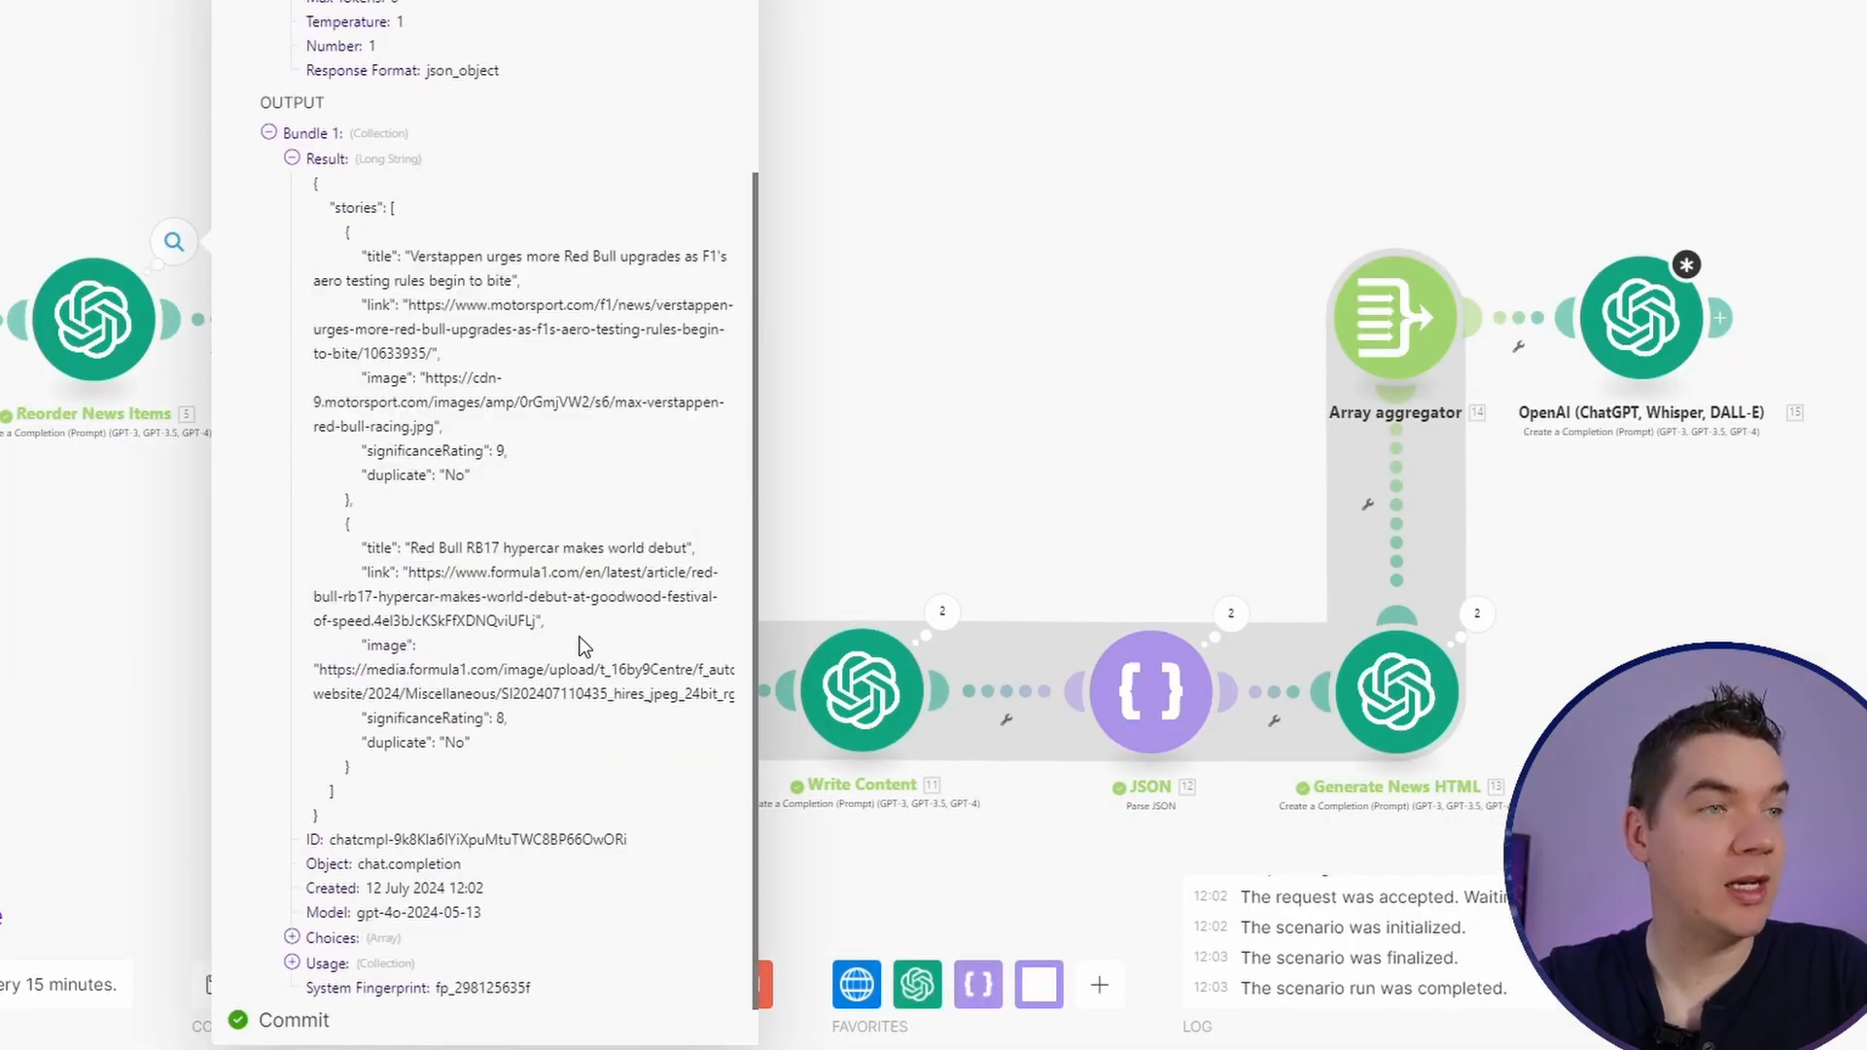
pyautogui.click(1047, 185)
# Step: Reopen the newest OpenAI module, show its advanced settings and choose its response format
pyautogui.moveTo(1379, 137); pyautogui.dragTo(1014, 125)
pyautogui.click(1202, 297)
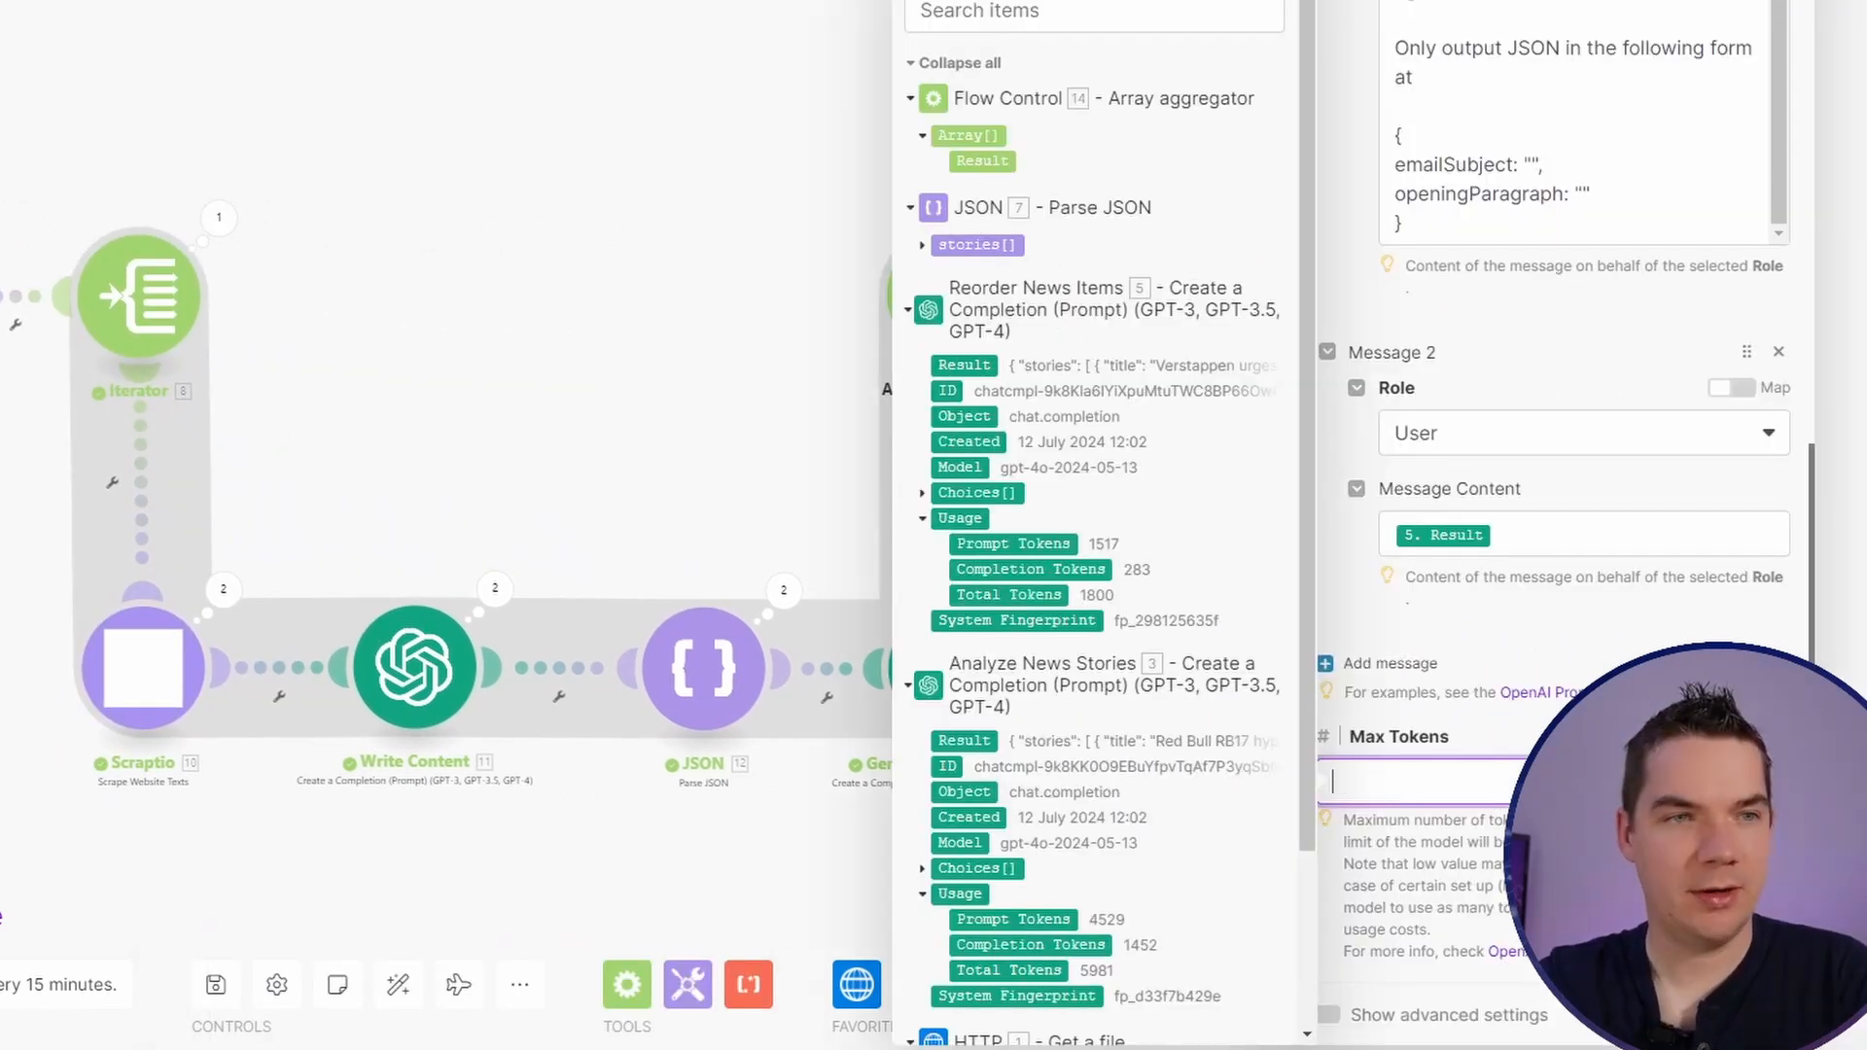
pyautogui.click(1362, 1019)
pyautogui.scroll(-10, 1410, 876)
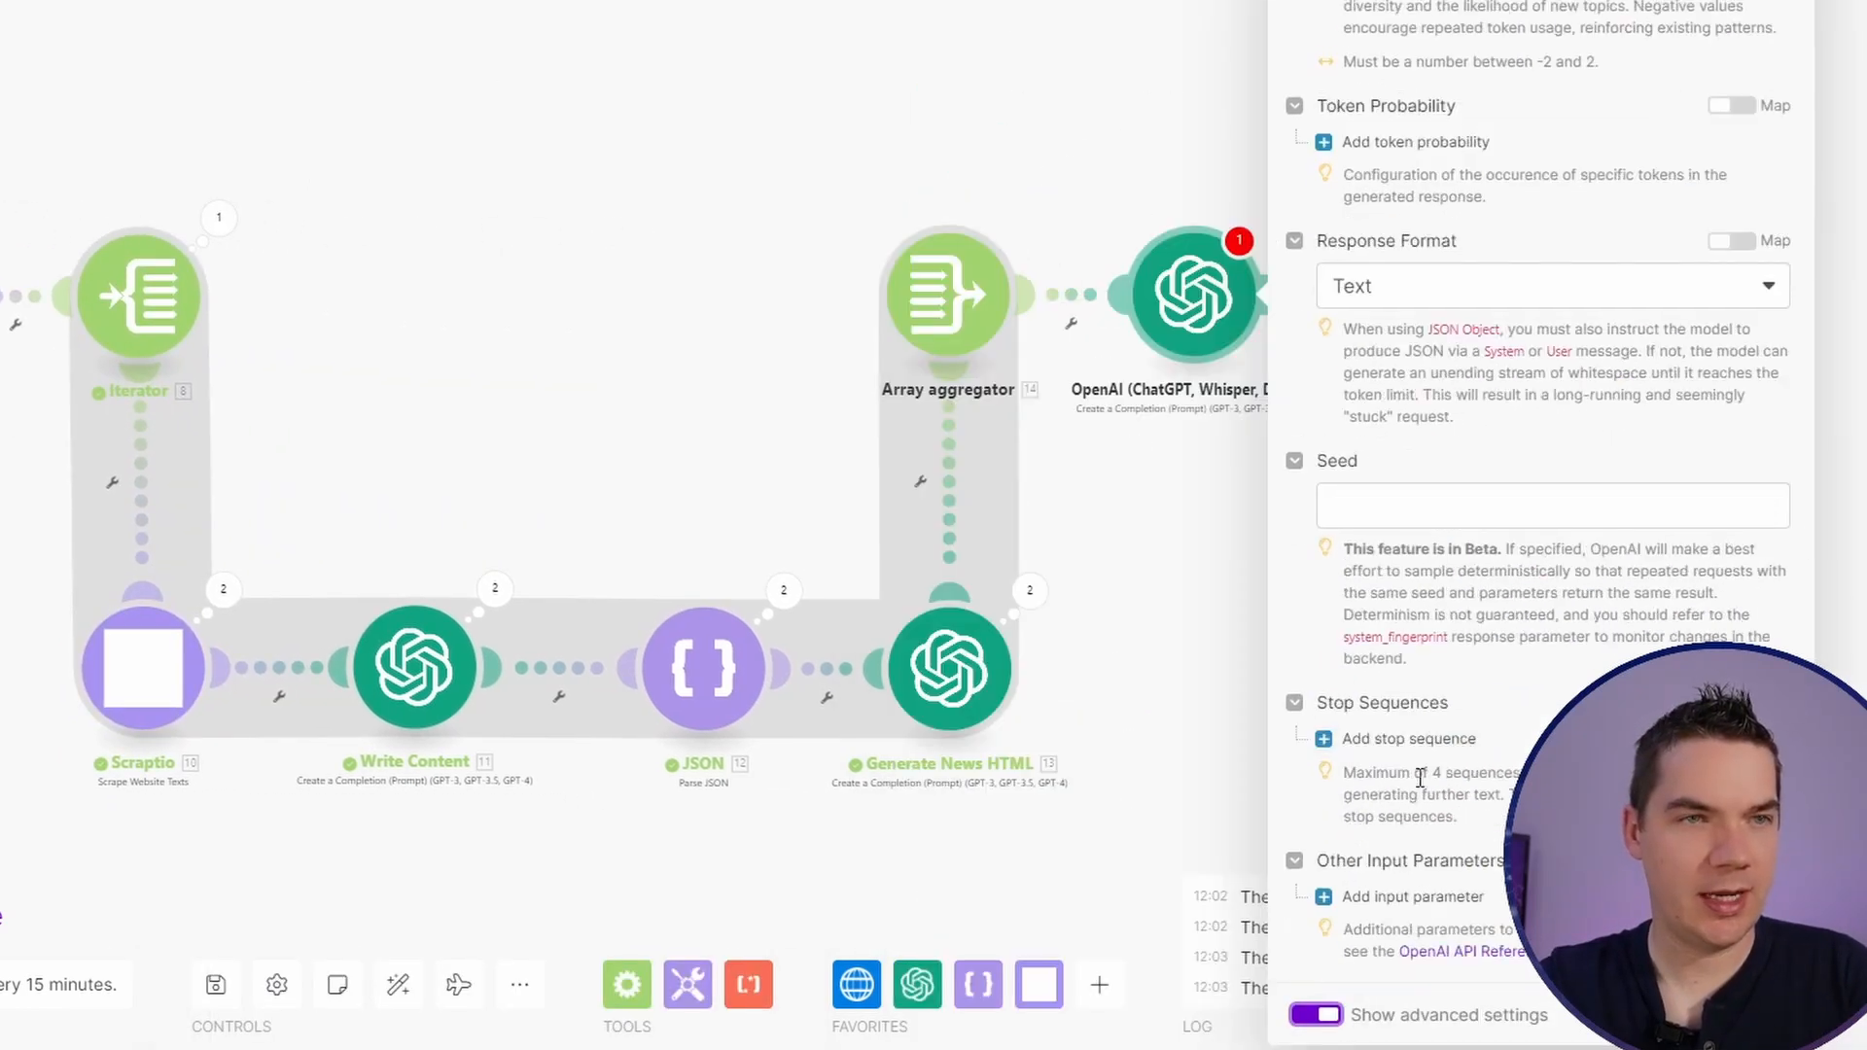
pyautogui.click(1446, 292)
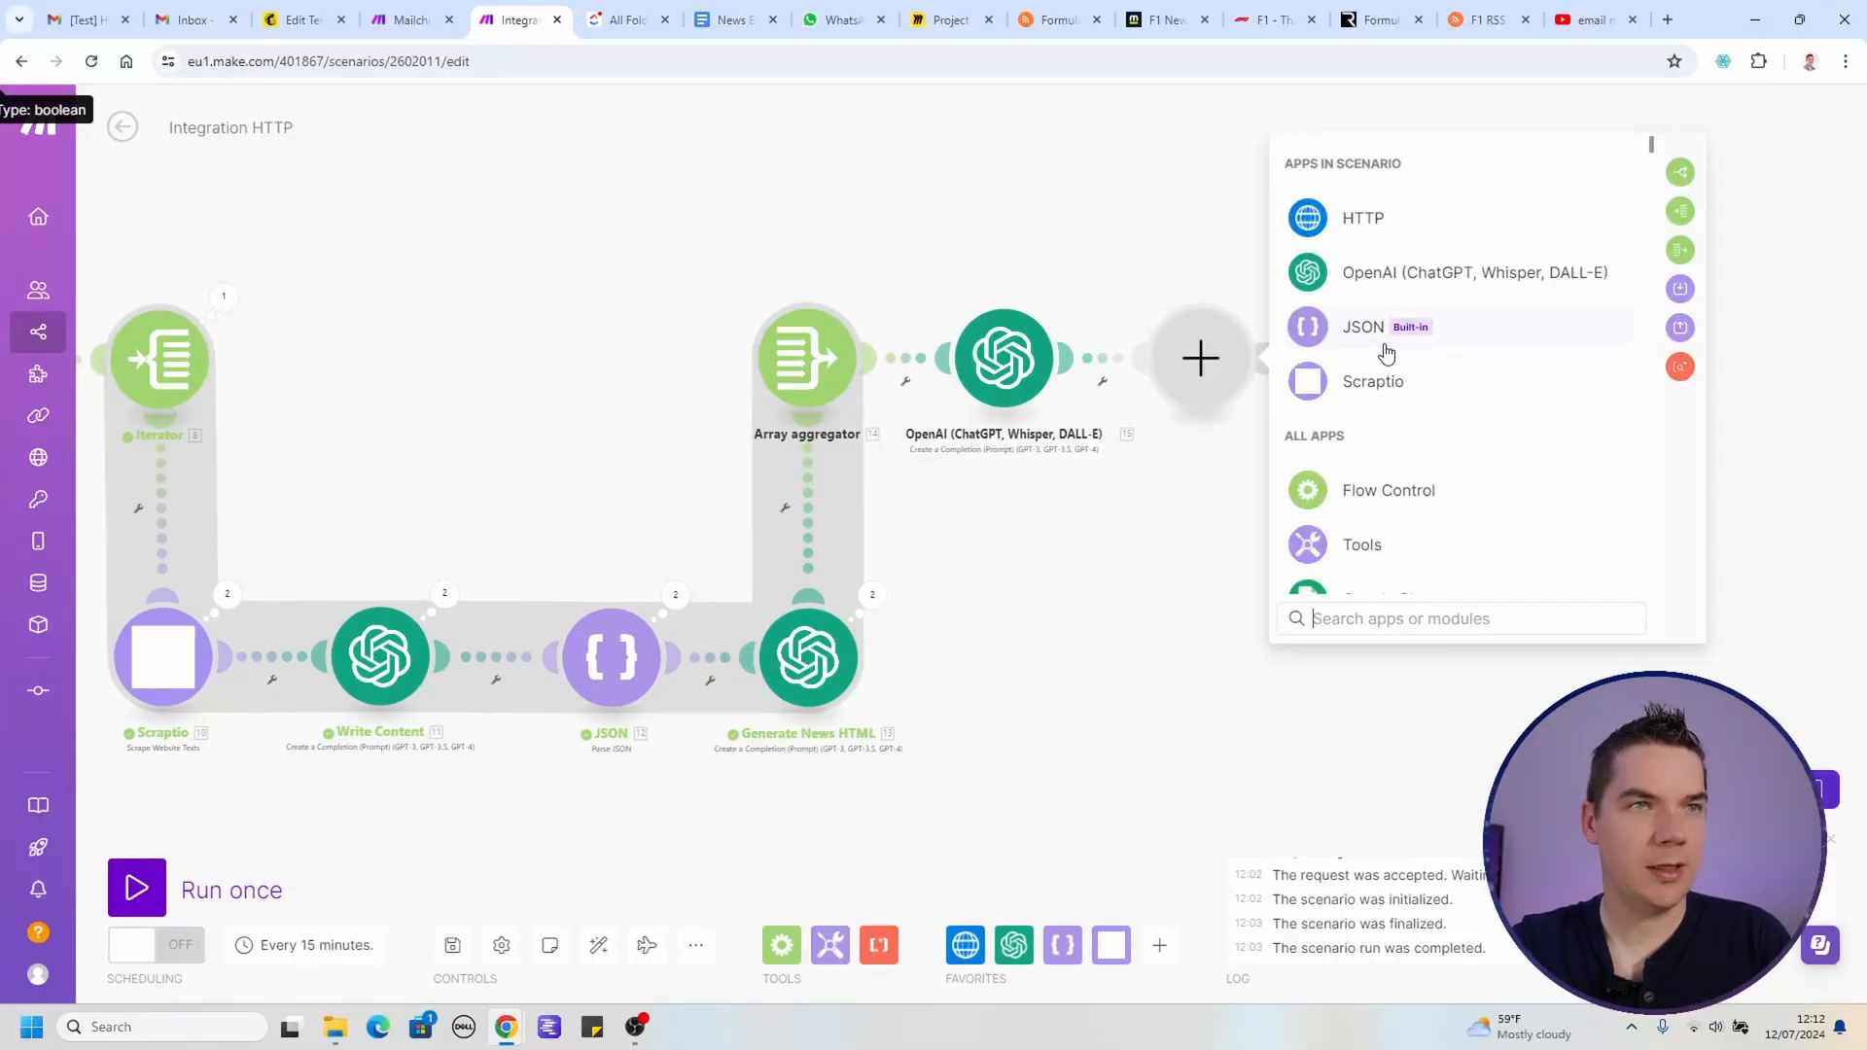
# Step: Add a JSON Parse JSON module after the last OpenAI module and rename that OpenAI module as Generate Intro and Subject
pyautogui.click(1361, 326)
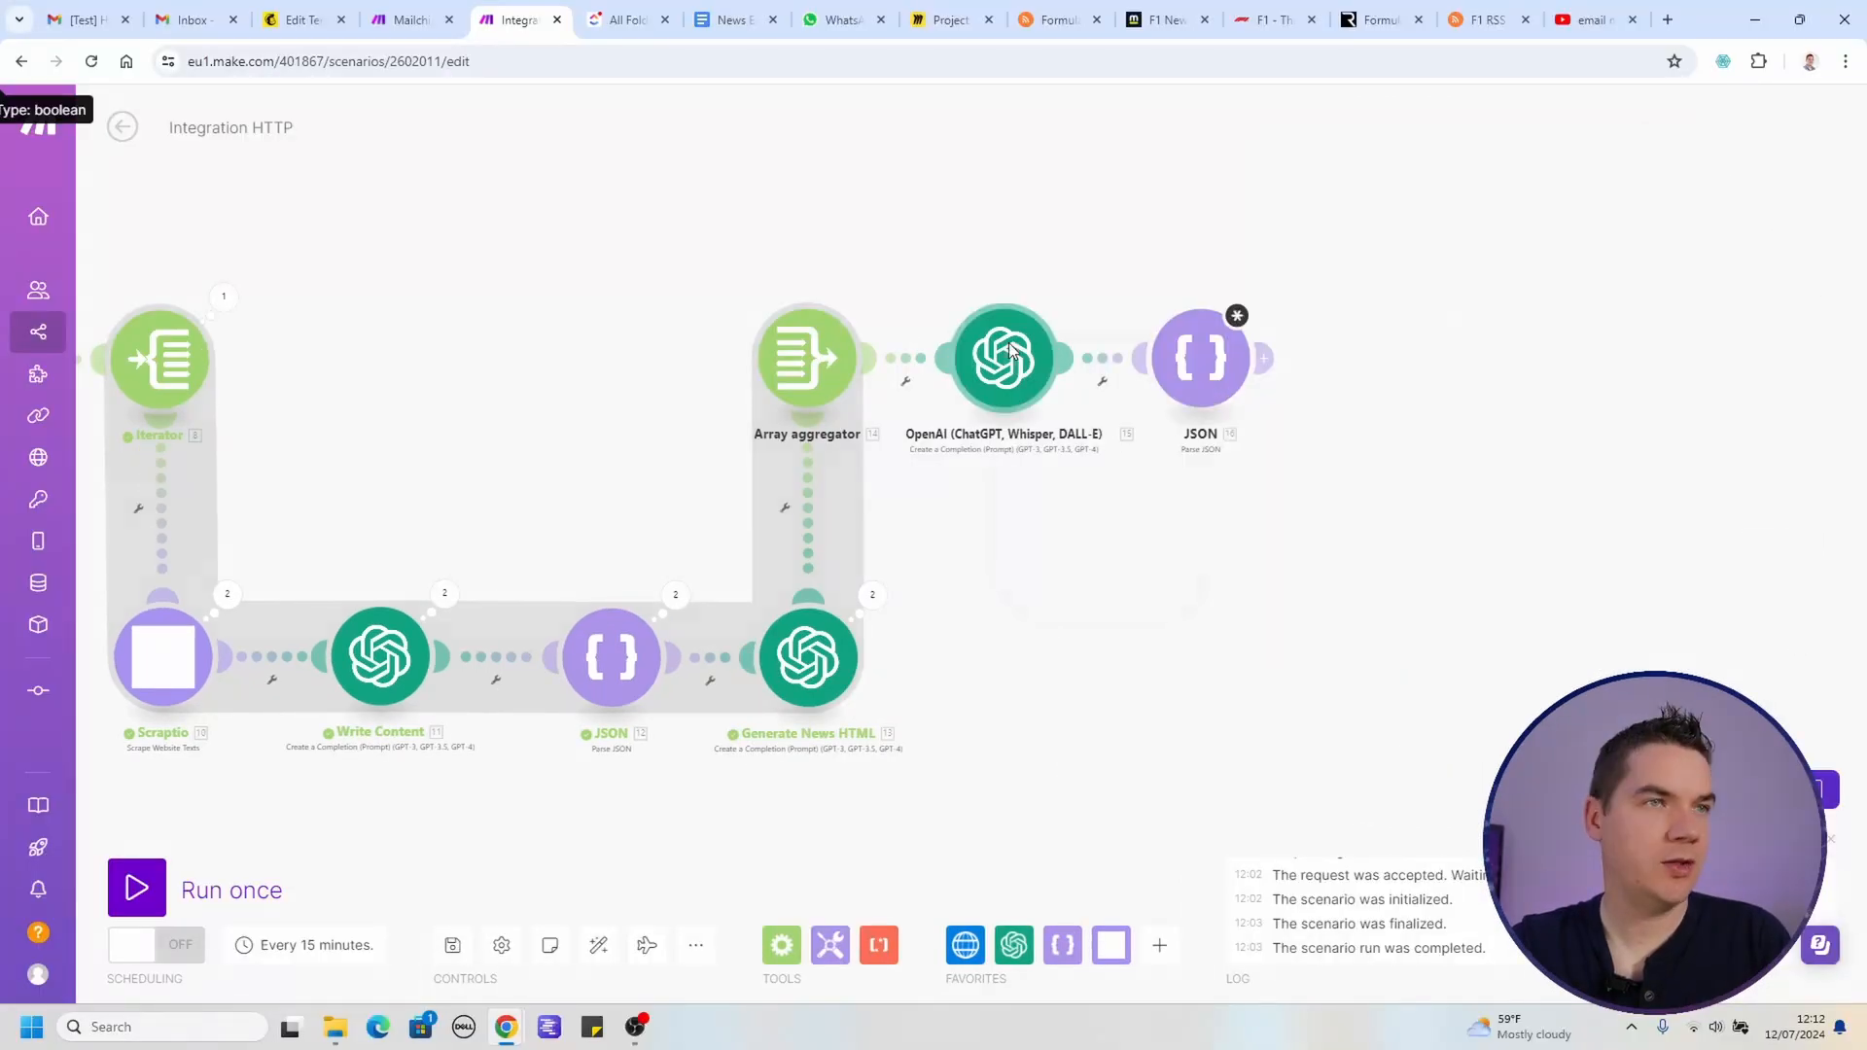
pyautogui.rightClick(1014, 353)
pyautogui.click(1074, 457)
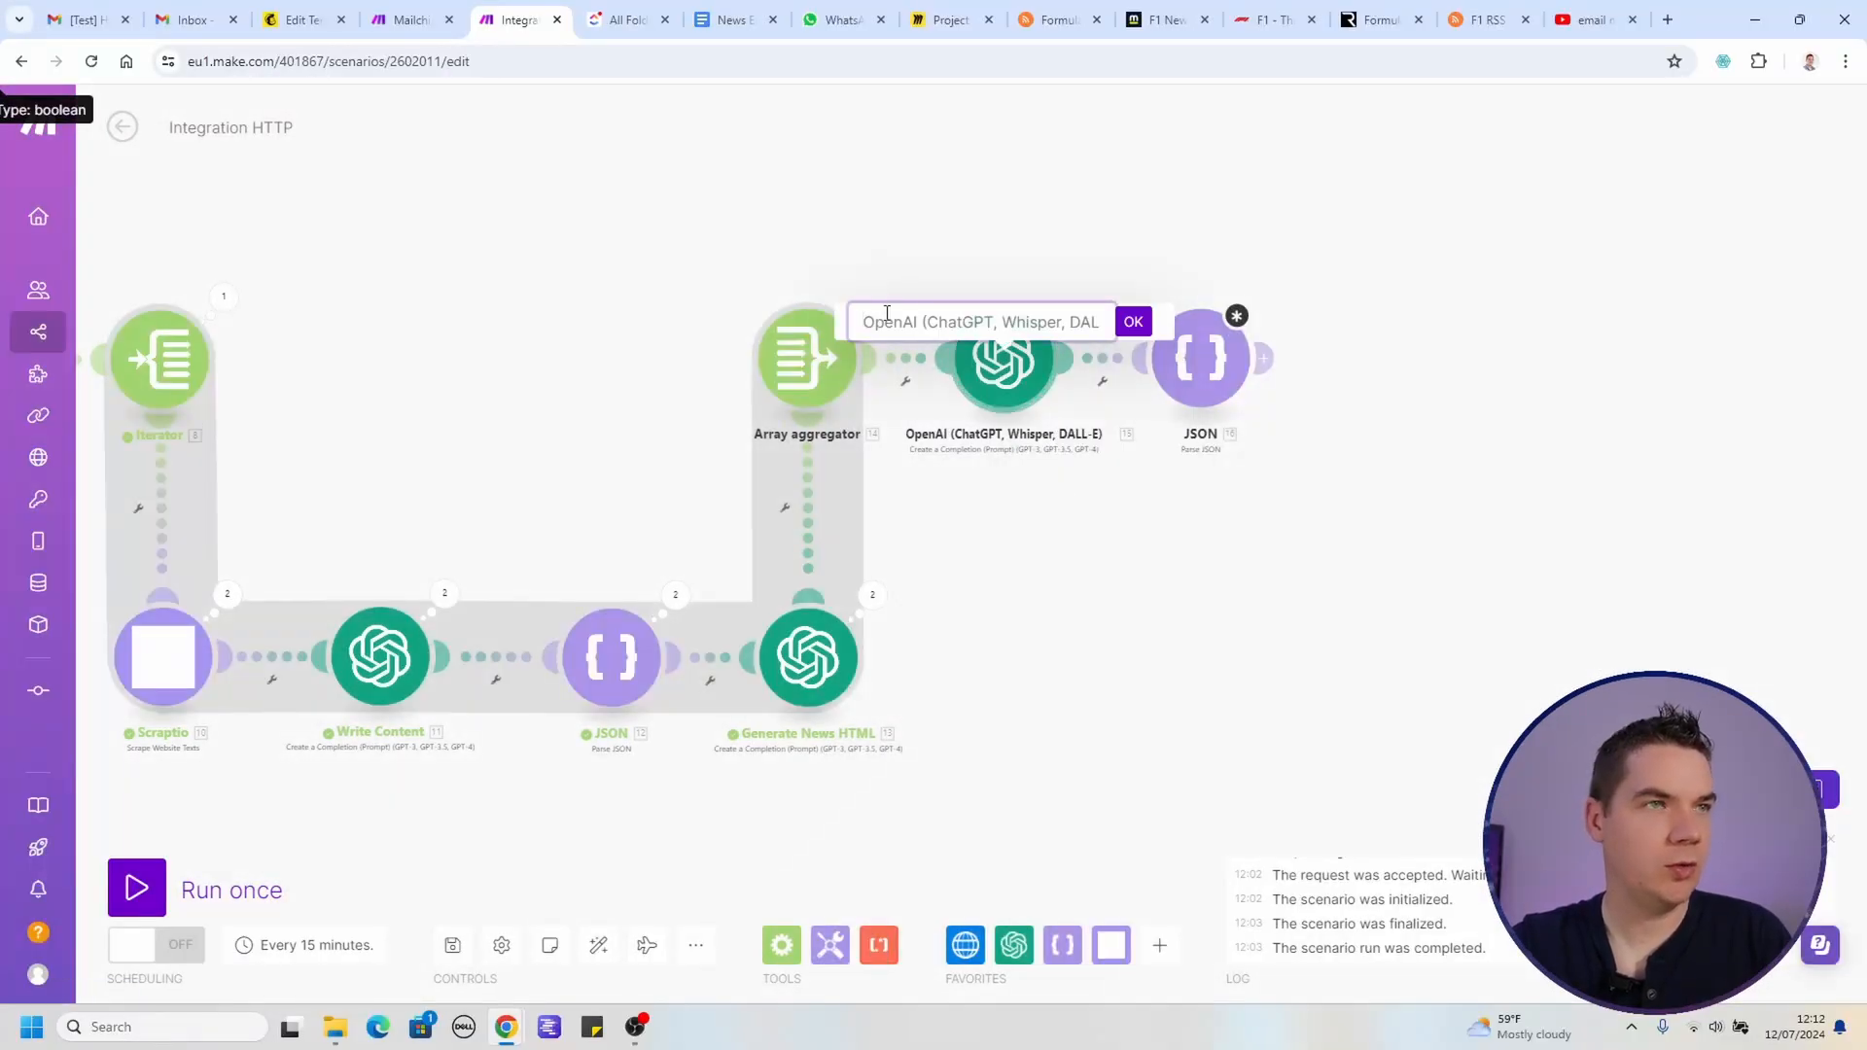
pyautogui.write('Generate Intro')
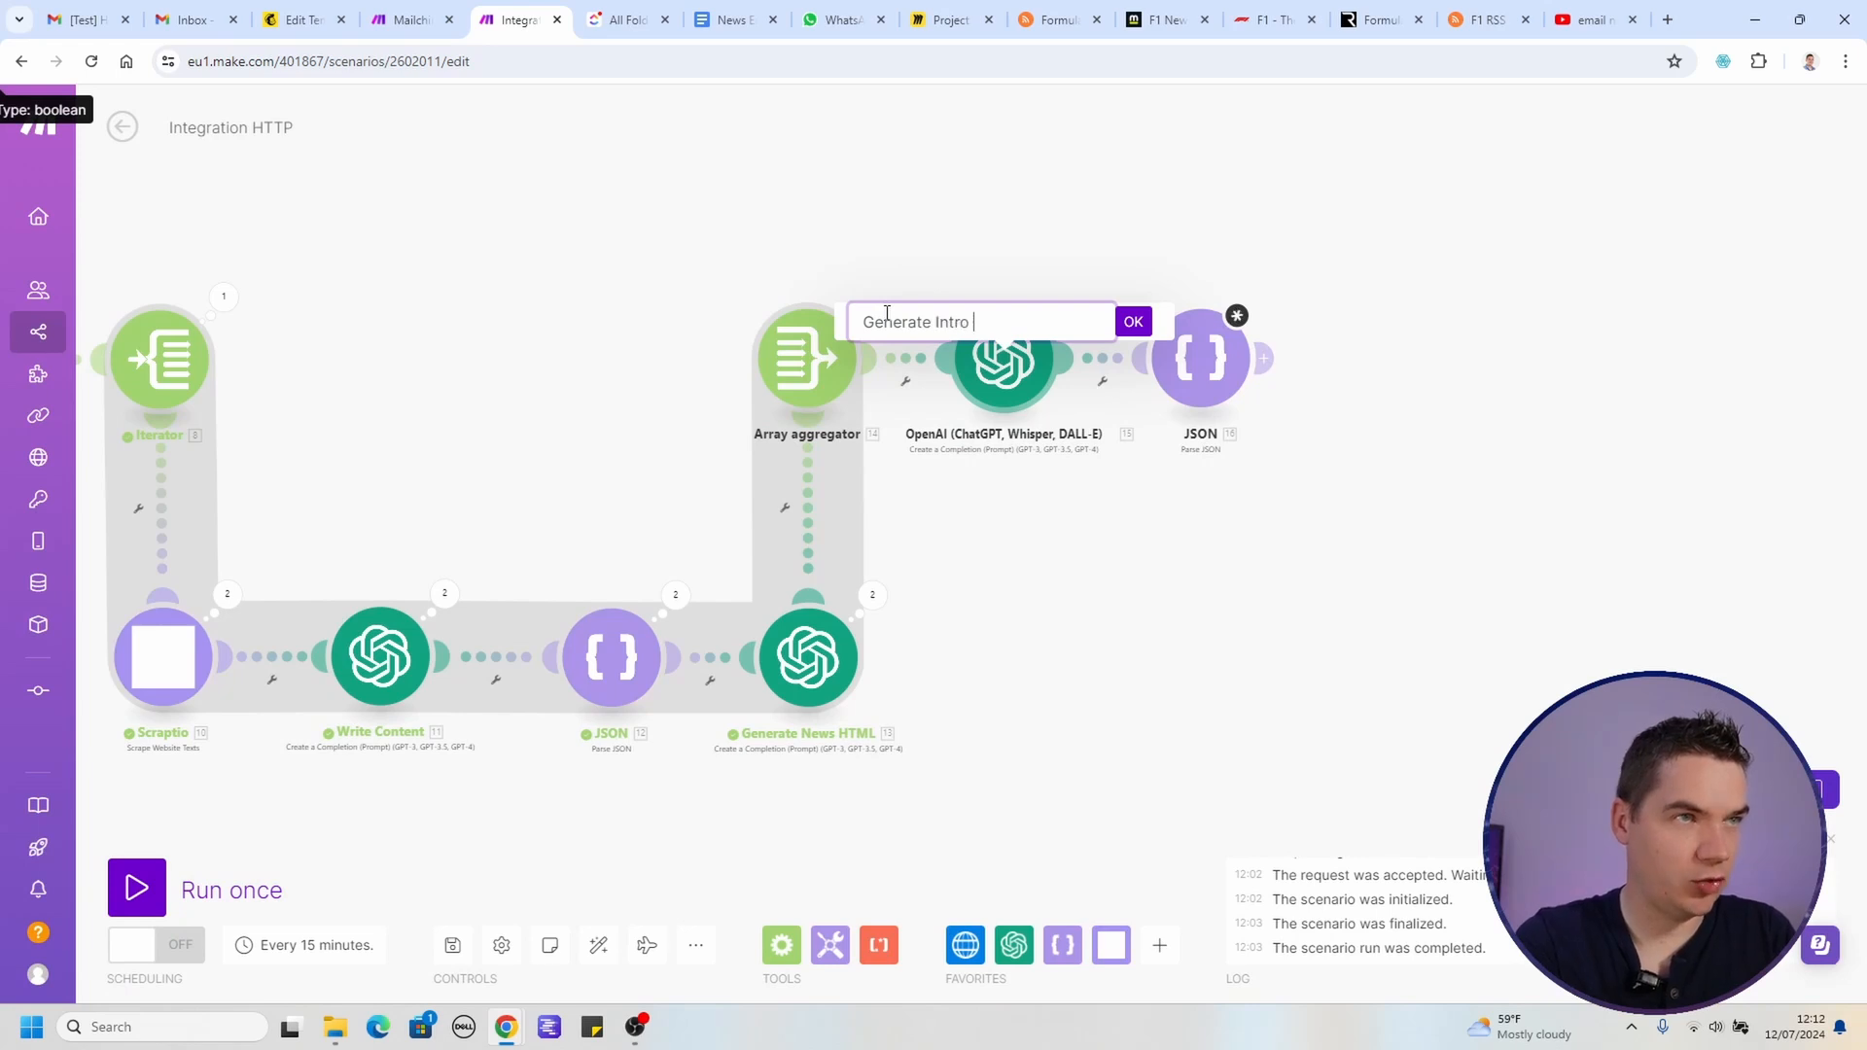
pyautogui.write(' and Subjec')
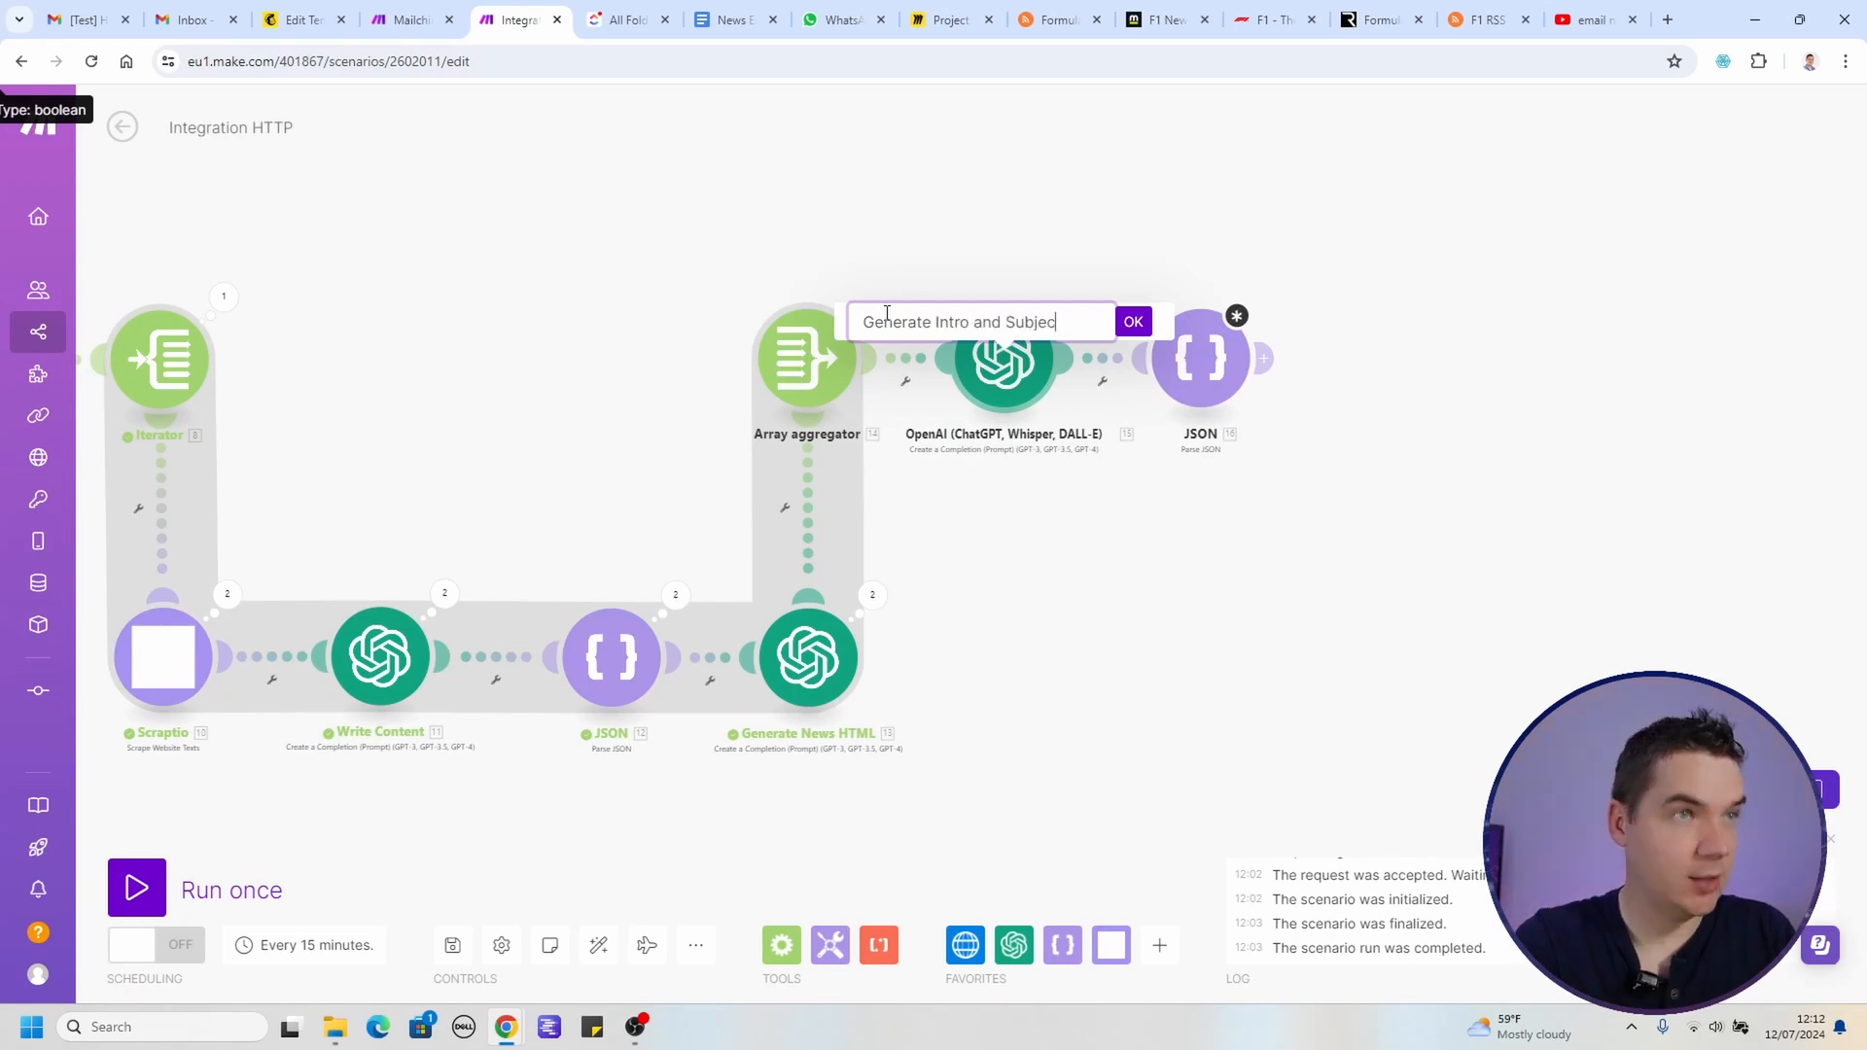
pyautogui.write('t')
pyautogui.press('Return')
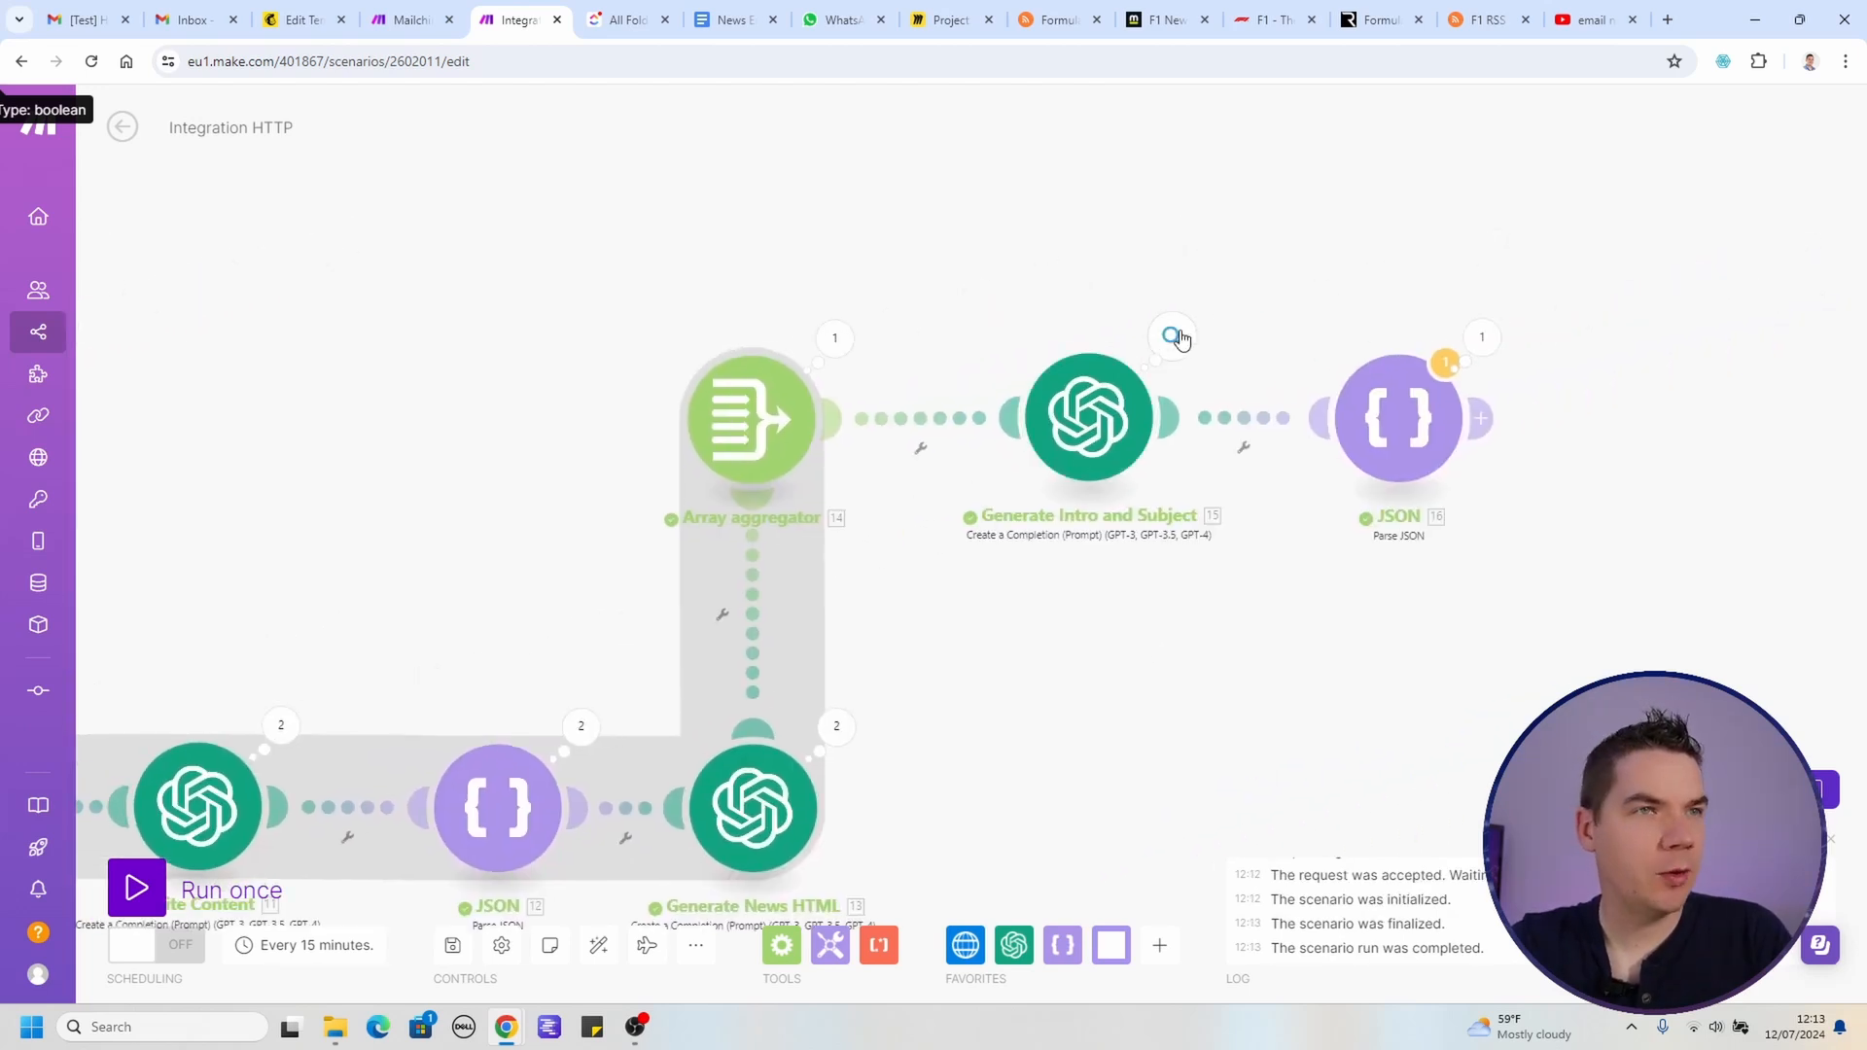
# Step: Inspect the output of the last JSON module, reading its emailSubject and openingParagraph values
pyautogui.click(1484, 339)
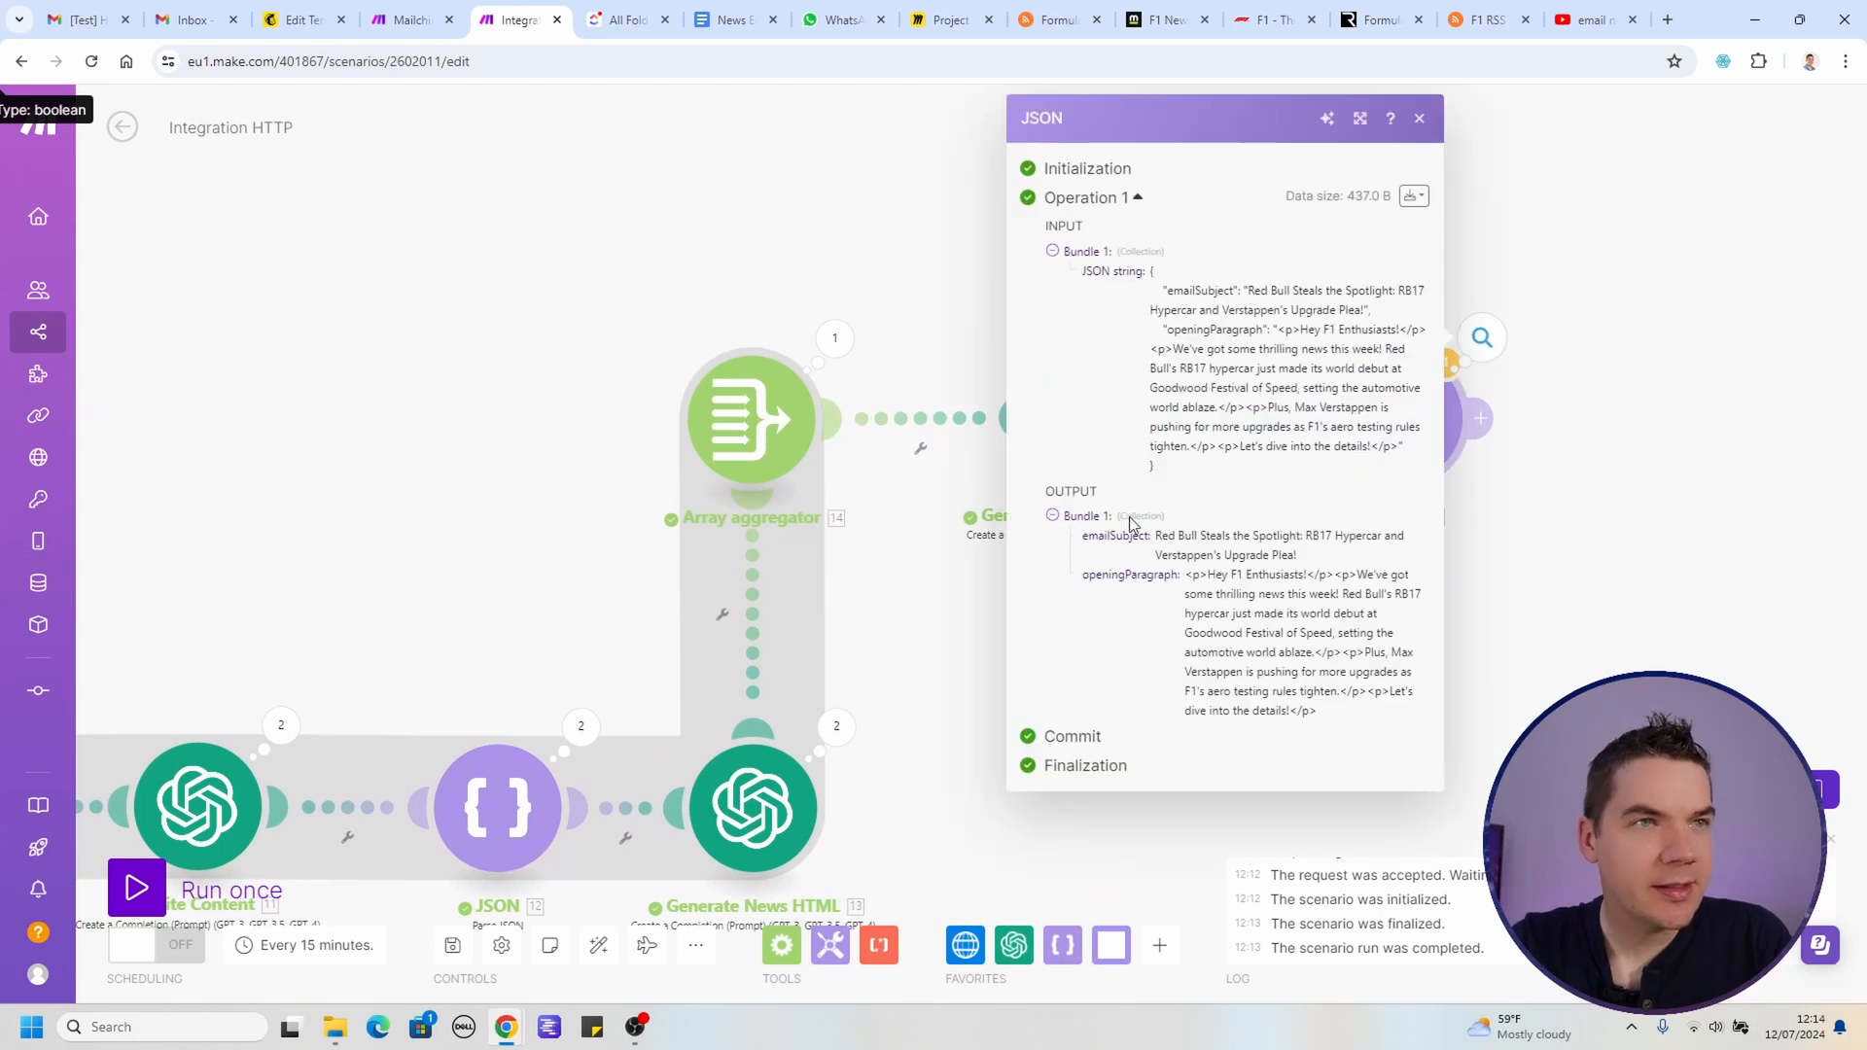
pyautogui.moveTo(1157, 535); pyautogui.dragTo(1233, 556)
pyautogui.click(1267, 561)
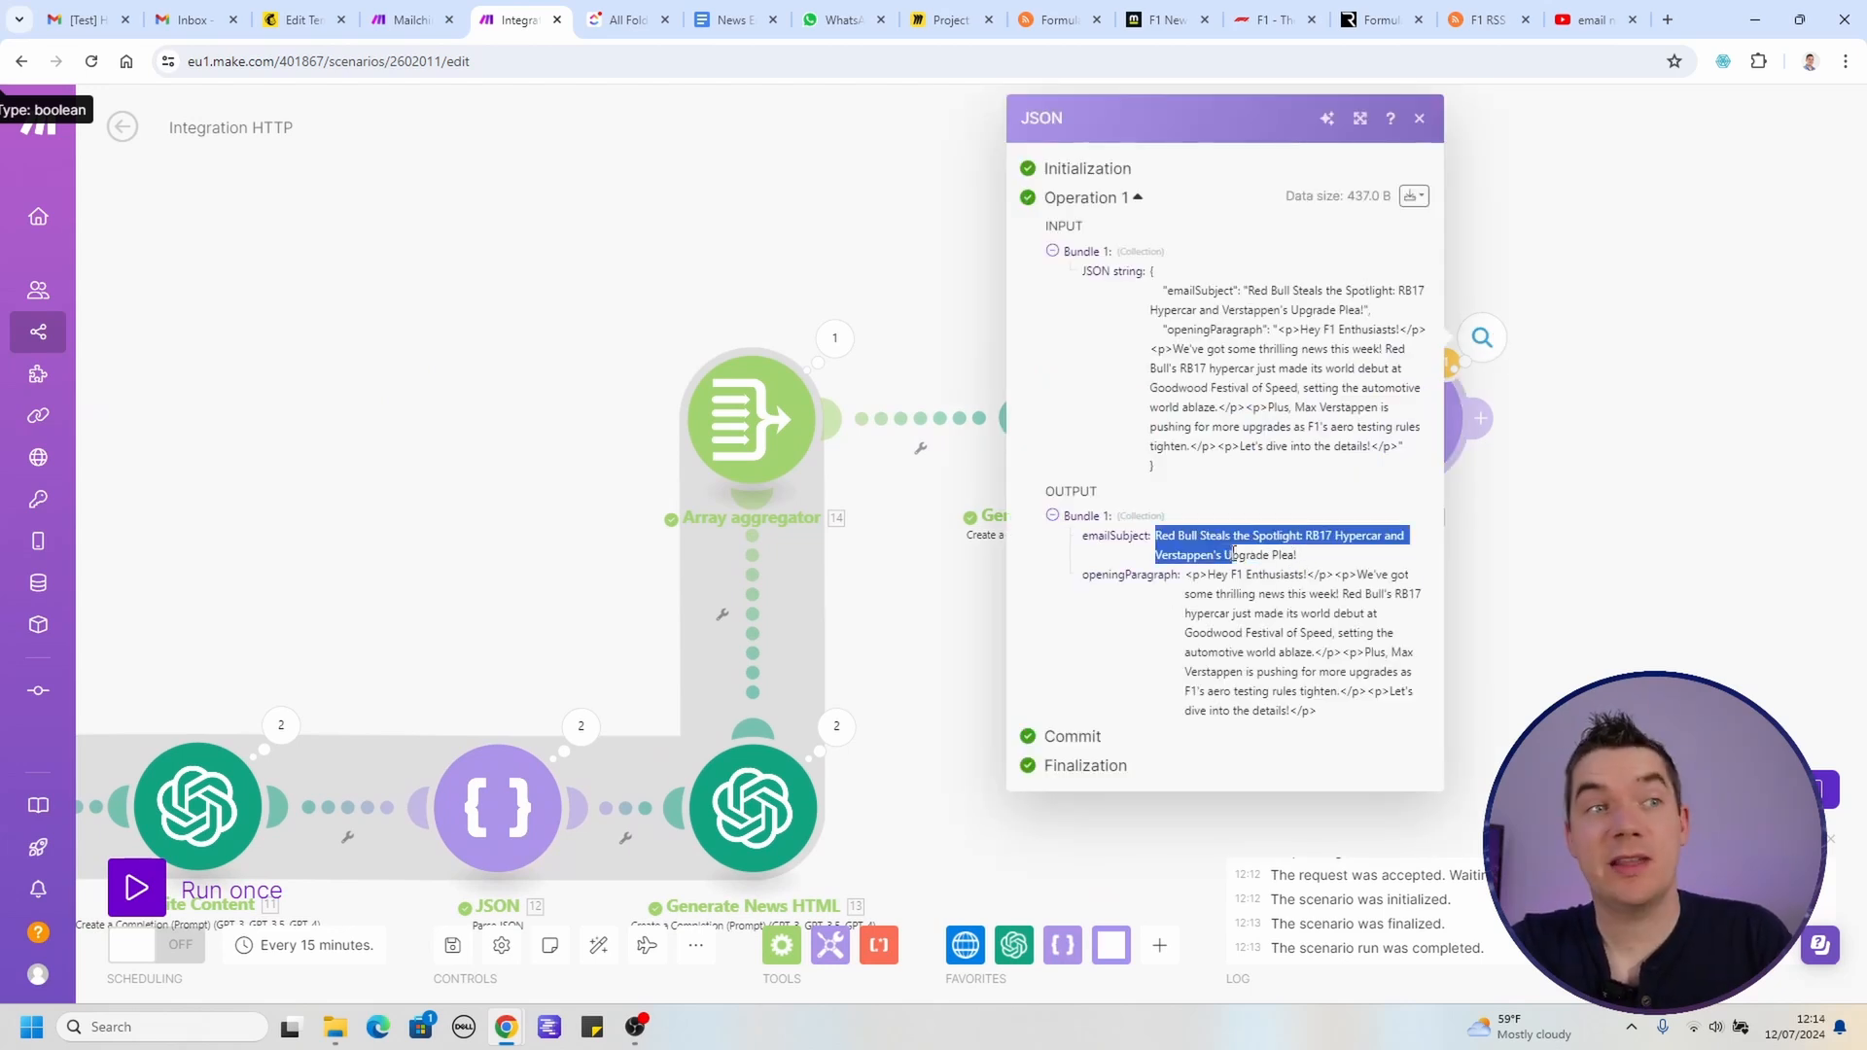
pyautogui.click(1215, 552)
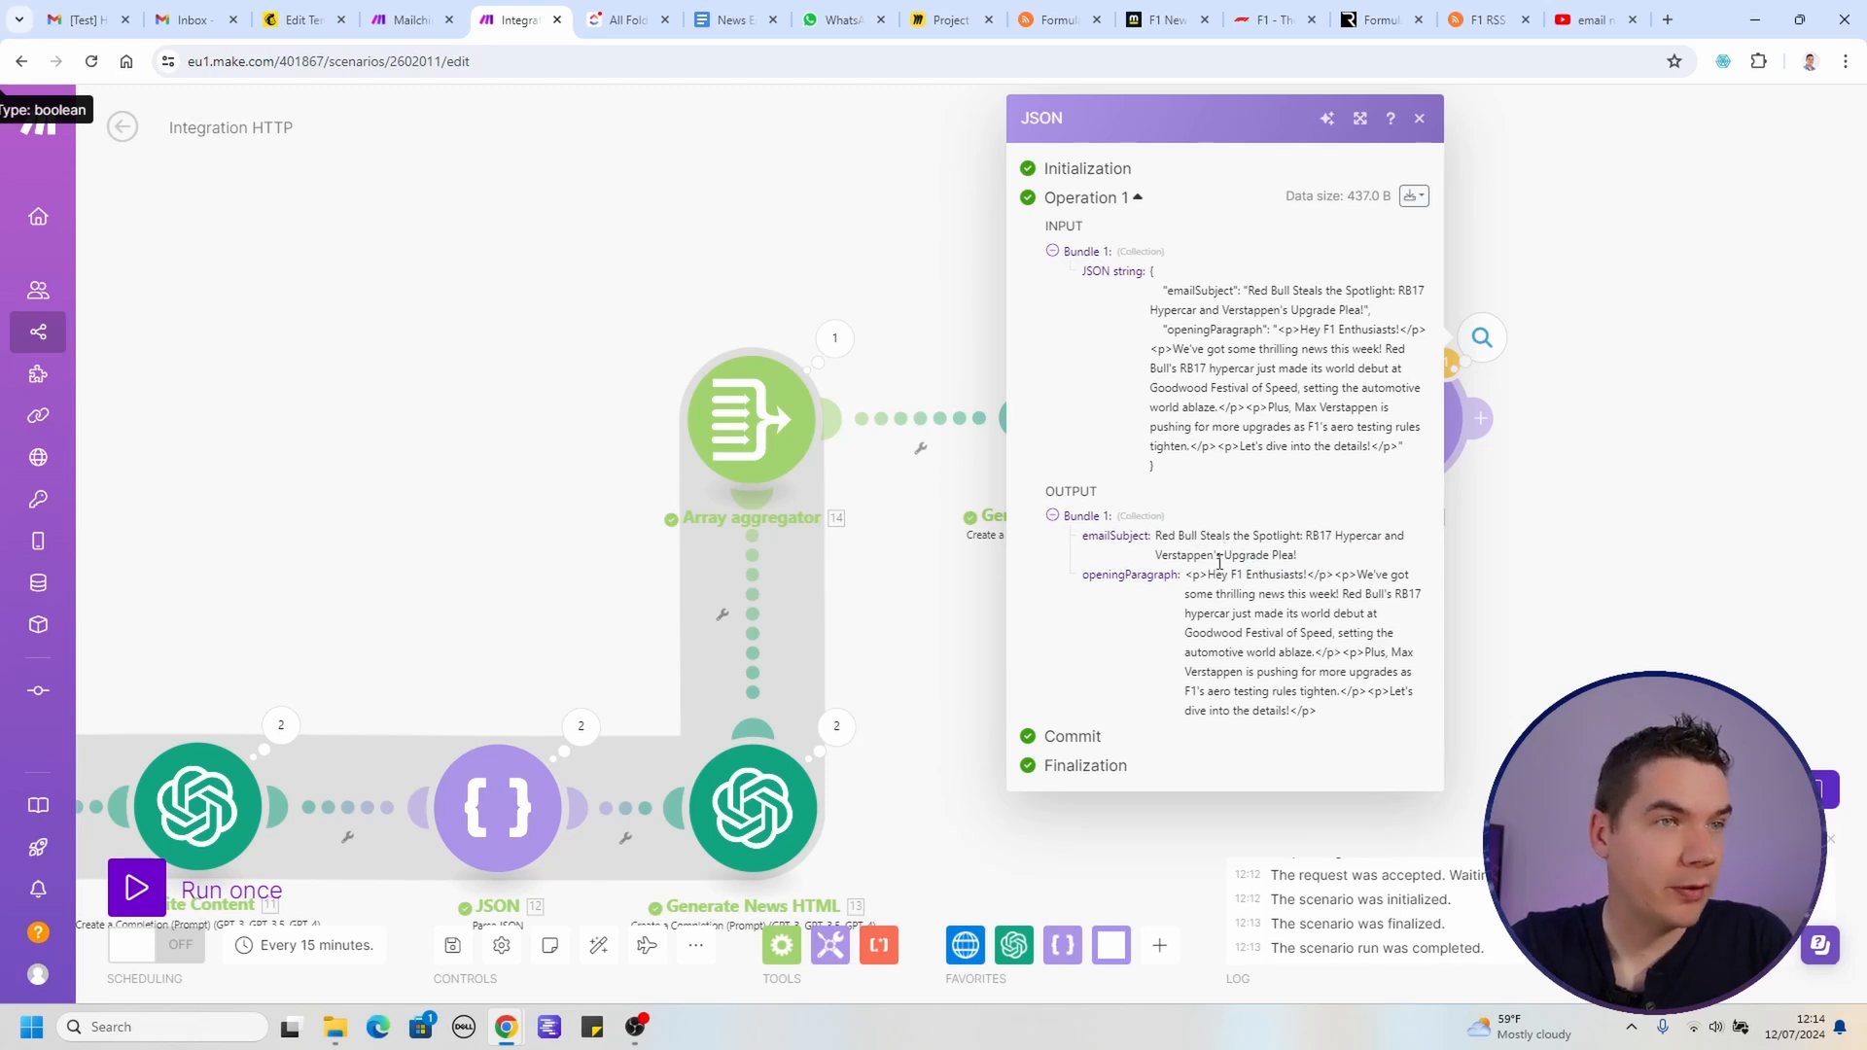
pyautogui.moveTo(1232, 575); pyautogui.dragTo(1269, 595)
pyautogui.click(1207, 574)
pyautogui.click(1277, 589)
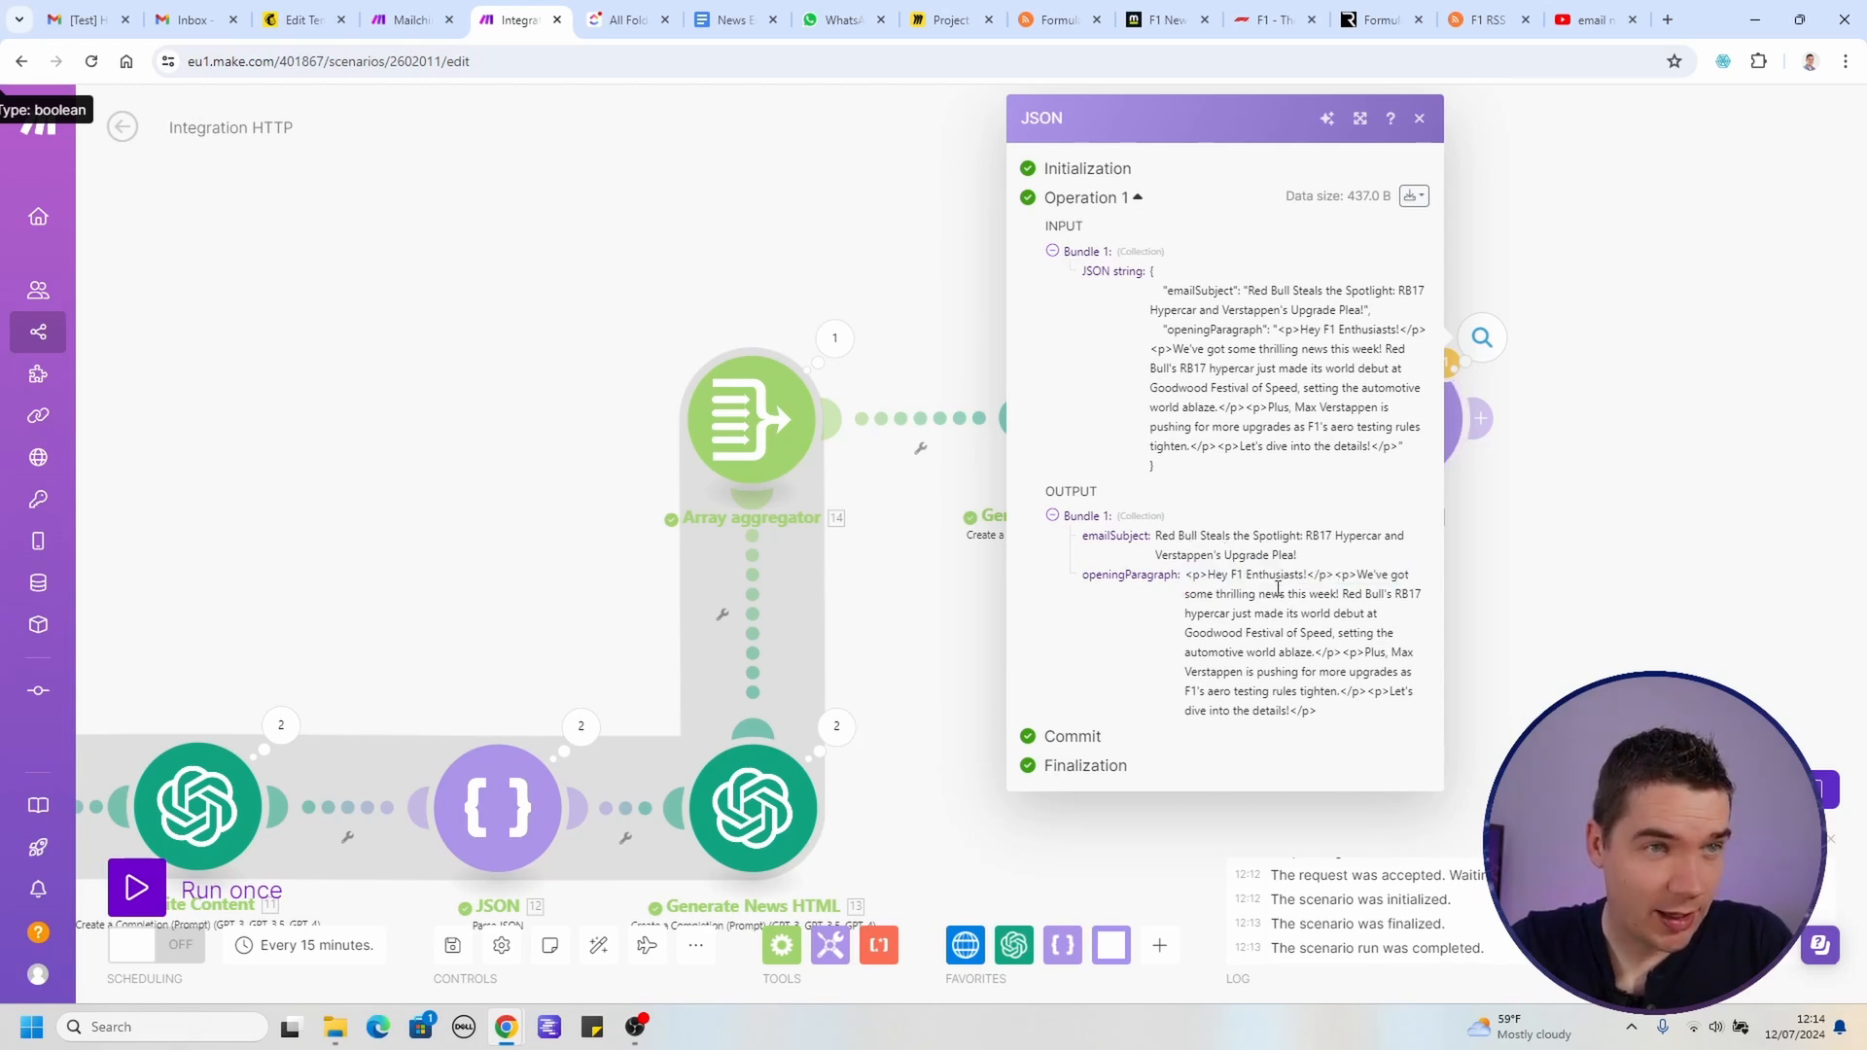
pyautogui.moveTo(1226, 597); pyautogui.dragTo(1284, 649)
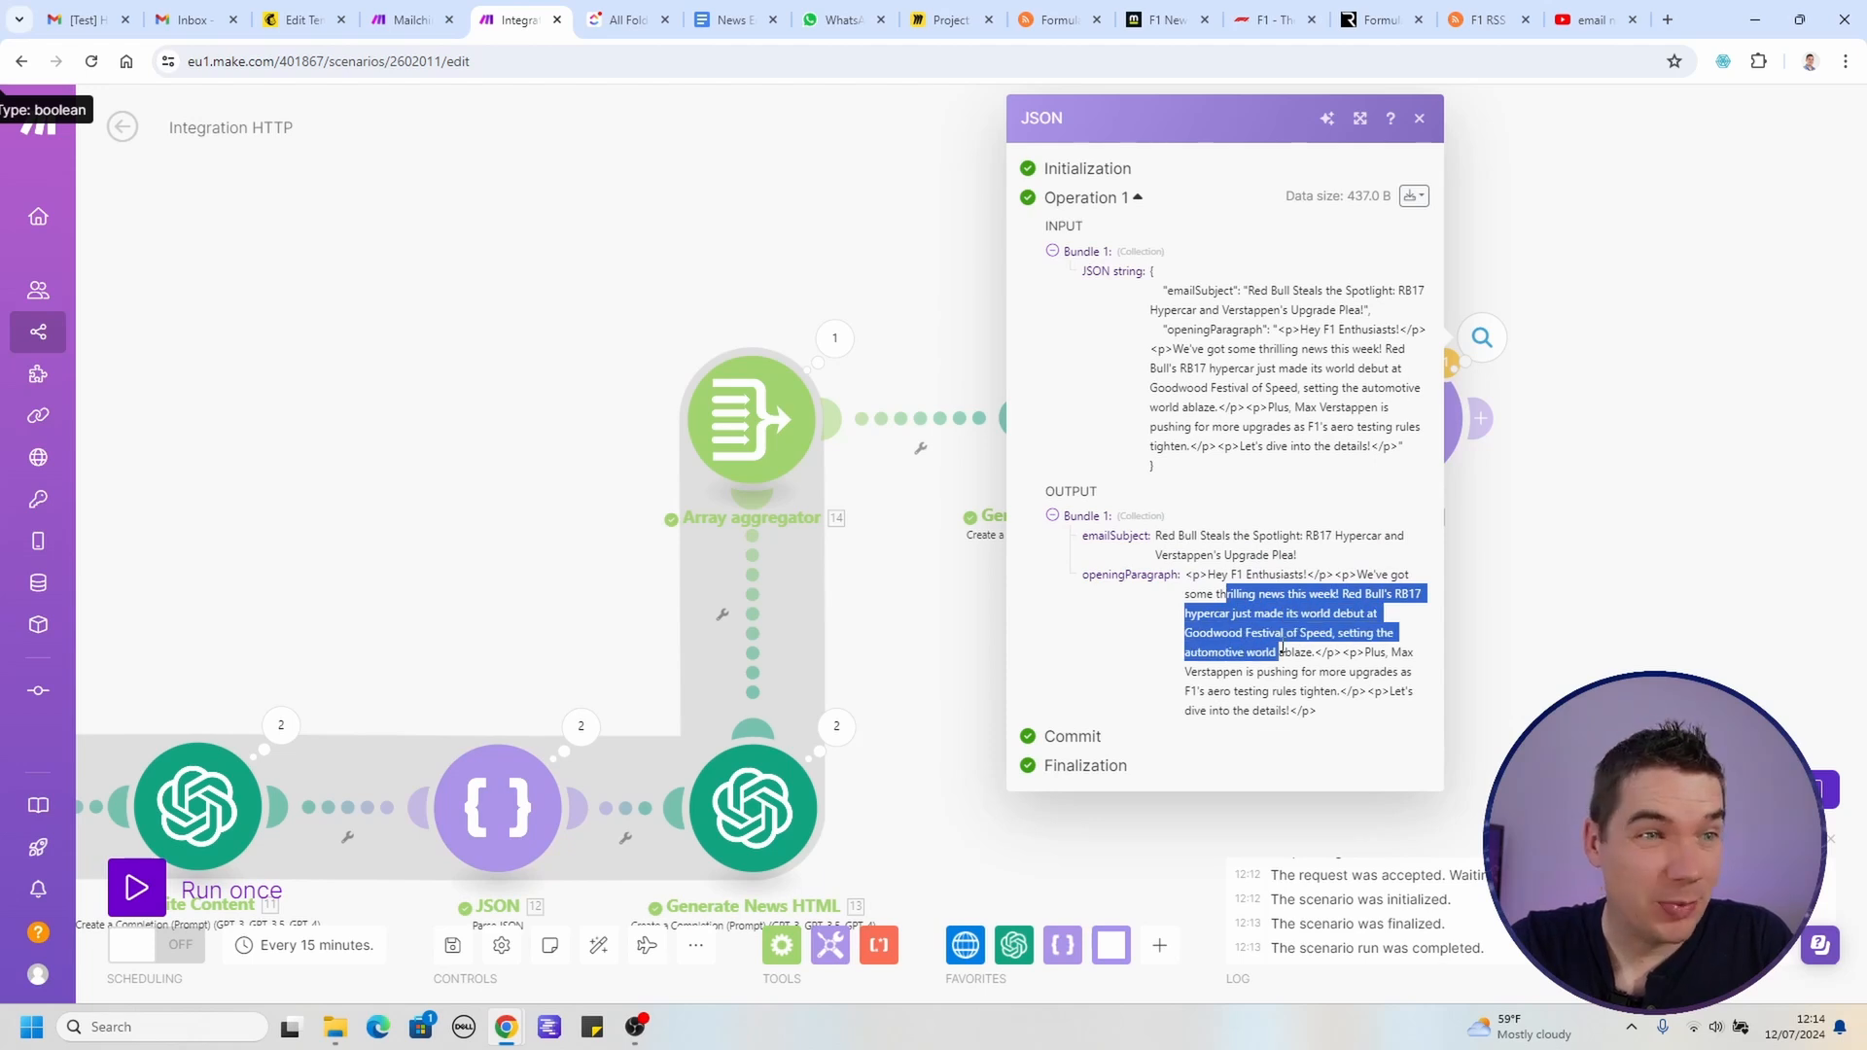
pyautogui.click(1272, 712)
pyautogui.click(1489, 553)
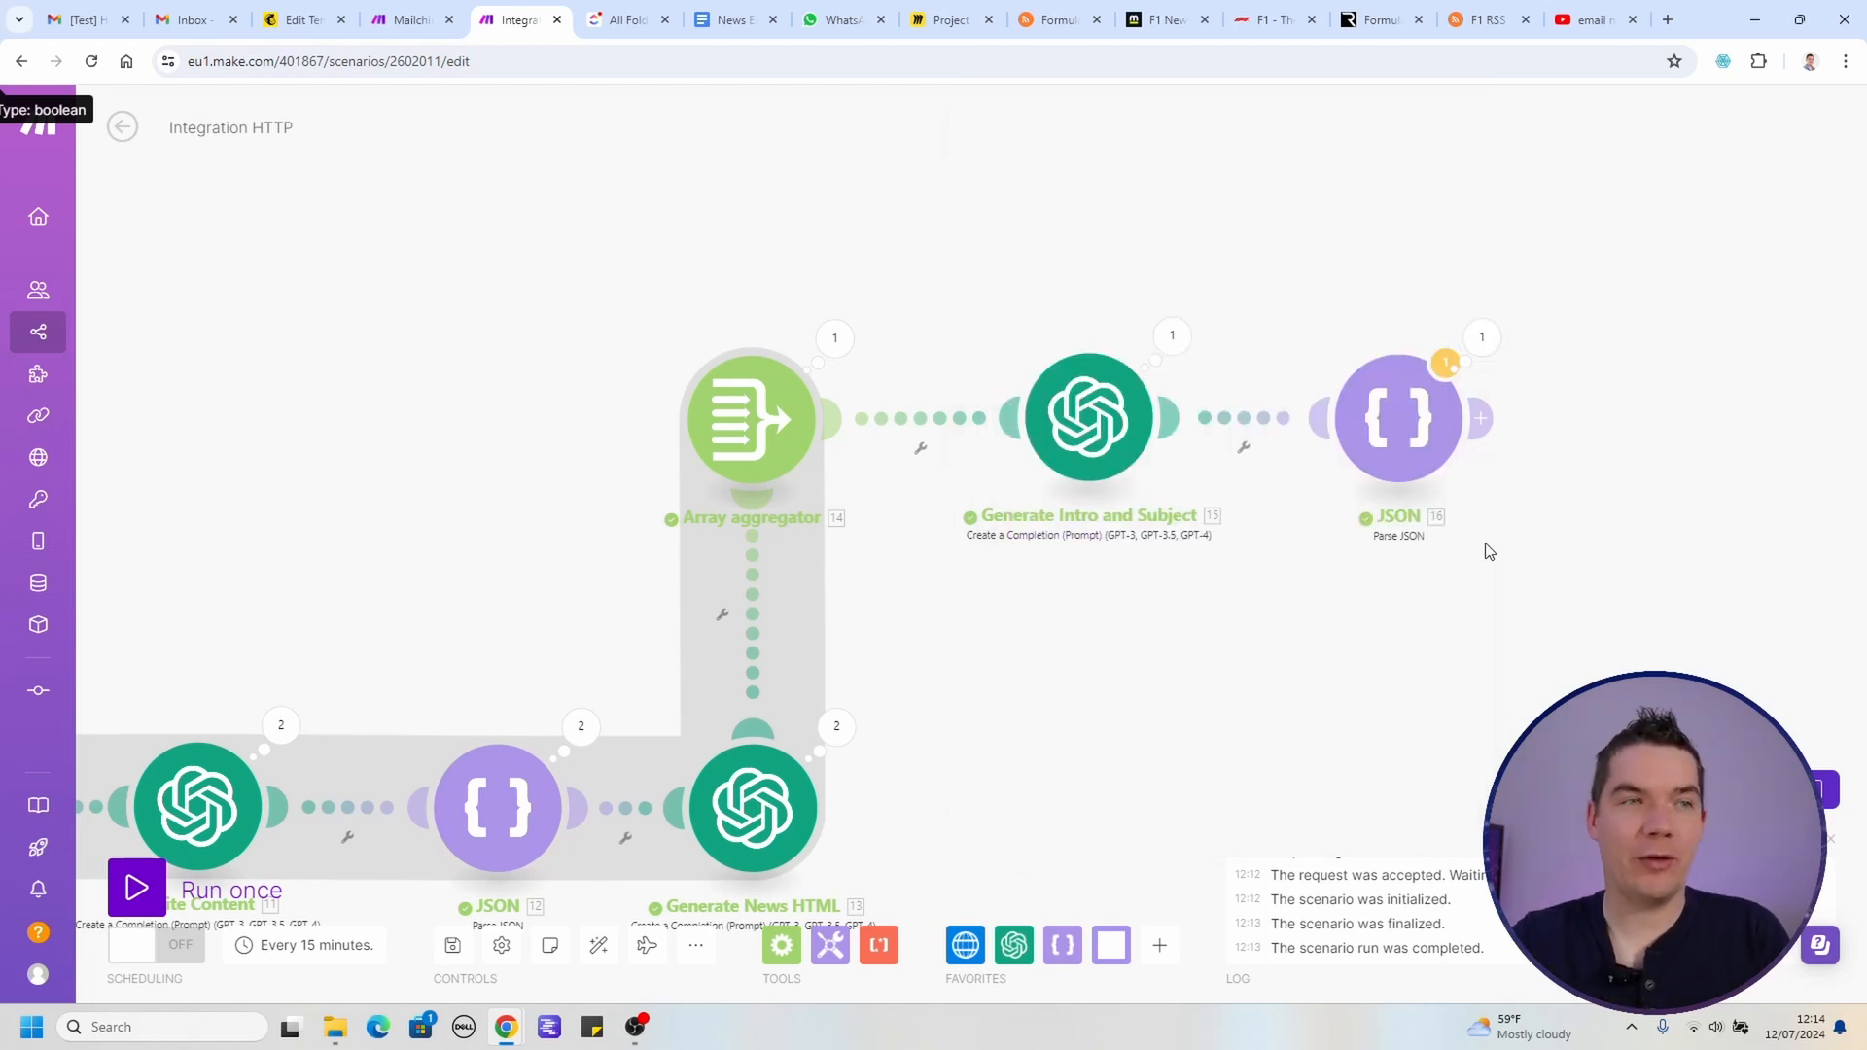
# Step: Switch to the Mailchimp F1 template and examine its intro, news items, next race block and merchandise section
pyautogui.click(297, 20)
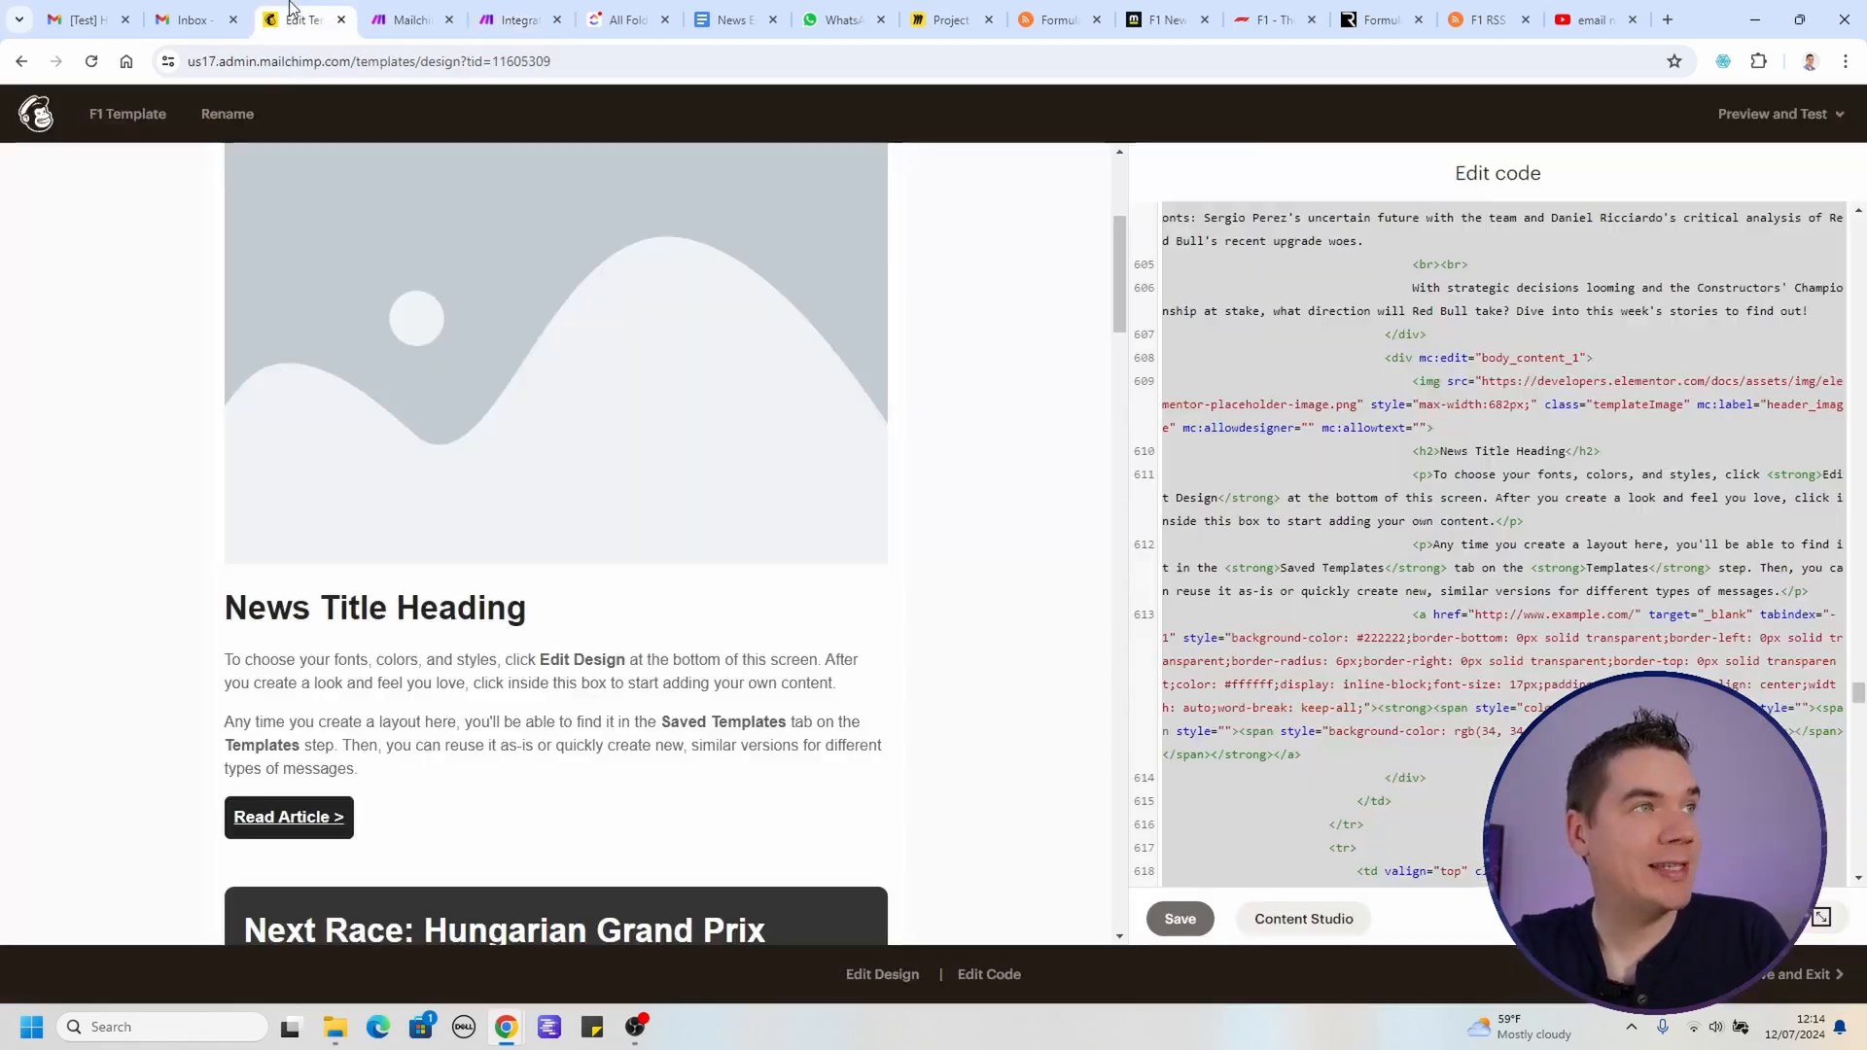
pyautogui.scroll(5, 667, 411)
pyautogui.moveTo(294, 348); pyautogui.dragTo(646, 492)
pyautogui.click(534, 458)
pyautogui.scroll(-3, 377, 451)
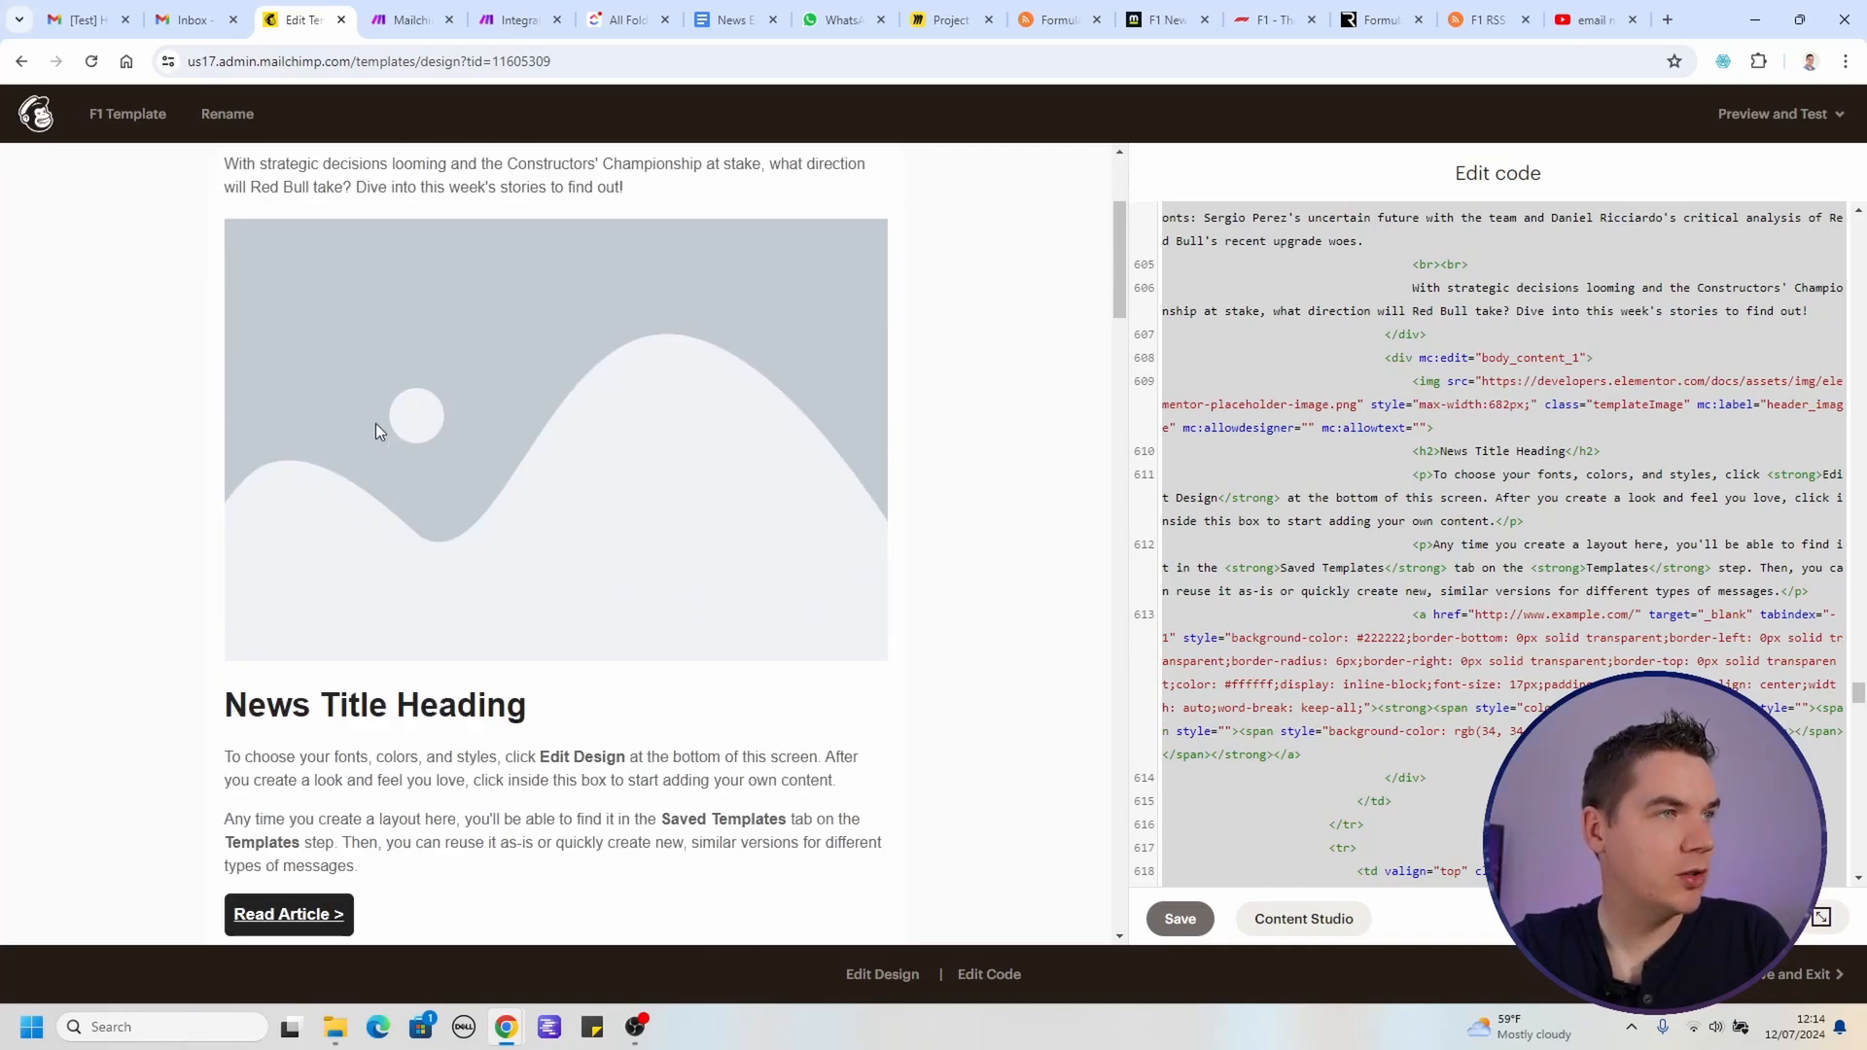
pyautogui.scroll(-2, 377, 459)
pyautogui.scroll(-18, 397, 580)
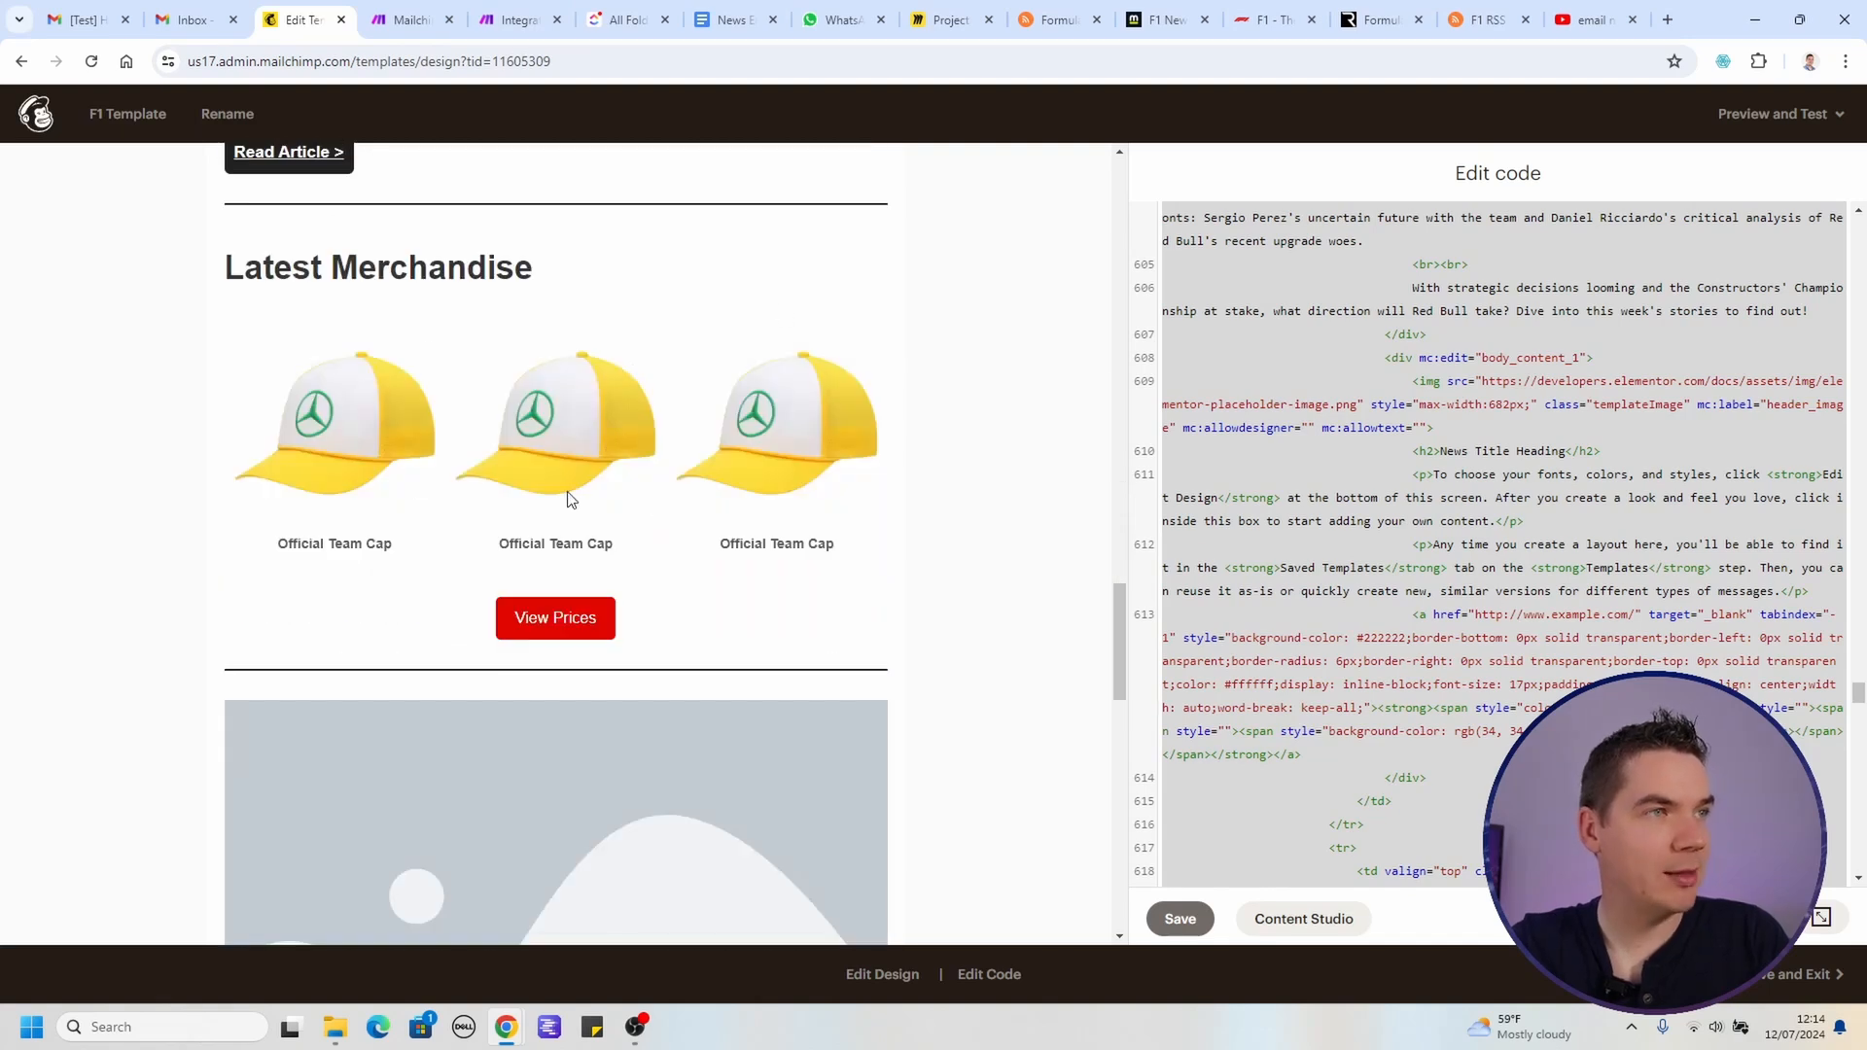
pyautogui.scroll(15, 461, 448)
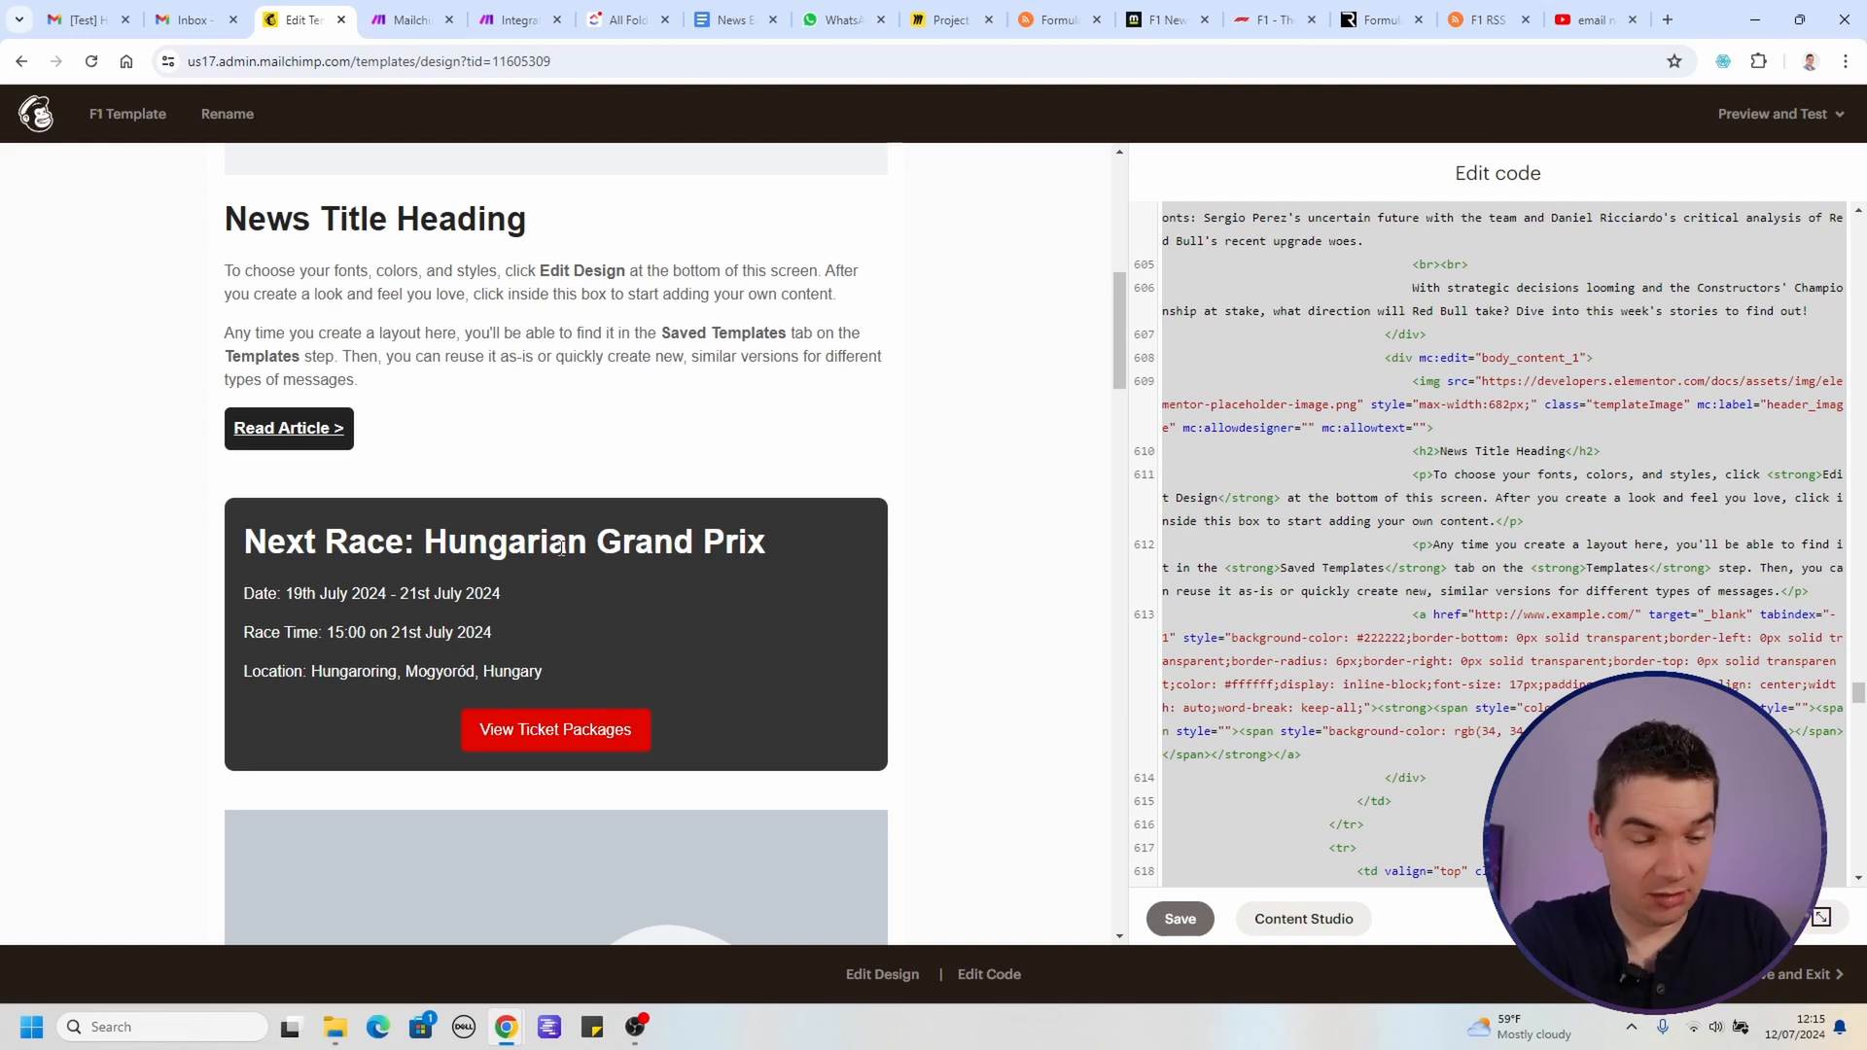
# Step: Open formula1.com in a new tab and check where the homepage and the race schedule show the next race
pyautogui.hotkey('ctrl', 't')
pyautogui.write('fo')
pyautogui.press('Return')
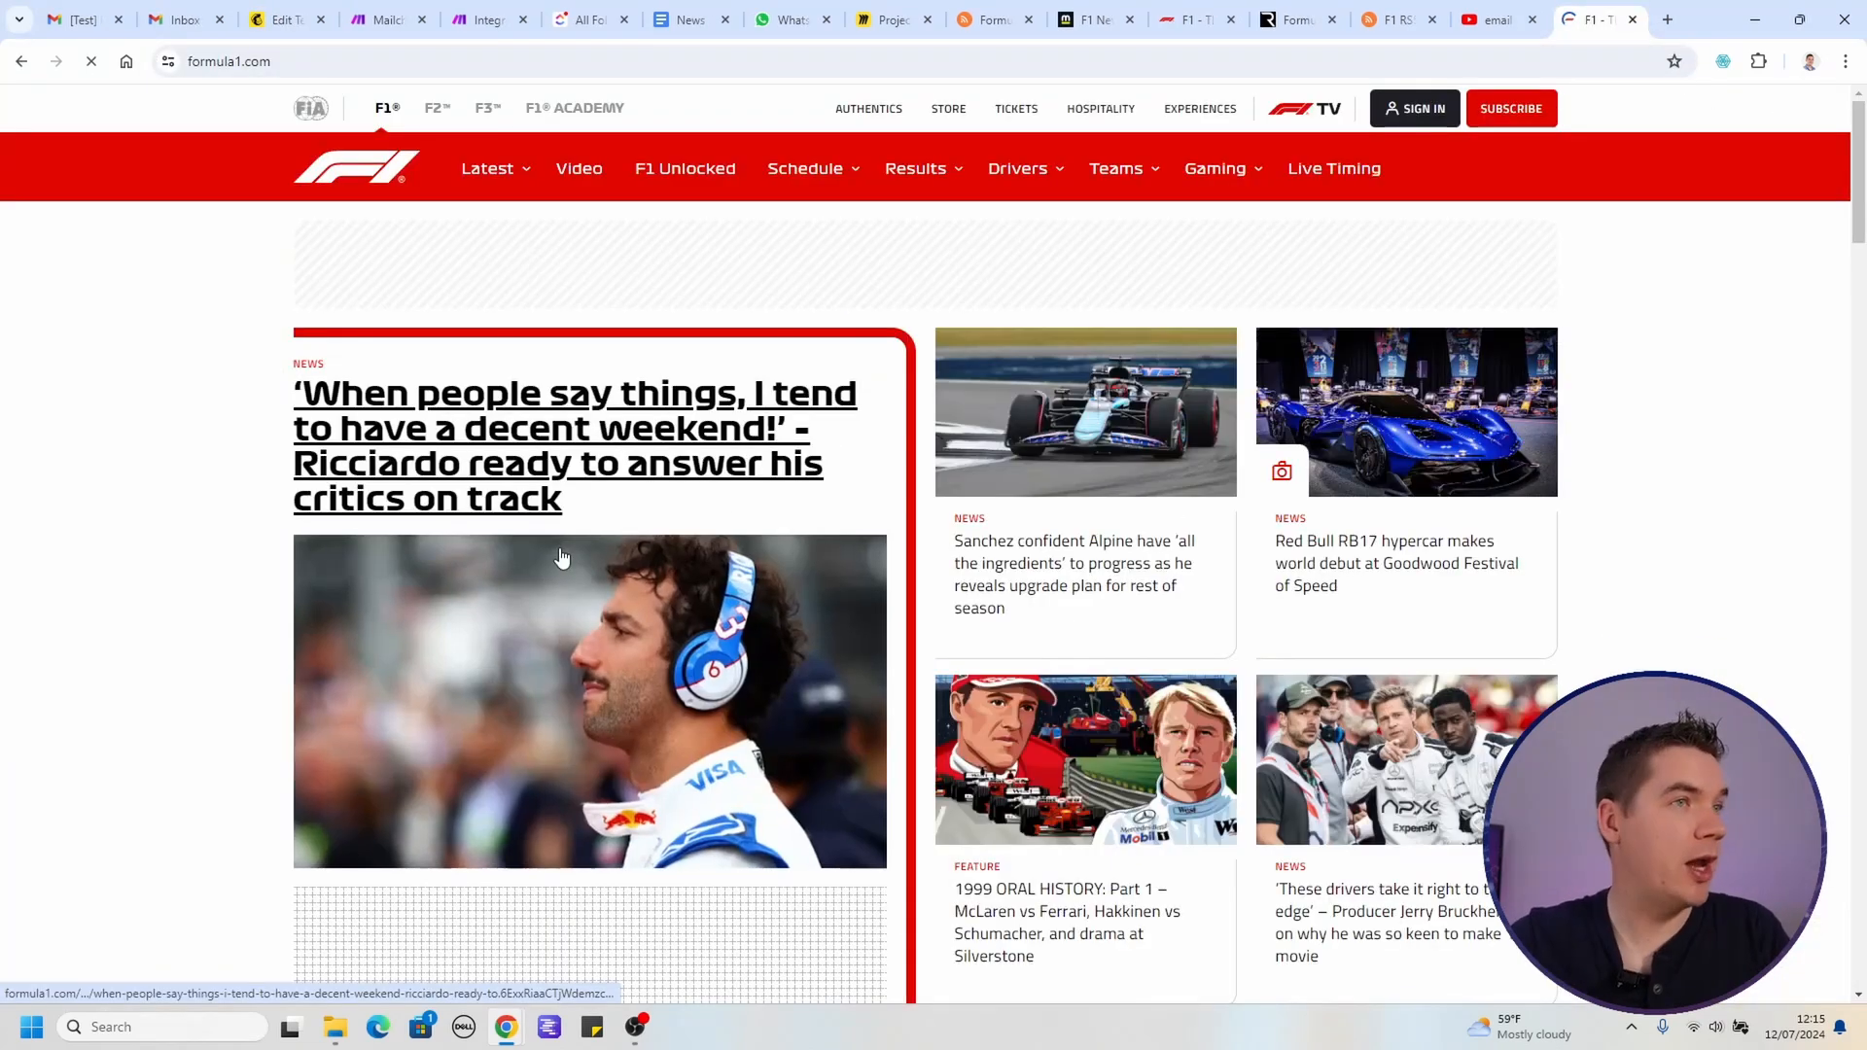
pyautogui.moveTo(817, 178)
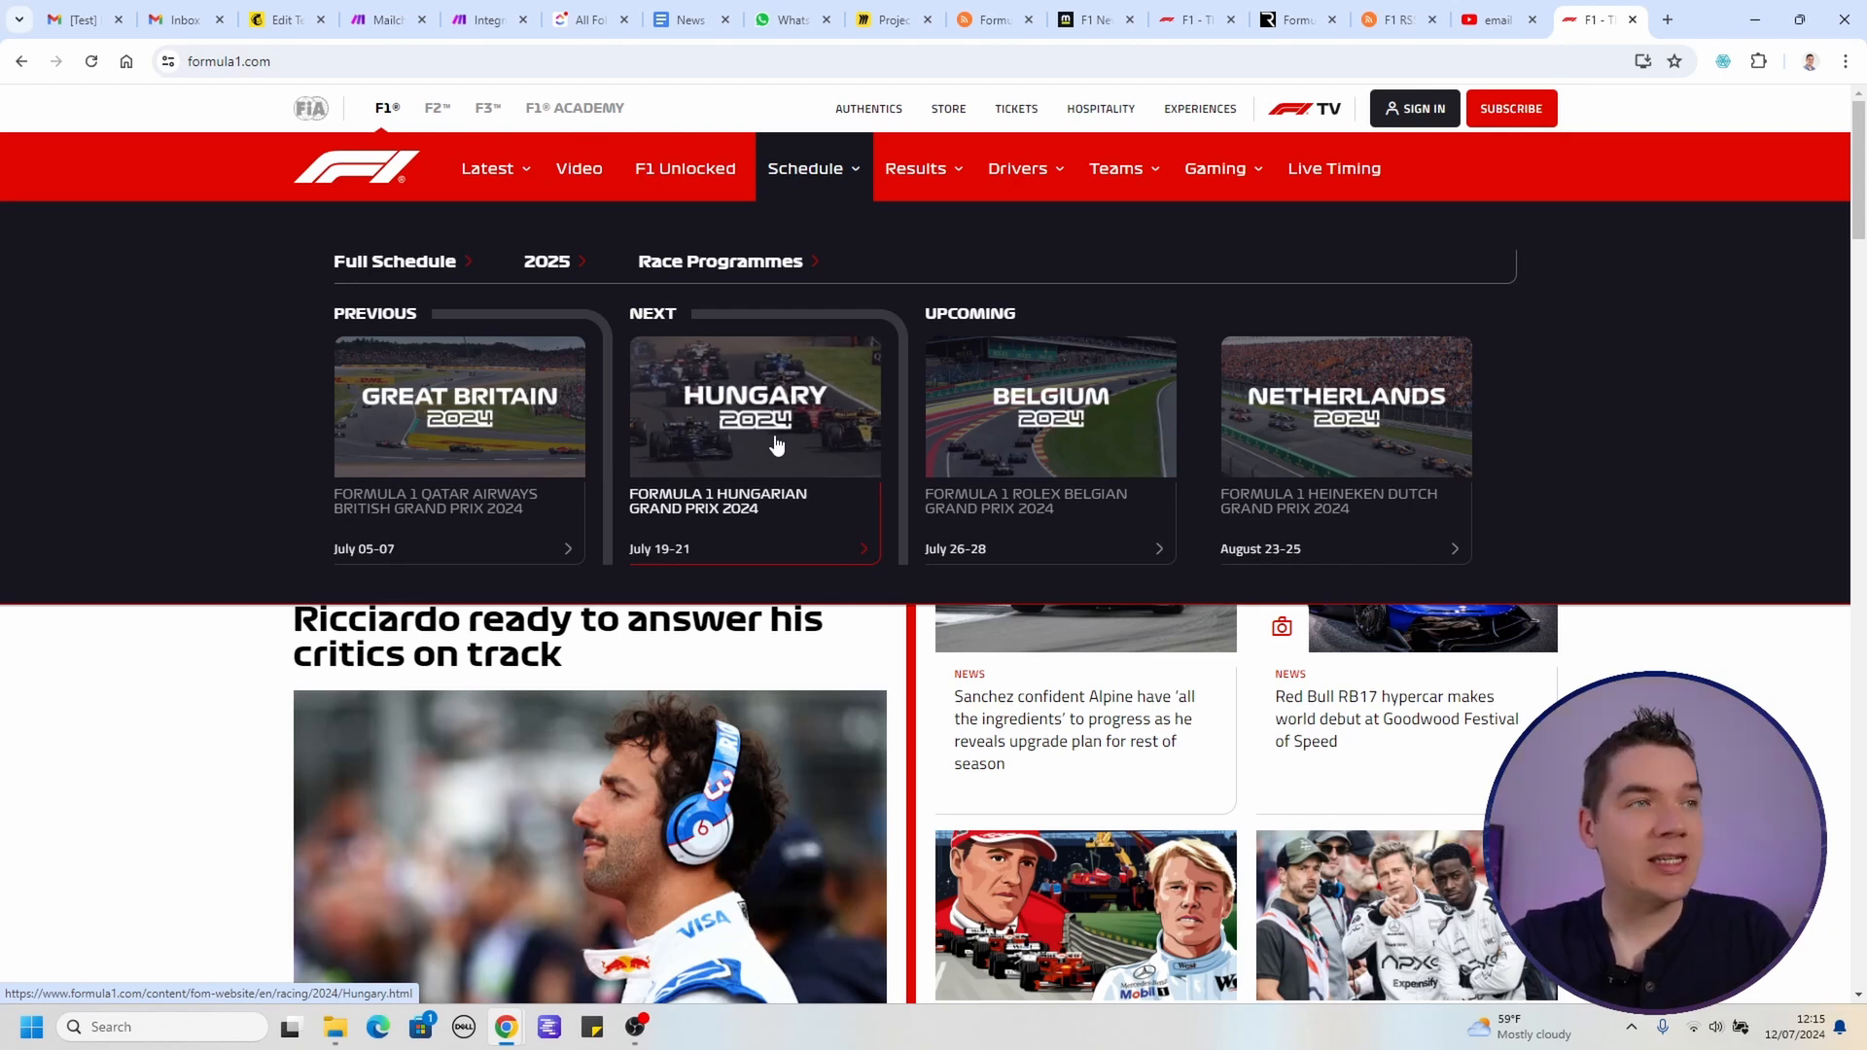
pyautogui.click(827, 170)
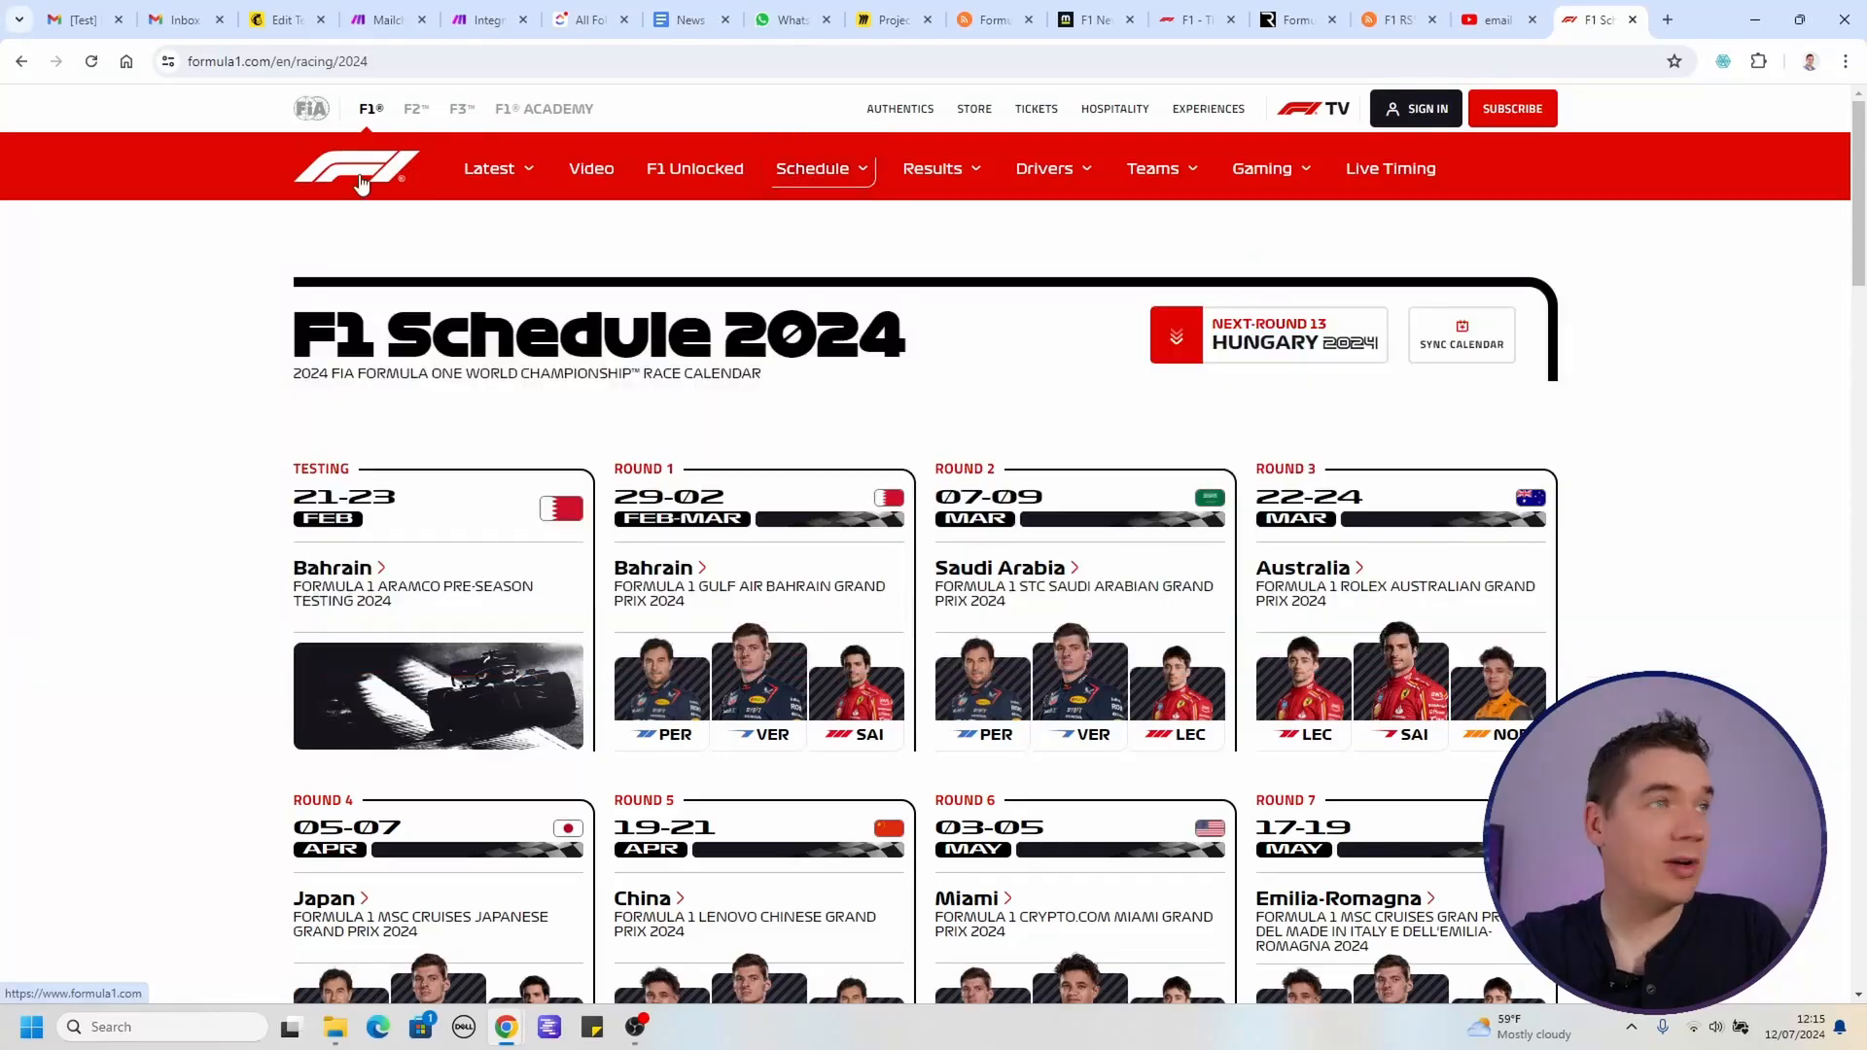
pyautogui.click(360, 180)
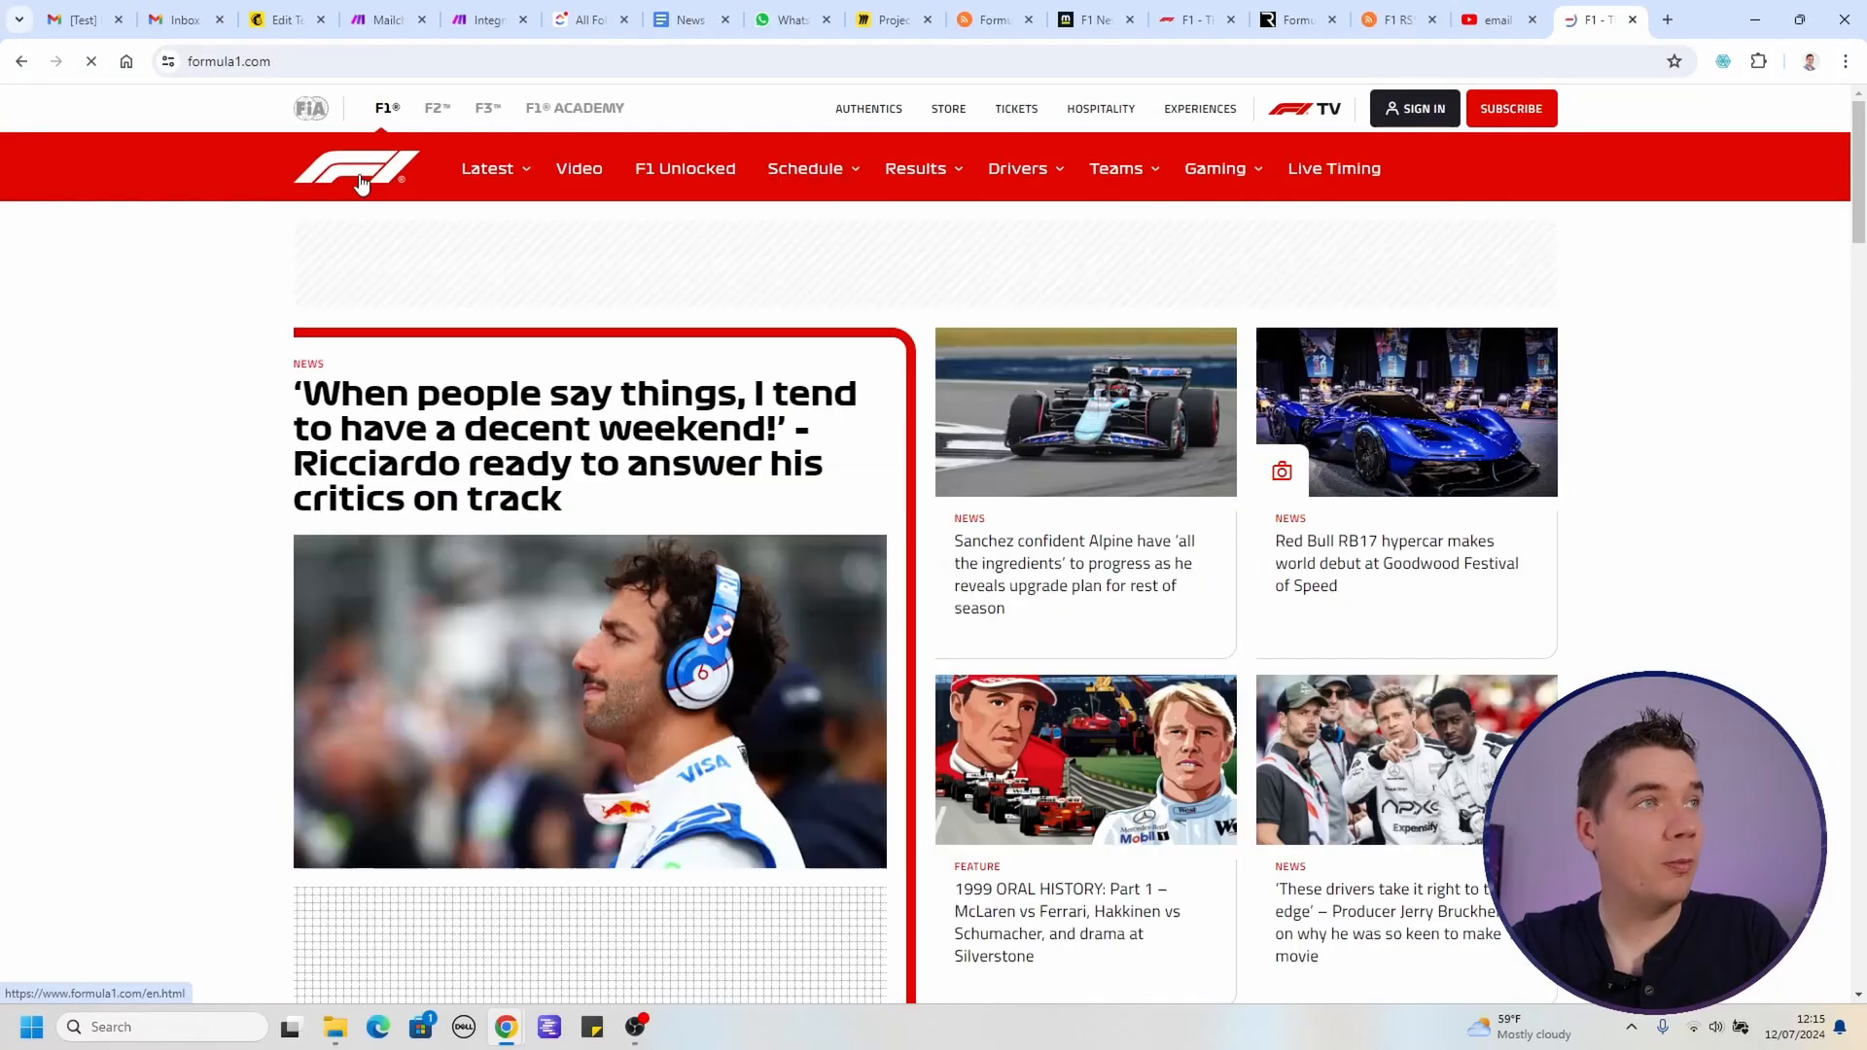
pyautogui.click(292, 62)
pyautogui.click(226, 182)
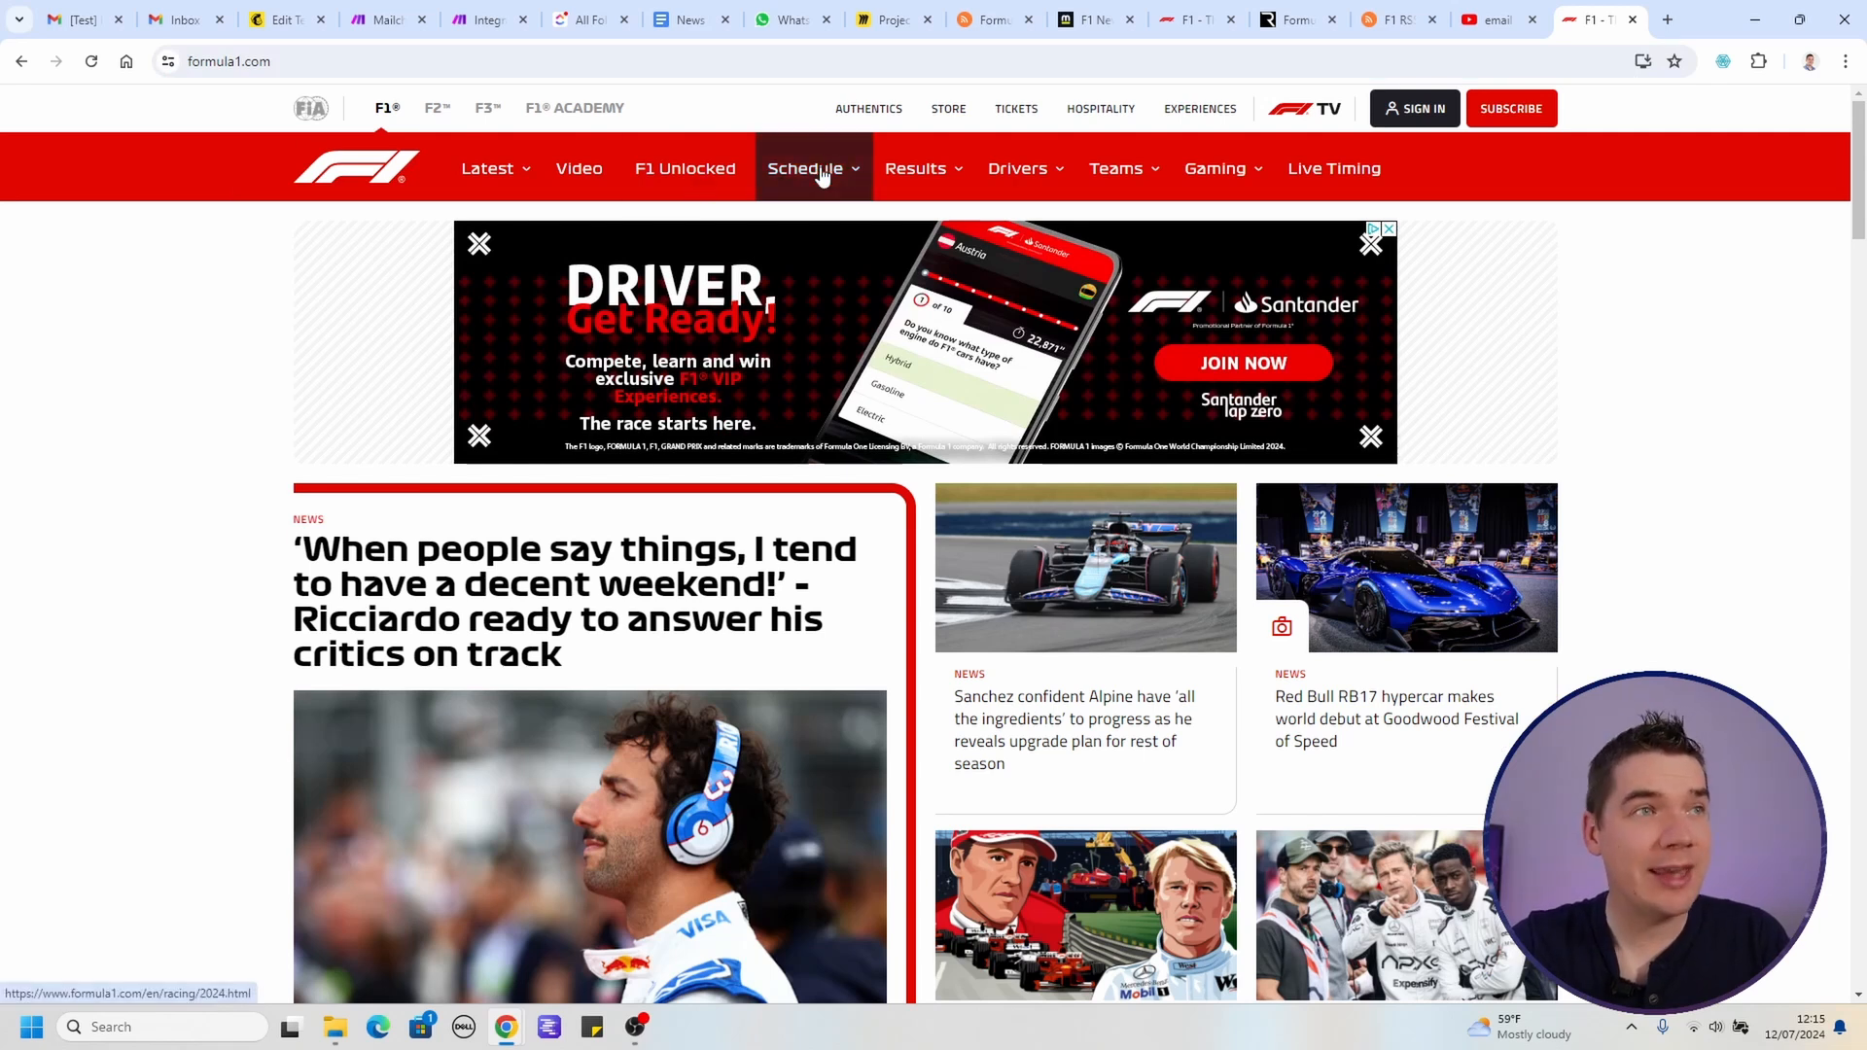
pyautogui.moveTo(819, 181)
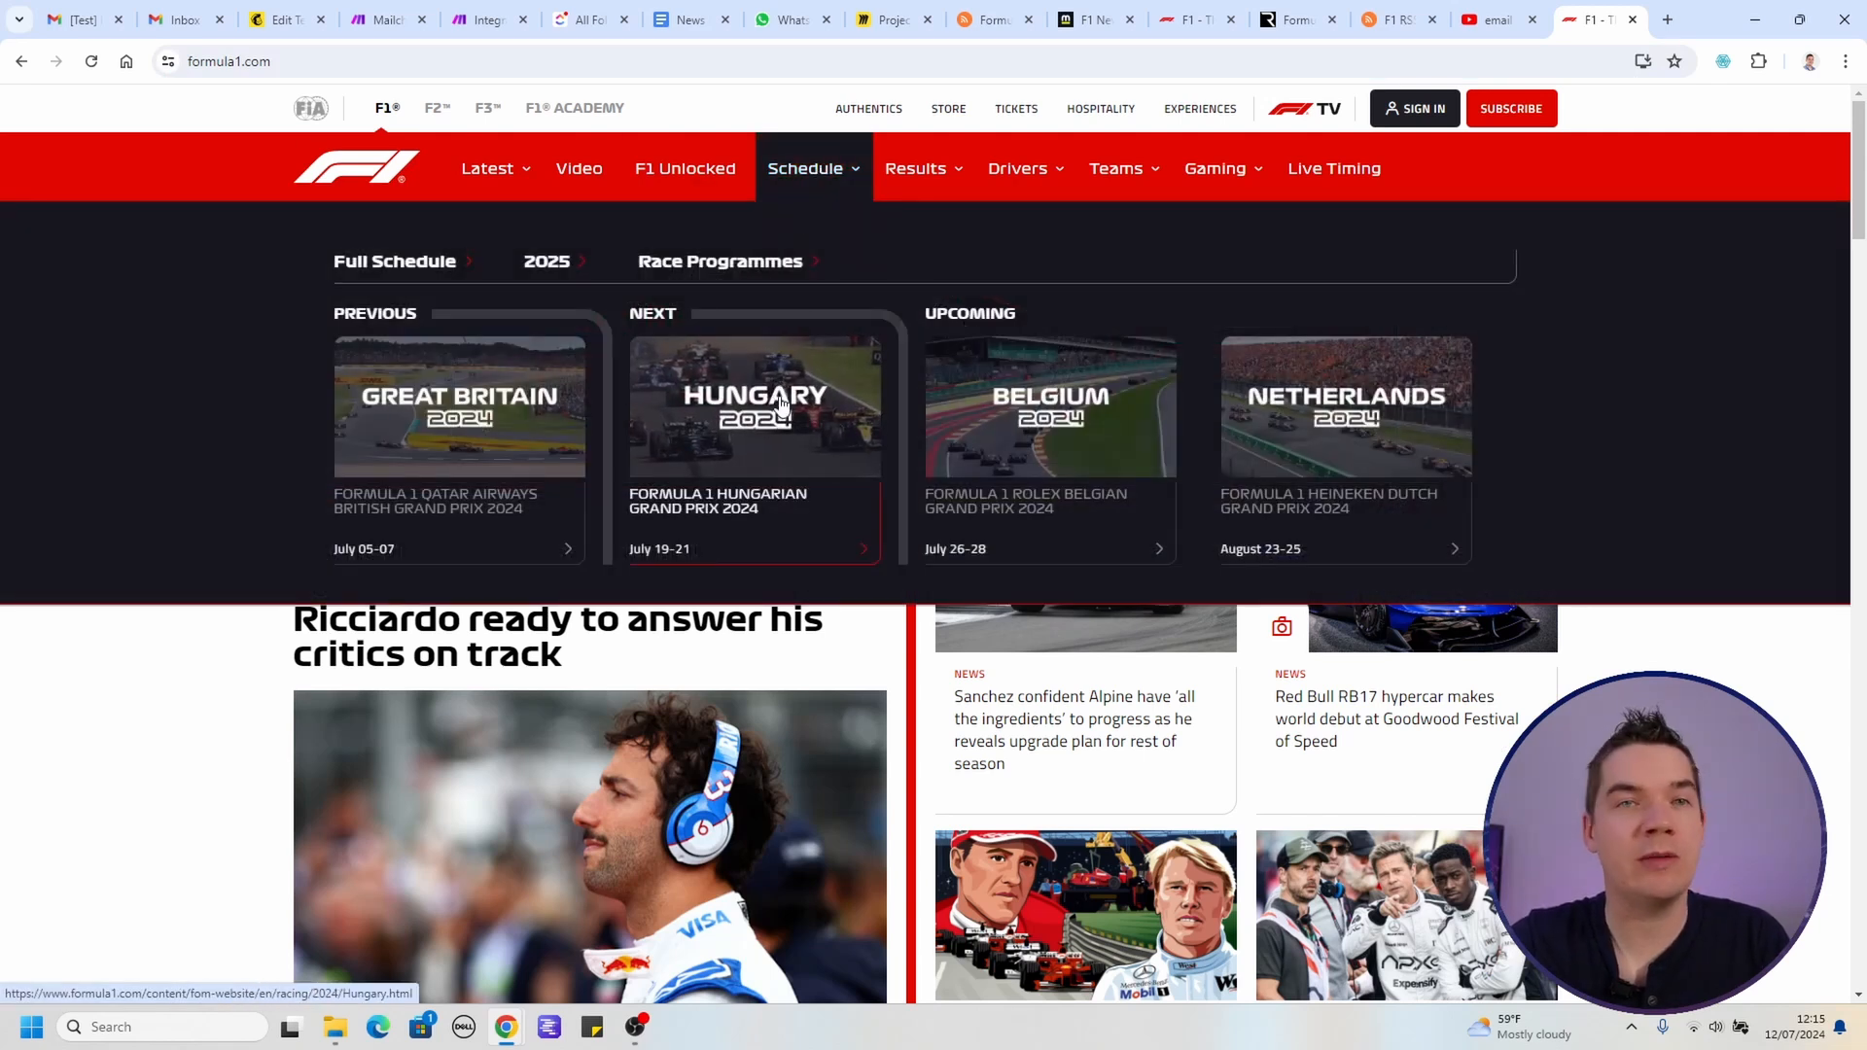
pyautogui.click(811, 172)
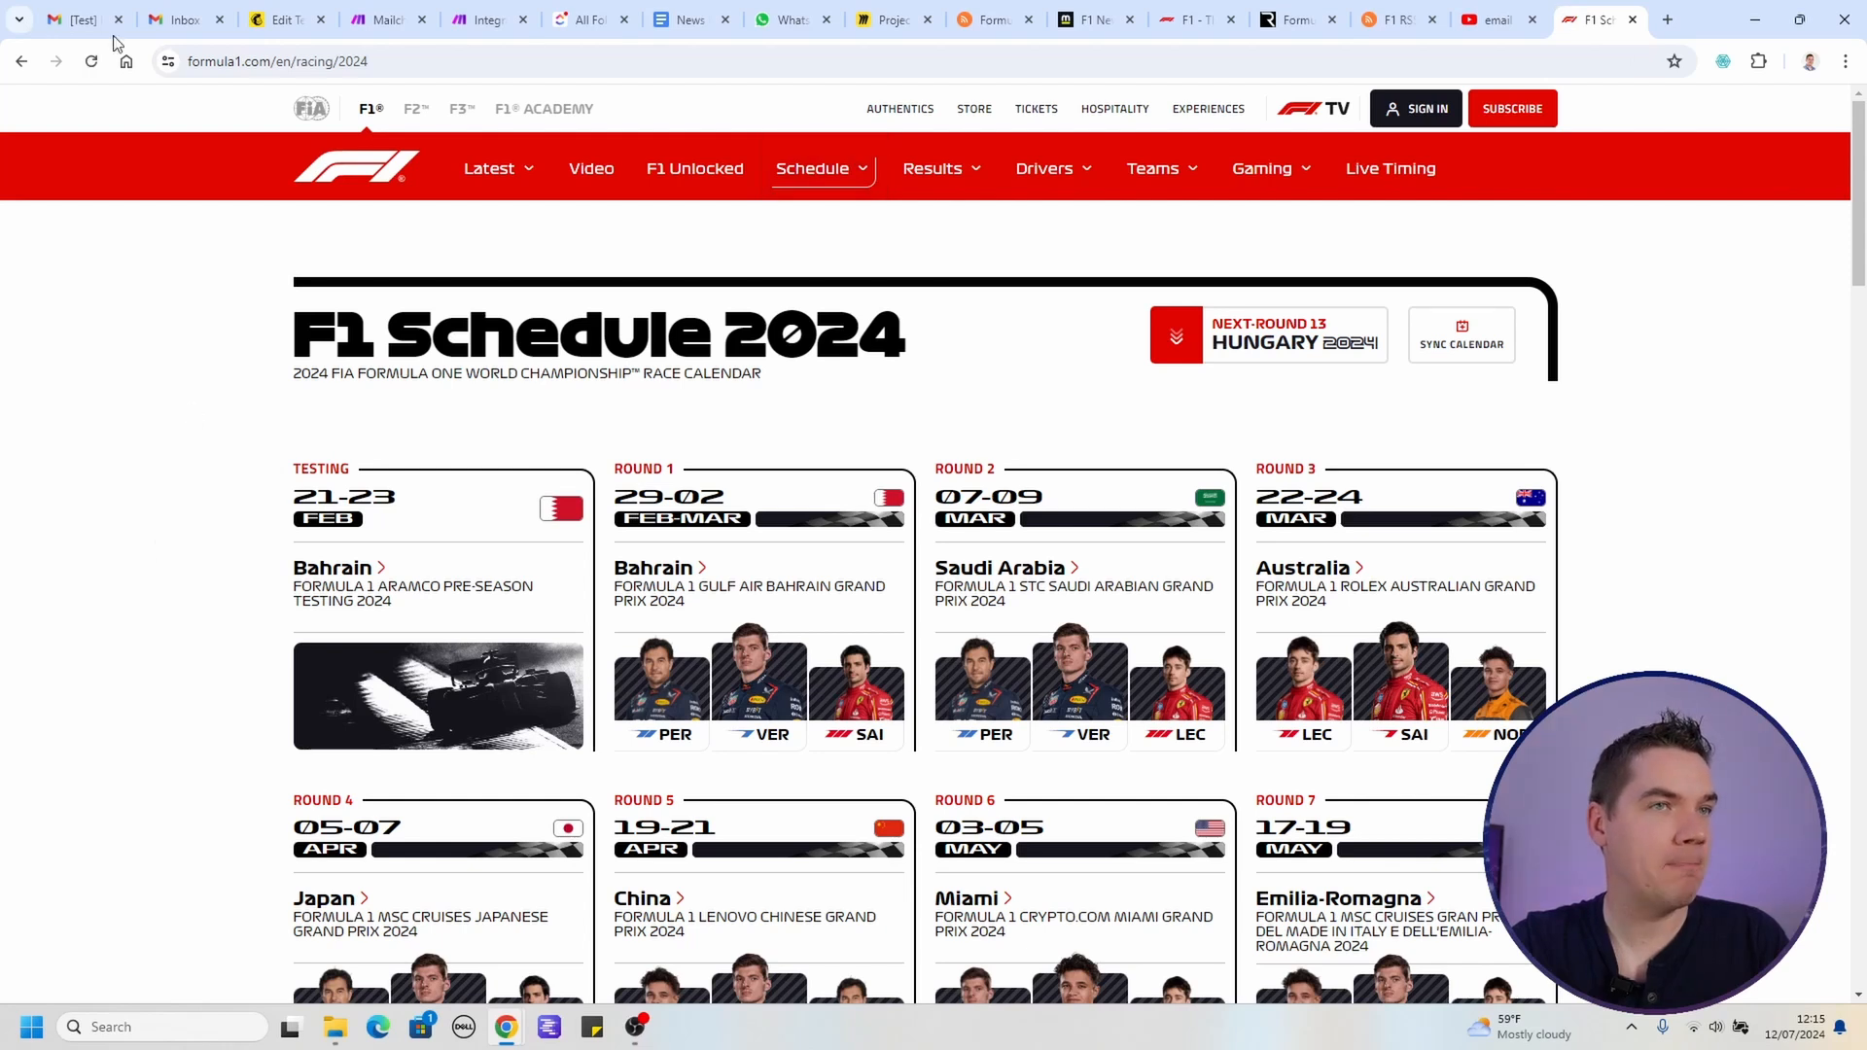
# Step: Return to the formula1.com homepage and copy its web address
pyautogui.click(28, 62)
pyautogui.click(319, 64)
pyautogui.hotkey('ctrl', 'c')
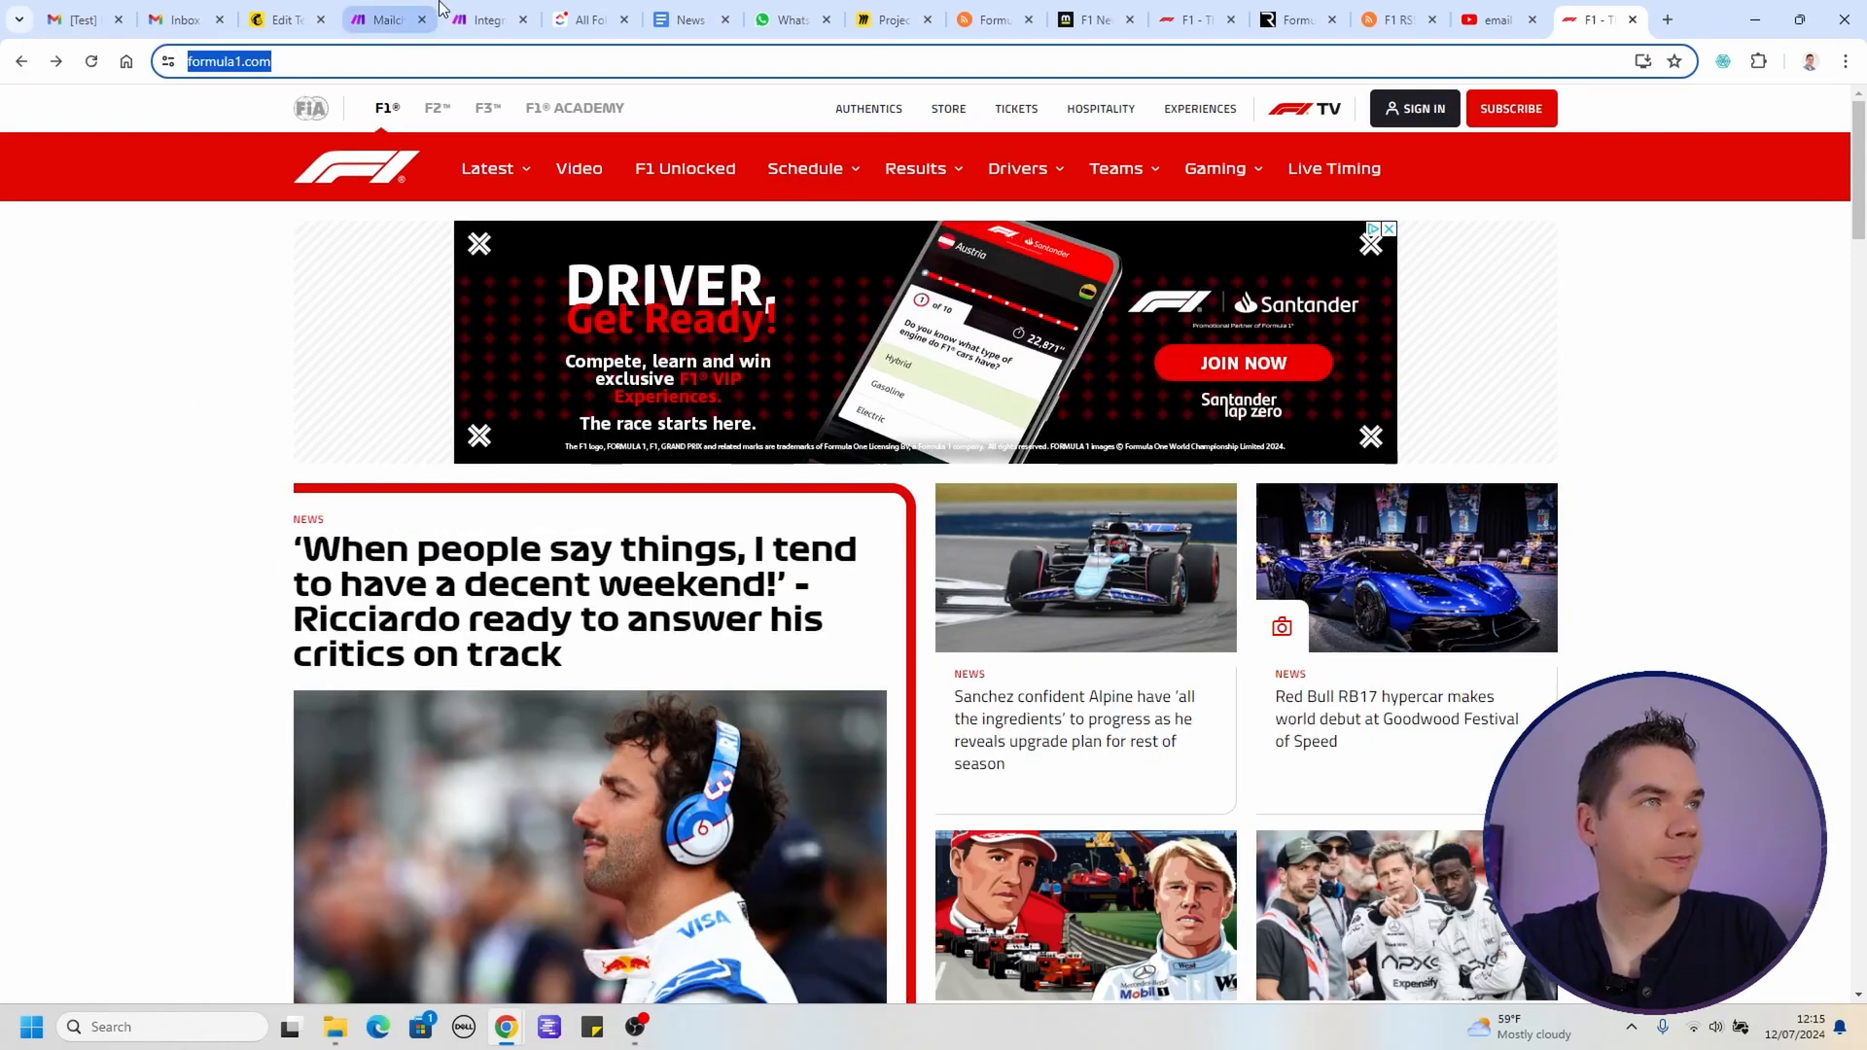
# Step: In the Make scenario, add a Scraptio Scrape Website Texts module after the last JSON module for formula1.com, and place it beneath the existing modules
pyautogui.click(487, 19)
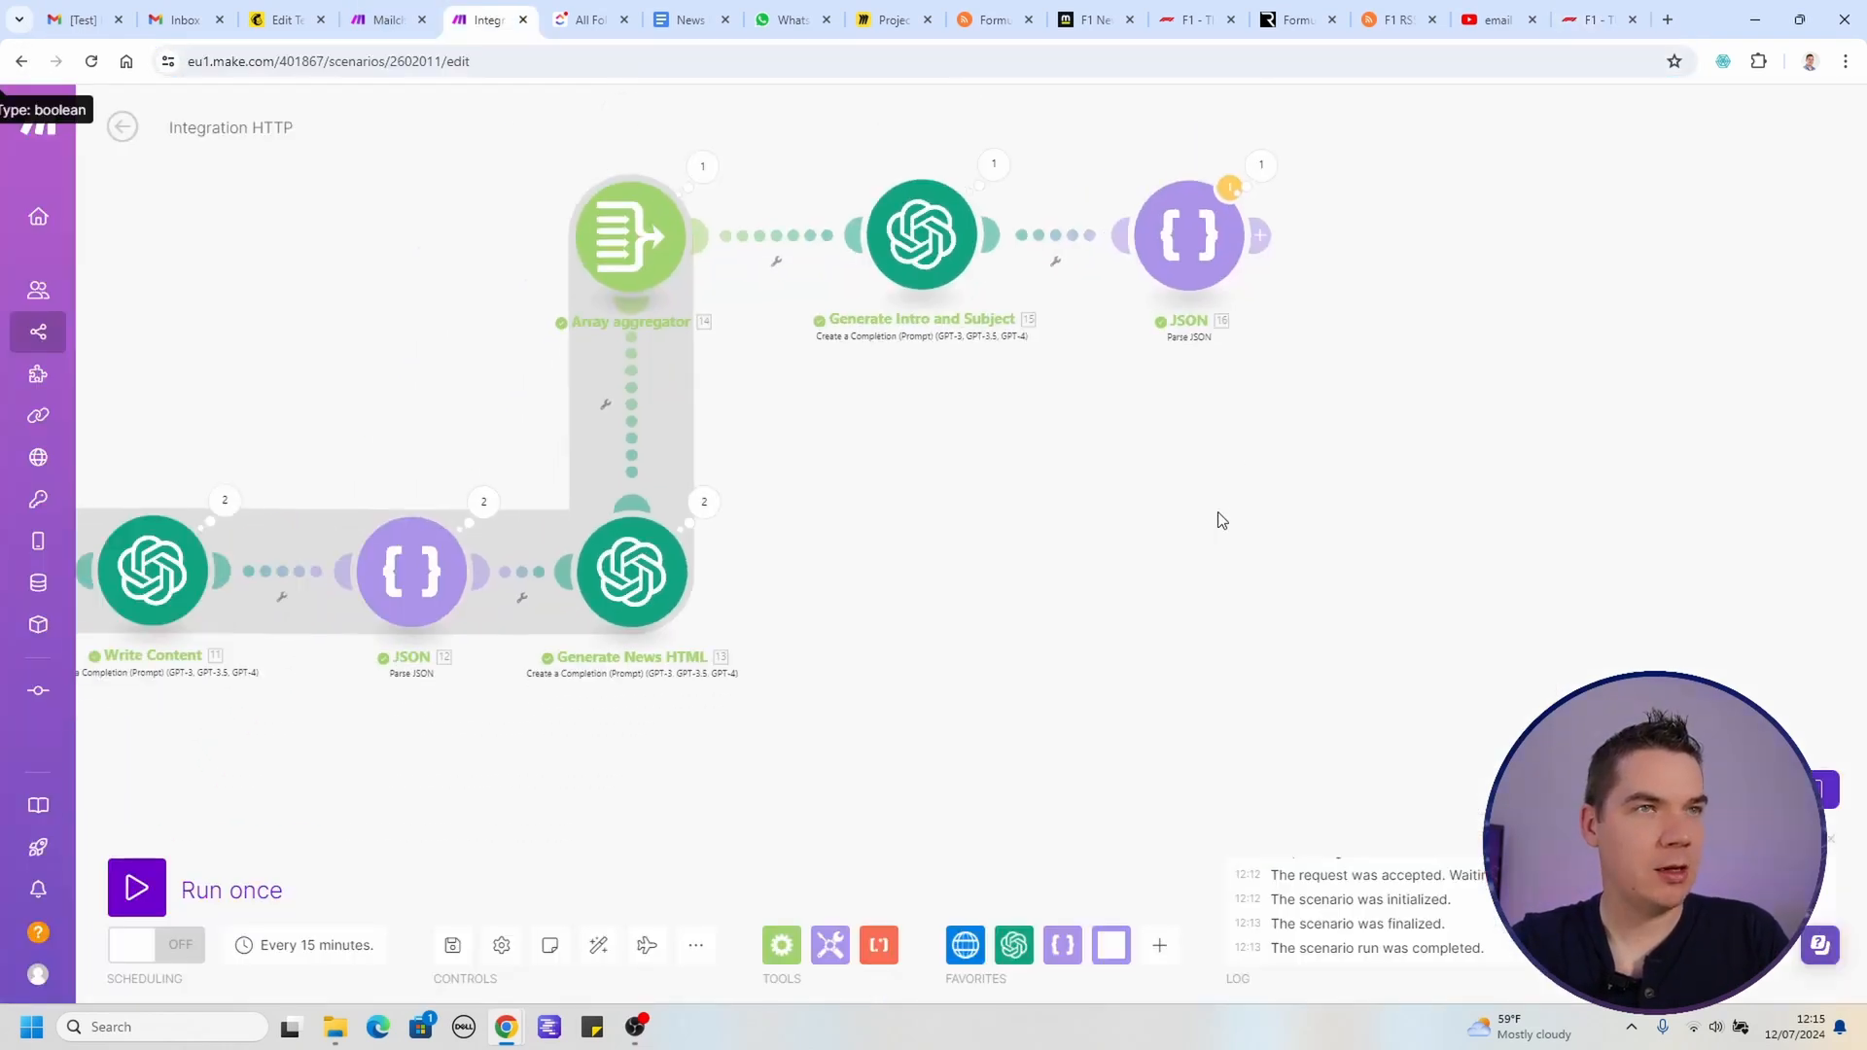
pyautogui.click(1263, 162)
pyautogui.click(1586, 579)
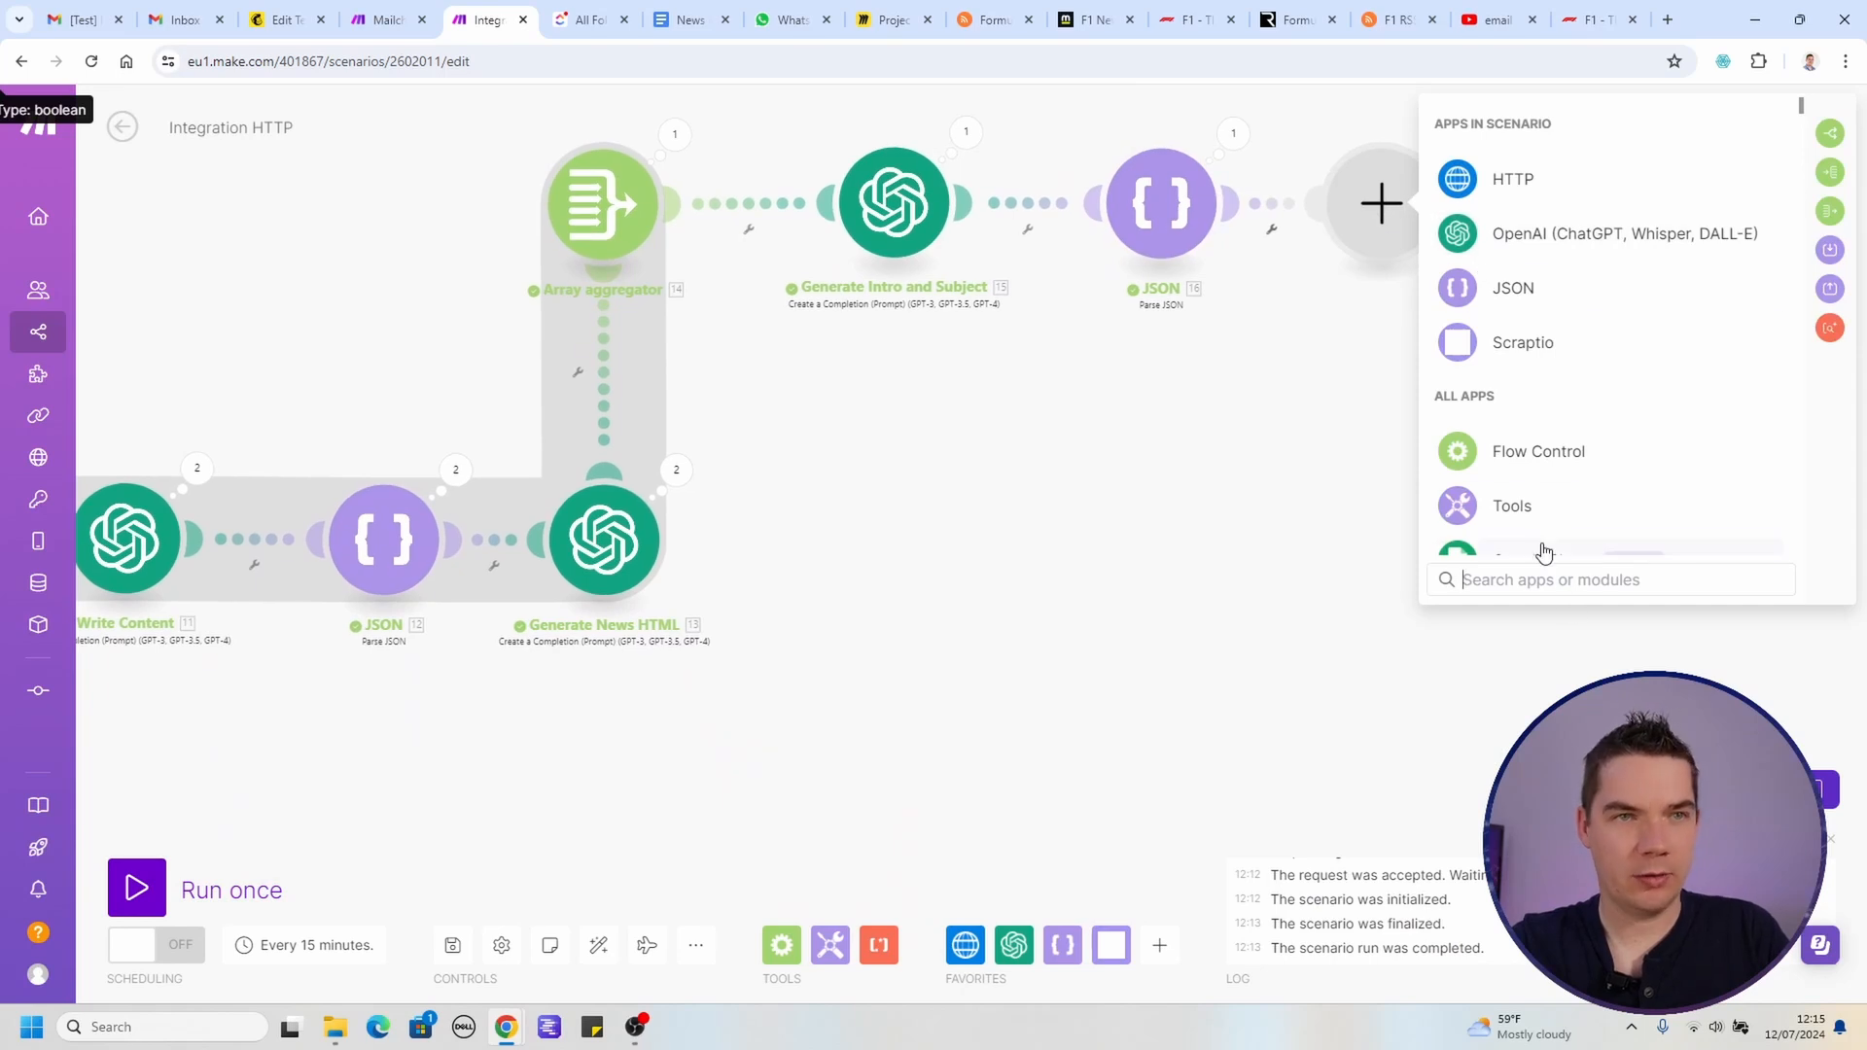
pyautogui.write('scrap')
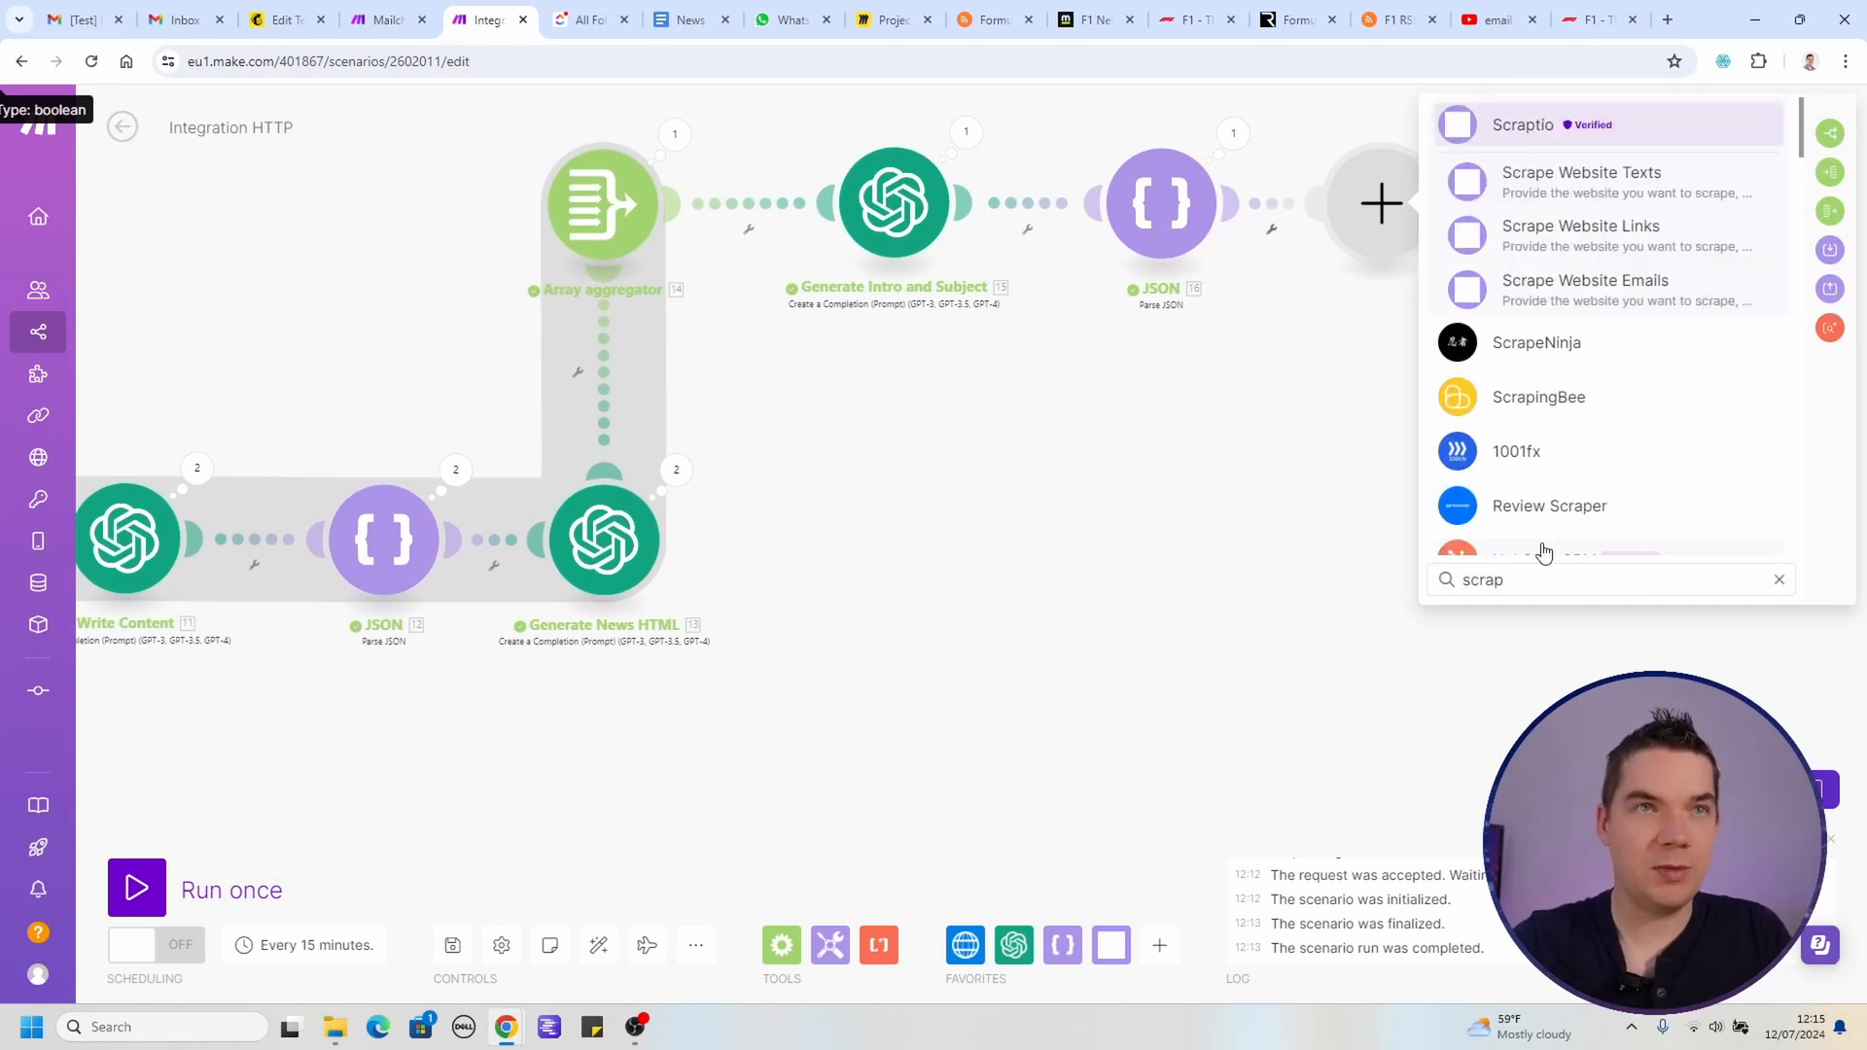
pyautogui.click(1577, 185)
pyautogui.click(1663, 325)
pyautogui.hotkey('ctrl', 'v')
pyautogui.click(1069, 584)
pyautogui.moveTo(1119, 688); pyautogui.dragTo(880, 686)
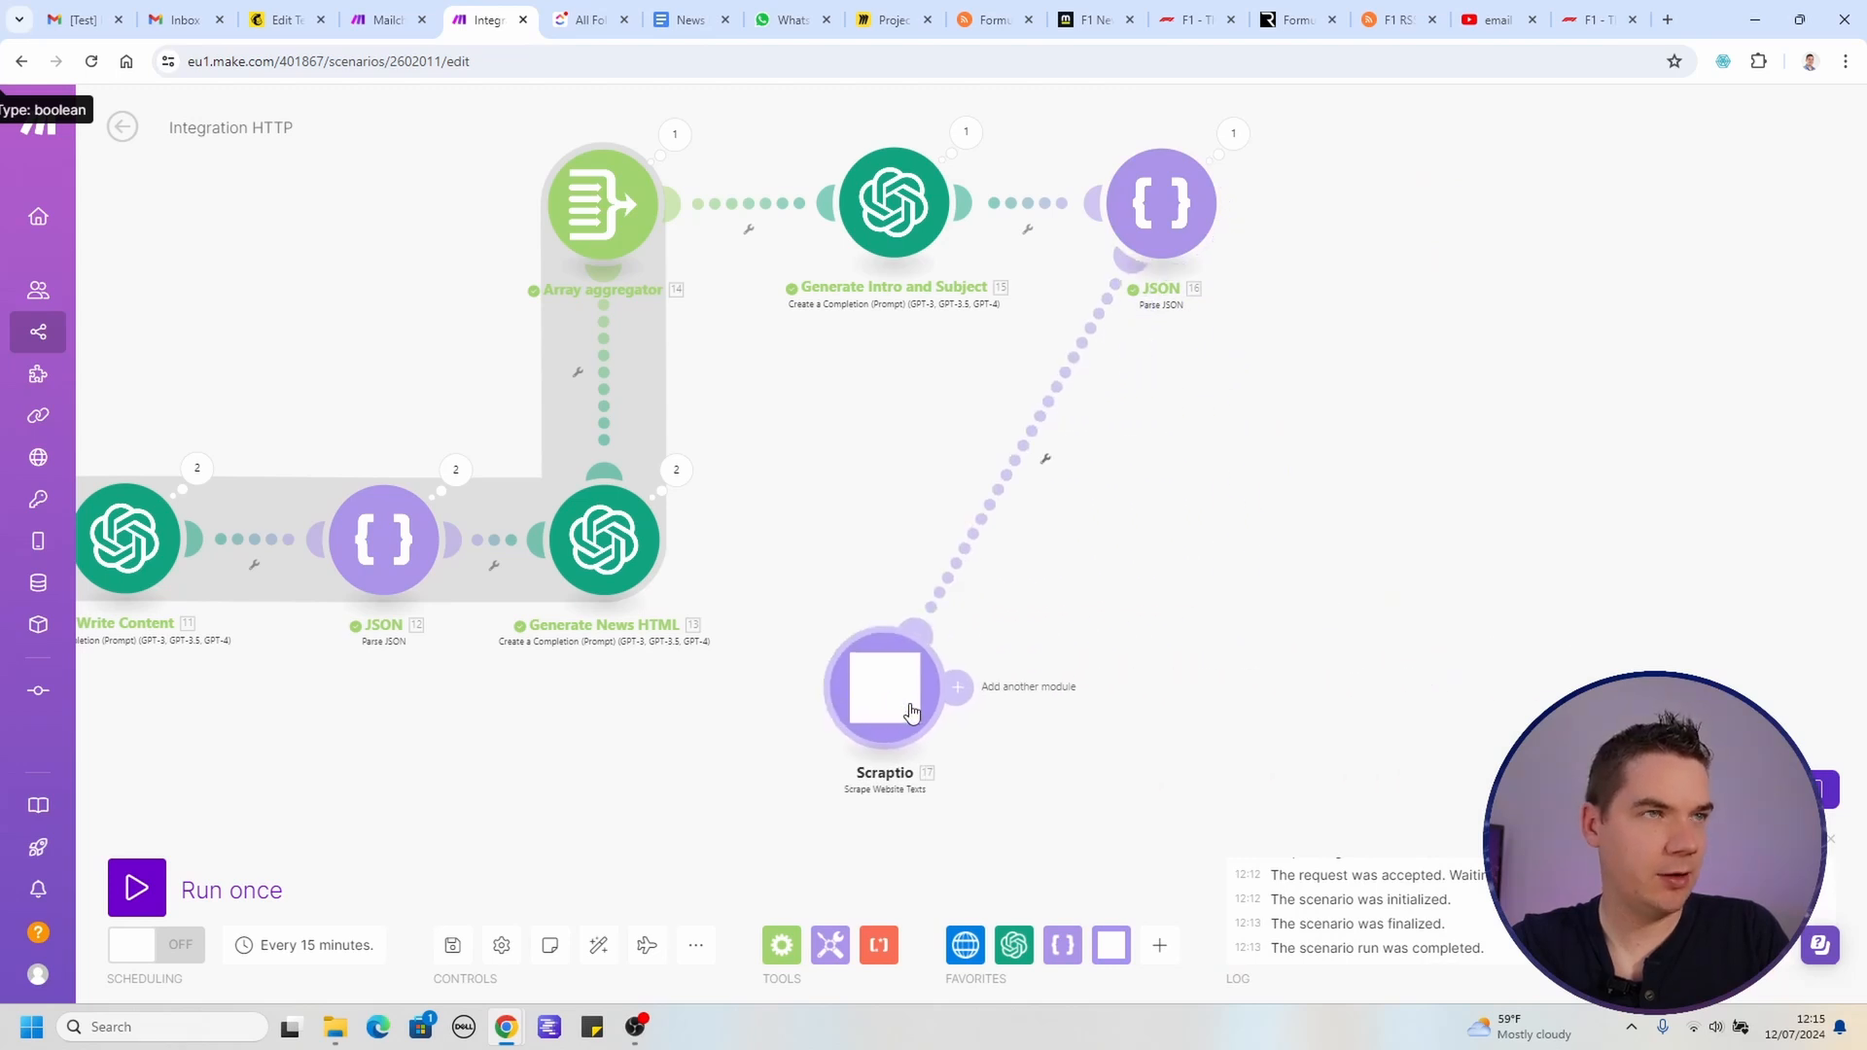
# Step: Add an OpenAI chat completion module after the new Scraptio module, using gpt-4o and a System message with the prepared next race extraction prompt
pyautogui.scroll(-2, 1227, 491)
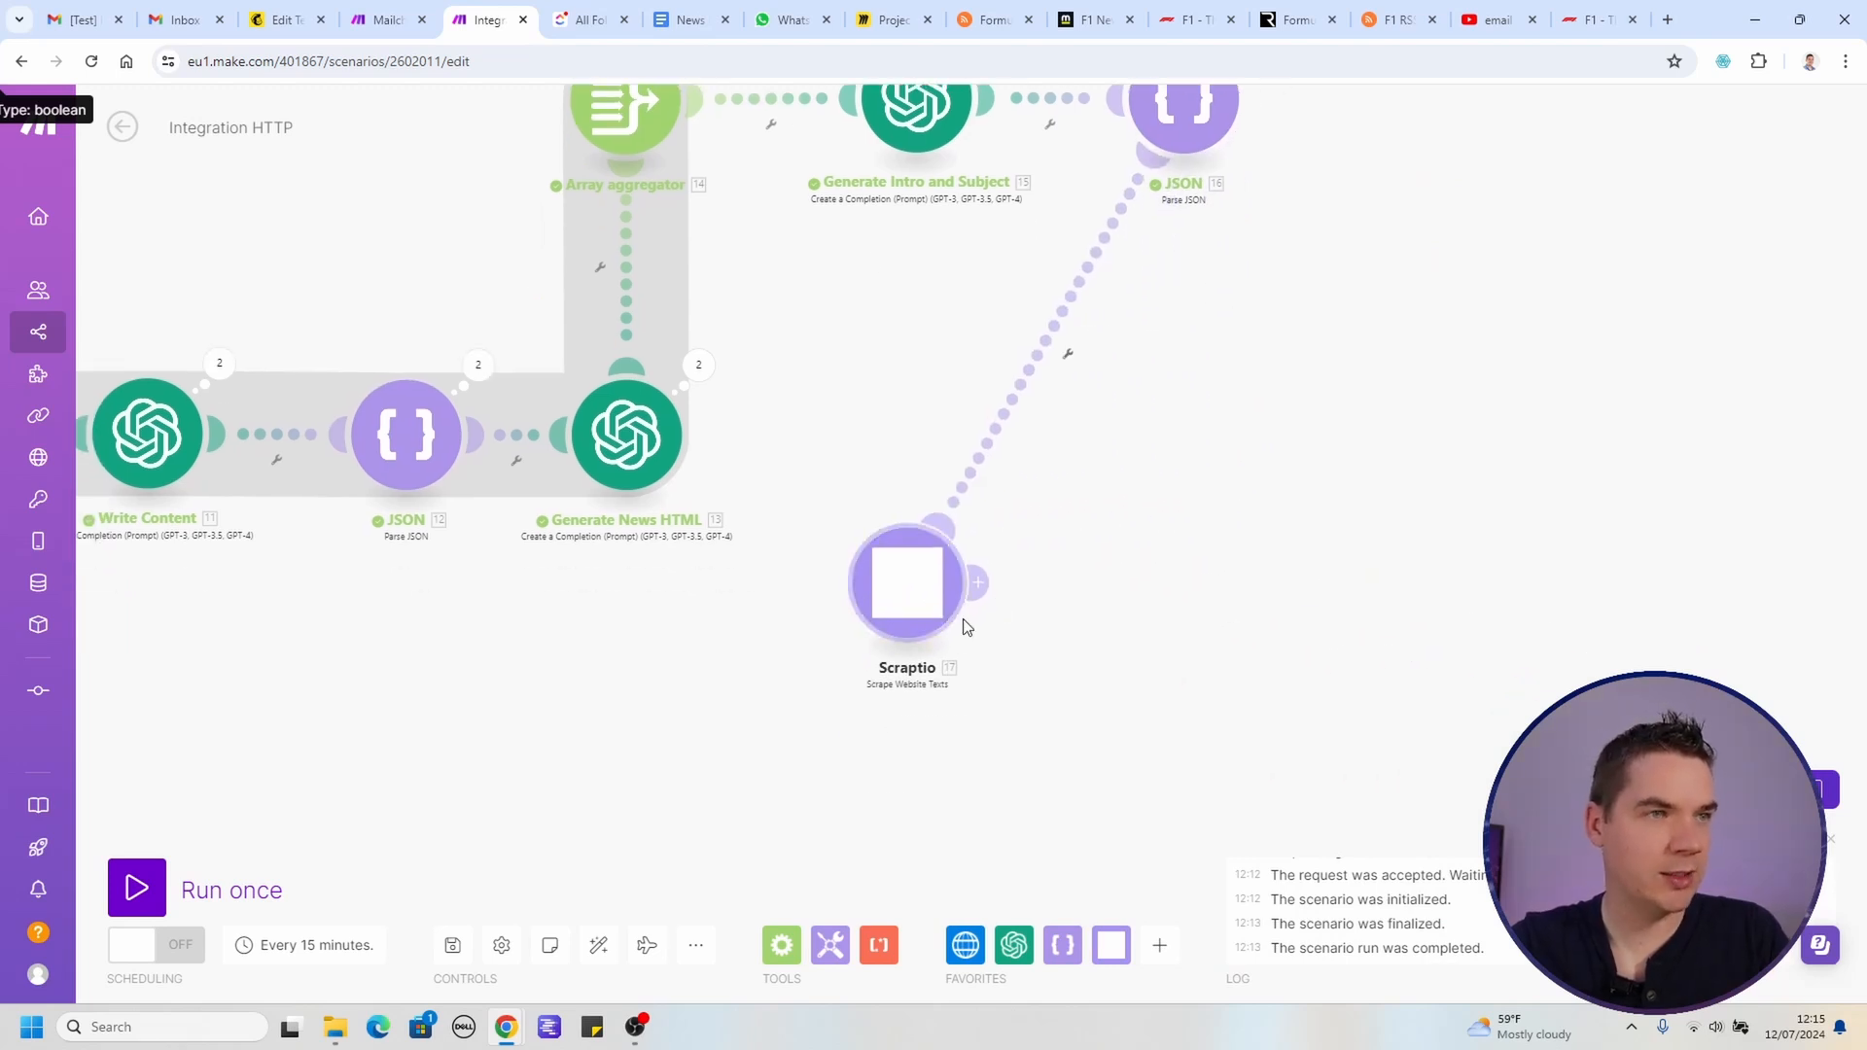
pyautogui.click(980, 584)
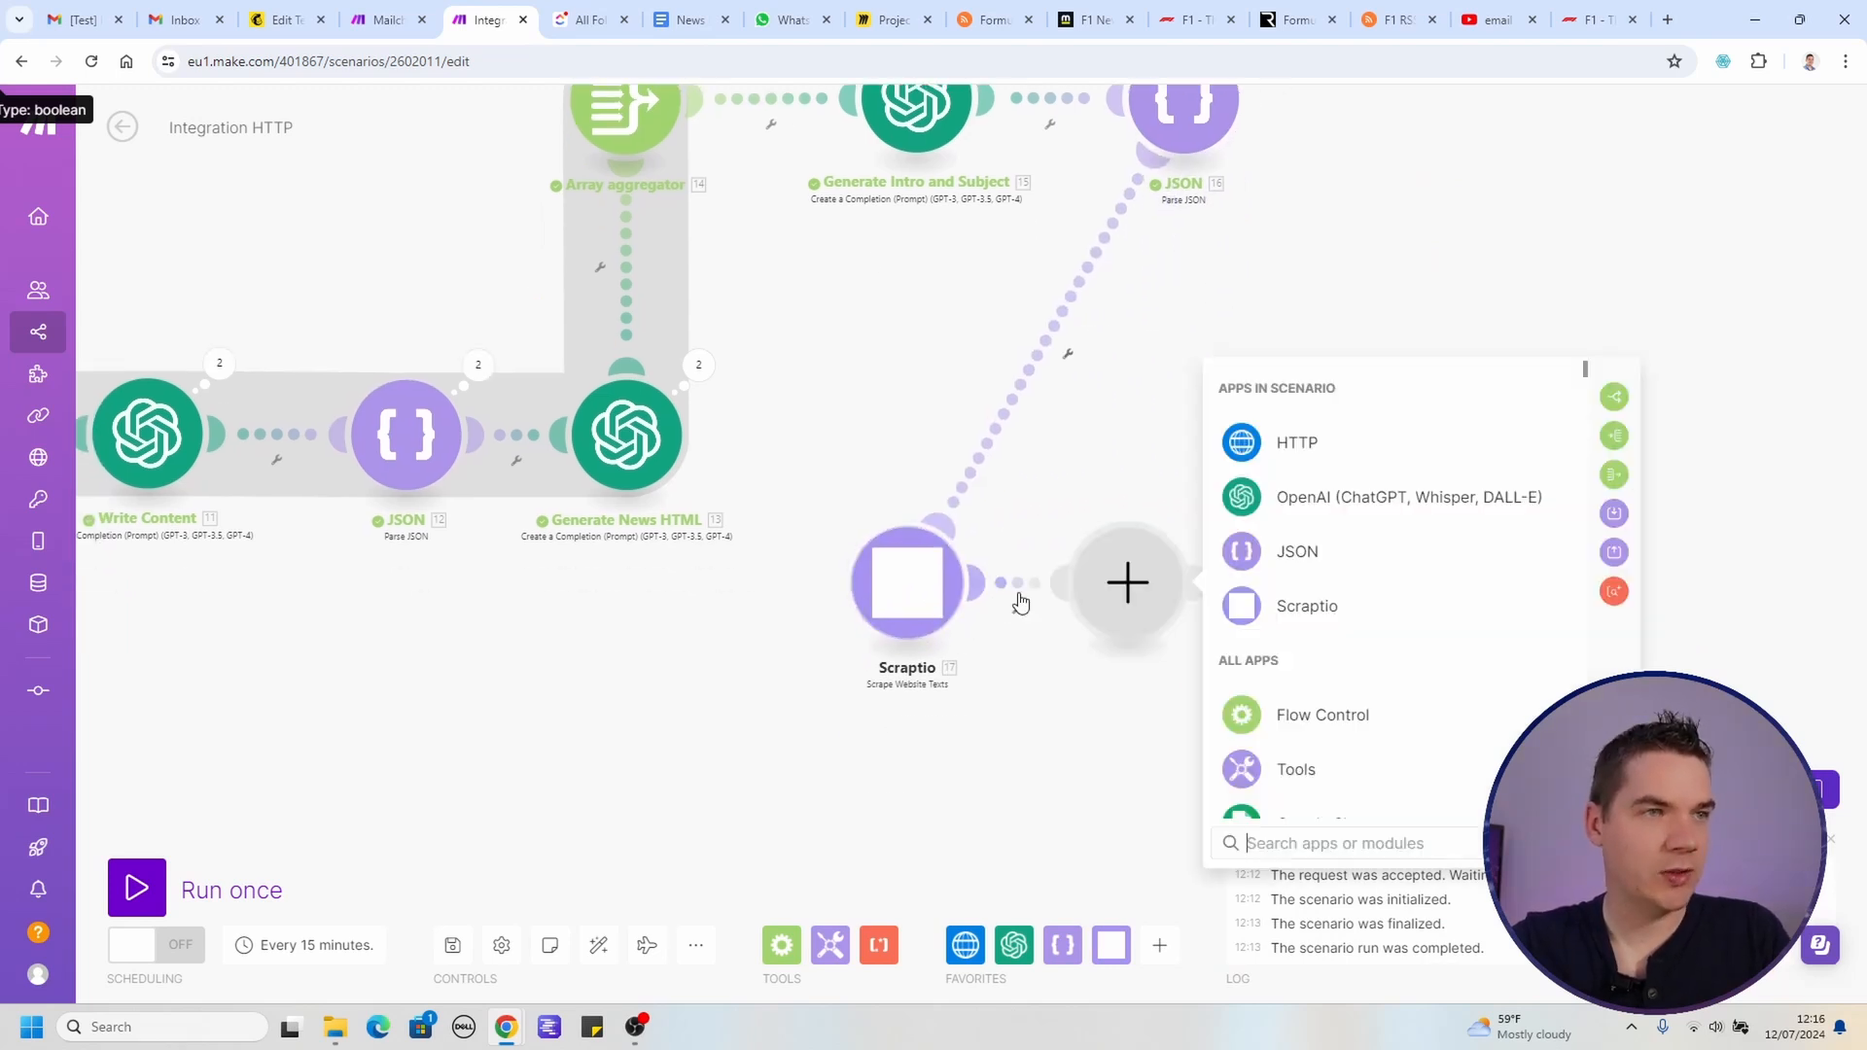
pyautogui.click(1368, 501)
pyautogui.click(1397, 671)
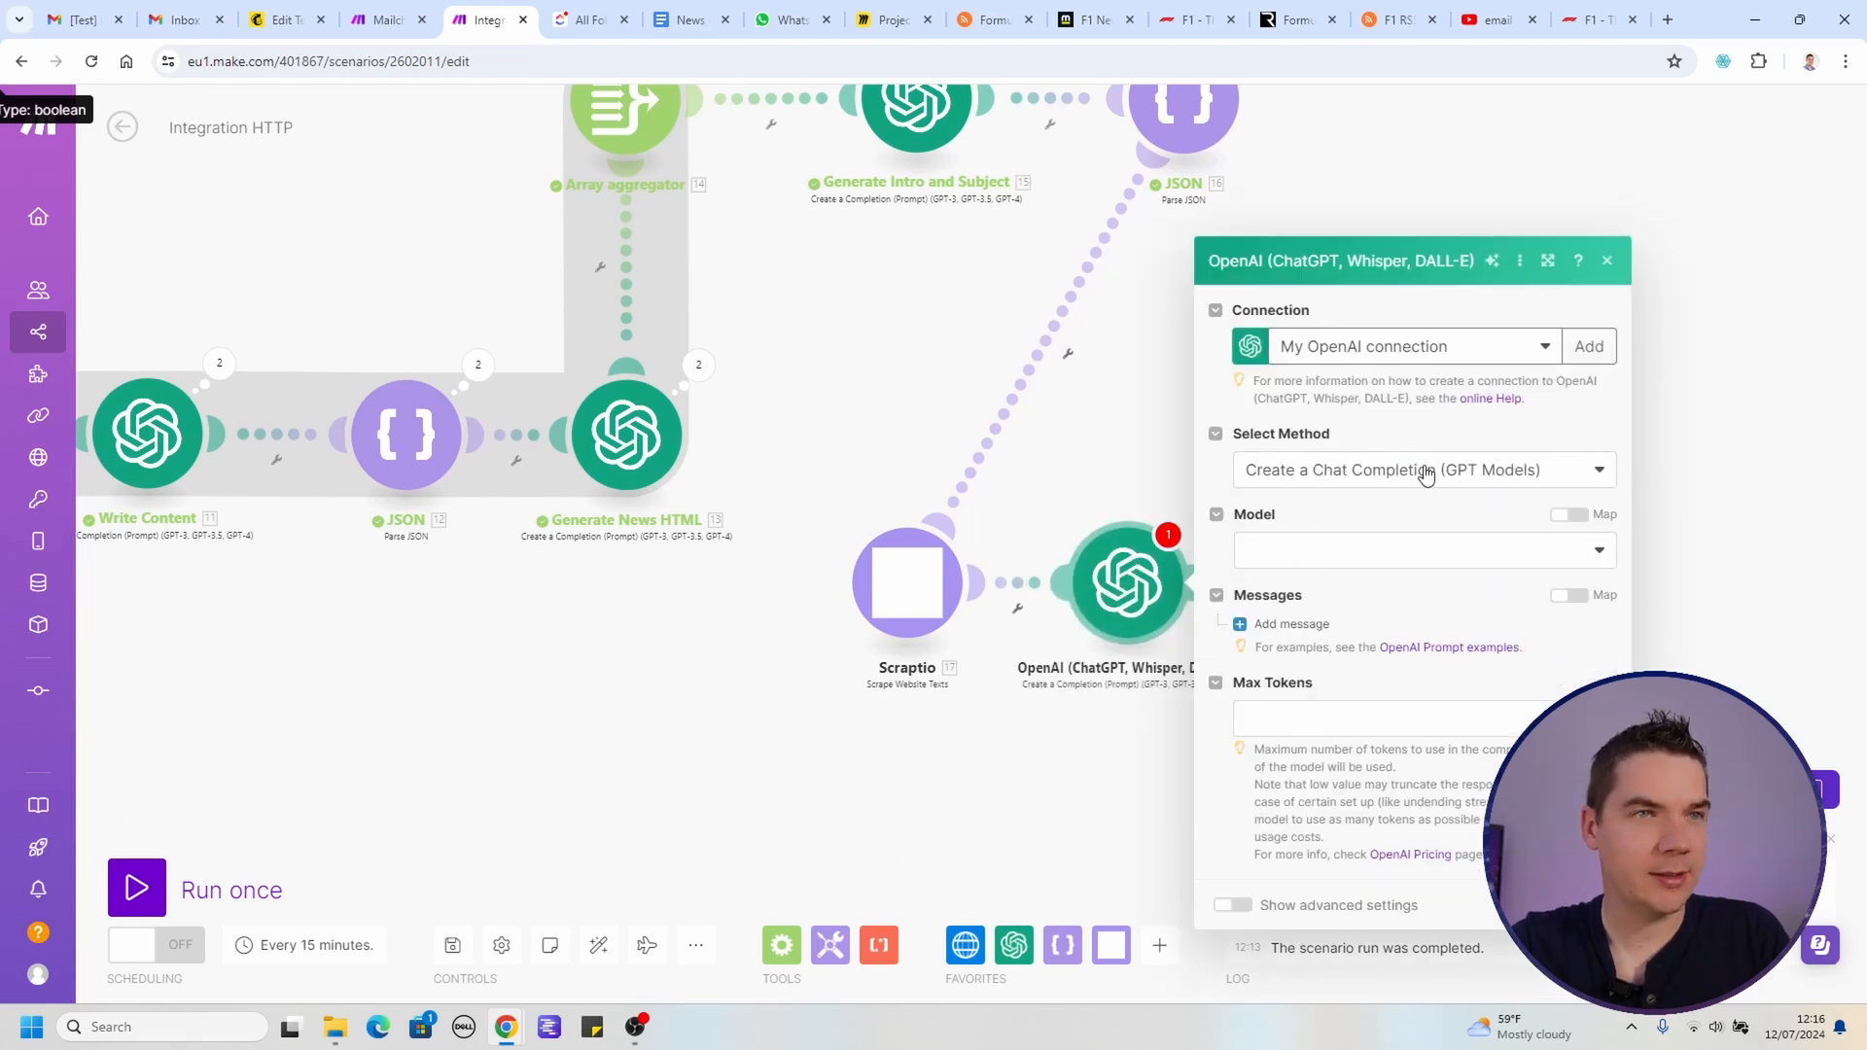
pyautogui.click(1412, 551)
pyautogui.click(1333, 582)
pyautogui.hotkey('ctrl', 'v')
# Step: Review the System prompt's homepage extraction task, its current date variable and the required HTML output format
pyautogui.scroll(5, 1445, 838)
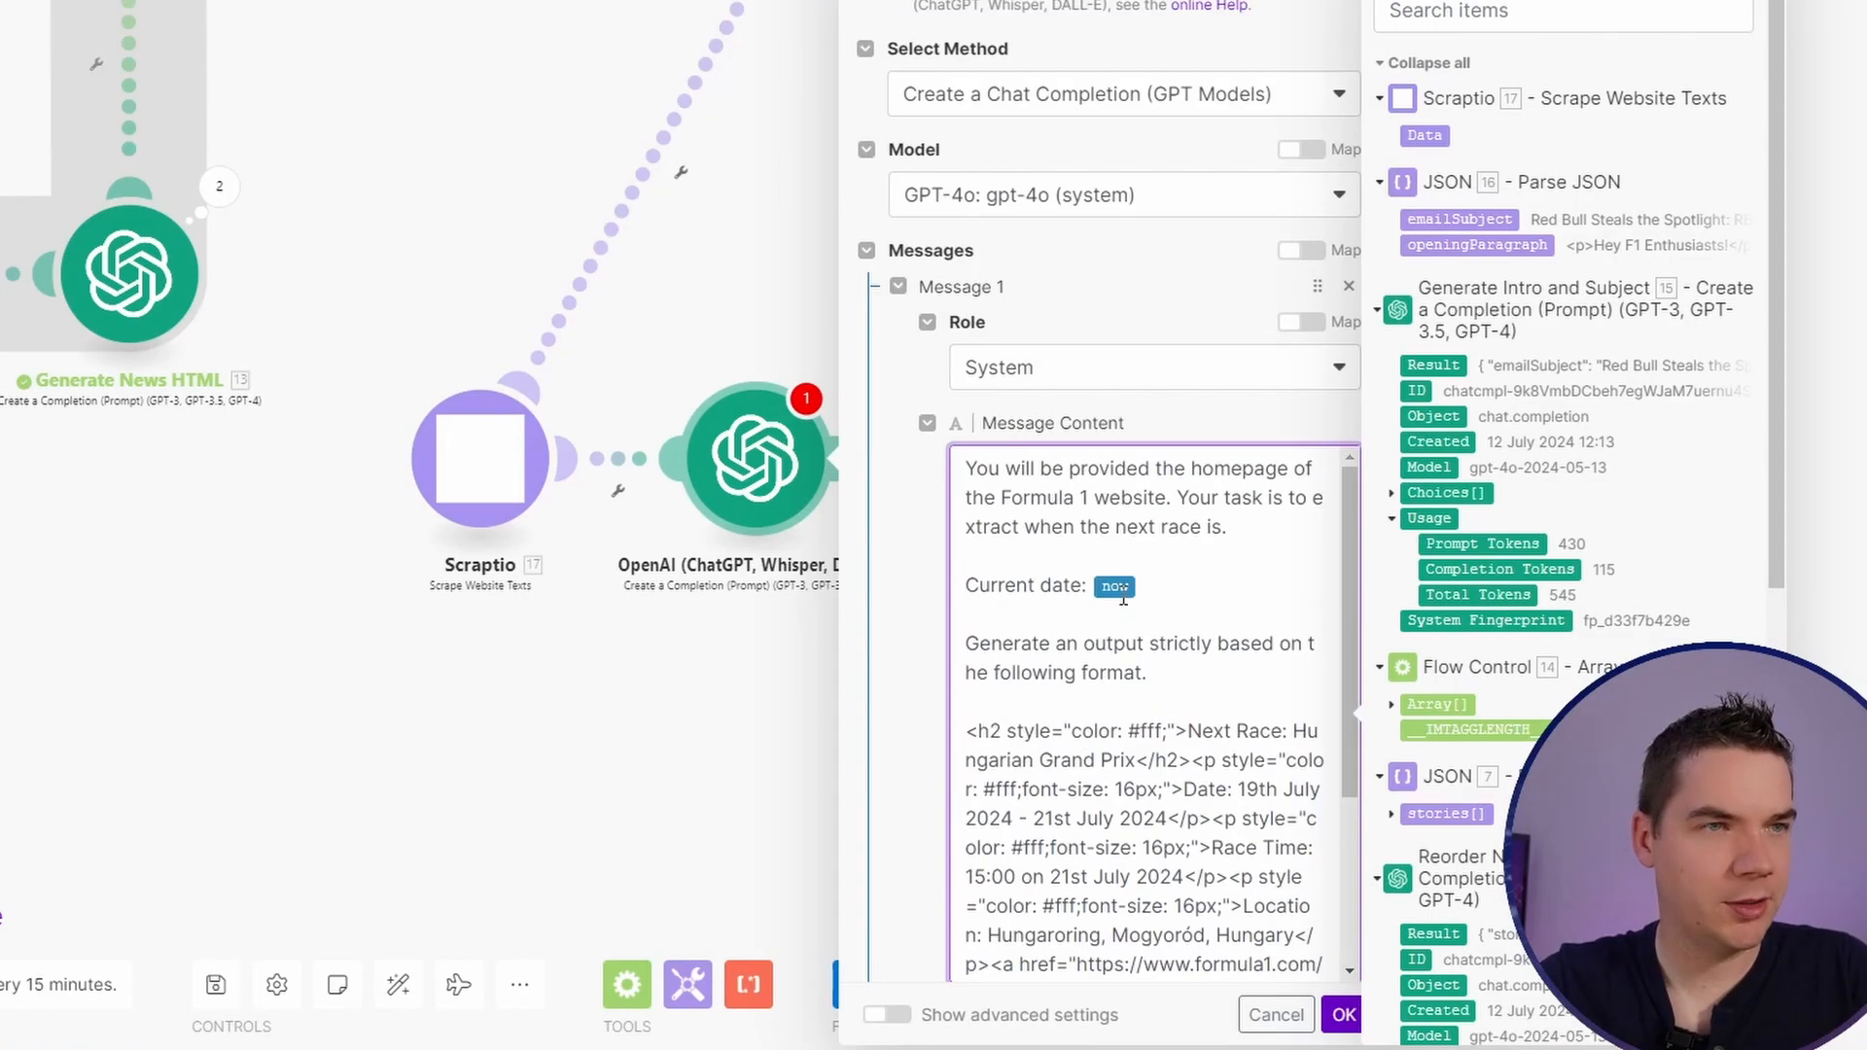
pyautogui.moveTo(1313, 686); pyautogui.dragTo(1414, 689)
pyautogui.moveTo(1114, 590); pyautogui.dragTo(1142, 624)
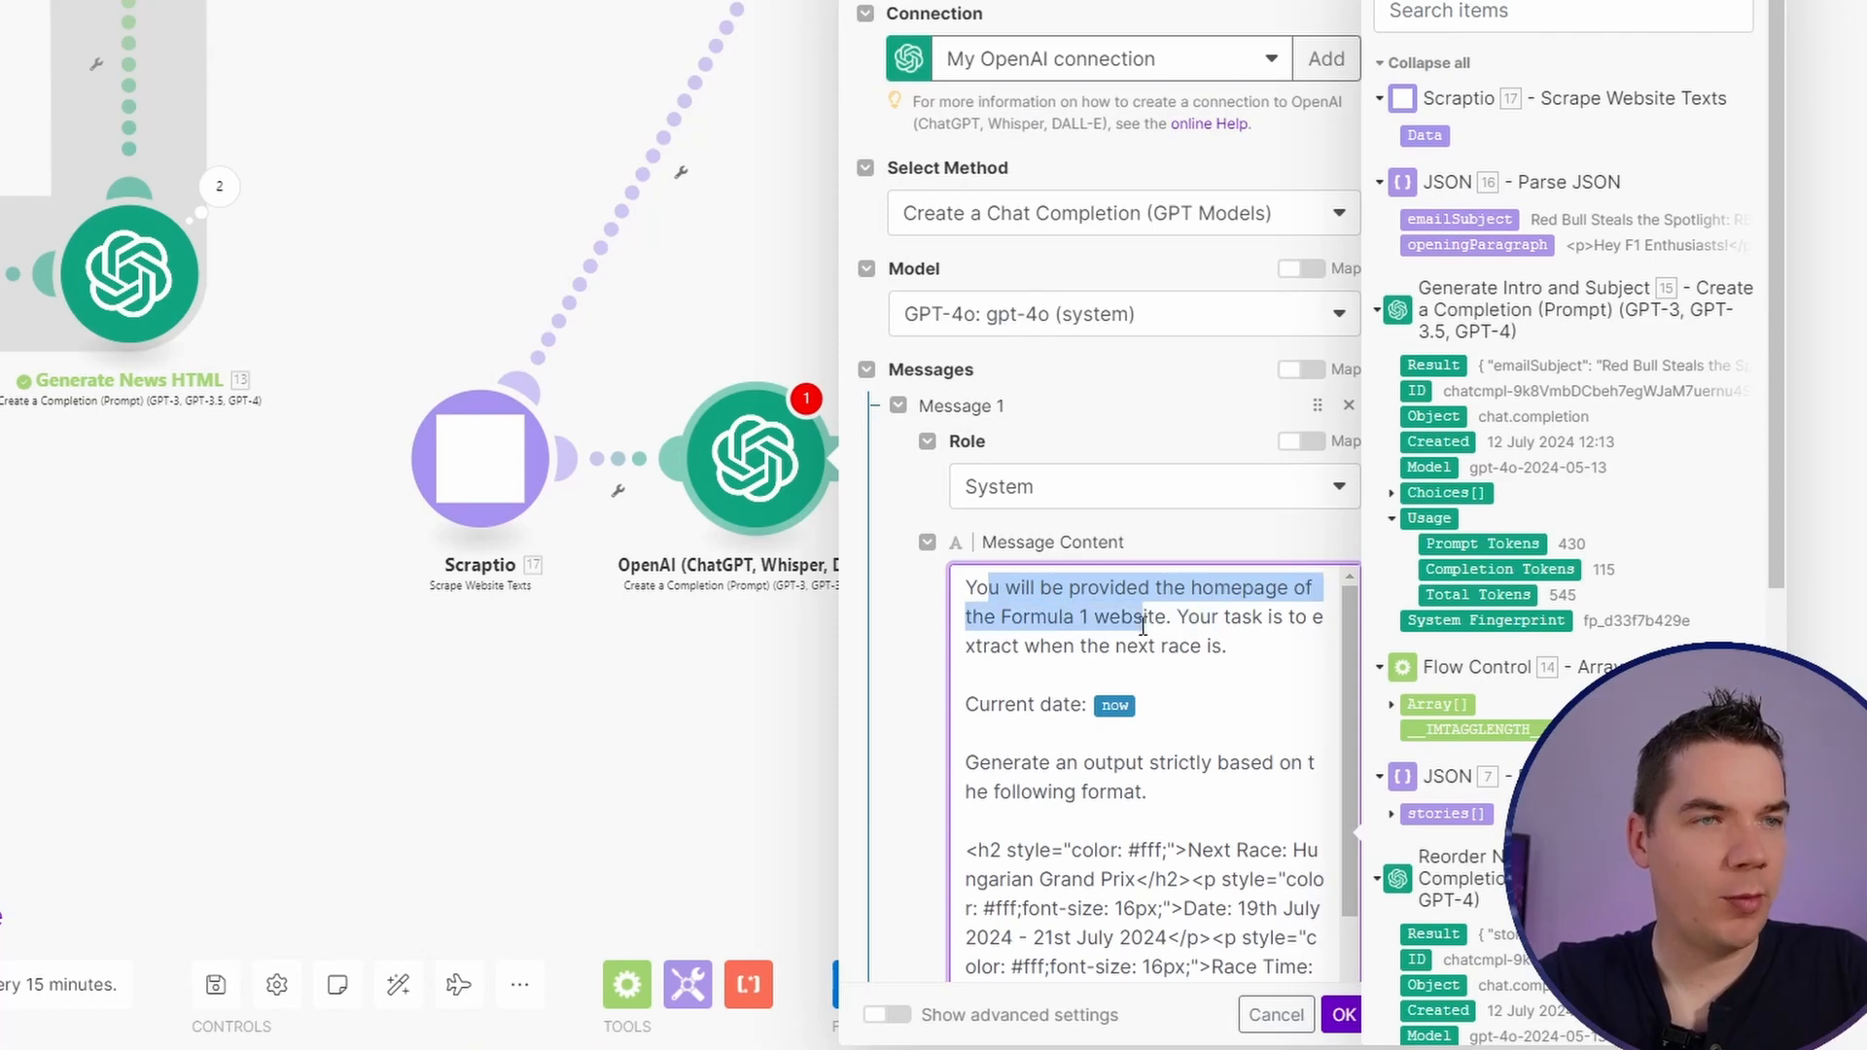
pyautogui.click(1243, 617)
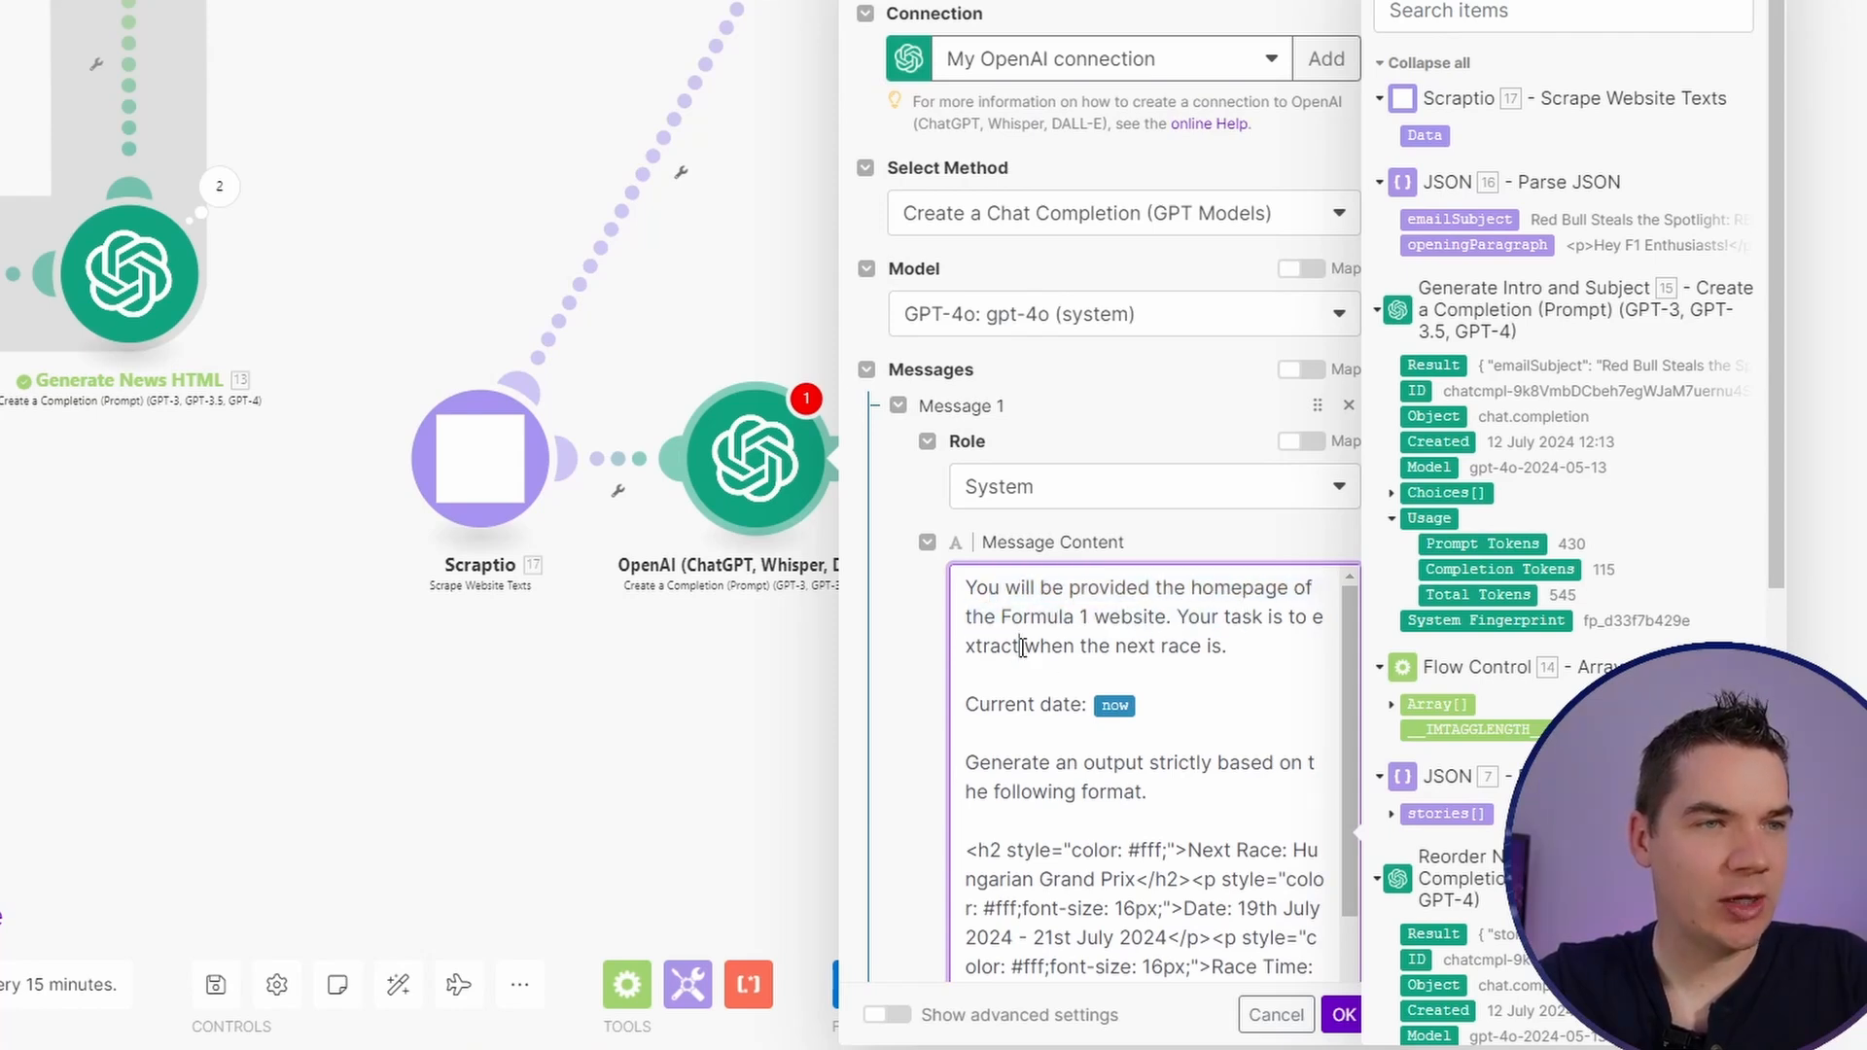
pyautogui.moveTo(1022, 646); pyautogui.dragTo(1220, 646)
pyautogui.click(1211, 646)
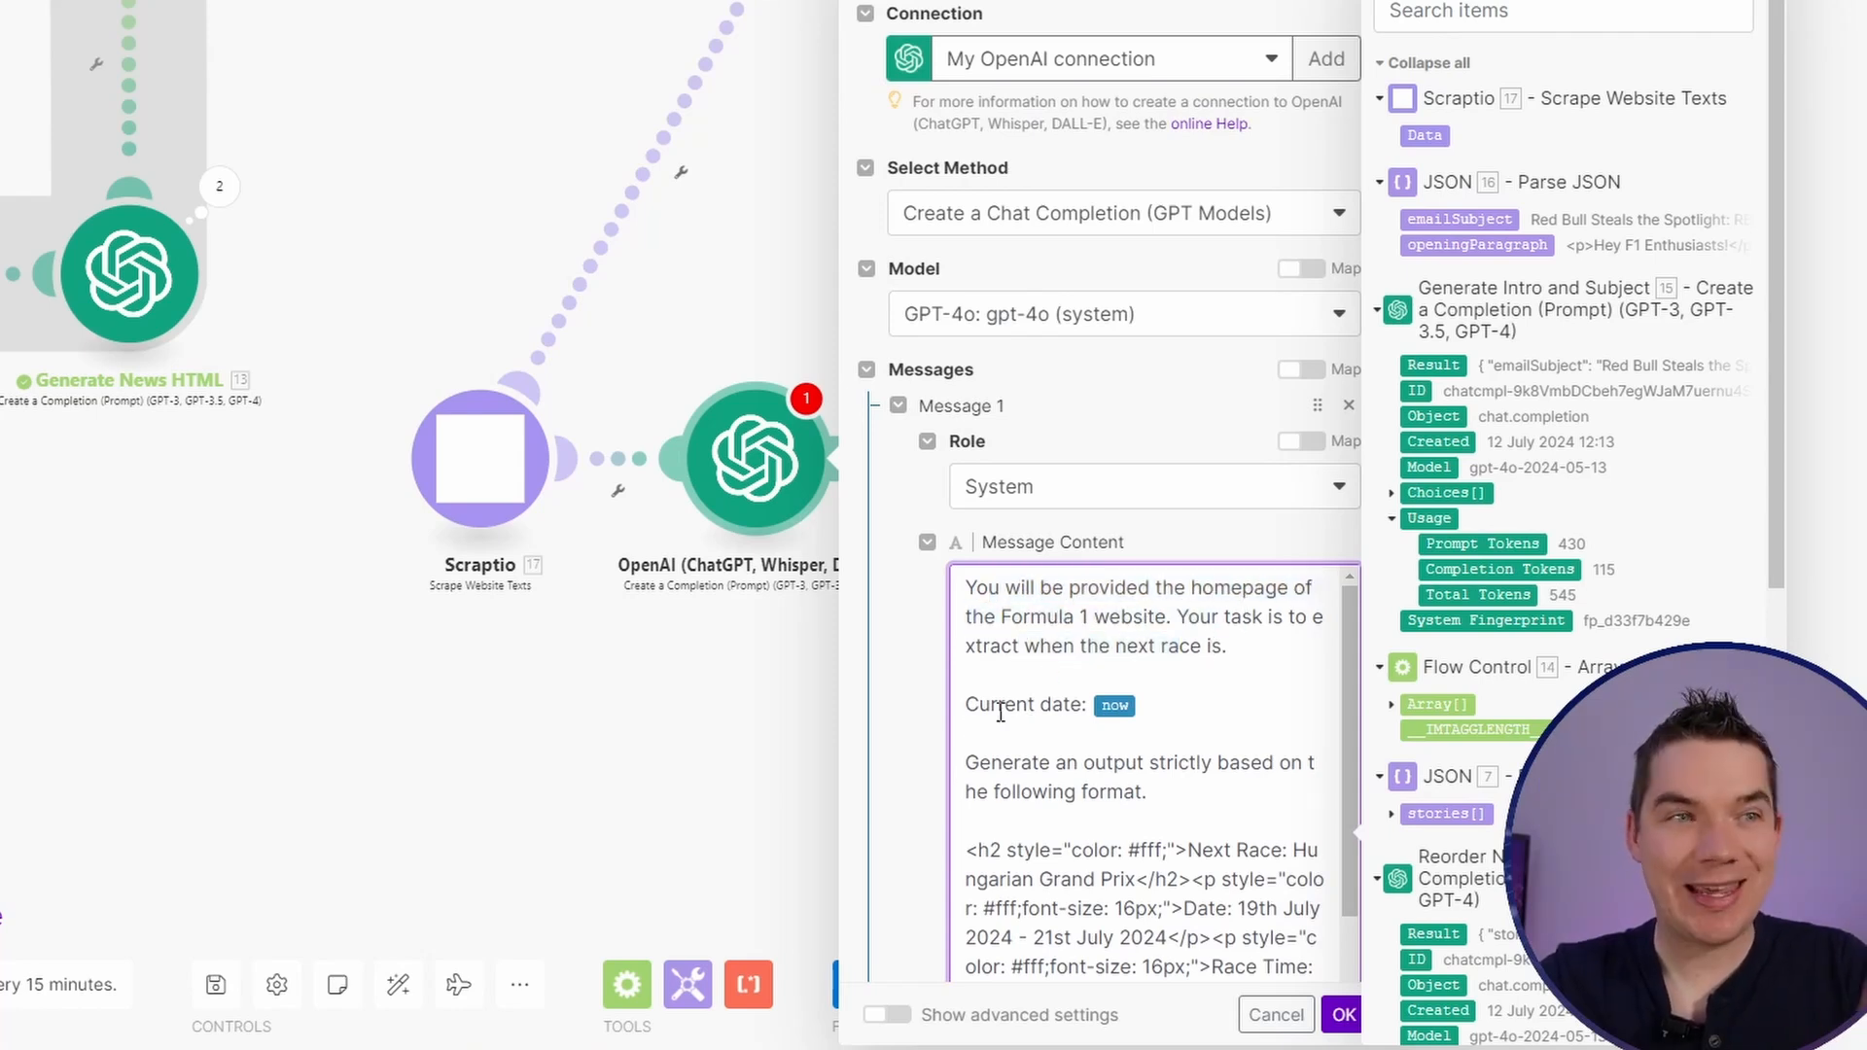
pyautogui.moveTo(973, 704); pyautogui.dragTo(1087, 704)
pyautogui.click(1033, 704)
pyautogui.click(1164, 694)
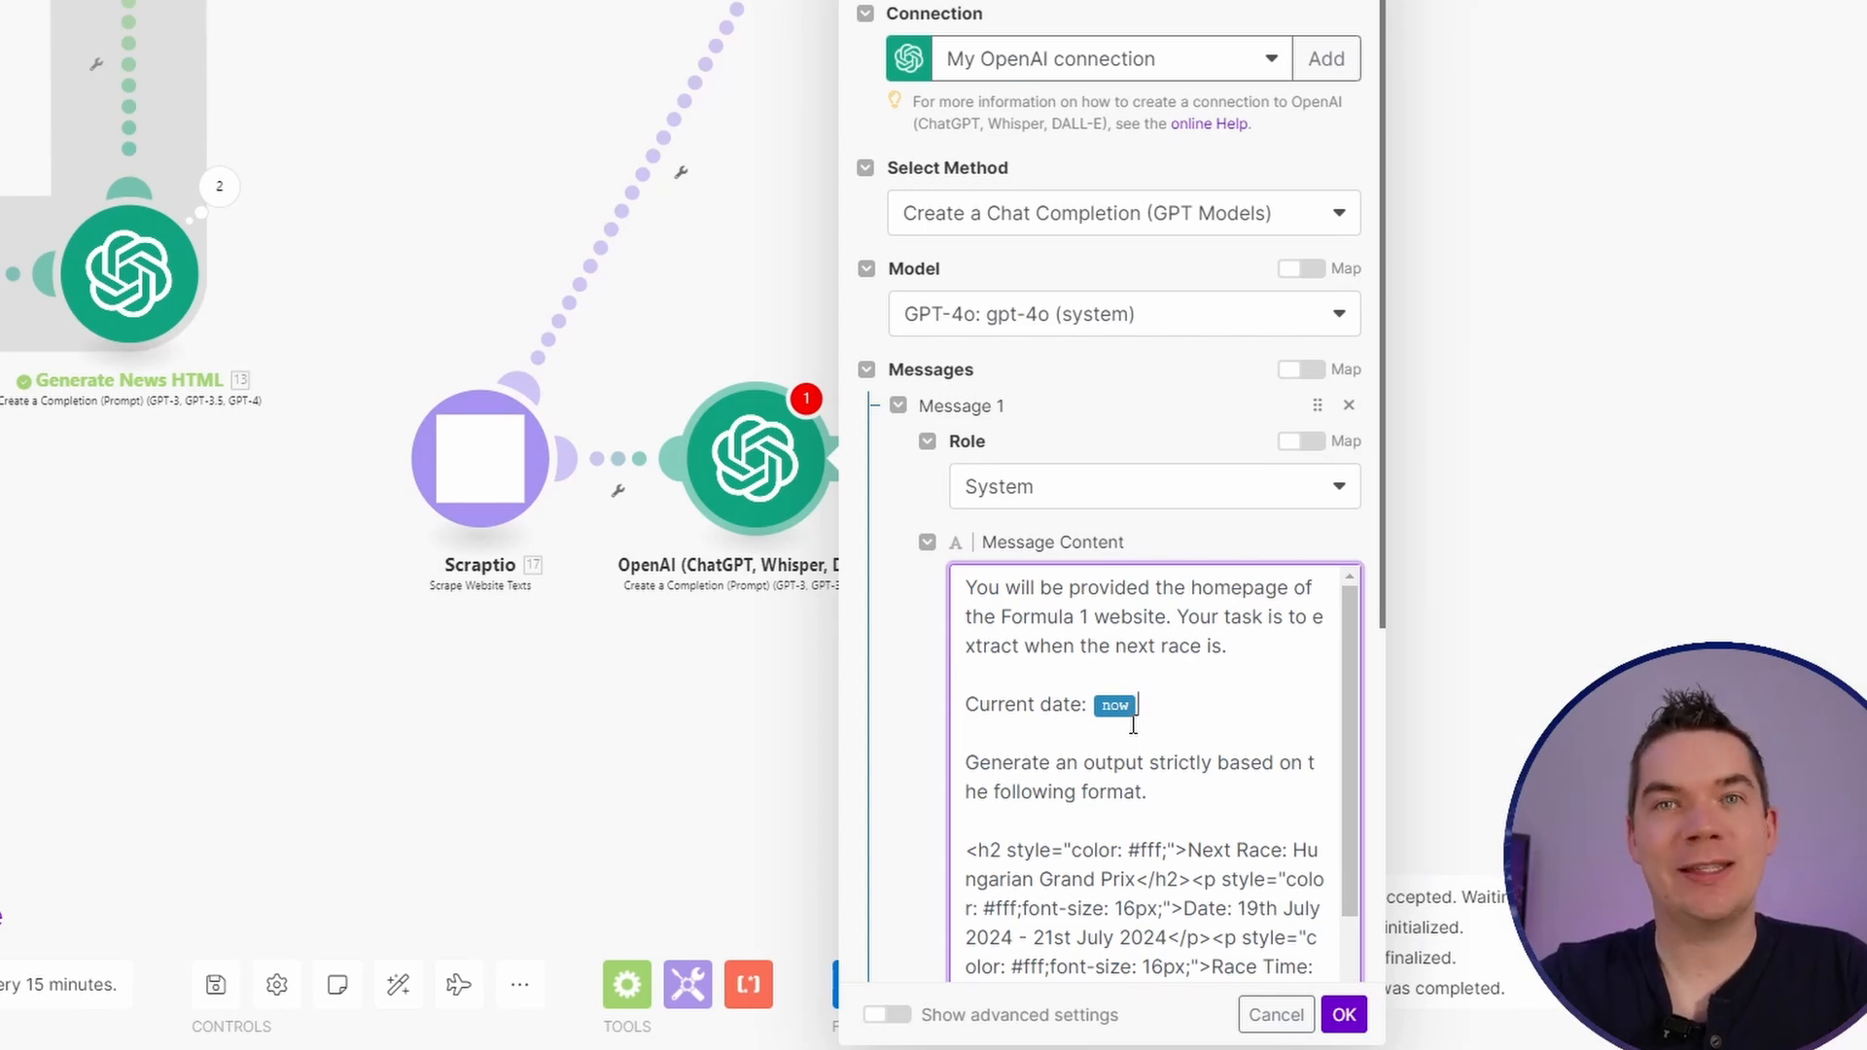
# Step: Compare the next race HTML block in the Mailchimp template code with the example output format in the OpenAI module's System prompt
pyautogui.scroll(-3, 1133, 725)
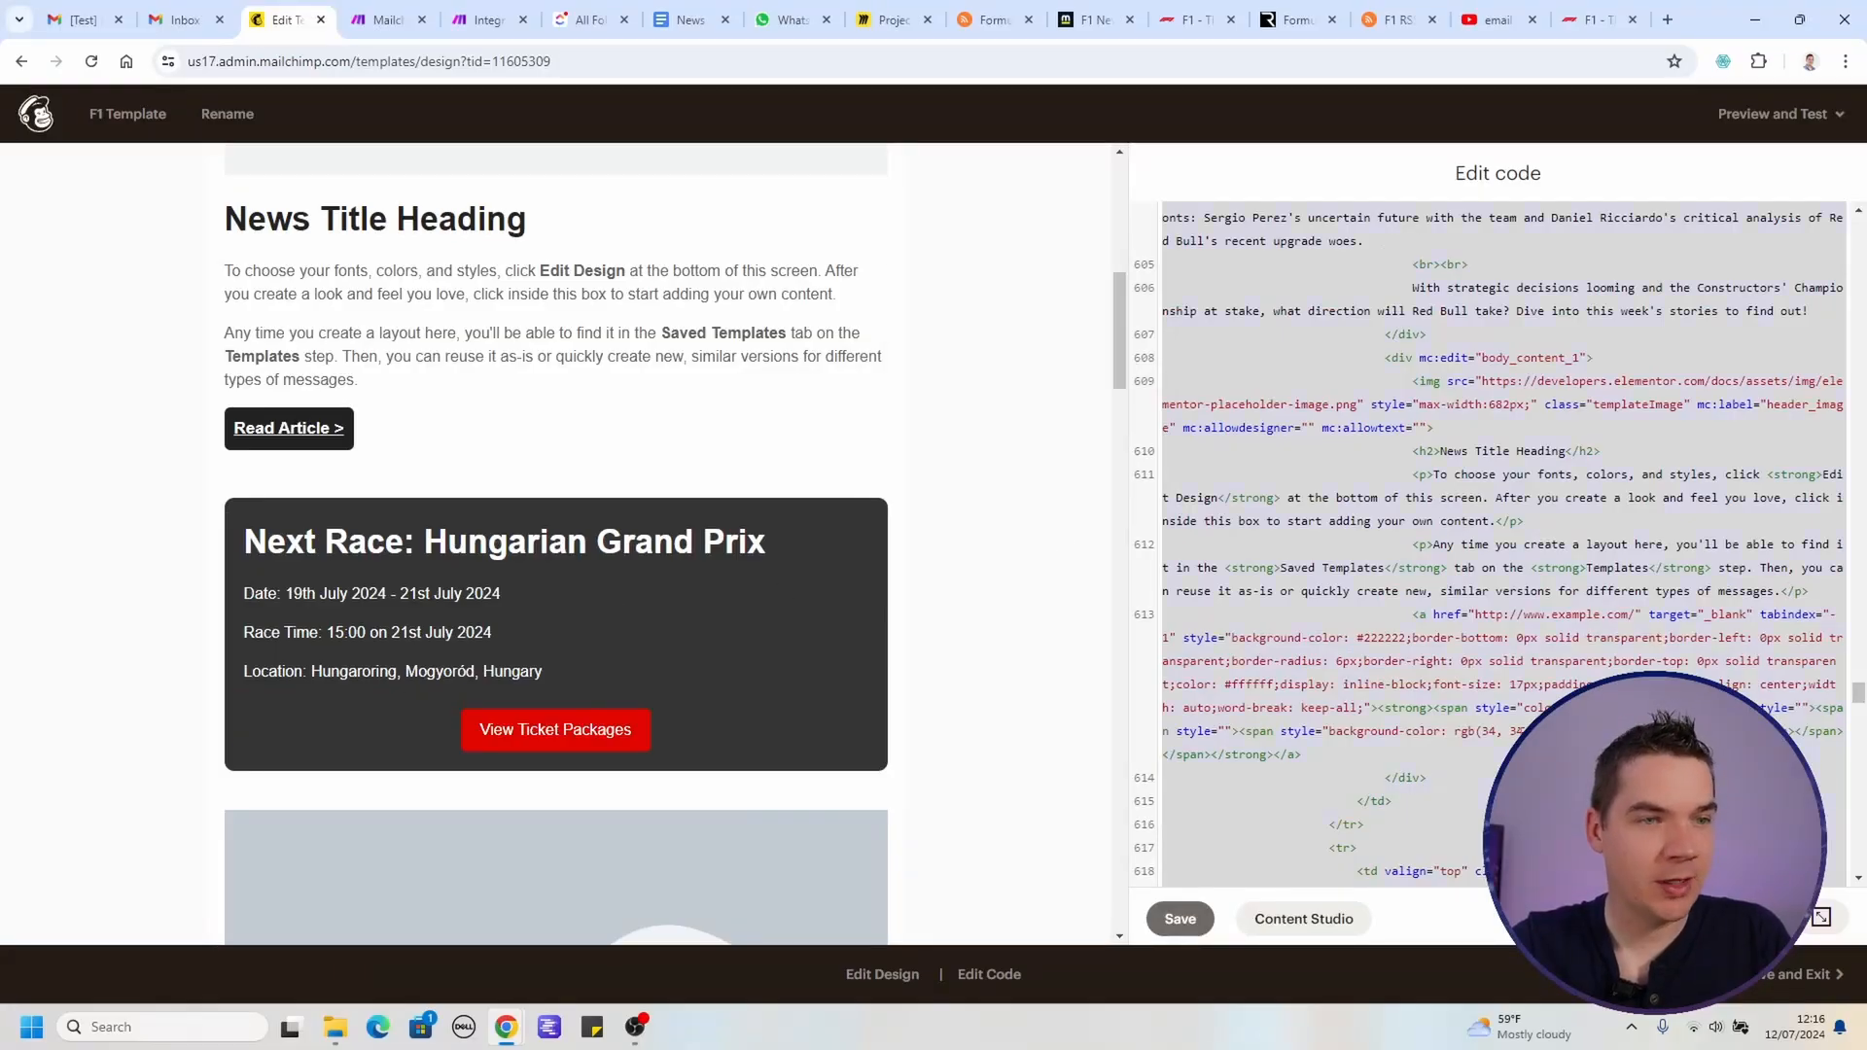
pyautogui.scroll(-3, 1379, 675)
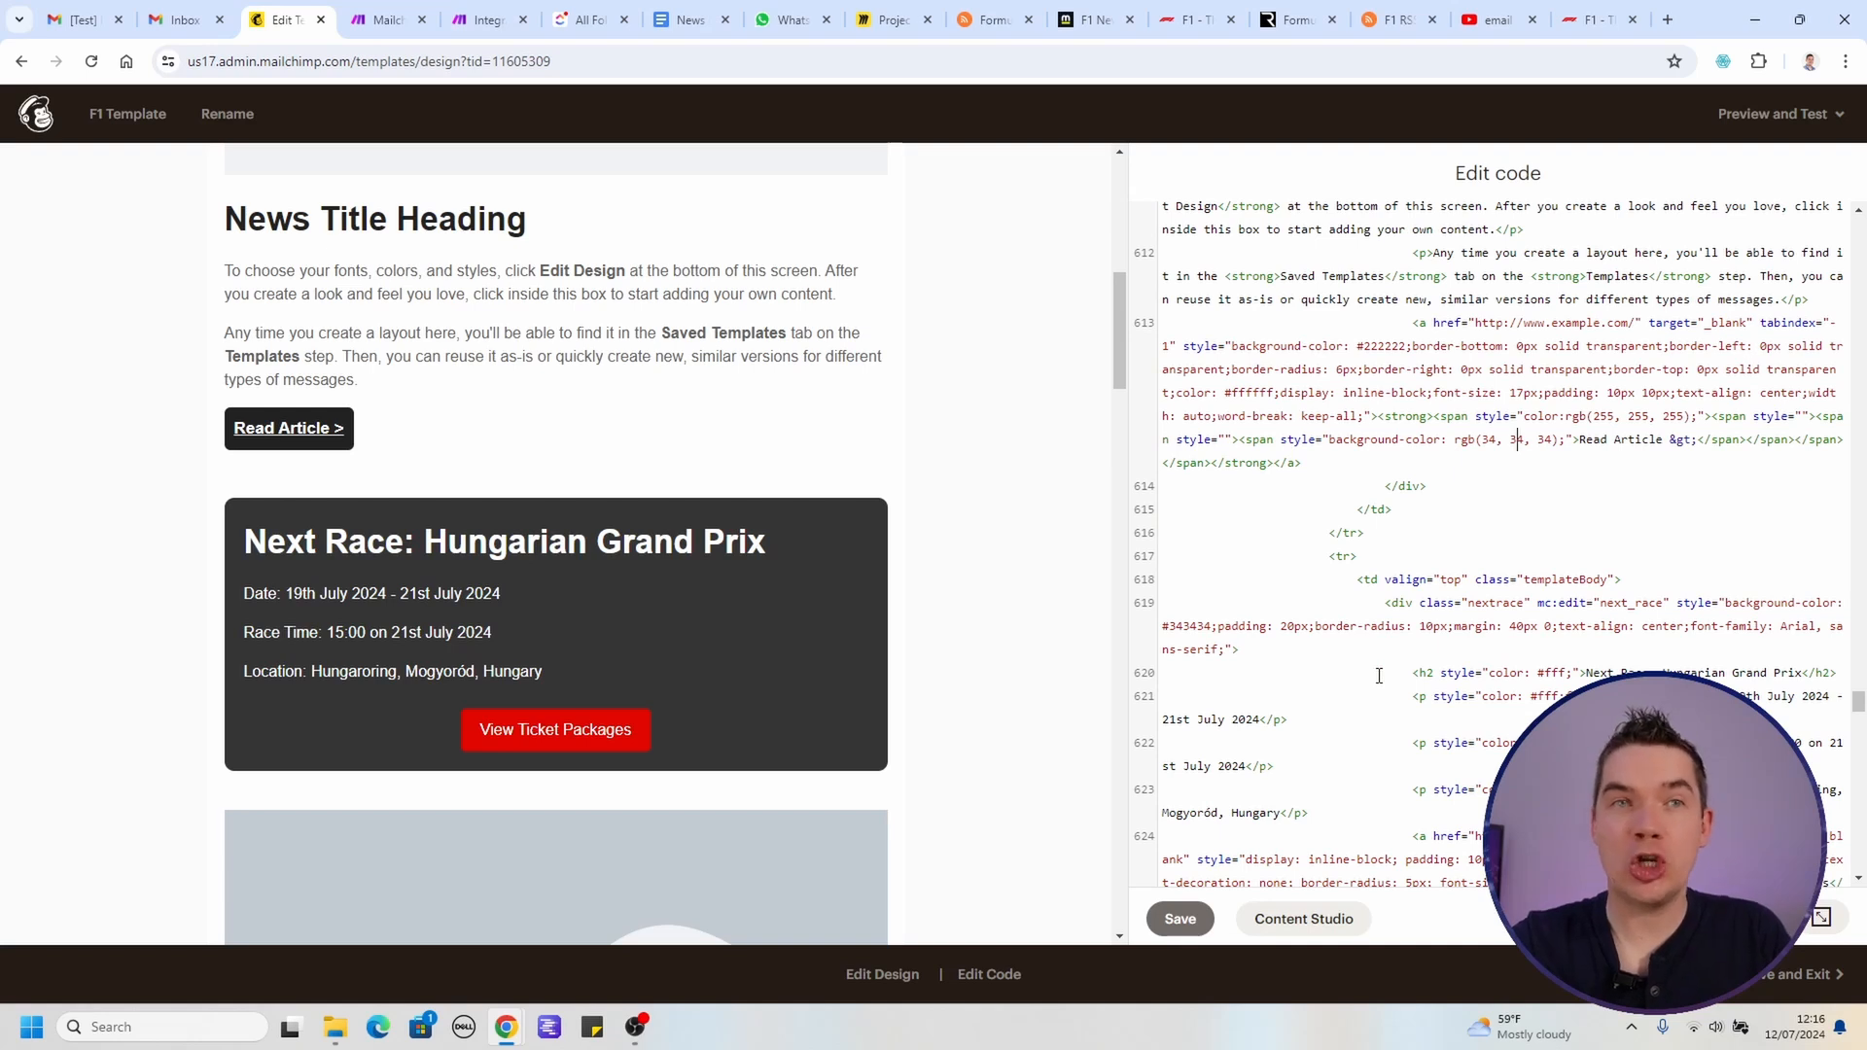
pyautogui.scroll(-3, 1379, 675)
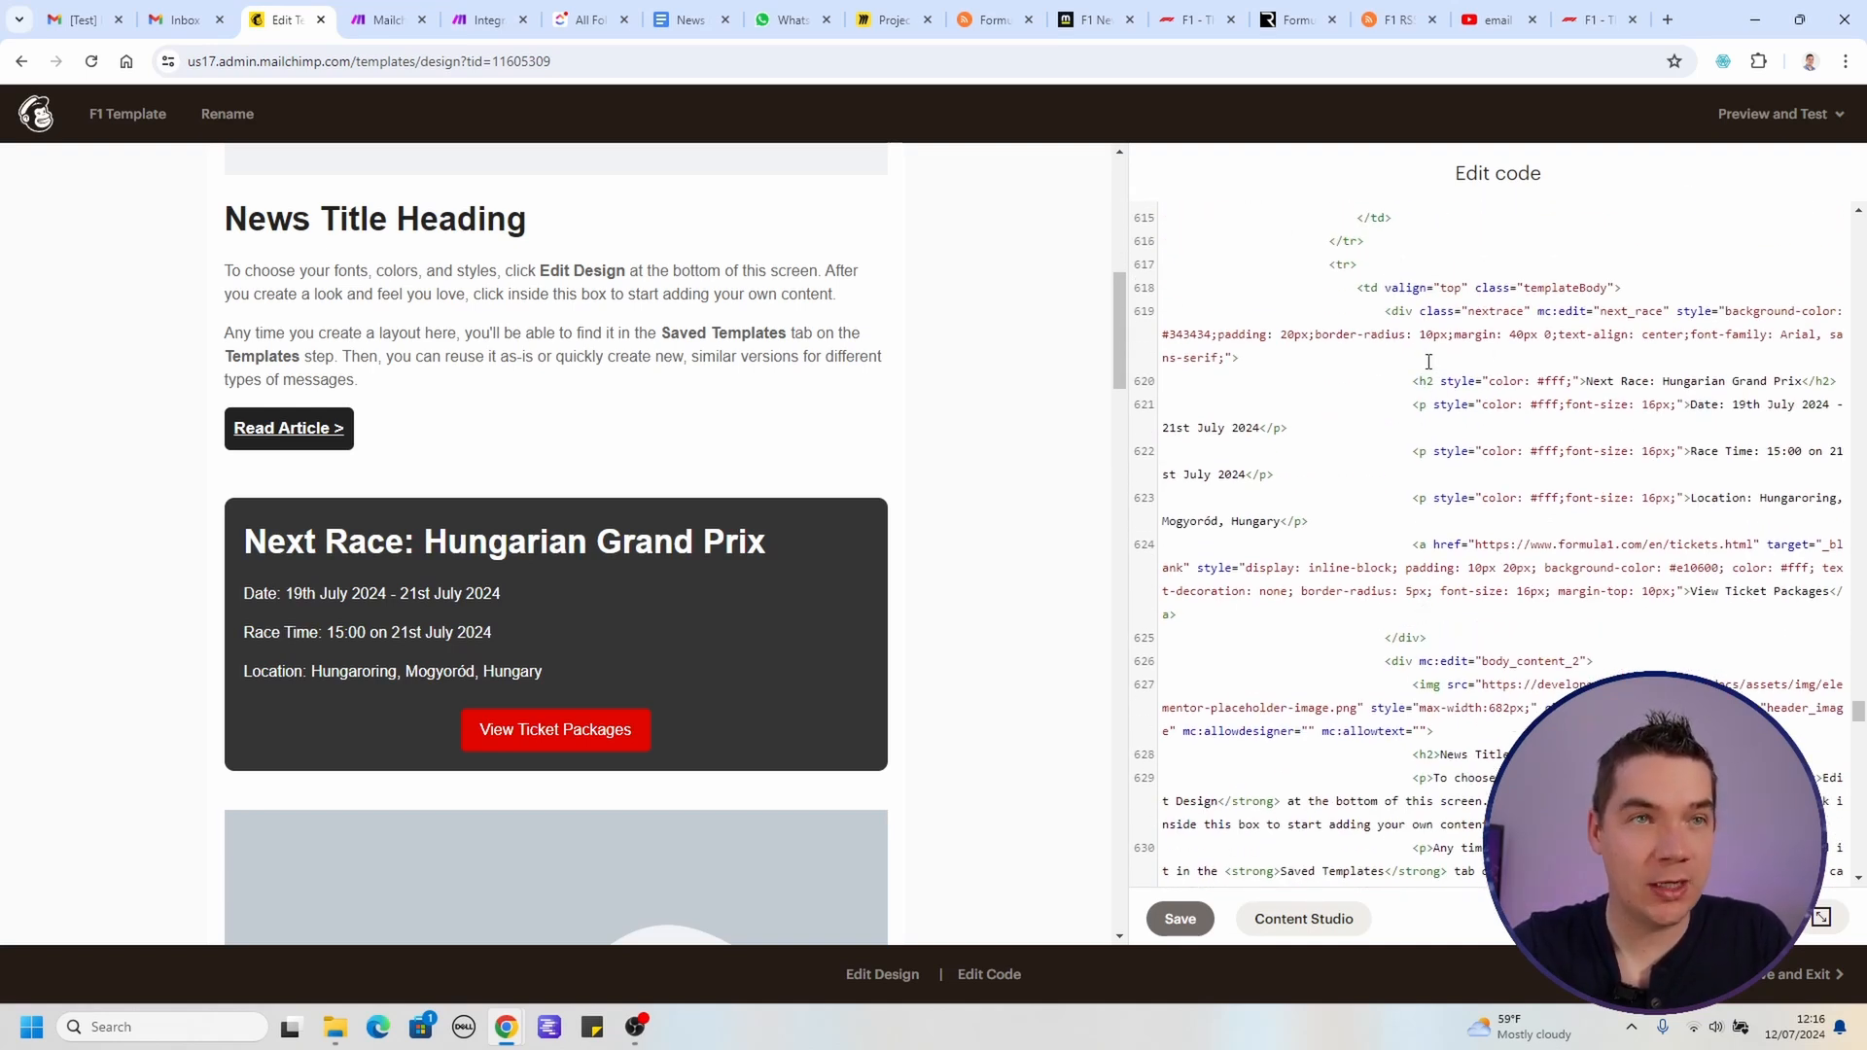
pyautogui.moveTo(1409, 380); pyautogui.dragTo(1382, 609)
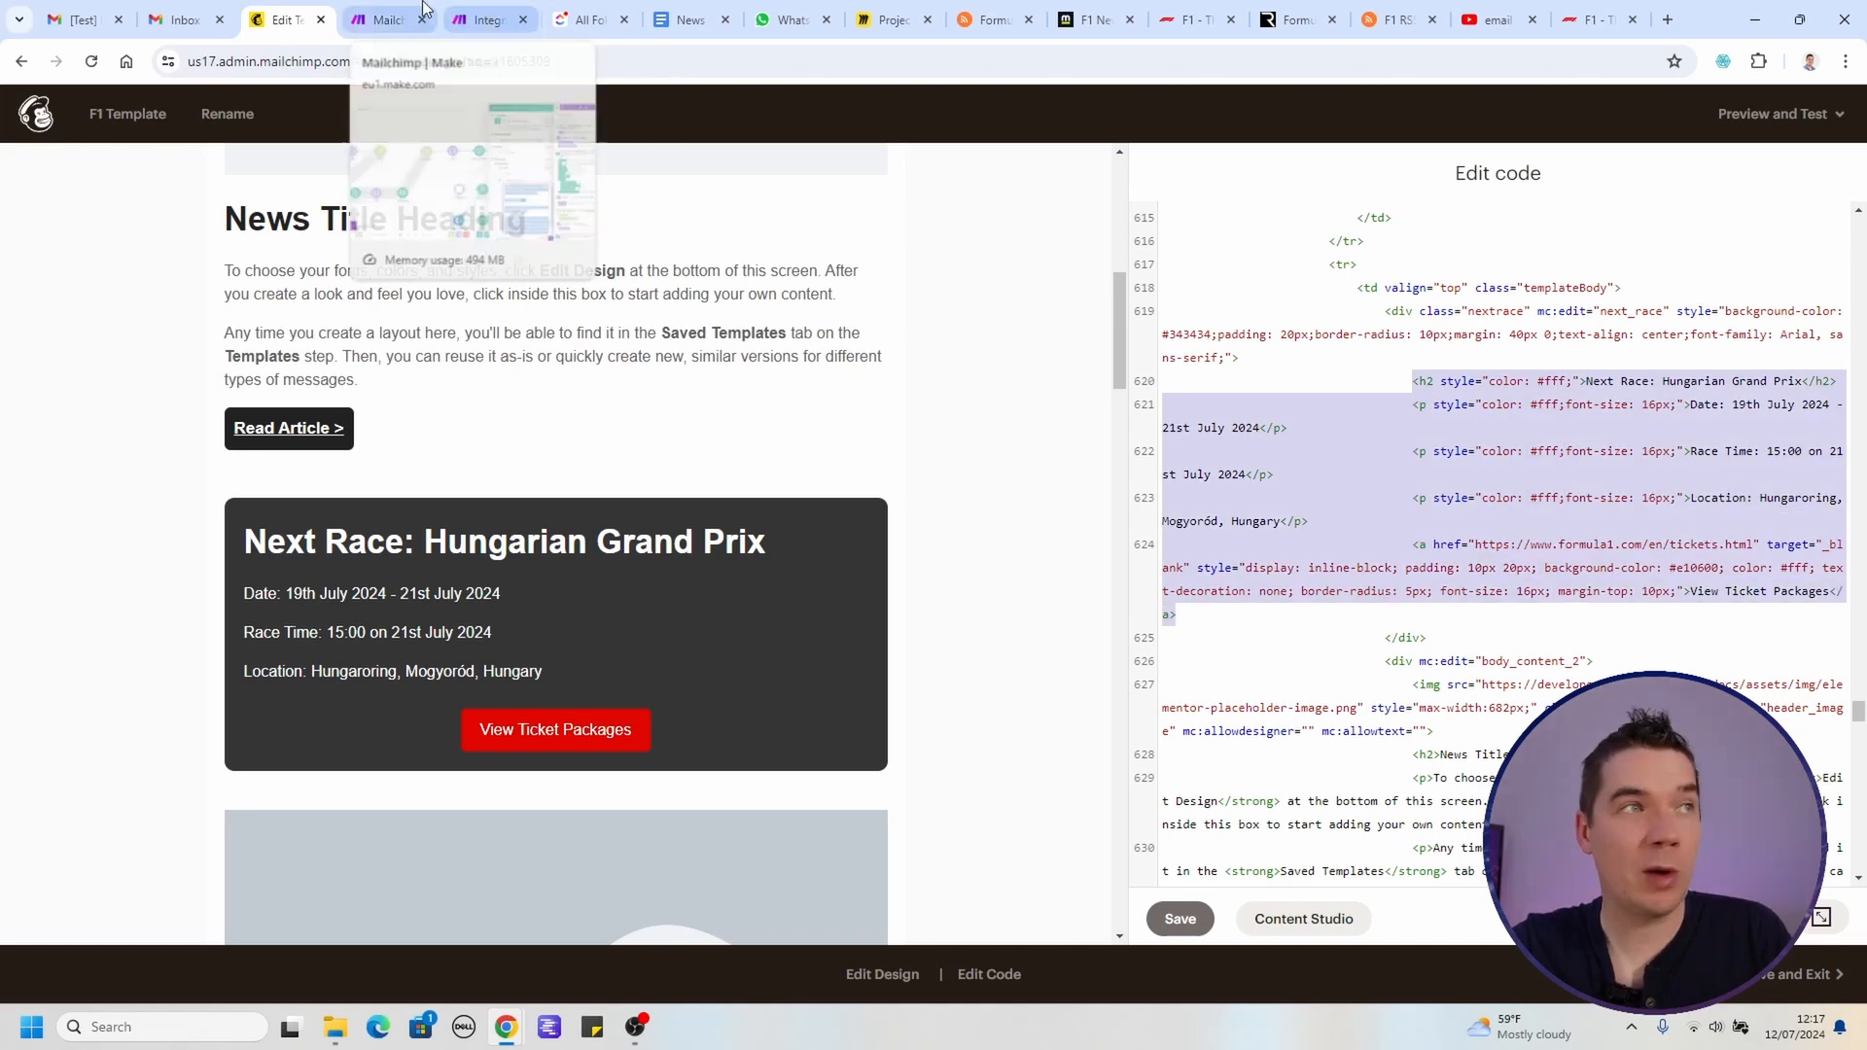
pyautogui.click(487, 19)
pyautogui.moveTo(1058, 744); pyautogui.dragTo(1339, 768)
pyautogui.moveTo(1158, 787); pyautogui.dragTo(1182, 450)
# Step: Add a User message containing the Scraptio Data output, set Max Tokens to 0 and save the OpenAI module
pyautogui.click(1046, 735)
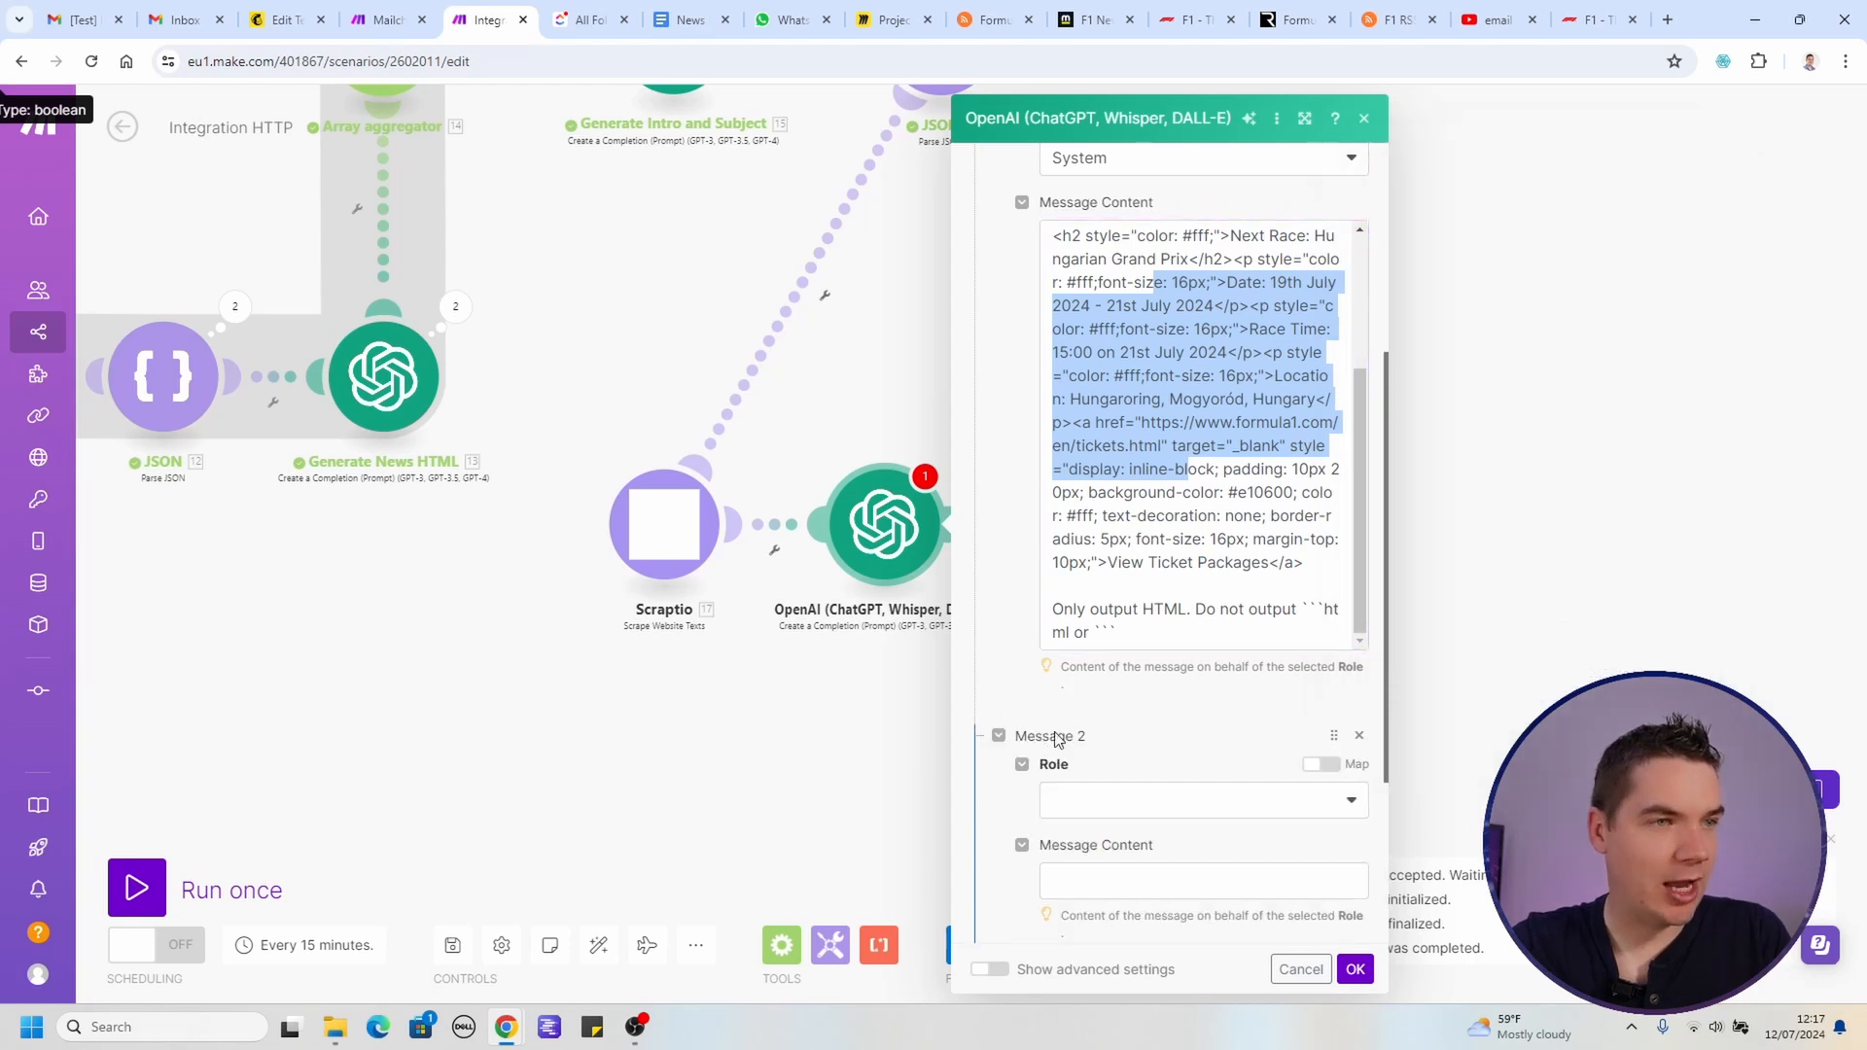
pyautogui.click(1100, 802)
pyautogui.click(1070, 832)
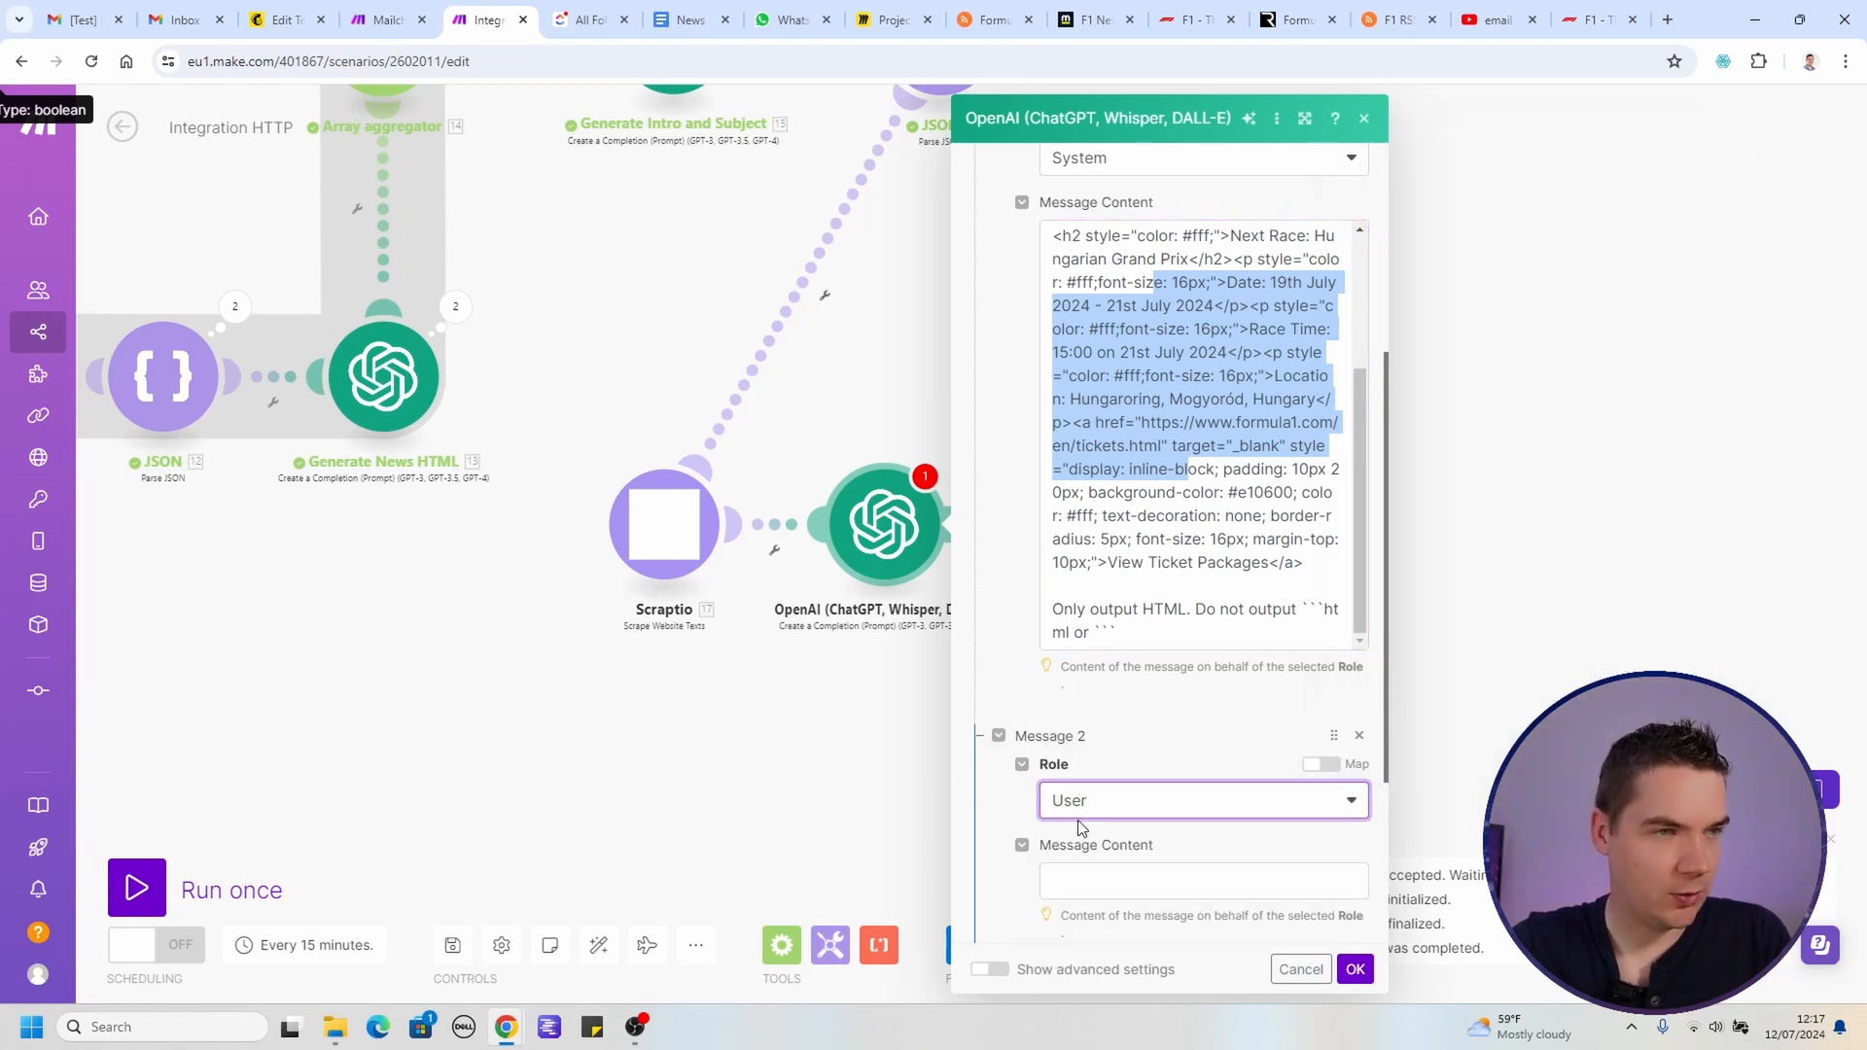
pyautogui.scroll(-1, 1077, 807)
pyautogui.click(1211, 777)
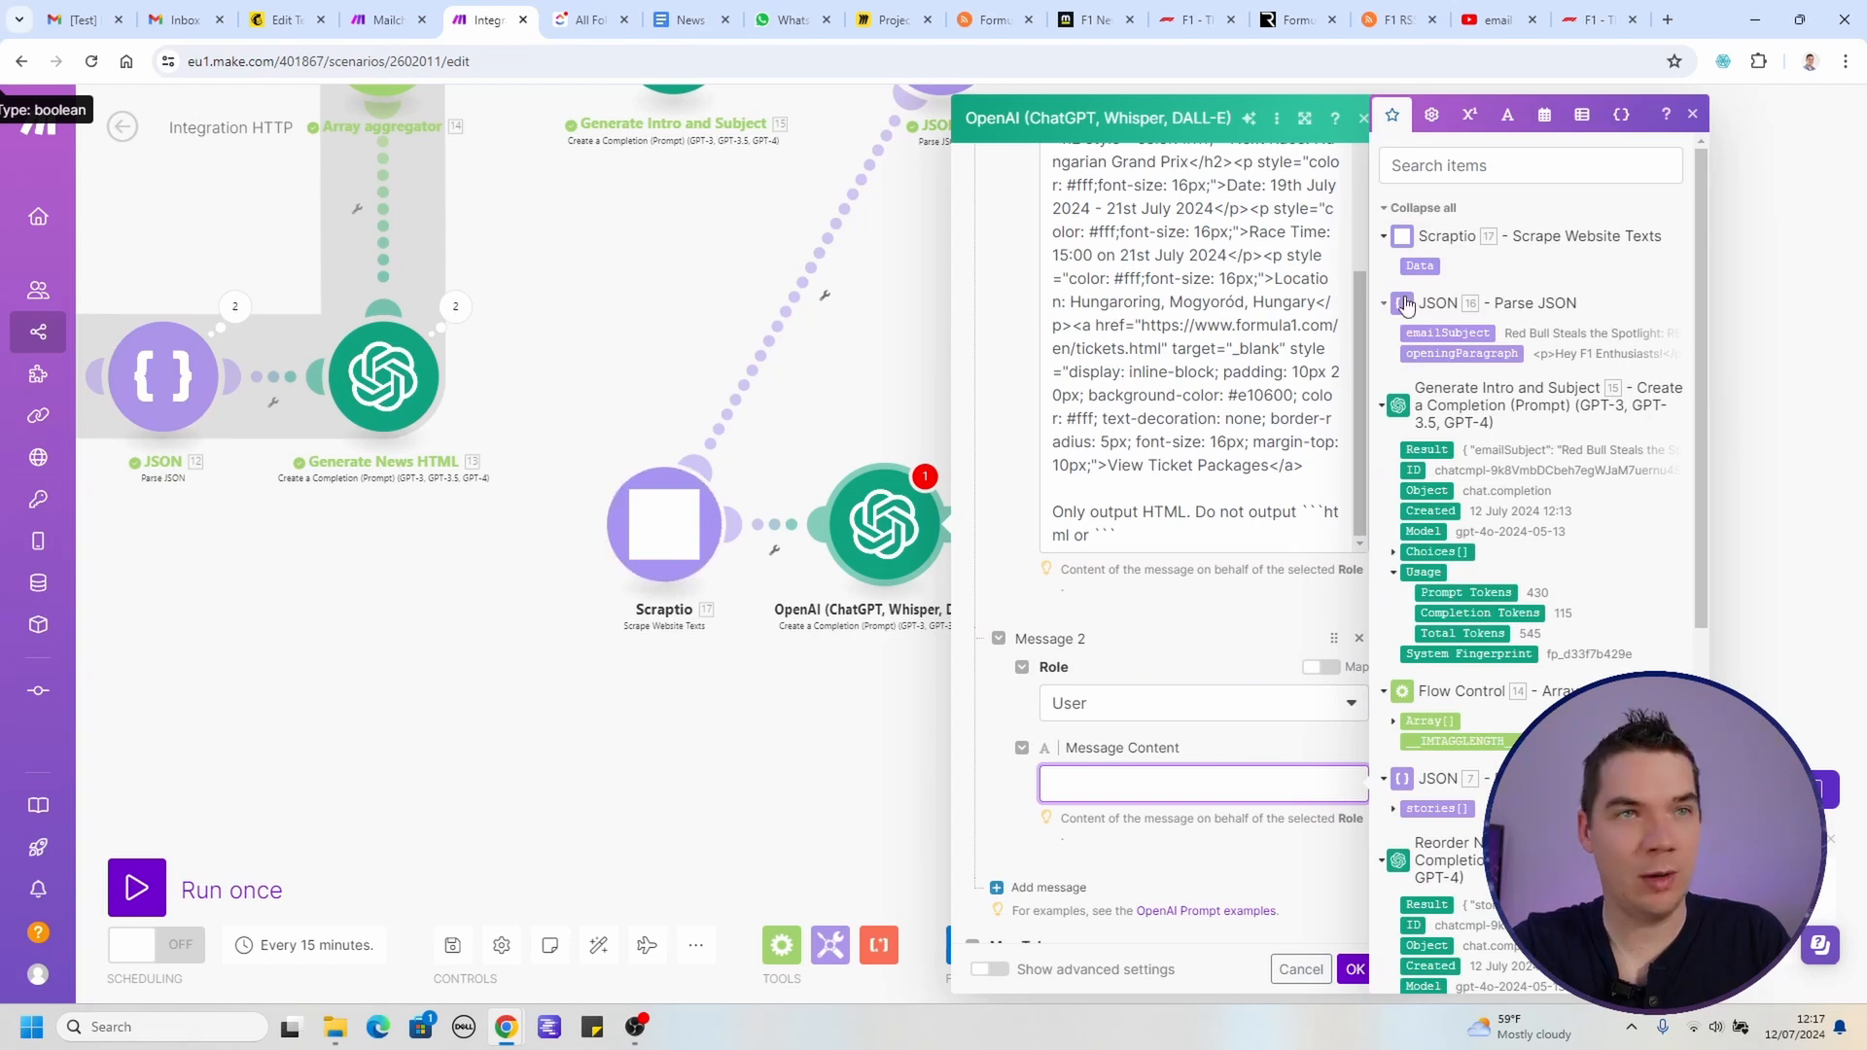
pyautogui.click(1420, 266)
pyautogui.click(1104, 775)
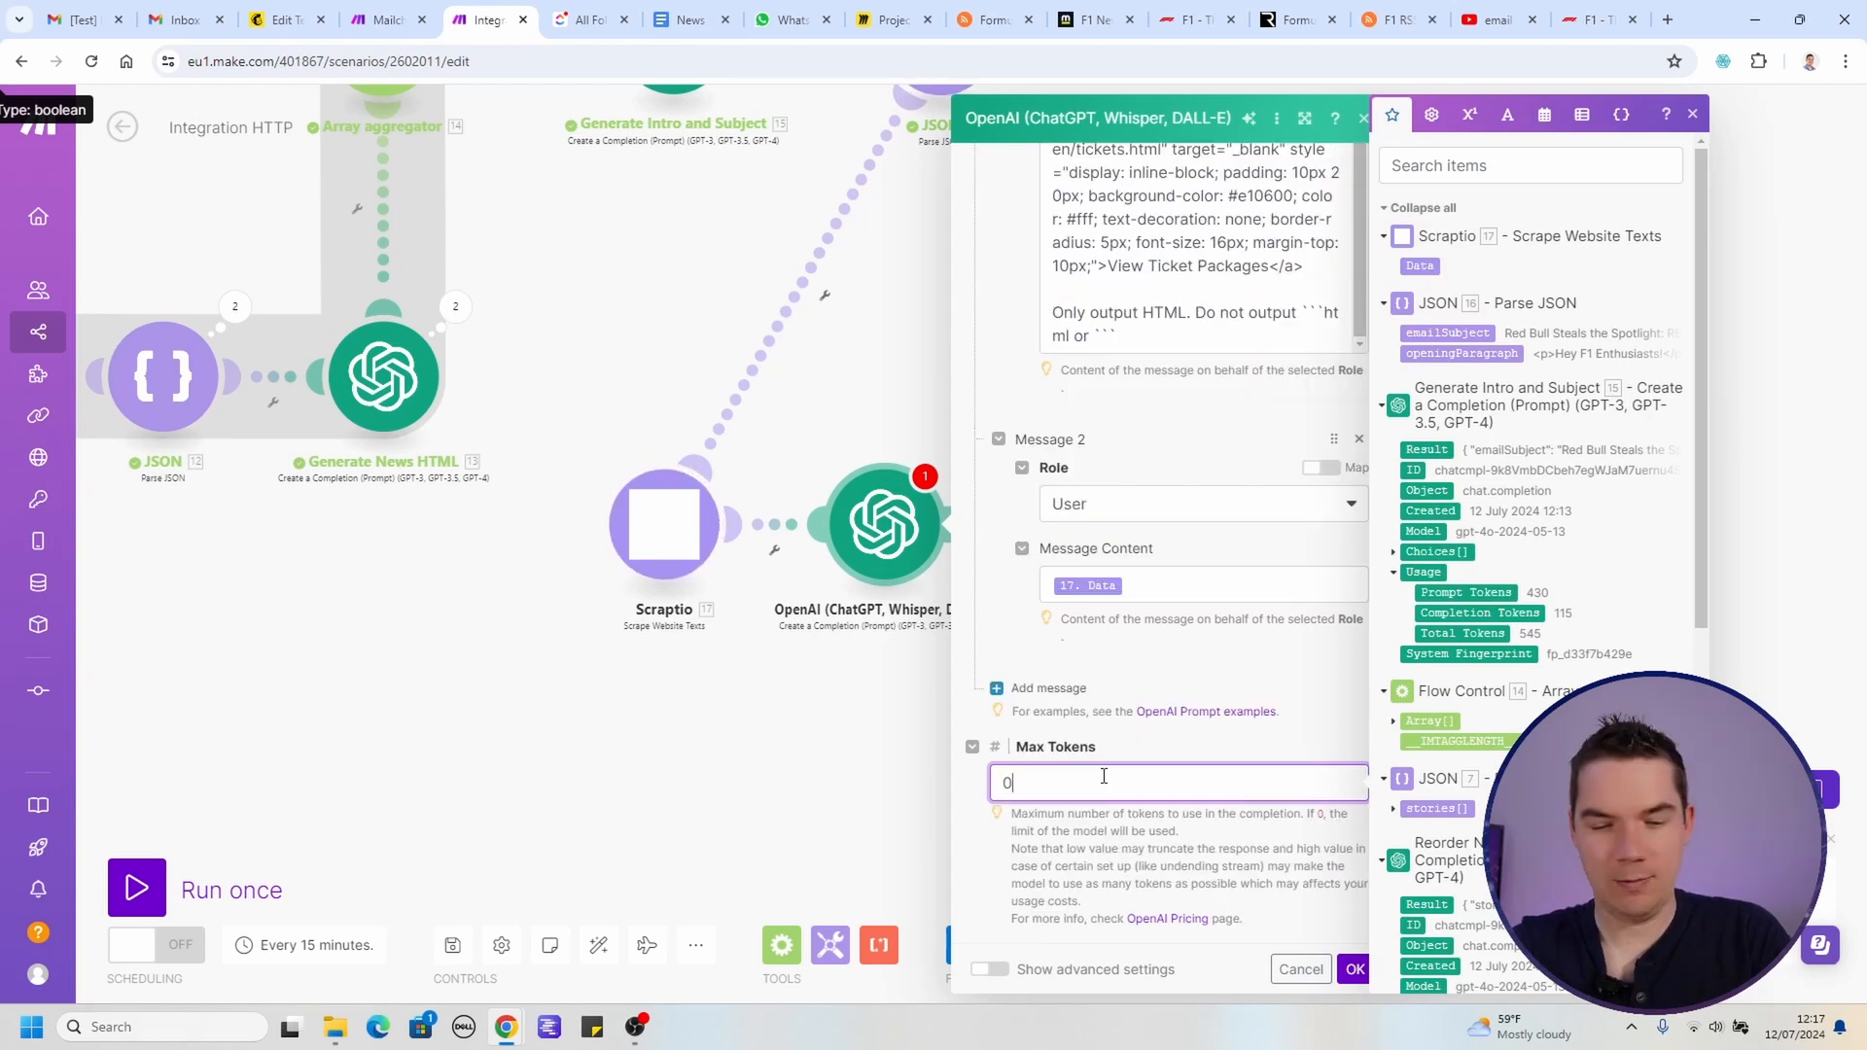
pyautogui.click(1356, 973)
pyautogui.click(1355, 973)
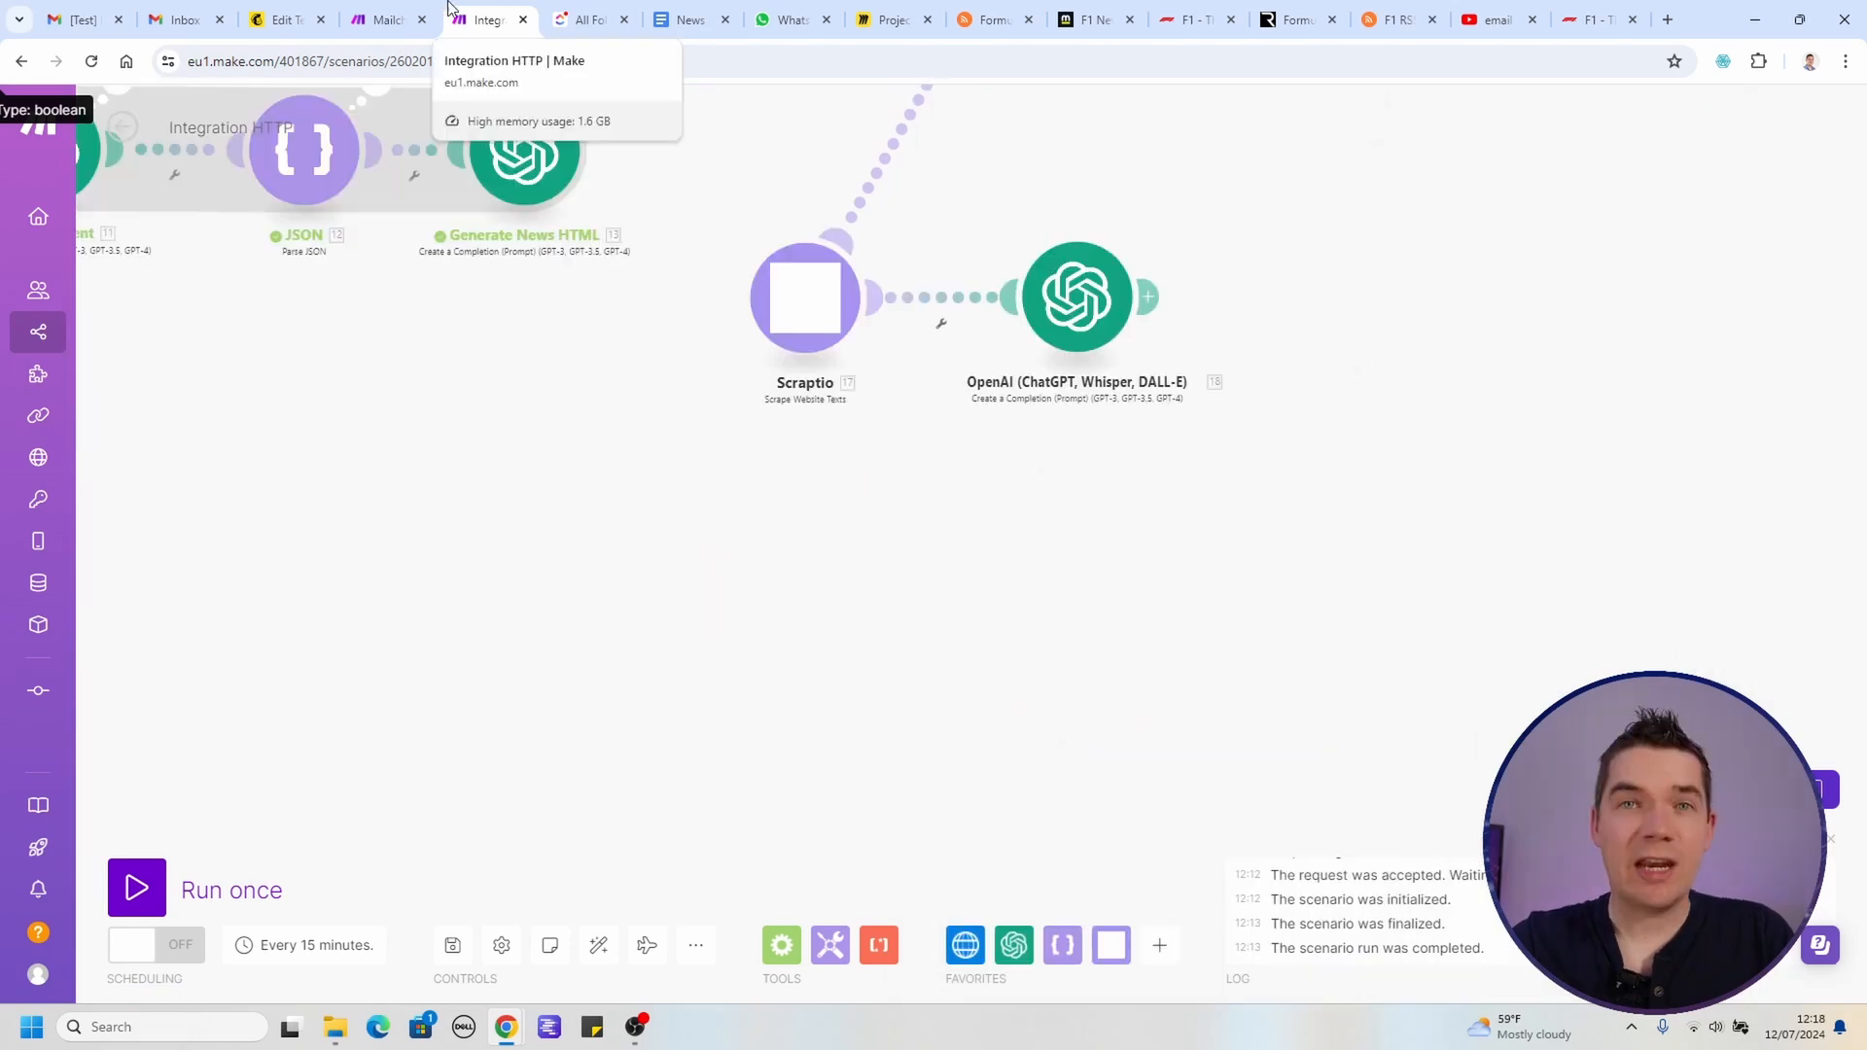
# Step: Review the Mailchimp template preview from the opening paragraph down to the next race section with its View Ticket Packages link
pyautogui.click(291, 13)
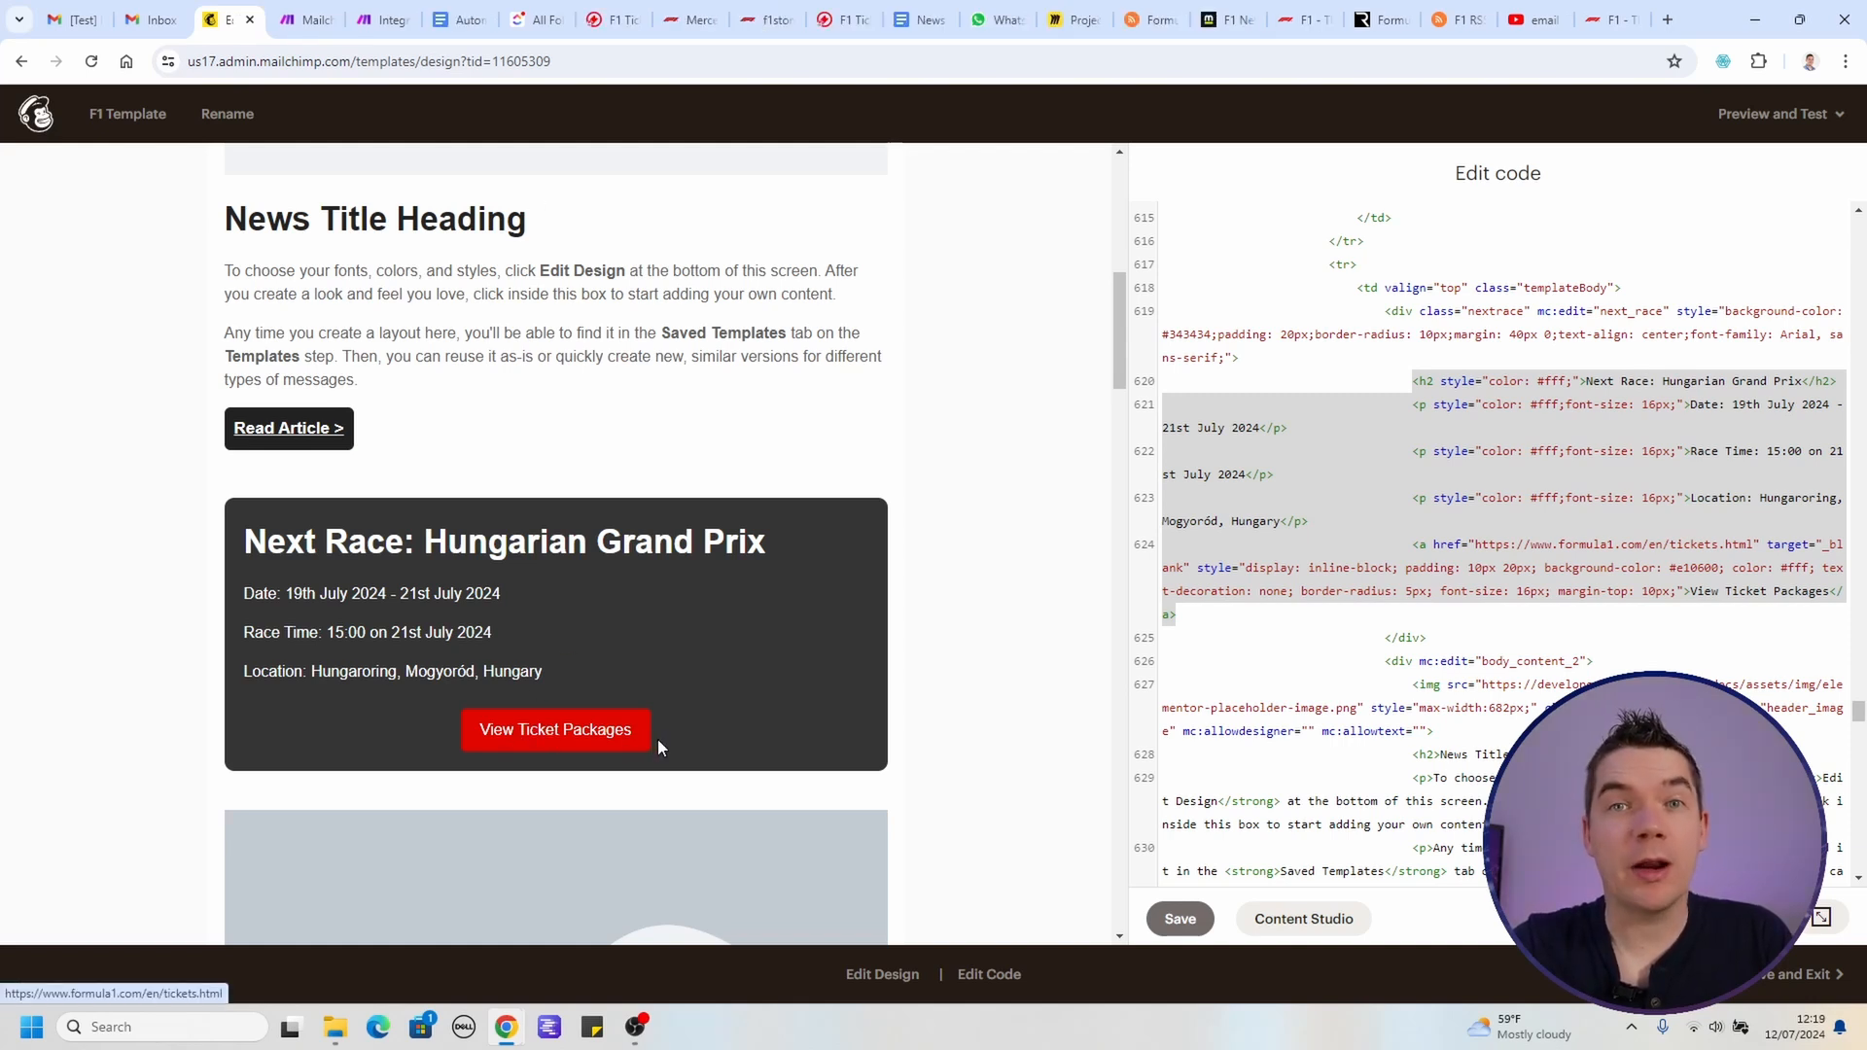
pyautogui.scroll(10, 662, 743)
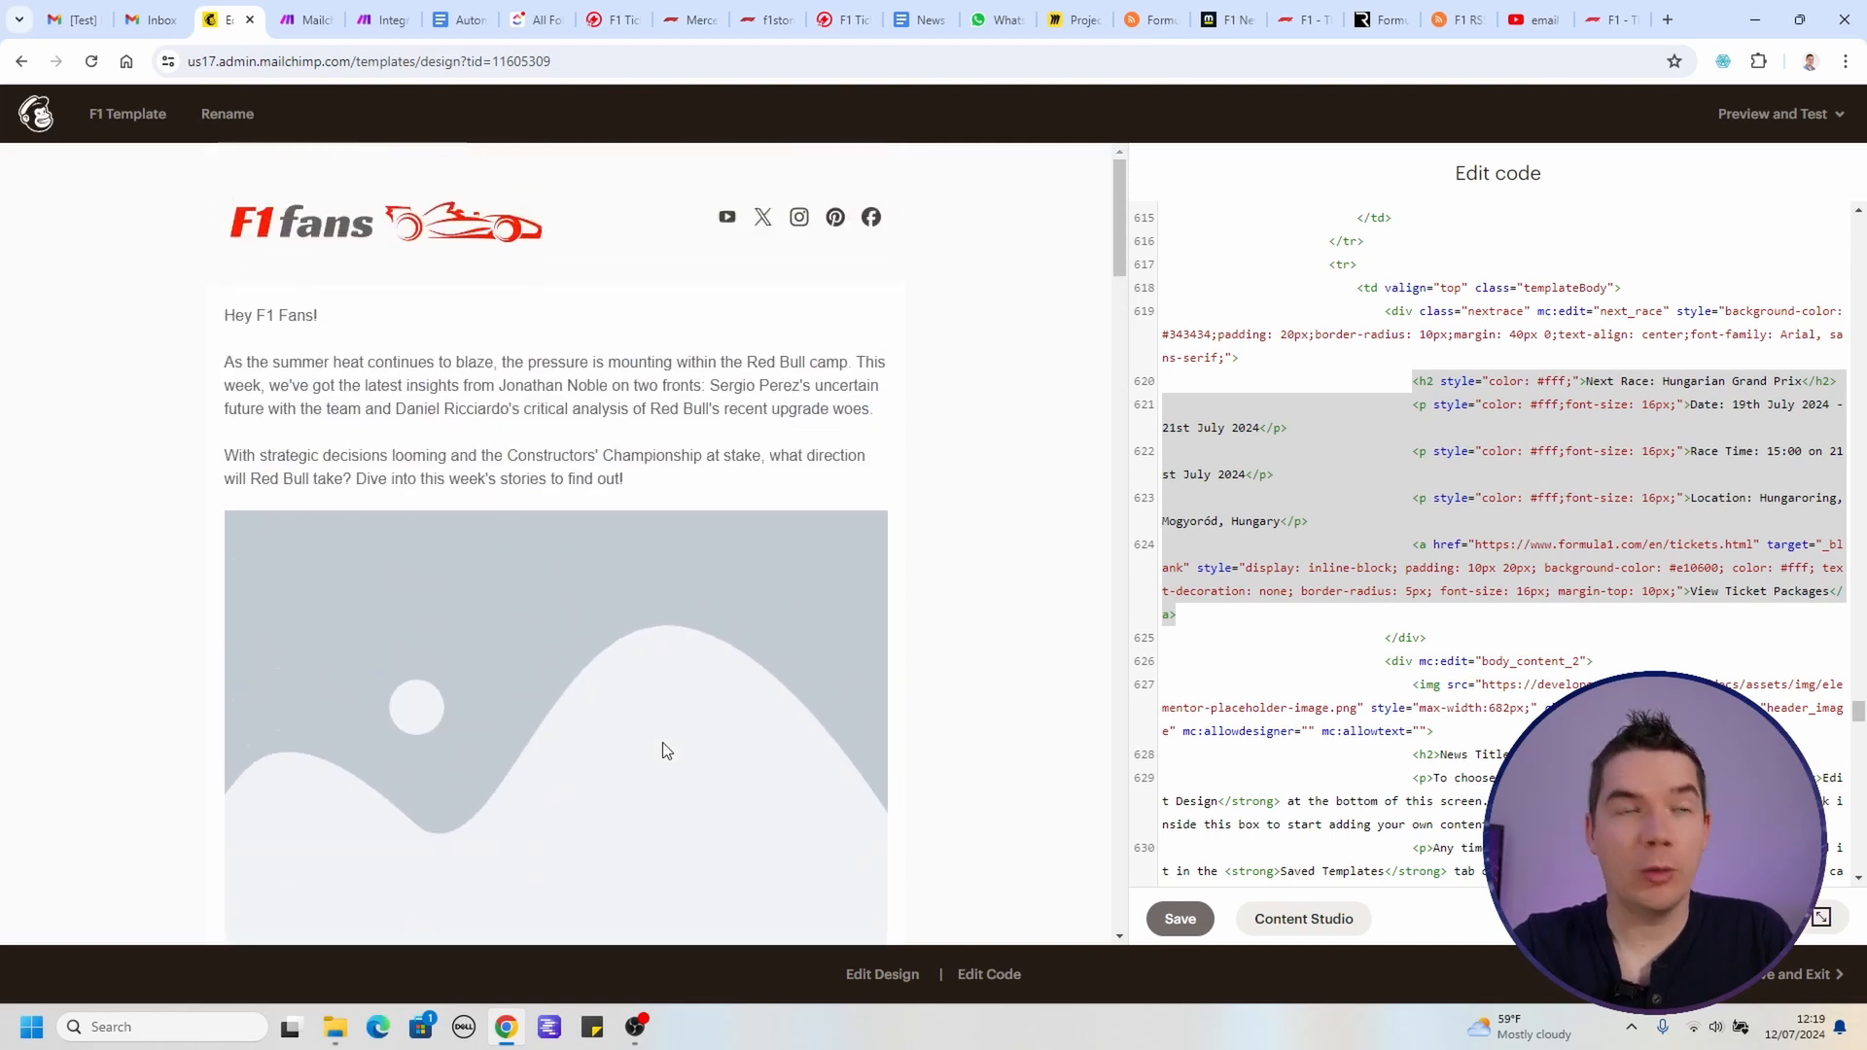
pyautogui.scroll(-3, 663, 751)
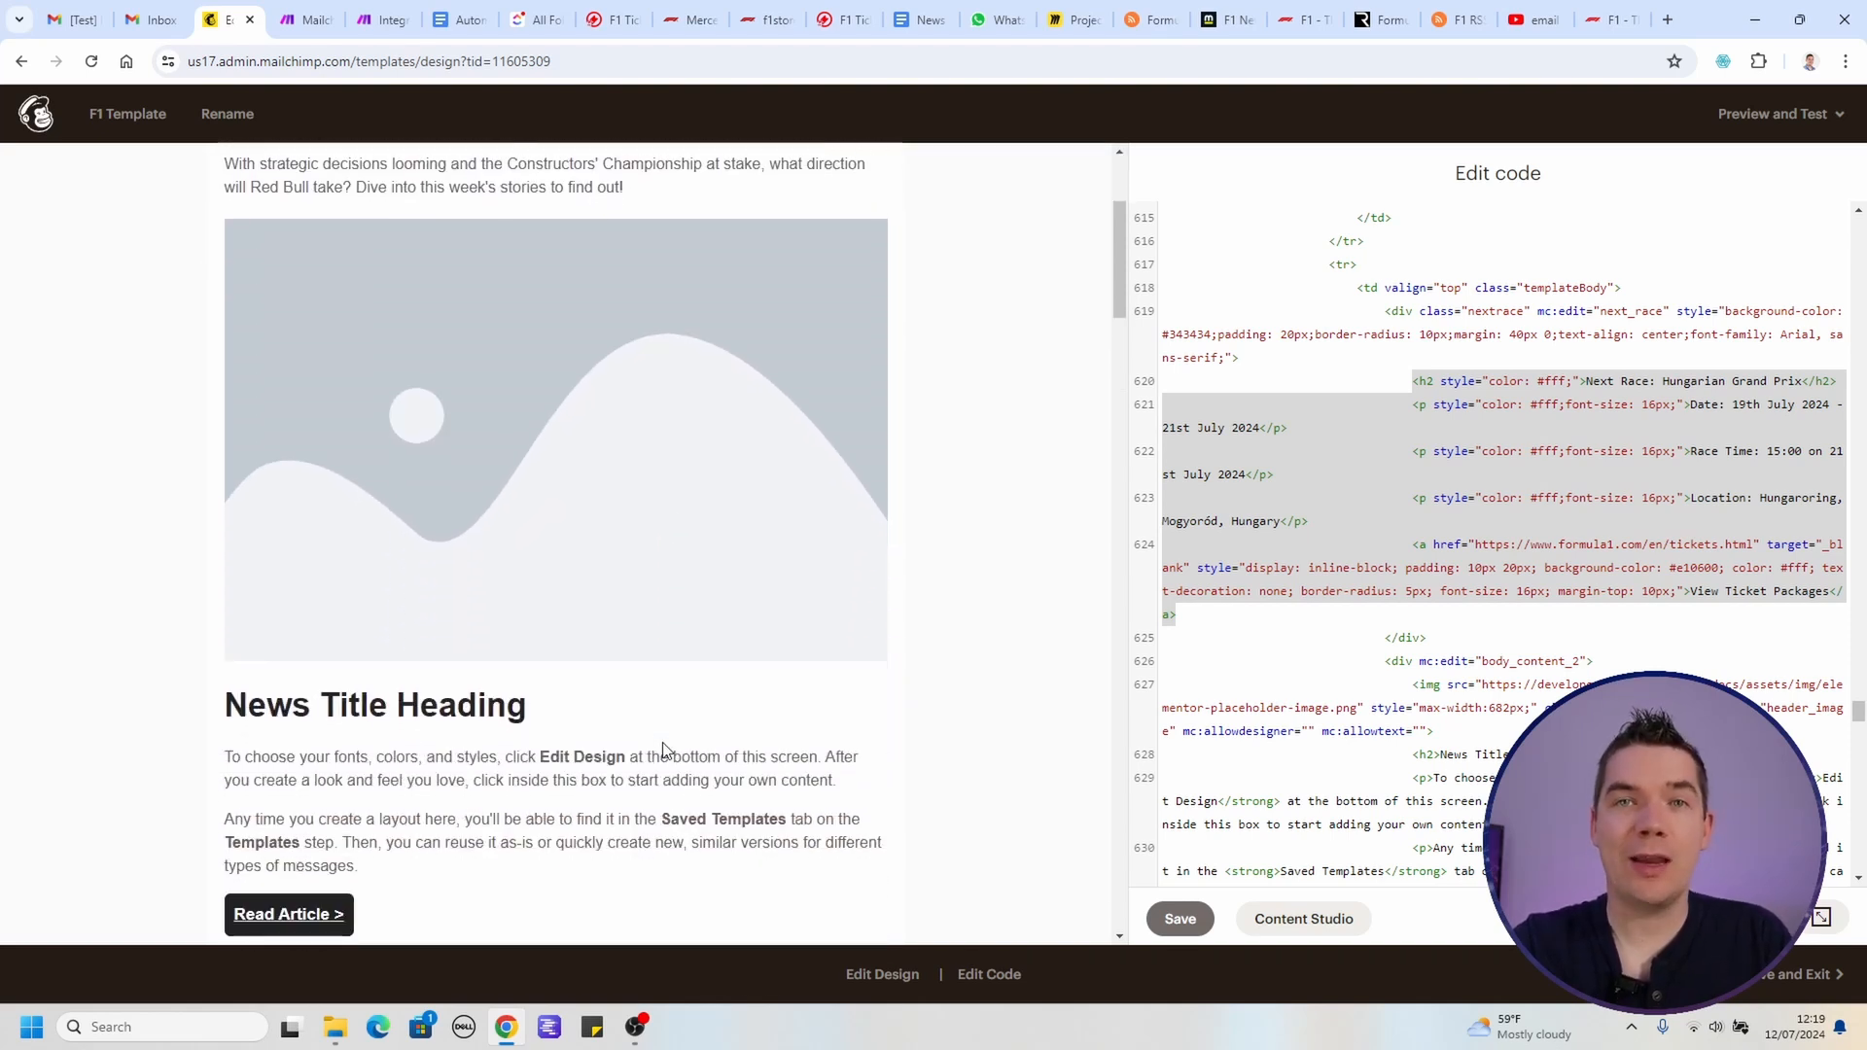
pyautogui.scroll(-5, 659, 755)
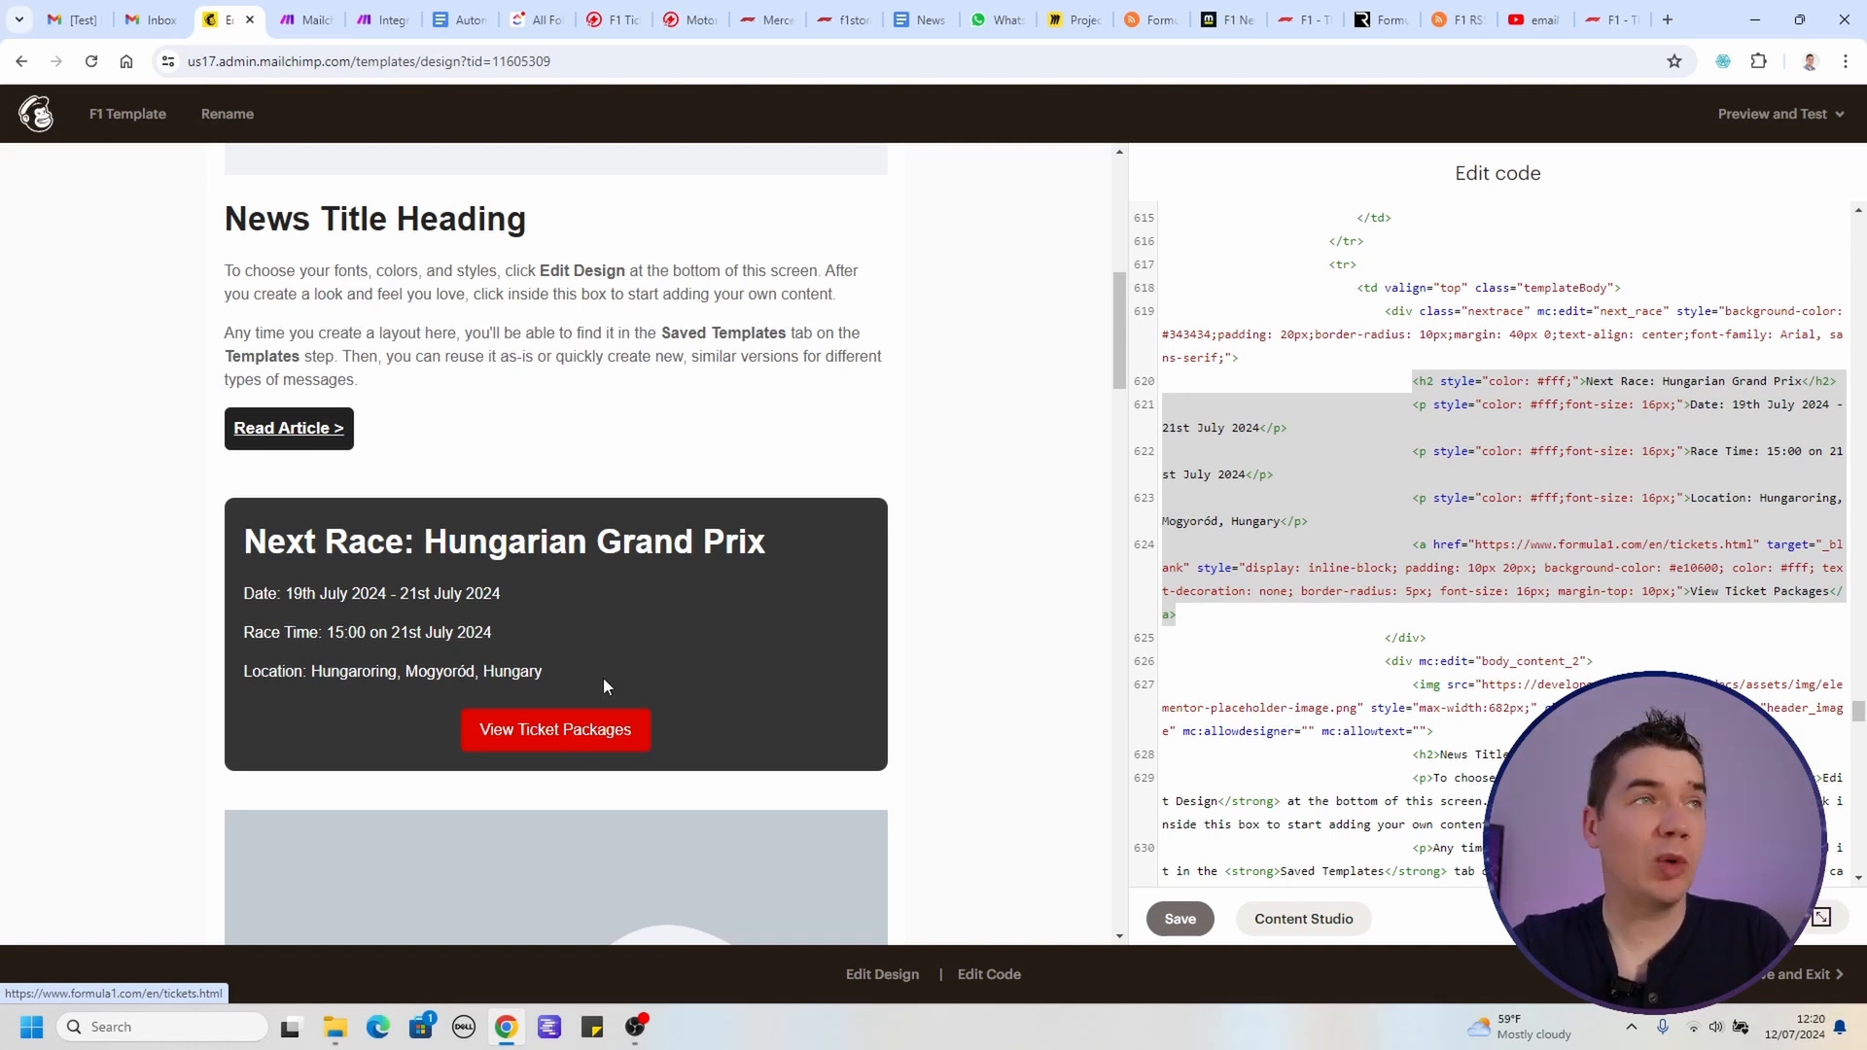
# Step: Browse the 2024 Formula 1 races on the Motorsport Tickets site and the site's affiliate program page
pyautogui.click(626, 8)
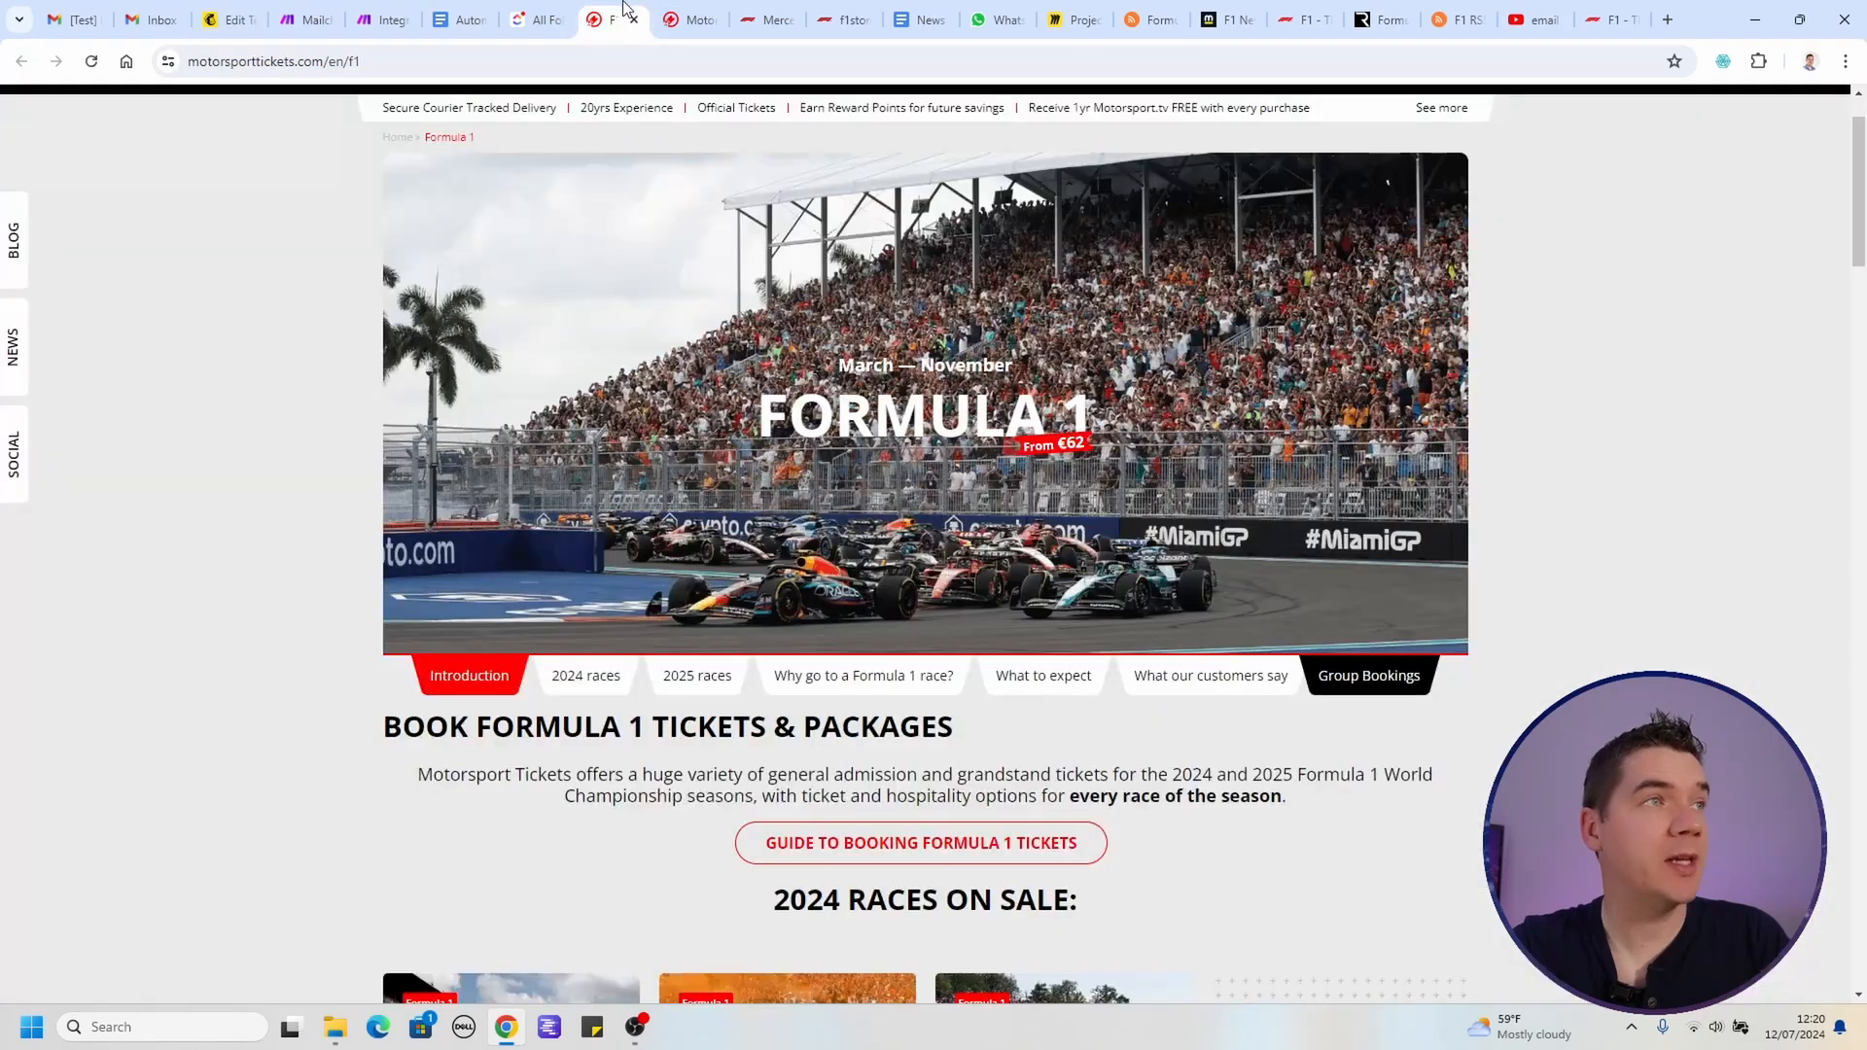
pyautogui.scroll(-7, 325, 621)
pyautogui.scroll(-2, 324, 630)
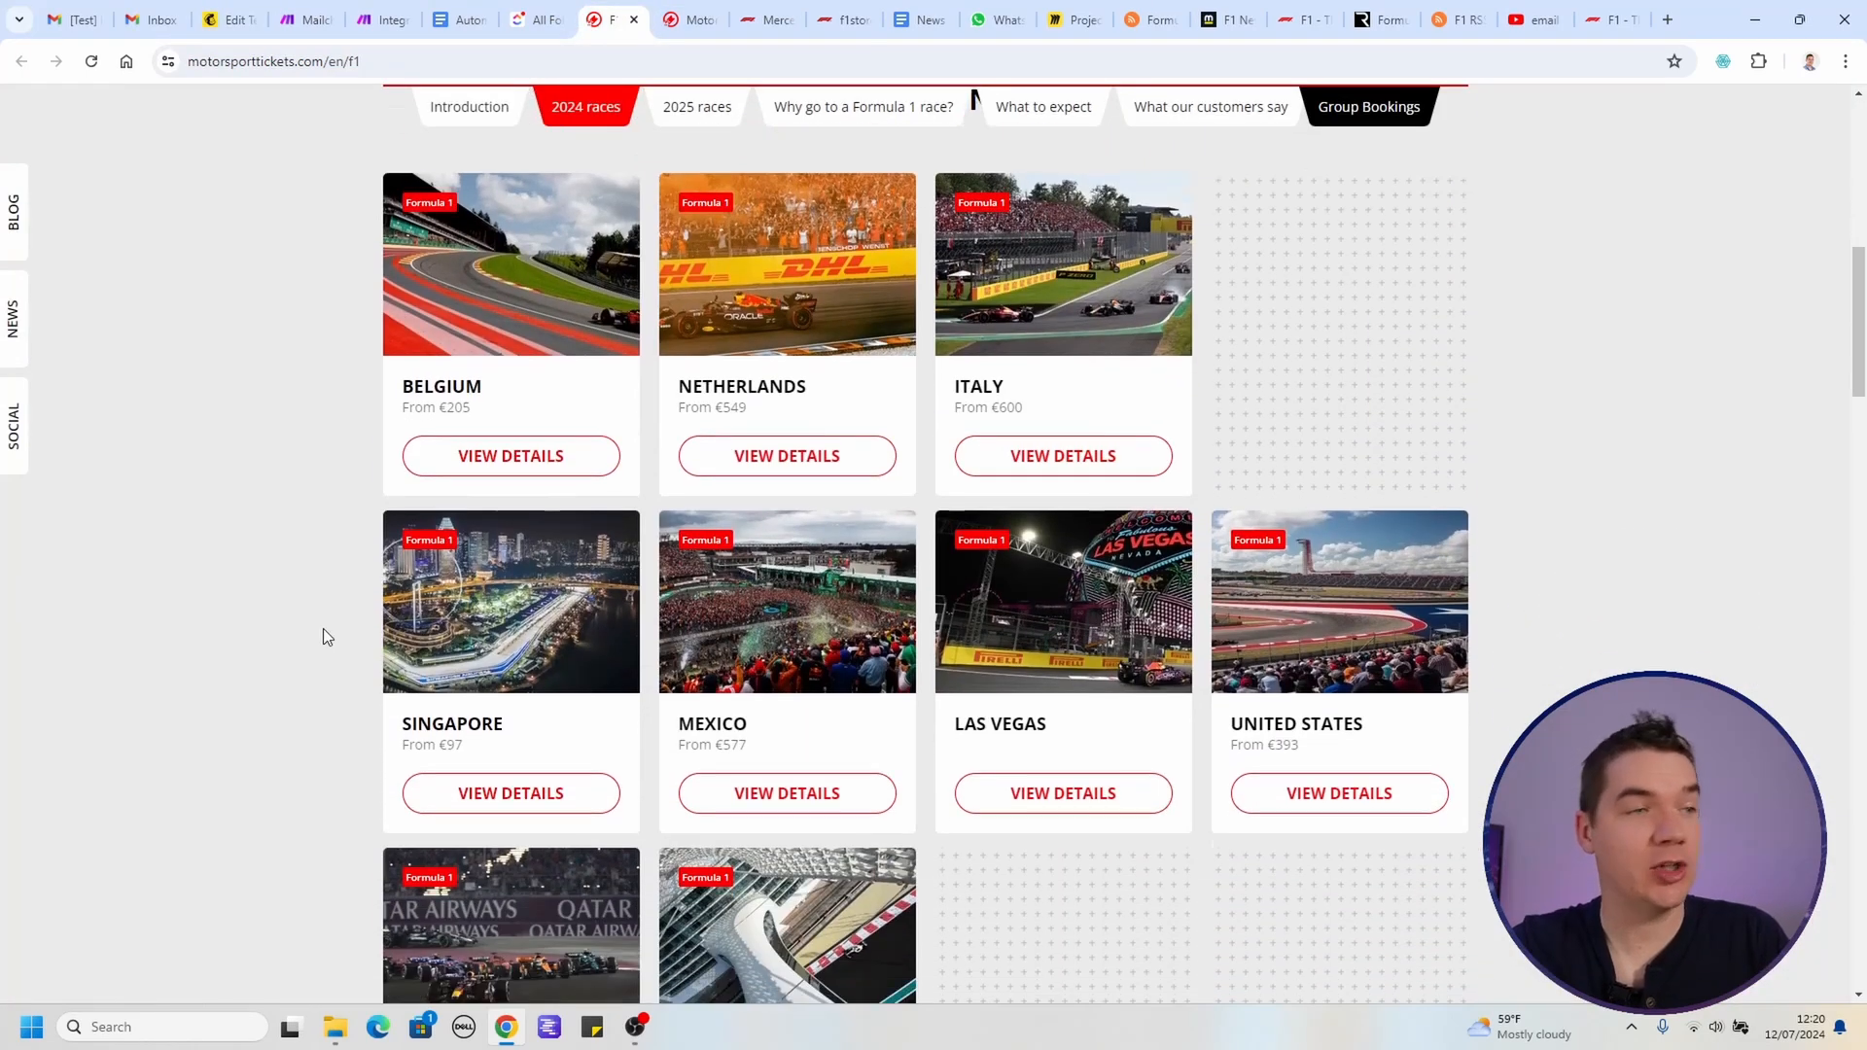
pyautogui.click(688, 12)
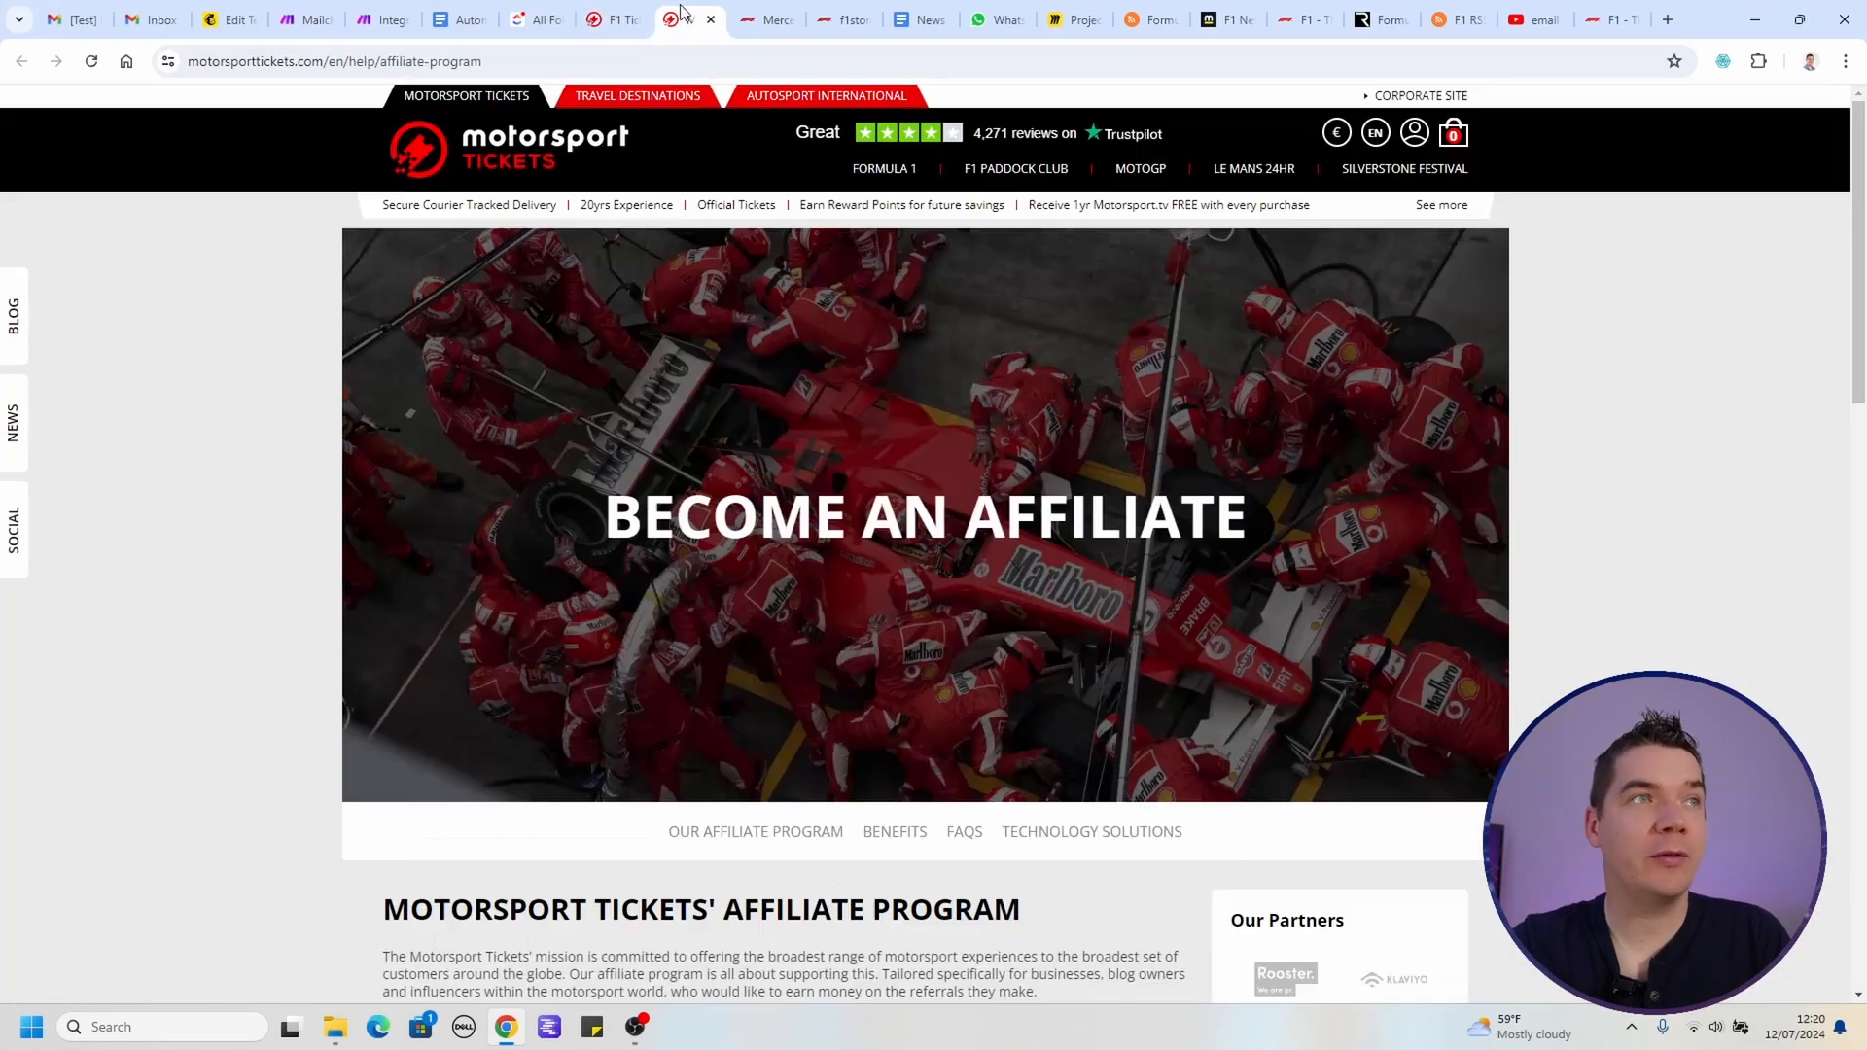
pyautogui.moveTo(741, 518); pyautogui.dragTo(1012, 486)
pyautogui.click(913, 647)
pyautogui.scroll(-5, 902, 656)
pyautogui.scroll(5, 902, 656)
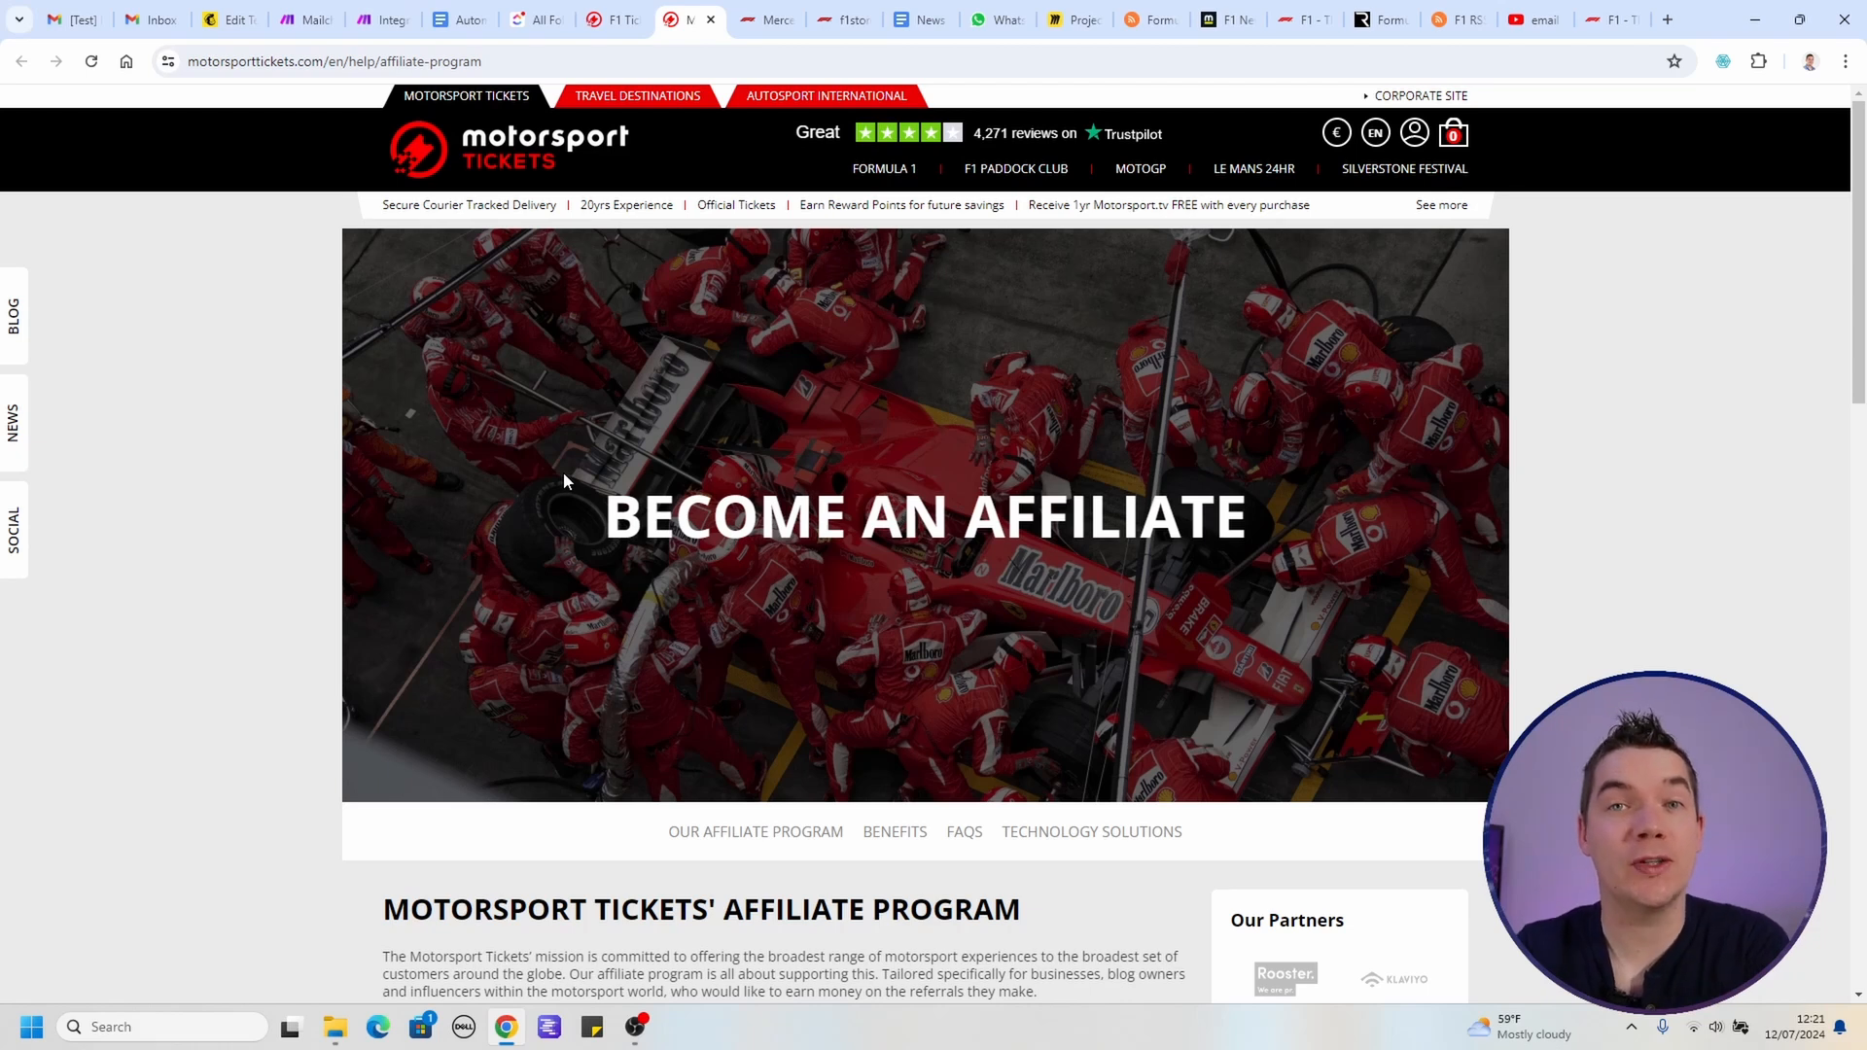
# Step: Look over the newest Mercedes merchandise on the F1 Store and the store's Affiliate Partner Program page
pyautogui.hotkey('ctrl', 'Tab')
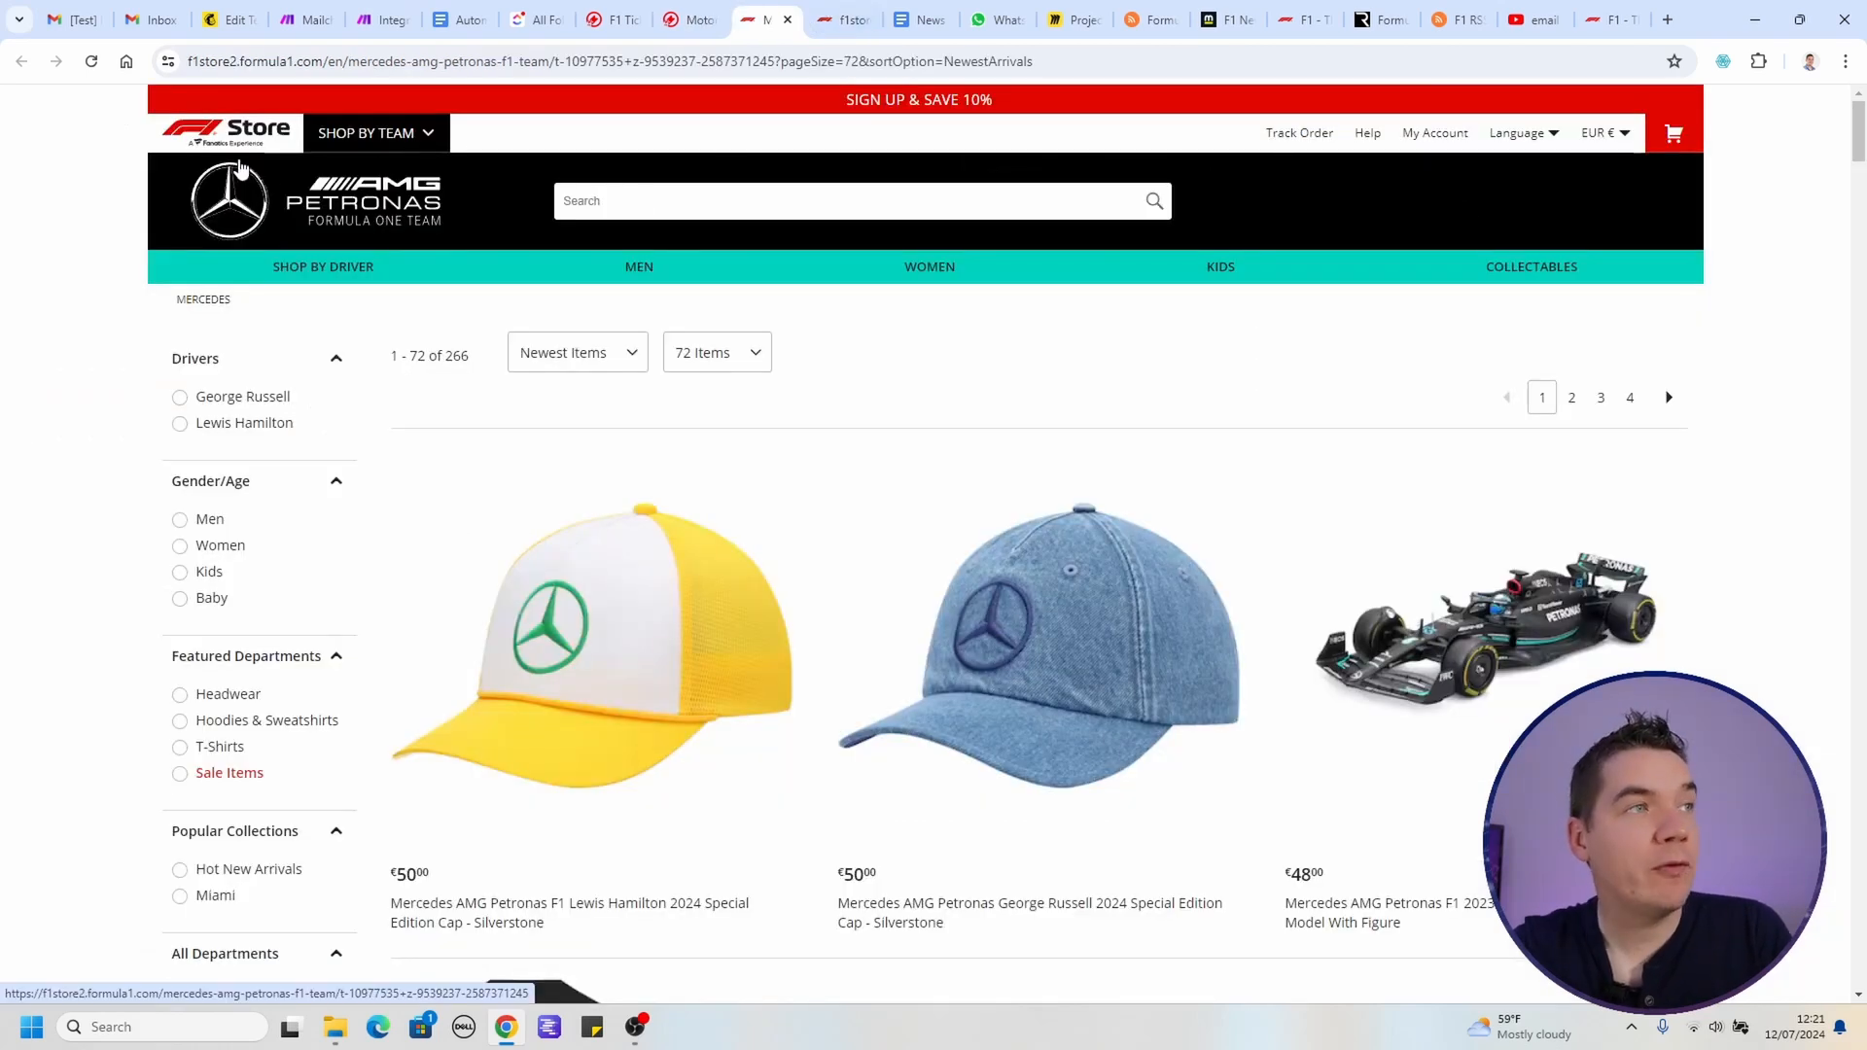
pyautogui.scroll(-1, 691, 496)
pyautogui.scroll(1, 632, 453)
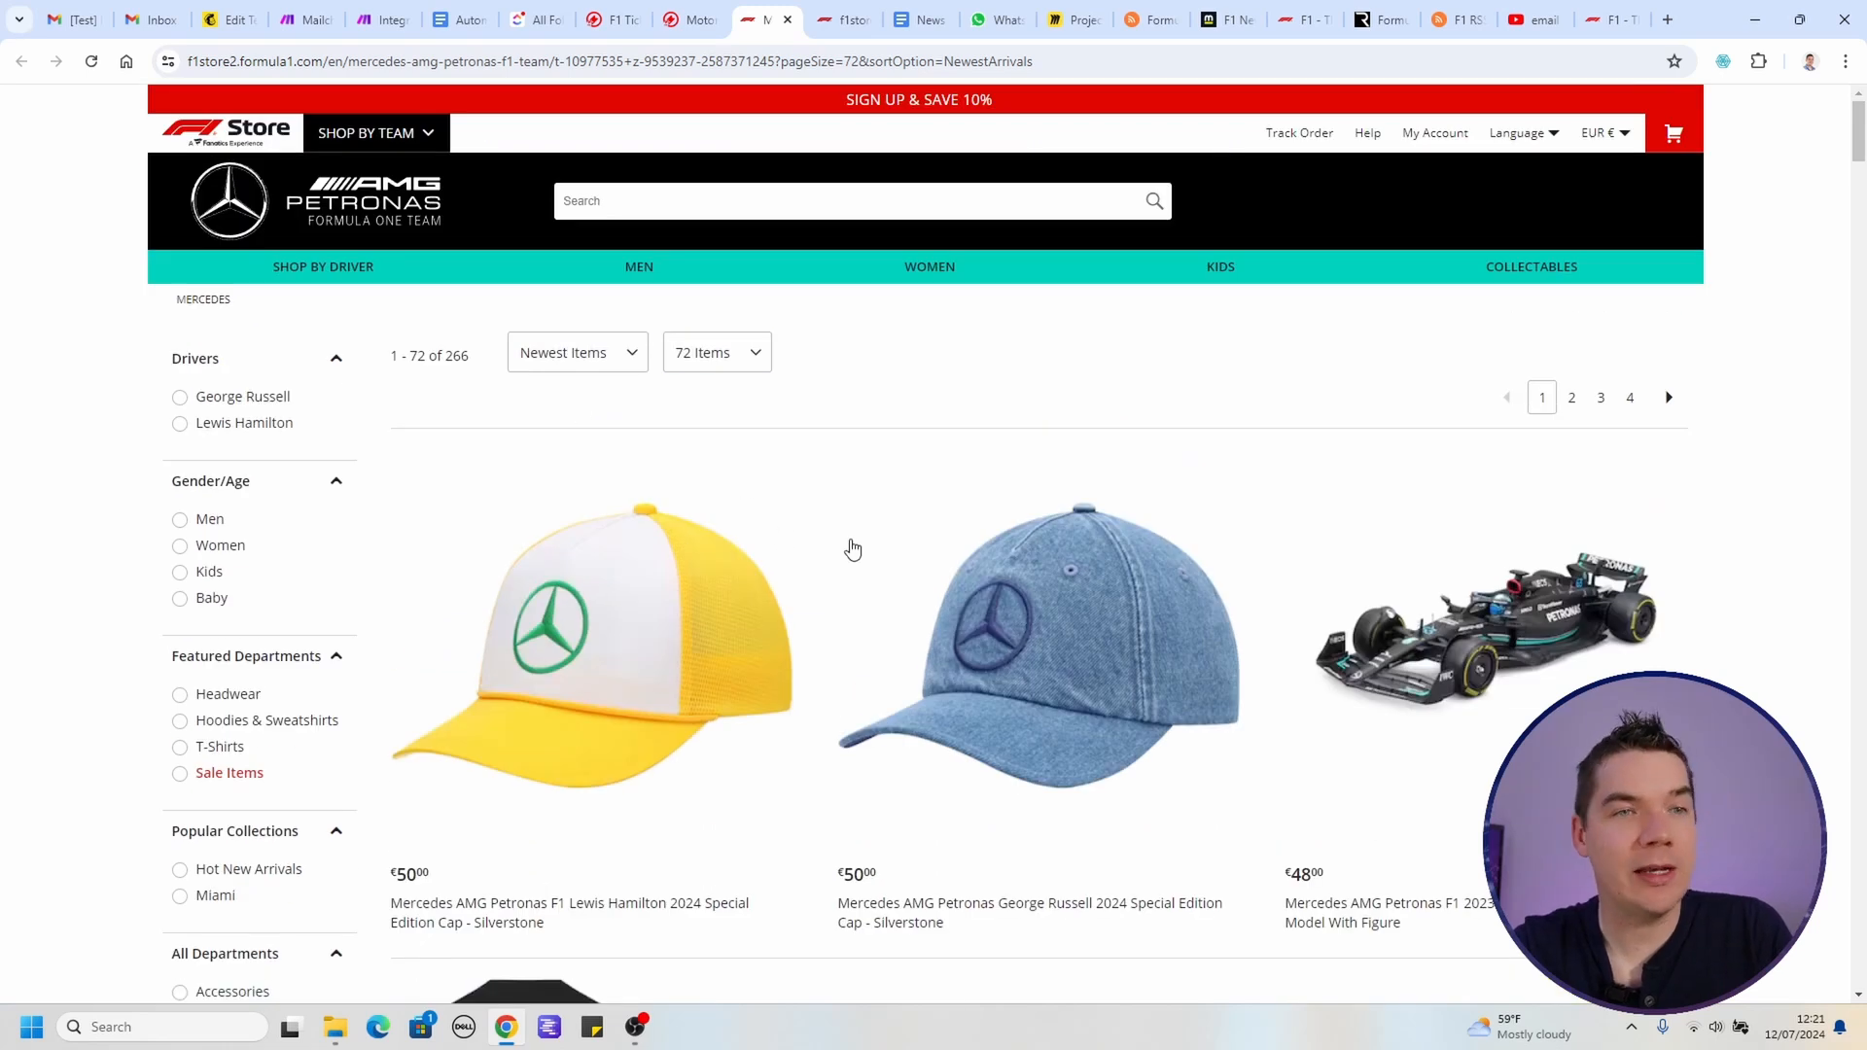
pyautogui.hotkey('ctrl', 'Tab')
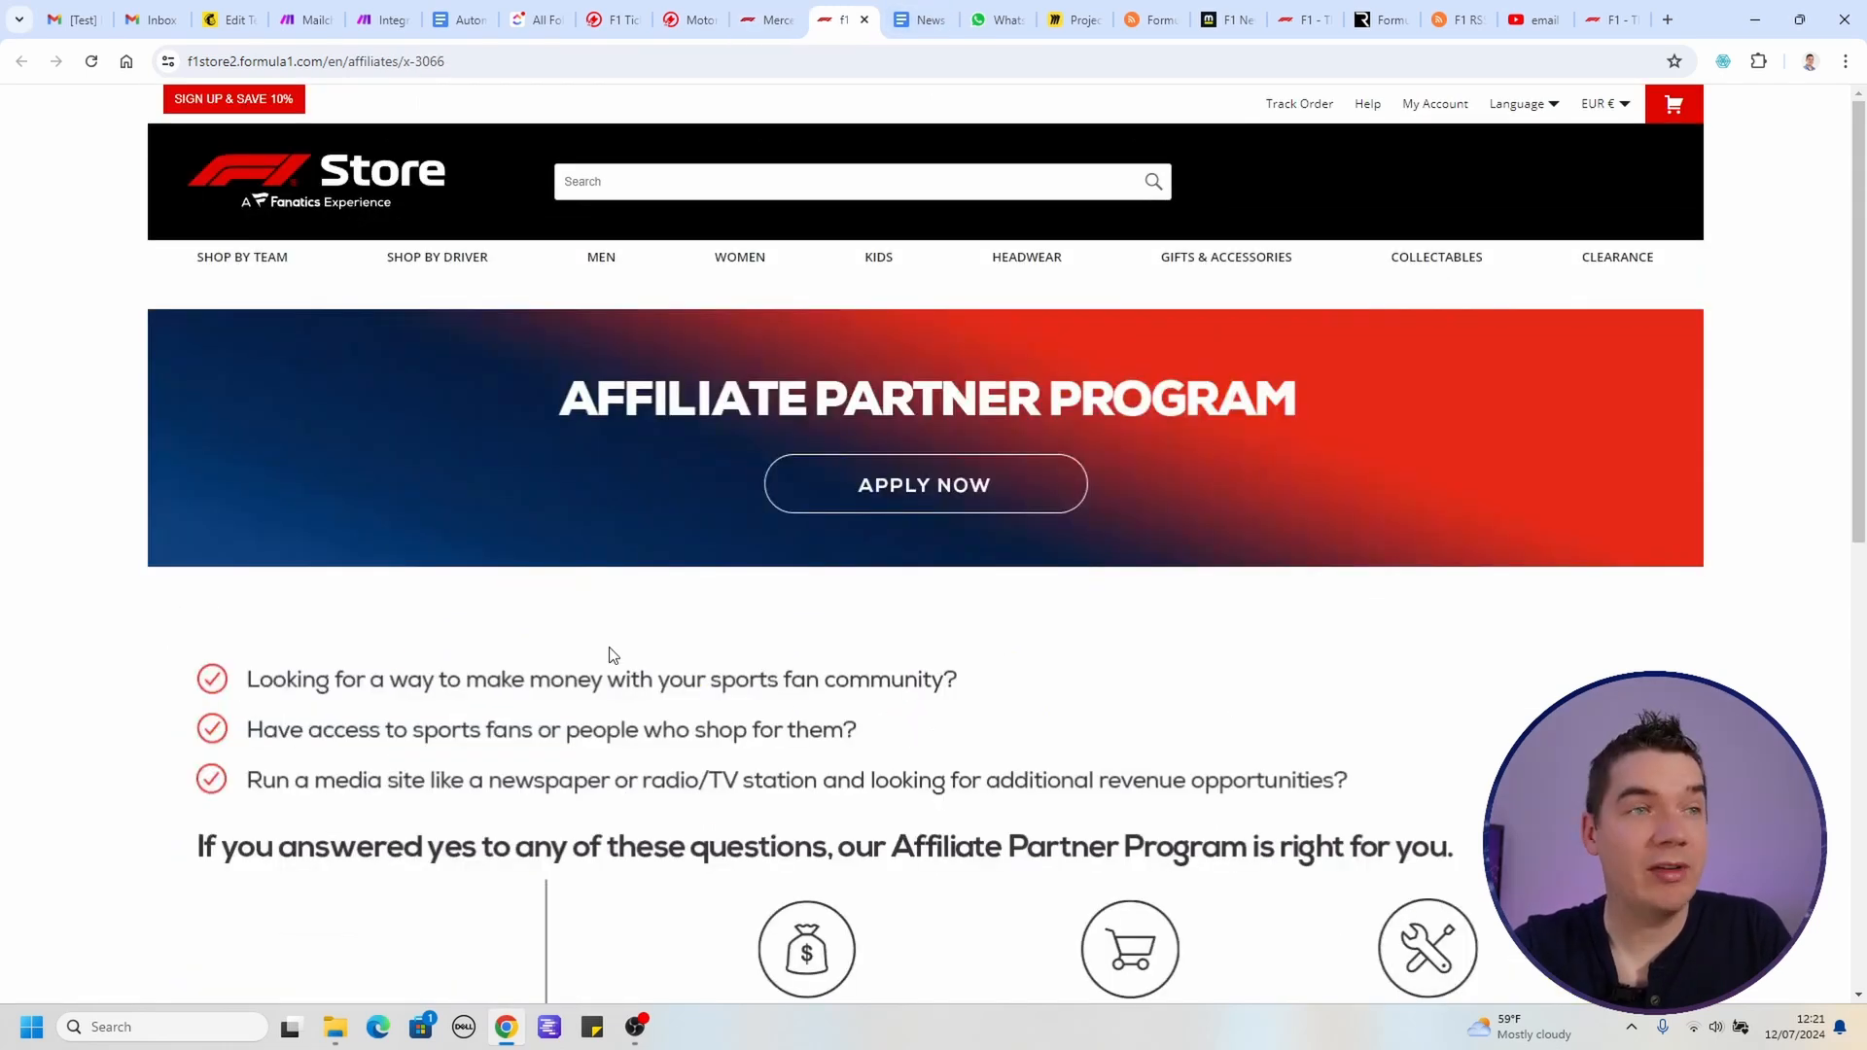
pyautogui.scroll(-1, 613, 655)
pyautogui.scroll(1, 612, 645)
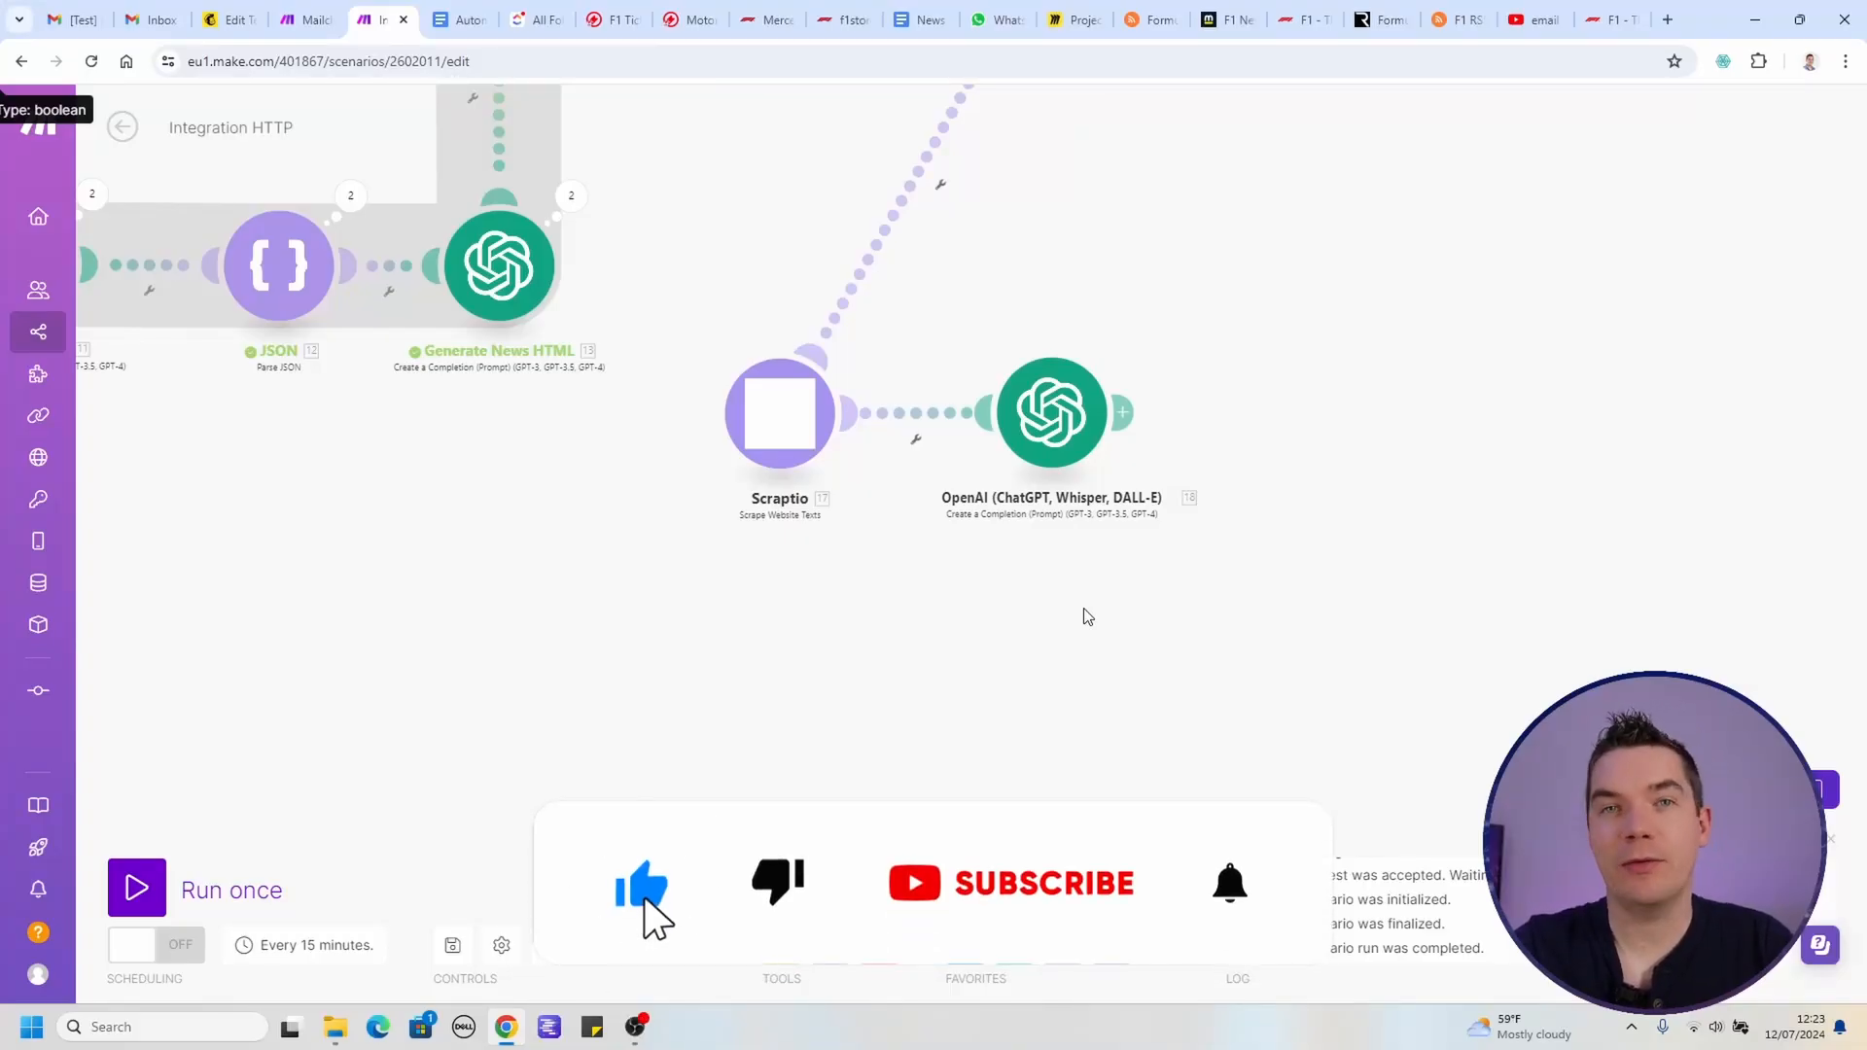
# Step: Copy the address of the F1 Store's Mercedes page sorted by newest items and switch to My Feeds in RSS.app
pyautogui.click(783, 14)
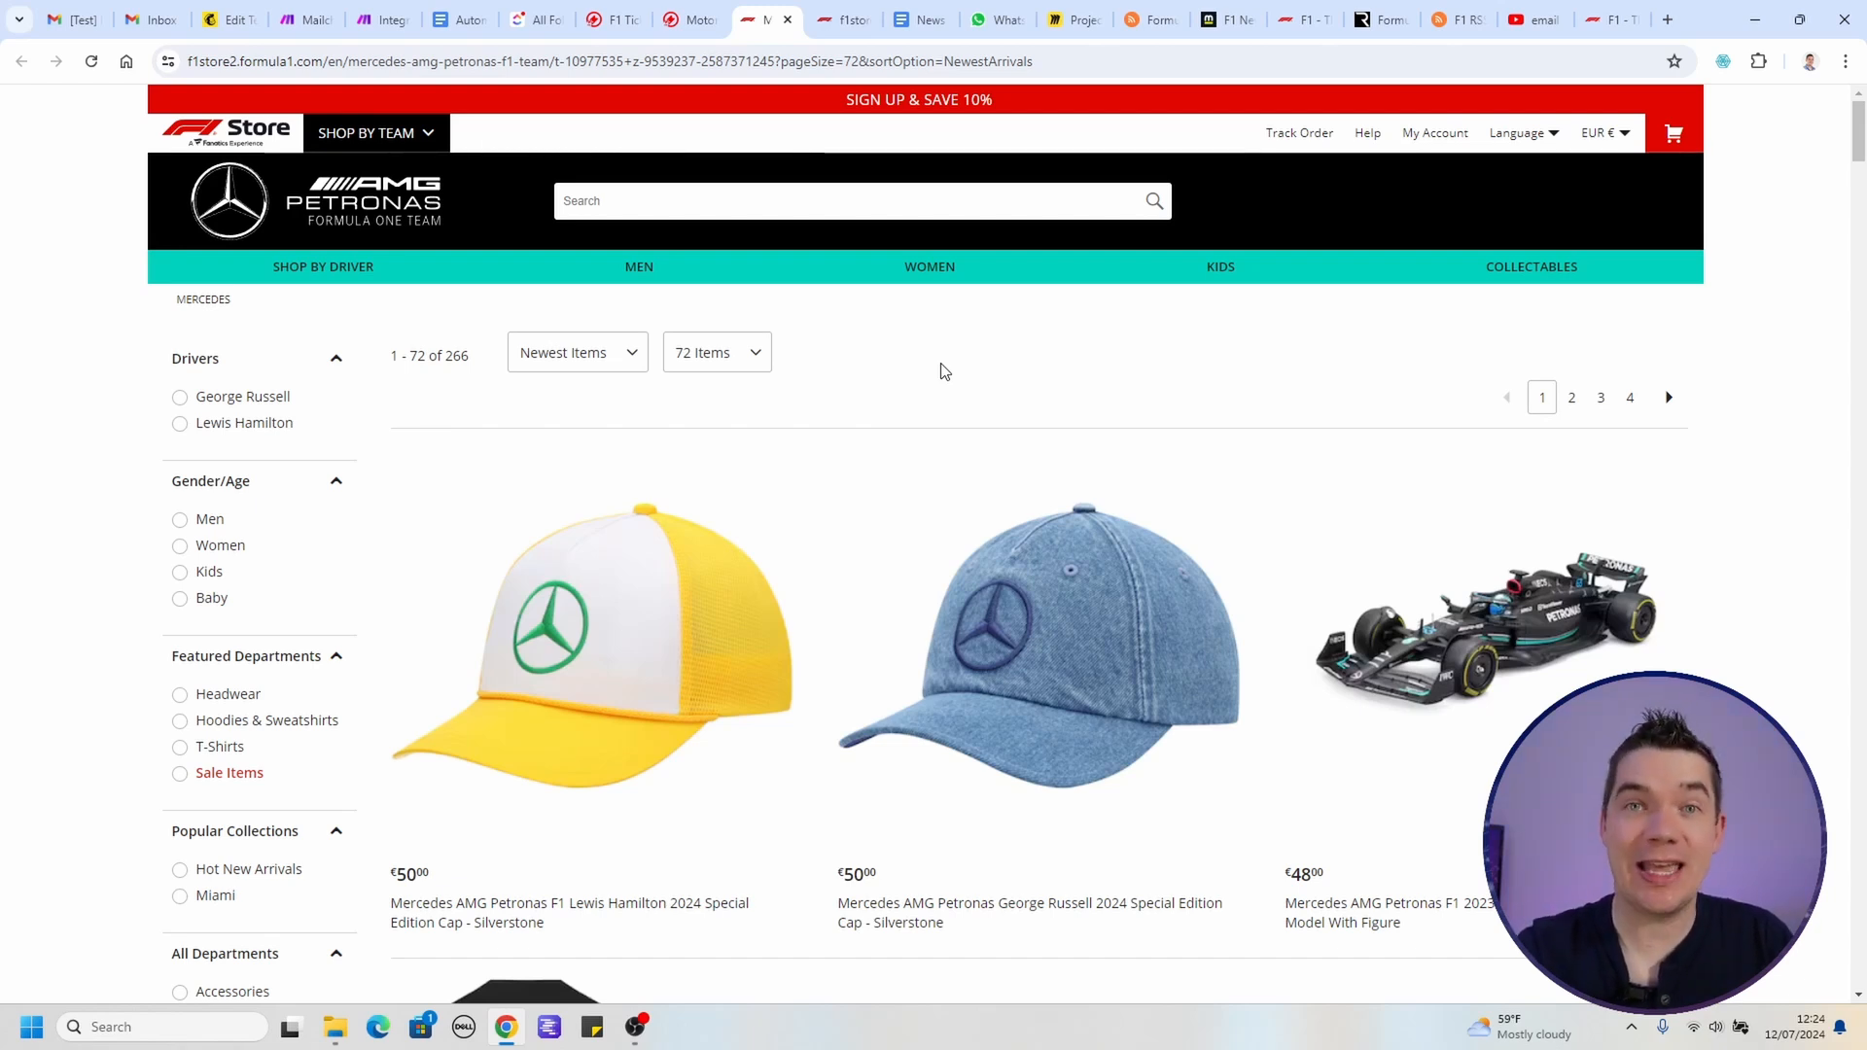
pyautogui.click(1119, 61)
pyautogui.click(1458, 19)
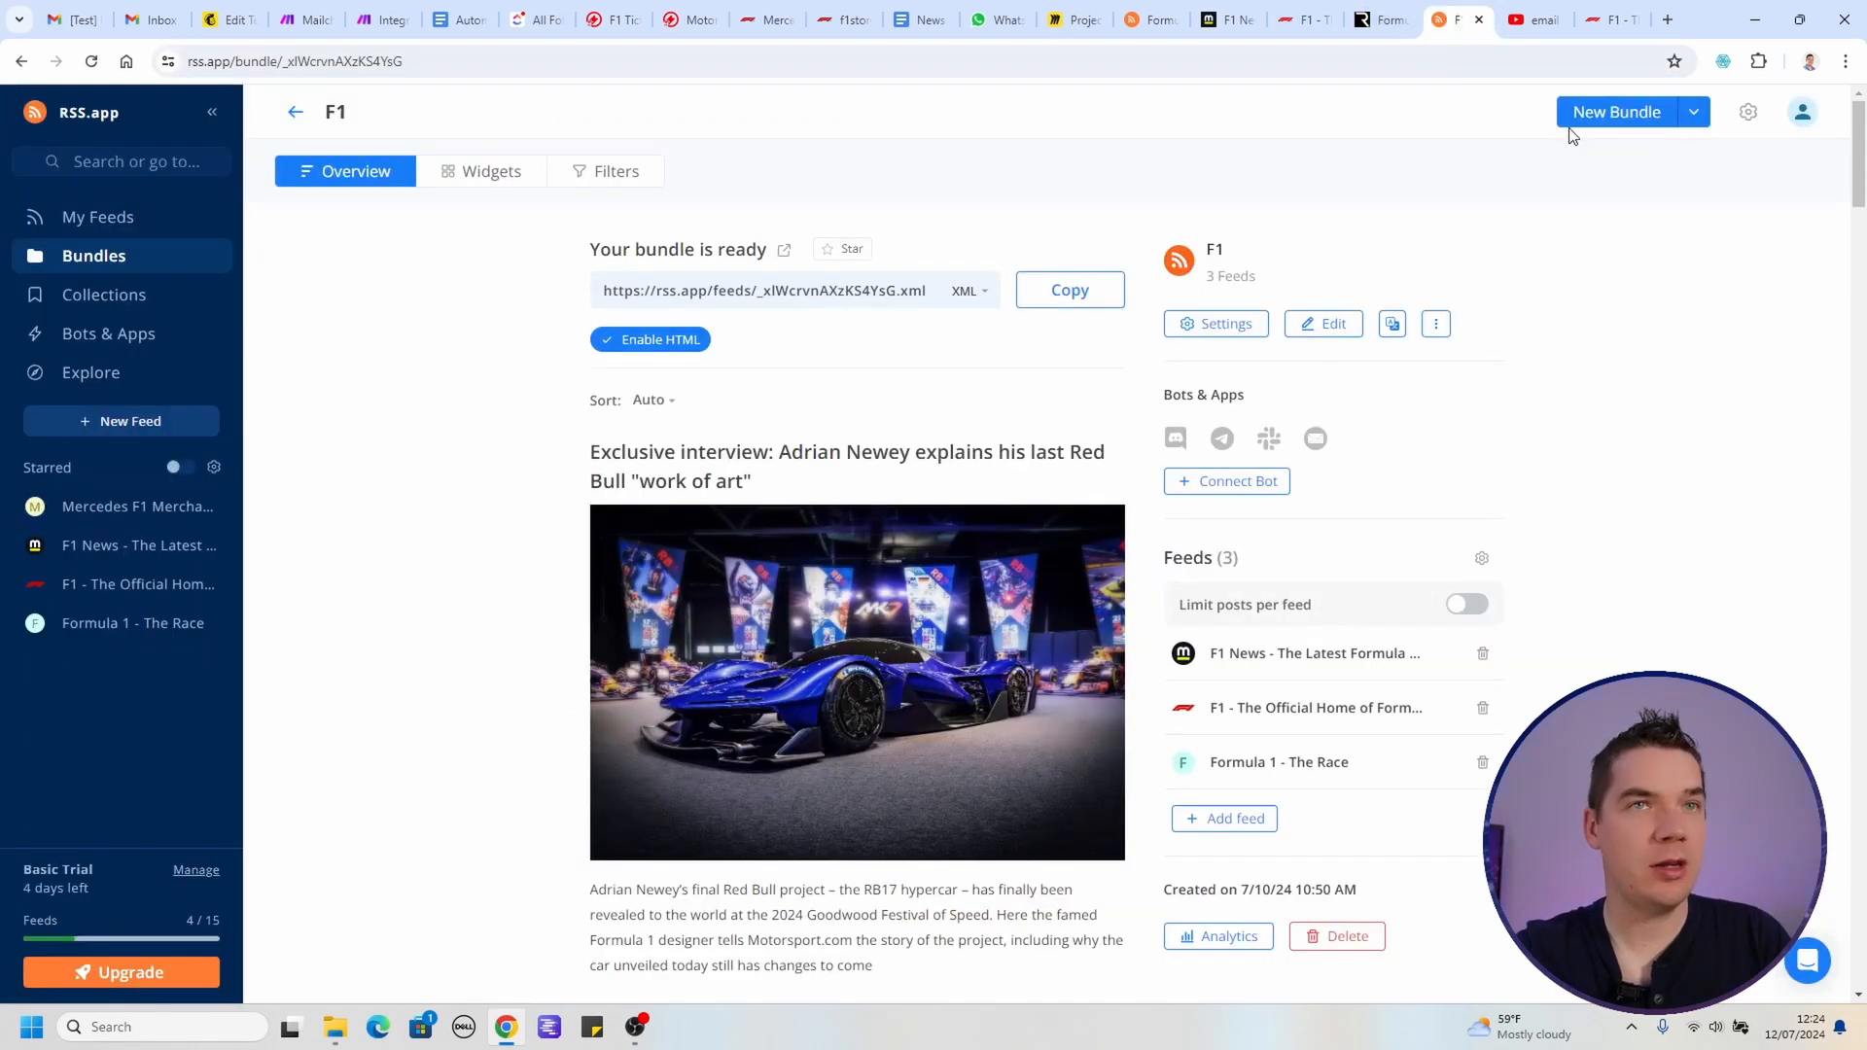
pyautogui.click(1614, 112)
pyautogui.click(1163, 267)
pyautogui.click(184, 230)
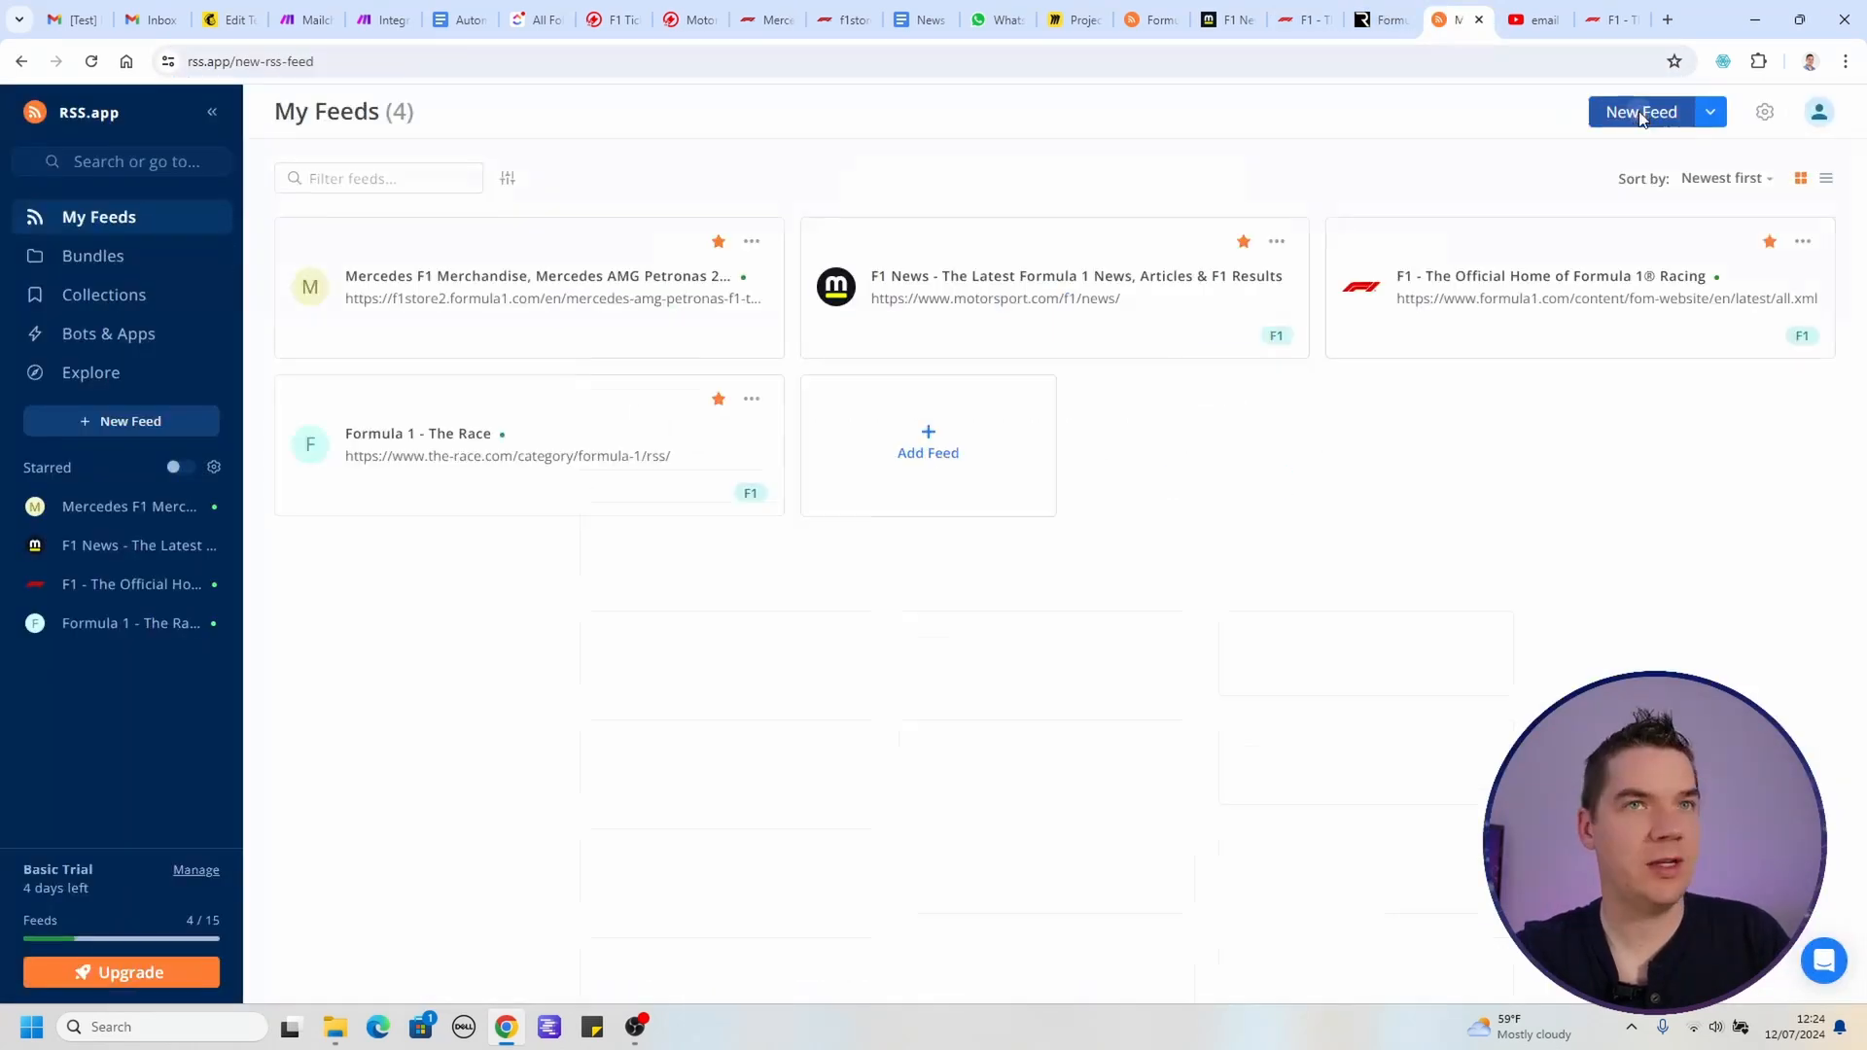
# Step: Try to generate a new feed from the copied Mercedes store address with RSS Generator
pyautogui.click(1641, 112)
pyautogui.click(973, 261)
pyautogui.hotkey('ctrl', 'a')
pyautogui.hotkey('ctrl', 'v')
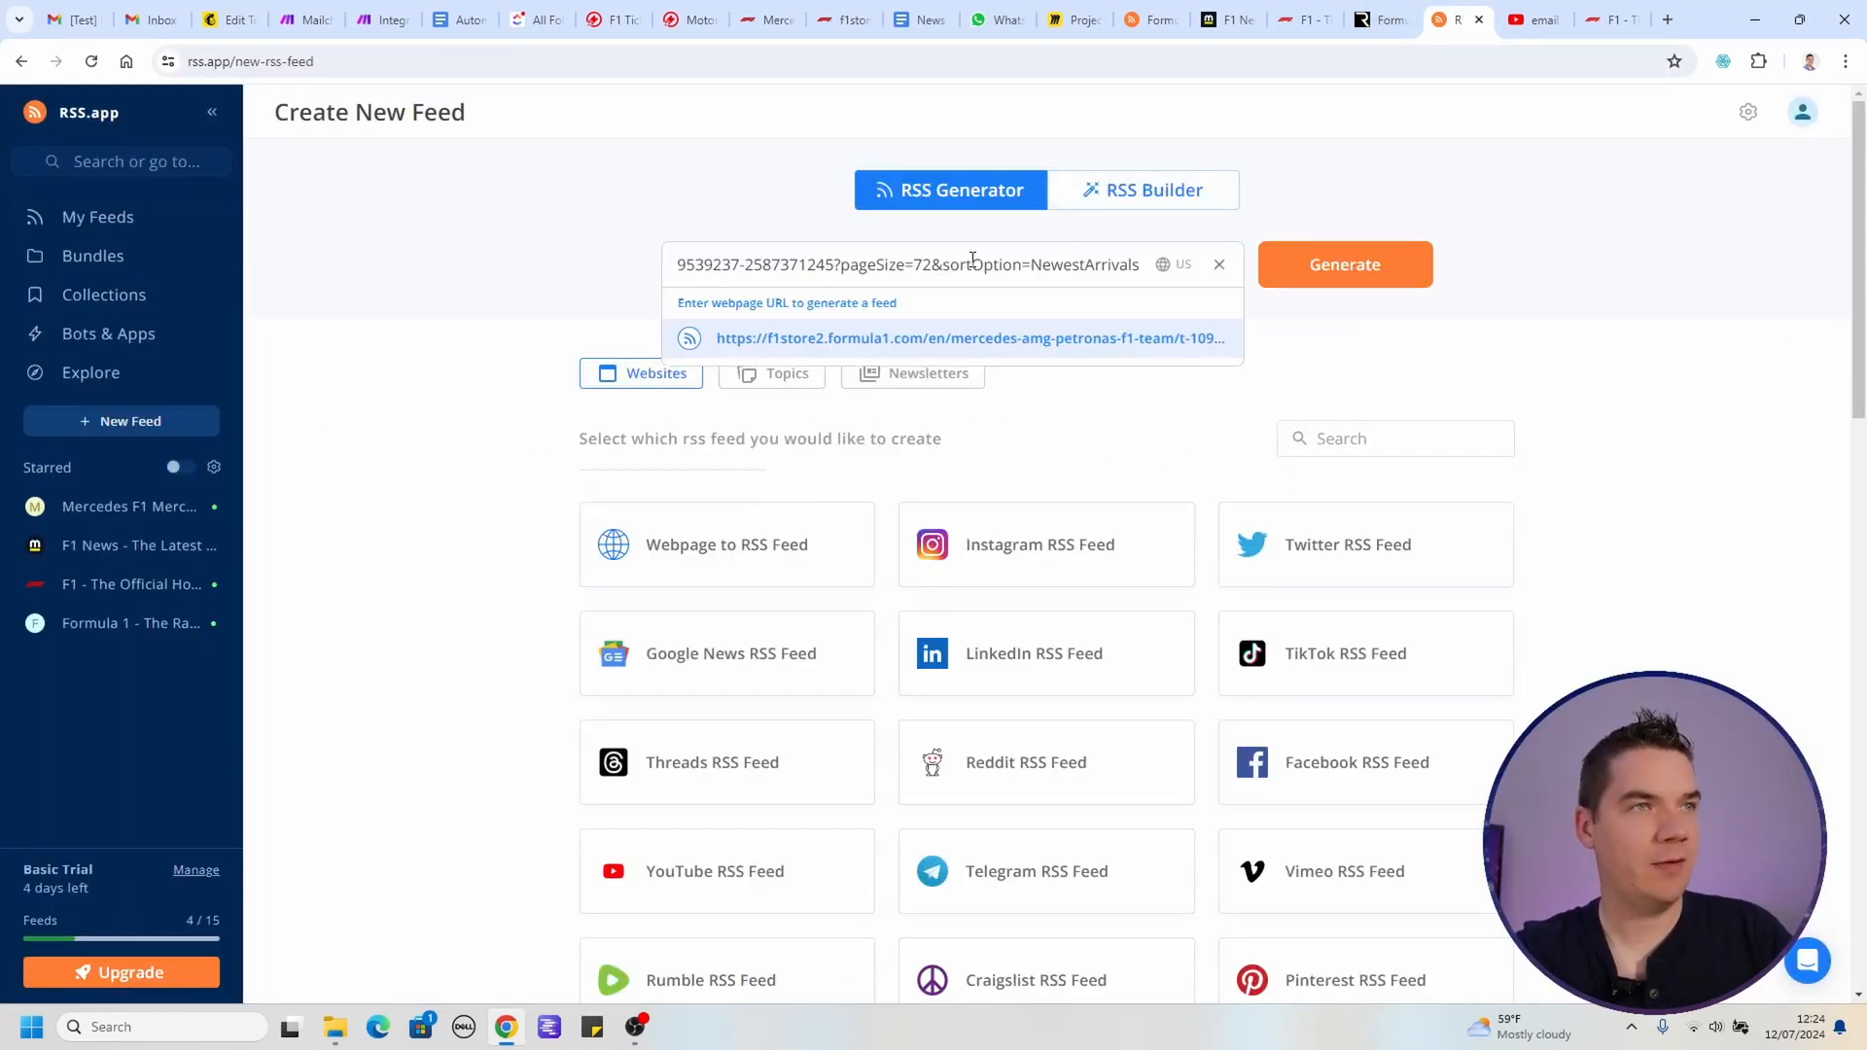
pyautogui.click(1351, 264)
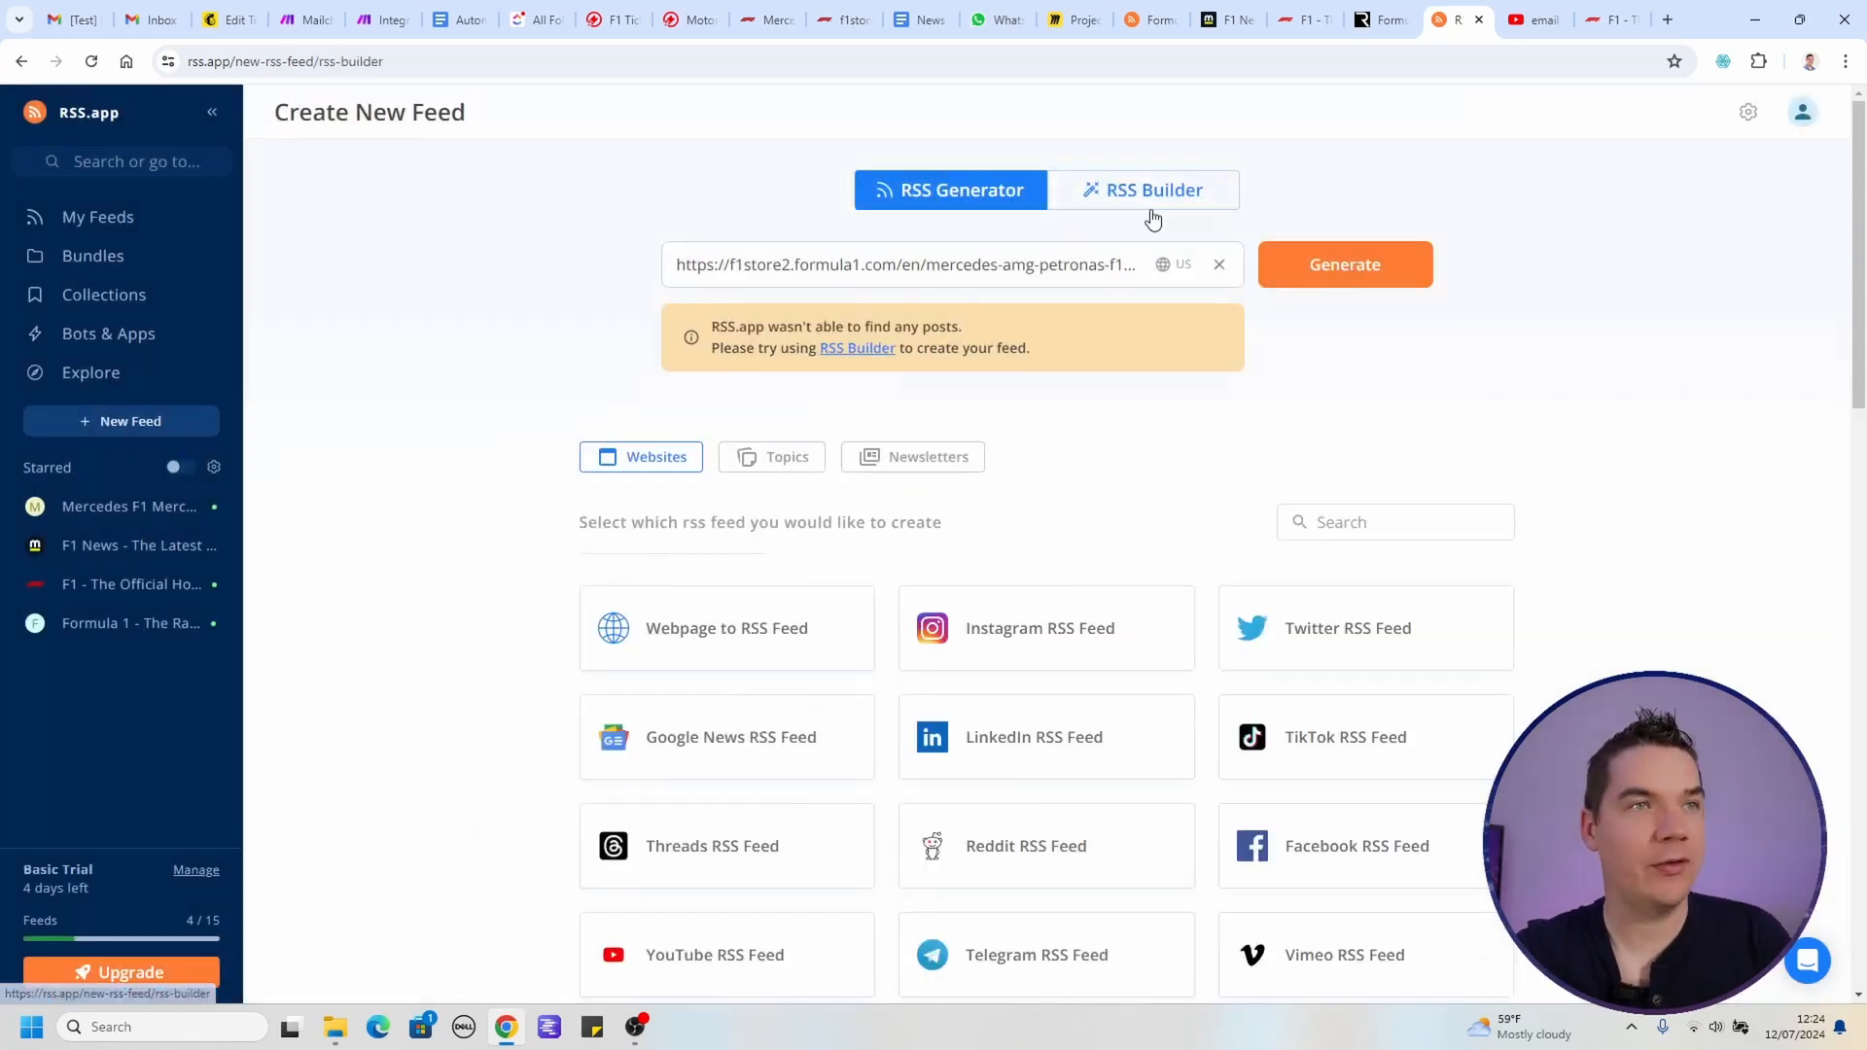
# Step: Load the Mercedes store page in RSS Builder, pick the product titles as the Title CSS Selector and generate the feed
pyautogui.click(1128, 190)
pyautogui.click(970, 278)
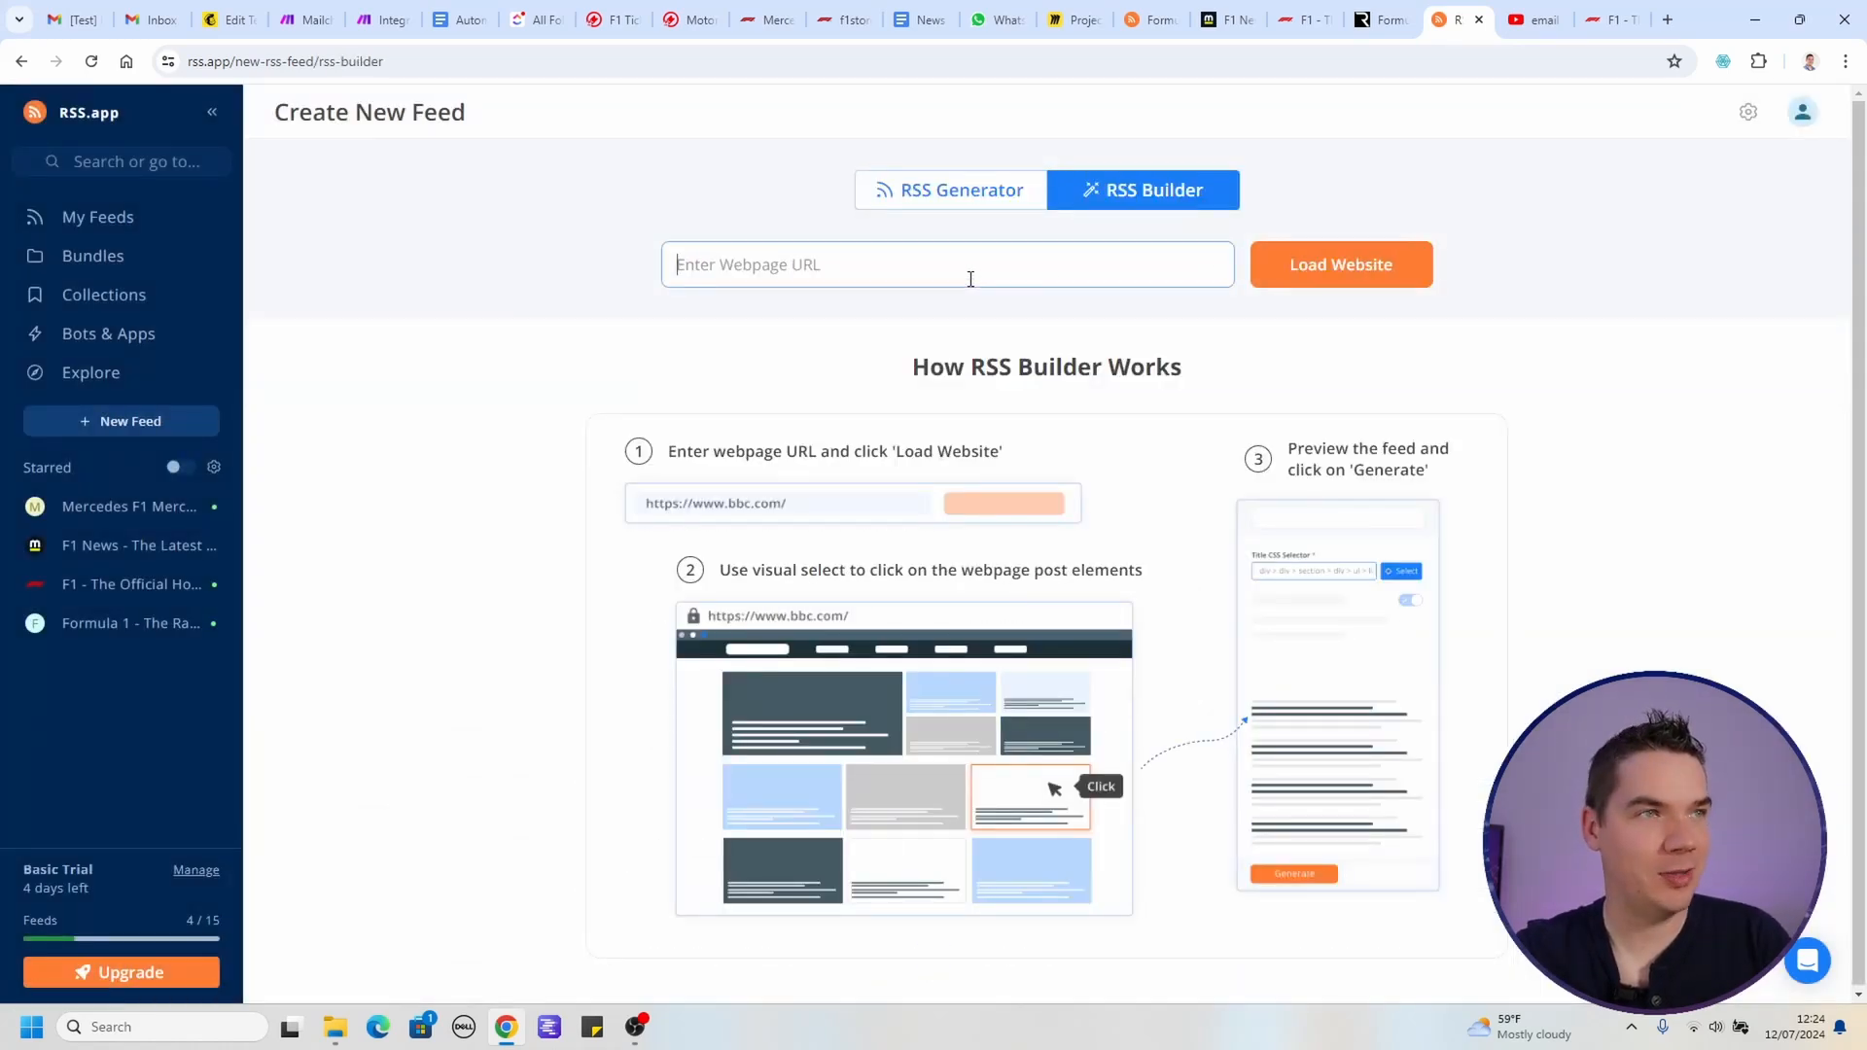
pyautogui.hotkey('ctrl', 'v')
pyautogui.click(1392, 273)
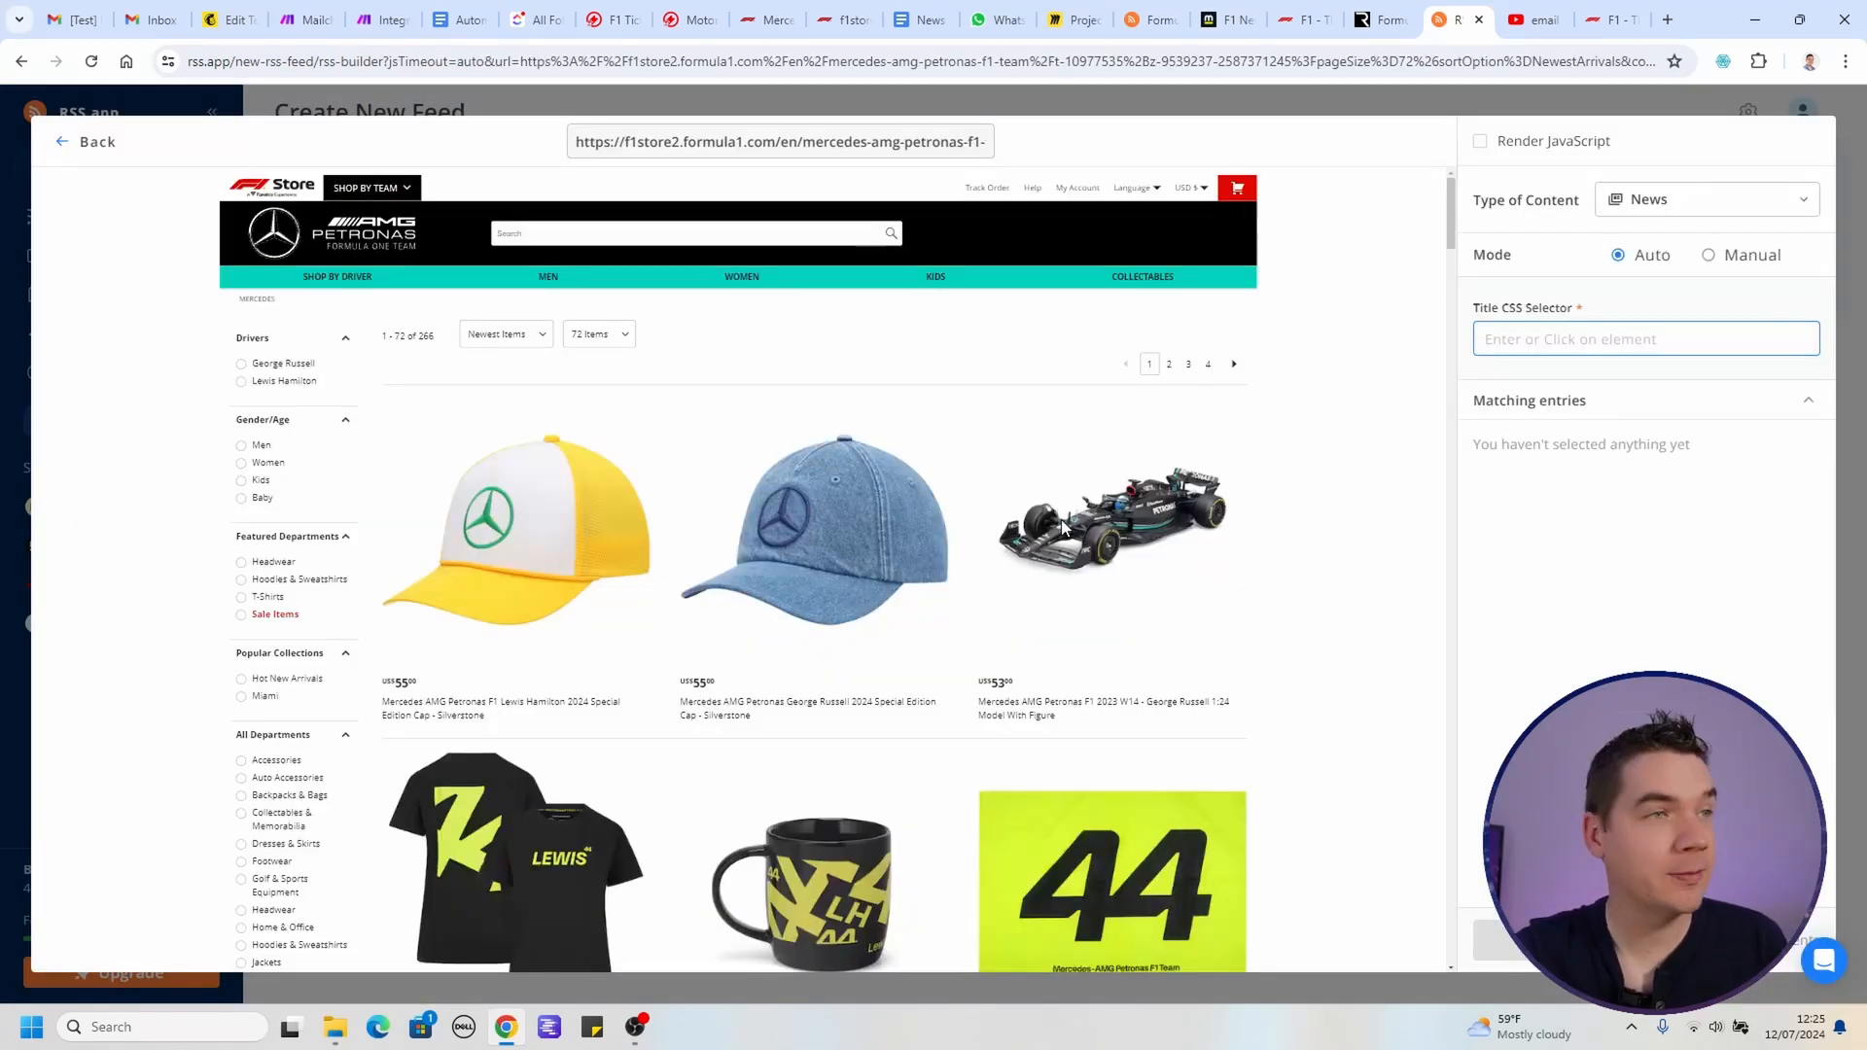
pyautogui.click(564, 711)
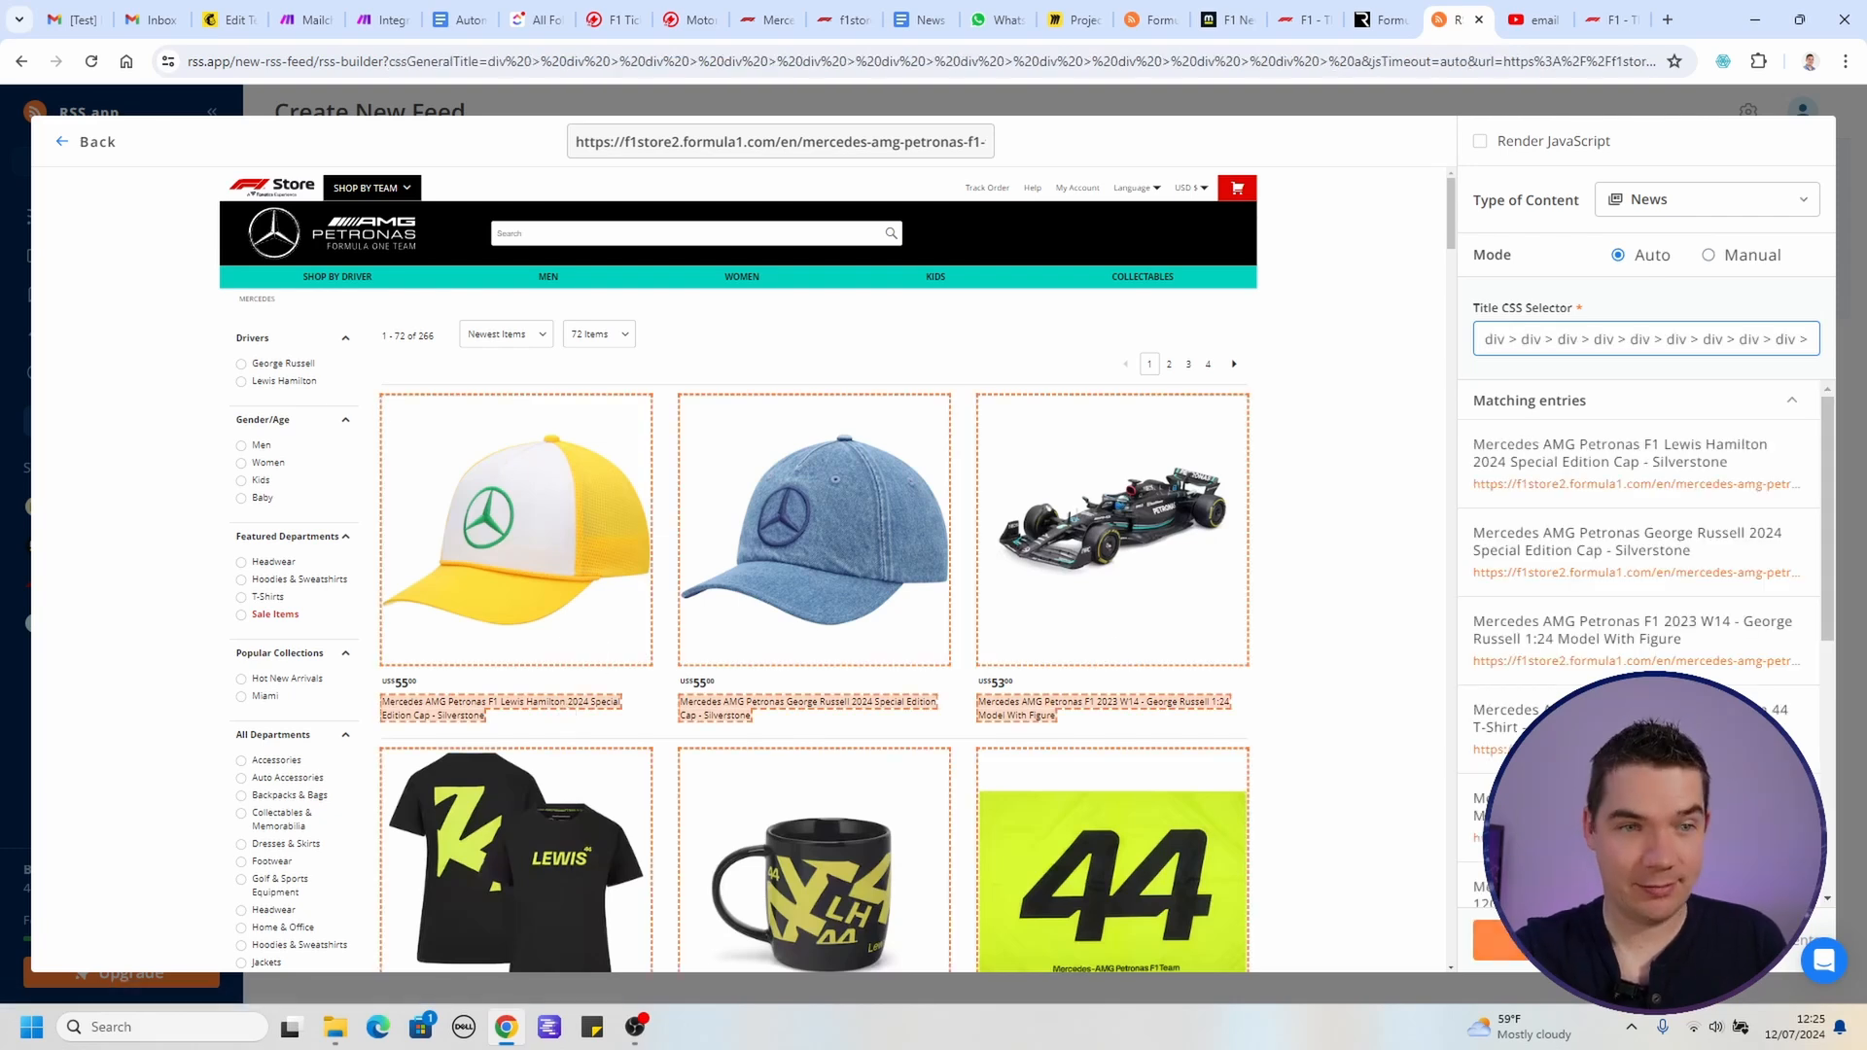
pyautogui.click(1503, 940)
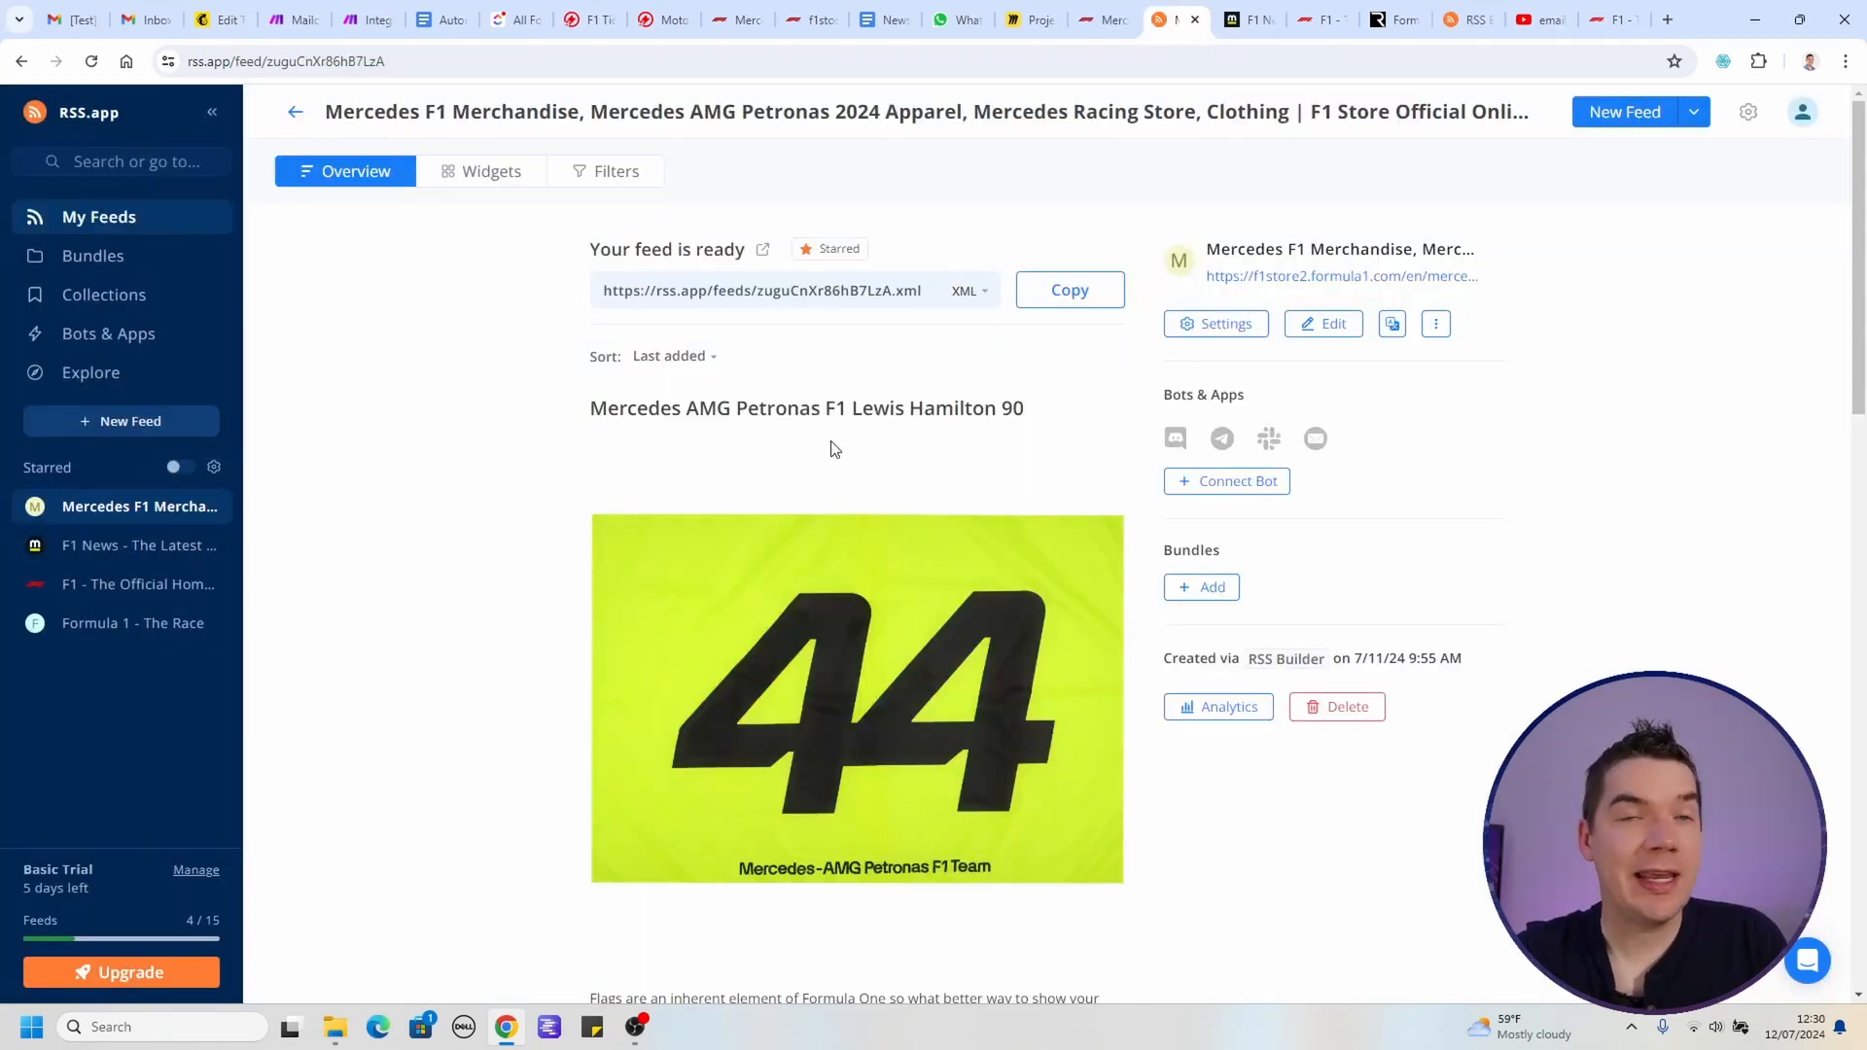
# Step: Look through the Mercedes merchandise feed's entries and copy its XML feed address
pyautogui.scroll(-15, 832, 448)
pyautogui.scroll(5, 844, 528)
pyautogui.scroll(10, 828, 613)
pyautogui.click(1070, 292)
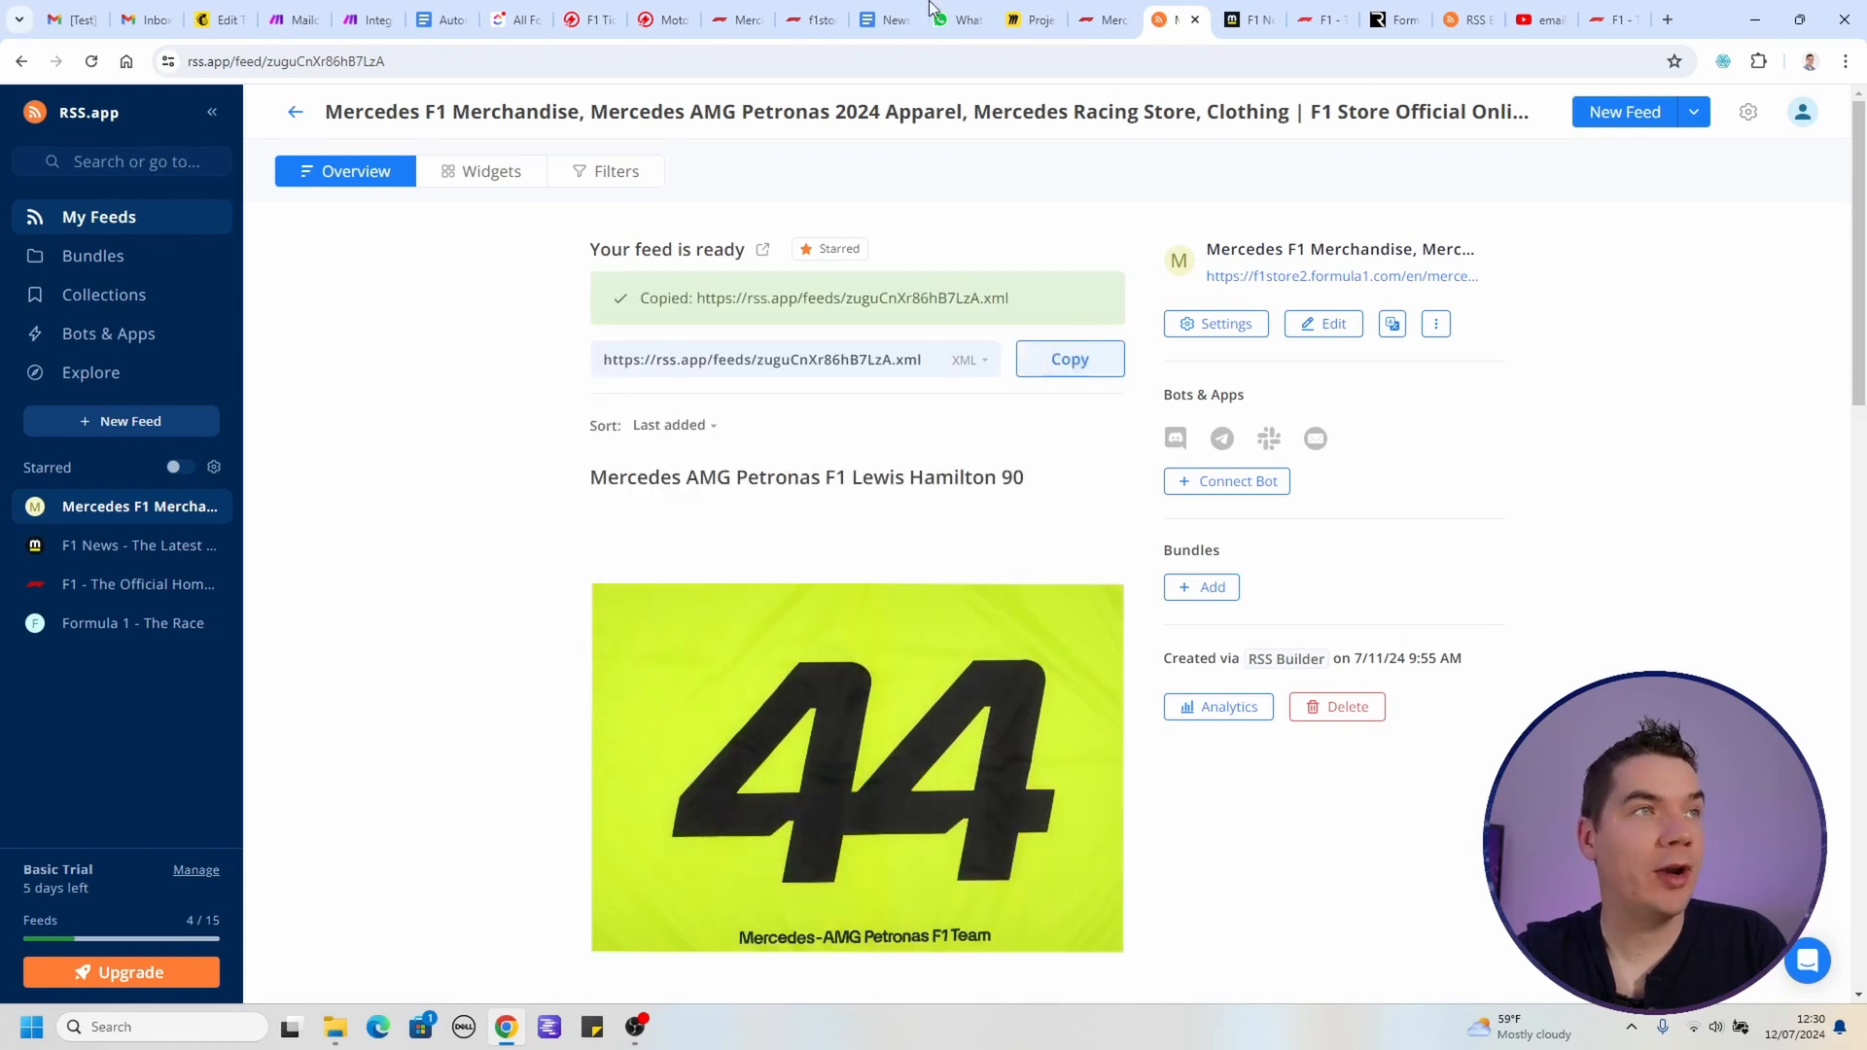
# Step: In the Make scenario, add an HTTP Get a file module after the last OpenAI module for the copied feed address, placing it below Scraptio
pyautogui.click(365, 20)
pyautogui.moveTo(1105, 671); pyautogui.dragTo(1141, 557)
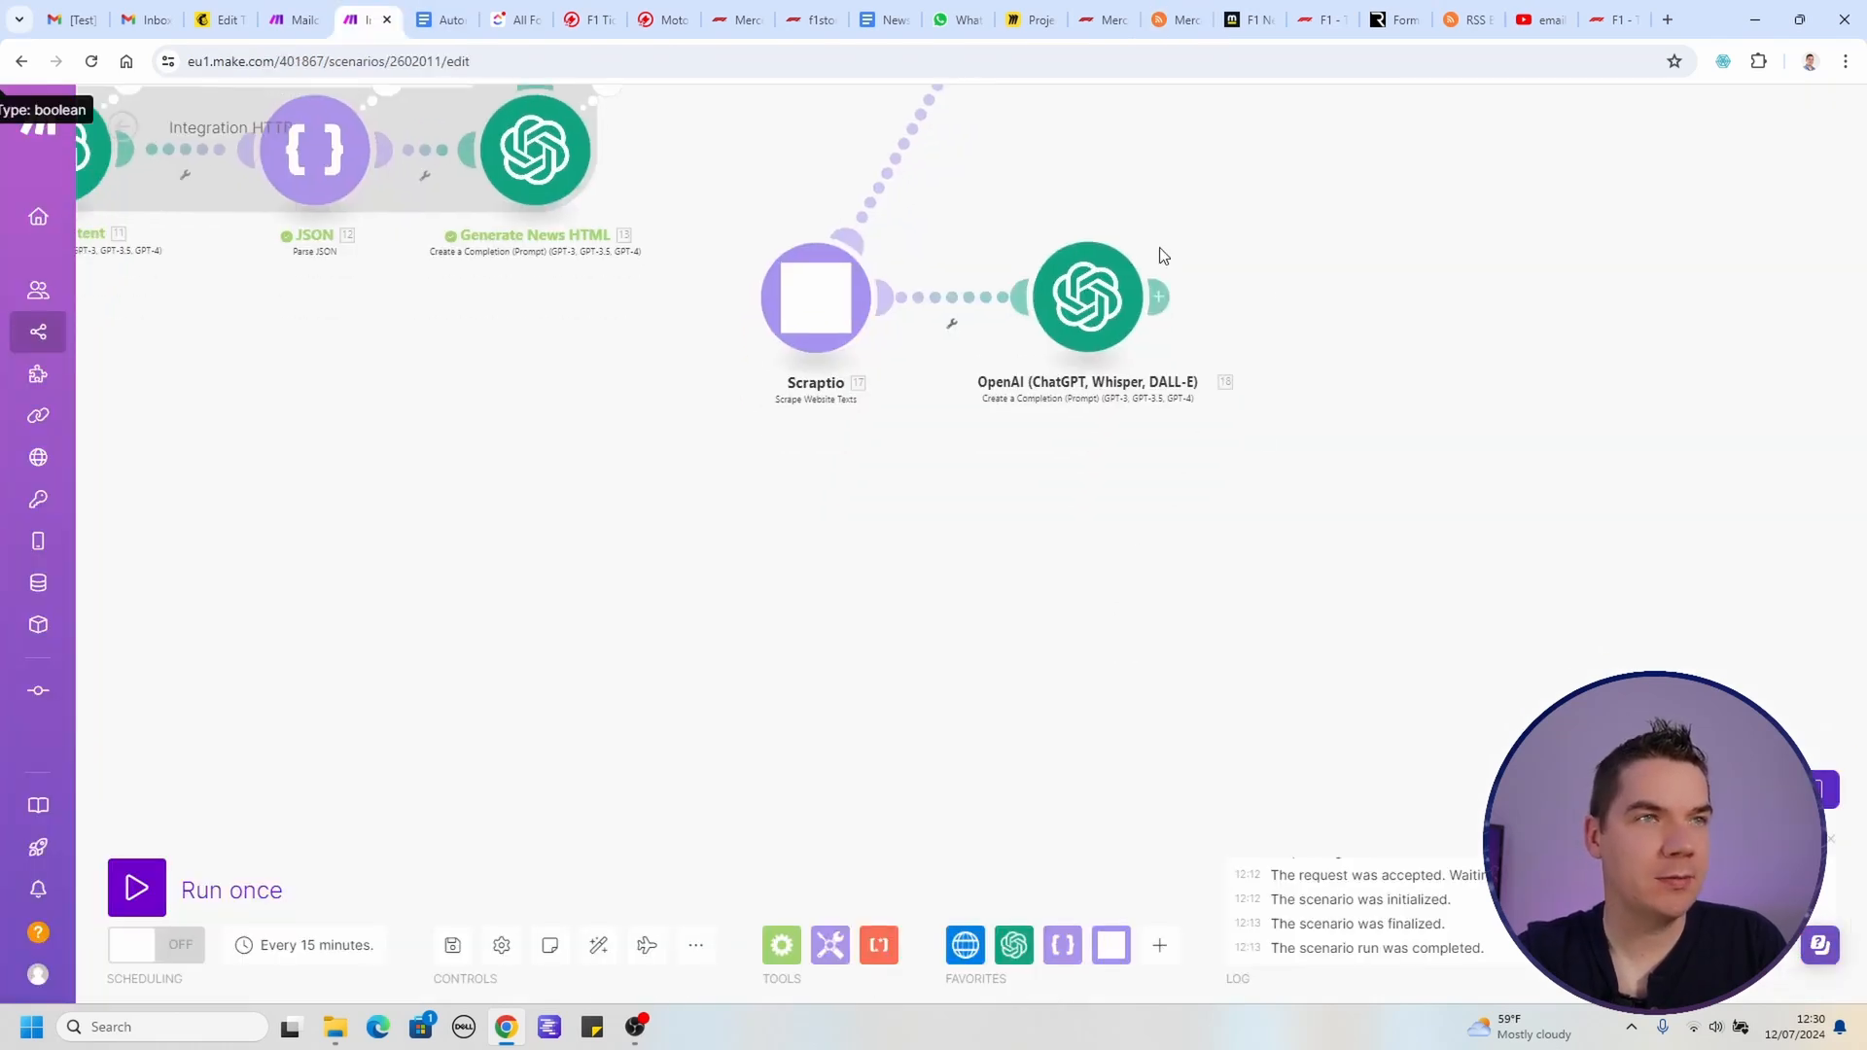
pyautogui.click(1158, 297)
pyautogui.click(1475, 181)
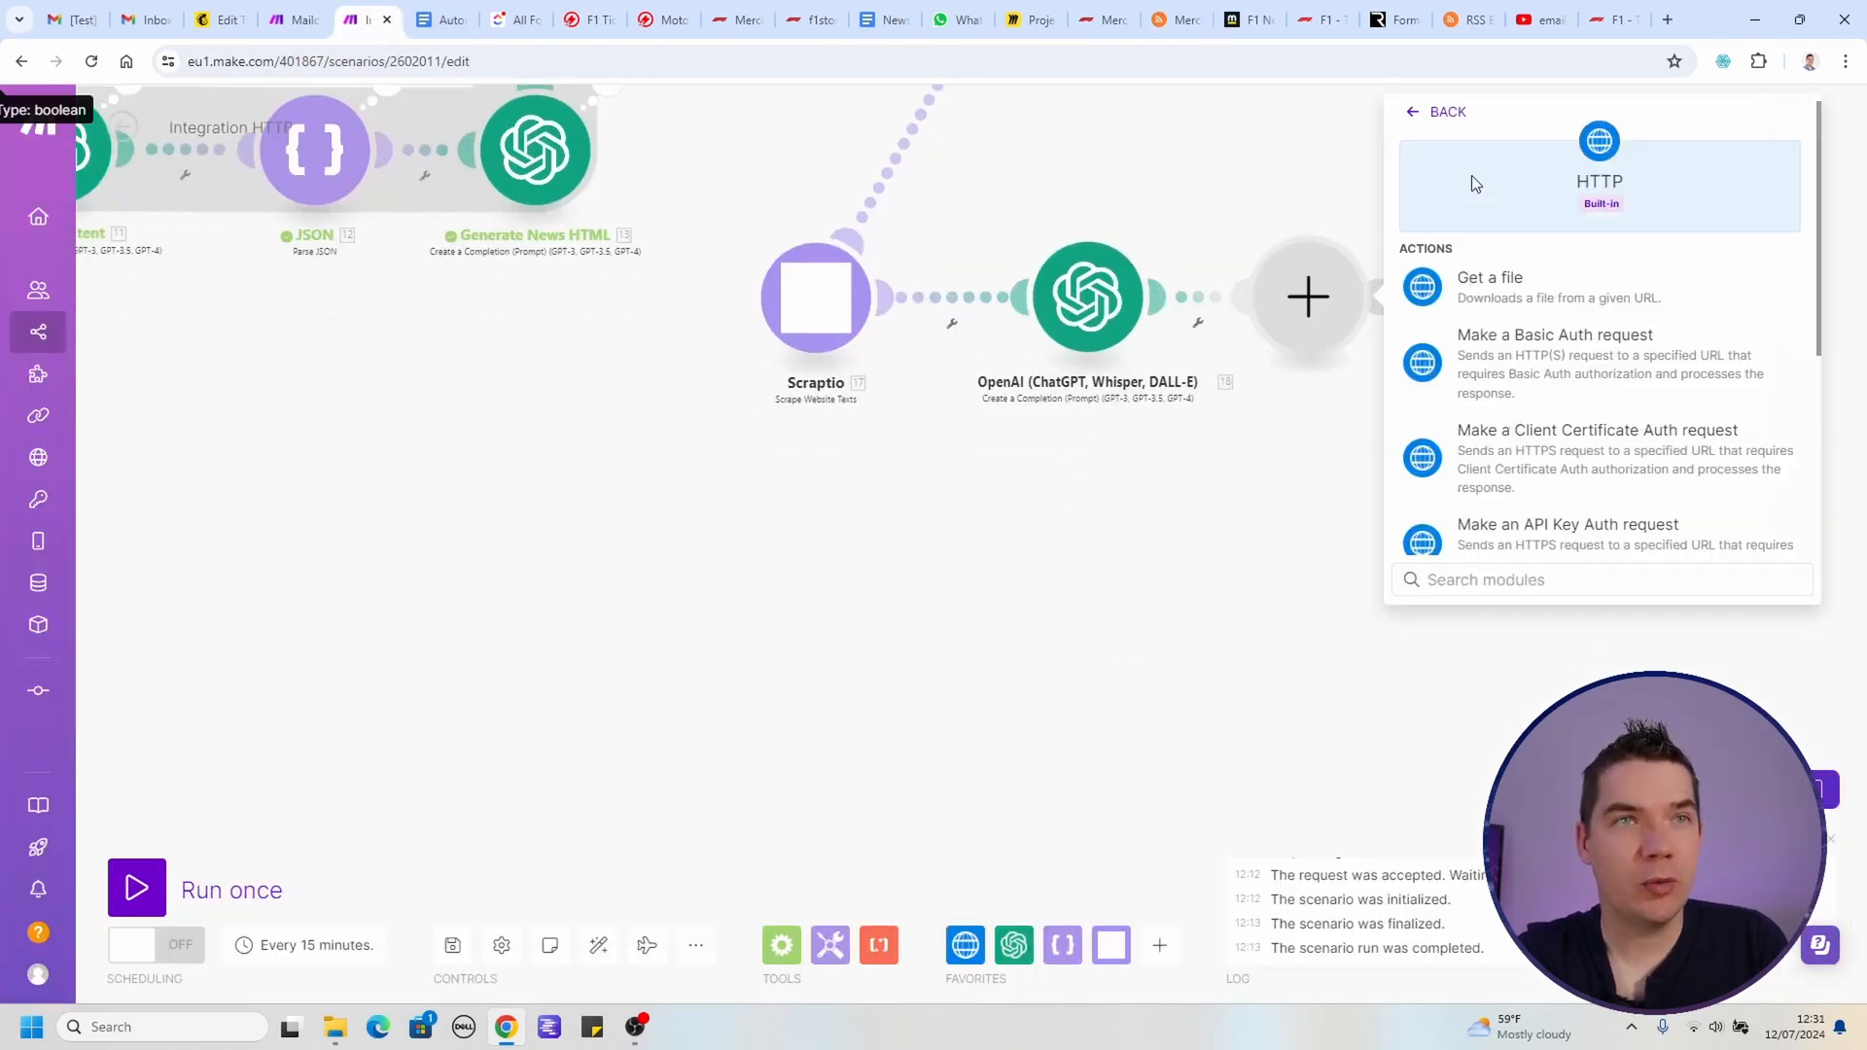
pyautogui.click(1479, 292)
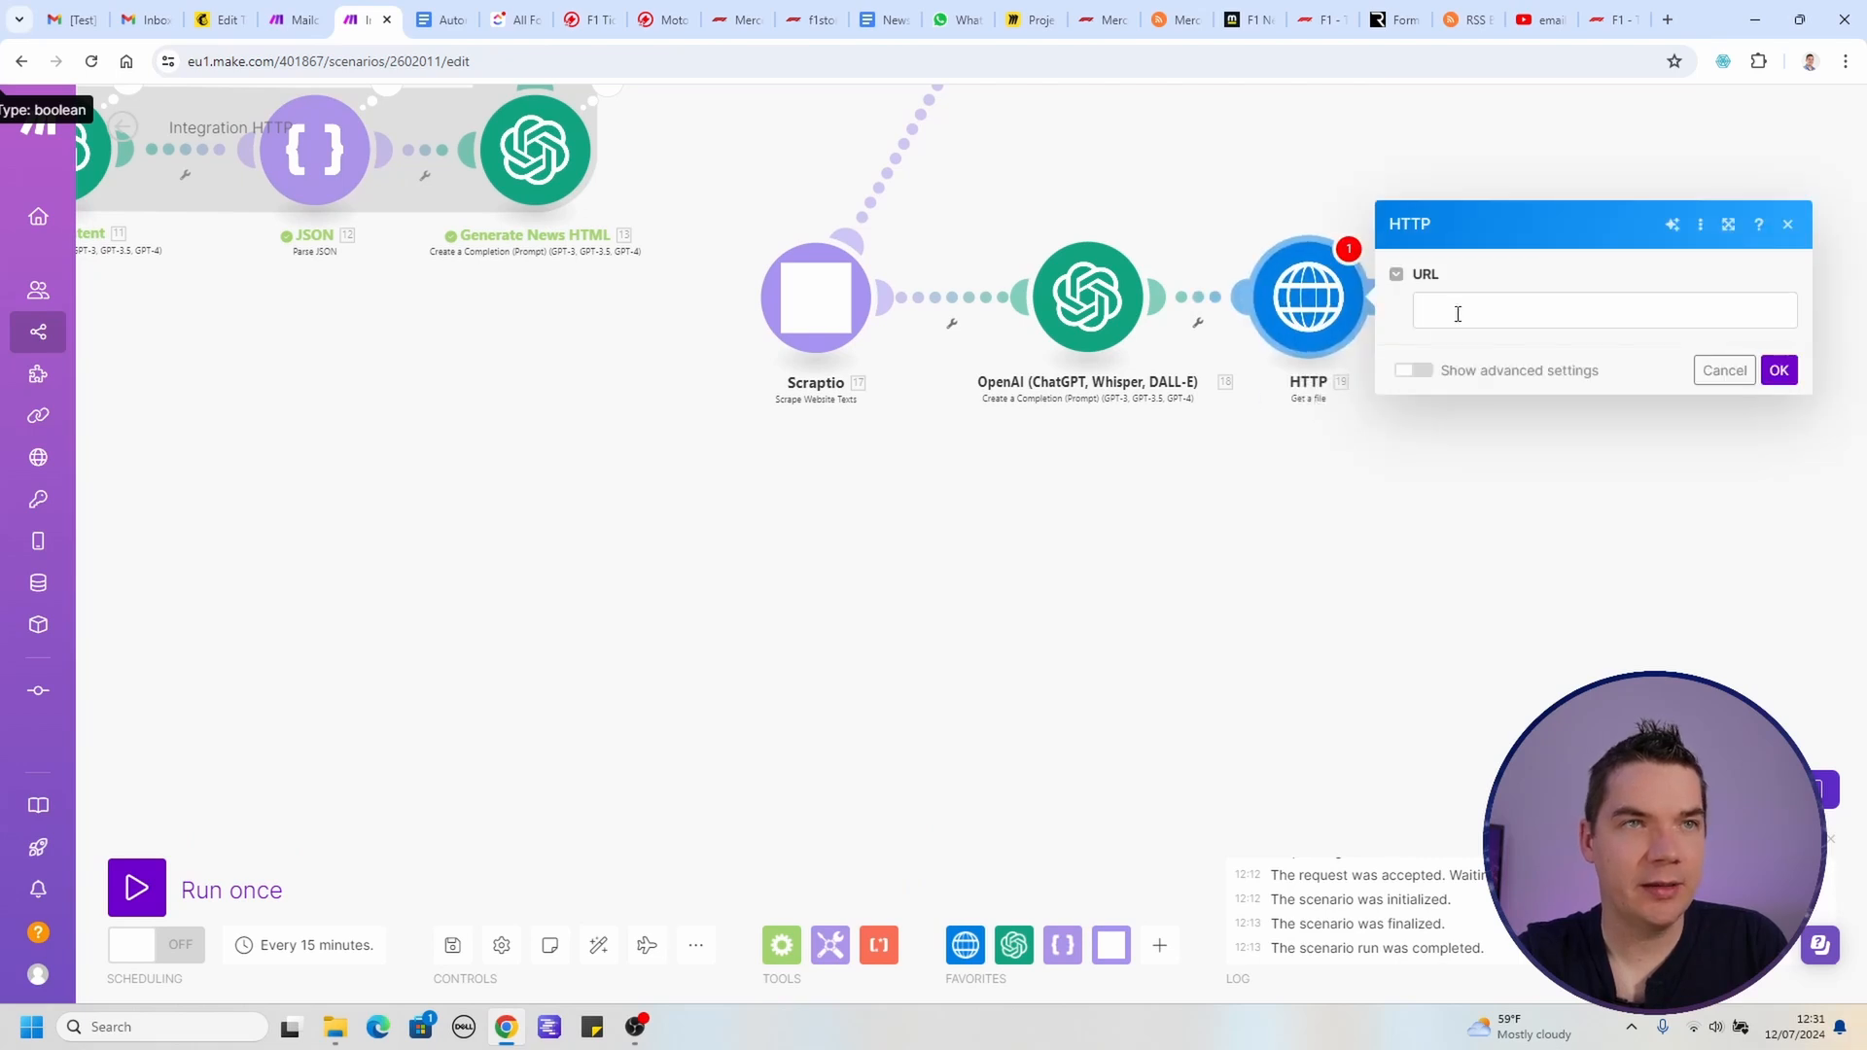
pyautogui.hotkey('ctrl', 'v')
pyautogui.click(1779, 371)
pyautogui.moveTo(1296, 315); pyautogui.dragTo(796, 713)
# Step: Rename the OpenAI module after Scraptio as Generate Next Race HTML
pyautogui.rightClick(1114, 296)
pyautogui.click(1159, 405)
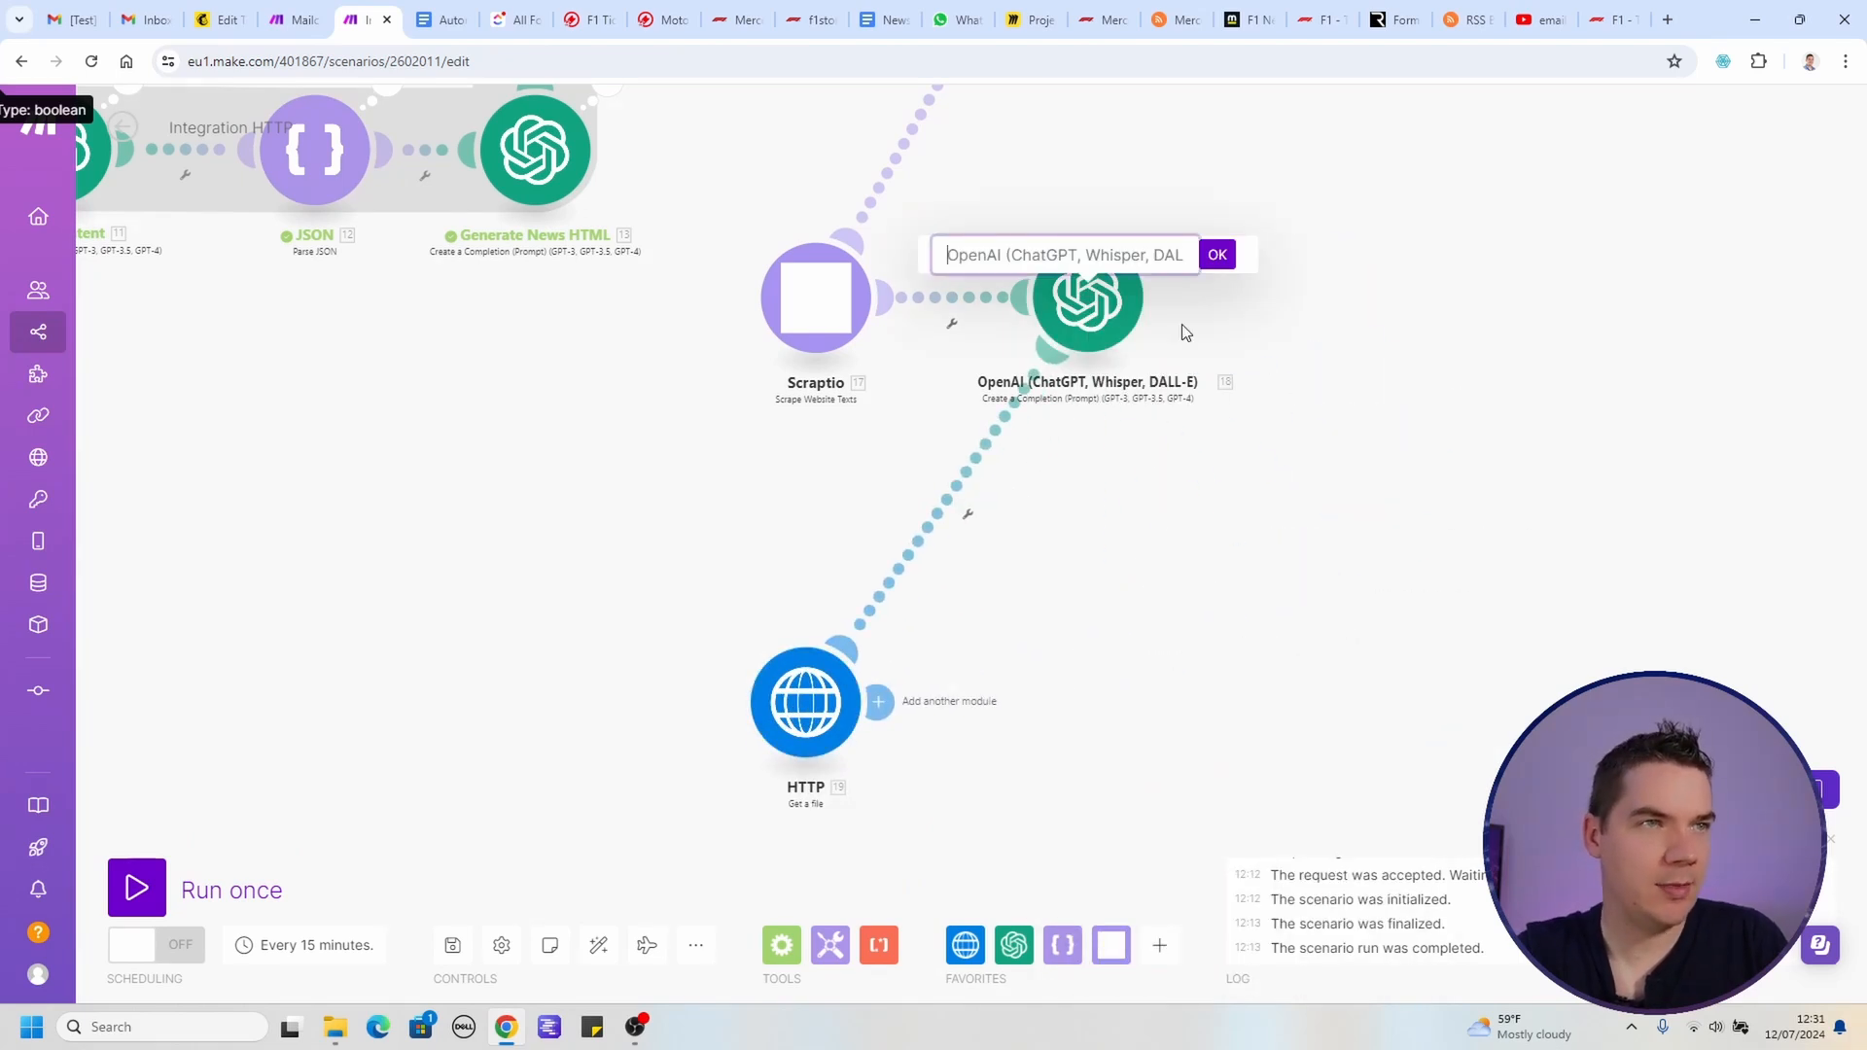
pyautogui.write('Generate Ne')
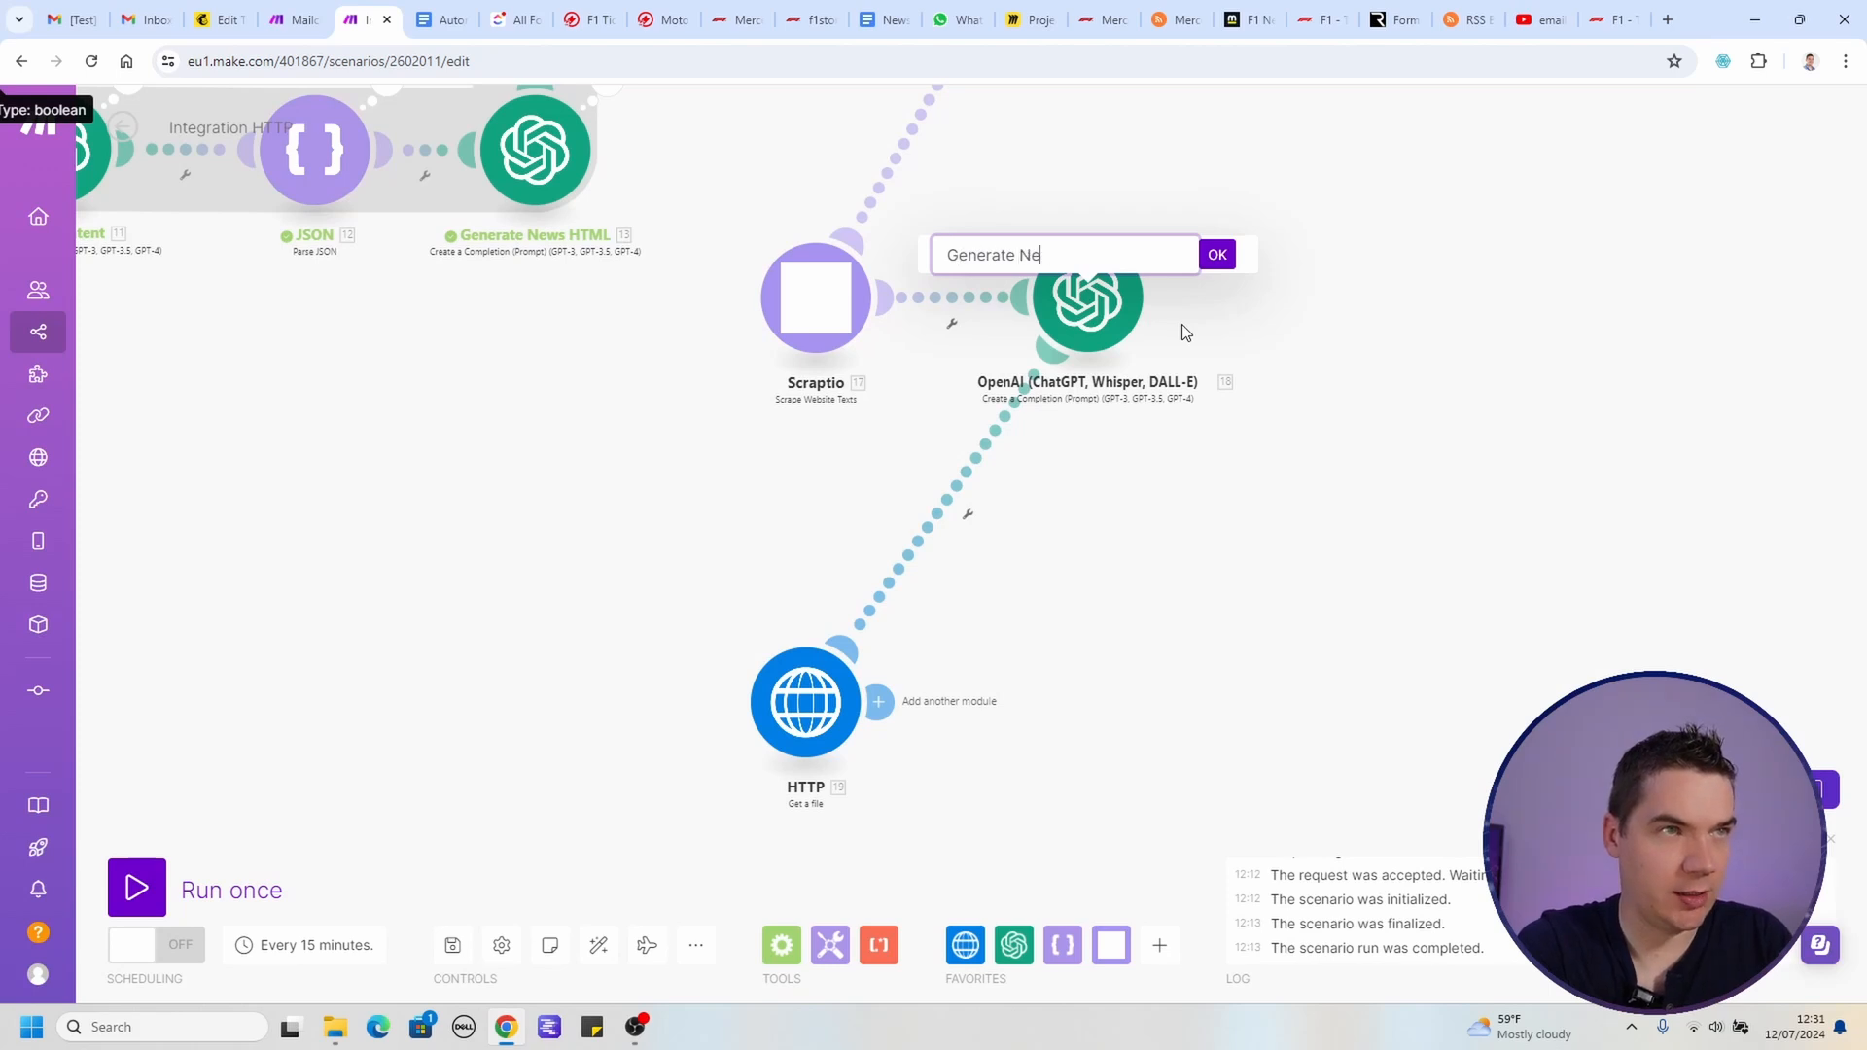
pyautogui.write('xt Race HTML')
pyautogui.press('Return')
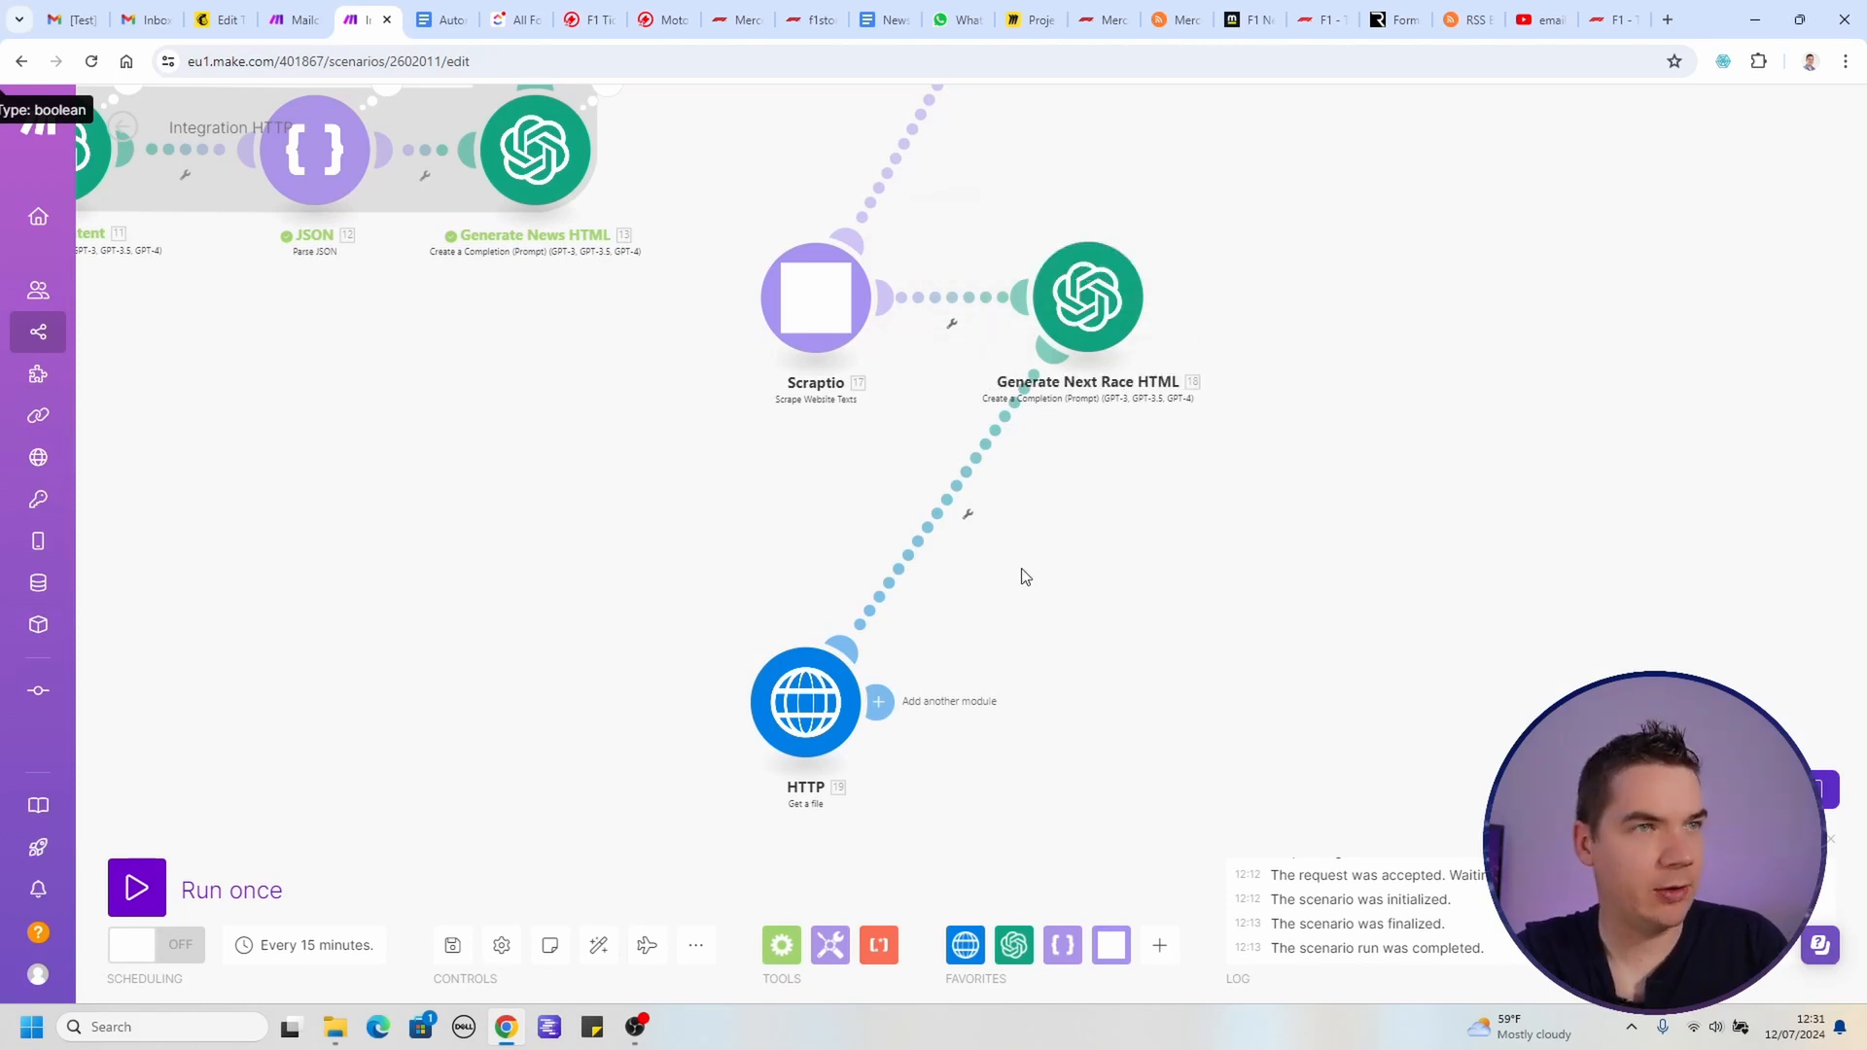
# Step: Add an OpenAI completion module after the HTTP module with model GPT-4o and a System message prompting for HTML of the latest 3 merchandise items
pyautogui.click(868, 705)
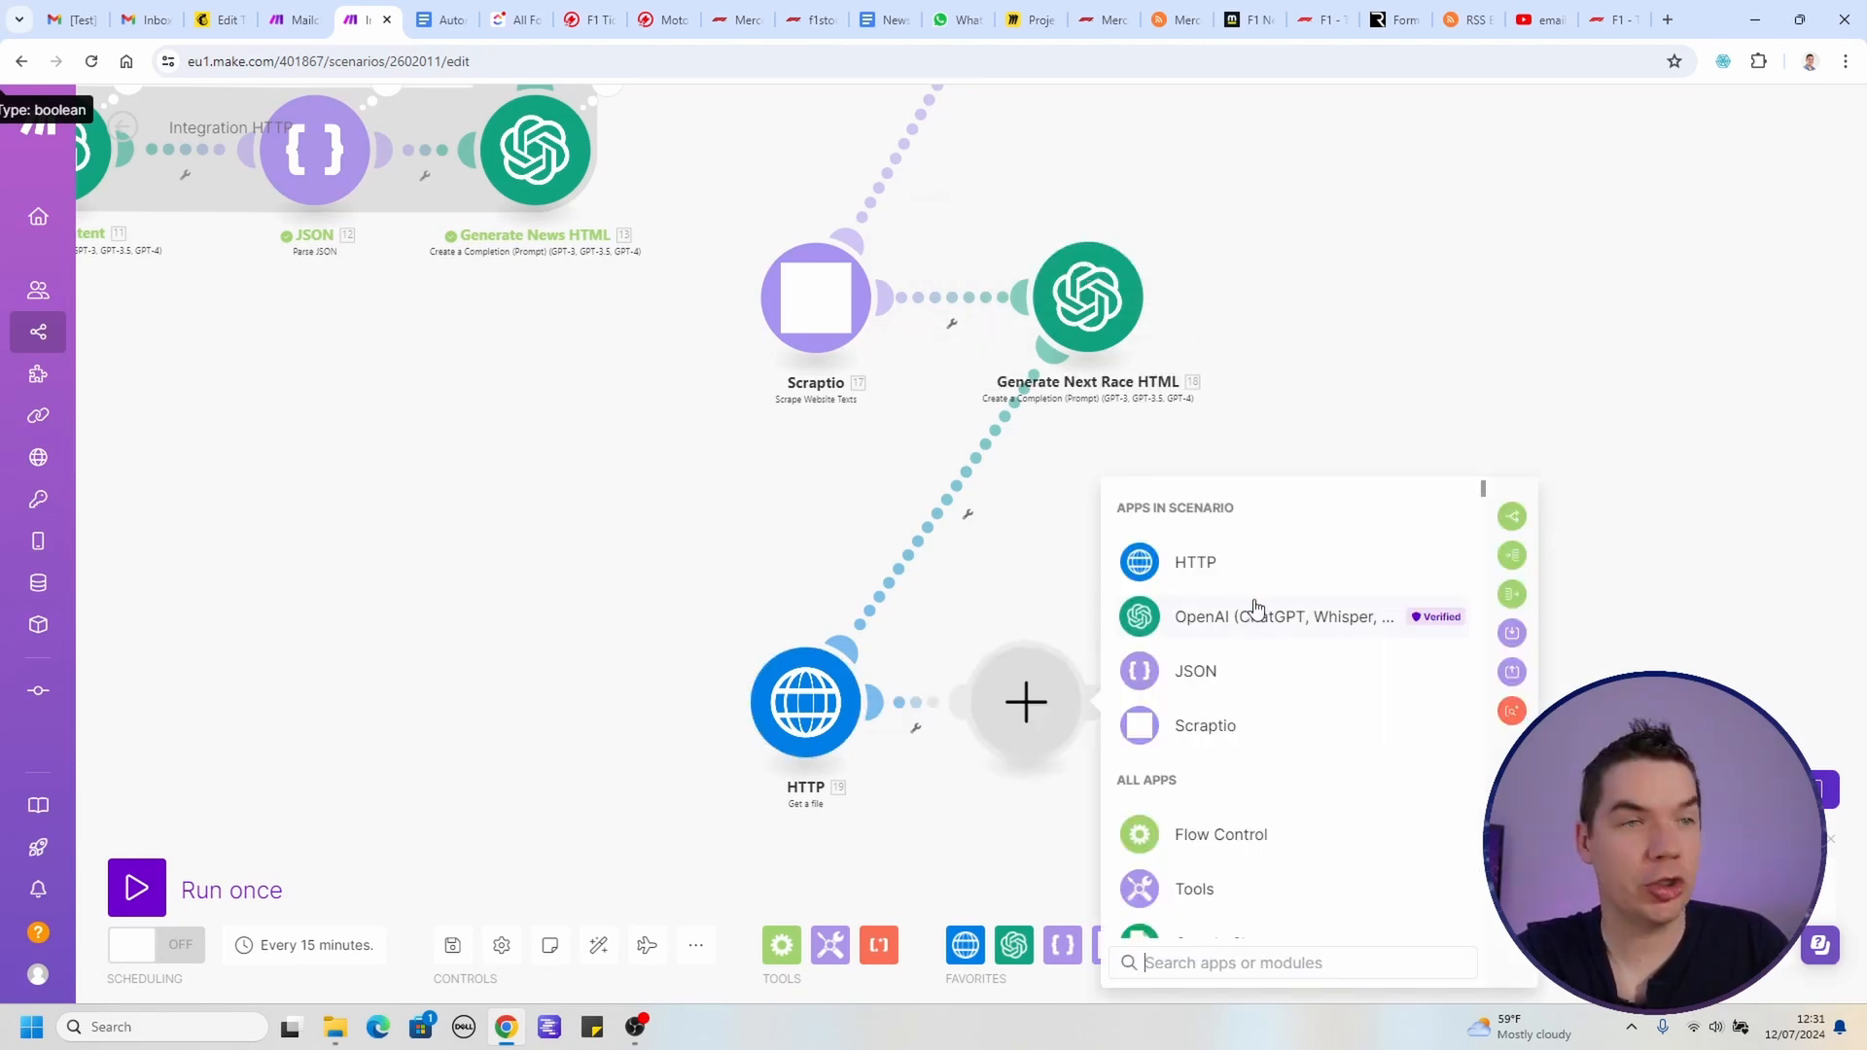
pyautogui.click(1228, 612)
pyautogui.click(1215, 659)
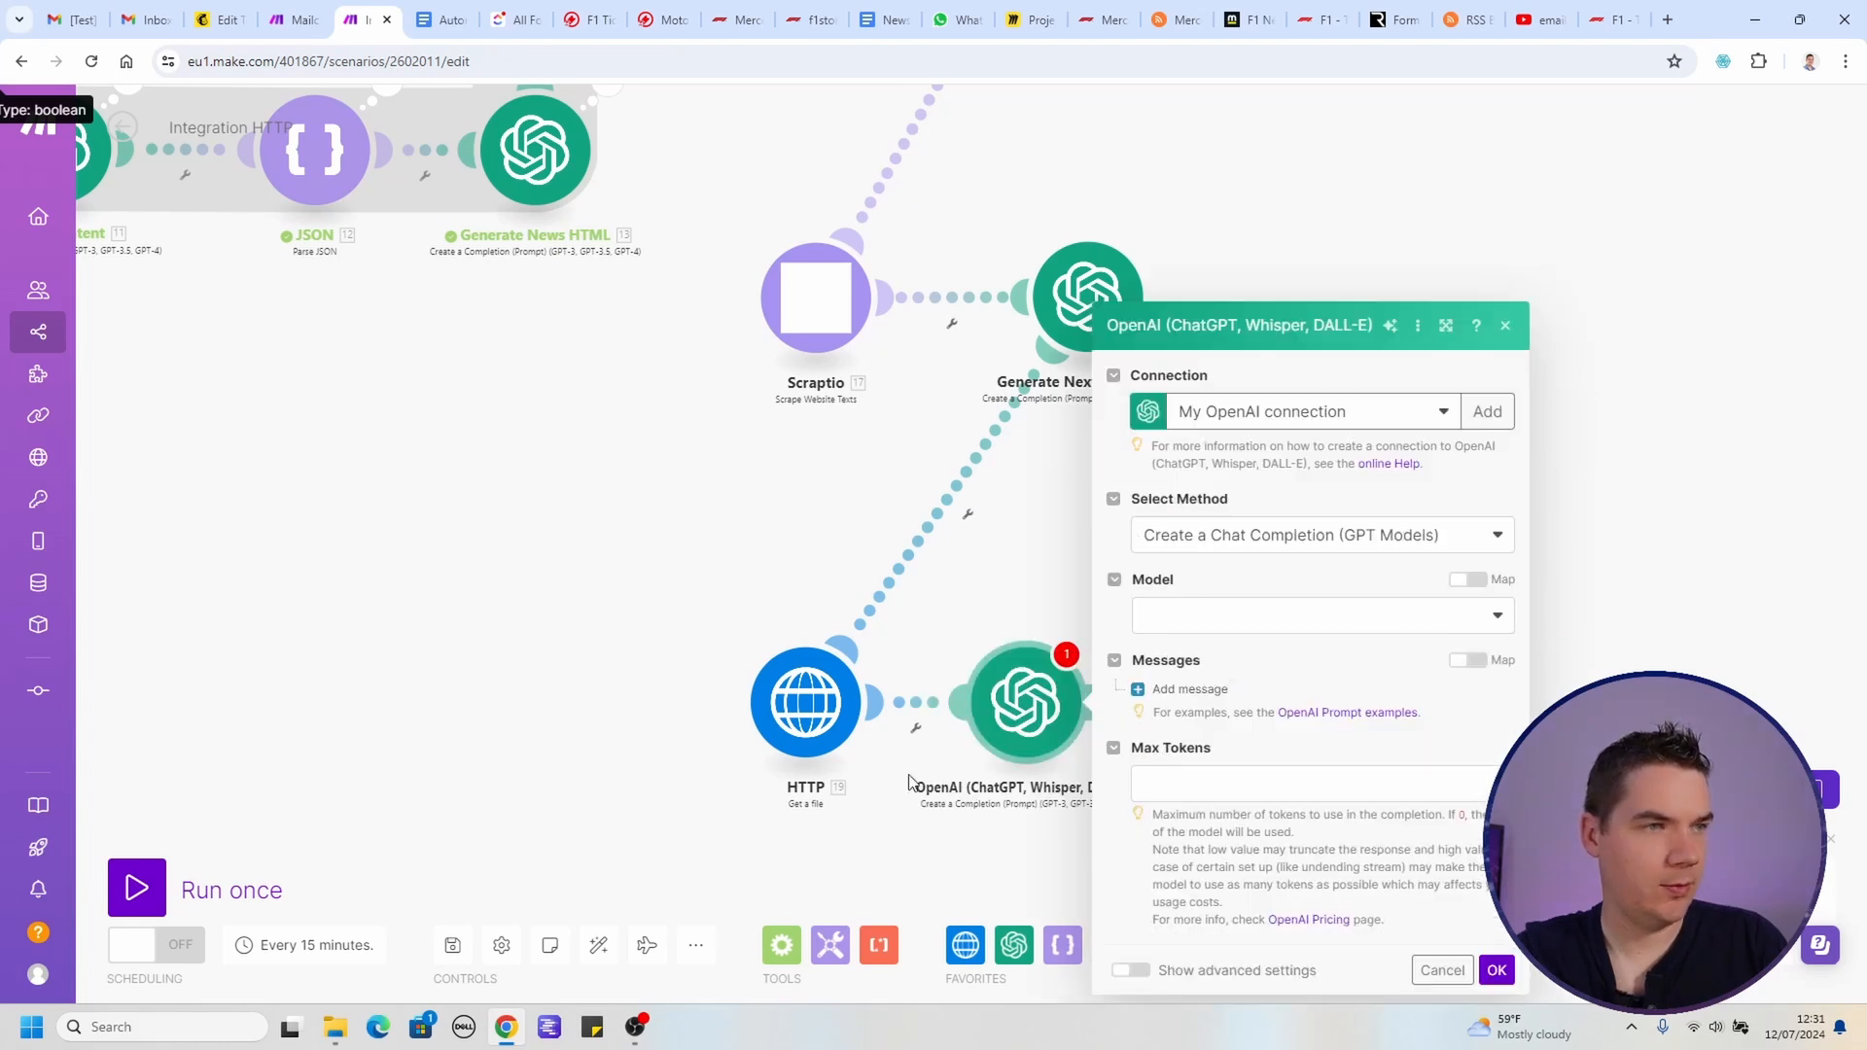
pyautogui.click(1235, 537)
pyautogui.click(1255, 569)
pyautogui.click(1194, 689)
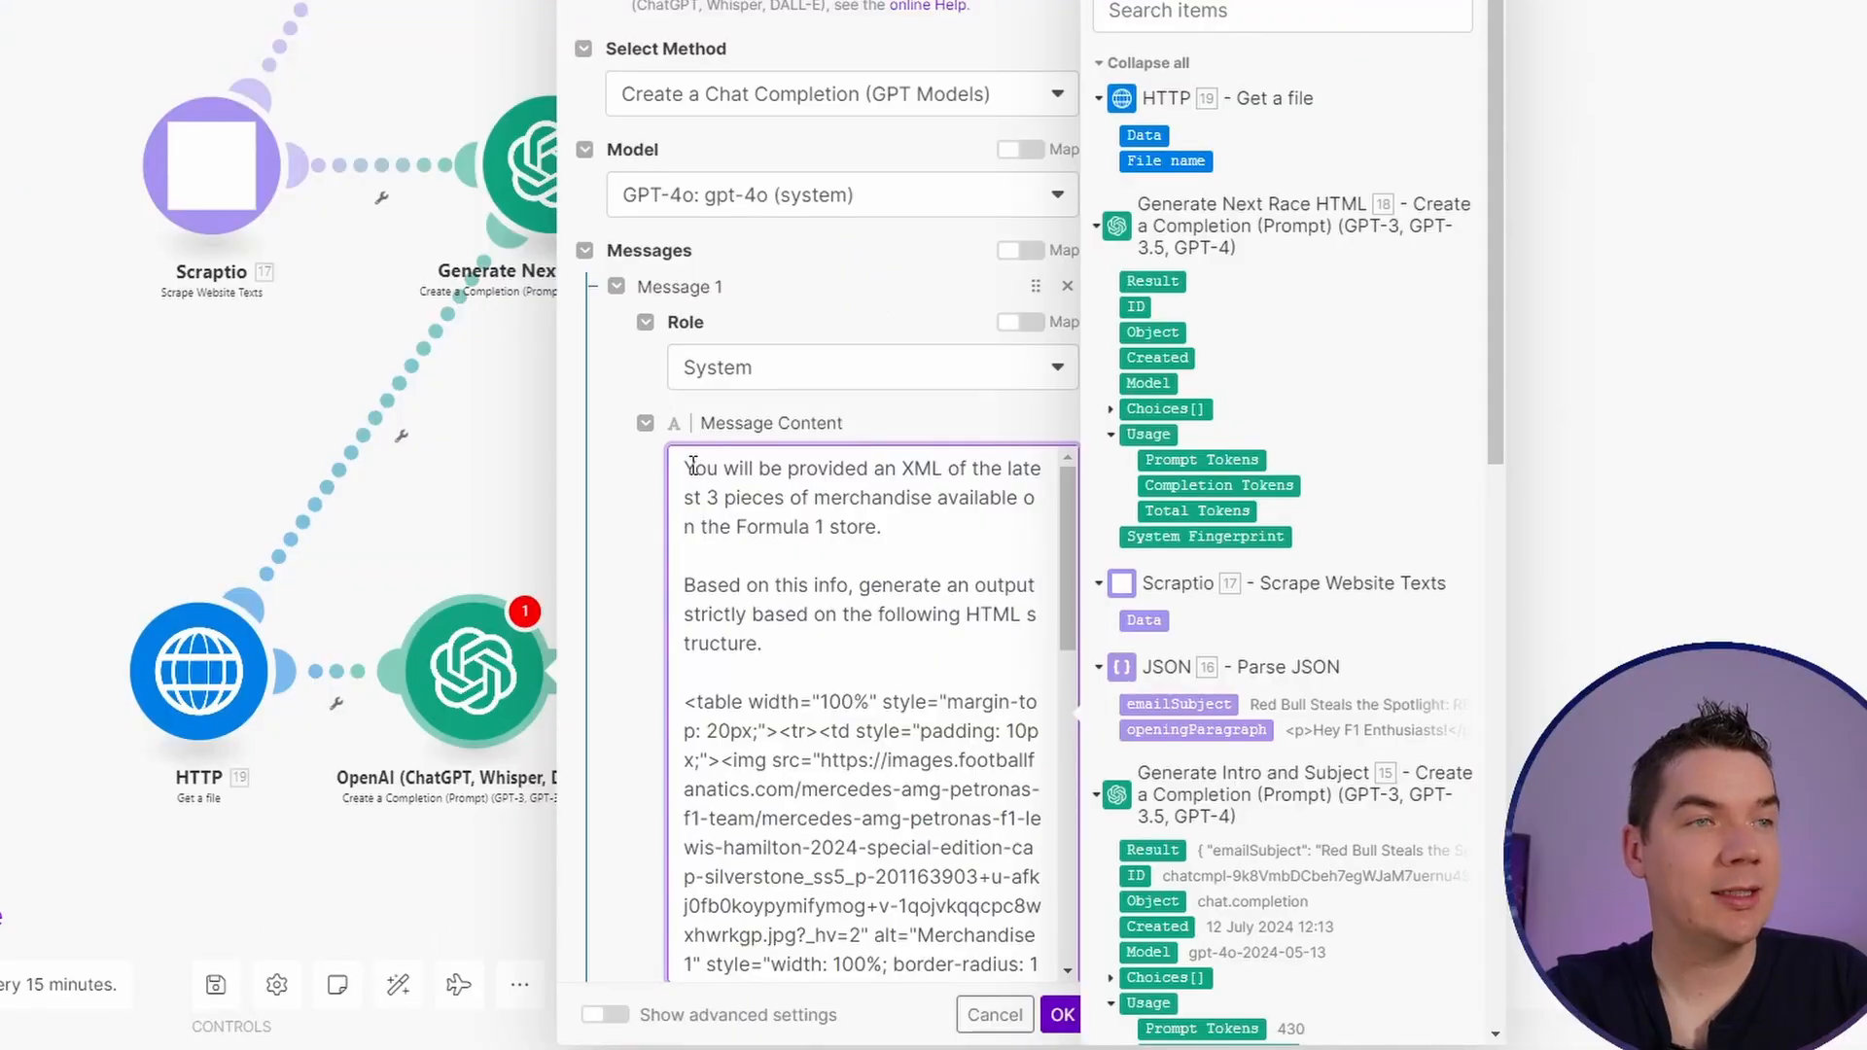
# Step: Read the merchandise prompt's instructions, then switch to the Mailchimp F1 Template and examine the Latest Merchandise block and its HTML table code
pyautogui.moveTo(692, 465); pyautogui.dragTo(896, 501)
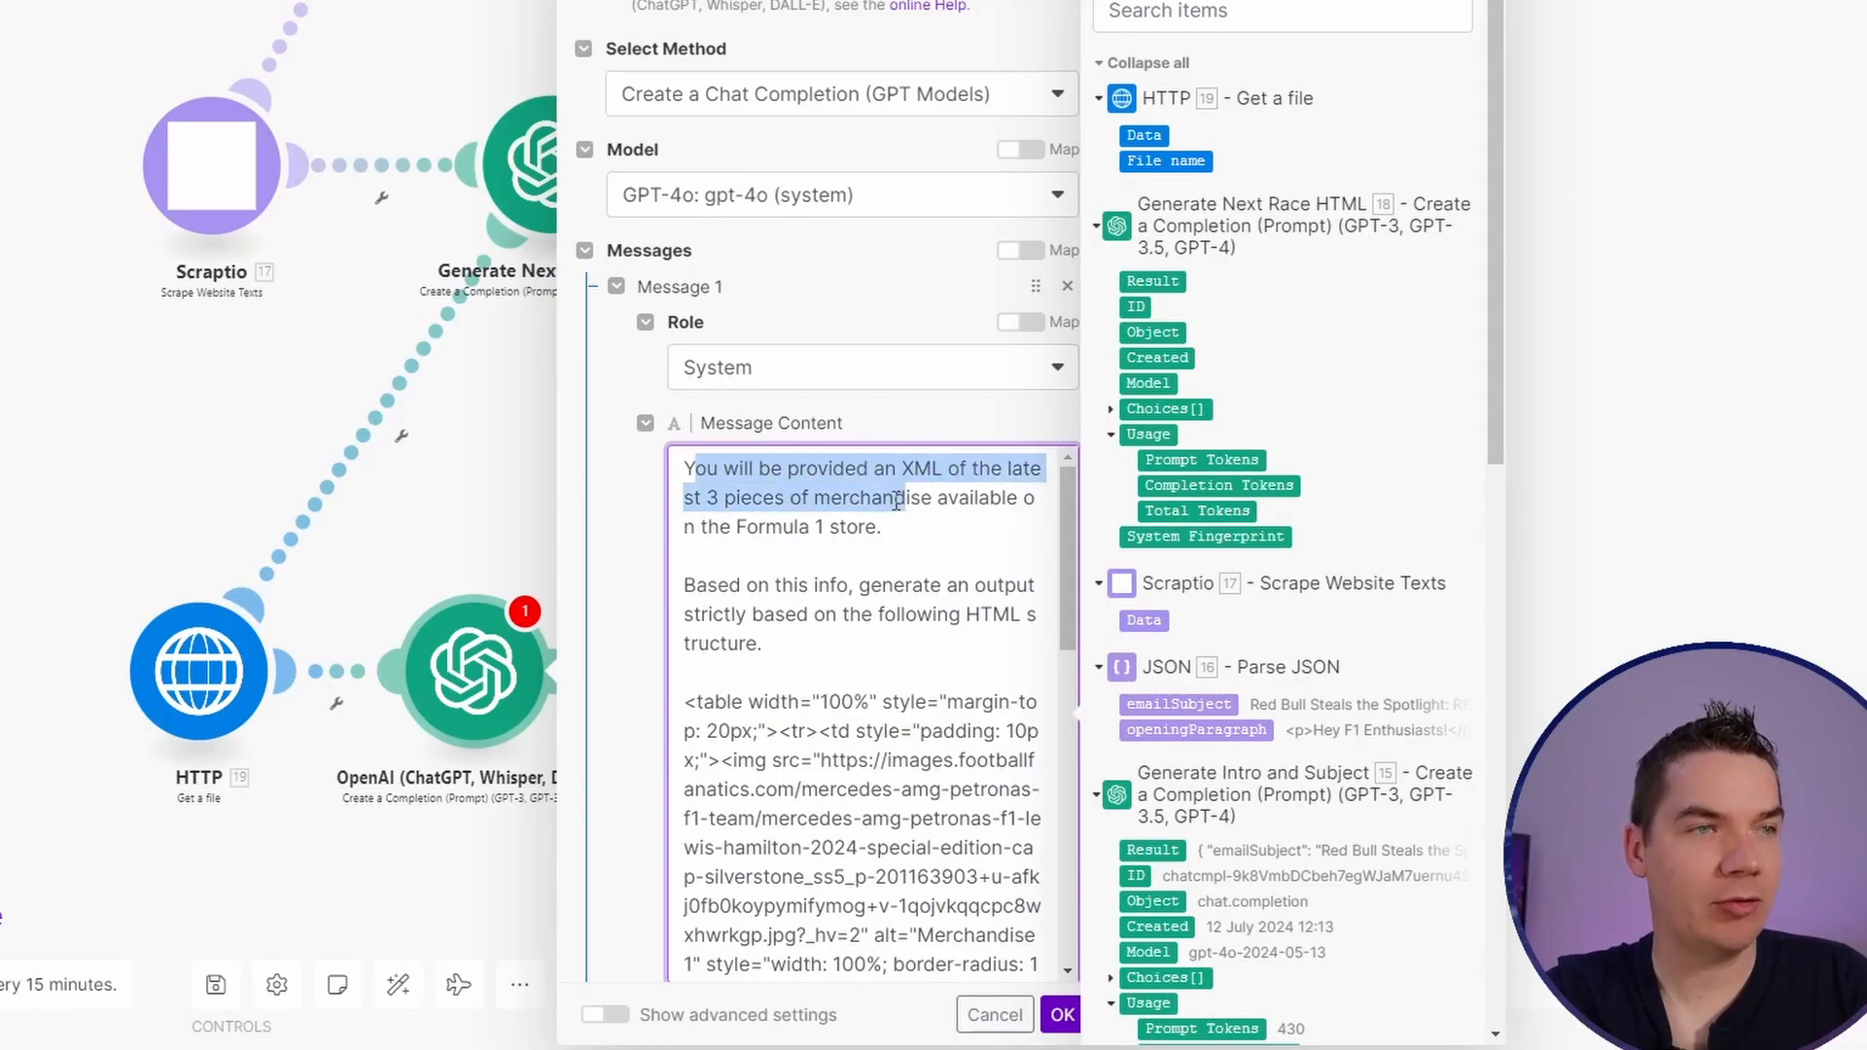
pyautogui.click(922, 496)
pyautogui.moveTo(742, 584); pyautogui.dragTo(922, 584)
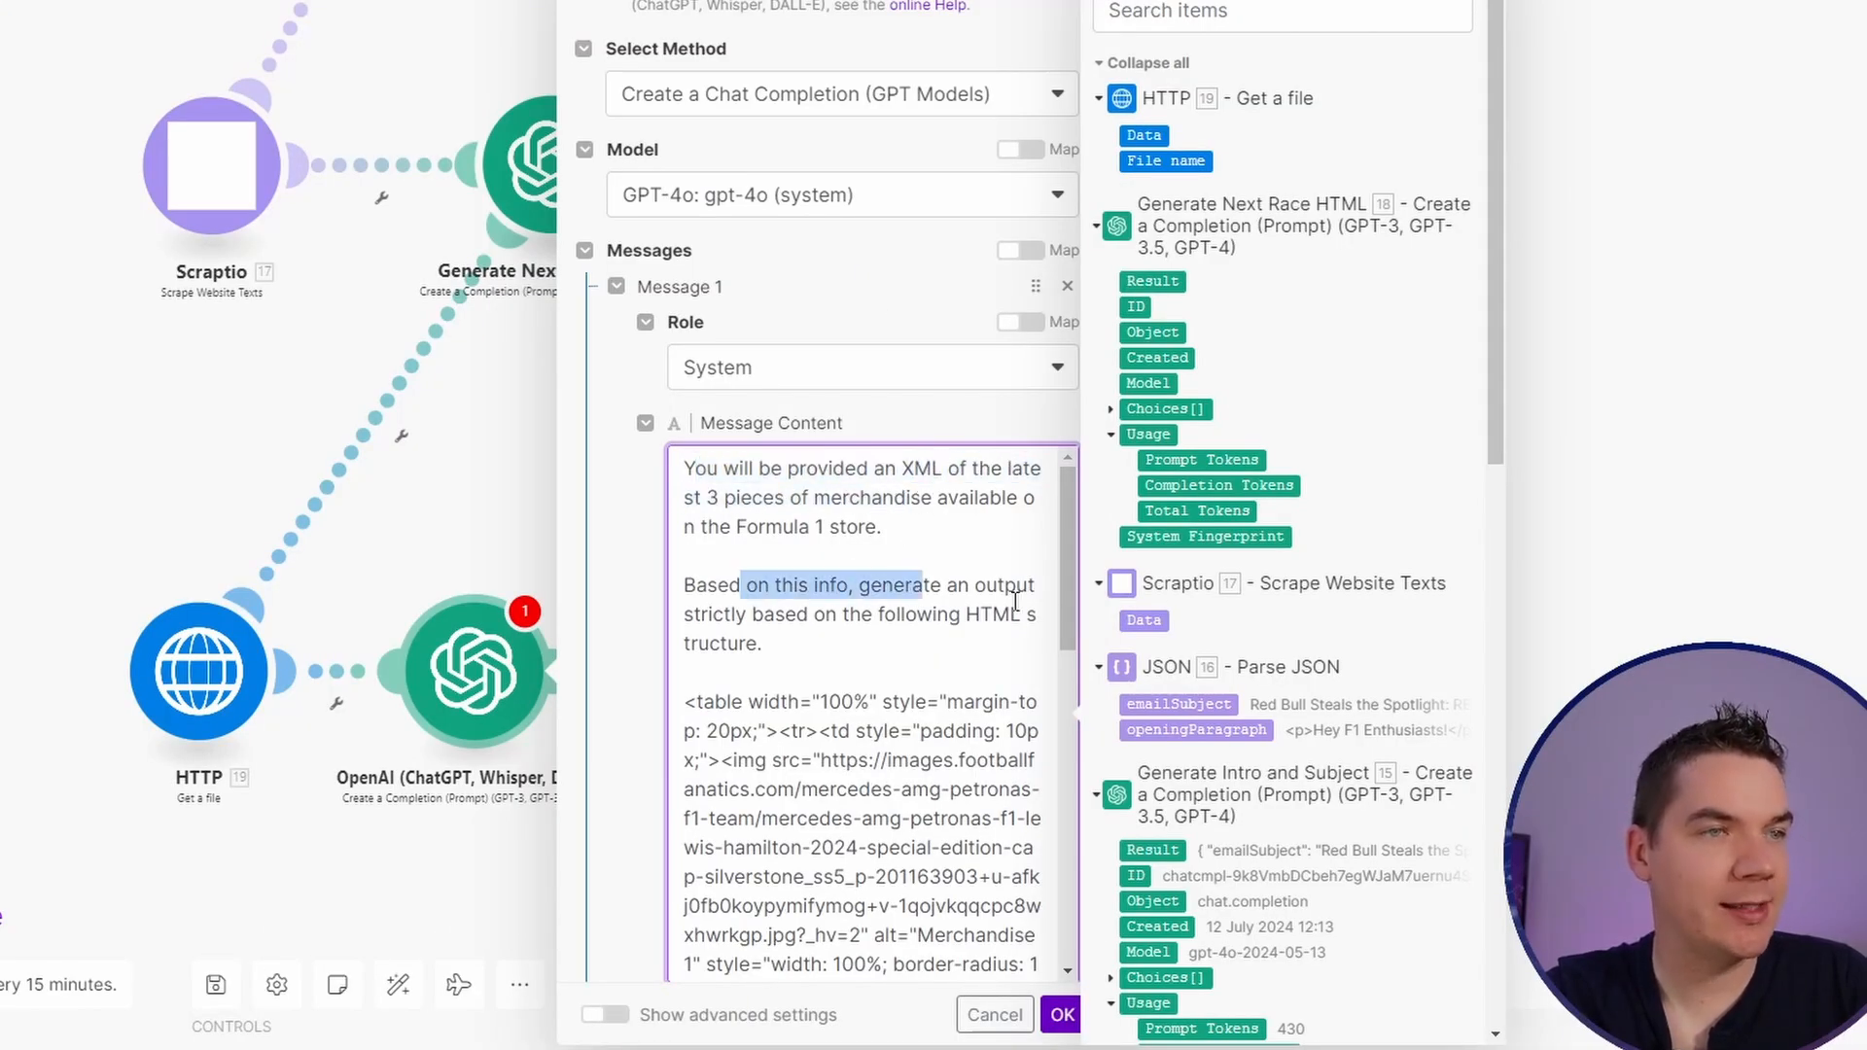
pyautogui.click(1025, 598)
pyautogui.click(845, 656)
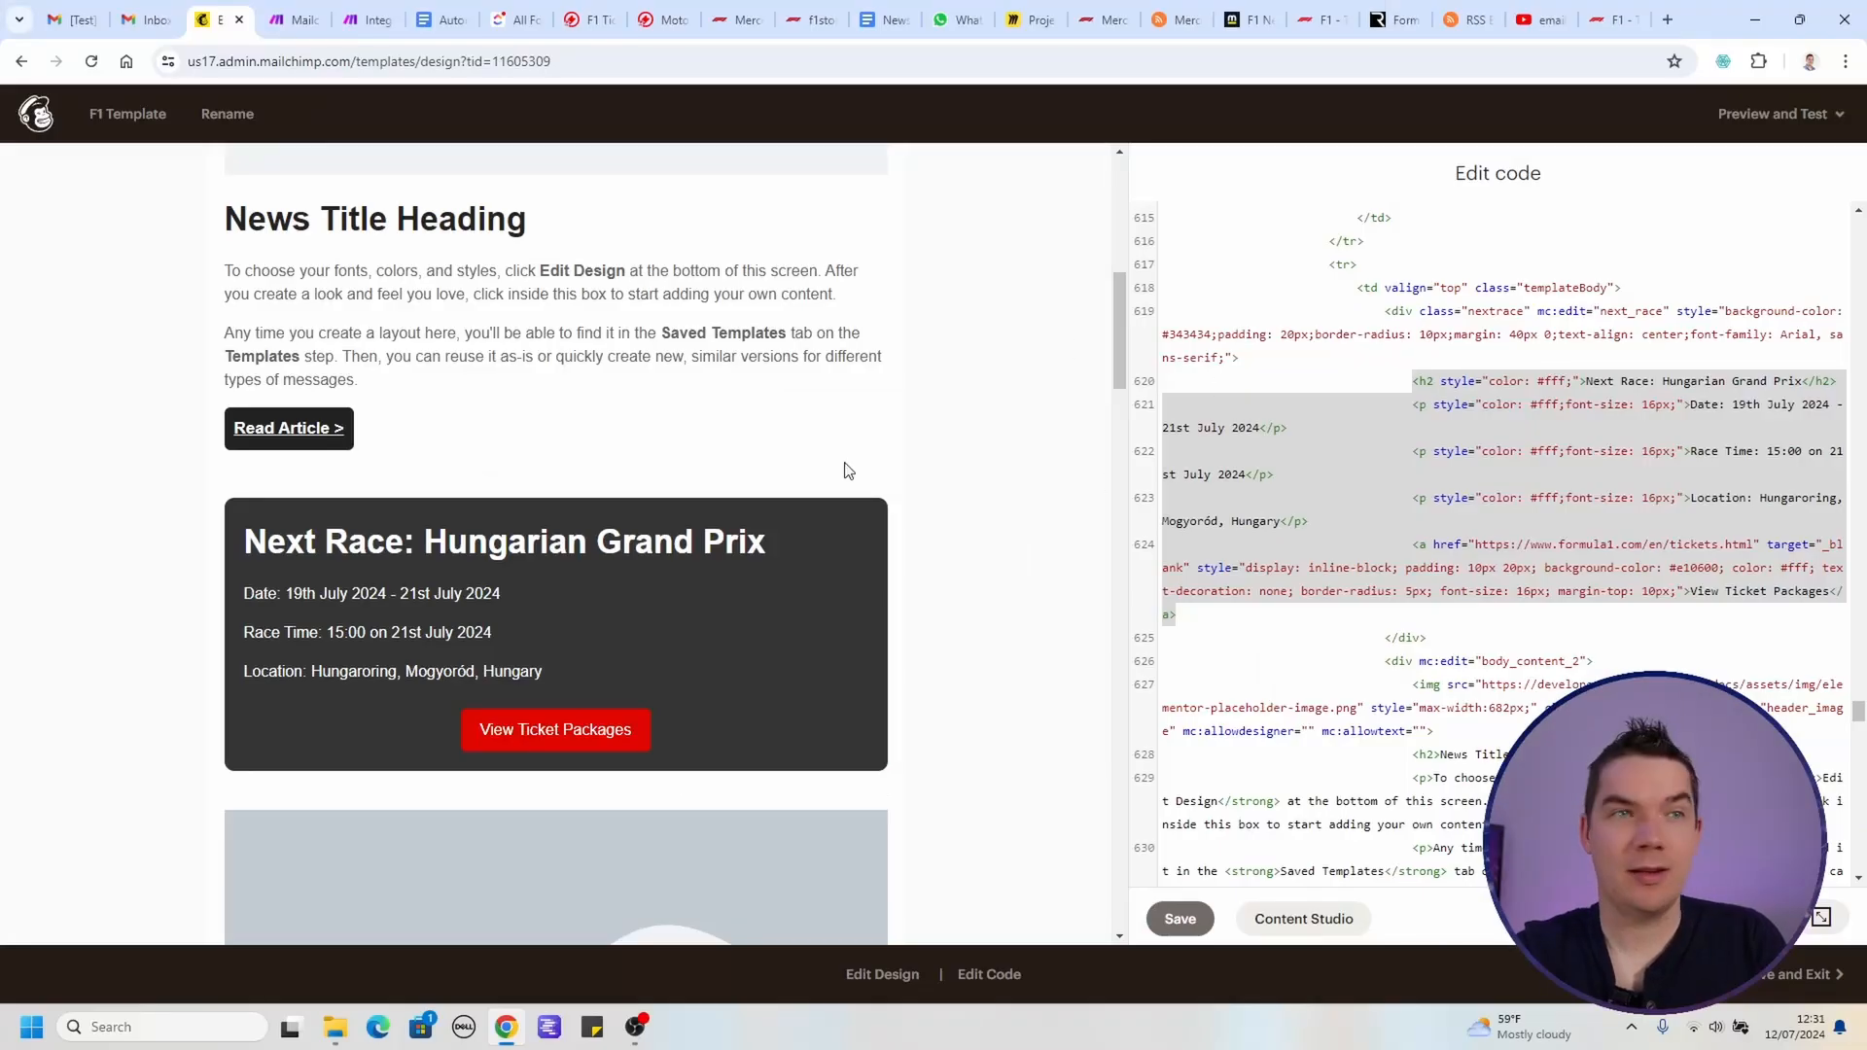
pyautogui.scroll(-14, 846, 471)
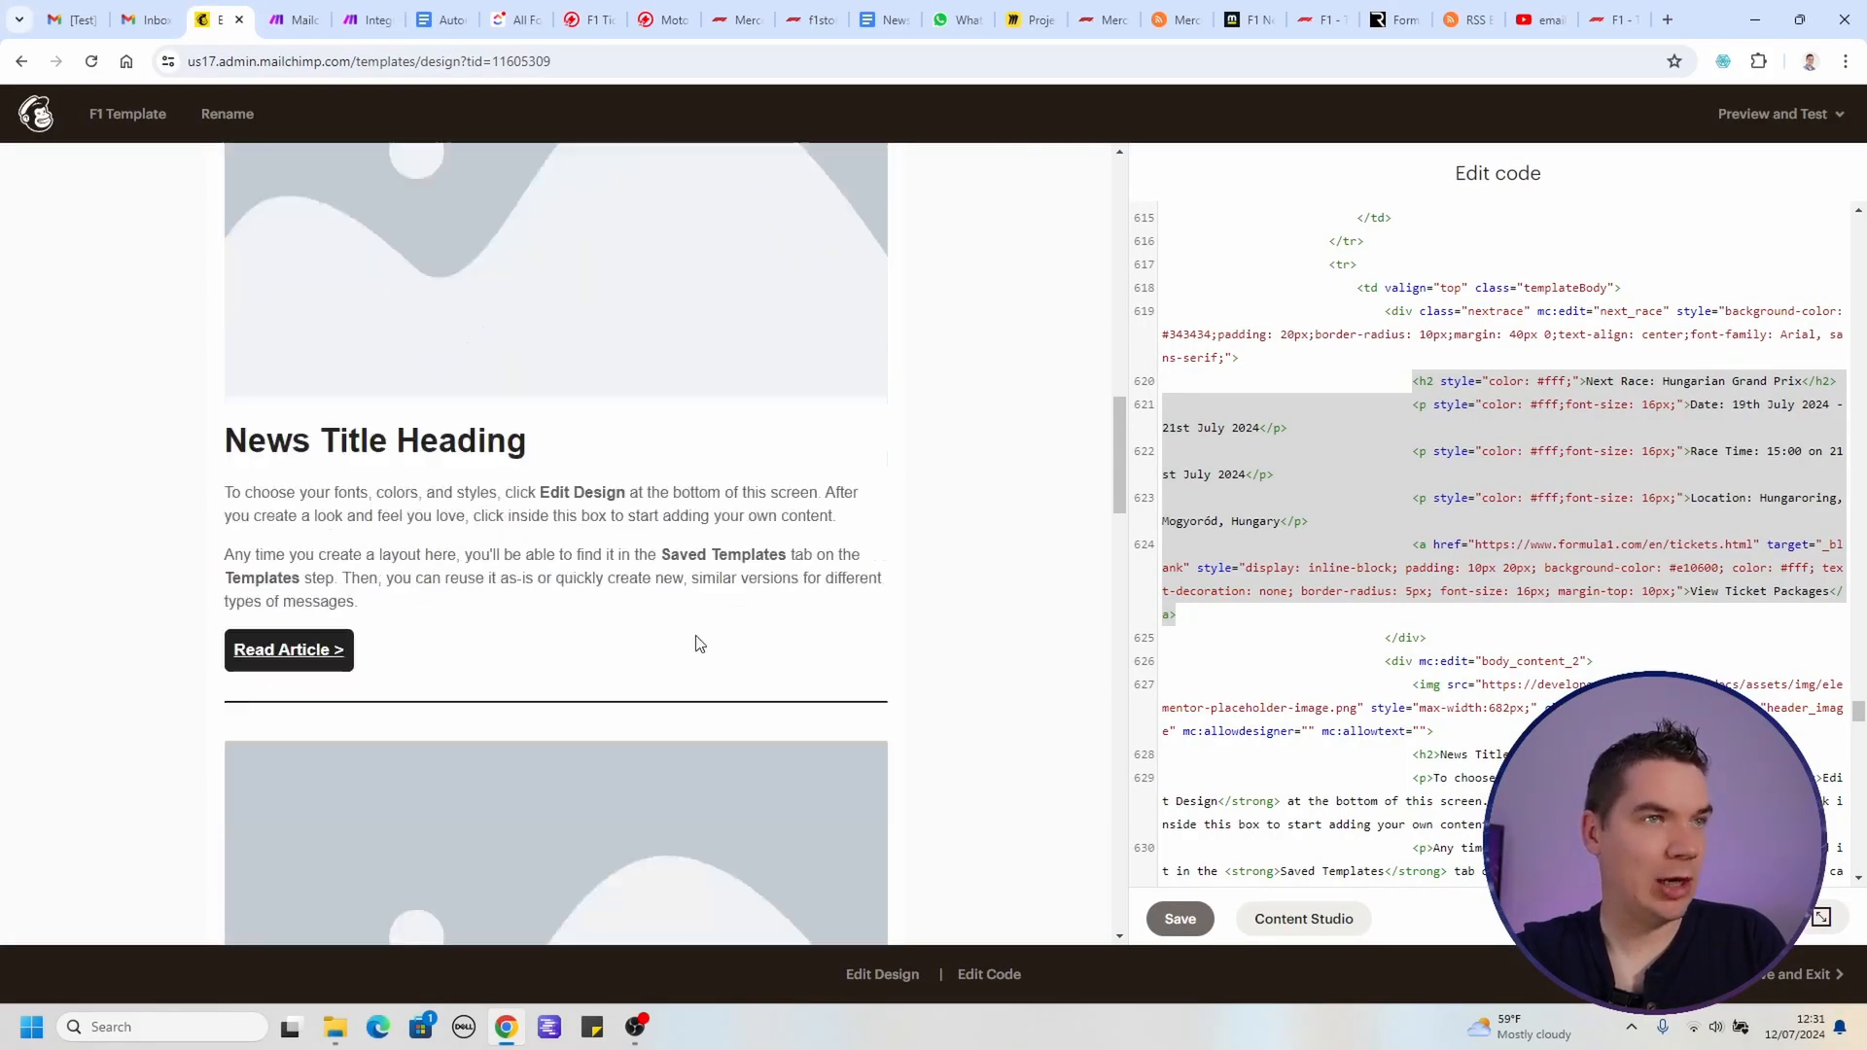
pyautogui.scroll(1, 657, 579)
pyautogui.scroll(1, 658, 578)
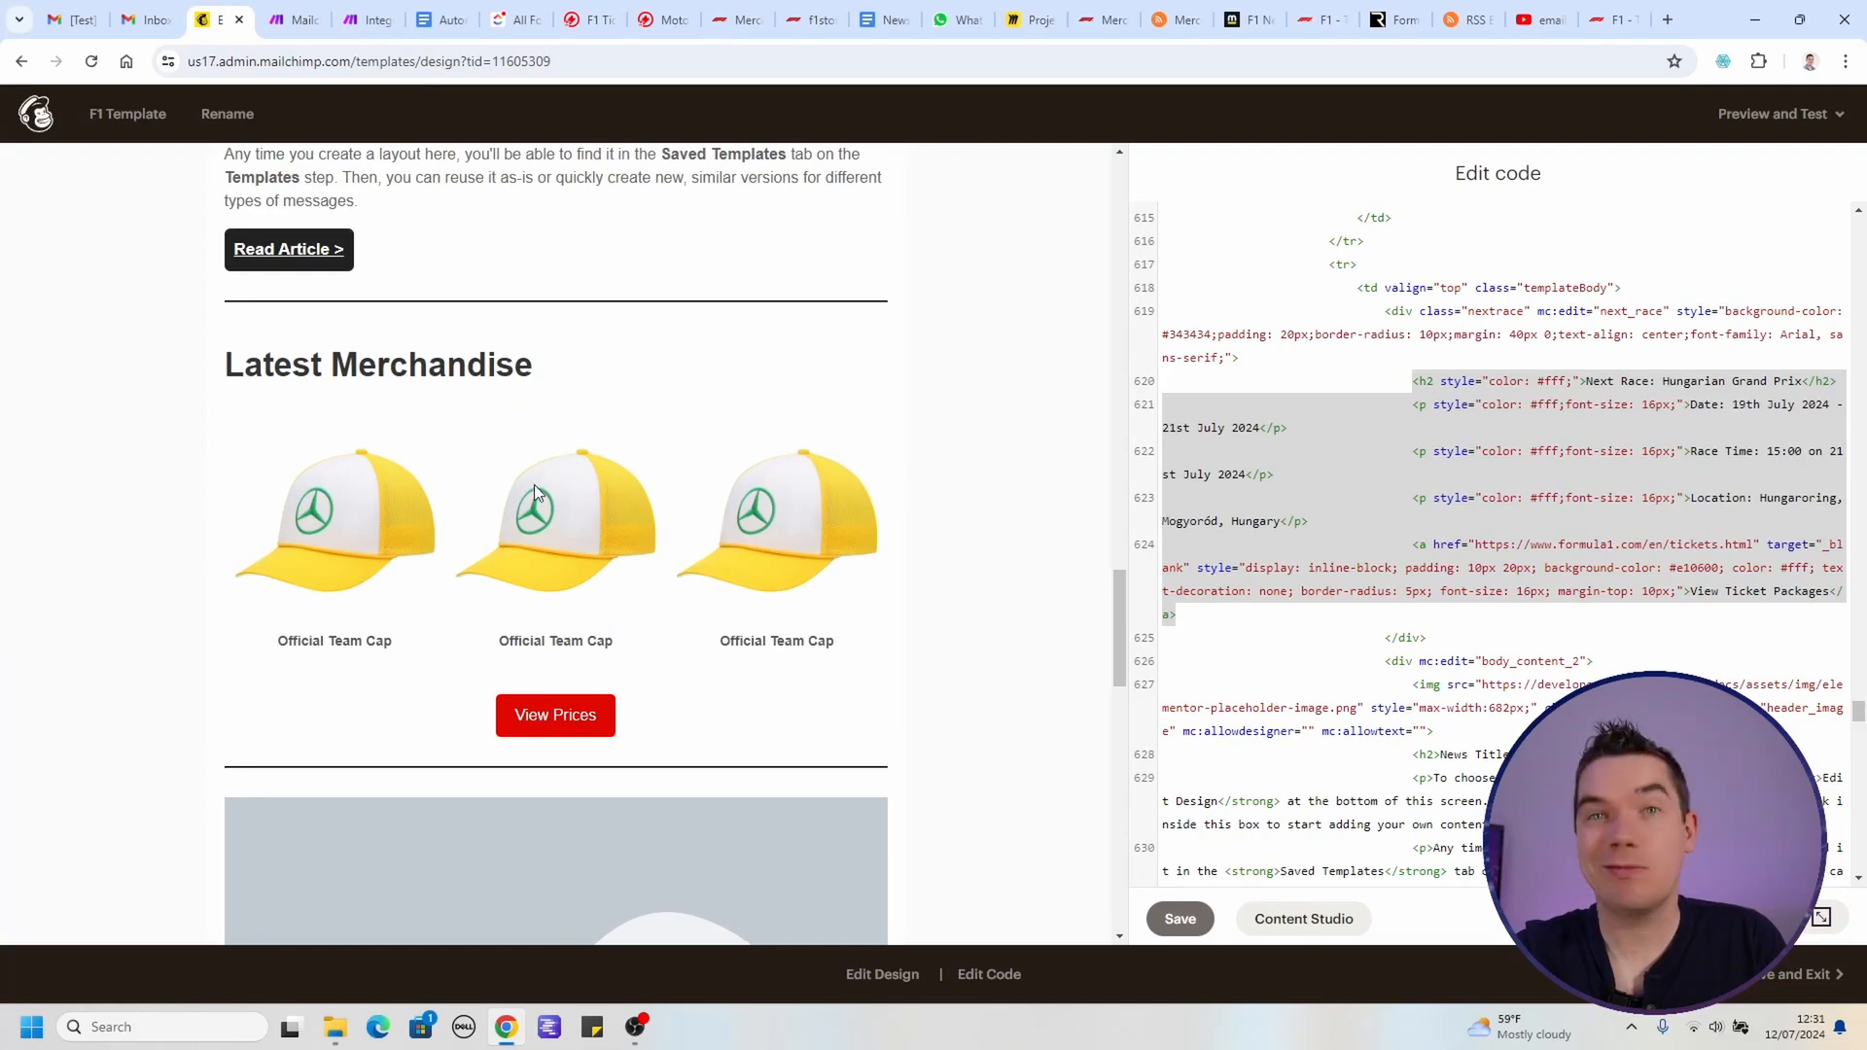
pyautogui.scroll(-6, 1434, 547)
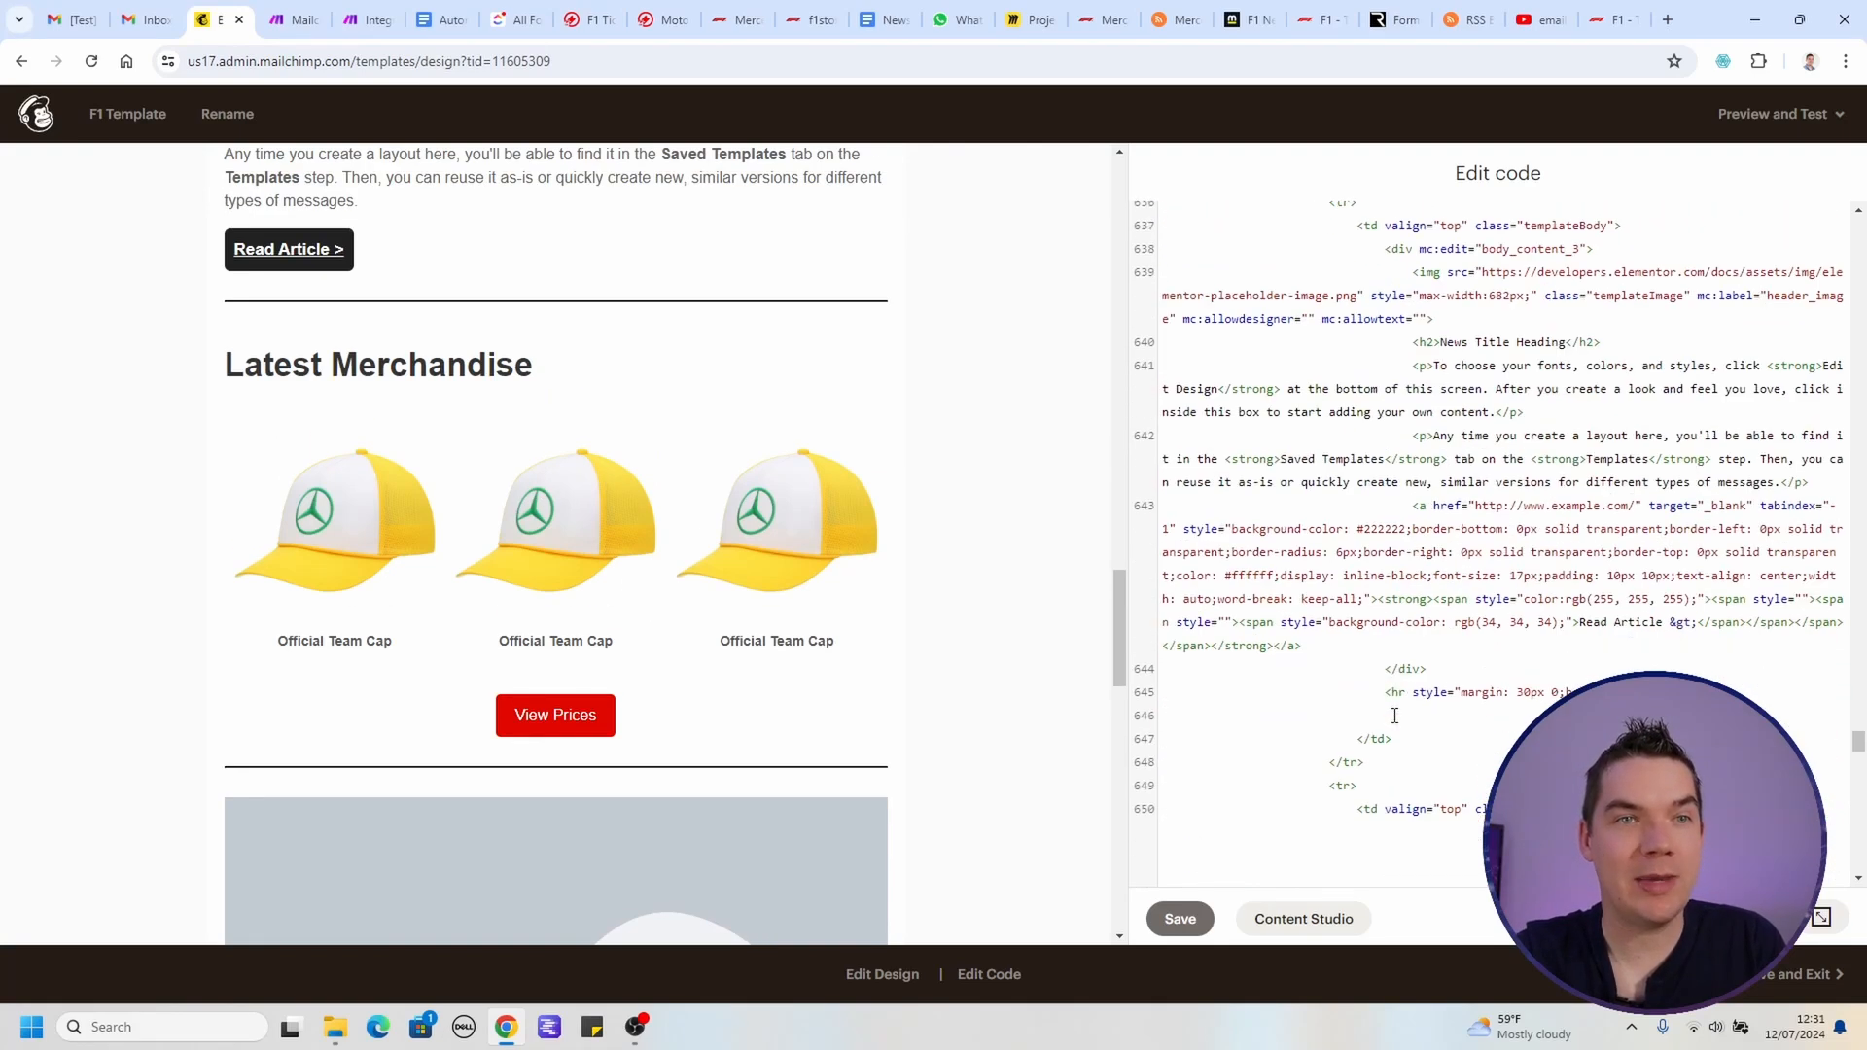
pyautogui.scroll(-5, 1416, 678)
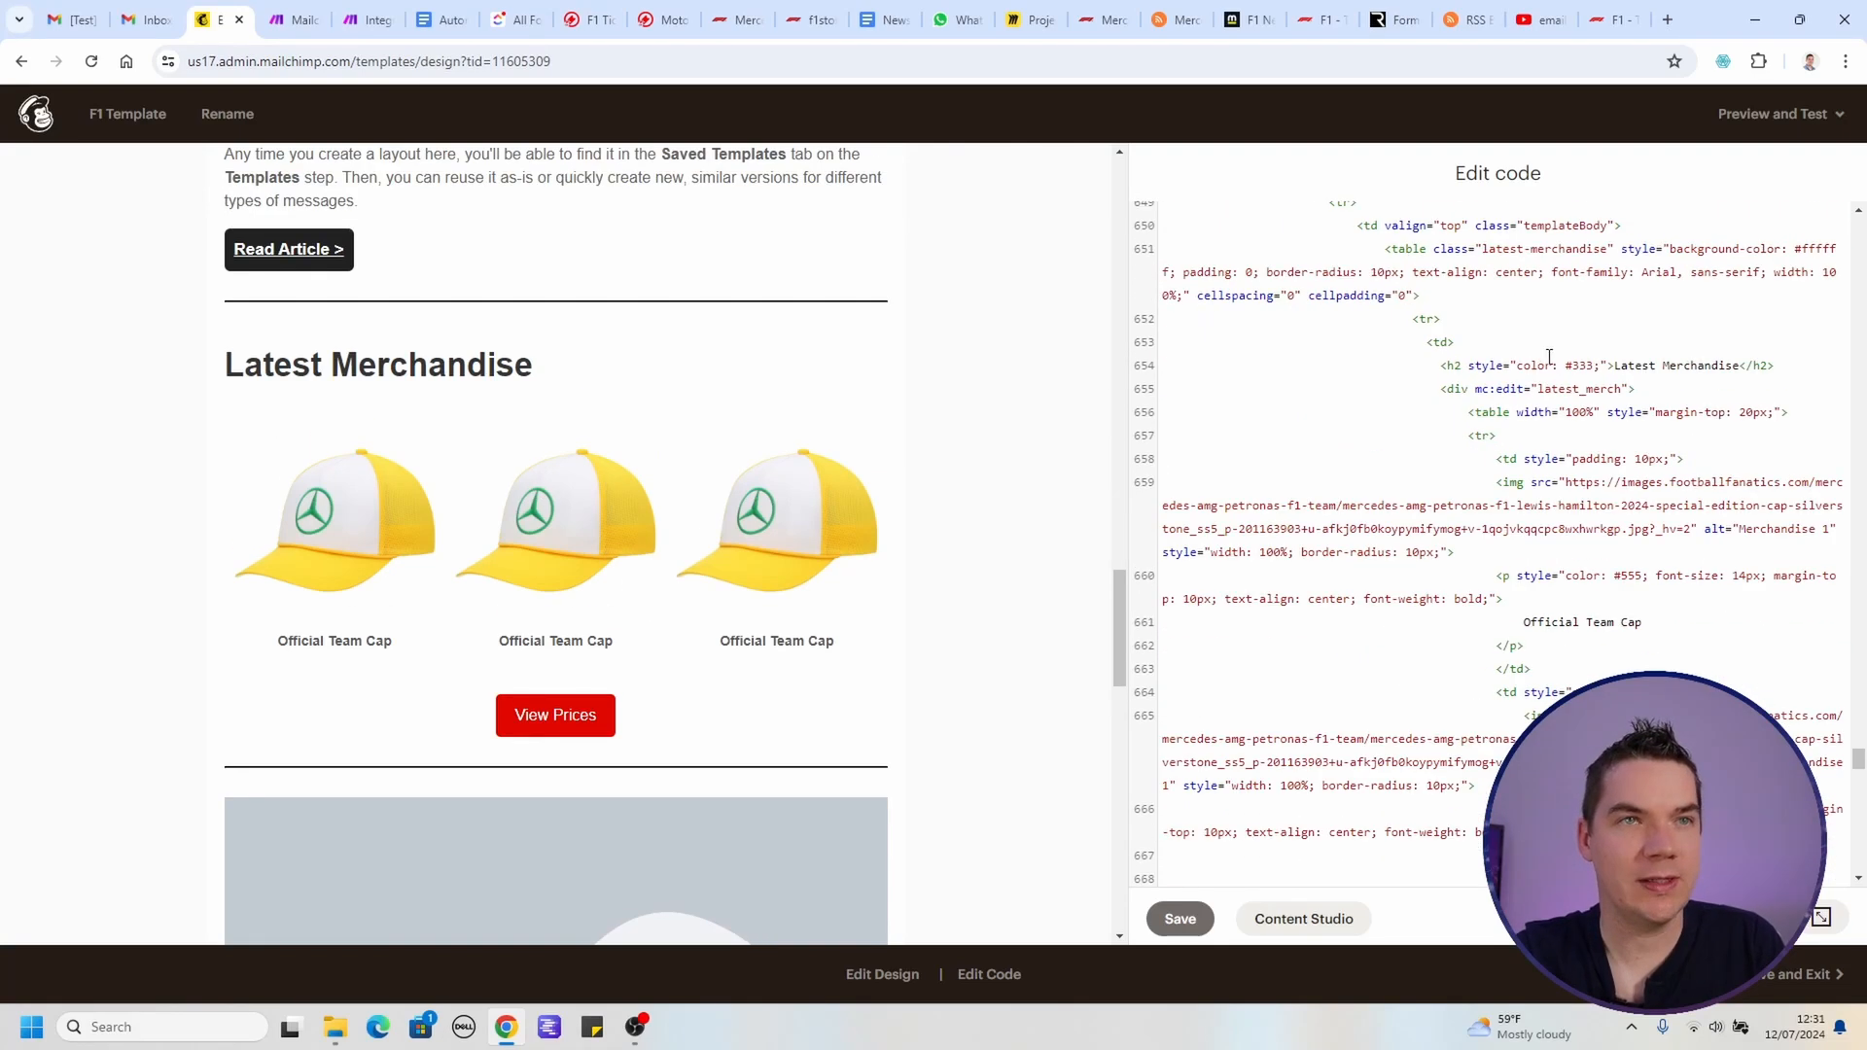
pyautogui.moveTo(1516, 328); pyautogui.dragTo(1526, 498)
# Step: Return to the Make scenario and check the merchandise HTML table inside the new OpenAI module's System message
pyautogui.click(381, 19)
pyautogui.scroll(-3, 965, 843)
pyautogui.click(963, 871)
pyautogui.hotkey('ctrl', 'shift', 'Home')
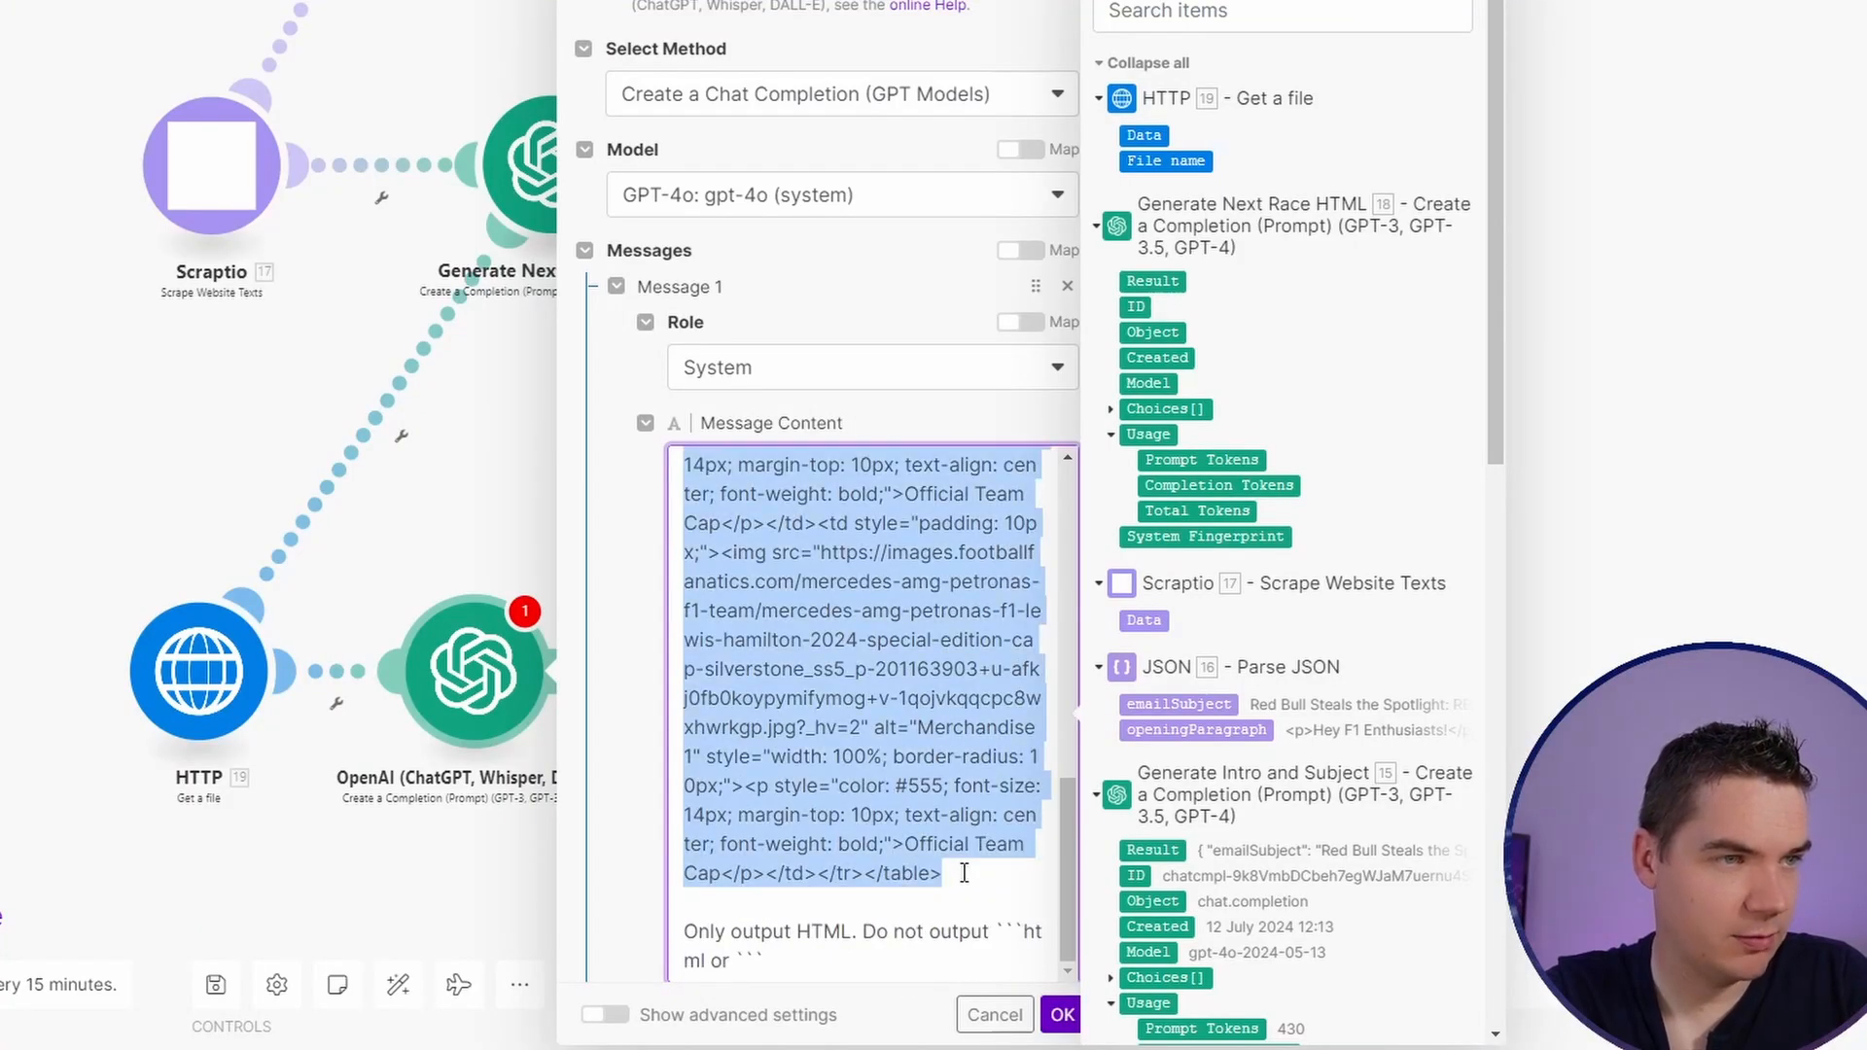
pyautogui.hotkey('ctrl', 'v')
pyautogui.scroll(1, 905, 686)
pyautogui.hotkey('ctrl', 'z')
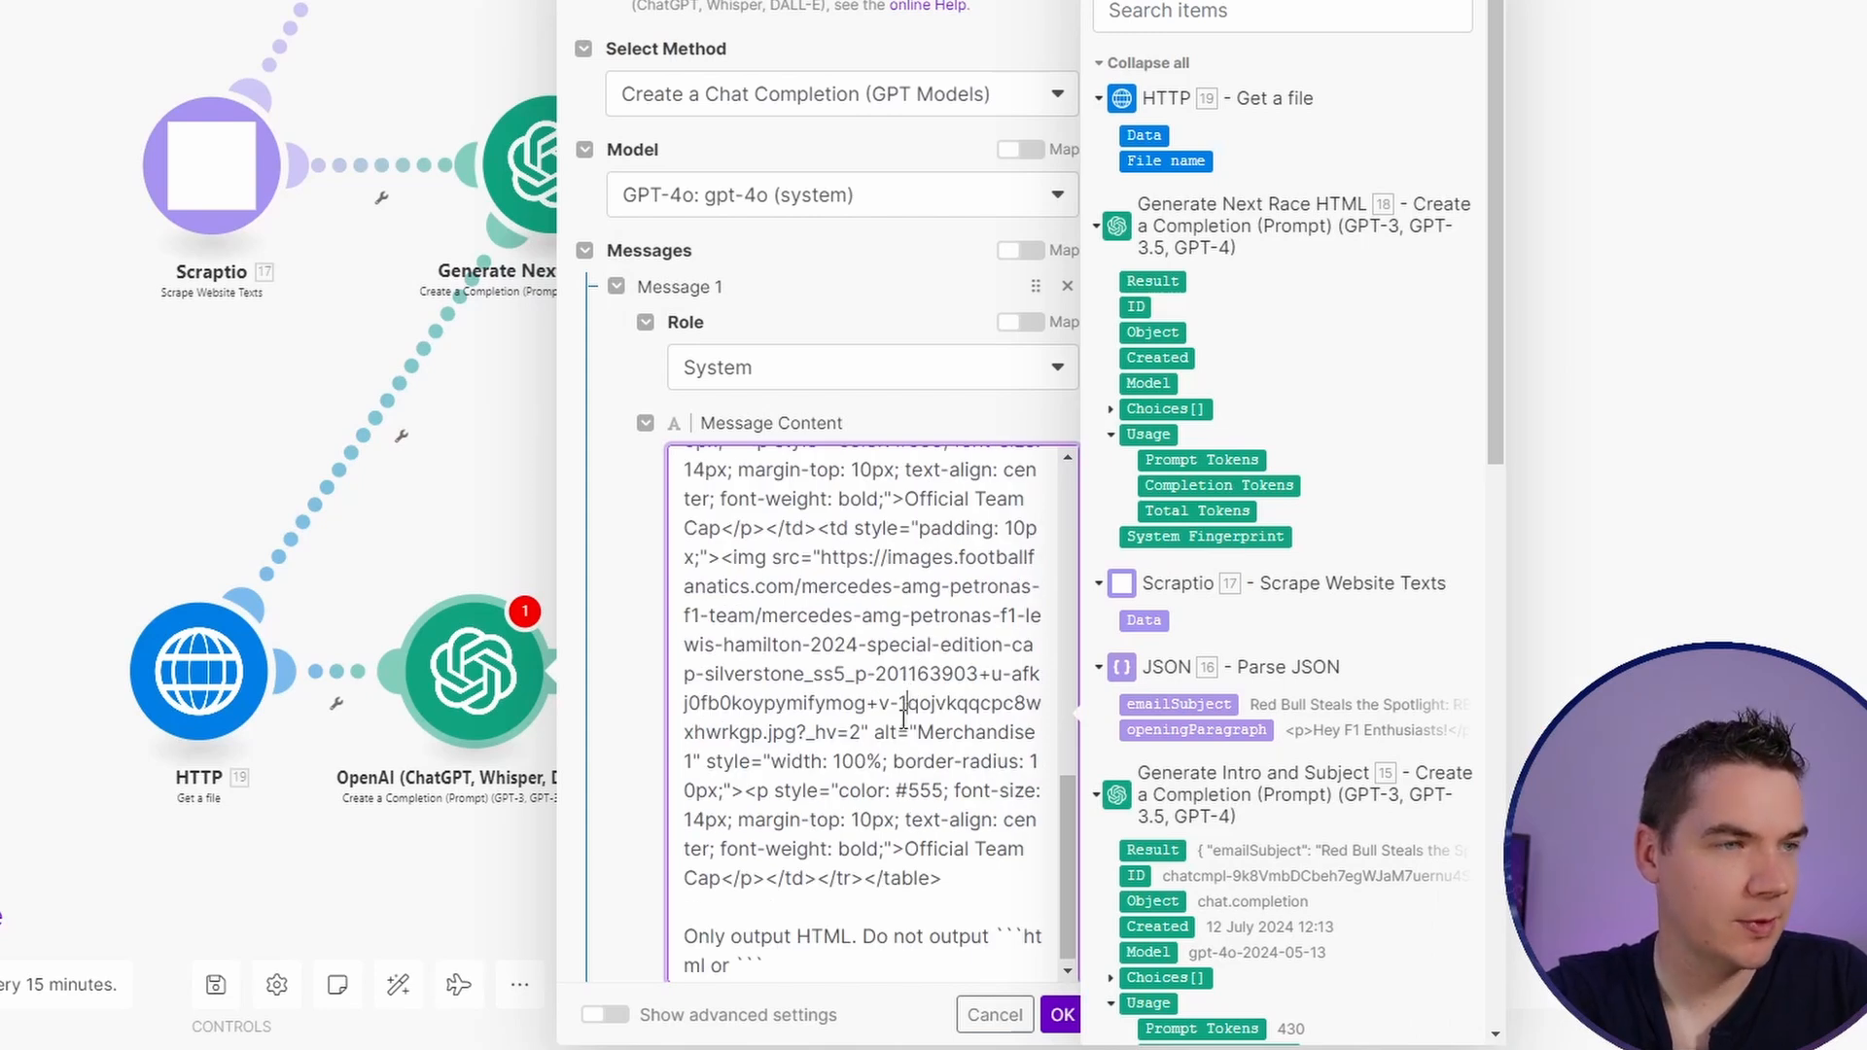
# Step: Add a second message with role User containing the HTTP module's Data, and set Max Tokens to 0
pyautogui.scroll(-4, 747, 834)
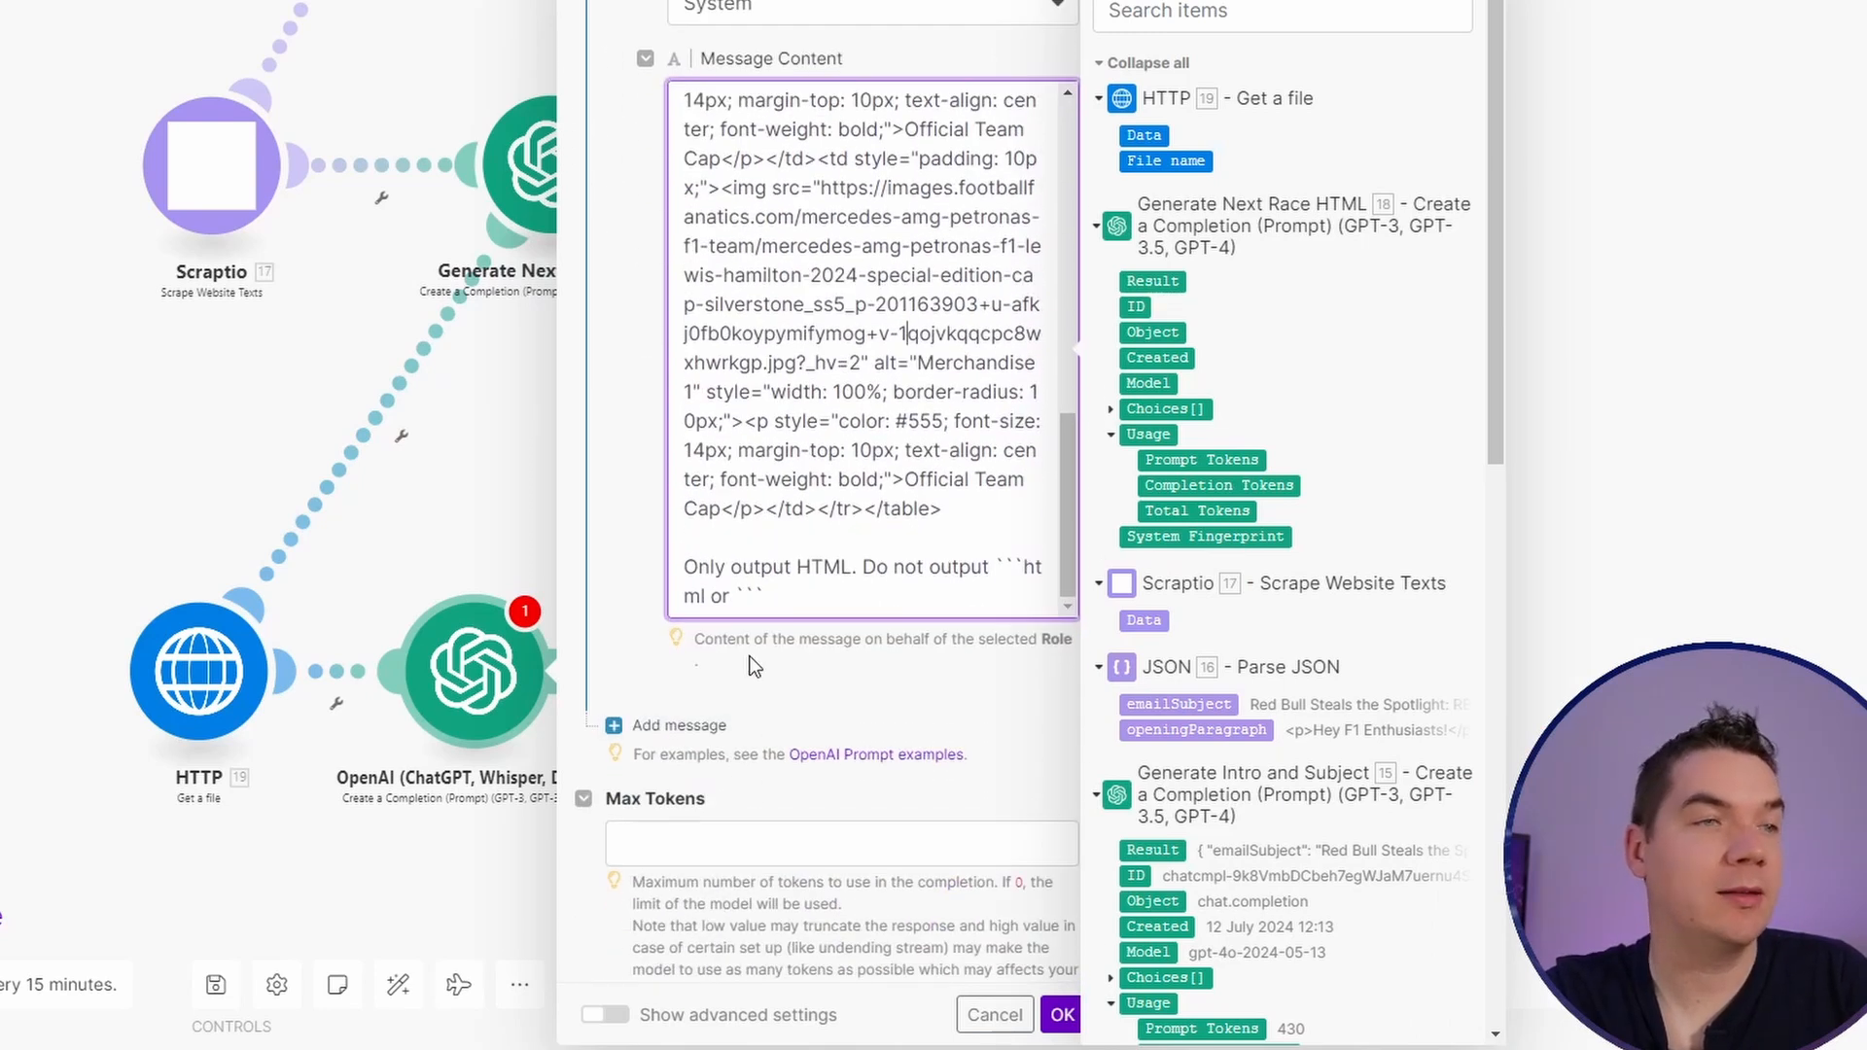
pyautogui.click(714, 661)
pyautogui.click(762, 751)
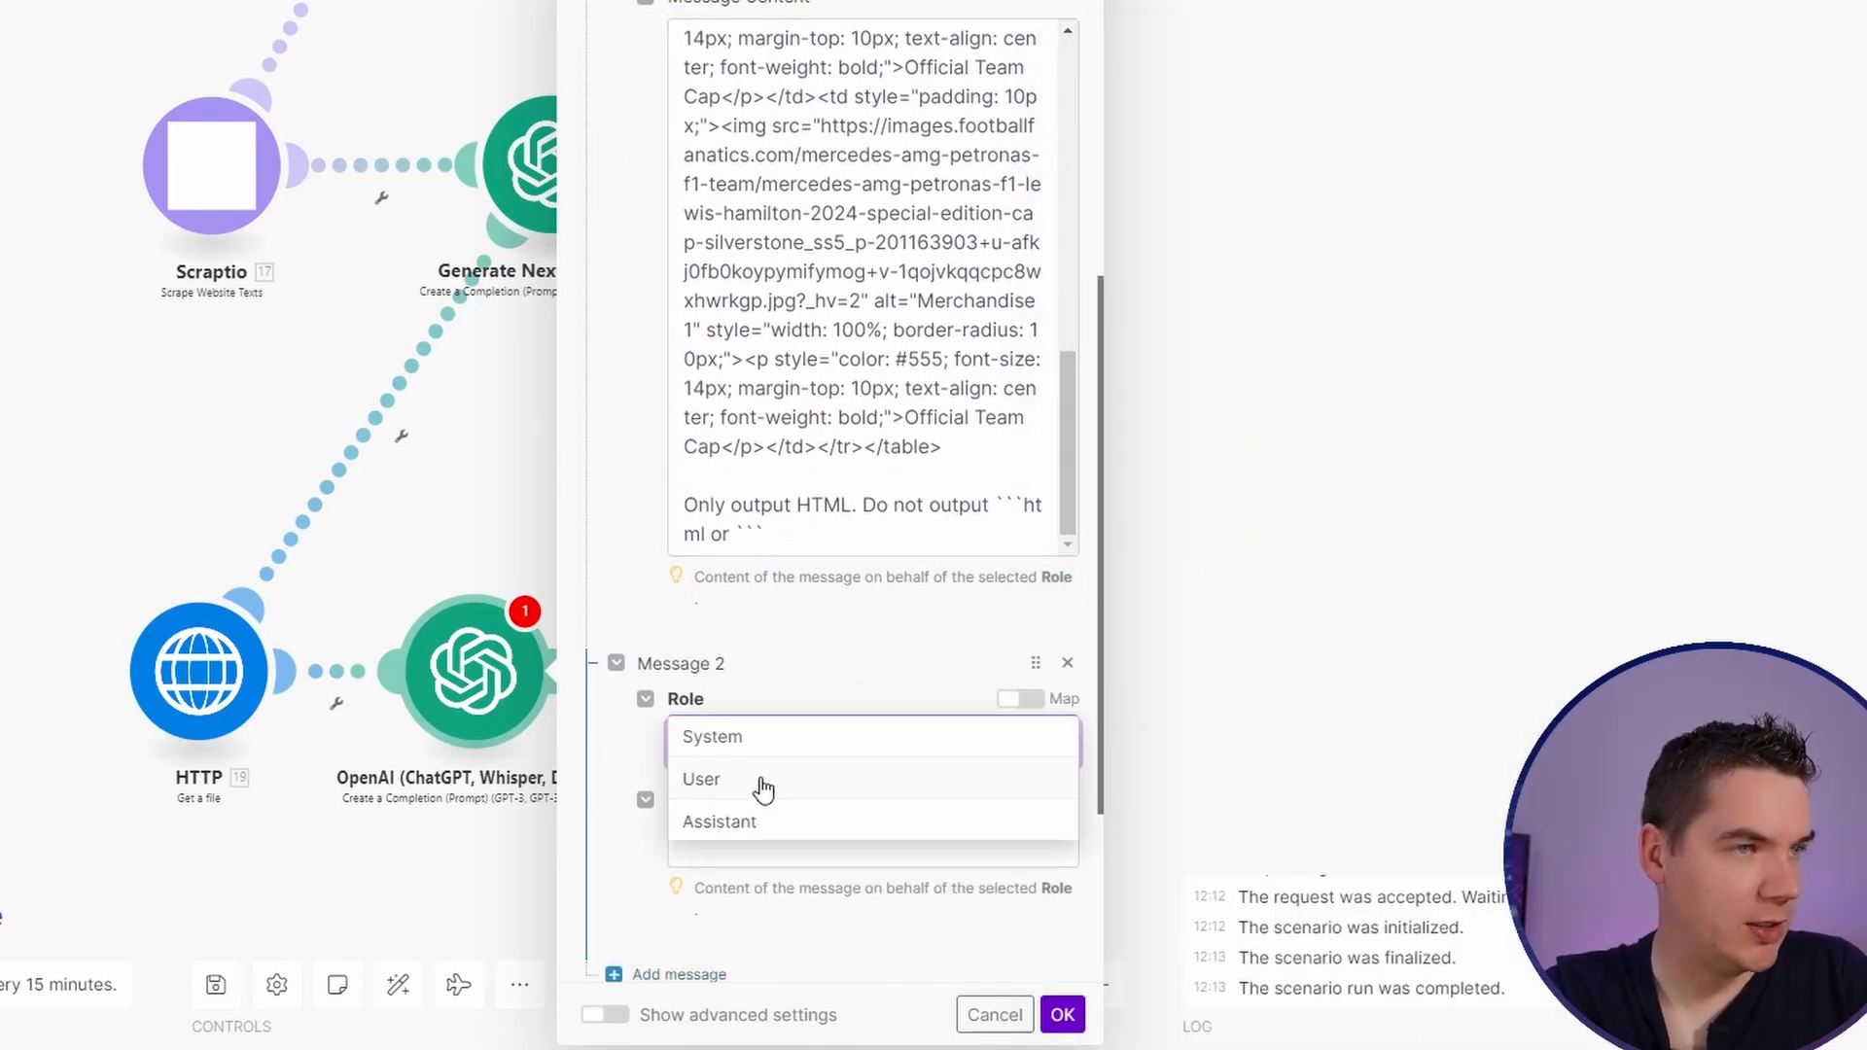
pyautogui.click(722, 783)
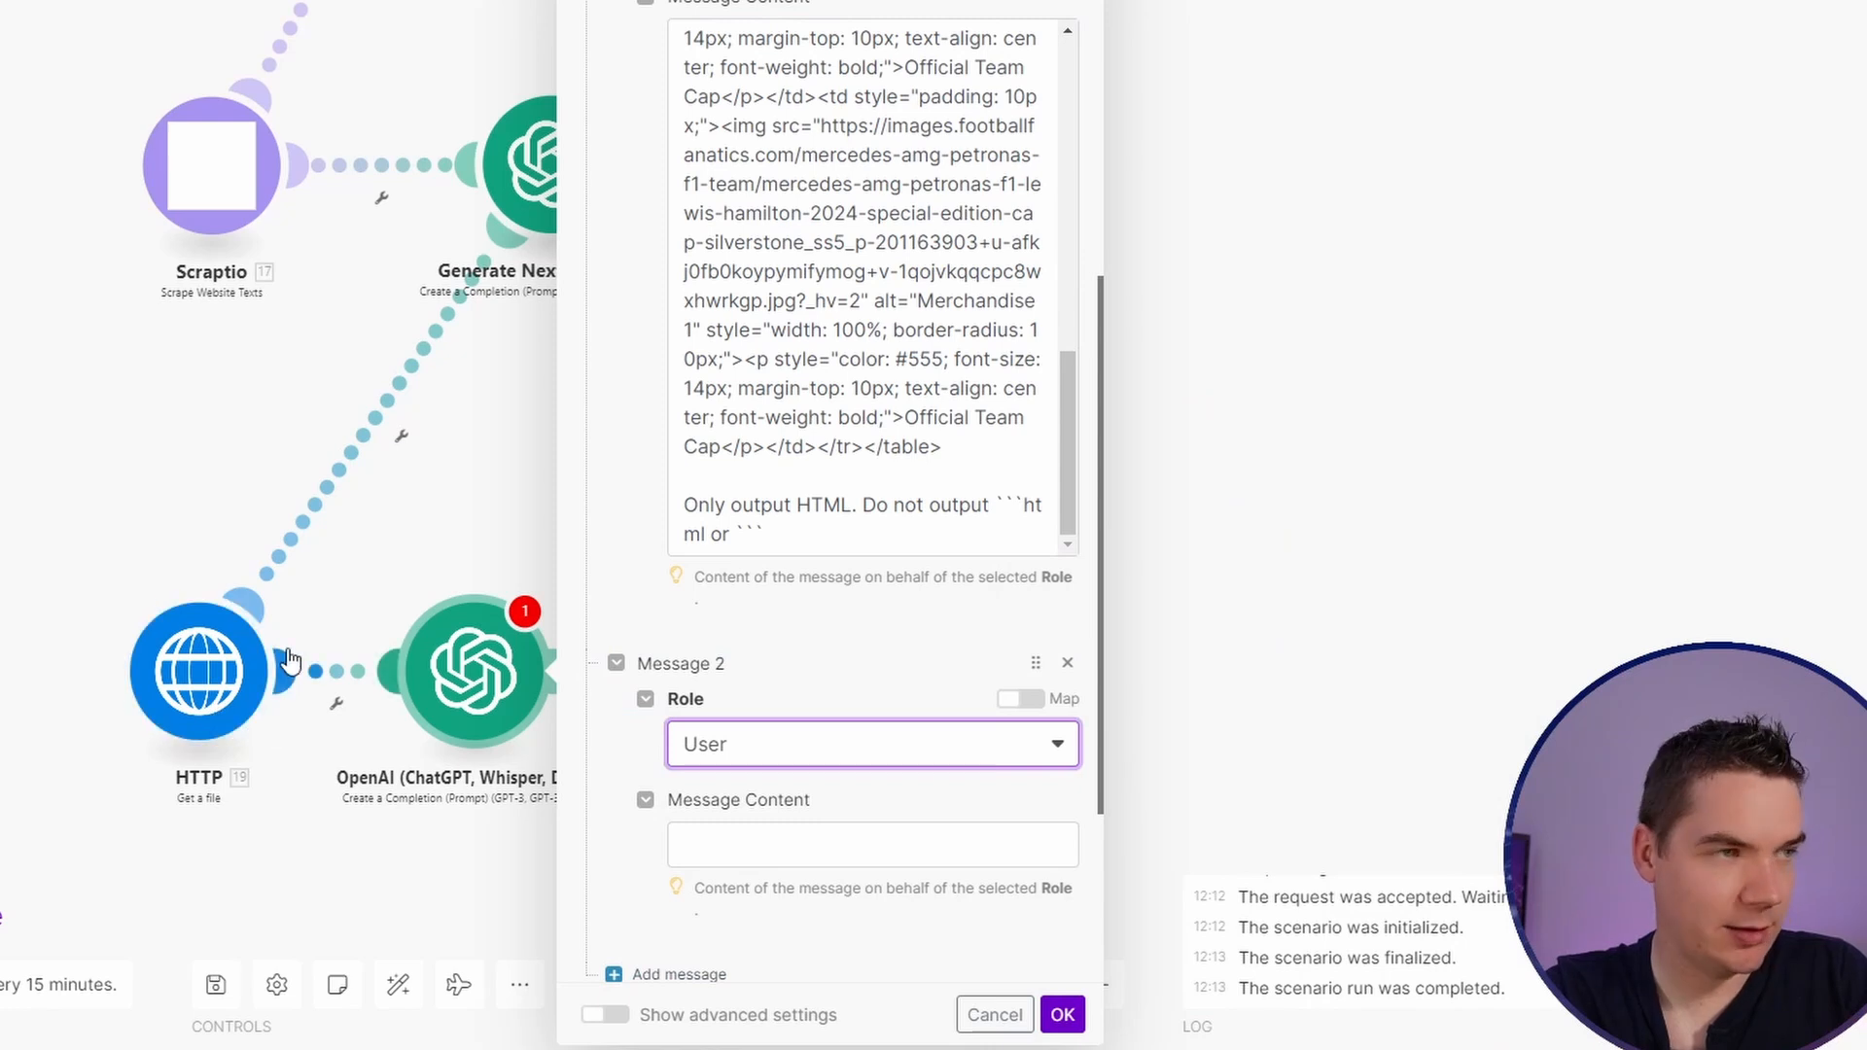
pyautogui.scroll(-1, 665, 789)
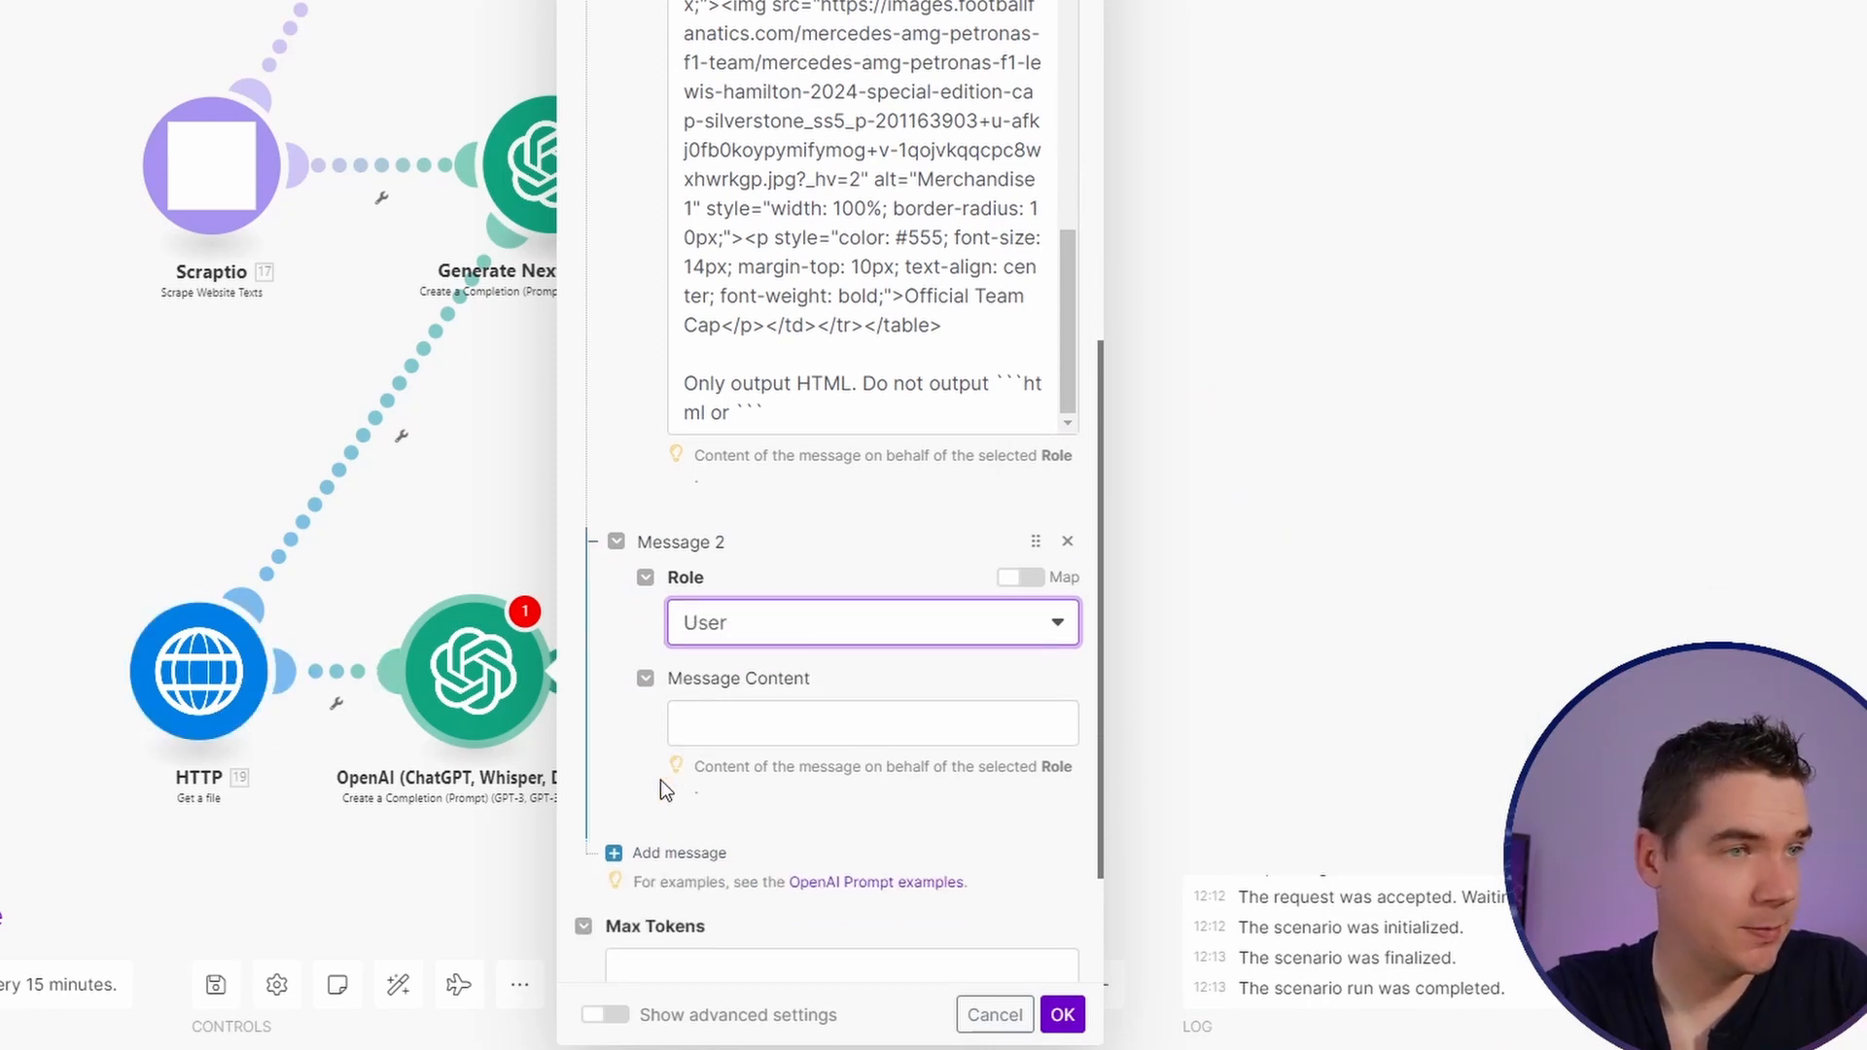
pyautogui.click(765, 721)
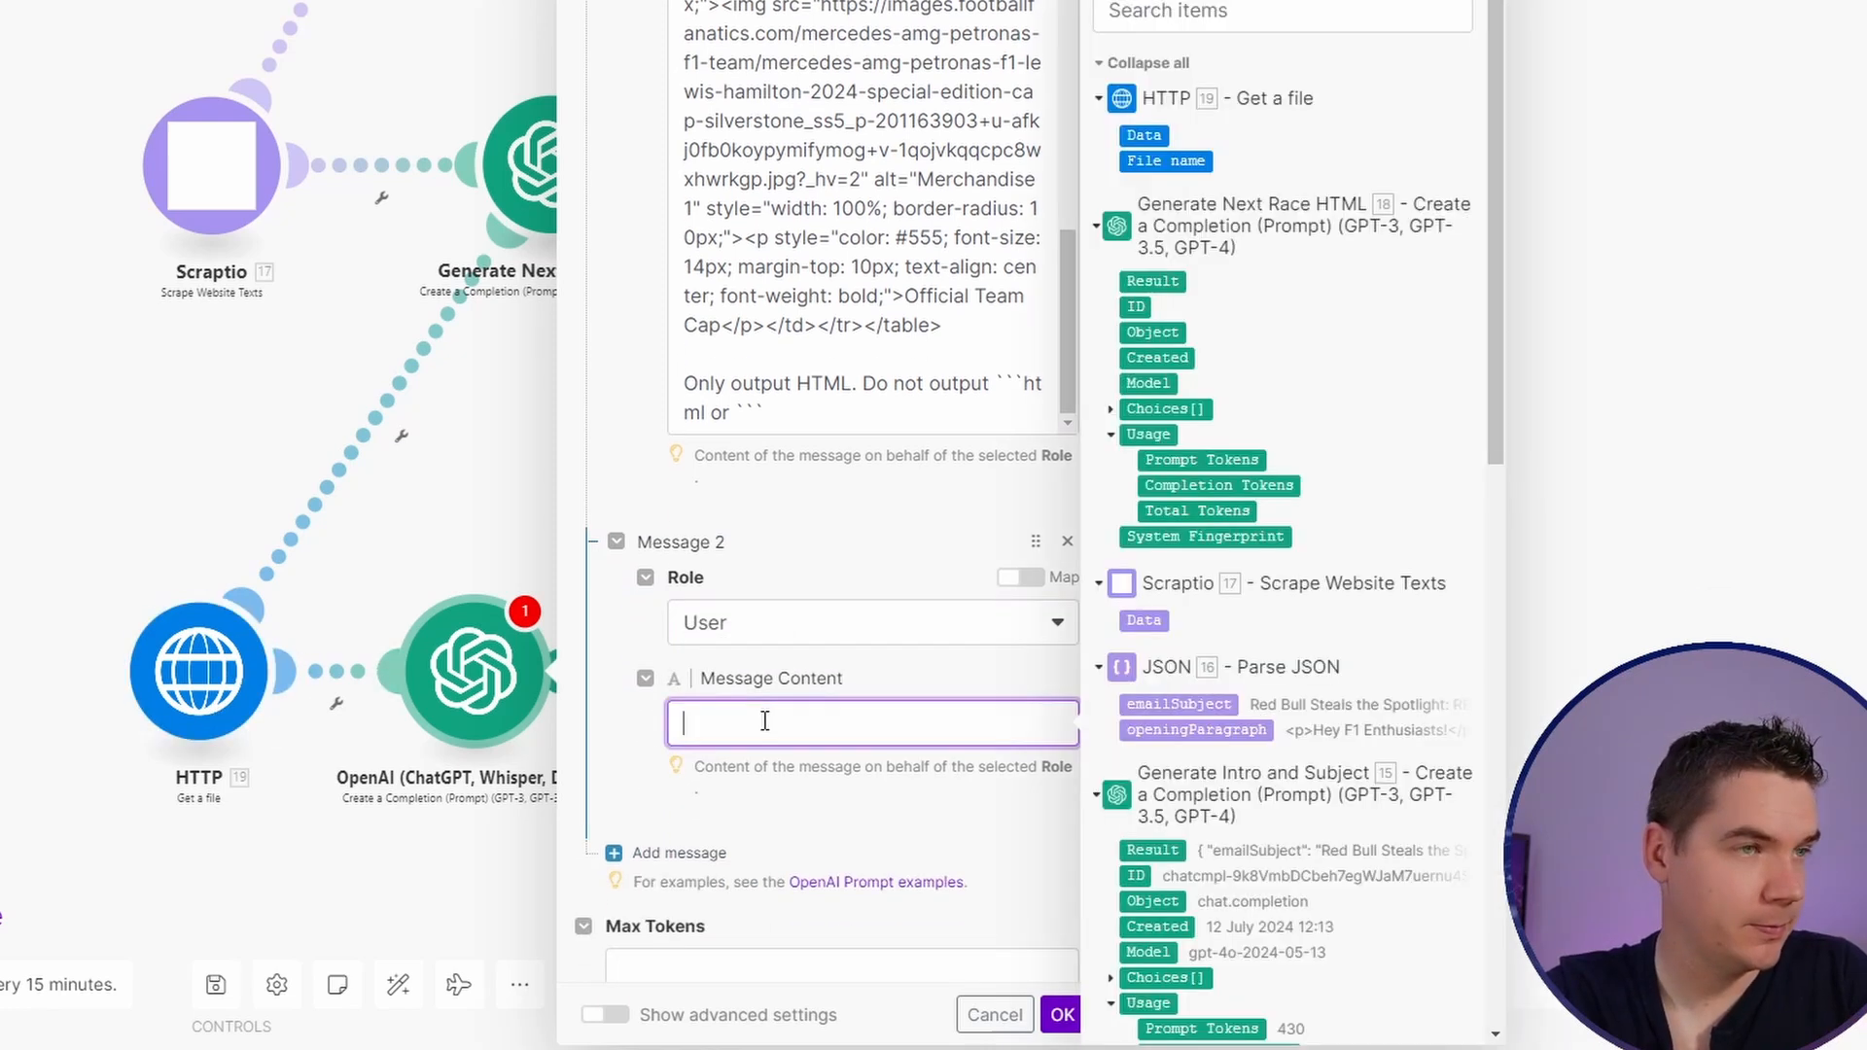
pyautogui.click(1143, 134)
pyautogui.scroll(-1, 716, 632)
pyautogui.click(691, 605)
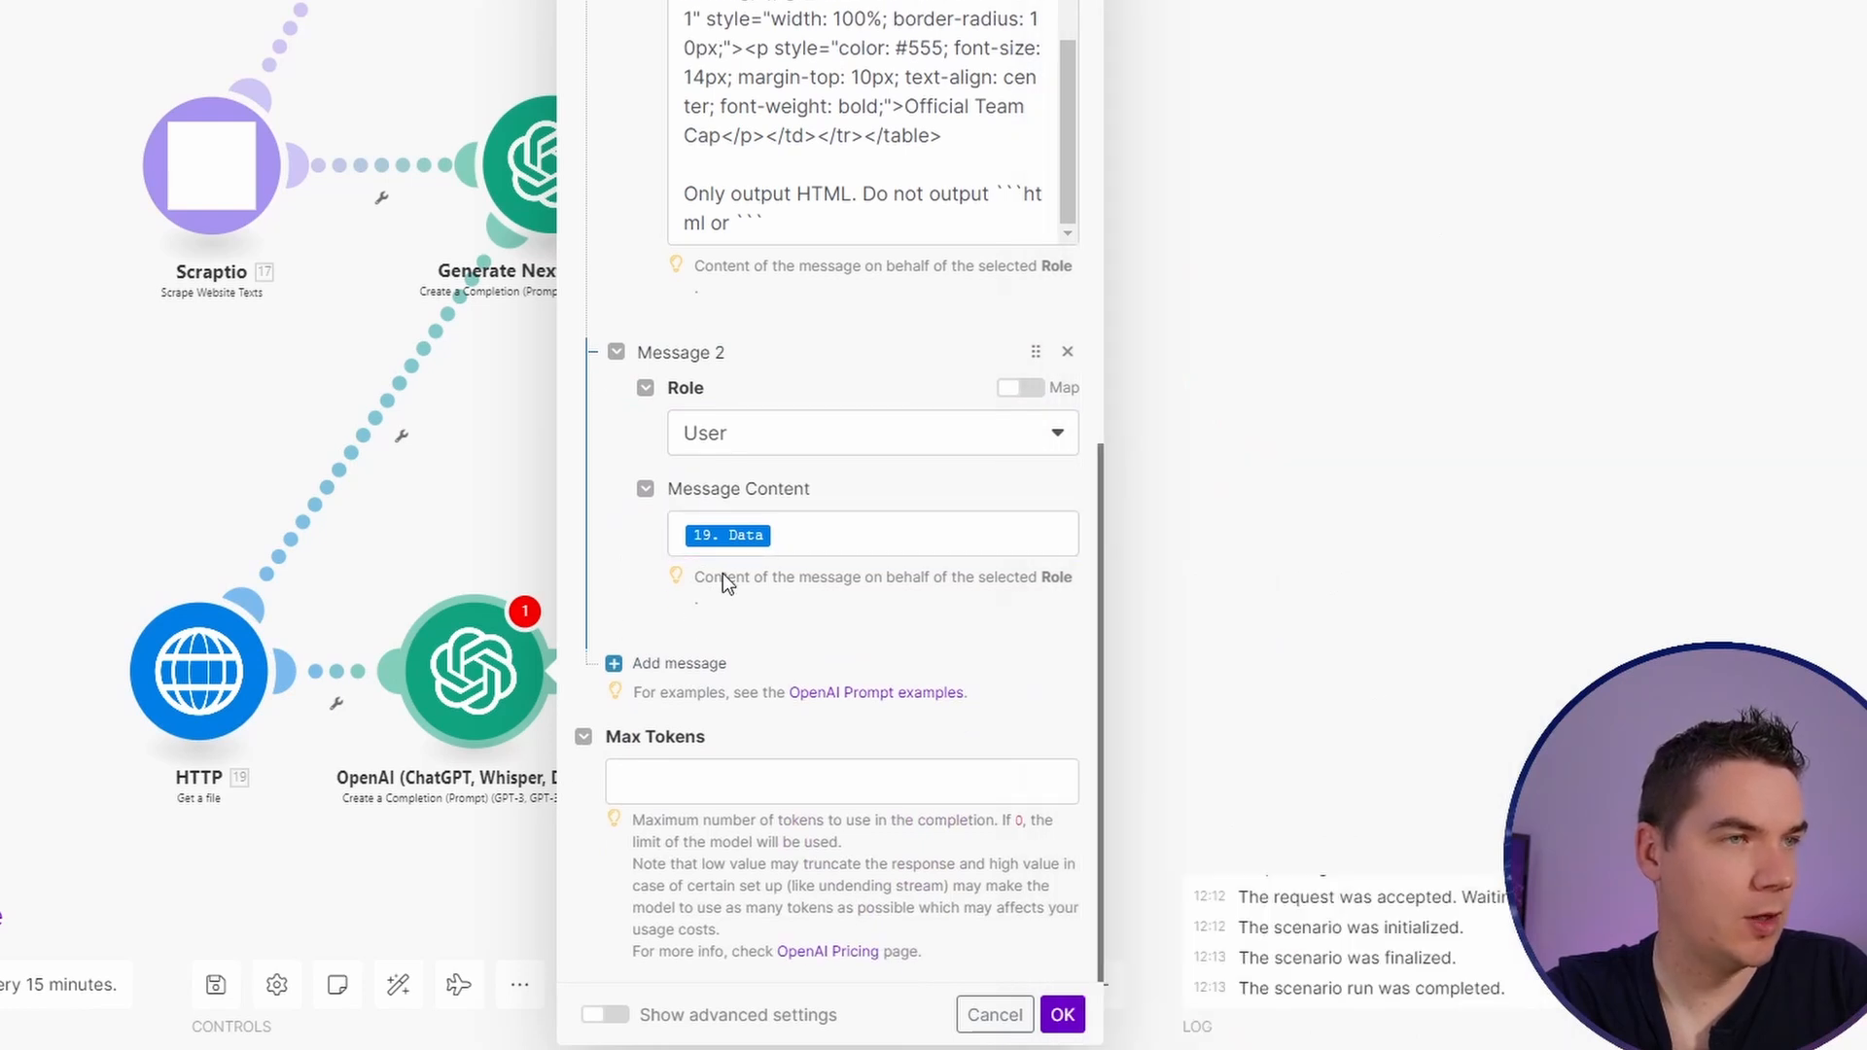
pyautogui.click(749, 787)
pyautogui.write('0')
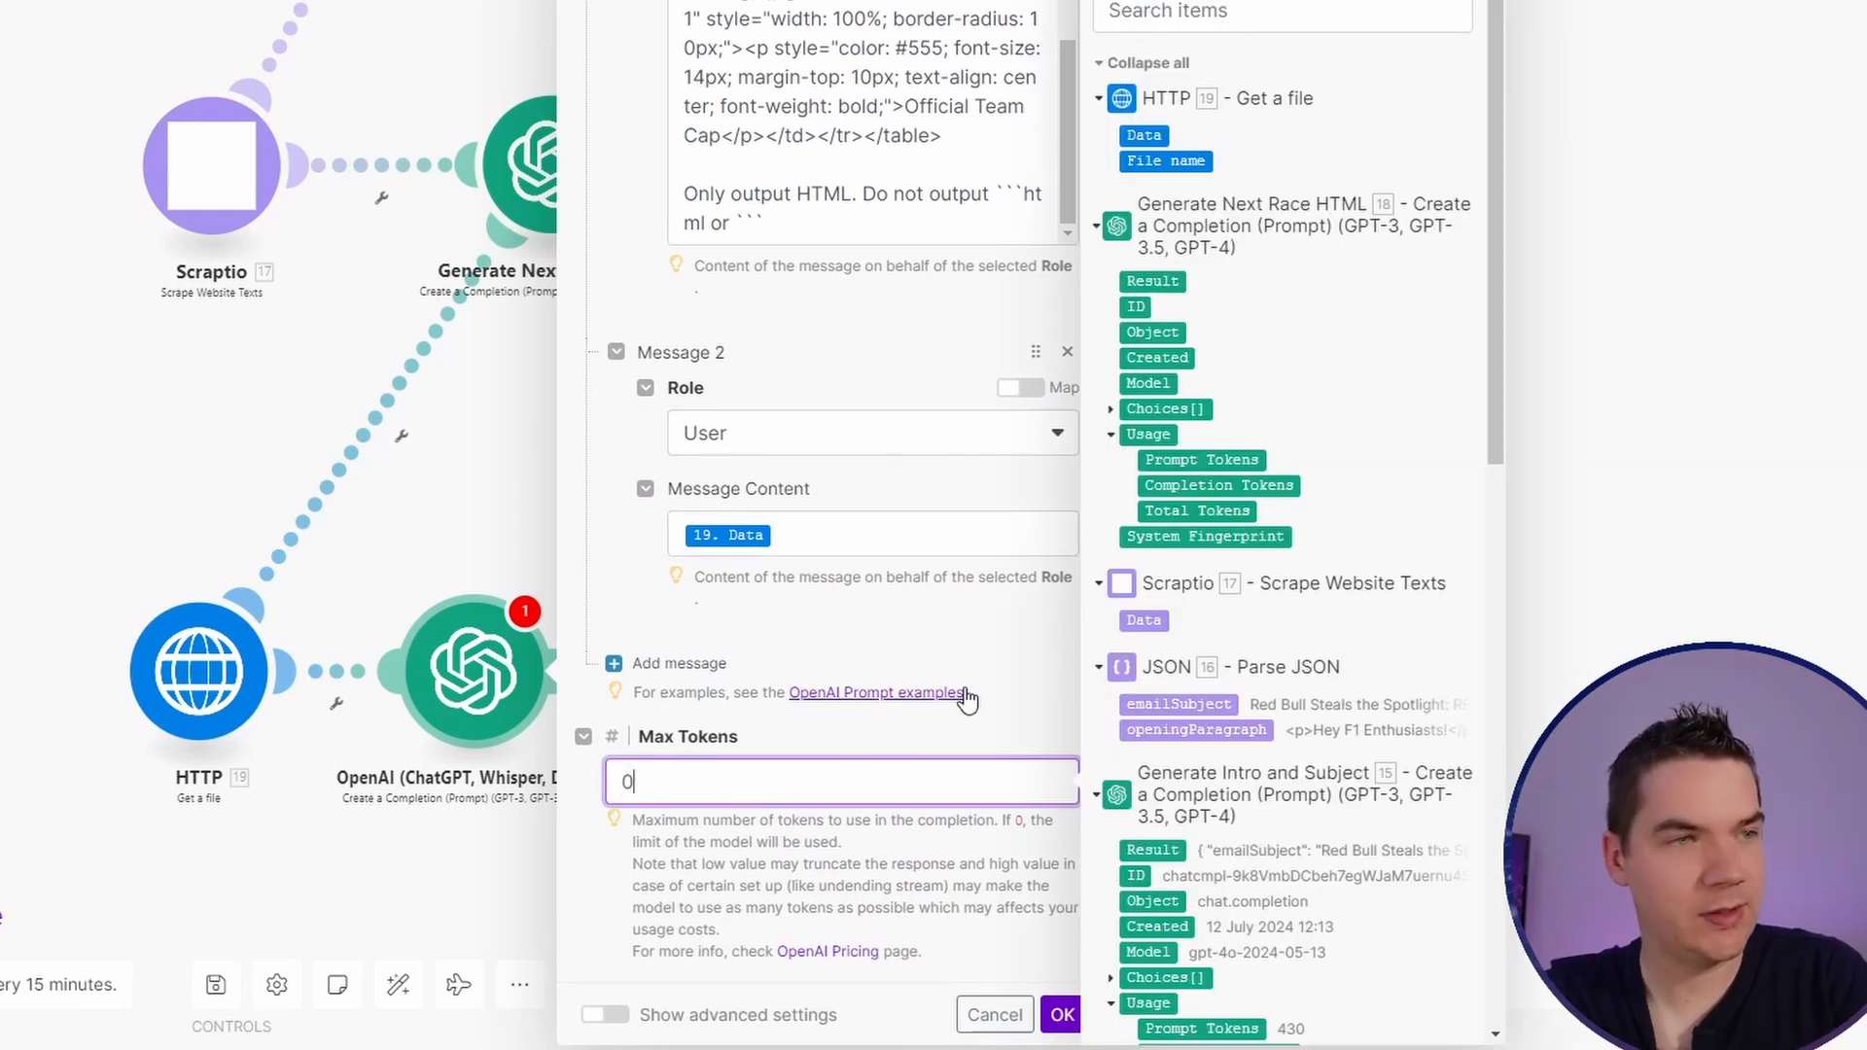
pyautogui.click(1062, 1014)
# Step: Rename the OpenAI module after the HTTP module as Generate Latest Merch
pyautogui.write('G')
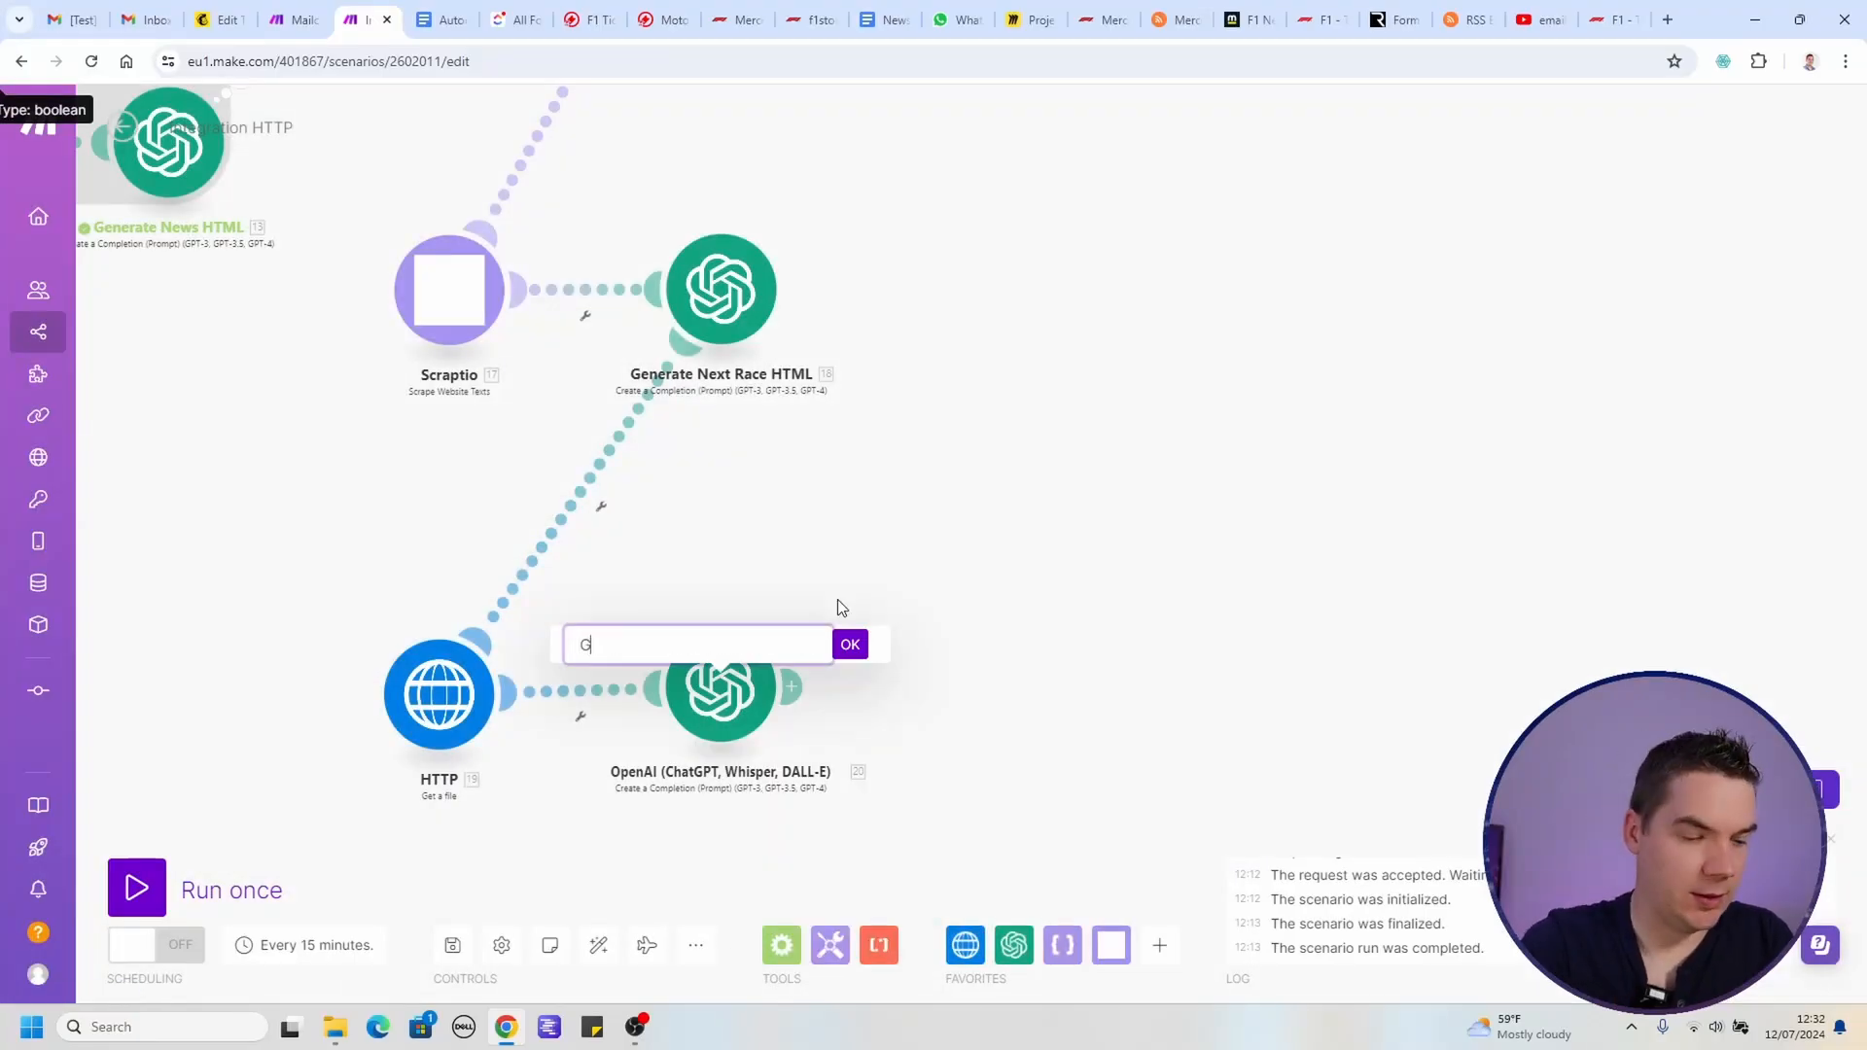
pyautogui.write('enerate Latest Merch')
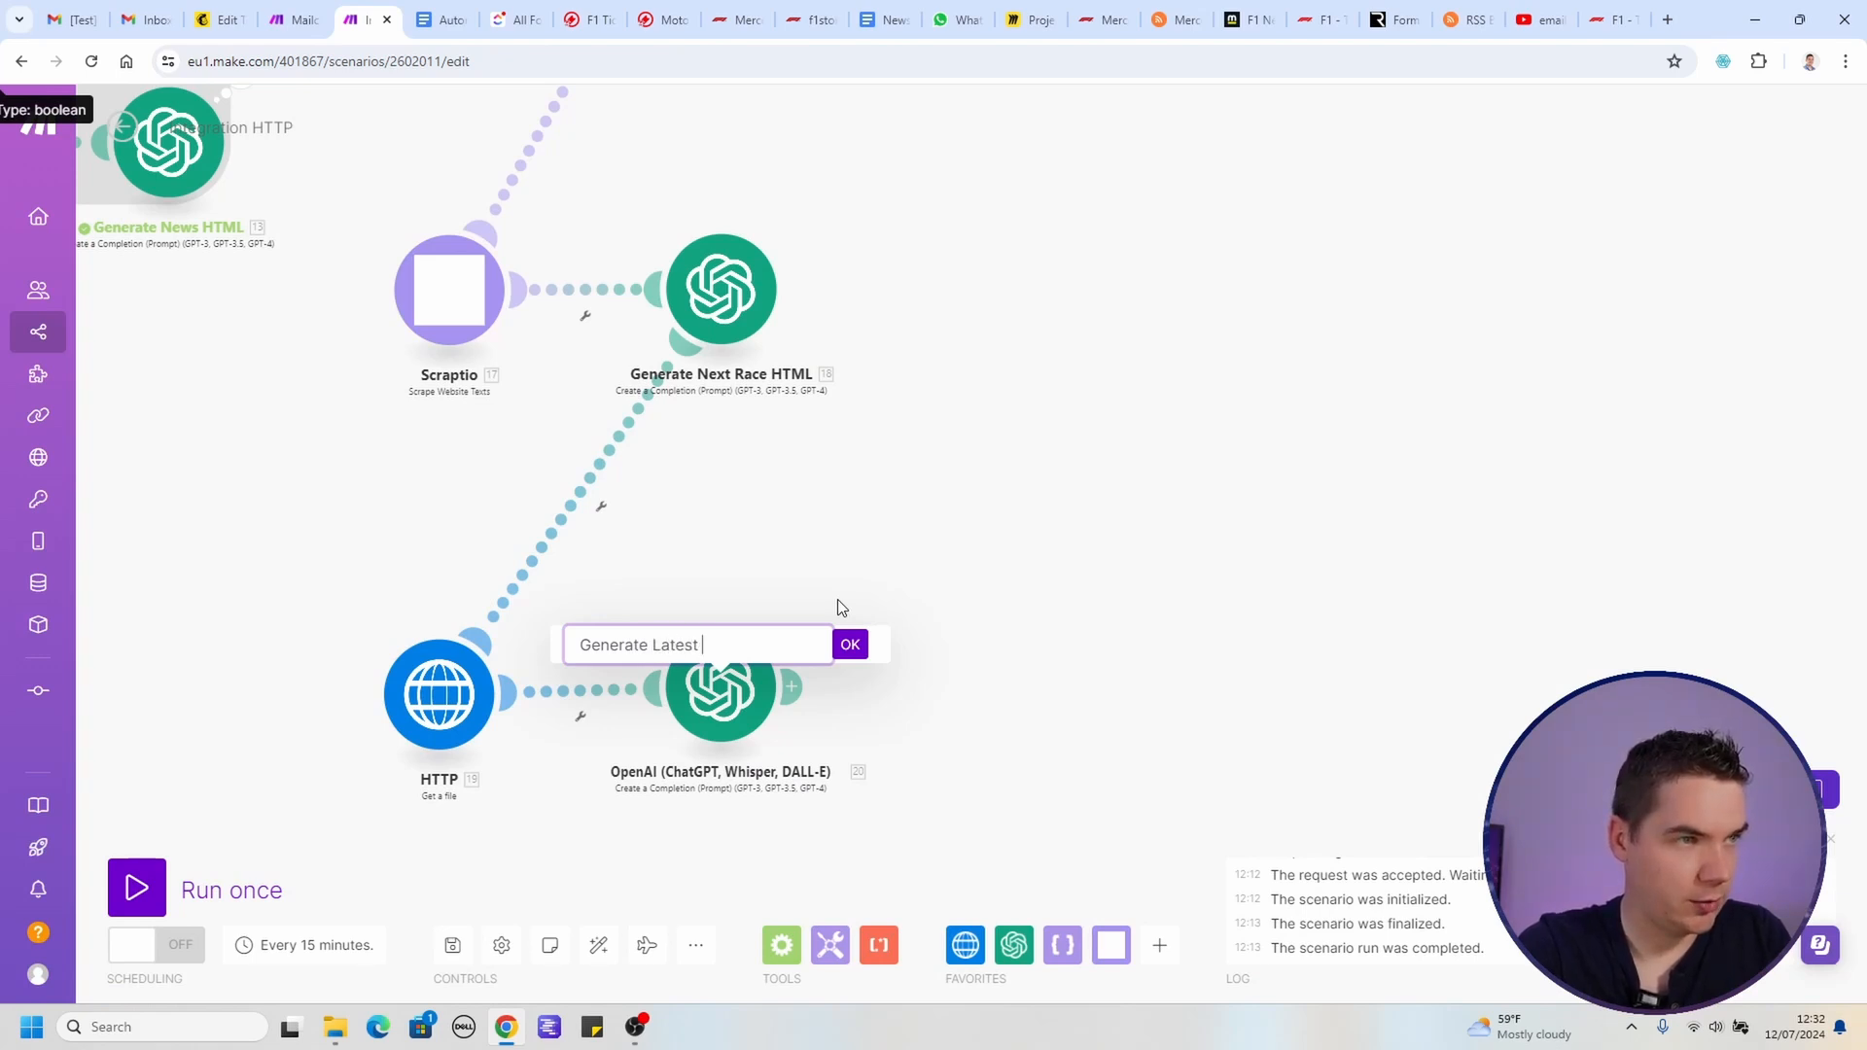
pyautogui.press('Return')
# Step: Look over the scenario's modules, the F1 Template layout in Mailchimp and the finished digest email in Gmail
pyautogui.scroll(-3, 714, 611)
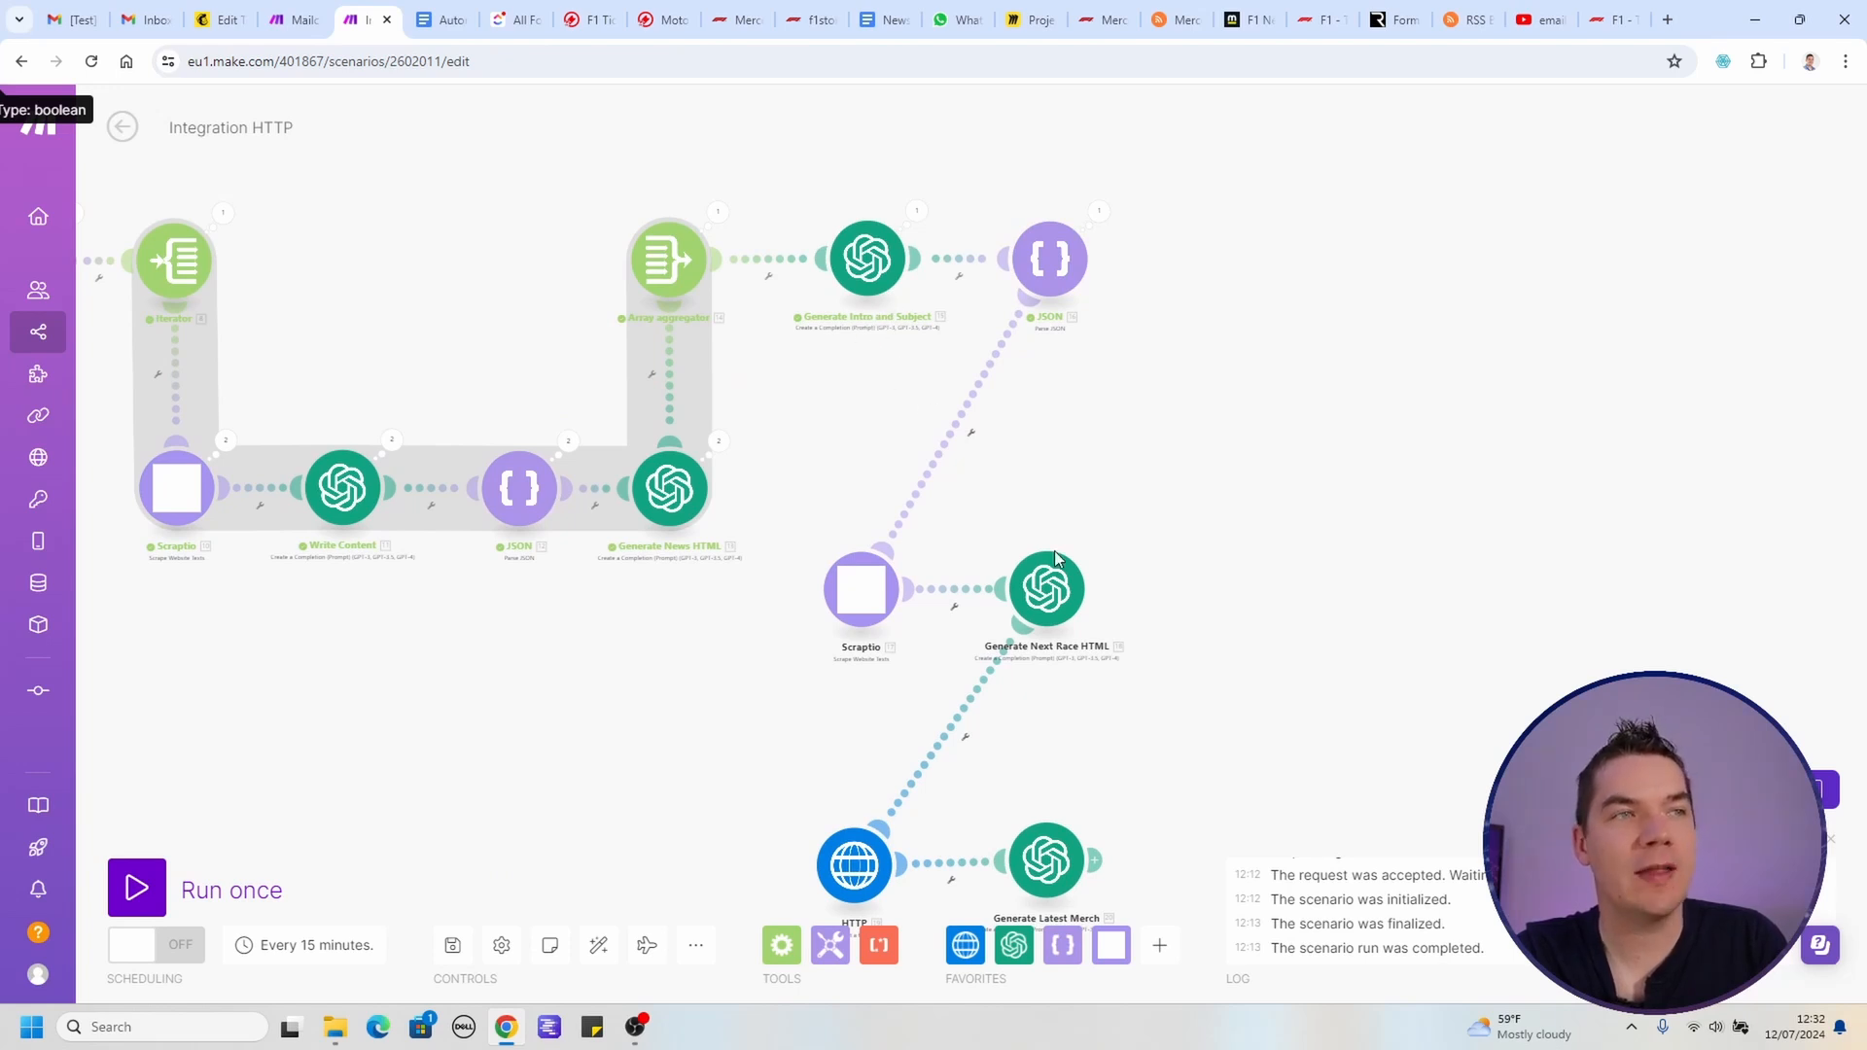
pyautogui.scroll(-3, 1217, 463)
pyautogui.hscroll(2, 1216, 463)
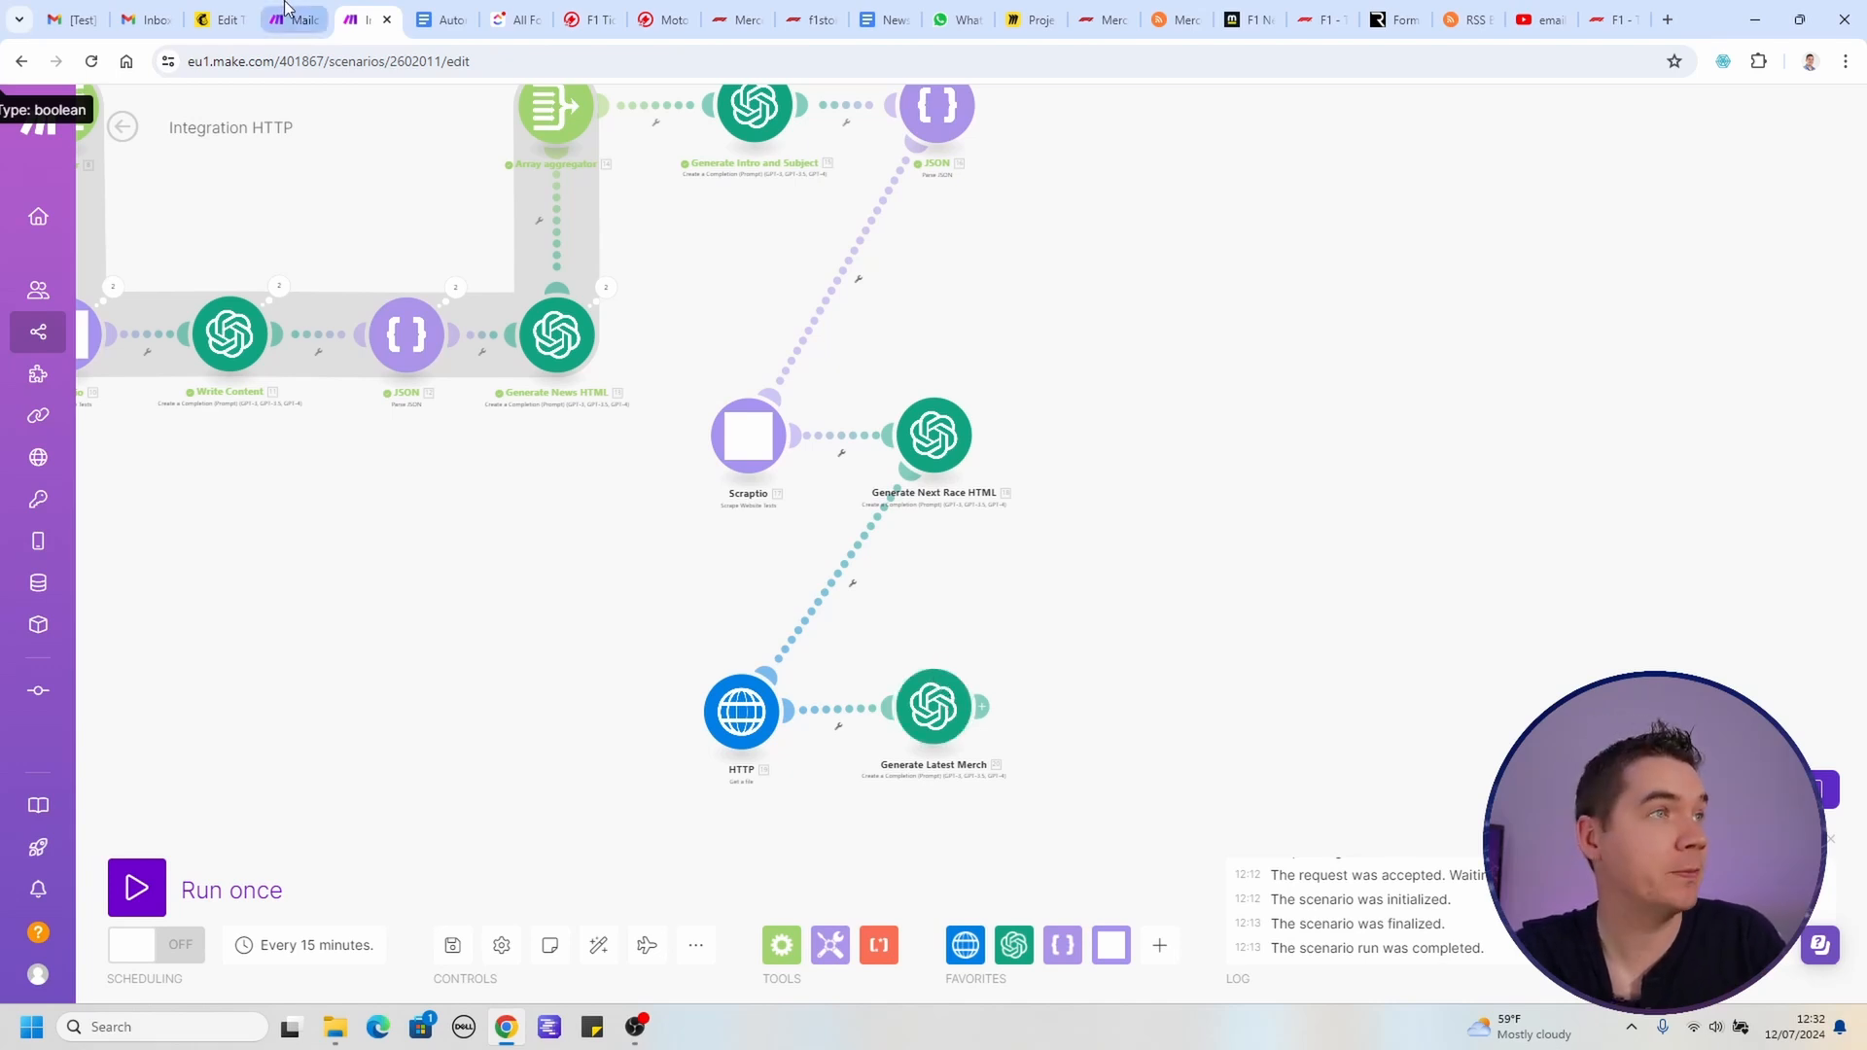
pyautogui.click(219, 19)
pyautogui.scroll(-15, 531, 467)
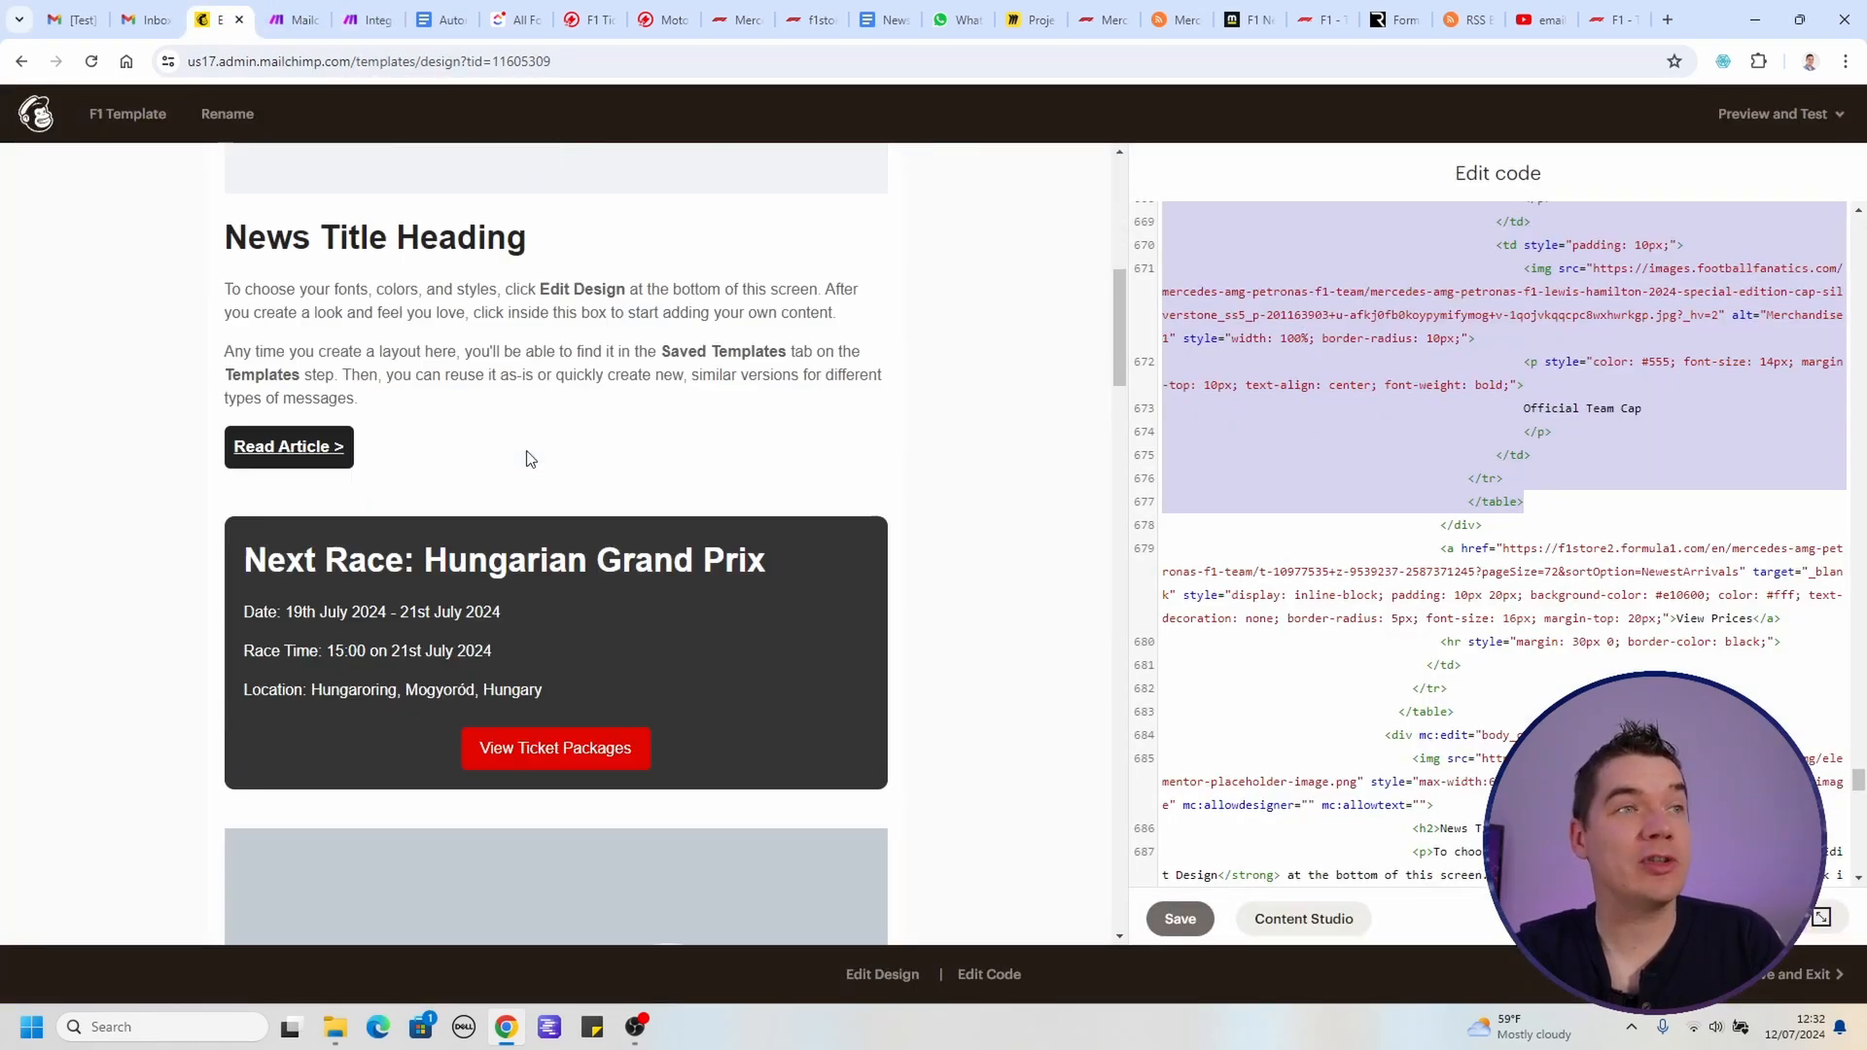
pyautogui.scroll(-10, 531, 523)
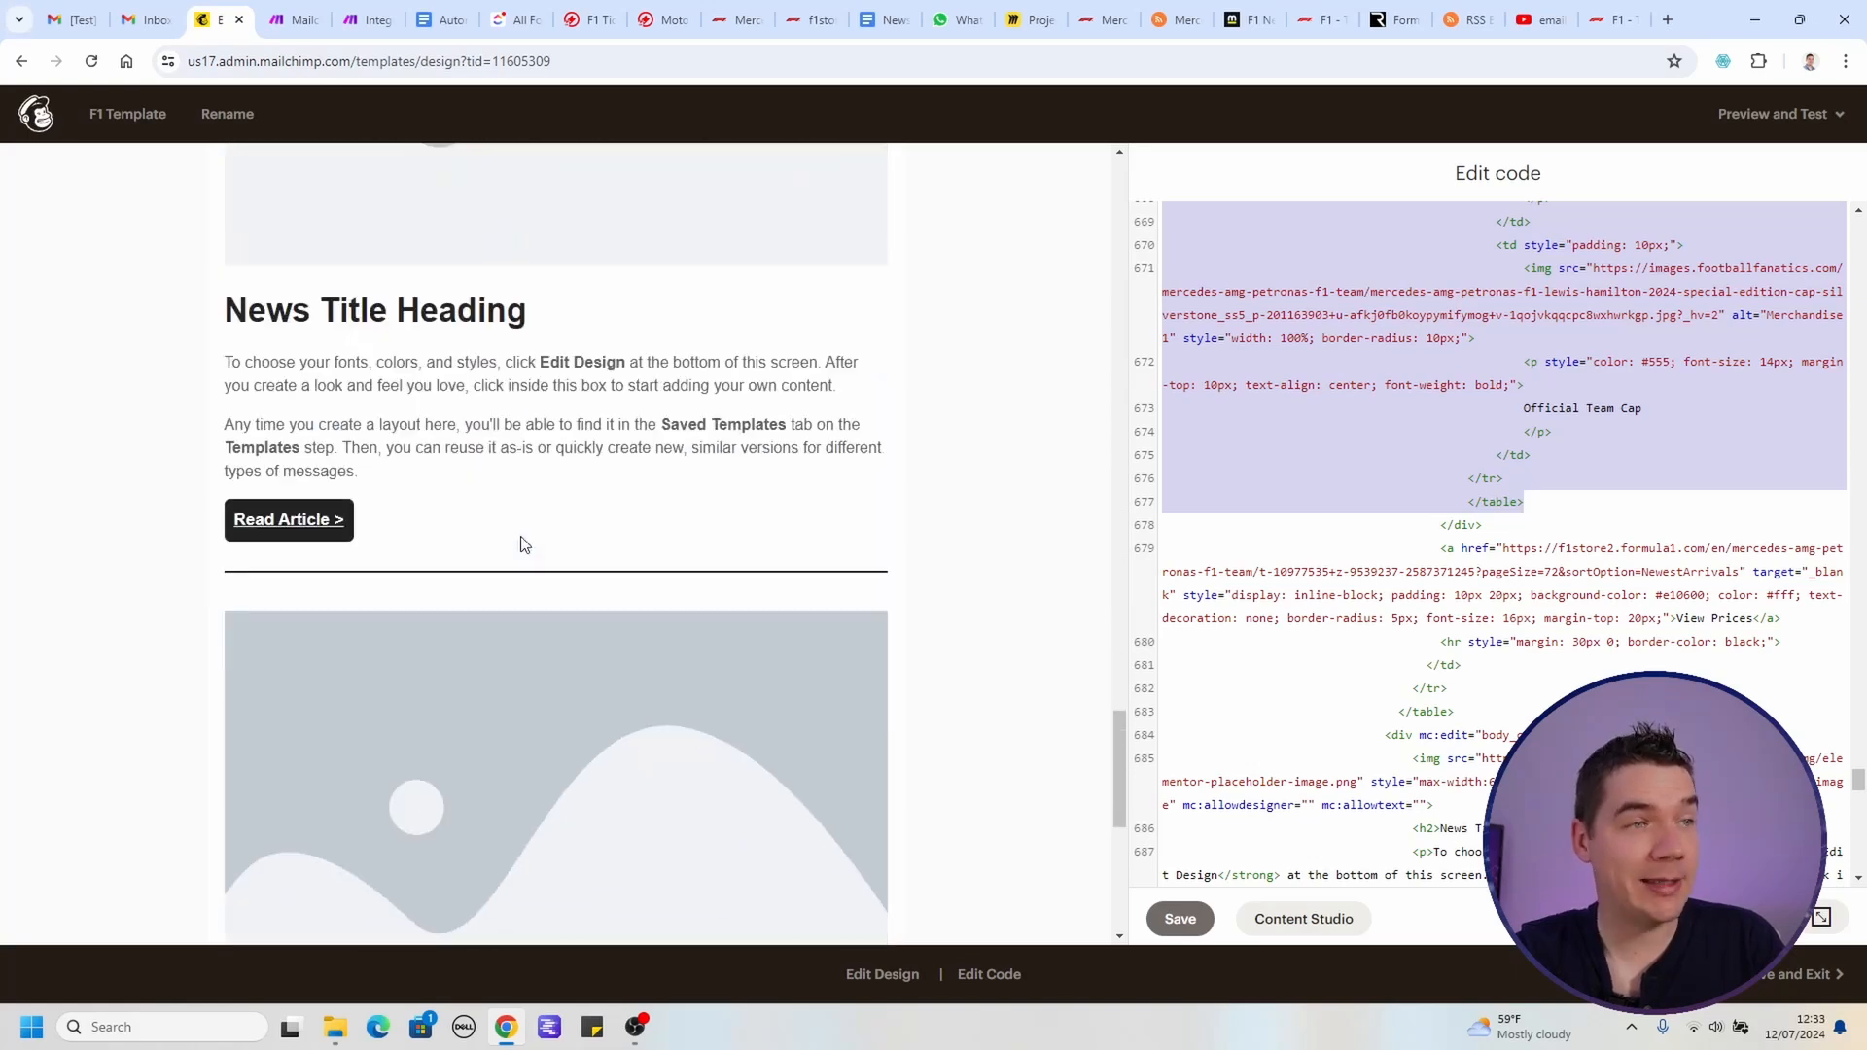
pyautogui.hotkey('ctrl', '1')
pyautogui.scroll(-20, 817, 691)
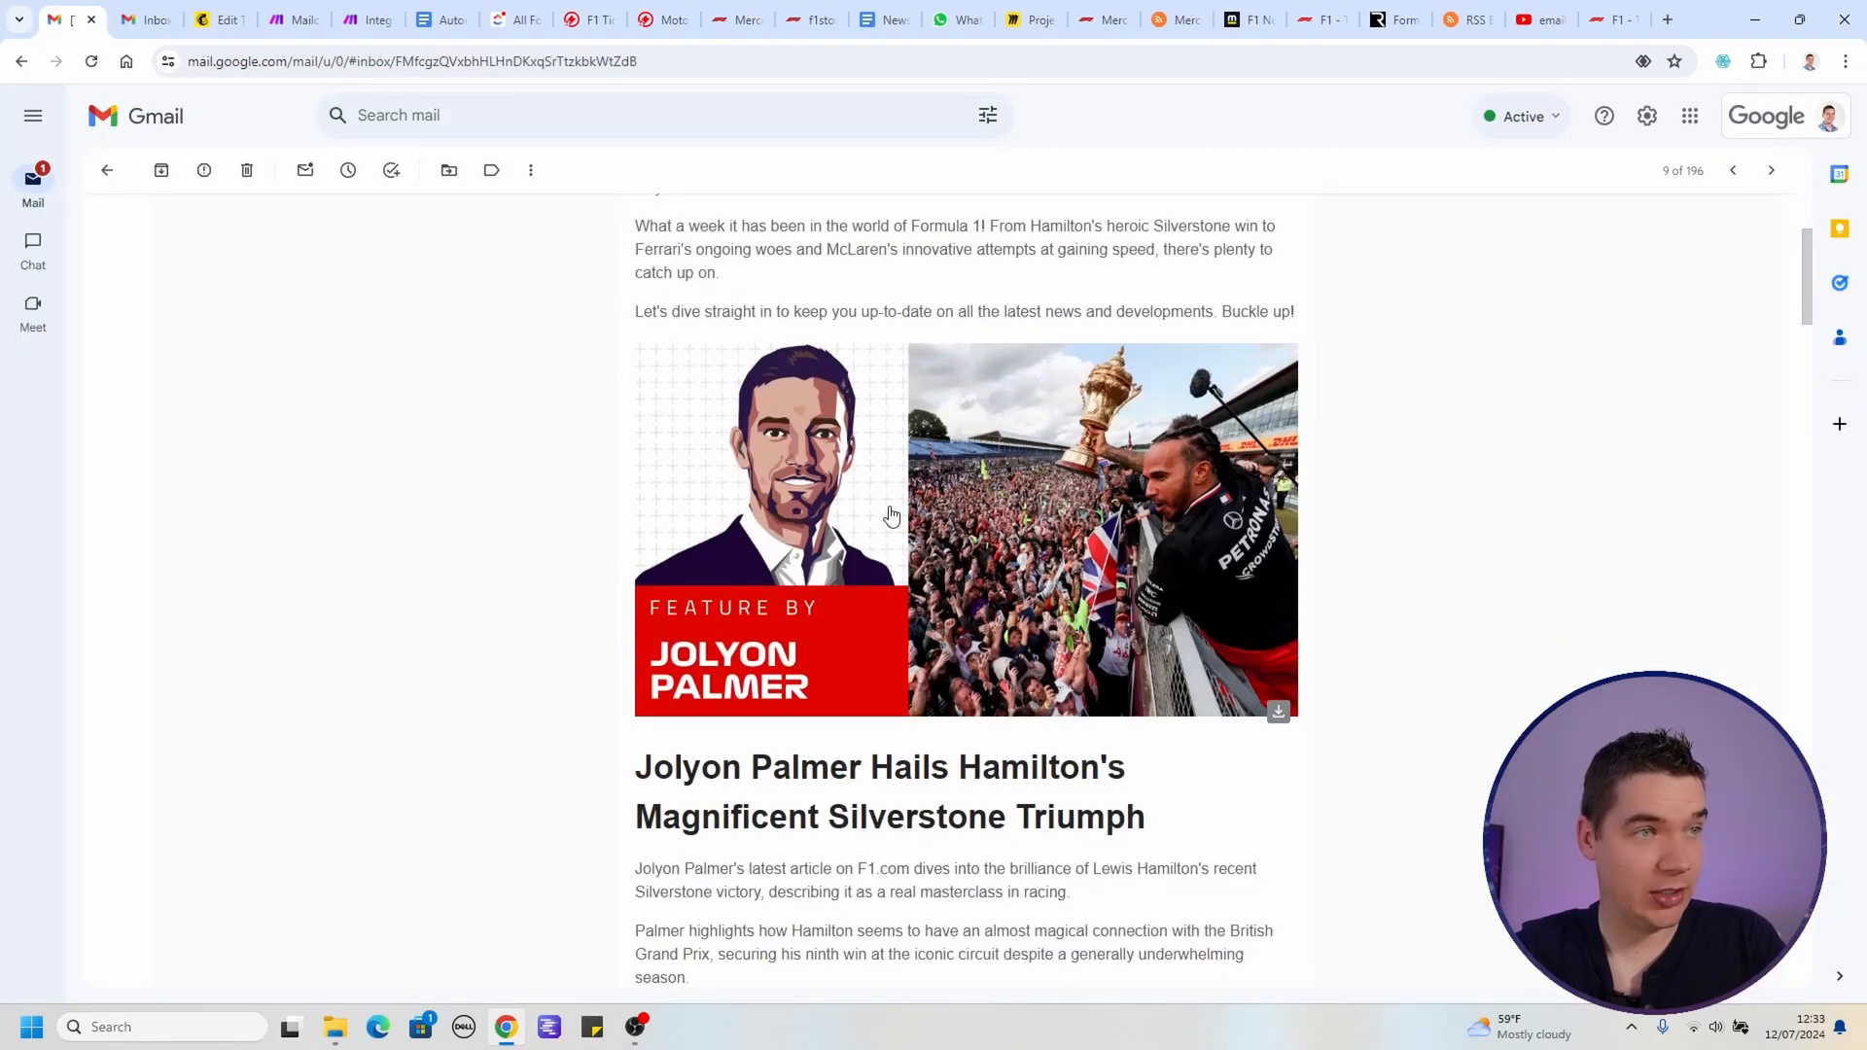
pyautogui.scroll(-10, 878, 610)
pyautogui.hotkey('ctrl', '5')
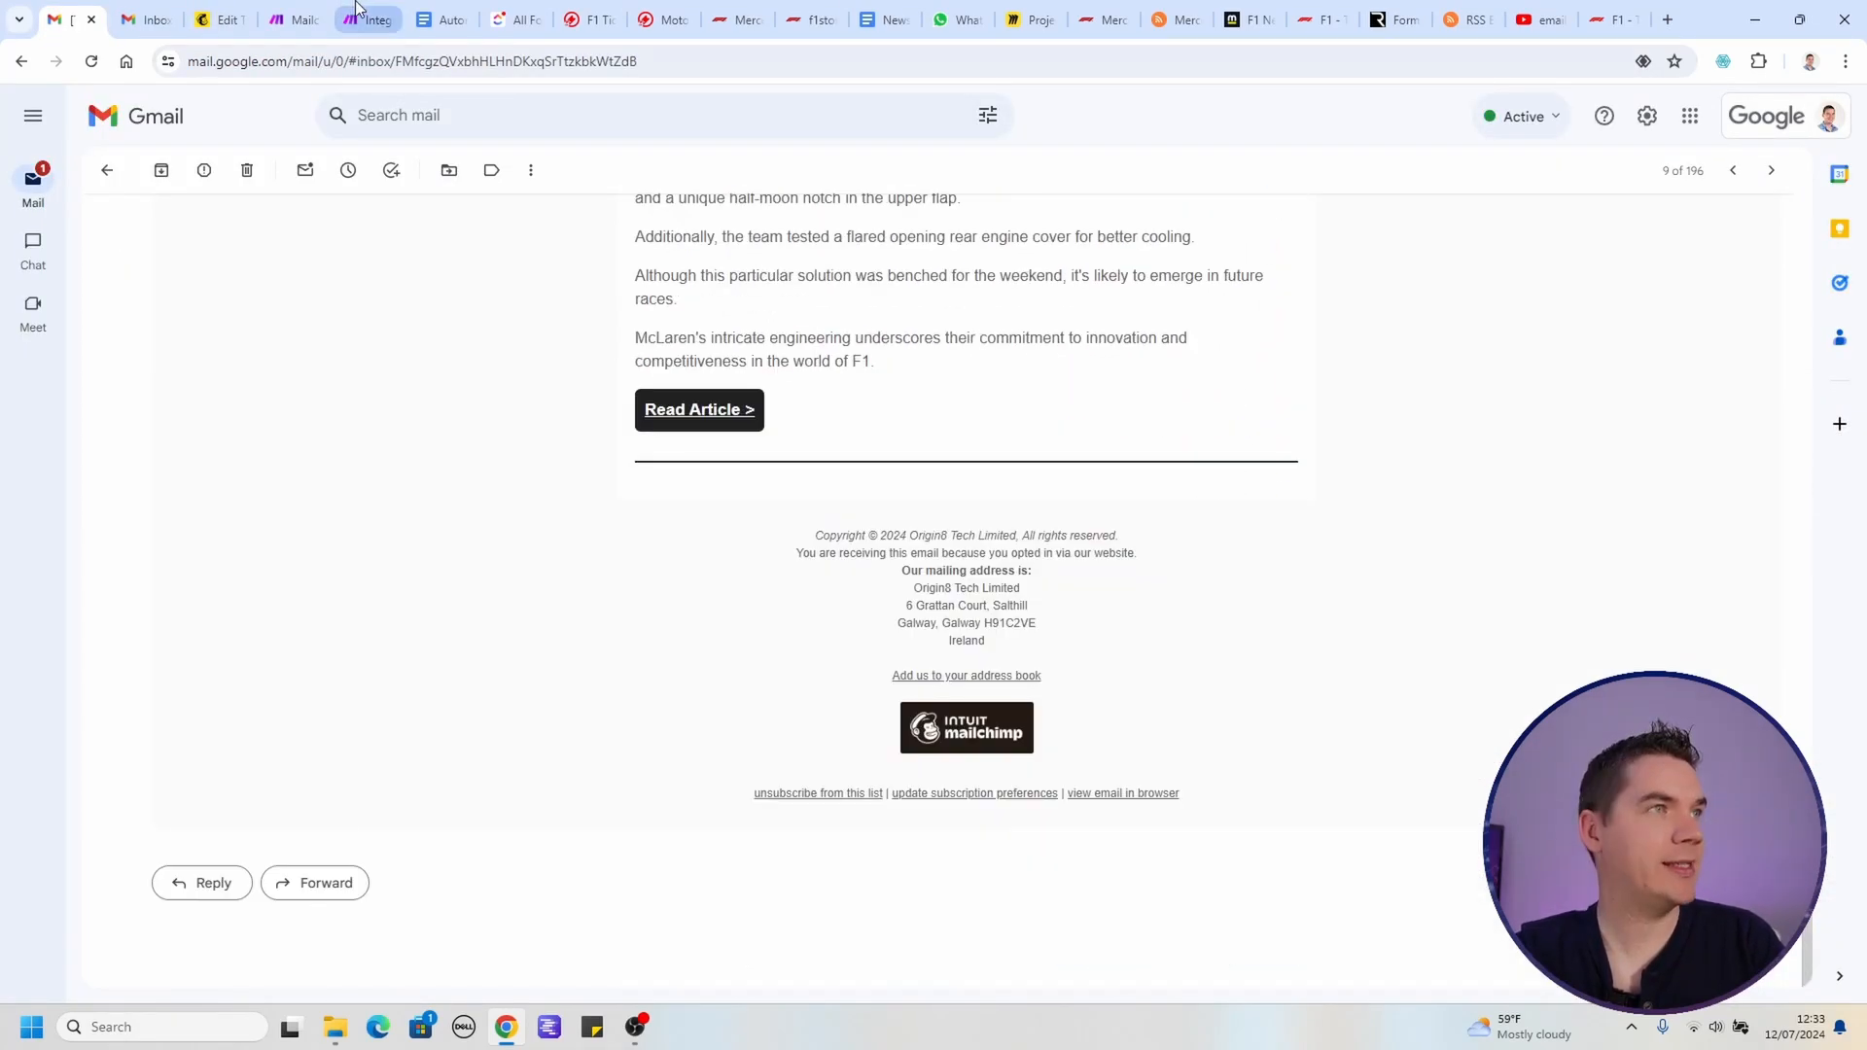
# Step: In the Make scenario, add a Mailchimp Create a Campaign module after Generate Latest Merch, placing it up beside Generate Next Race HTML
pyautogui.moveTo(1270, 391); pyautogui.dragTo(1202, 470)
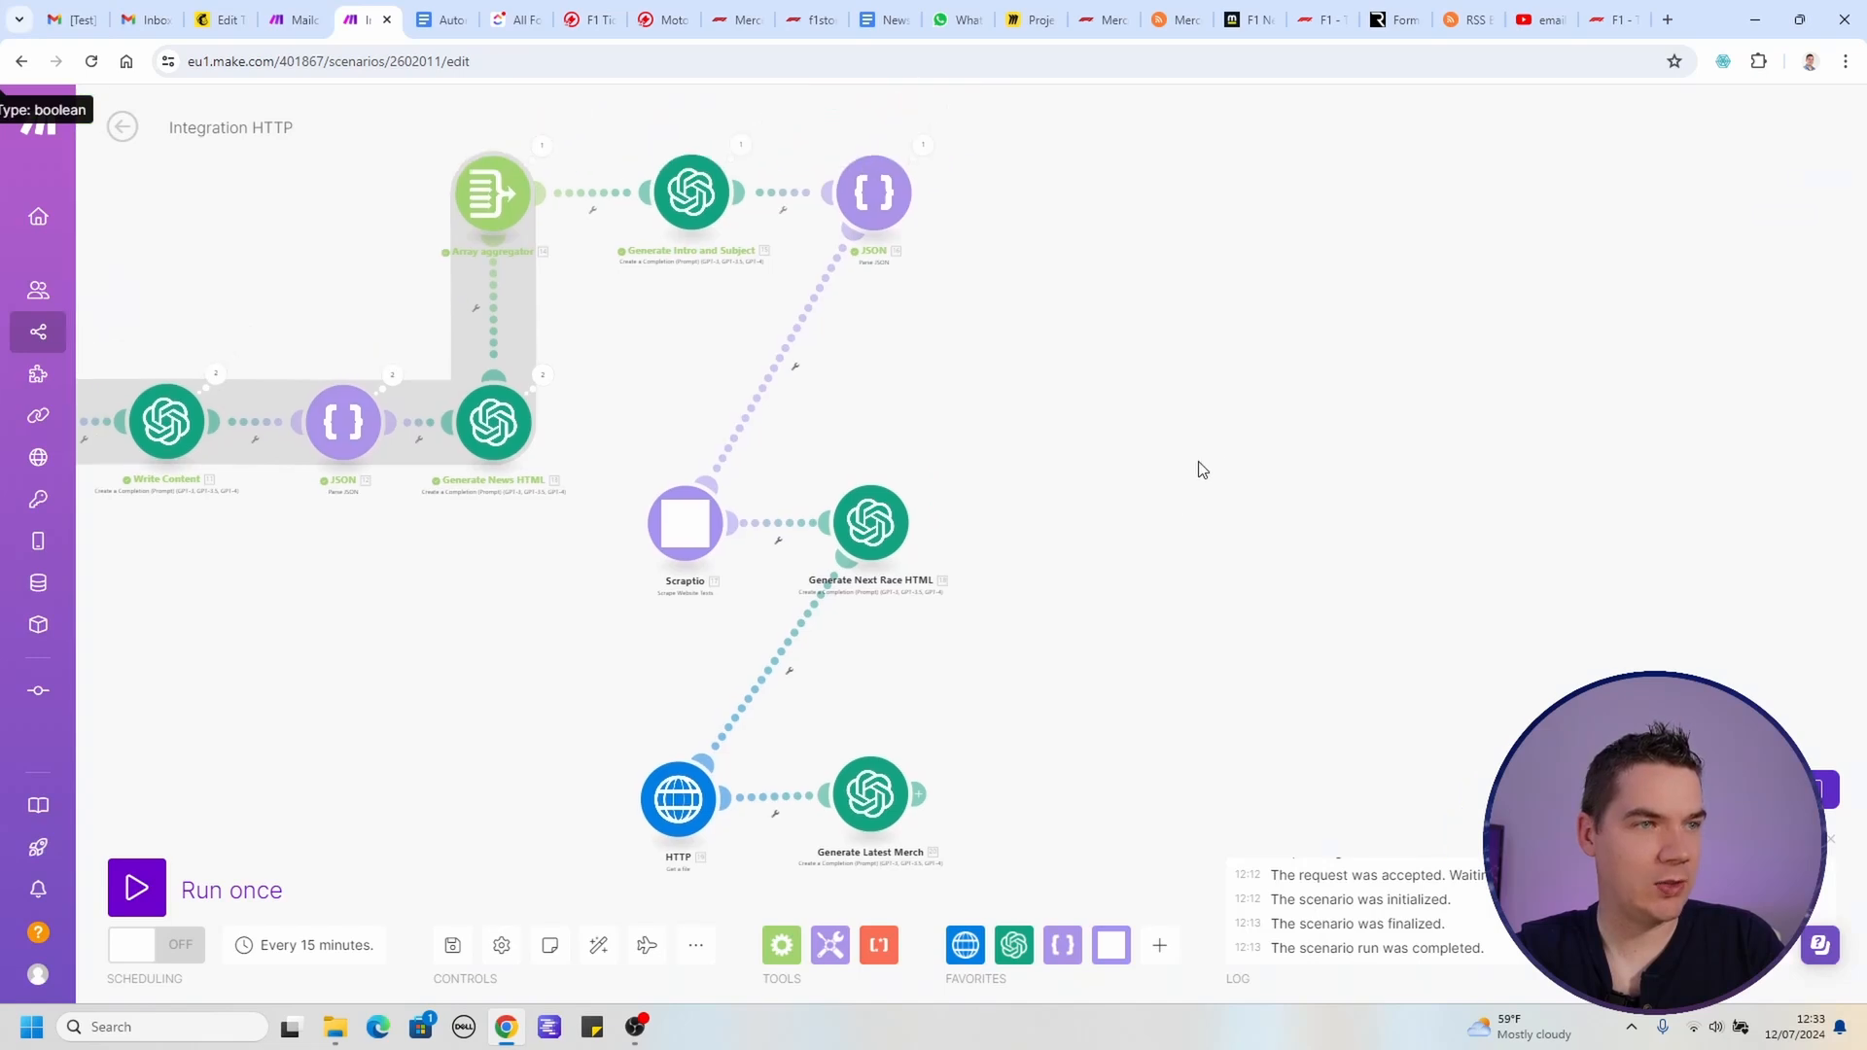
pyautogui.click(923, 793)
pyautogui.click(1247, 692)
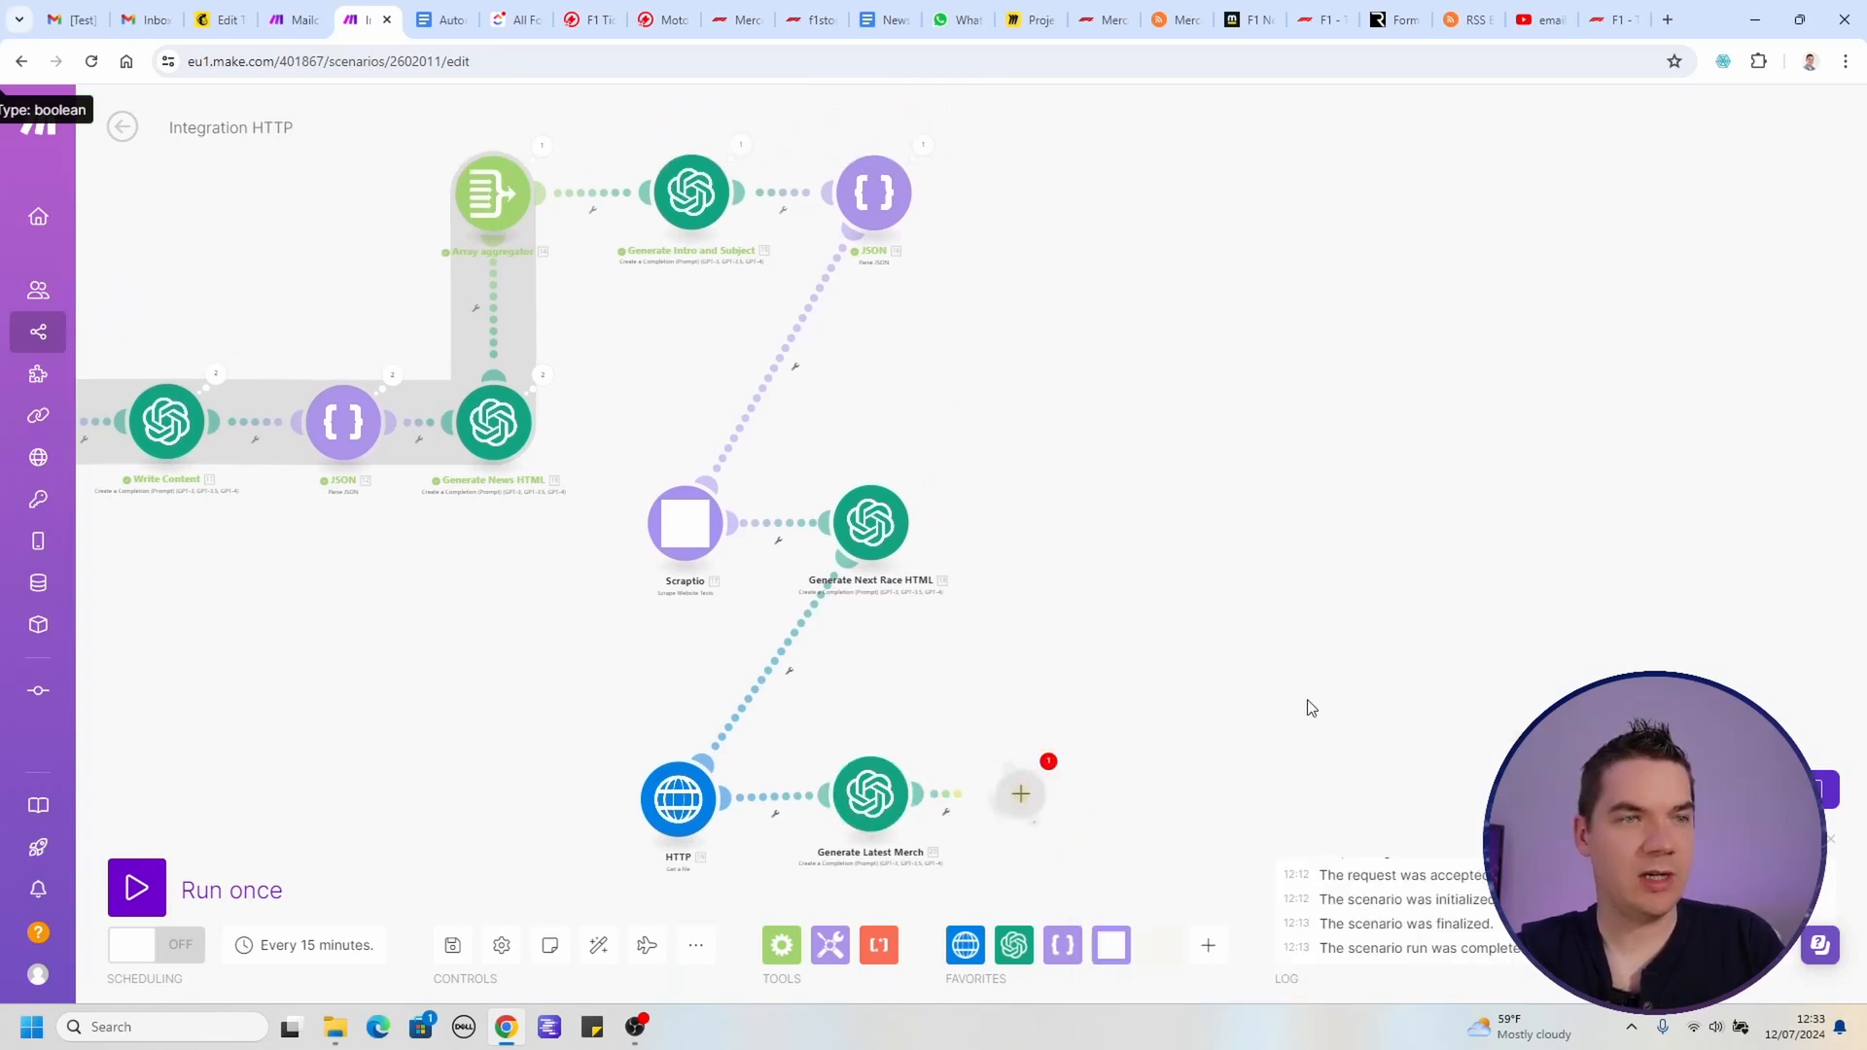
pyautogui.moveTo(1016, 795); pyautogui.dragTo(1163, 430)
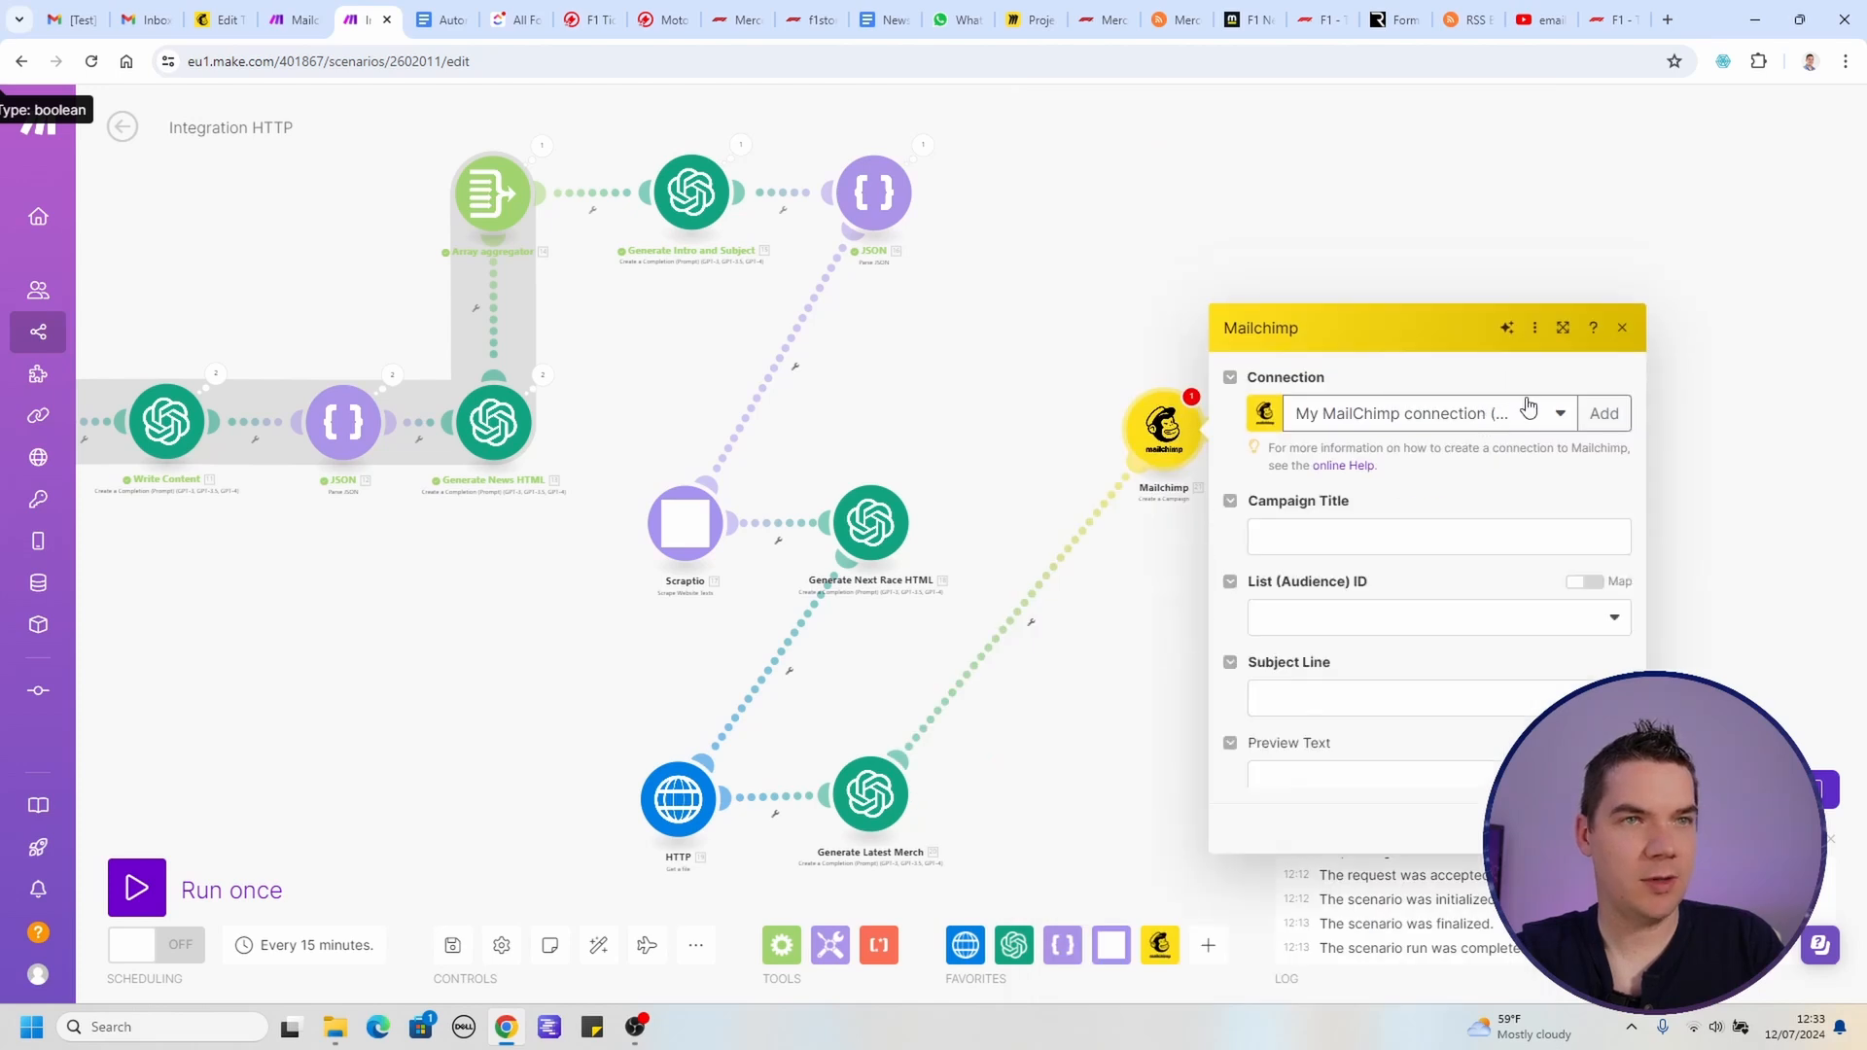
# Step: In the Create a Campaign module, map the JSON module's emailSubject as Campaign Title and choose F1 as the audience list
pyautogui.click(1326, 328)
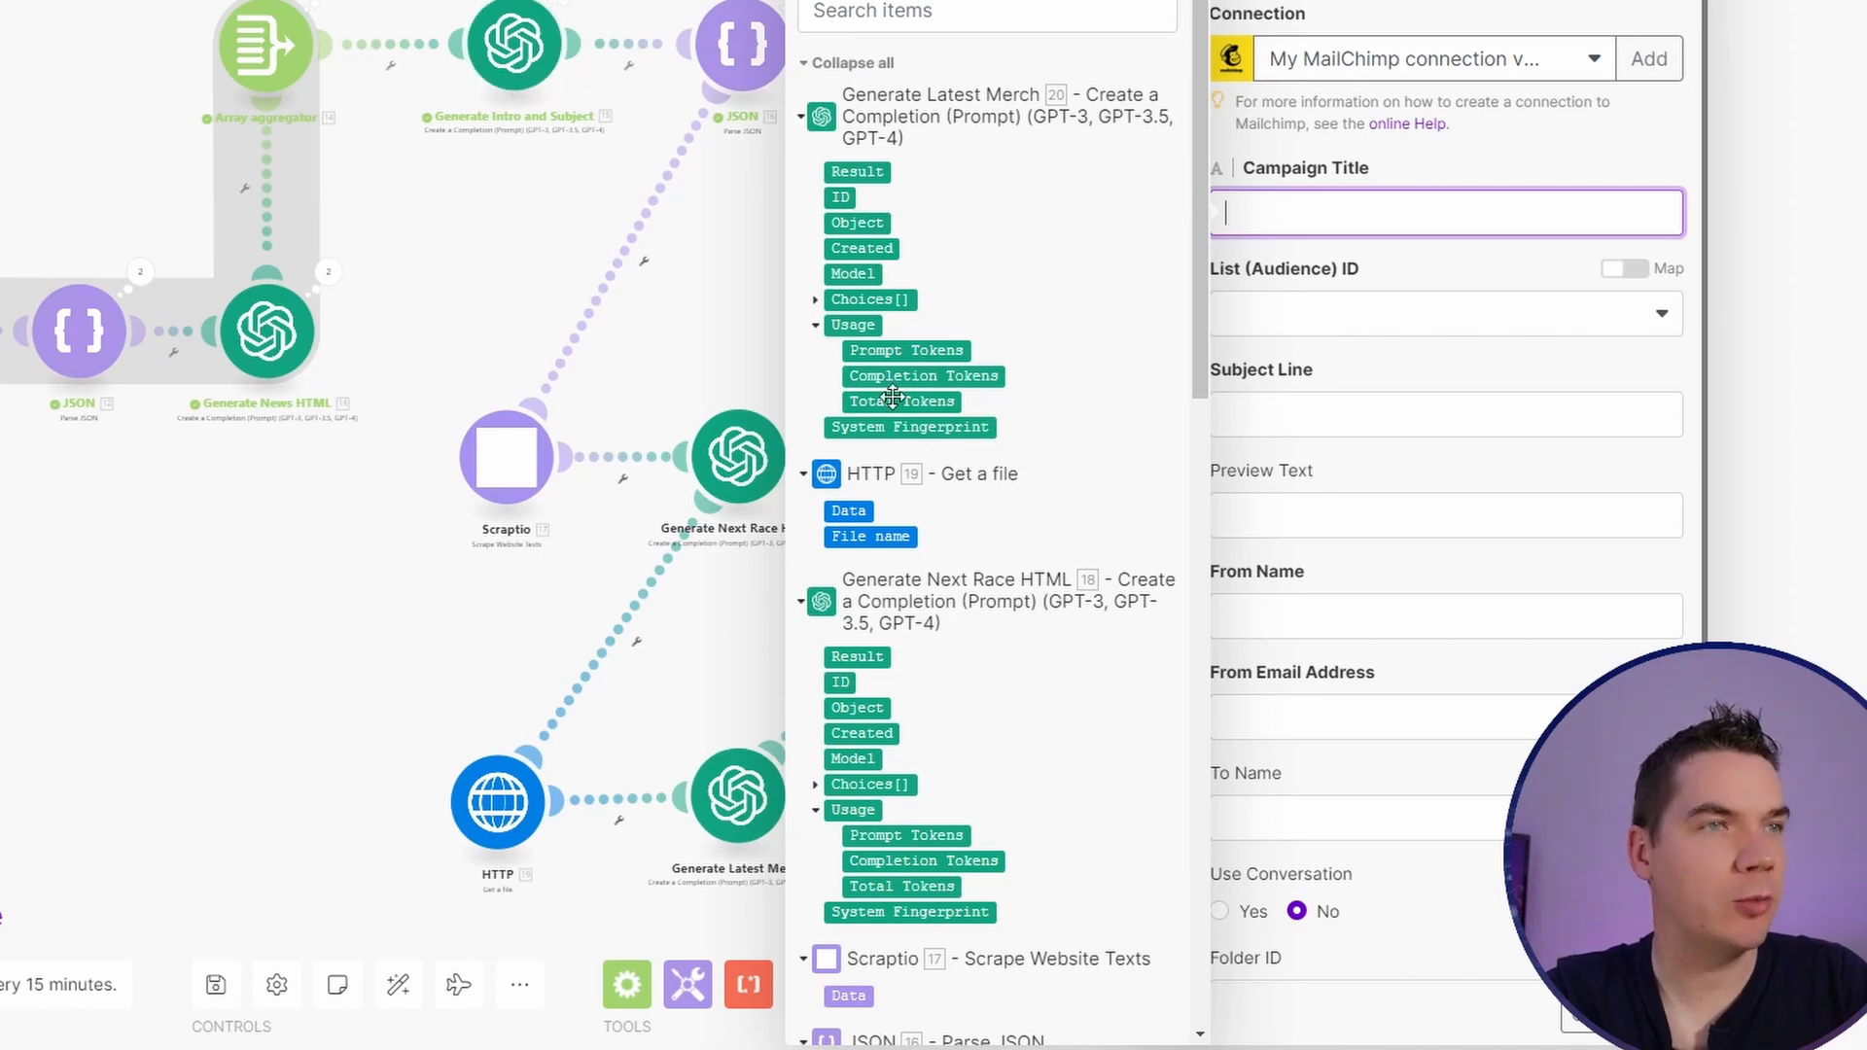
pyautogui.scroll(-5, 1018, 473)
pyautogui.scroll(-3, 947, 621)
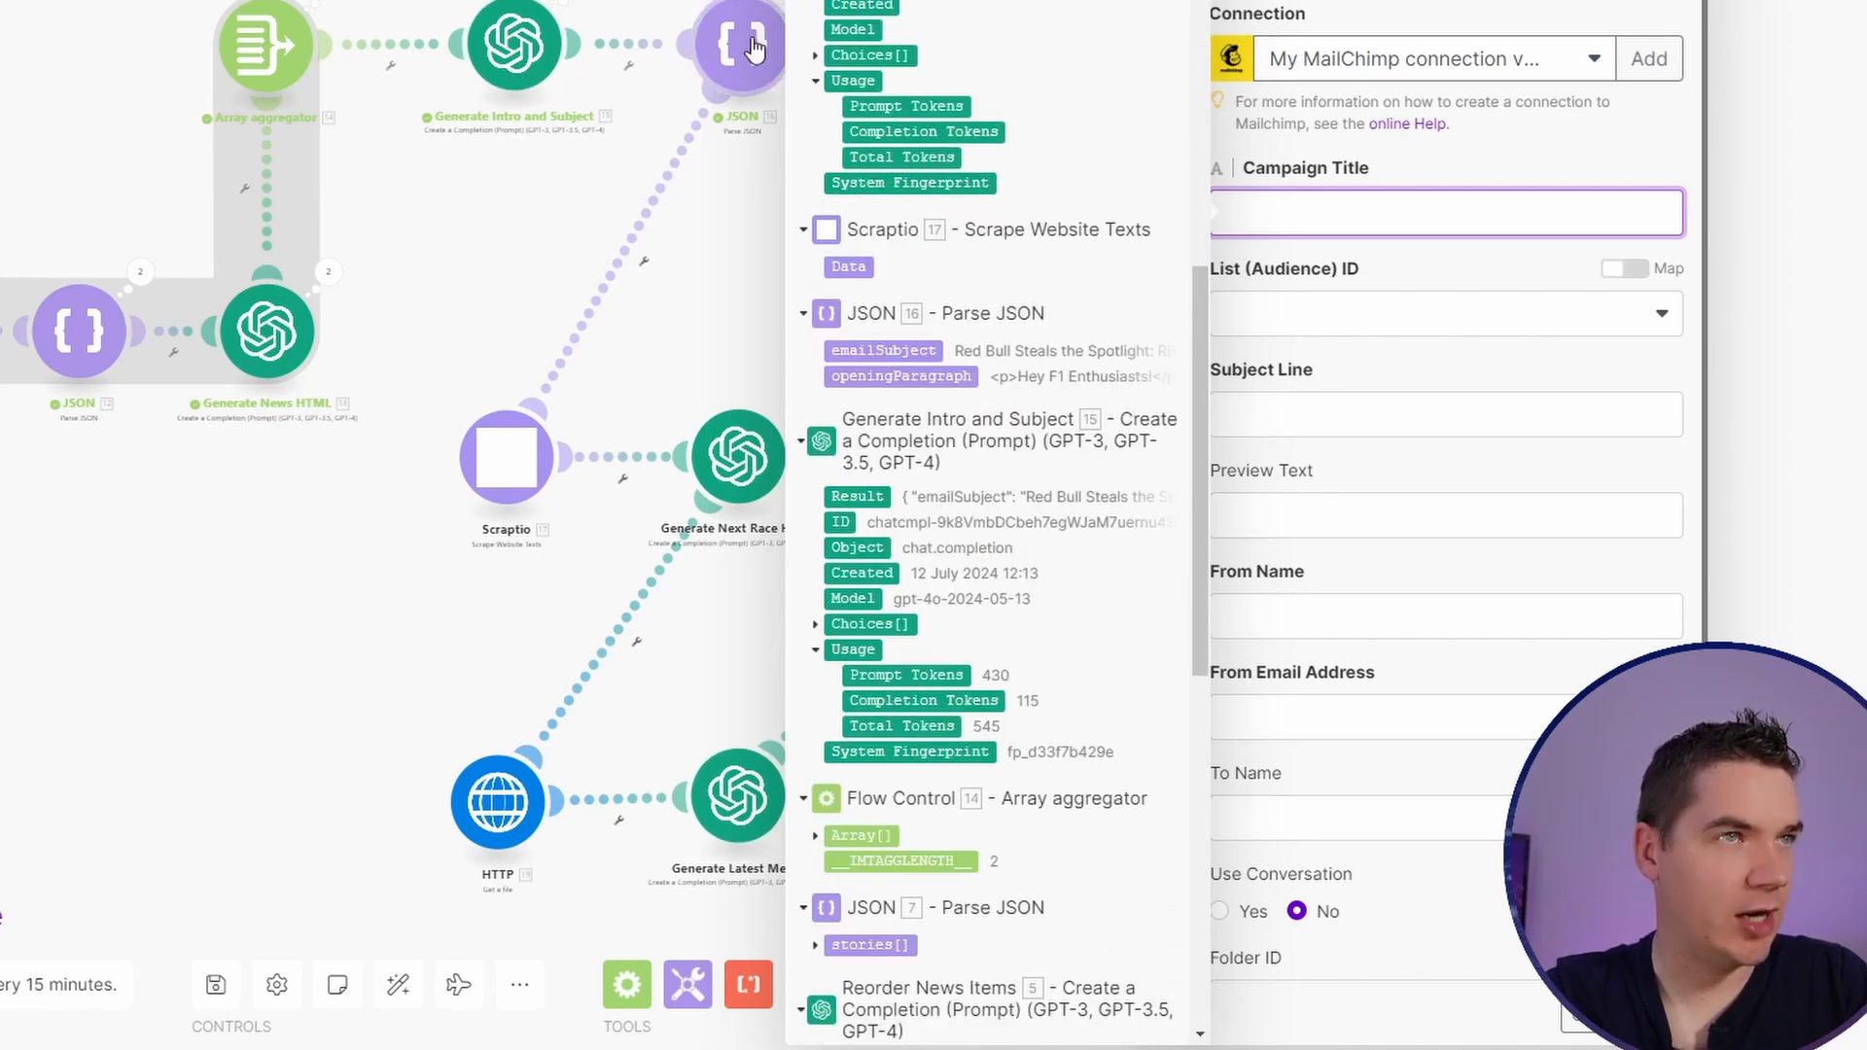
pyautogui.moveTo(904, 350); pyautogui.dragTo(1304, 214)
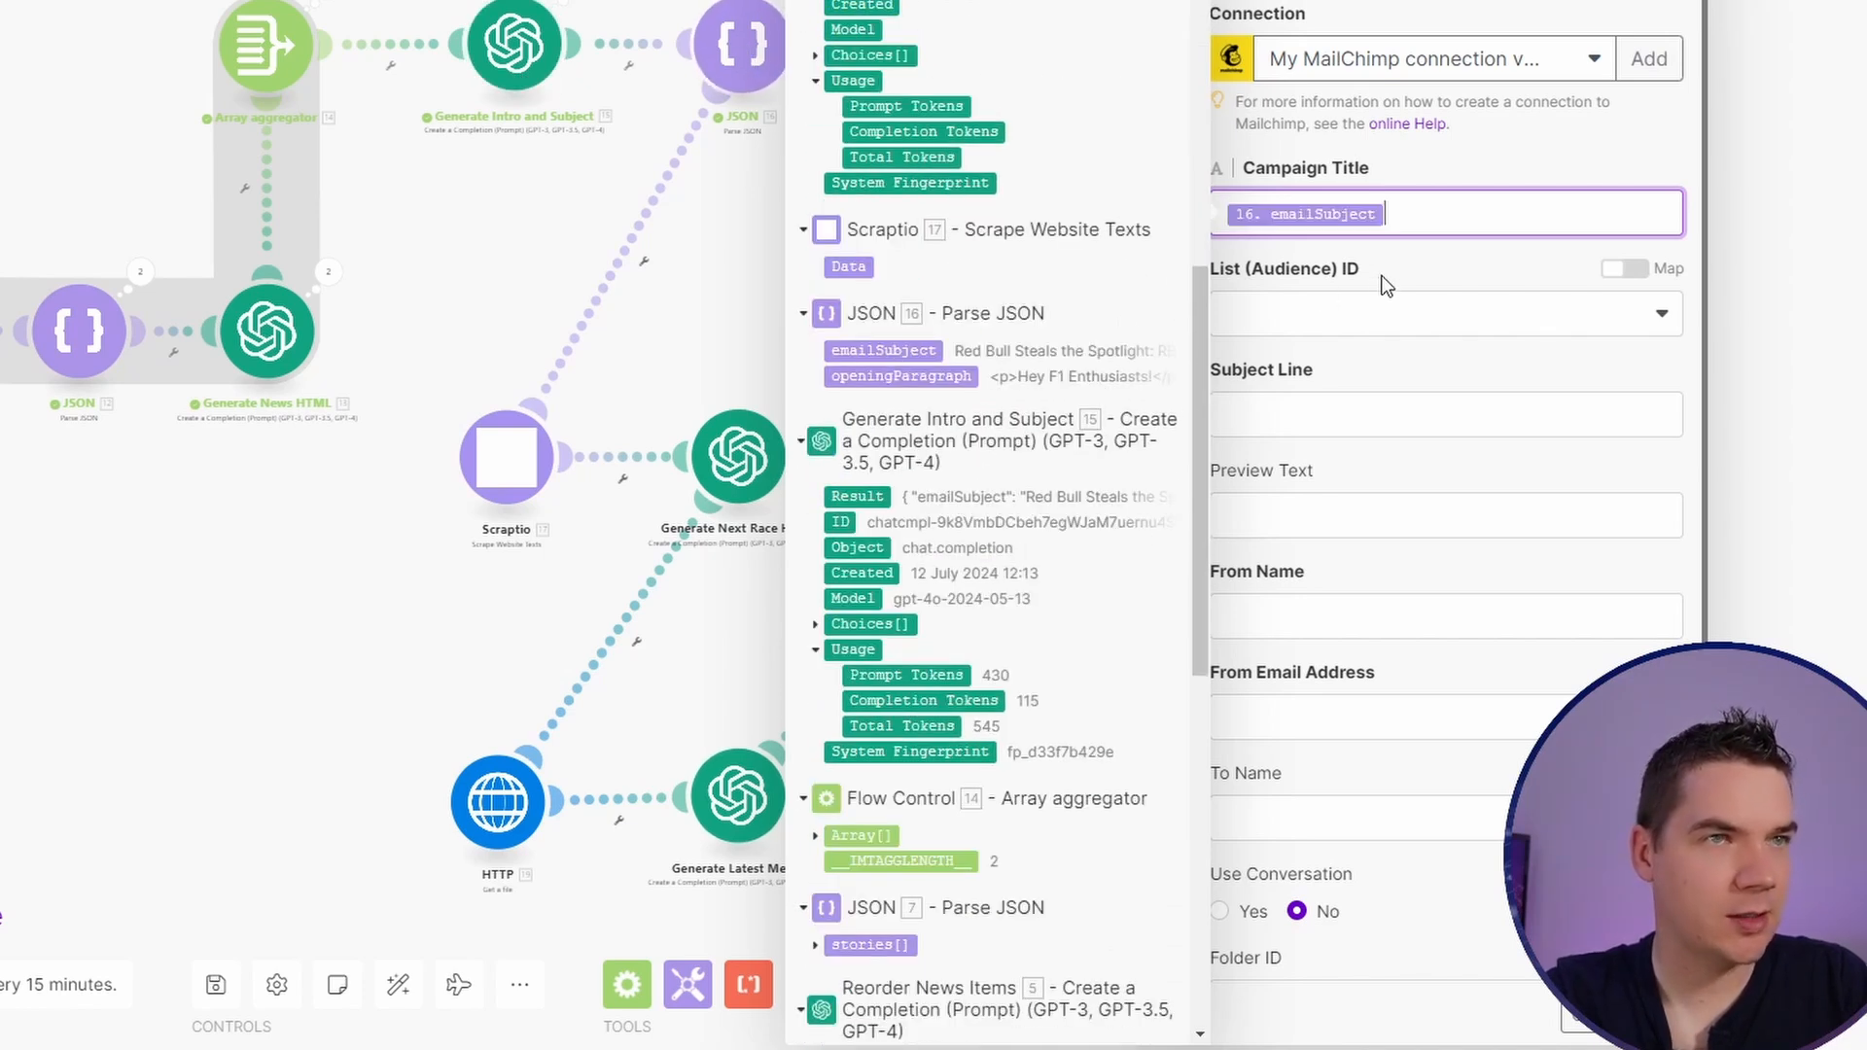
pyautogui.click(1420, 313)
pyautogui.click(1327, 383)
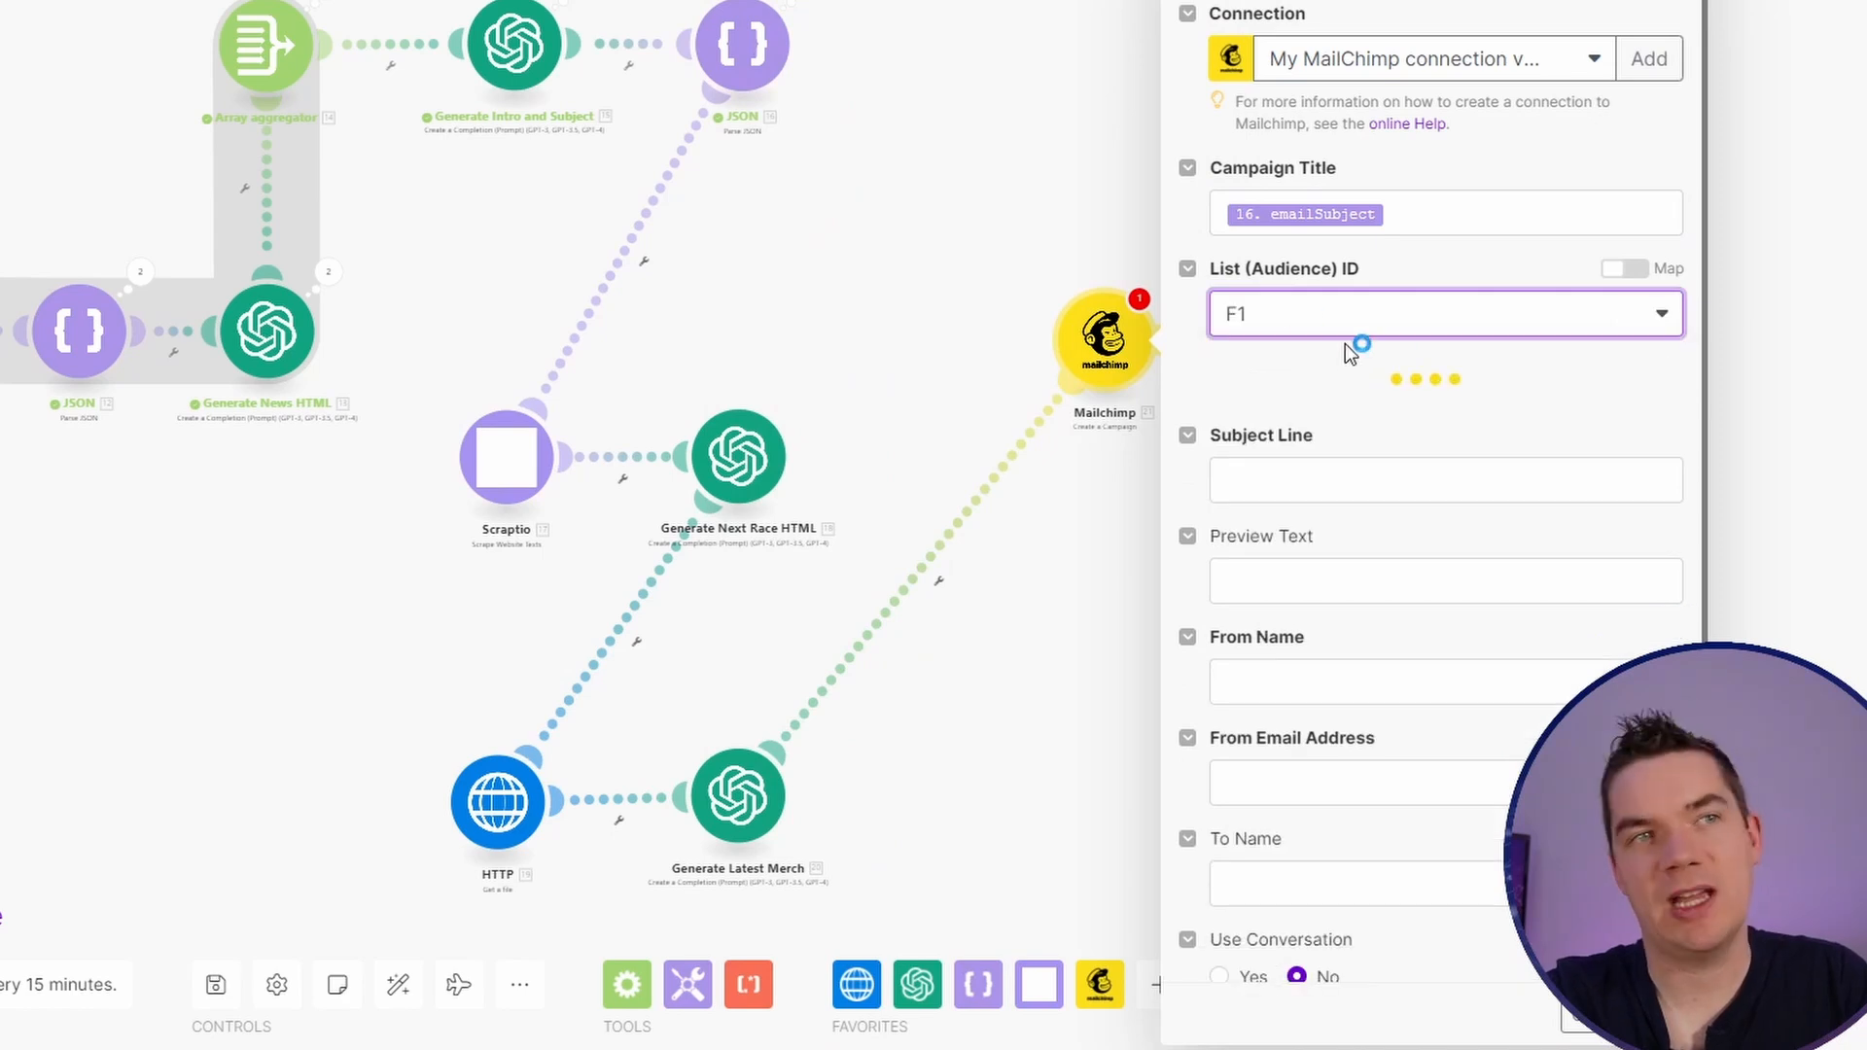
# Step: Map the JSON emailSubject as Subject Line, and set the sender to From Name F1 Fans with the newsletter's From Email Address
pyautogui.click(1288, 483)
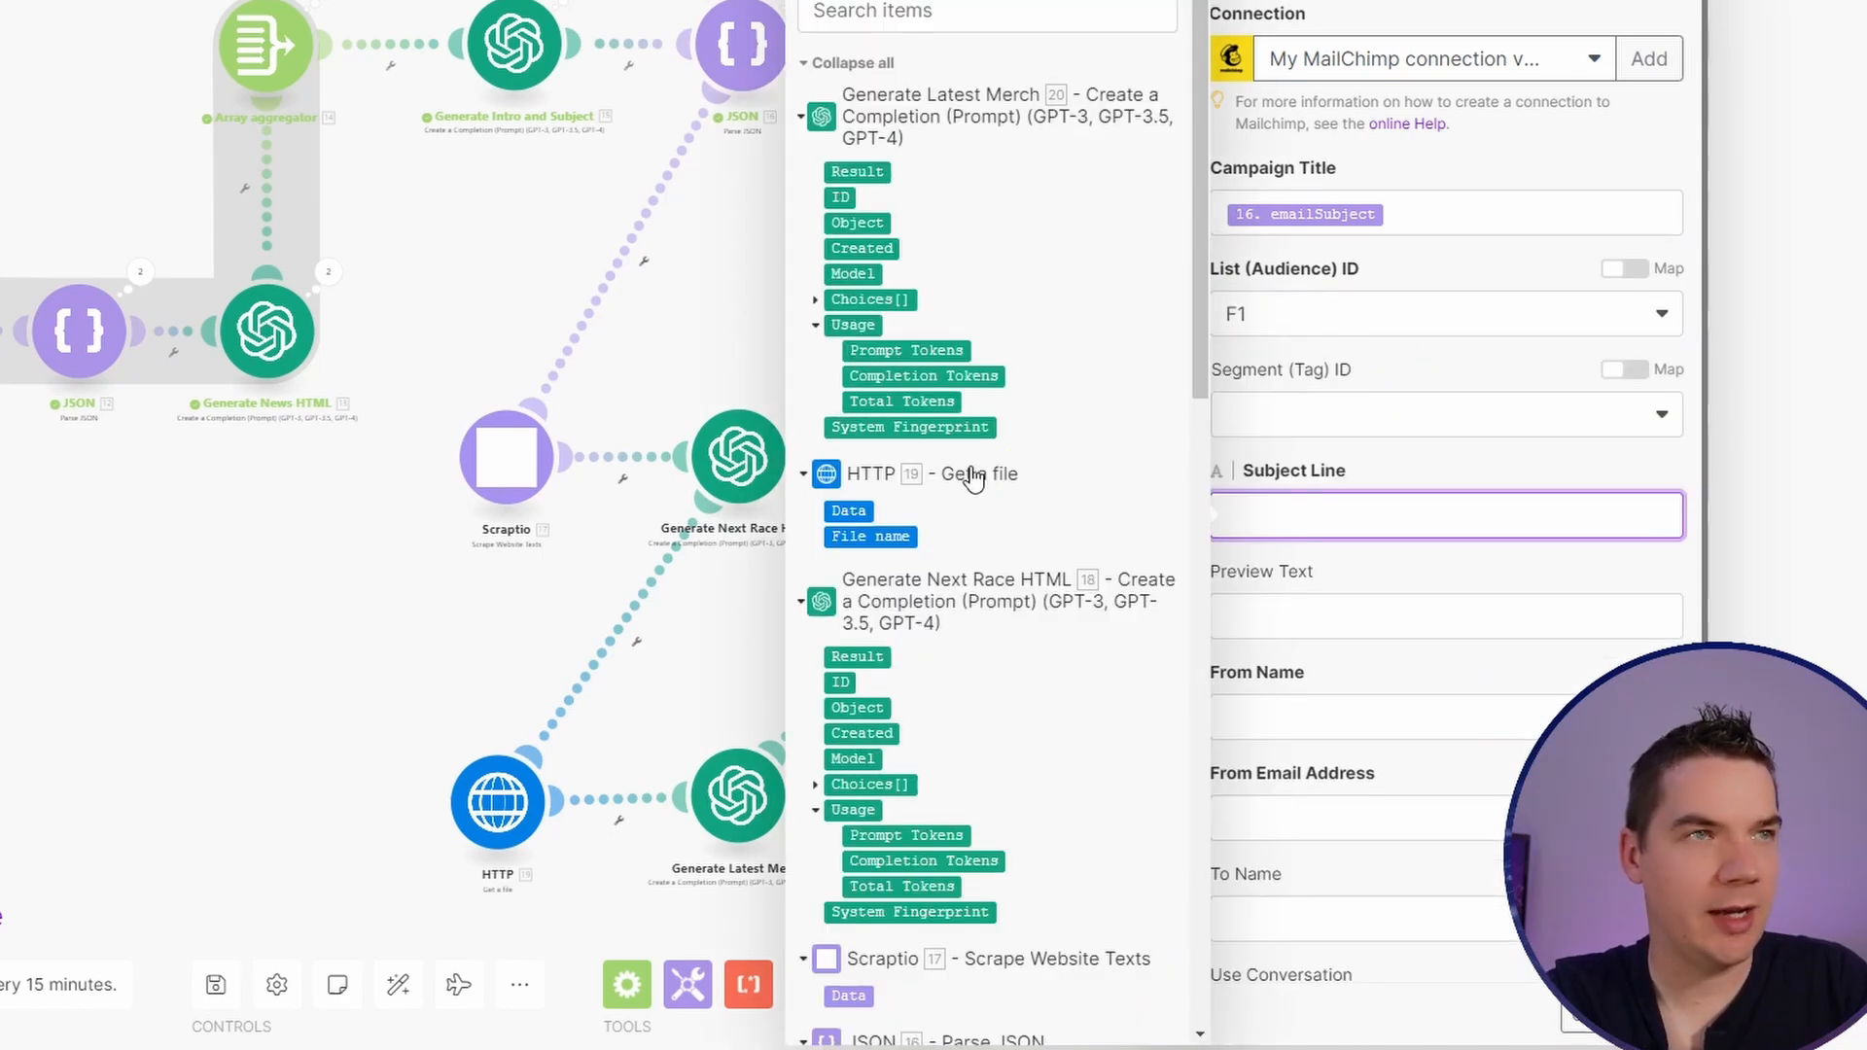
pyautogui.scroll(-6, 994, 517)
pyautogui.click(910, 472)
pyautogui.click(1310, 709)
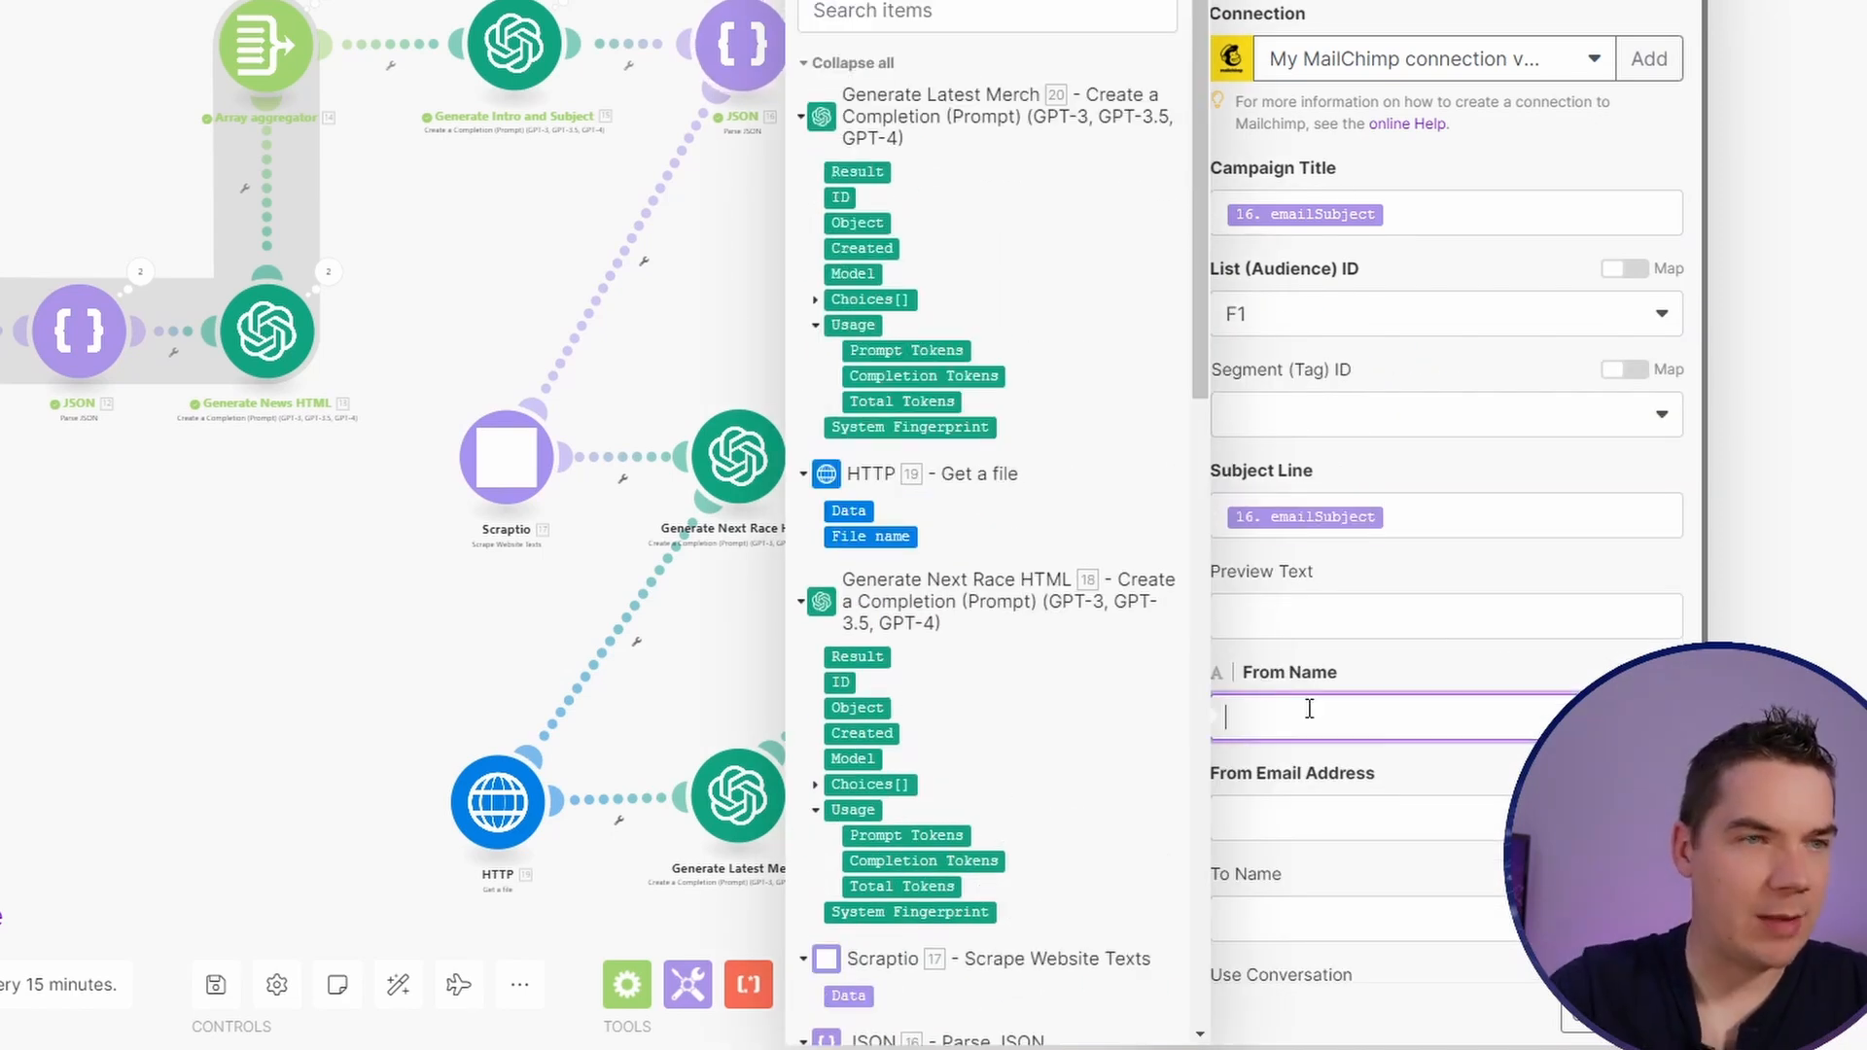
pyautogui.write('F1 Fans')
pyautogui.click(1340, 821)
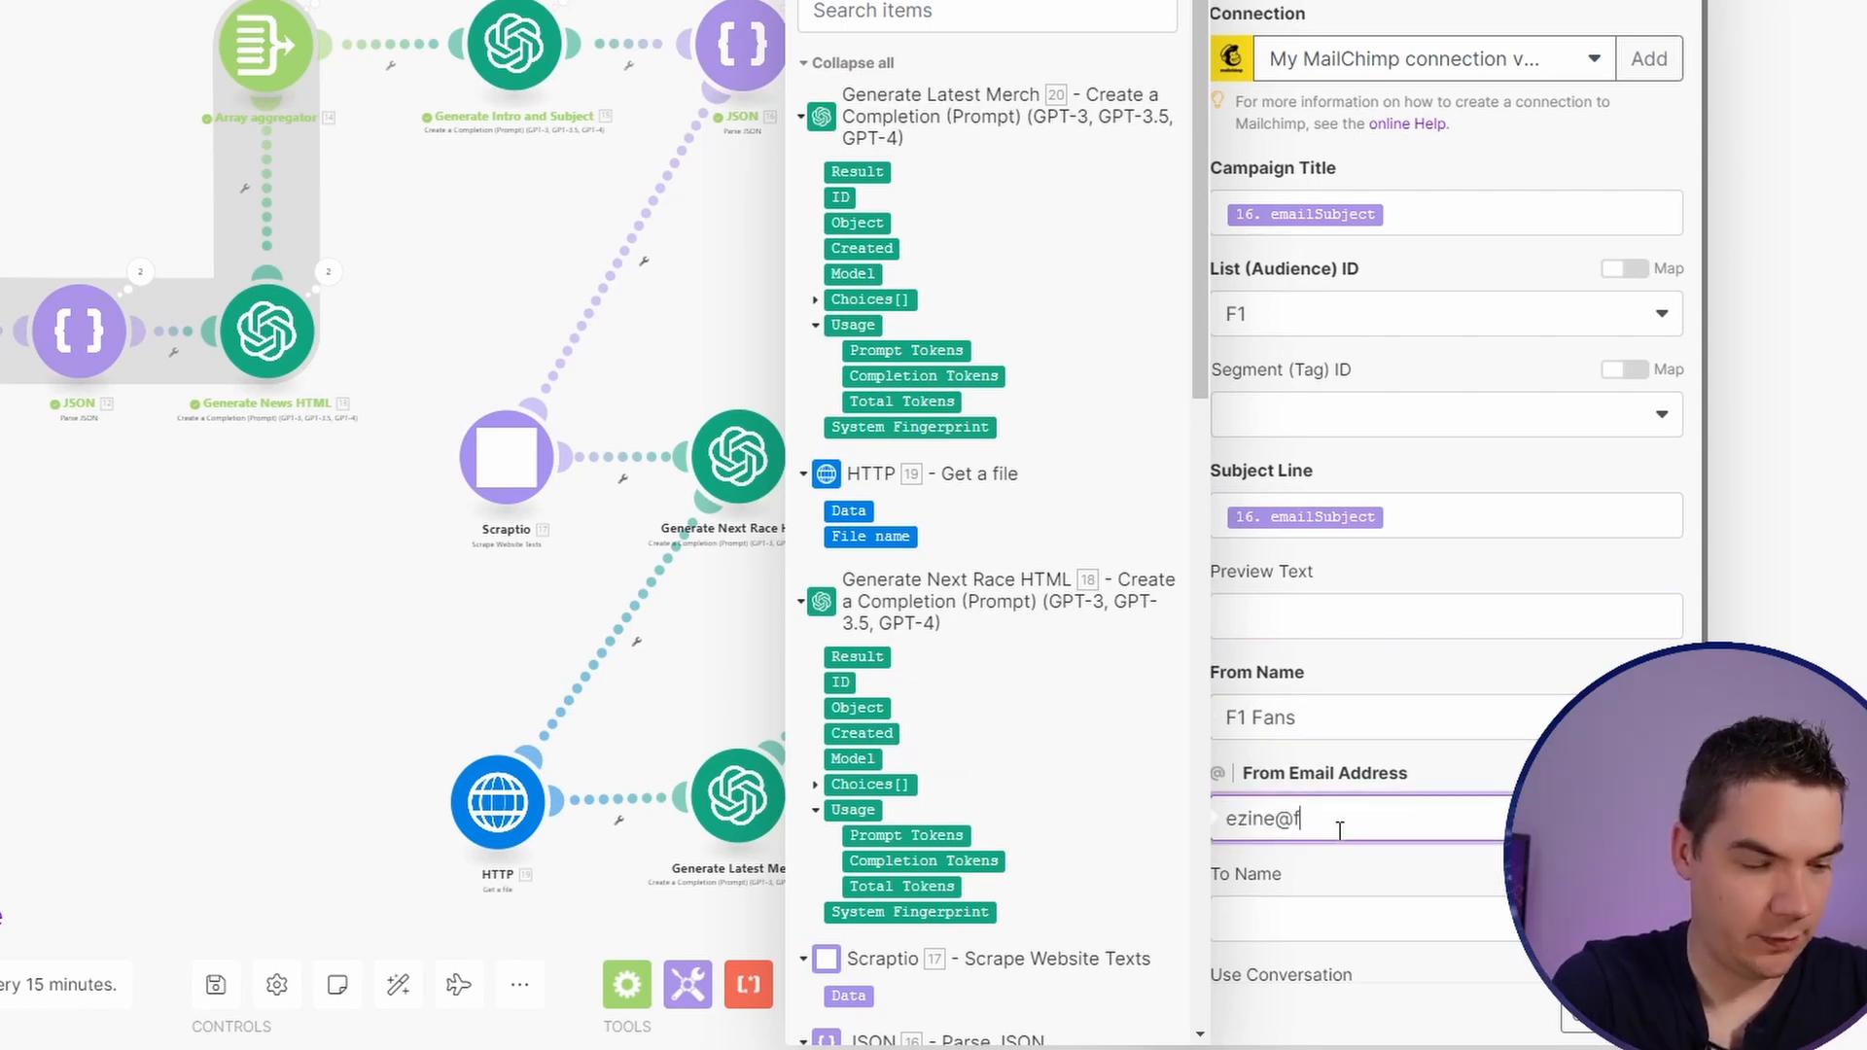
pyautogui.write('port')
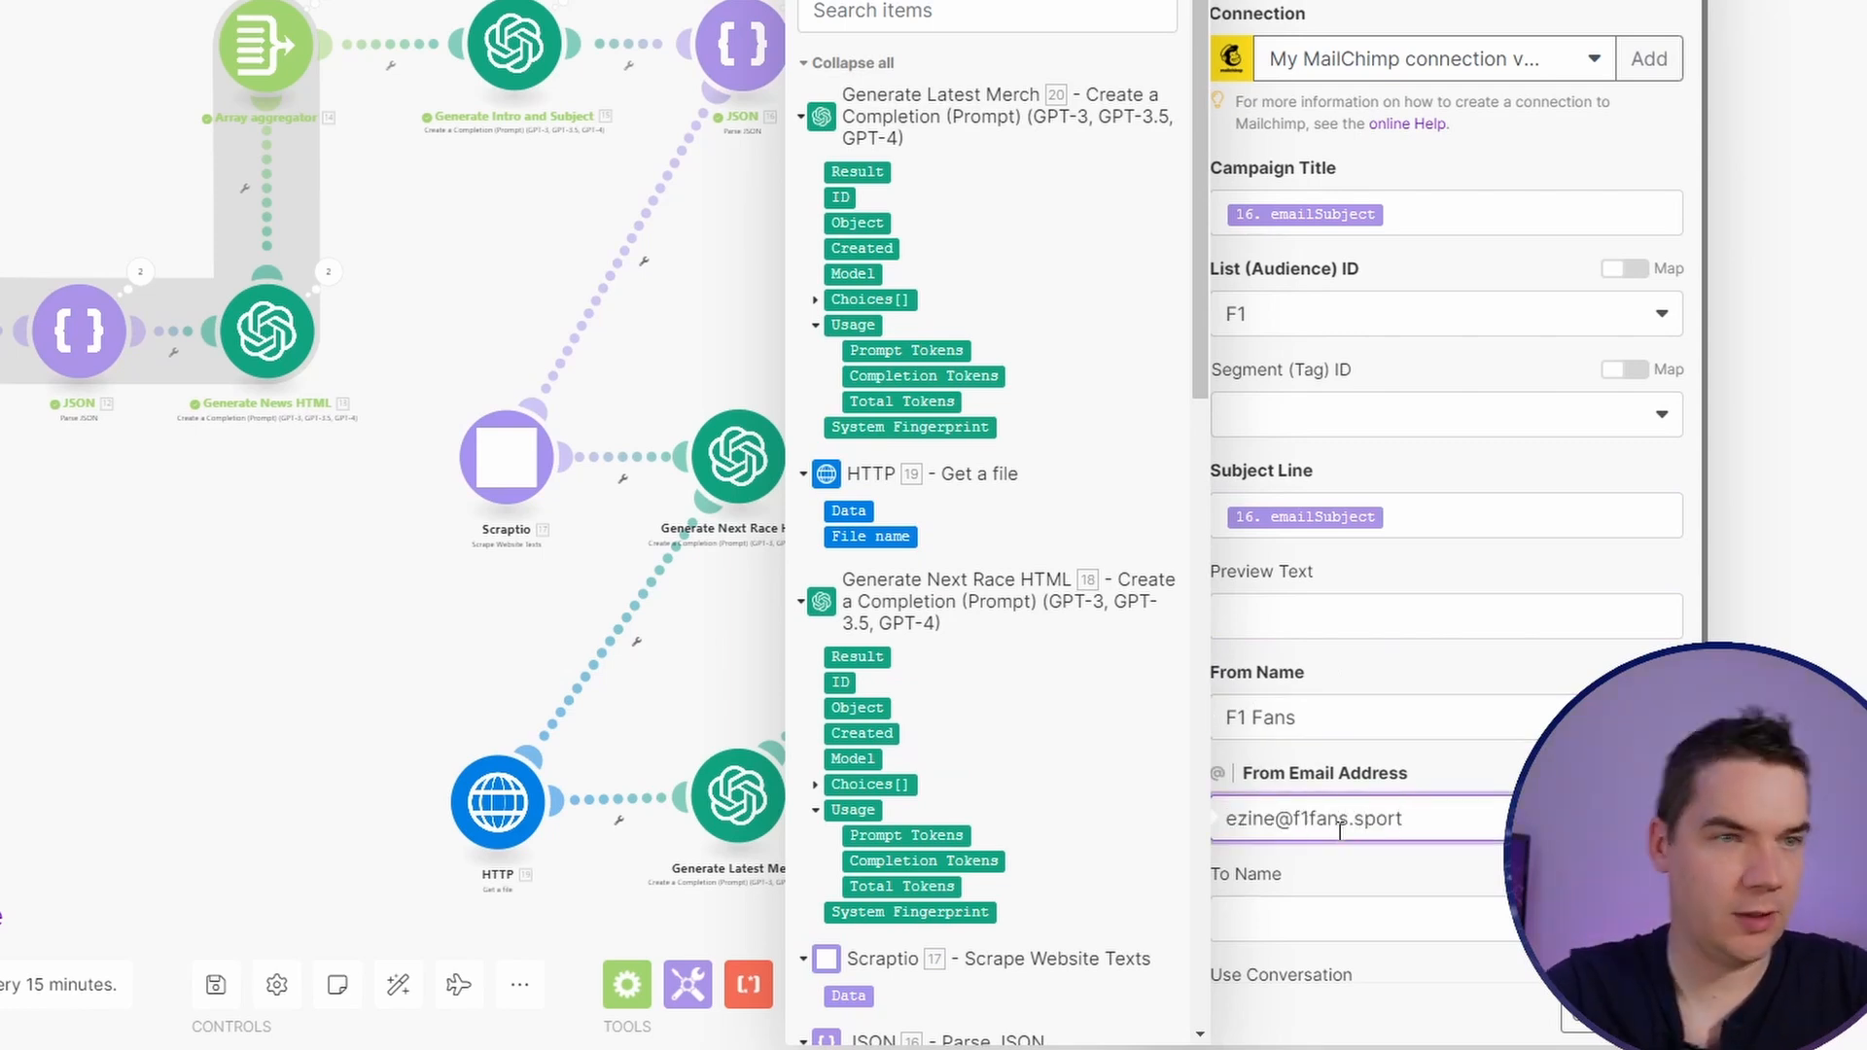
# Step: Fill the campaign's body content by Template ID using the F1 Template, checking that template in Mailchimp, and save the module
pyautogui.scroll(-4, 1341, 827)
pyautogui.click(1324, 951)
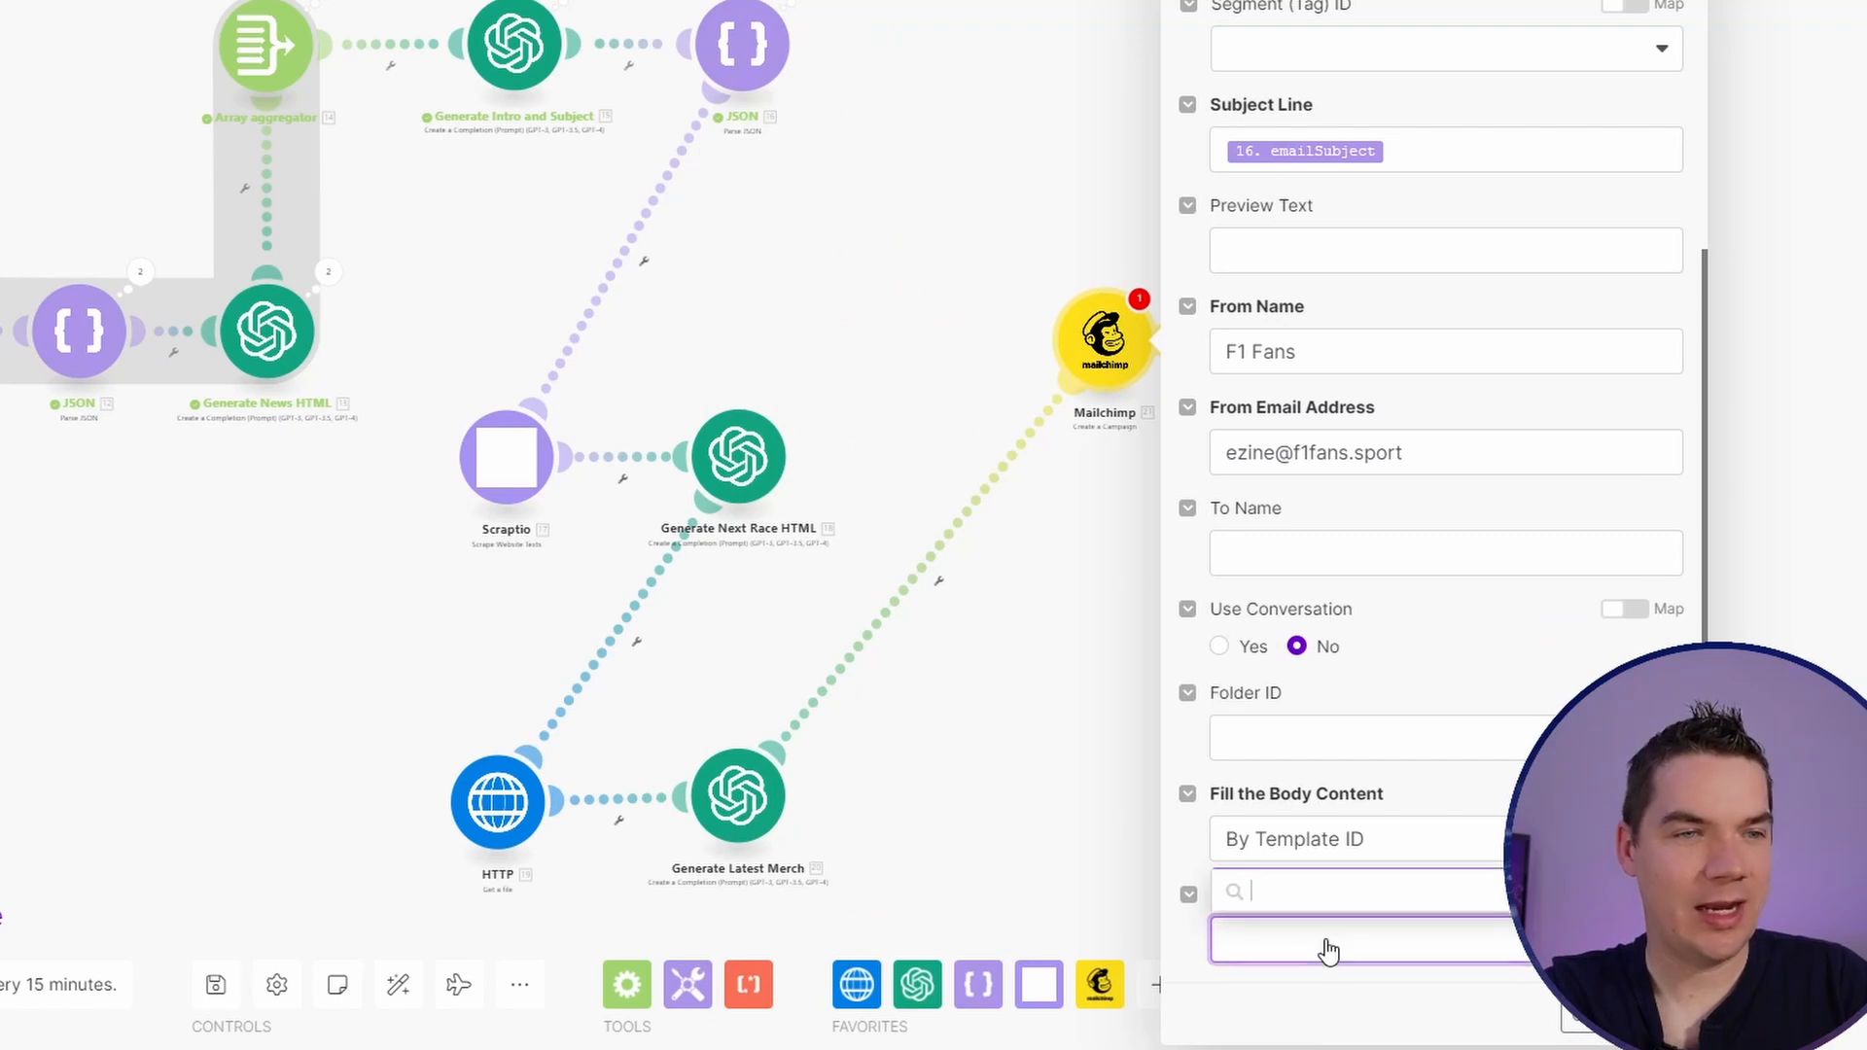
pyautogui.click(1289, 899)
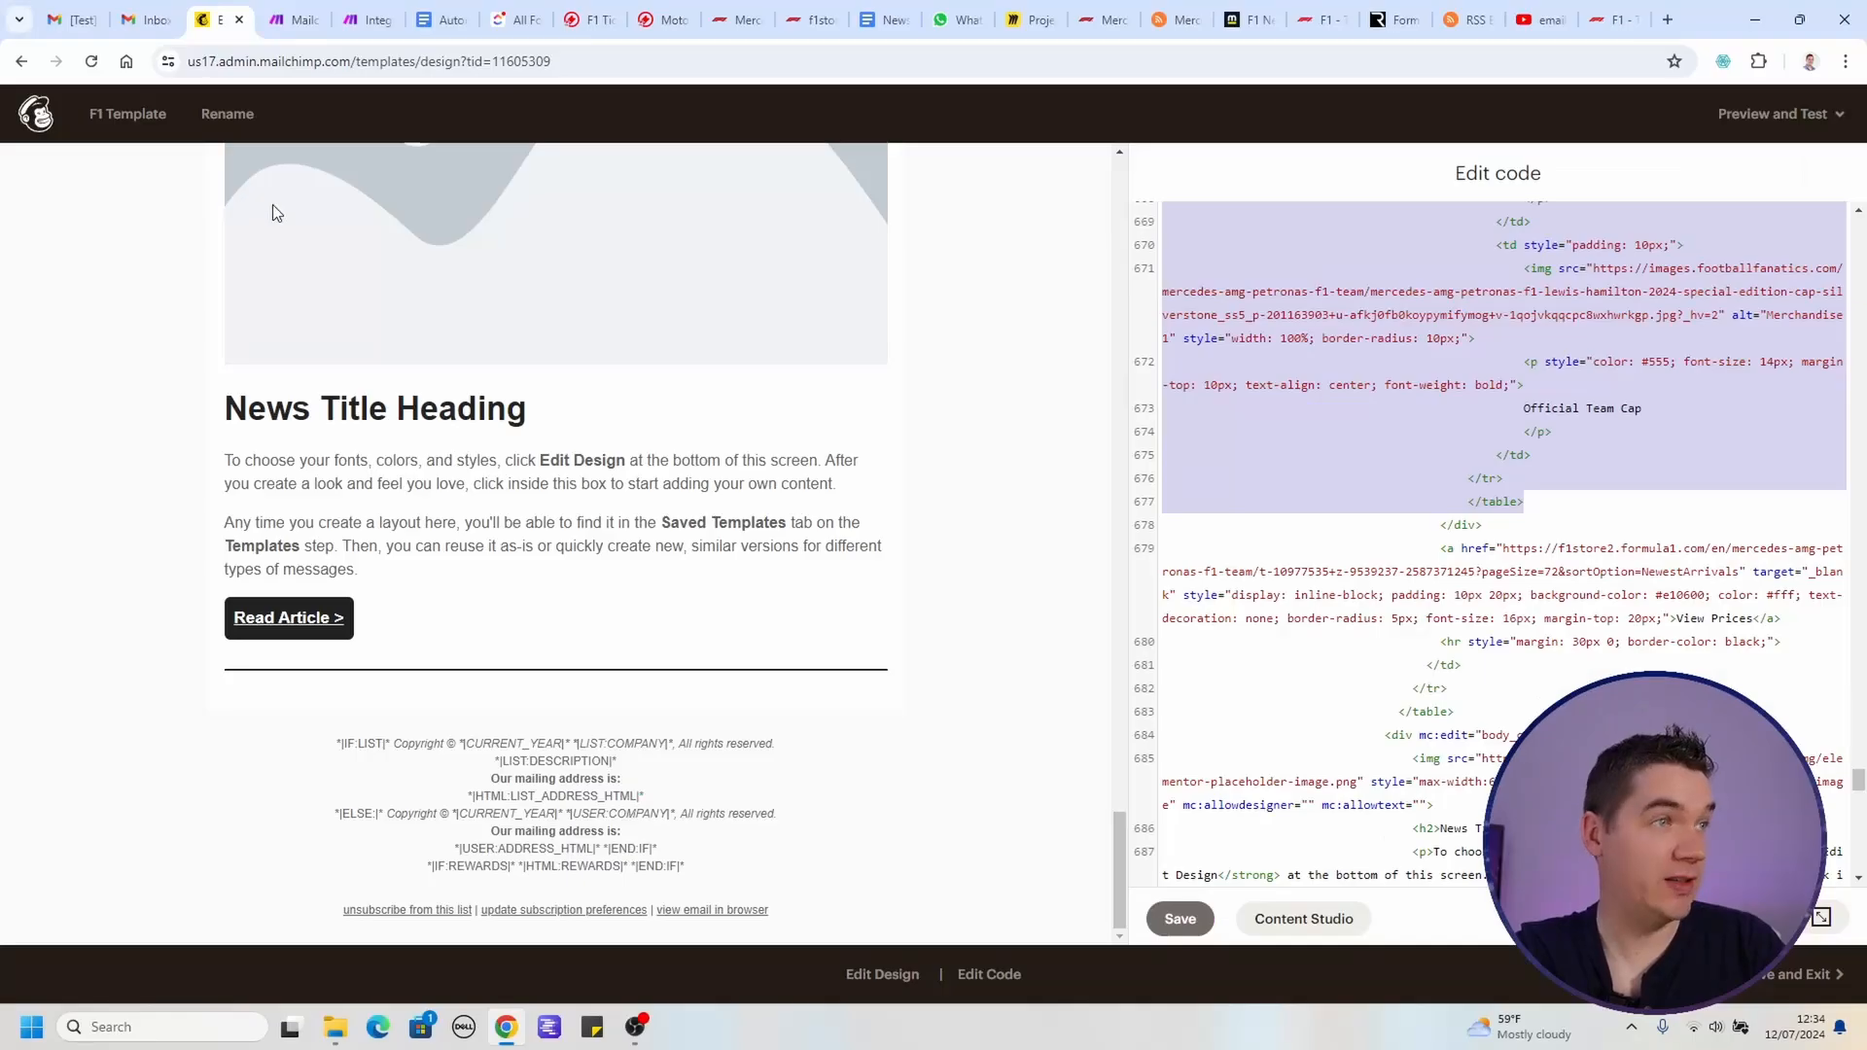
pyautogui.click(368, 20)
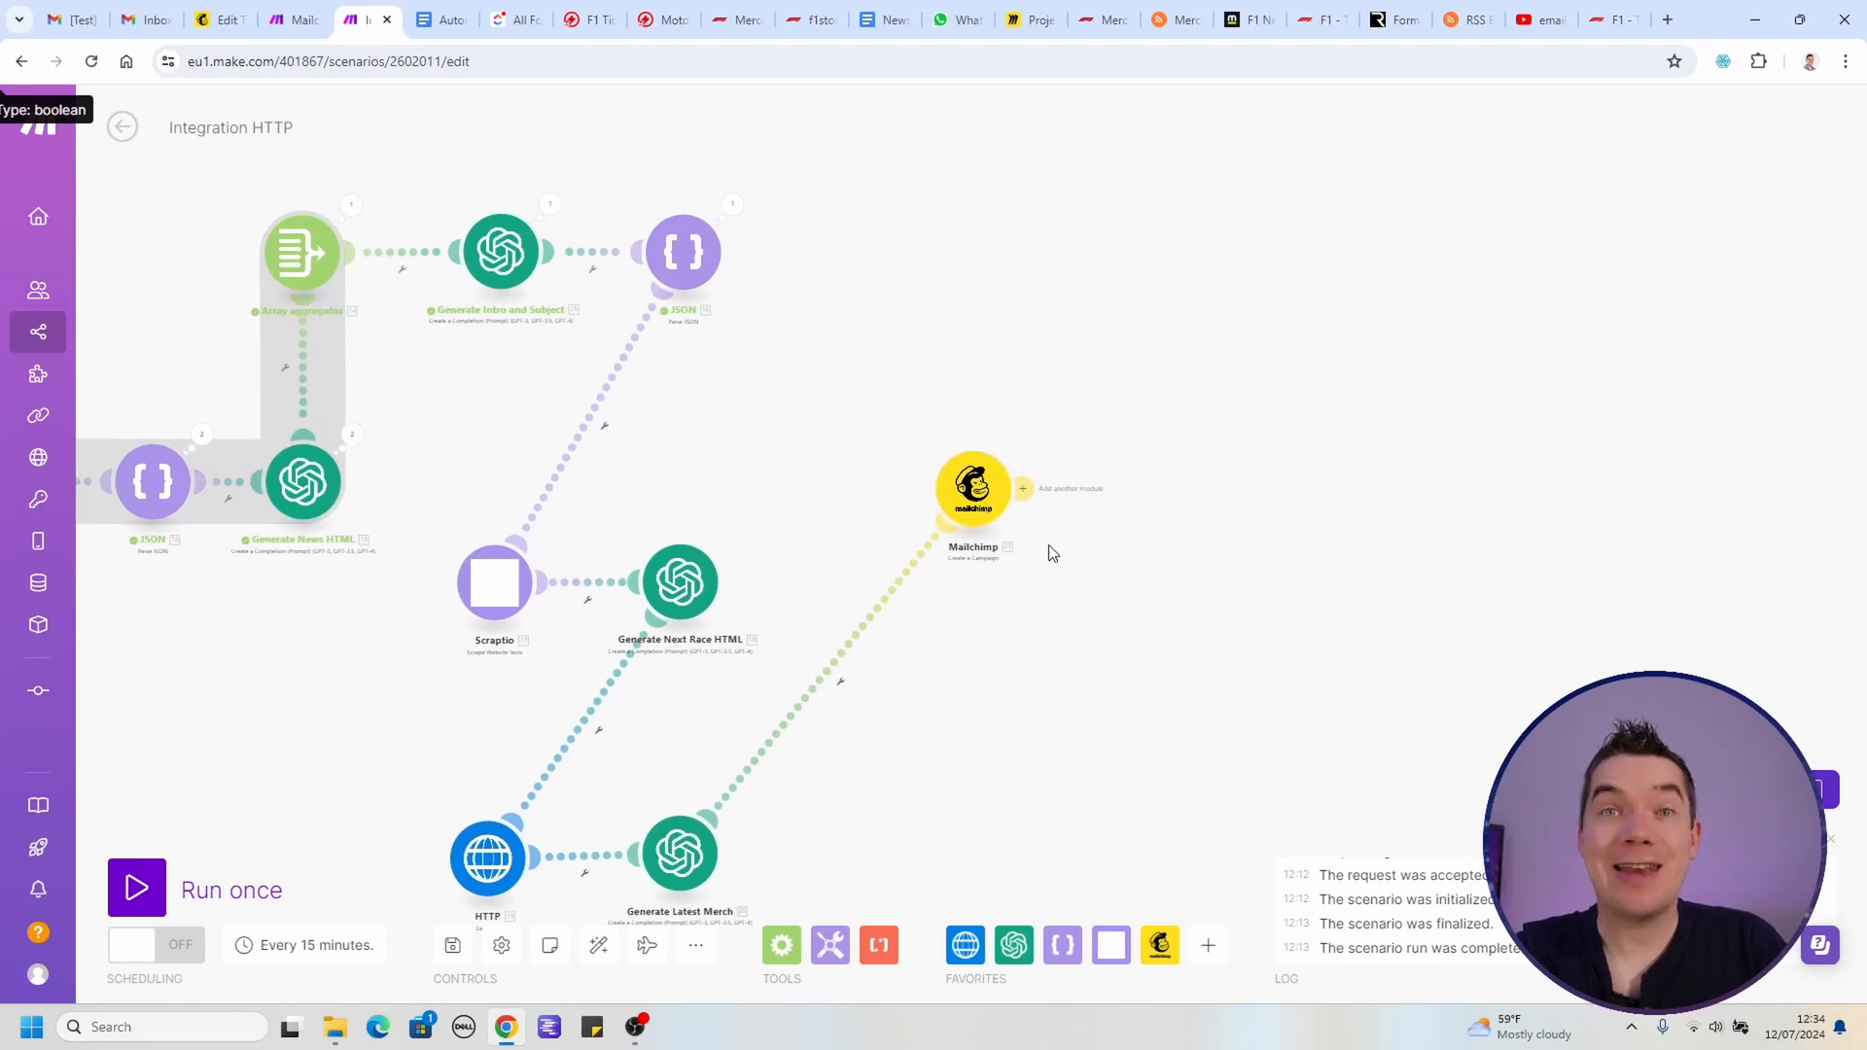
# Step: Add a Mailchimp Edit a Campaign Template Content module after the Create a Campaign module
pyautogui.click(1027, 494)
pyautogui.click(1293, 567)
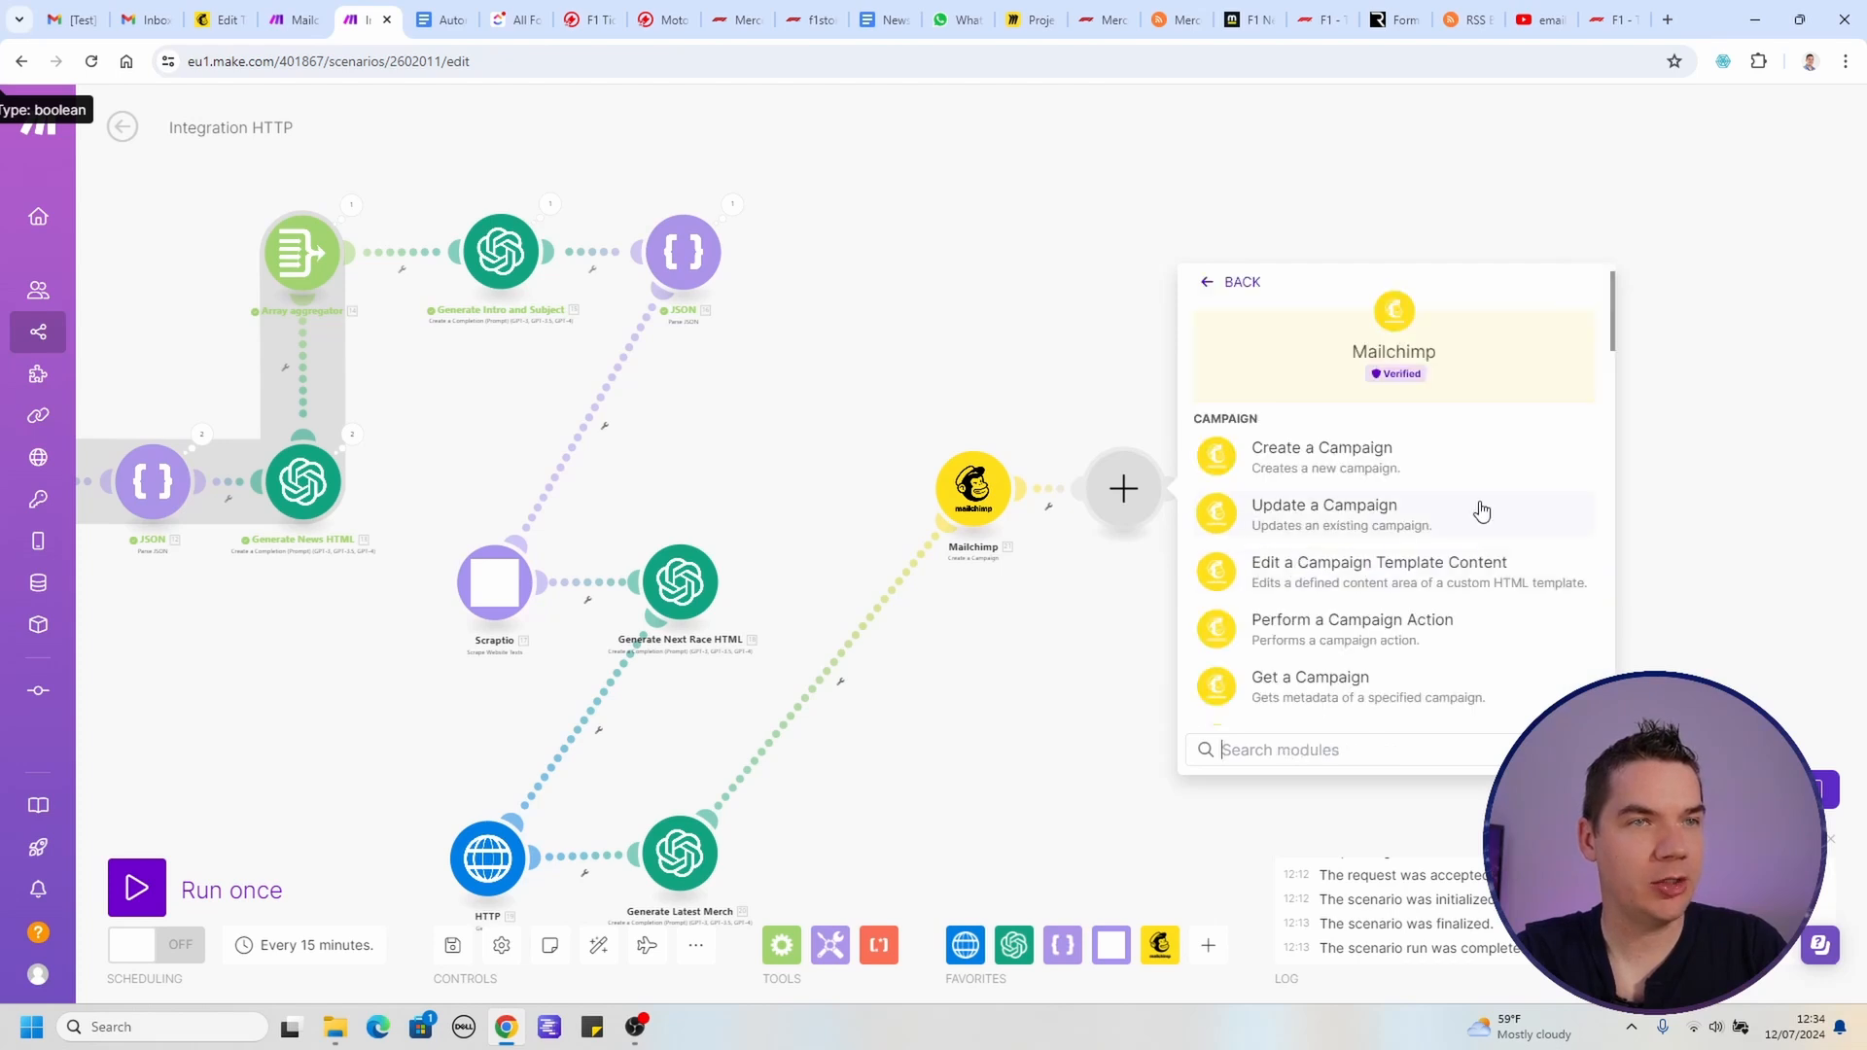
pyautogui.click(1429, 555)
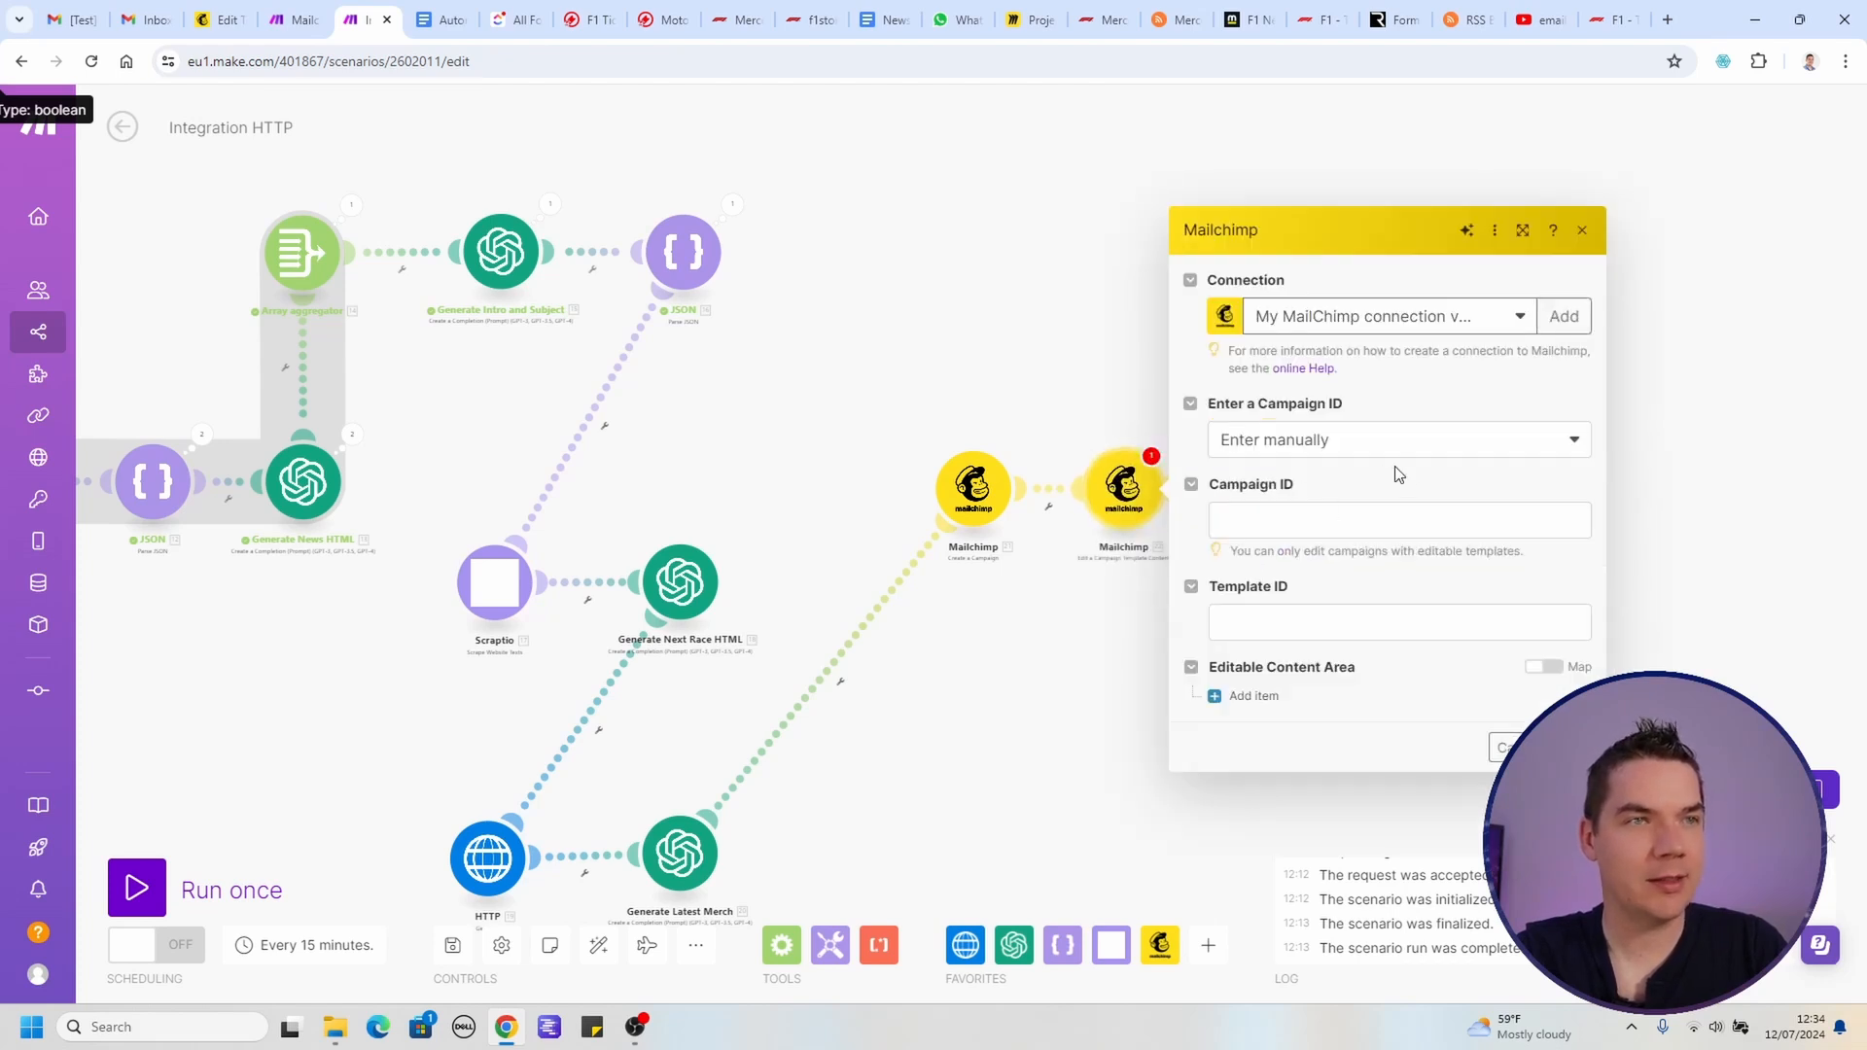
# Step: Map the Create a Campaign module's Campaign ID and Settings Template ID into the matching fields of the new module
pyautogui.click(1381, 519)
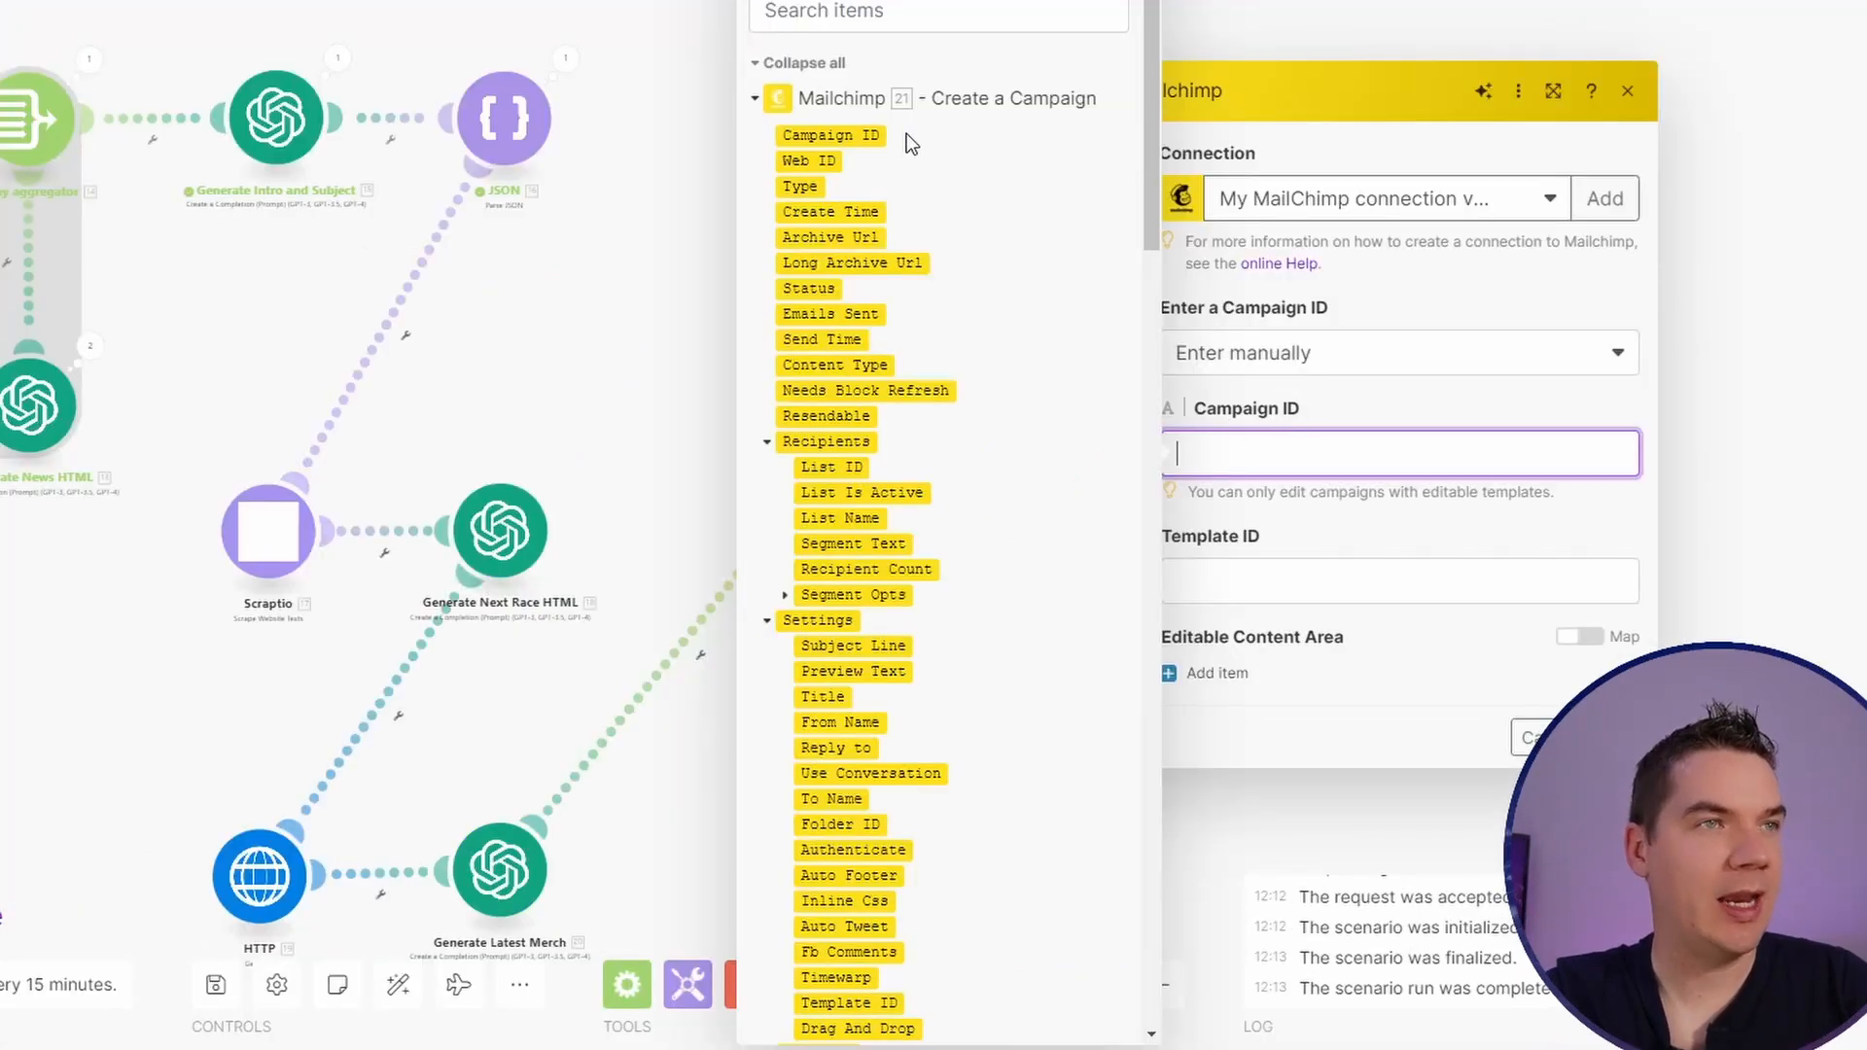
pyautogui.click(831, 135)
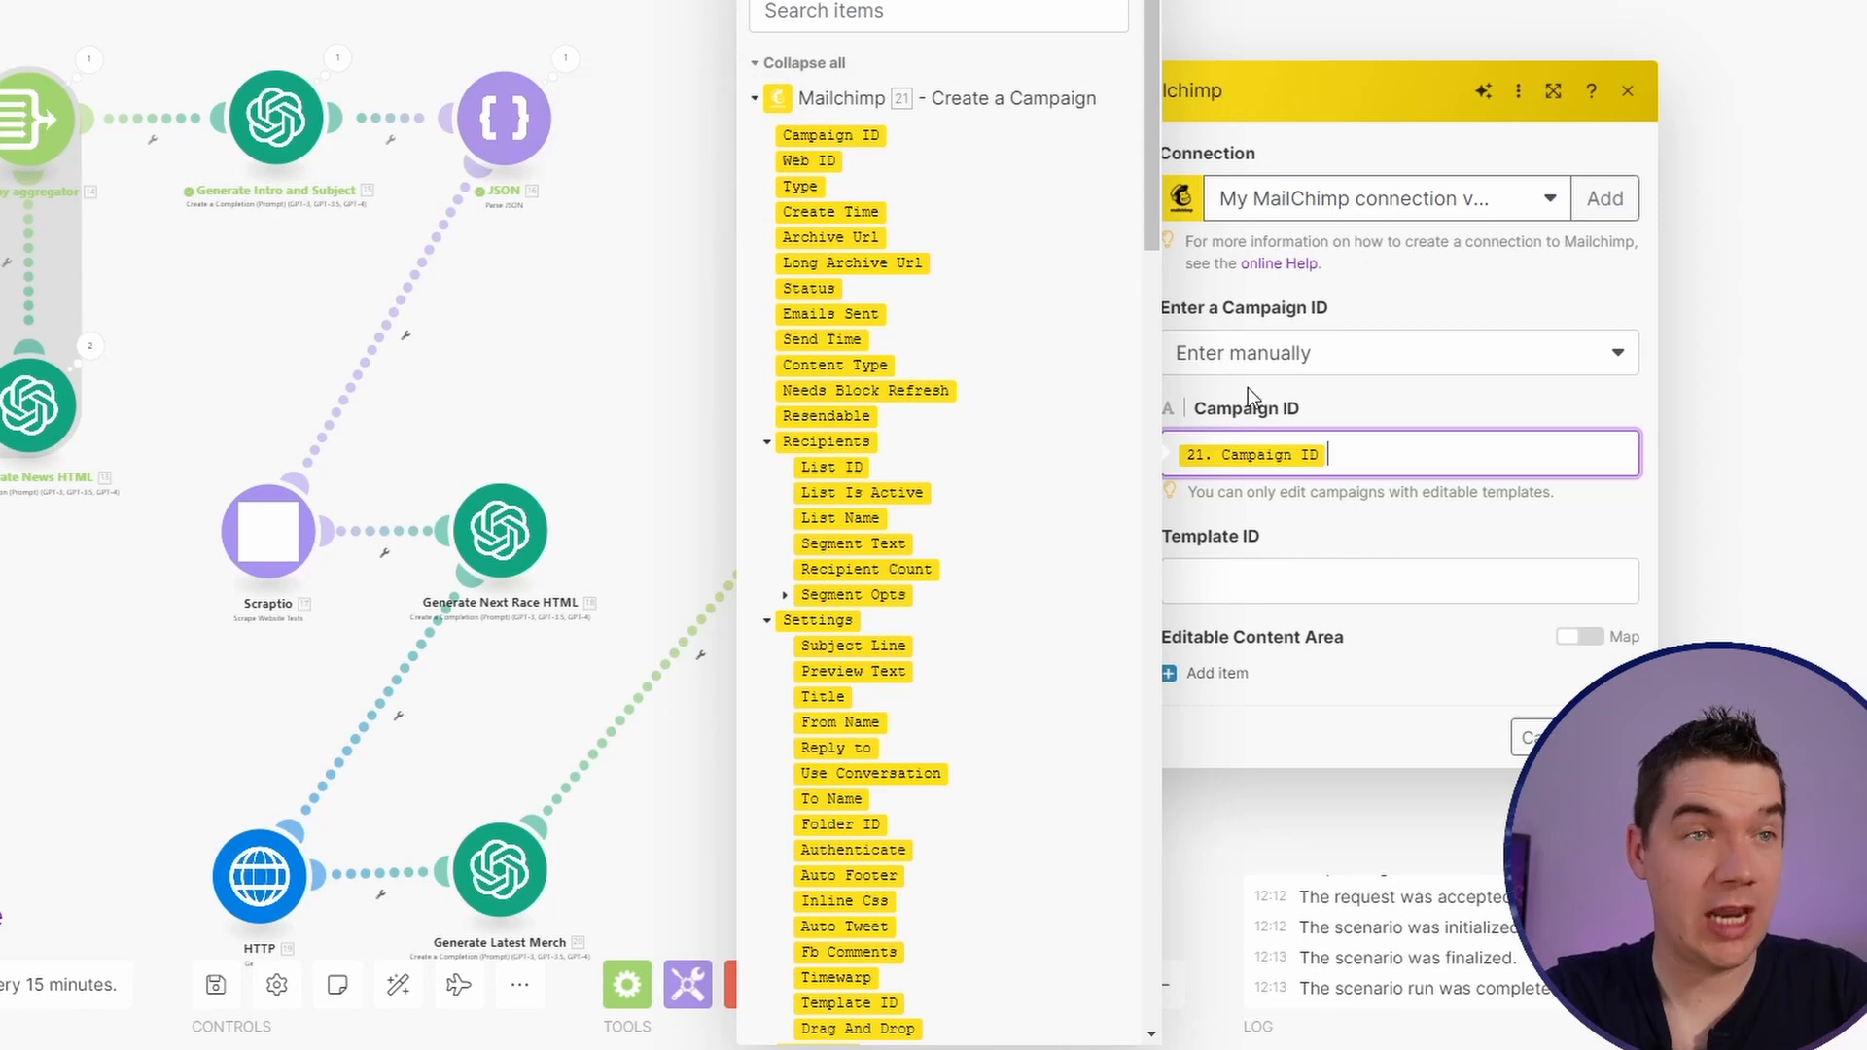
pyautogui.click(1338, 582)
pyautogui.scroll(-2, 1017, 851)
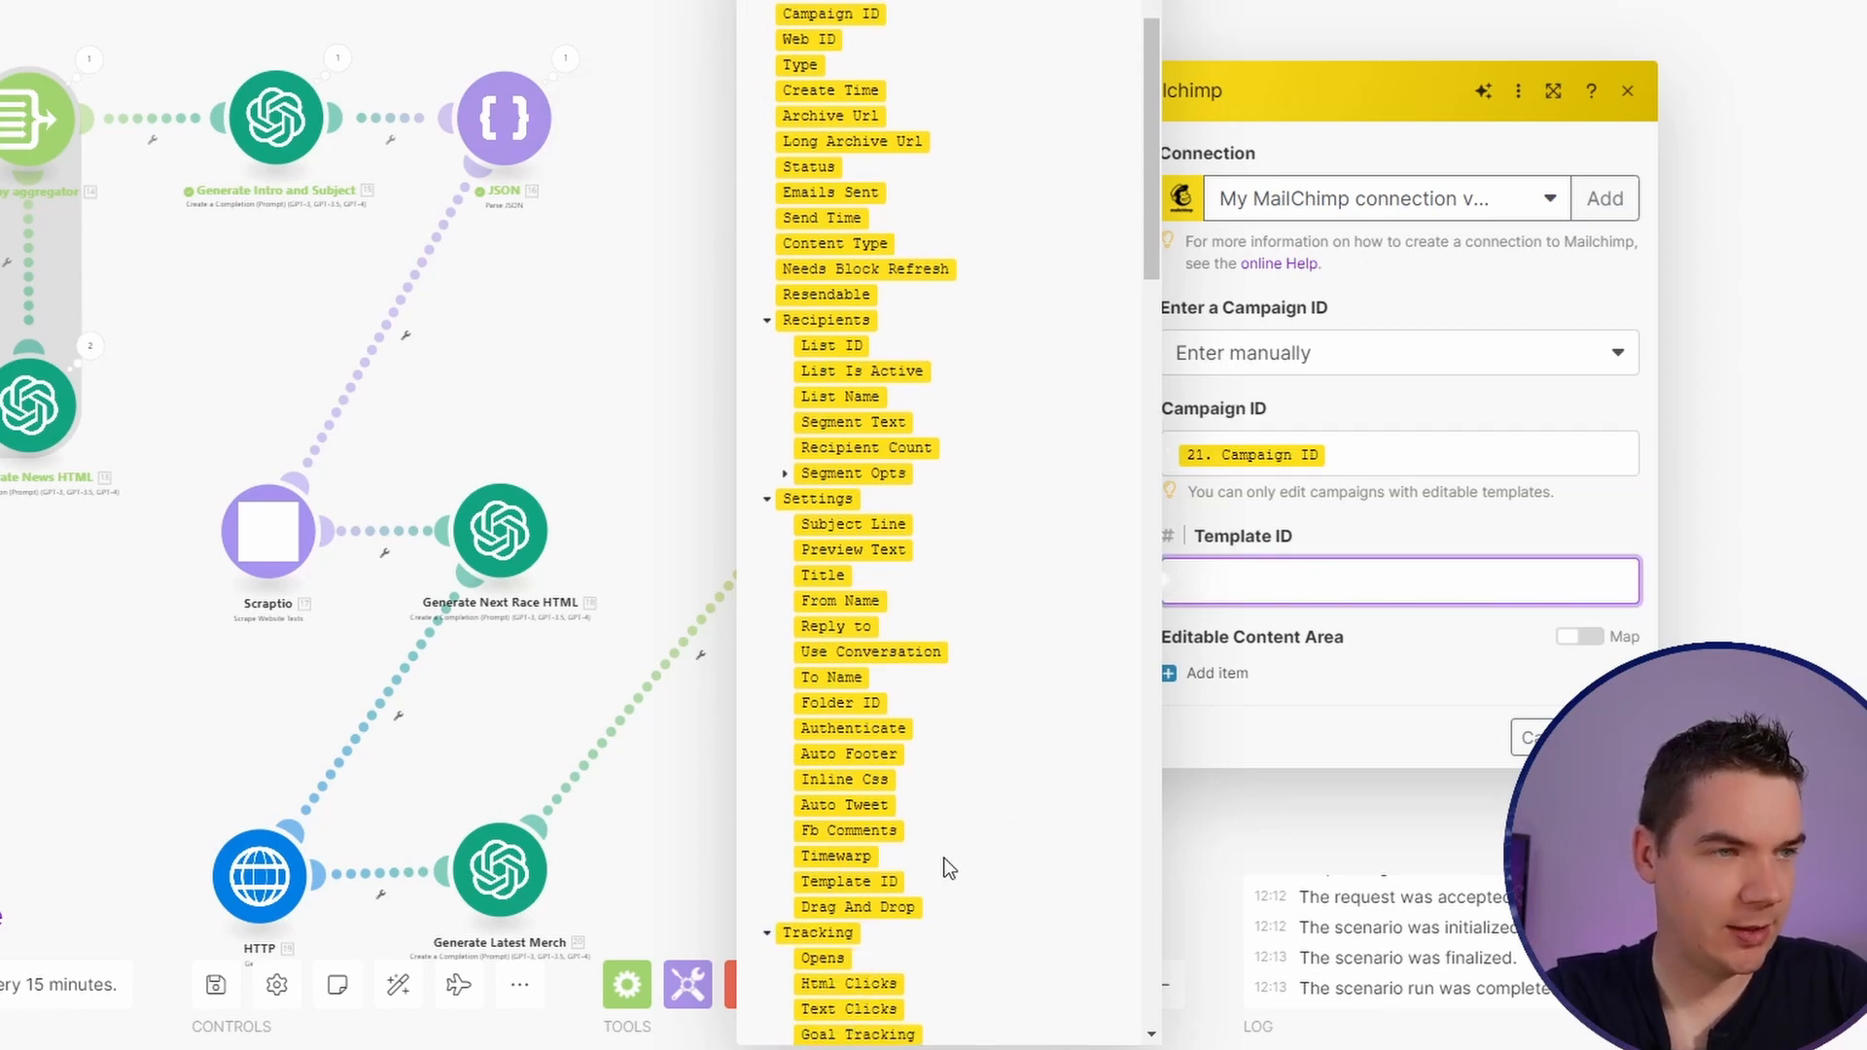
pyautogui.click(887, 885)
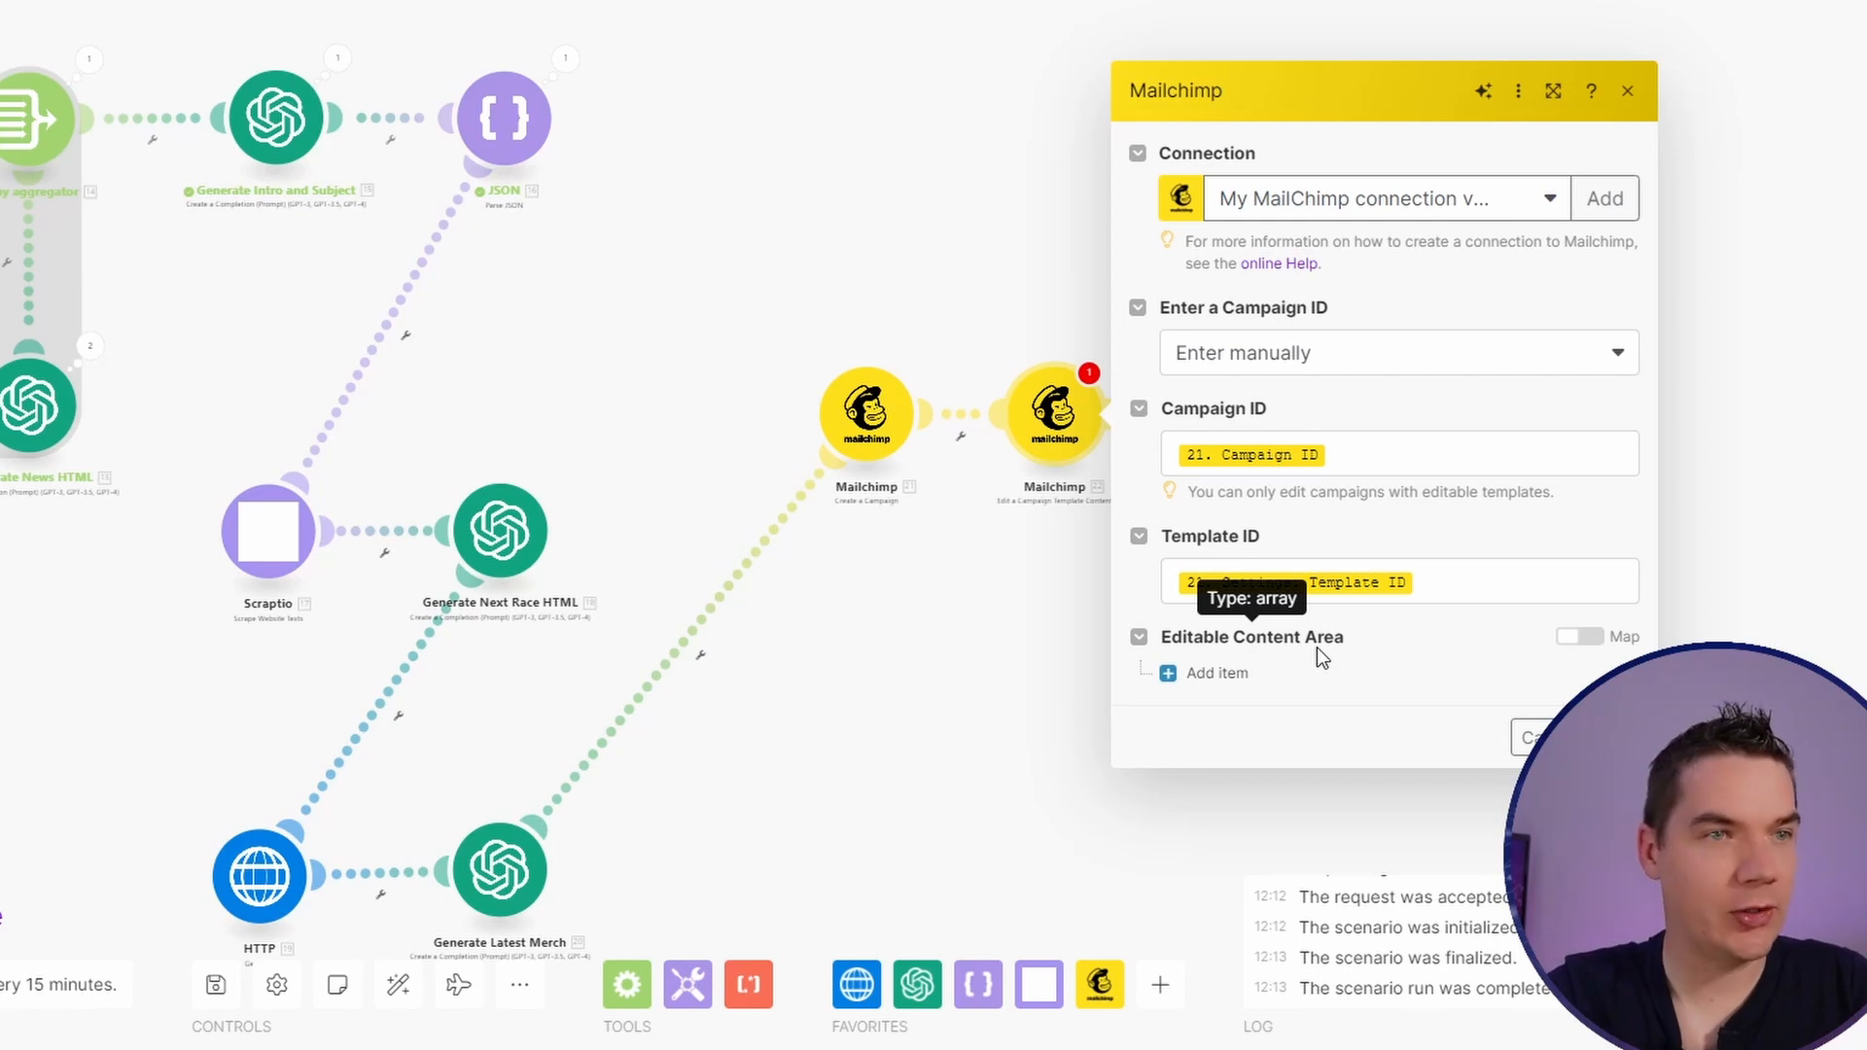
# Step: Add an item under Editable Content Area and read the hint about mc:edit names for its Content Area Name
pyautogui.click(1222, 674)
pyautogui.scroll(-2, 1265, 651)
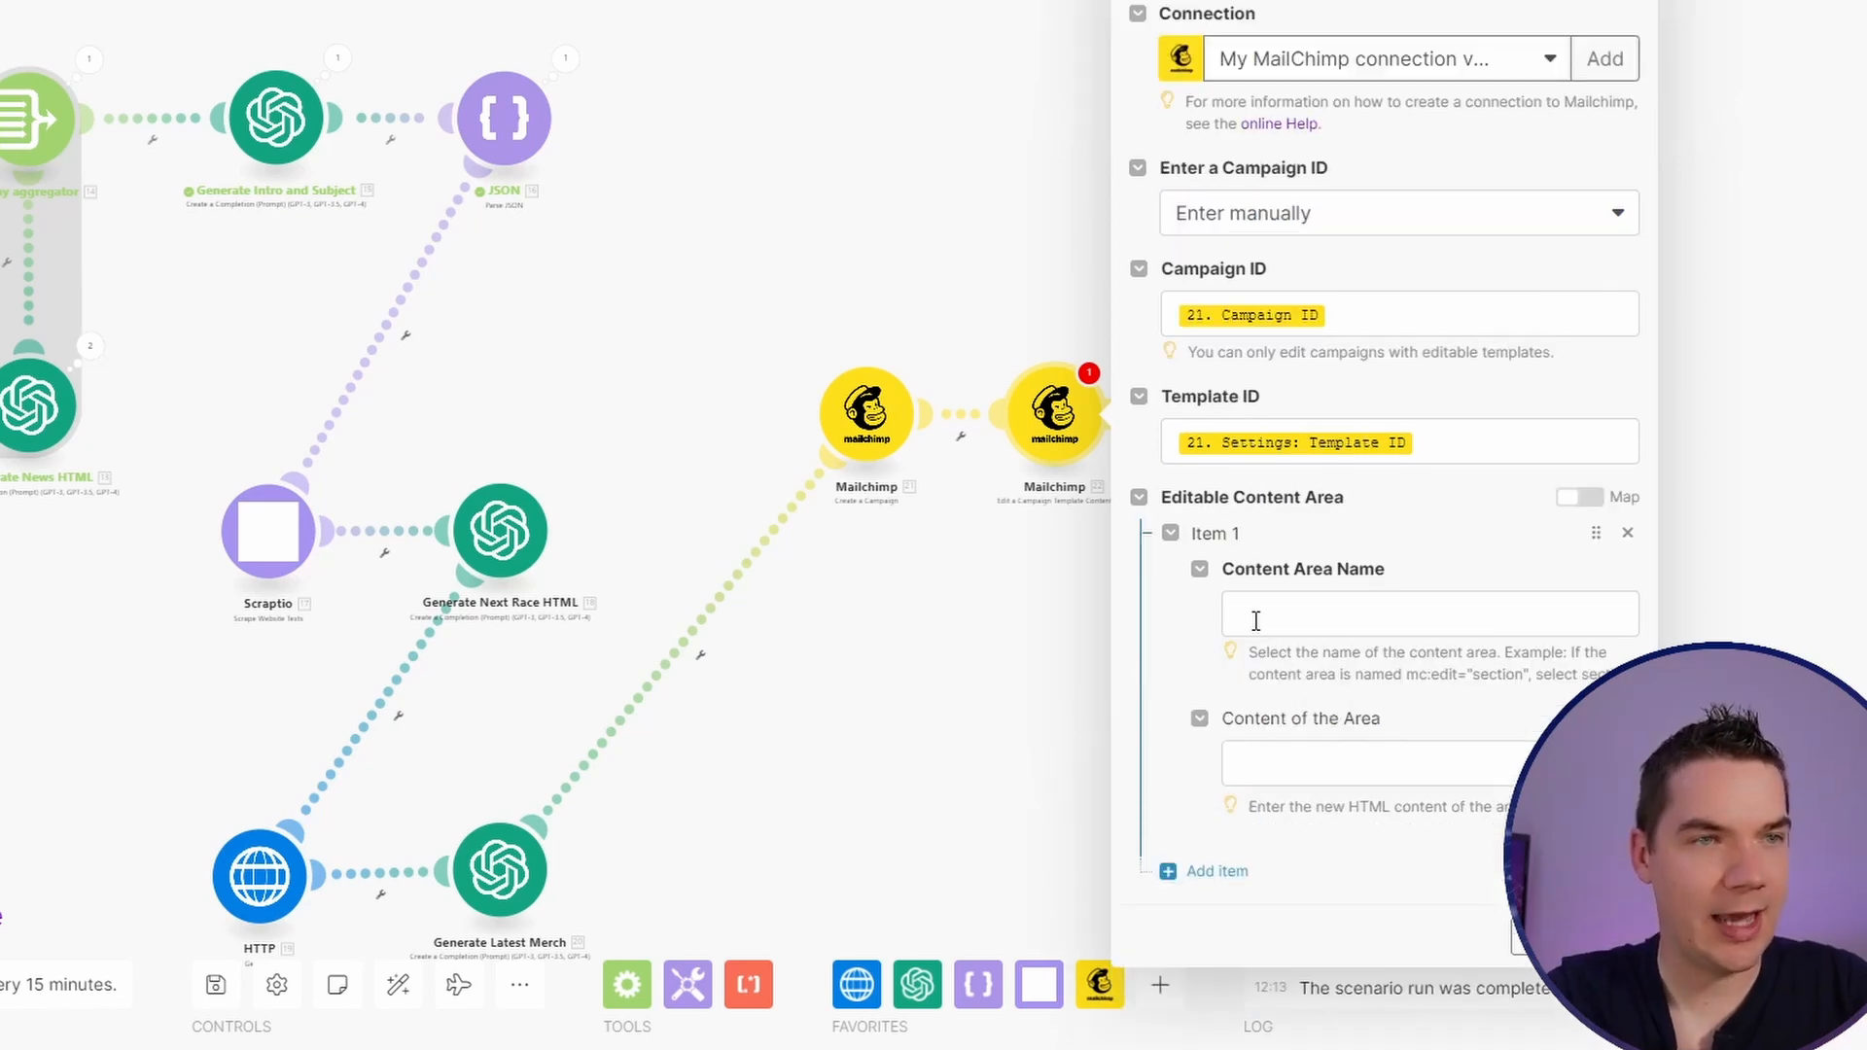
pyautogui.click(1348, 613)
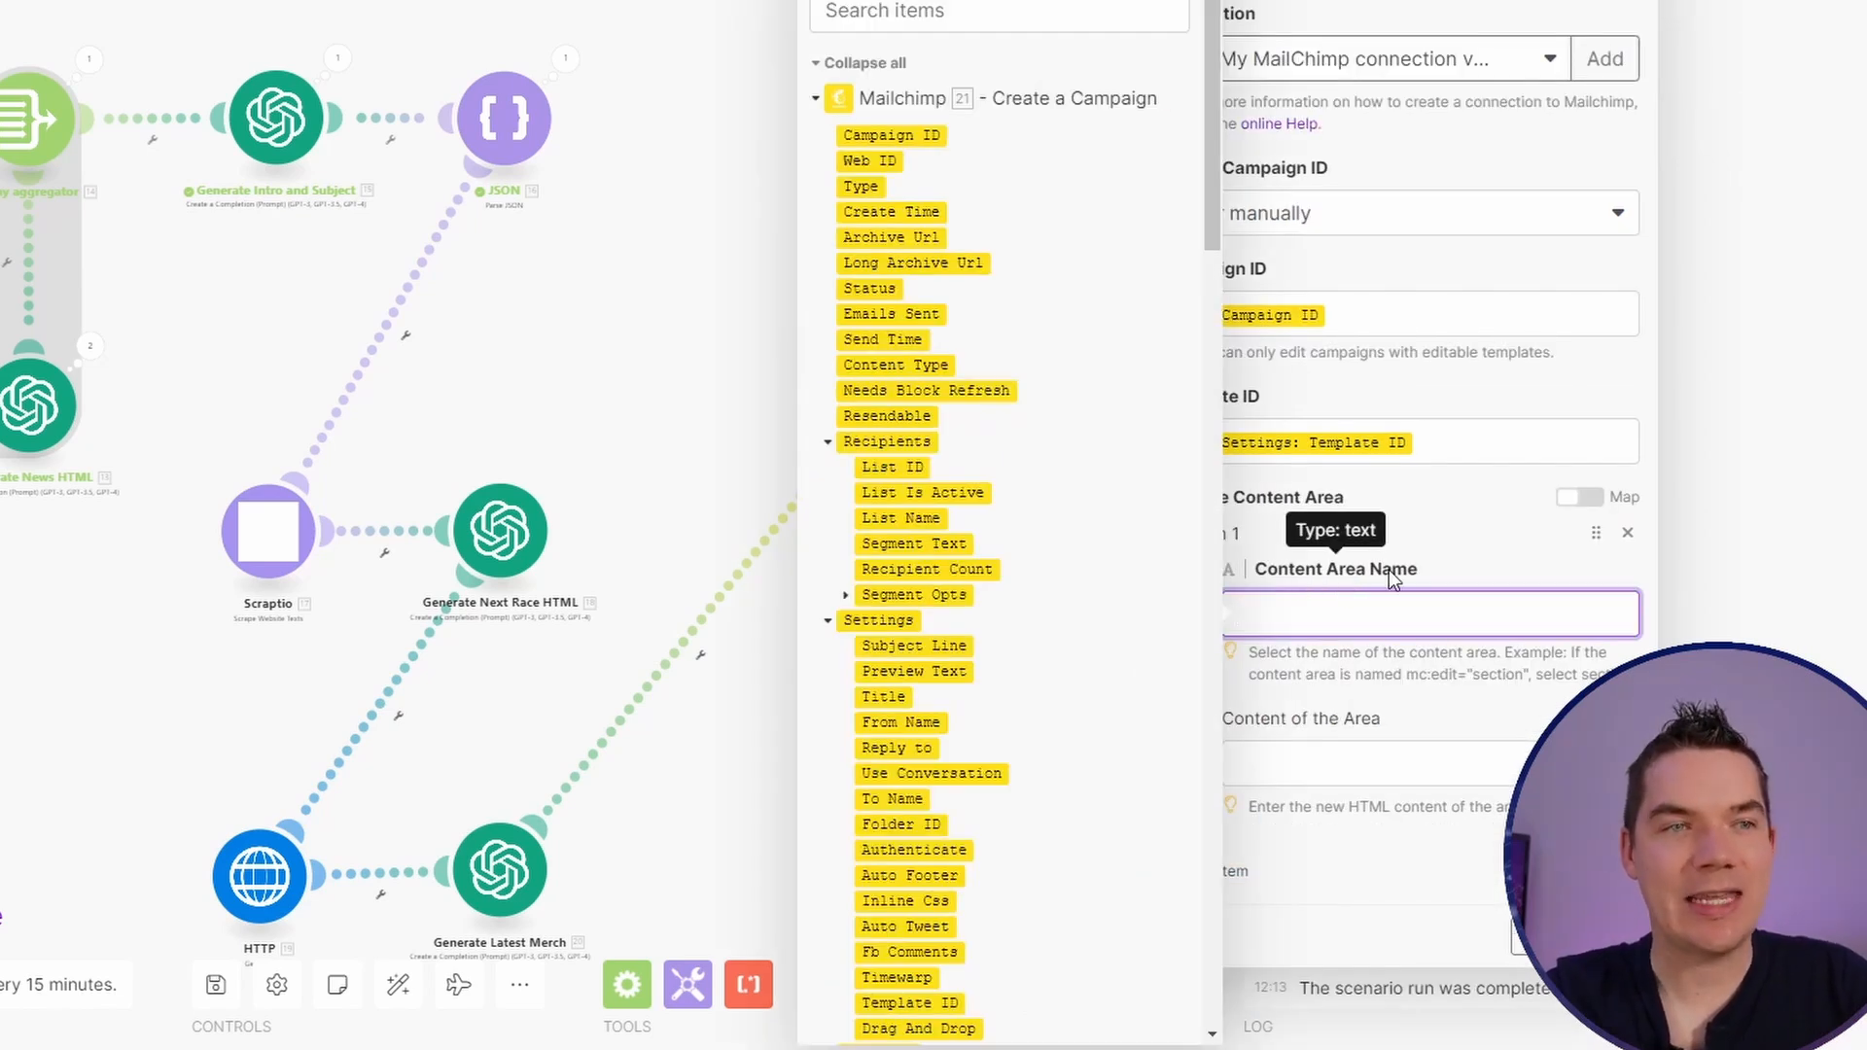
pyautogui.click(1252, 658)
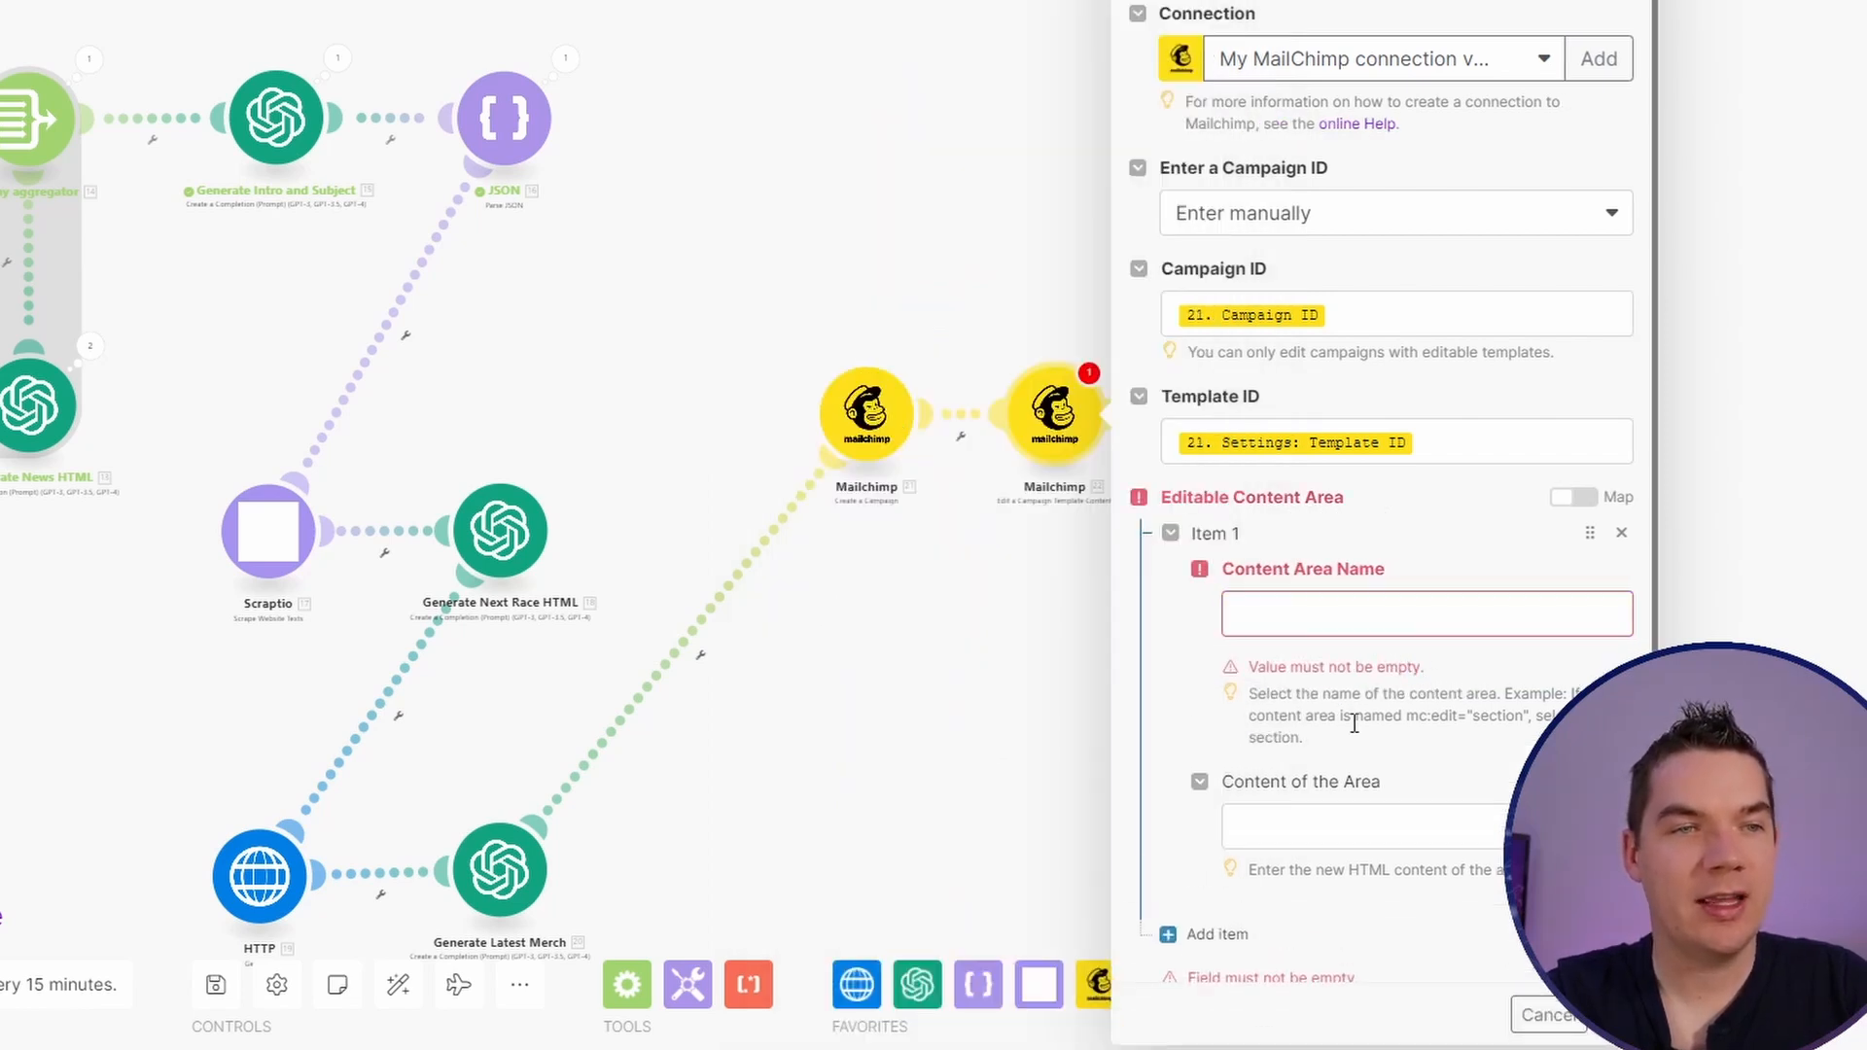
pyautogui.moveTo(1412, 719); pyautogui.dragTo(1455, 717)
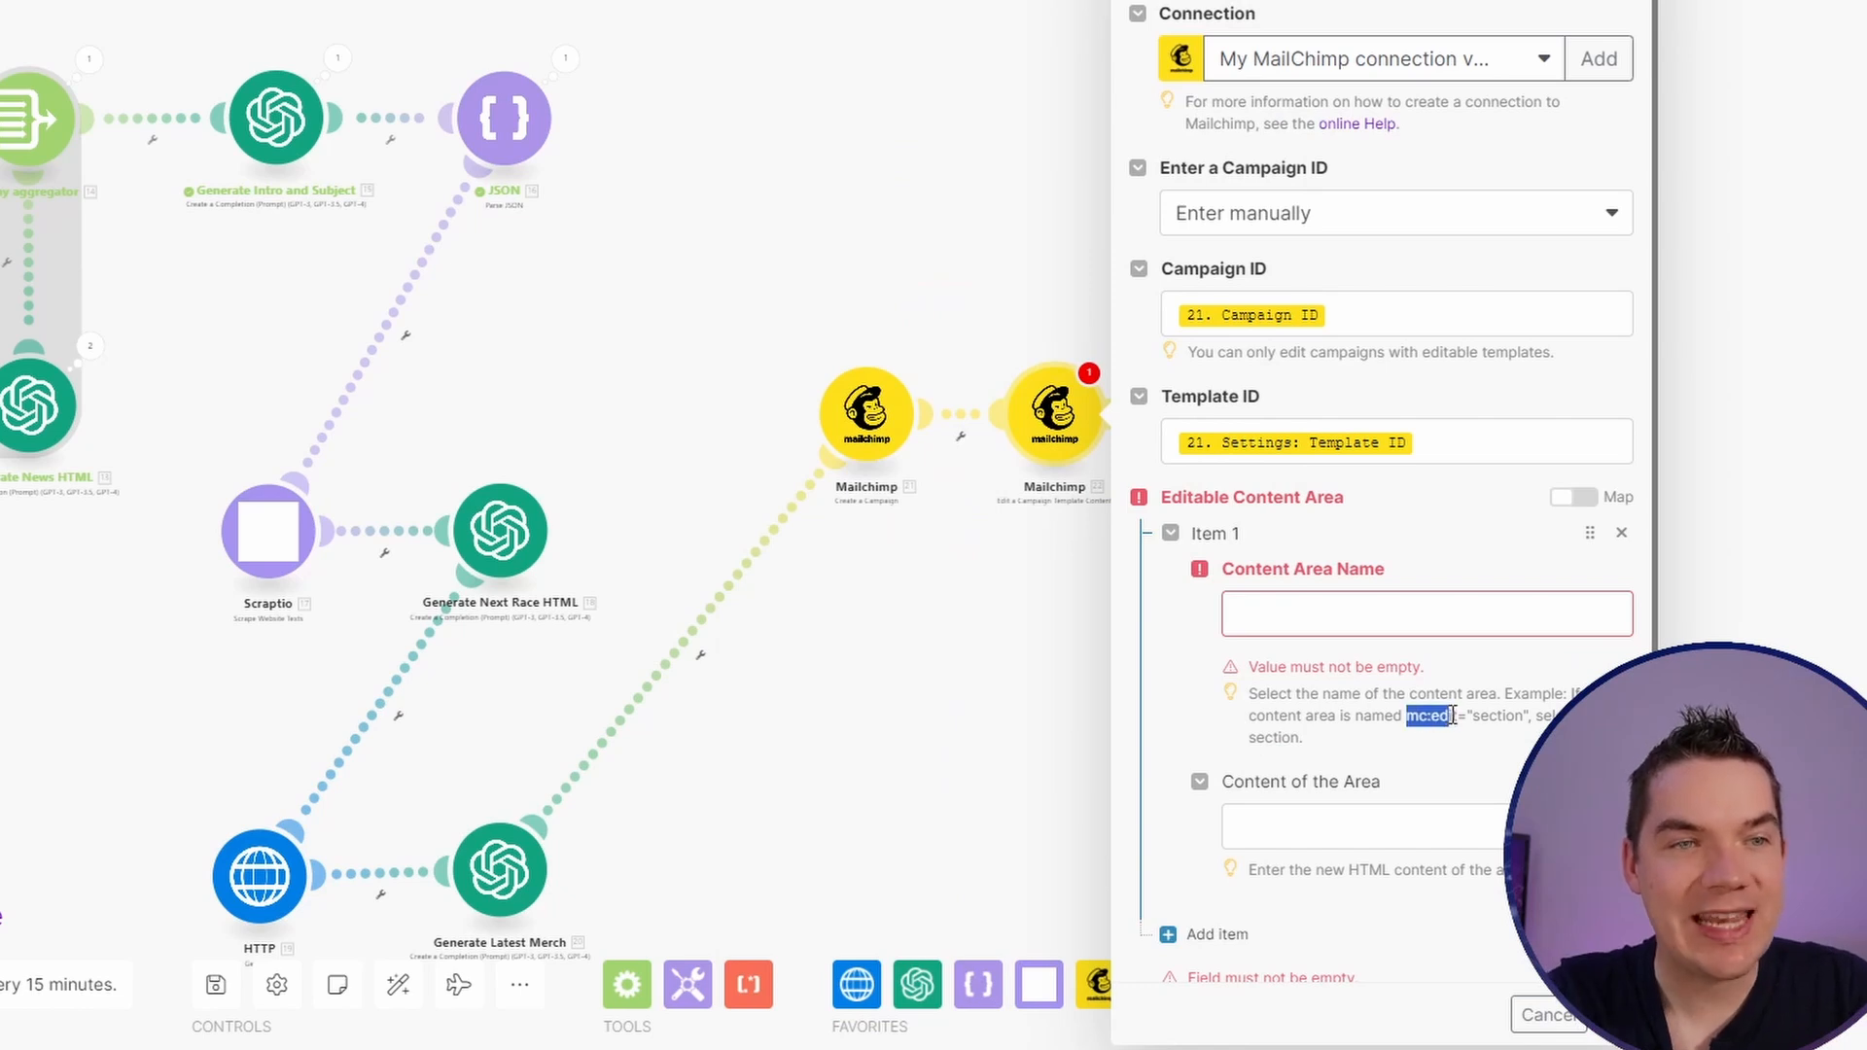
pyautogui.doubleClick(1502, 715)
pyautogui.click(1488, 717)
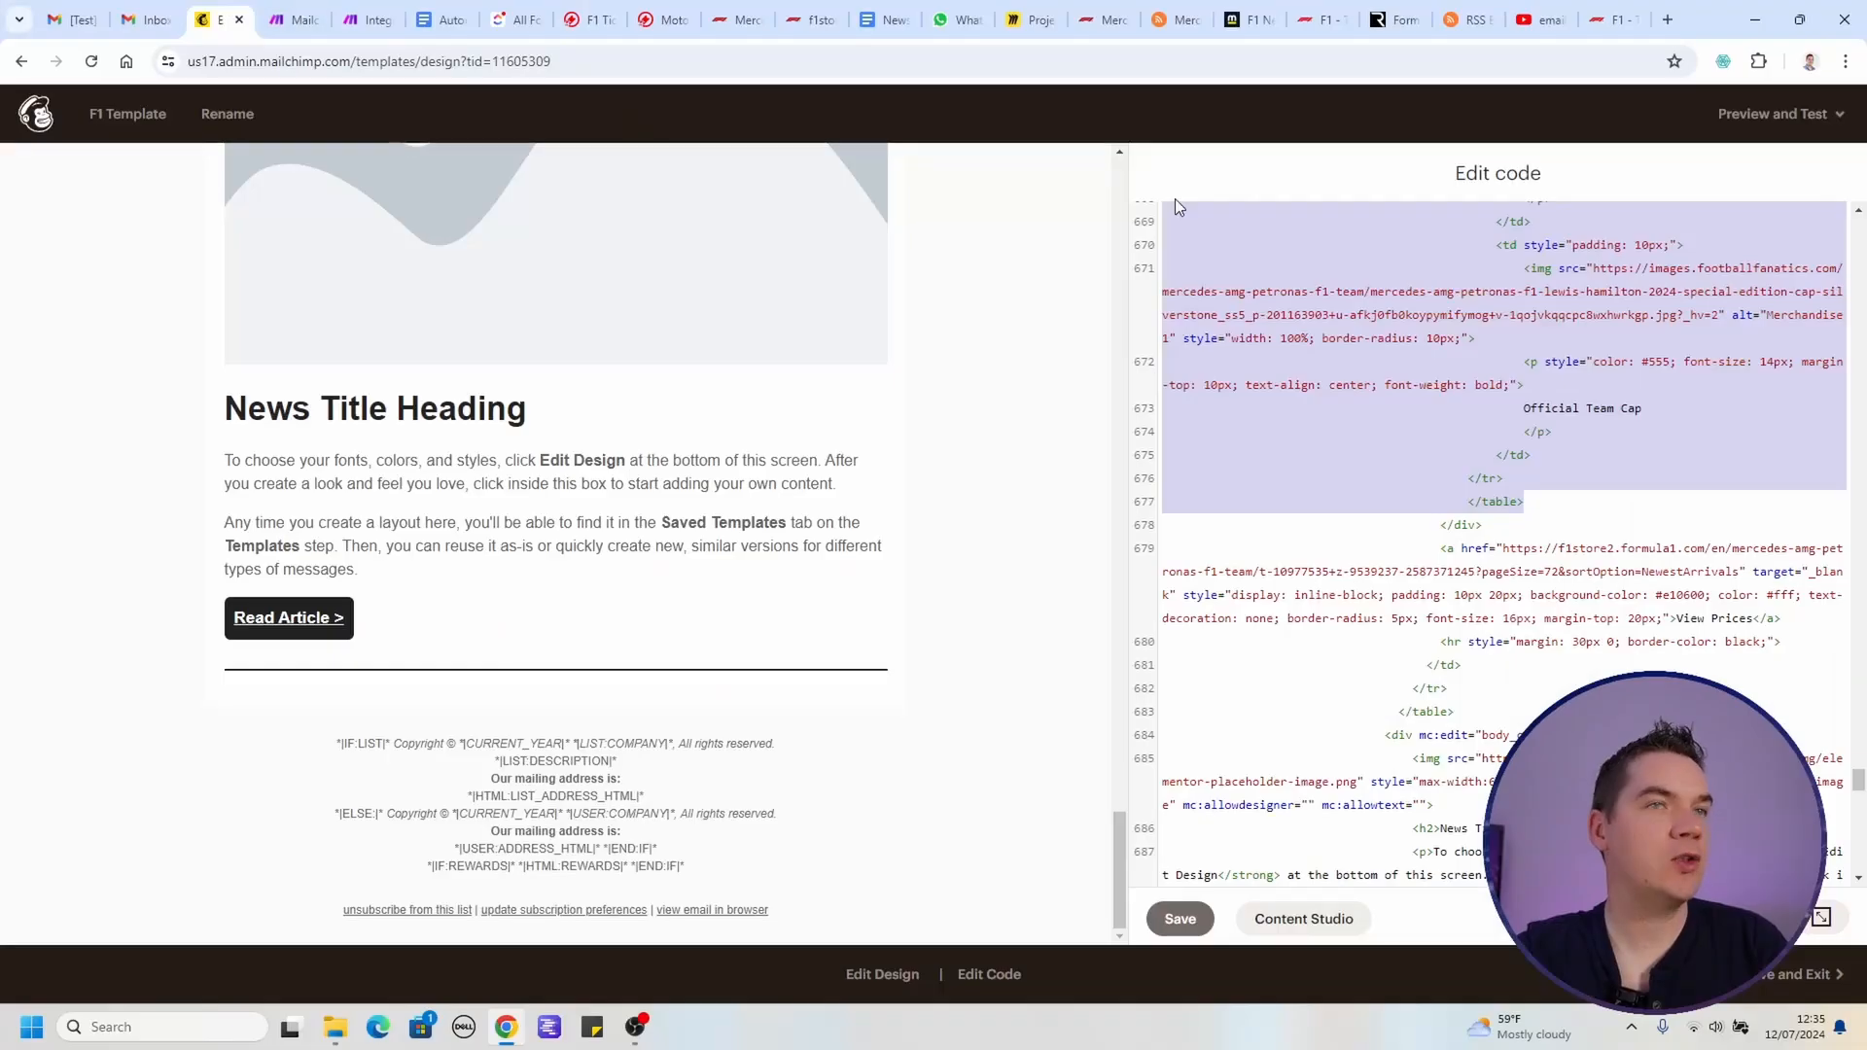
# Step: Copy the intro block's mc:edit name body_intro from the F1 Template code and use it as the item's Content Area Name
pyautogui.scroll(3, 1489, 464)
pyautogui.scroll(10, 1489, 464)
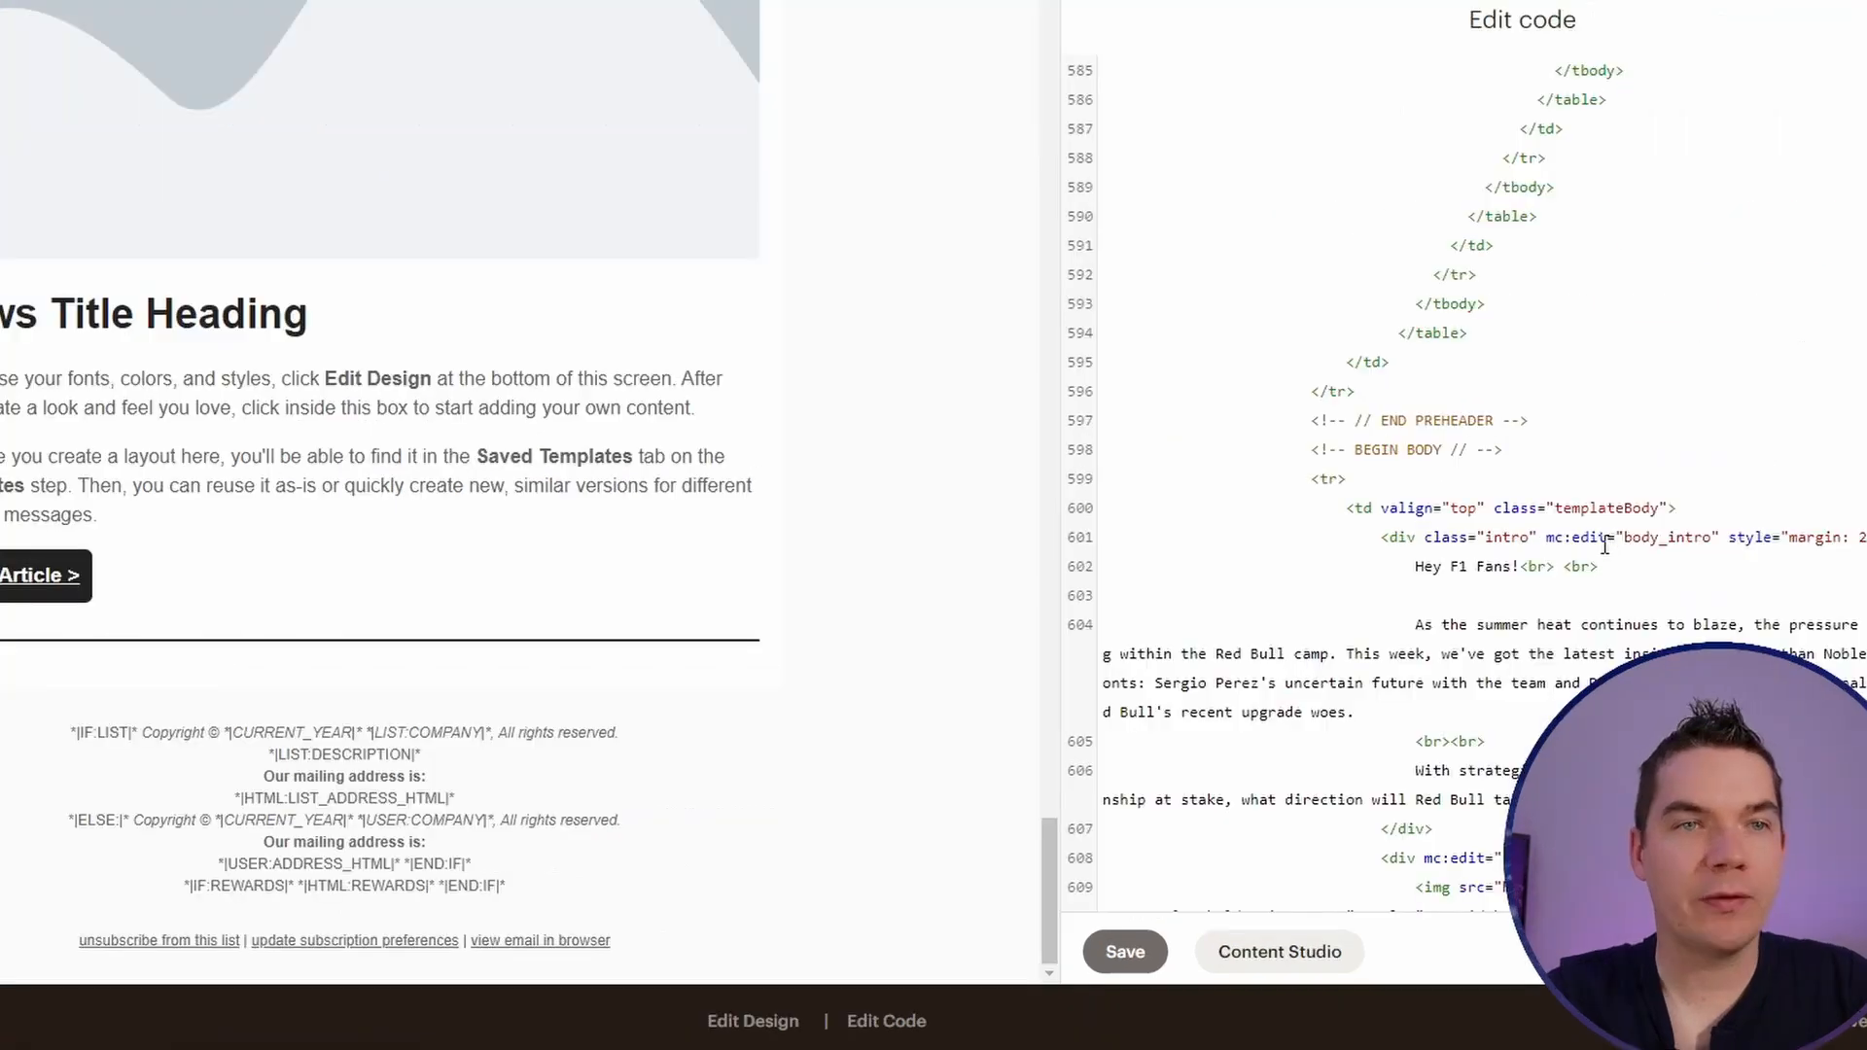
pyautogui.moveTo(1549, 541); pyautogui.dragTo(1602, 548)
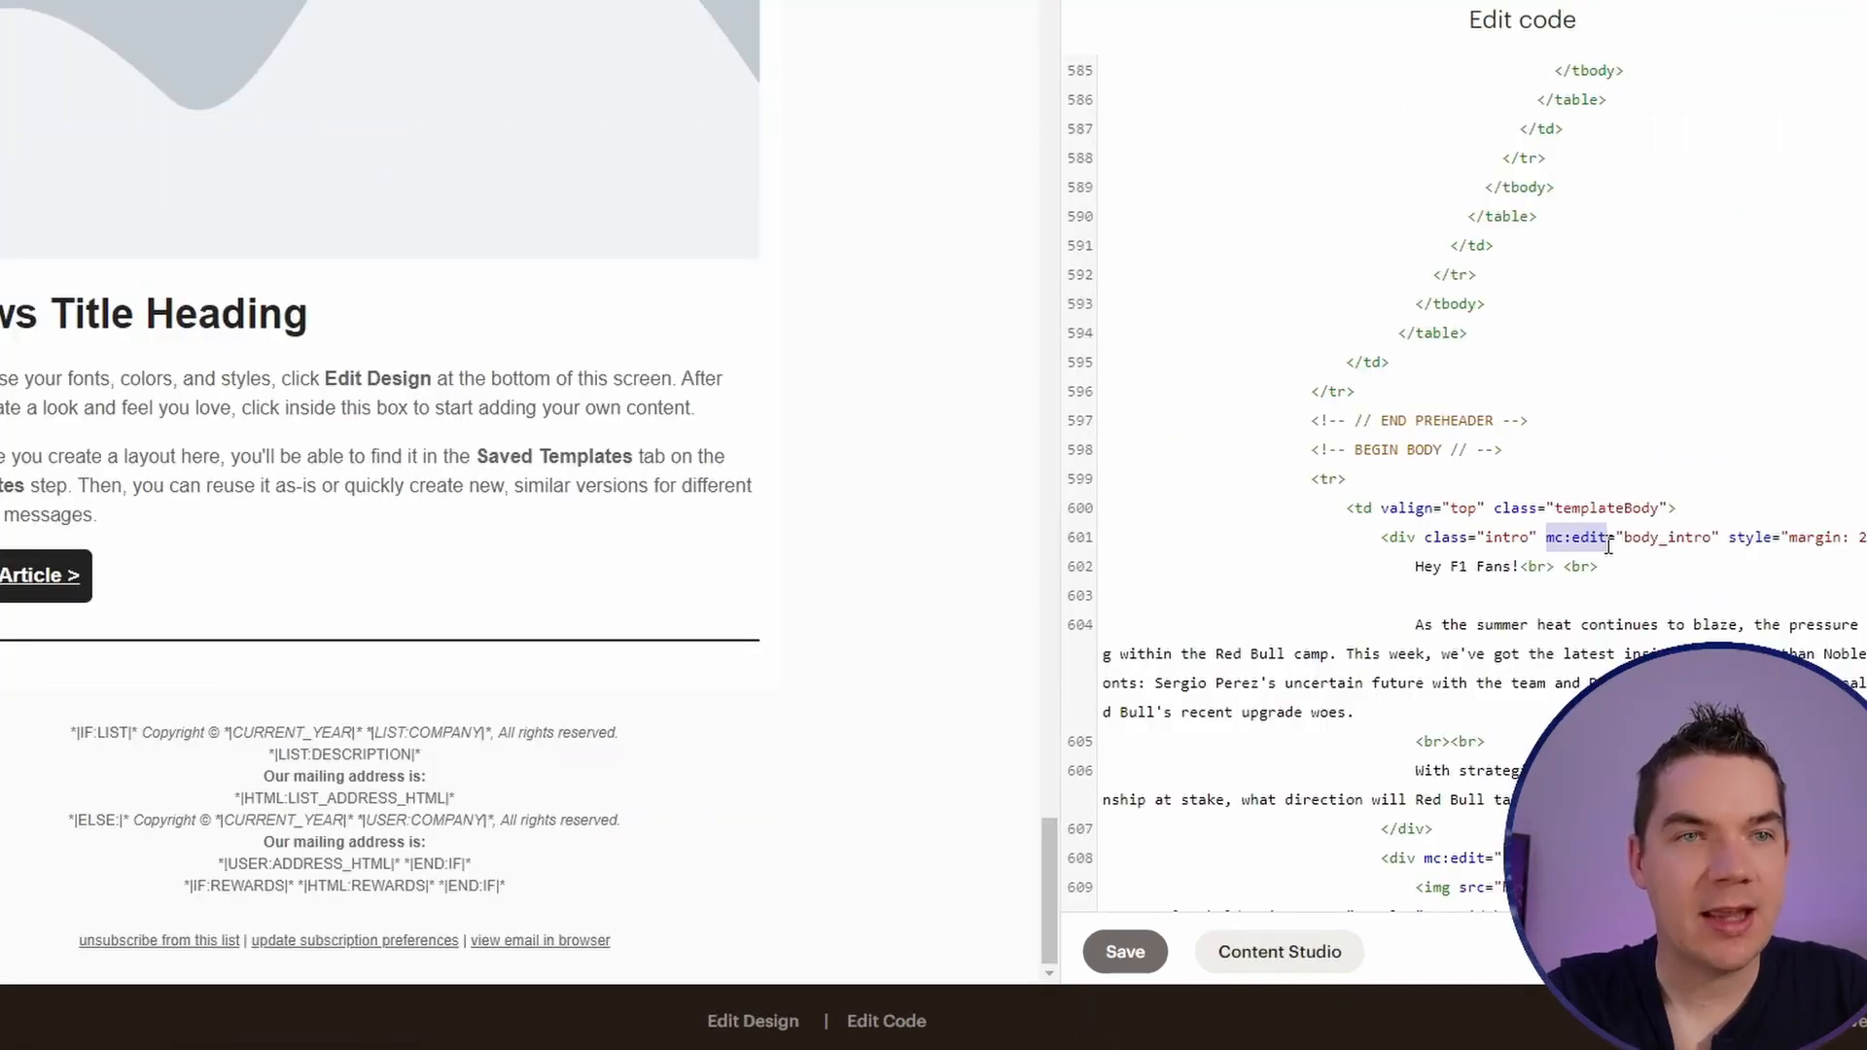
pyautogui.doubleClick(1674, 538)
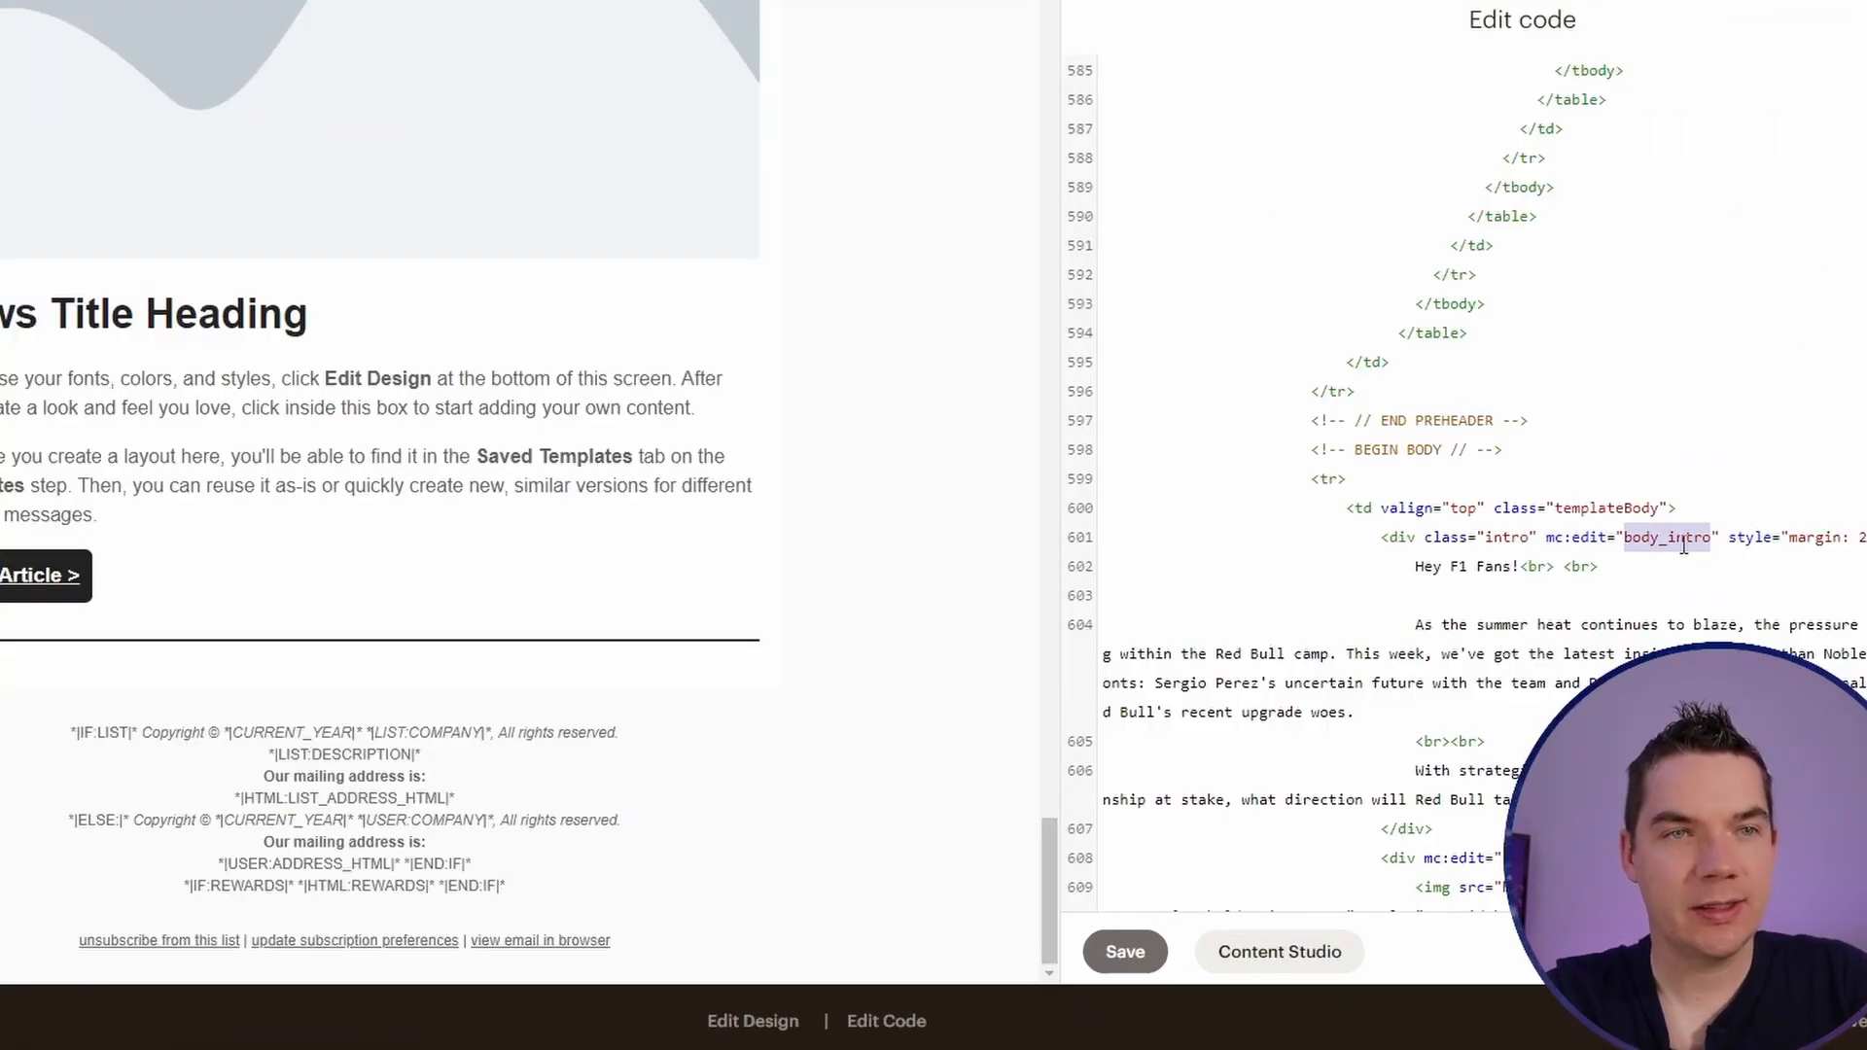
pyautogui.click(1405, 534)
pyautogui.doubleClick(1640, 540)
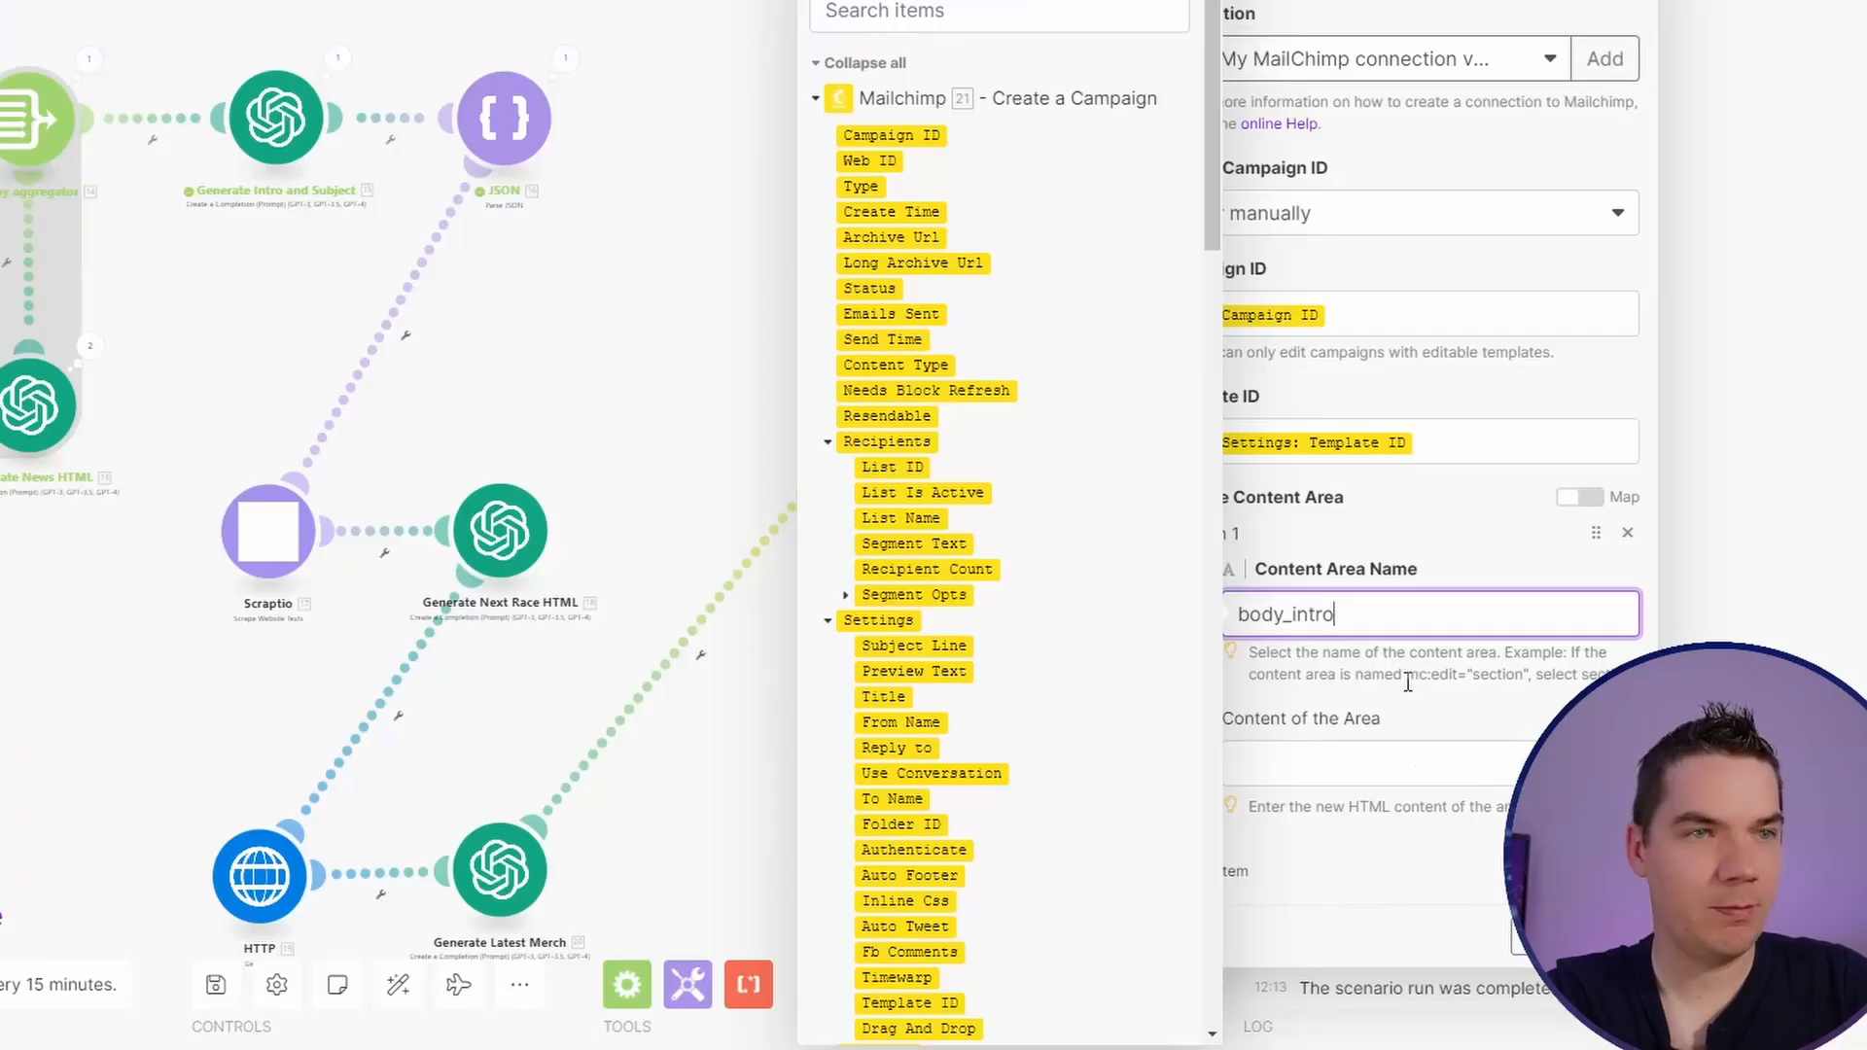
# Step: Check the intro text in the F1 Template, and map the JSON module's openingParagraph as the content of the body_intro area
pyautogui.click(1463, 684)
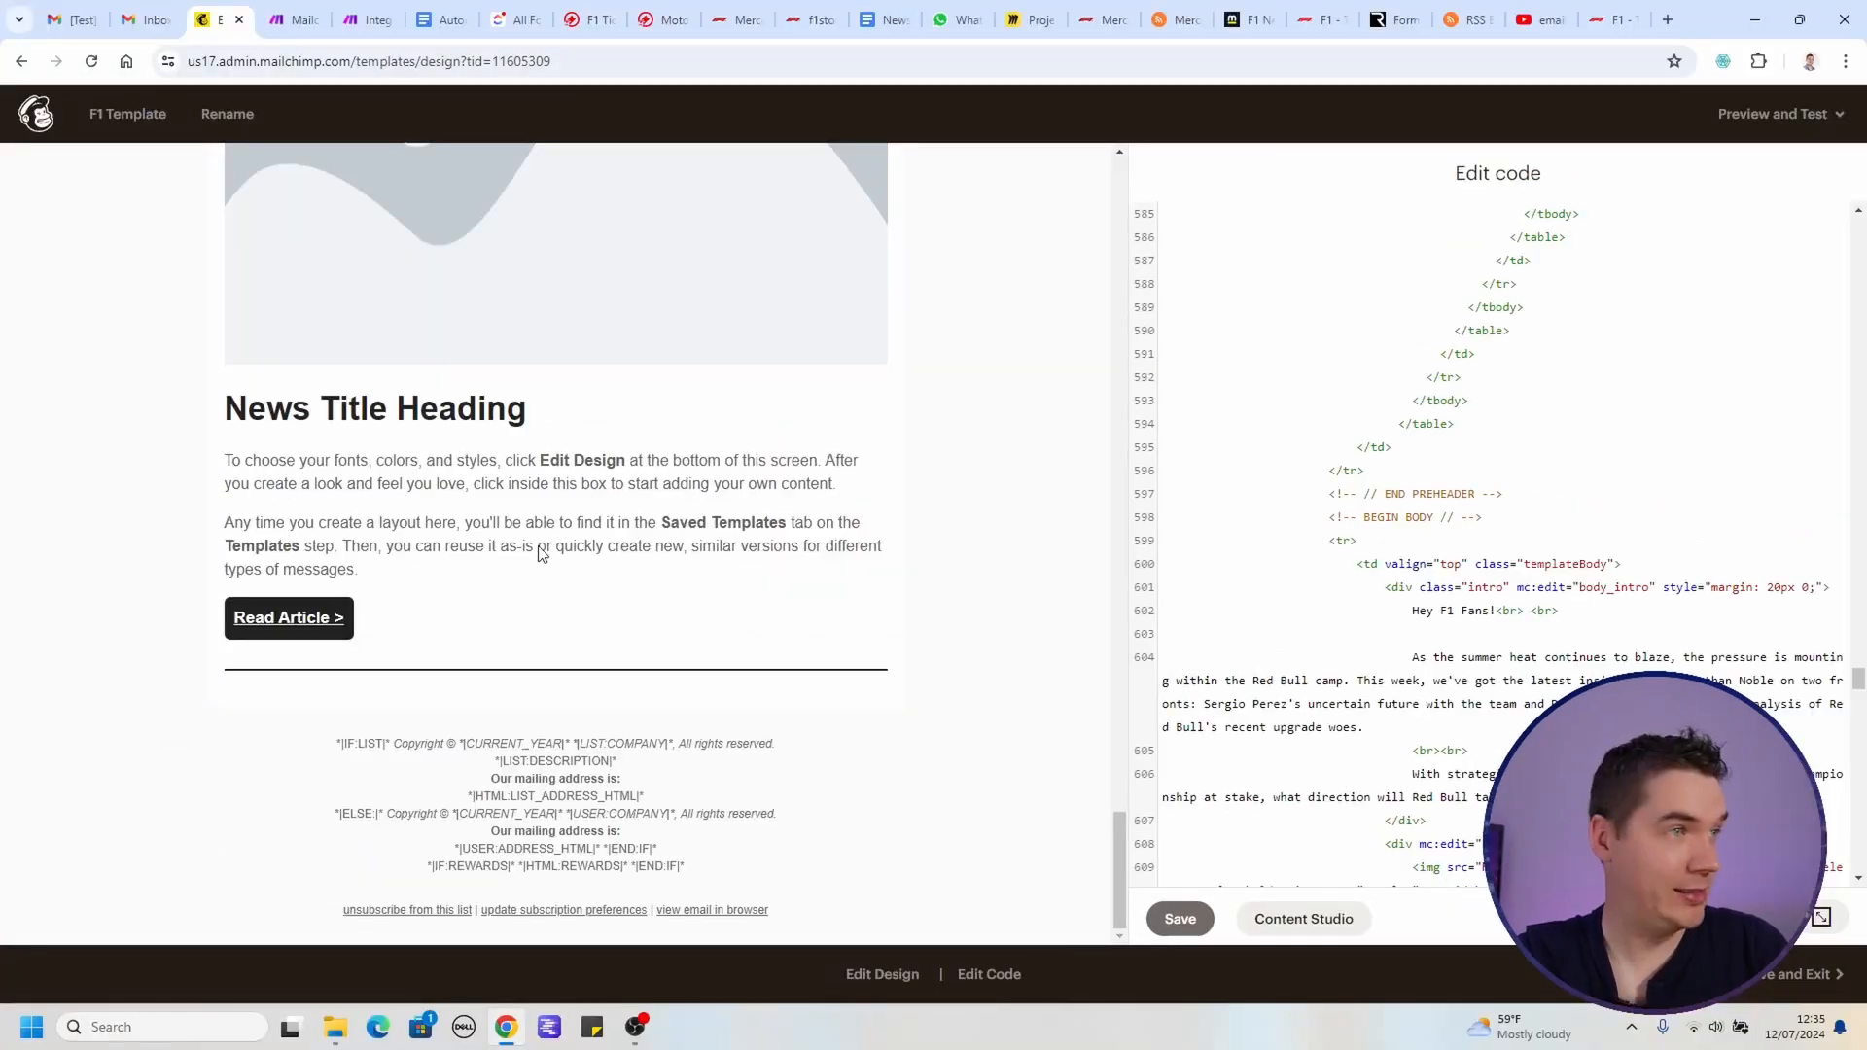
pyautogui.scroll(10, 288, 508)
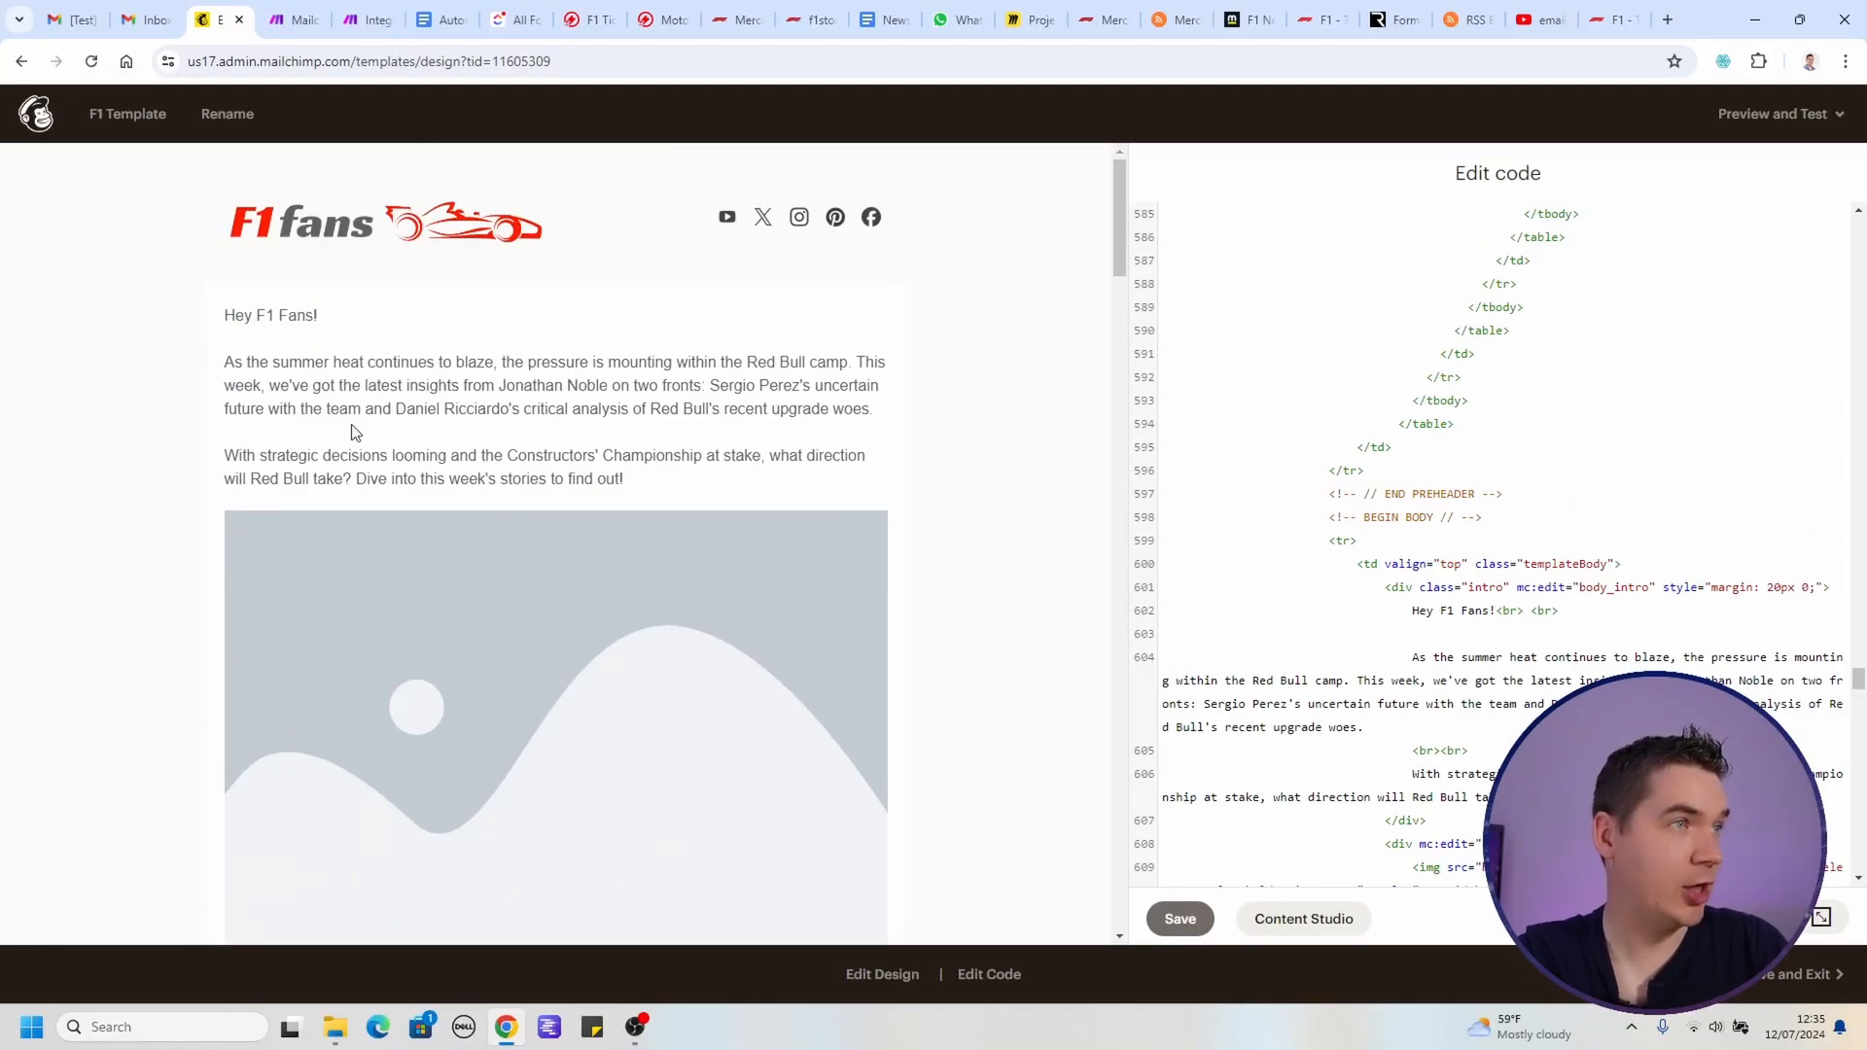
pyautogui.moveTo(251, 340); pyautogui.dragTo(875, 413)
pyautogui.click(755, 492)
pyautogui.tripleClick(1442, 658)
pyautogui.press('End')
pyautogui.click(374, 20)
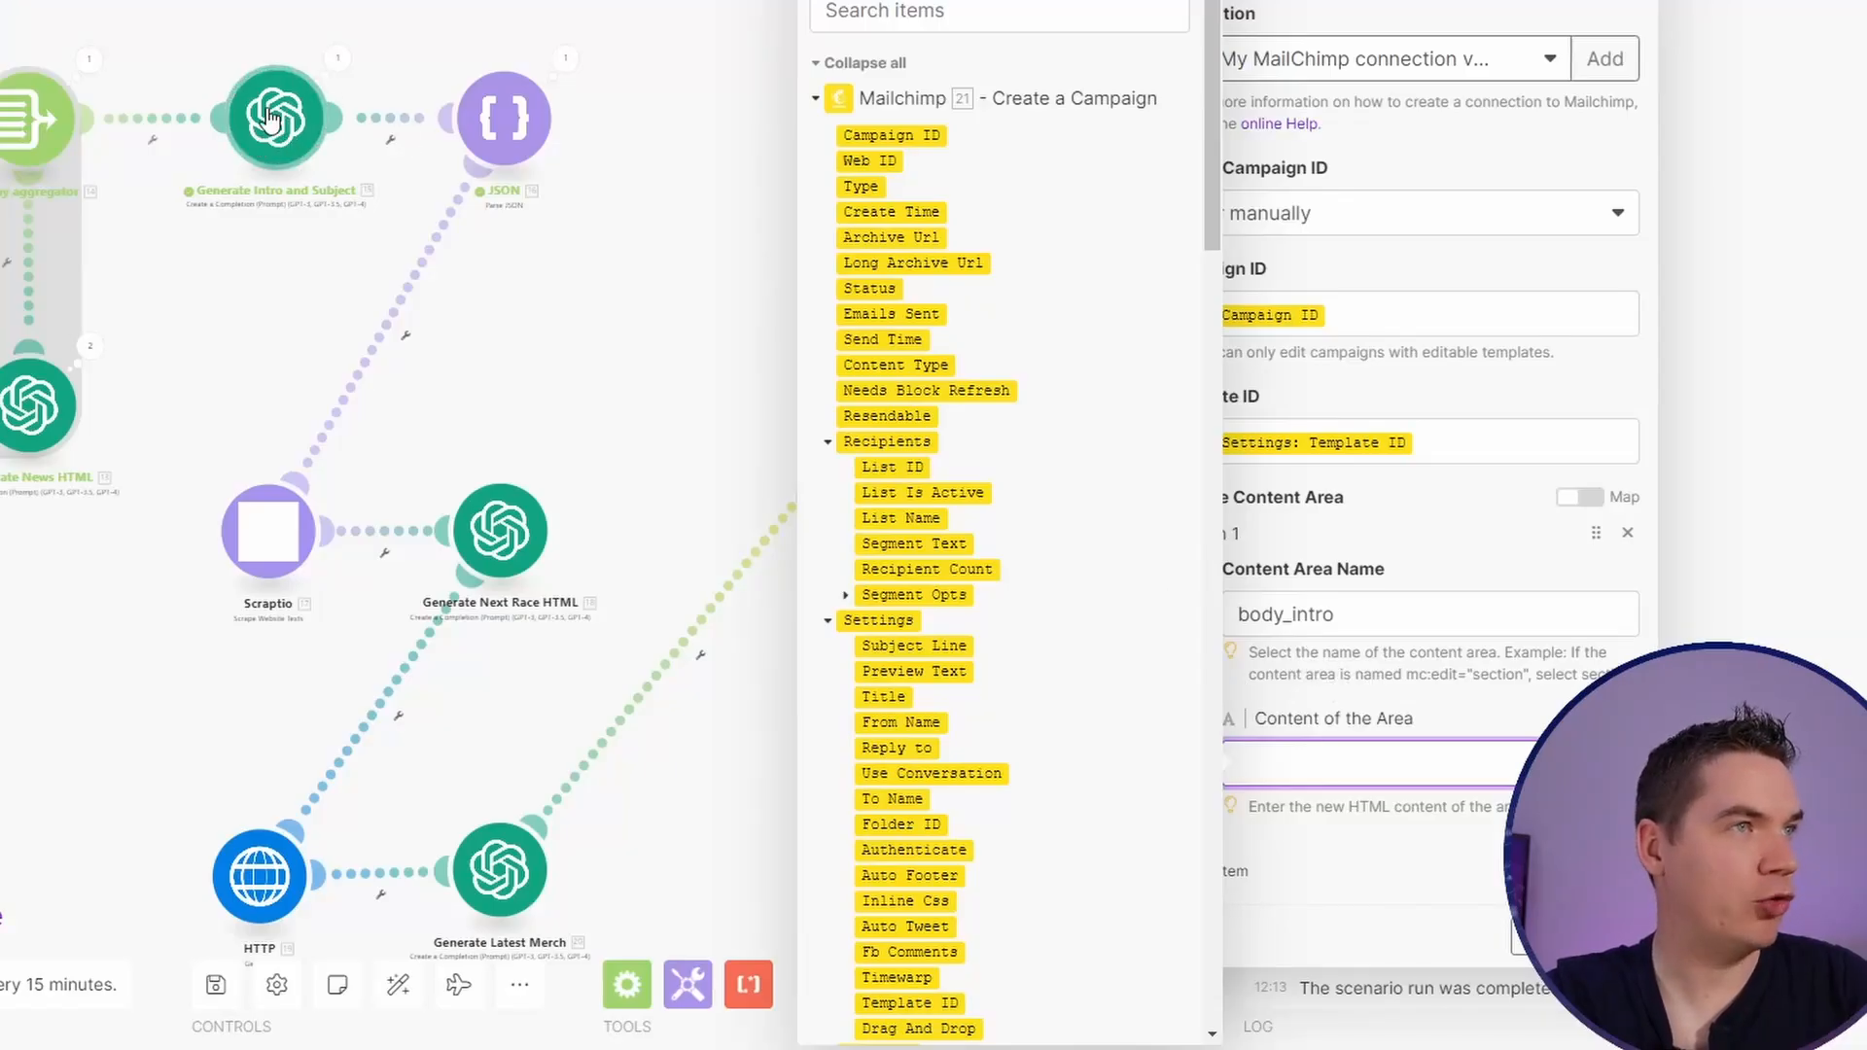
pyautogui.scroll(-15, 1002, 486)
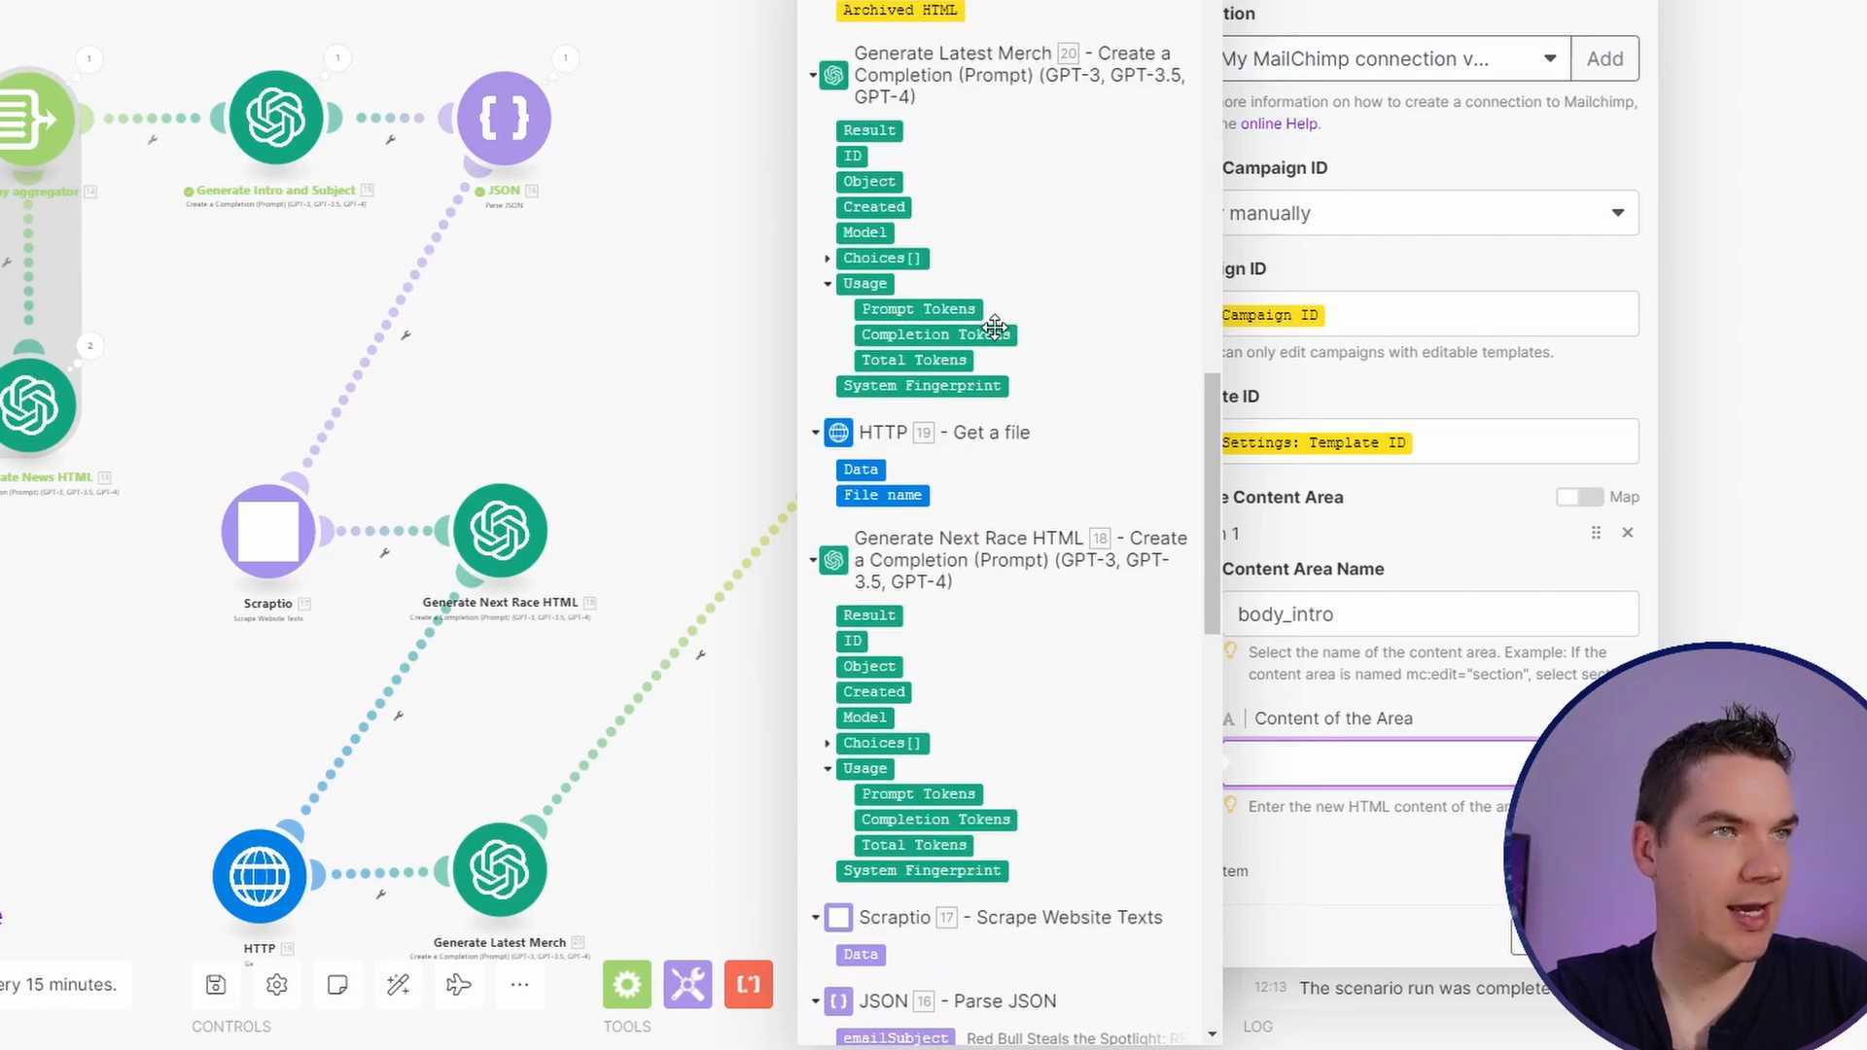
pyautogui.scroll(-5, 968, 472)
pyautogui.click(889, 549)
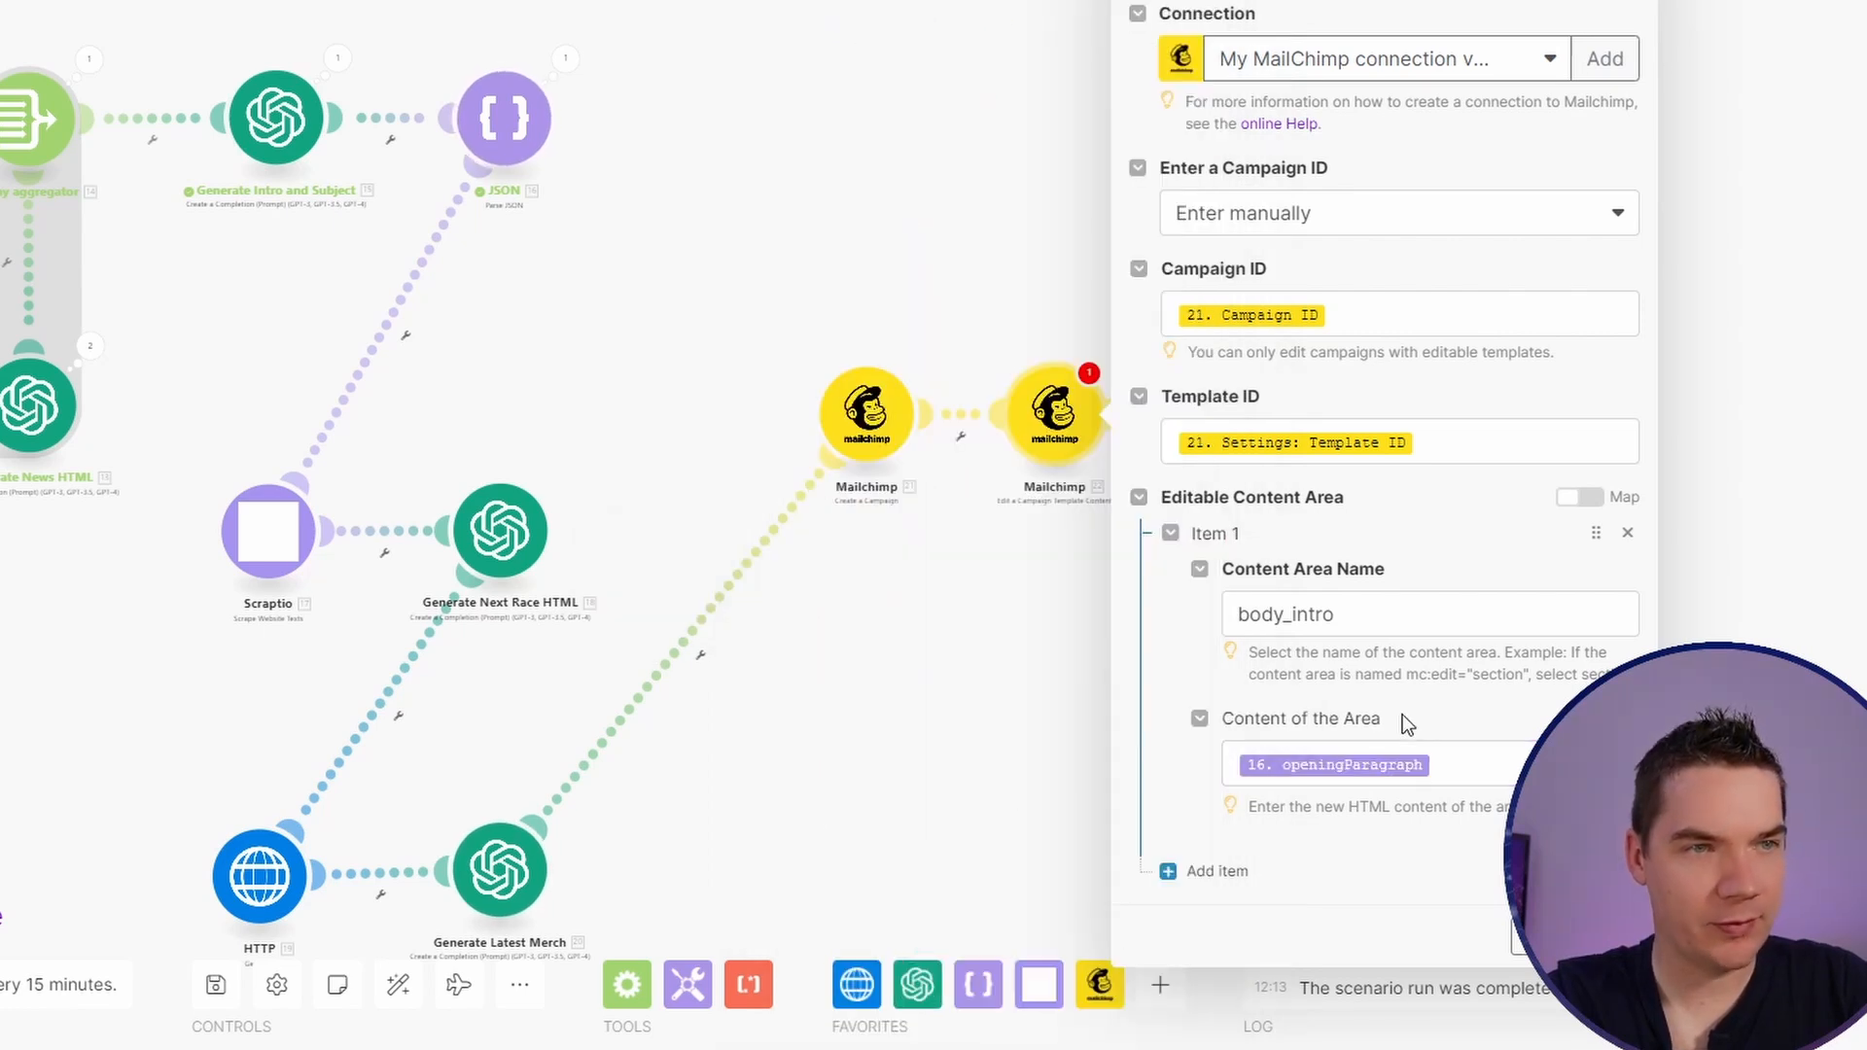
# Step: Add a second editable content item and use the template code's mc:edit name body_content_1 as its Content Area Name
pyautogui.click(1216, 873)
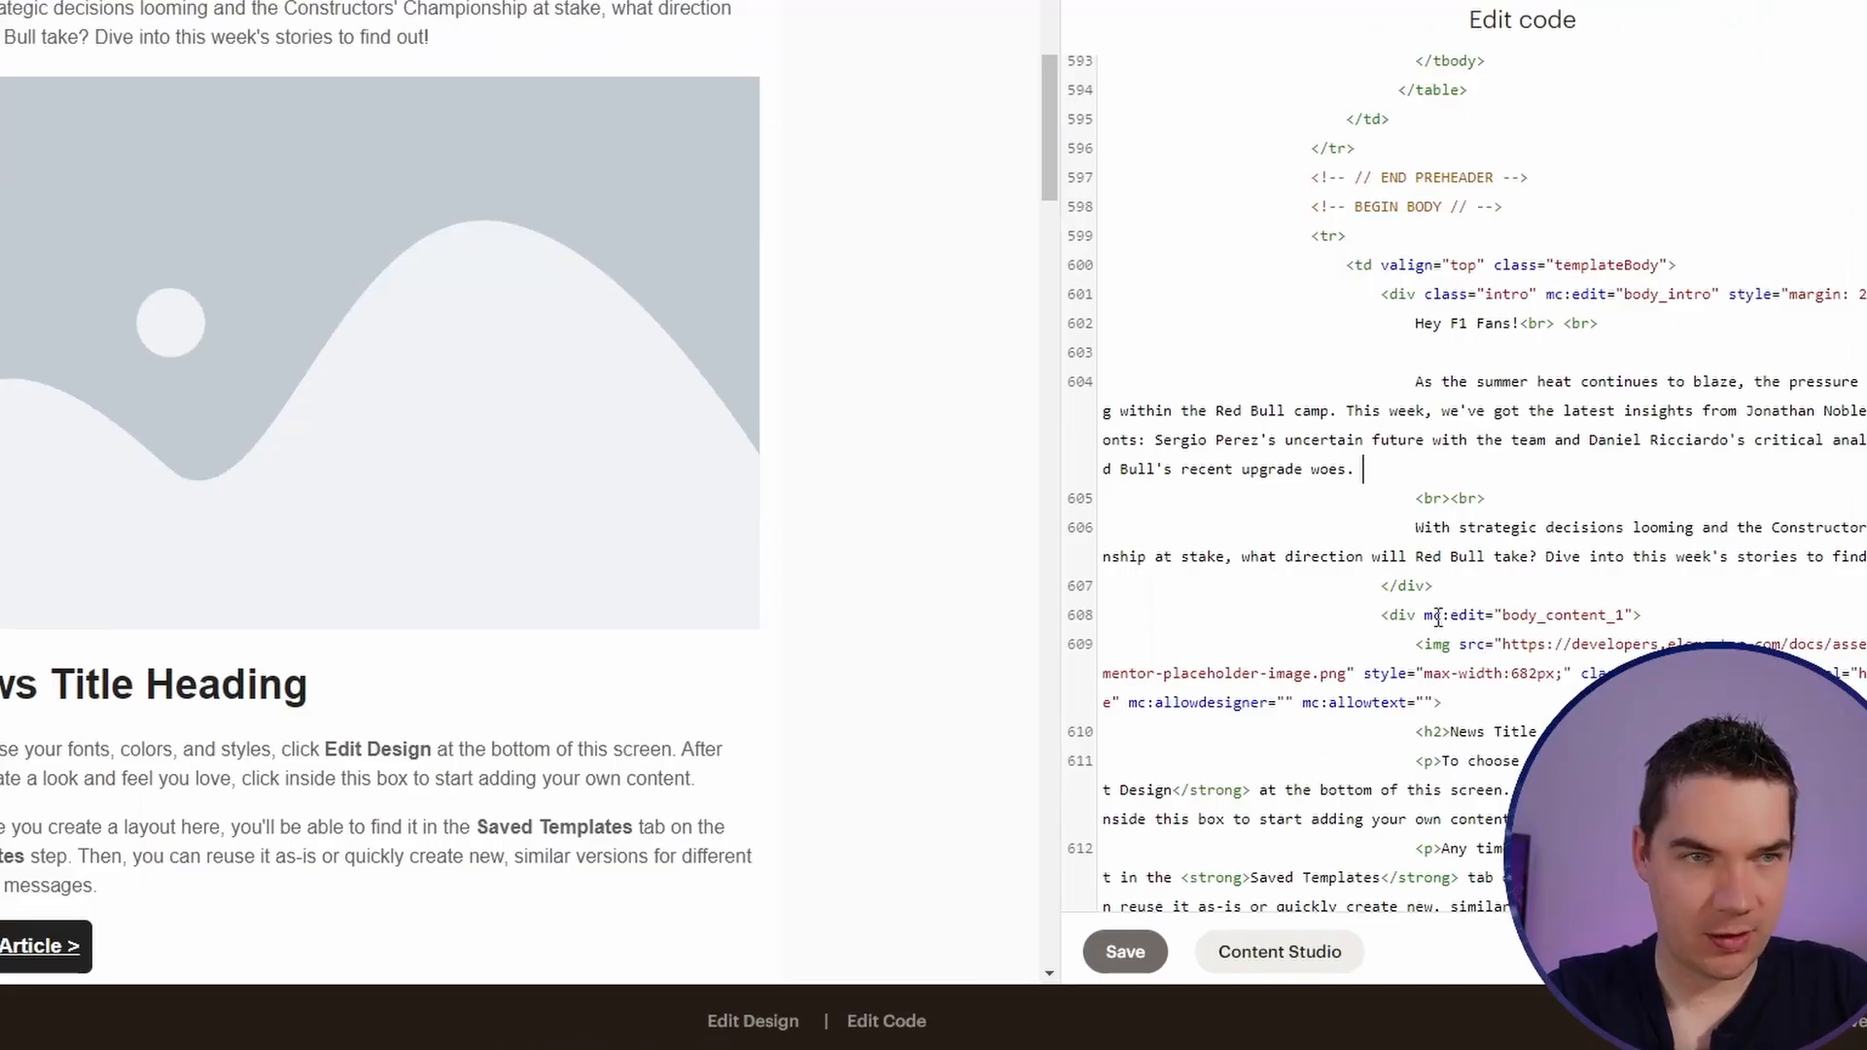
pyautogui.moveTo(1424, 617); pyautogui.dragTo(1628, 619)
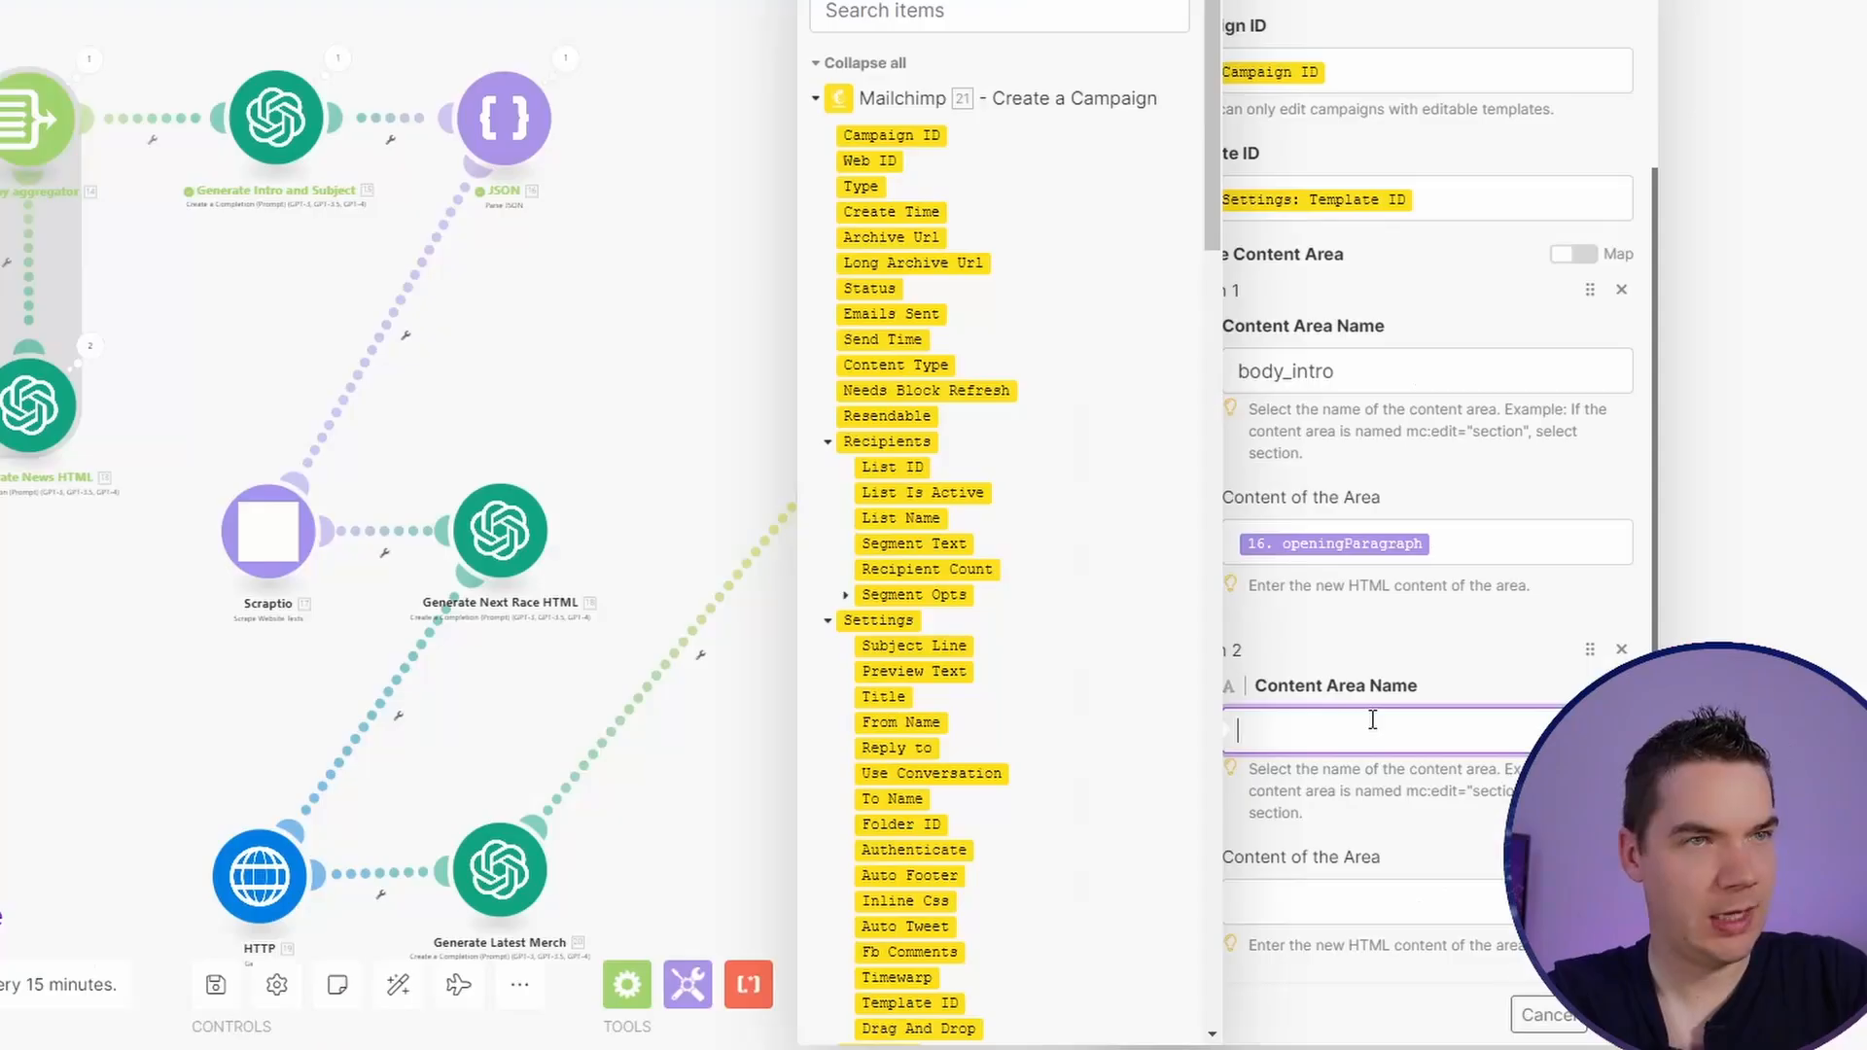
pyautogui.write('body_content_1')
pyautogui.scroll(-1, 1308, 834)
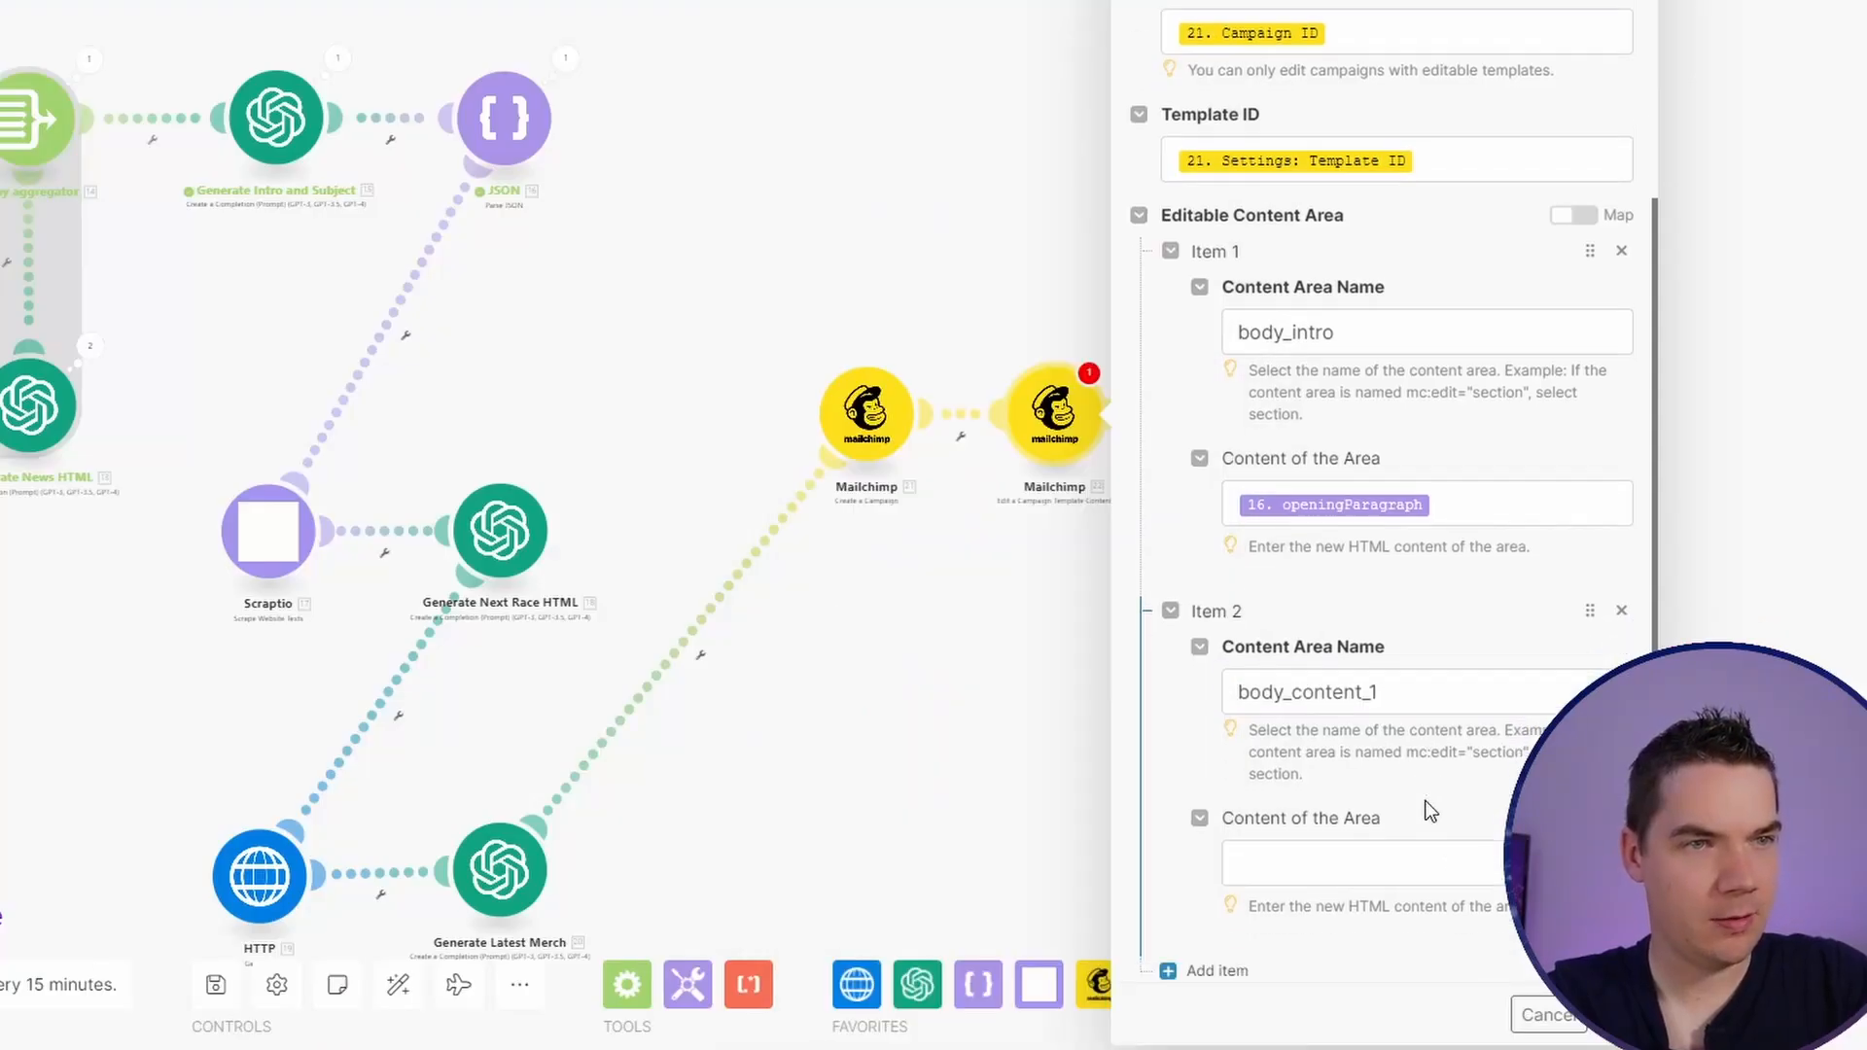
# Step: Map the Array aggregator's Result with array index 1 as the content of the body_content_1 area
pyautogui.click(1280, 843)
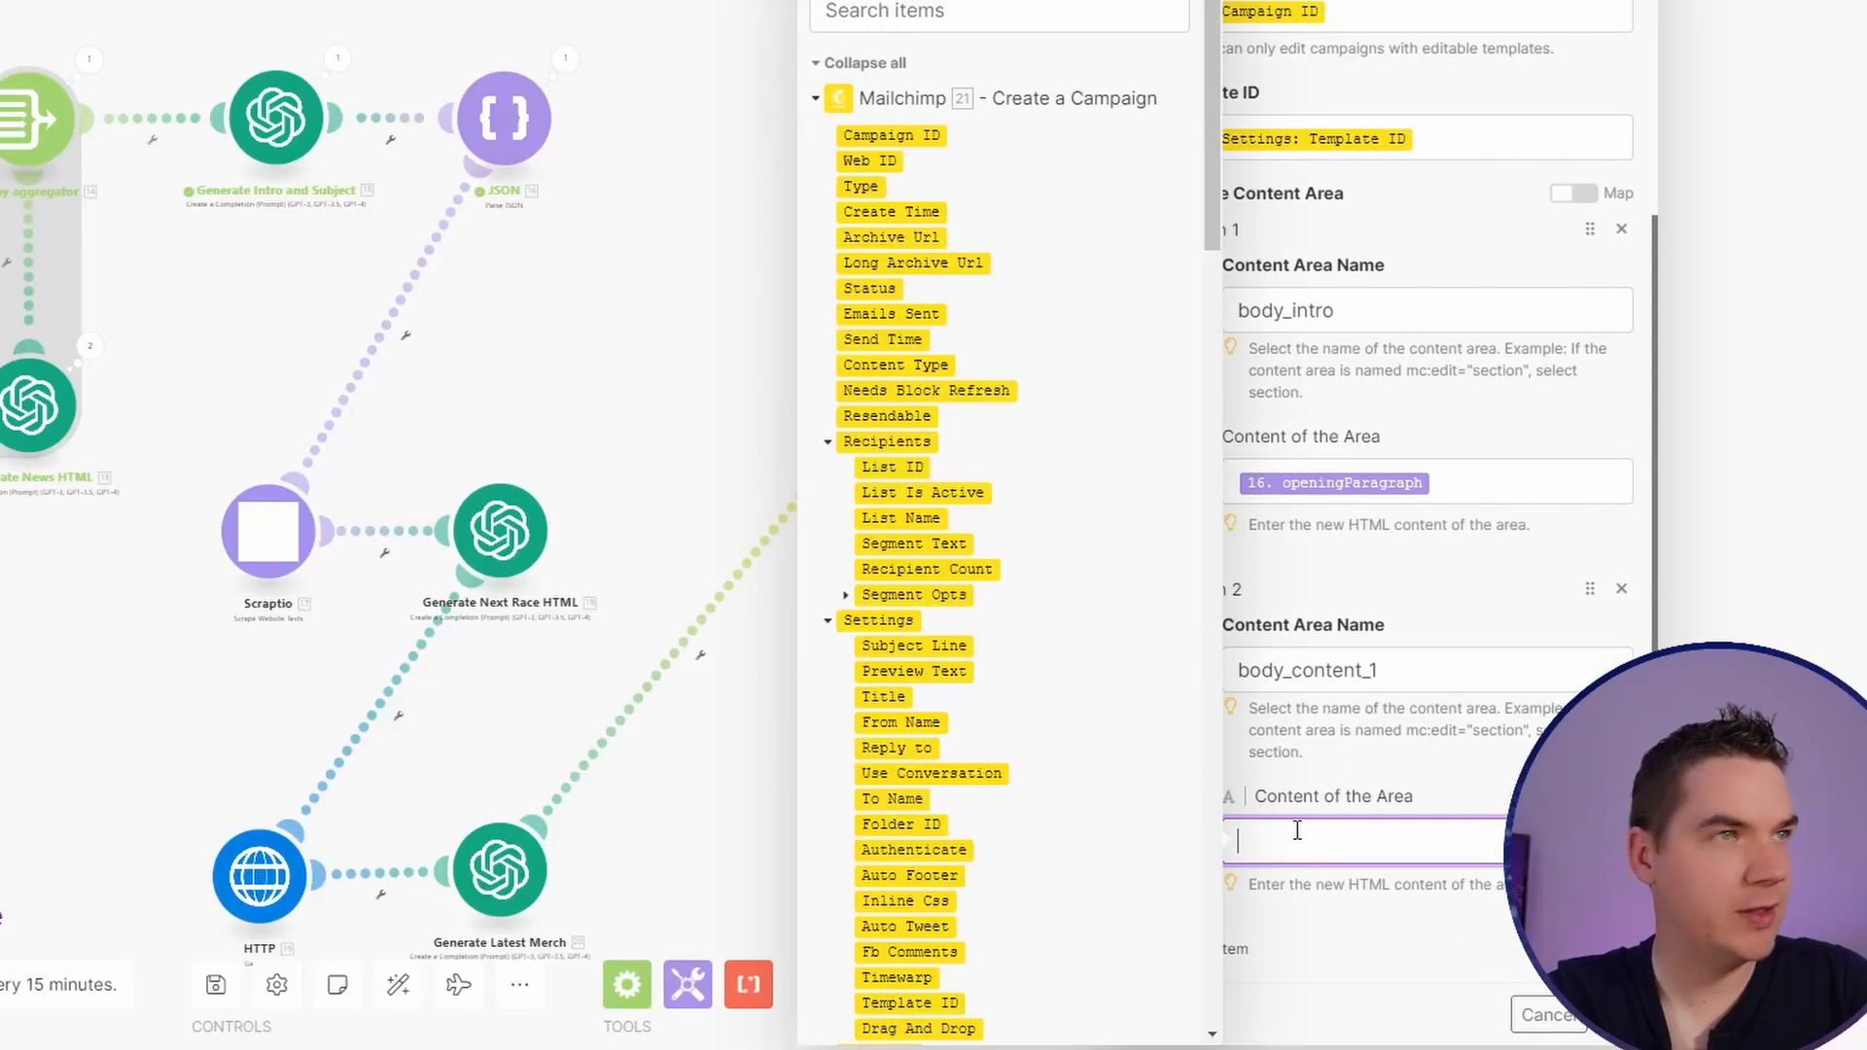
pyautogui.scroll(-10, 815, 542)
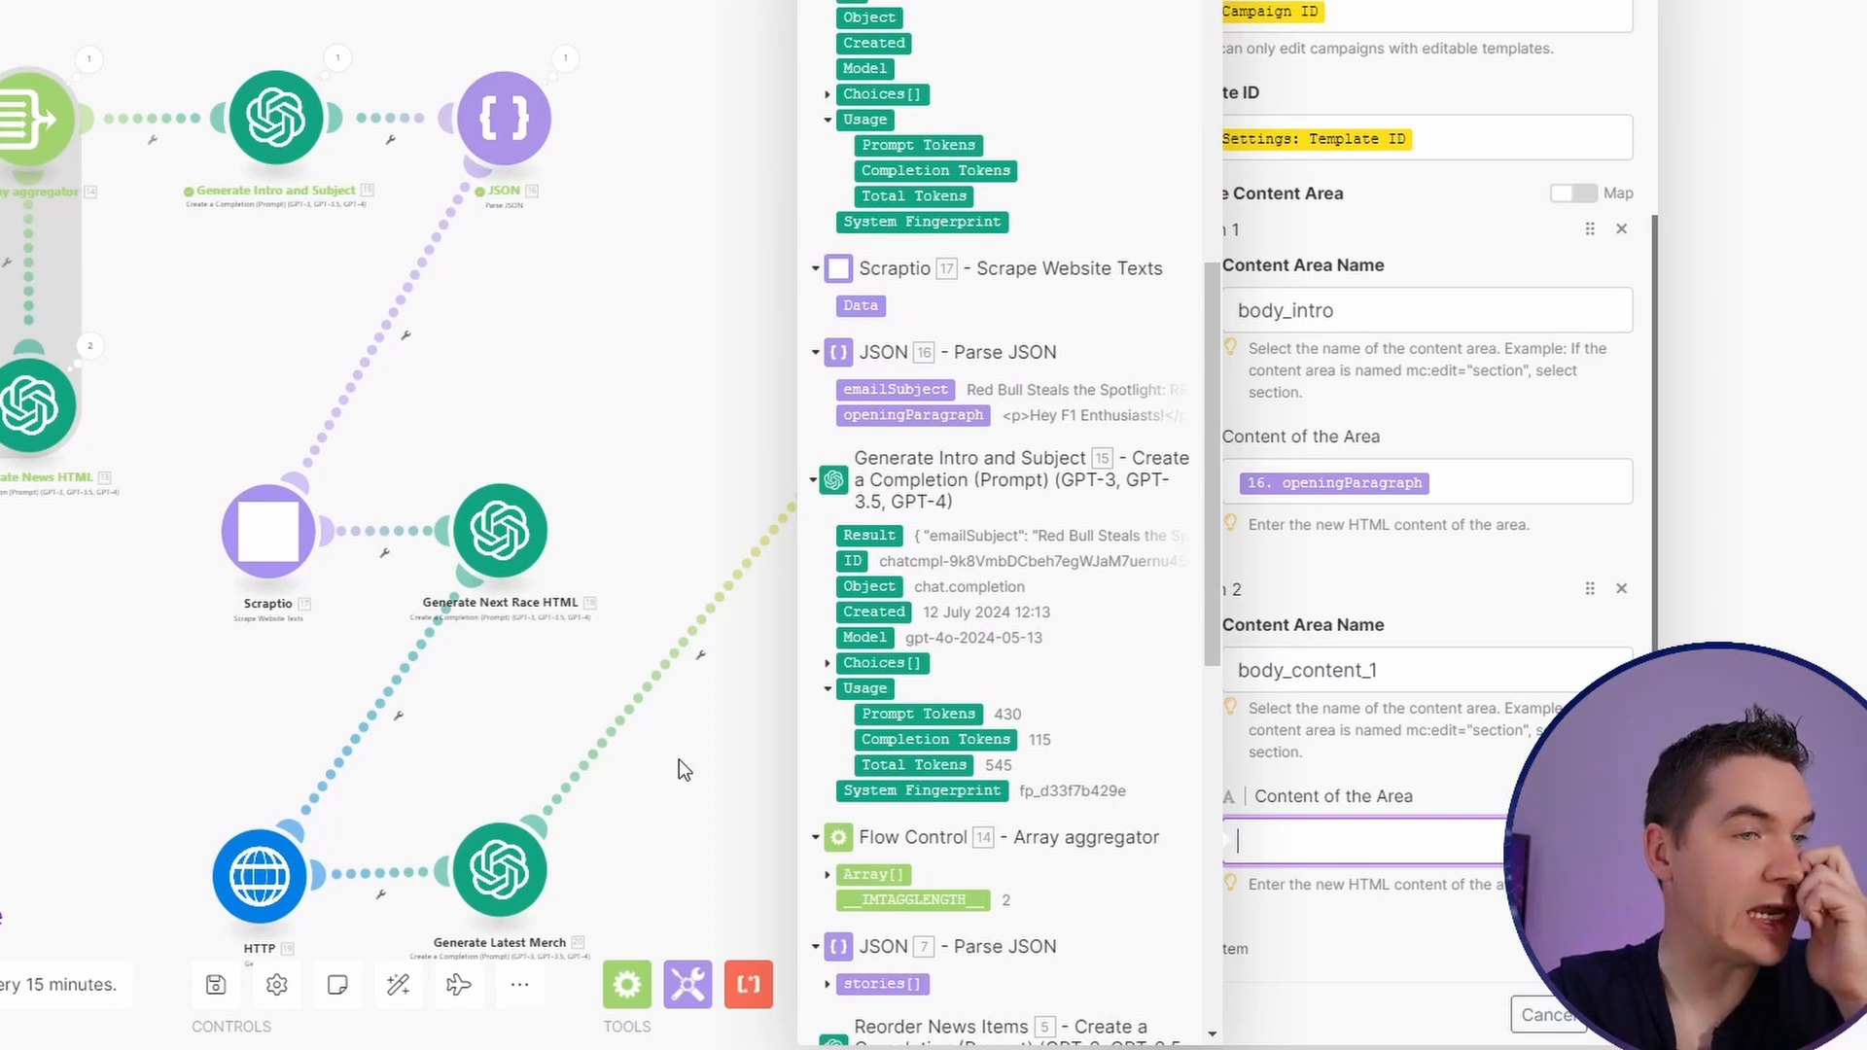
pyautogui.click(832, 877)
pyautogui.scroll(-3, 836, 885)
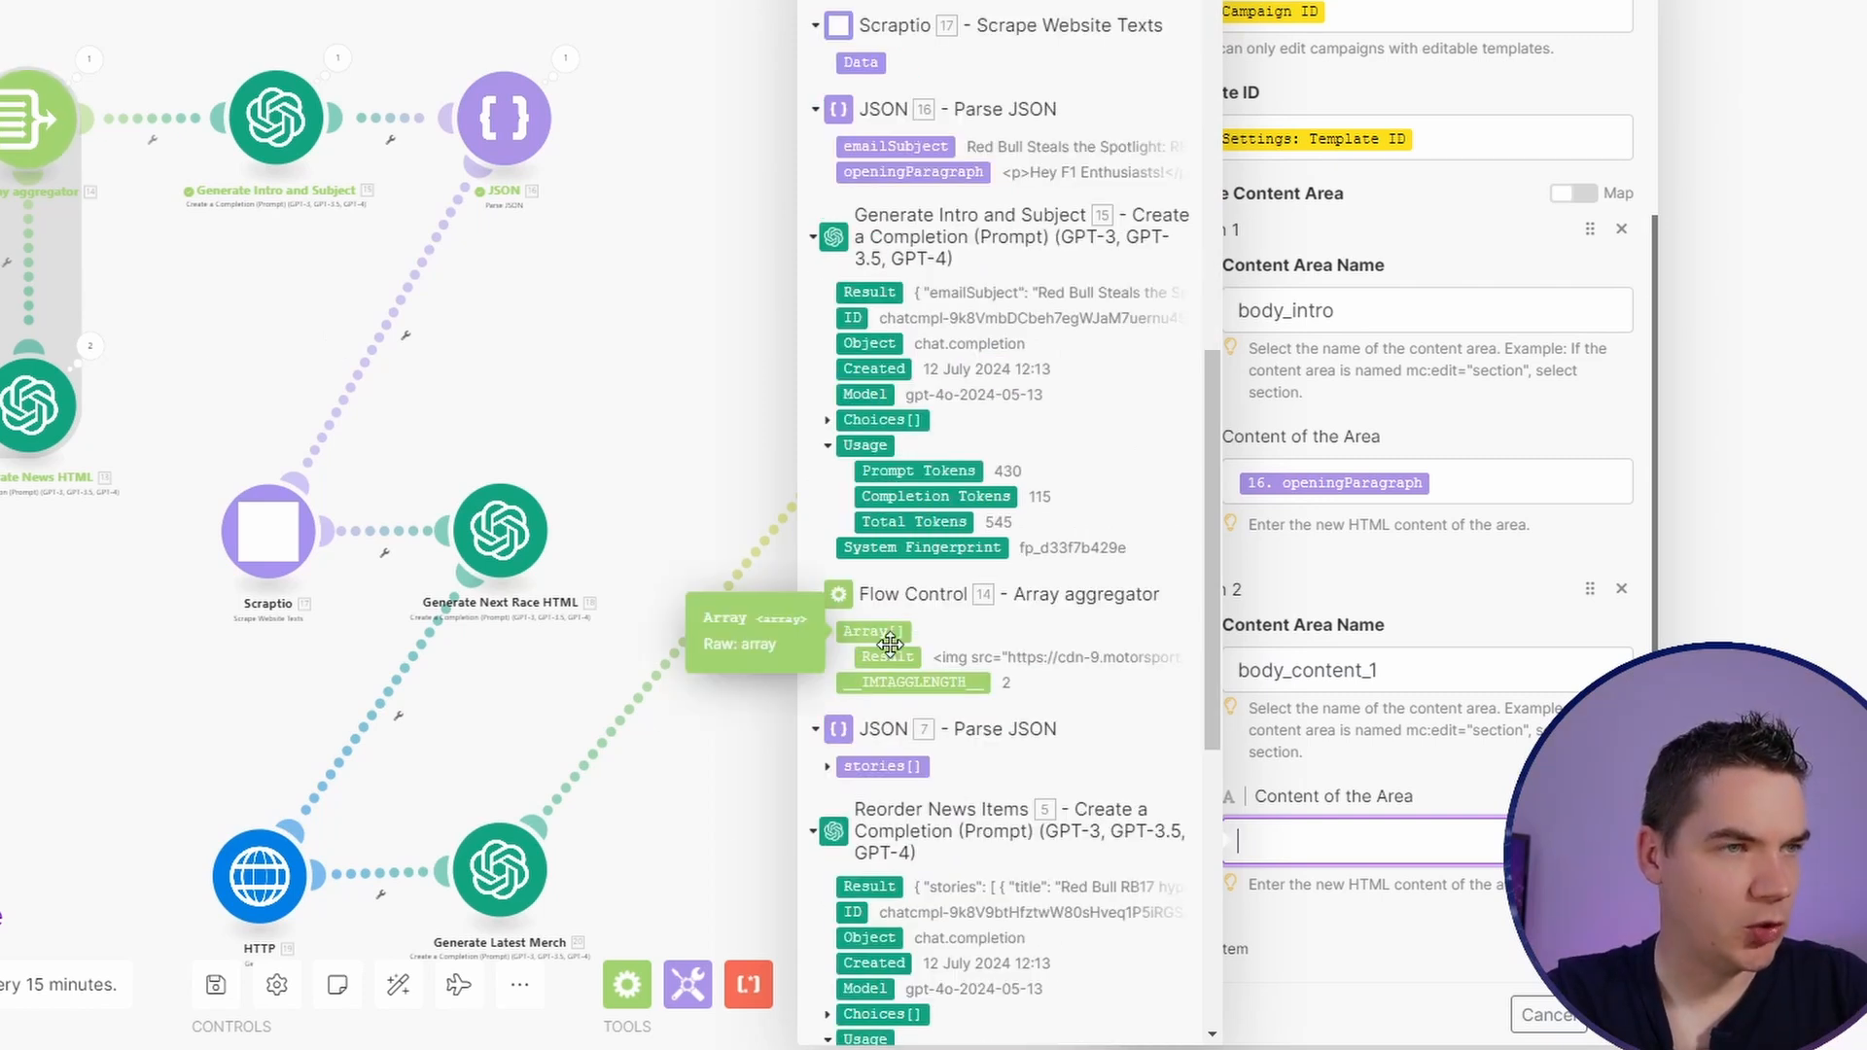
pyautogui.click(905, 658)
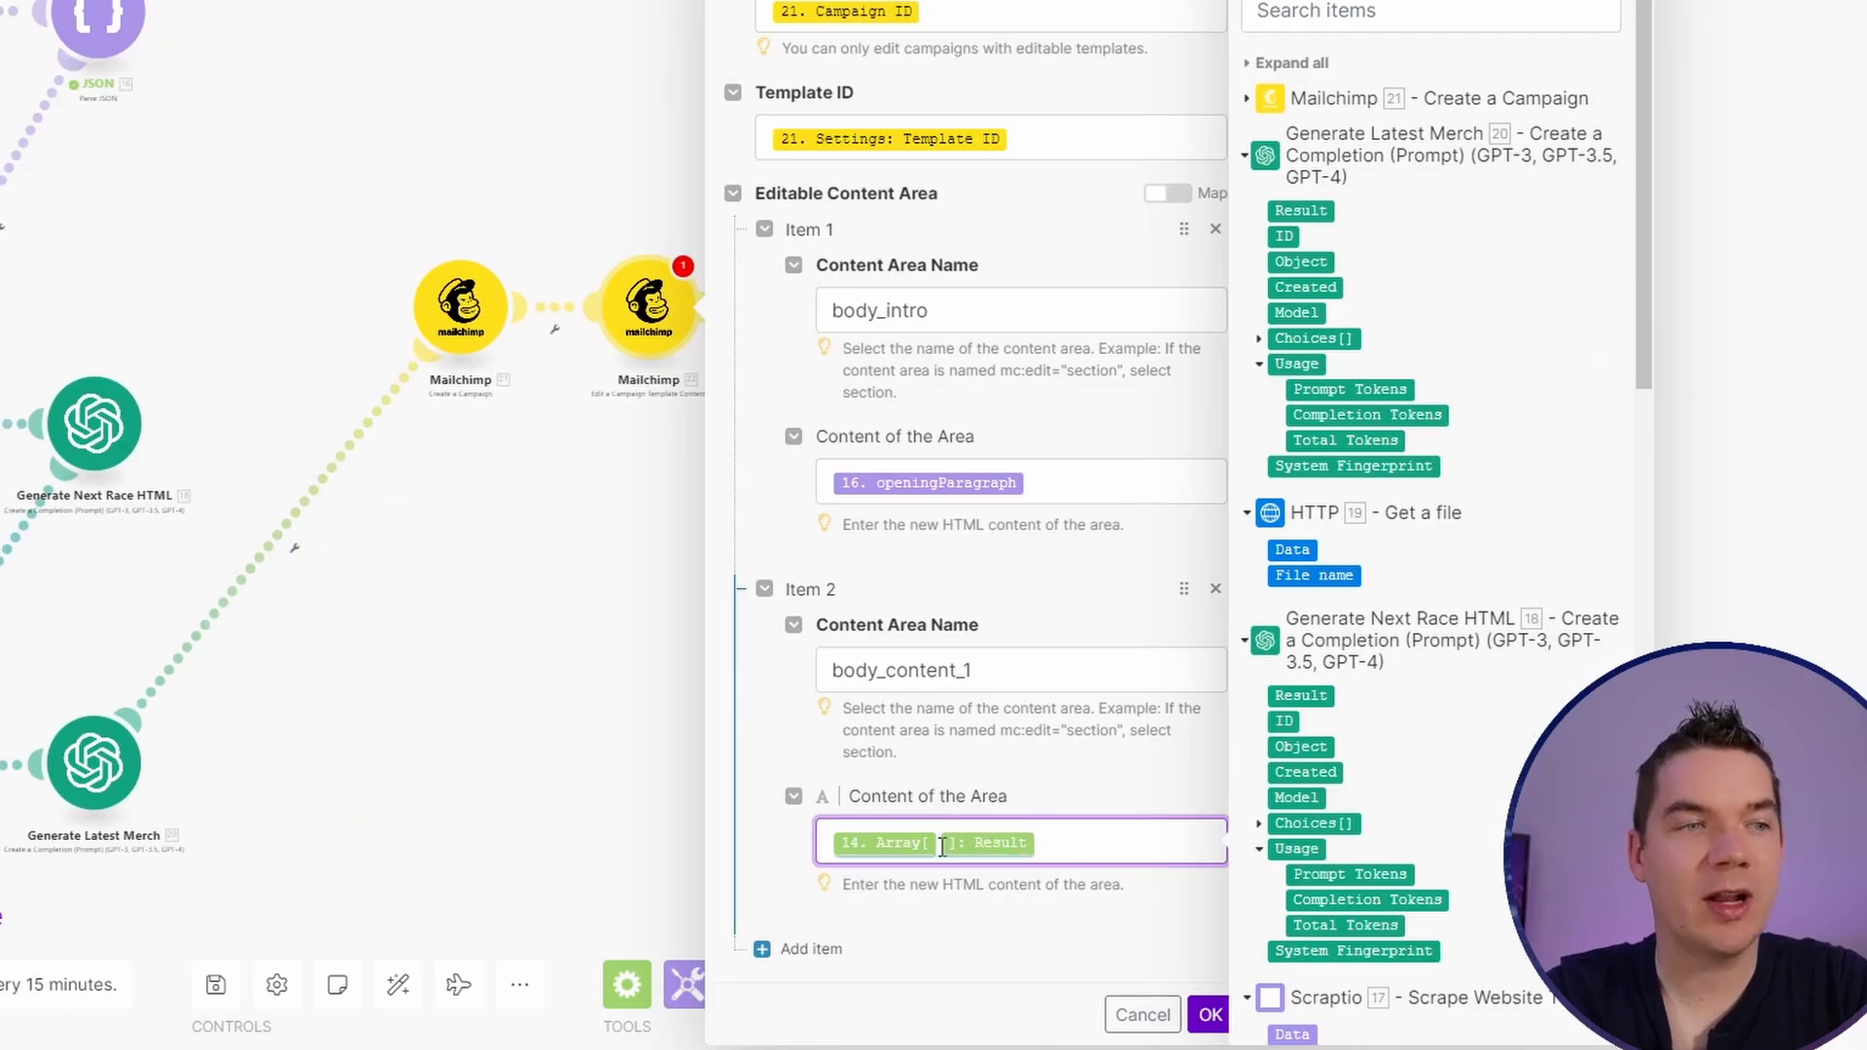
pyautogui.click(940, 844)
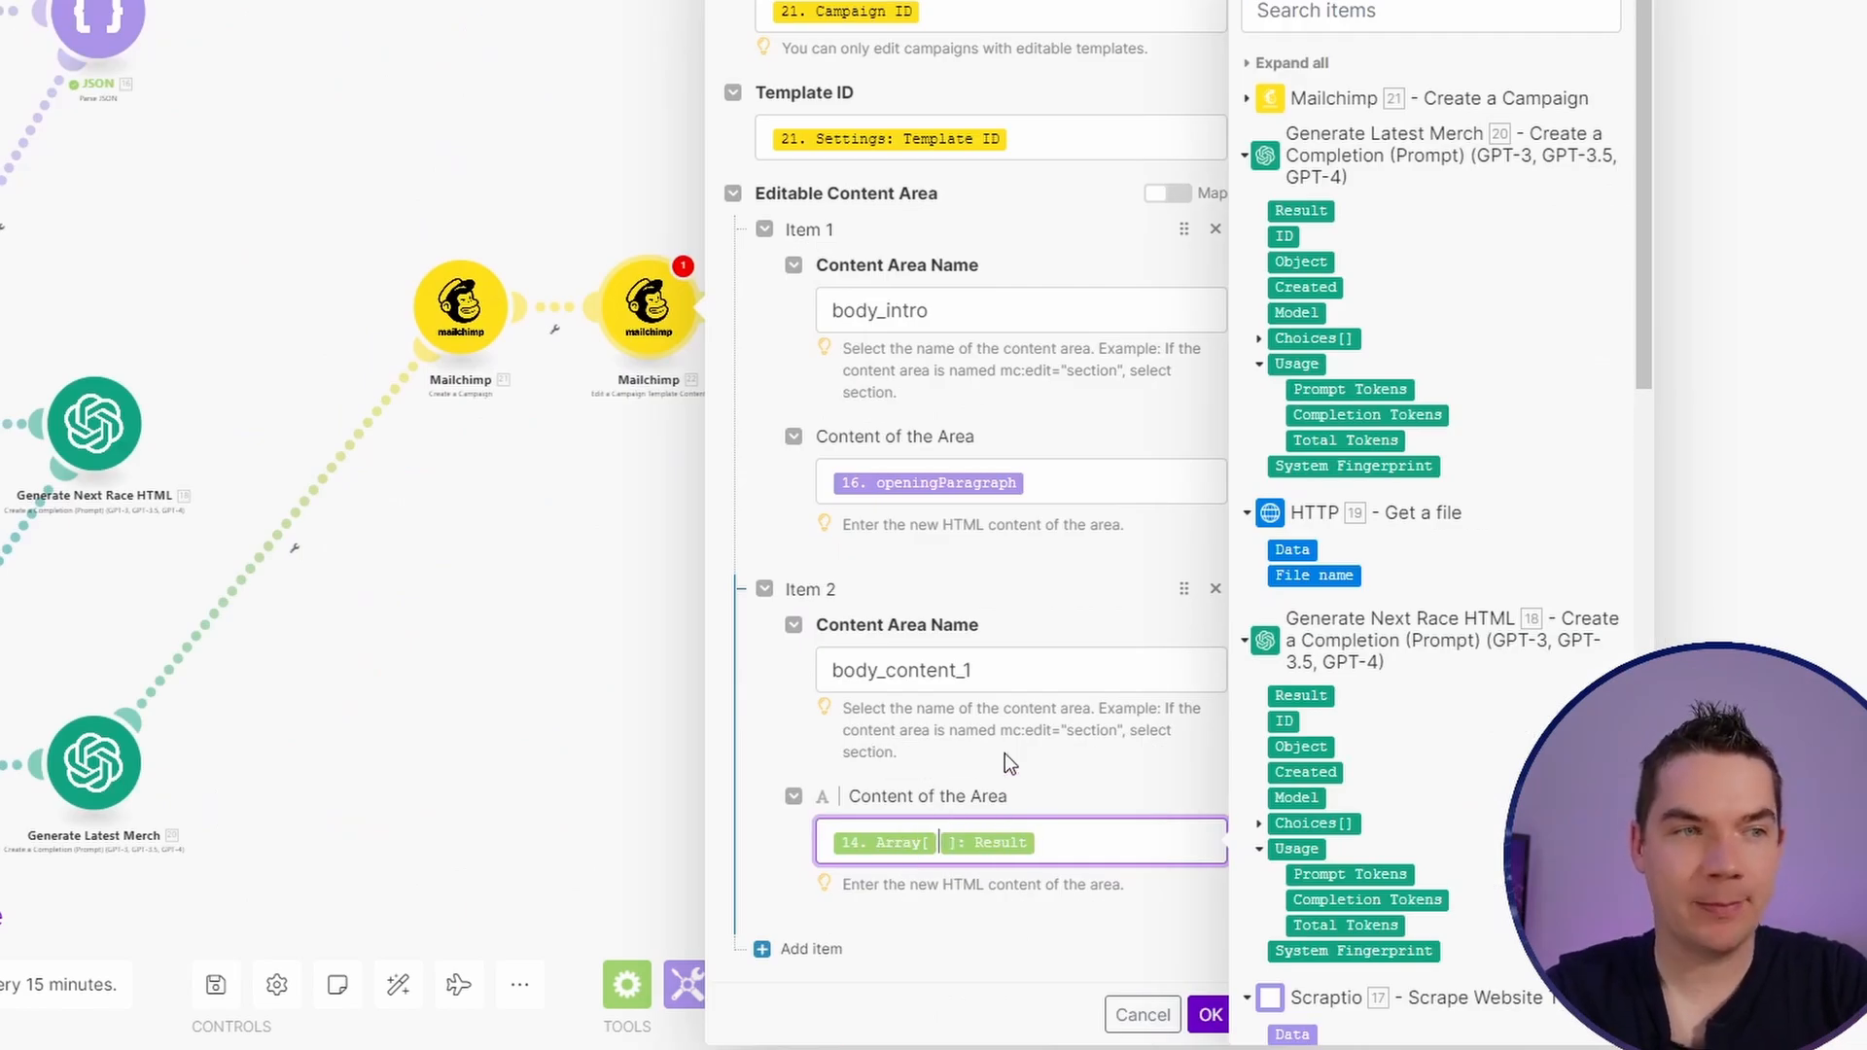
pyautogui.write('1')
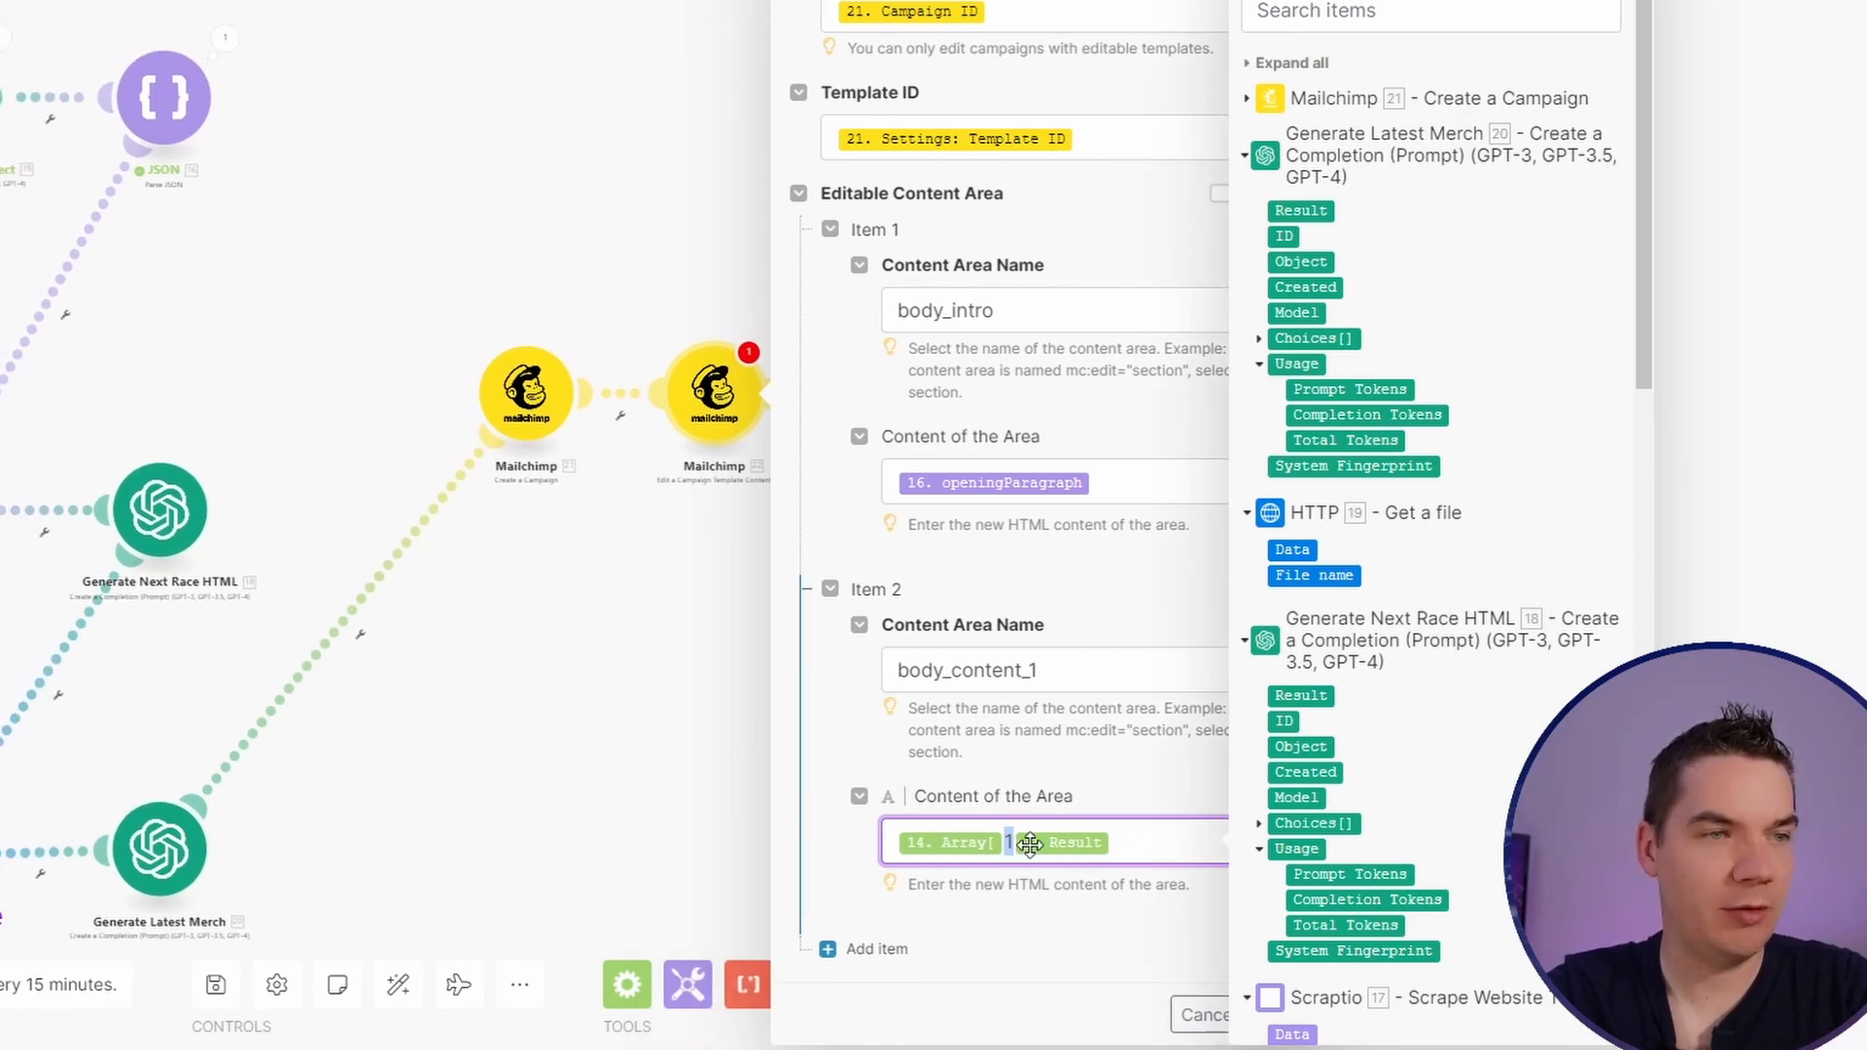
pyautogui.click(1118, 842)
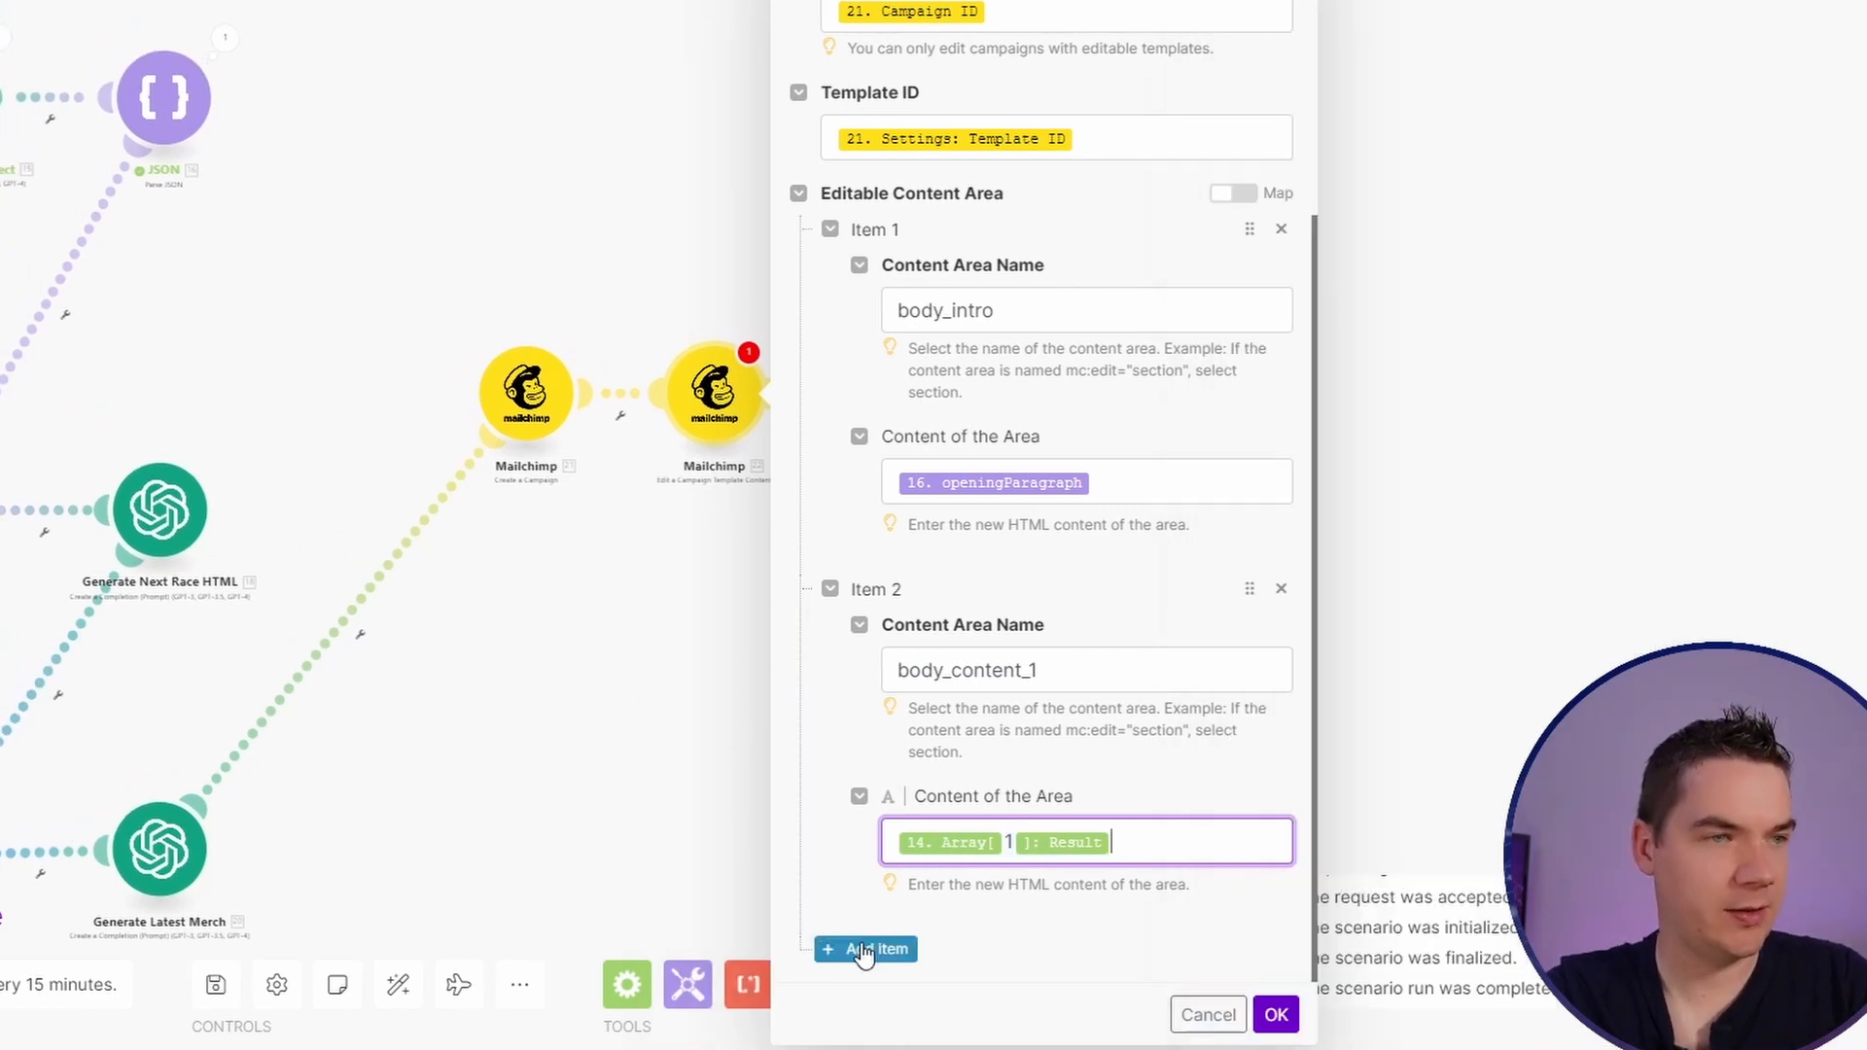
# Step: Add a third content item named body_content_2 with the Array aggregator's Result at index 2 as its content
pyautogui.click(858, 948)
pyautogui.scroll(-3, 1042, 750)
pyautogui.doubleClick(1078, 427)
pyautogui.hotkey('ctrl', 'c')
pyautogui.click(1080, 788)
pyautogui.hotkey('ctrl', 'v')
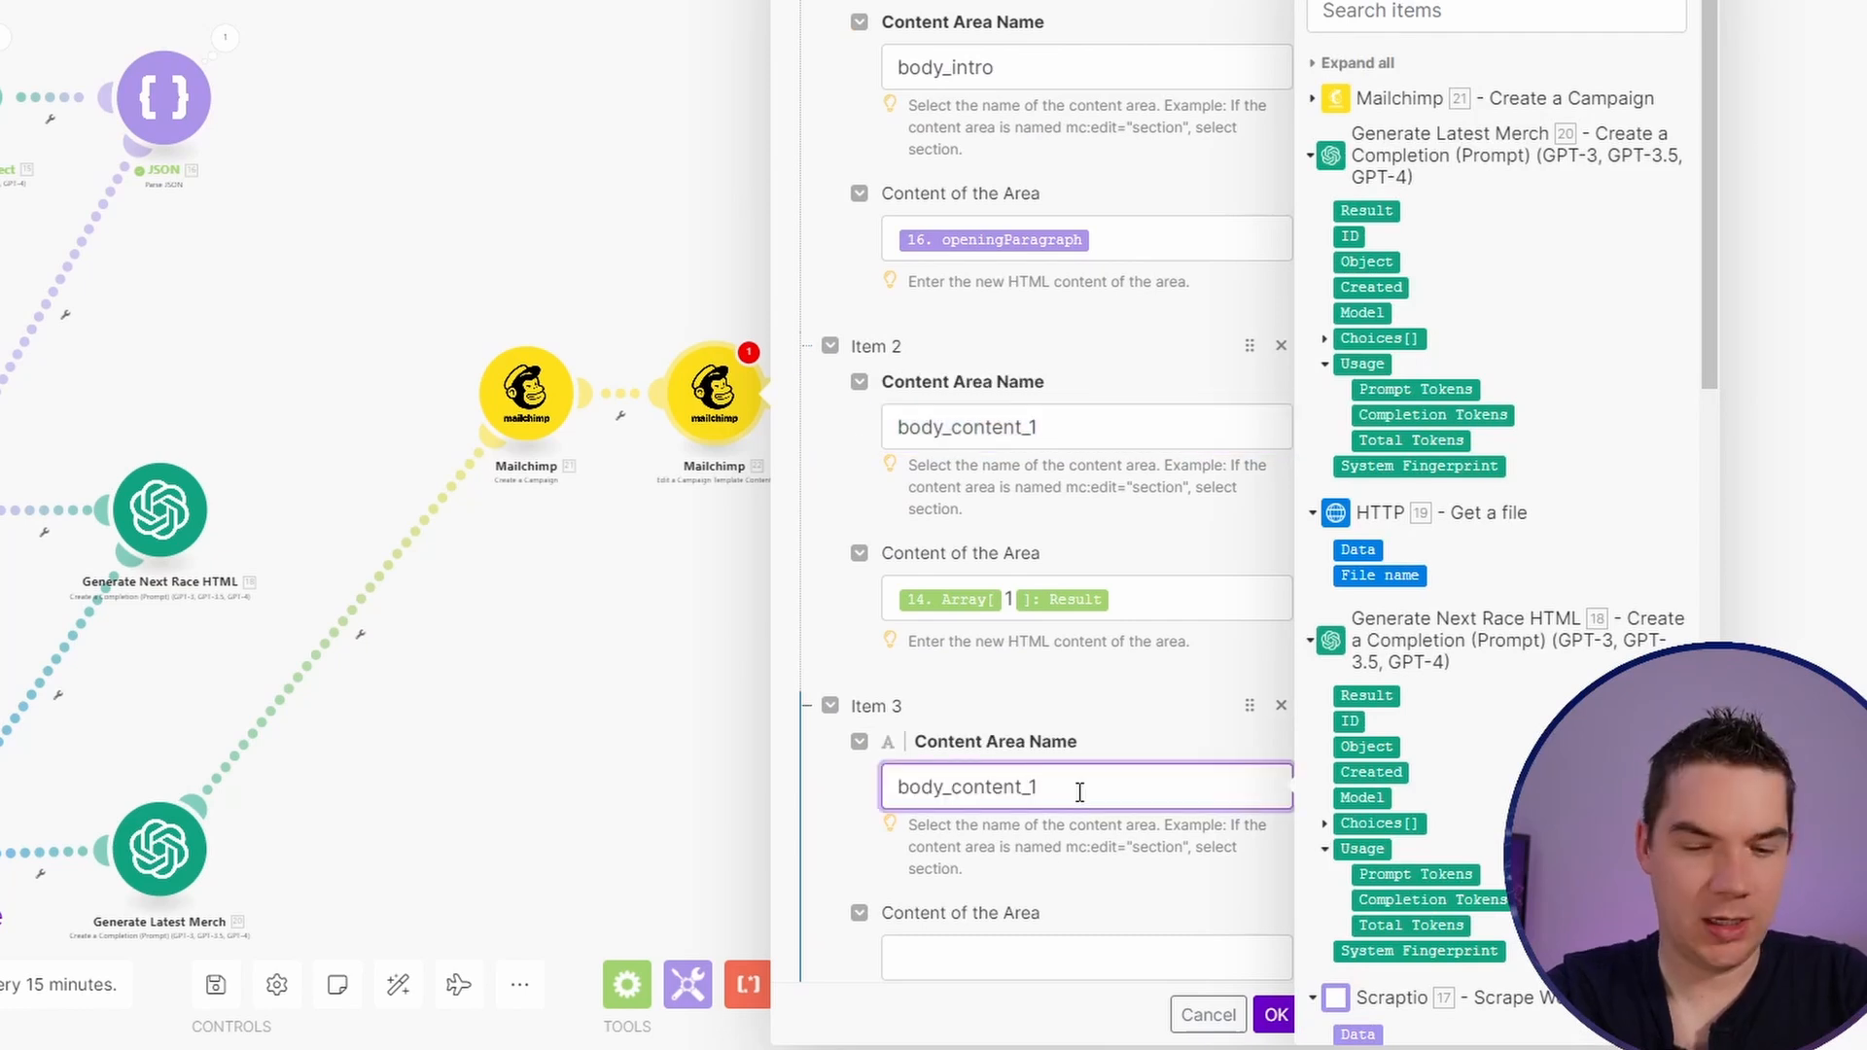
pyautogui.scroll(-1, 1062, 800)
pyautogui.click(1013, 849)
pyautogui.hotkey('ctrl', 'v')
pyautogui.doubleClick(1013, 849)
pyautogui.write('2')
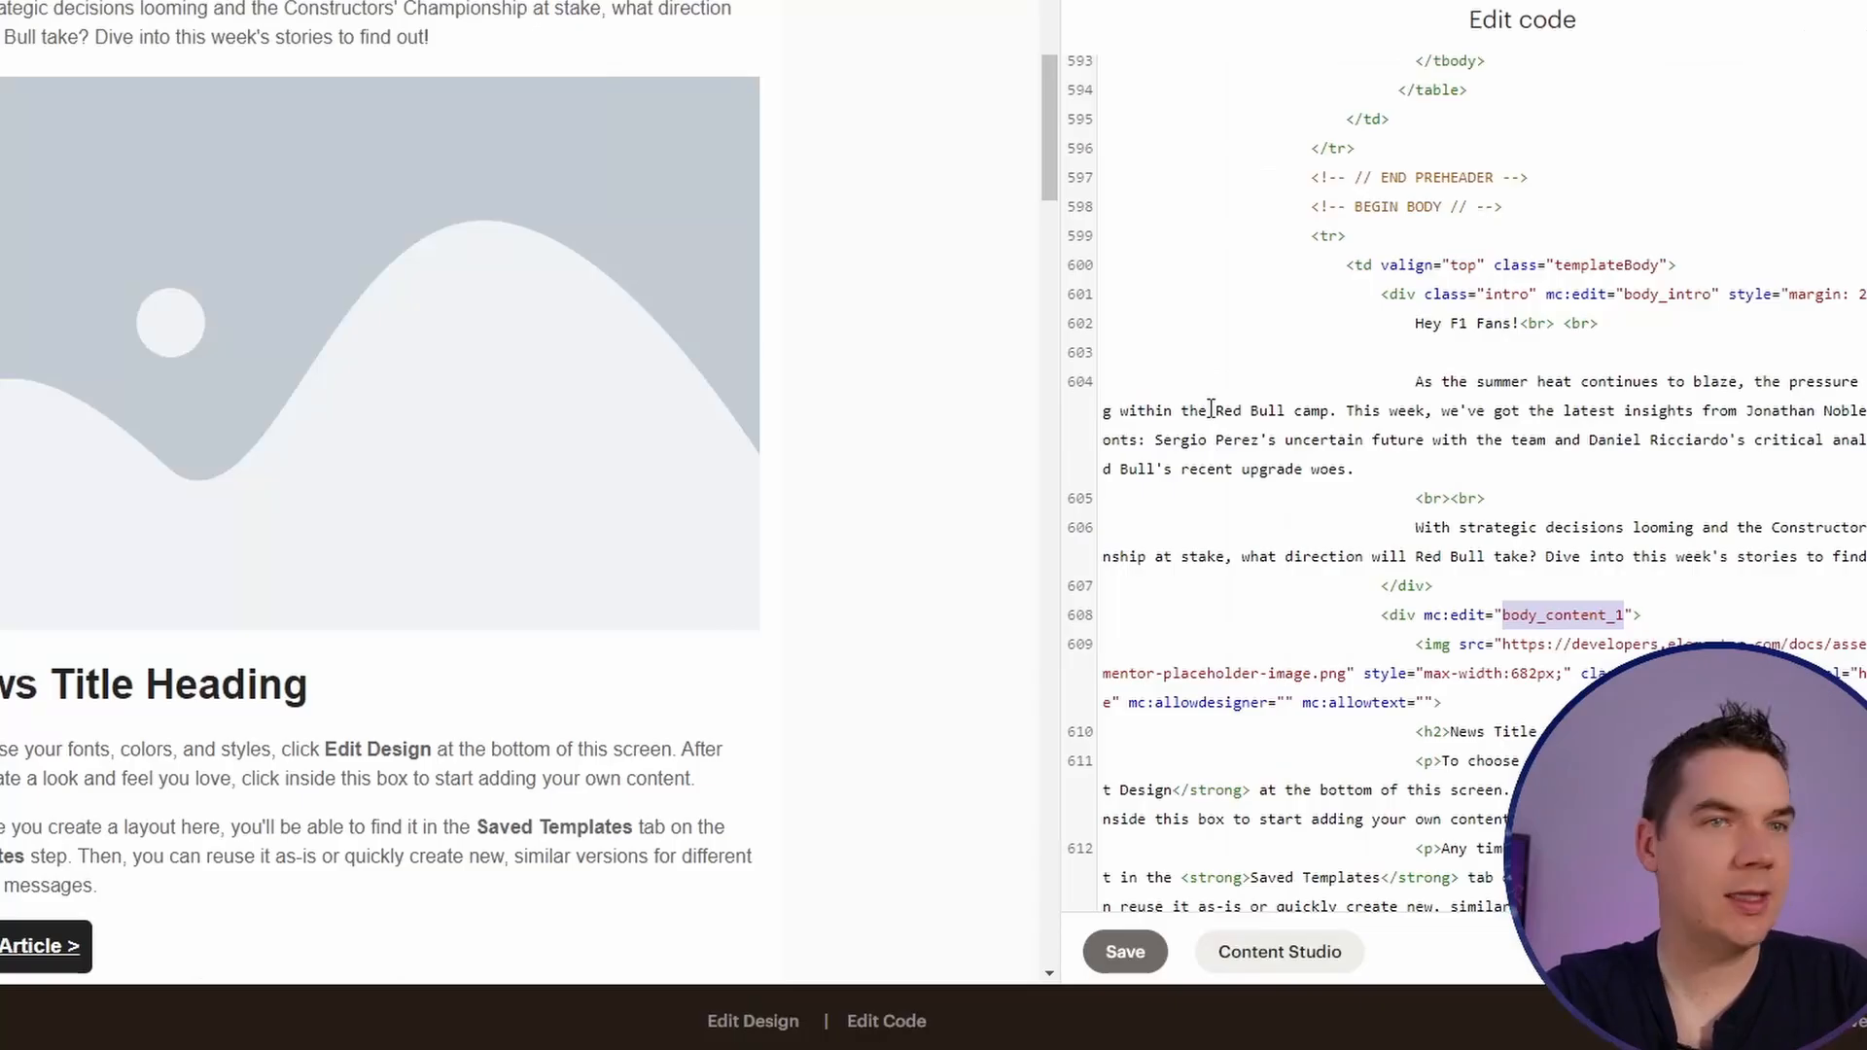
# Step: Check the content area names in the F1 Template code, and fill the body_content_3 item with the Array aggregator's Result at index 3
pyautogui.click(1613, 614)
pyautogui.scroll(-8, 1575, 623)
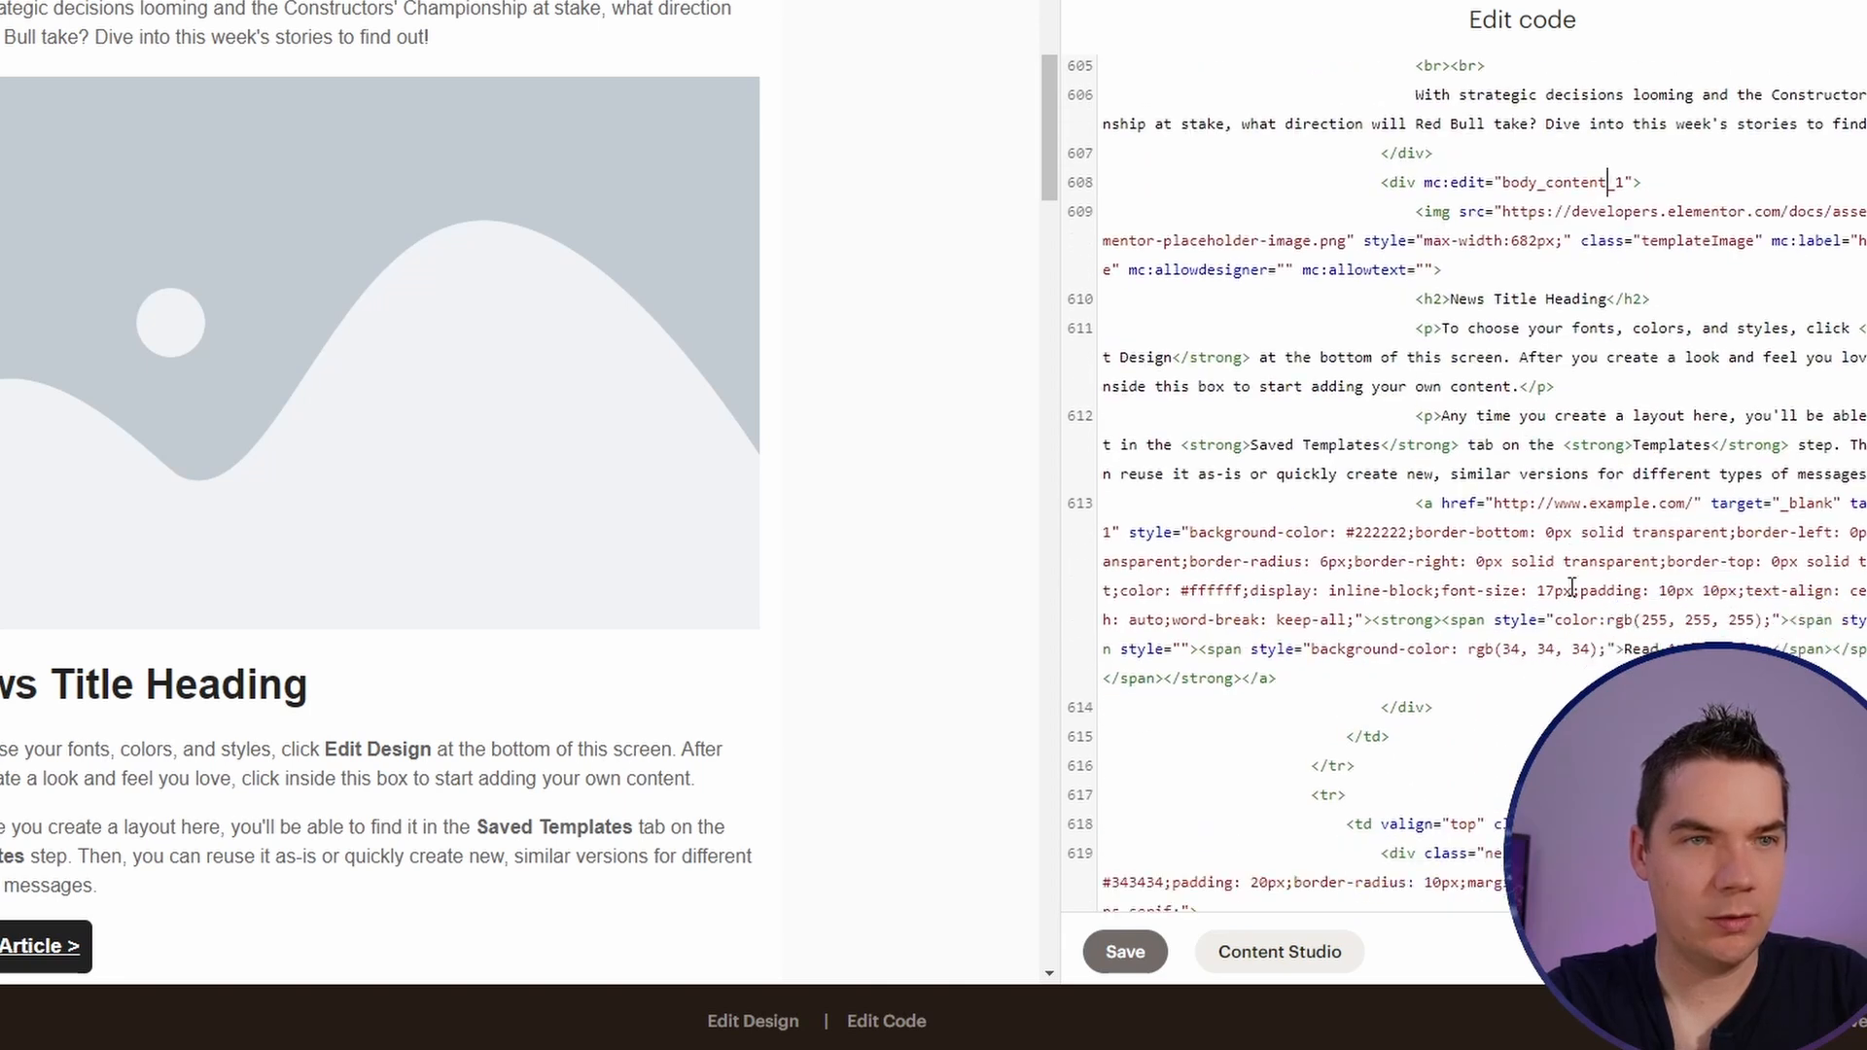
pyautogui.moveTo(1547, 629); pyautogui.dragTo(1622, 629)
pyautogui.scroll(-8, 1575, 662)
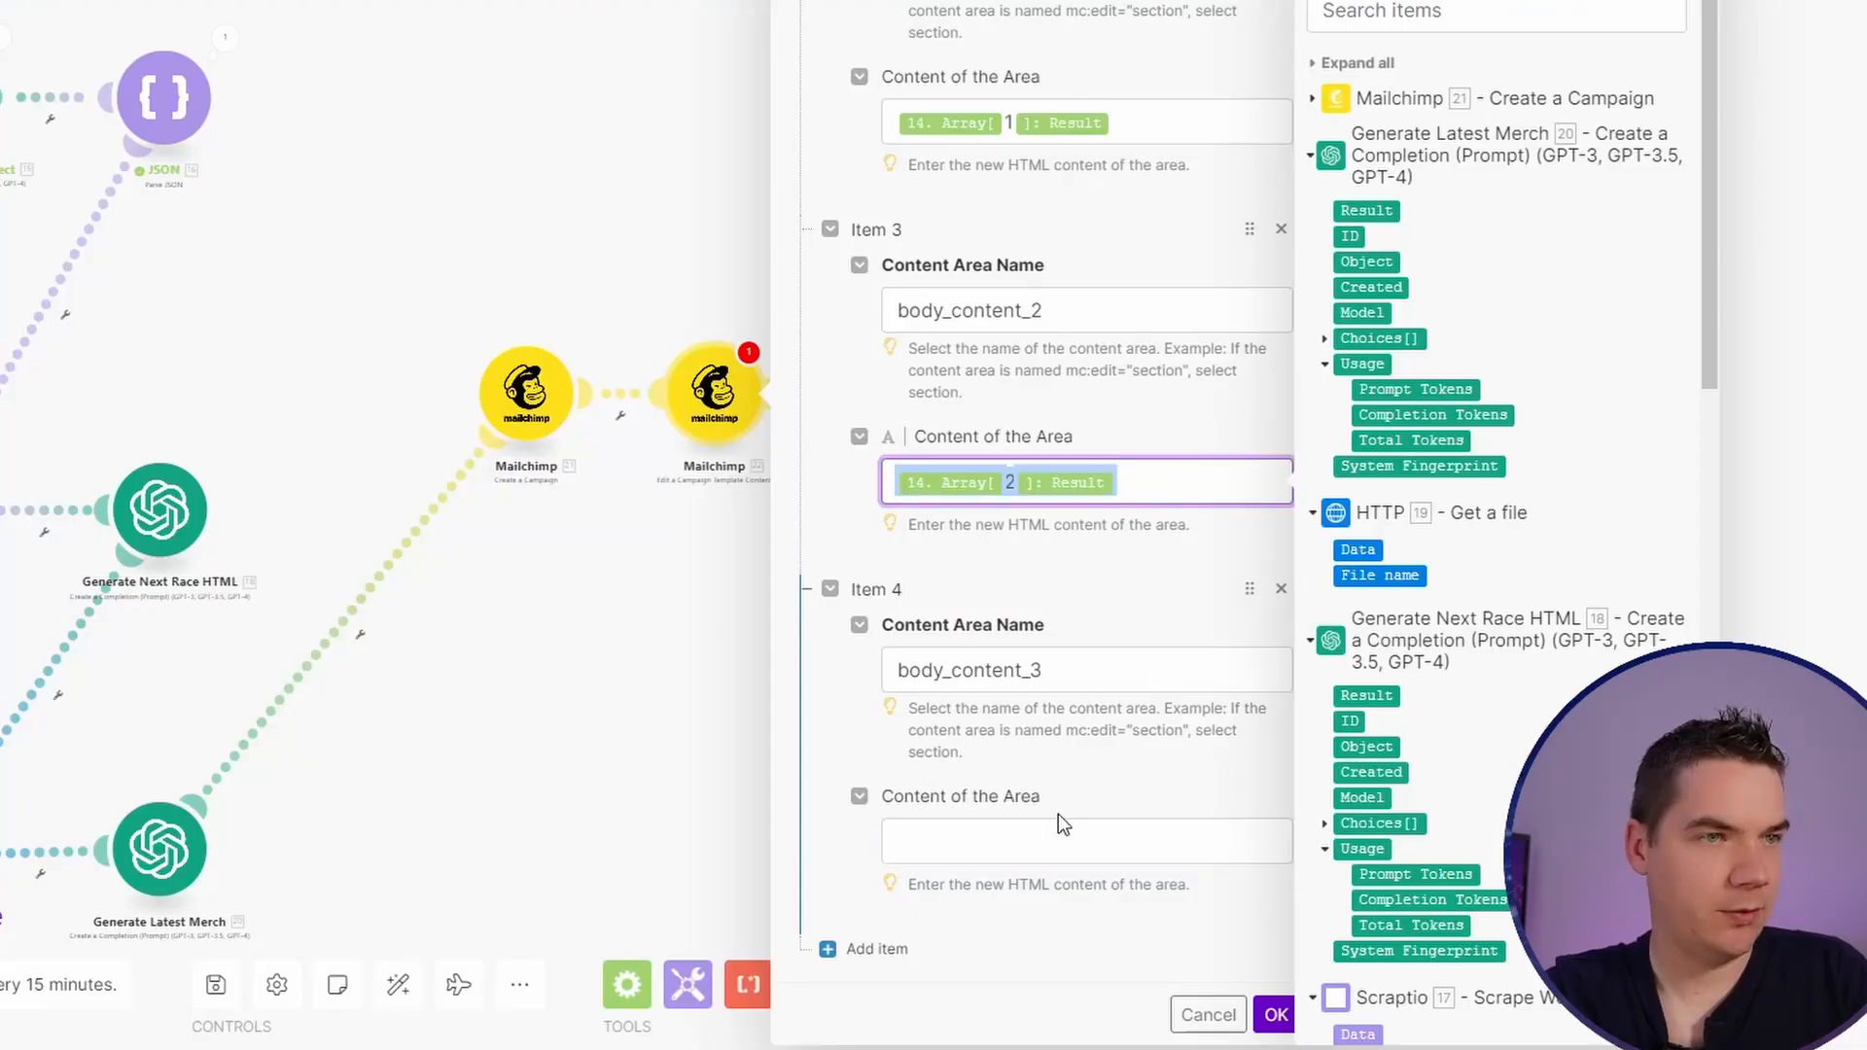
pyautogui.click(1058, 839)
pyautogui.hotkey('ctrl', 'v')
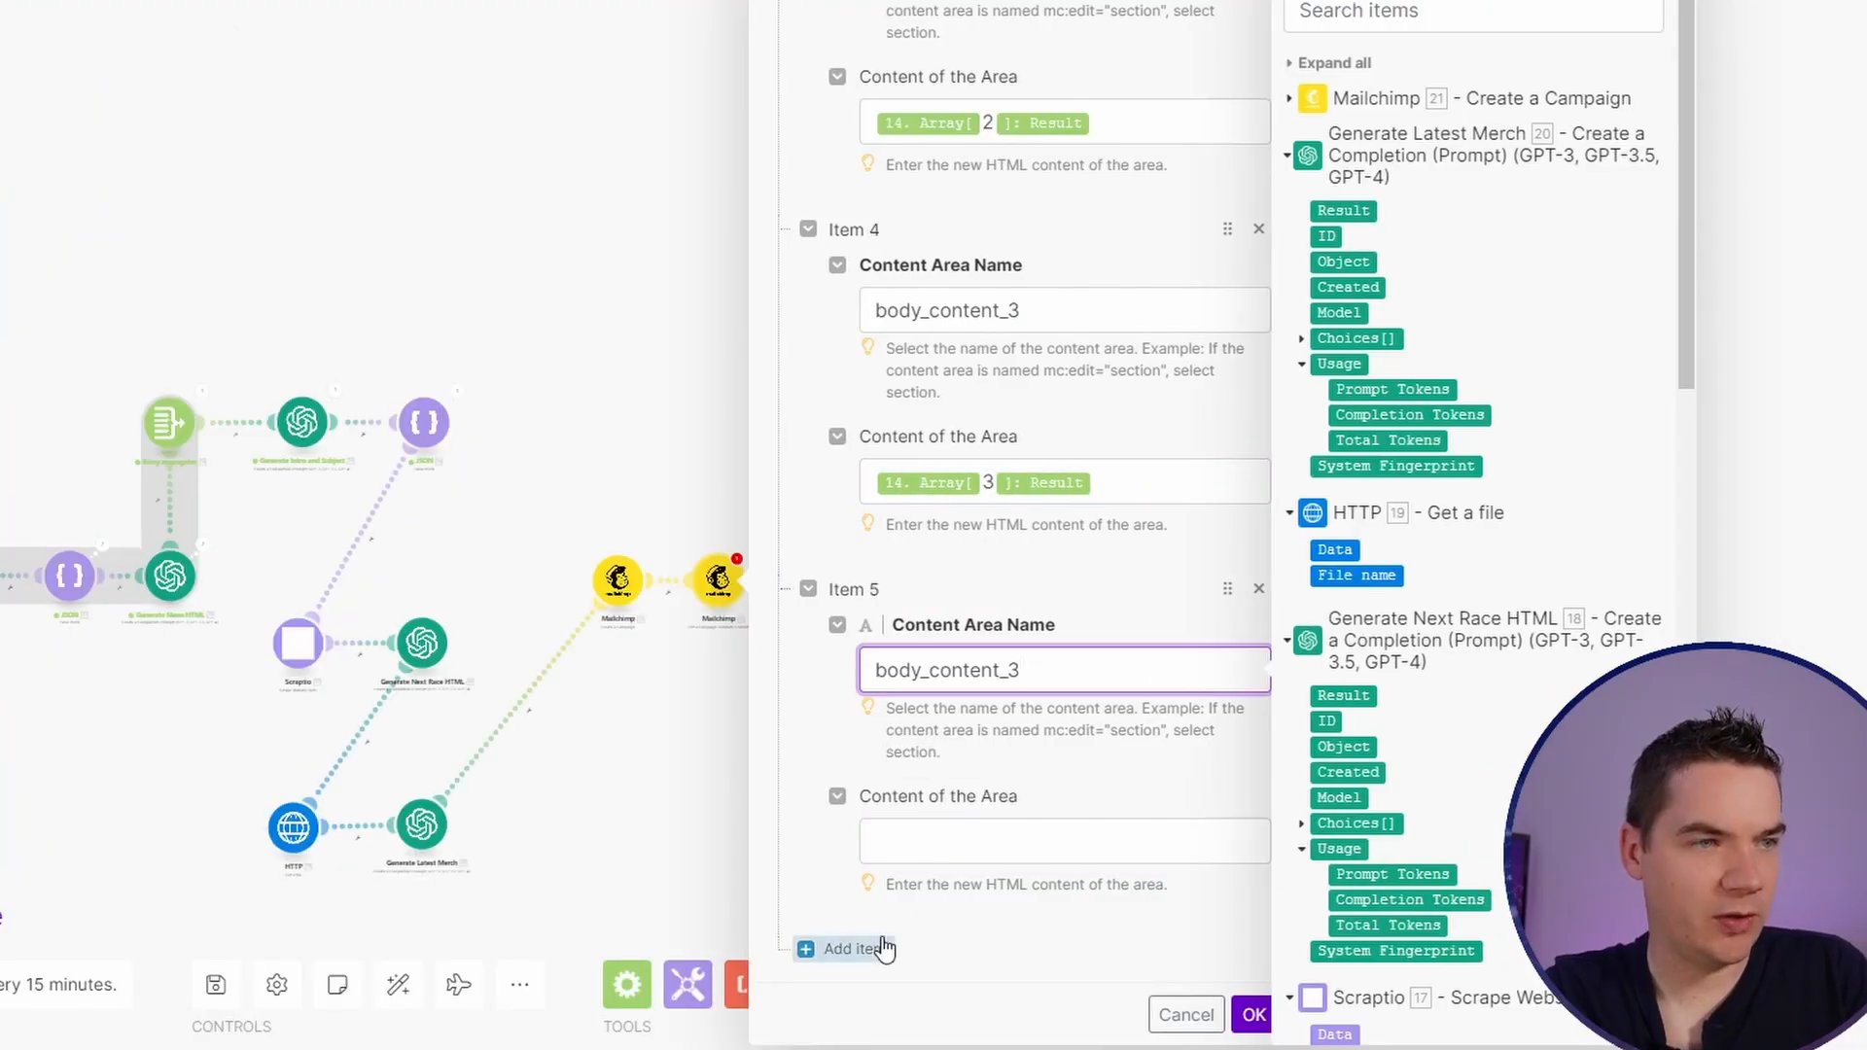
# Step: Add a sixth content item, and set item 5 to body_content_4 with the Array aggregator's Result at index 4
pyautogui.click(854, 948)
pyautogui.scroll(-4, 975, 834)
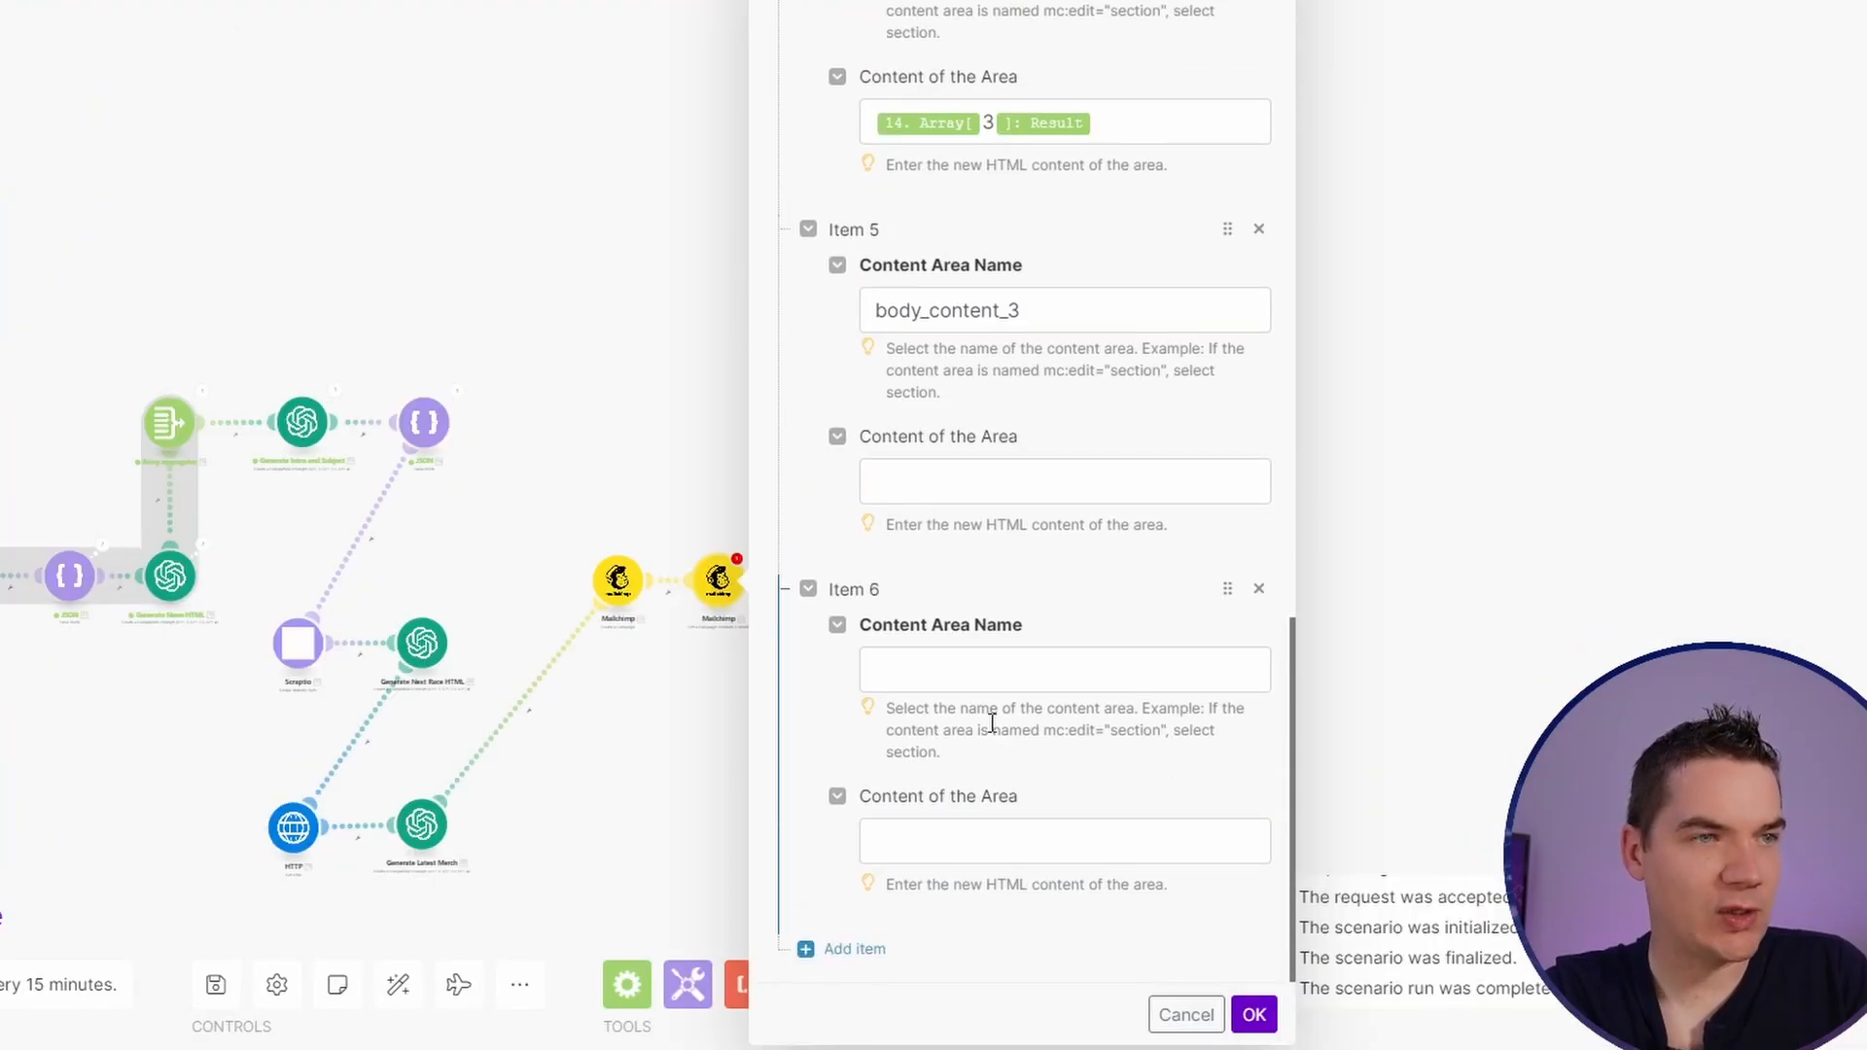
pyautogui.click(990, 671)
pyautogui.hotkey('ctrl', 'v')
pyautogui.click(1158, 120)
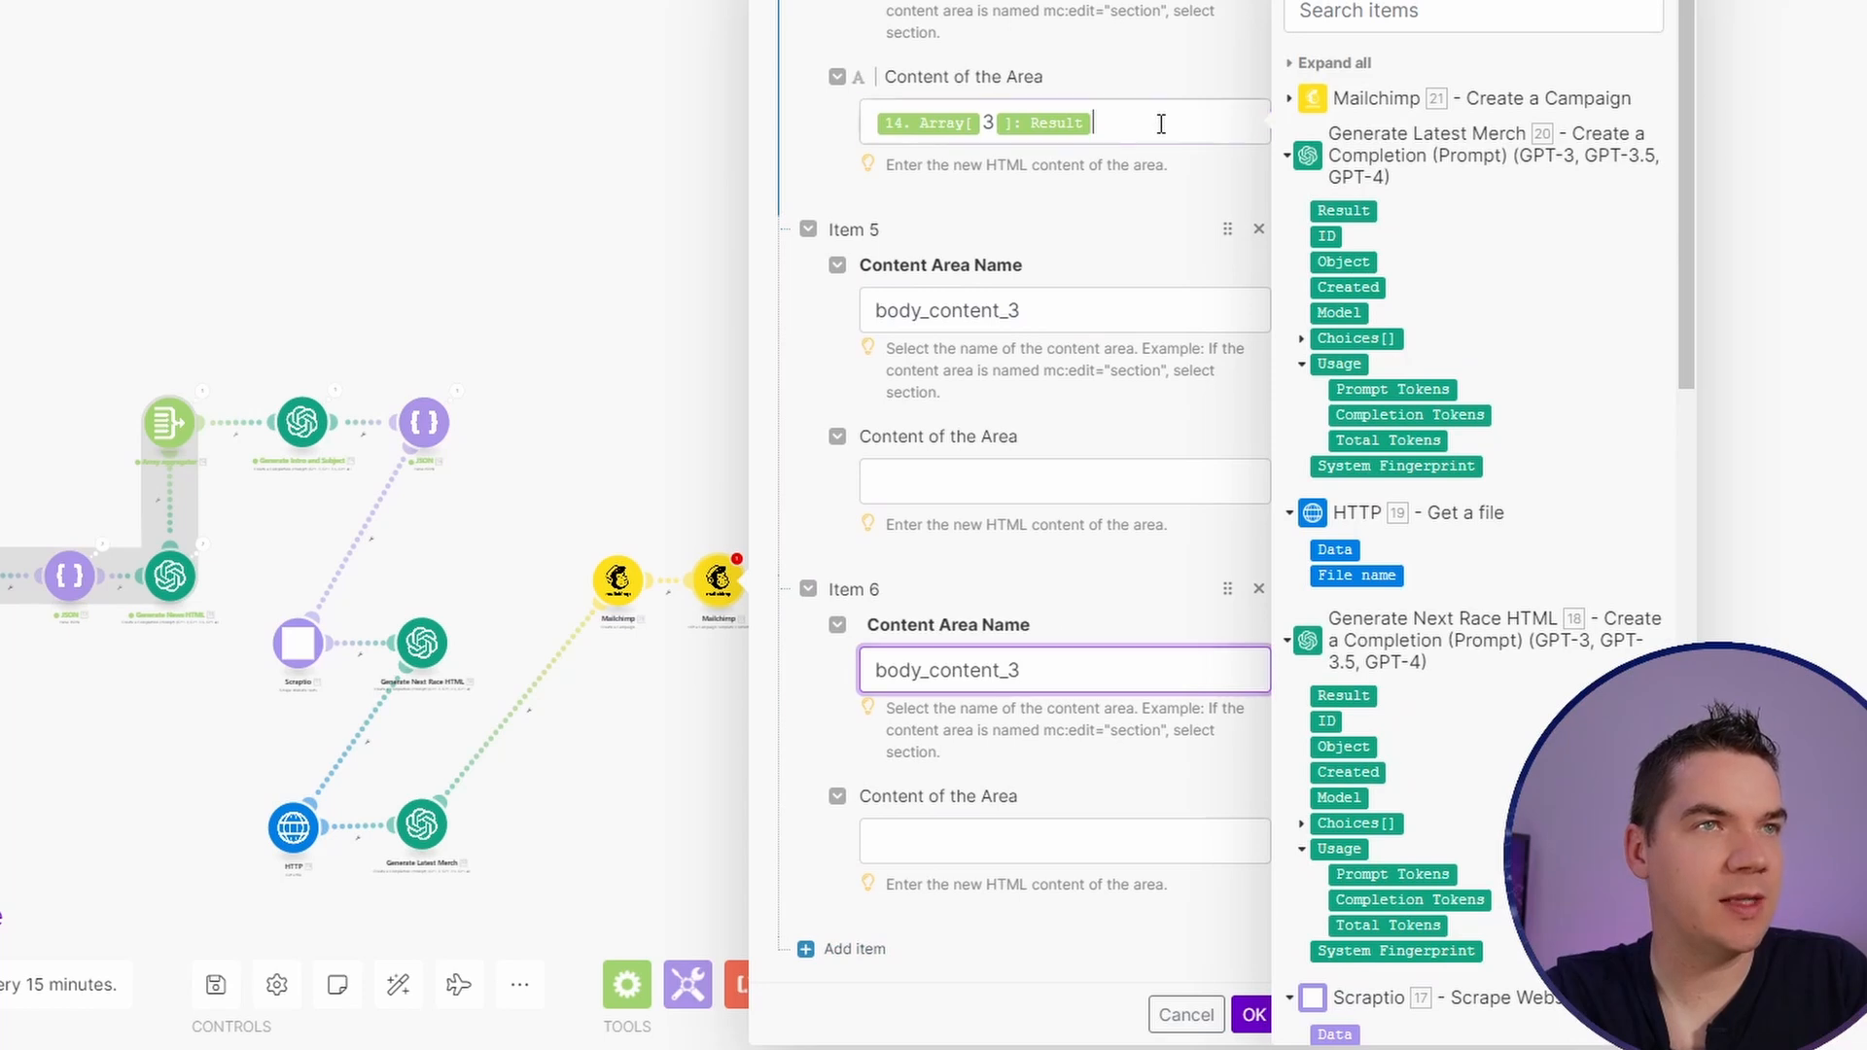
pyautogui.click(1029, 481)
pyautogui.hotkey('ctrl', 'v')
pyautogui.click(1059, 830)
pyautogui.hotkey('ctrl', 'v')
pyautogui.click(1089, 322)
pyautogui.press('BackSpace')
pyautogui.write('4')
# Step: Set item 6 to body_content_5 with the Array aggregator's Result at index 5, and review the items above
pyautogui.click(1101, 683)
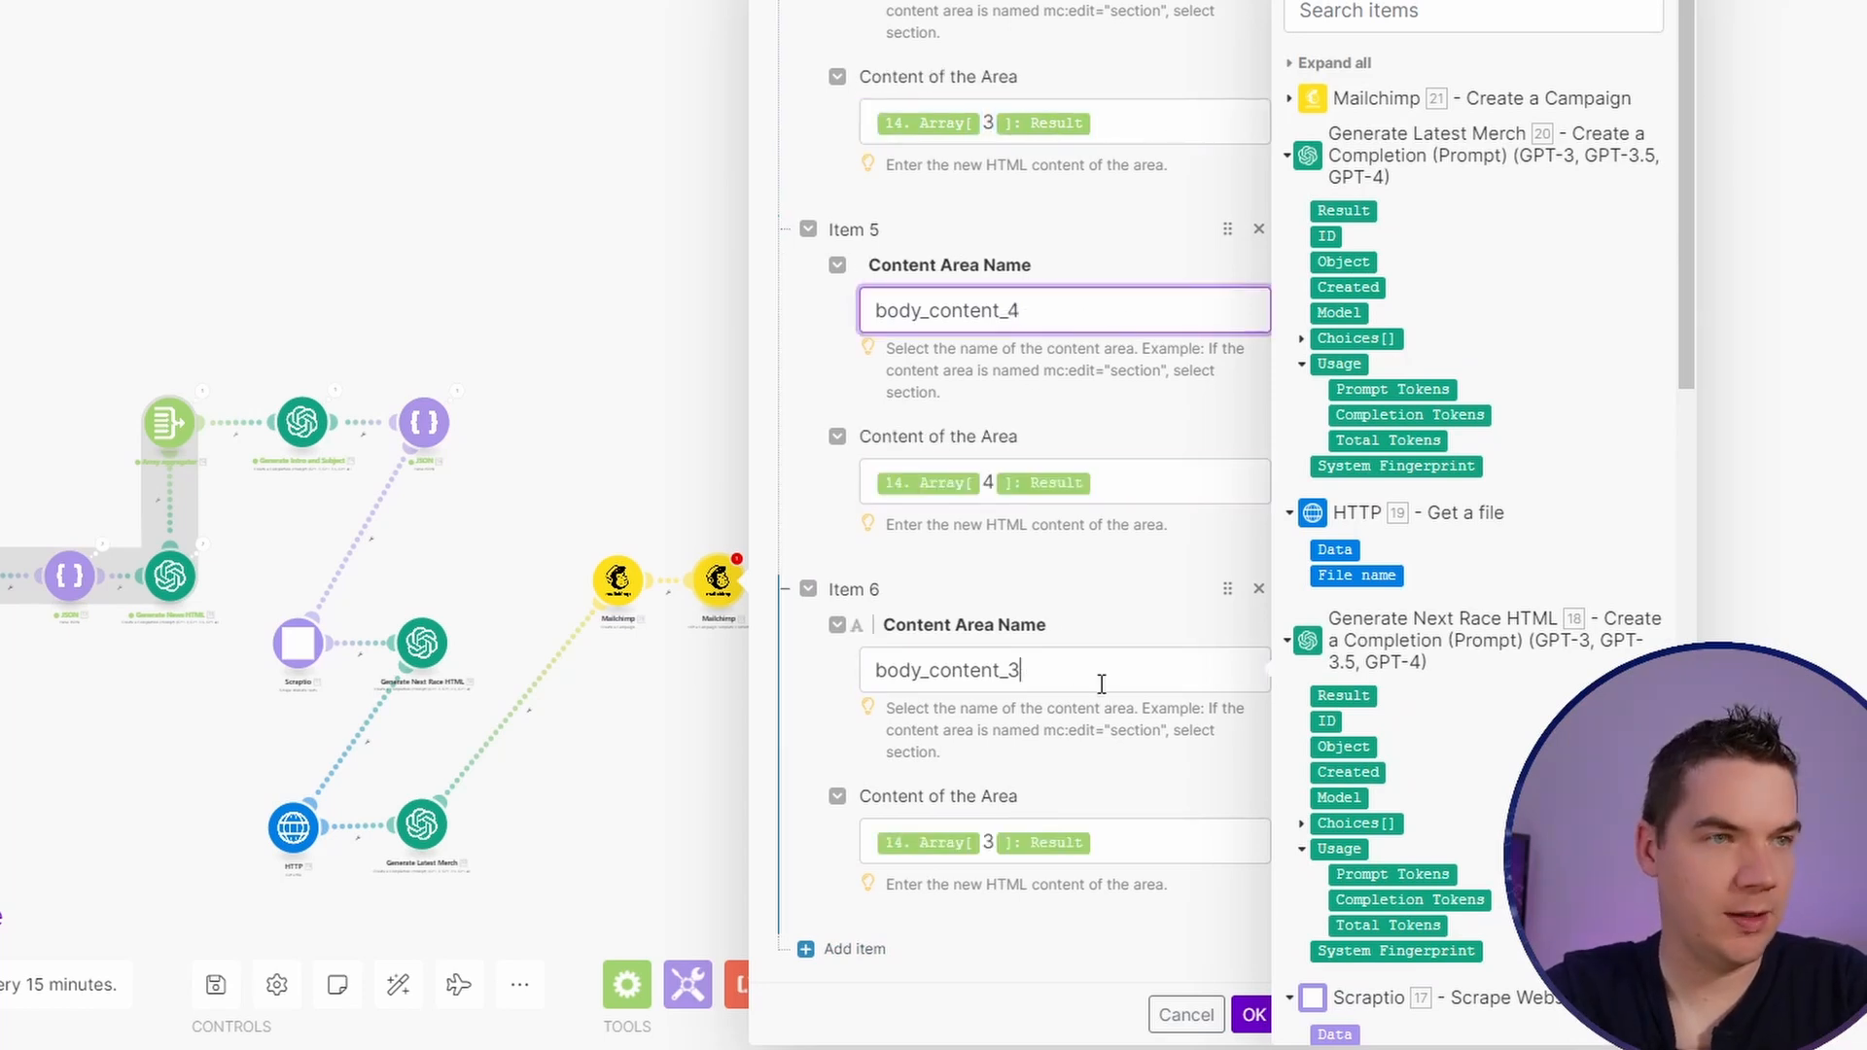
pyautogui.write('5')
pyautogui.click(1002, 842)
pyautogui.press('BackSpace')
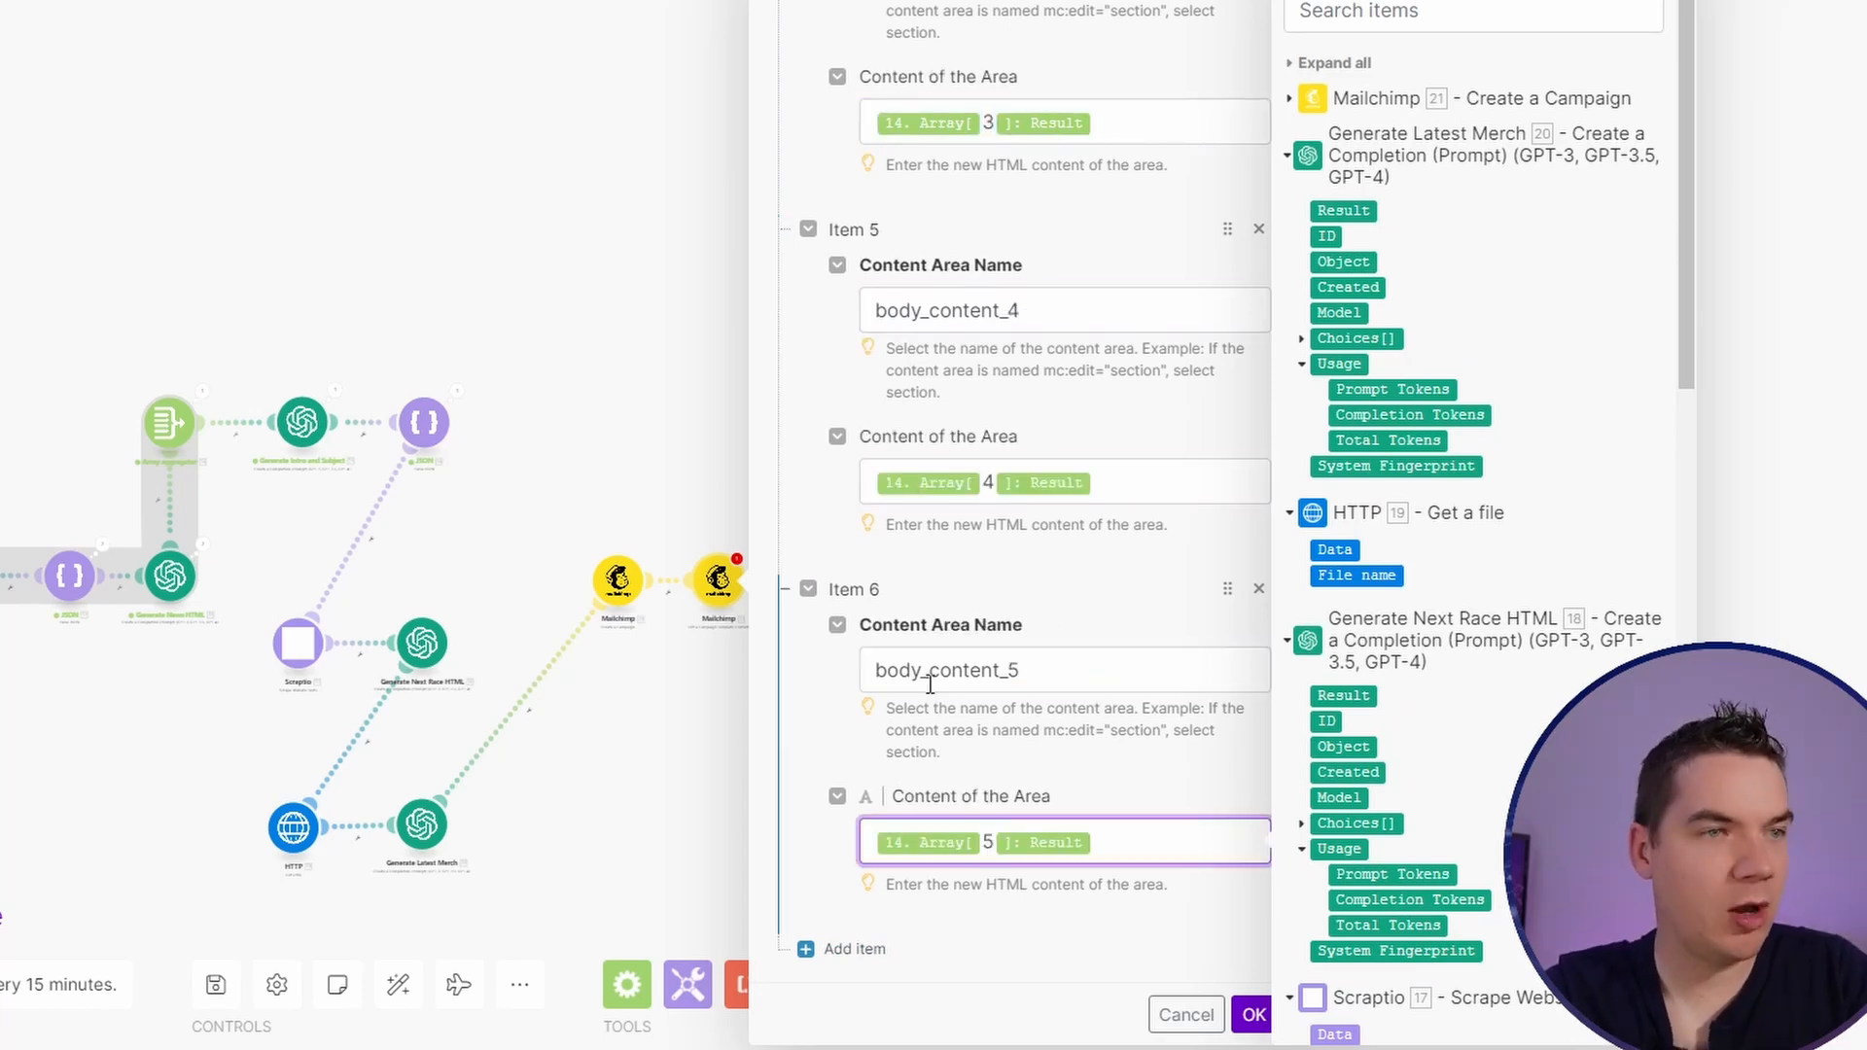
pyautogui.scroll(5, 971, 594)
pyautogui.write('5')
pyautogui.scroll(7, 958, 389)
pyautogui.scroll(-13, 958, 408)
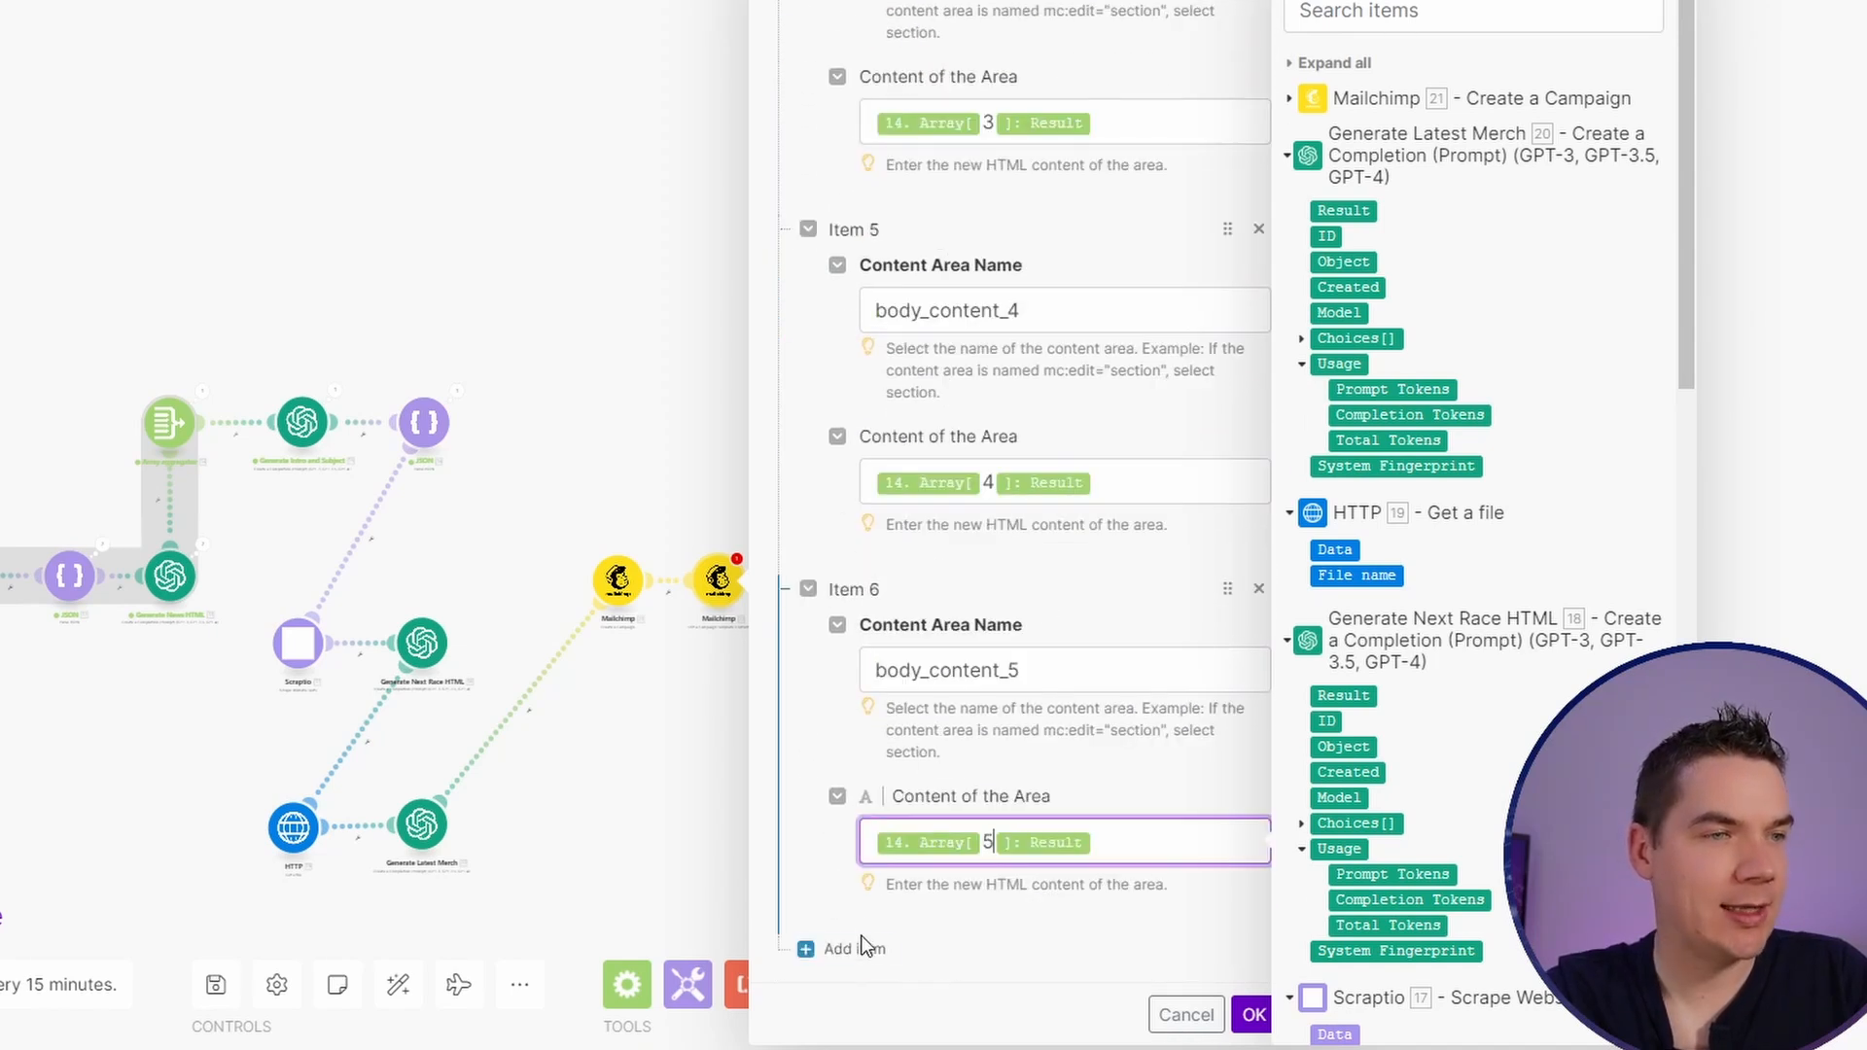
# Step: Add a content item using the template's mc:edit name next_race, and map the Generate Next Race HTML Result as its content
pyautogui.click(831, 948)
pyautogui.scroll(-4, 959, 783)
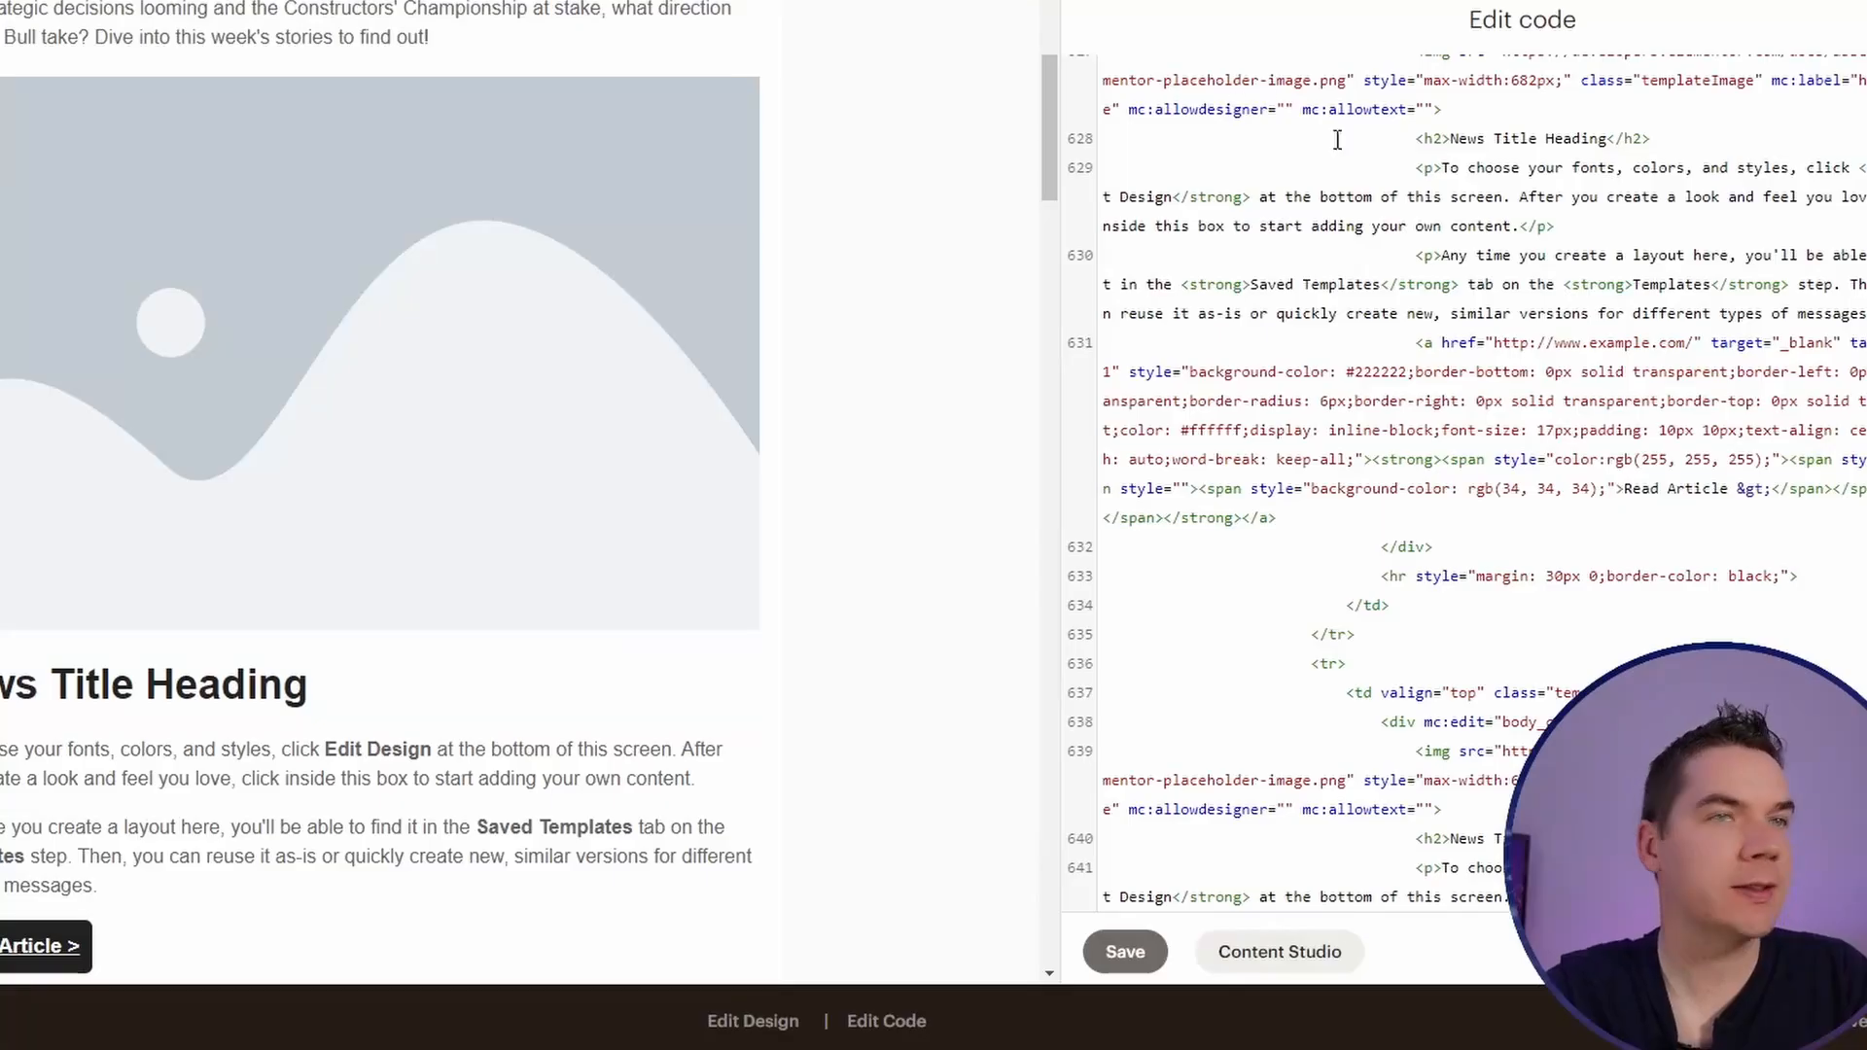
pyautogui.doubleClick(1518, 434)
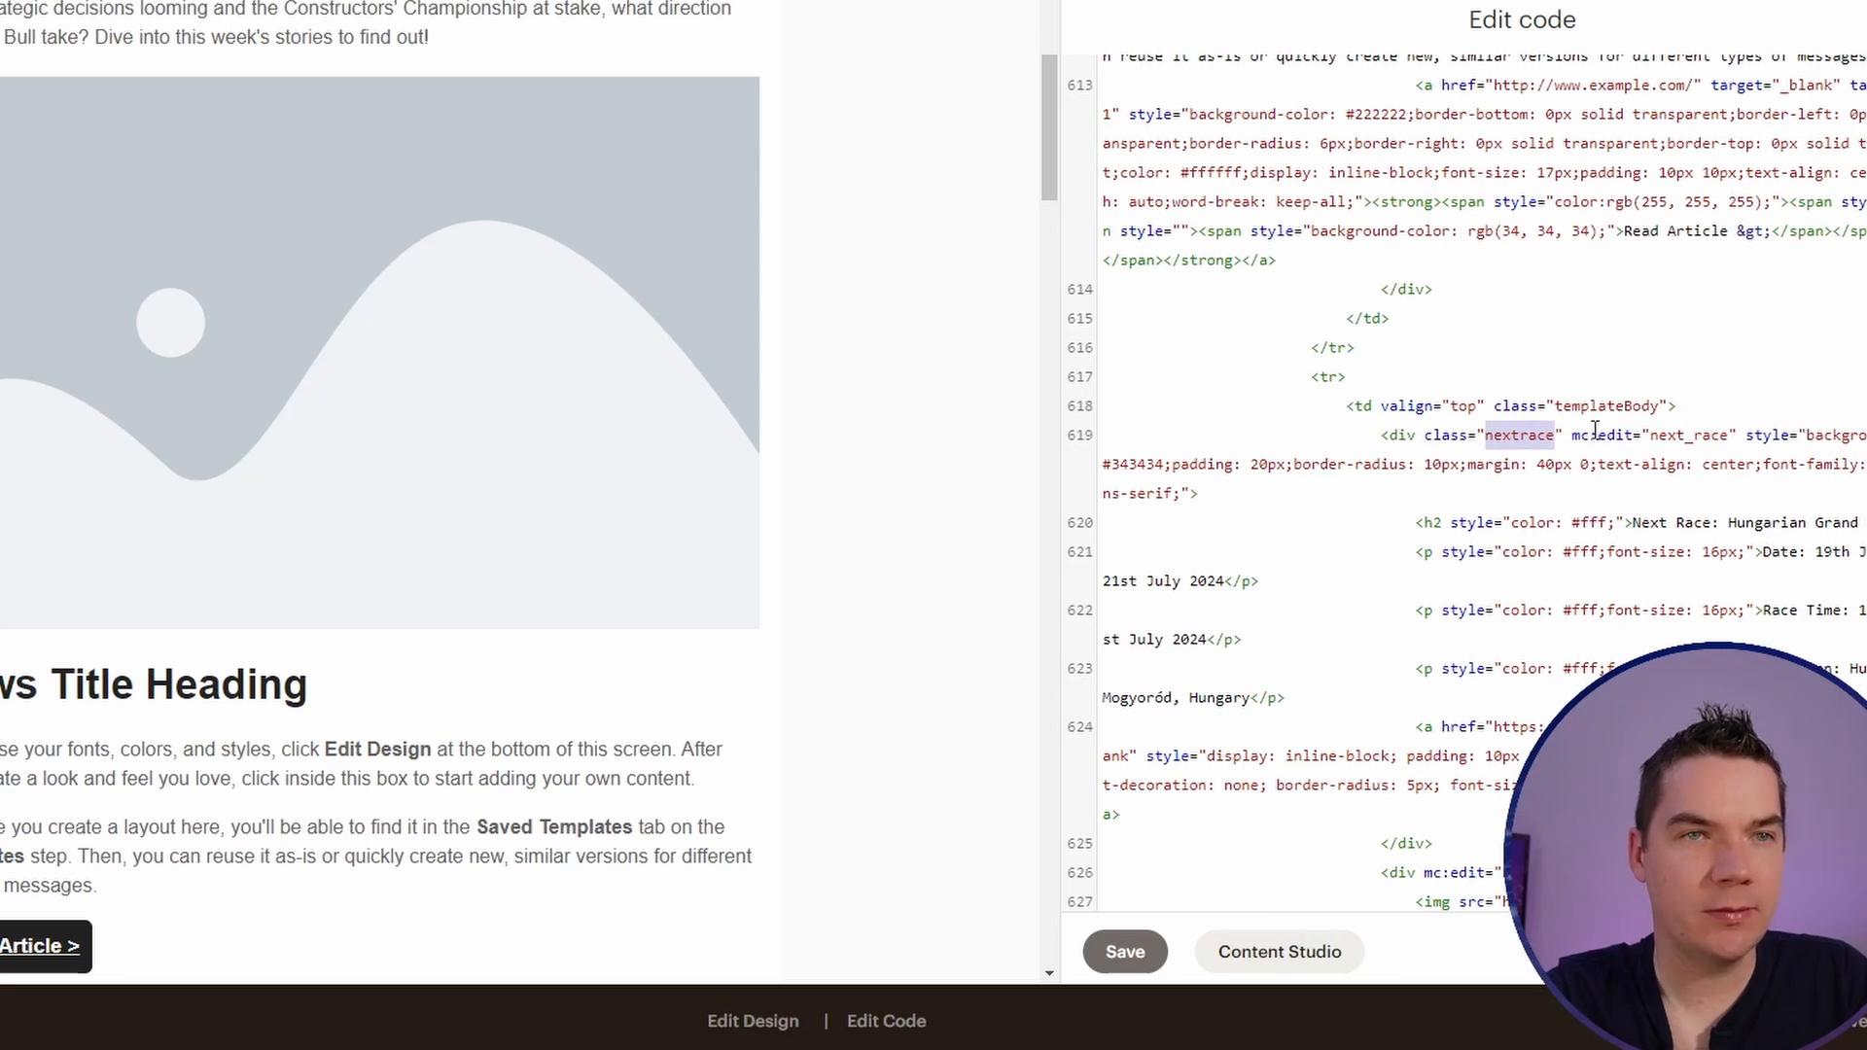
pyautogui.moveTo(1573, 435); pyautogui.dragTo(1633, 440)
pyautogui.doubleClick(1686, 436)
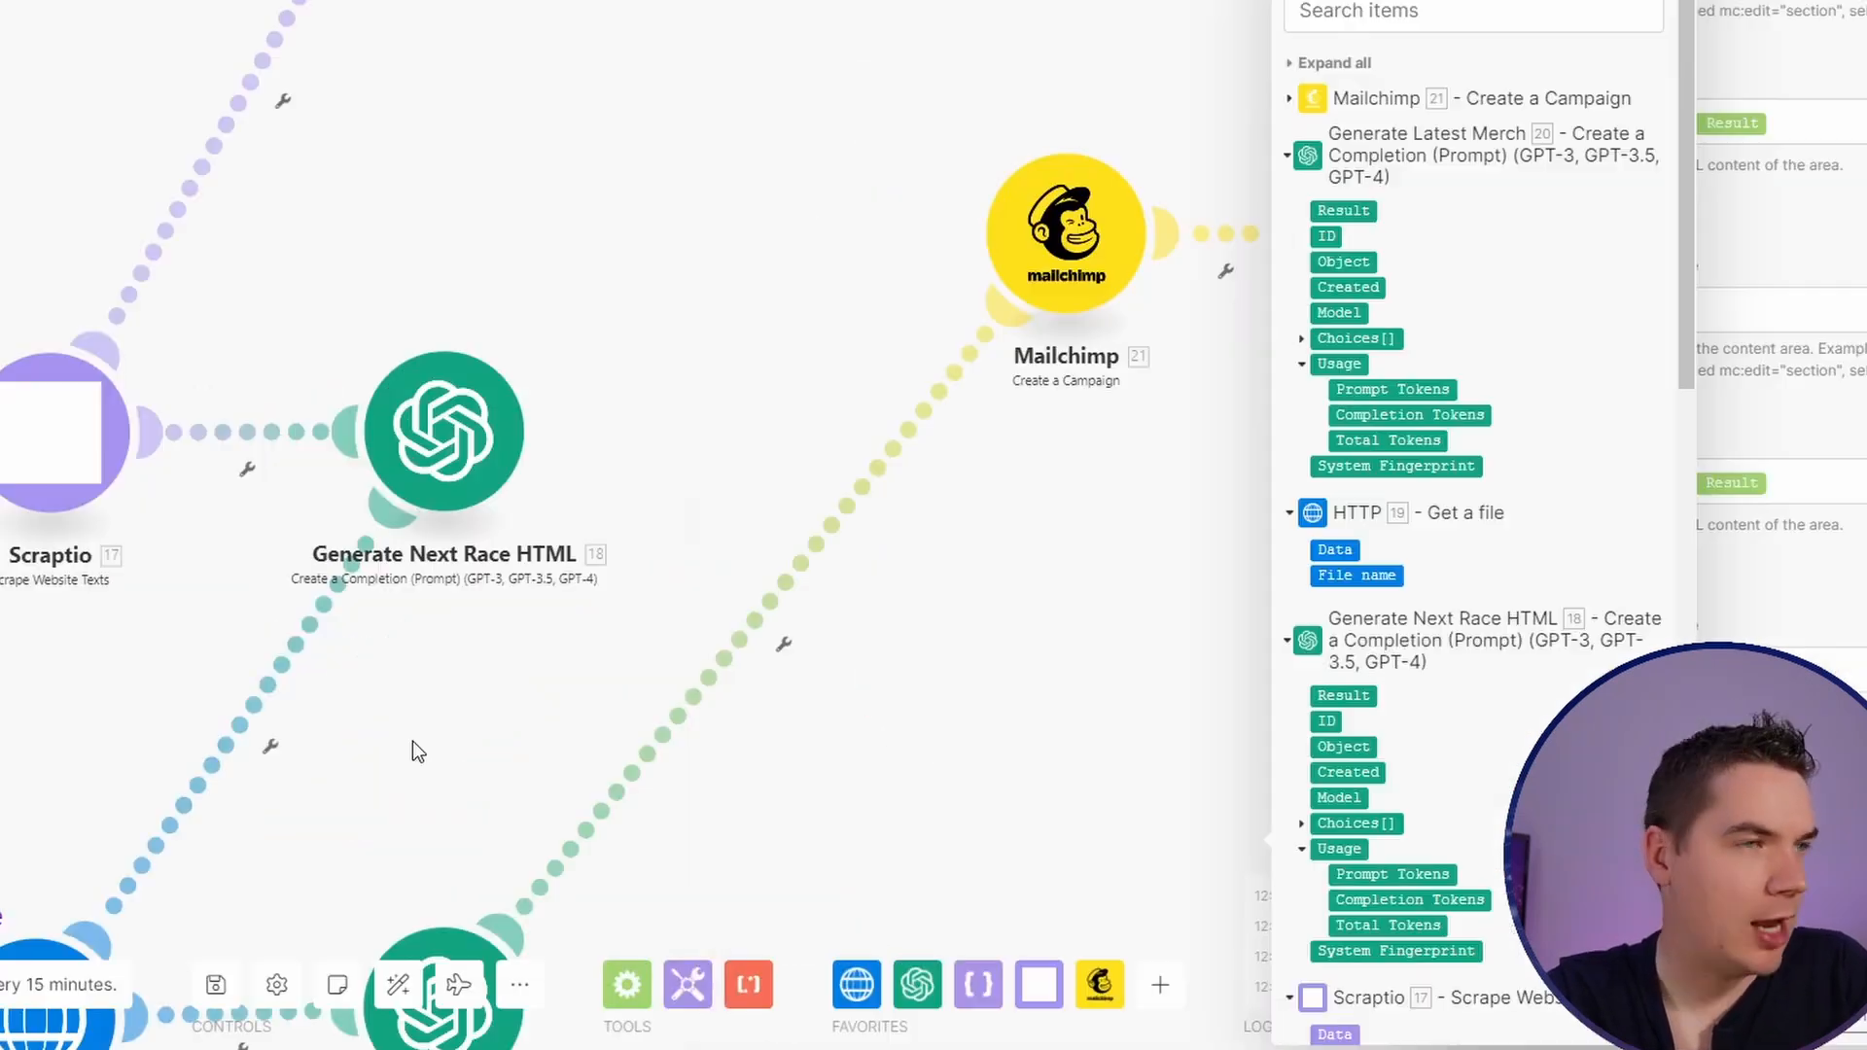
pyautogui.scroll(-2, 494, 566)
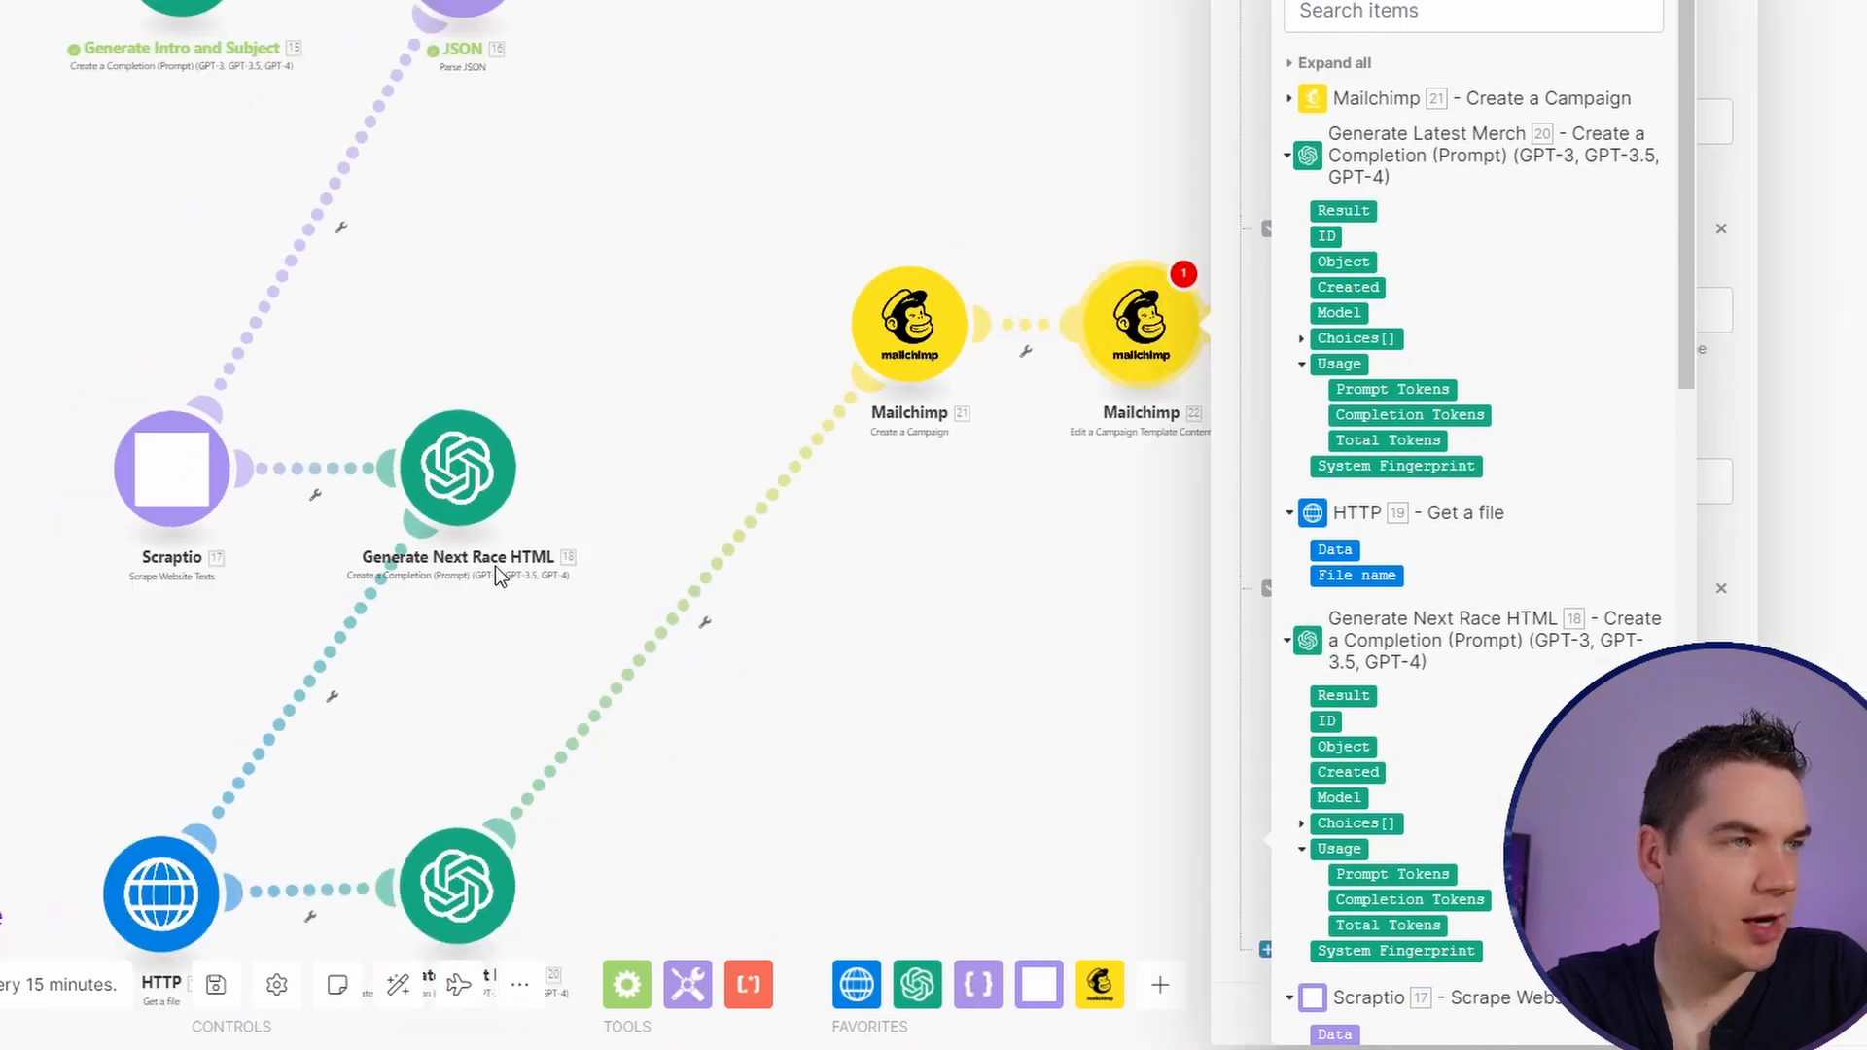
pyautogui.click(1342, 694)
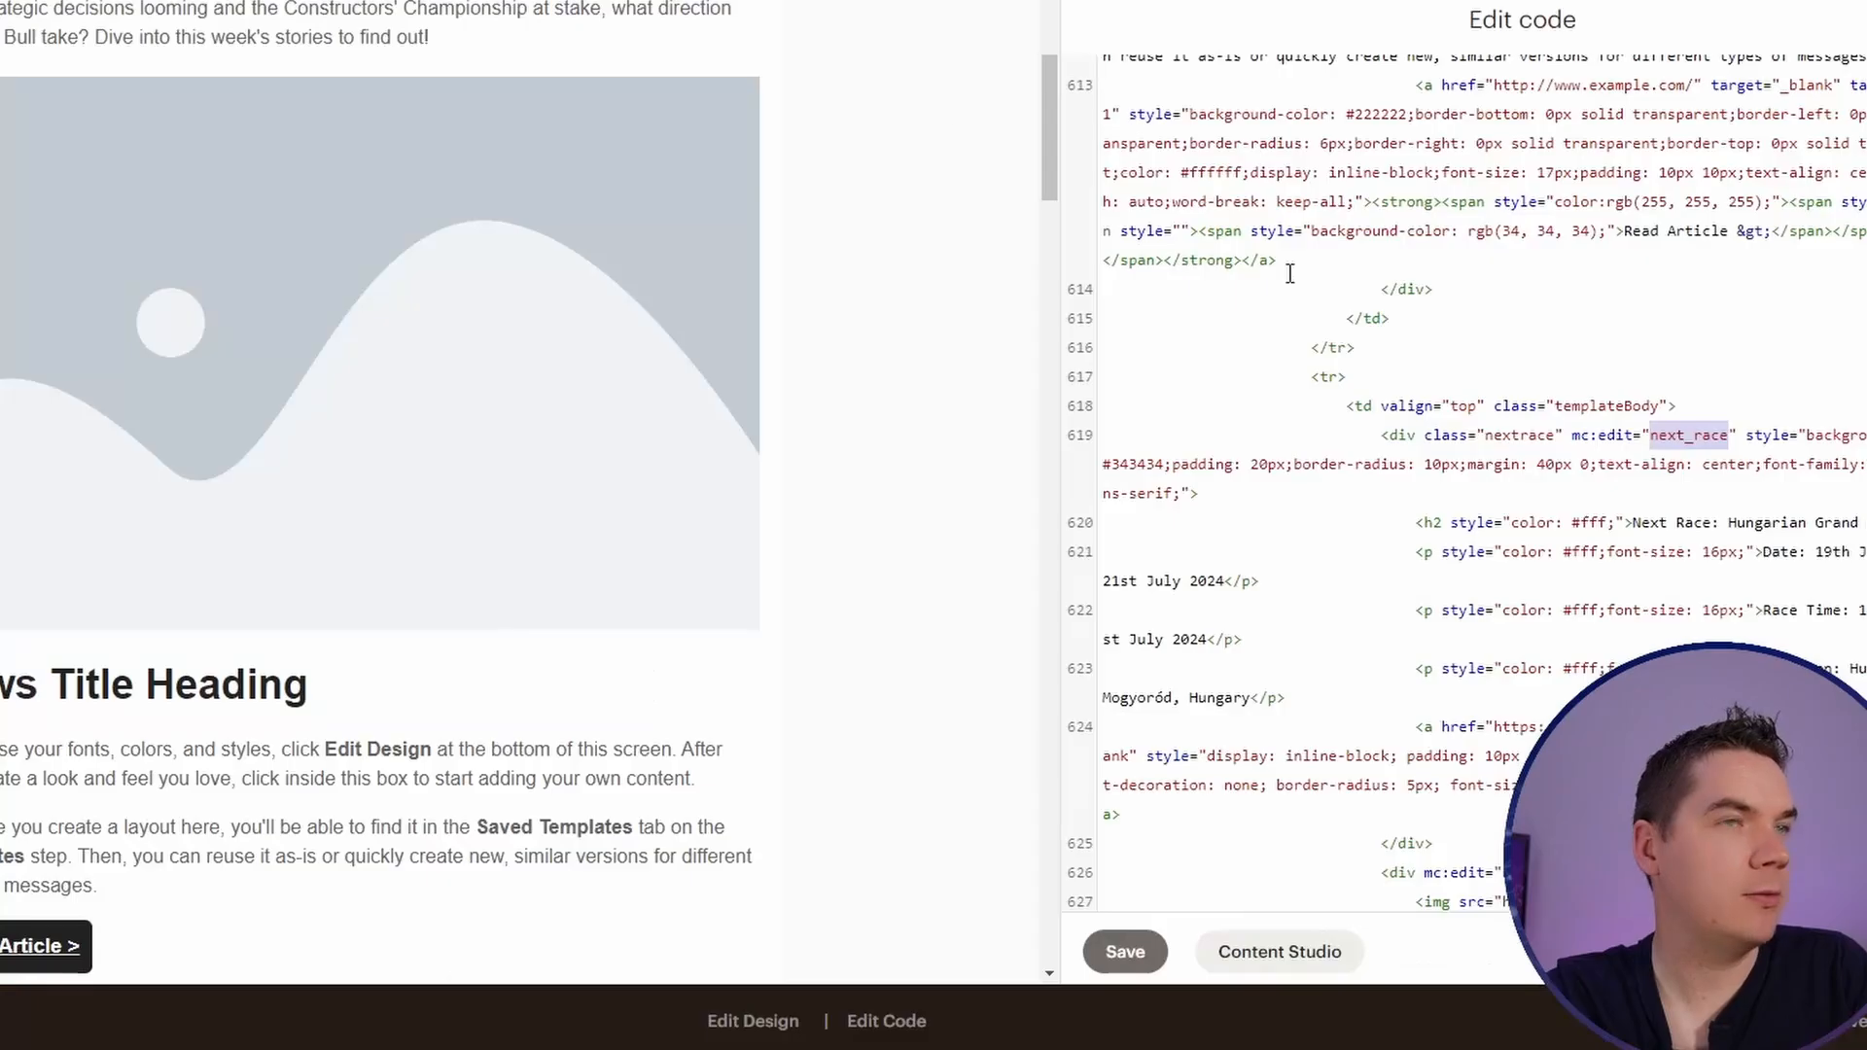
# Step: Add a content item using the template's mc:edit name latest_merch, map the Generate Latest Merch Result into it, and confirm the module settings
pyautogui.scroll(-3, 1290, 273)
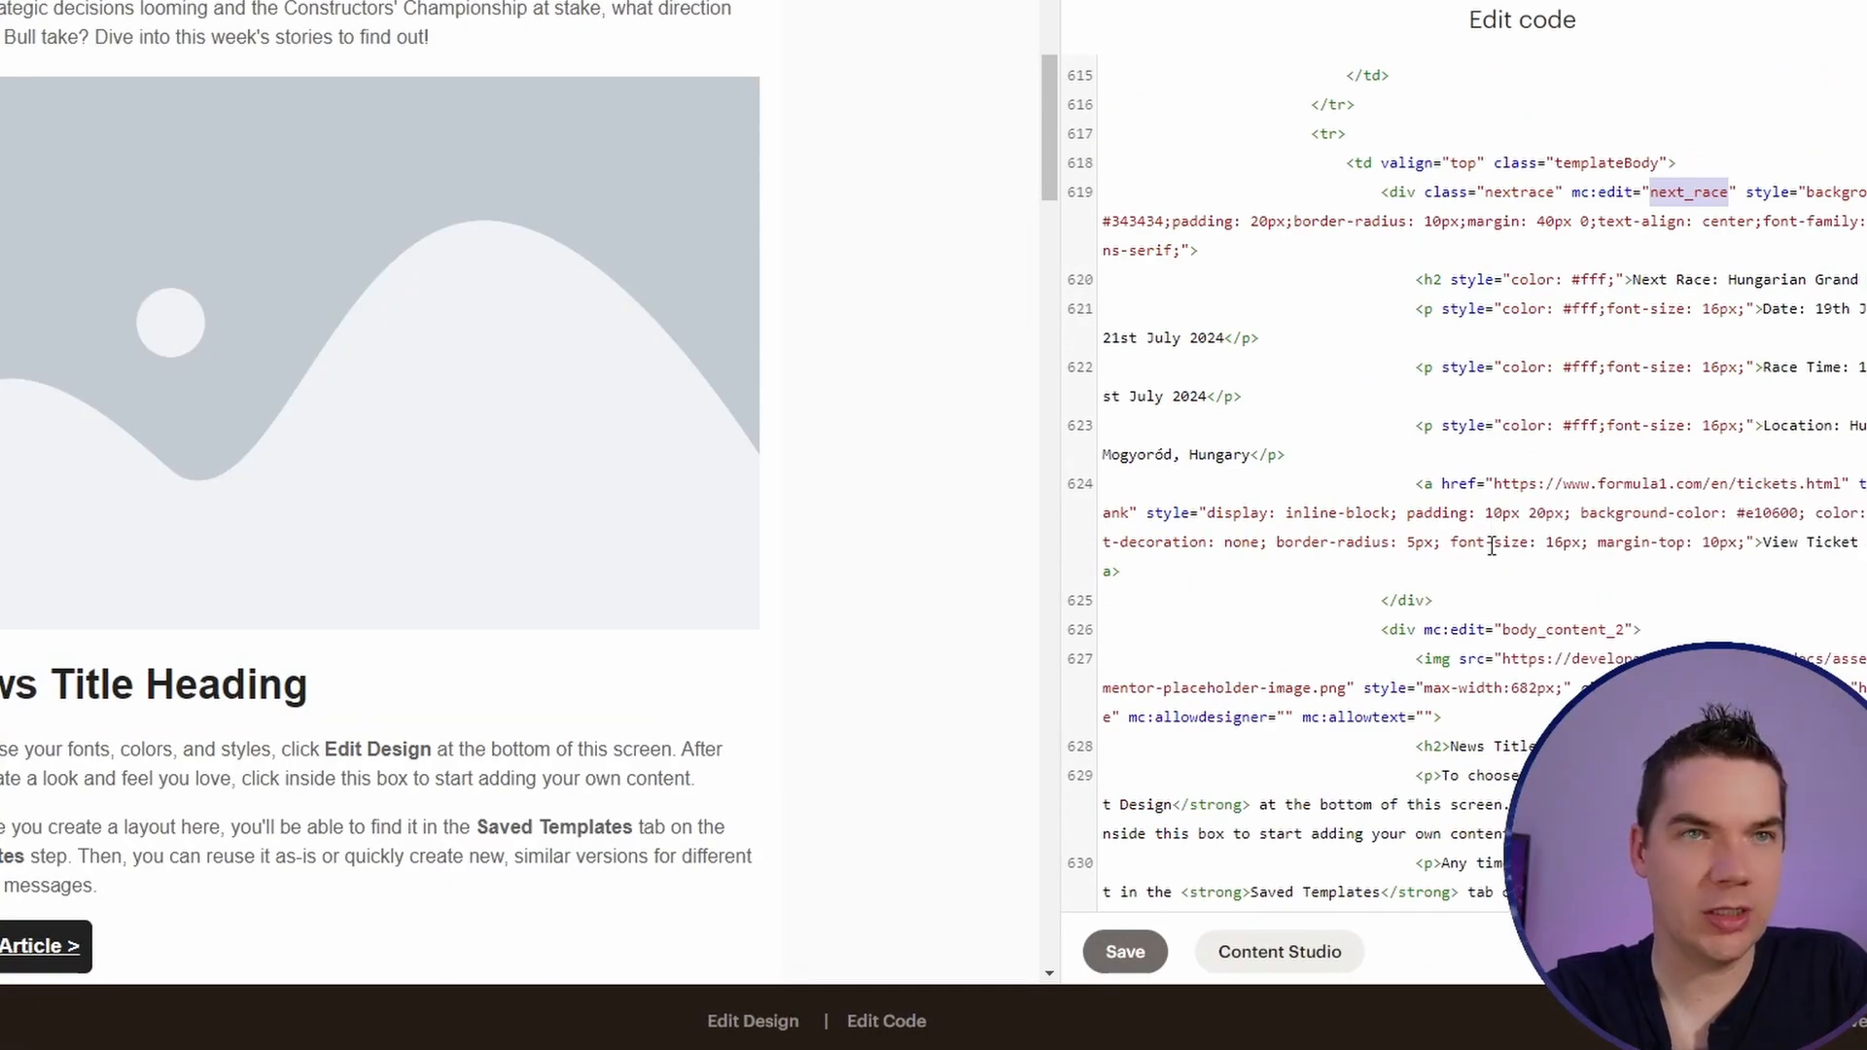
pyautogui.scroll(-8, 1492, 547)
pyautogui.moveTo(1665, 382); pyautogui.dragTo(1795, 381)
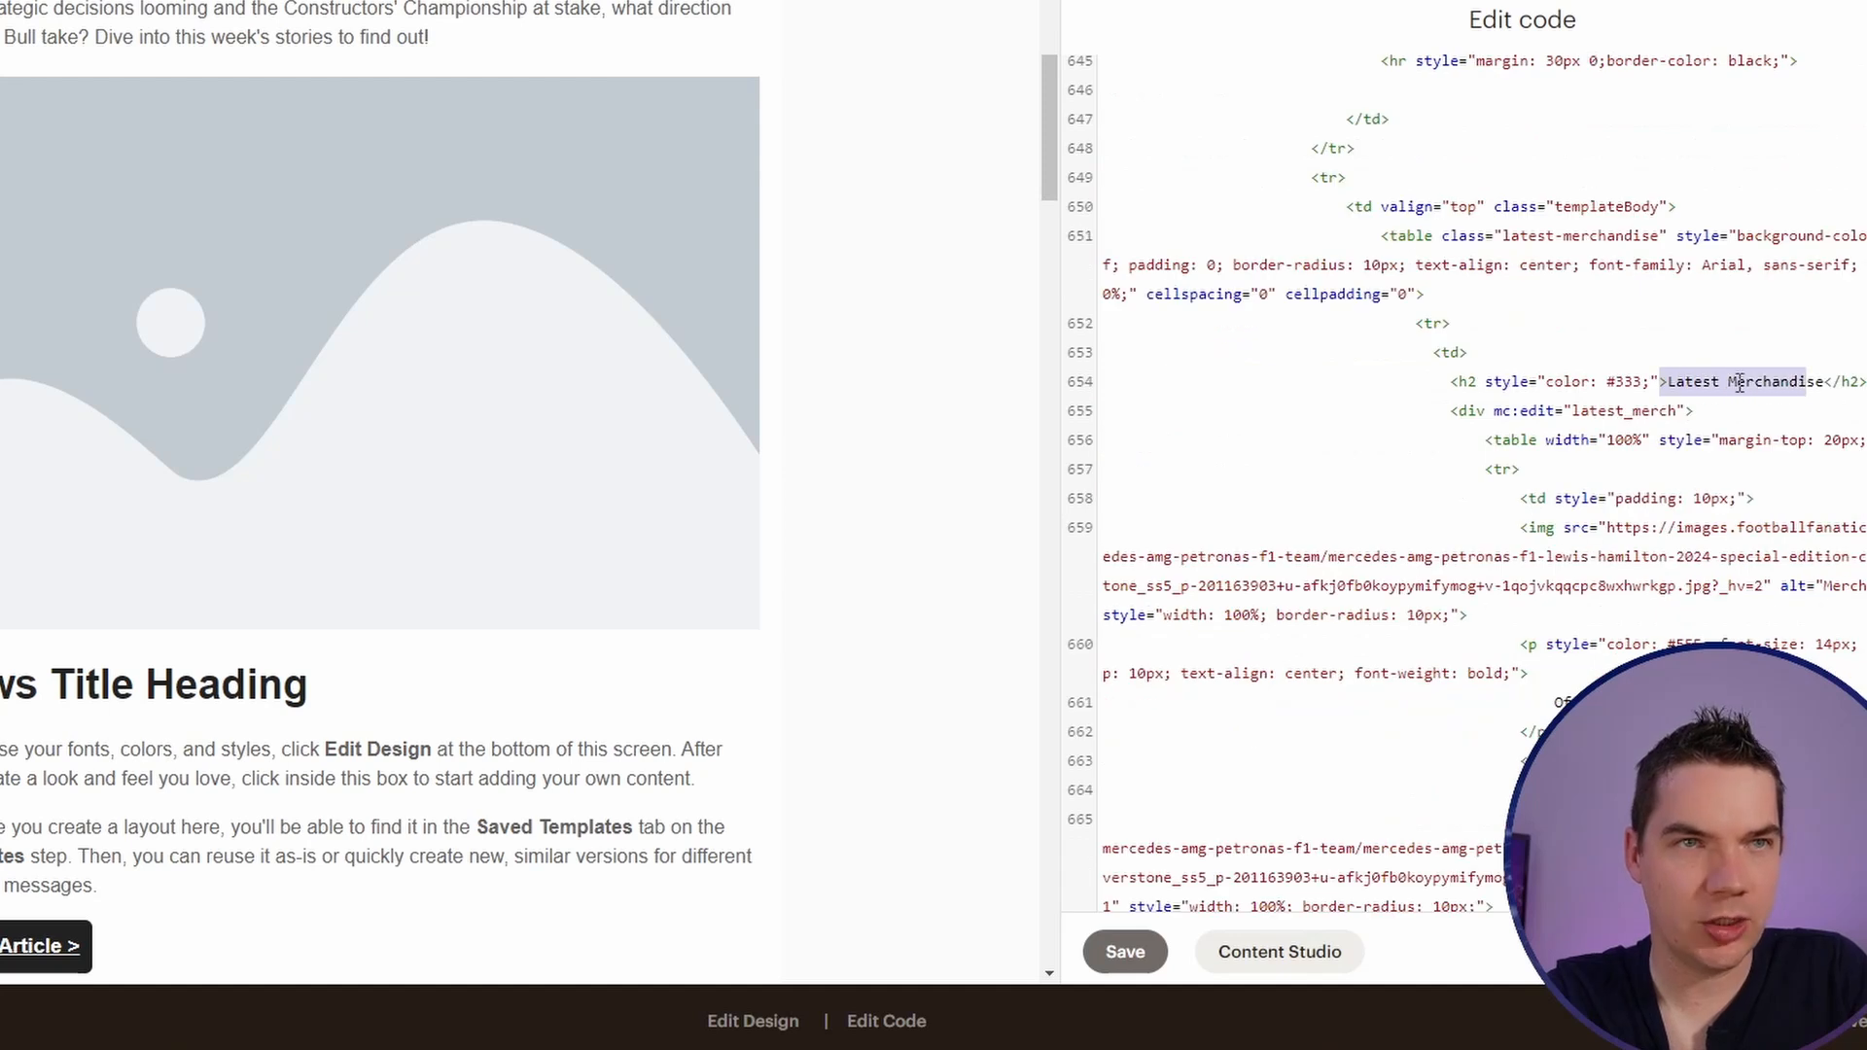
pyautogui.click(1745, 381)
pyautogui.doubleClick(1614, 412)
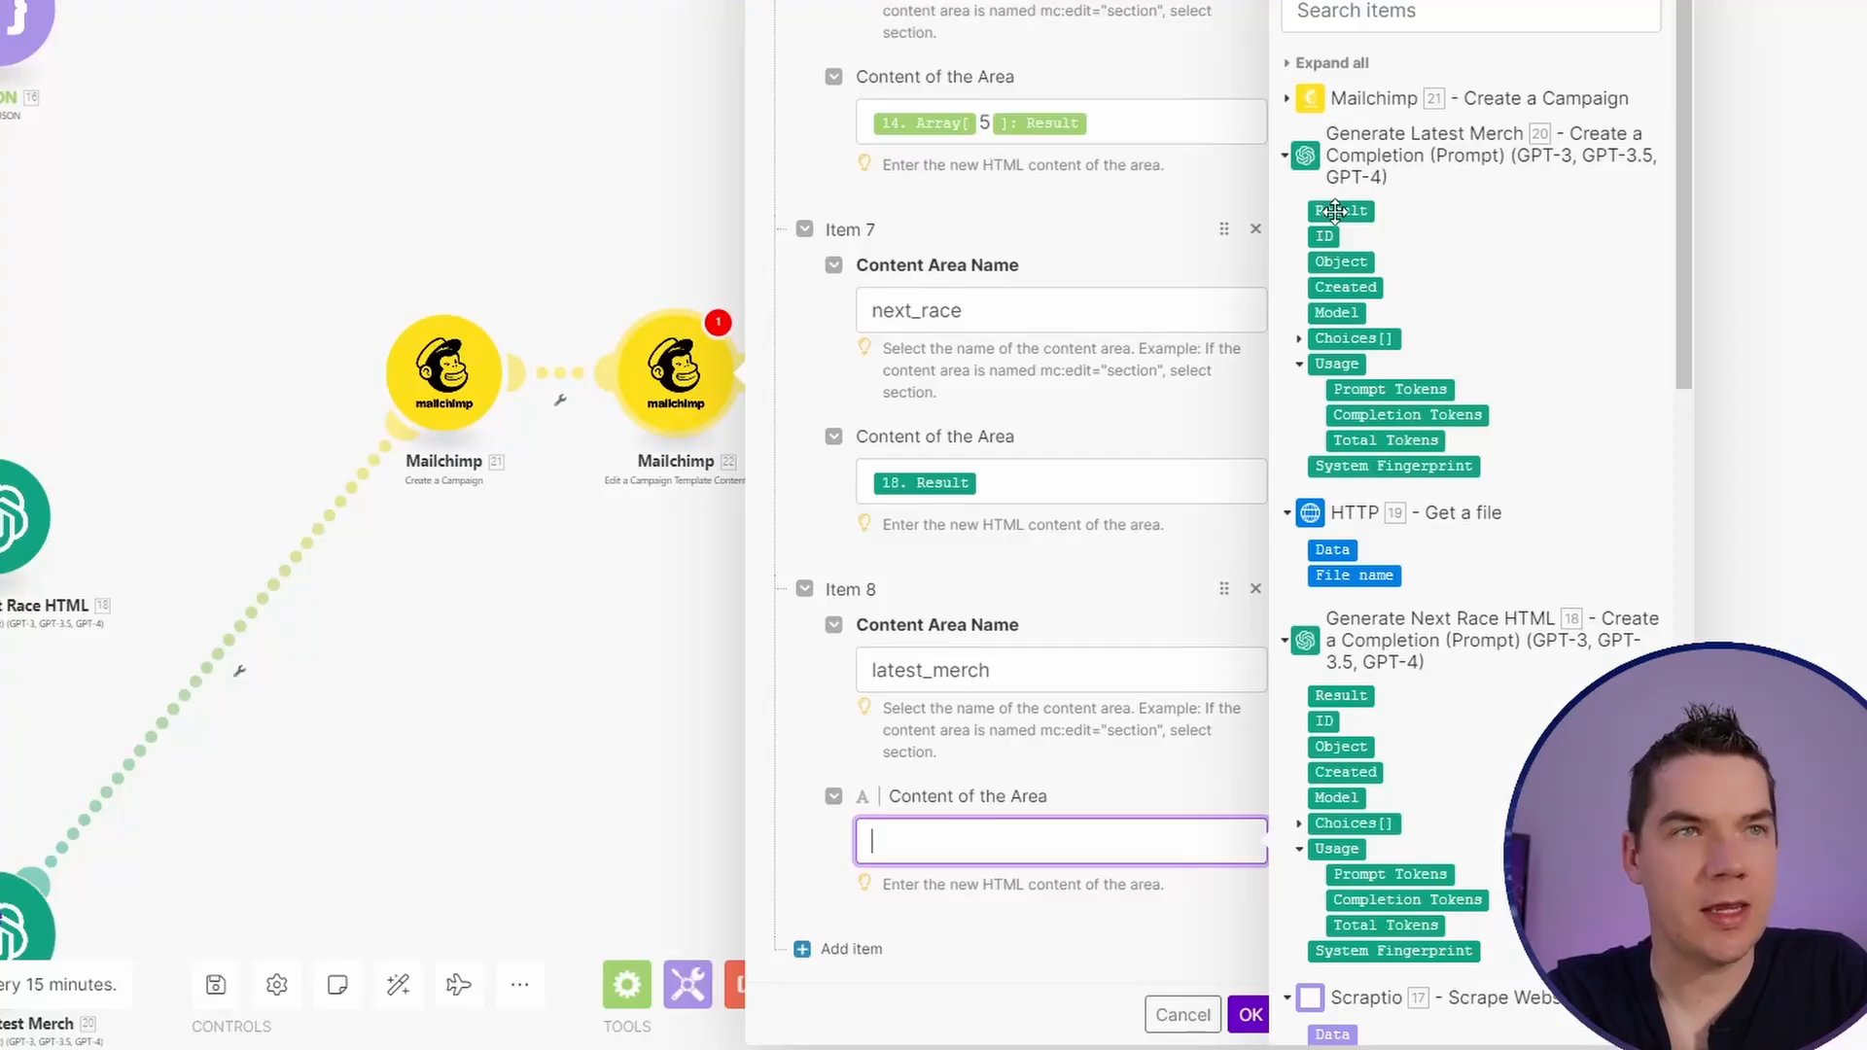
pyautogui.click(1340, 211)
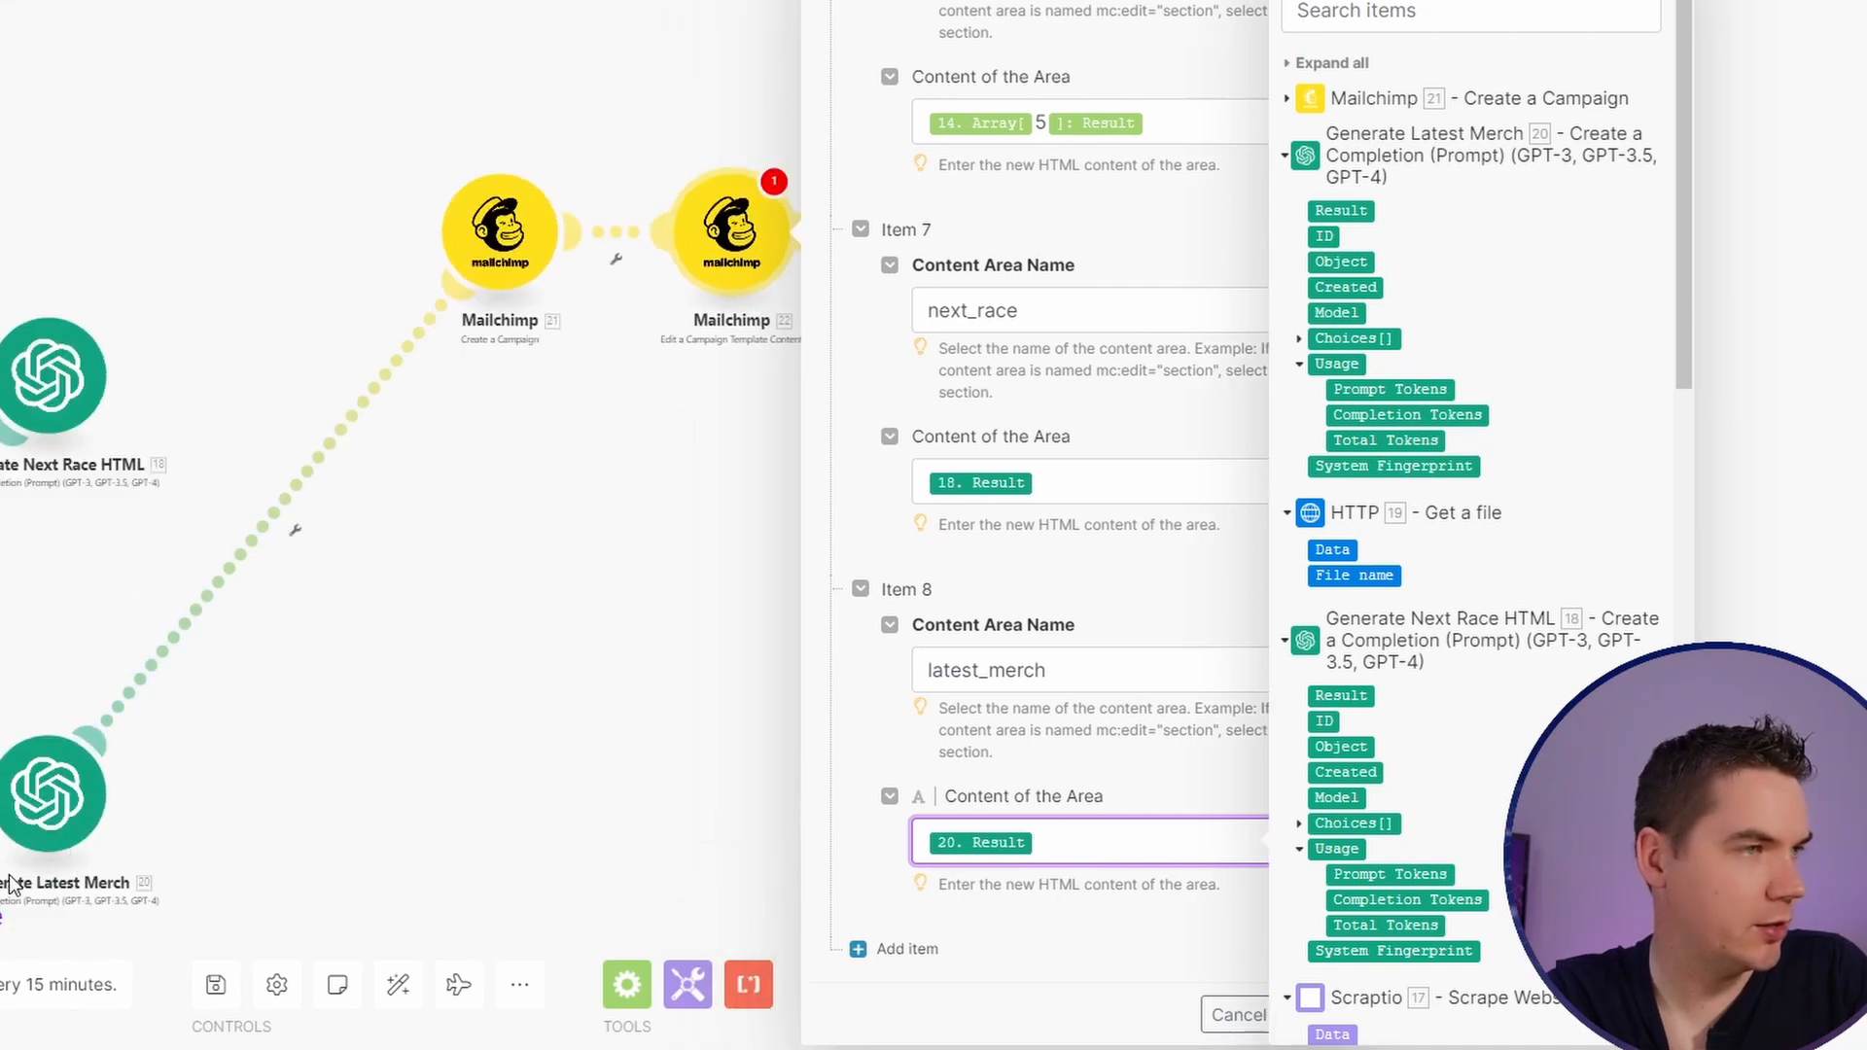
pyautogui.scroll(20, 1127, 659)
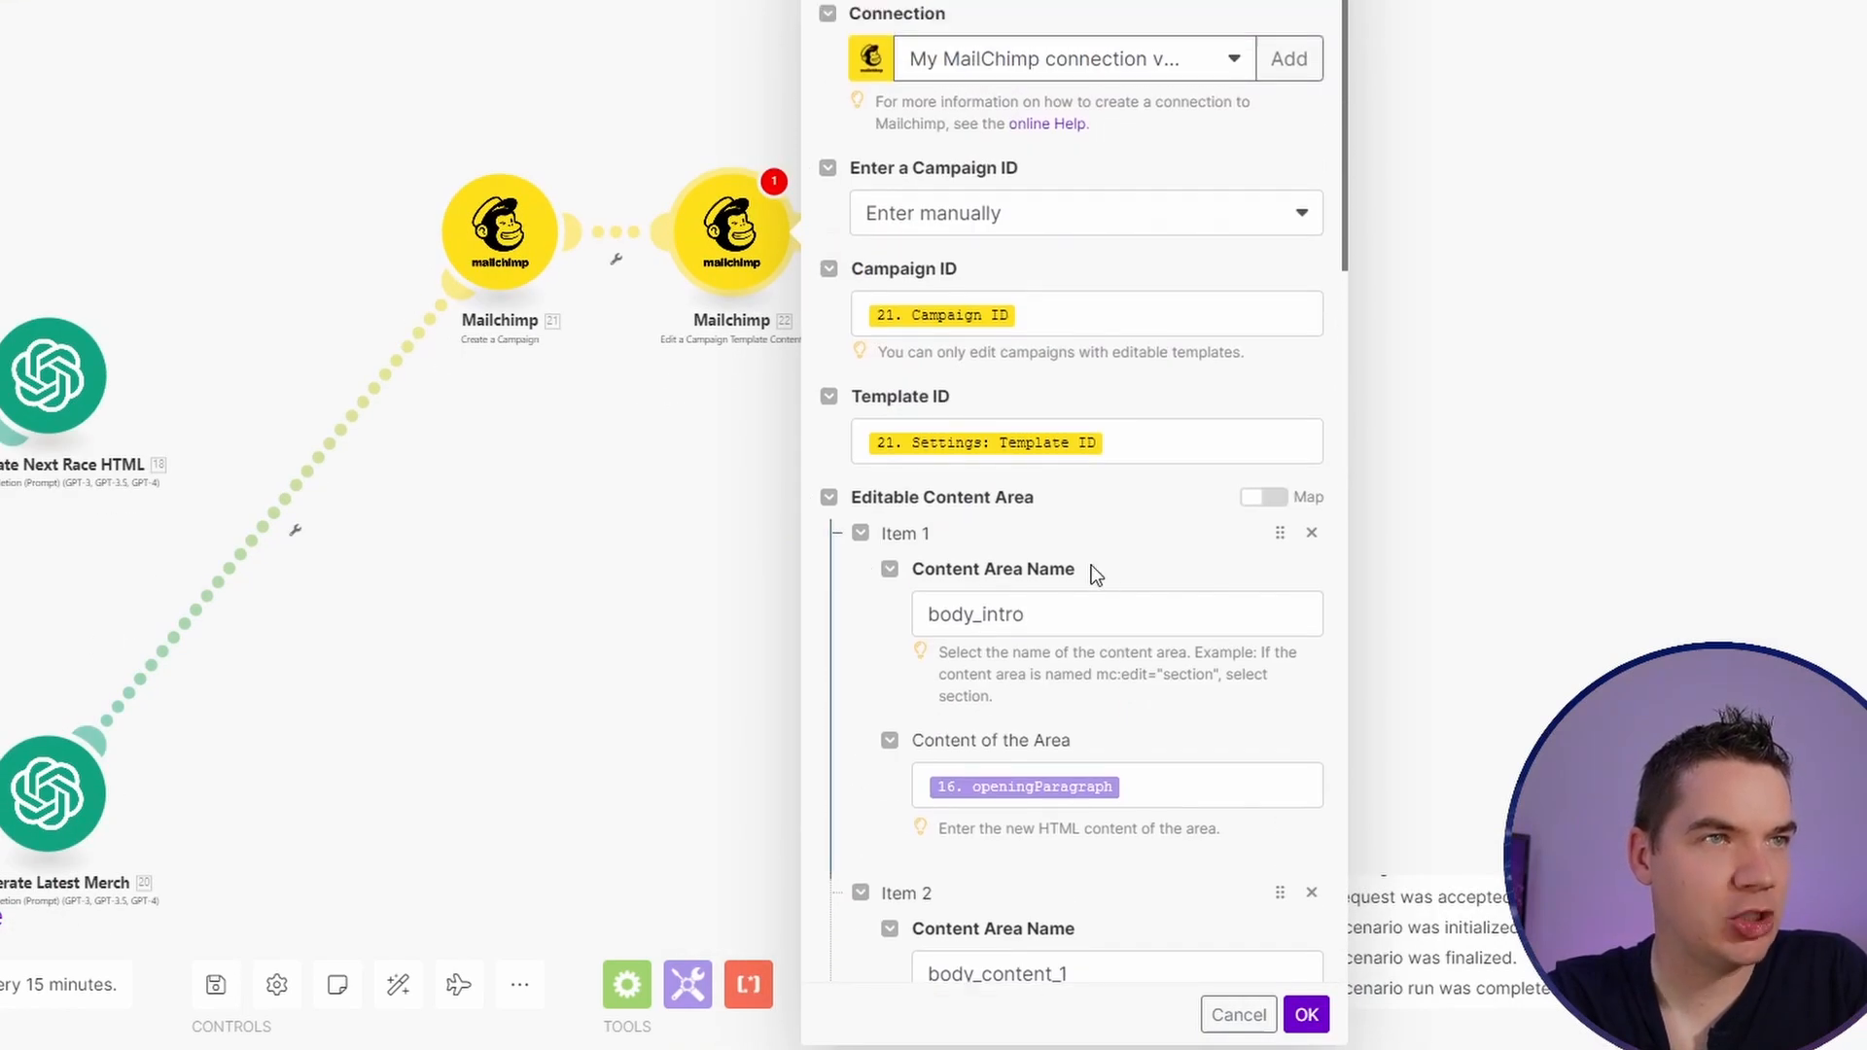
pyautogui.click(1306, 1015)
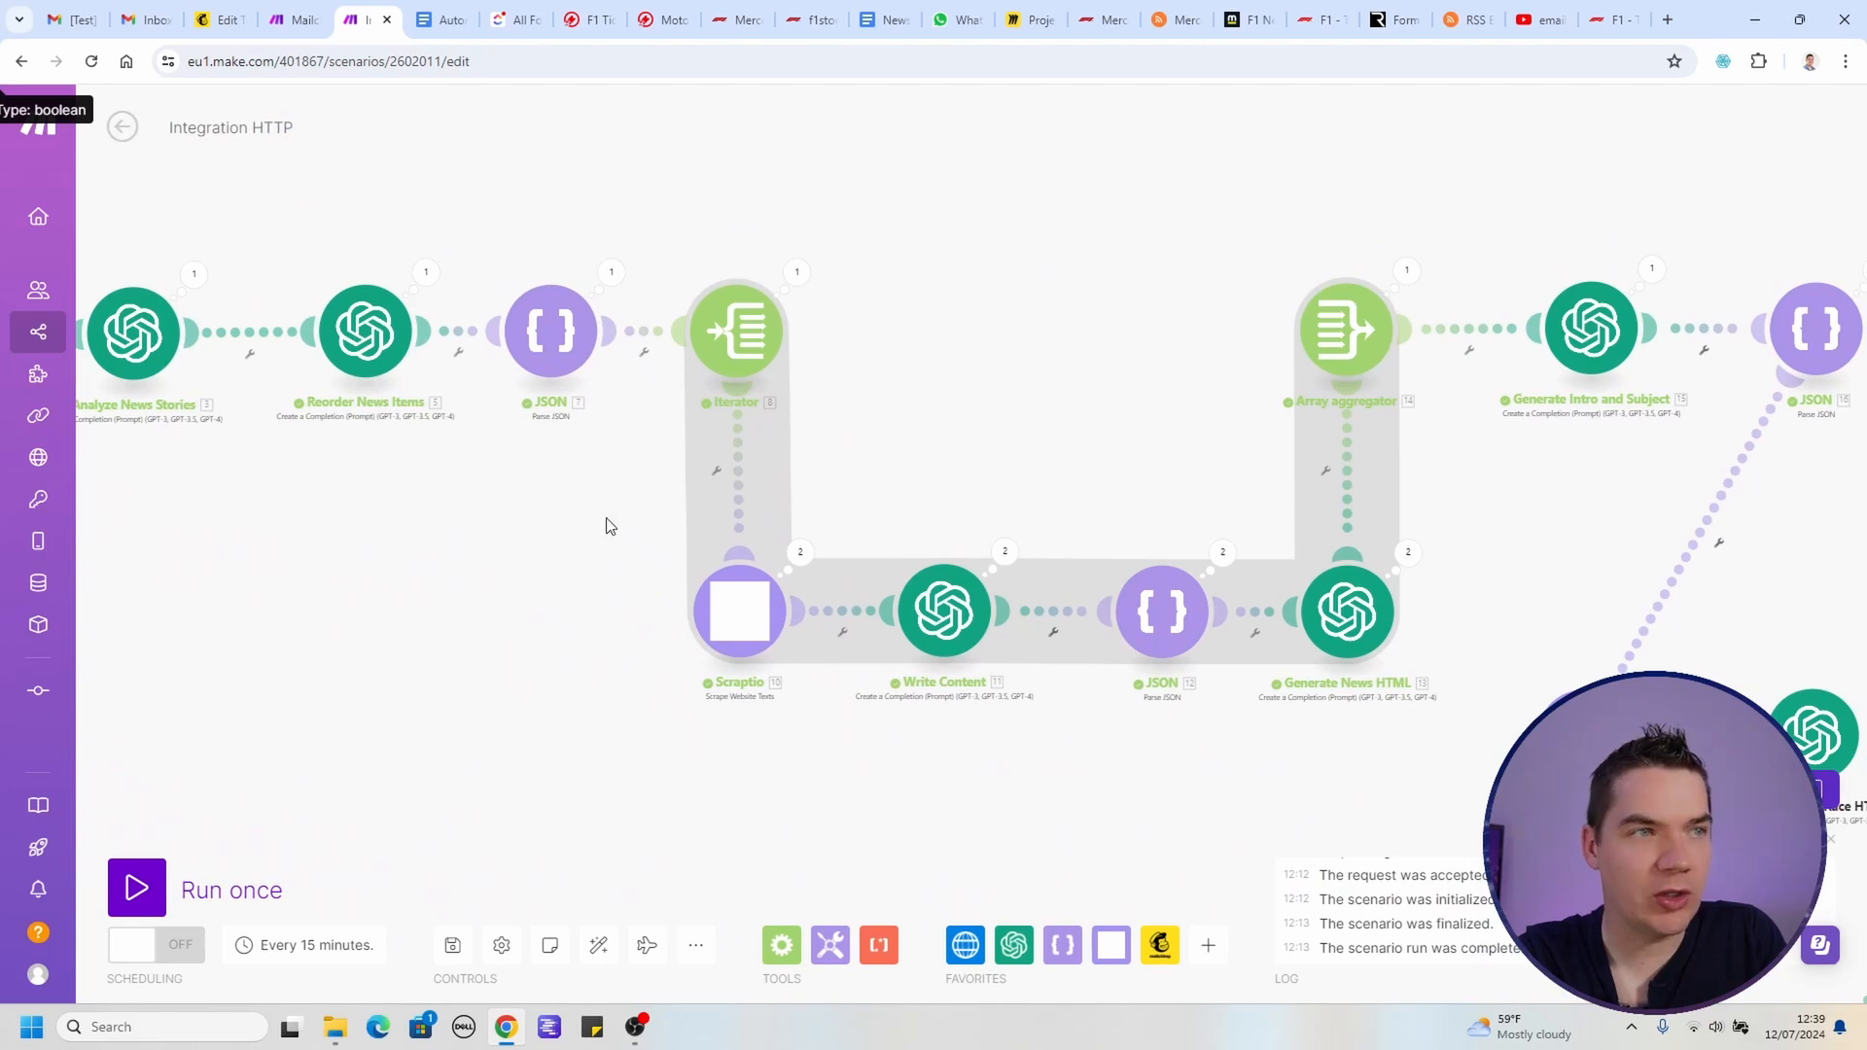
# Step: Open the Reorder News Items module's system message at the line limiting how many top stories are output
pyautogui.click(623, 432)
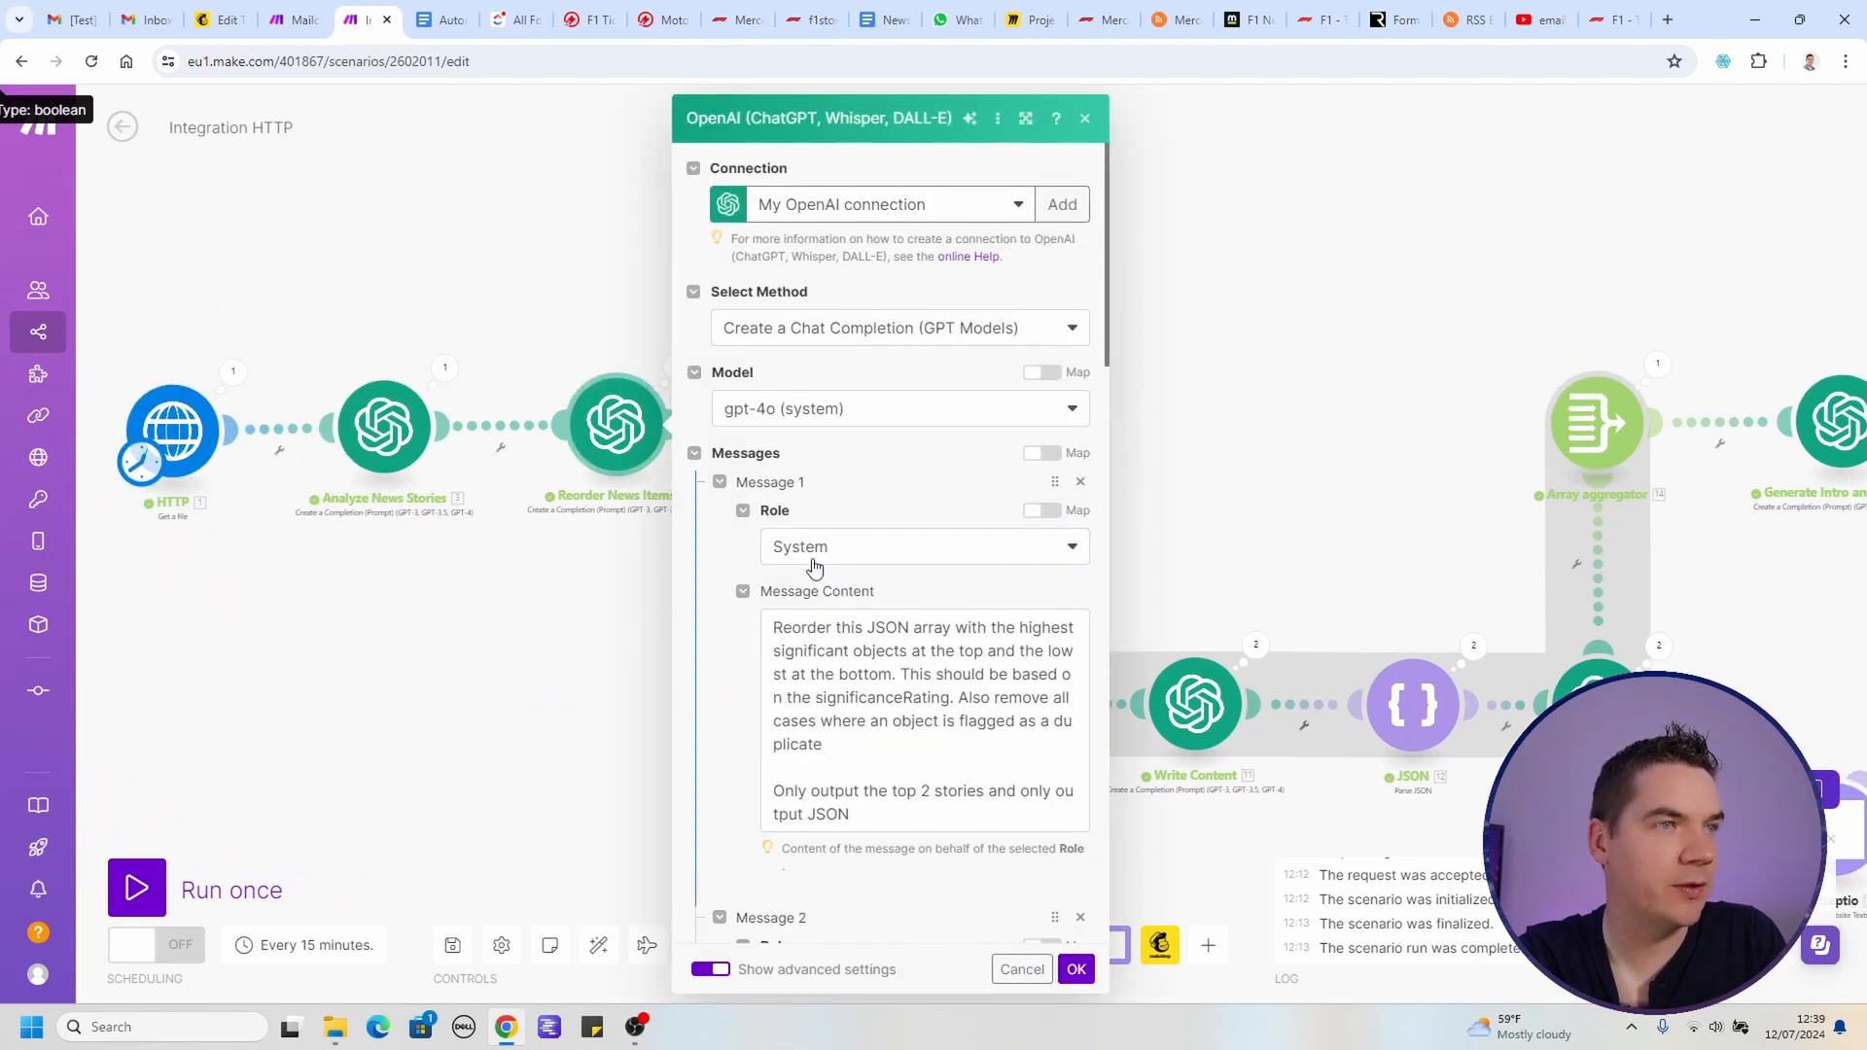
pyautogui.scroll(-1, 815, 568)
pyautogui.click(933, 693)
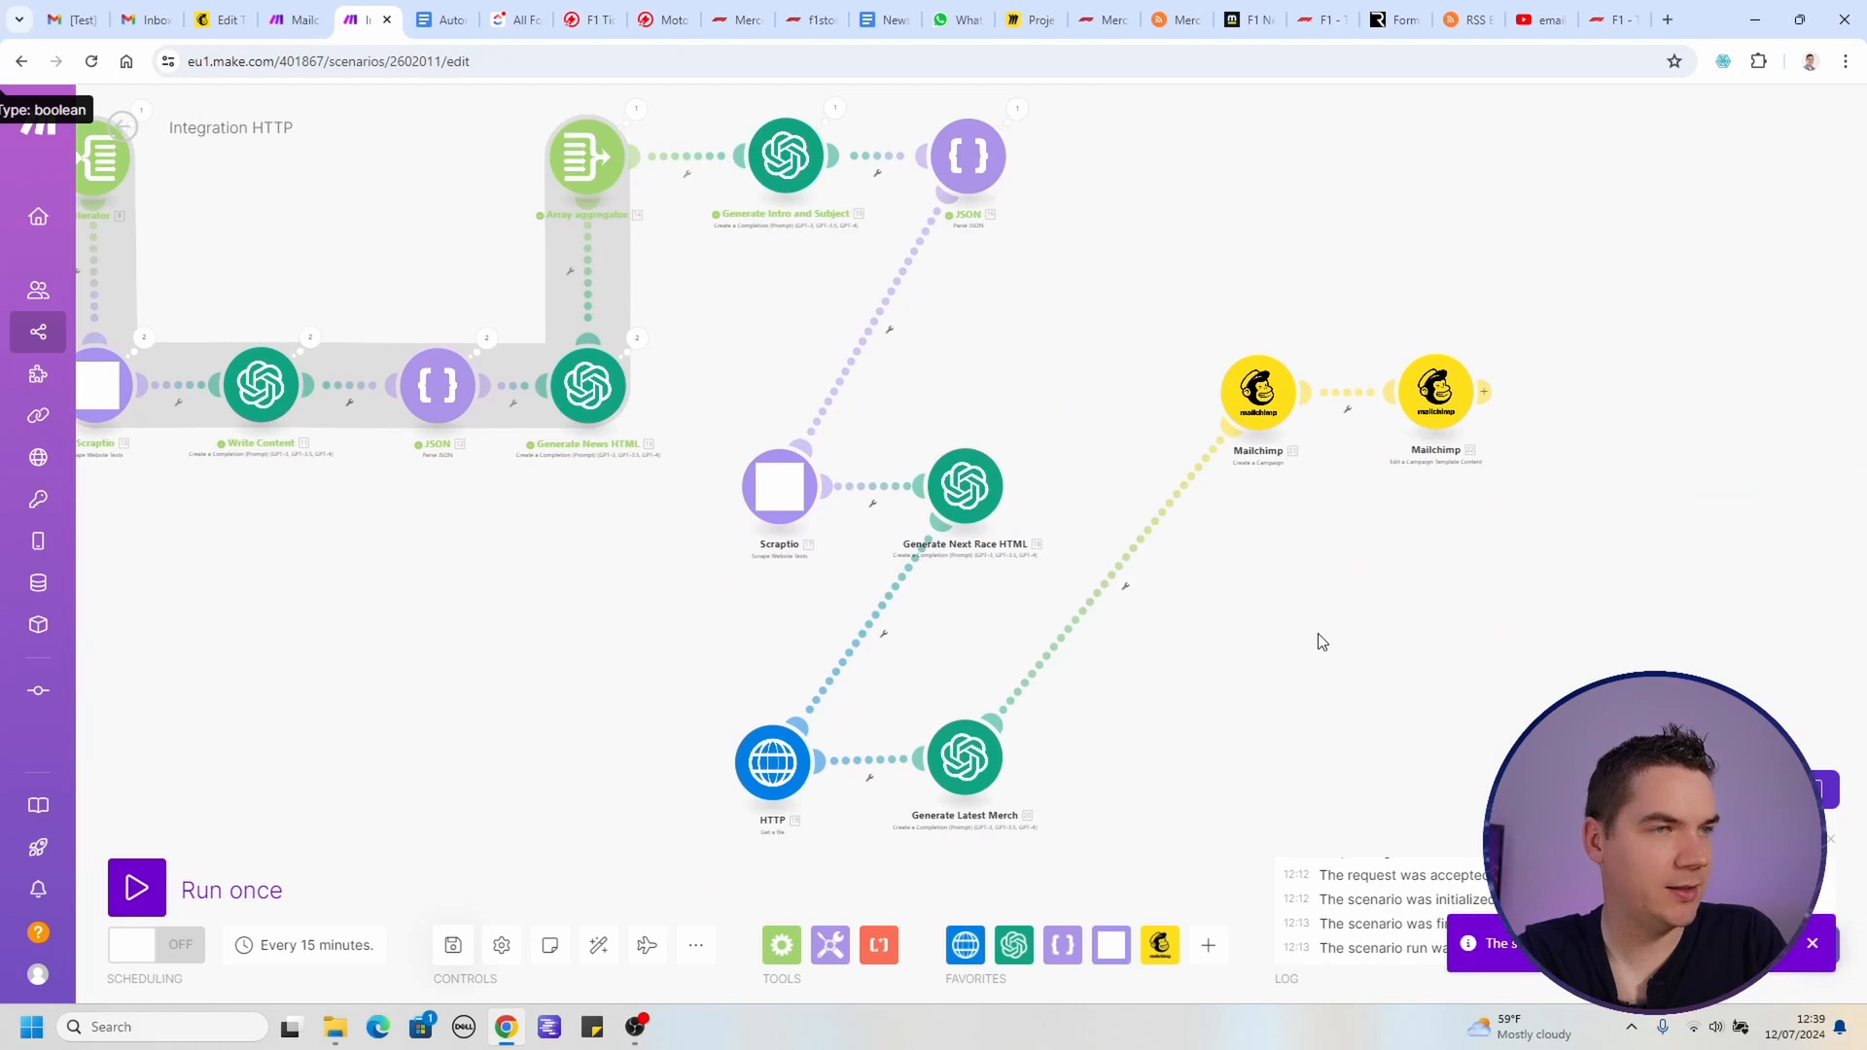
pyautogui.moveTo(1318, 641); pyautogui.dragTo(1180, 729)
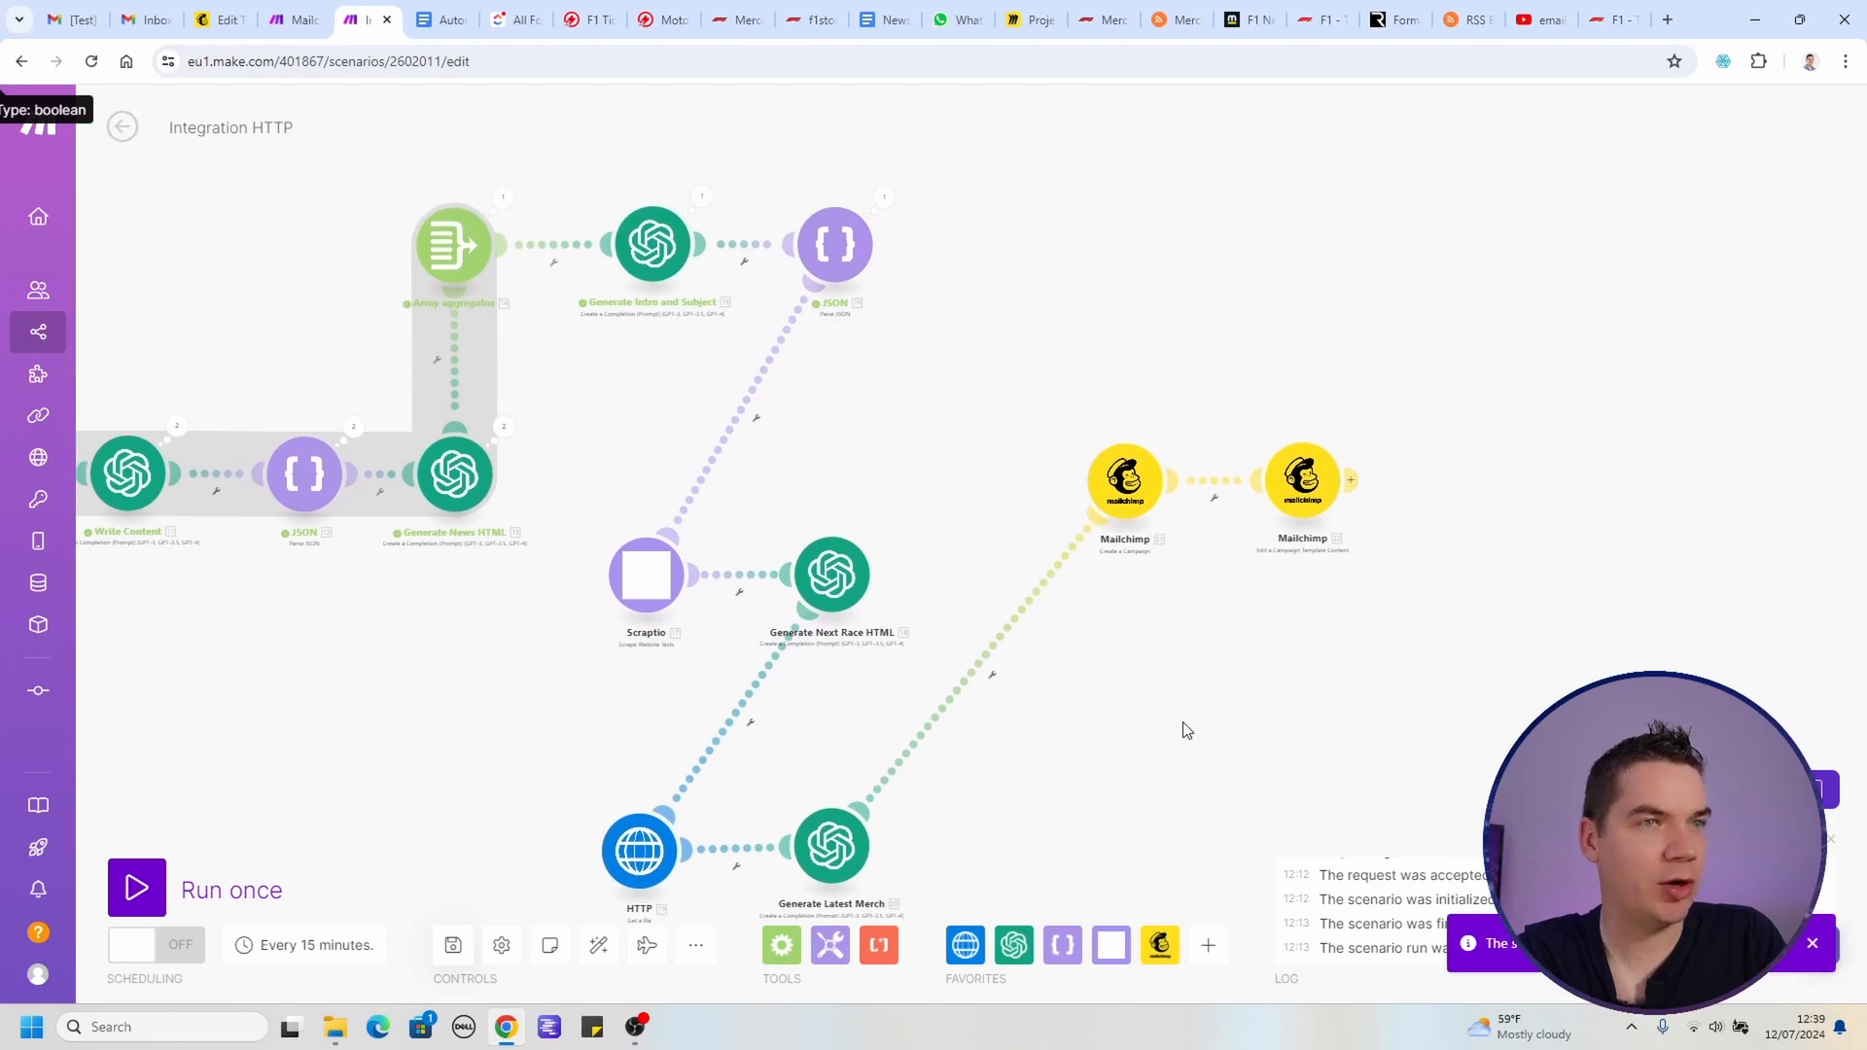
pyautogui.scroll(3, 1179, 730)
pyautogui.moveTo(1374, 680); pyautogui.dragTo(1277, 700)
pyautogui.moveTo(1142, 675); pyautogui.dragTo(1061, 675)
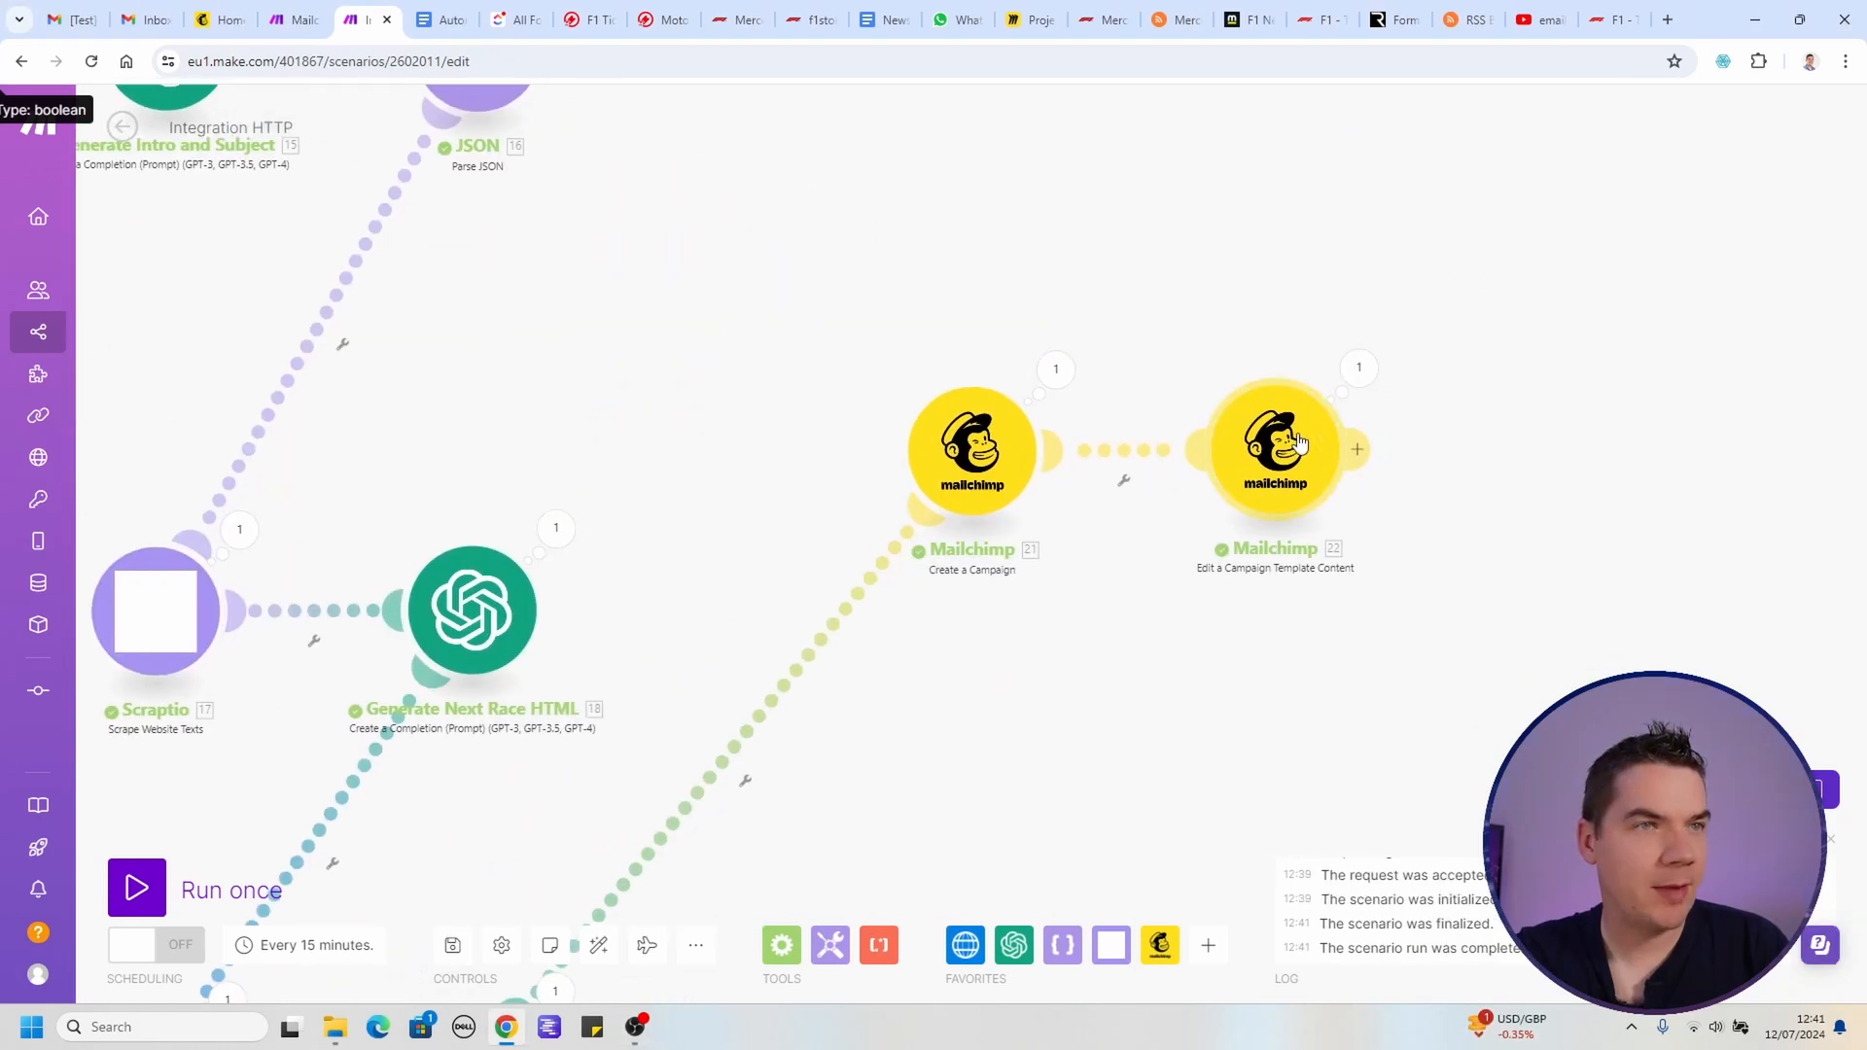
# Step: Check the last Mailchimp module's output, switch to Mailchimp, and preview the draft campaign Red Bull's Hypercar Revealed & Ricciardo's Resurgence!
pyautogui.click(1360, 369)
pyautogui.click(1201, 692)
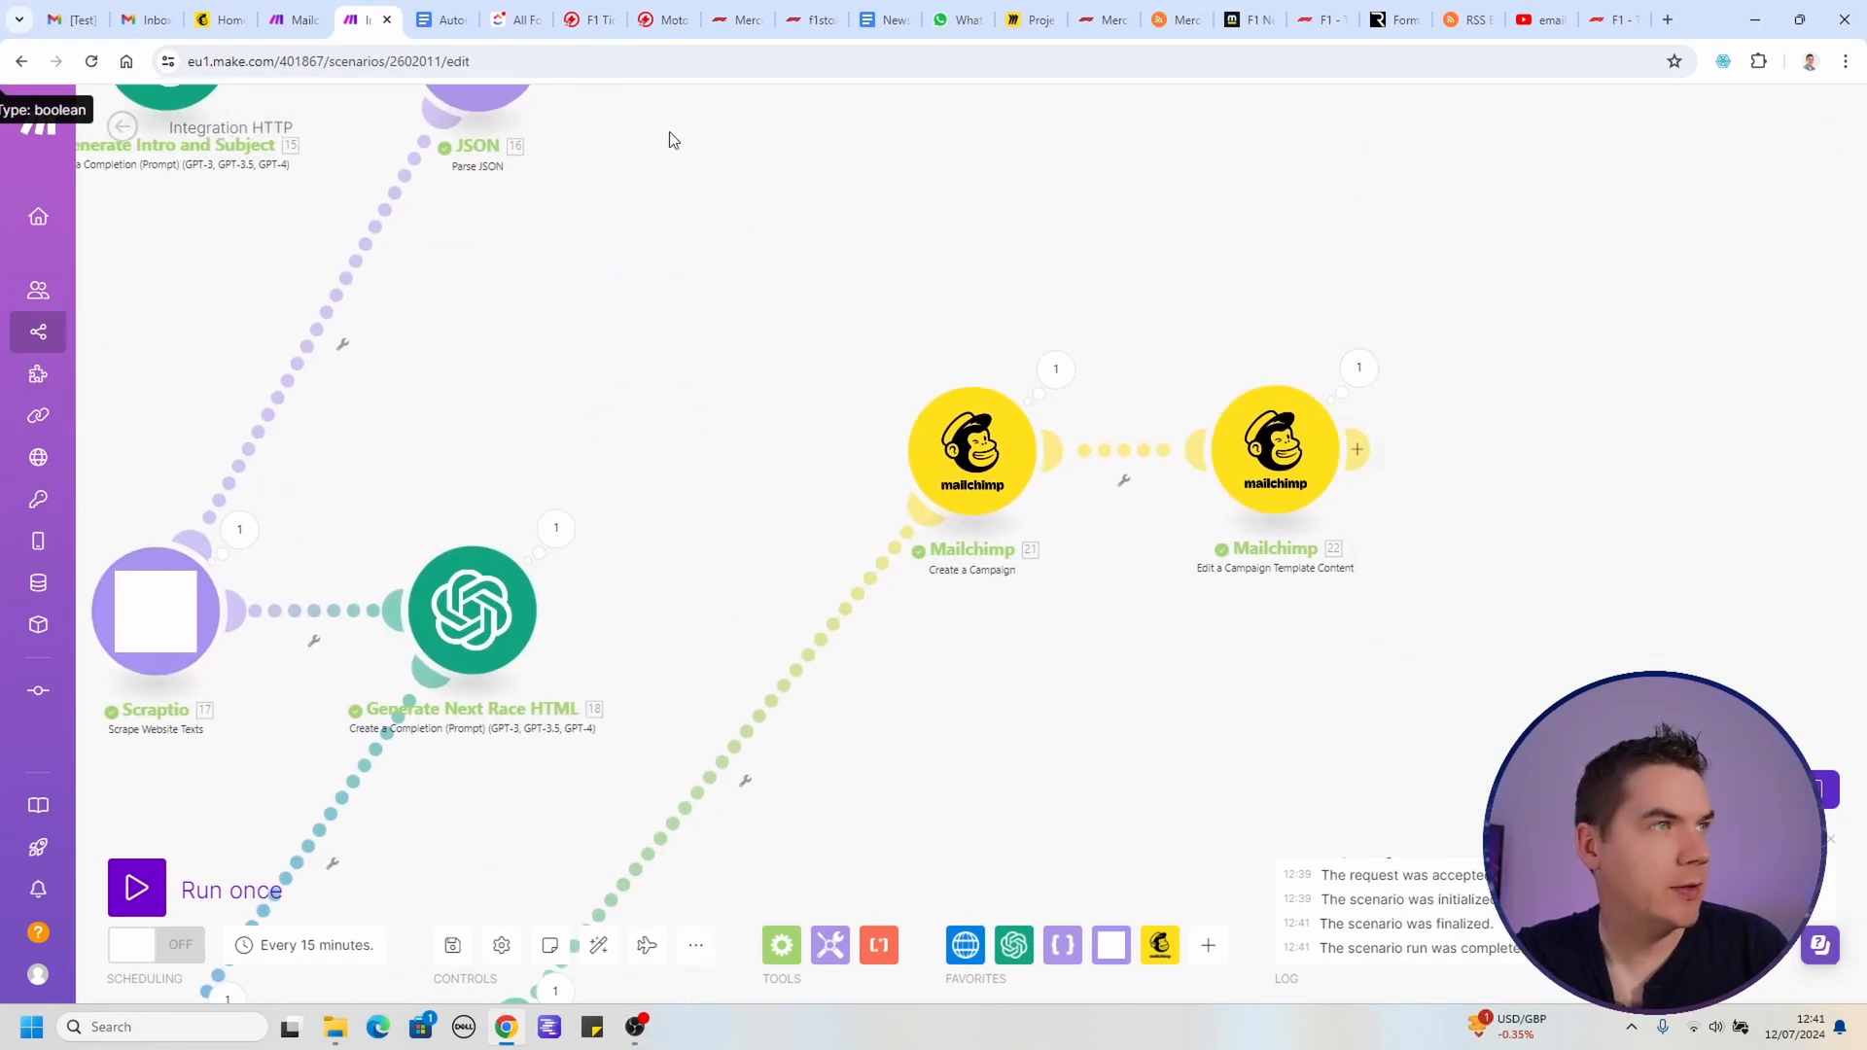
pyautogui.click(224, 12)
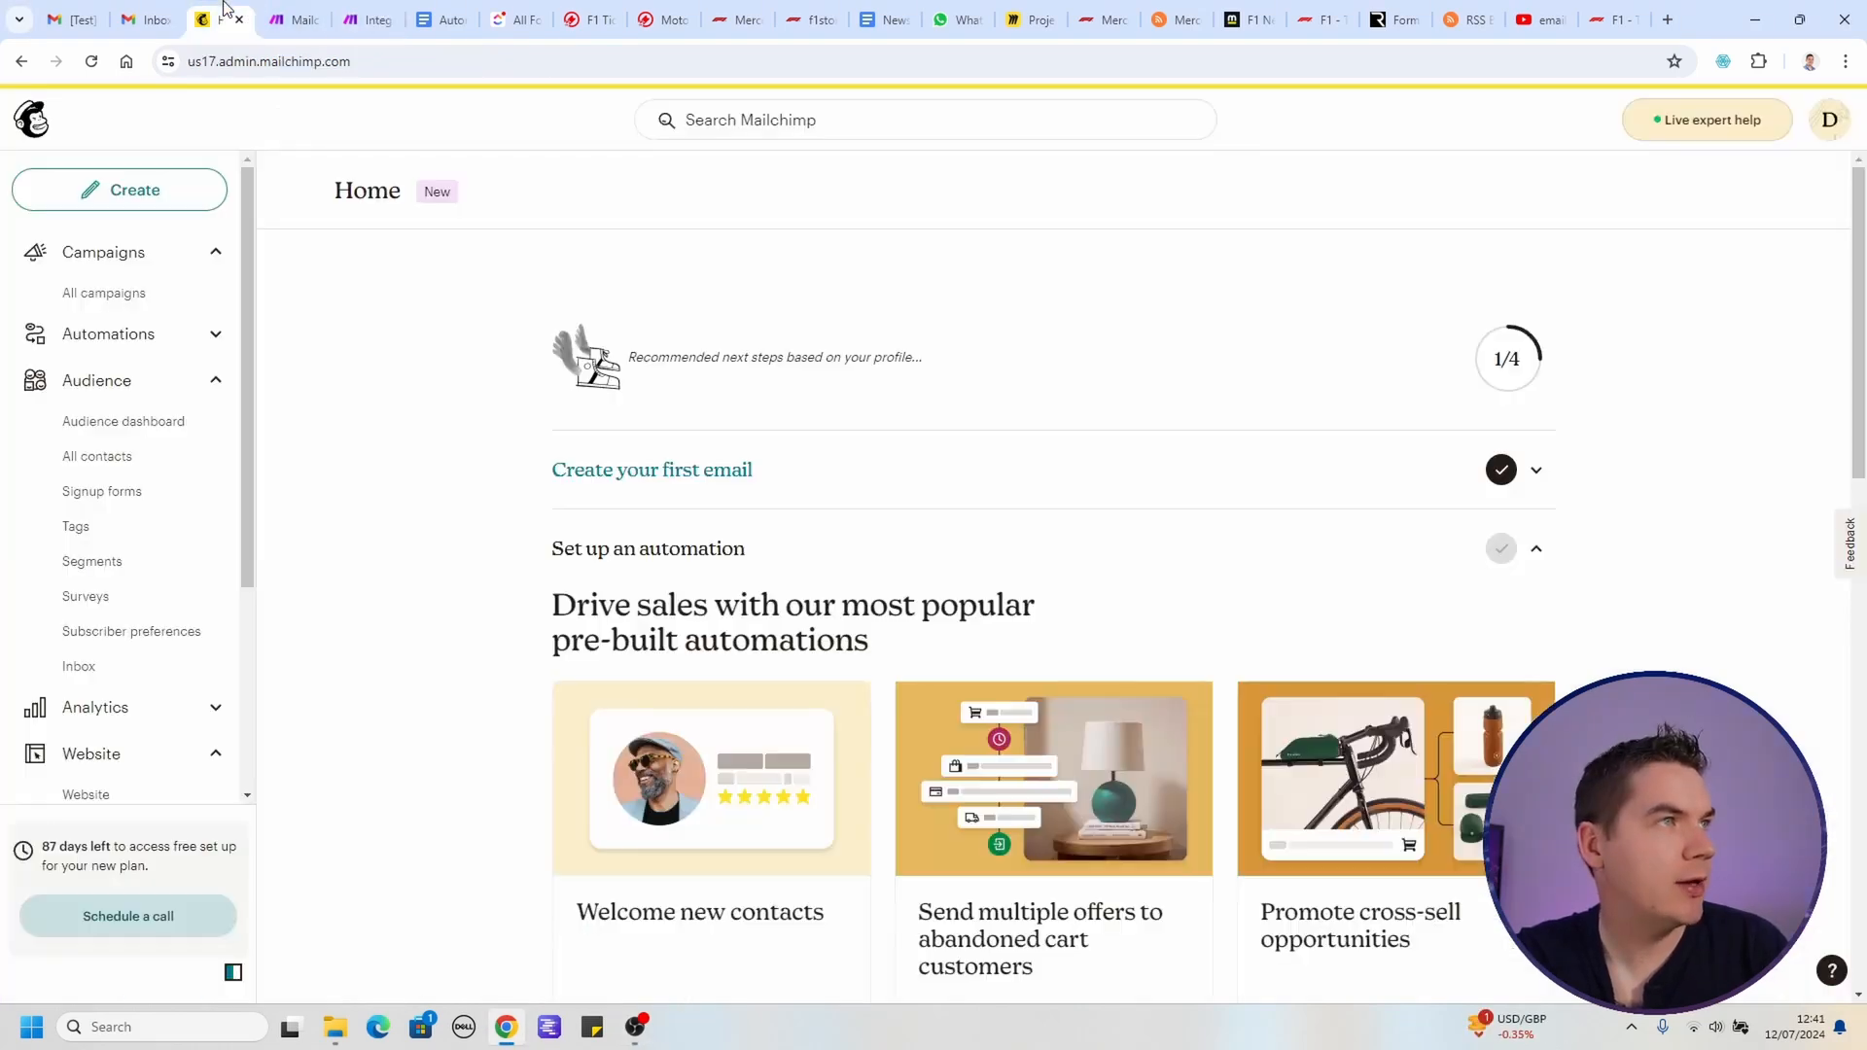
pyautogui.click(107, 292)
pyautogui.click(436, 494)
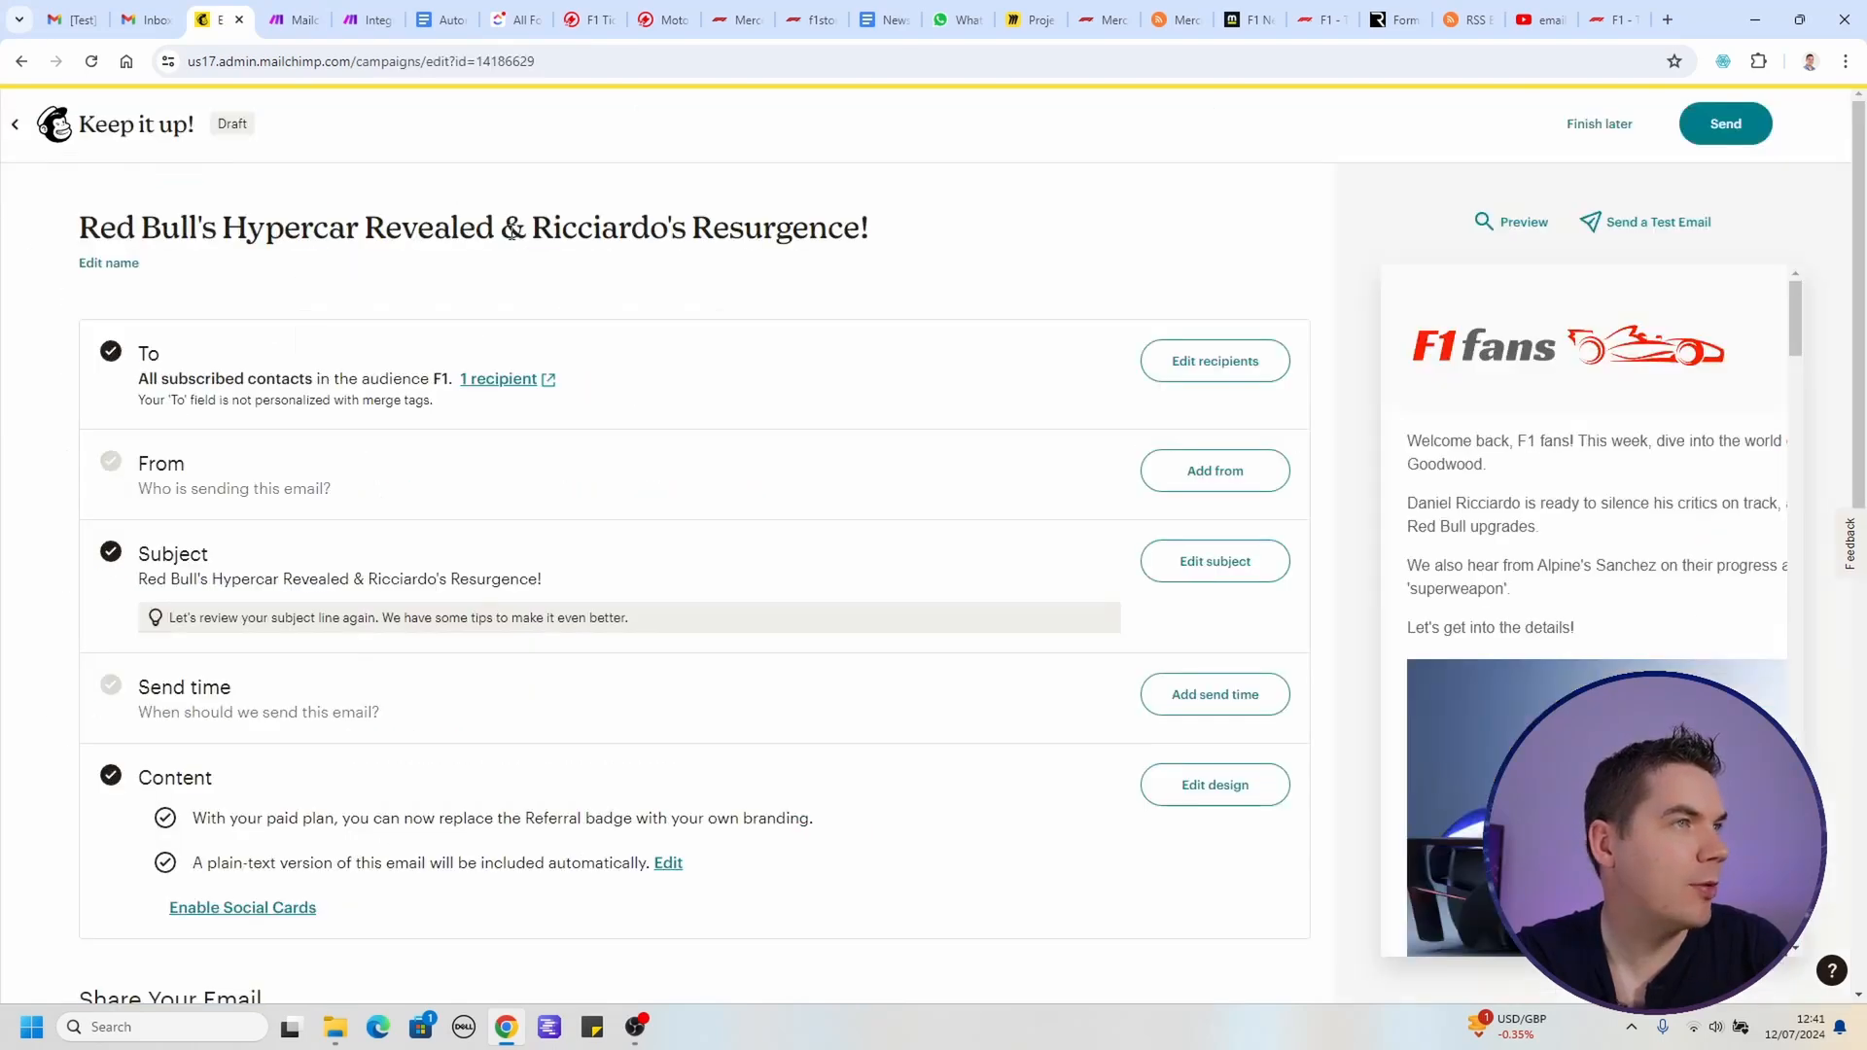
pyautogui.click(1517, 227)
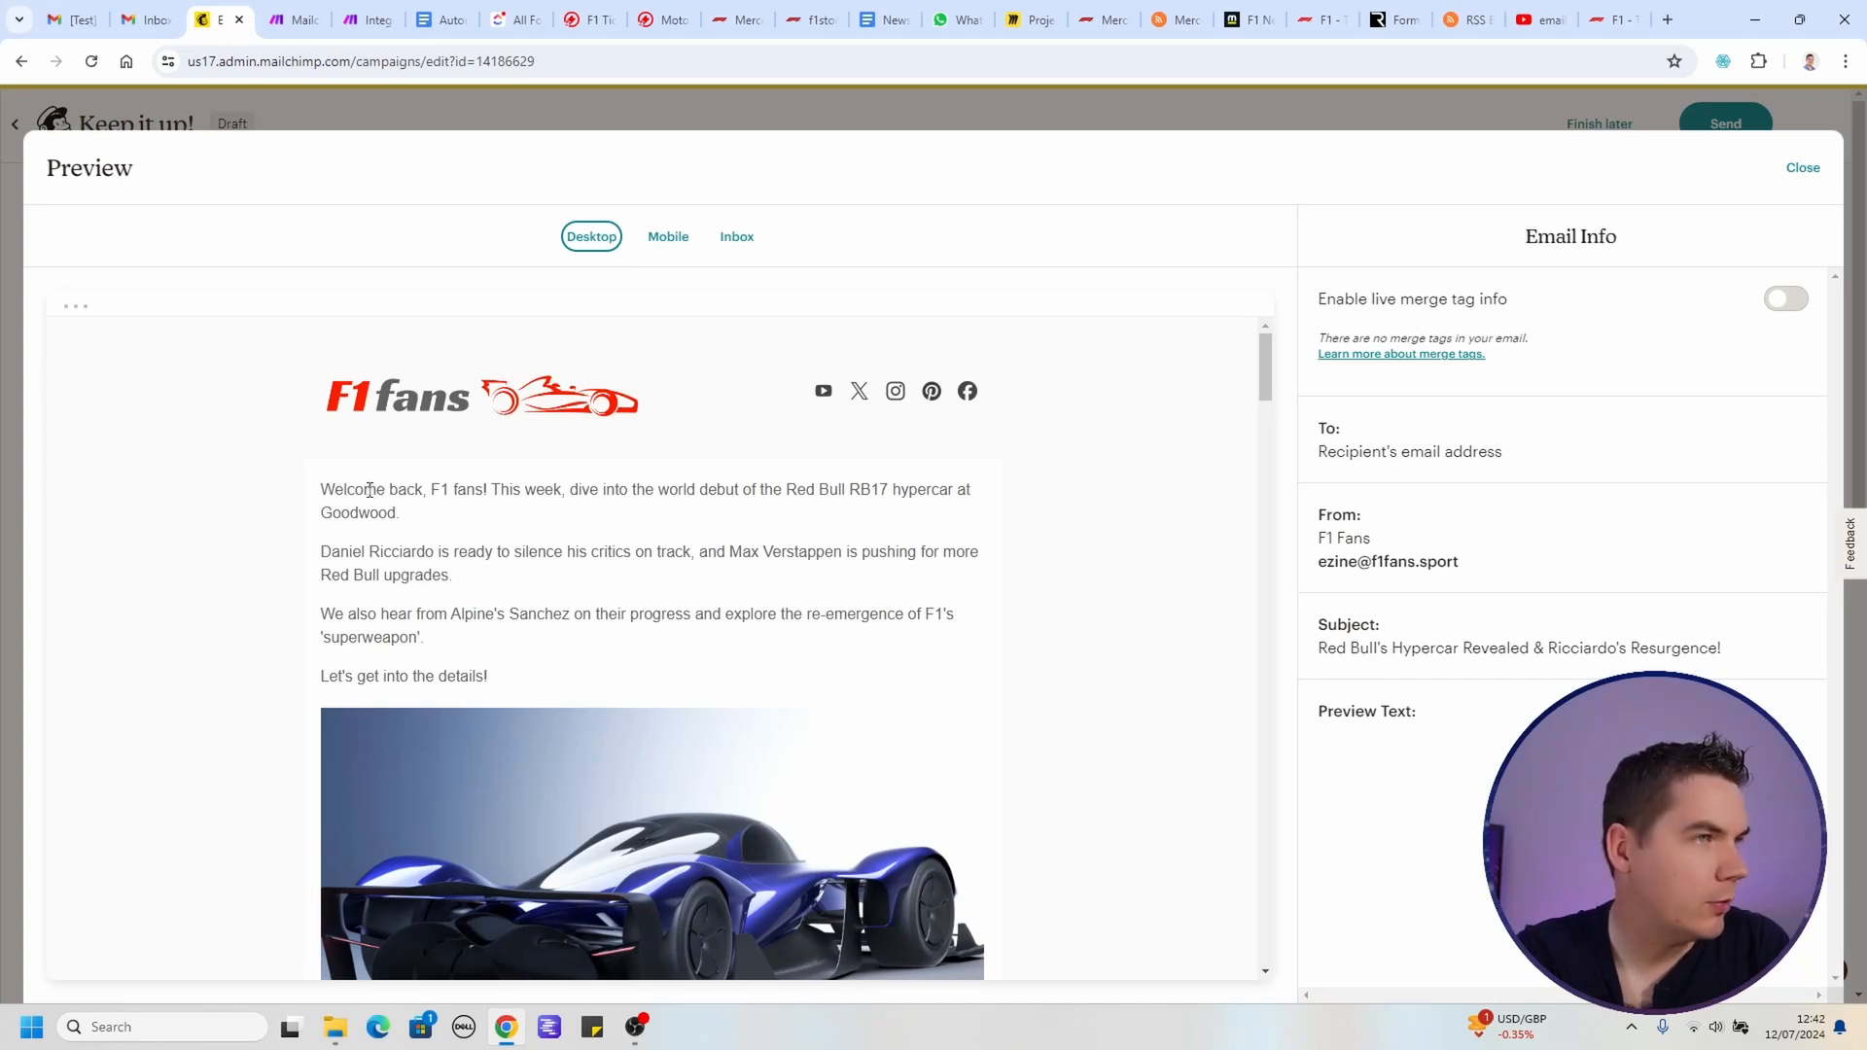
# Step: Examine the email's intro, subject line, lead story and Next Race section in the desktop preview
pyautogui.scroll(-1, 650, 501)
pyautogui.moveTo(1359, 647); pyautogui.dragTo(1558, 644)
pyautogui.click(1558, 645)
pyautogui.scroll(-6, 570, 522)
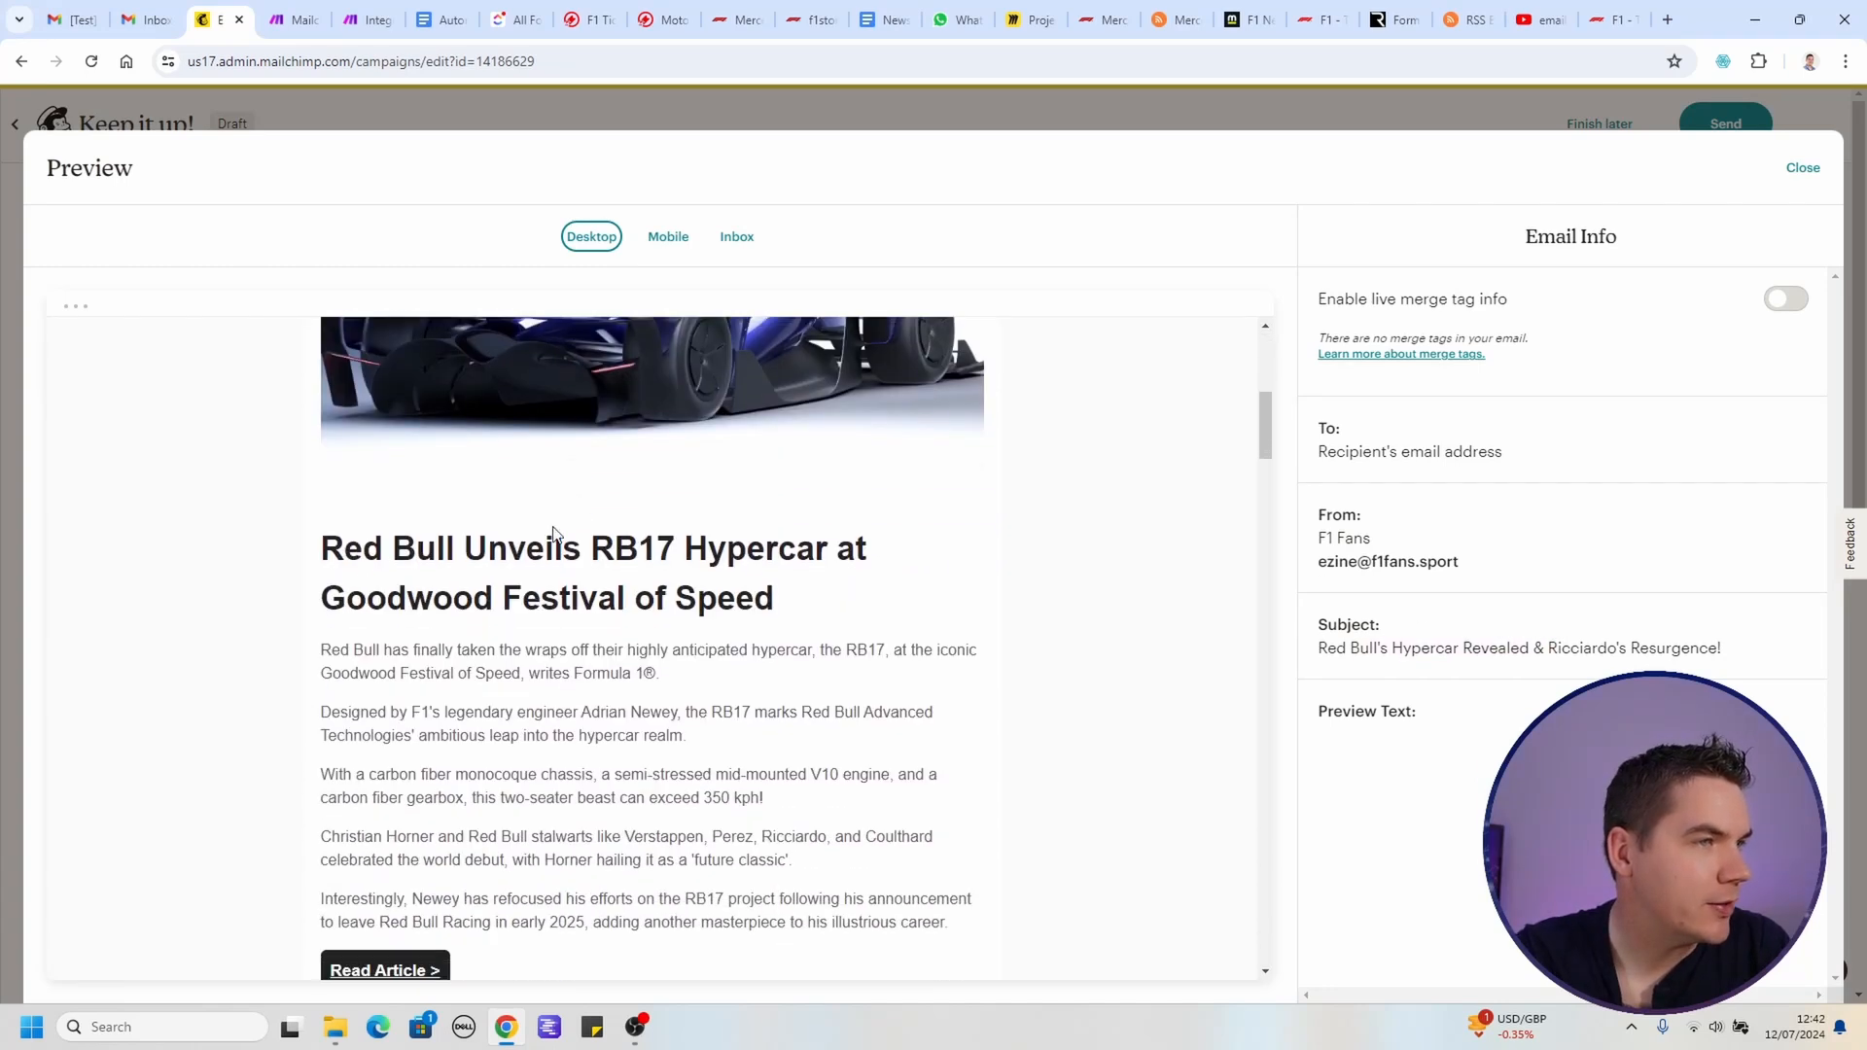
pyautogui.scroll(-5, 433, 575)
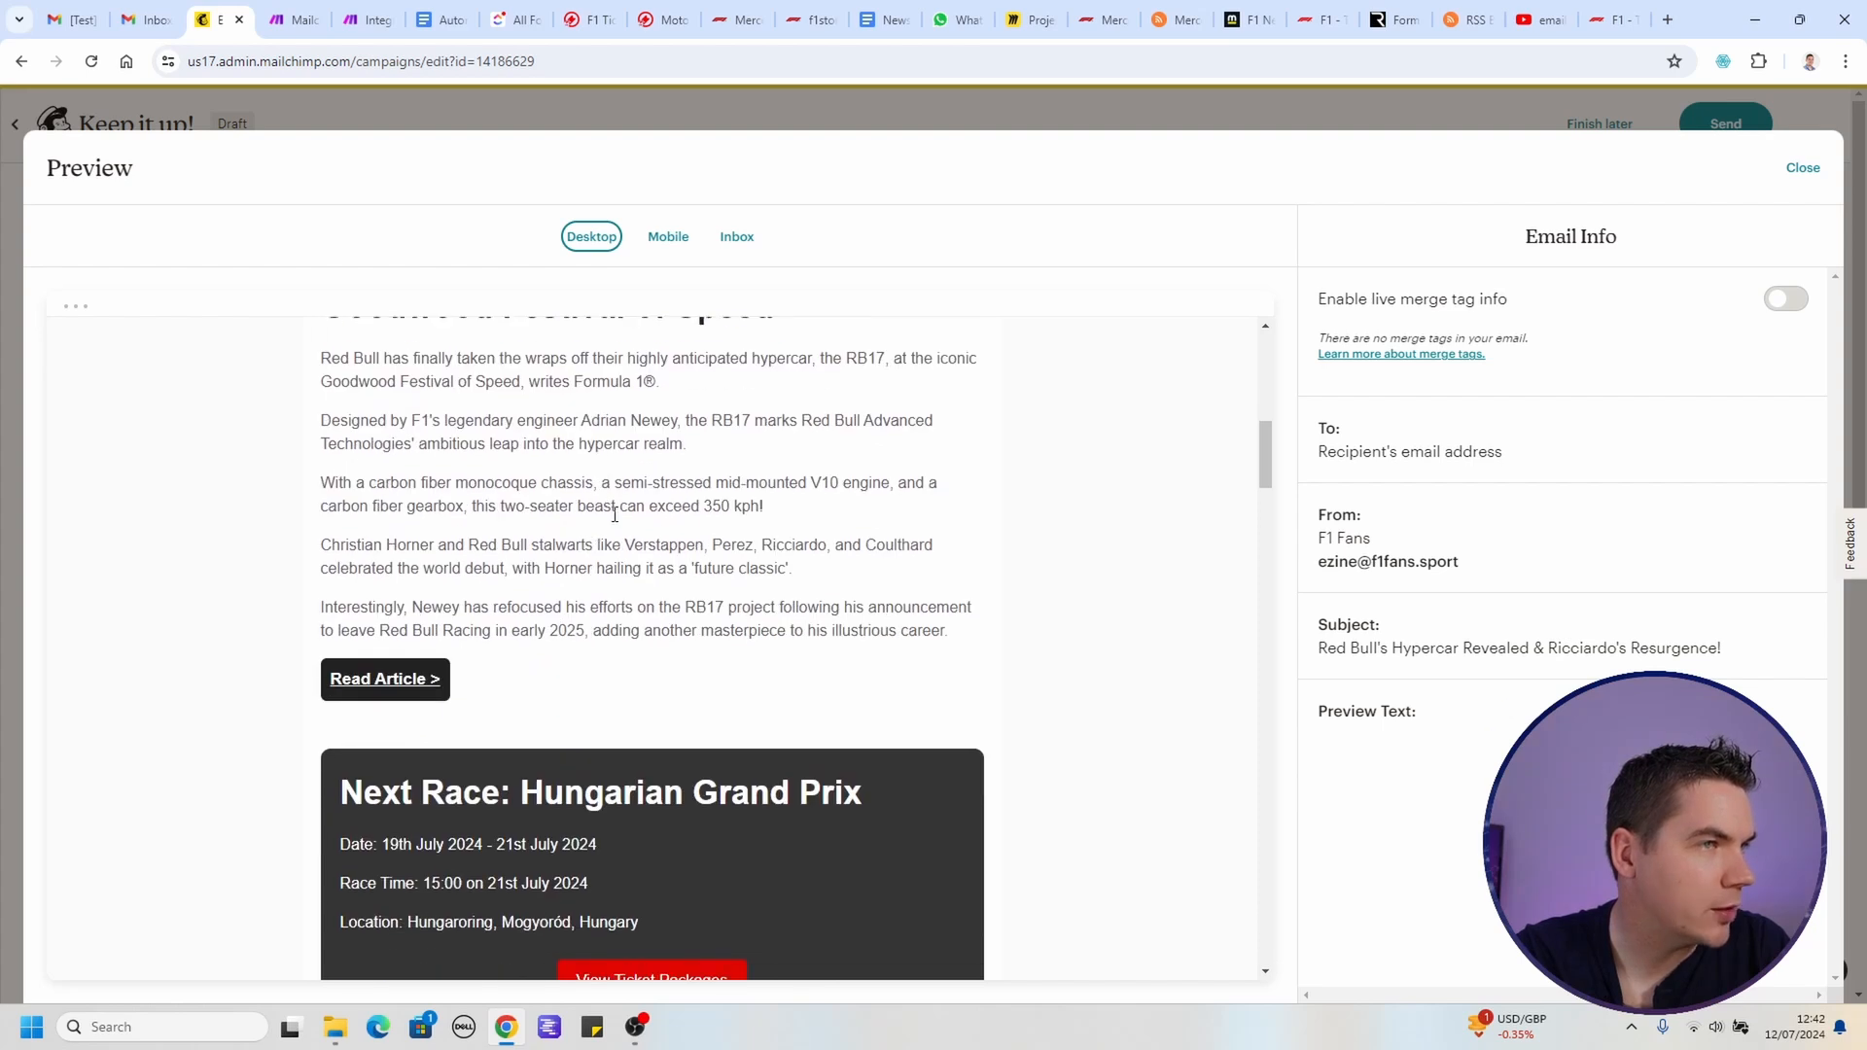
pyautogui.moveTo(401, 499); pyautogui.dragTo(584, 588)
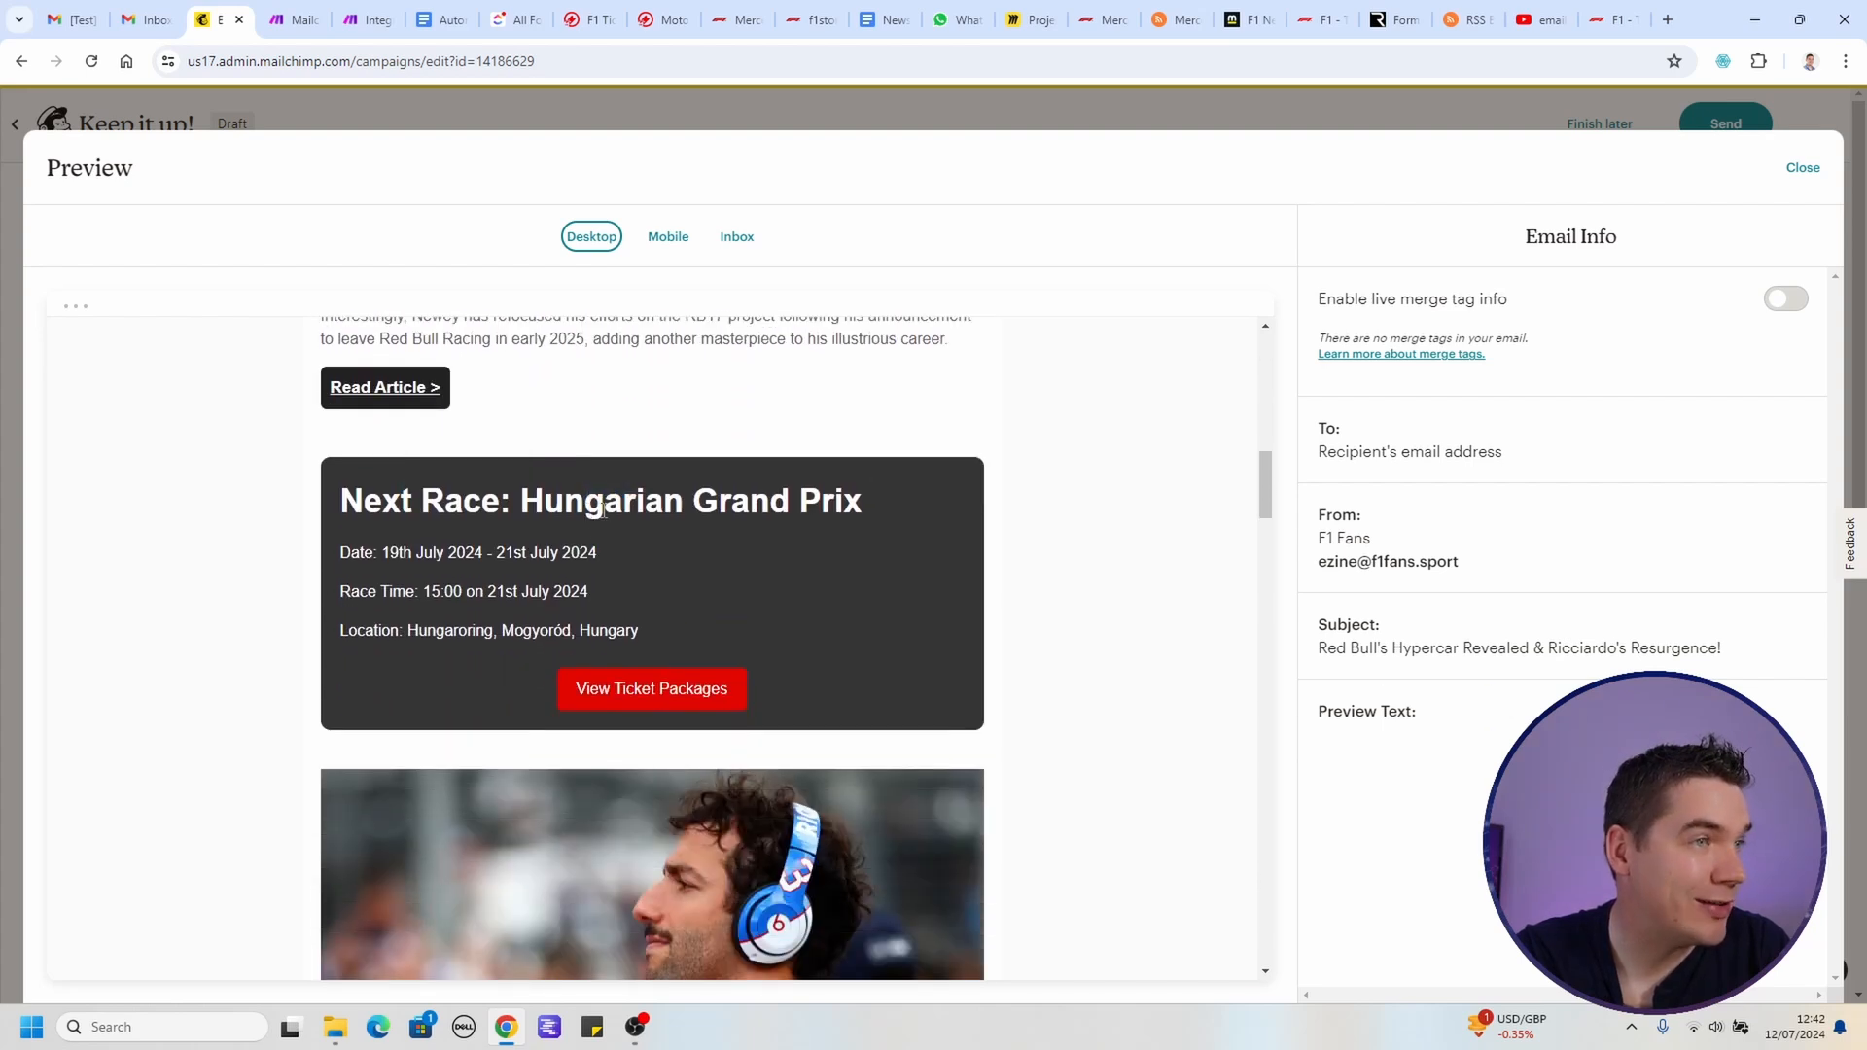
# Step: Read through the remaining news stories and sections of the previewed email, returning to the Verstappen story
pyautogui.scroll(-9, 584, 574)
pyautogui.scroll(-9, 584, 627)
pyautogui.scroll(-1, 545, 632)
pyautogui.scroll(-15, 763, 722)
pyautogui.scroll(-5, 646, 634)
pyautogui.scroll(15, 645, 634)
pyautogui.scroll(-1, 645, 610)
pyautogui.scroll(-2, 458, 596)
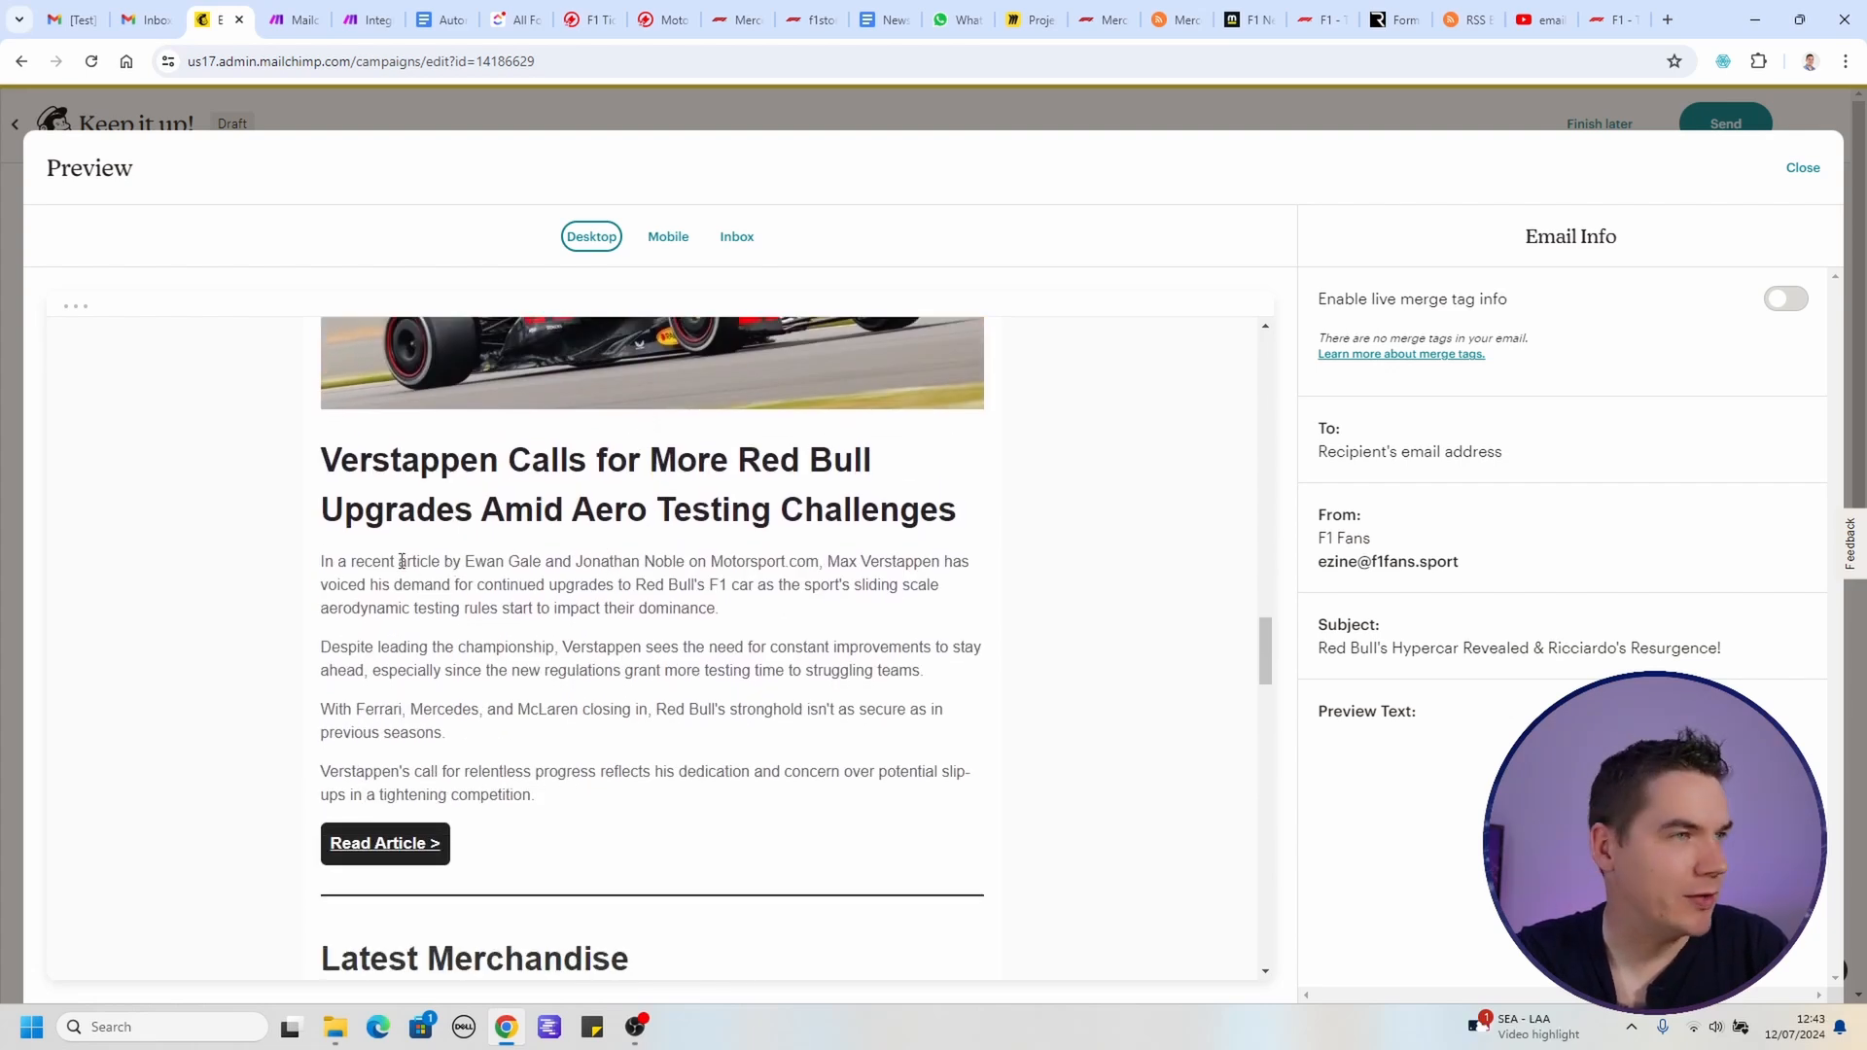
# Step: Check the Verstappen story's source credit and article link, and examine the Latest Merchandise section
pyautogui.moveTo(746, 562); pyautogui.dragTo(792, 562)
pyautogui.click(792, 562)
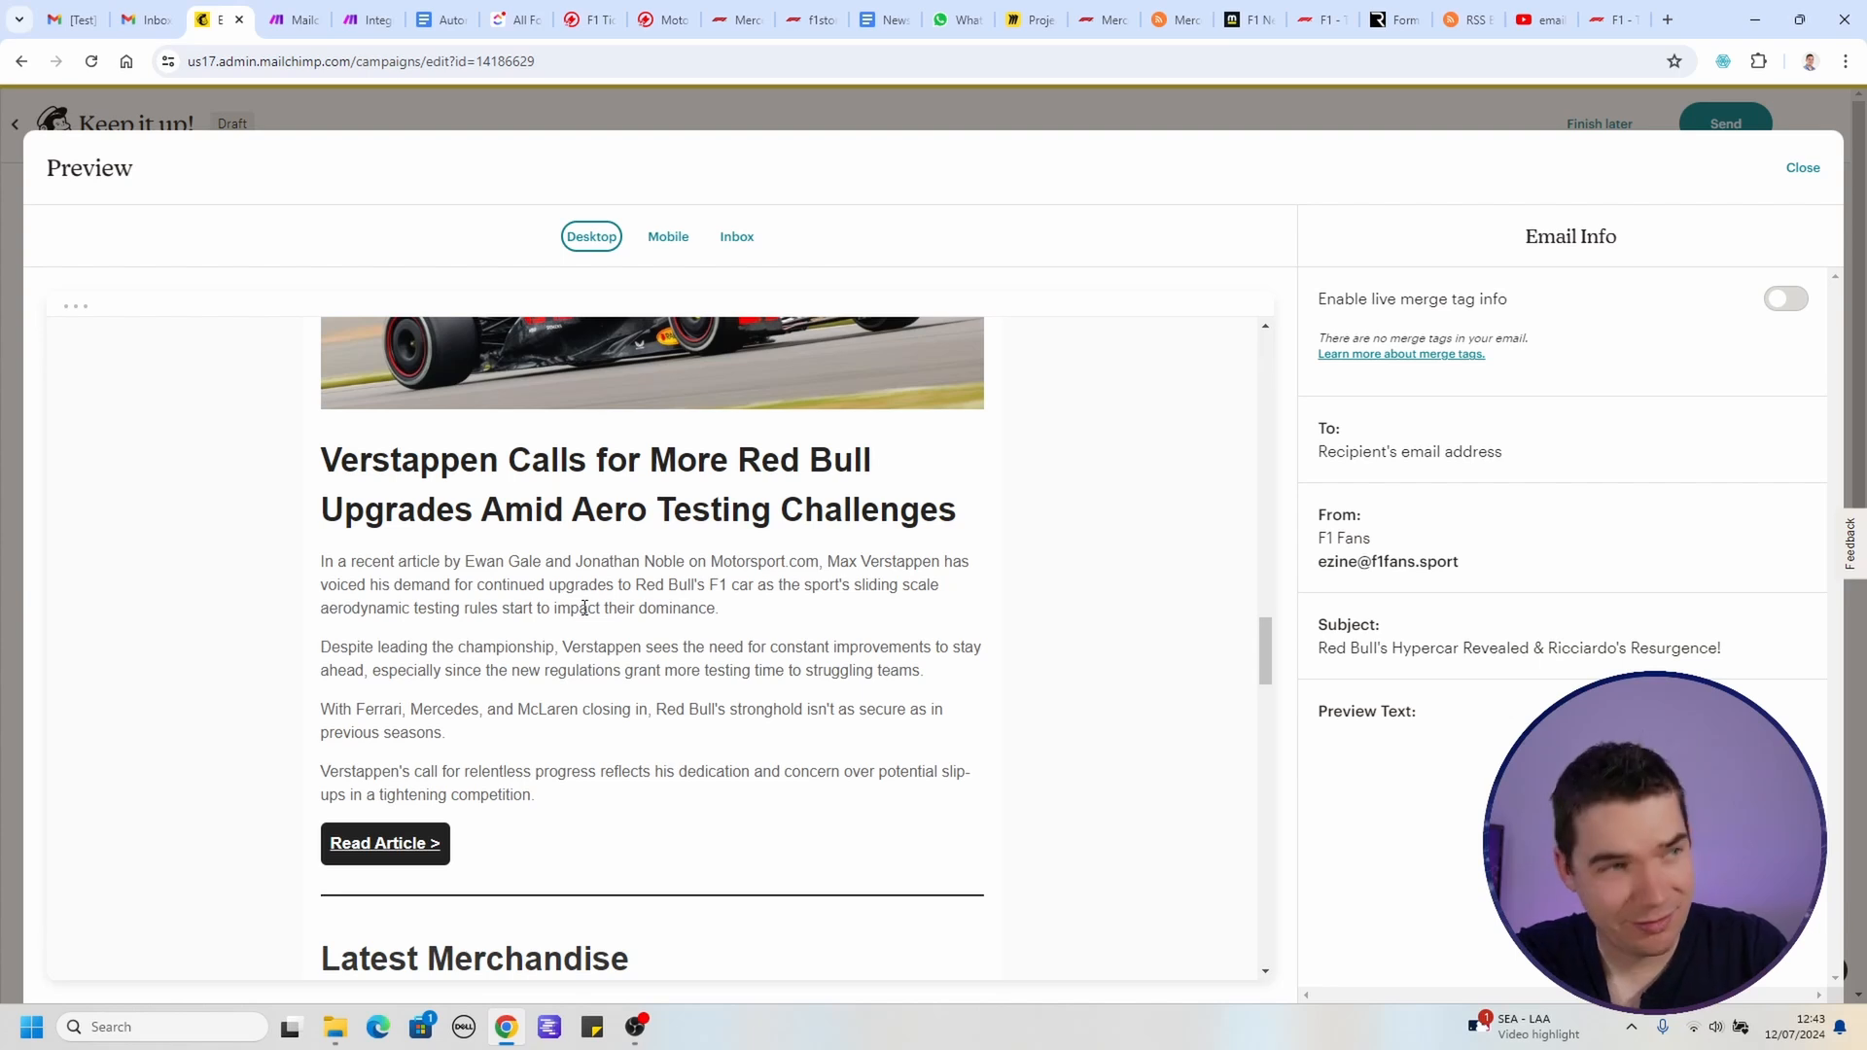
pyautogui.click(413, 845)
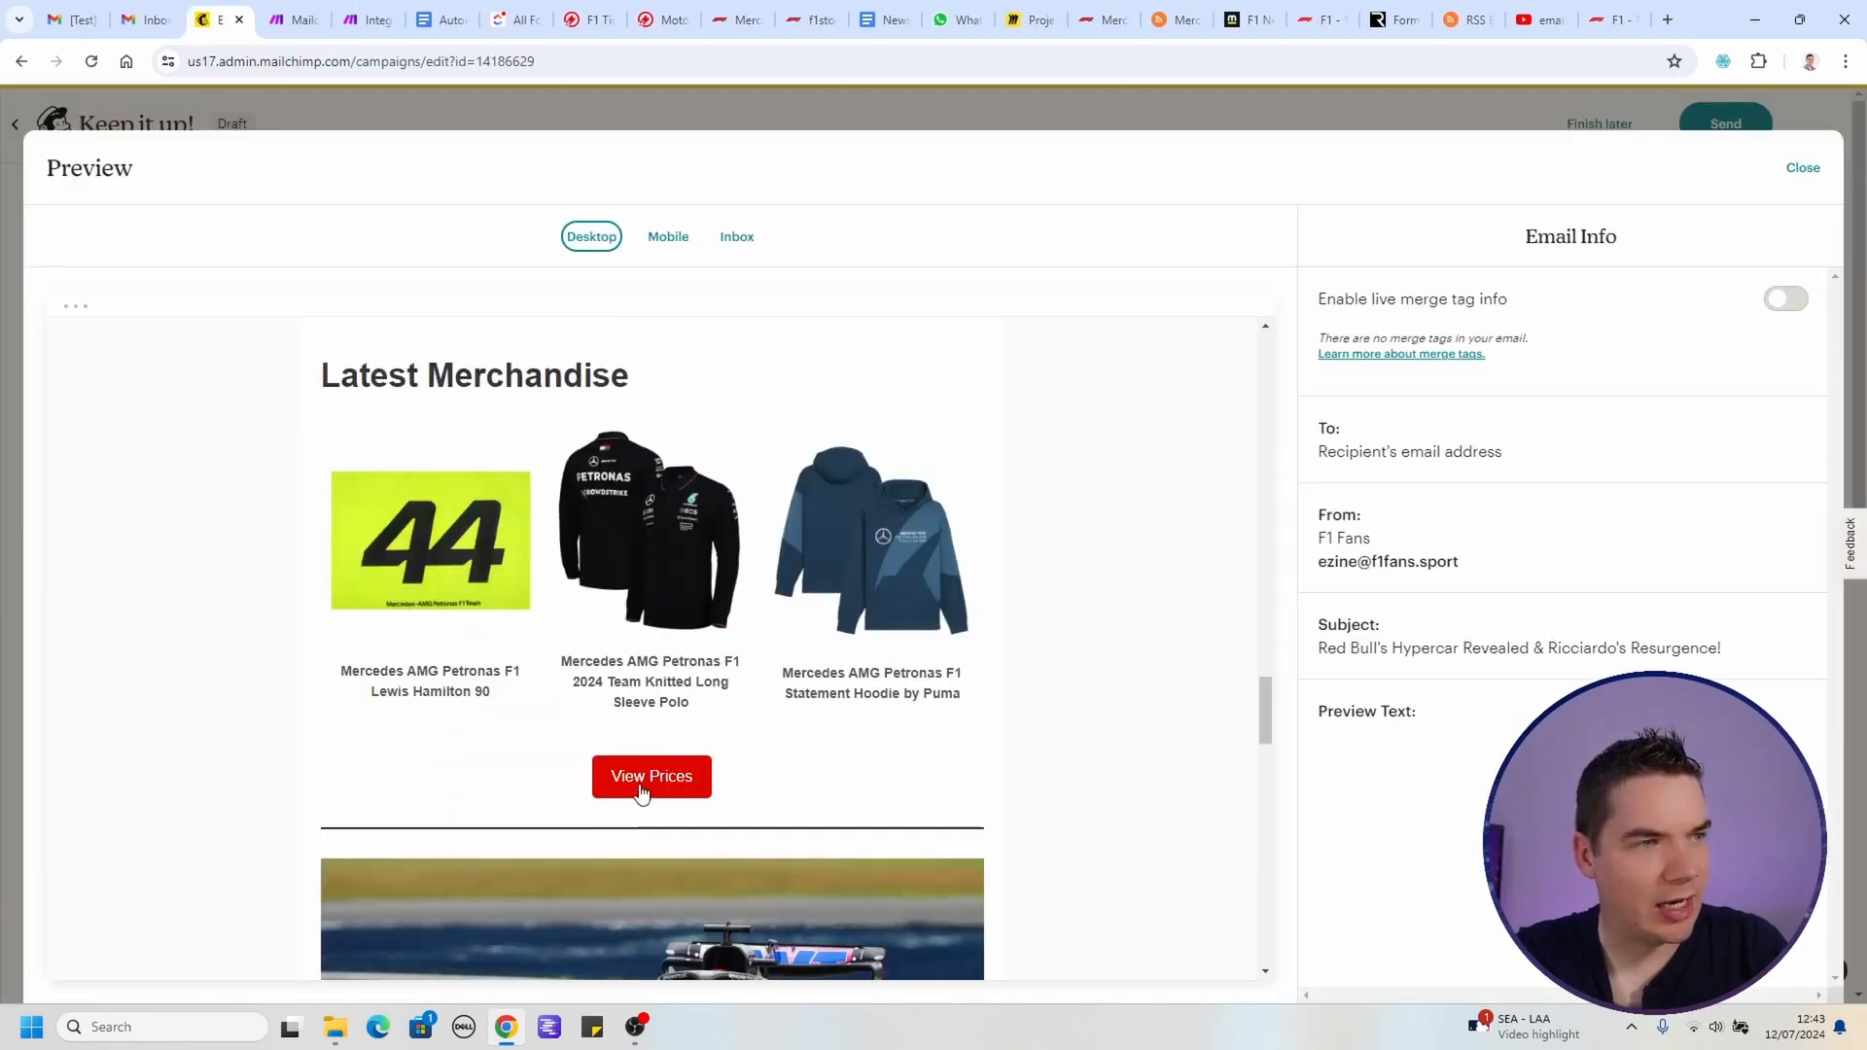
pyautogui.scroll(15, 661, 770)
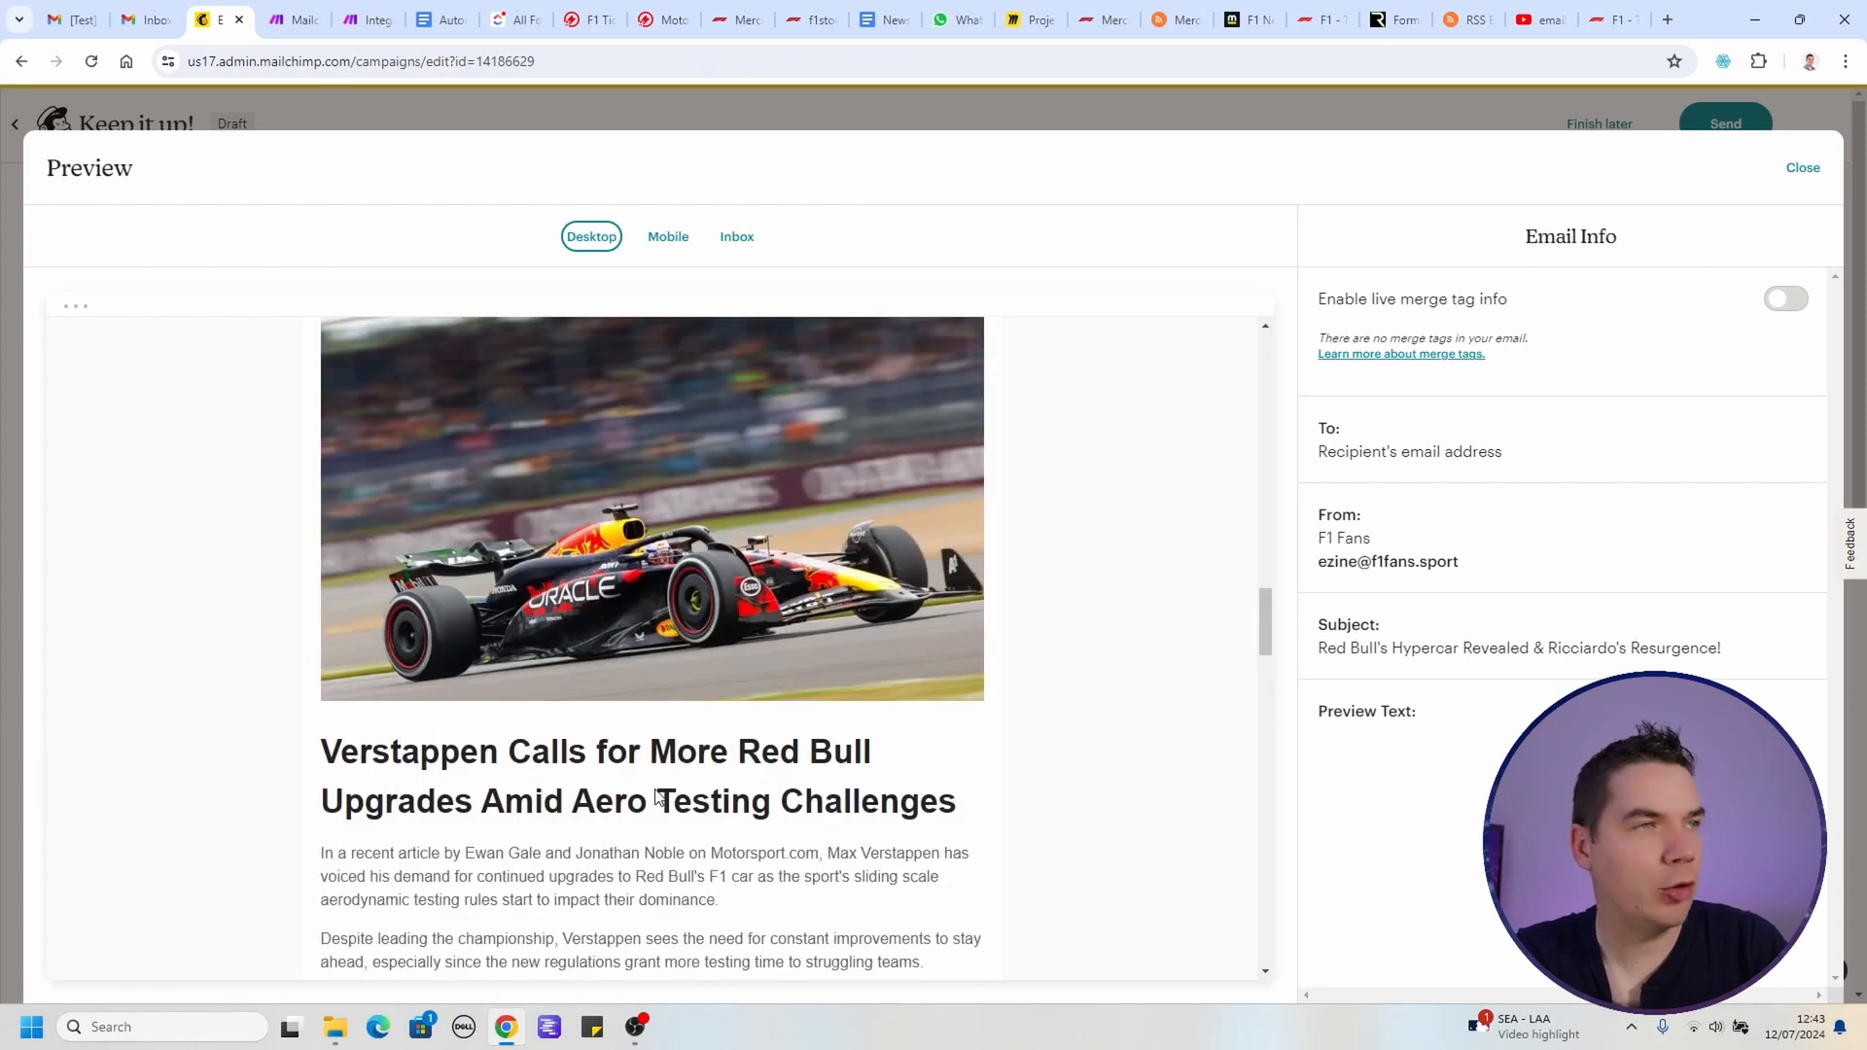
pyautogui.scroll(10, 668, 895)
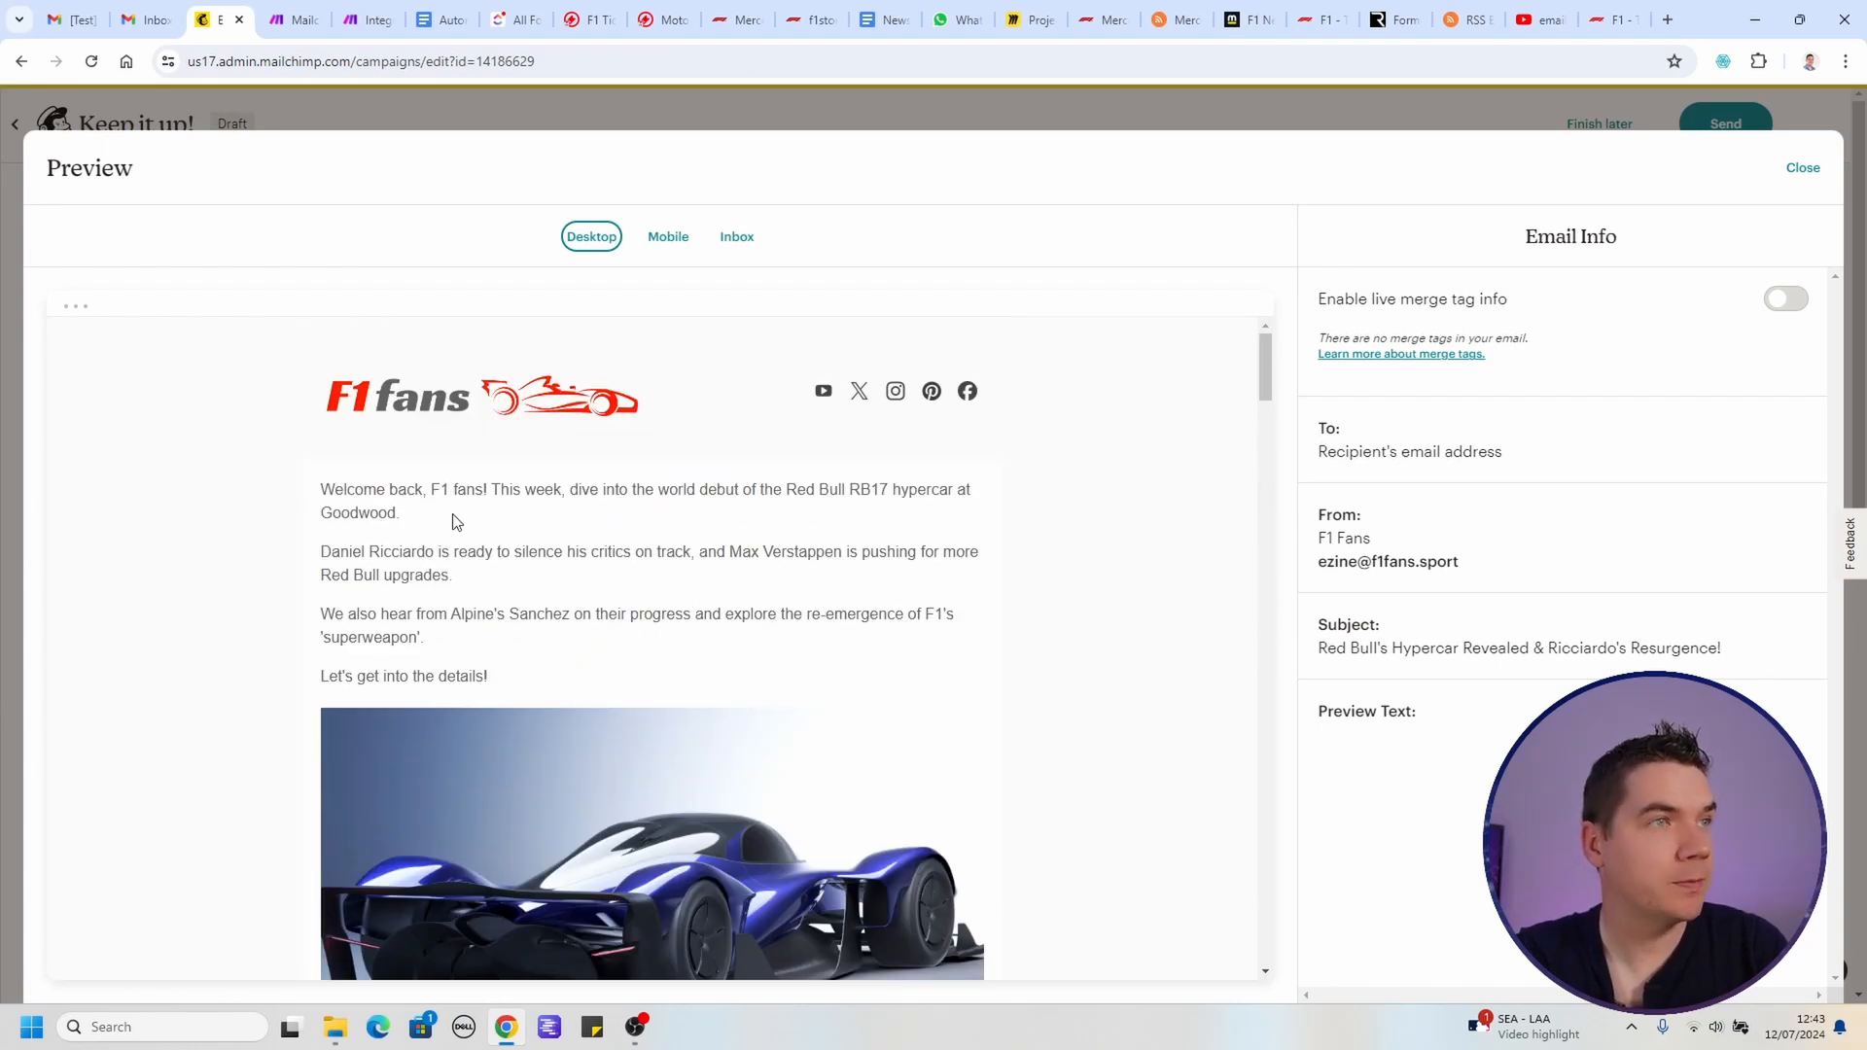
# Step: Close the preview and review the campaign's recipients, sender, subject, send time and content settings
pyautogui.click(1802, 169)
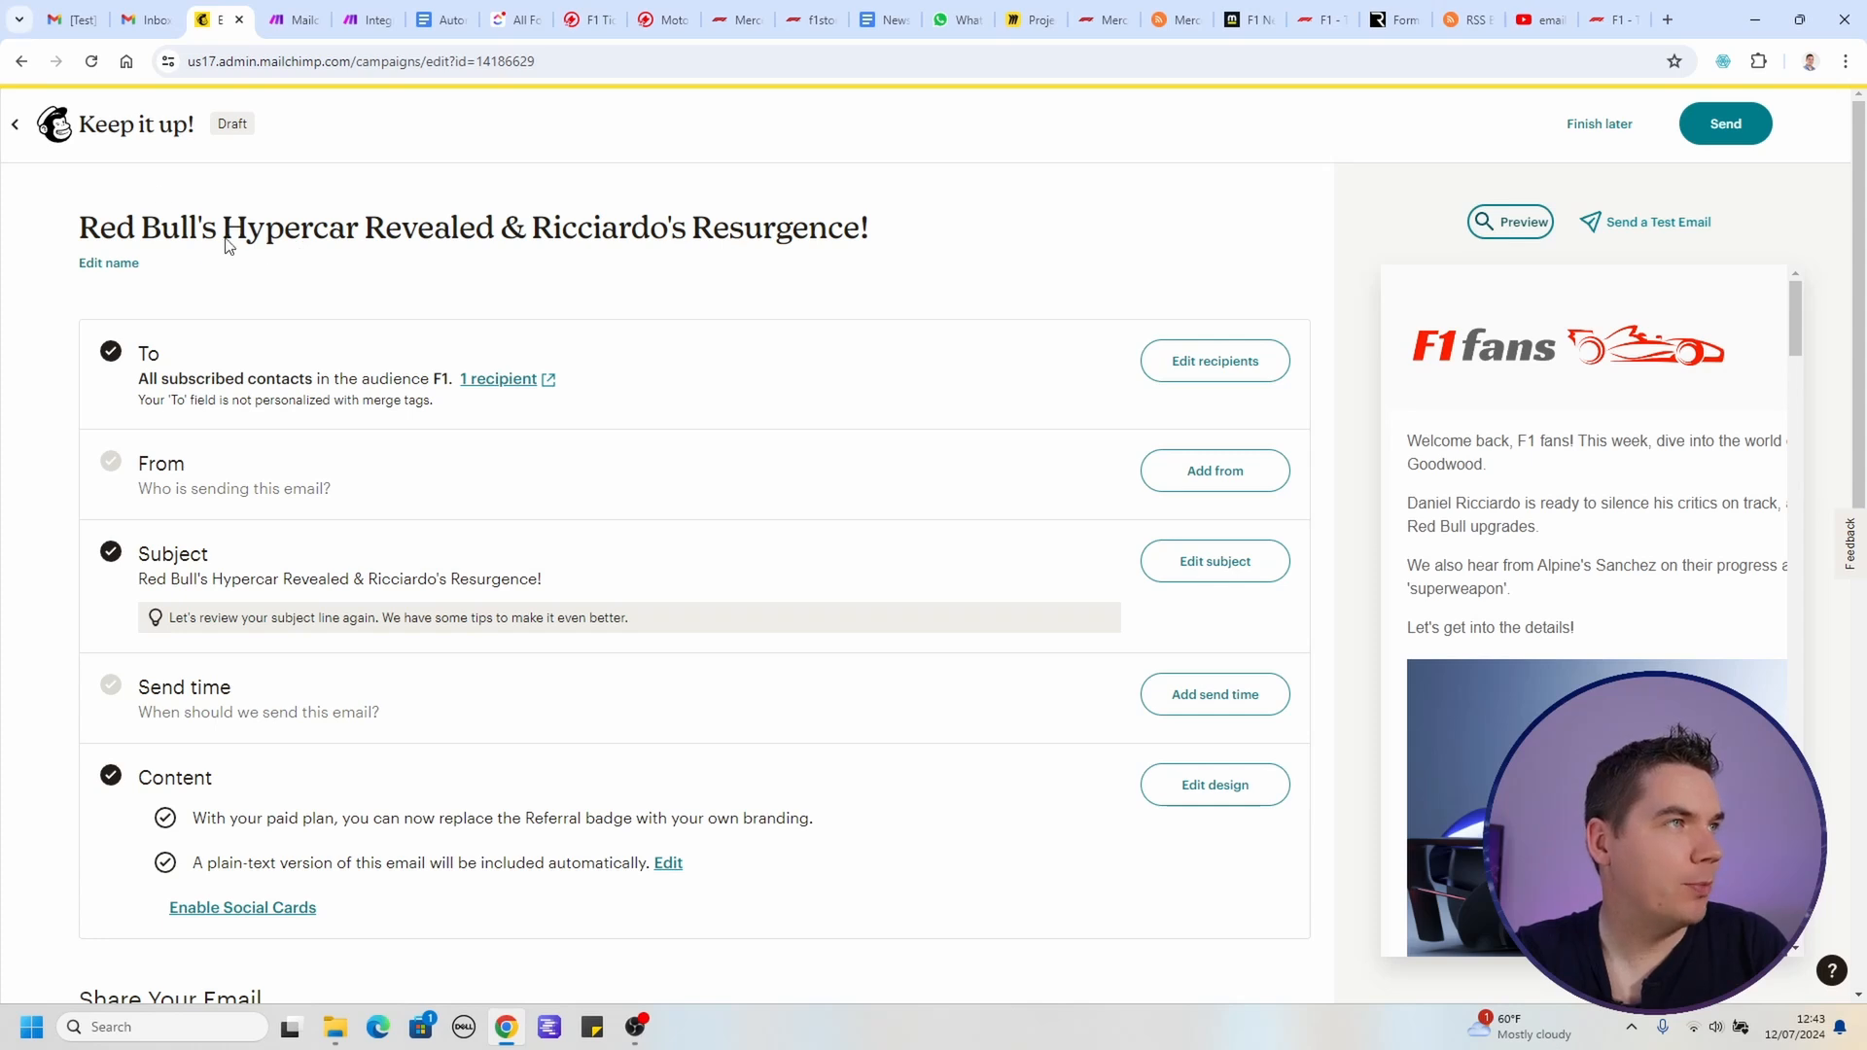
pyautogui.scroll(-2, 375, 654)
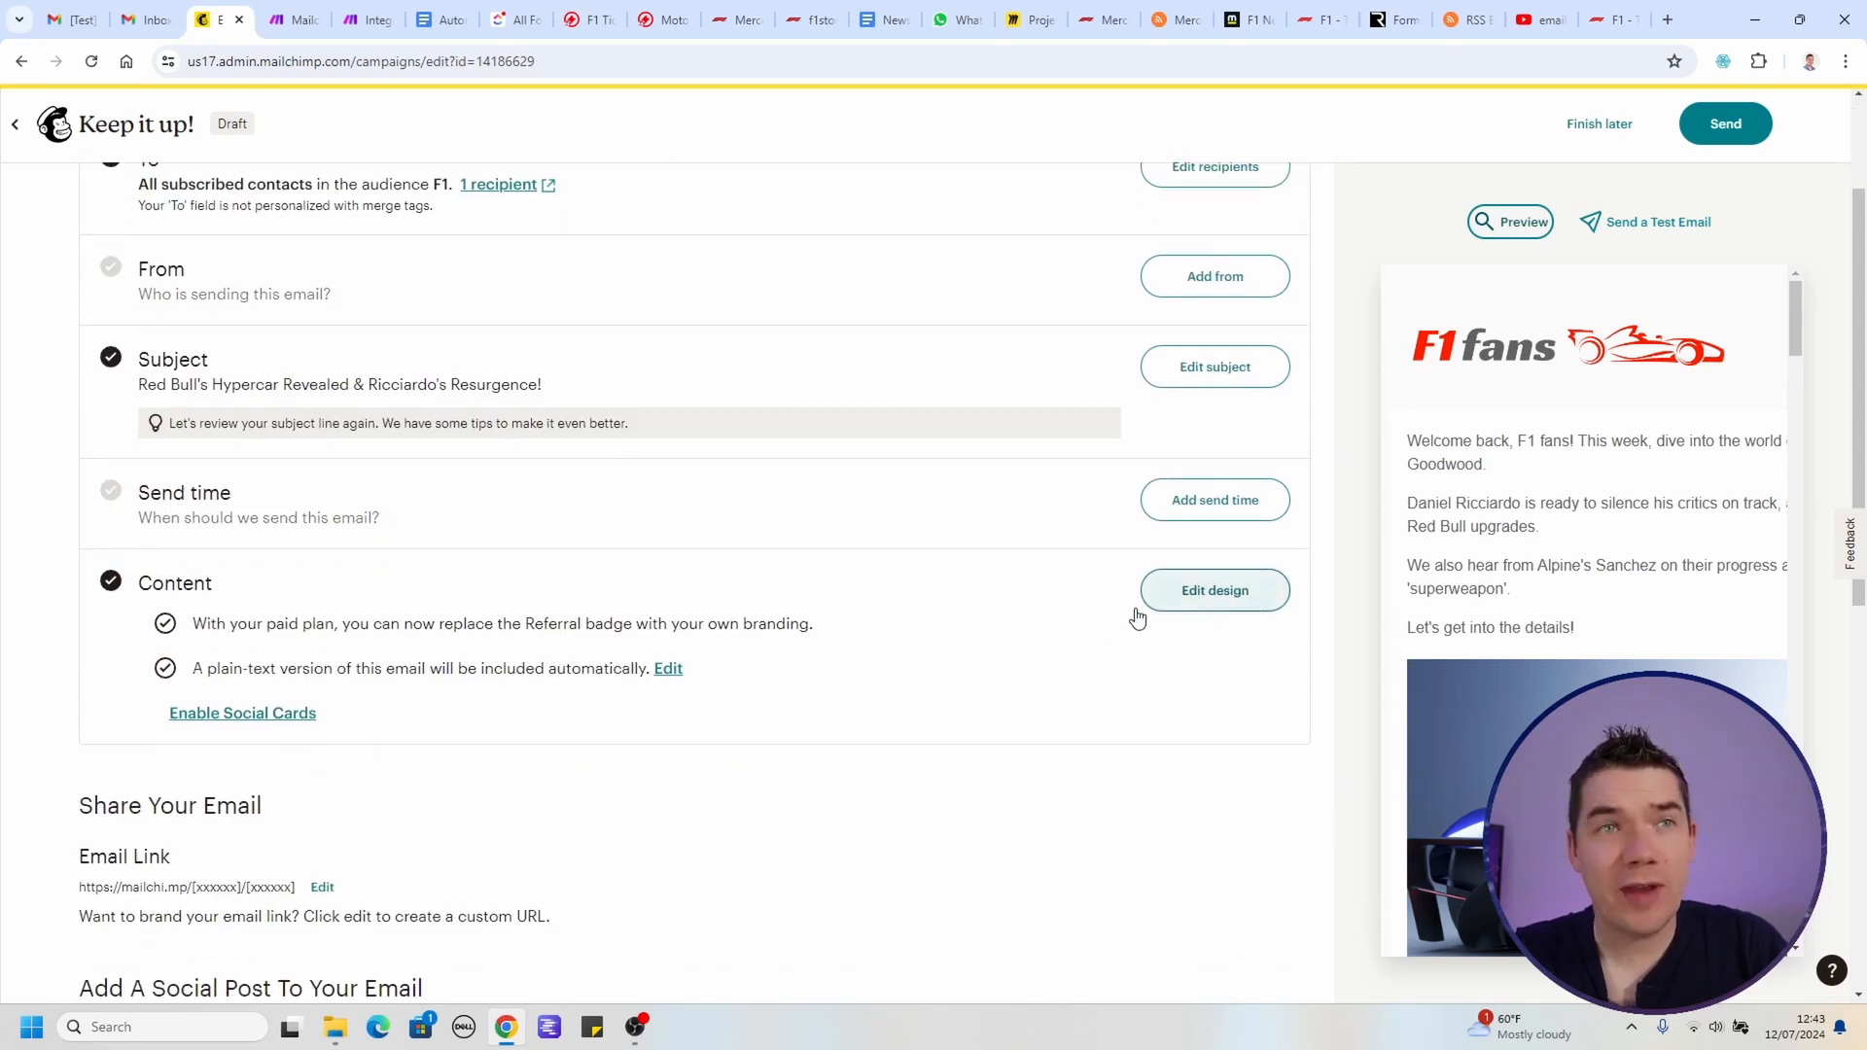
pyautogui.scroll(2, 938, 637)
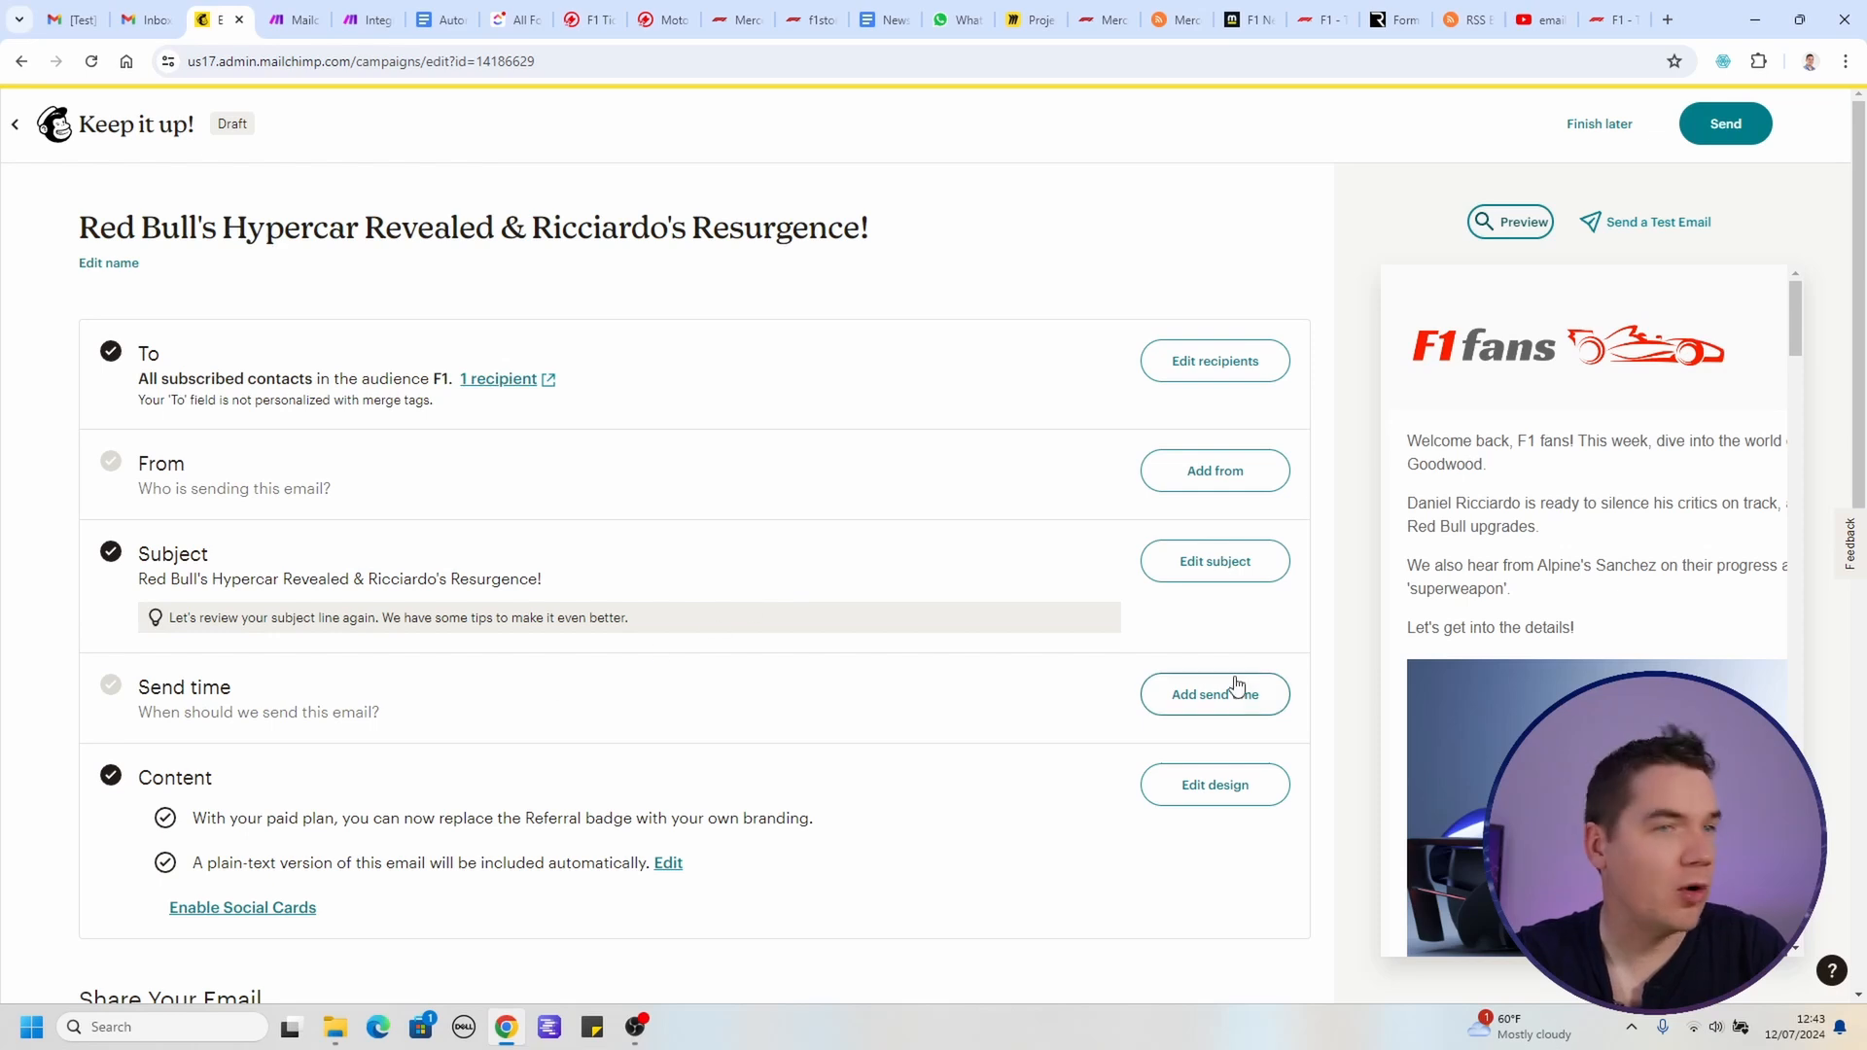
pyautogui.scroll(-2, 855, 689)
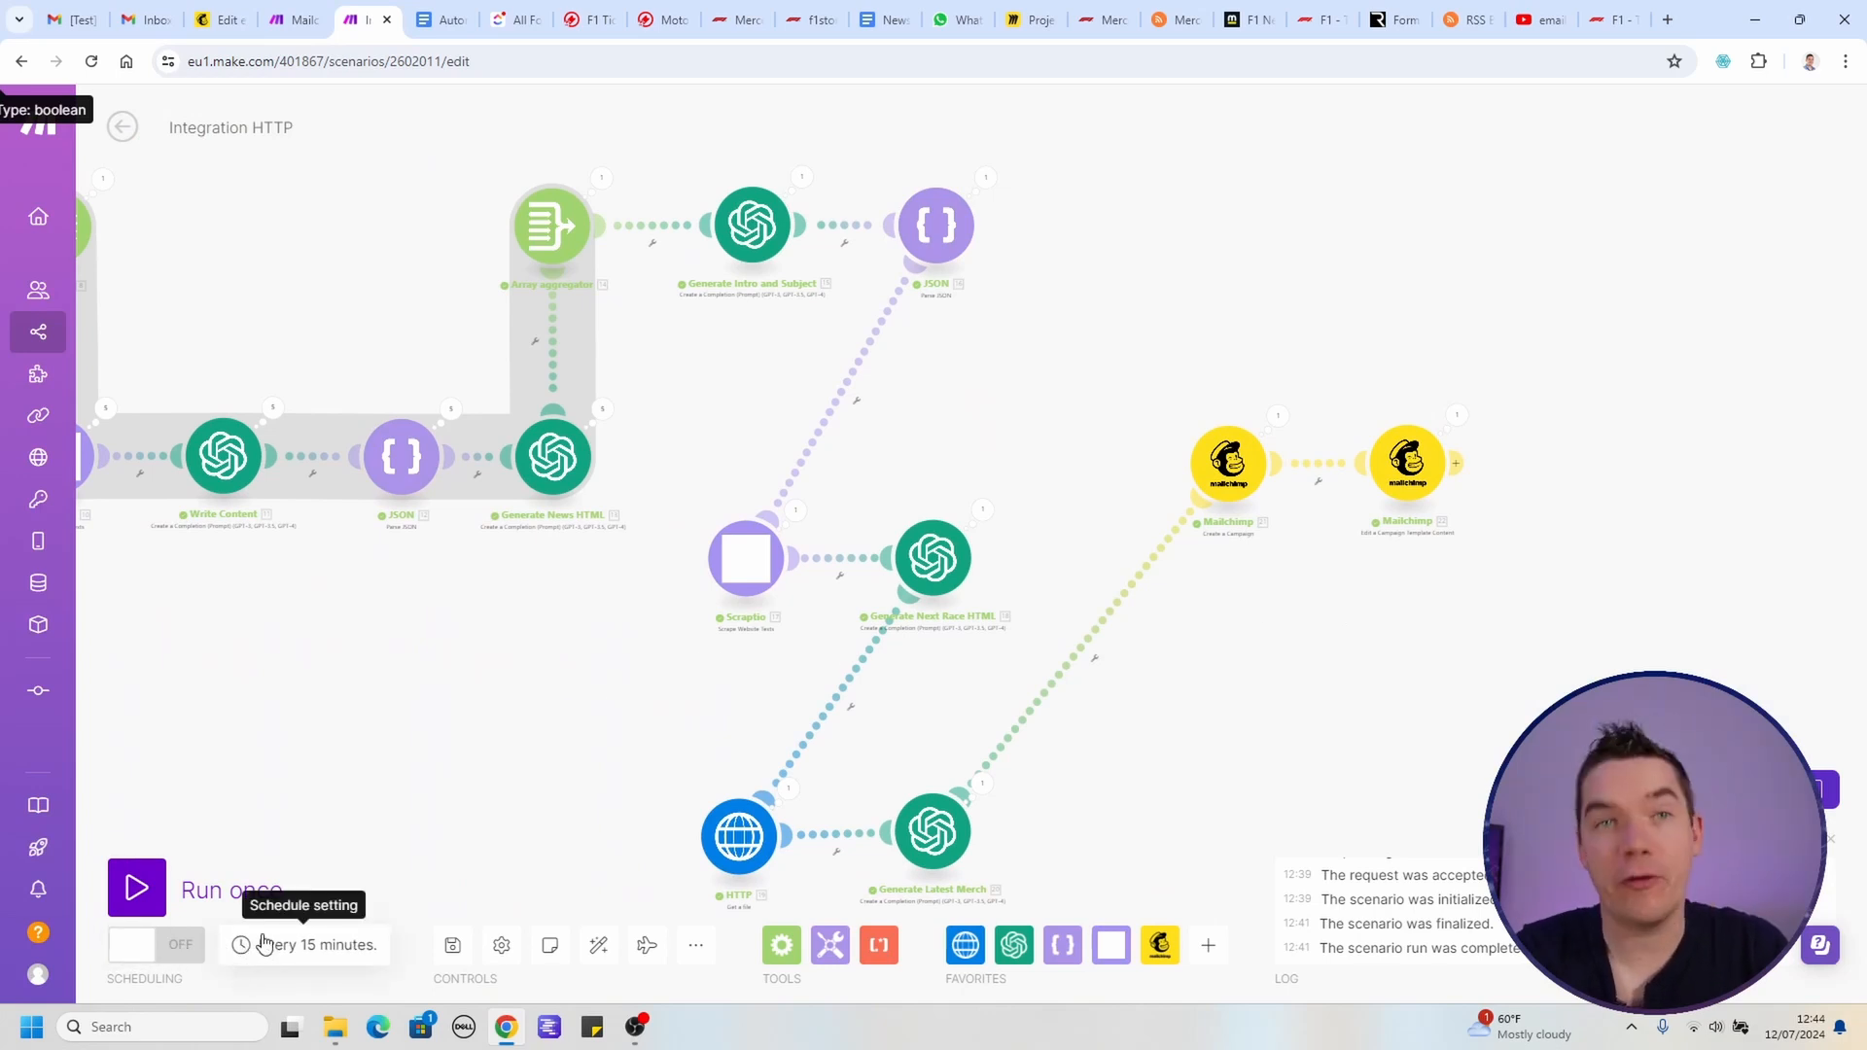
# Step: Look over the Make scenario's modules back to the starting HTTP module
pyautogui.scroll(-1, 358, 713)
pyautogui.hscroll(-10, 436, 683)
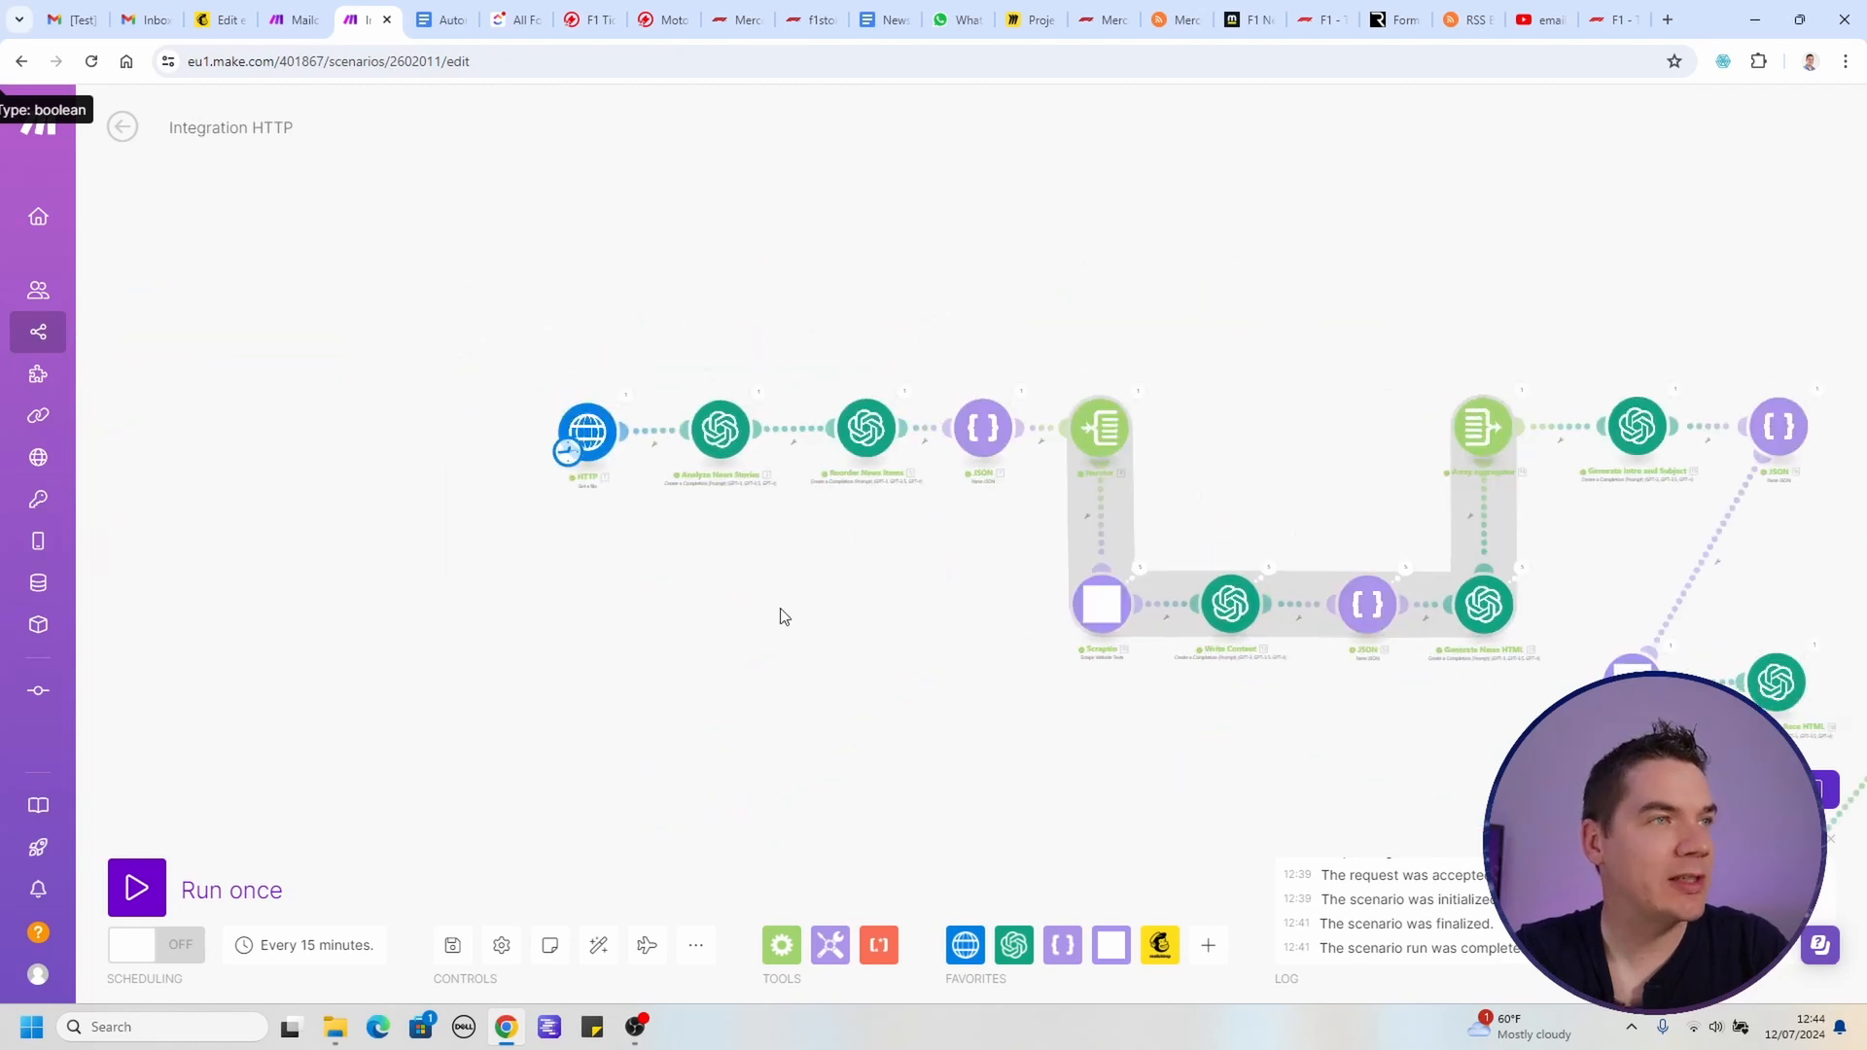
pyautogui.scroll(2, 826, 622)
pyautogui.scroll(2, 776, 613)
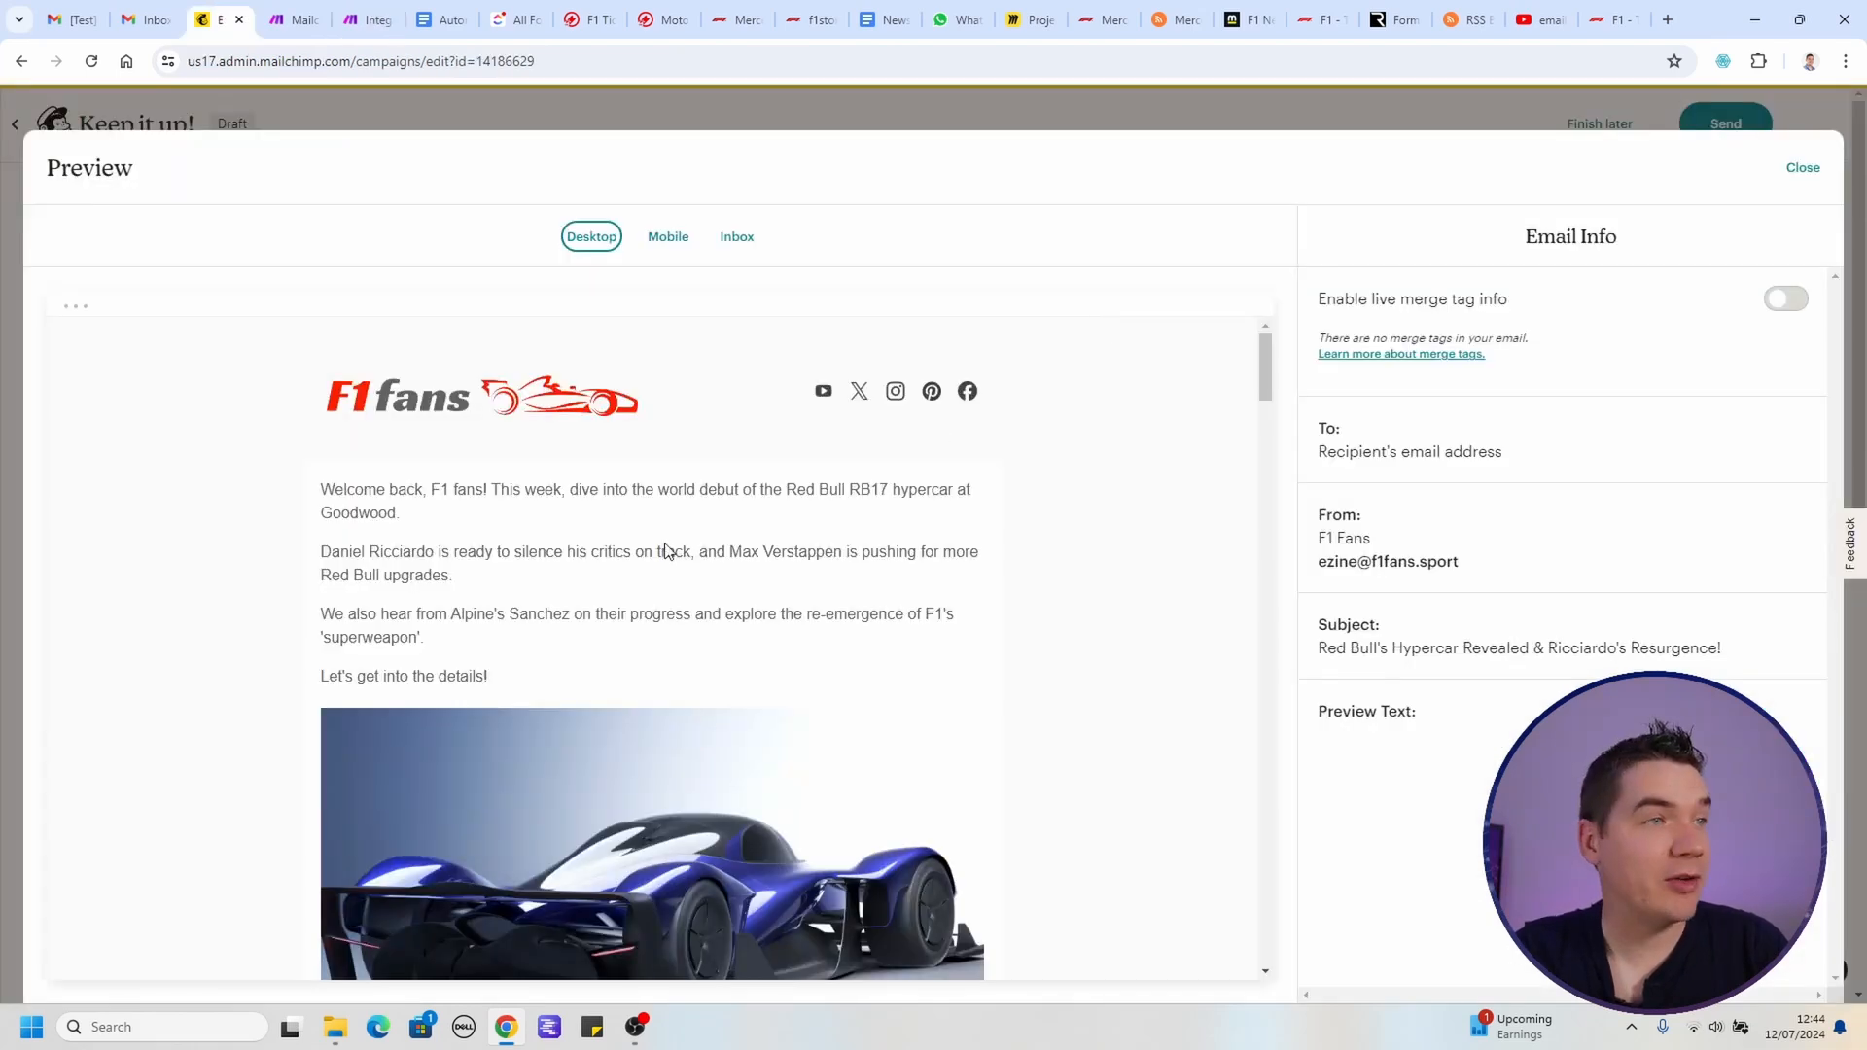
# Step: In the Mailchimp email preview, review the intro and the RB17 and Ricciardo stories
pyautogui.scroll(-3, 658, 596)
pyautogui.scroll(-6, 657, 603)
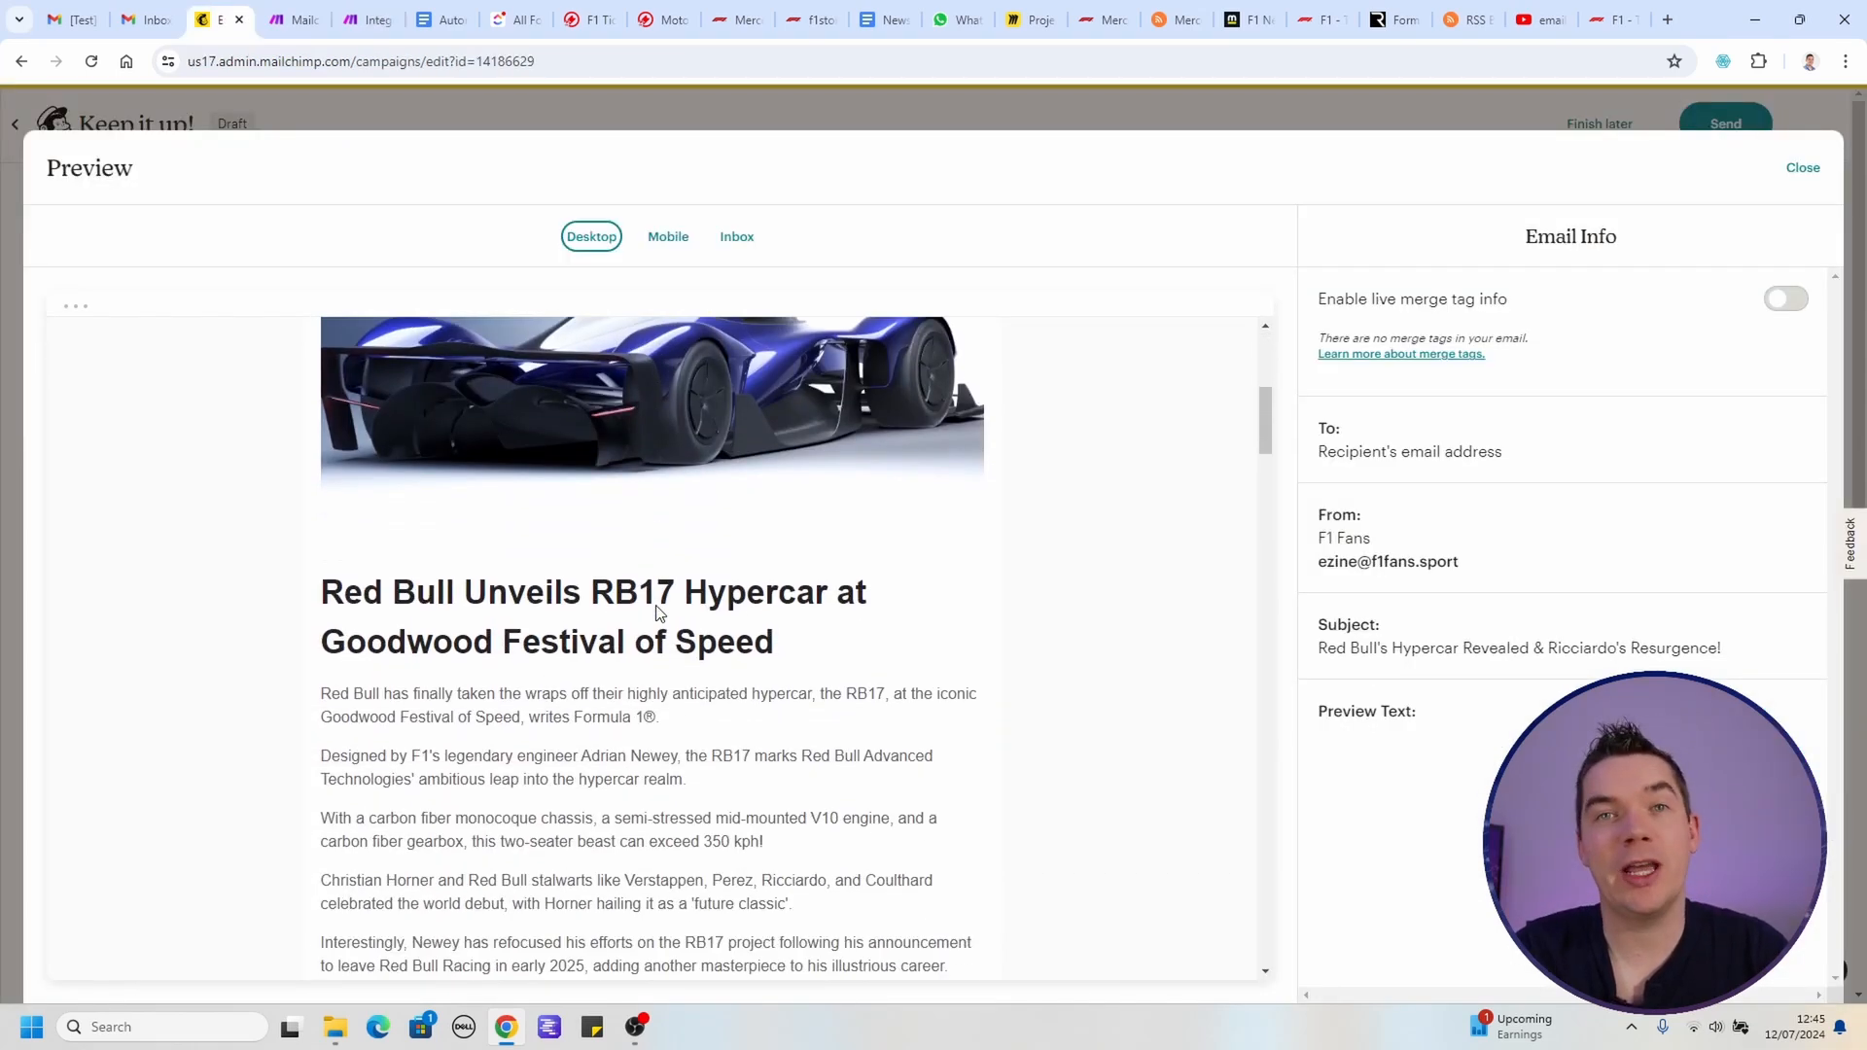
pyautogui.scroll(-10, 662, 622)
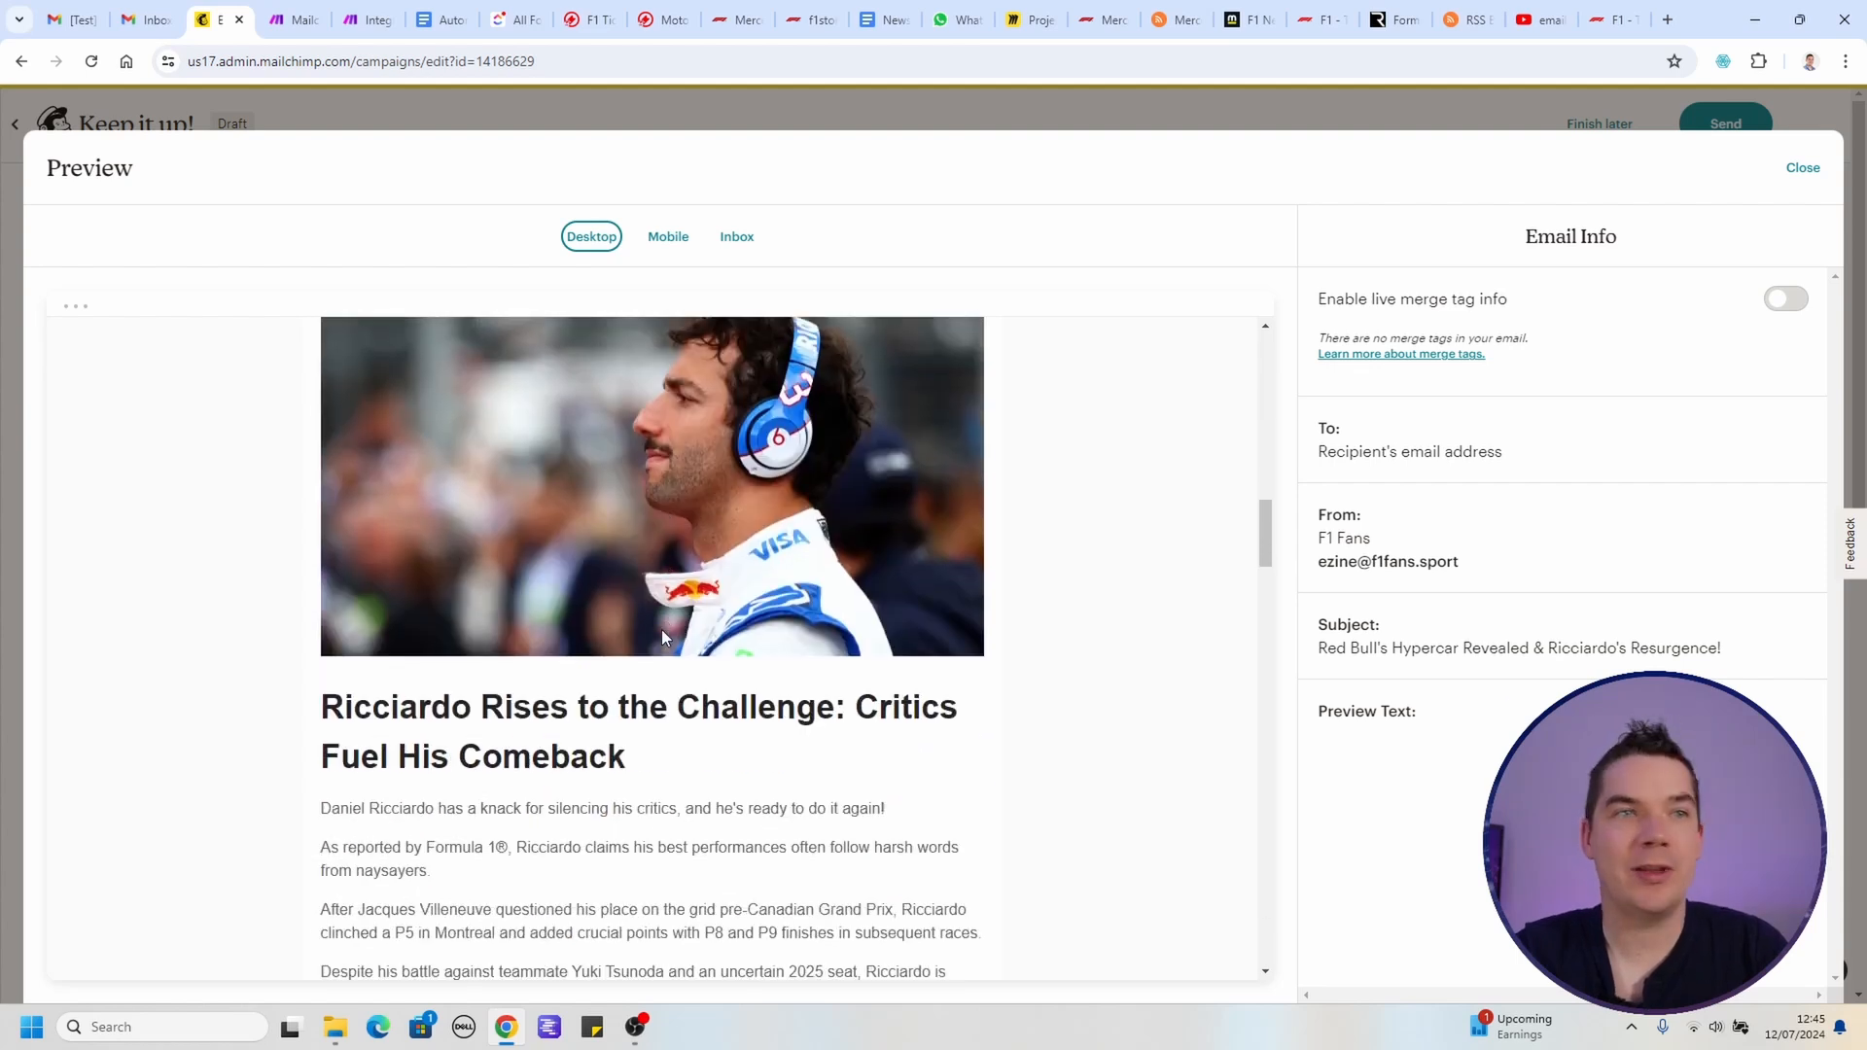
pyautogui.scroll(-1, 661, 637)
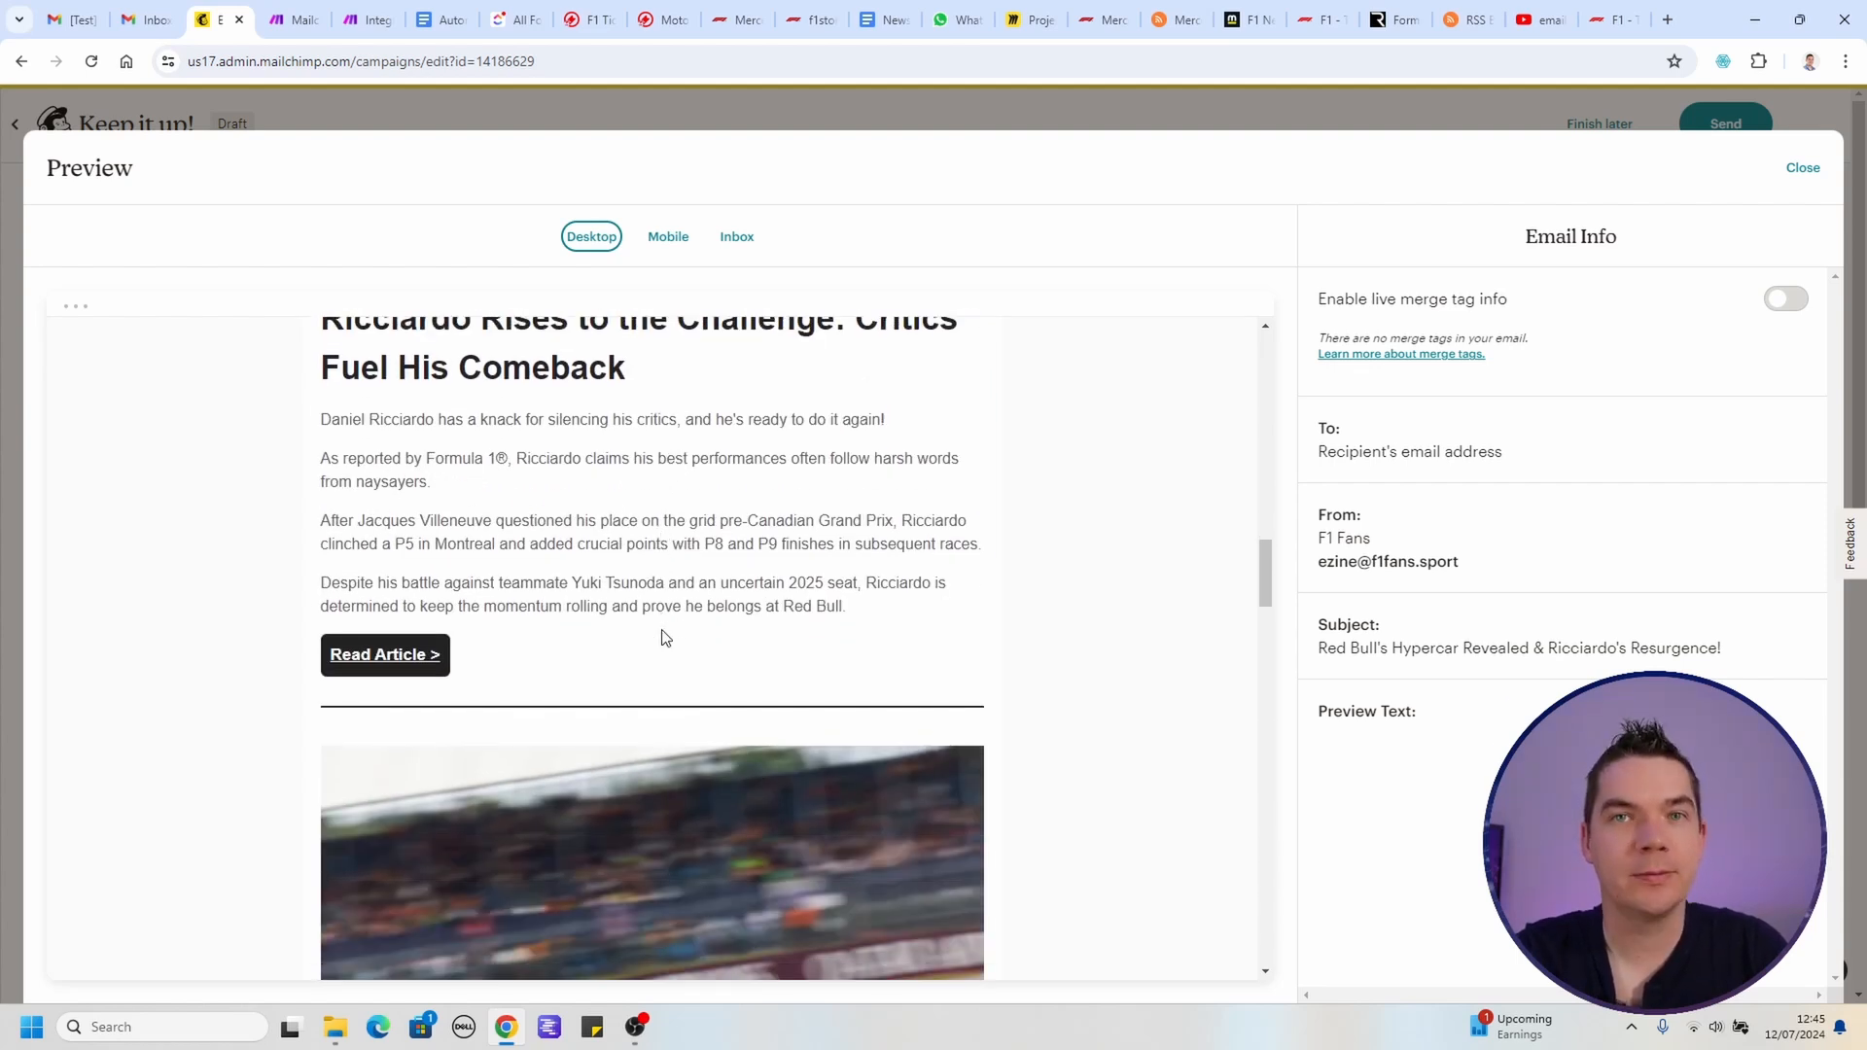
pyautogui.scroll(20, 663, 637)
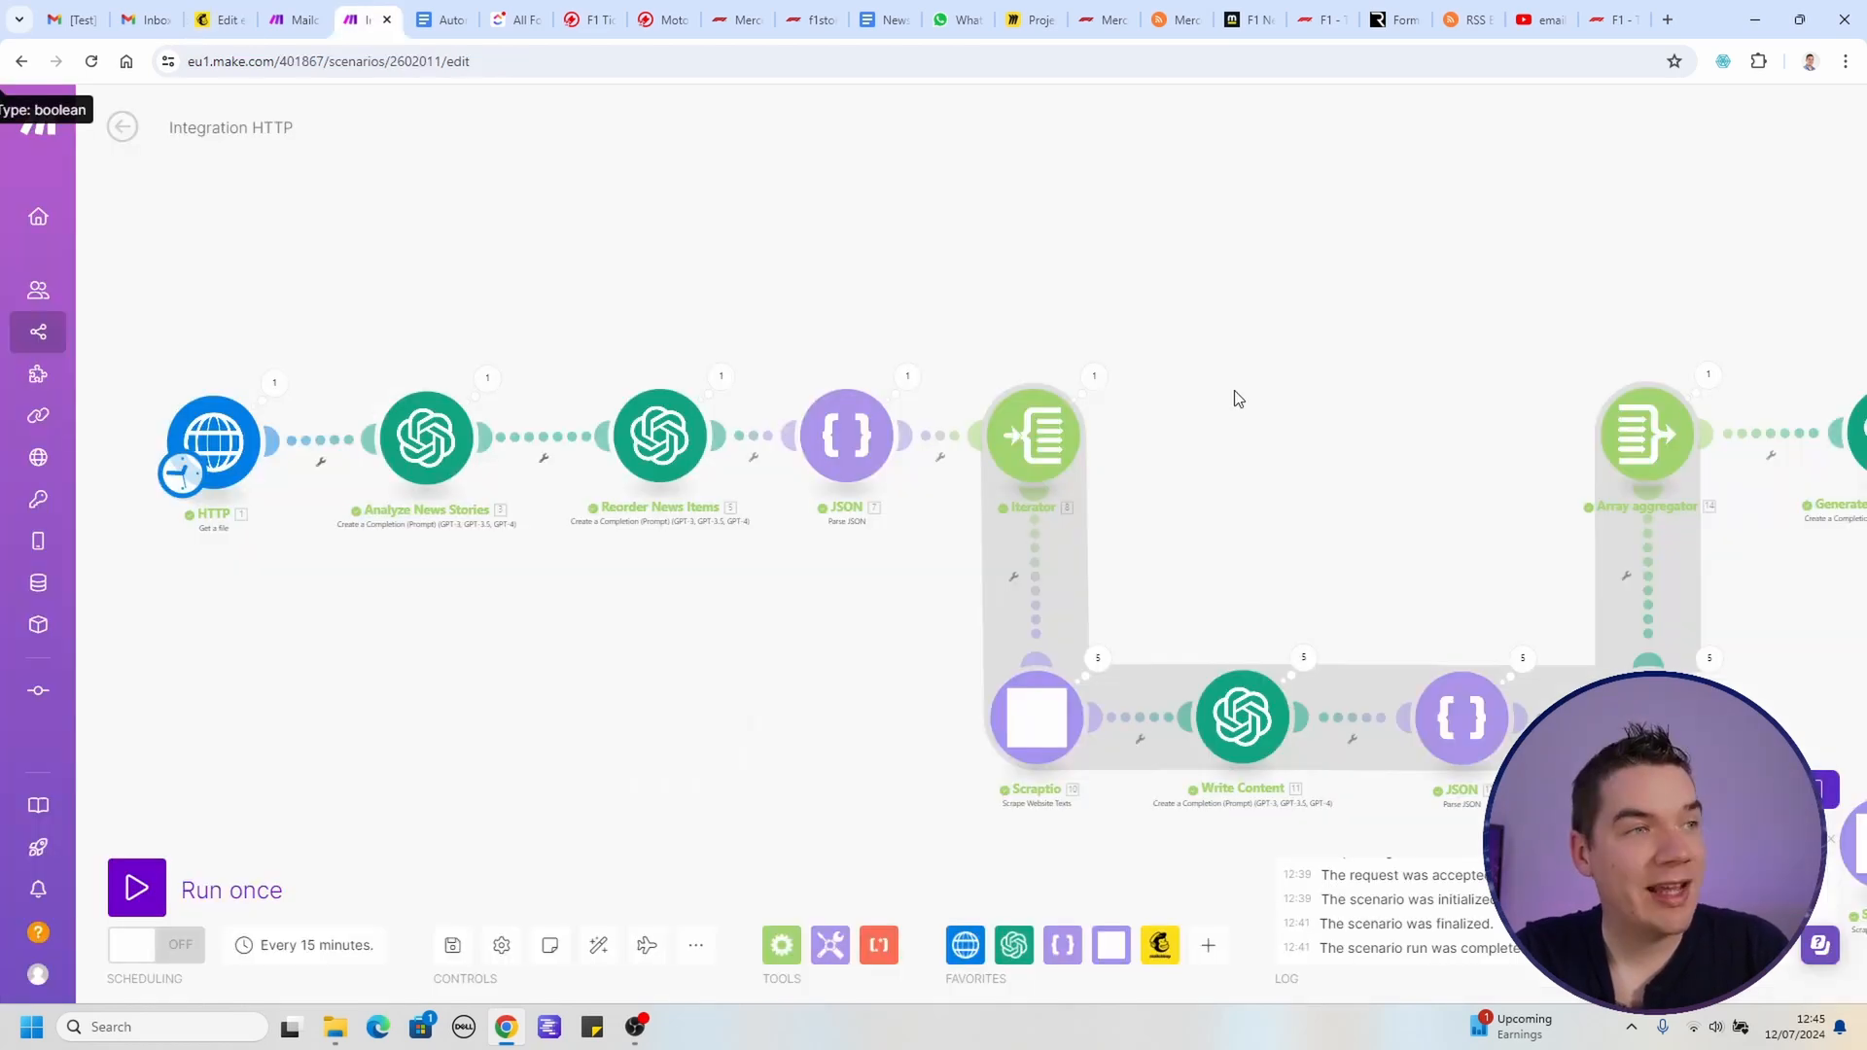
# Step: Look over the Make scenario from the Iterator through to the final Mailchimp modules
pyautogui.moveTo(1234, 389); pyautogui.dragTo(805, 321)
pyautogui.moveTo(1023, 367); pyautogui.dragTo(925, 330)
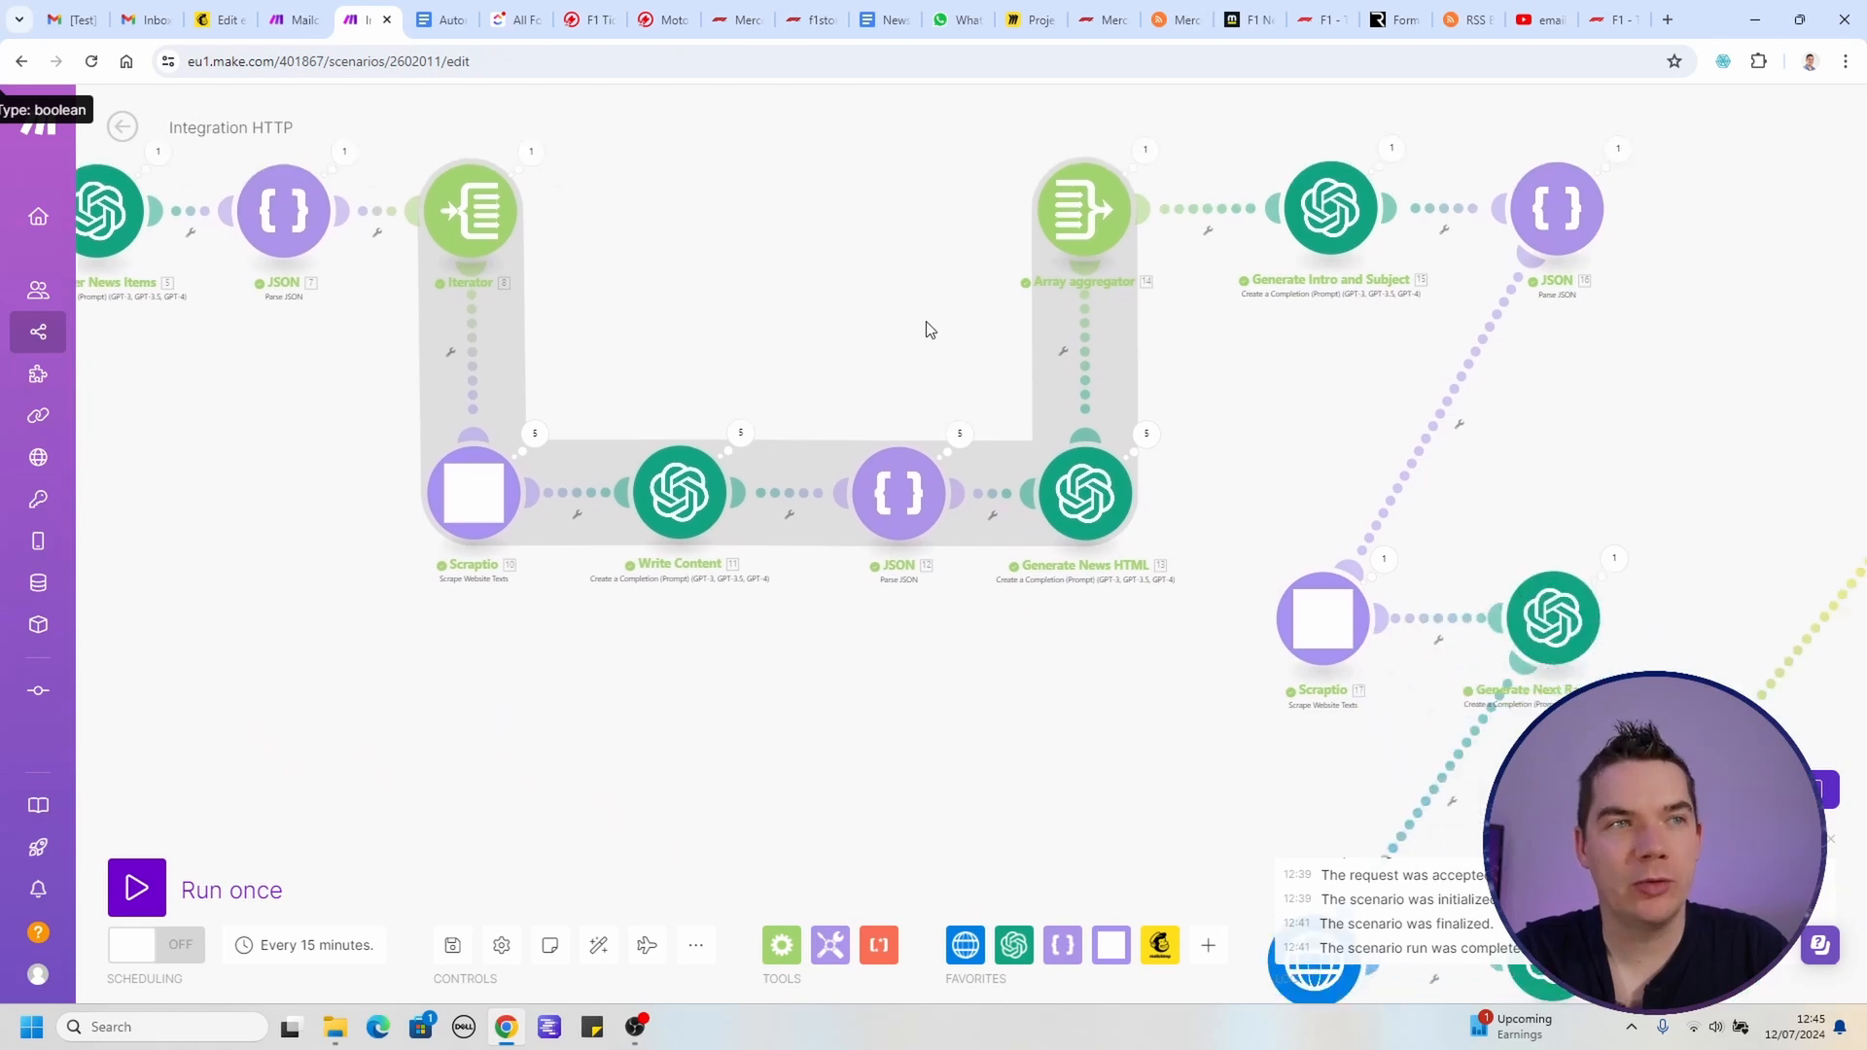
pyautogui.scroll(-2, 925, 329)
pyautogui.moveTo(1025, 633); pyautogui.dragTo(871, 597)
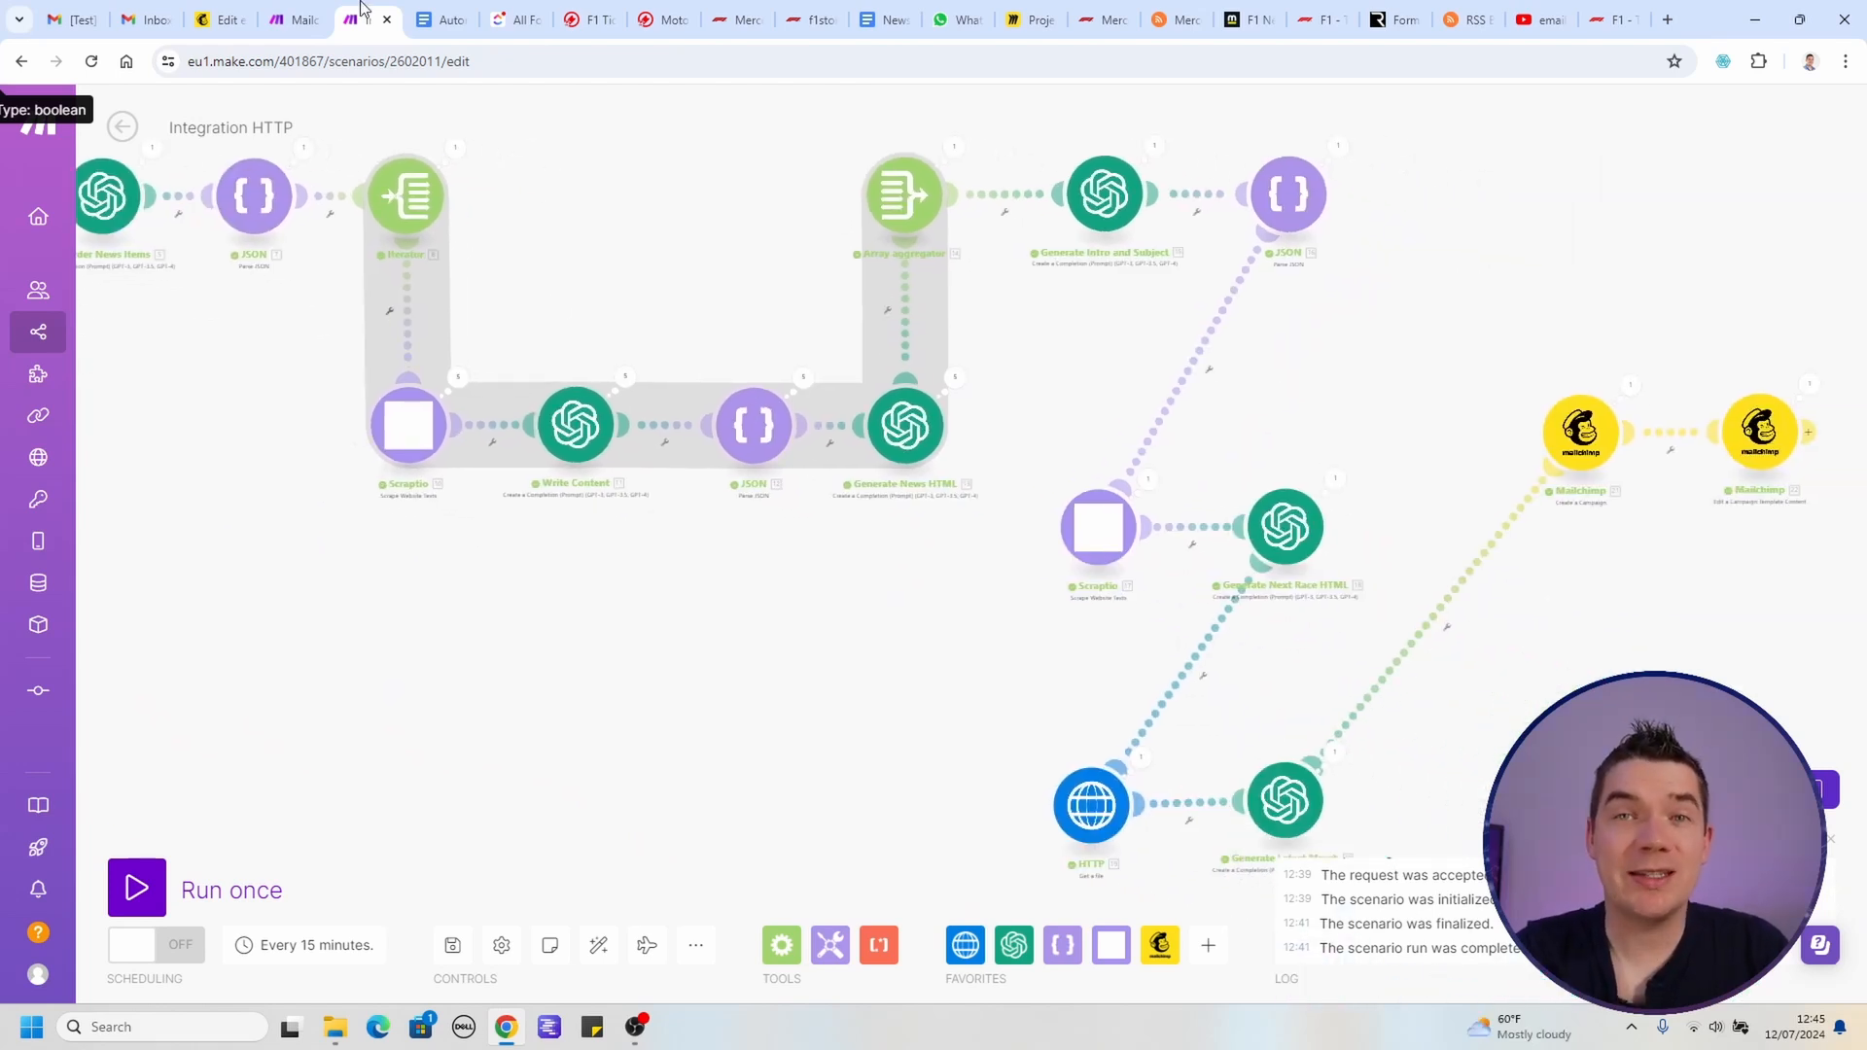
# Step: Switch to the Mailchimp email preview, review it down to the Next Race section, and close it
pyautogui.click(216, 20)
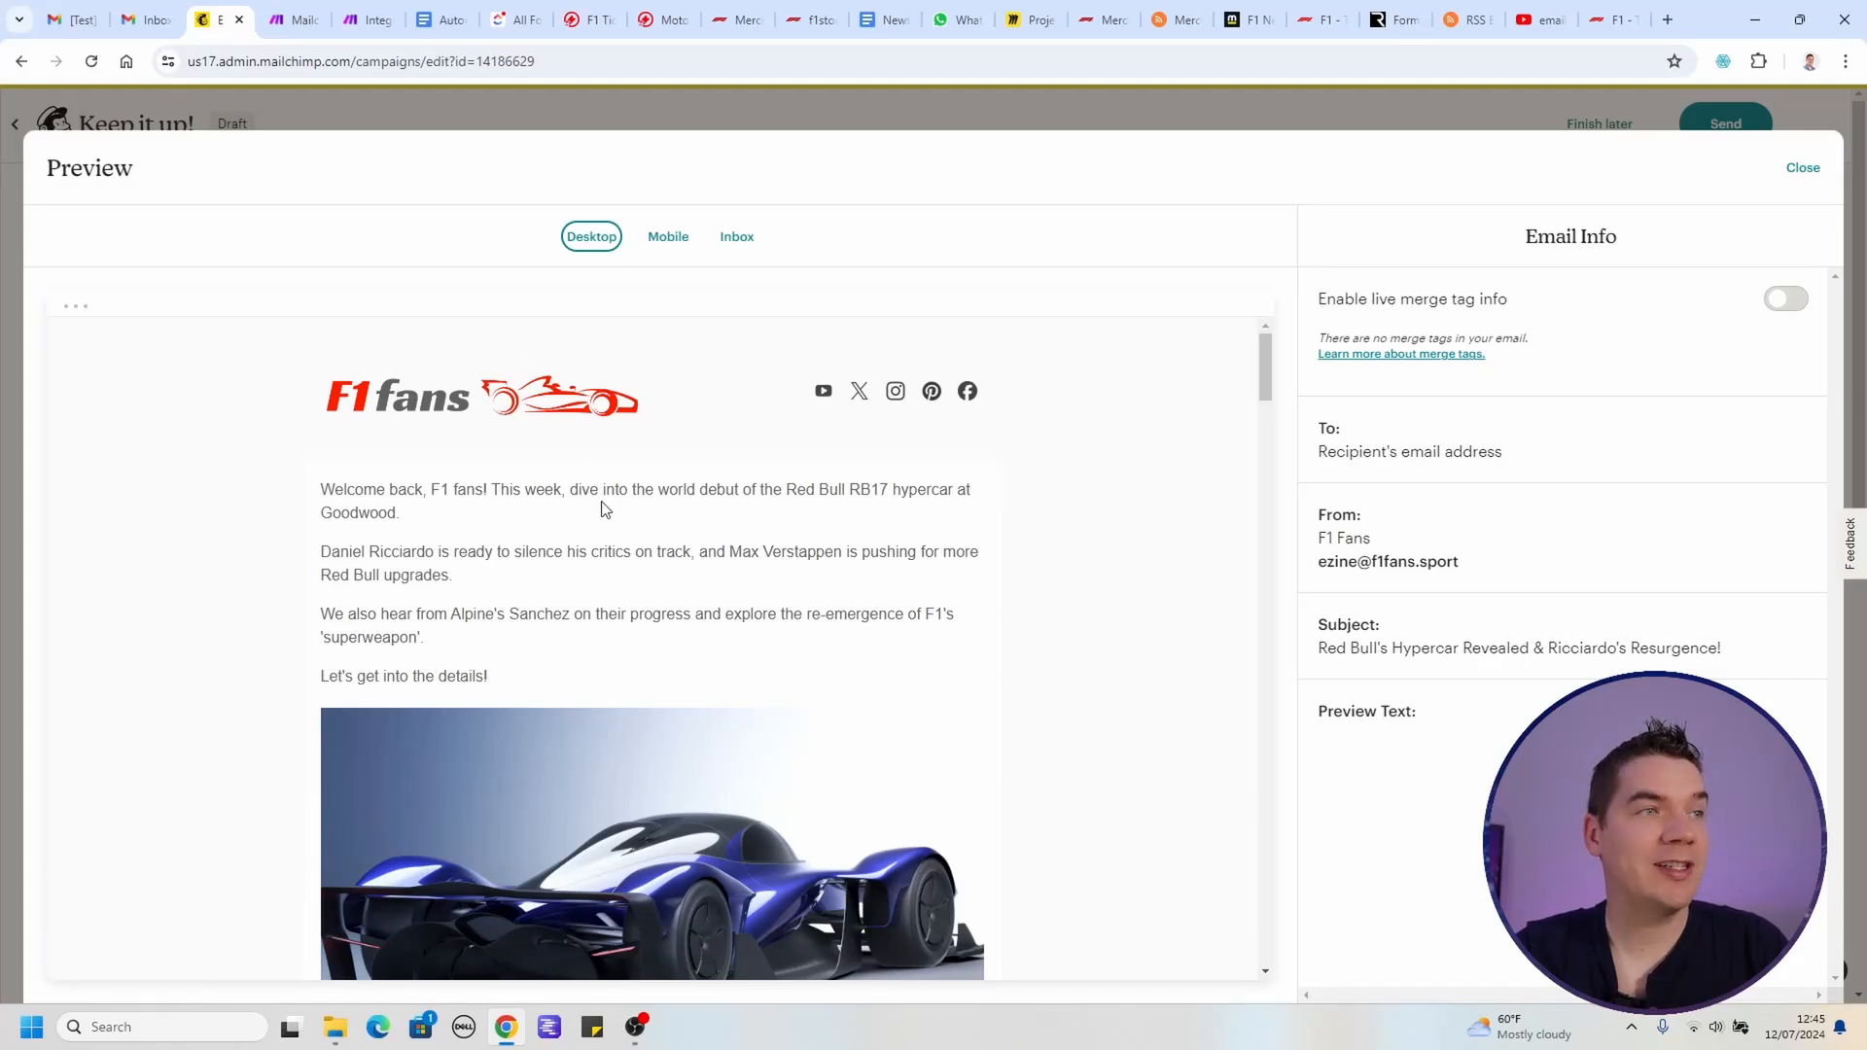
pyautogui.scroll(-2, 604, 524)
pyautogui.scroll(-6, 604, 523)
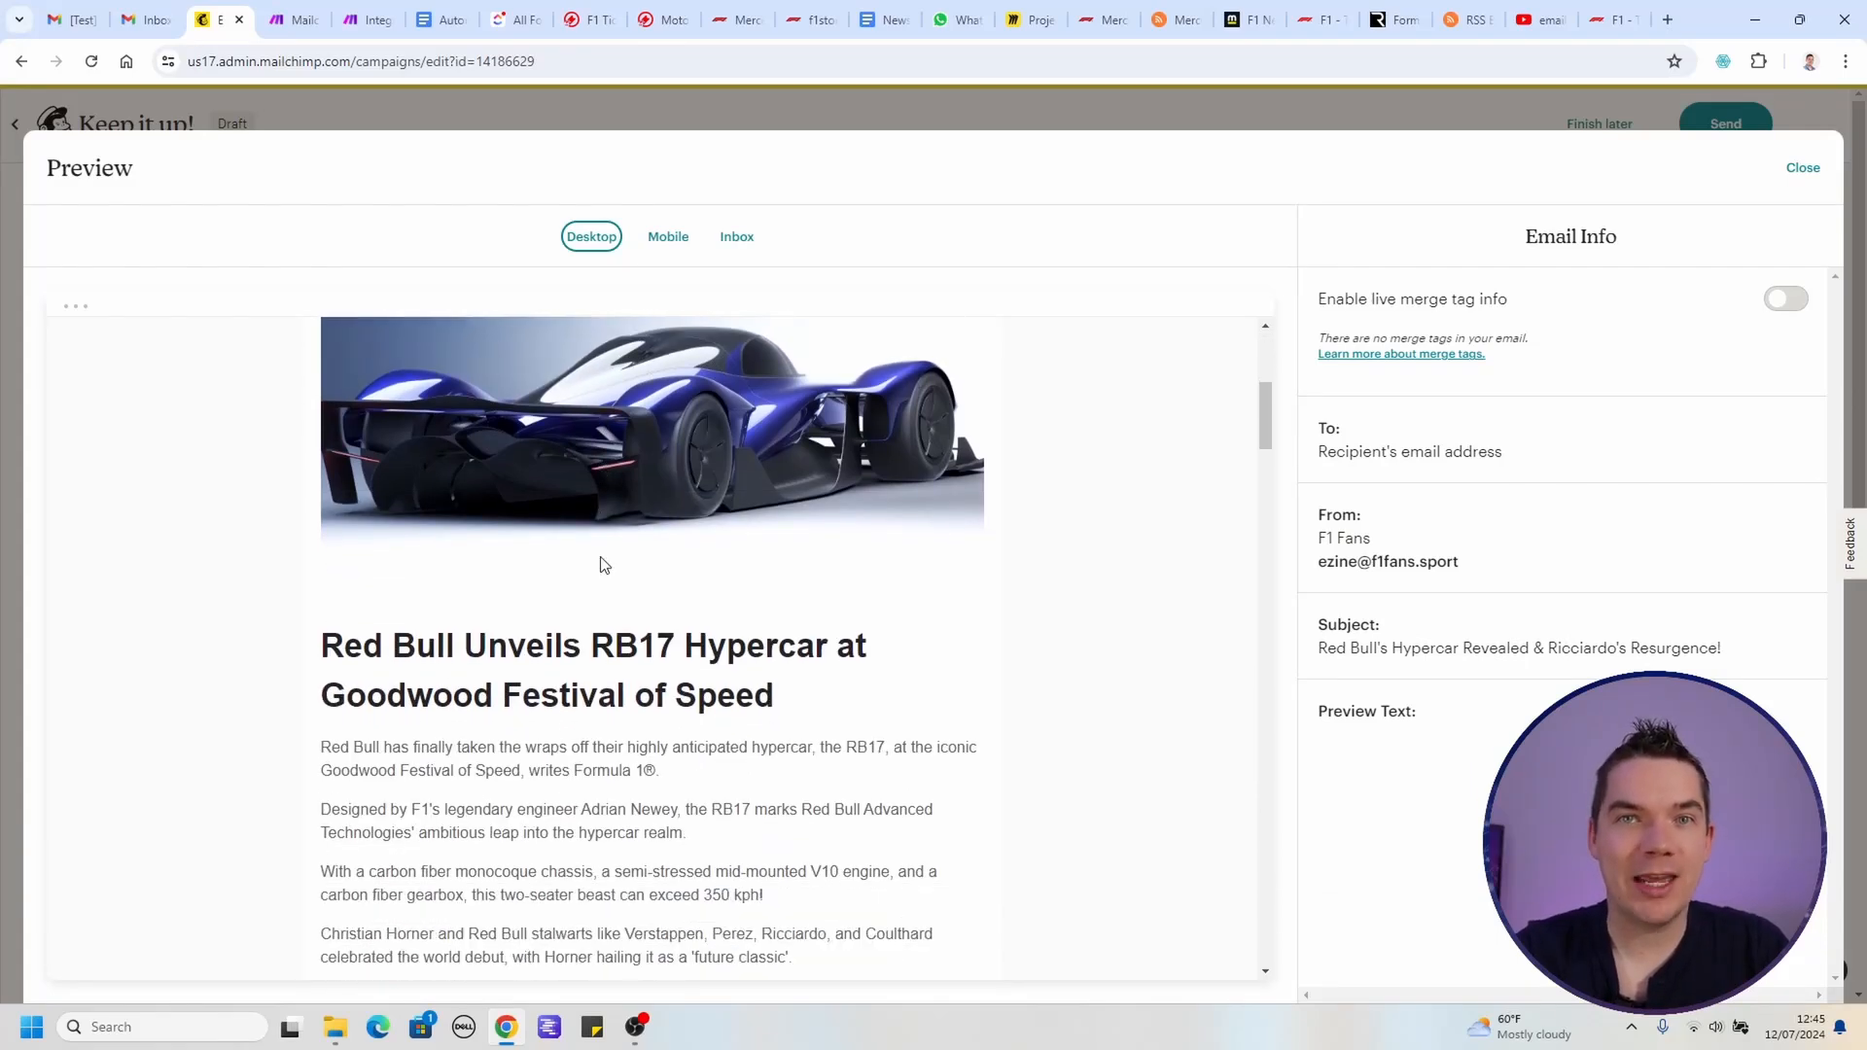
pyautogui.scroll(-4, 599, 562)
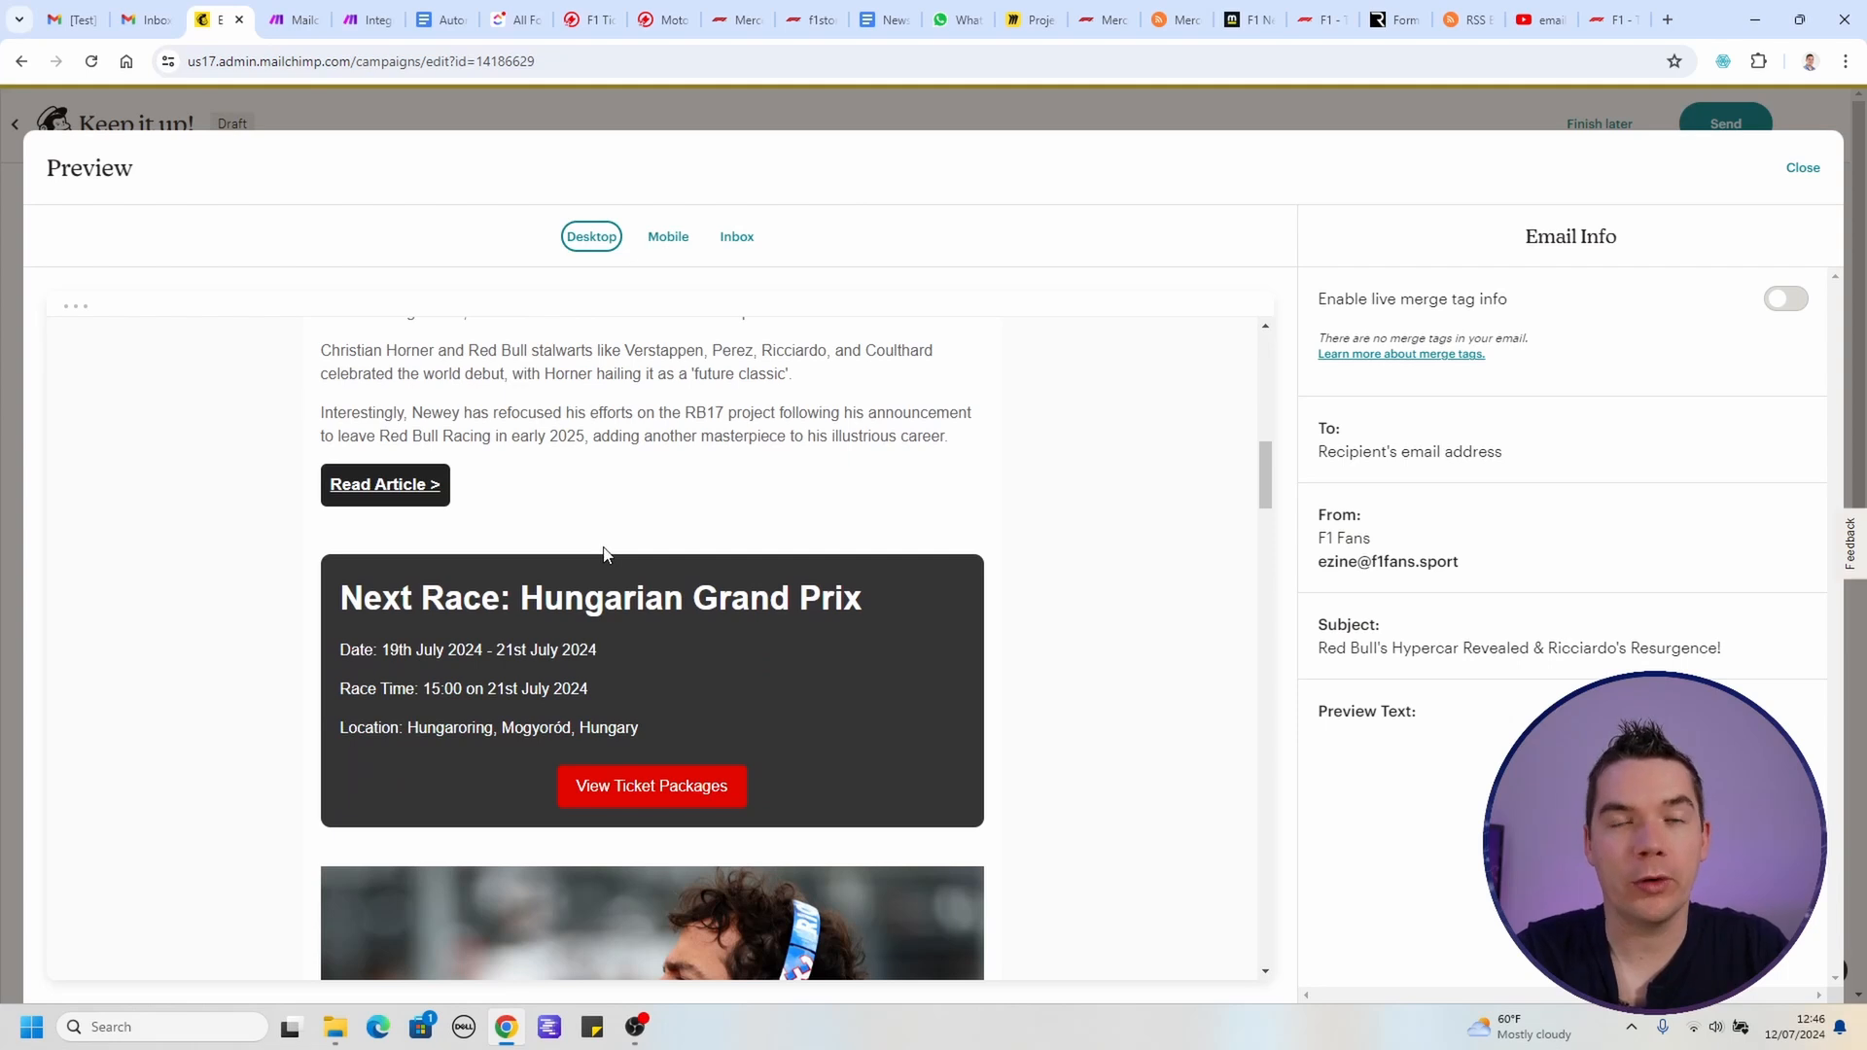
pyautogui.scroll(-1, 574, 583)
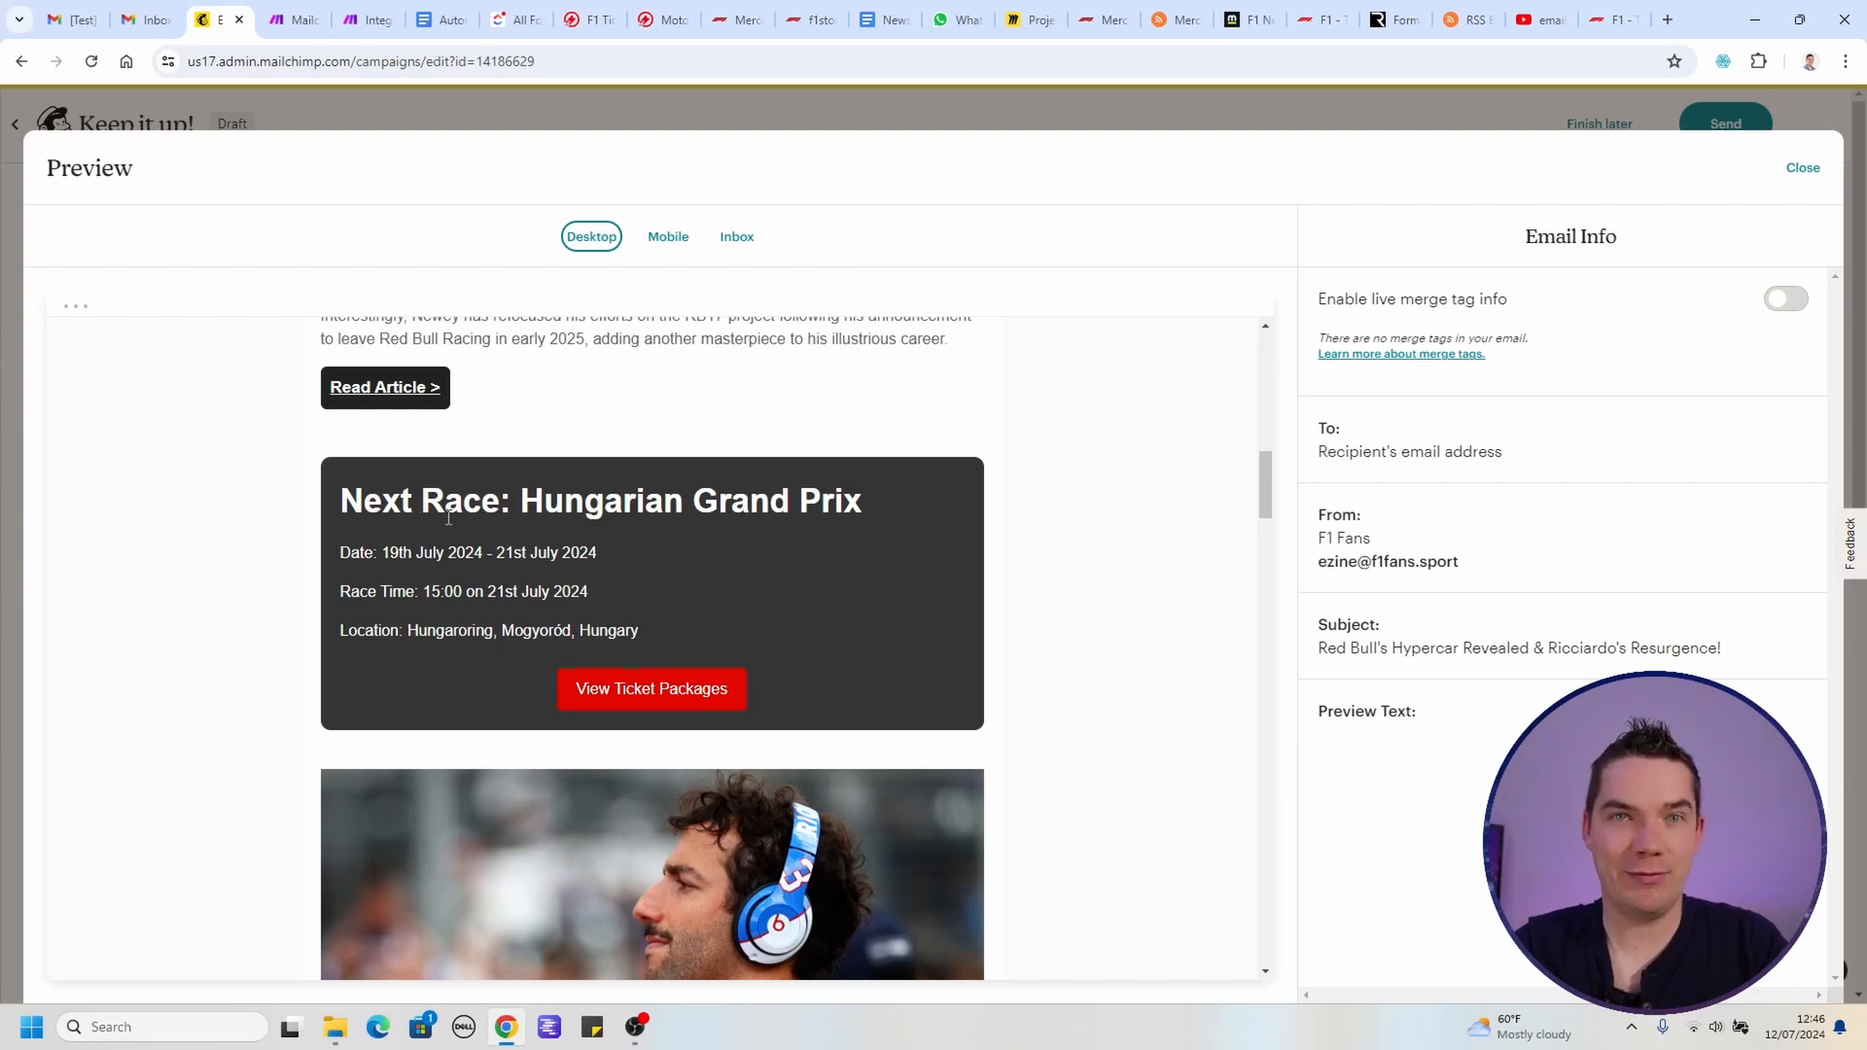
pyautogui.press('Escape')
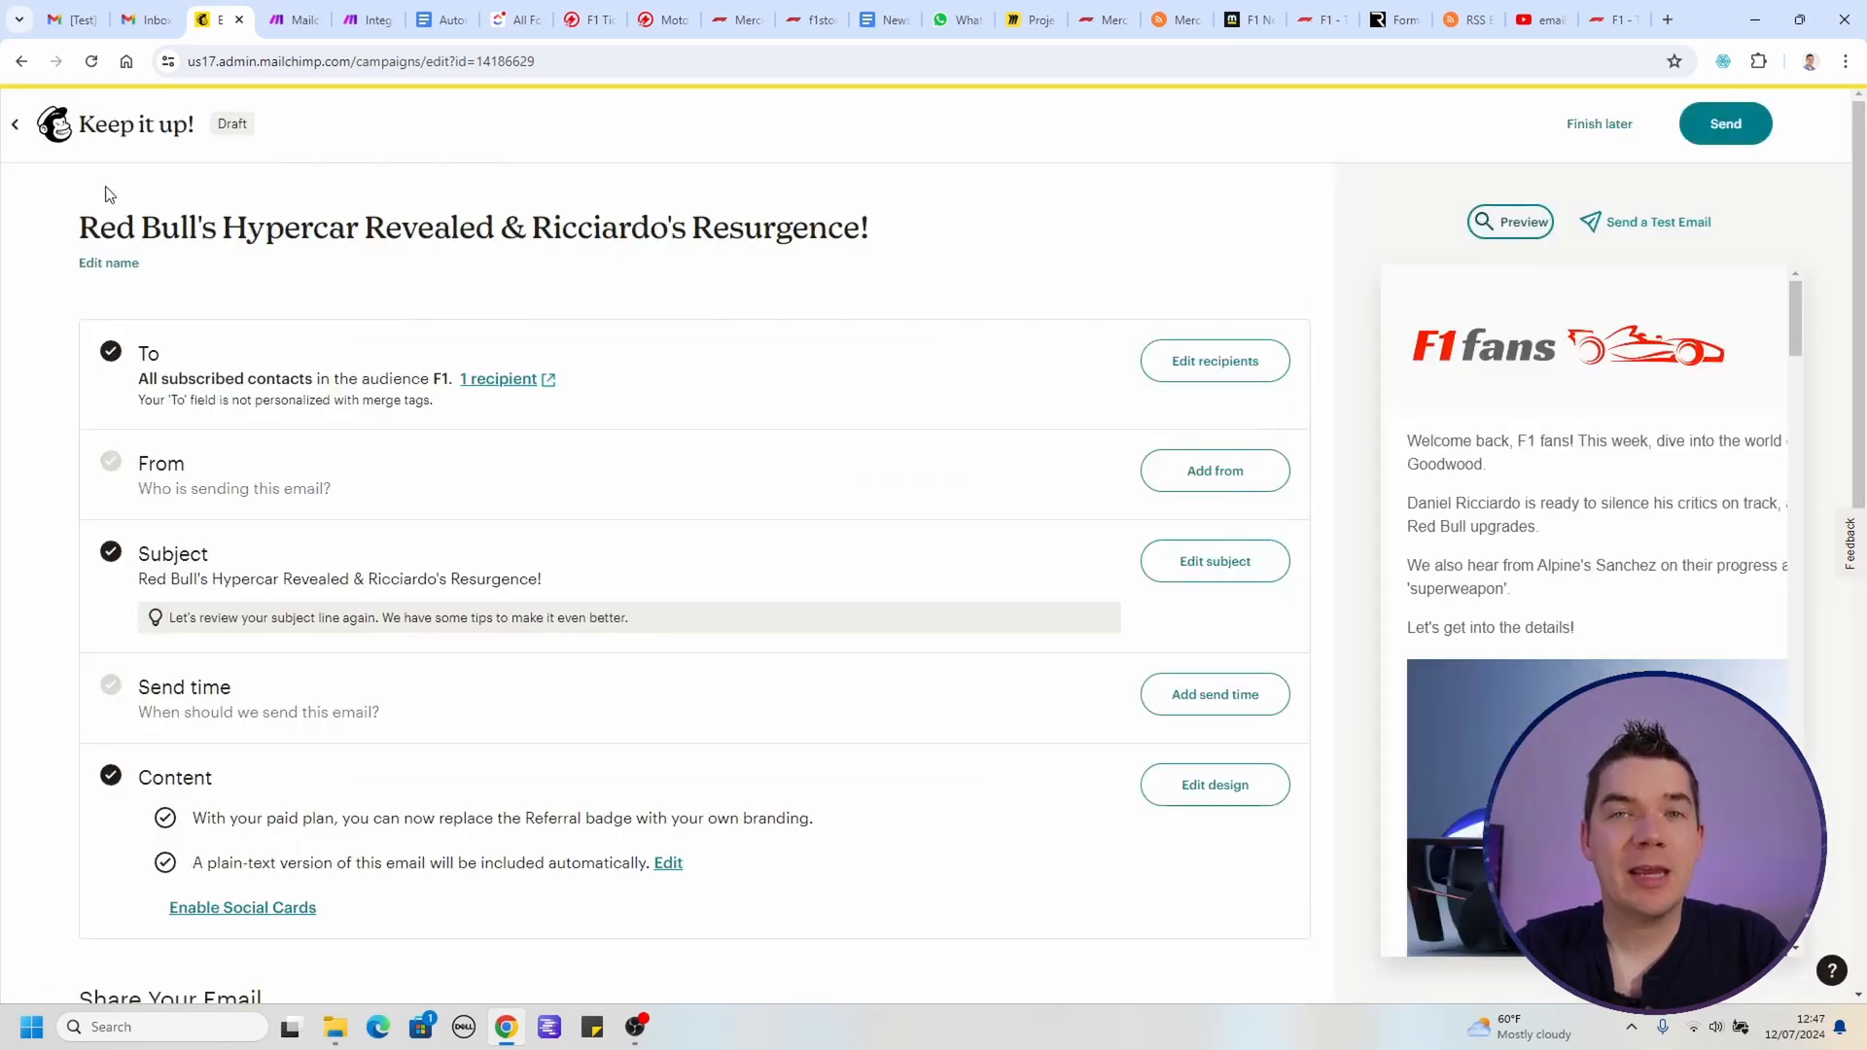
# Step: Leave the campaign, start a new email template, and compare the Layouts and Code your own starting points
pyautogui.click(37, 124)
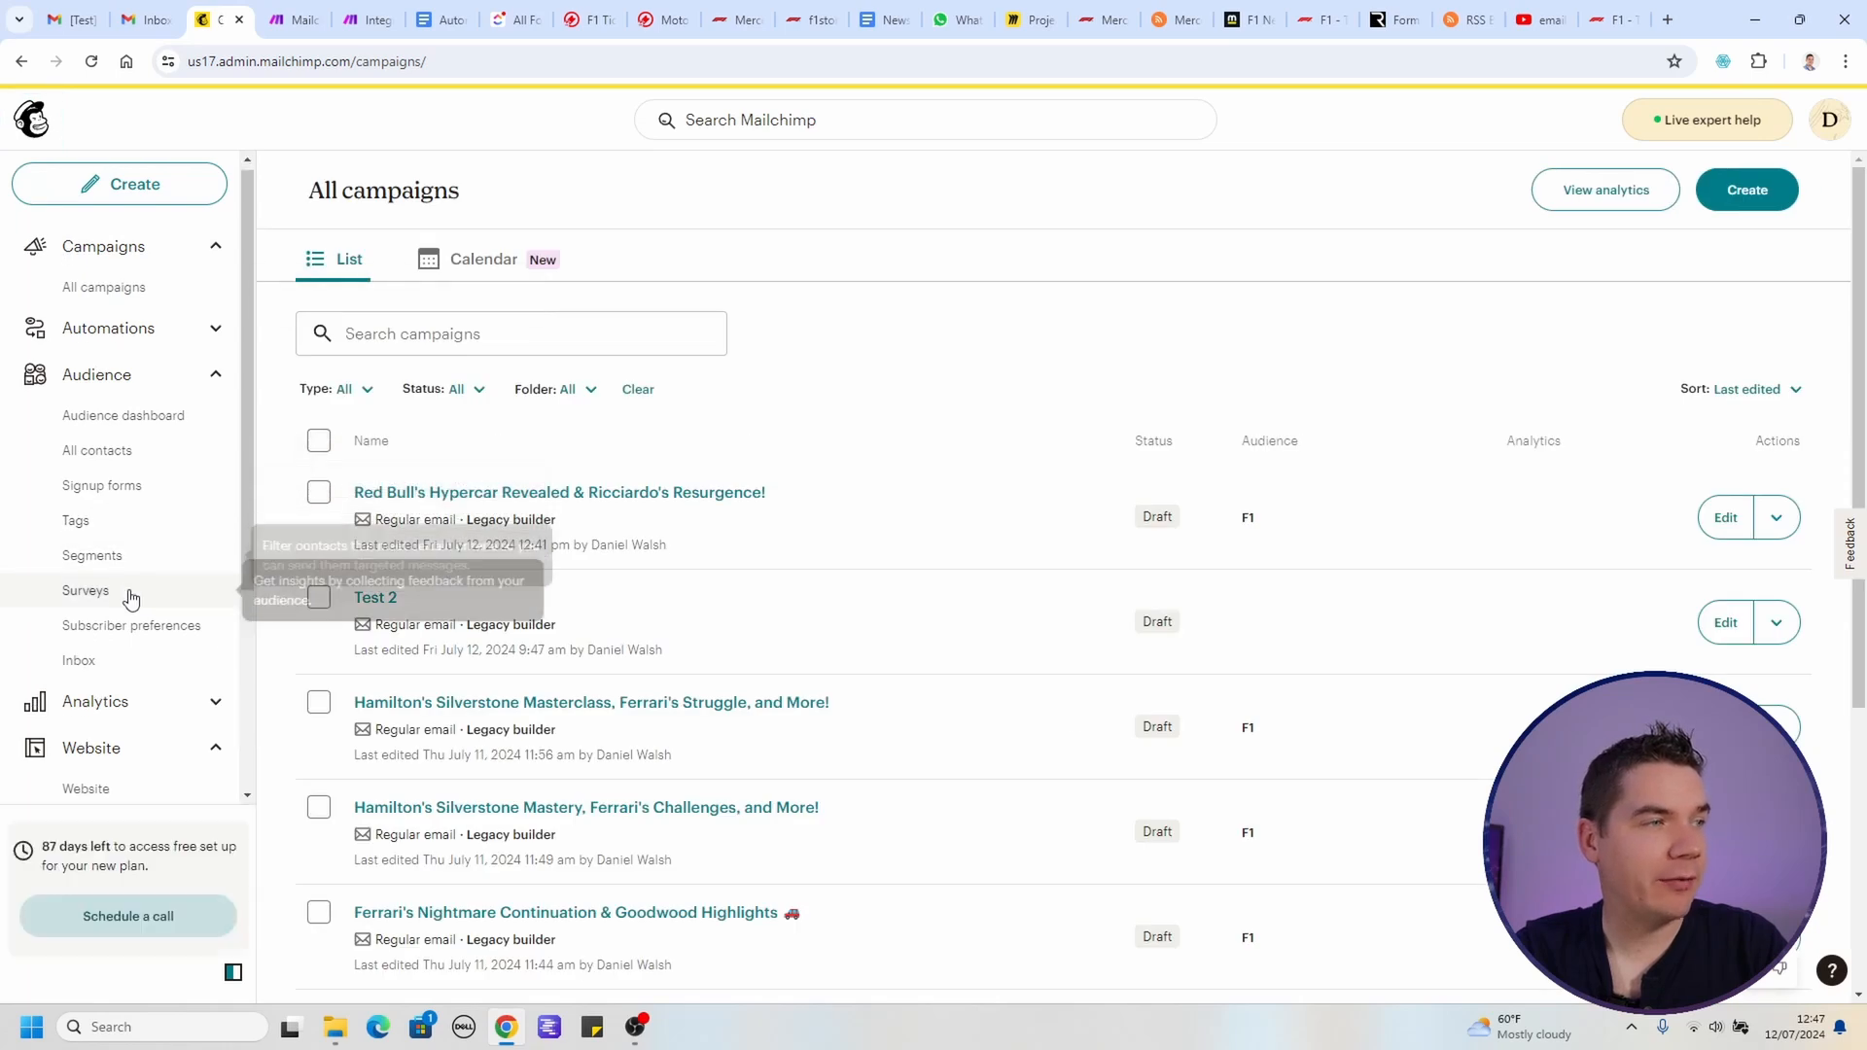
pyautogui.scroll(-3, 112, 632)
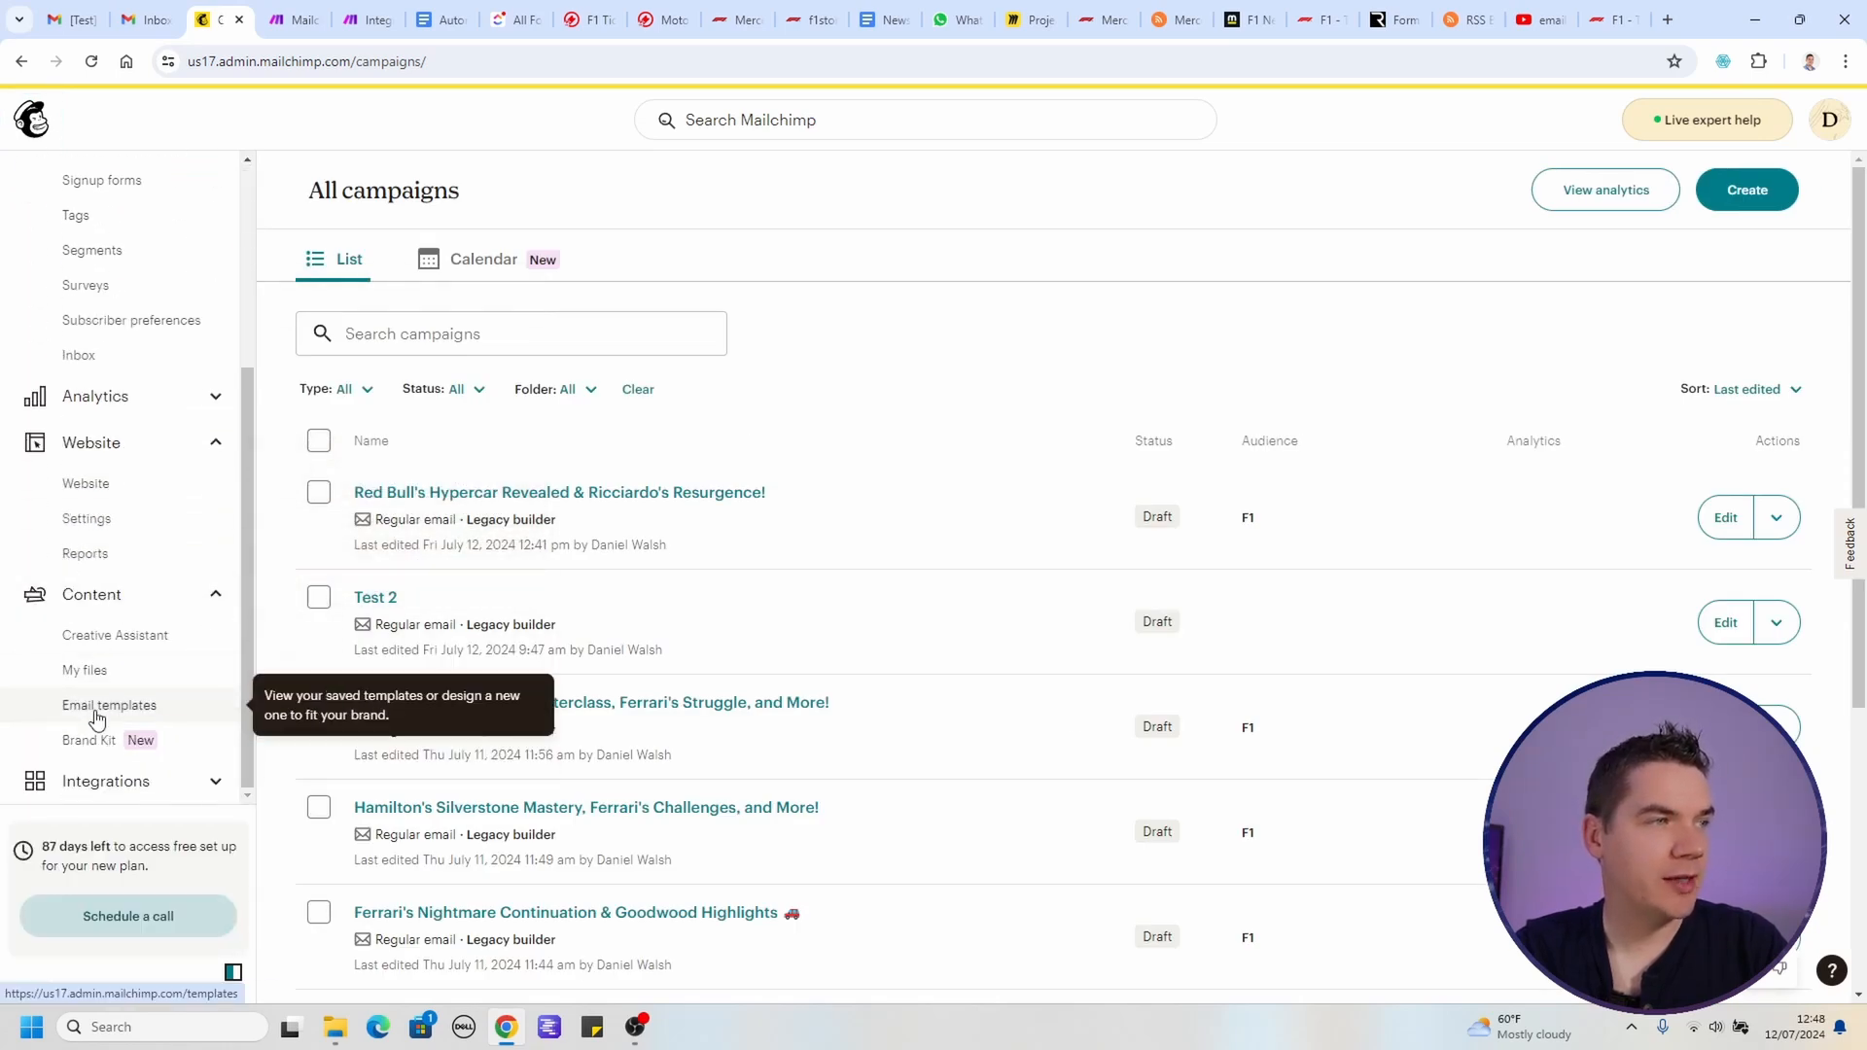
pyautogui.click(107, 707)
pyautogui.click(1714, 195)
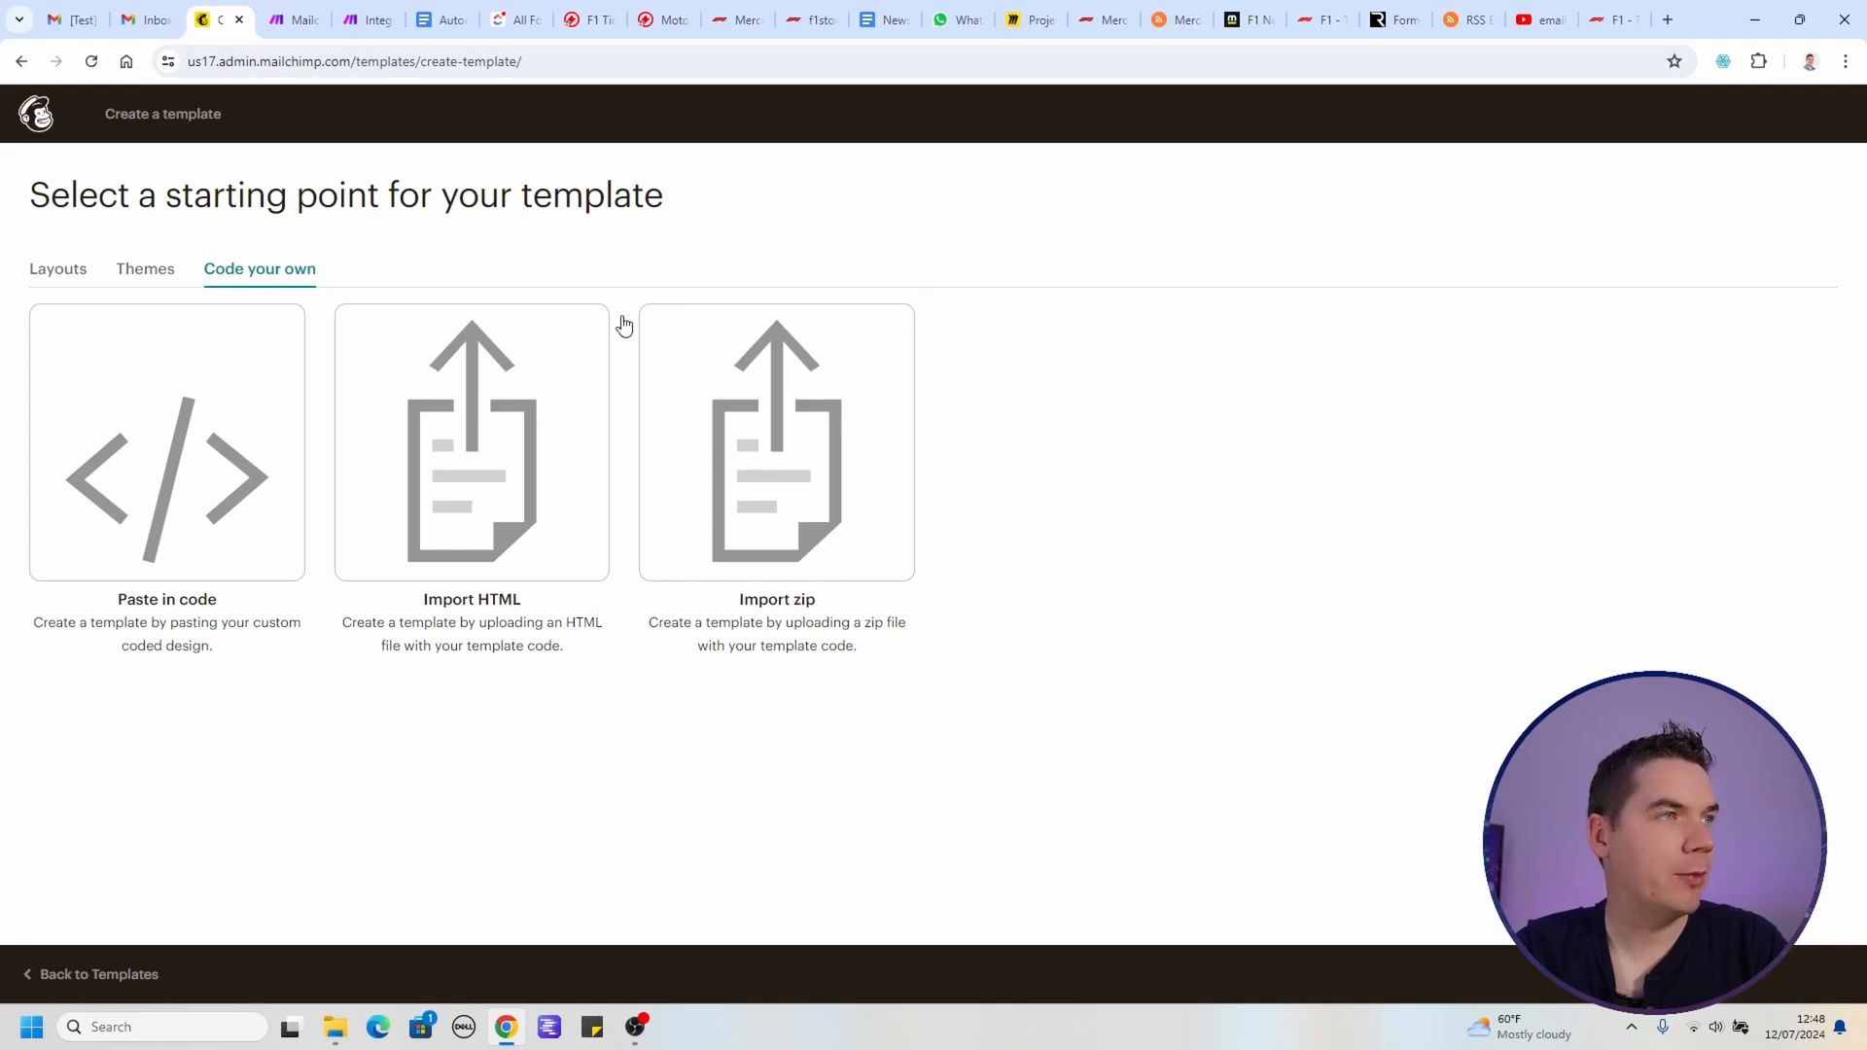
pyautogui.click(48, 281)
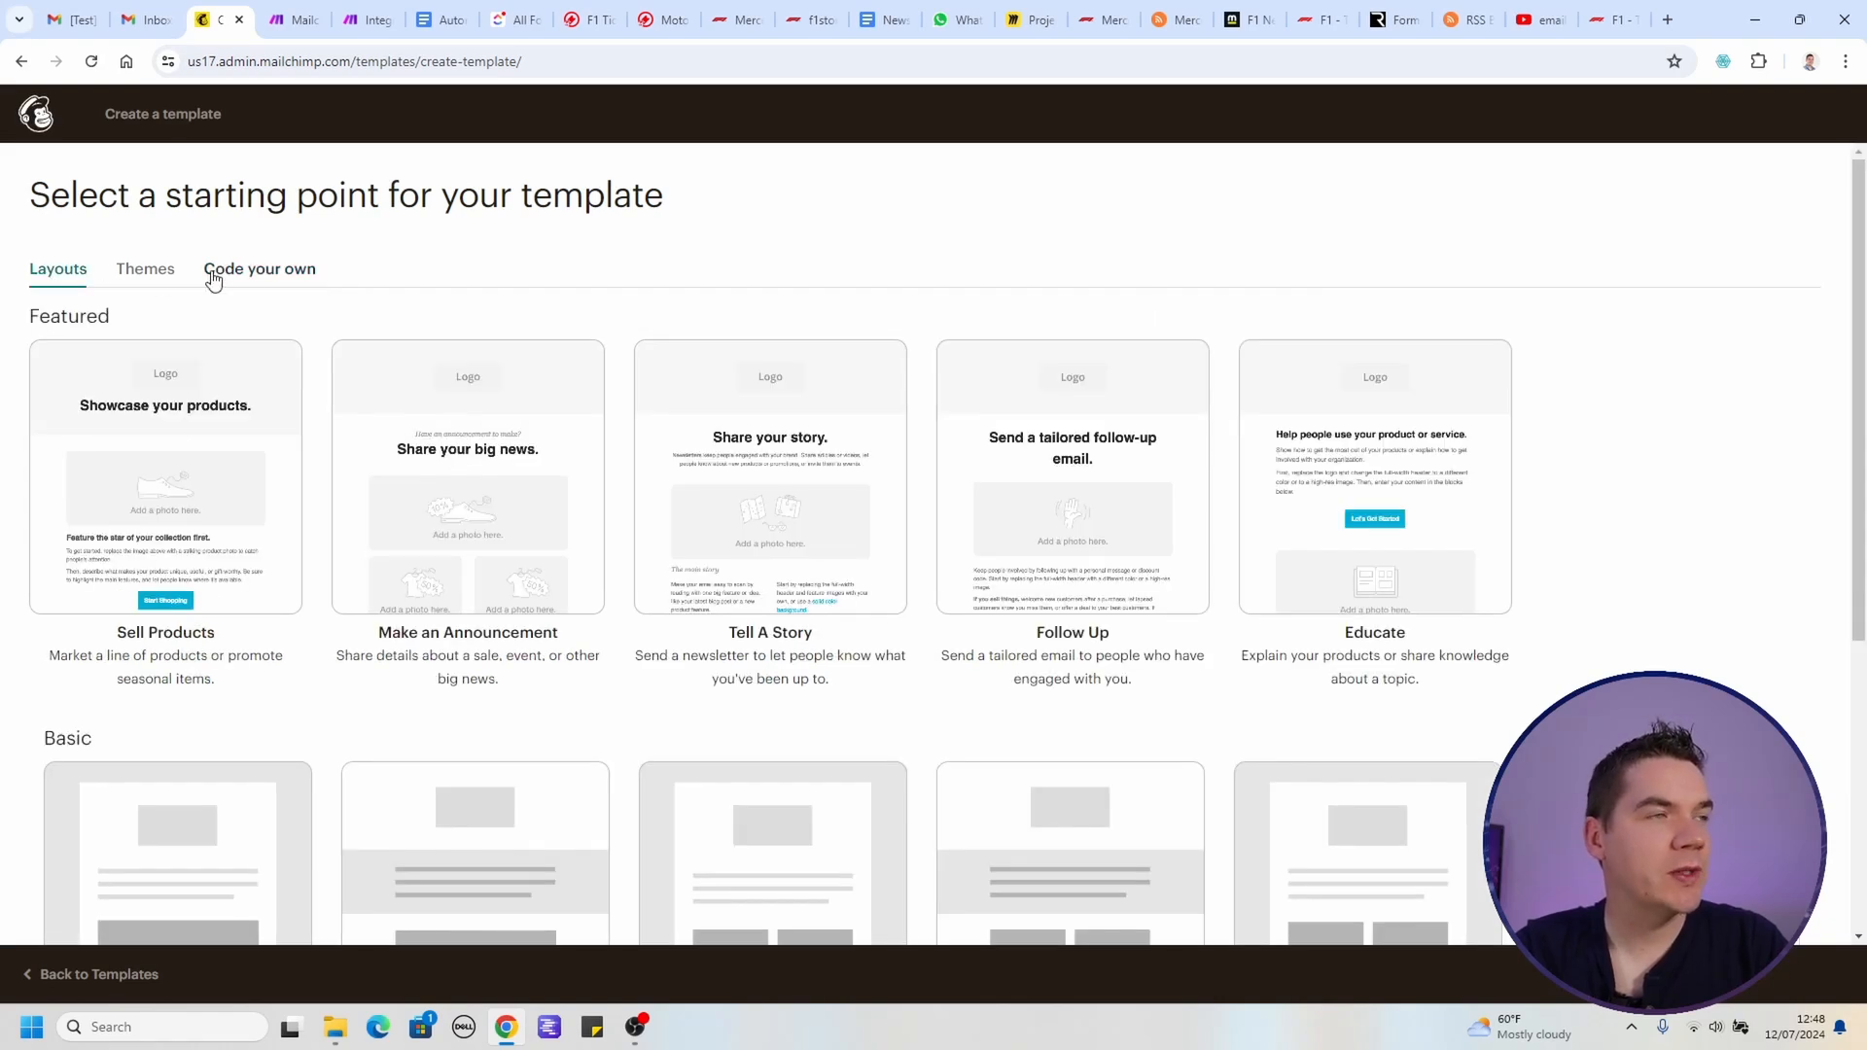
pyautogui.click(214, 279)
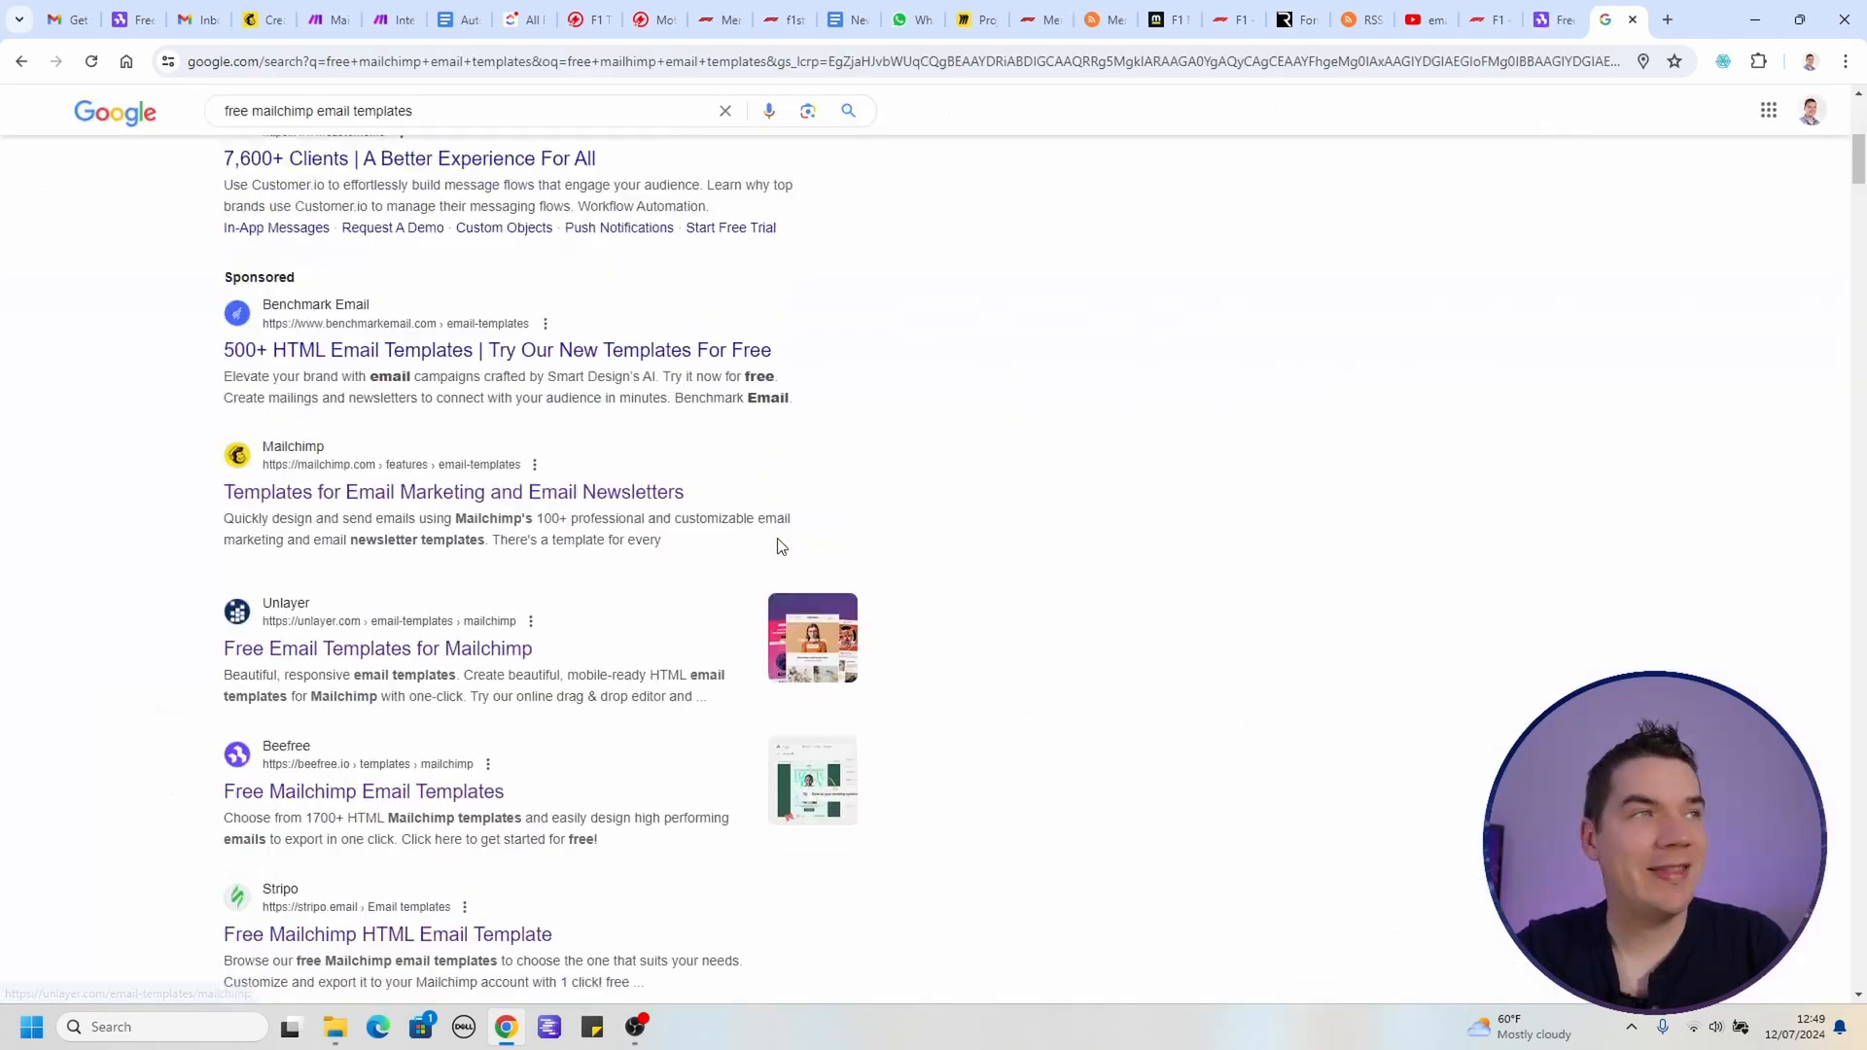
# Step: Look through the Google results for free mailchimp email templates
pyautogui.scroll(1, 778, 547)
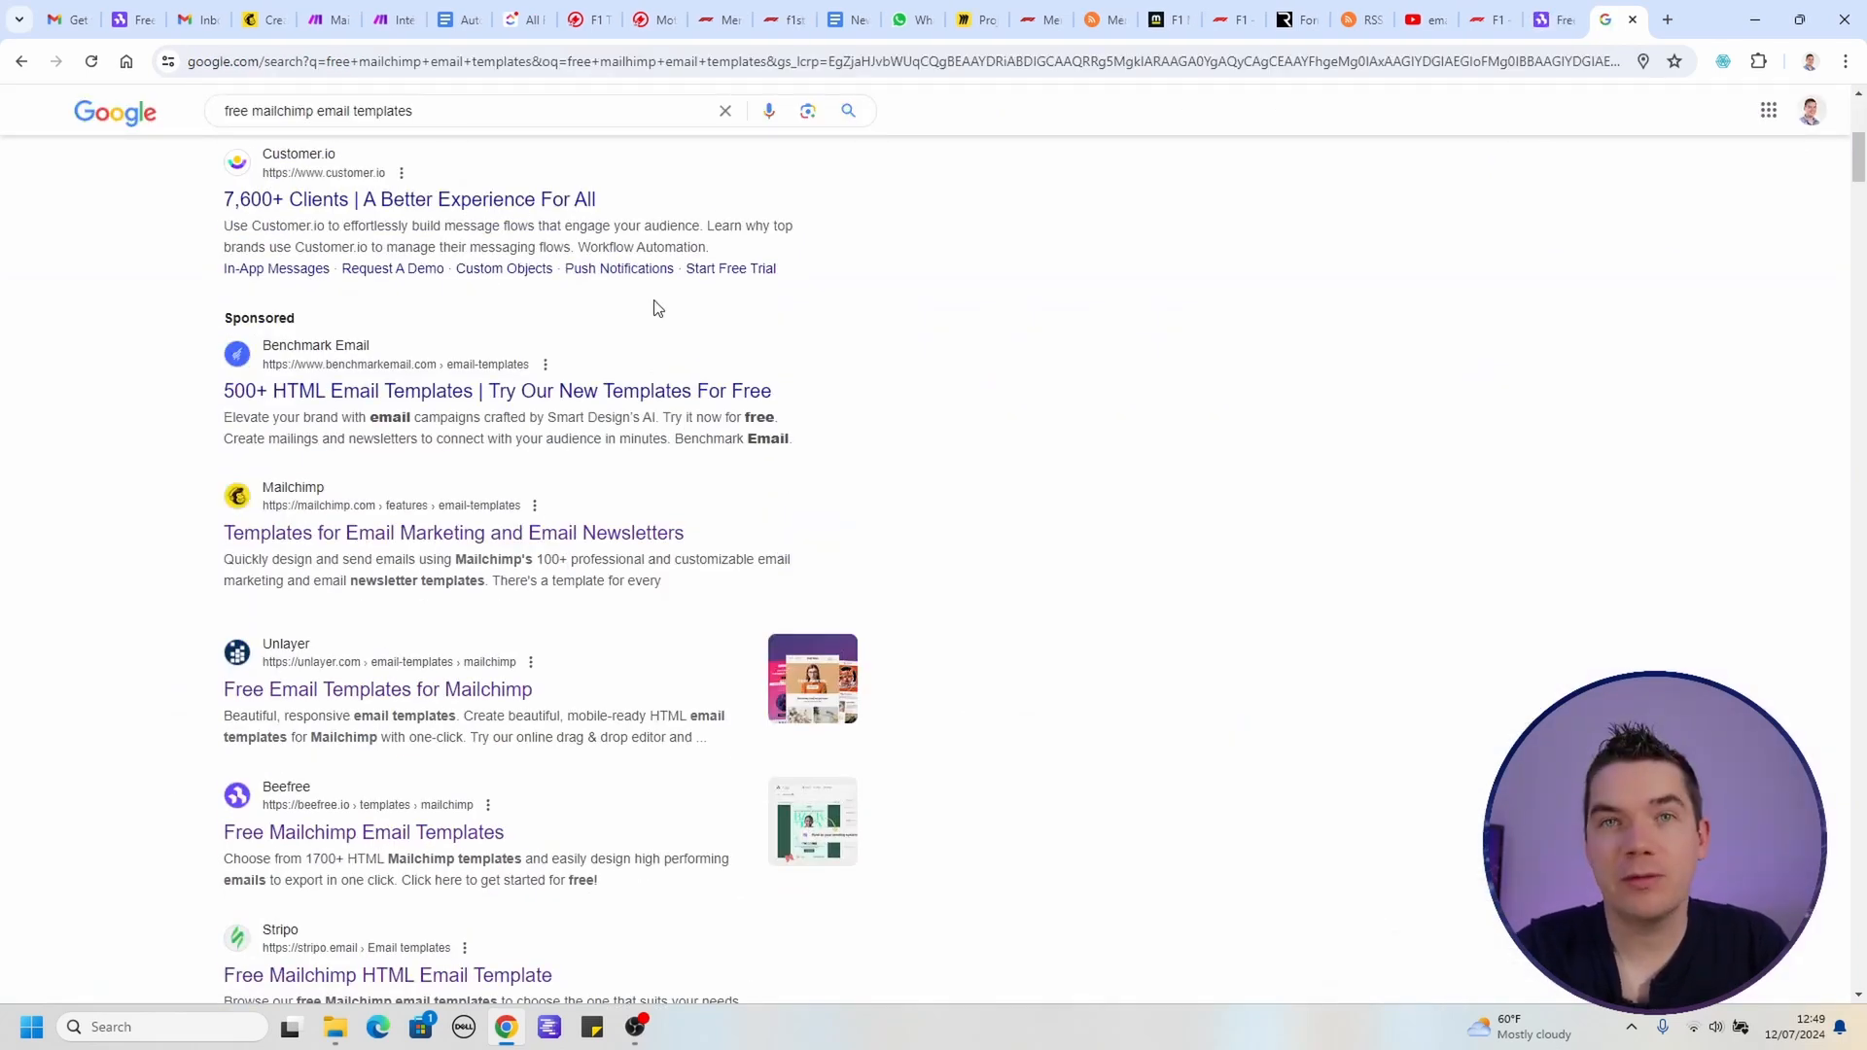
# Step: Switch to ChatGPT and prompt it to add a news section with an mc:edit attribute starting with "body_content_"
pyautogui.scroll(-2, 658, 321)
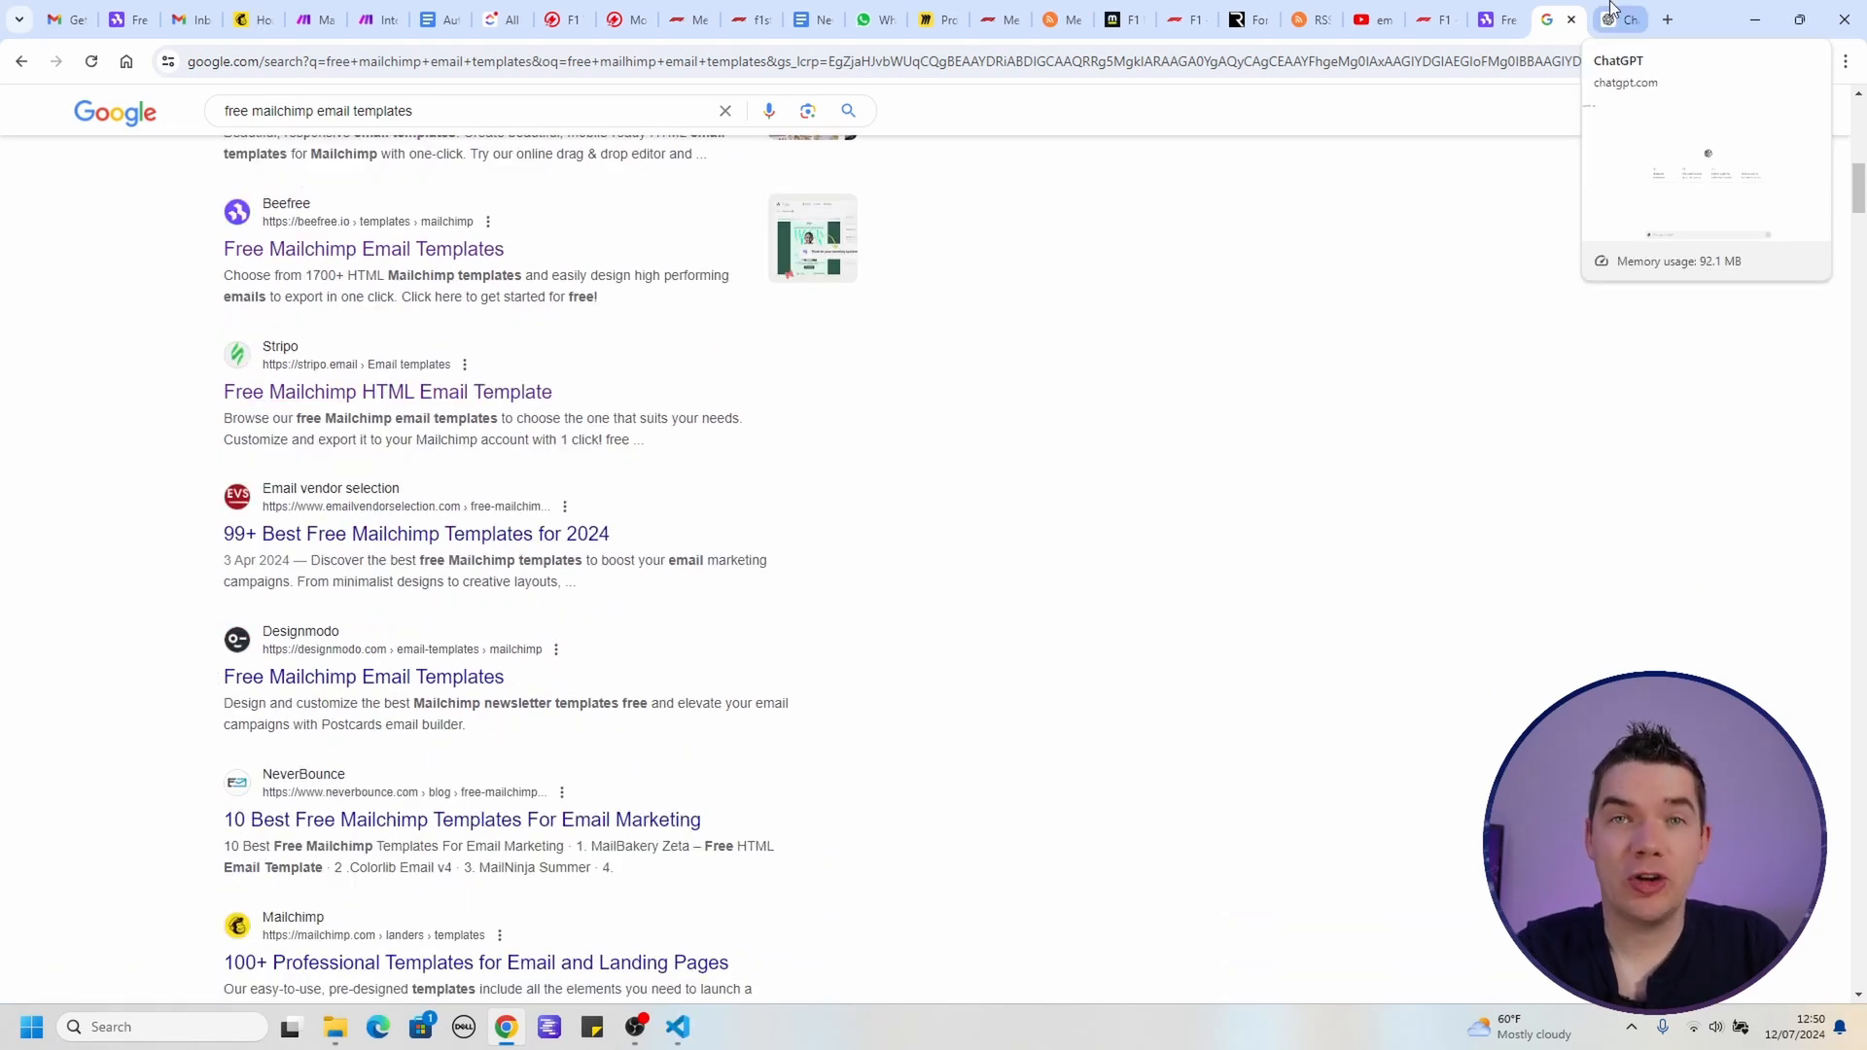
pyautogui.click(1614, 18)
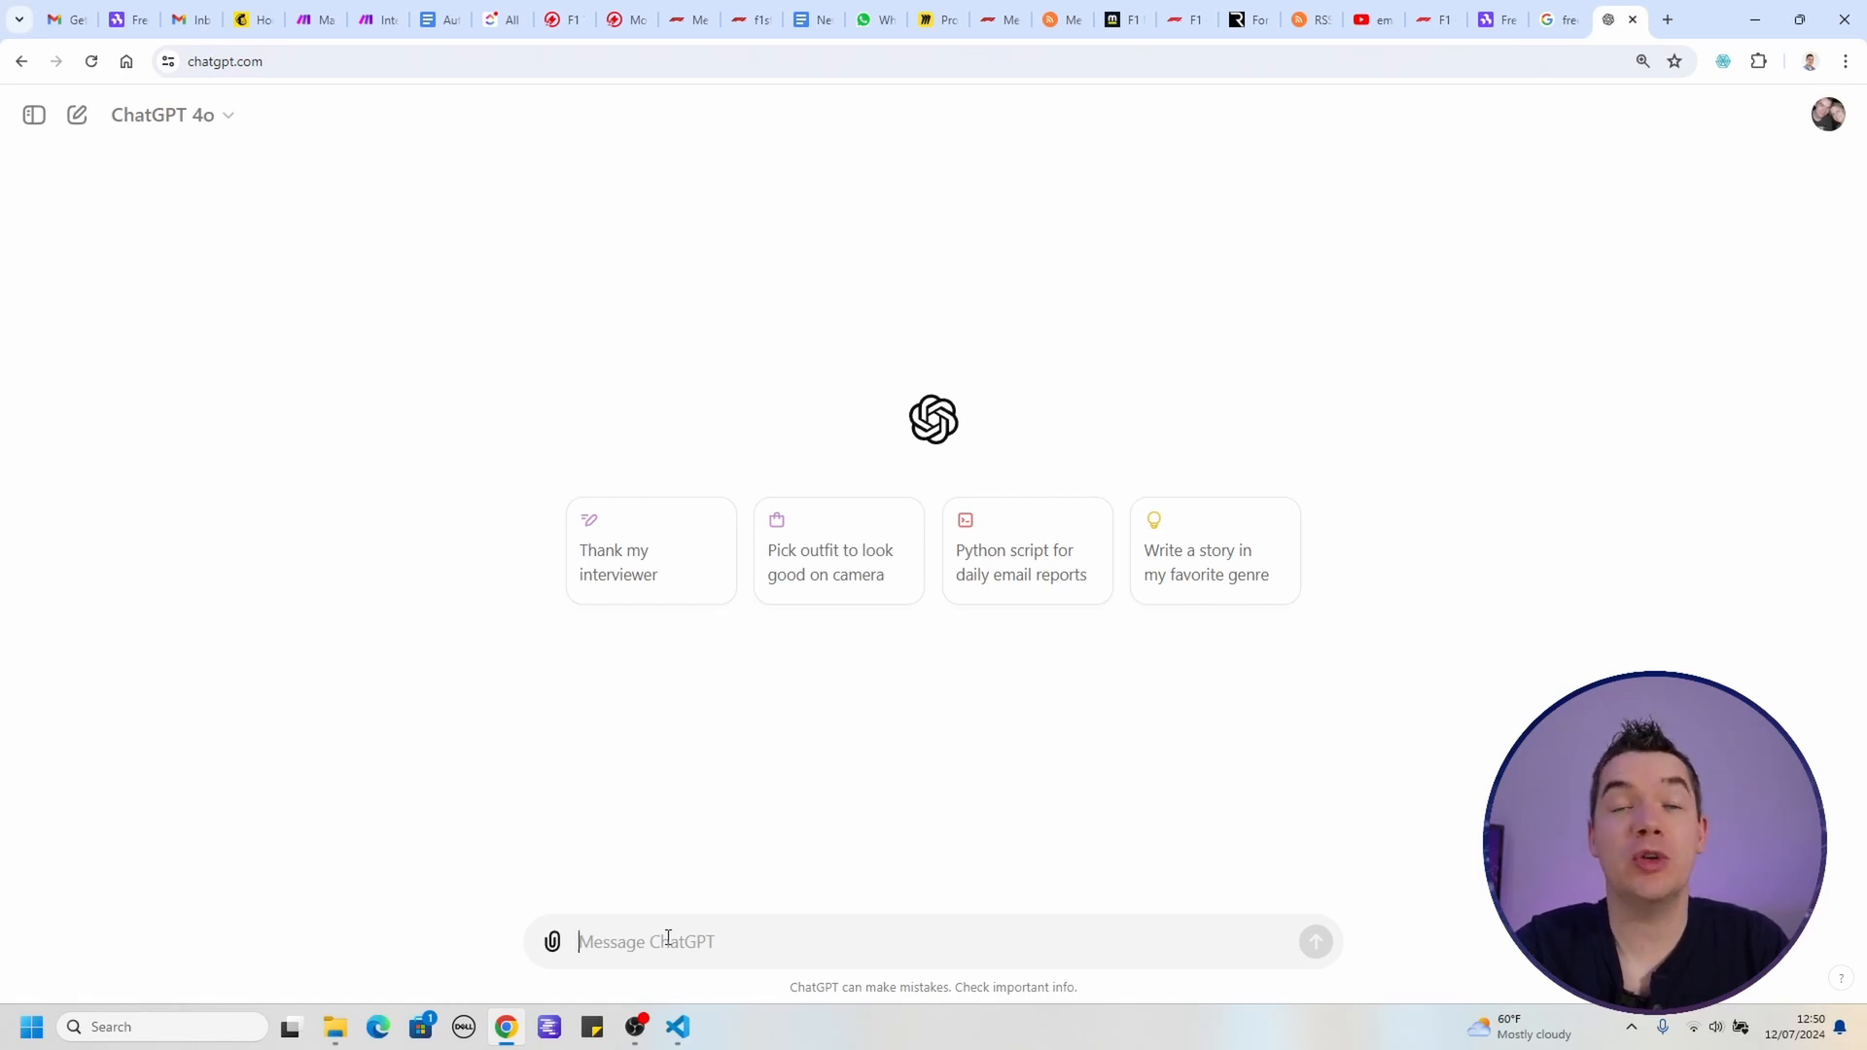
pyautogui.write('add a news section with mc:edit="body"')
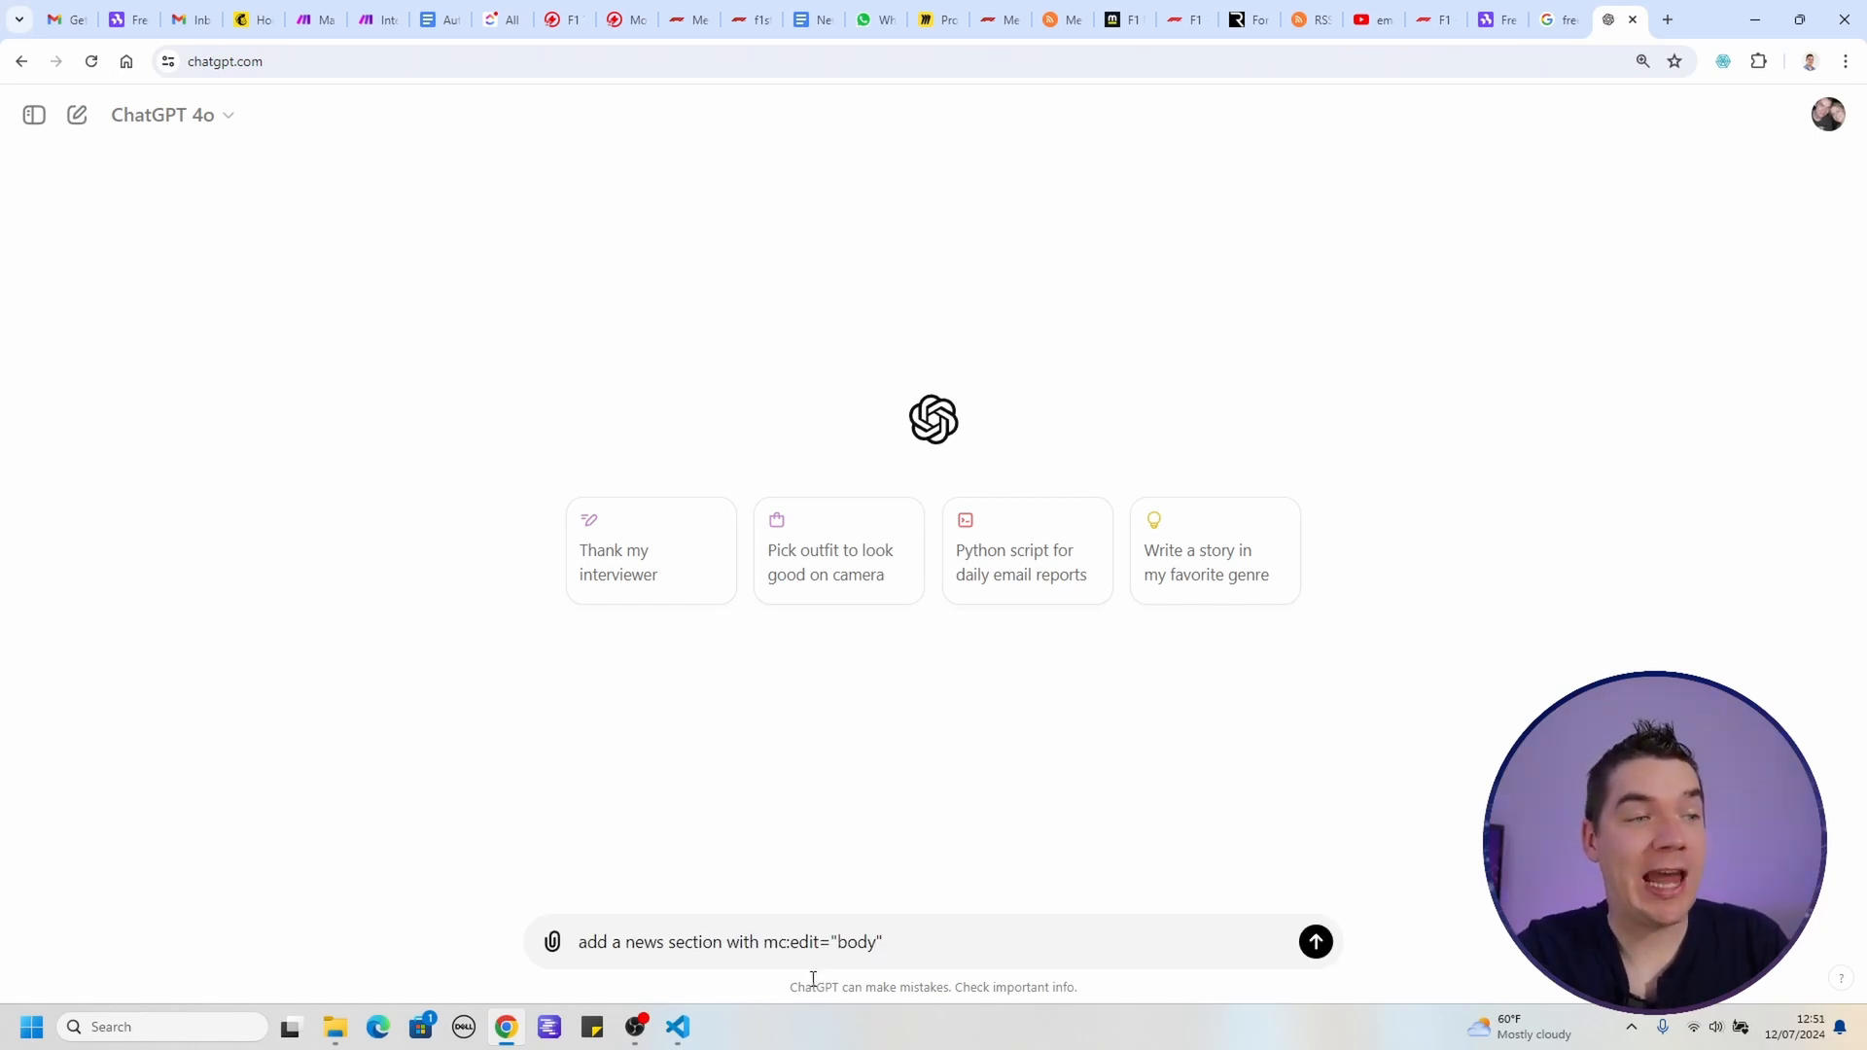
pyautogui.write('_conte')
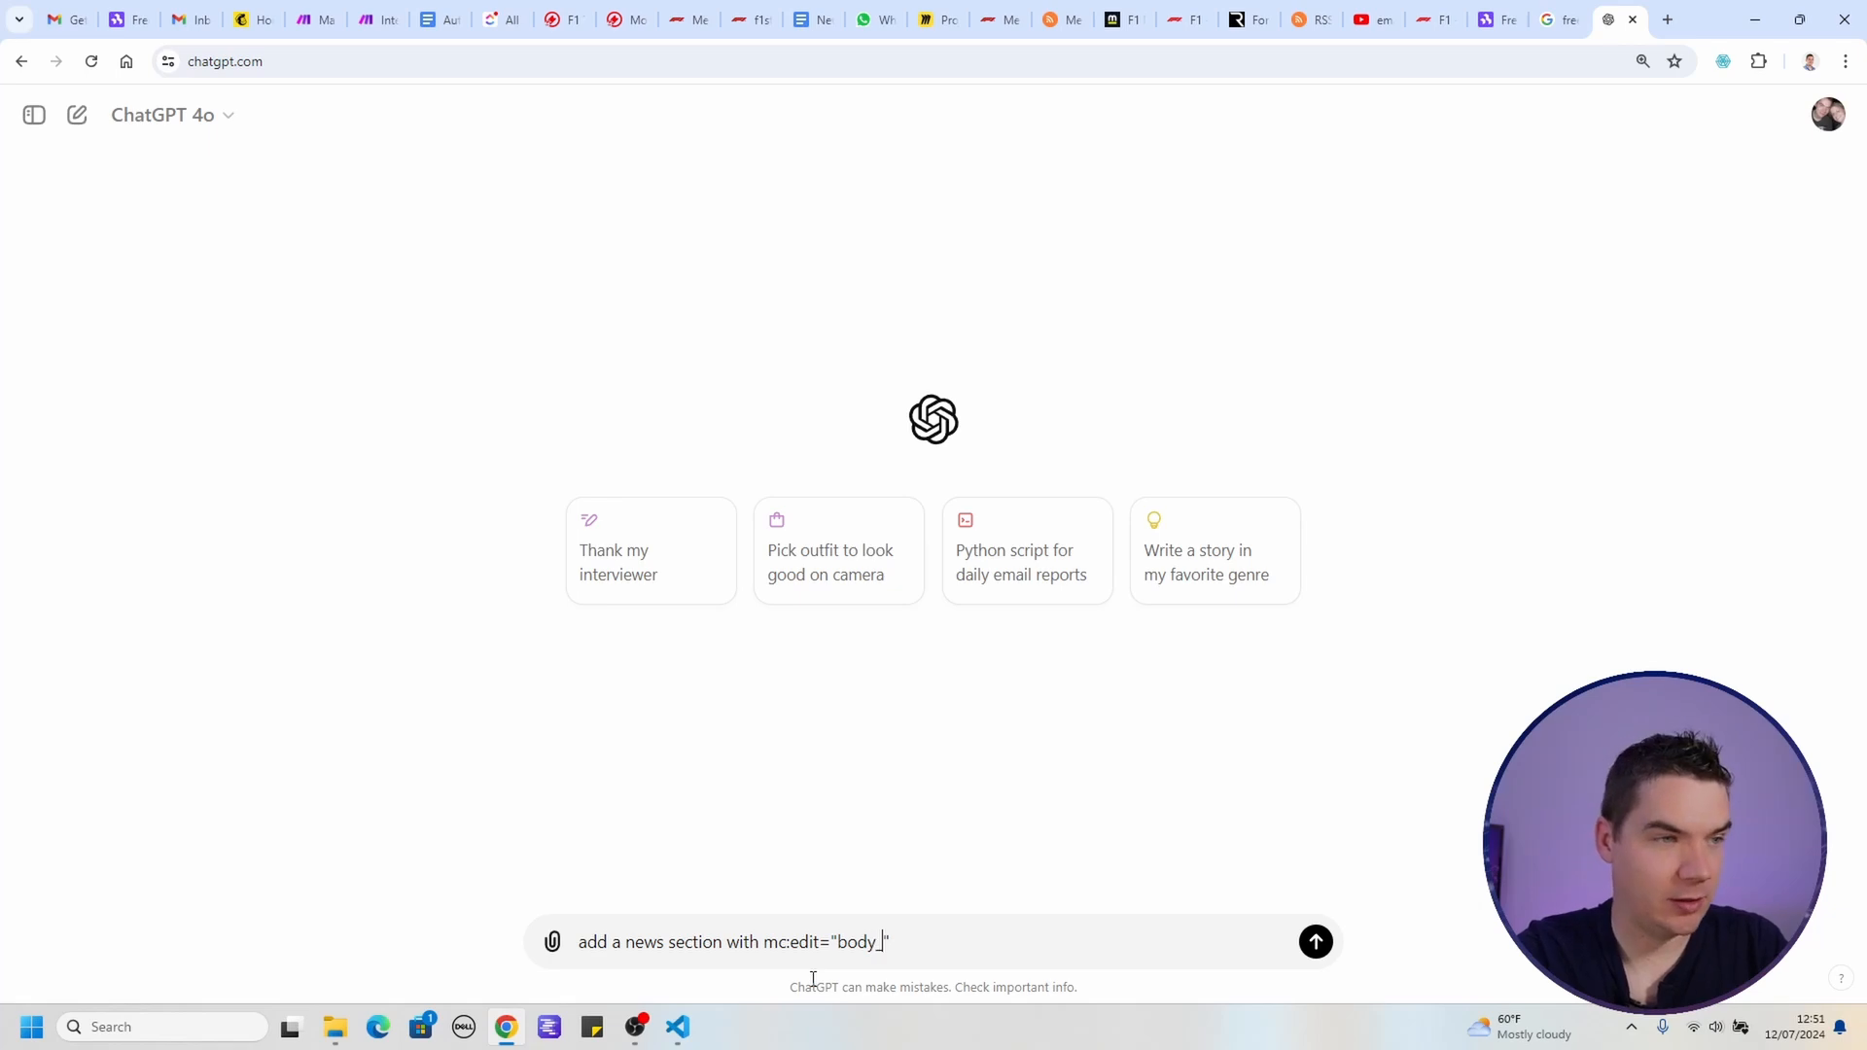
pyautogui.write('nt')
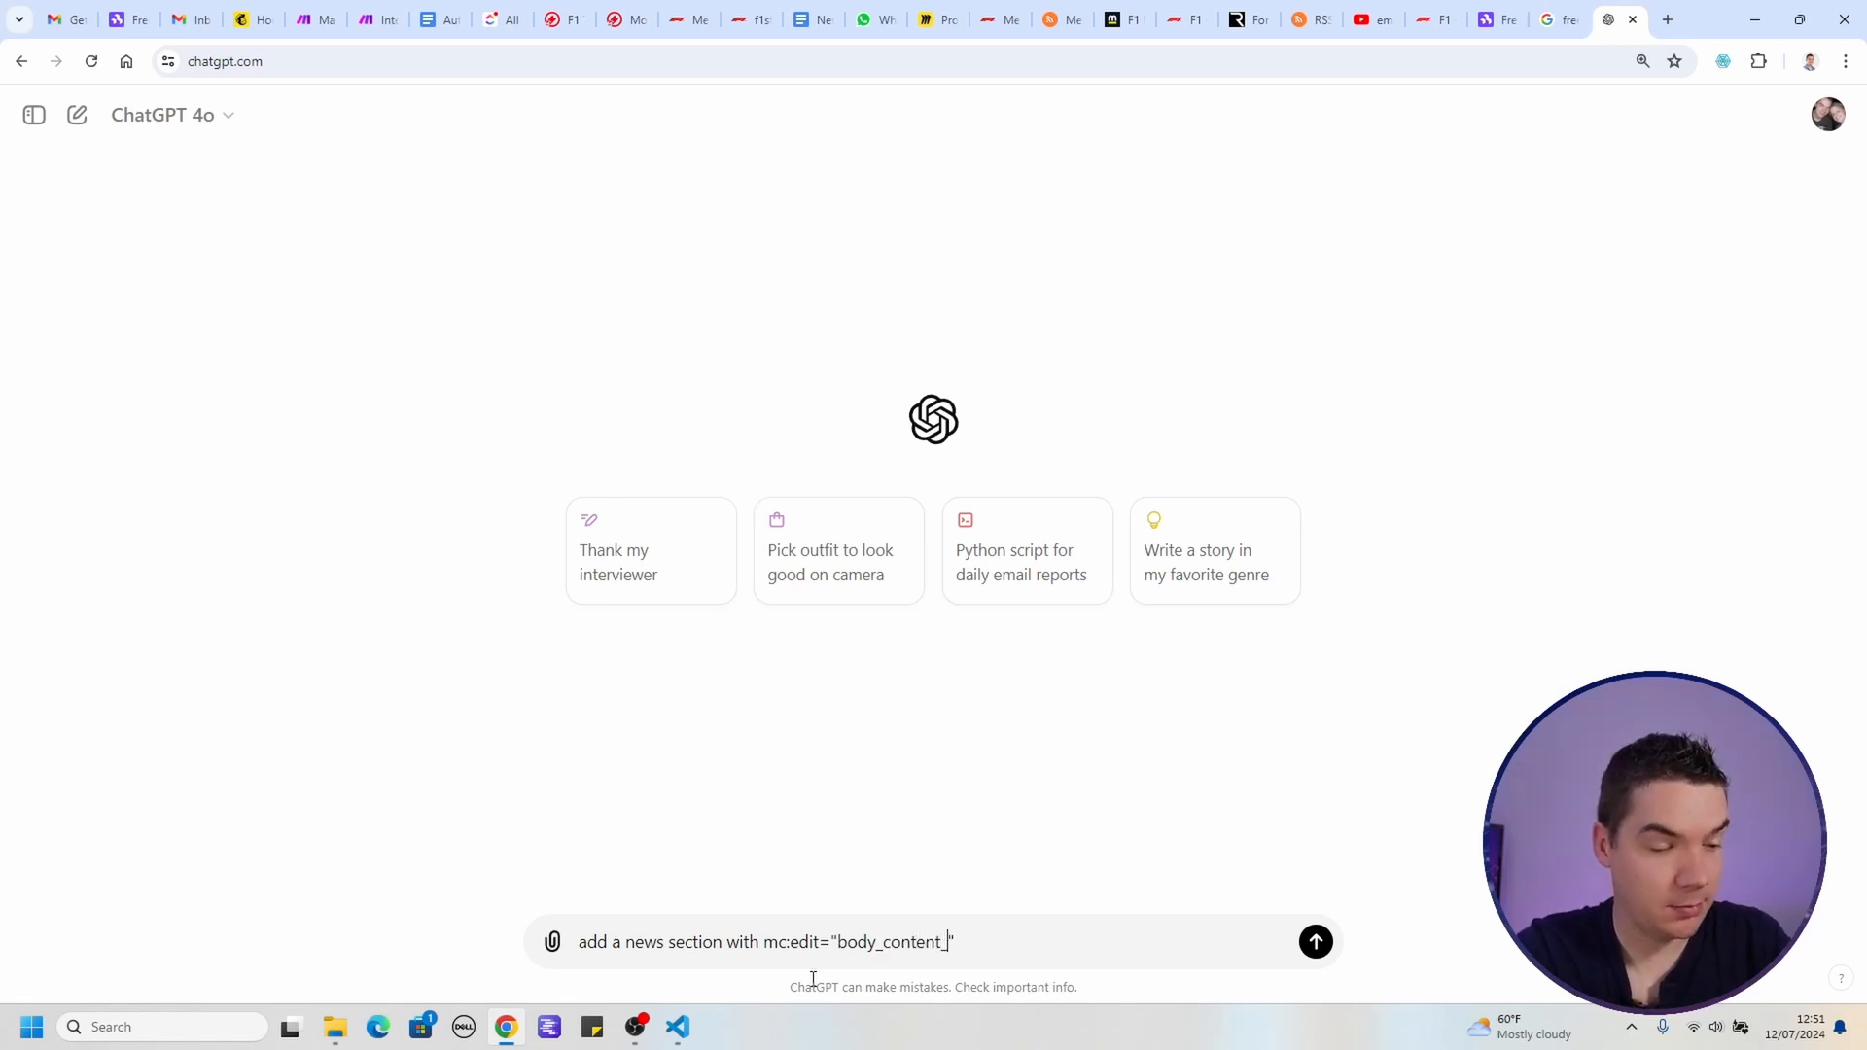
pyautogui.hotkey('ctrl', 'v')
pyautogui.press('Return')
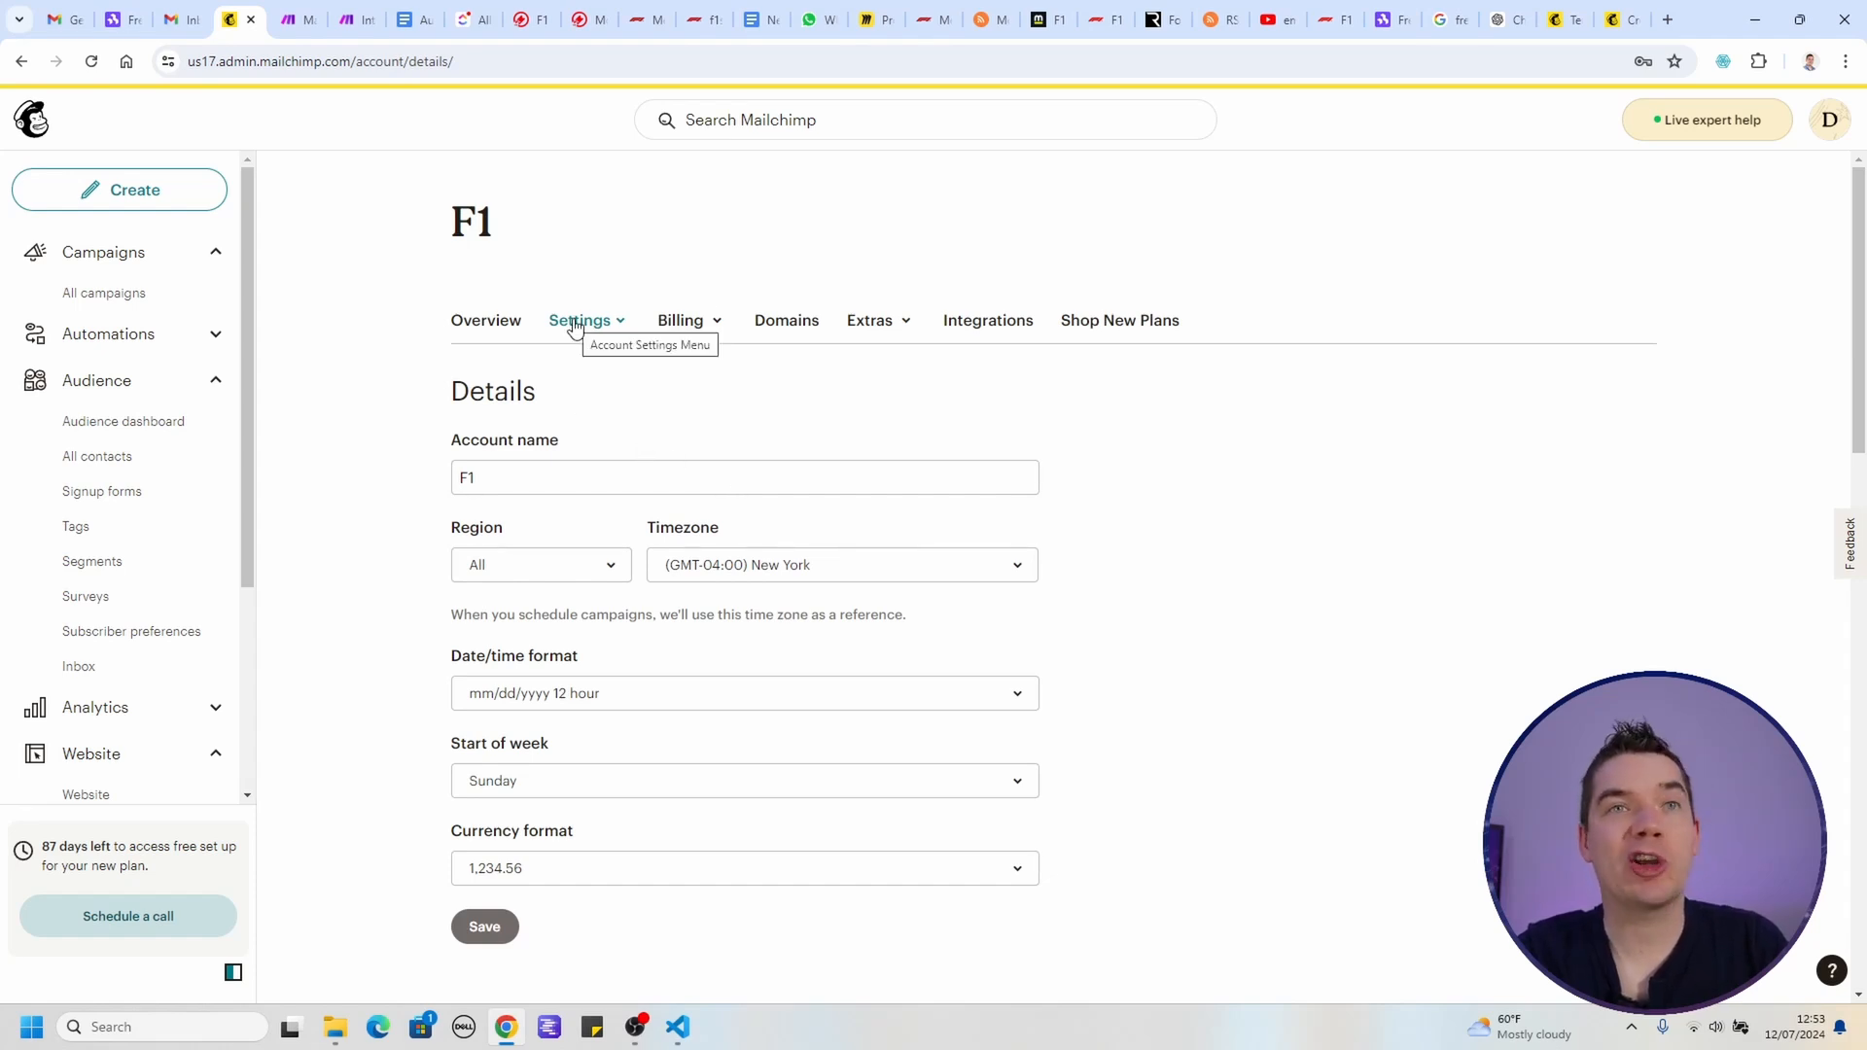
pyautogui.scroll(-12, 717, 538)
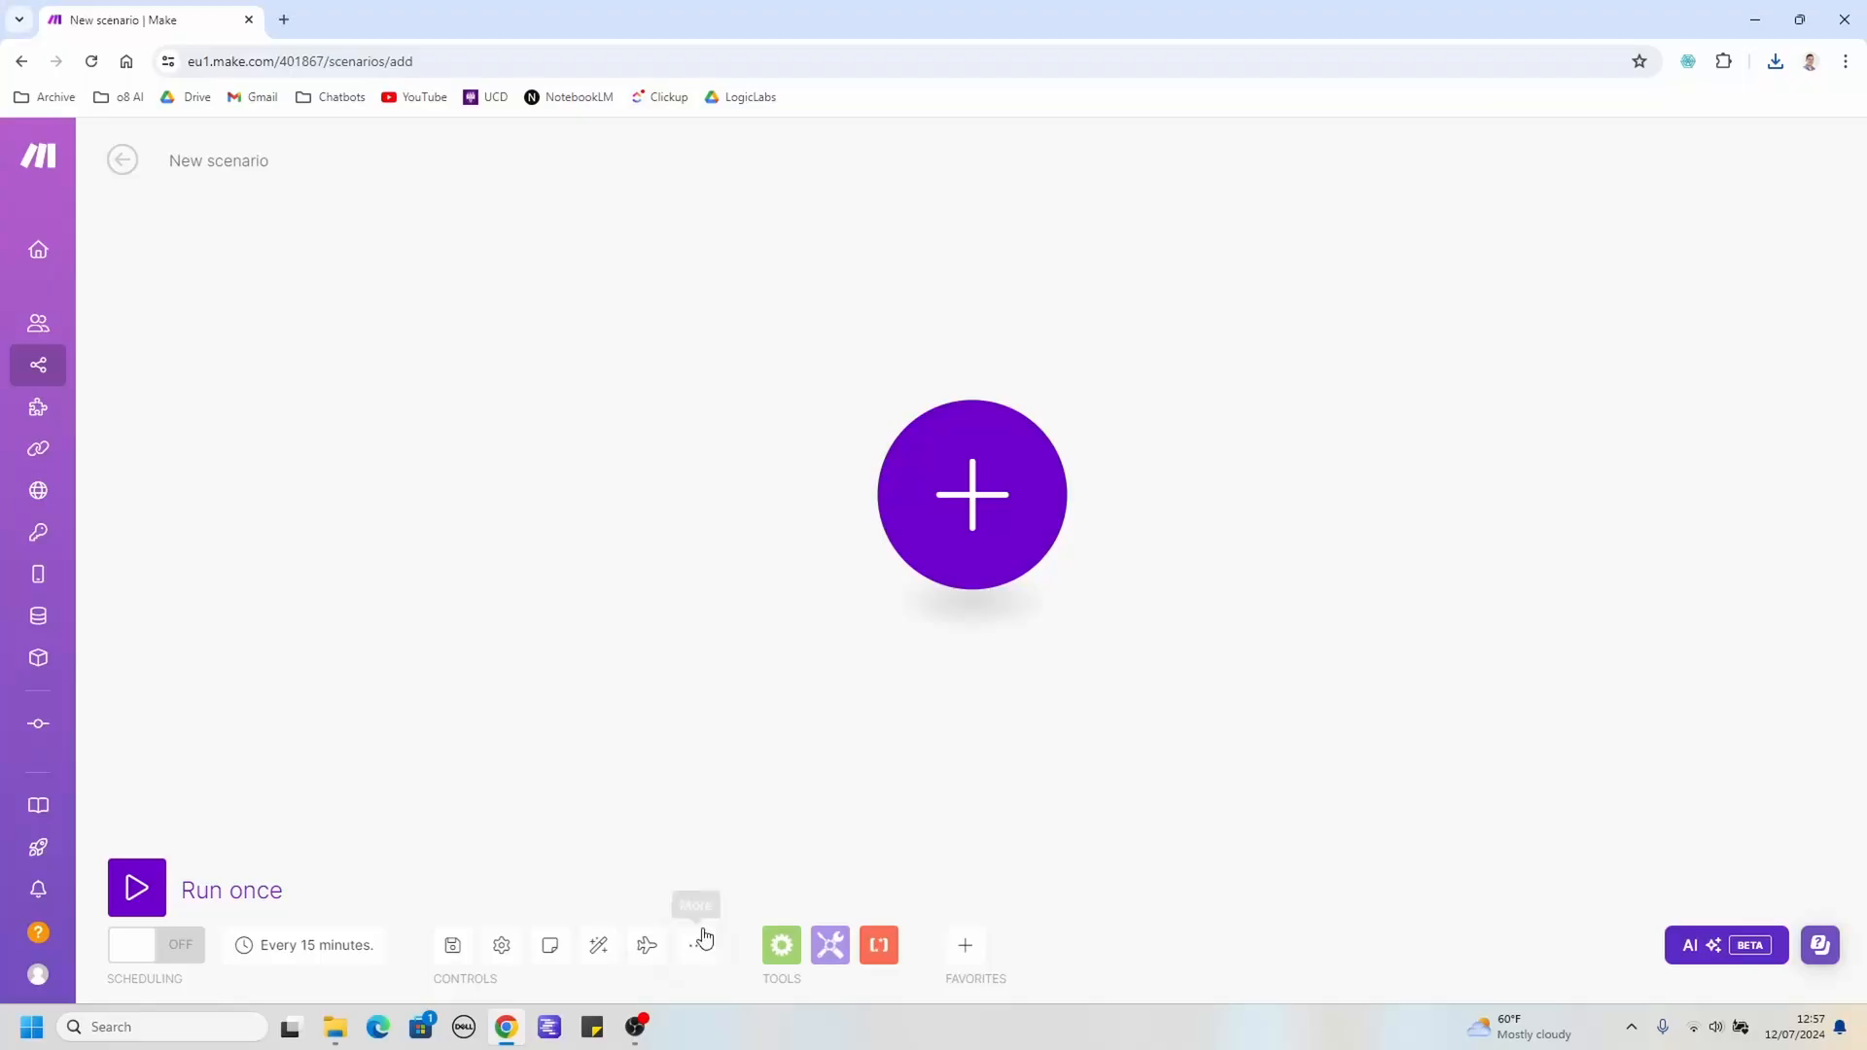
# Step: Import the blueprint file blueprint (2).json into the new, empty Make scenario
pyautogui.click(697, 944)
pyautogui.click(637, 876)
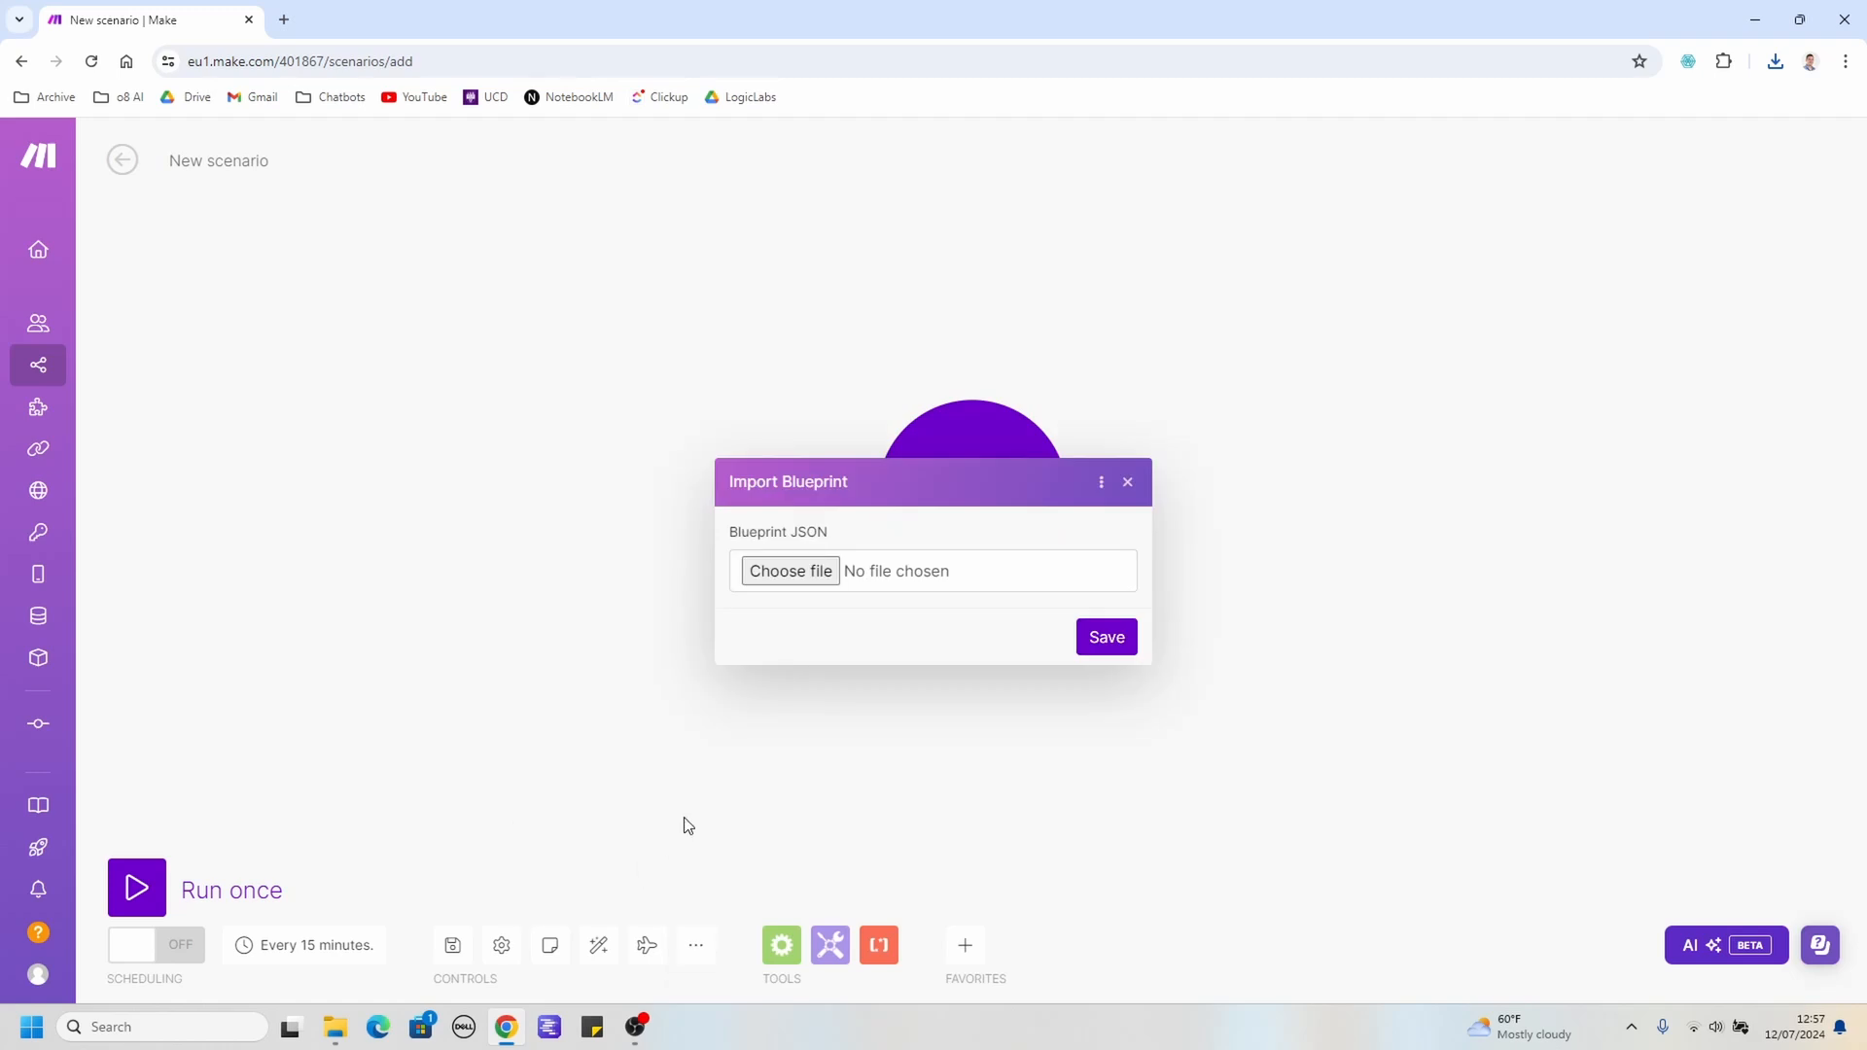
pyautogui.click(790, 570)
pyautogui.click(242, 196)
pyautogui.doubleClick(241, 196)
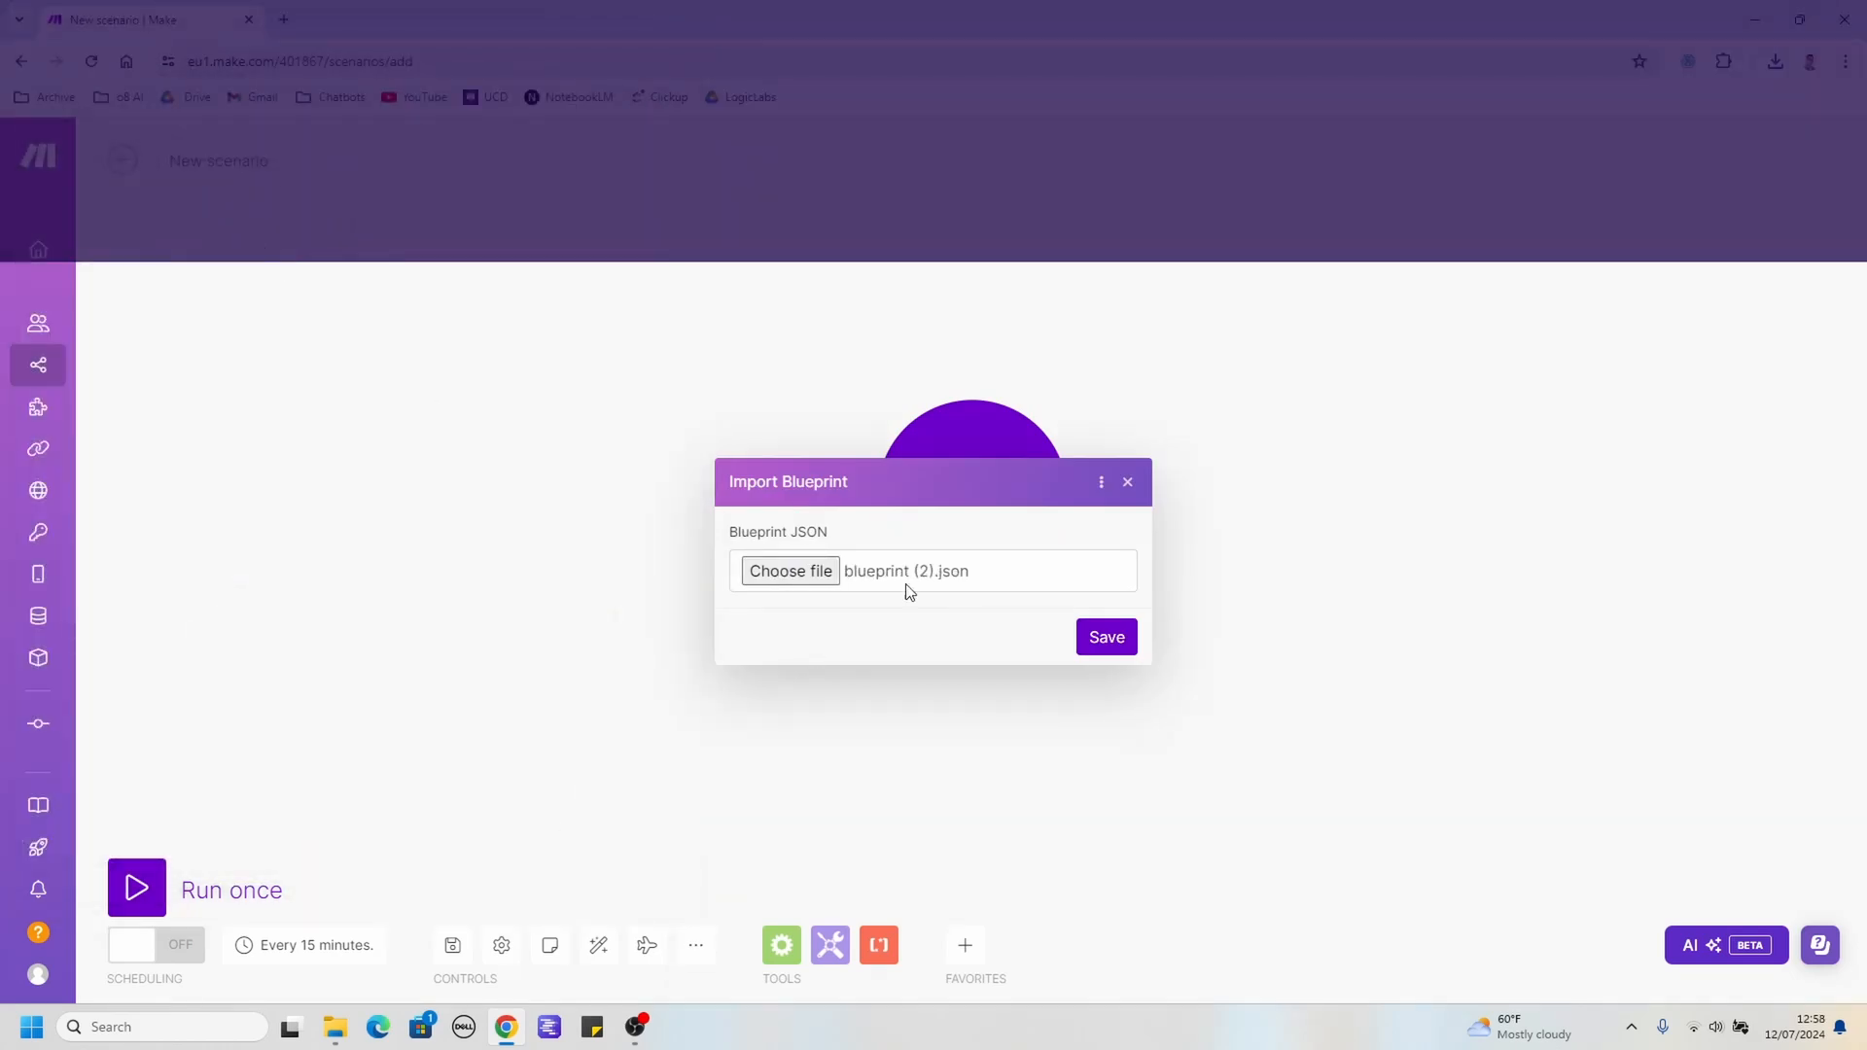
pyautogui.click(1107, 637)
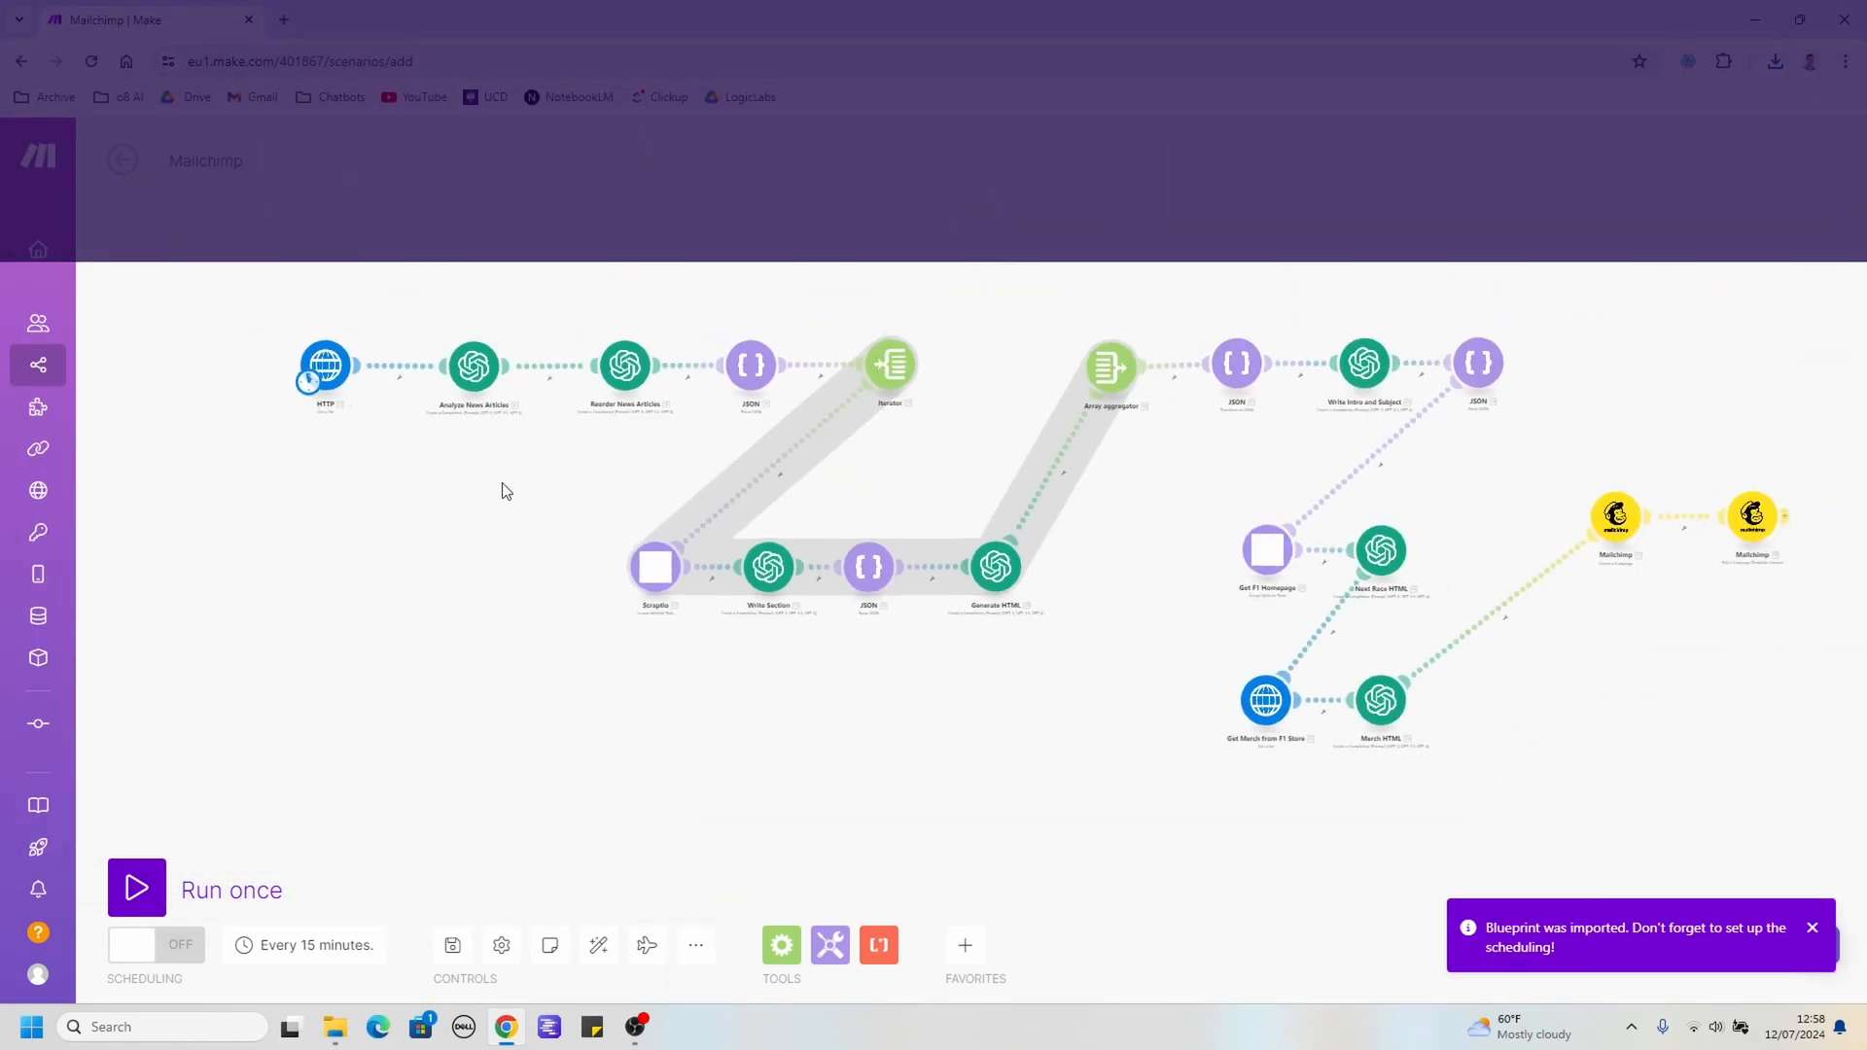